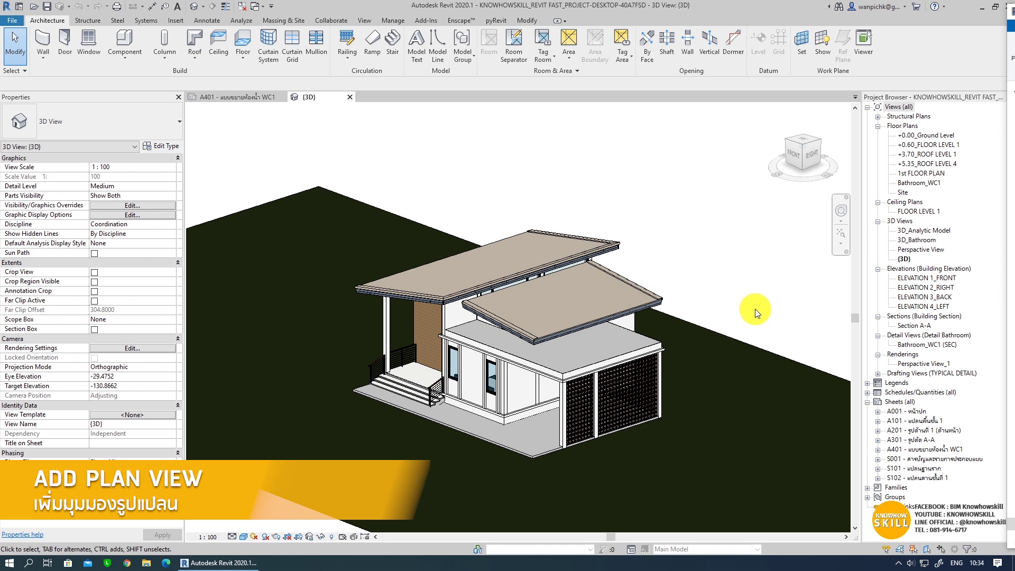
- Collapse the Sheets, Renderings, Detail Views, Sections and Elevations groups in the Project Browser
{"action": "left_click", "coordinate": [868, 402]}
{"action": "left_click", "coordinate": [878, 354]}
{"action": "left_click", "coordinate": [878, 335]}
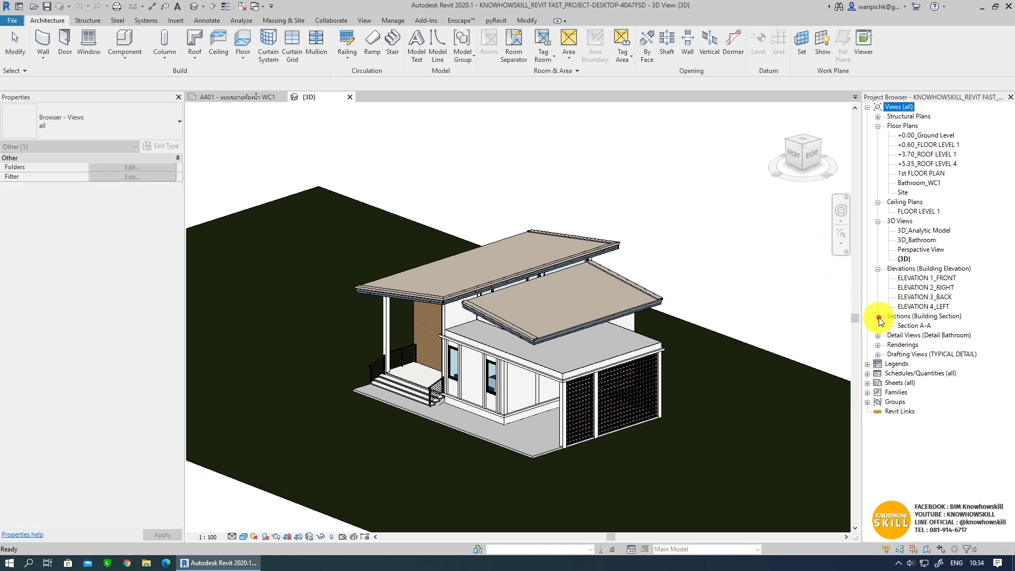
{"action": "left_click", "coordinate": [879, 316]}
{"action": "left_click", "coordinate": [878, 268]}
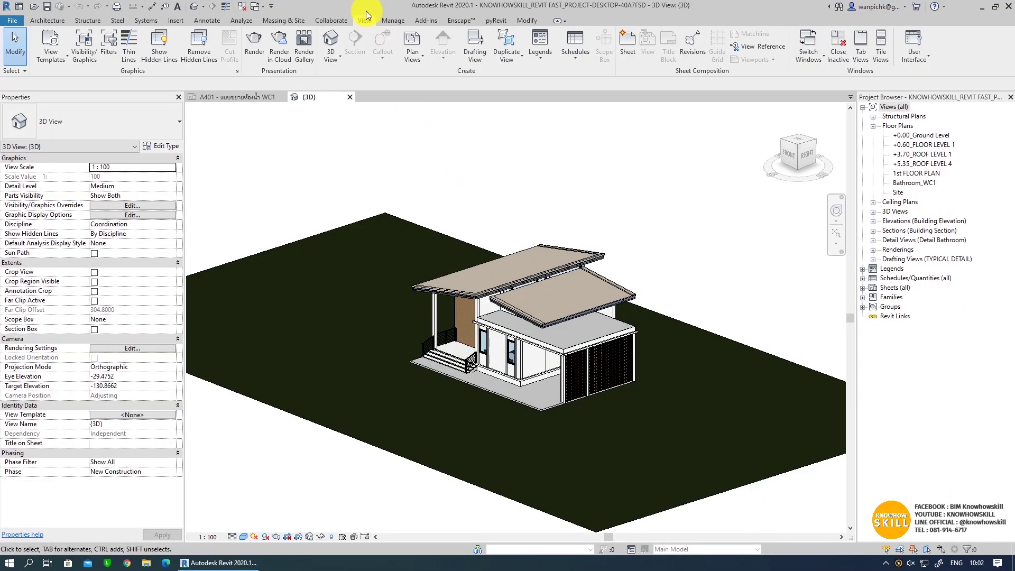
- Start a new floor plan view from Plan Views, keeping Floor Plan as its type
{"action": "left_click", "coordinate": [412, 55]}
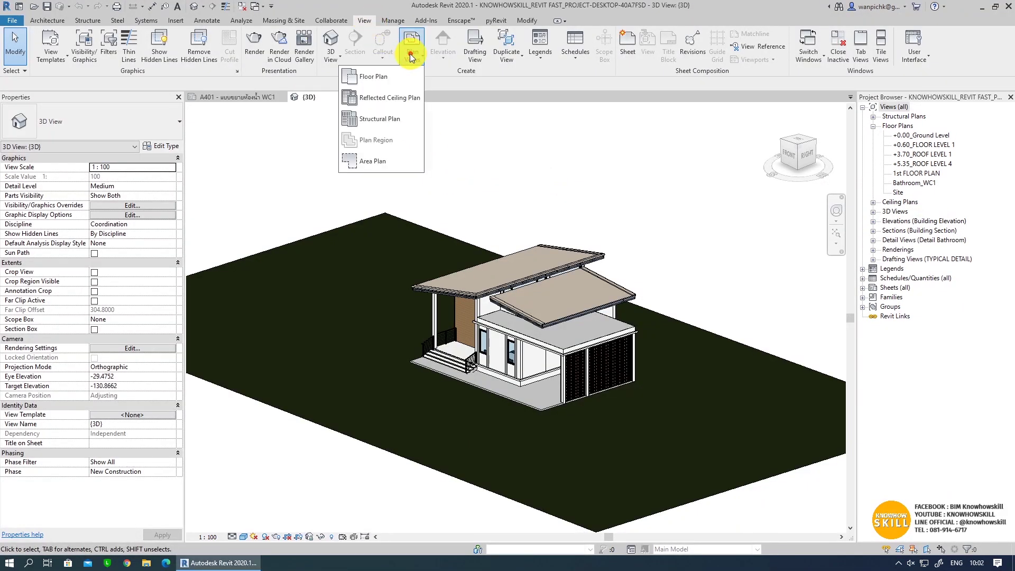
{"action": "left_click", "coordinate": [368, 77]}
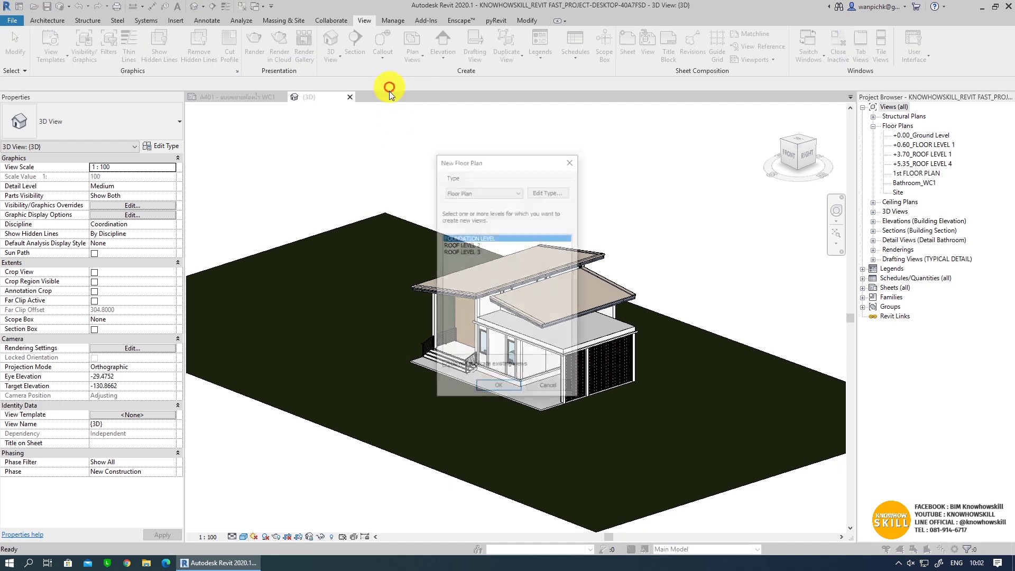
{"action": "left_click_drag", "start_coordinate": [507, 159], "coordinate": [672, 114]}
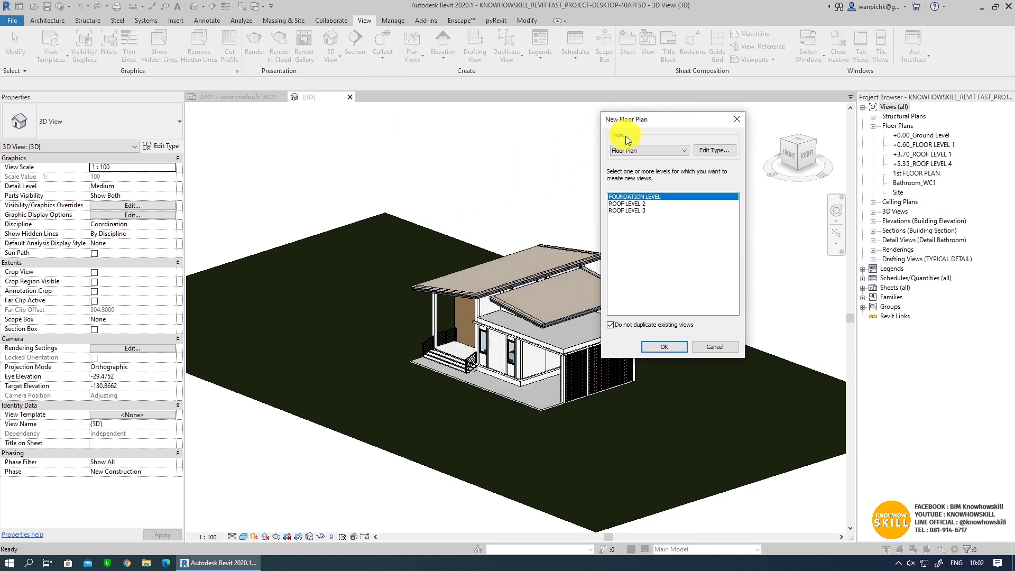
{"action": "left_click", "coordinate": [638, 150]}
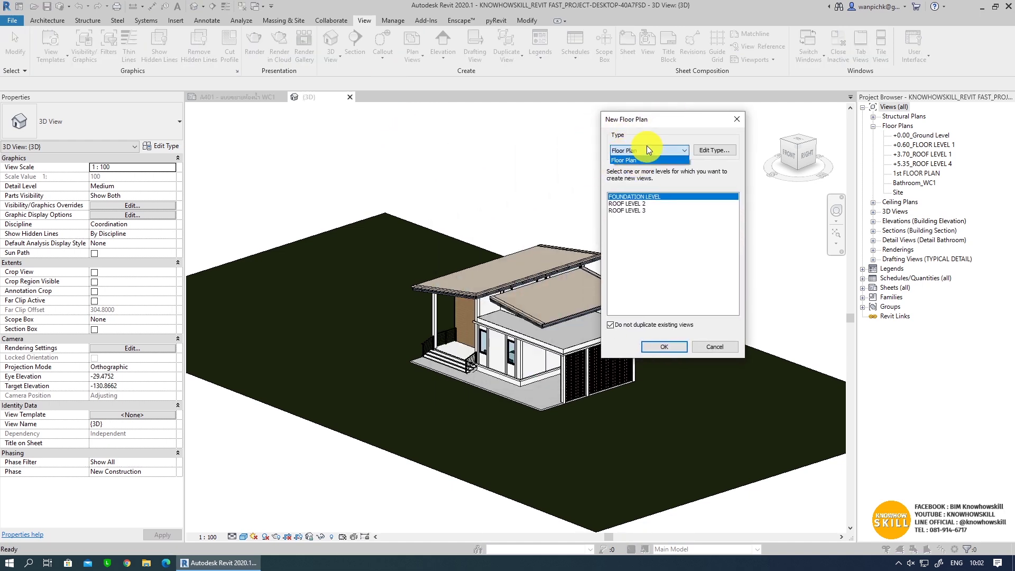
{"action": "left_click", "coordinate": [648, 148]}
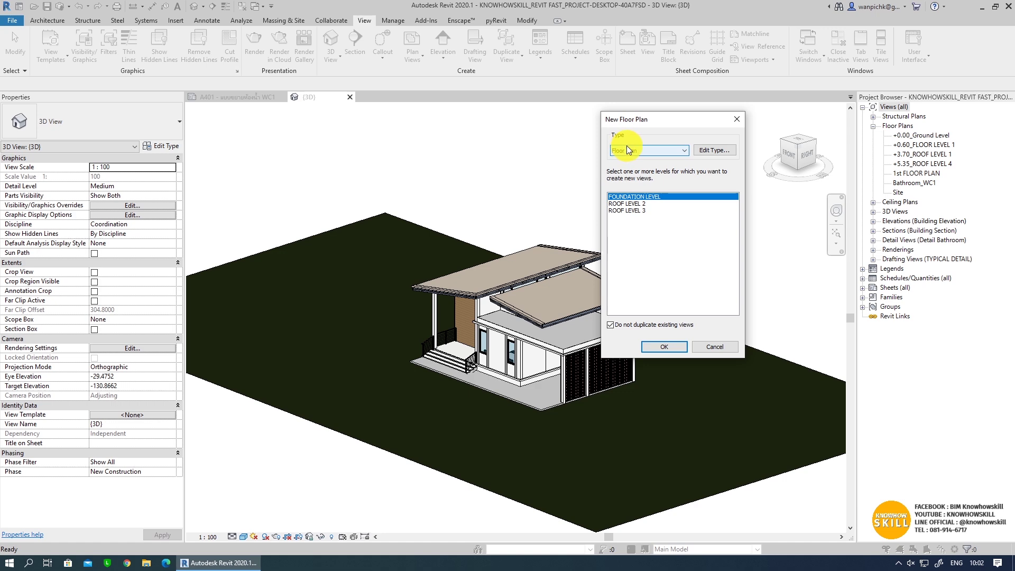
- Duplicate the Floor Plan view type as a new type named 'Plumbing Plan'
{"action": "left_click", "coordinate": [704, 151]}
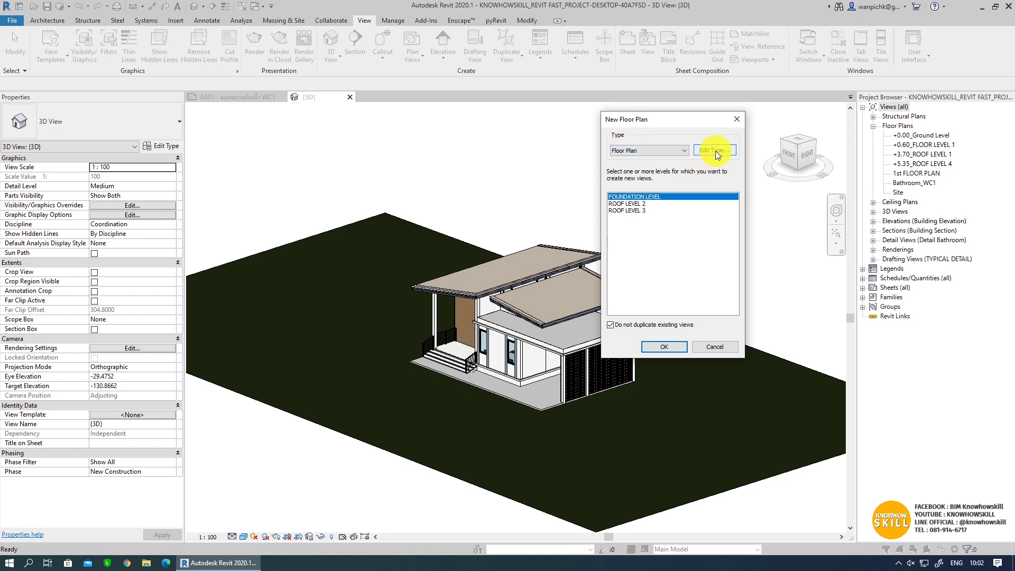
{"action": "left_click", "coordinate": [718, 155]}
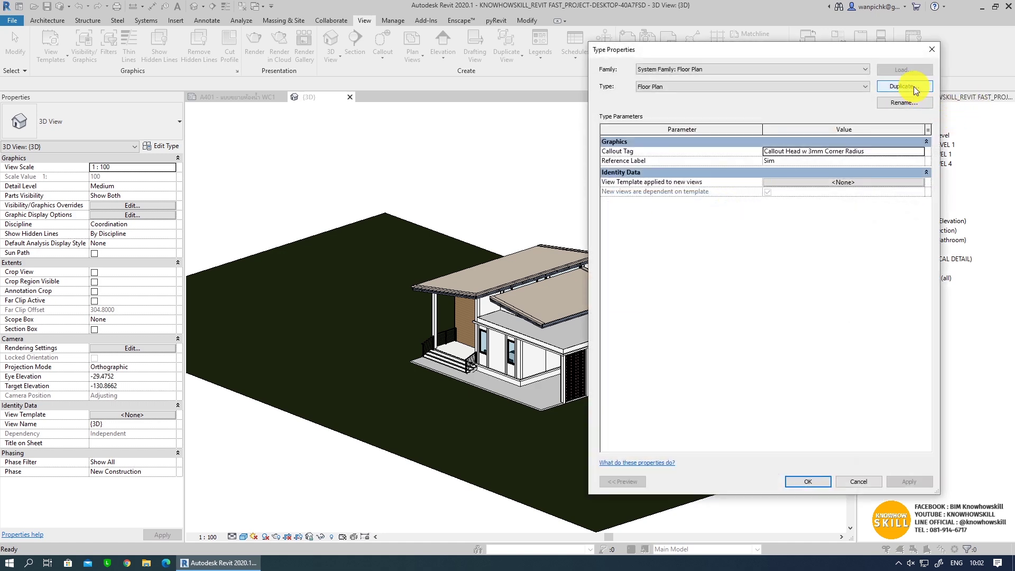
{"action": "left_click", "coordinate": [904, 86]}
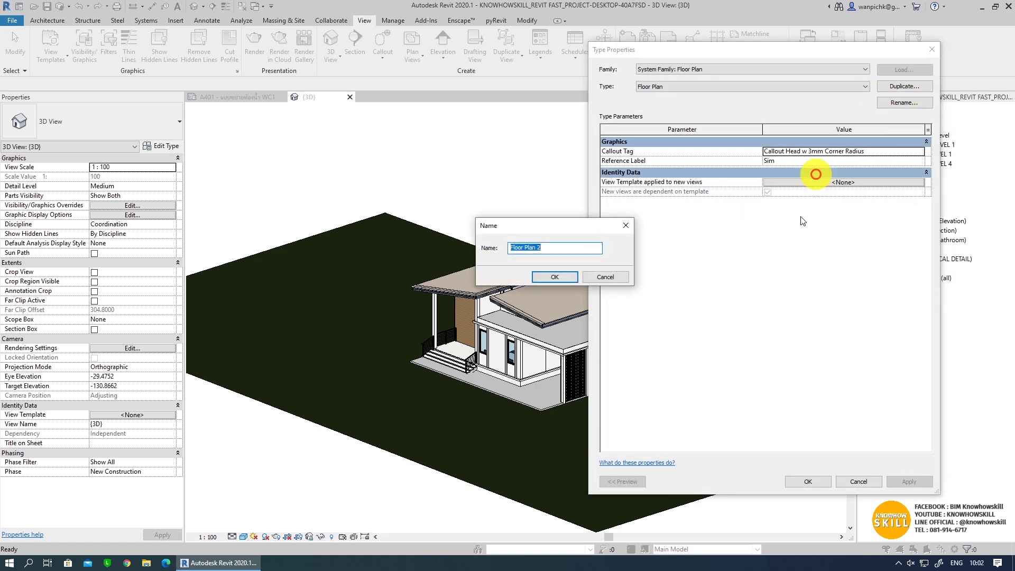
{"action": "double_click", "coordinate": [523, 247]}
{"action": "type", "text": "P"}
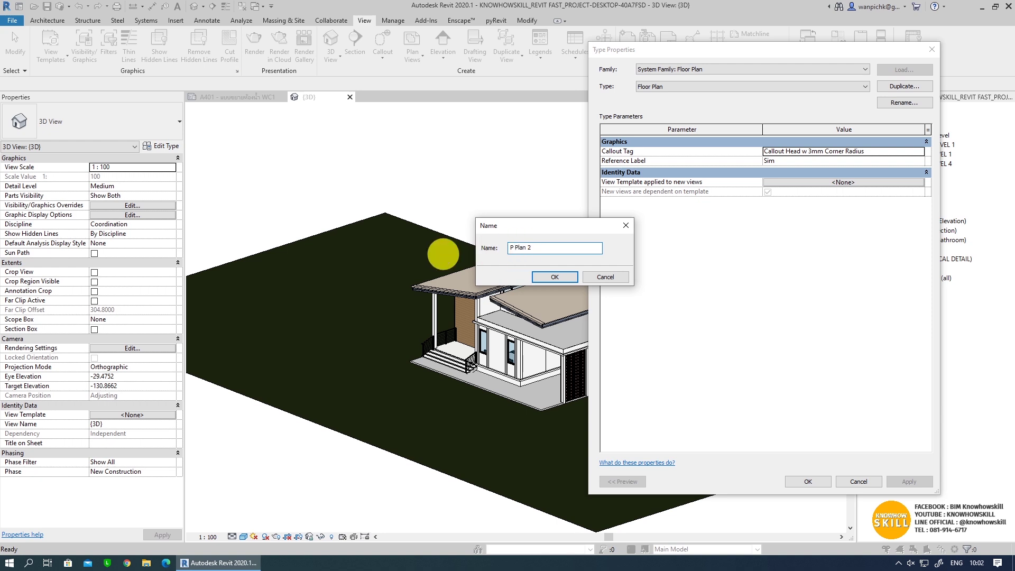
{"action": "type", "text": "lumbing"}
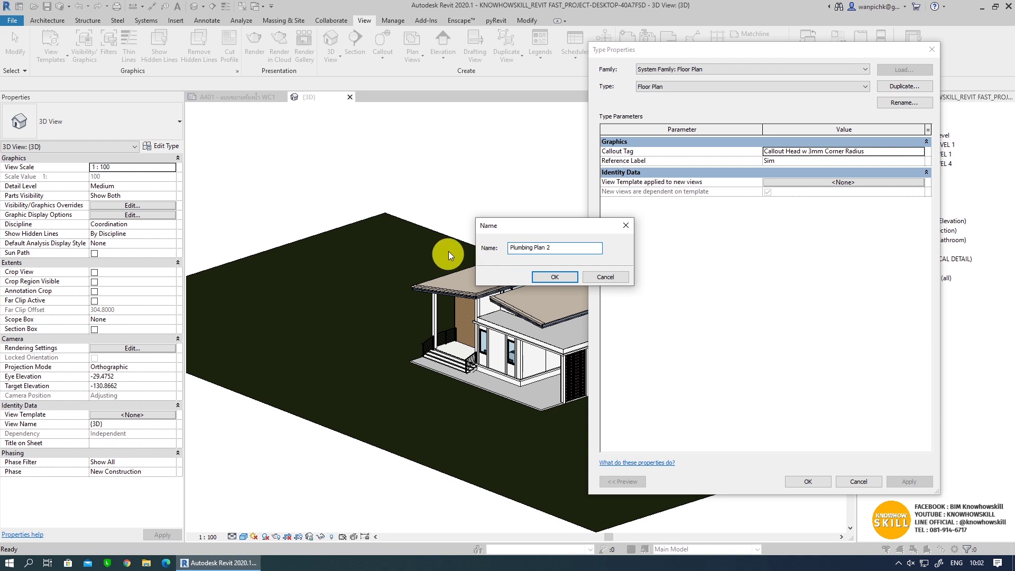
{"action": "left_click", "coordinate": [551, 248]}
{"action": "key", "text": "BackSpace"}
{"action": "key", "text": "BackSpace"}
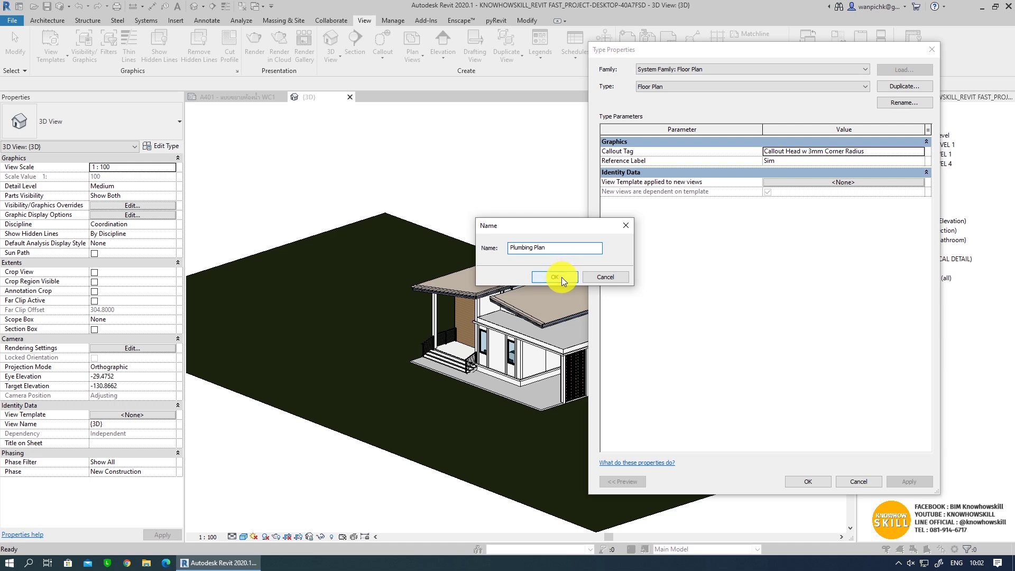
{"action": "left_click", "coordinate": [562, 278]}
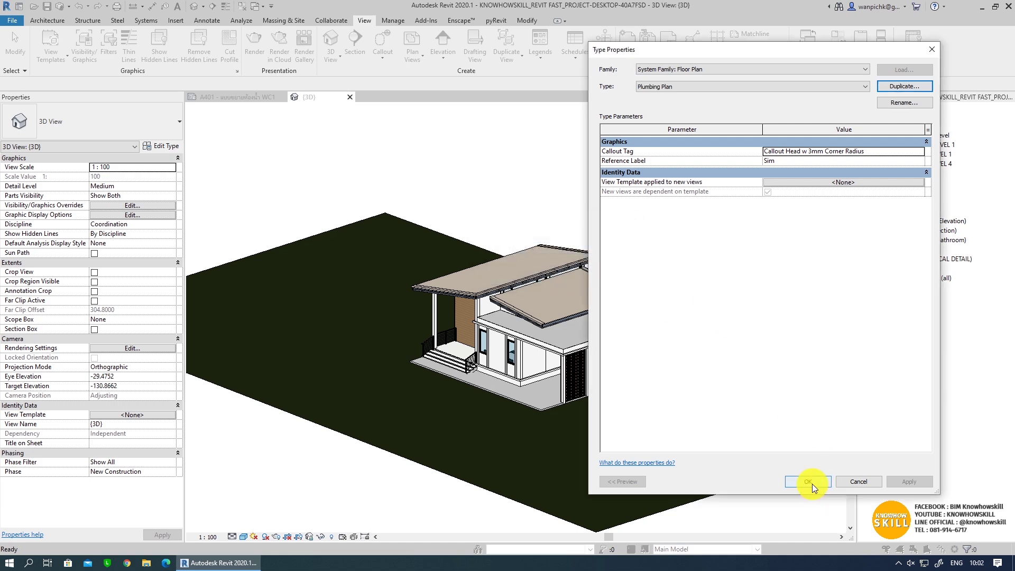
{"action": "left_click", "coordinate": [809, 482]}
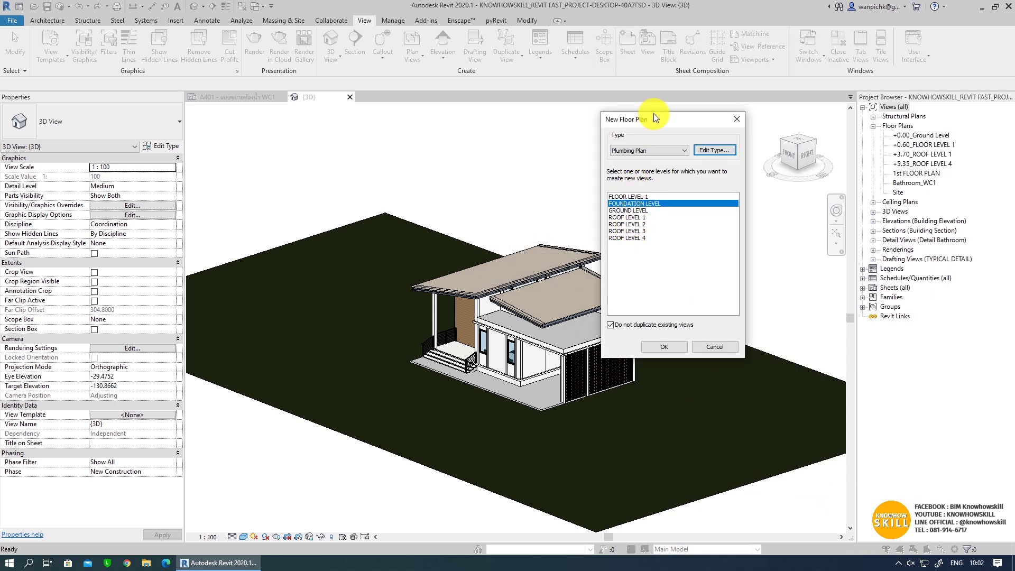
- Select FLOOR LEVEL 1 and GROUND LEVEL as the levels for the new plumbing plans
{"action": "left_click_drag", "start_coordinate": [654, 115], "coordinate": [672, 100]}
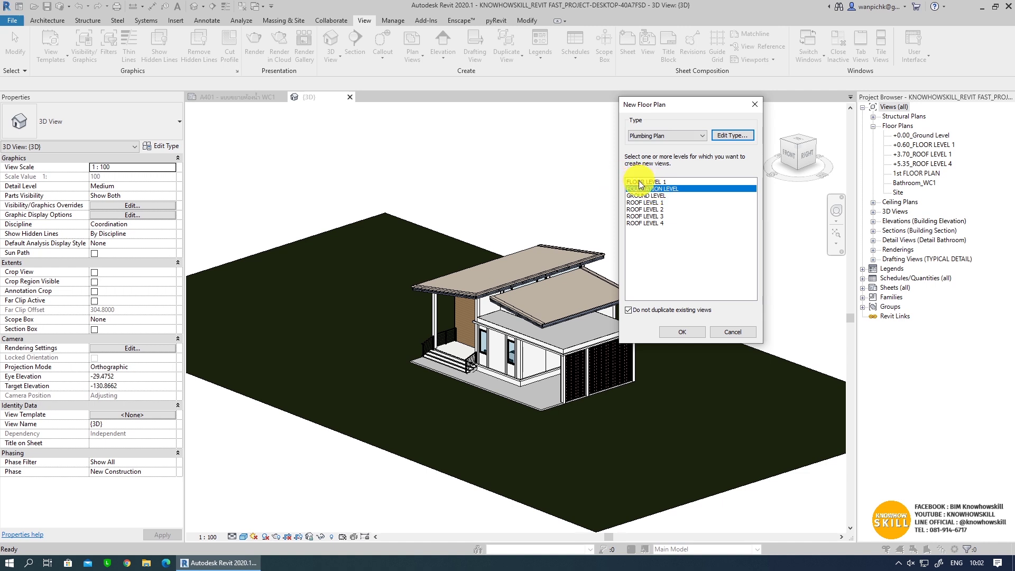
{"action": "left_click", "coordinate": [635, 182]}
{"action": "left_click", "coordinate": [660, 197], "text": "ctrl"}
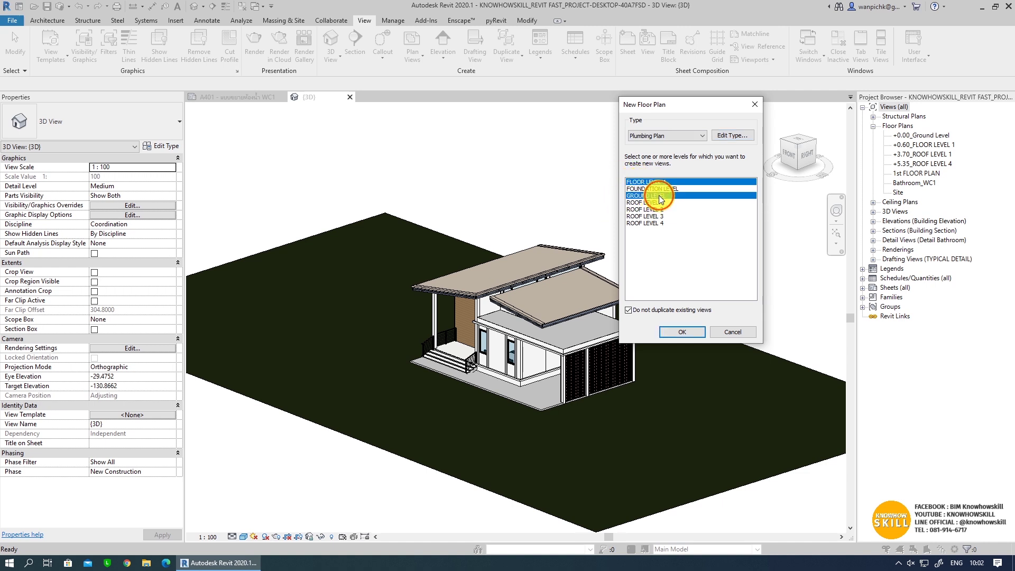
- Create the two plumbing plan views and try prefixing the FLOOR LEVEL 1 plan with '+0.60_'
{"action": "left_click", "coordinate": [689, 332]}
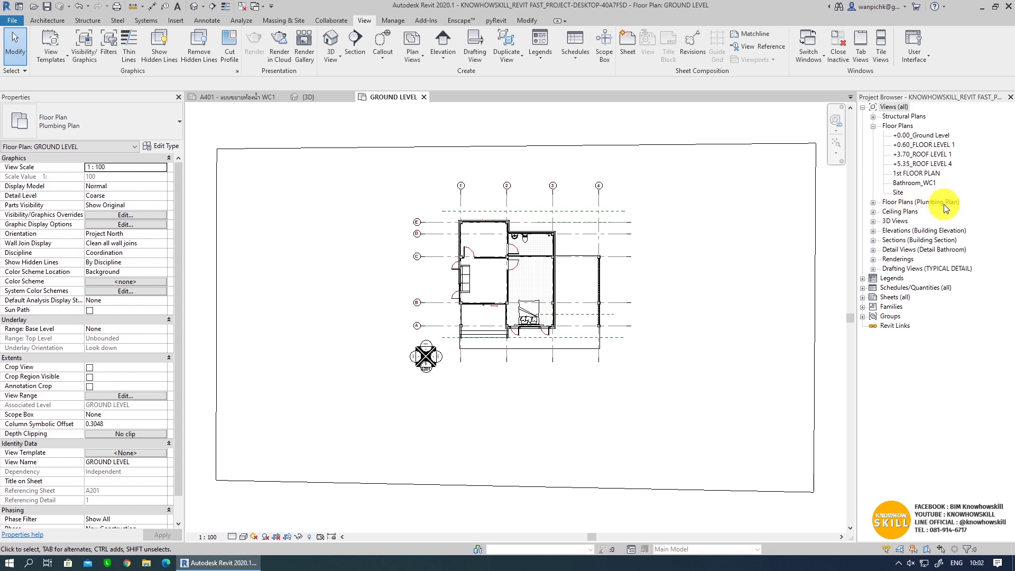
{"action": "double_click", "coordinate": [929, 205]}
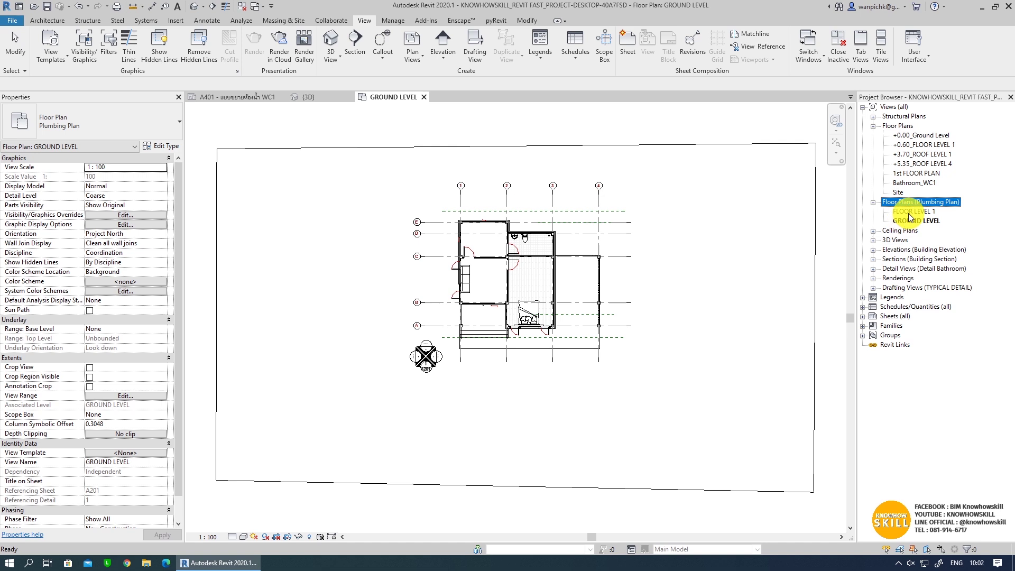
{"action": "left_click", "coordinate": [905, 213]}
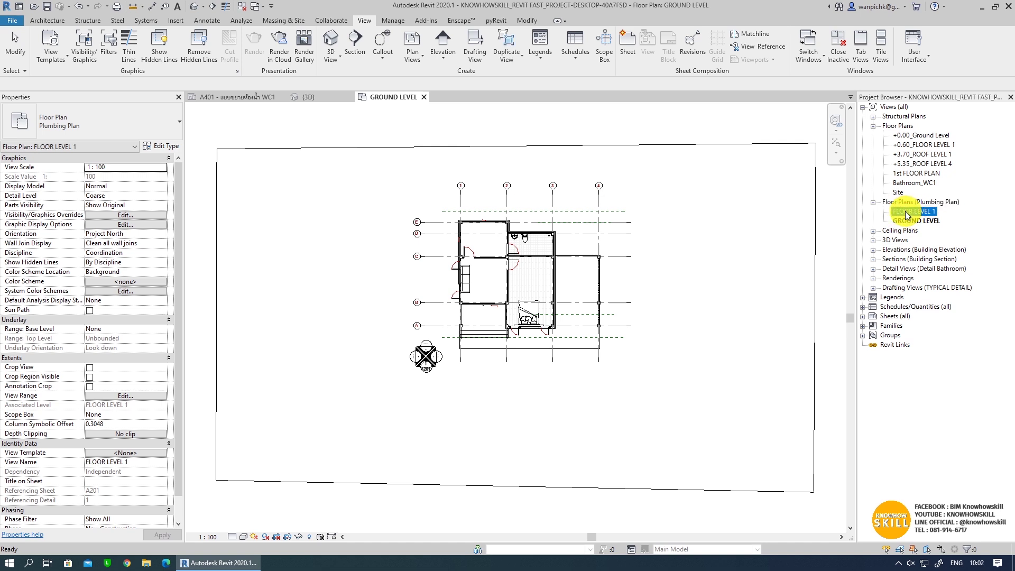
{"action": "right_click", "coordinate": [906, 213]}
{"action": "left_click", "coordinate": [904, 365]}
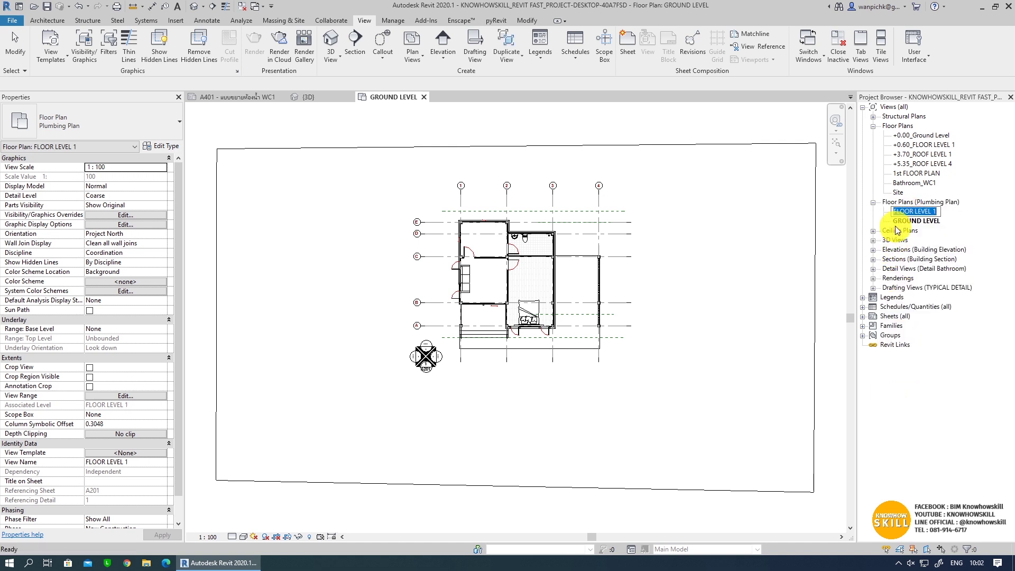
{"action": "type", "text": "+0."}
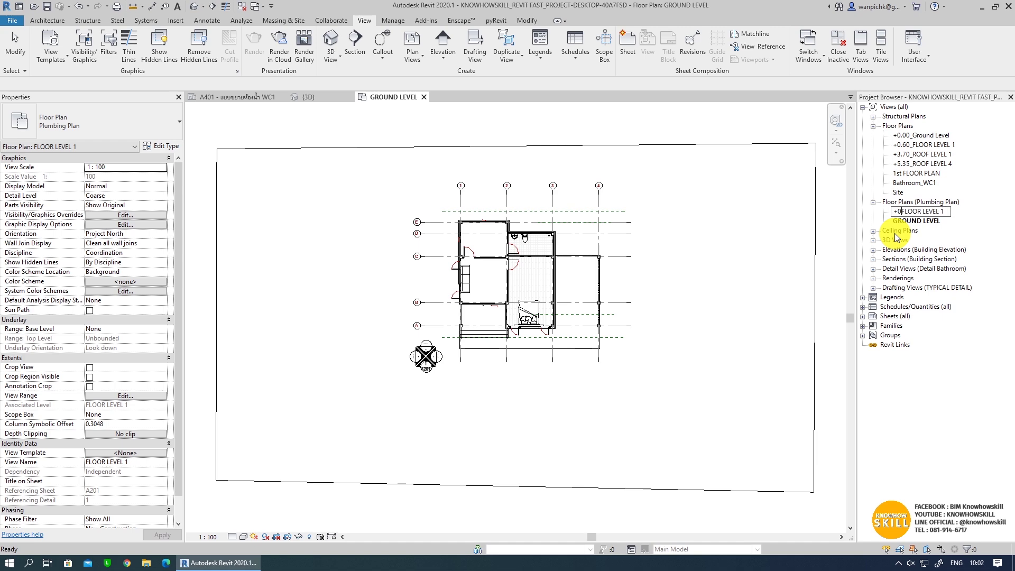
{"action": "type", "text": "60_"}
{"action": "key", "text": "Return"}
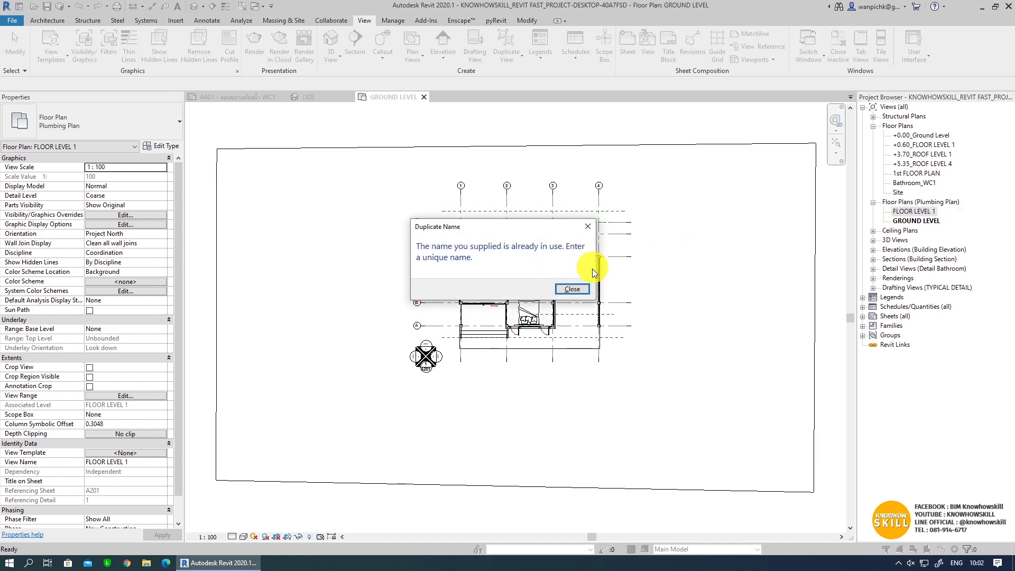
{"action": "left_click", "coordinate": [570, 289]}
- Rename the FLOOR LEVEL 1 plumbing plan to '+0.60_FLOOR LEVEL 1(Plumbing)', keeping the level's name
{"action": "left_click", "coordinate": [898, 213]}
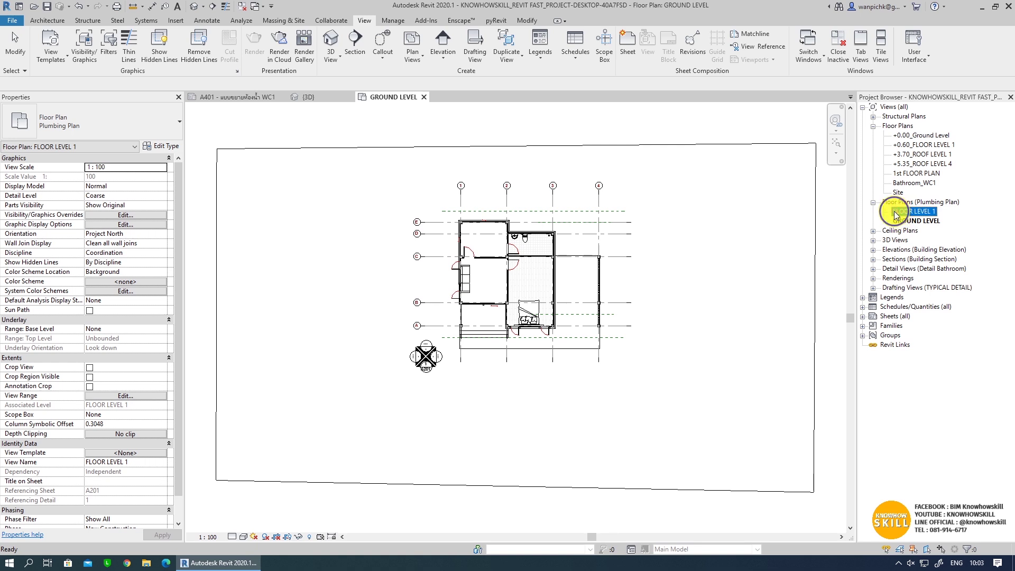
{"action": "right_click", "coordinate": [895, 216]}
{"action": "left_click", "coordinate": [903, 365]}
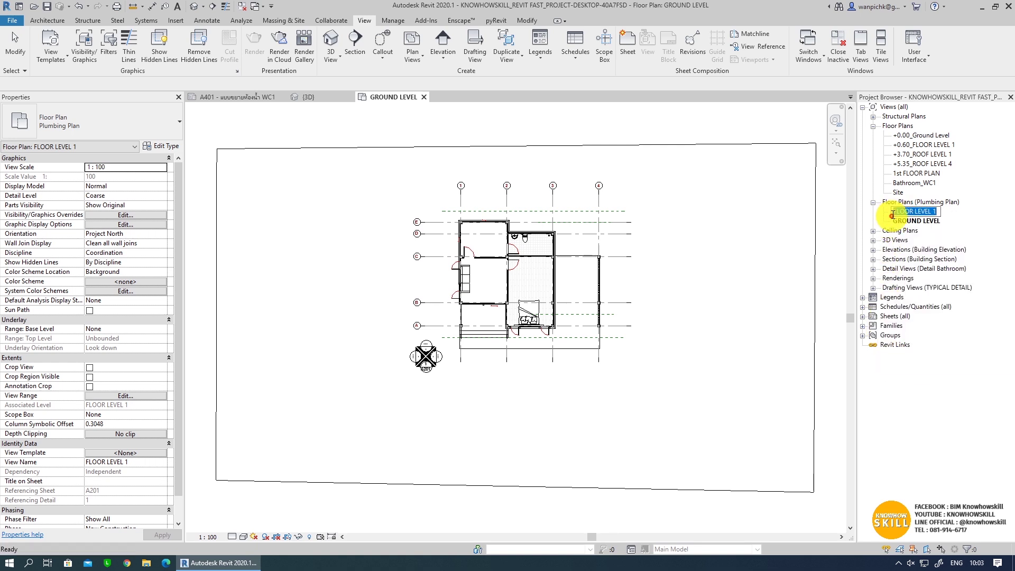
{"action": "key", "text": "Home"}
{"action": "type", "text": "+0.60"}
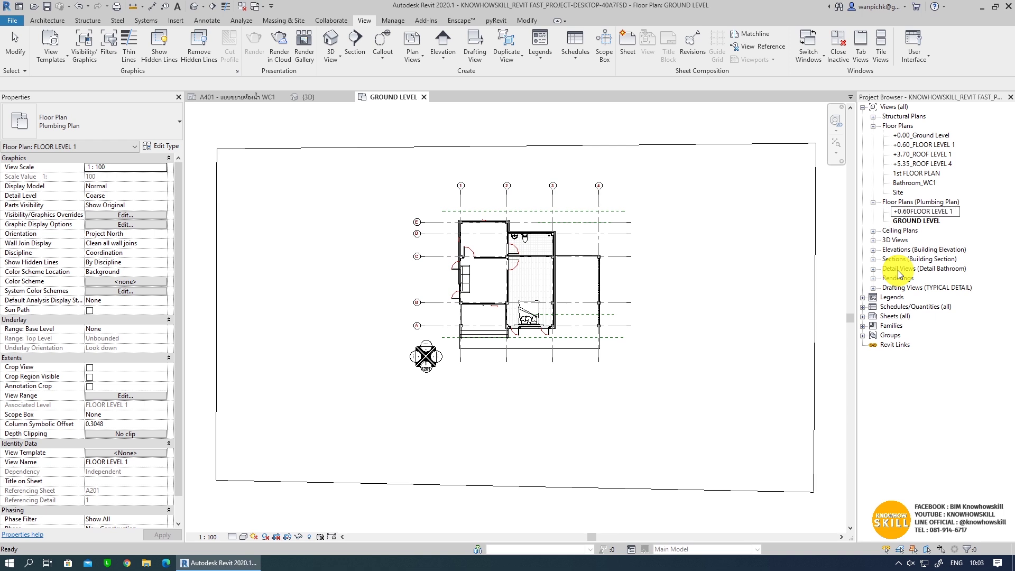
{"action": "type", "text": "_FLOOR LEVEL 1"}
{"action": "type", "text": "(Plumbing"}
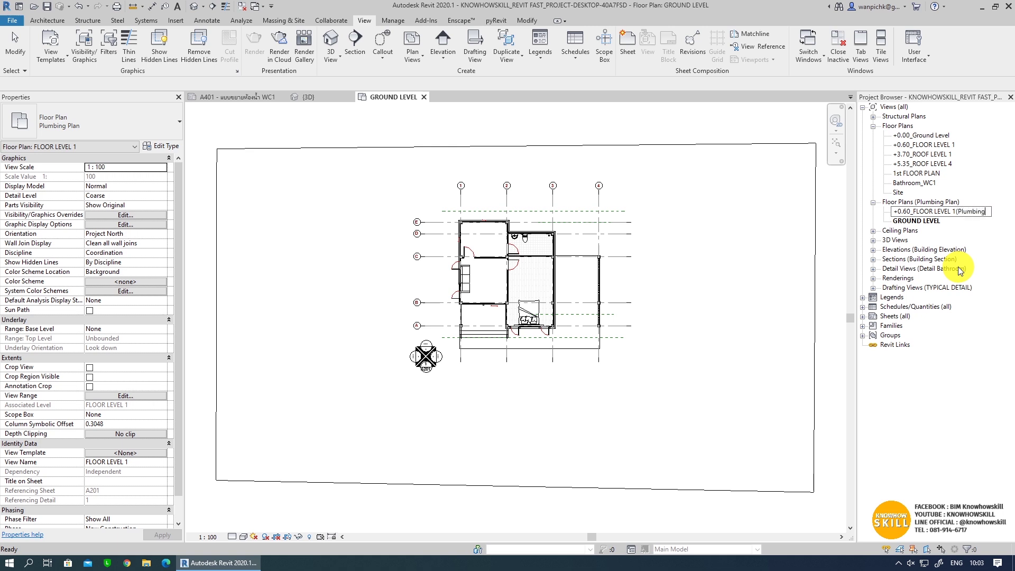
{"action": "type", "text": "0"}
{"action": "key", "text": "BackSpace"}
{"action": "type", "text": ")"}
{"action": "key", "text": "Return"}
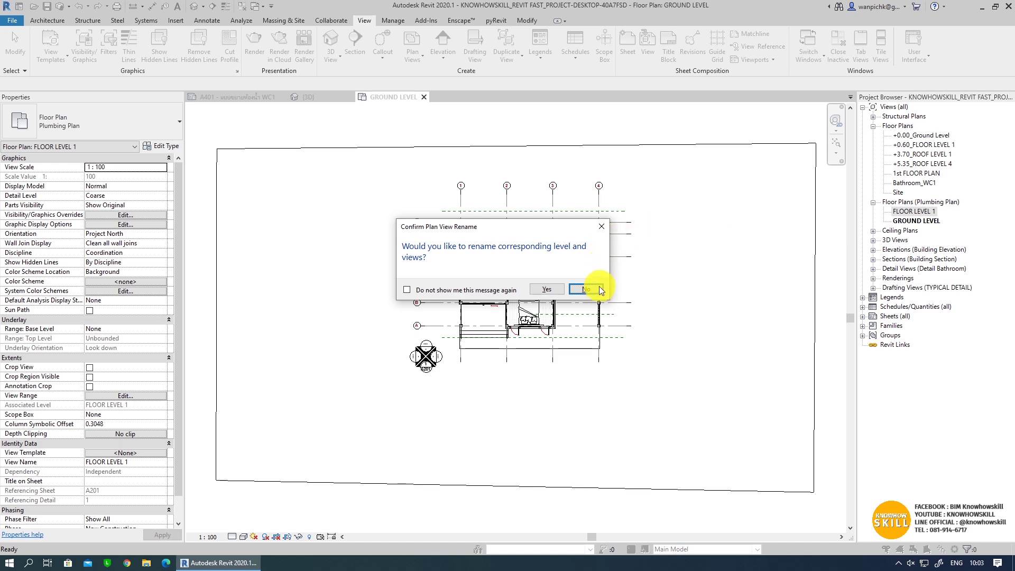
{"action": "left_click", "coordinate": [595, 290]}
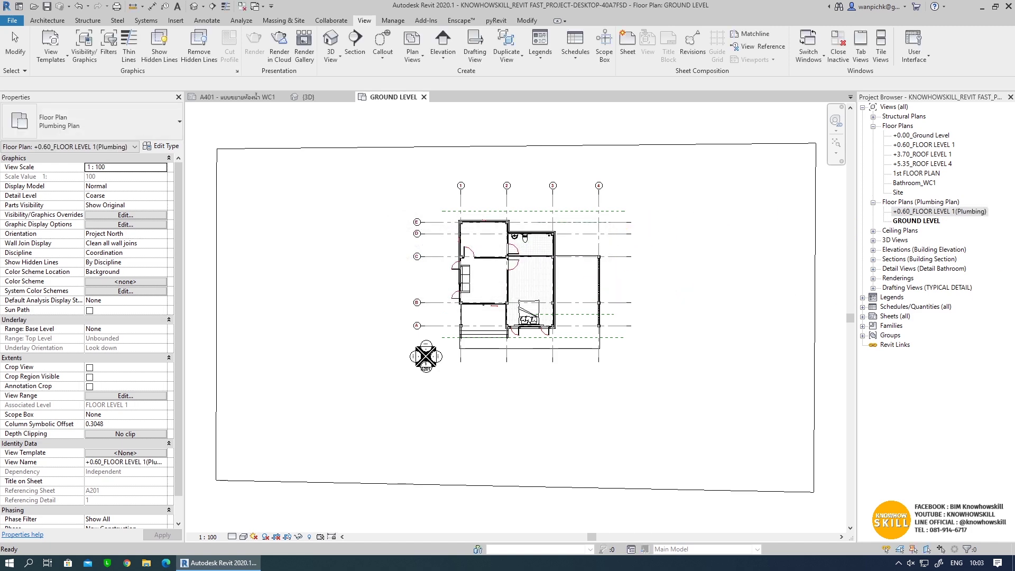
{"action": "left_click", "coordinate": [903, 222]}
- Rename the GROUND LEVEL plumbing view to '+0.00_GROUND LEVEL(Plumbing)', answering No to renaming the level
{"action": "right_click", "coordinate": [902, 222]}
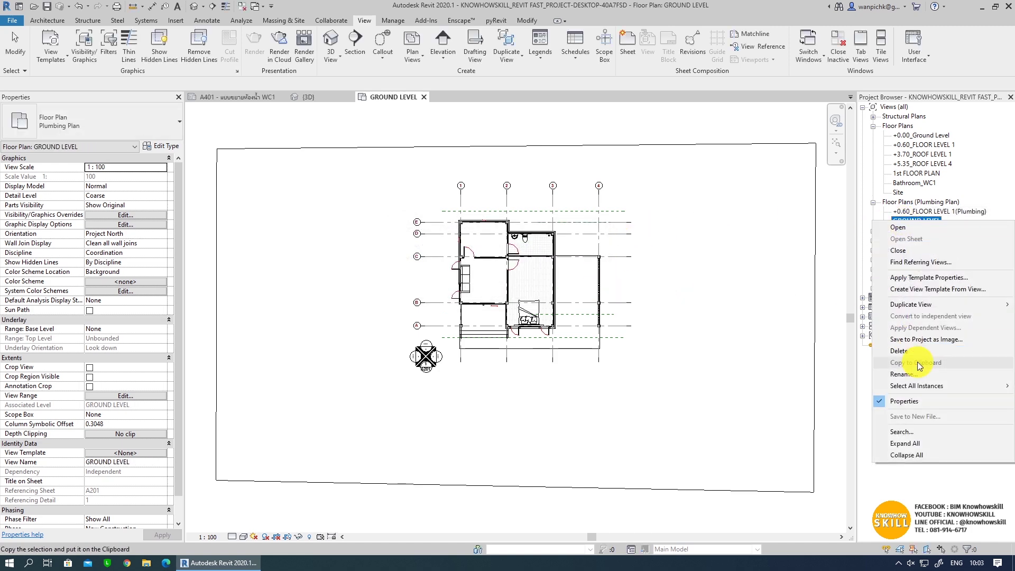
{"action": "left_click", "coordinate": [899, 373]}
{"action": "left_click", "coordinate": [893, 221]}
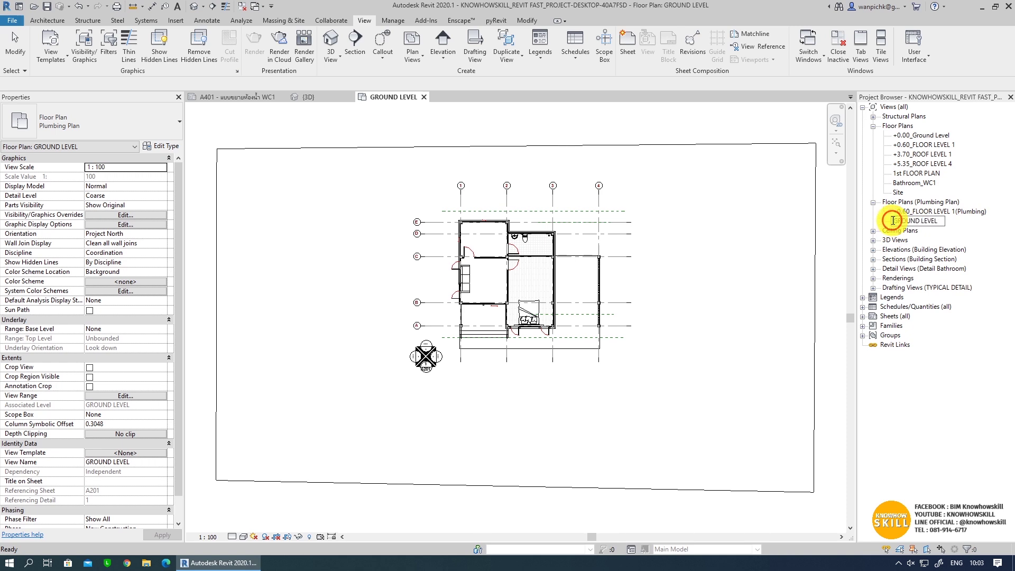
{"action": "type", "text": "+0.00"}
{"action": "type", "text": "_GROUND LEVEL("}
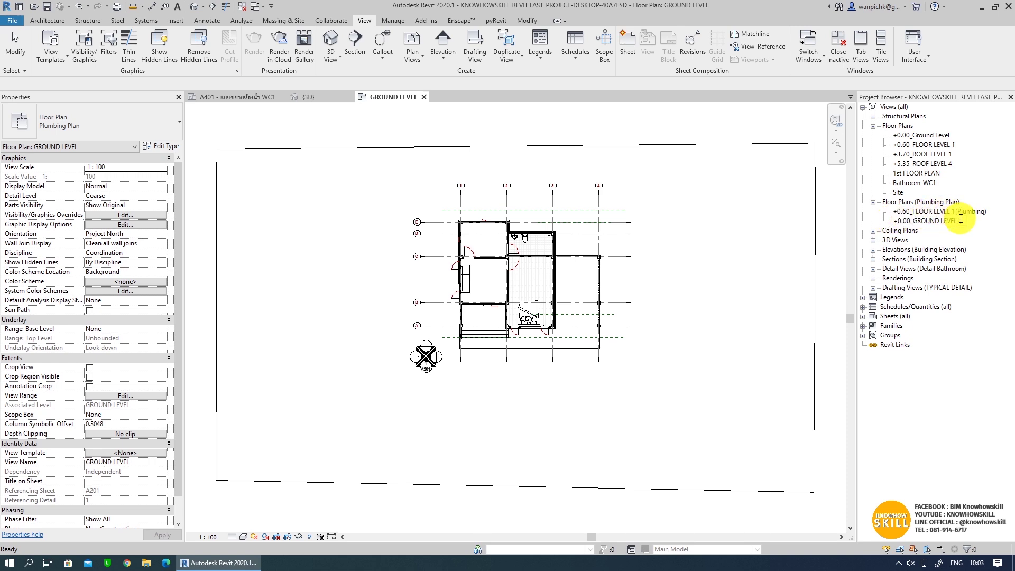
{"action": "type", "text": "Plu"}
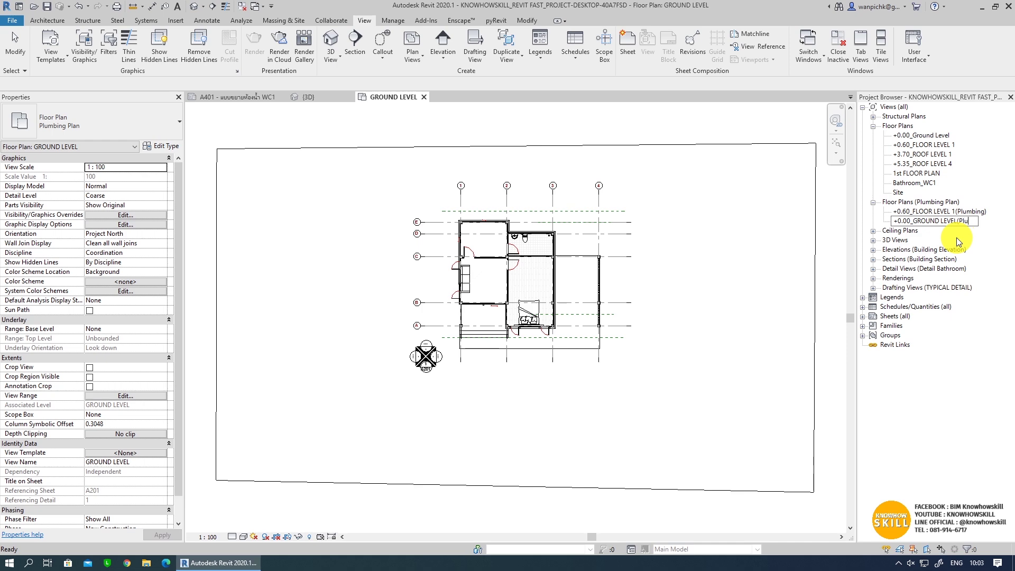
{"action": "type", "text": "mbing)"}
{"action": "key", "text": "Return"}
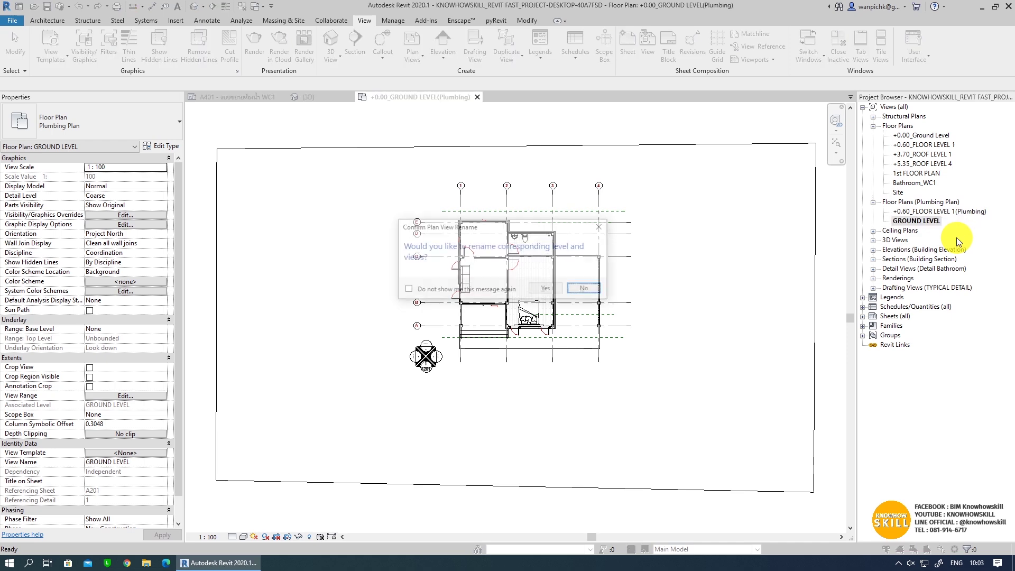
{"action": "left_click", "coordinate": [585, 290]}
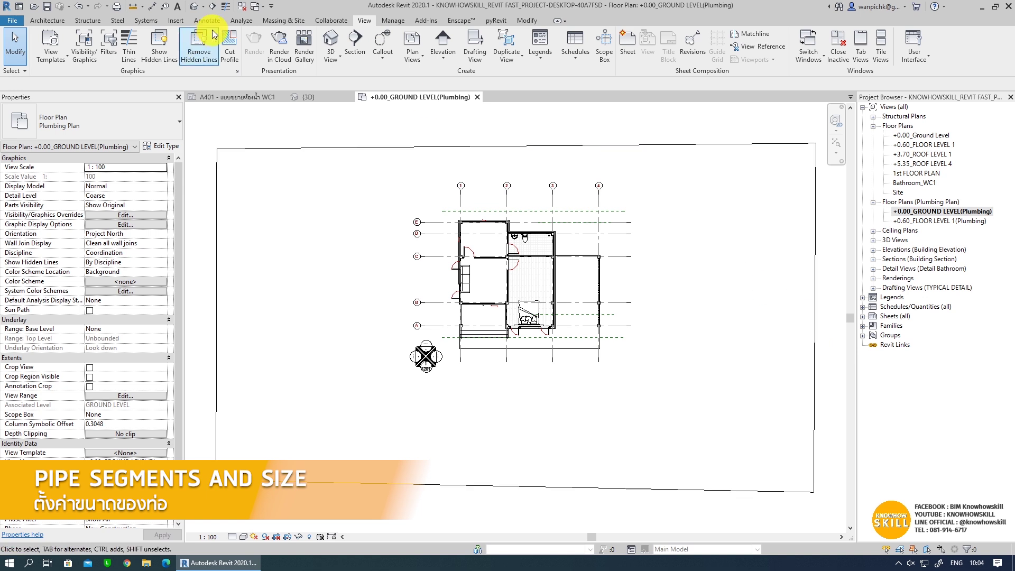
- Open Mechanical Settings from the Systems tab at Pipe Settings > Segments and Sizes
{"action": "left_click", "coordinate": [140, 21]}
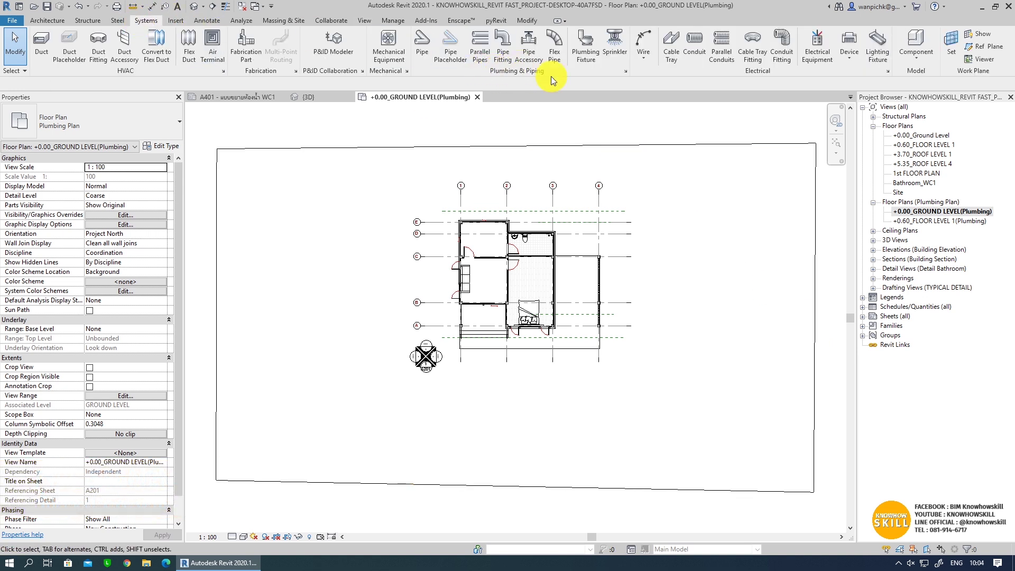
{"action": "left_click", "coordinate": [627, 73]}
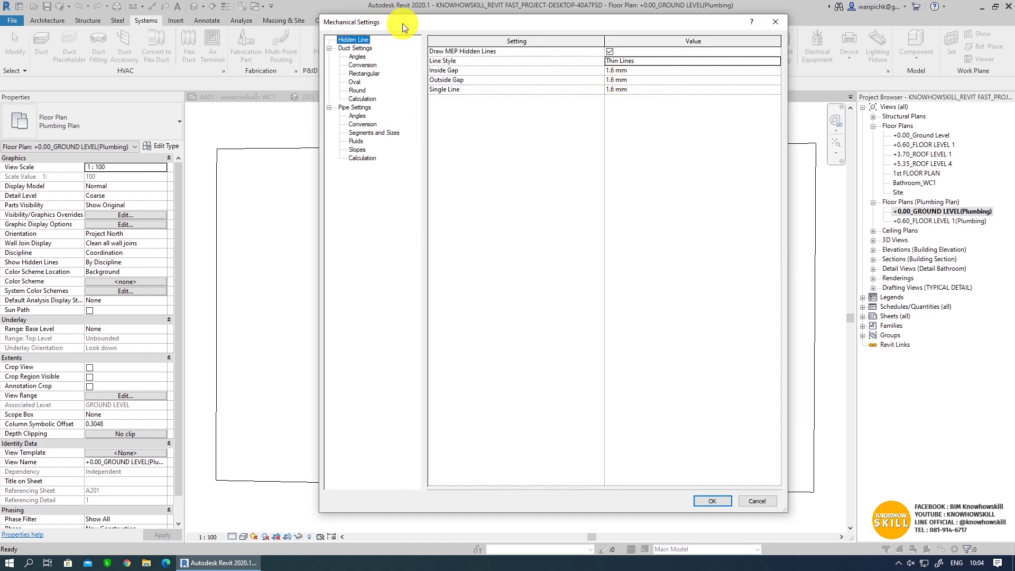
{"action": "left_click", "coordinate": [358, 109]}
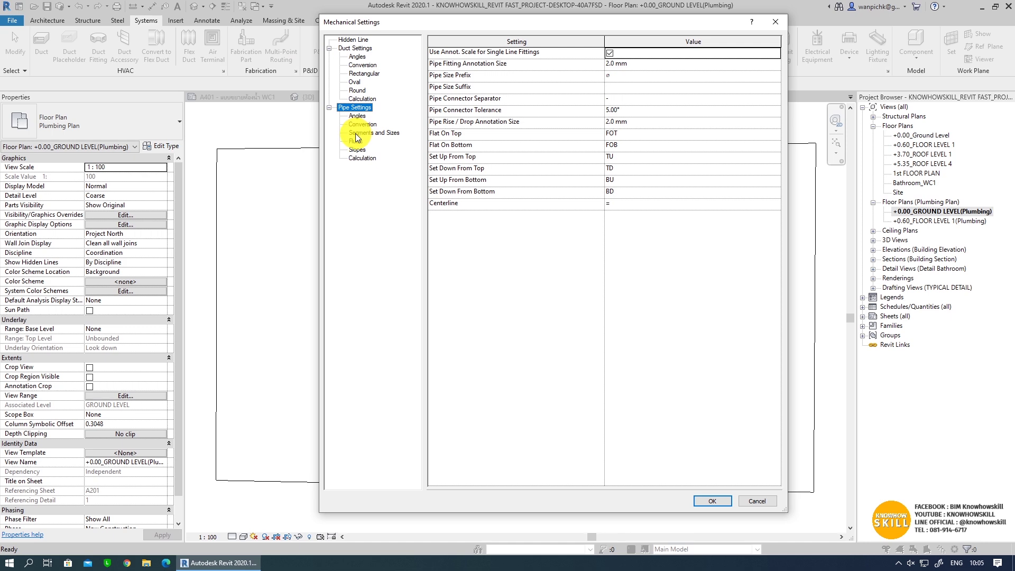
{"action": "left_click", "coordinate": [352, 116]}
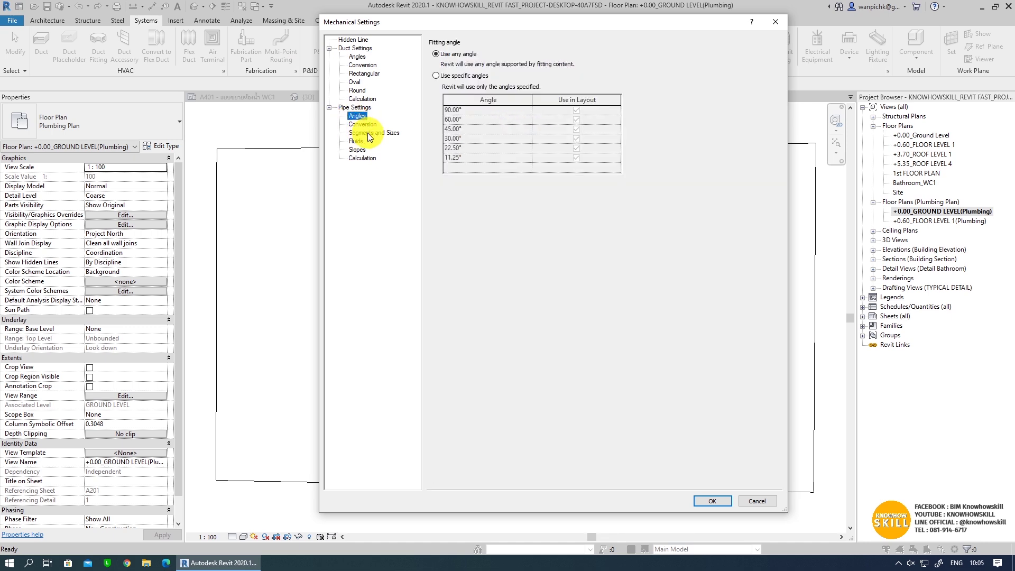
{"action": "left_click", "coordinate": [367, 132]}
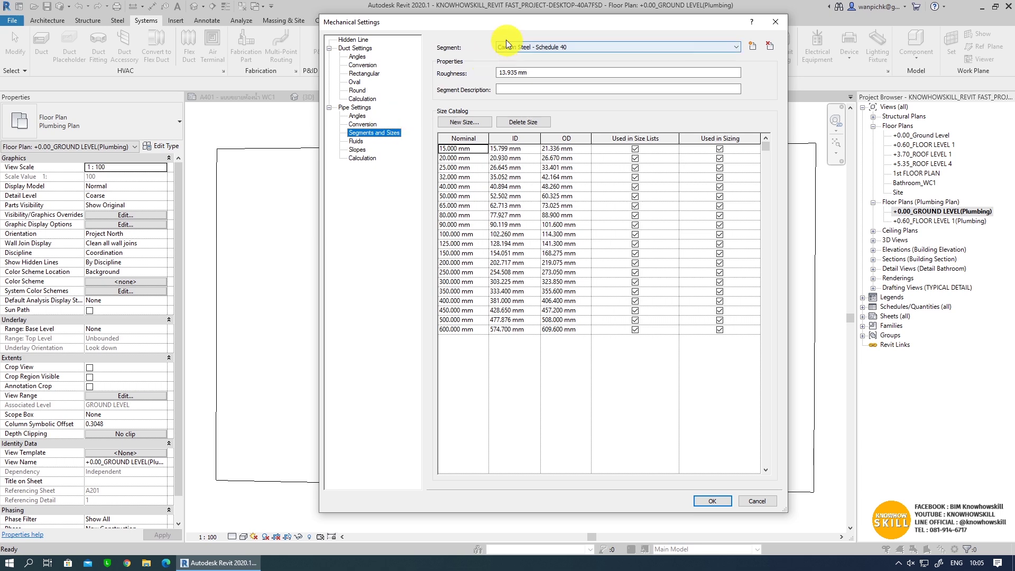
- Switch the pipe segment to PVC - Class 8.5 mm and preview, then cancel, New Size
{"action": "left_click", "coordinate": [622, 43]}
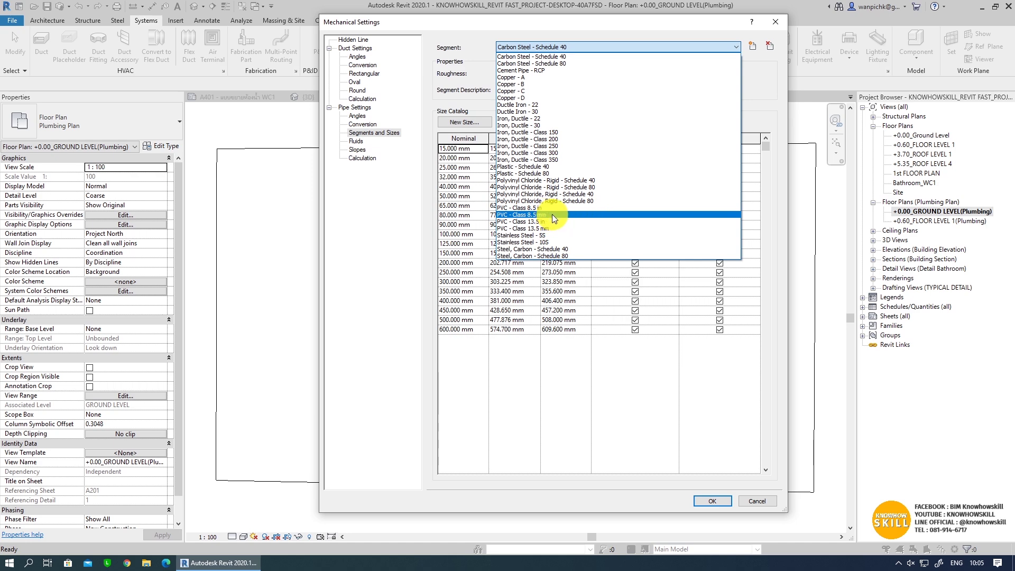
{"action": "left_click", "coordinate": [596, 214]}
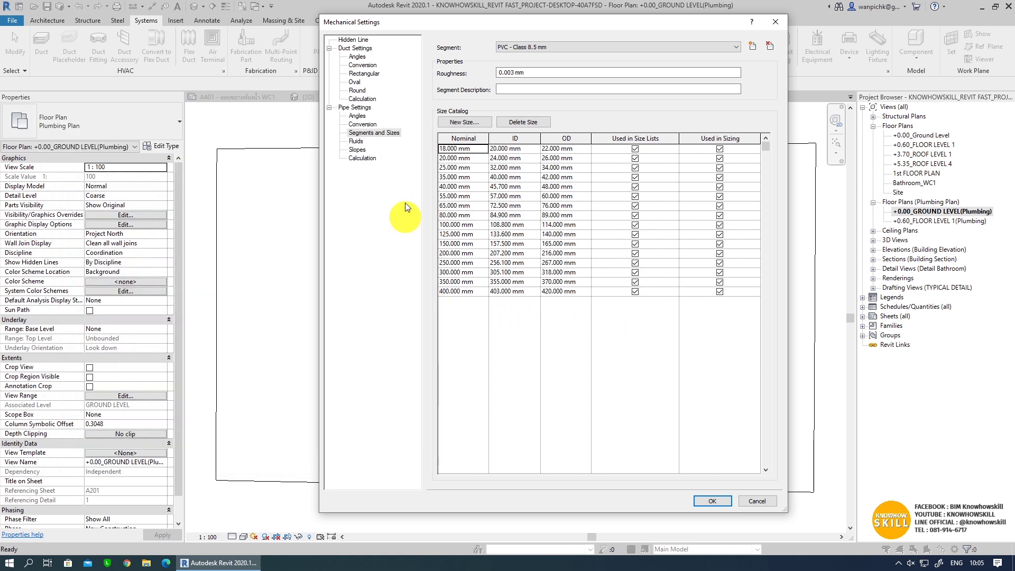
{"action": "left_click", "coordinate": [479, 119]}
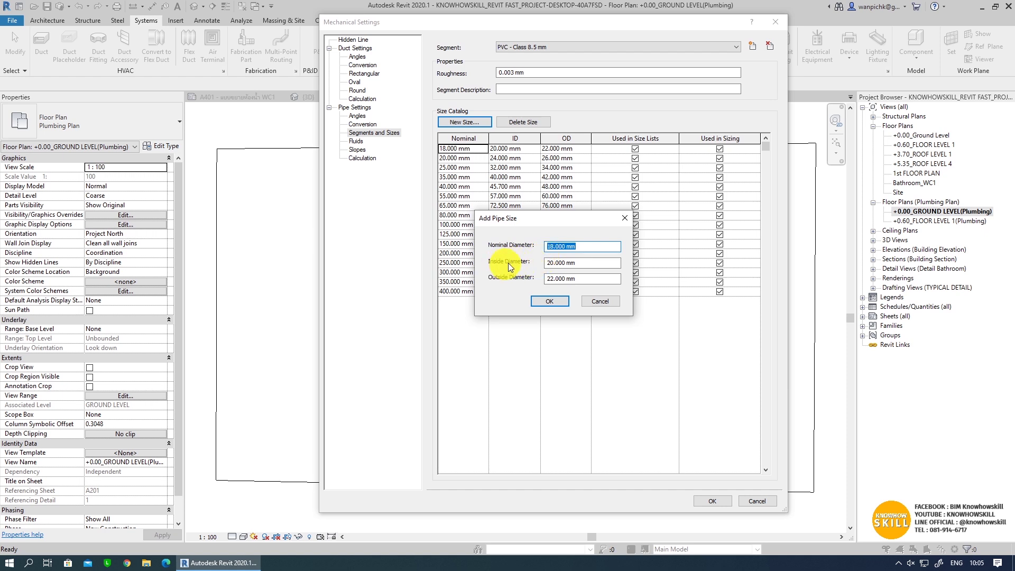
{"action": "left_click", "coordinate": [601, 301]}
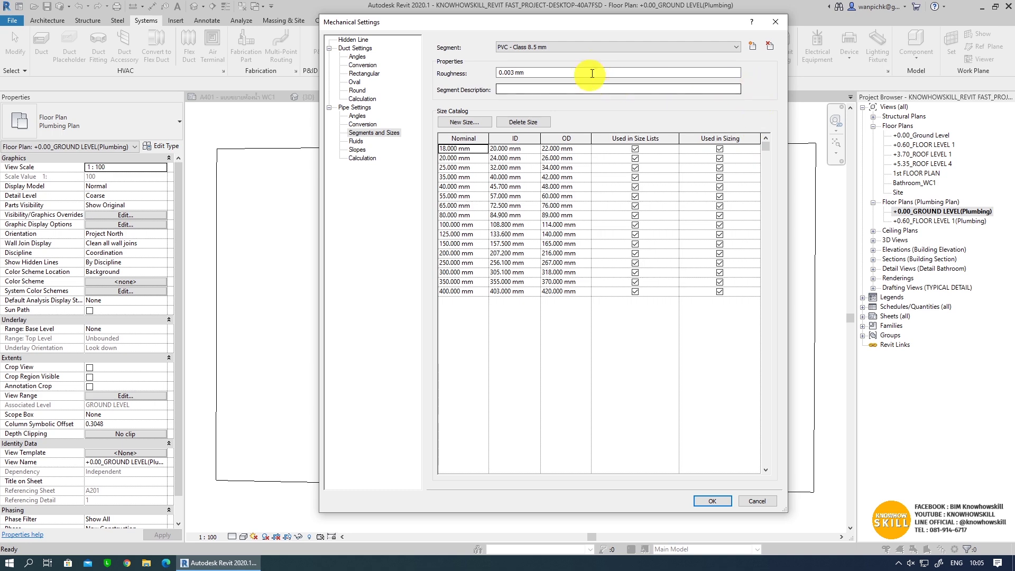
- Cancel a new segment, keep PVC - Class 8.5 mm selected, and OK Mechanical Settings
{"action": "left_click", "coordinate": [752, 46]}
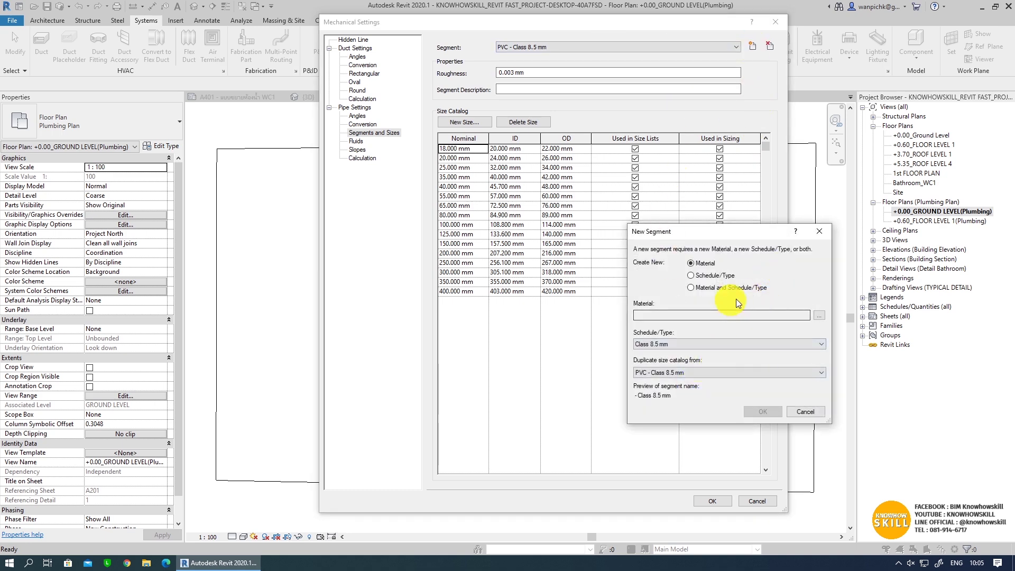
{"action": "left_click", "coordinate": [814, 412]}
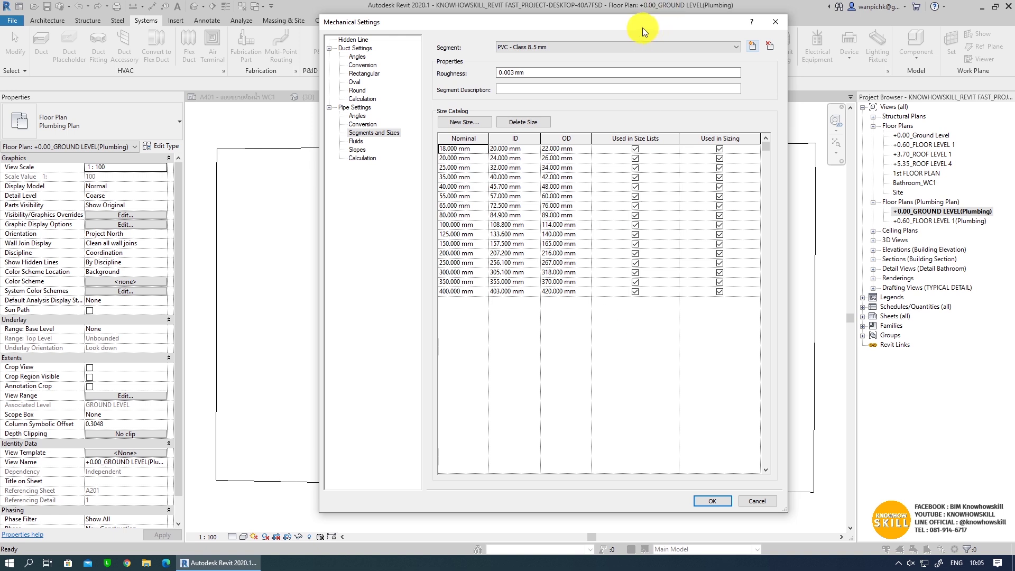
{"action": "left_click_drag", "start_coordinate": [637, 27], "coordinate": [629, 26]}
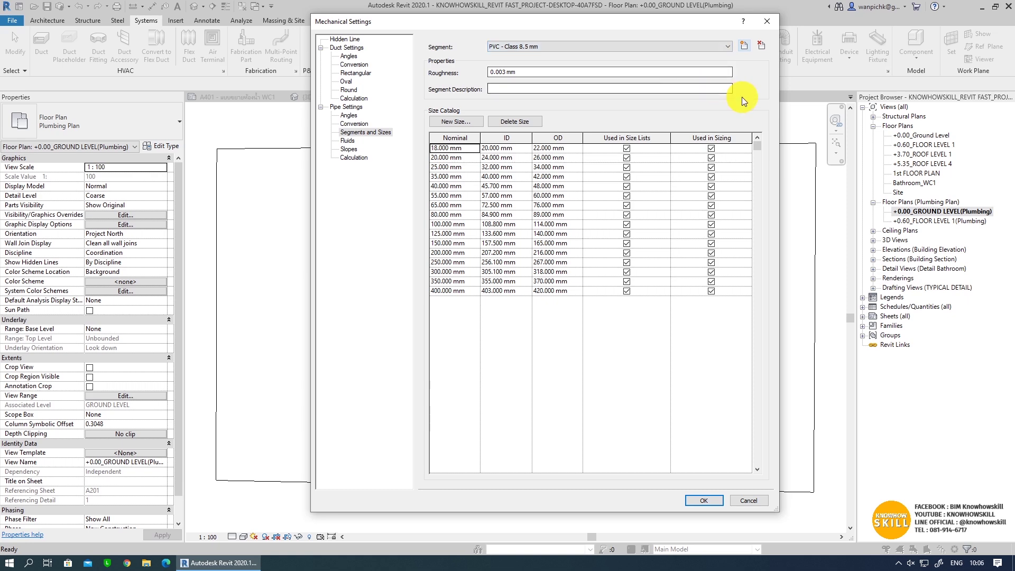
{"action": "left_click", "coordinate": [546, 48]}
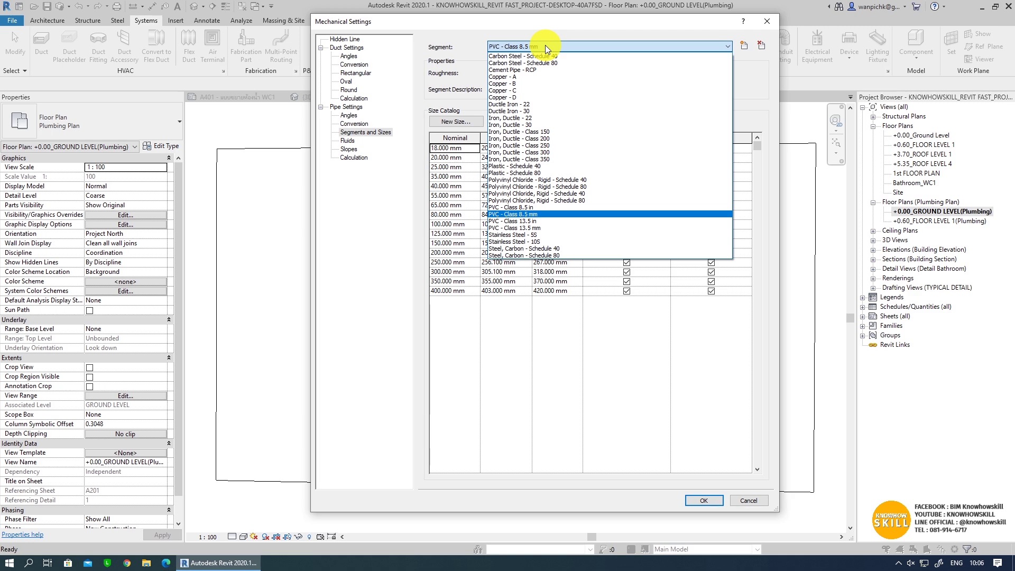
{"action": "left_click", "coordinate": [637, 268]}
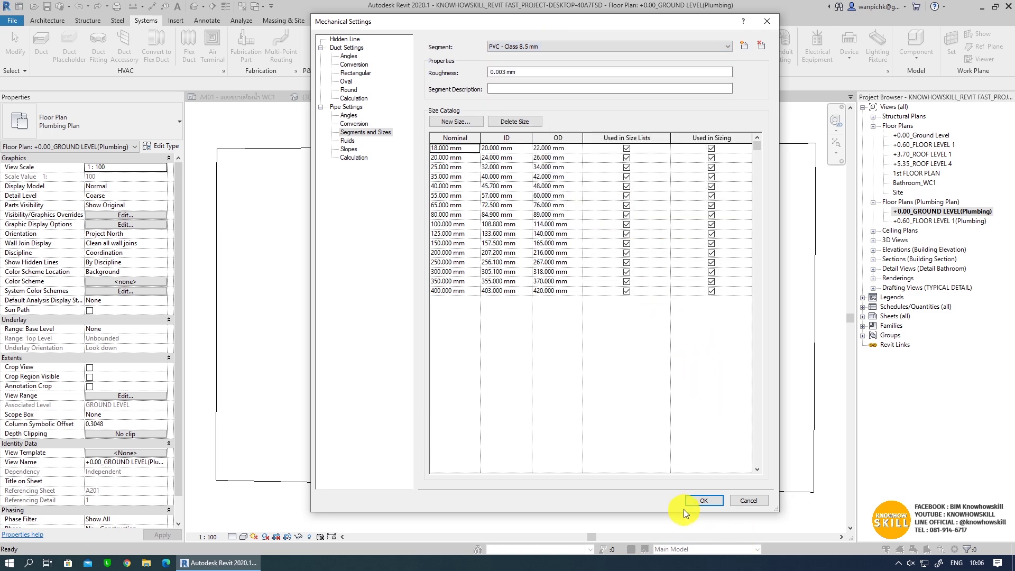
{"action": "left_click", "coordinate": [706, 501]}
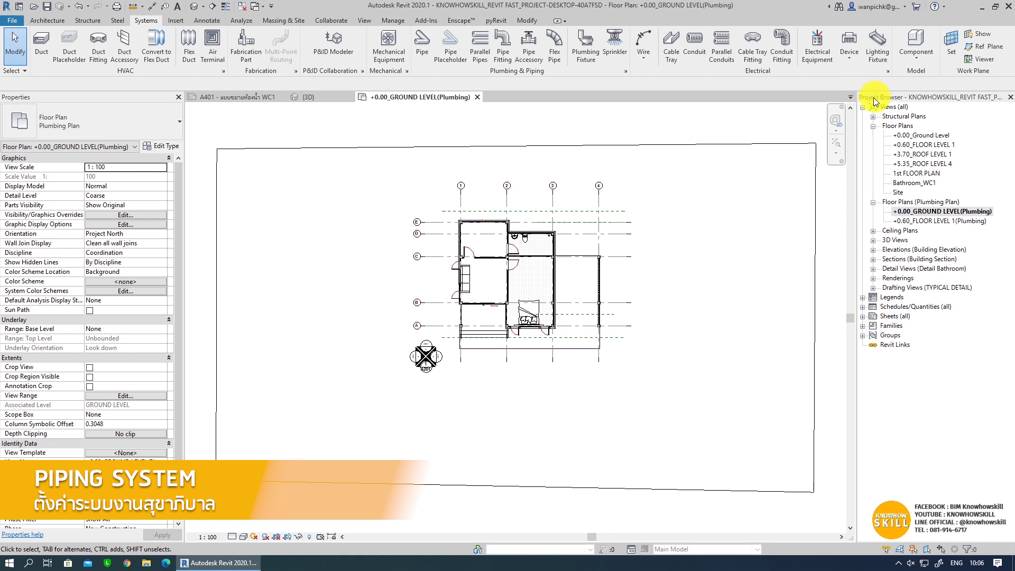
- Expand Families > Piping Systems > Piping System in the Project Browser to list system types
{"action": "left_click", "coordinate": [864, 327]}
{"action": "scroll", "coordinate": [873, 333], "scroll_direction": "down", "scroll_amount": 6}
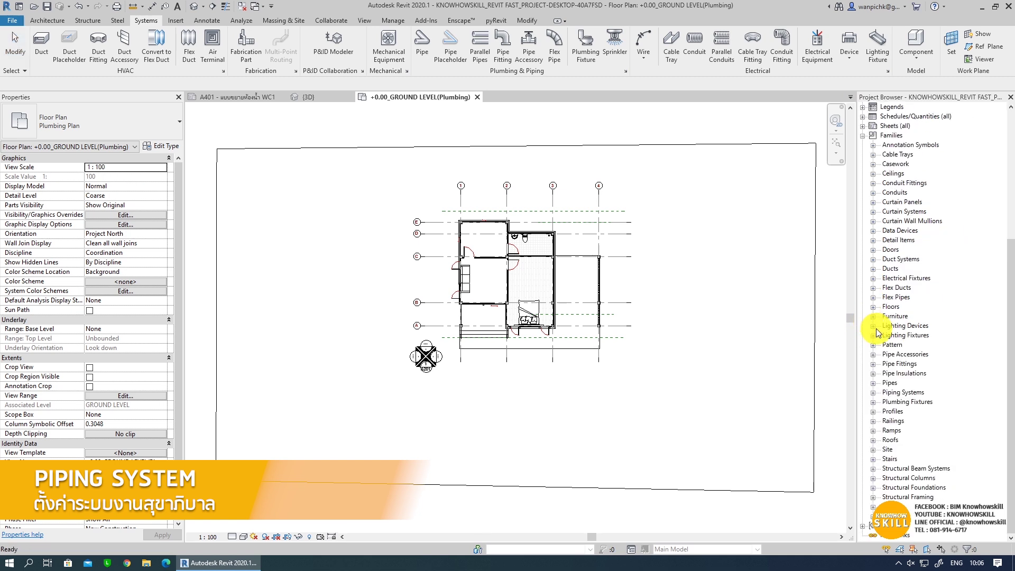
{"action": "left_click", "coordinate": [899, 393]}
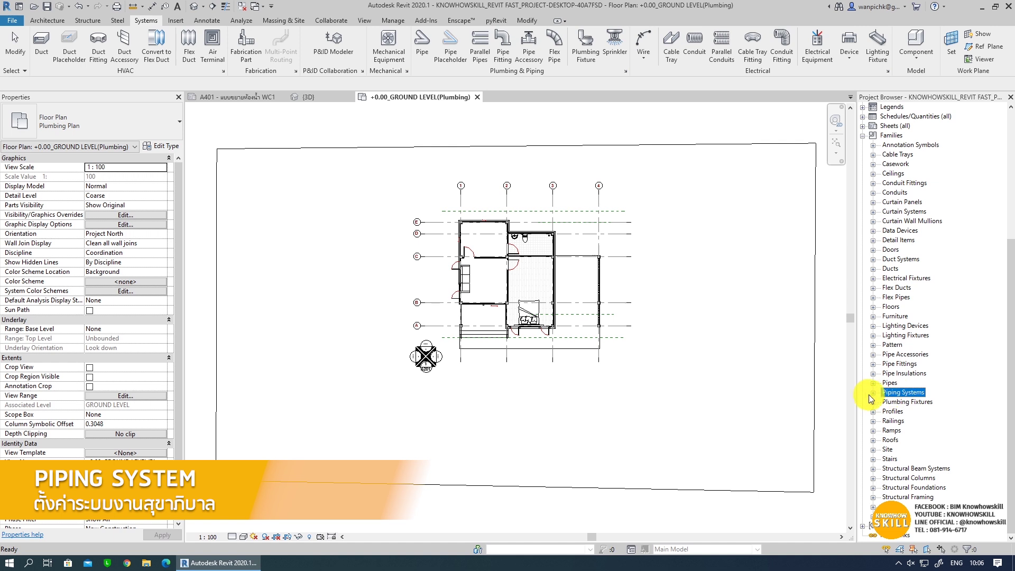
{"action": "left_click", "coordinate": [874, 394]}
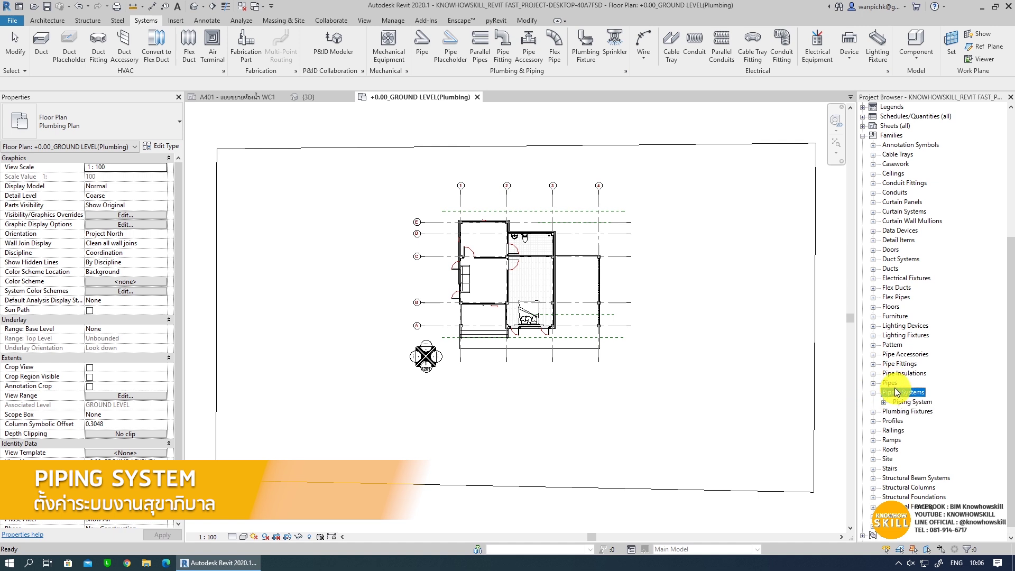
{"action": "left_click", "coordinate": [884, 402]}
{"action": "scroll", "coordinate": [893, 444], "scroll_direction": "down", "scroll_amount": 3}
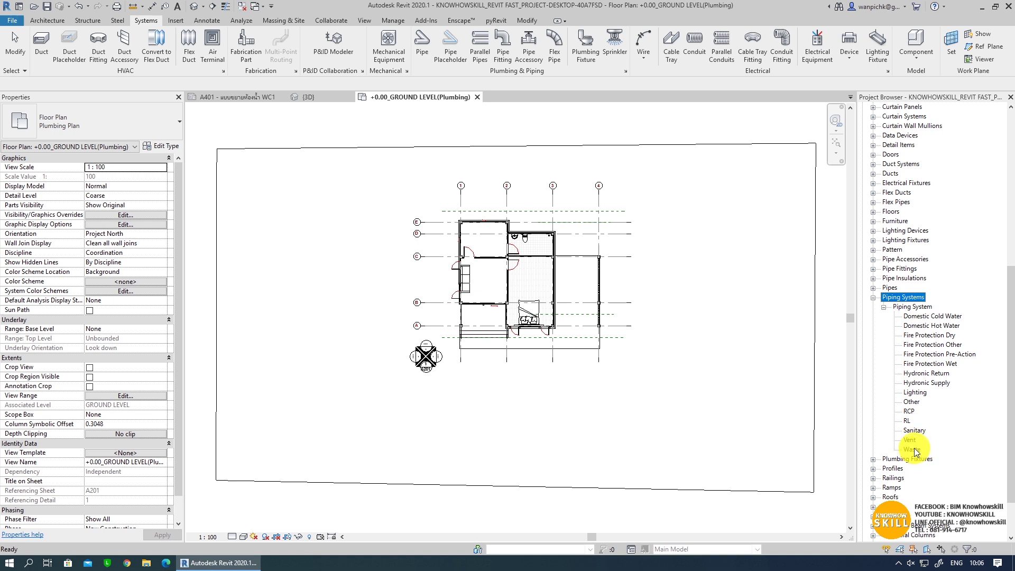
- Duplicate the Waste piping system type, creating Waste 2
{"action": "left_click", "coordinate": [913, 308]}
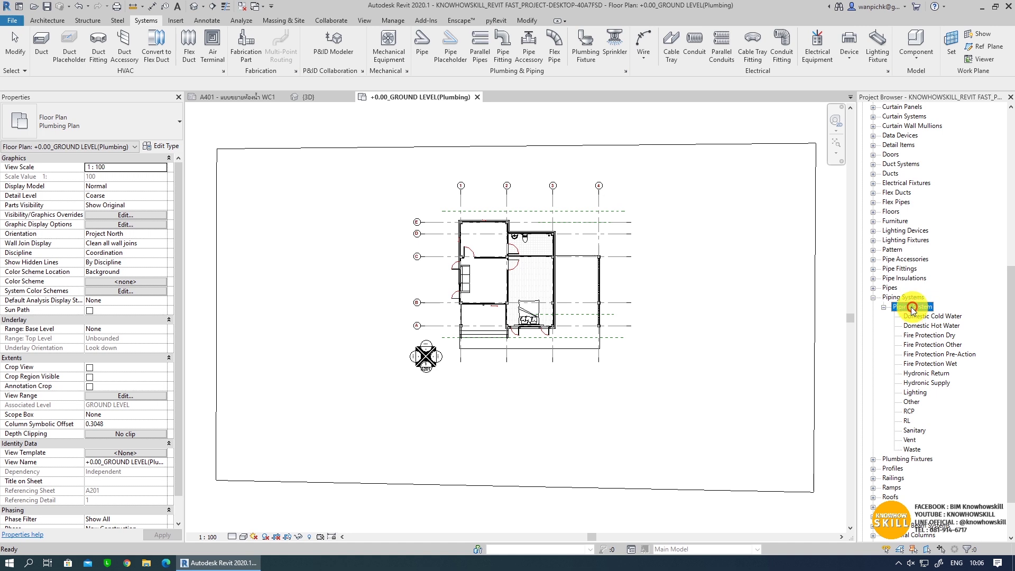
{"action": "right_click", "coordinate": [914, 308]}
{"action": "key", "text": "Escape"}
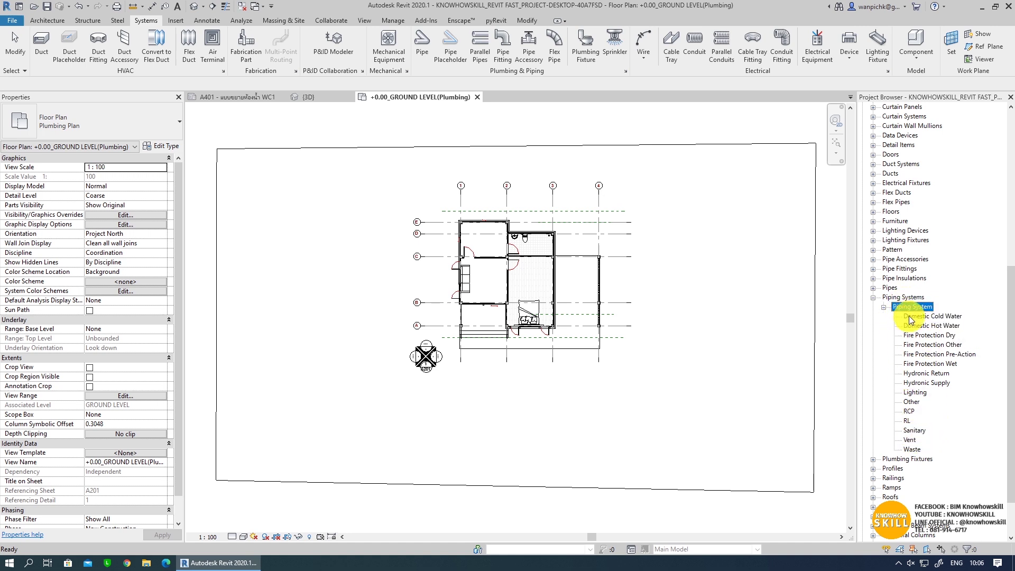
{"action": "right_click", "coordinate": [913, 305]}
{"action": "key", "text": "Escape"}
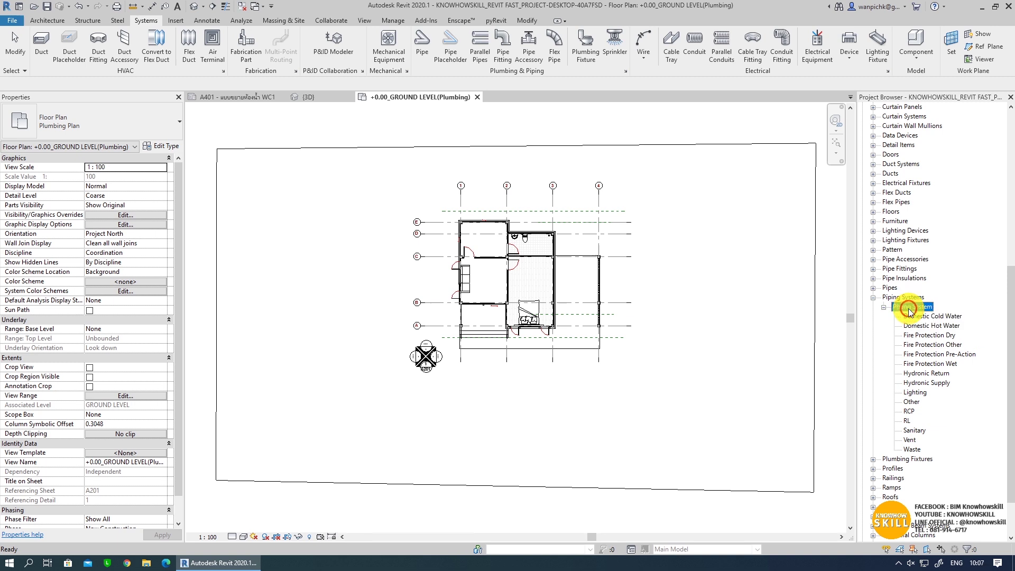
{"action": "left_click", "coordinate": [911, 451]}
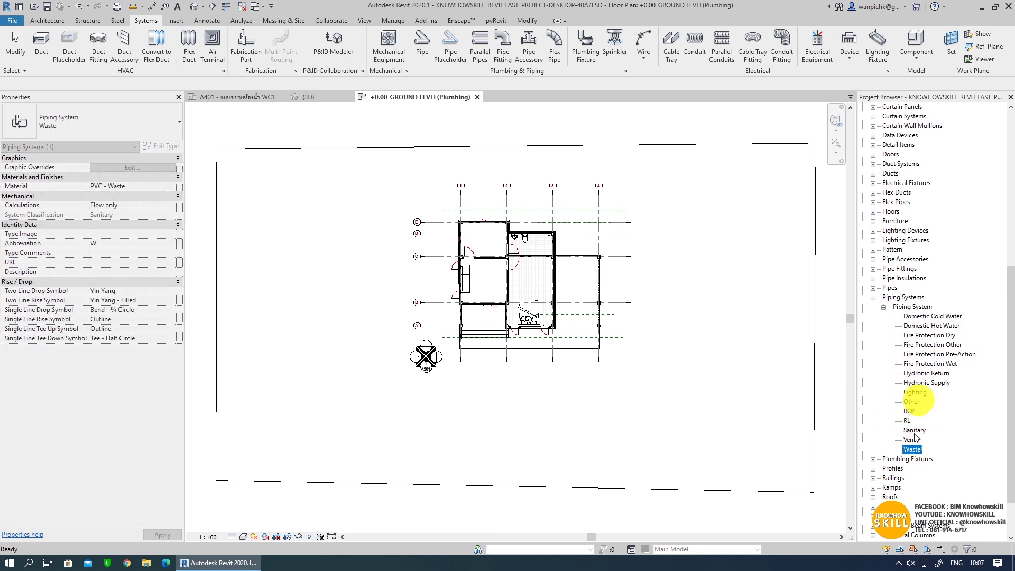
{"action": "right_click", "coordinate": [915, 450]}
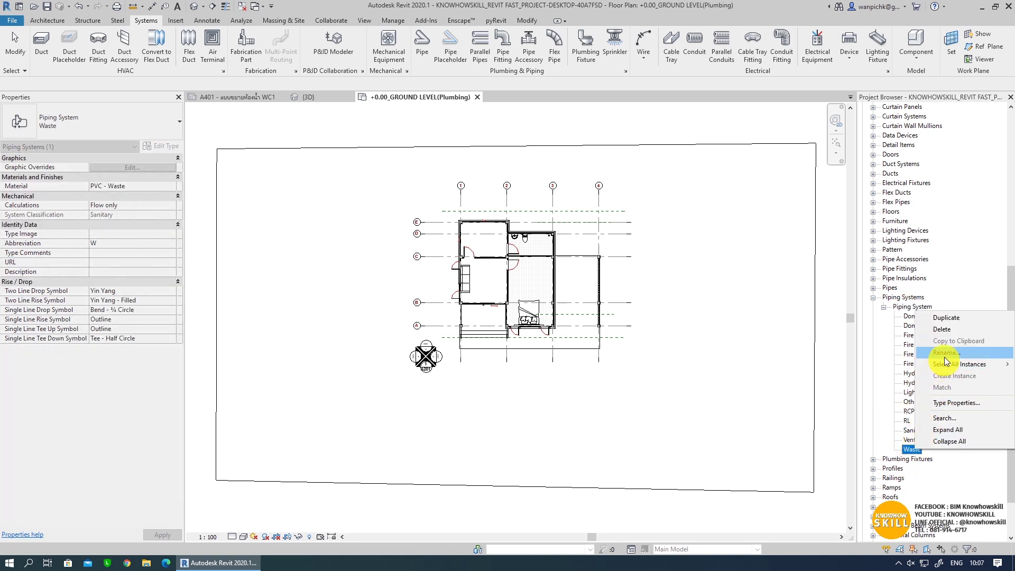
{"action": "left_click", "coordinate": [946, 318]}
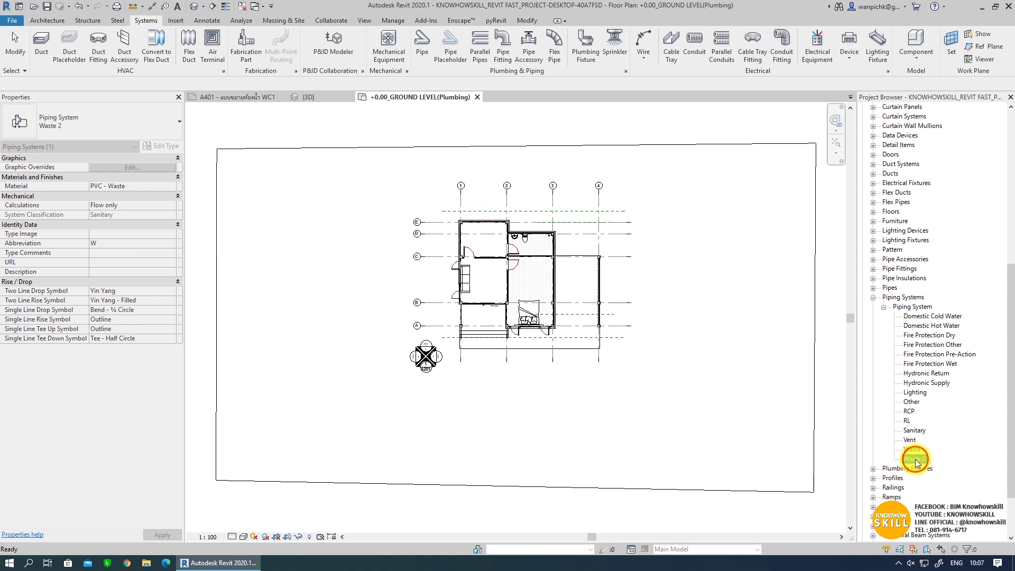
- Rename Waste 2 to 'ASDASDASD' and open its Type Properties
{"action": "right_click", "coordinate": [916, 461]}
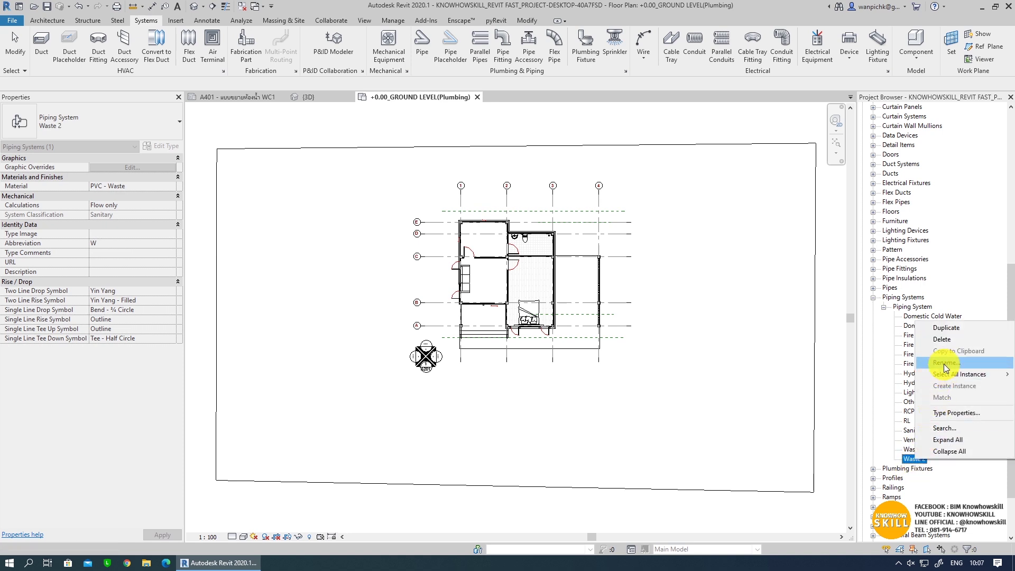
{"action": "left_click", "coordinate": [936, 364]}
{"action": "type", "text": "ASDASDASD"}
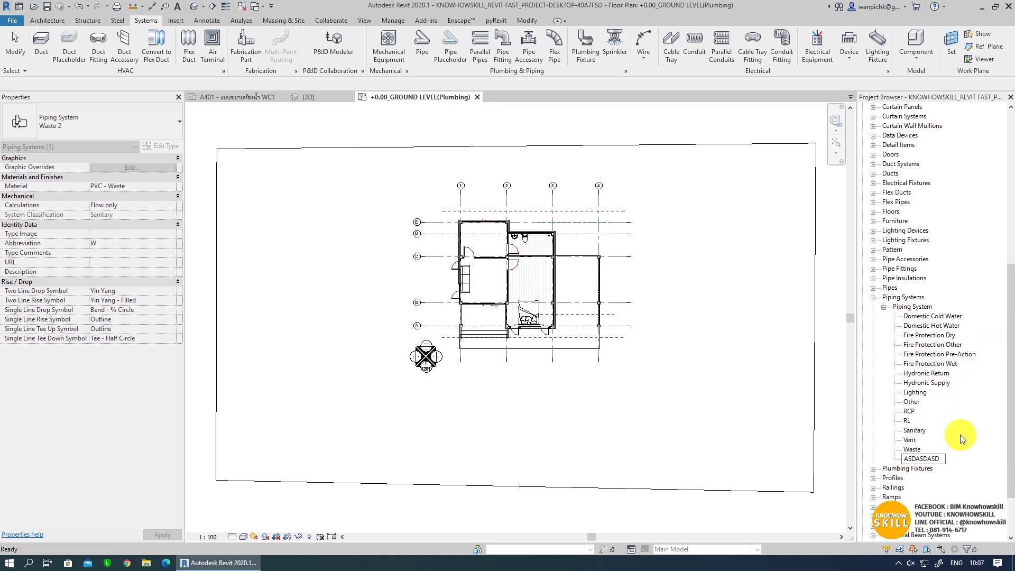
{"action": "key", "text": "Return"}
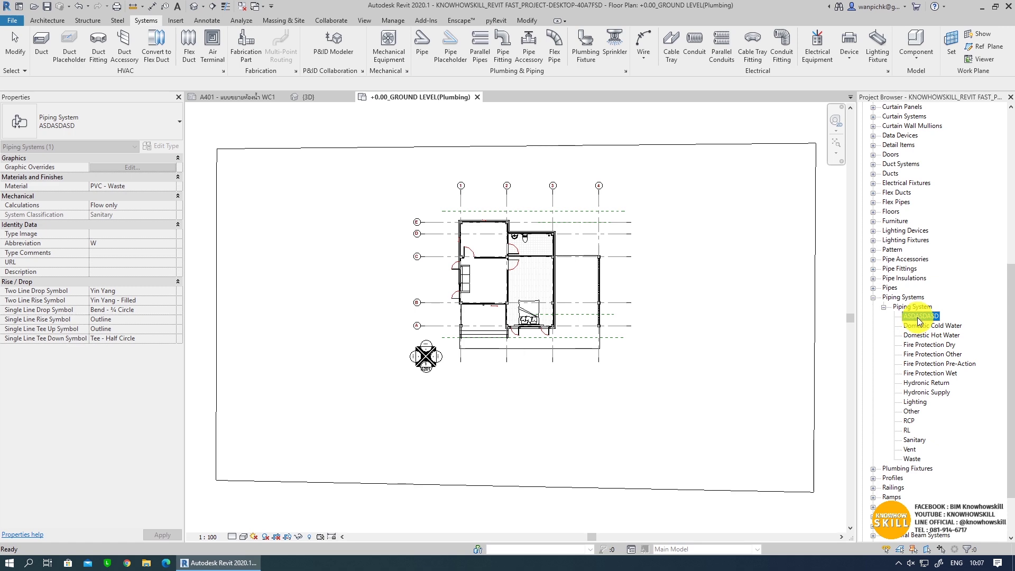
{"action": "double_click", "coordinate": [919, 316]}
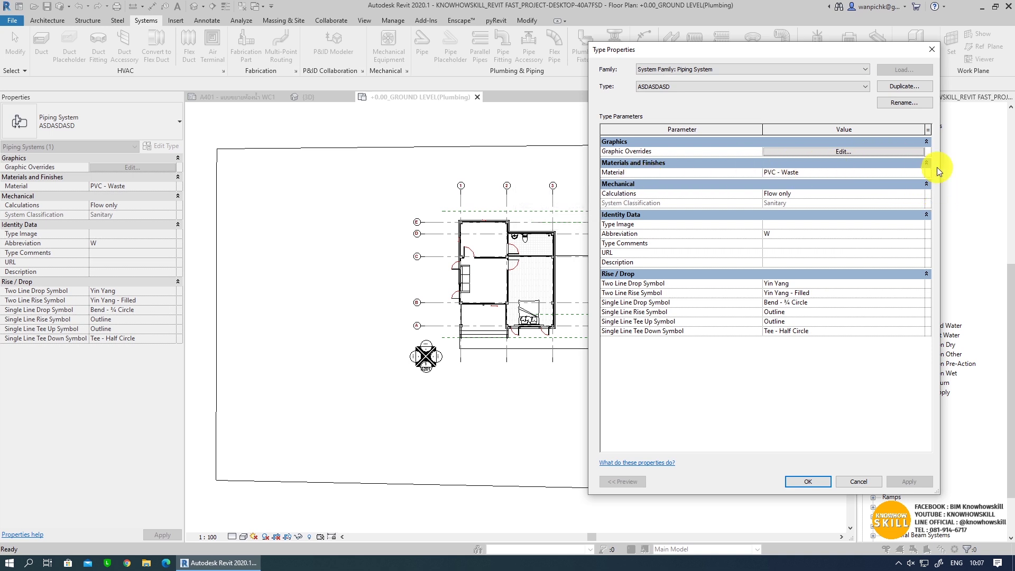
{"action": "left_click", "coordinate": [921, 173]}
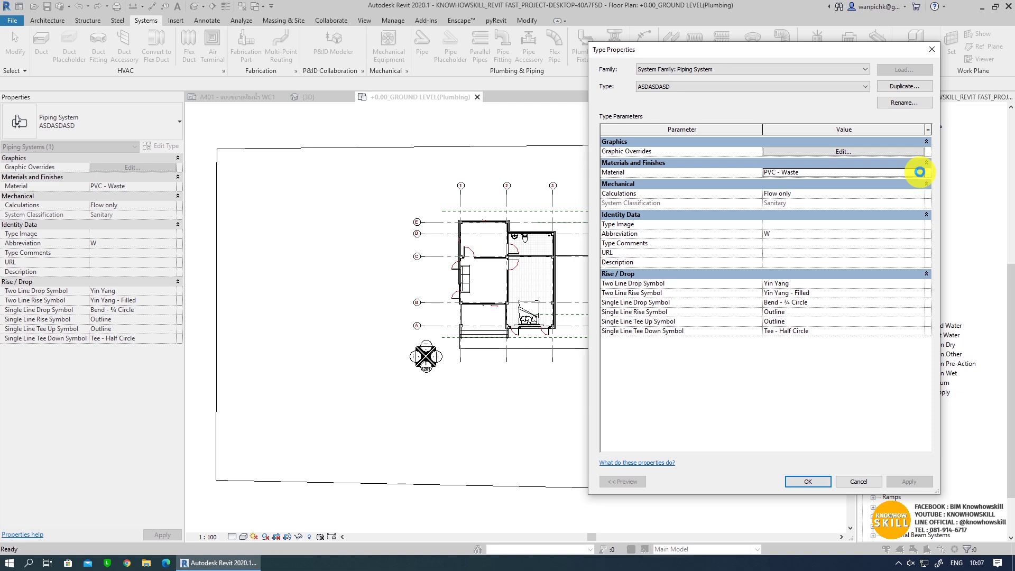
{"action": "left_click", "coordinate": [920, 172]}
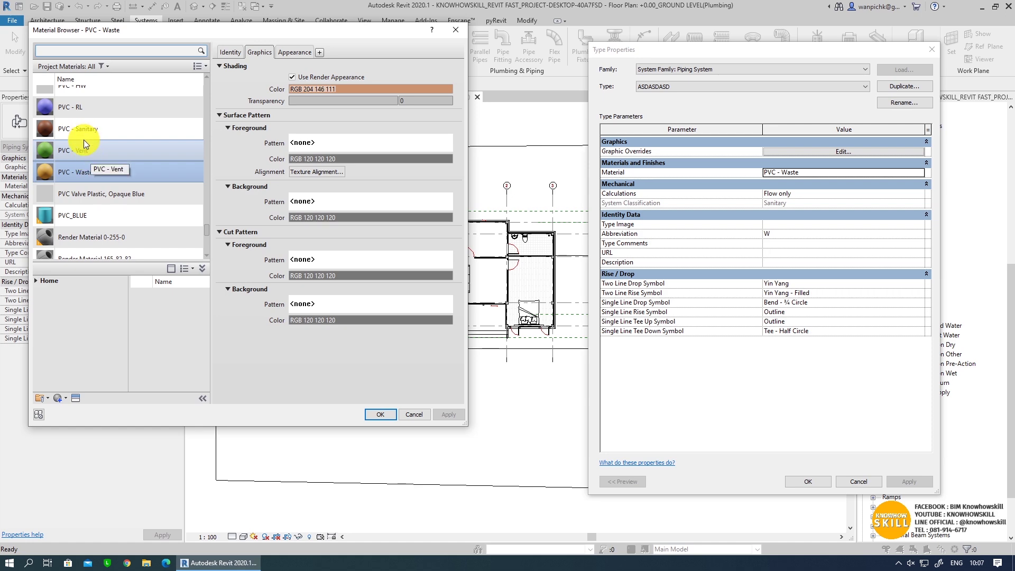
{"action": "scroll", "coordinate": [88, 118], "scroll_direction": "up", "scroll_amount": 1}
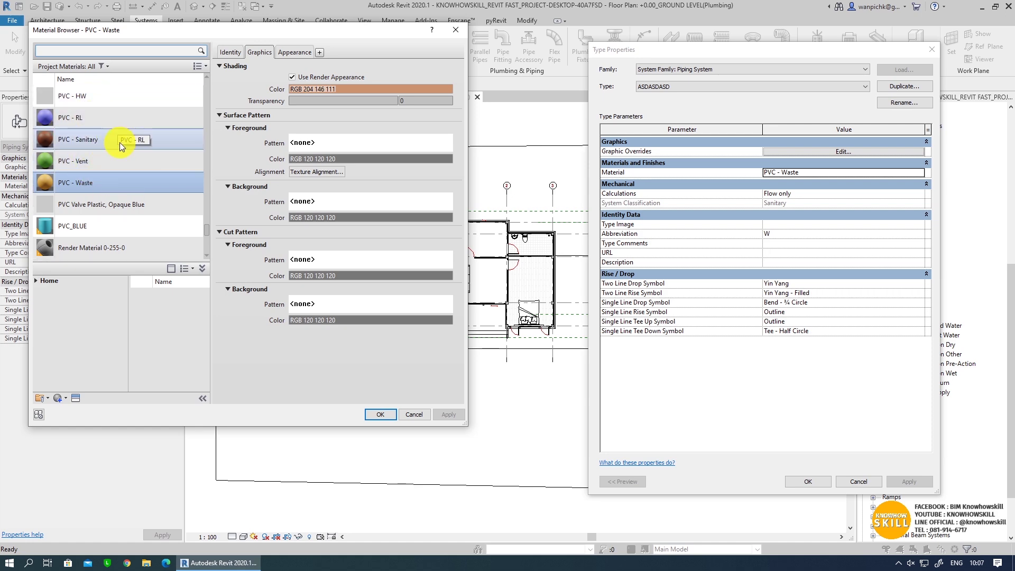
{"action": "left_click", "coordinate": [466, 33]}
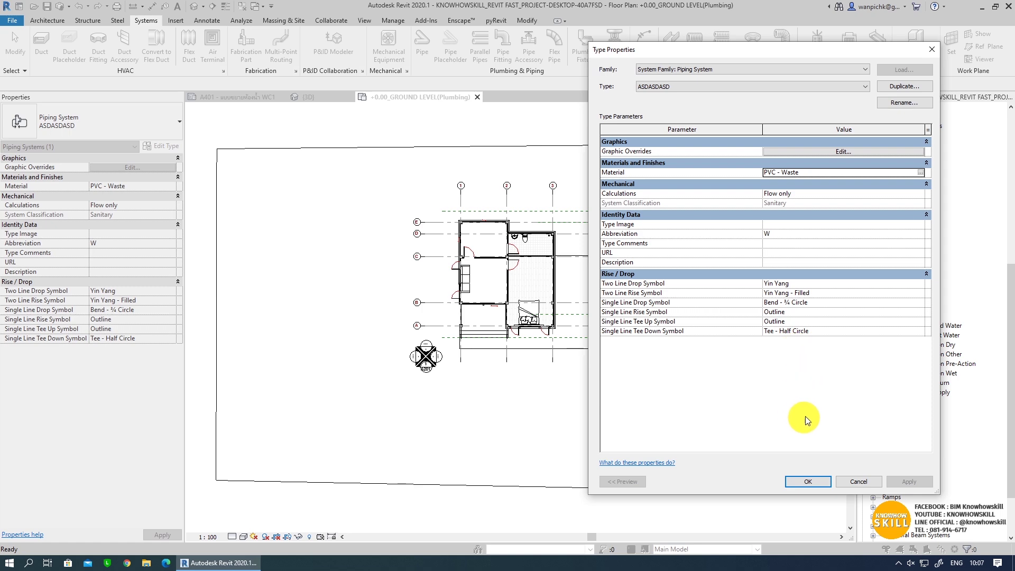
{"action": "left_click", "coordinate": [862, 484]}
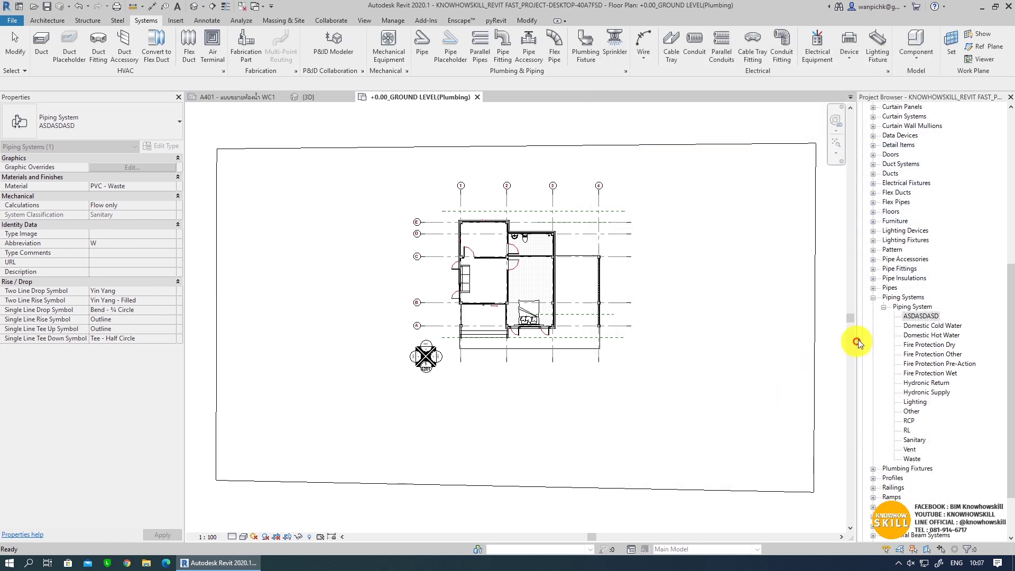
- Delete the ASDASDASD piping type, then review and cancel the Sanitary type's graphic overrides
{"action": "right_click", "coordinate": [926, 317]}
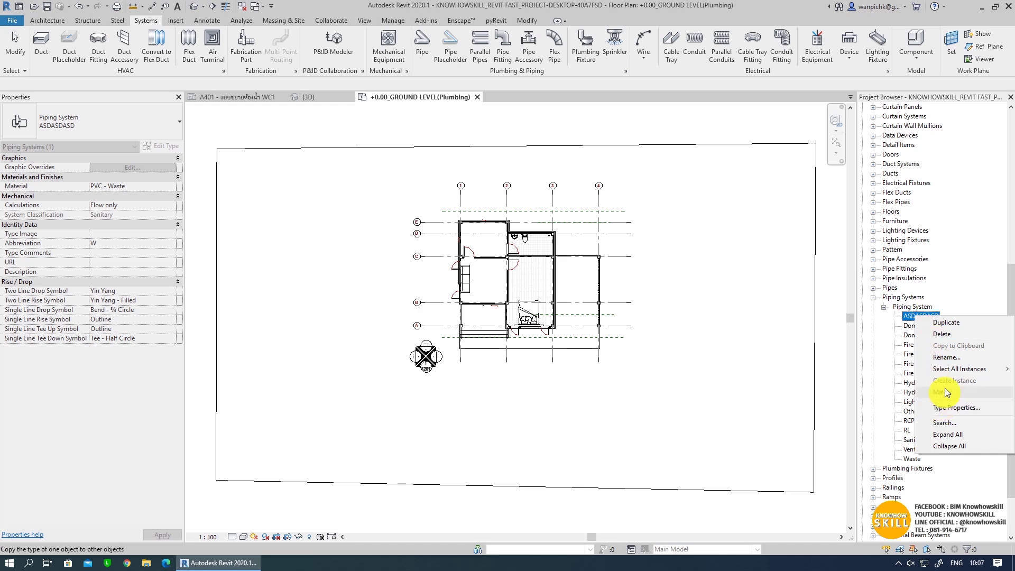
{"action": "left_click", "coordinate": [942, 334]}
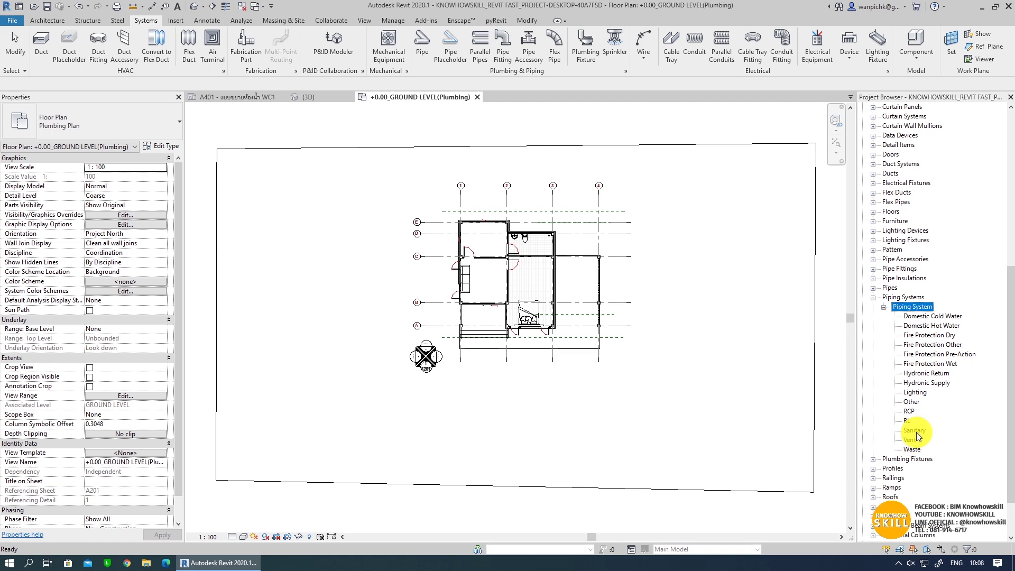
{"action": "double_click", "coordinate": [915, 431]}
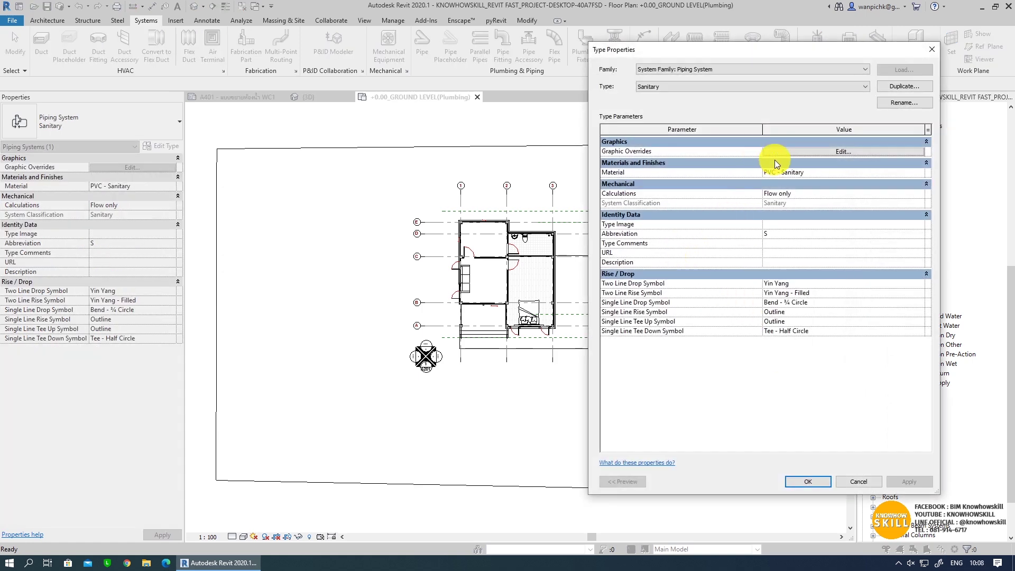
{"action": "left_click", "coordinate": [803, 152]}
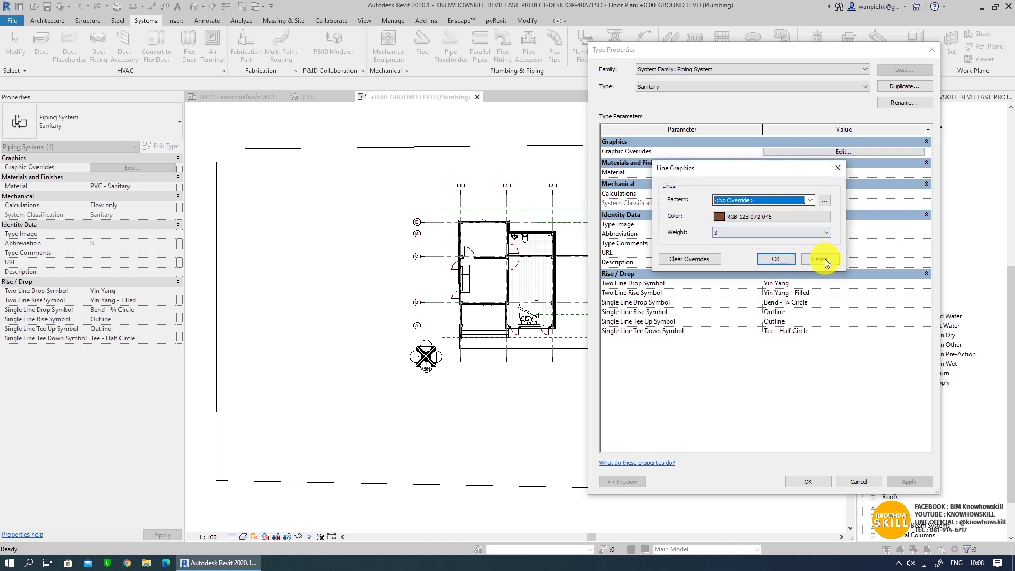
{"action": "left_click", "coordinate": [822, 259]}
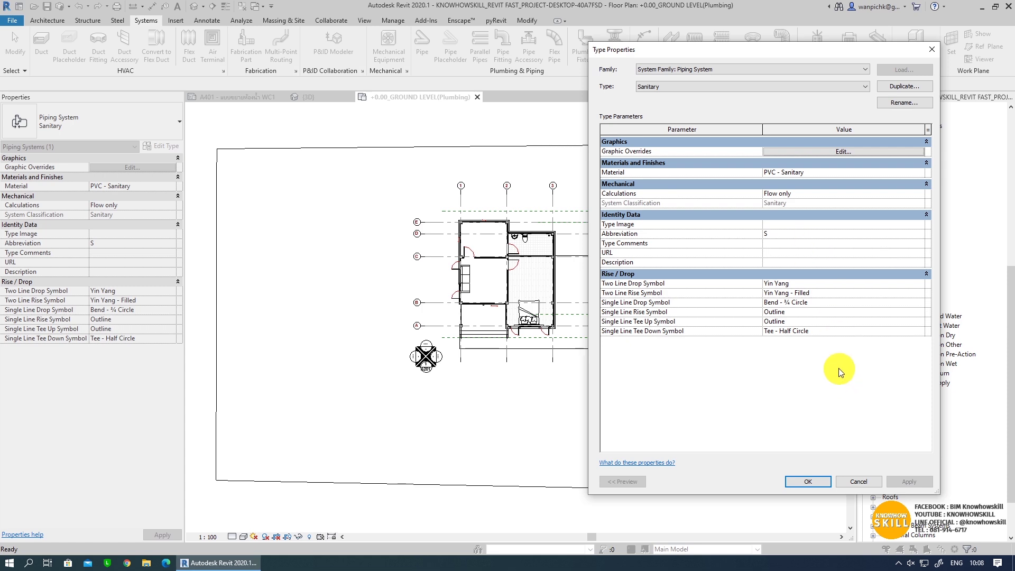
{"action": "left_click", "coordinate": [864, 484]}
- Collapse the Piping Systems and Families lists so the Views tree shows
{"action": "left_click", "coordinate": [874, 297]}
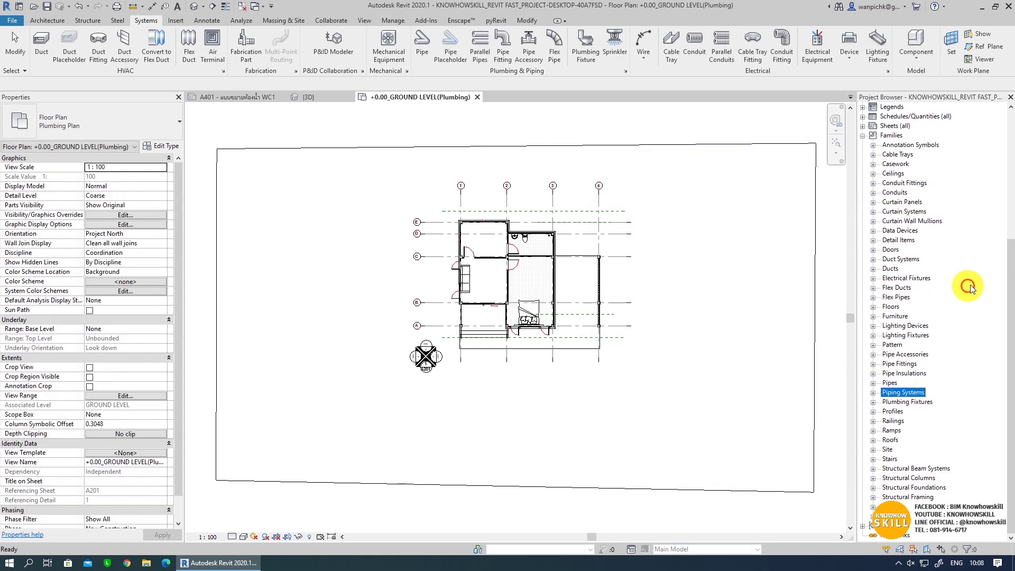
{"action": "scroll", "coordinate": [970, 288], "scroll_direction": "up", "scroll_amount": 10}
{"action": "left_click", "coordinate": [862, 325]}
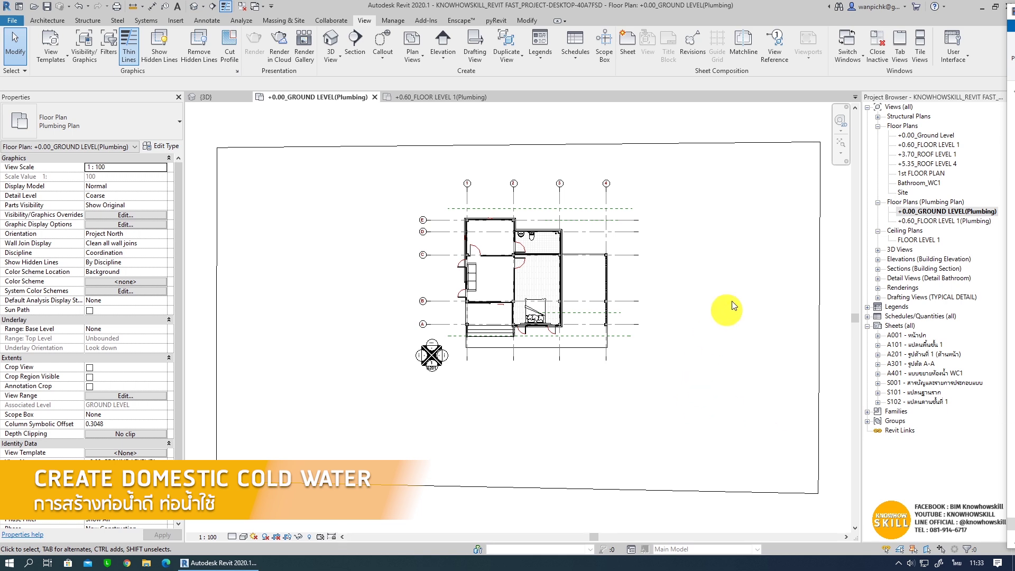
- Open the +0.60_FLOOR LEVEL 1(Plumbing) floor plan
{"action": "left_click", "coordinate": [834, 214]}
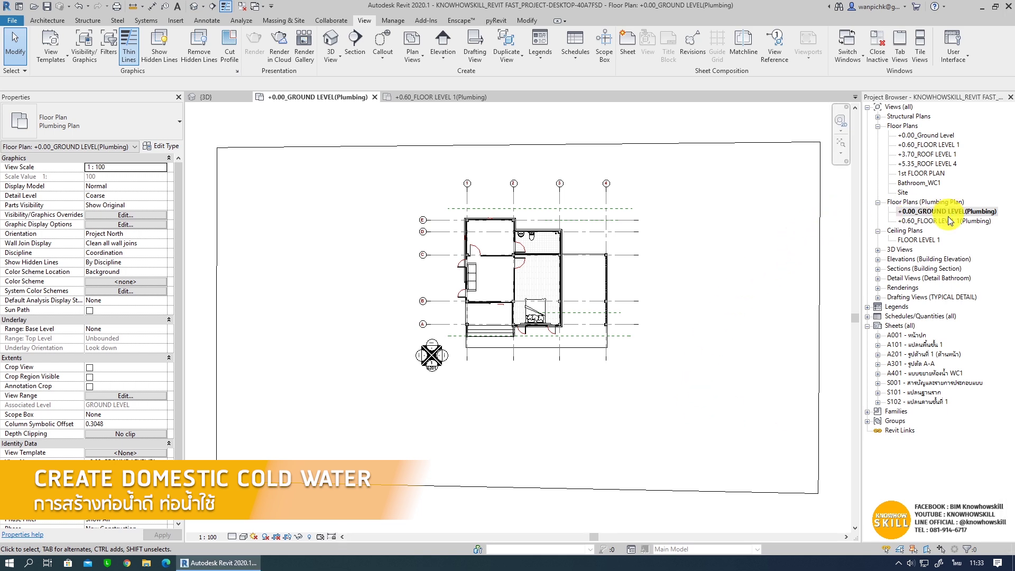
{"action": "double_click", "coordinate": [941, 221]}
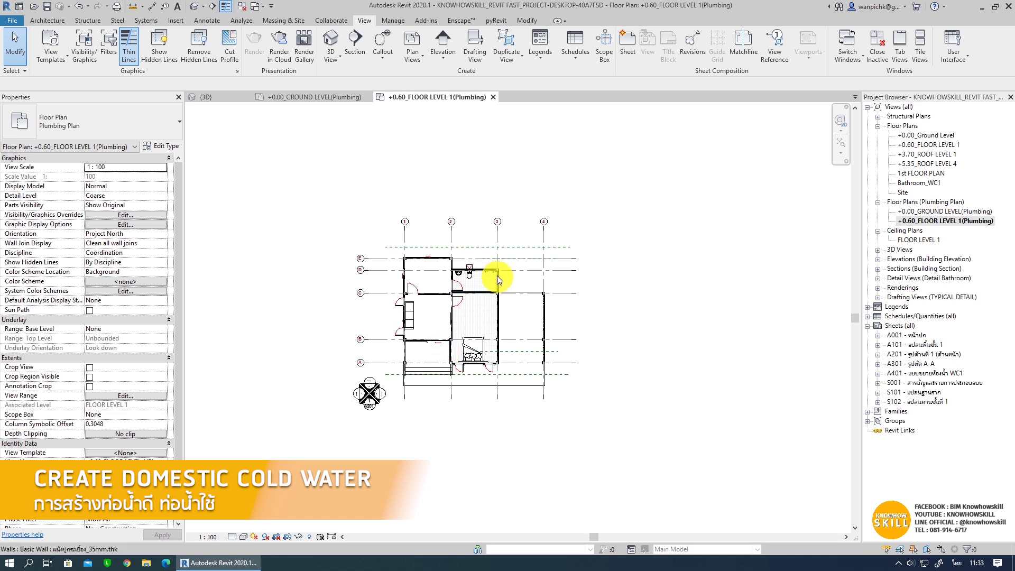
{"action": "scroll", "coordinate": [497, 275], "scroll_direction": "down", "scroll_amount": 2}
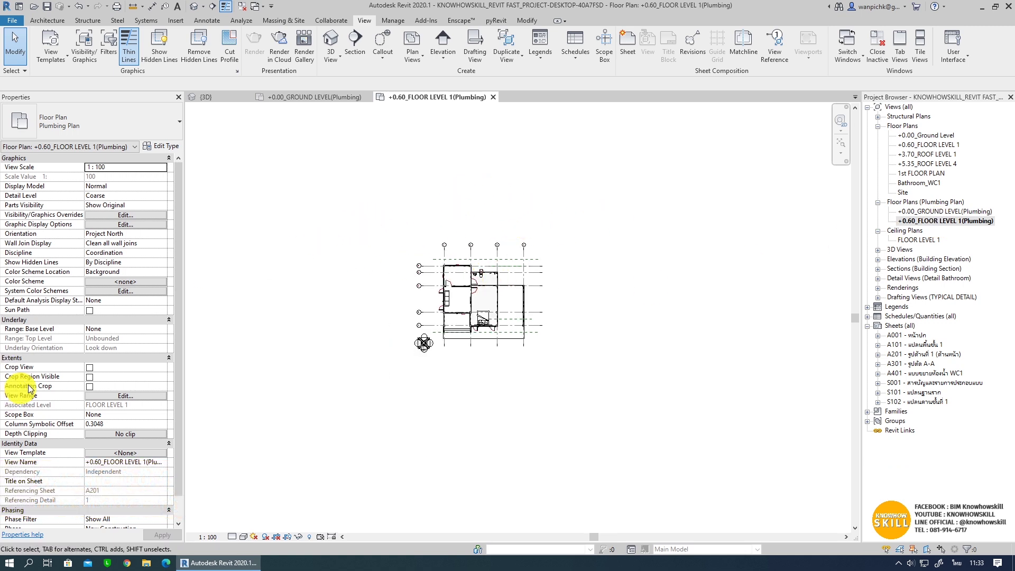
- In View Range, set the cut plane offset to 1.8 and the bottom to Level Below
{"action": "left_click", "coordinate": [142, 396]}
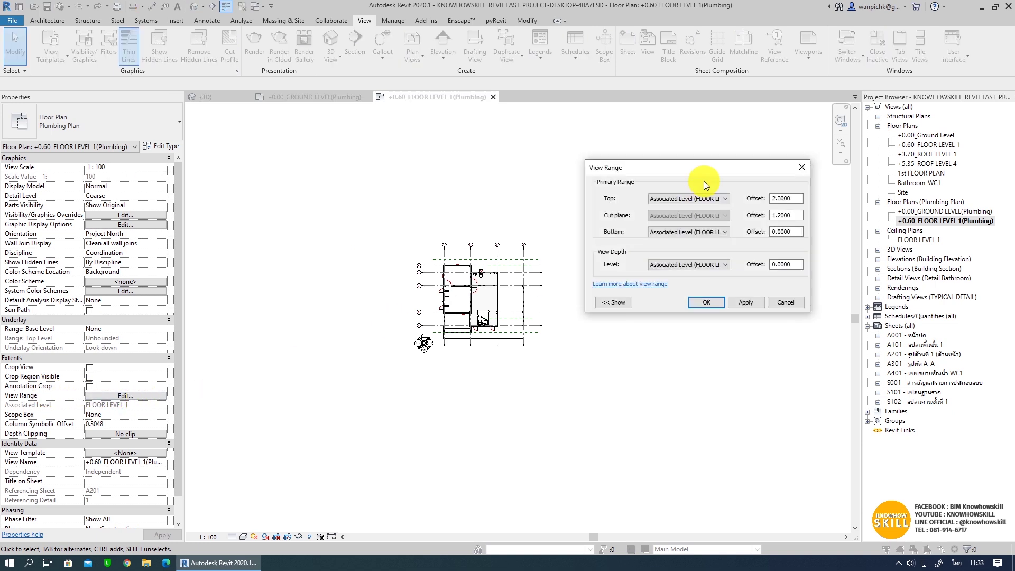
{"action": "left_click_drag", "start_coordinate": [704, 169], "coordinate": [624, 156]}
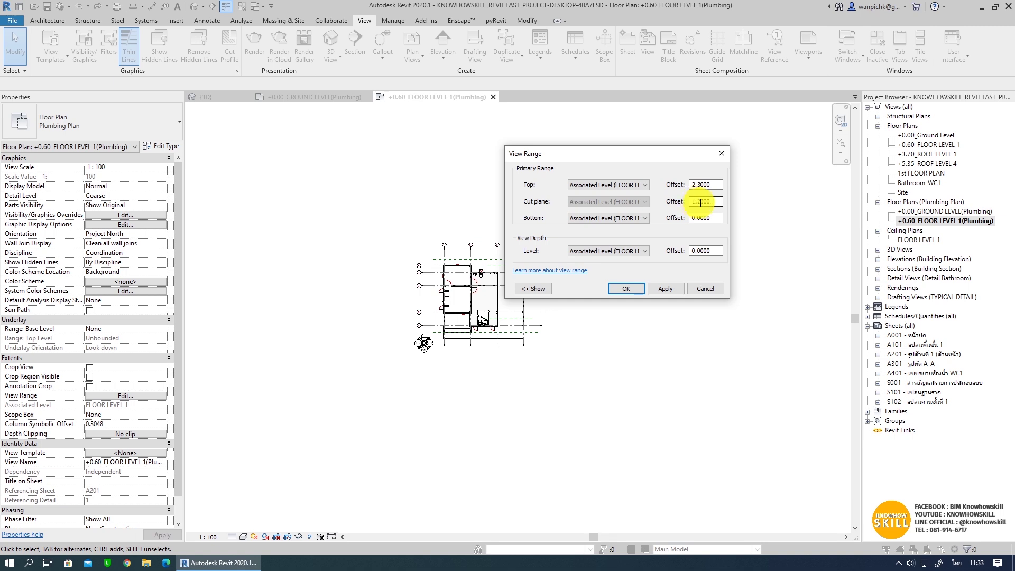
{"action": "left_click_drag", "start_coordinate": [719, 201], "coordinate": [656, 200]}
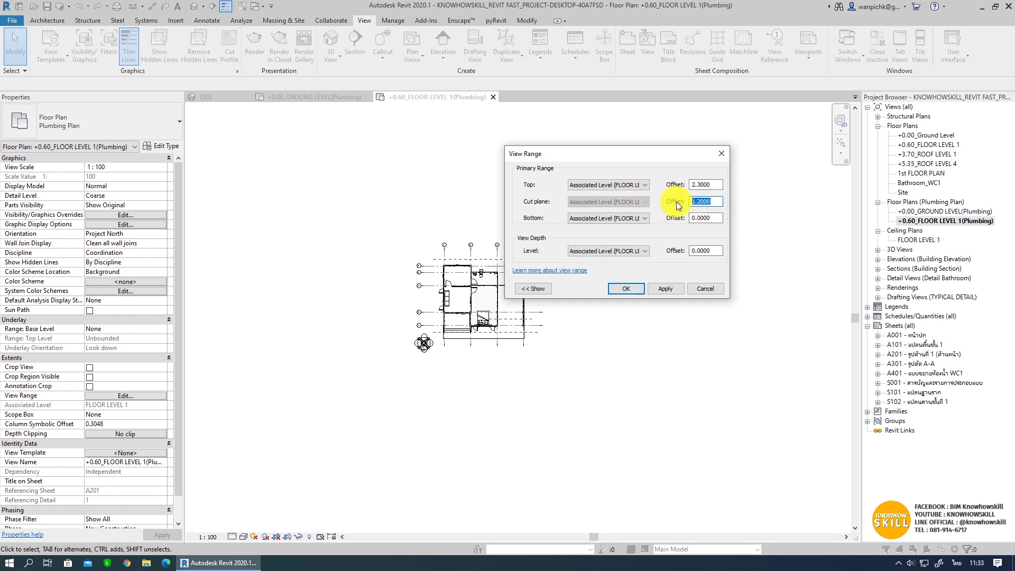
{"action": "type", "text": "1.8"}
{"action": "left_click", "coordinate": [698, 216]}
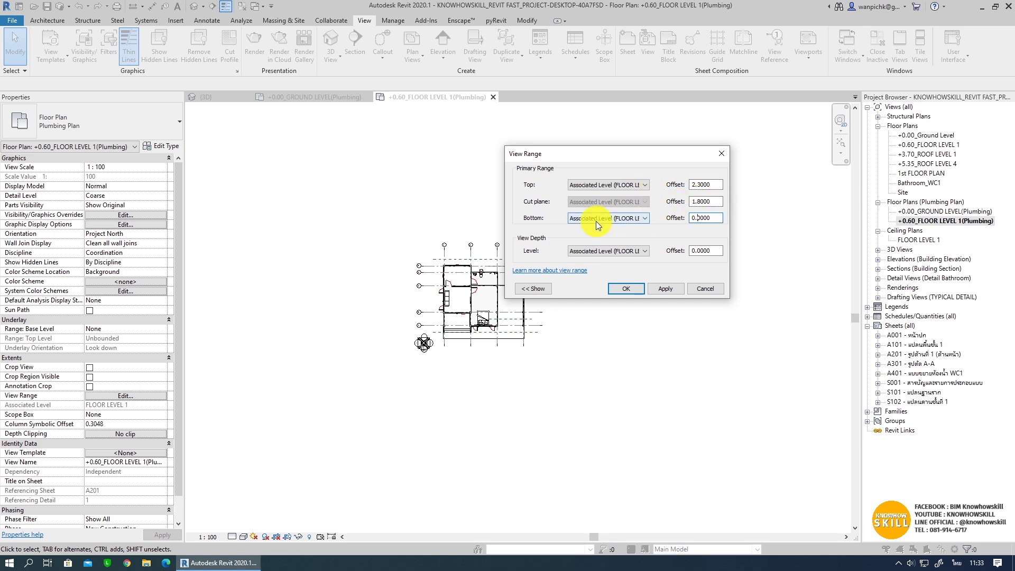
{"action": "left_click", "coordinate": [604, 218]}
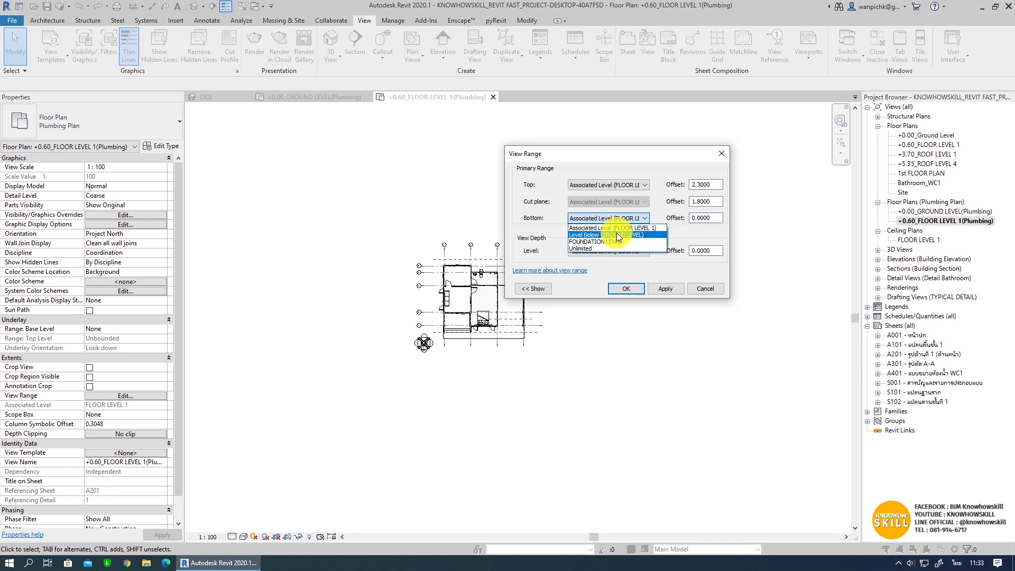
{"action": "left_click", "coordinate": [613, 234]}
- Set bottom offset -1, view depth to Level Below at -1, and apply
{"action": "left_click_drag", "start_coordinate": [717, 218], "coordinate": [679, 219]}
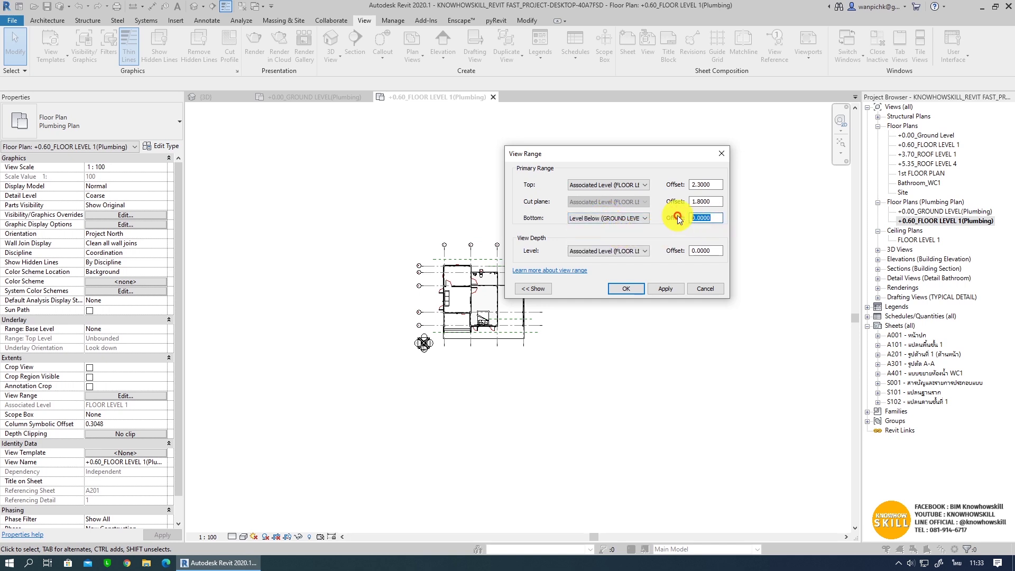
{"action": "type", "text": "-14"}
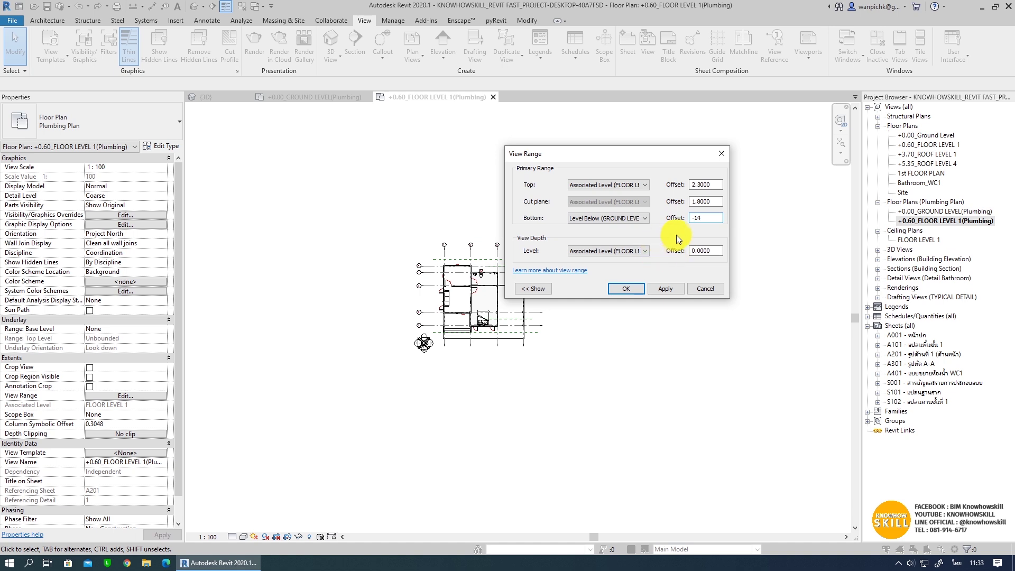
{"action": "left_click", "coordinate": [607, 251]}
{"action": "left_click", "coordinate": [661, 264]}
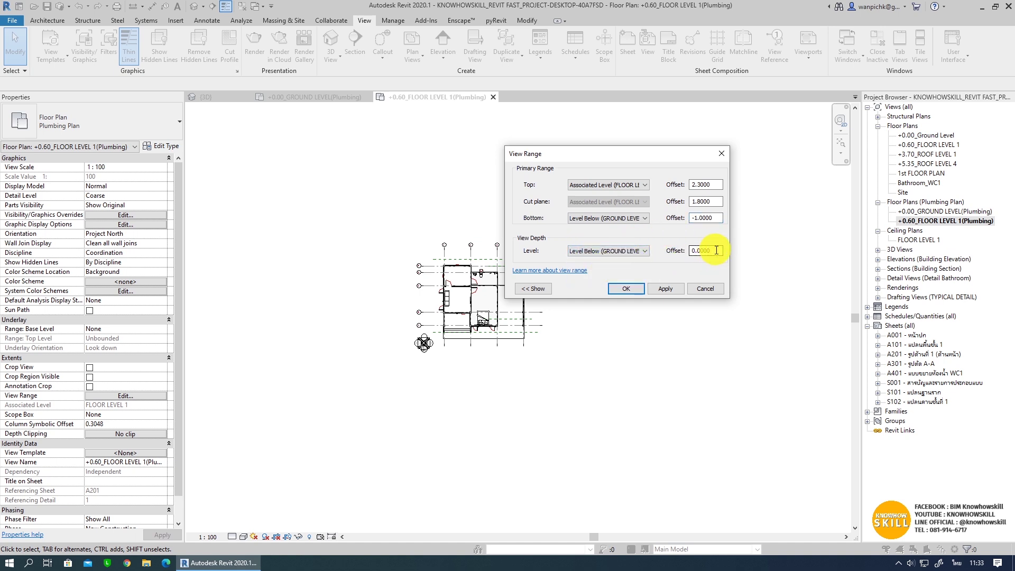
{"action": "left_click", "coordinate": [703, 218]}
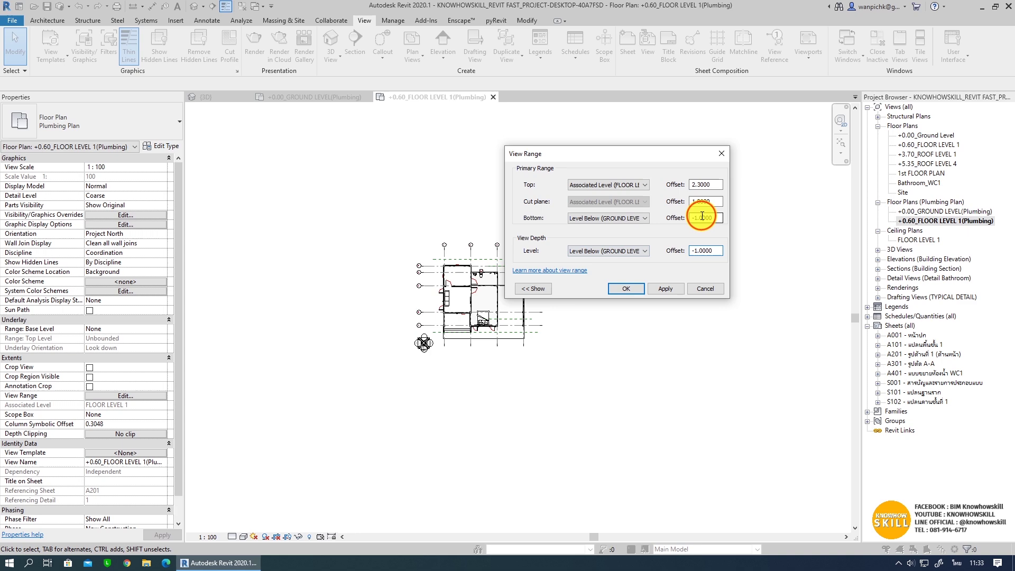
{"action": "left_click", "coordinate": [670, 290]}
{"action": "left_click", "coordinate": [626, 289]}
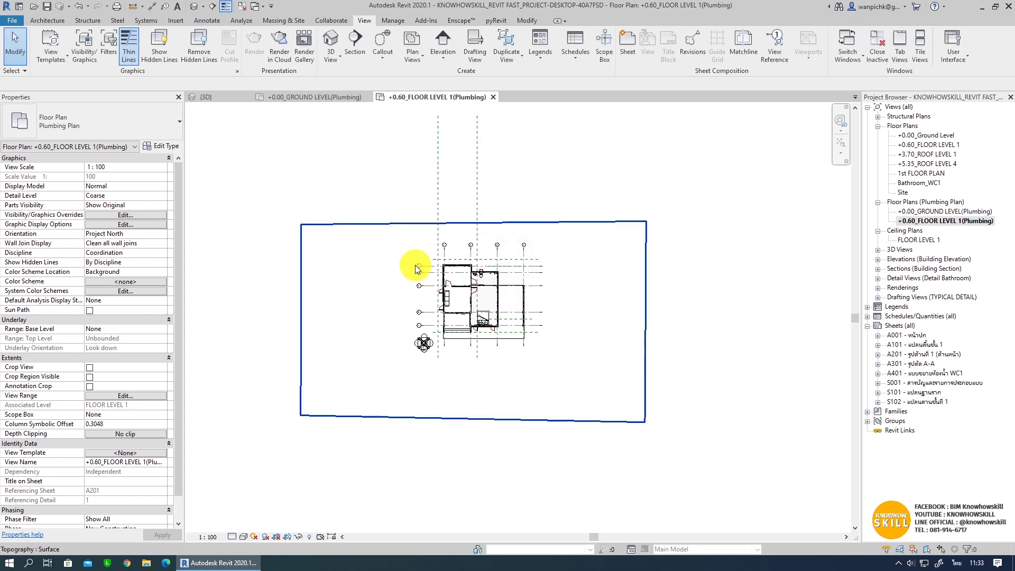
- Uncheck the Topography category in Visibility/Graphic Overrides to hide it from this plan
{"action": "scroll", "coordinate": [414, 264], "scroll_direction": "up", "scroll_amount": 2}
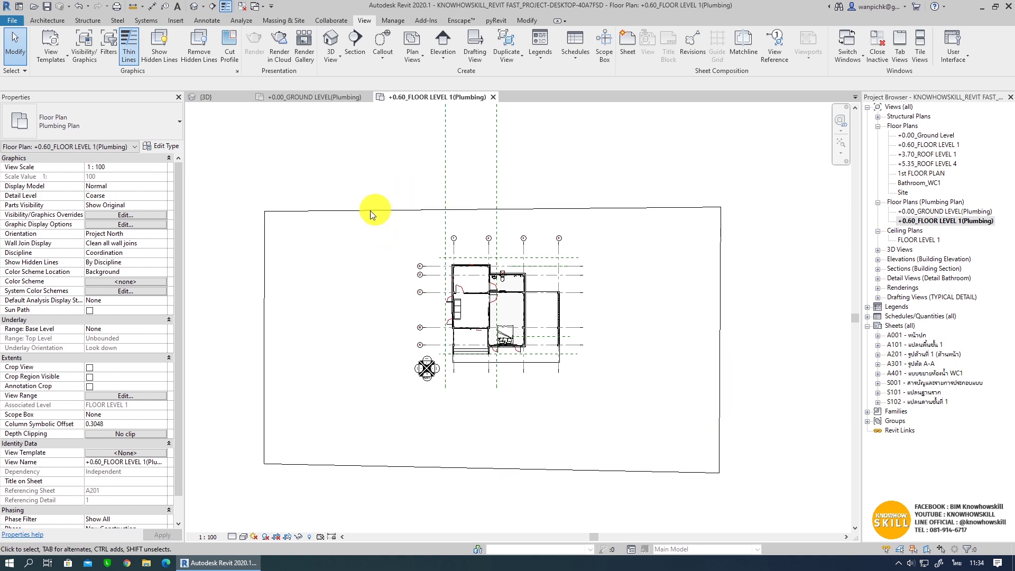
{"action": "left_click", "coordinate": [305, 215]}
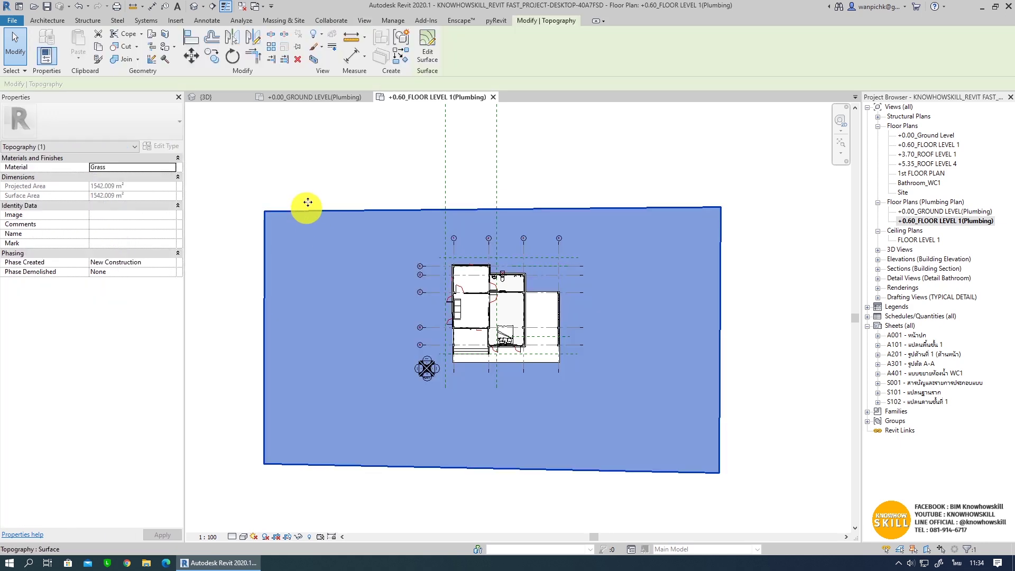
{"action": "left_click", "coordinate": [319, 178]}
{"action": "key", "text": "v"}
{"action": "key", "text": "v"}
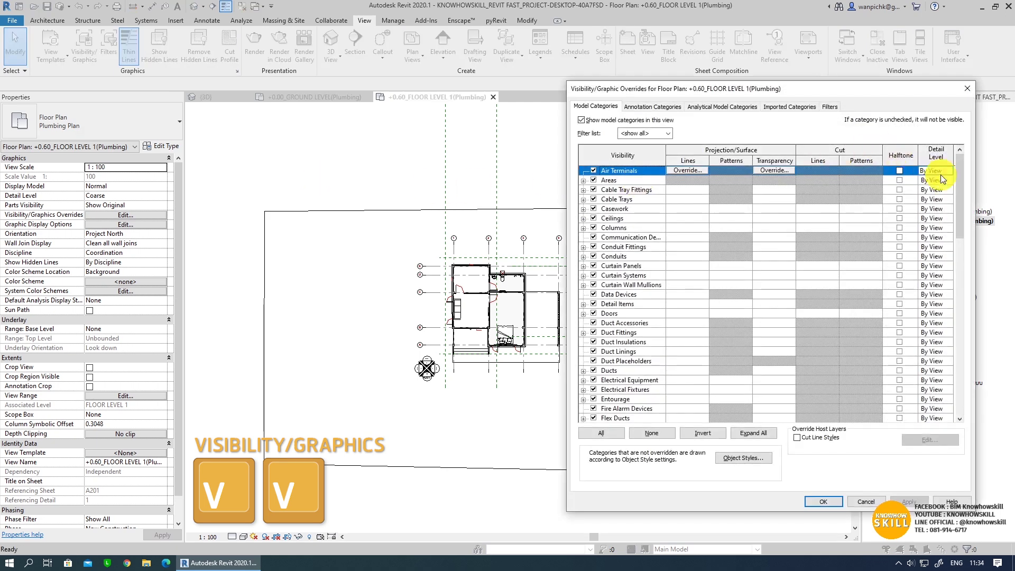
{"action": "left_click_drag", "start_coordinate": [962, 192], "coordinate": [961, 407]}
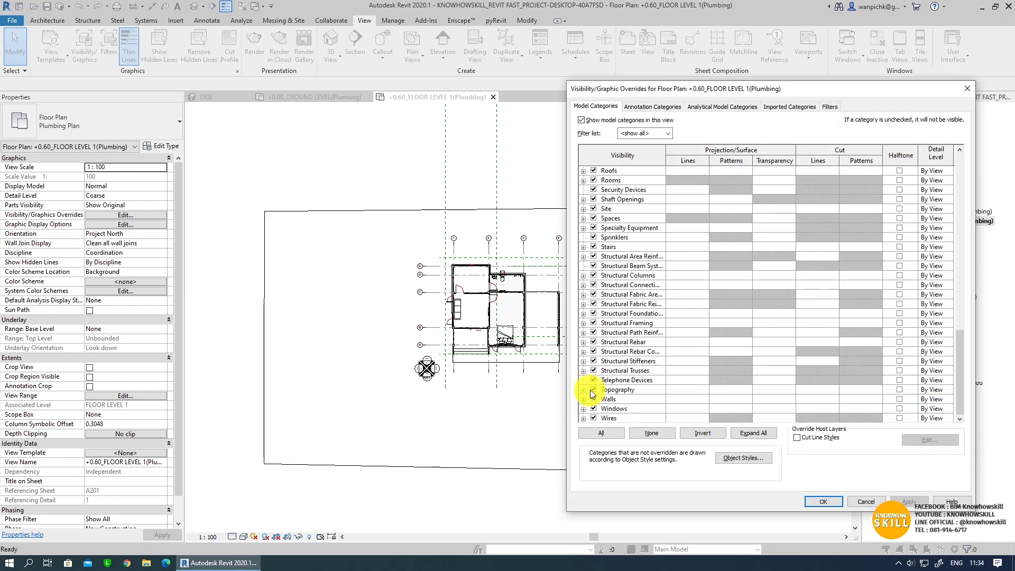
{"action": "left_click", "coordinate": [594, 391]}
{"action": "left_click", "coordinate": [903, 501]}
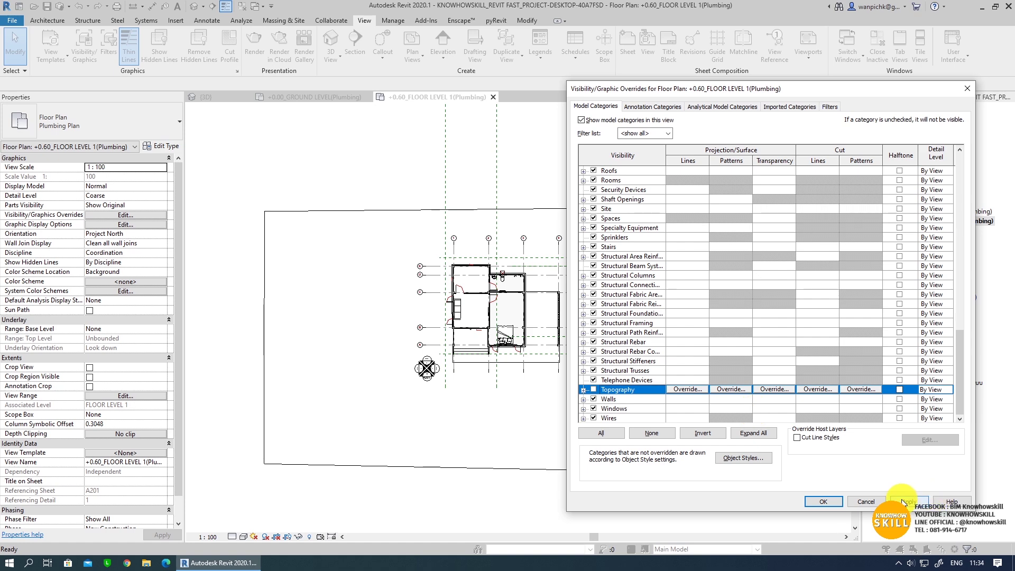
{"action": "left_click", "coordinate": [823, 501]}
{"action": "scroll", "coordinate": [533, 312], "scroll_direction": "up", "scroll_amount": 2}
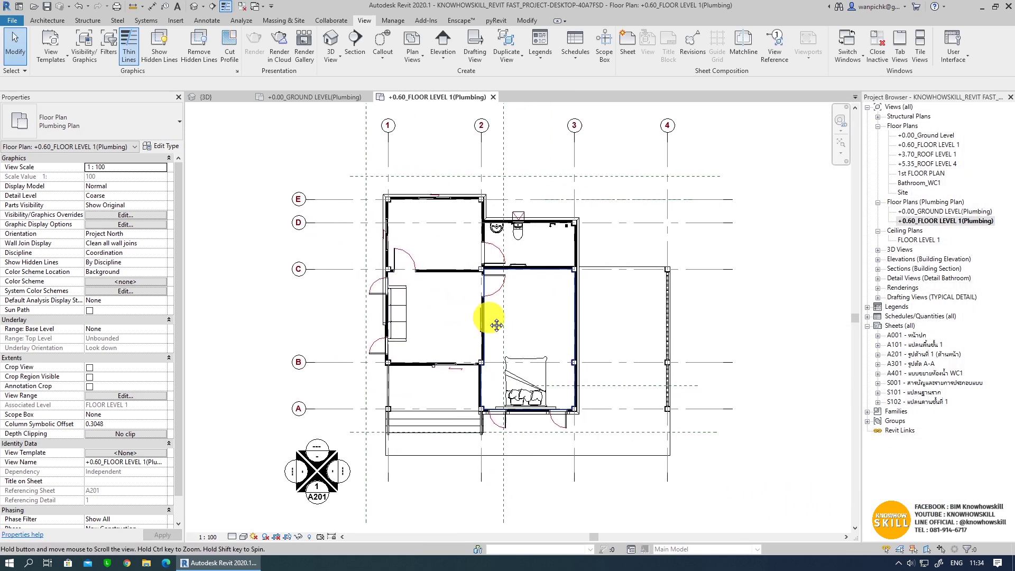
- Set the plan's detail level to Fine, leaving the view scale unchanged
{"action": "left_click", "coordinate": [232, 537]}
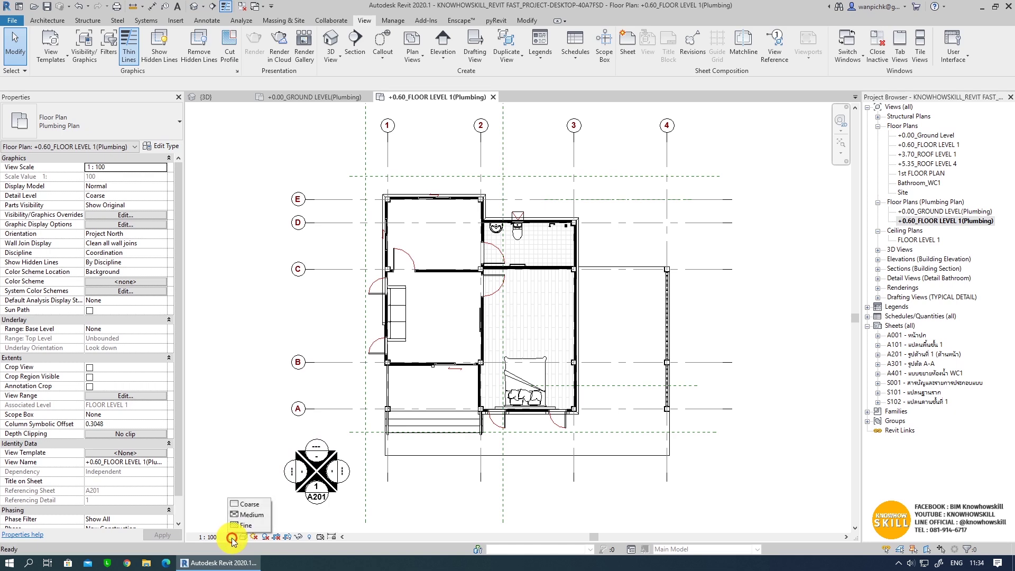
{"action": "left_click", "coordinate": [248, 516]}
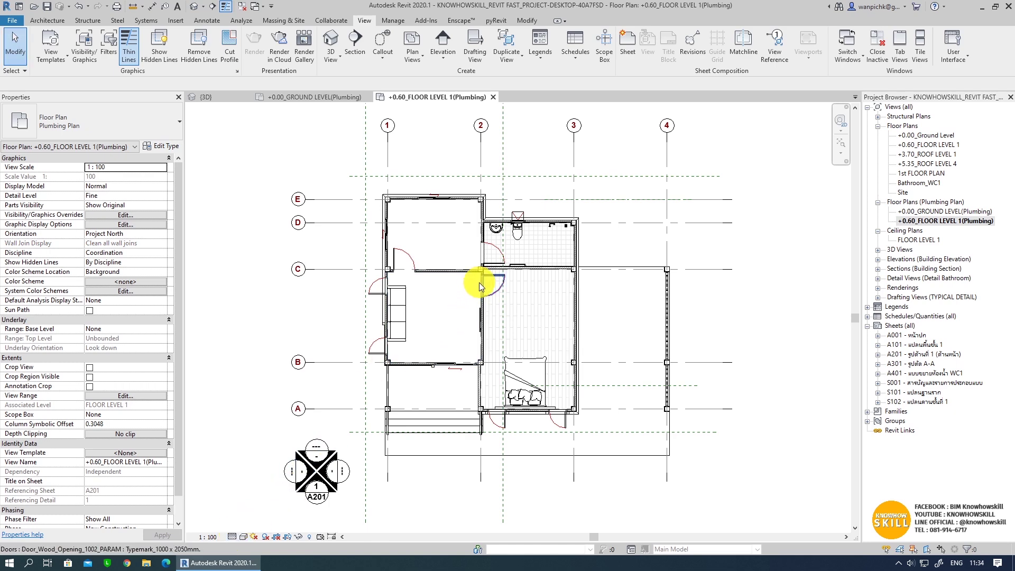
{"action": "scroll", "coordinate": [592, 209], "scroll_direction": "up", "scroll_amount": 1}
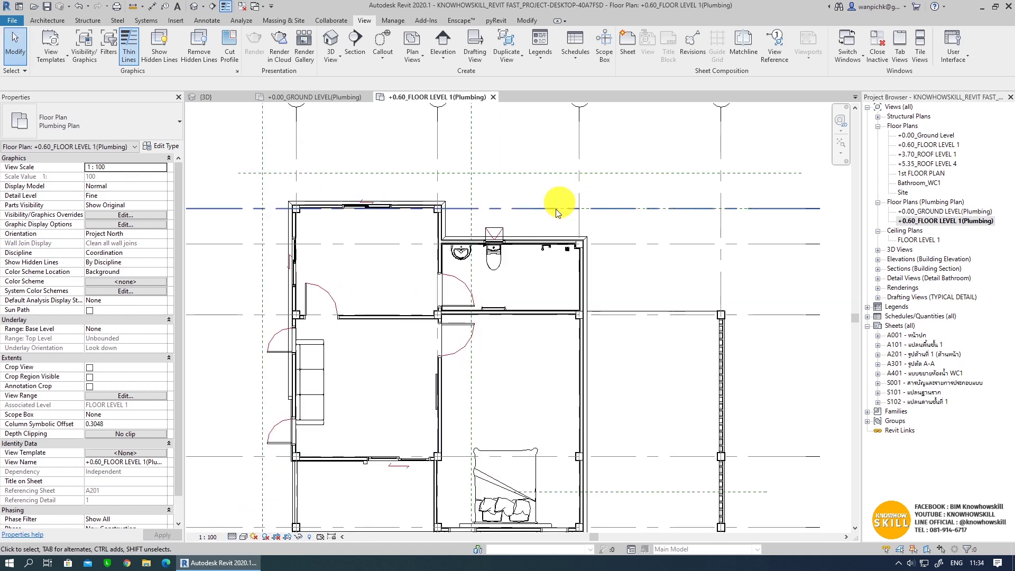
{"action": "scroll", "coordinate": [612, 204], "scroll_direction": "up", "scroll_amount": 1}
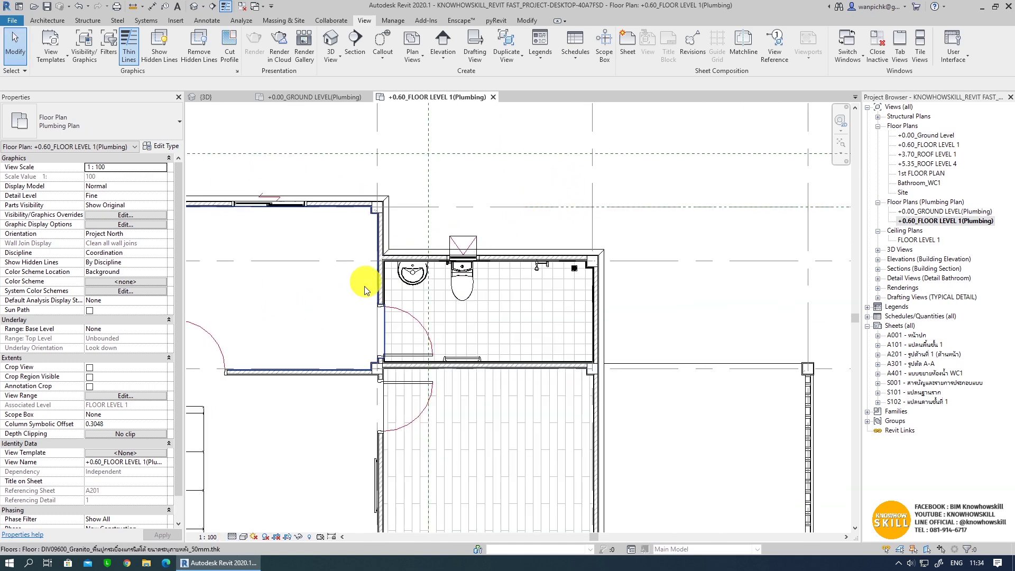
{"action": "left_click", "coordinate": [215, 537]}
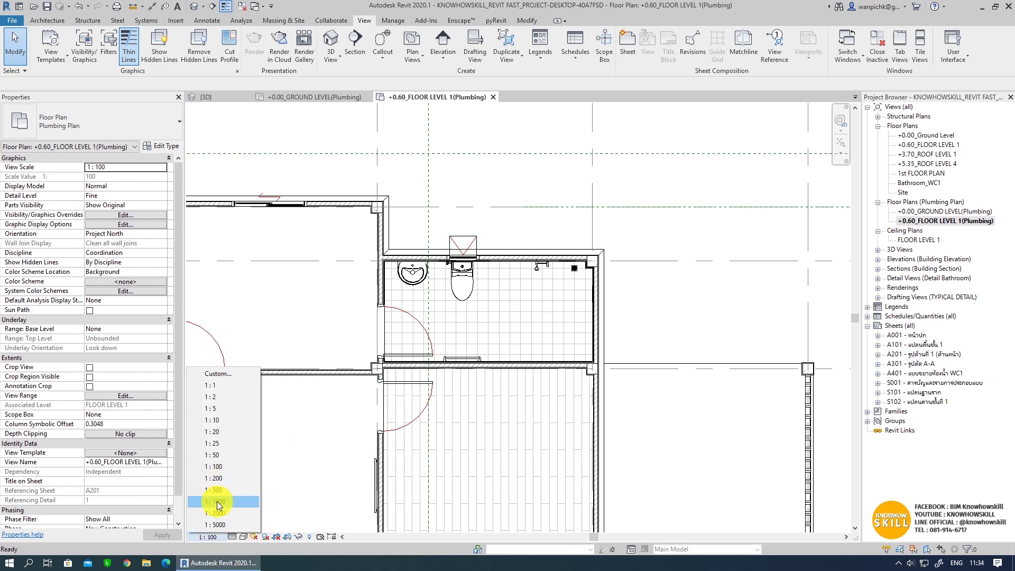
{"action": "left_click", "coordinate": [658, 334]}
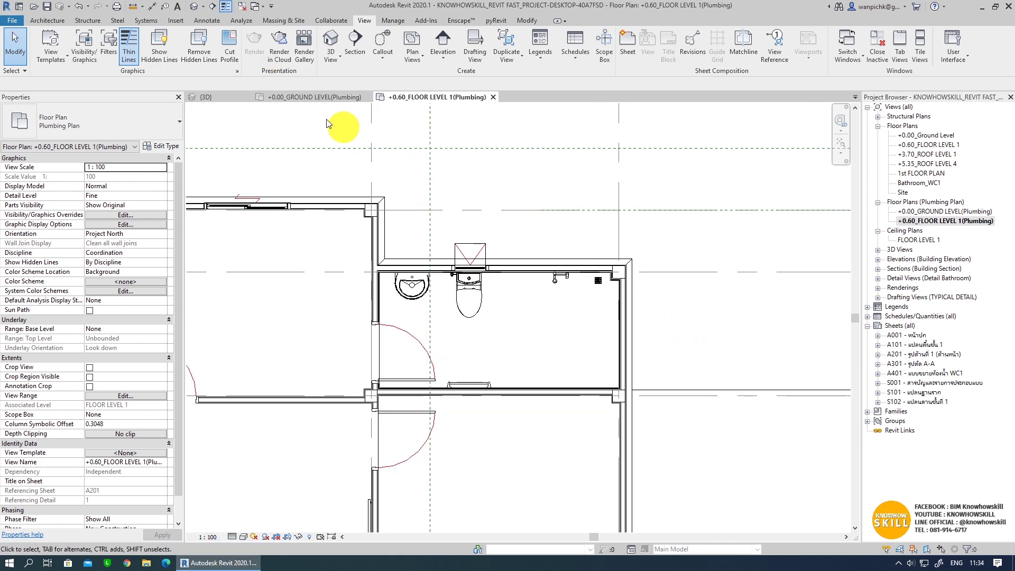
- Toggle Thin Lines display for the plan
{"action": "scroll", "coordinate": [502, 296], "scroll_direction": "up", "scroll_amount": 1}
{"action": "key", "text": "t"}
{"action": "key", "text": "l"}
{"action": "left_click", "coordinate": [226, 5]}
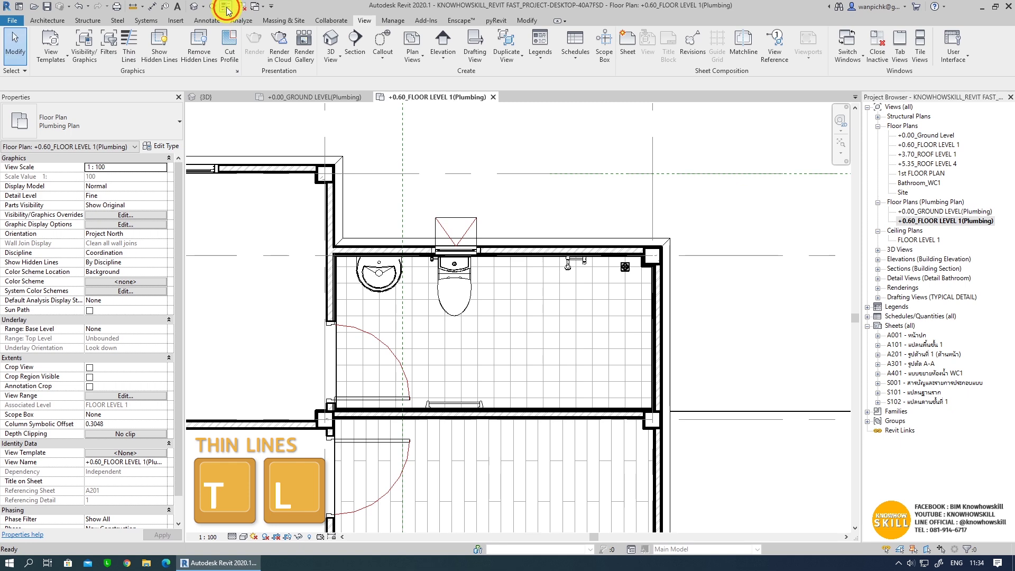
{"action": "left_click", "coordinate": [226, 6]}
{"action": "scroll", "coordinate": [398, 226], "scroll_direction": "up", "scroll_amount": 1}
{"action": "scroll", "coordinate": [397, 227], "scroll_direction": "up", "scroll_amount": 1}
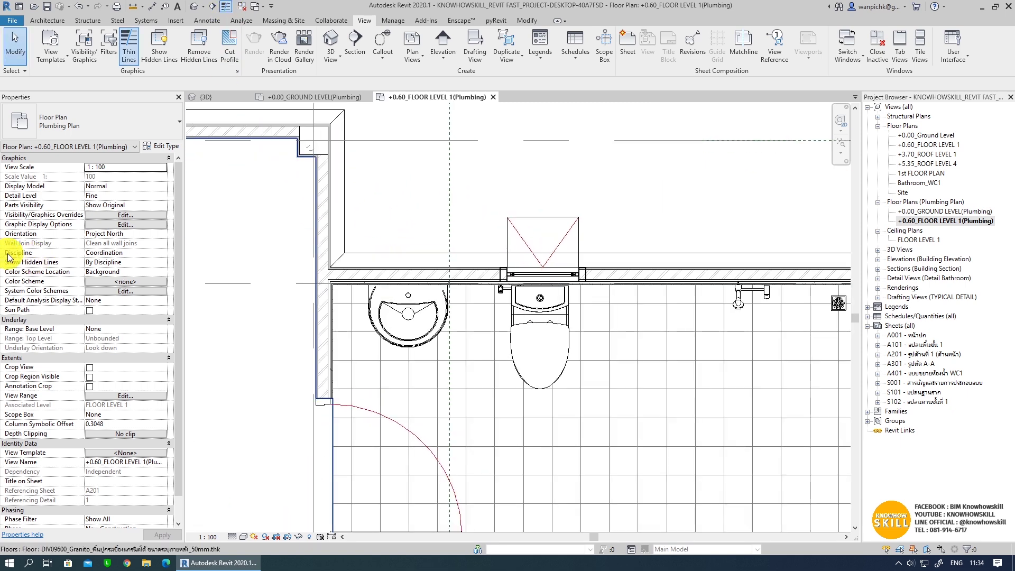
- Set the view discipline to Plumbing and the visual style to Wireframe
{"action": "left_click", "coordinate": [163, 252]}
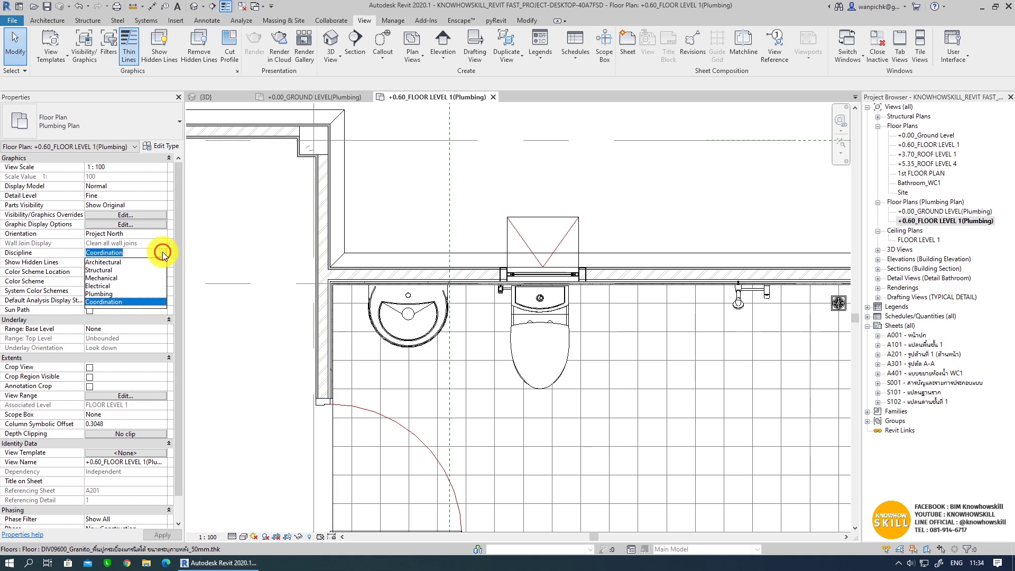
{"action": "left_click", "coordinate": [107, 294]}
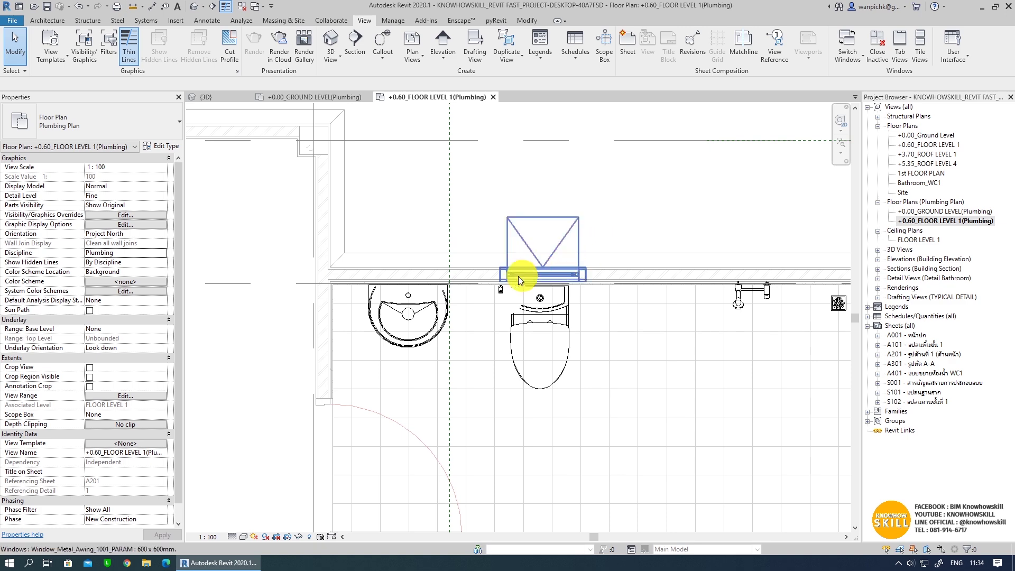
{"action": "scroll", "coordinate": [529, 273], "scroll_direction": "up", "scroll_amount": 3}
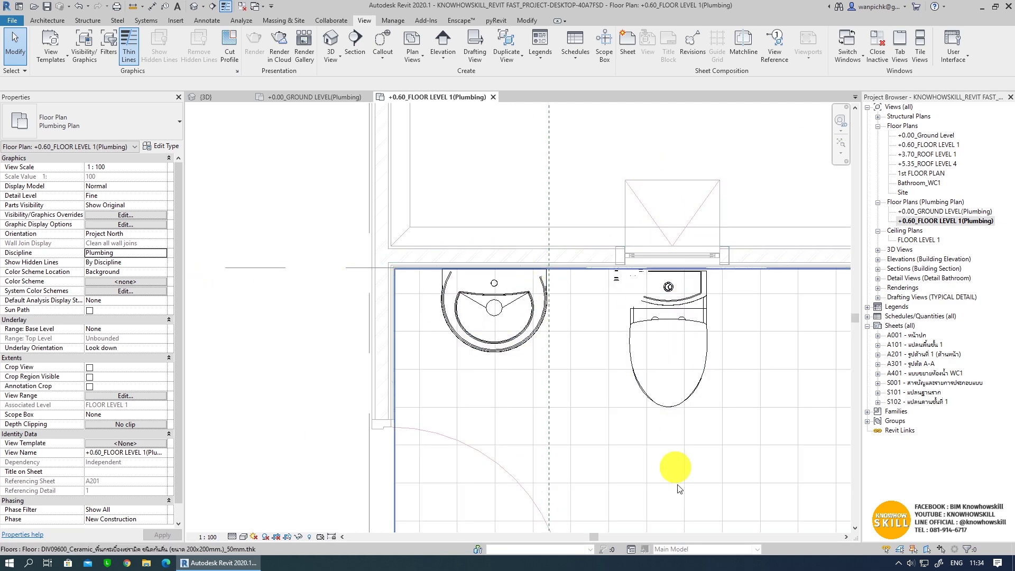
{"action": "middle_click_drag", "start_coordinate": [718, 433], "coordinate": [595, 436]}
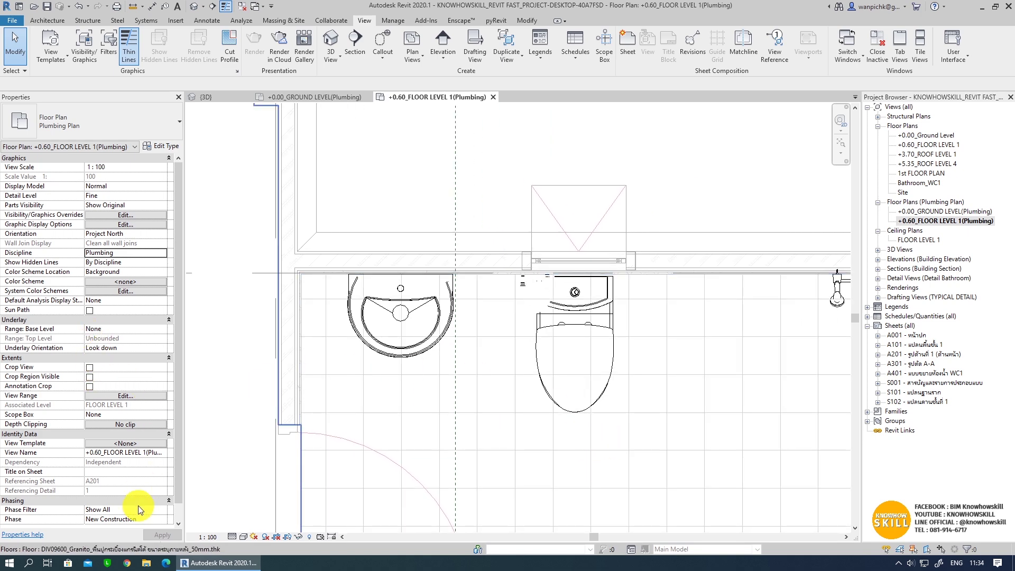
{"action": "left_click", "coordinate": [243, 535]}
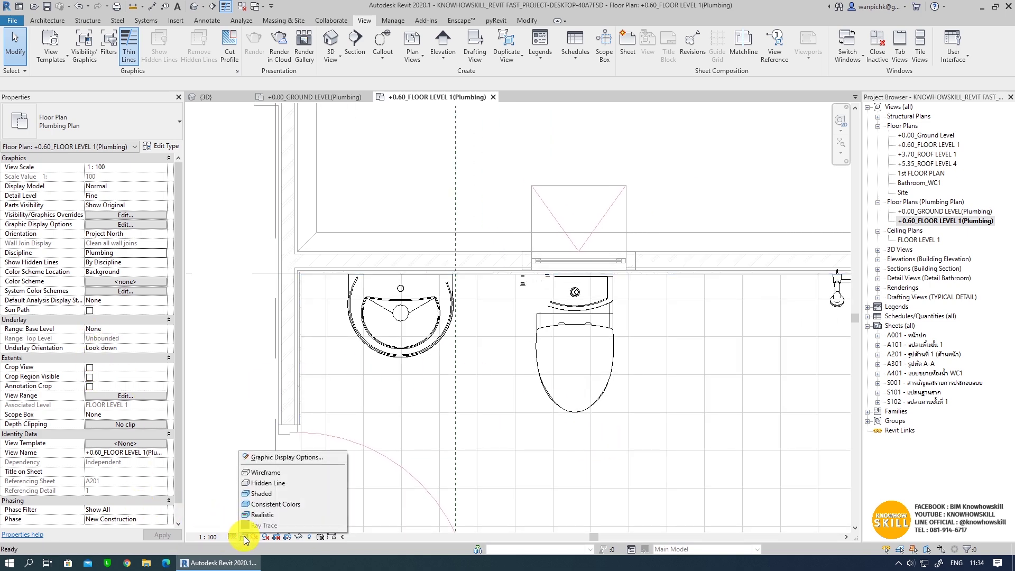
{"action": "left_click", "coordinate": [268, 473]}
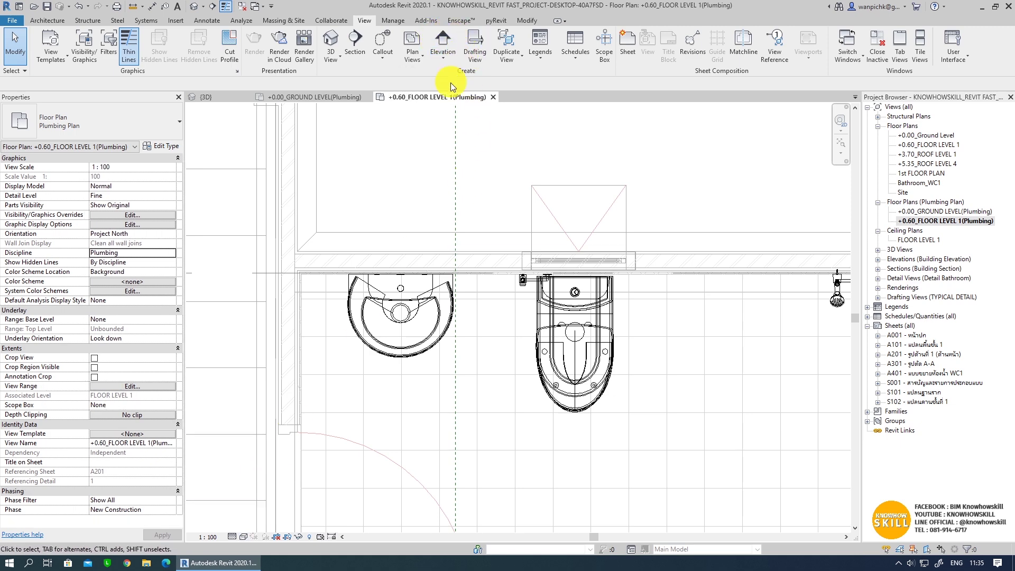
- Start a detail line using the Hidden Lines_1.5mm.(Dimension Reference) style
{"action": "left_click", "coordinate": [212, 21]}
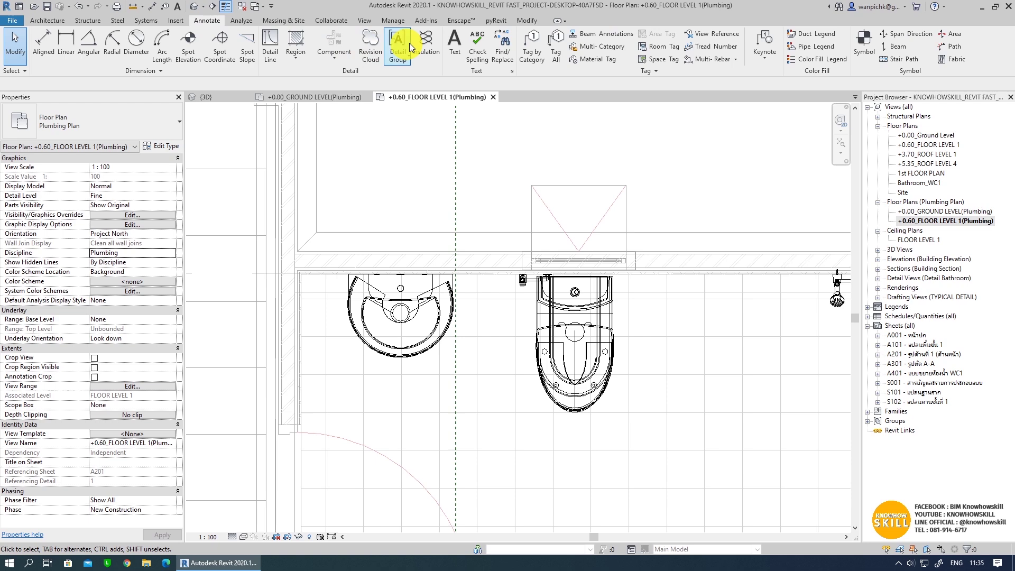
{"action": "left_click", "coordinate": [268, 58]}
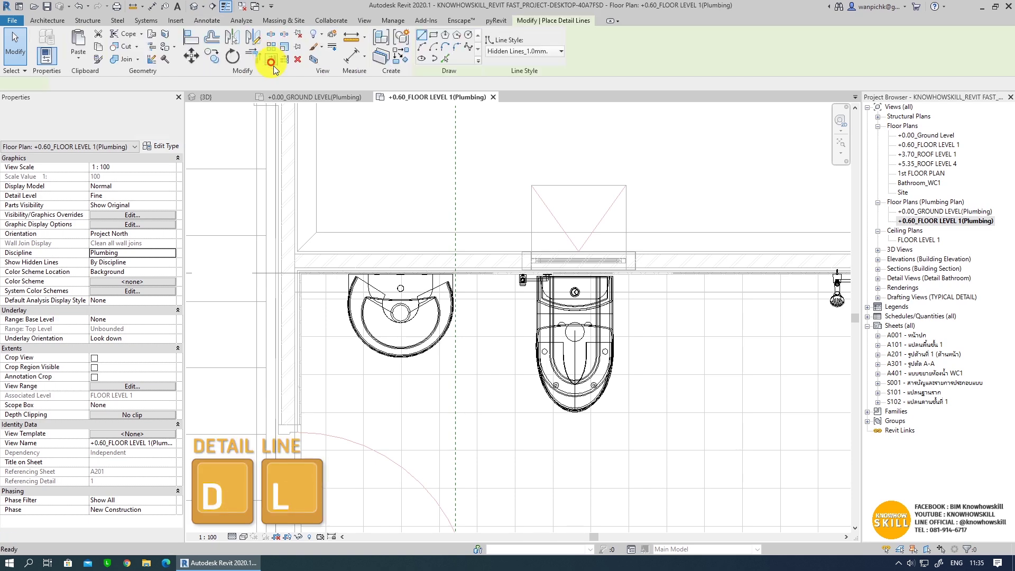
{"action": "left_click", "coordinate": [512, 51]}
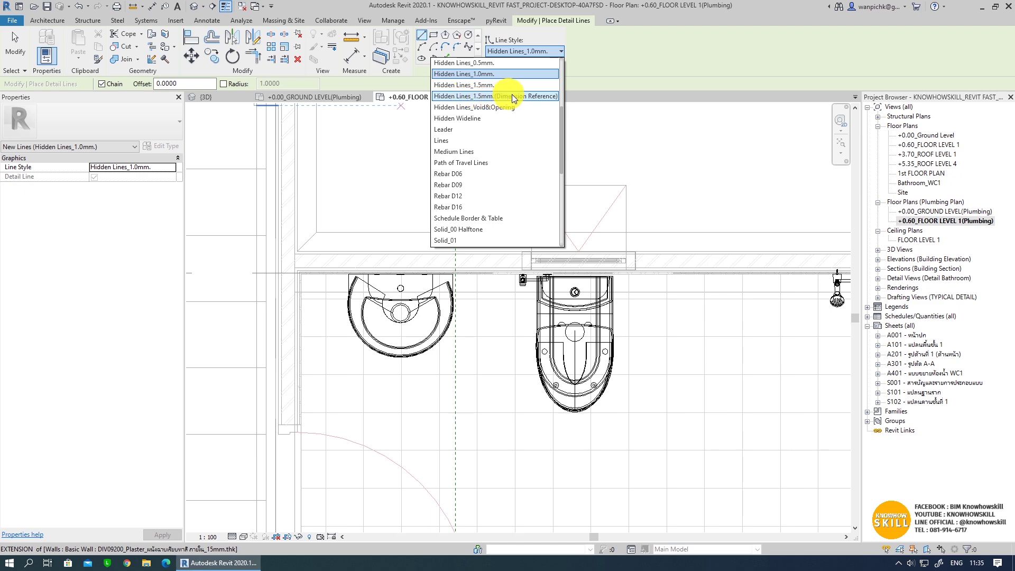
{"action": "left_click", "coordinate": [536, 96]}
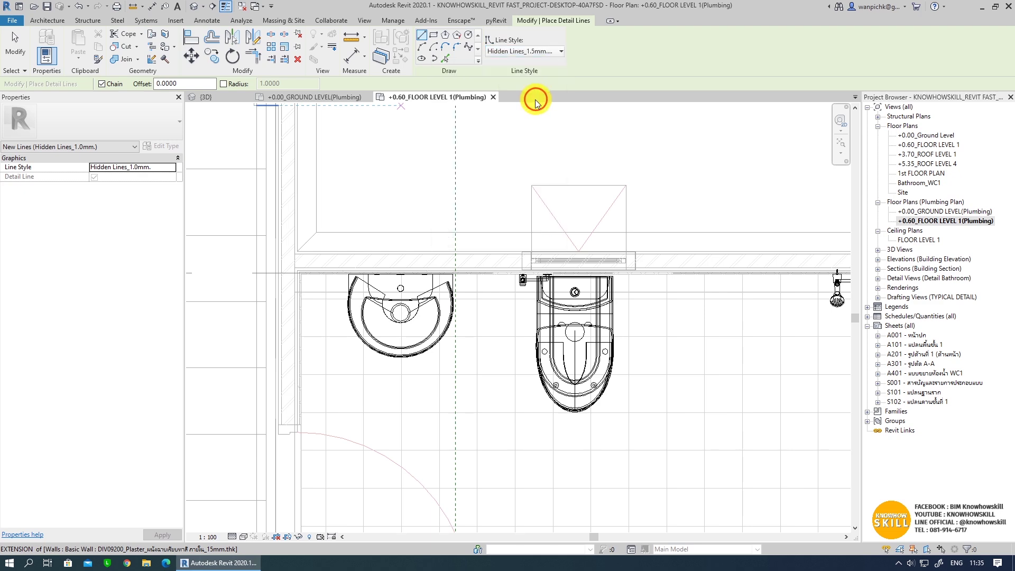
- Draw the basin centerline and extend its top end up past the wall
{"action": "scroll", "coordinate": [374, 329], "scroll_direction": "up", "scroll_amount": 2}
{"action": "scroll", "coordinate": [381, 296], "scroll_direction": "up", "scroll_amount": 2}
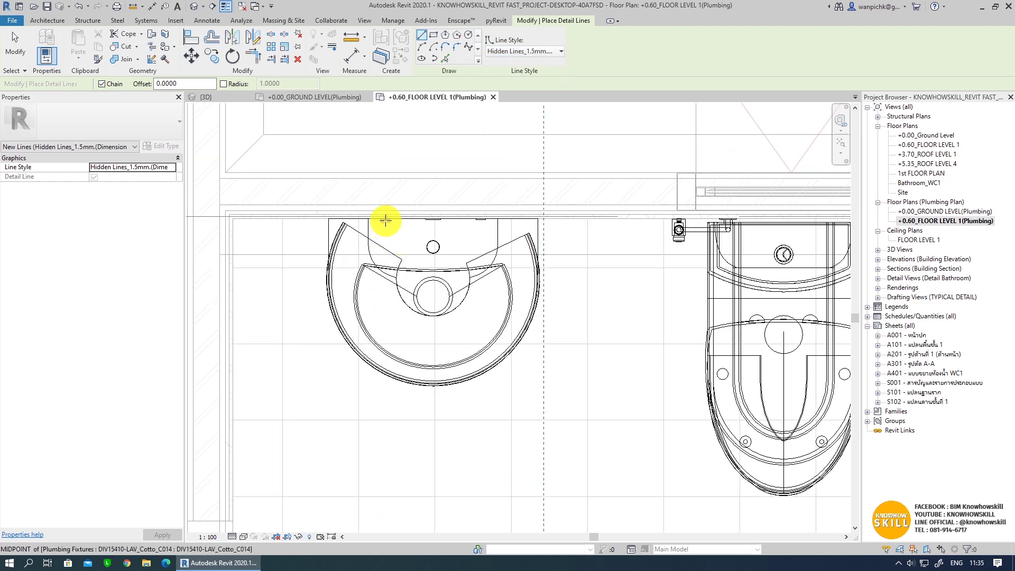
{"action": "left_click", "coordinate": [386, 220]}
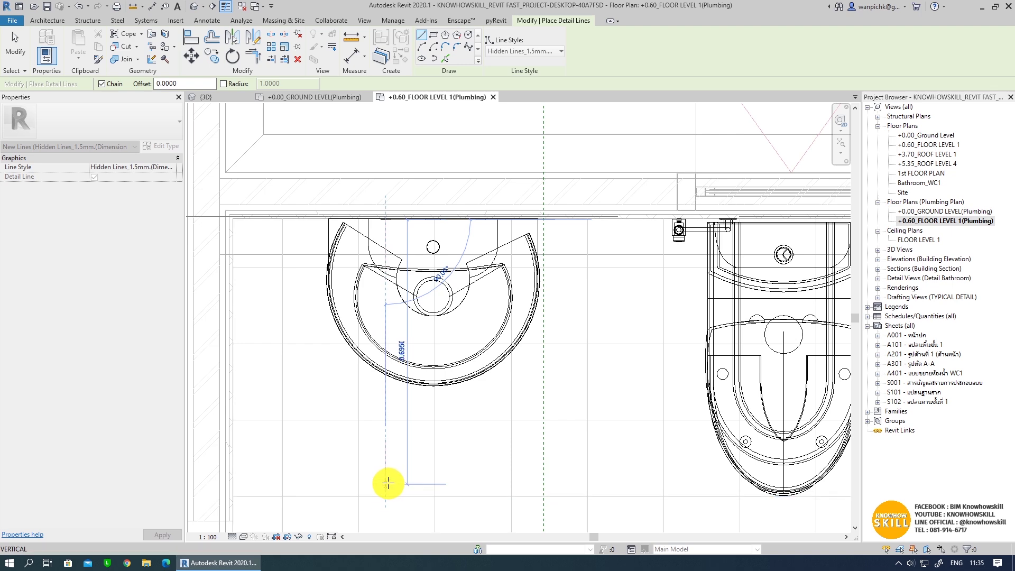
{"action": "middle_click_drag", "start_coordinate": [391, 483], "coordinate": [404, 419]}
{"action": "left_click", "coordinate": [396, 466]}
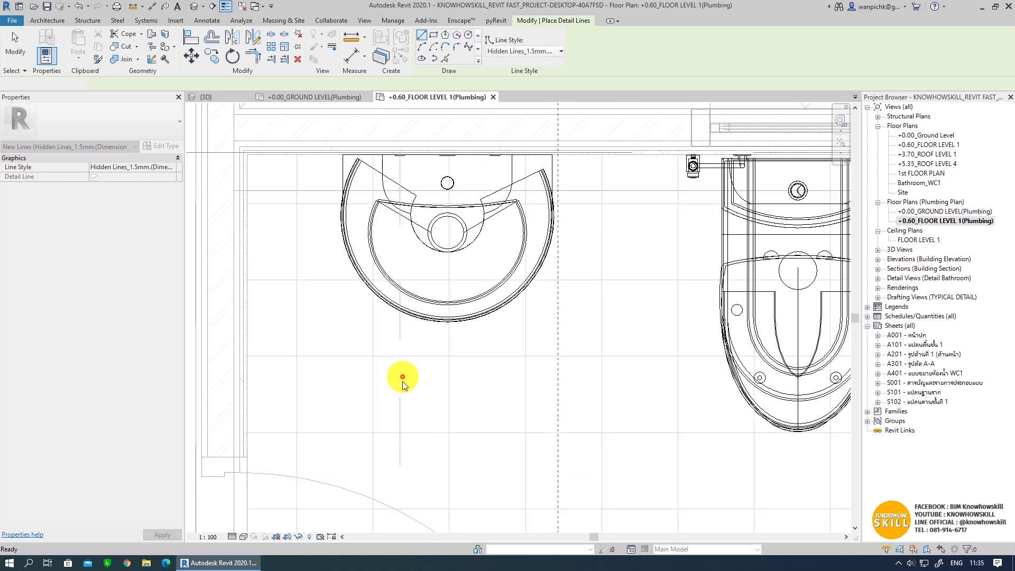
{"action": "key", "text": "Escape"}
{"action": "key", "text": "Escape"}
{"action": "scroll", "coordinate": [399, 414], "scroll_direction": "down", "scroll_amount": 2}
{"action": "left_click_drag", "start_coordinate": [398, 218], "coordinate": [397, 108]}
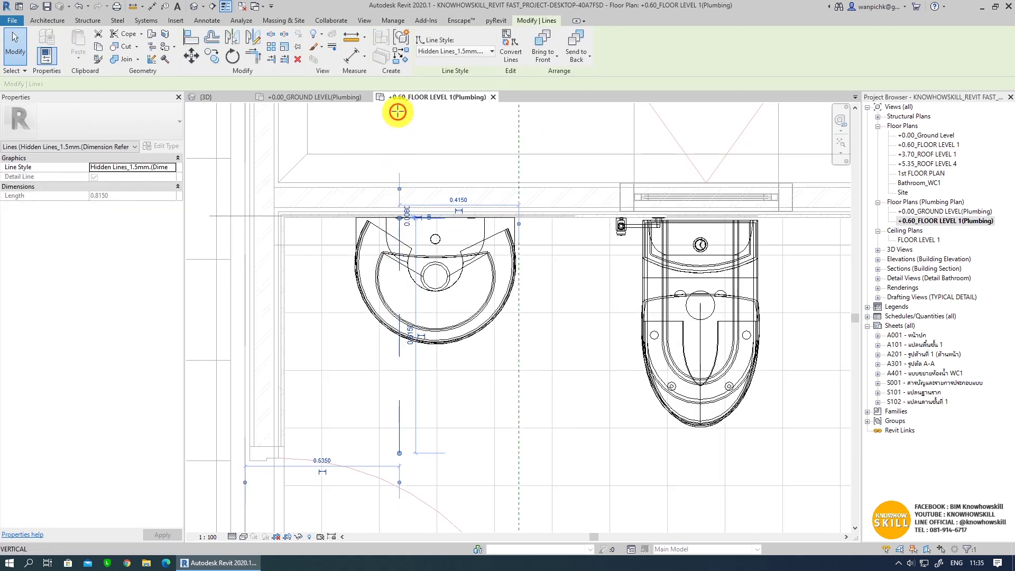
{"action": "key", "text": "Escape"}
- Change the plan's view scale to 1:50
{"action": "middle_click_drag", "start_coordinate": [406, 458], "coordinate": [392, 479]}
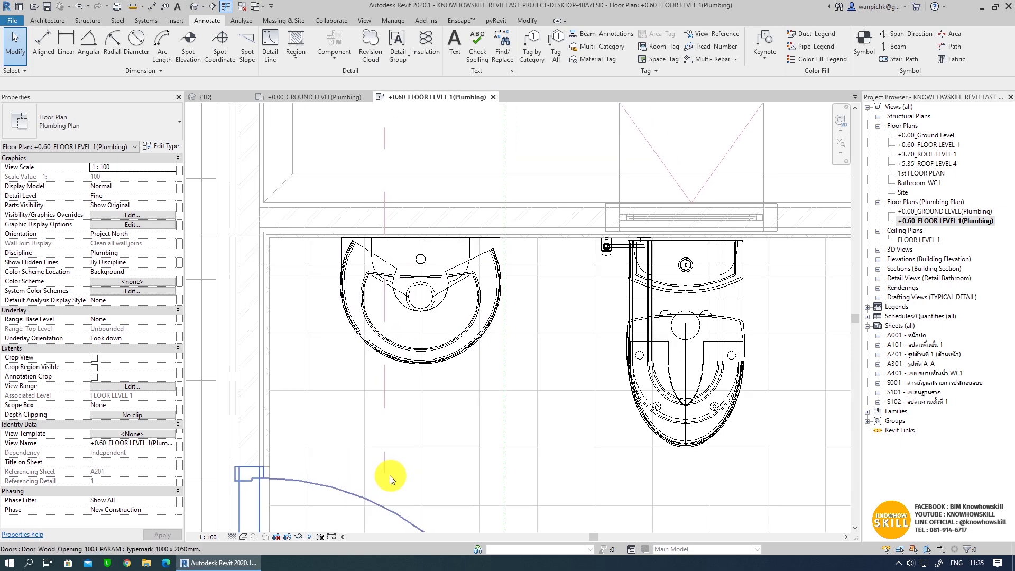
{"action": "scroll", "coordinate": [378, 436], "scroll_direction": "down", "scroll_amount": 1}
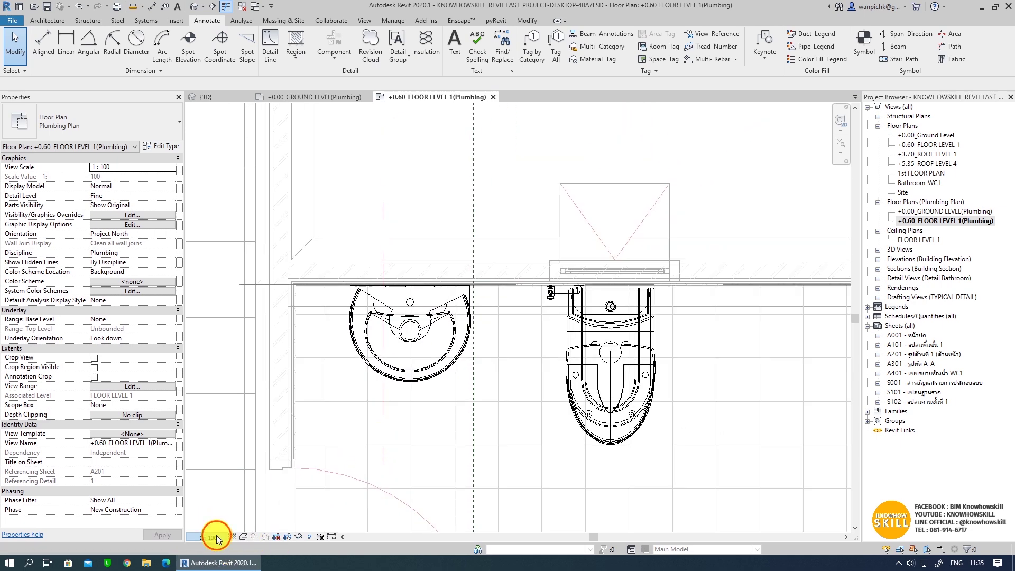
{"action": "left_click", "coordinate": [208, 536]}
{"action": "left_click", "coordinate": [221, 455]}
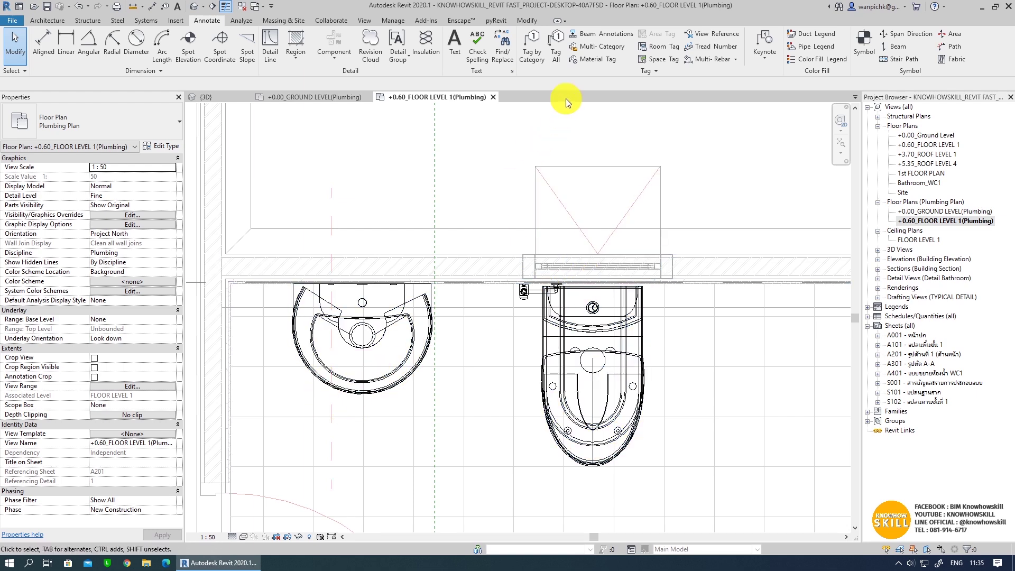
- Begin a new detail line at the toilet's back edge for its centerline
{"action": "left_click", "coordinate": [267, 45]}
{"action": "scroll", "coordinate": [567, 264], "scroll_direction": "up", "scroll_amount": 2}
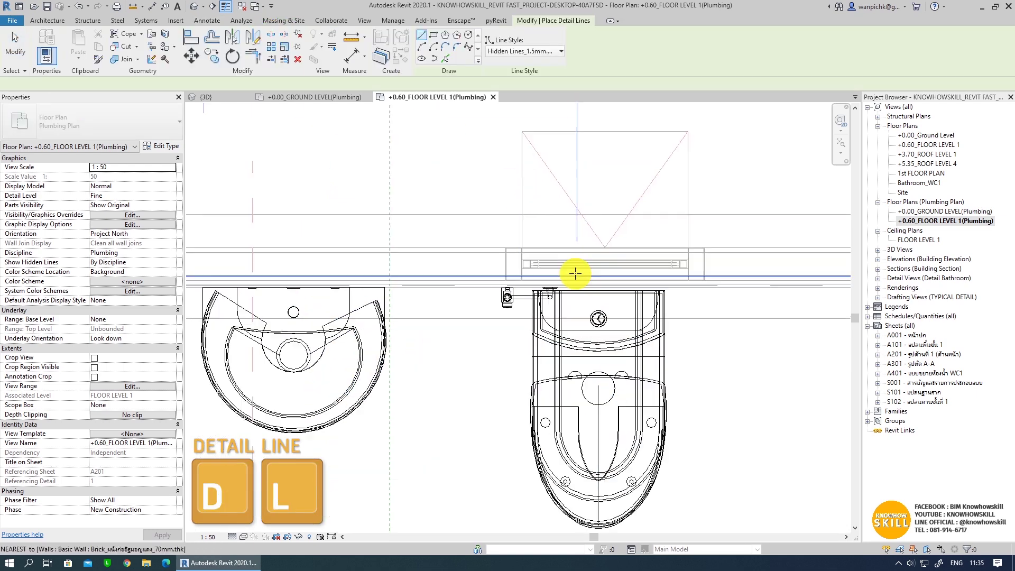
{"action": "scroll", "coordinate": [555, 278], "scroll_direction": "up", "scroll_amount": 2}
{"action": "scroll", "coordinate": [545, 291], "scroll_direction": "up", "scroll_amount": 1}
{"action": "scroll", "coordinate": [544, 295], "scroll_direction": "down", "scroll_amount": 1}
{"action": "scroll", "coordinate": [545, 294], "scroll_direction": "up", "scroll_amount": 2}
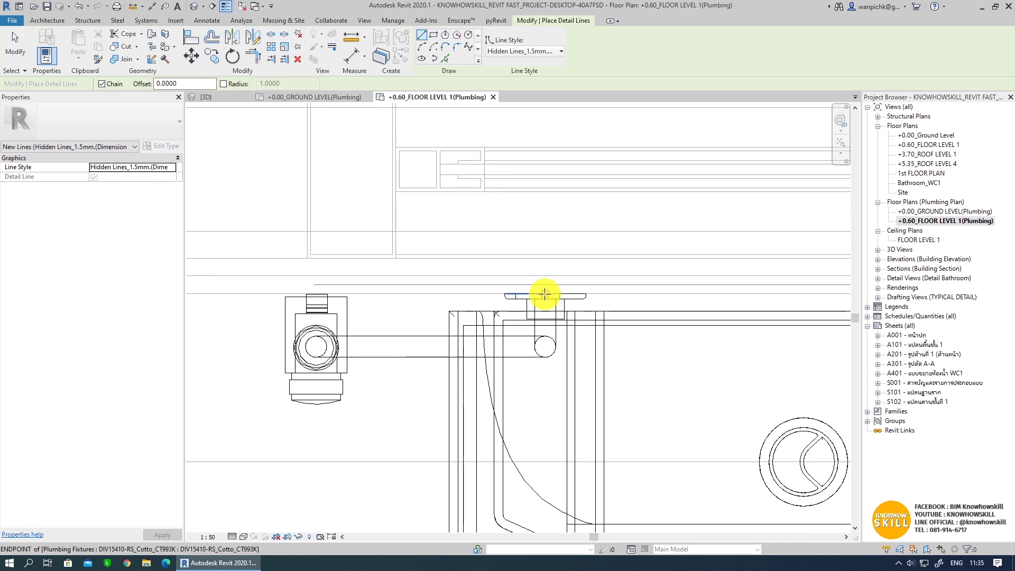
{"action": "left_click", "coordinate": [544, 290]}
{"action": "scroll", "coordinate": [566, 259], "scroll_direction": "down", "scroll_amount": 2}
{"action": "scroll", "coordinate": [566, 263], "scroll_direction": "up", "scroll_amount": 1}
{"action": "scroll", "coordinate": [566, 263], "scroll_direction": "down", "scroll_amount": 3}
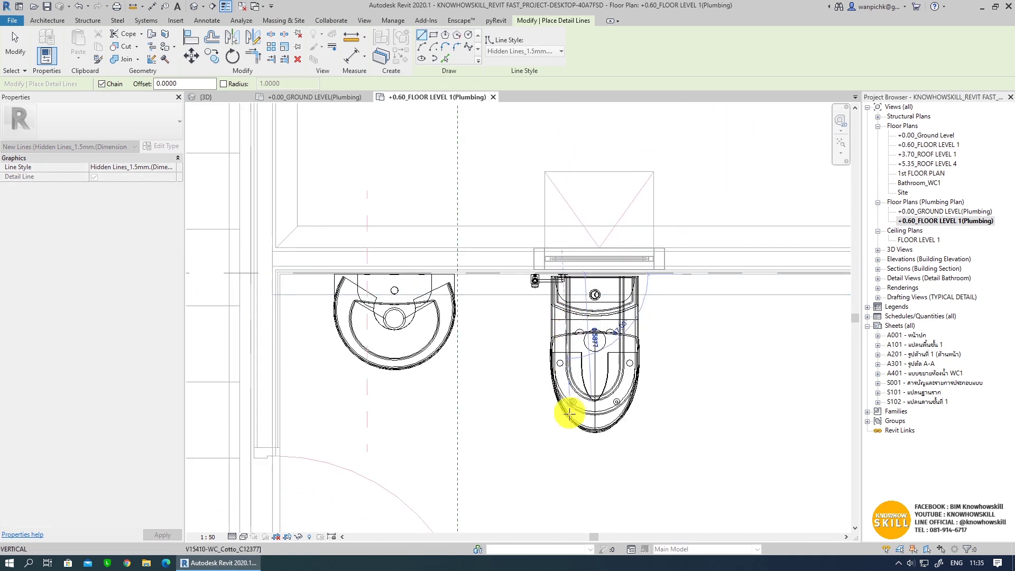
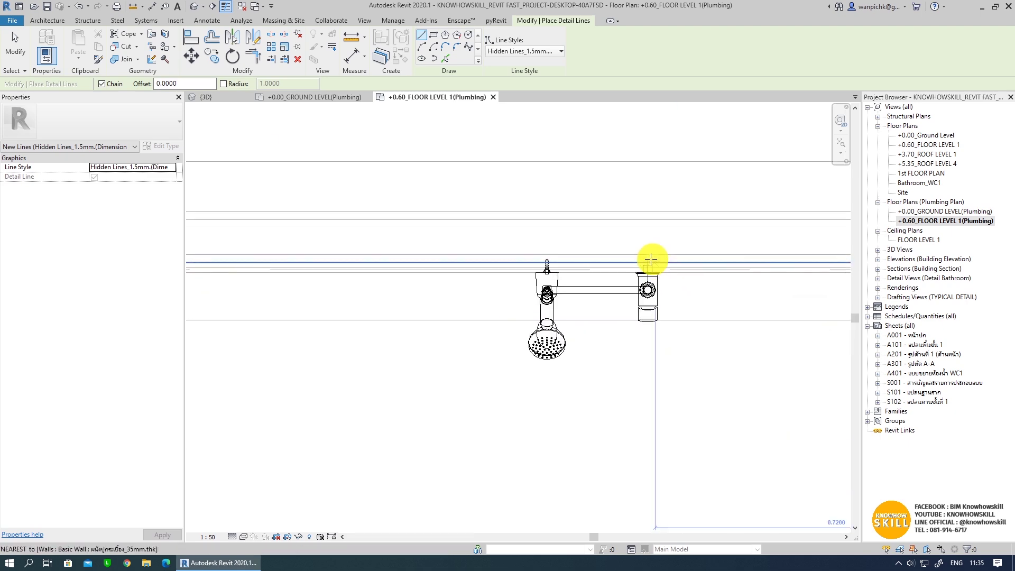
- Draw a short guide detail line from the wall fixture down to a point below it
{"action": "left_click", "coordinate": [651, 259]}
{"action": "scroll", "coordinate": [652, 260], "scroll_direction": "down", "scroll_amount": 2}
{"action": "scroll", "coordinate": [709, 271], "scroll_direction": "down", "scroll_amount": 2}
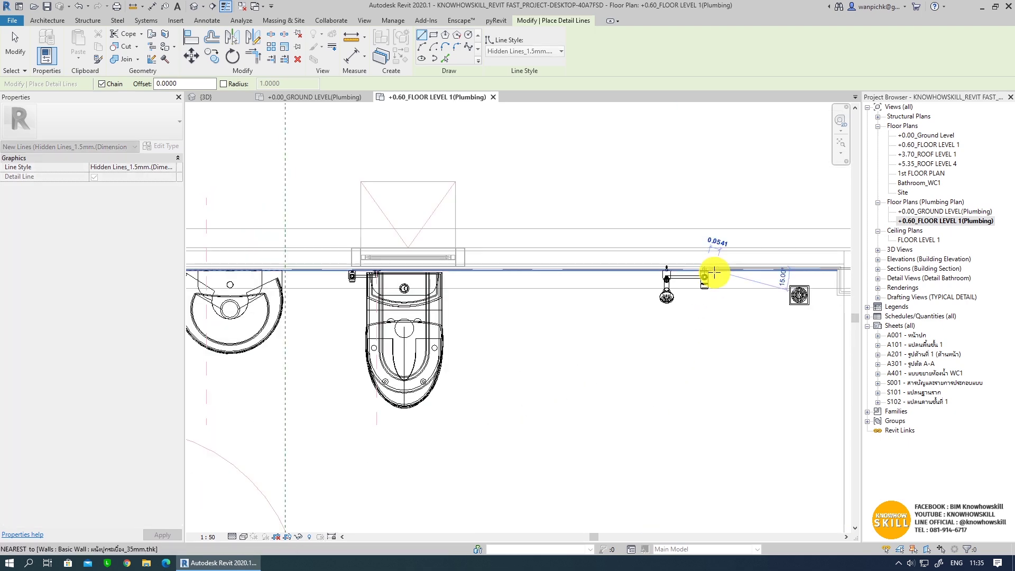
{"action": "scroll", "coordinate": [708, 285], "scroll_direction": "down", "scroll_amount": 2}
{"action": "left_click", "coordinate": [707, 389]}
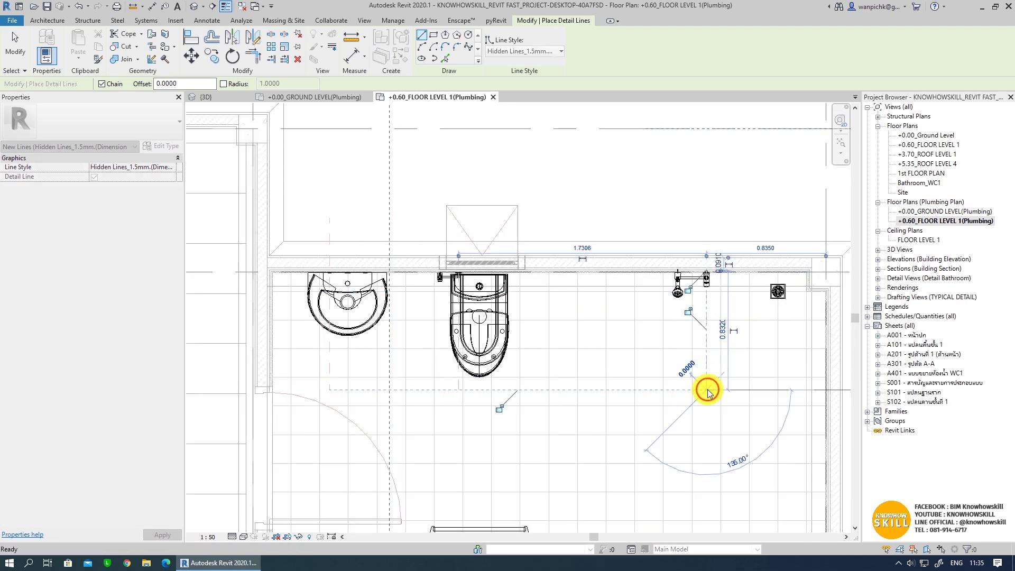
{"action": "key", "text": "Escape"}
{"action": "middle_click_drag", "start_coordinate": [649, 384], "coordinate": [668, 431]}
{"action": "key", "text": "Escape"}
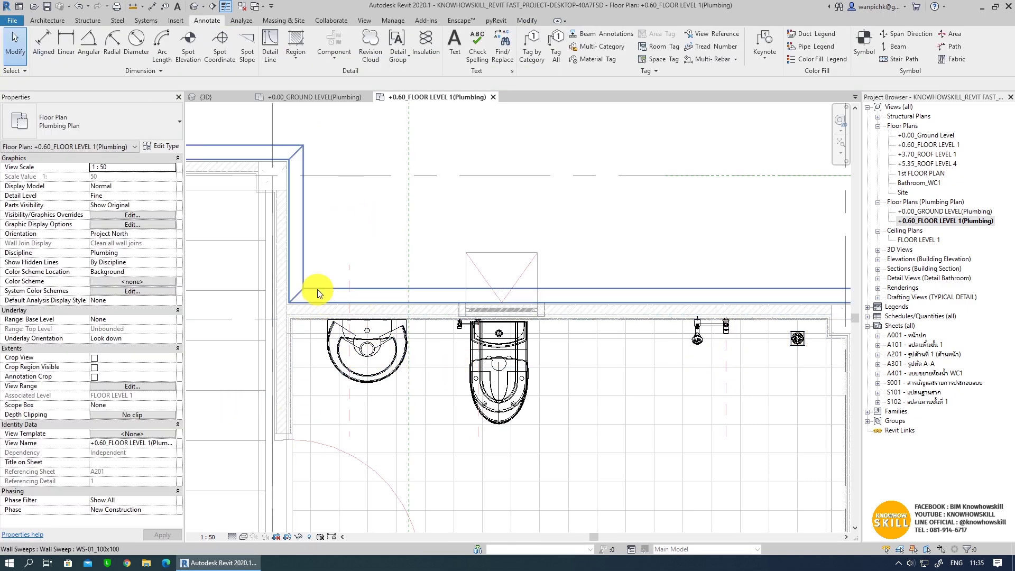
{"action": "left_click", "coordinate": [144, 20]}
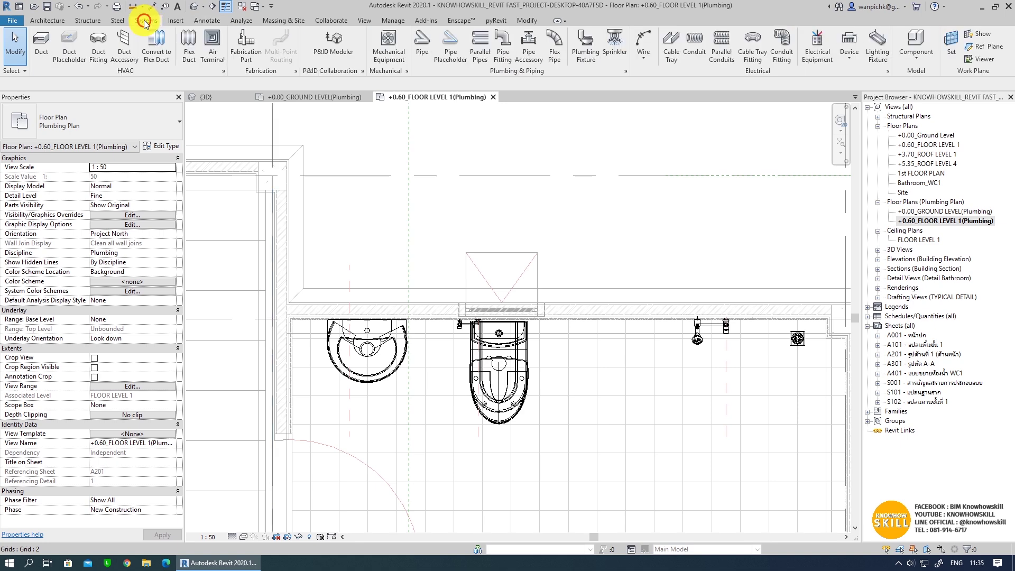
- Start a pipe using the PVC Class 13.5 mm type with the Domestic Cold Water system
{"action": "left_click", "coordinate": [420, 43]}
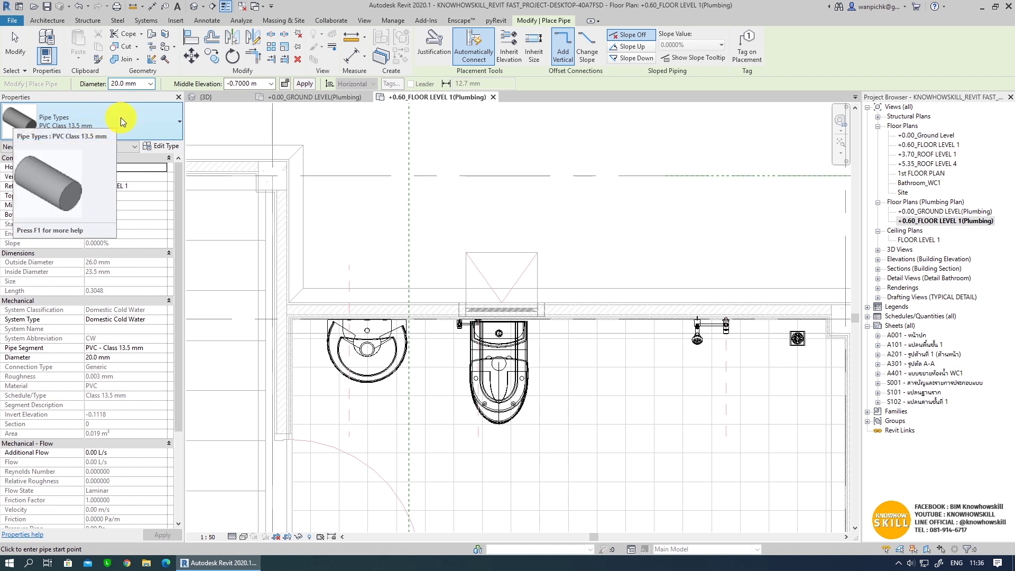
{"action": "left_click", "coordinate": [119, 116]}
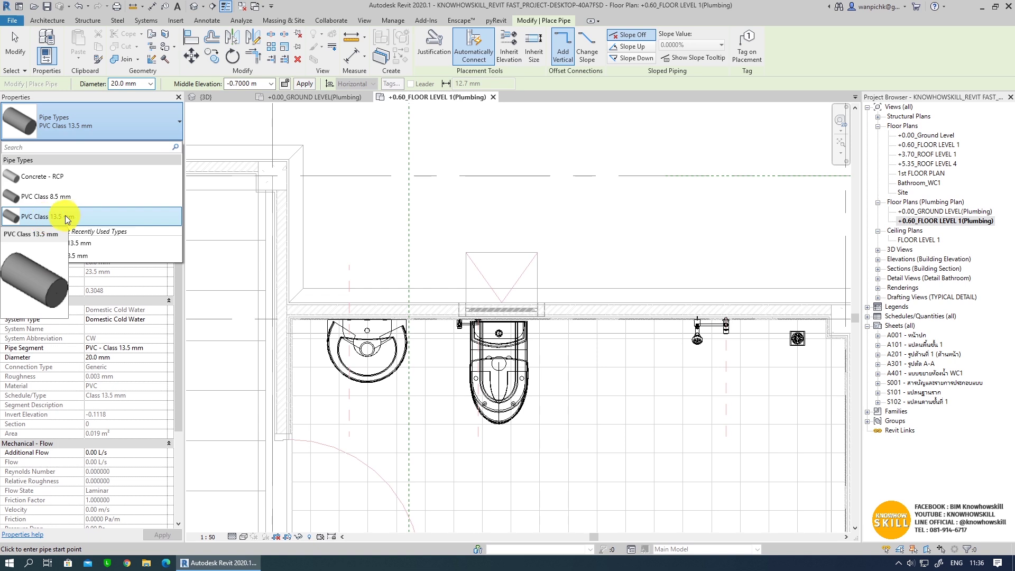
{"action": "left_click", "coordinate": [93, 214]}
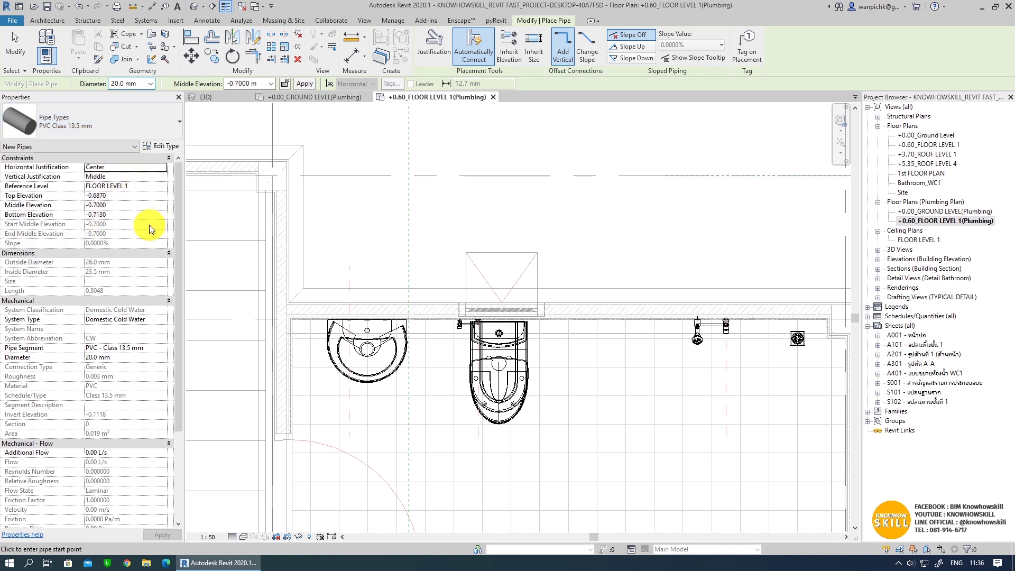
{"action": "left_click", "coordinate": [161, 321]}
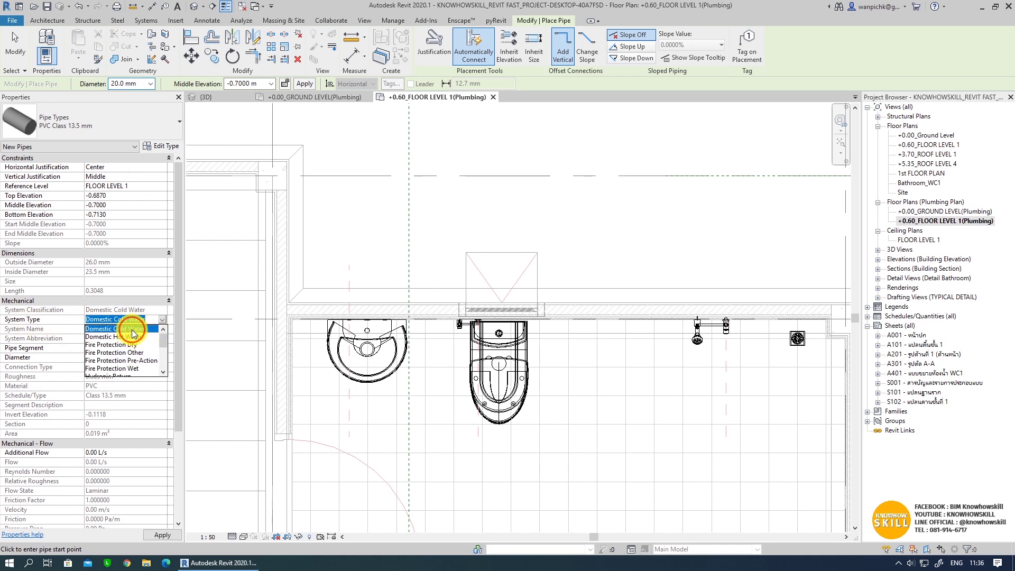
{"action": "left_click", "coordinate": [132, 331]}
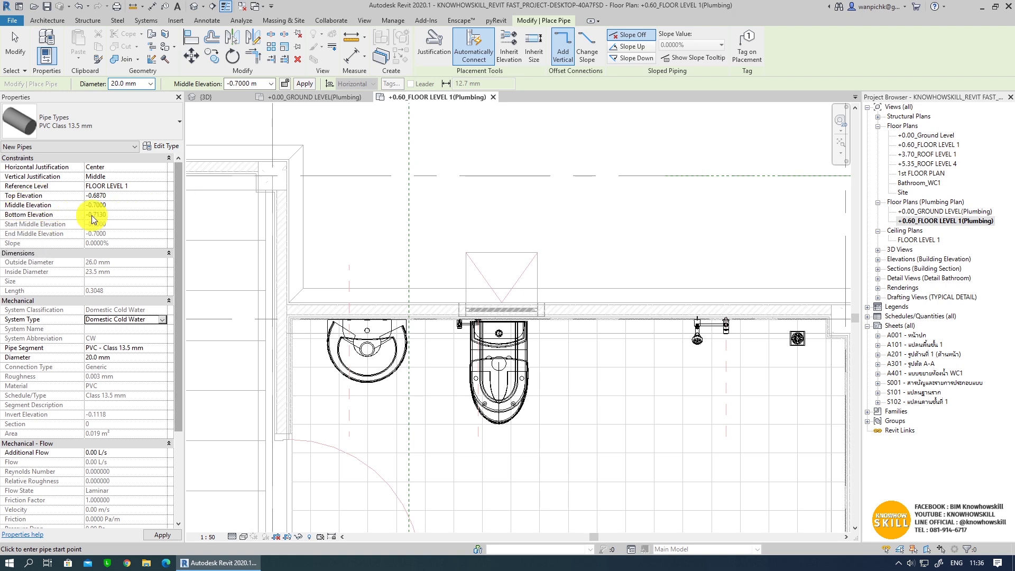
- Set the pipe's middle elevation to 1.0 m
{"action": "left_click", "coordinate": [133, 203]}
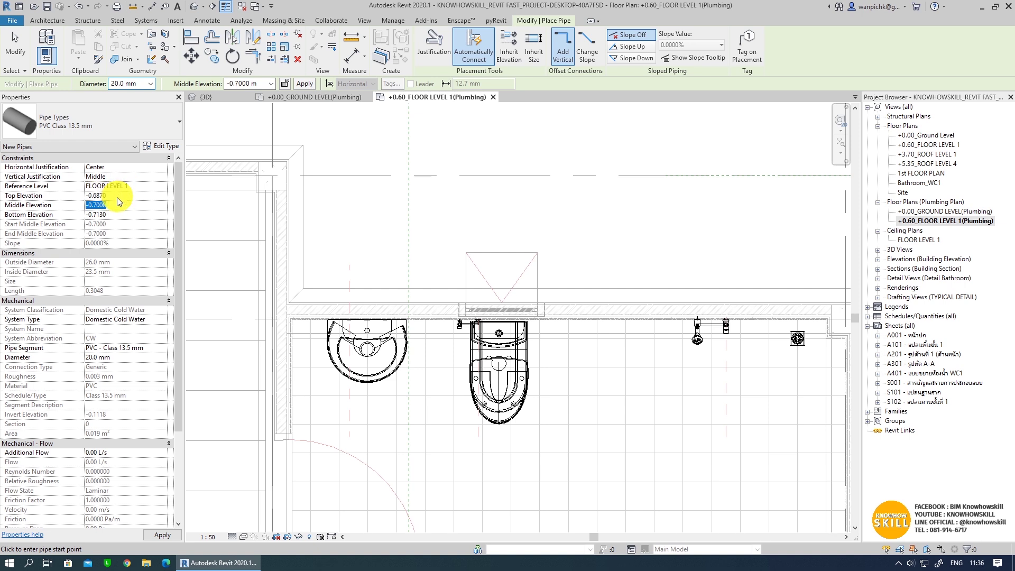
{"action": "type", "text": "1"}
{"action": "key", "text": "Return"}
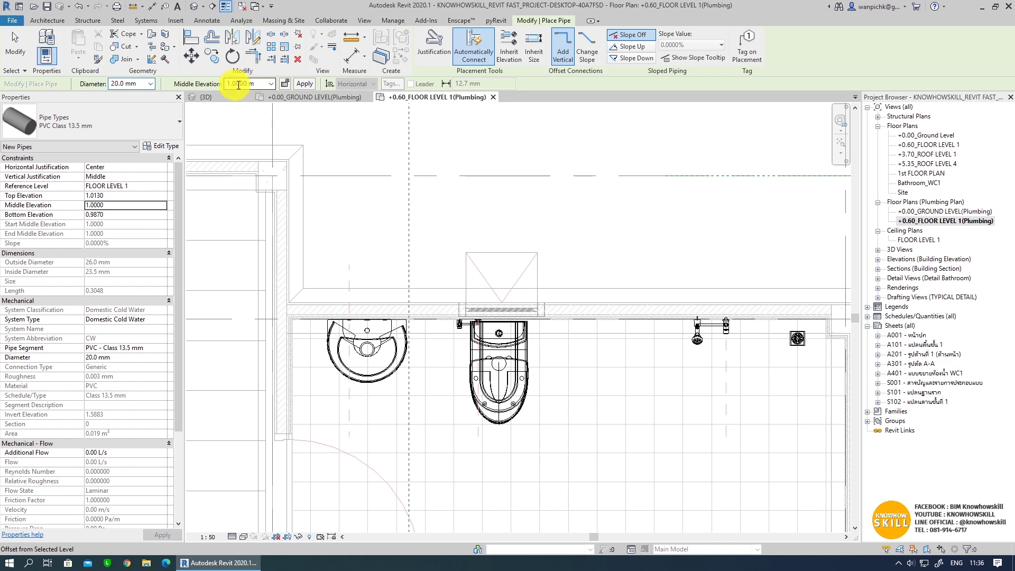
{"action": "left_click_drag", "start_coordinate": [258, 83], "coordinate": [180, 94]}
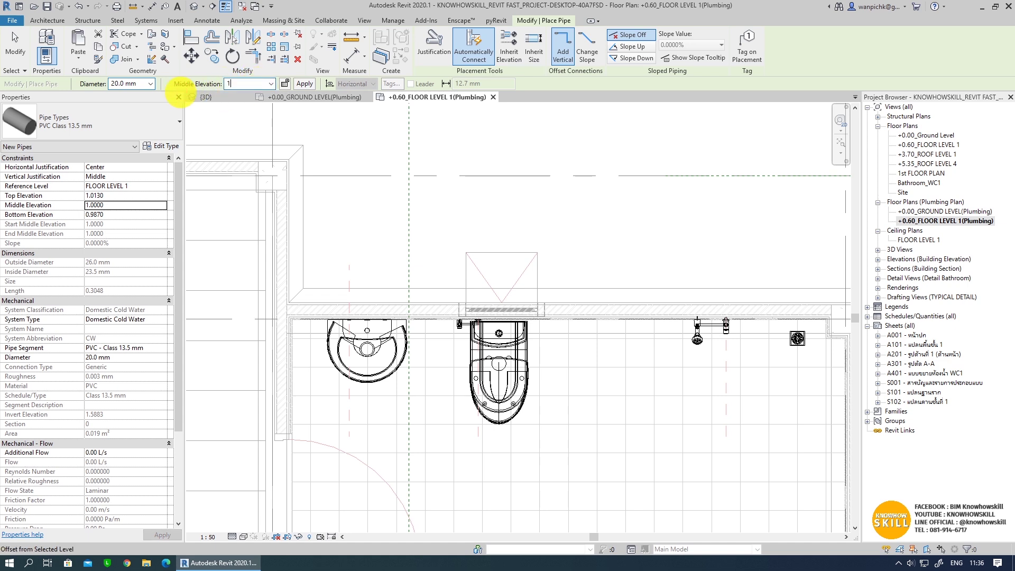
{"action": "left_click", "coordinate": [127, 83]}
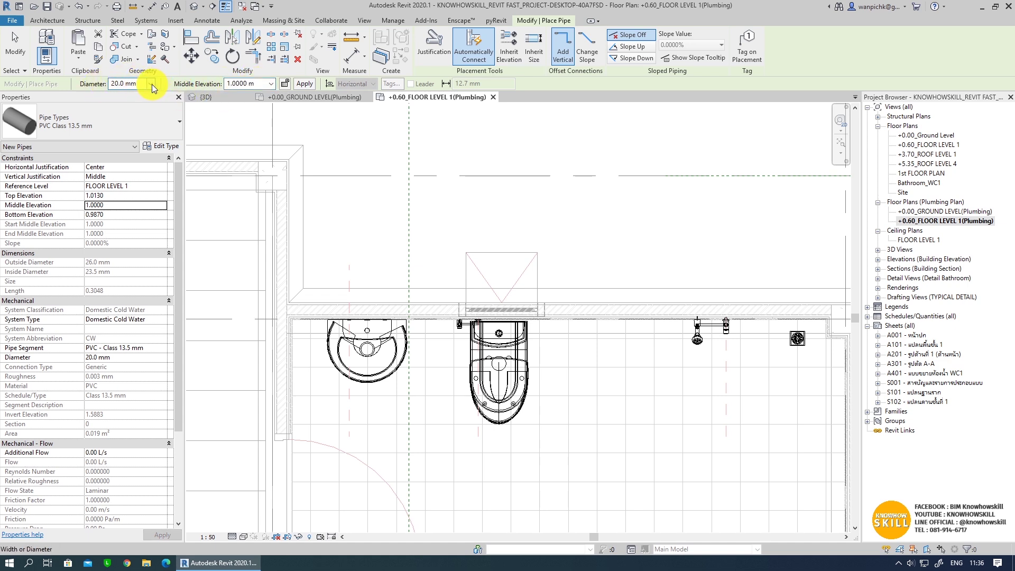
{"action": "left_click", "coordinate": [152, 85]}
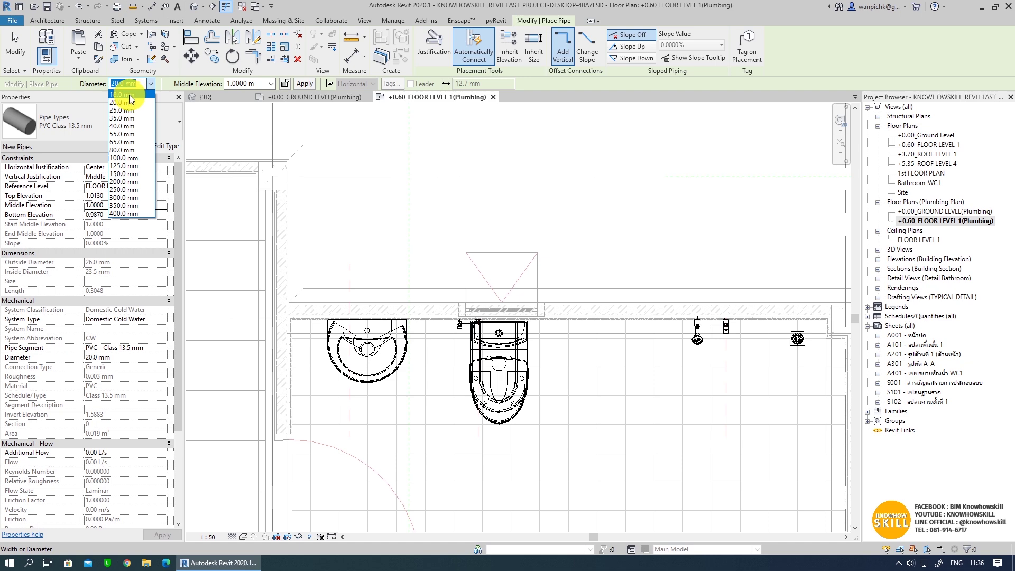
- Draw an 18.0 mm pipe from below the washbasin straight past the back wall
{"action": "left_click", "coordinate": [131, 95]}
{"action": "middle_click_drag", "start_coordinate": [384, 342], "coordinate": [497, 367]}
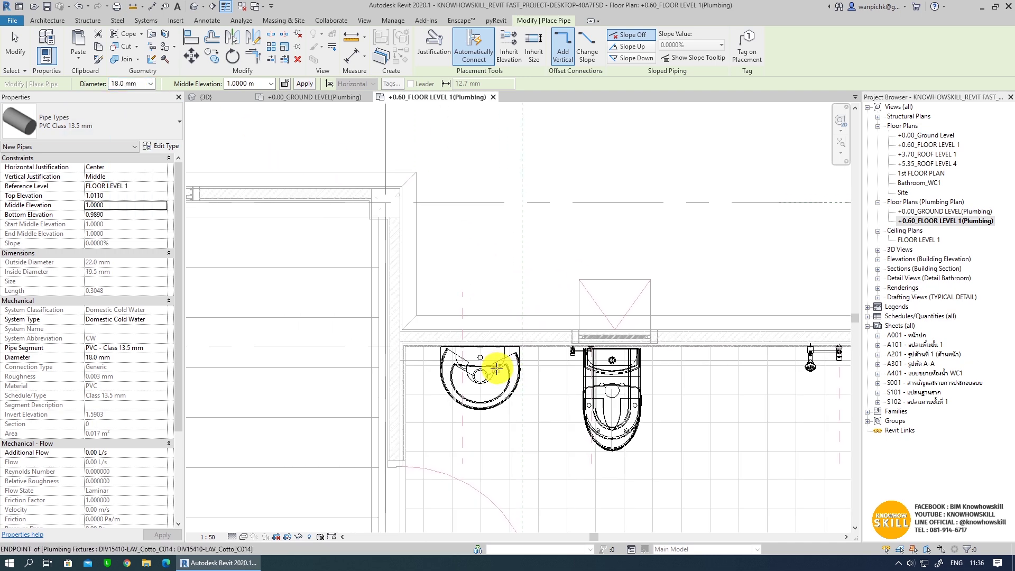
{"action": "scroll", "coordinate": [460, 453], "scroll_direction": "up", "scroll_amount": 2}
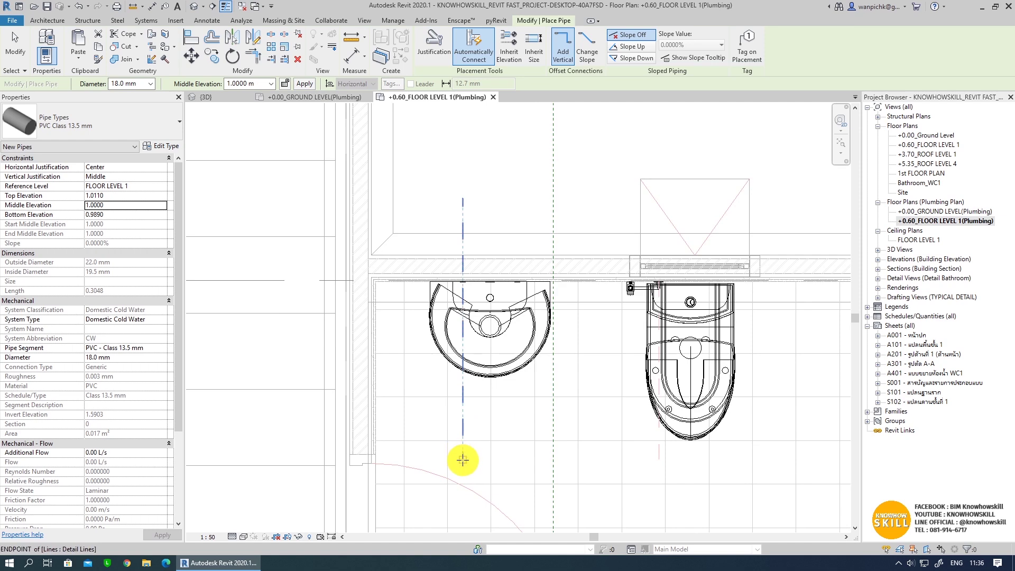
{"action": "left_click", "coordinate": [463, 460]}
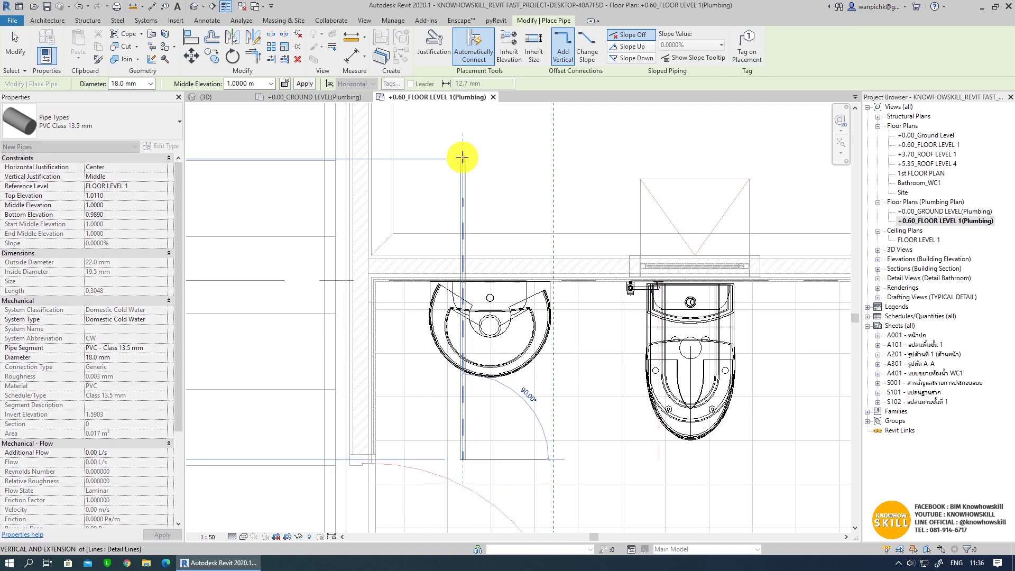
{"action": "left_click", "coordinate": [463, 157]}
{"action": "key", "text": "Escape"}
{"action": "scroll", "coordinate": [446, 306], "scroll_direction": "down", "scroll_amount": 1}
{"action": "scroll", "coordinate": [453, 318], "scroll_direction": "down", "scroll_amount": 1}
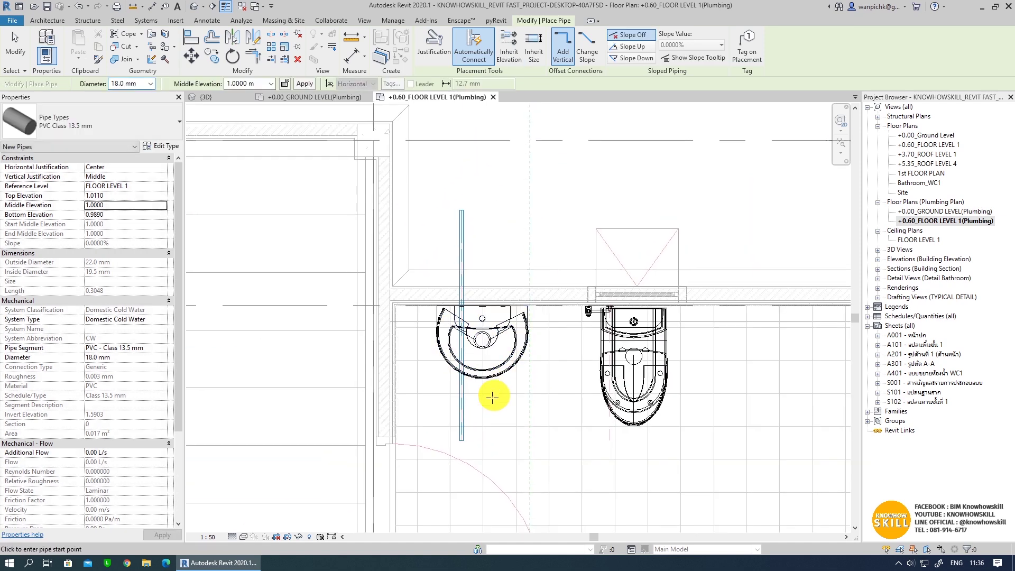
{"action": "key", "text": "Escape"}
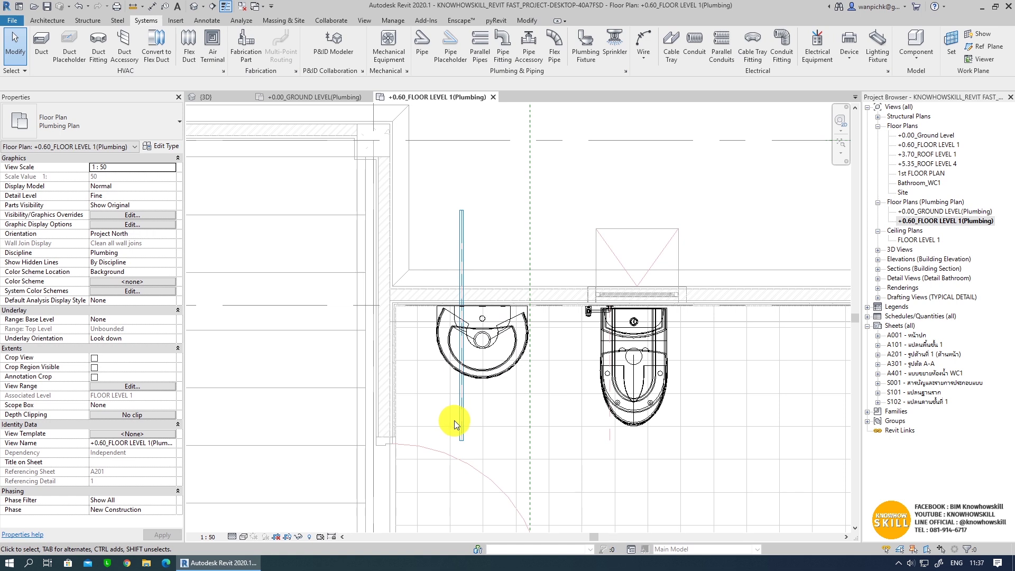
- Switch to the default 3D view, keep Plumbing discipline, and orbit toward the toilet and washbasin
{"action": "left_click", "coordinate": [194, 9]}
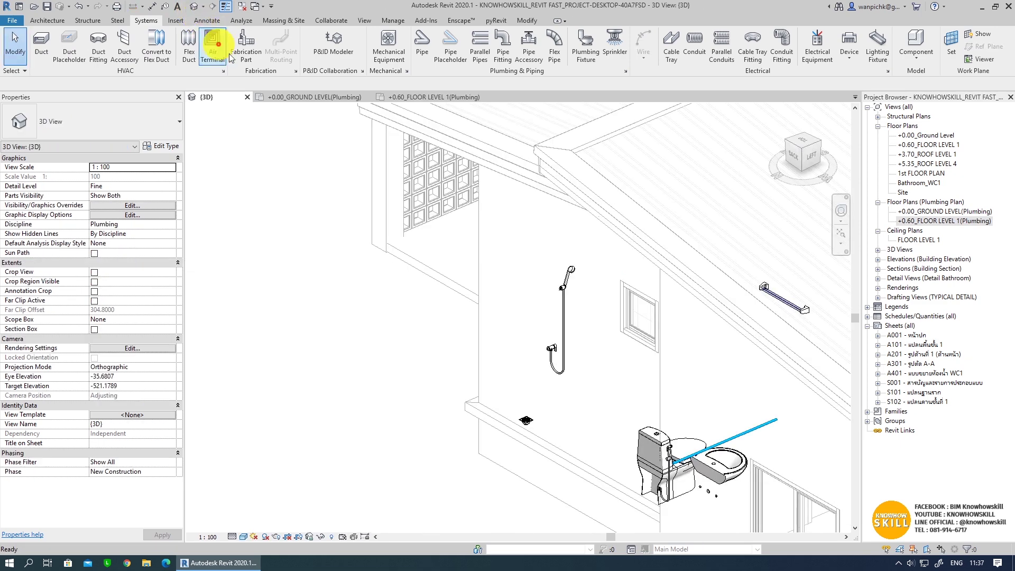
{"action": "mouse_move", "coordinate": [585, 336]}
{"action": "middle_mouse_down", "text": "shift"}
{"action": "mouse_move", "coordinate": [580, 435]}
{"action": "mouse_move", "coordinate": [522, 358]}
{"action": "mouse_move", "coordinate": [558, 381]}
{"action": "mouse_move", "coordinate": [596, 256]}
{"action": "mouse_move", "coordinate": [524, 403]}
{"action": "mouse_move", "coordinate": [533, 385]}
{"action": "middle_mouse_up", "text": "shift"}
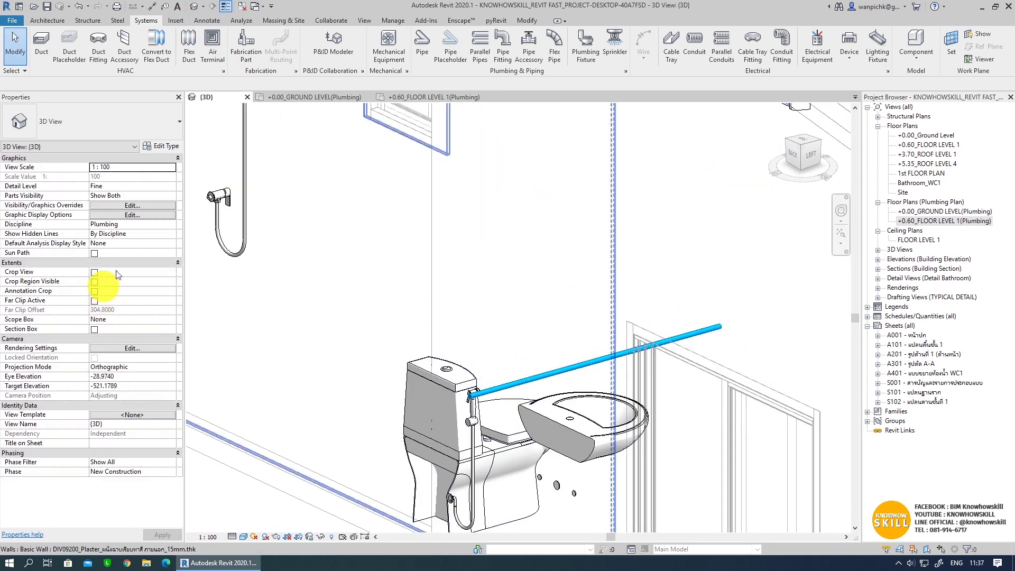
{"action": "left_click", "coordinate": [106, 225]}
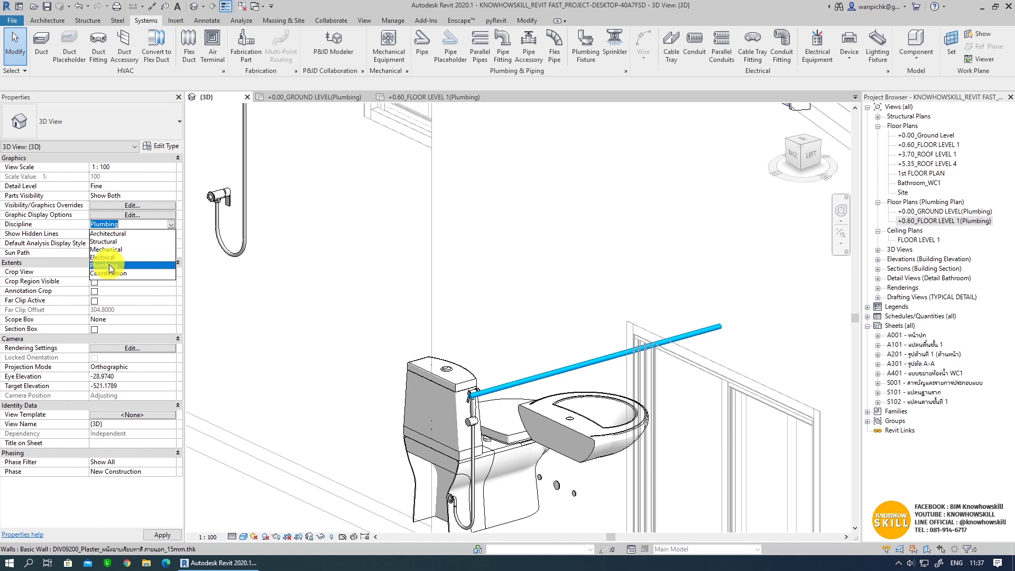
{"action": "left_click", "coordinate": [112, 266]}
{"action": "left_click", "coordinate": [171, 224]}
{"action": "left_click", "coordinate": [128, 267]}
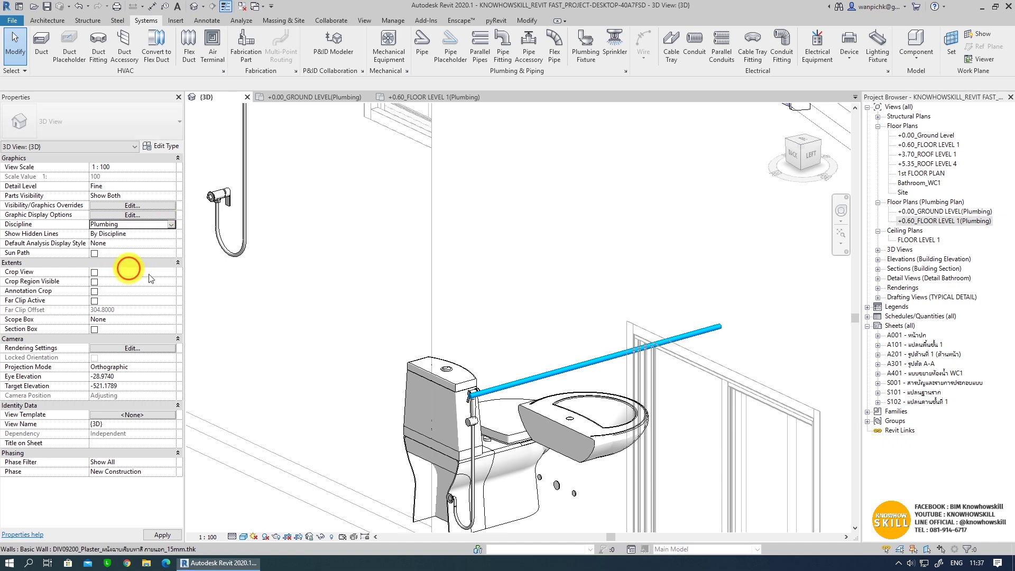
{"action": "mouse_move", "coordinate": [402, 344]}
{"action": "middle_mouse_down", "text": "shift"}
{"action": "mouse_move", "coordinate": [487, 369]}
{"action": "mouse_move", "coordinate": [550, 371]}
{"action": "mouse_move", "coordinate": [506, 398]}
{"action": "mouse_move", "coordinate": [534, 374]}
{"action": "middle_mouse_up", "text": "shift"}
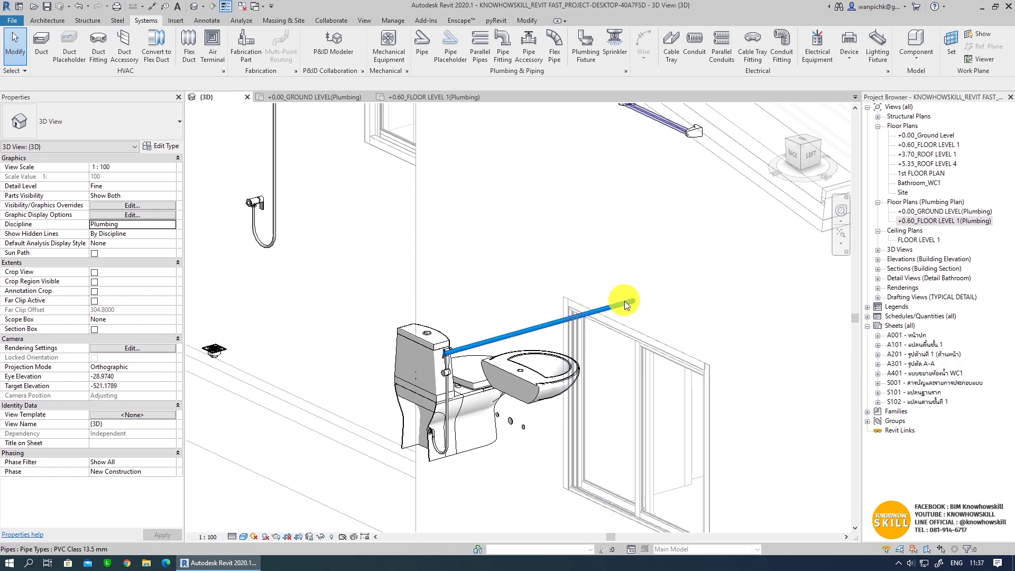
- Find the BRASS FAUCET SOCKET family under Pipe Fittings in the Project Browser
{"action": "left_click", "coordinate": [868, 412]}
{"action": "scroll", "coordinate": [917, 434], "scroll_direction": "down", "scroll_amount": 2}
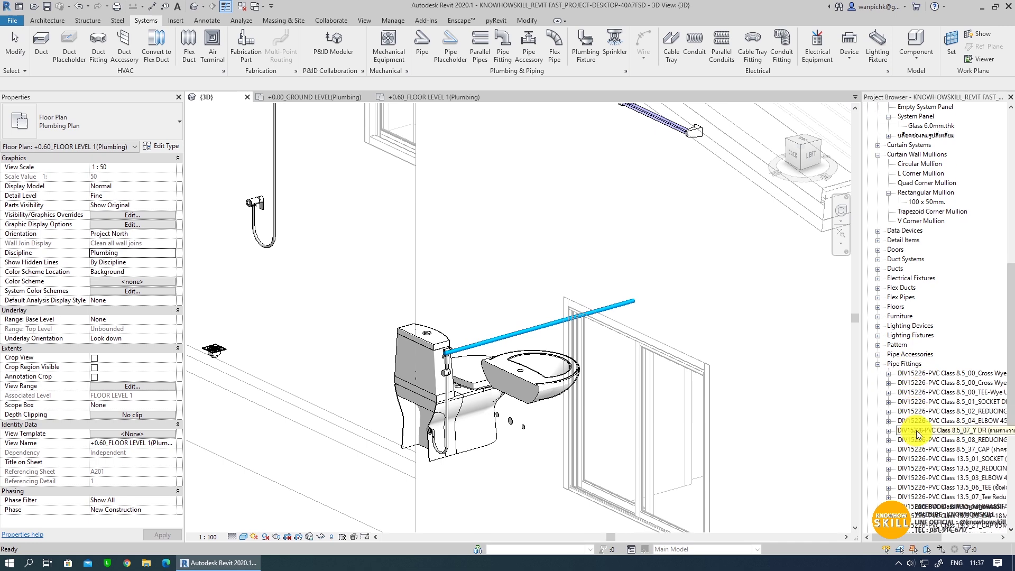
{"action": "scroll", "coordinate": [912, 407], "scroll_direction": "up", "scroll_amount": 1}
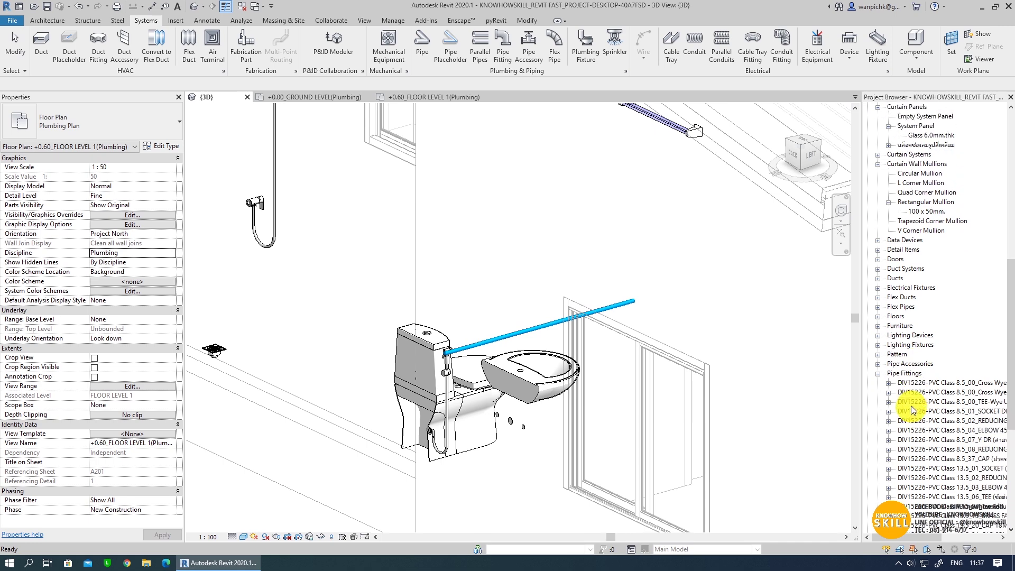
{"action": "left_click", "coordinate": [906, 373]}
{"action": "scroll", "coordinate": [907, 371], "scroll_direction": "down", "scroll_amount": 4}
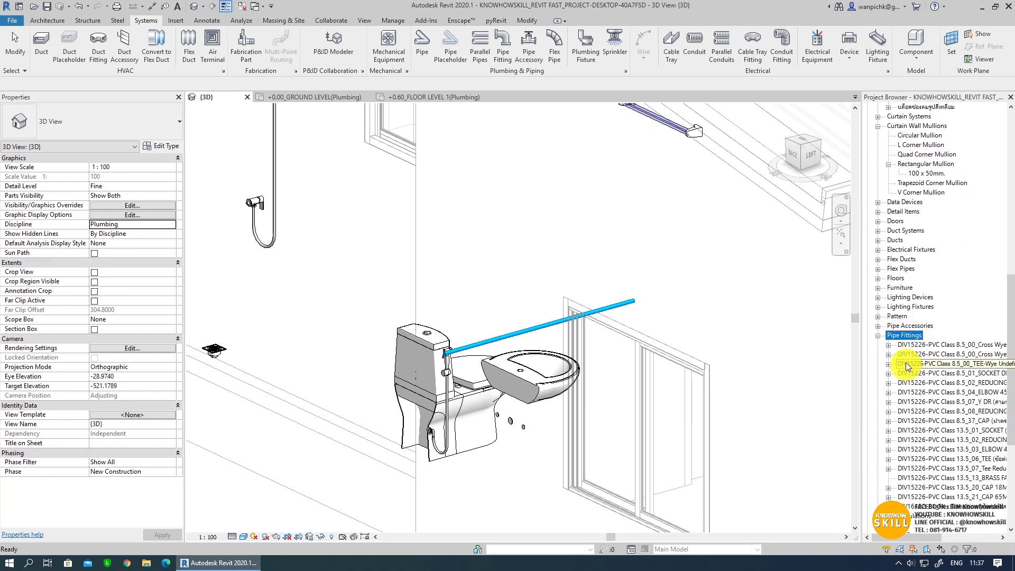
{"action": "scroll", "coordinate": [906, 368], "scroll_direction": "down", "scroll_amount": 3}
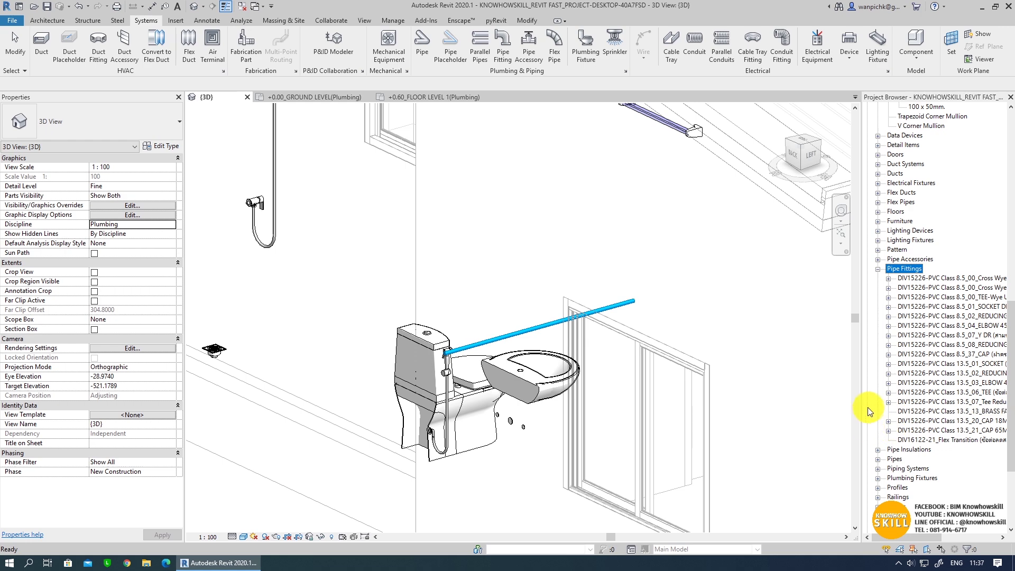
{"action": "left_click_drag", "start_coordinate": [861, 404], "coordinate": [821, 404]}
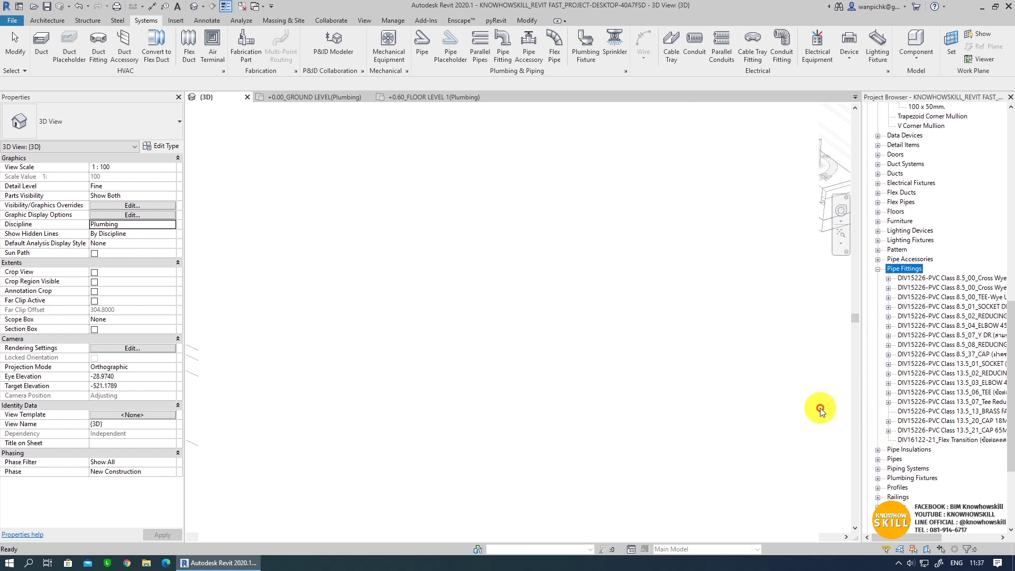
{"action": "left_click", "coordinate": [932, 416]}
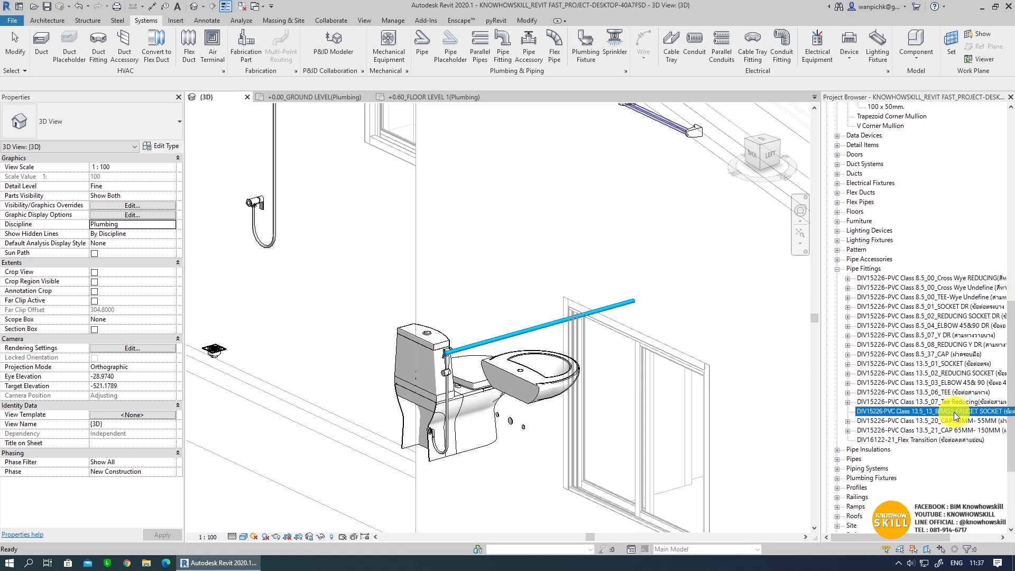
- Duplicate the socket as a new 18mm type and open its Type Properties
{"action": "right_click", "coordinate": [884, 412]}
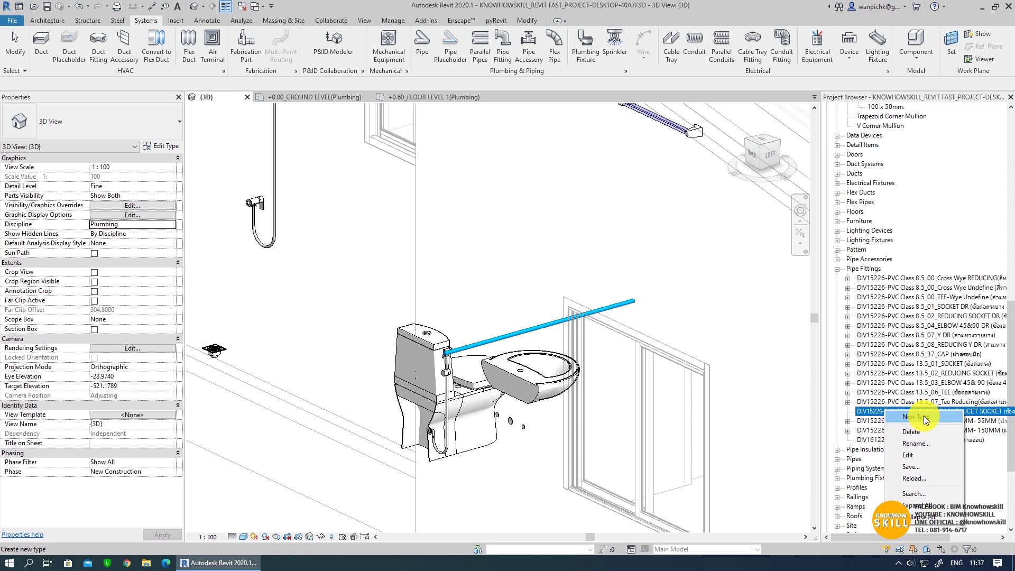
{"action": "left_click", "coordinate": [926, 418]}
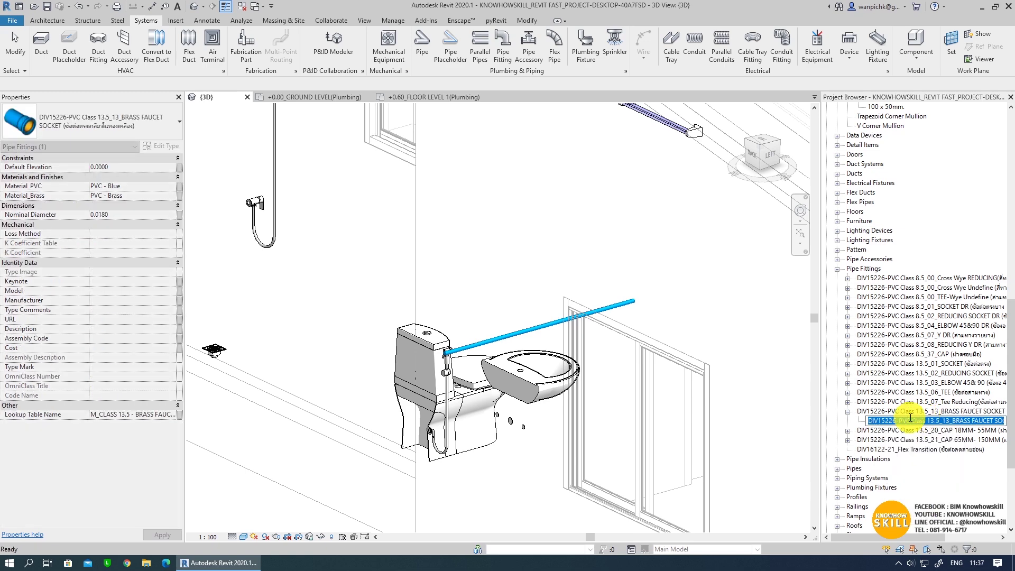
{"action": "type", "text": "18mm"}
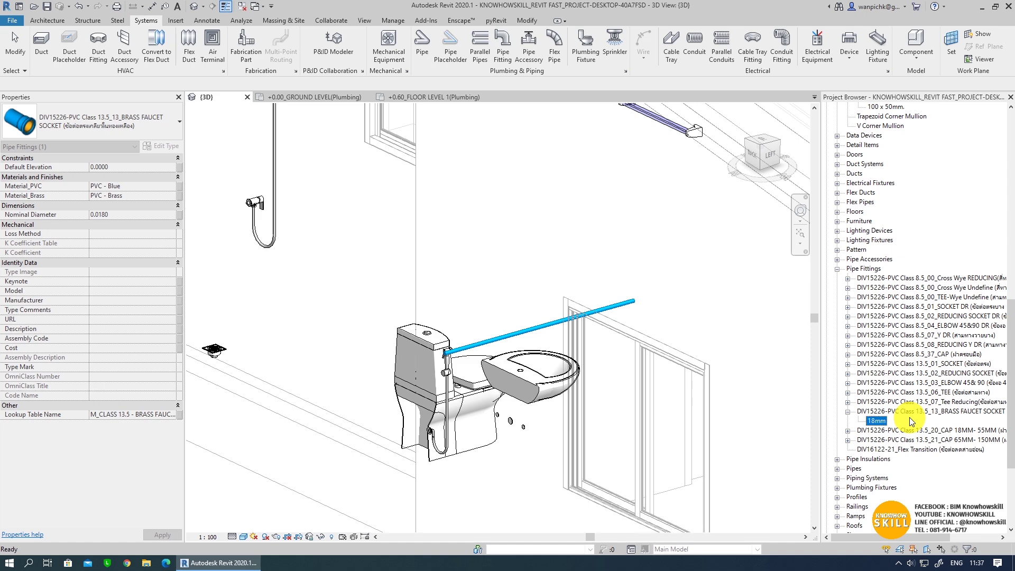
{"action": "double_click", "coordinate": [879, 422]}
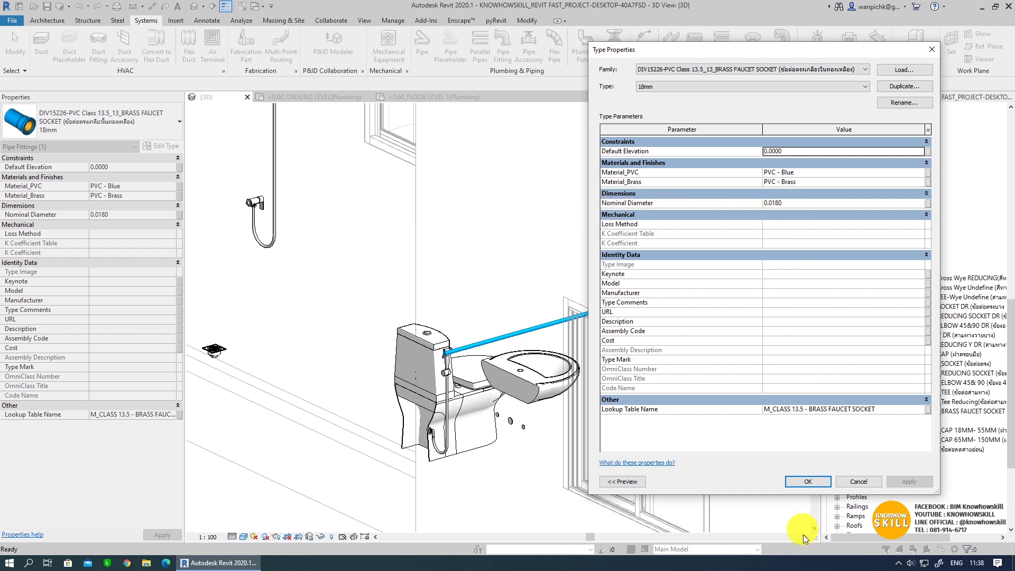
- Place the 18mm brass faucet socket at the pipe end in the 3D view
{"action": "left_click", "coordinate": [808, 482]}
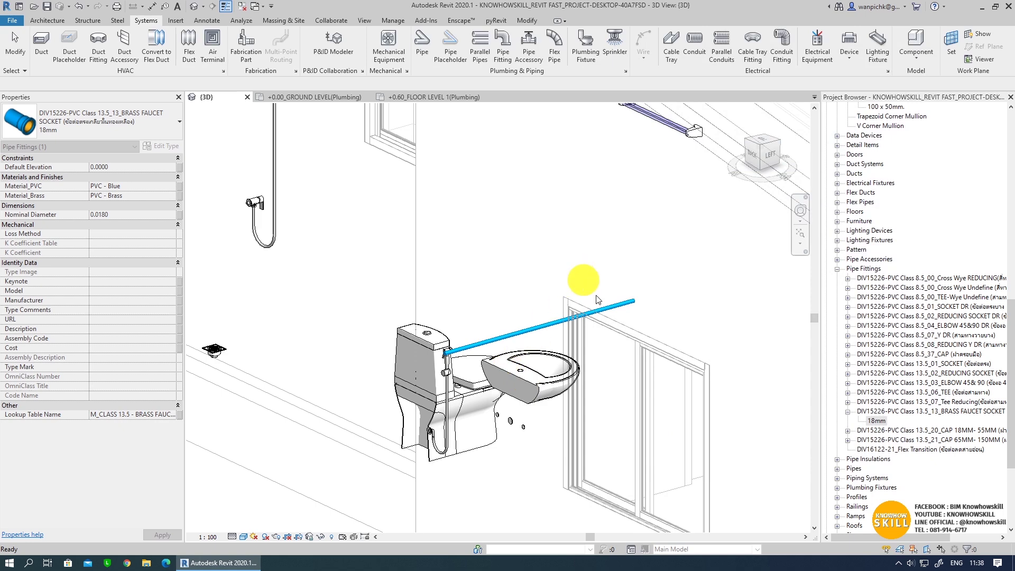
{"action": "left_click", "coordinate": [875, 420]}
{"action": "left_click_drag", "start_coordinate": [877, 423], "coordinate": [630, 267]}
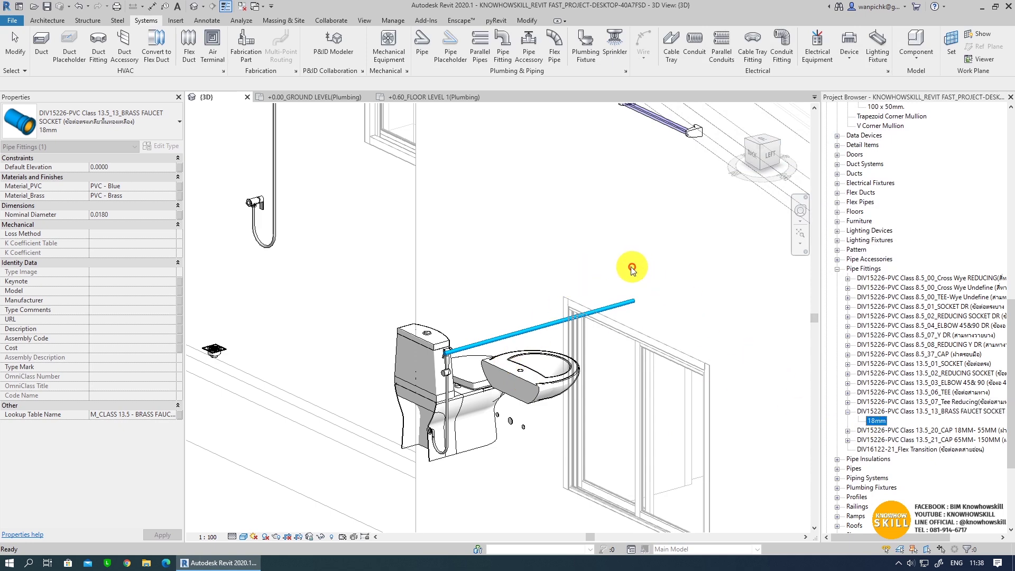
{"action": "scroll", "coordinate": [642, 293], "scroll_direction": "up", "scroll_amount": 3}
{"action": "scroll", "coordinate": [628, 294], "scroll_direction": "up", "scroll_amount": 2}
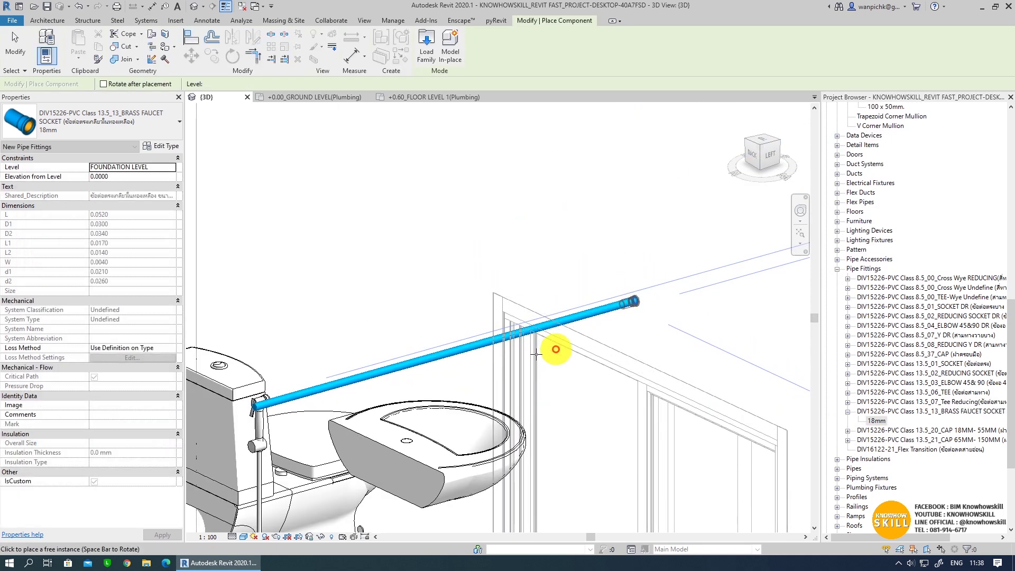
{"action": "key", "text": "Escape"}
{"action": "key", "text": "Escape"}
{"action": "scroll", "coordinate": [613, 316], "scroll_direction": "up", "scroll_amount": 2}
{"action": "scroll", "coordinate": [612, 316], "scroll_direction": "down", "scroll_amount": 3}
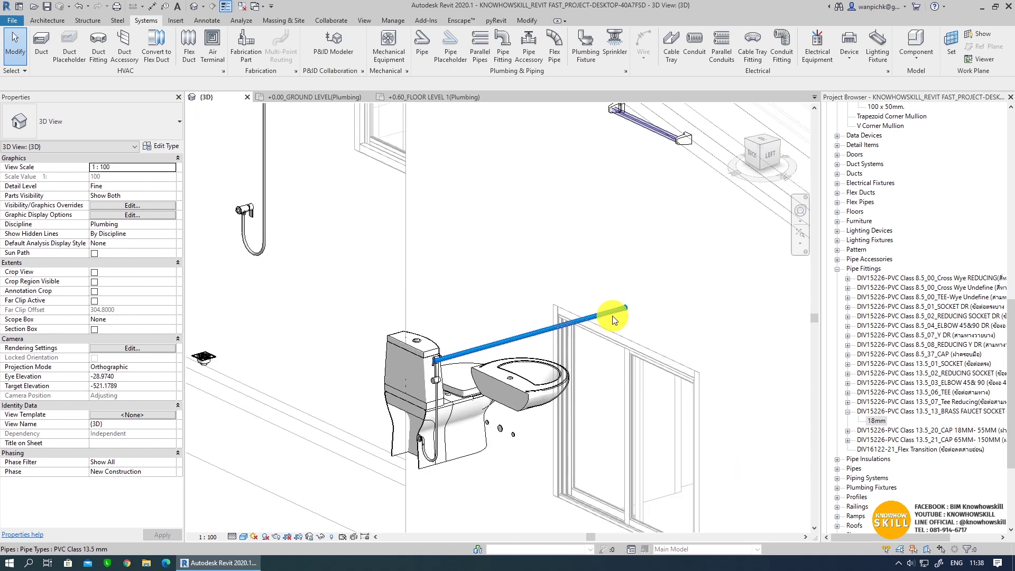
- Return to the +0.60_FLOOR LEVEL 1(Plumbing) plan
{"action": "left_click", "coordinate": [501, 345]}
{"action": "key", "text": "Escape"}
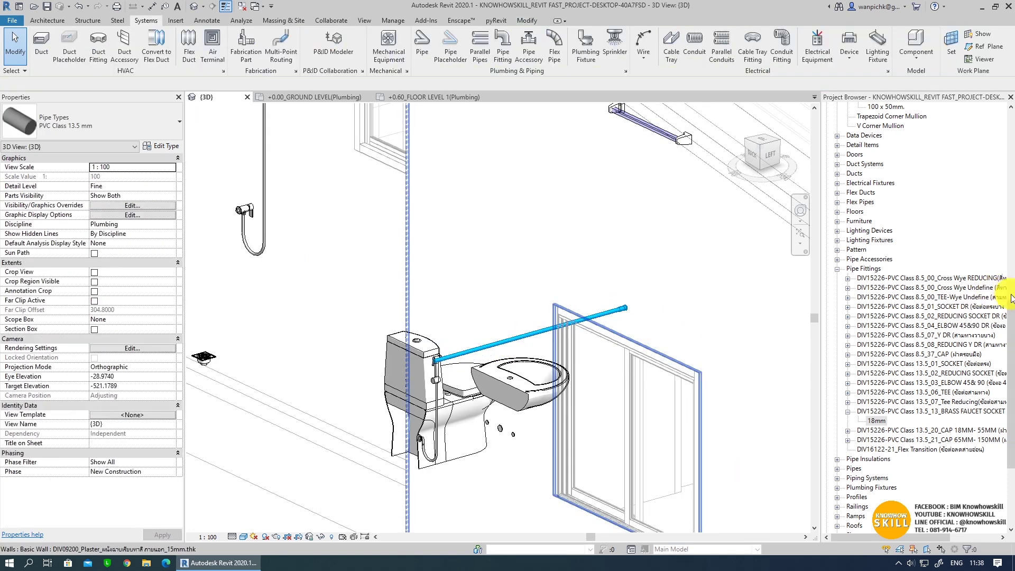
{"action": "left_click_drag", "start_coordinate": [1011, 309], "coordinate": [1011, 111]}
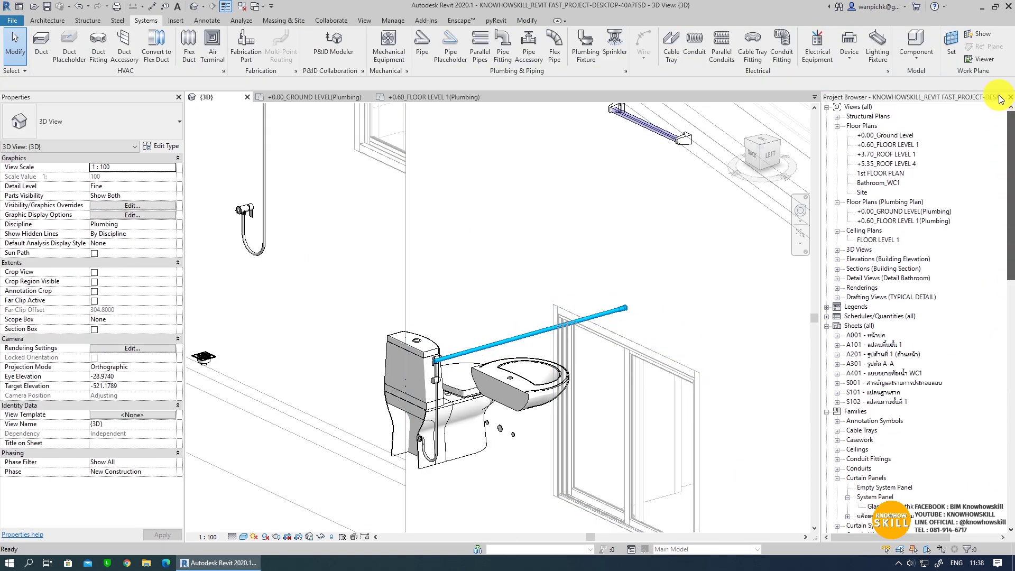
{"action": "double_click", "coordinate": [901, 223]}
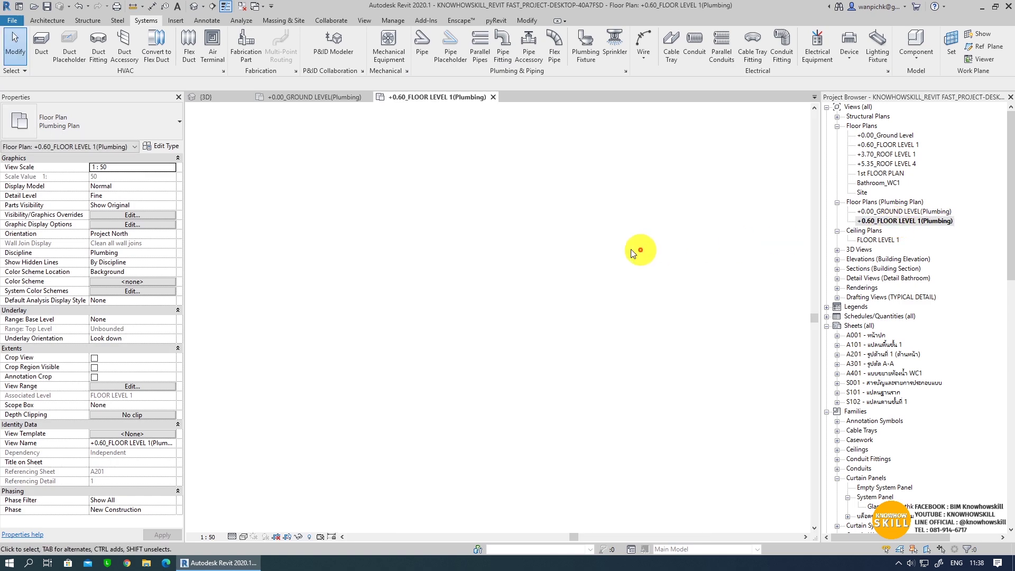
{"action": "scroll", "coordinate": [433, 341], "scroll_direction": "up", "scroll_amount": 3}
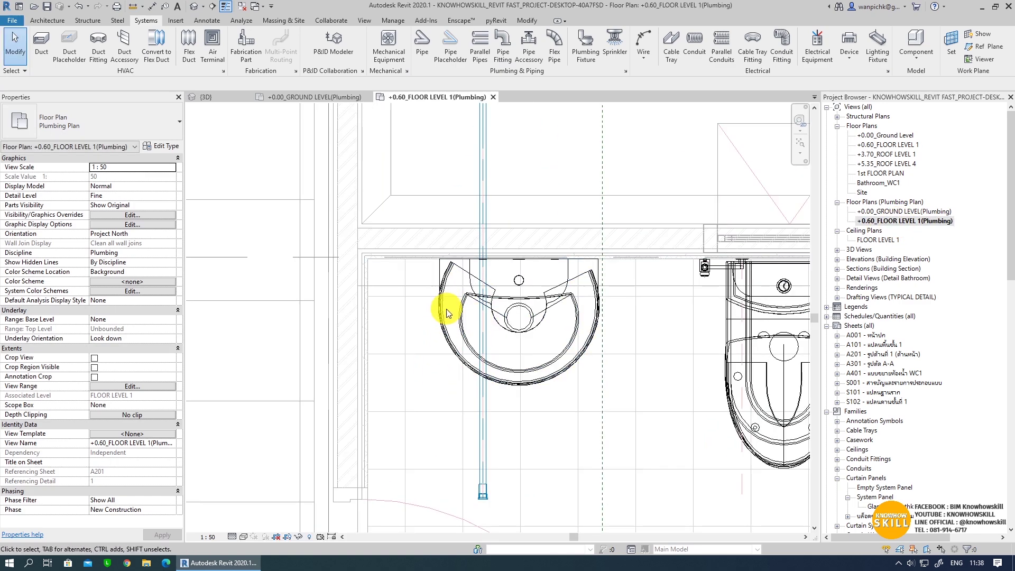
- Select the 18mm faucet socket and start moving it from its base point
{"action": "scroll", "coordinate": [484, 495], "scroll_direction": "up", "scroll_amount": 3}
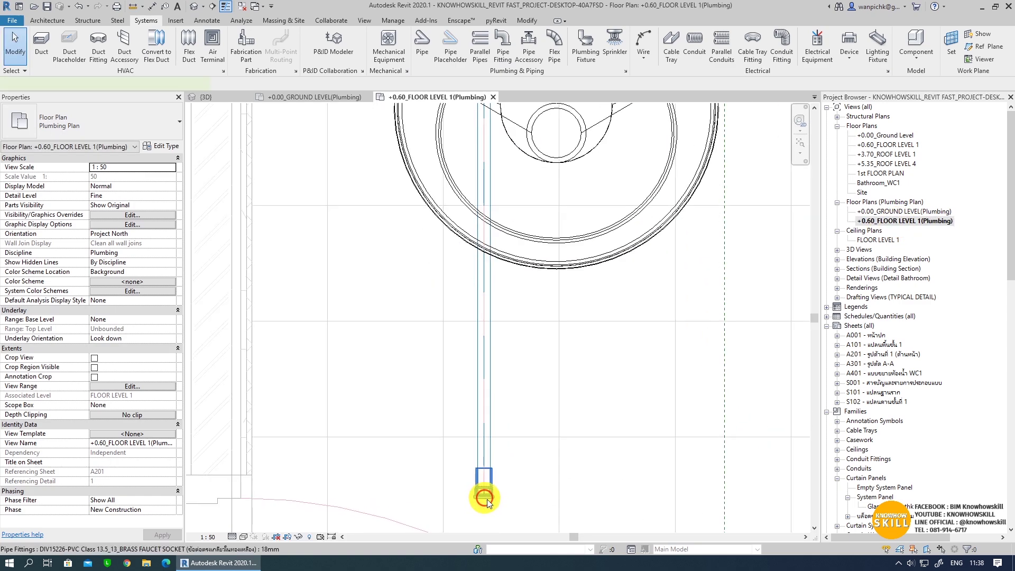
{"action": "left_click", "coordinate": [484, 498]}
{"action": "scroll", "coordinate": [497, 497], "scroll_direction": "up", "scroll_amount": 2}
{"action": "scroll", "coordinate": [492, 497], "scroll_direction": "down", "scroll_amount": 1}
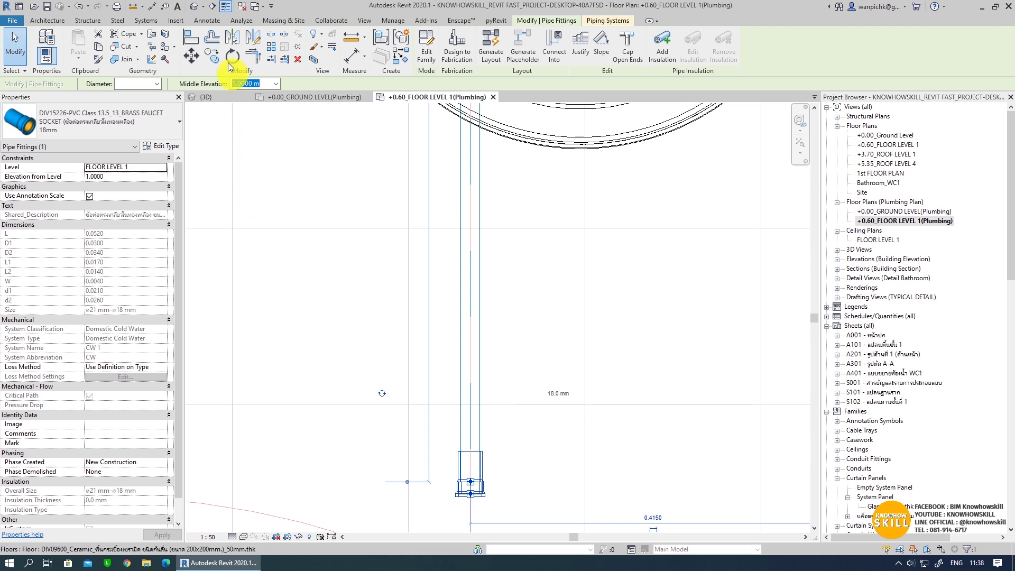
{"action": "left_click", "coordinate": [194, 59]}
{"action": "left_click", "coordinate": [490, 500]}
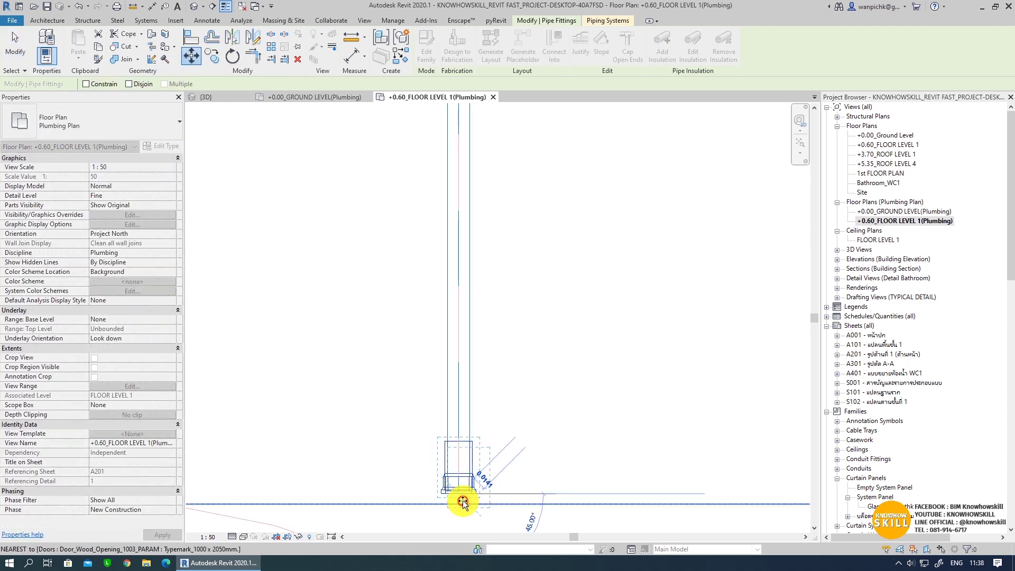
- Drop the socket on the washbasin's midpoint at the wall
{"action": "middle_click_drag", "start_coordinate": [463, 502], "coordinate": [453, 200]}
{"action": "scroll", "coordinate": [453, 199], "scroll_direction": "up", "scroll_amount": 2}
{"action": "scroll", "coordinate": [476, 254], "scroll_direction": "up", "scroll_amount": 2}
{"action": "scroll", "coordinate": [476, 295], "scroll_direction": "up", "scroll_amount": 2}
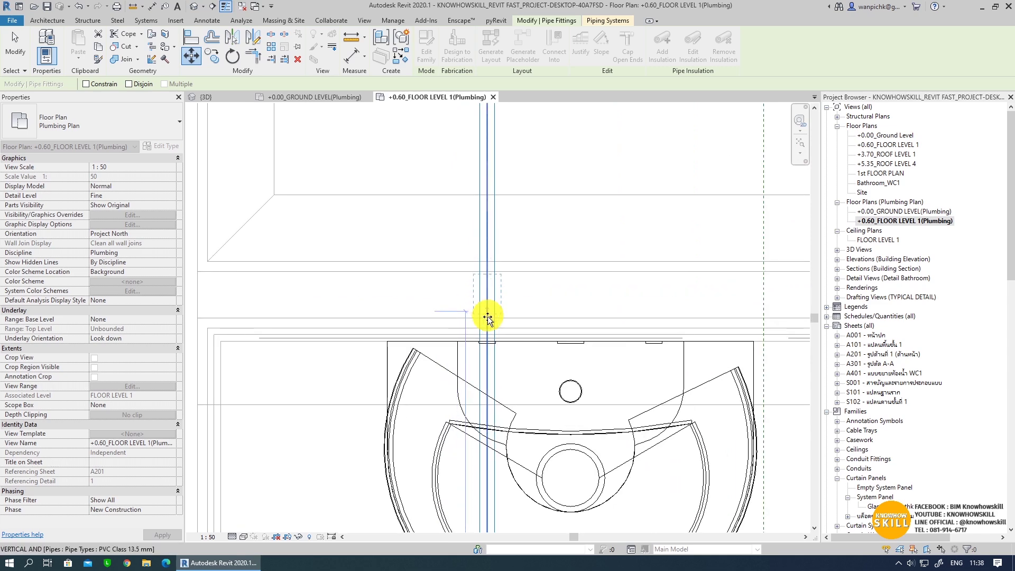
{"action": "left_click", "coordinate": [491, 343]}
{"action": "key", "text": "Escape"}
{"action": "scroll", "coordinate": [529, 254], "scroll_direction": "down", "scroll_amount": 3}
{"action": "scroll", "coordinate": [447, 239], "scroll_direction": "down", "scroll_amount": 2}
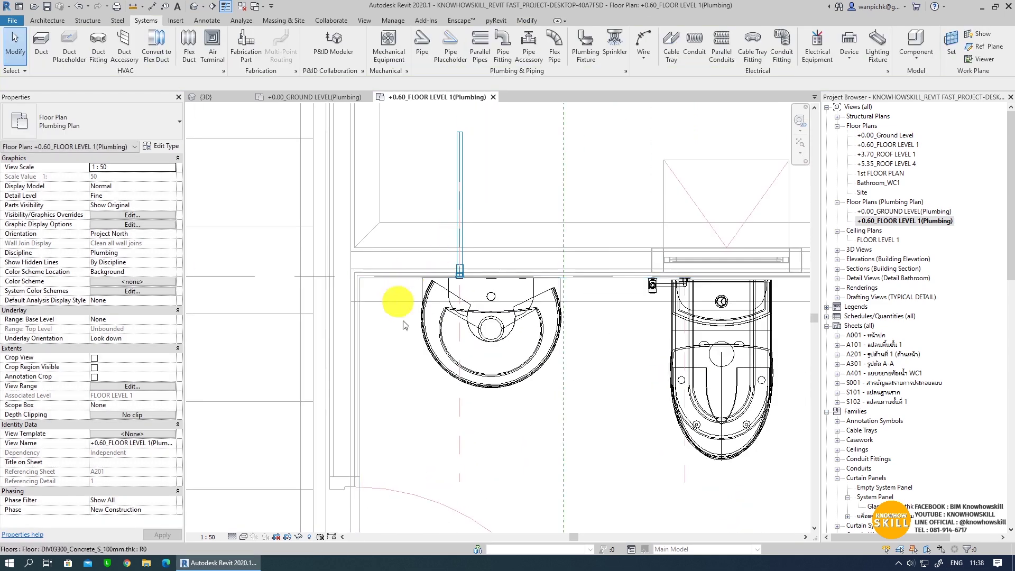
{"action": "scroll", "coordinate": [530, 319], "scroll_direction": "down", "scroll_amount": 3}
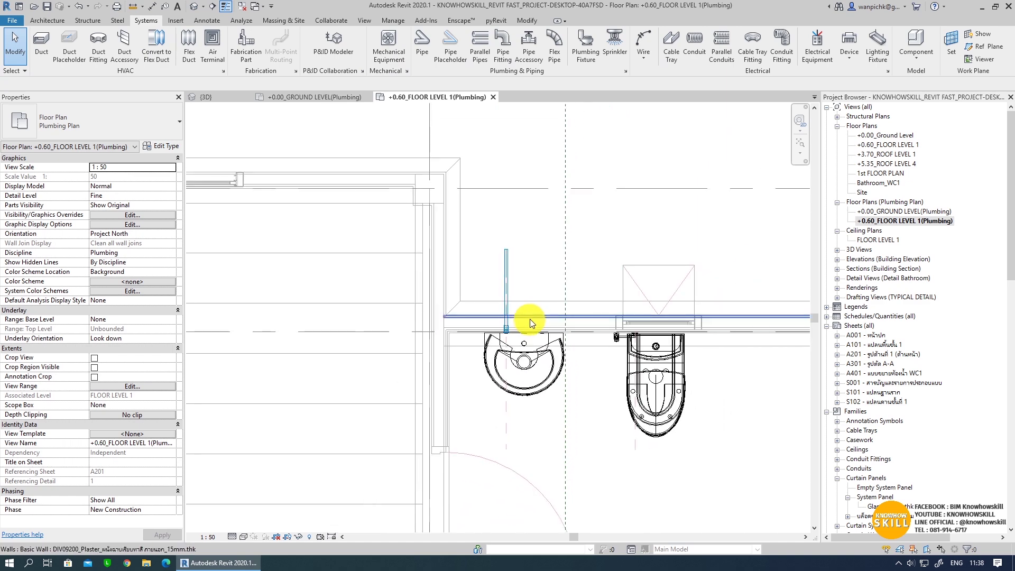
{"action": "scroll", "coordinate": [530, 319], "scroll_direction": "down", "scroll_amount": 1}
{"action": "scroll", "coordinate": [605, 321], "scroll_direction": "down", "scroll_amount": 2}
{"action": "scroll", "coordinate": [605, 322], "scroll_direction": "down", "scroll_amount": 1}
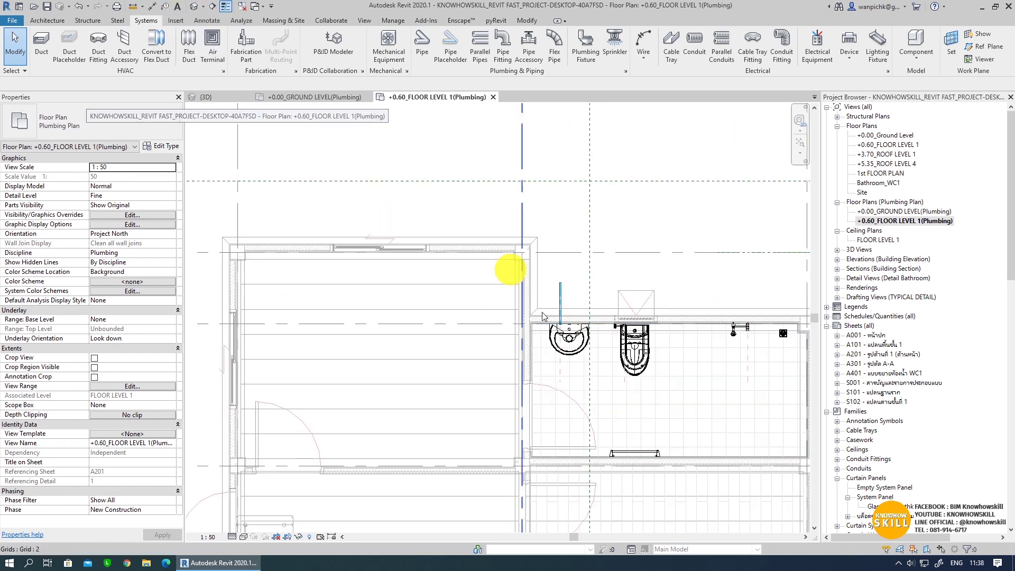
- Draw a section line through the washbasin and narrow its crop region
{"action": "left_click", "coordinate": [213, 6]}
{"action": "left_click", "coordinate": [550, 128]}
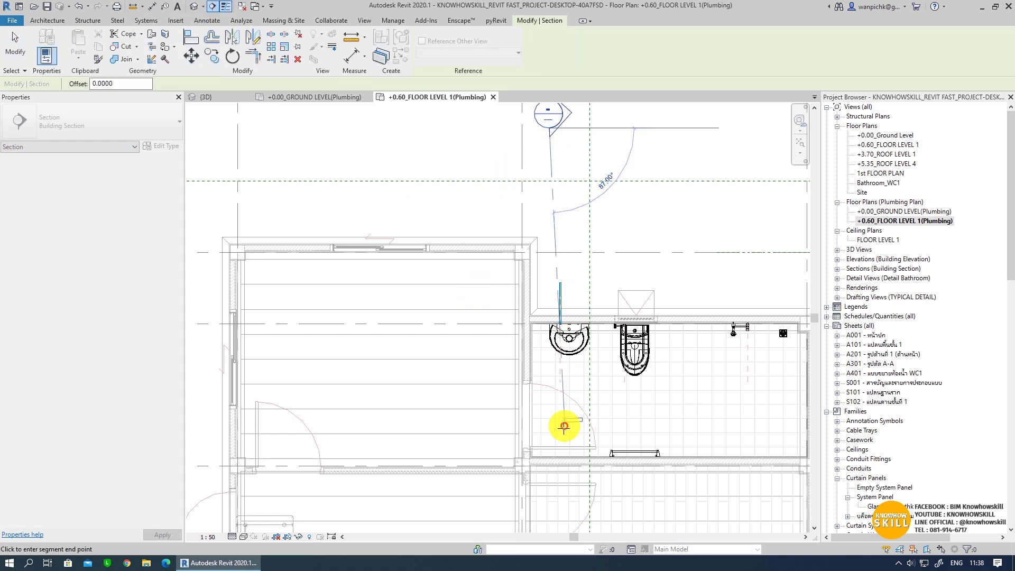
{"action": "left_click", "coordinate": [547, 436]}
{"action": "scroll", "coordinate": [547, 438], "scroll_direction": "down", "scroll_amount": 2}
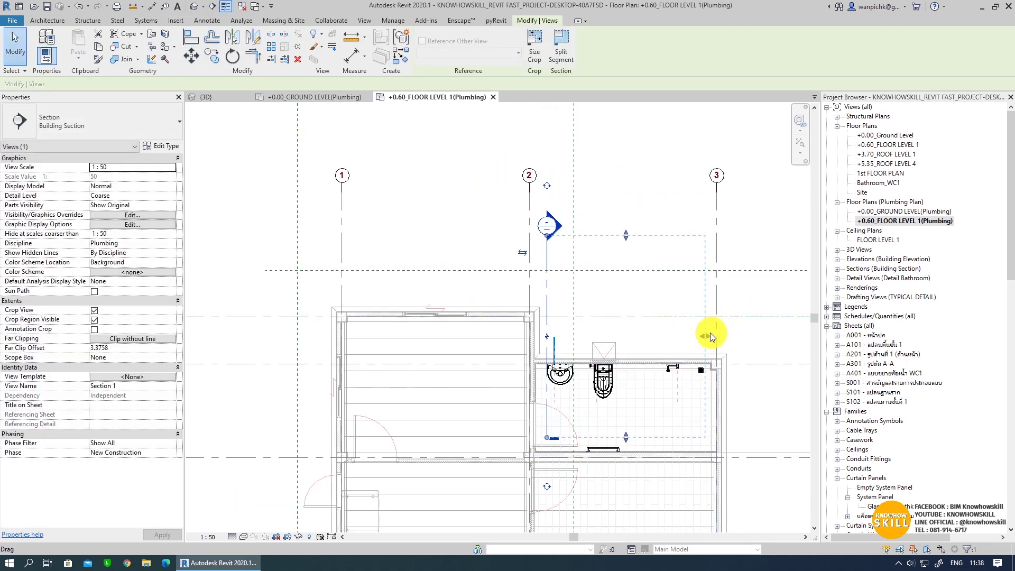
{"action": "left_click_drag", "start_coordinate": [706, 334], "coordinate": [578, 337]}
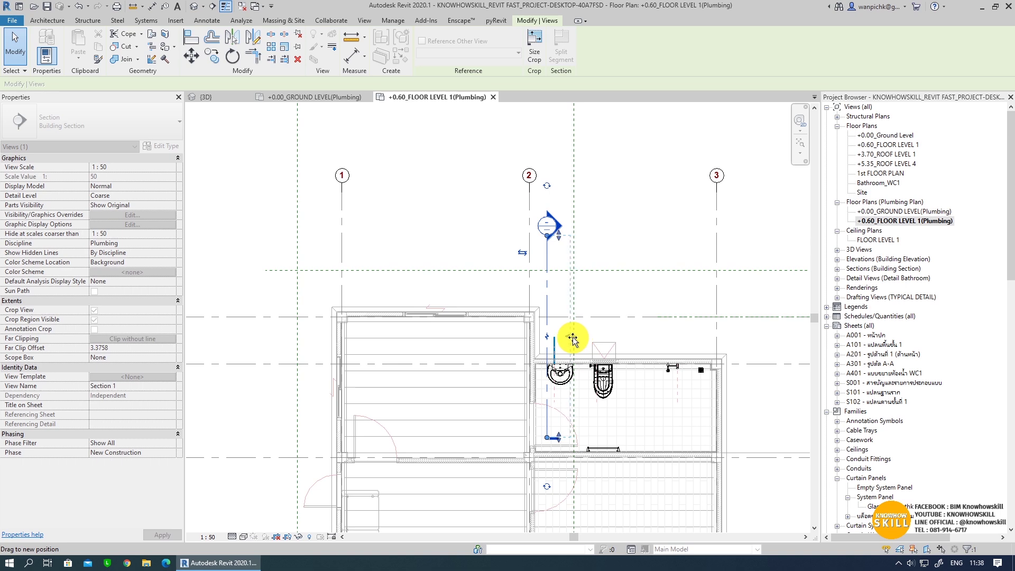
{"action": "key", "text": "Escape"}
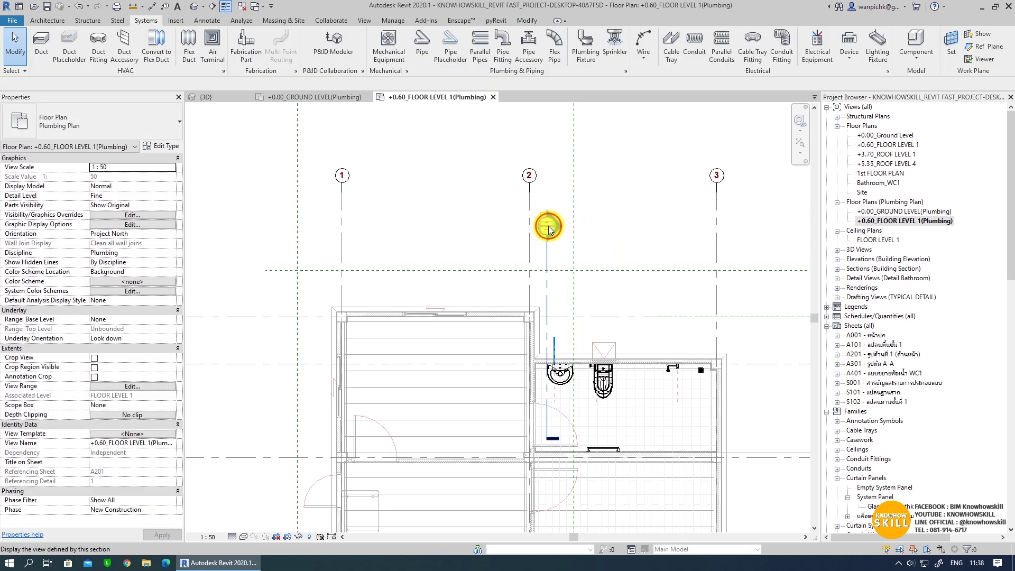
- Open Section 1 and set its detail level to Fine
{"action": "double_click", "coordinate": [549, 229]}
{"action": "scroll", "coordinate": [529, 438], "scroll_direction": "up", "scroll_amount": 2}
{"action": "scroll", "coordinate": [551, 332], "scroll_direction": "up", "scroll_amount": 3}
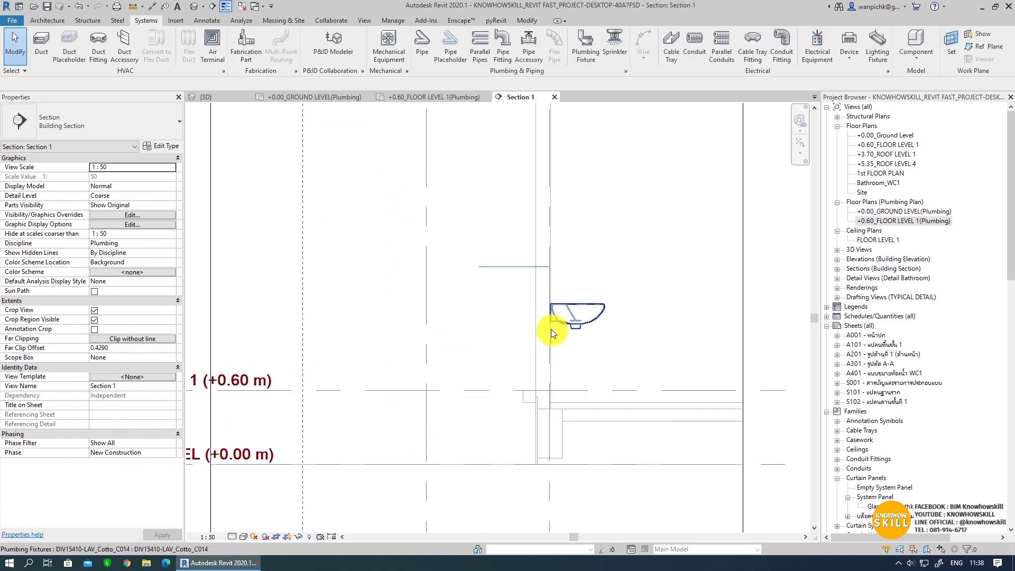
{"action": "scroll", "coordinate": [551, 332], "scroll_direction": "up", "scroll_amount": 1}
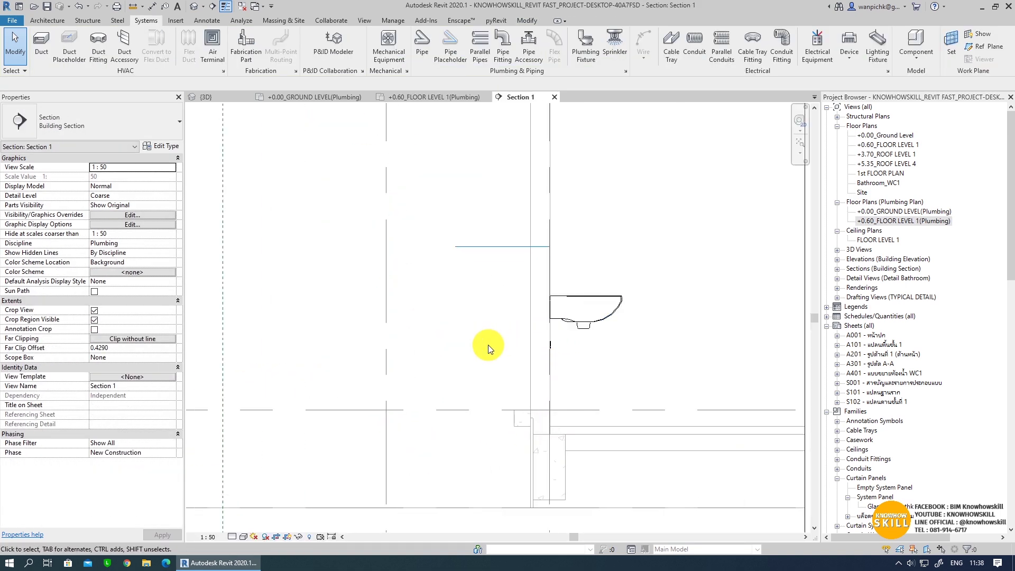
{"action": "left_click", "coordinate": [232, 537]}
{"action": "left_click", "coordinate": [241, 527]}
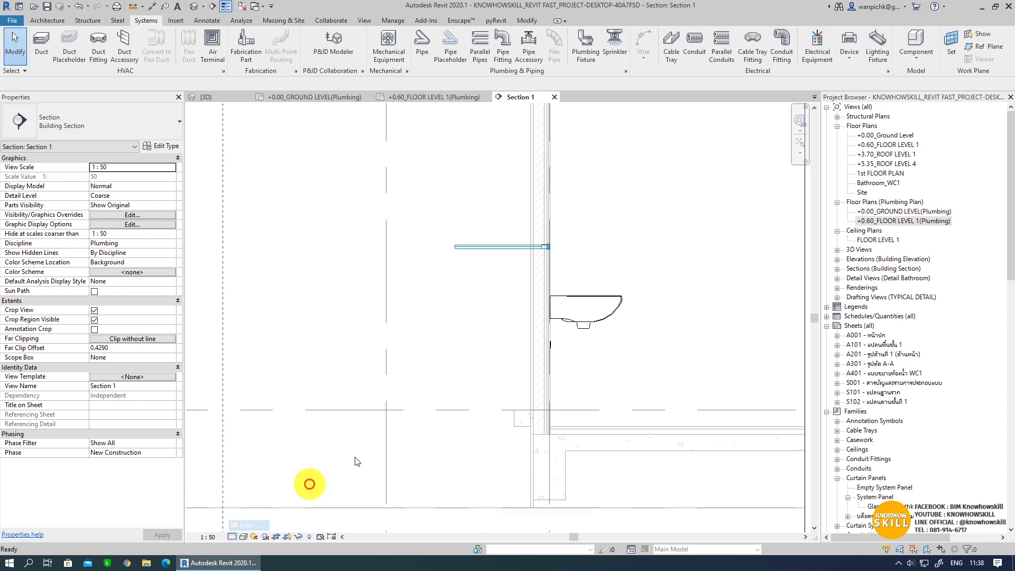
{"action": "scroll", "coordinate": [544, 410], "scroll_direction": "up", "scroll_amount": 1}
{"action": "scroll", "coordinate": [559, 322], "scroll_direction": "up", "scroll_amount": 2}
{"action": "scroll", "coordinate": [560, 322], "scroll_direction": "up", "scroll_amount": 2}
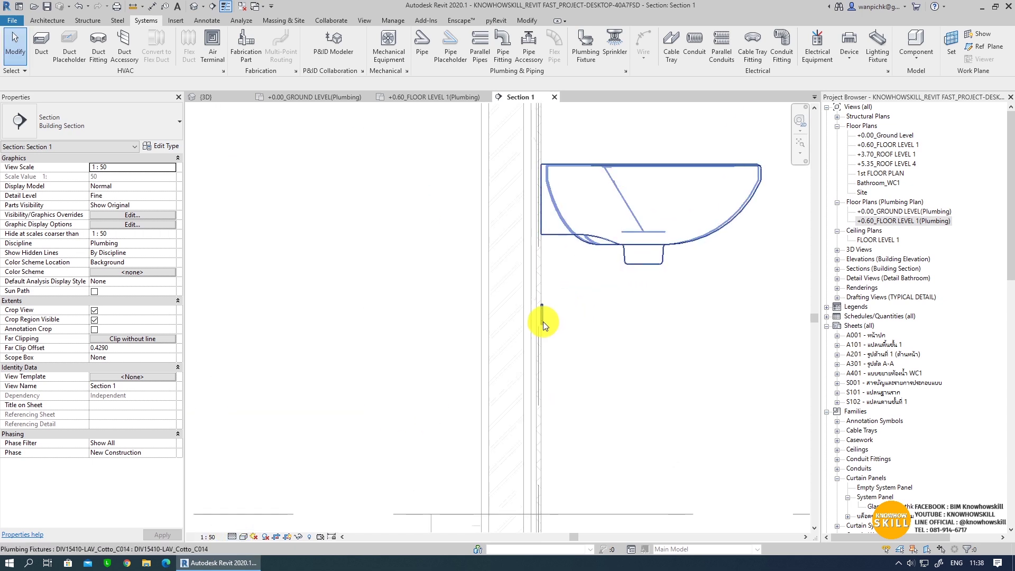
{"action": "scroll", "coordinate": [549, 318], "scroll_direction": "down", "scroll_amount": 2}
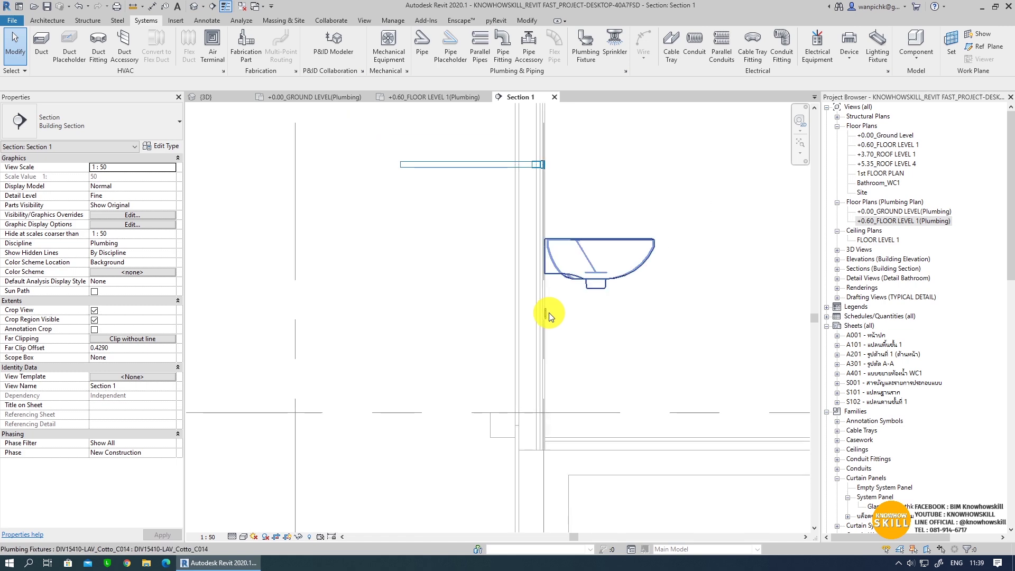
{"action": "left_click", "coordinate": [207, 20]}
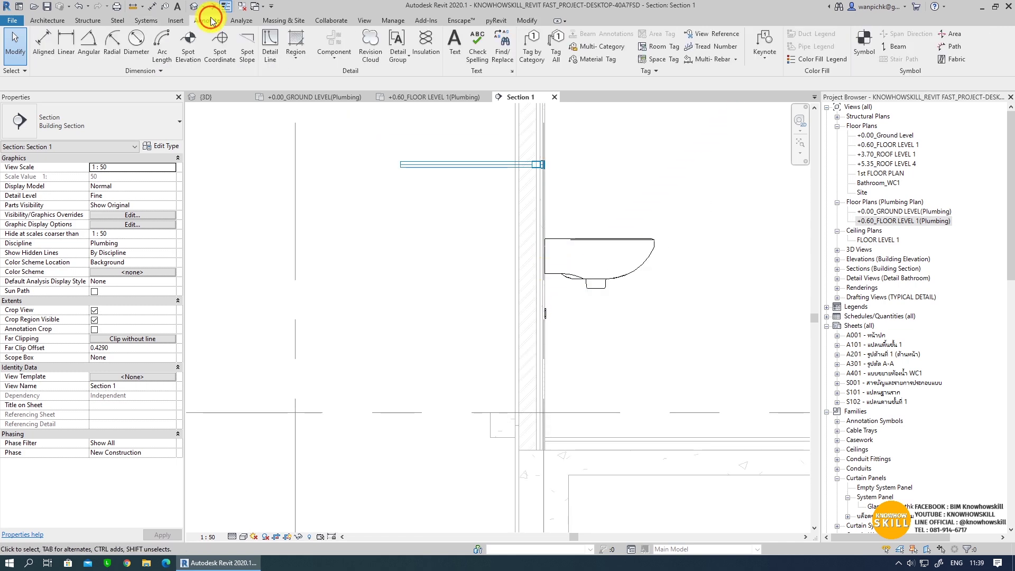
- Draw a dashed hidden-line detail line below the washbasin as a 0.40 m reference
{"action": "left_click", "coordinate": [270, 44]}
{"action": "left_click", "coordinate": [512, 55]}
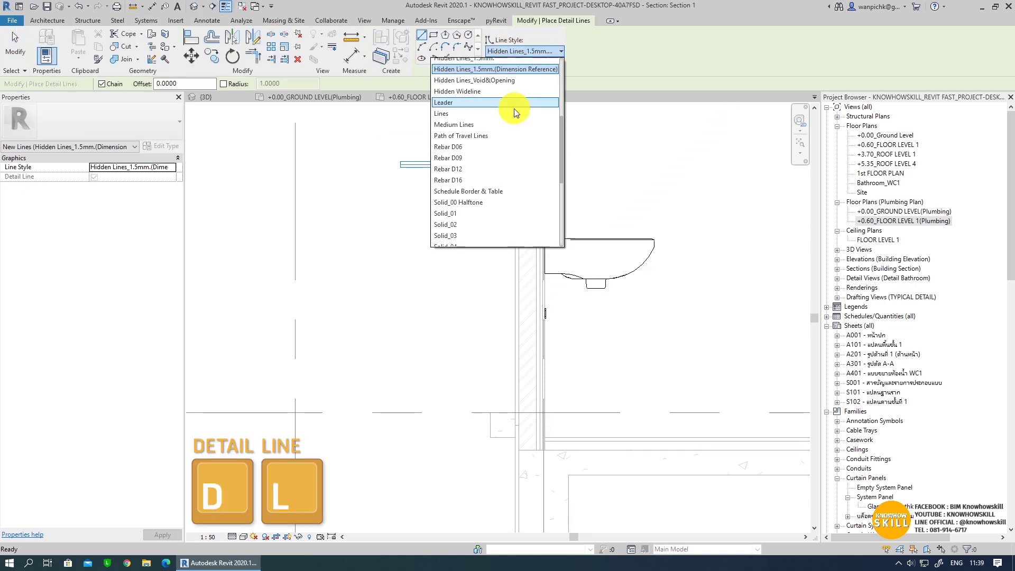
{"action": "left_click", "coordinate": [501, 68]}
{"action": "scroll", "coordinate": [561, 330], "scroll_direction": "up", "scroll_amount": 2}
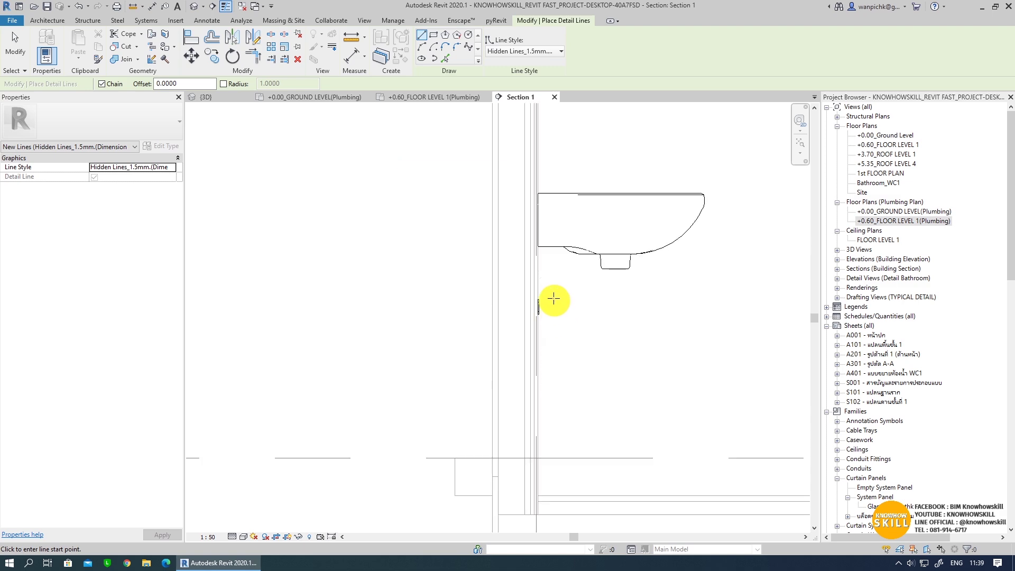
{"action": "scroll", "coordinate": [553, 297], "scroll_direction": "up", "scroll_amount": 1}
{"action": "left_click", "coordinate": [533, 309]}
{"action": "scroll", "coordinate": [406, 323], "scroll_direction": "down", "scroll_amount": 3}
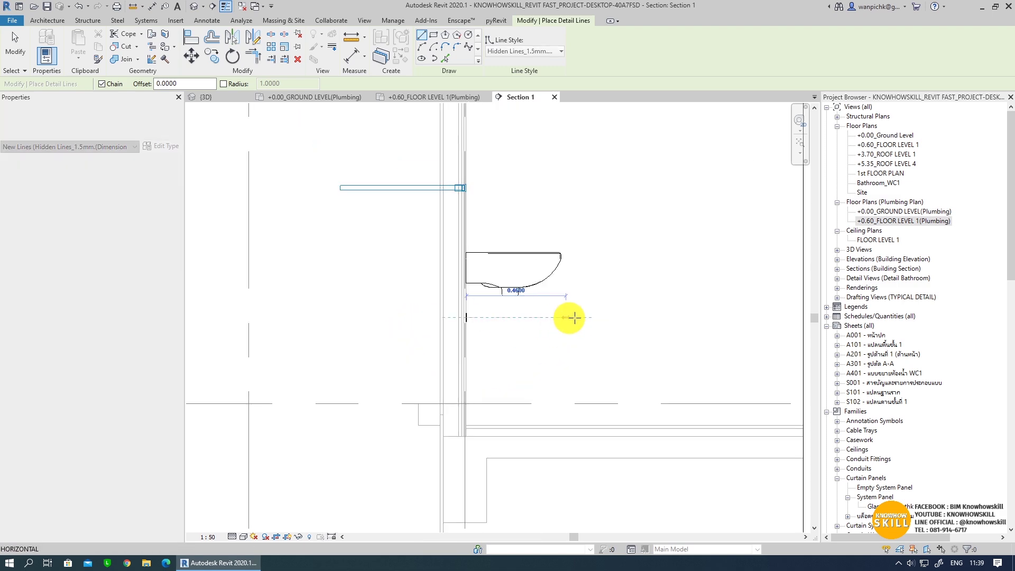
{"action": "left_click", "coordinate": [592, 318]}
{"action": "key", "text": "Escape"}
{"action": "key", "text": "Escape"}
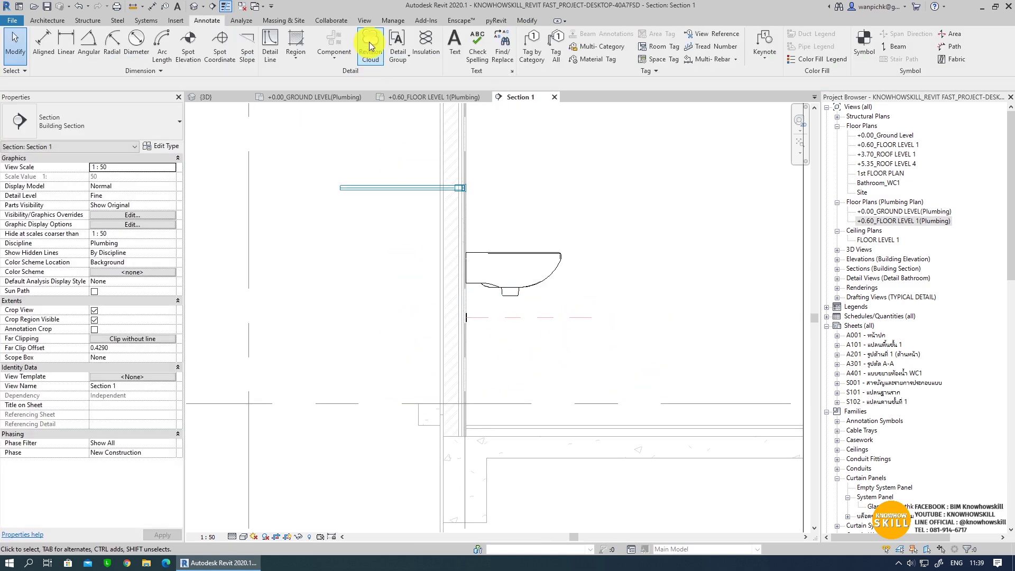
- Align the short horizontal cold-water pipe onto the dashed reference line
{"action": "left_click", "coordinate": [527, 22]}
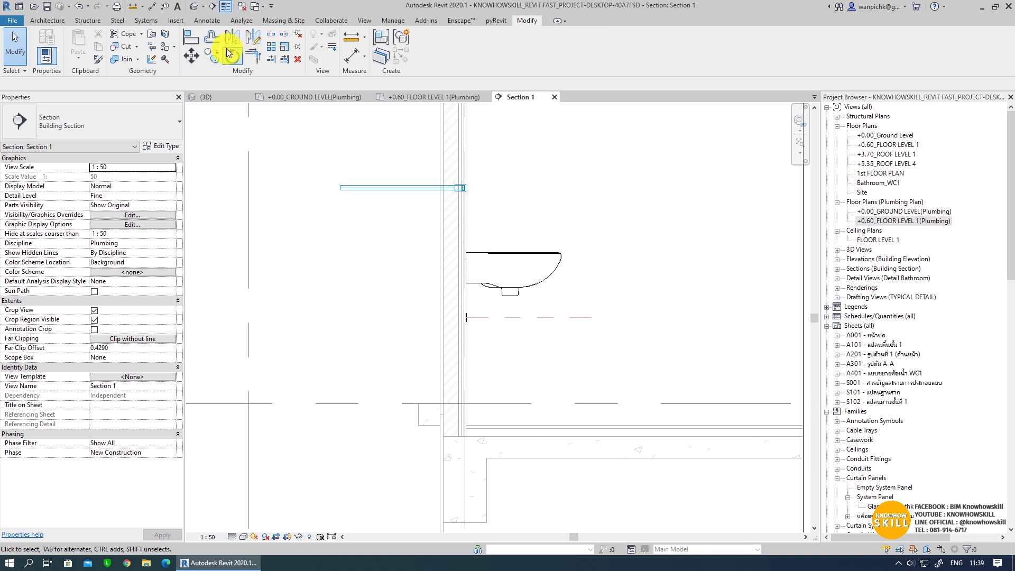
{"action": "left_click", "coordinate": [190, 37]}
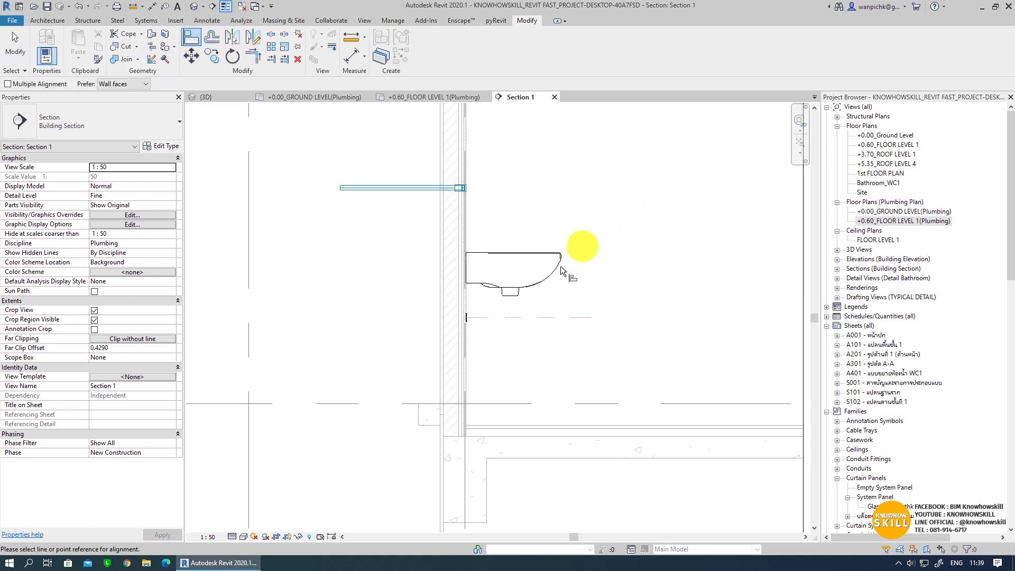
{"action": "left_click", "coordinate": [526, 316]}
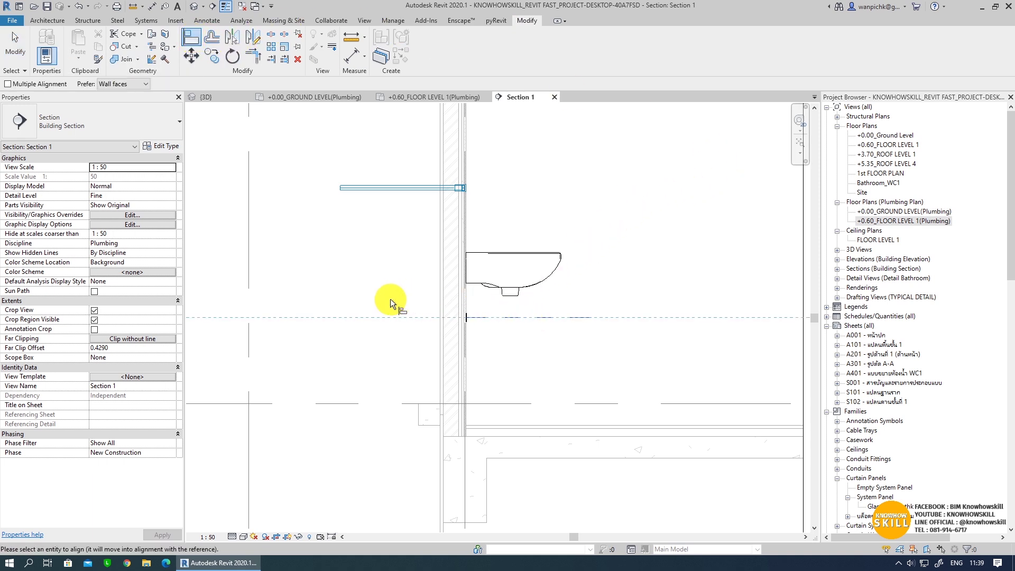
{"action": "left_click", "coordinate": [379, 191]}
{"action": "scroll", "coordinate": [376, 345], "scroll_direction": "up", "scroll_amount": 1}
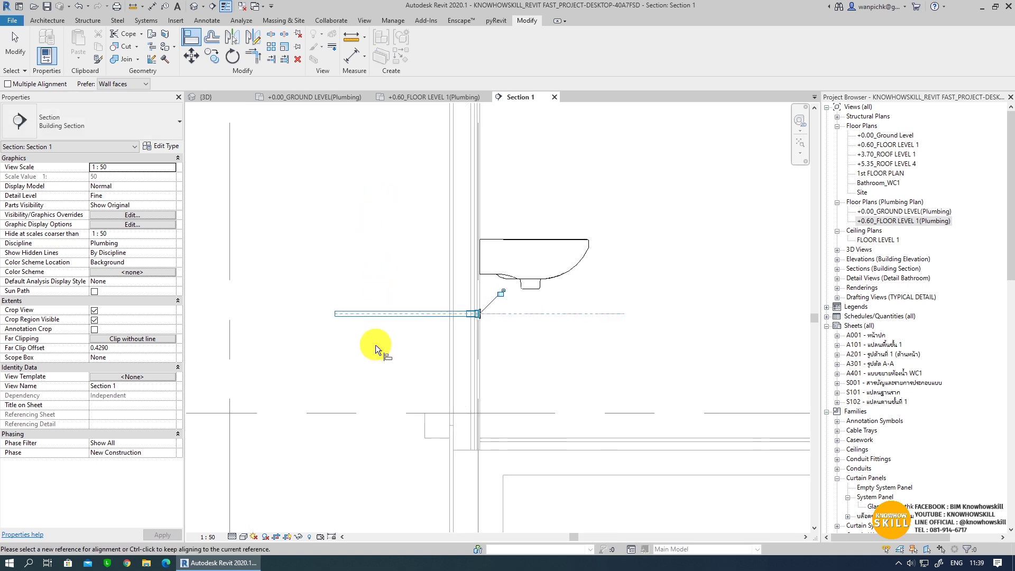
{"action": "middle_click_drag", "start_coordinate": [376, 345], "coordinate": [620, 252]}
{"action": "key", "text": "Escape"}
{"action": "key", "text": "Escape"}
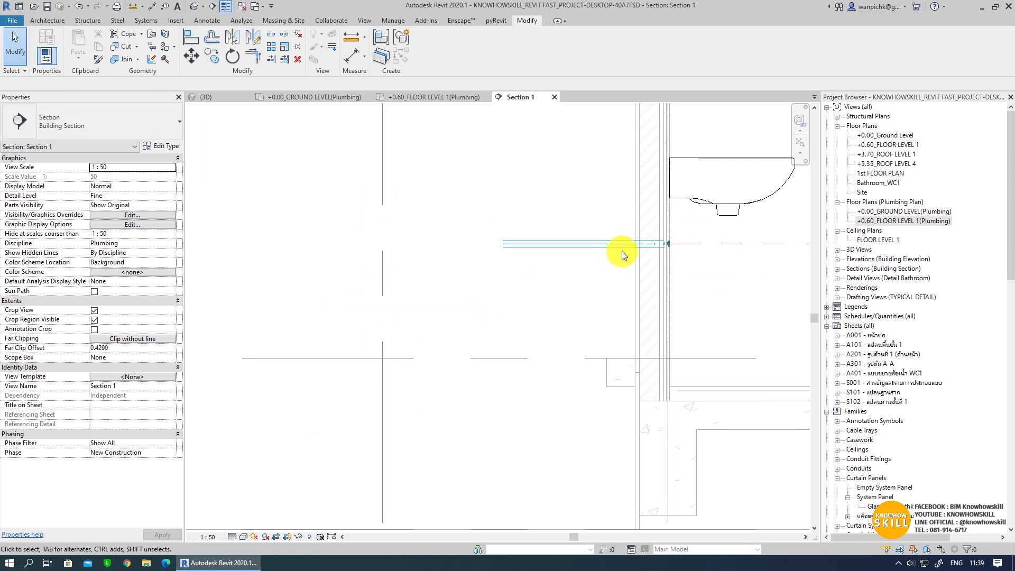
{"action": "middle_click_drag", "start_coordinate": [583, 254], "coordinate": [575, 236]}
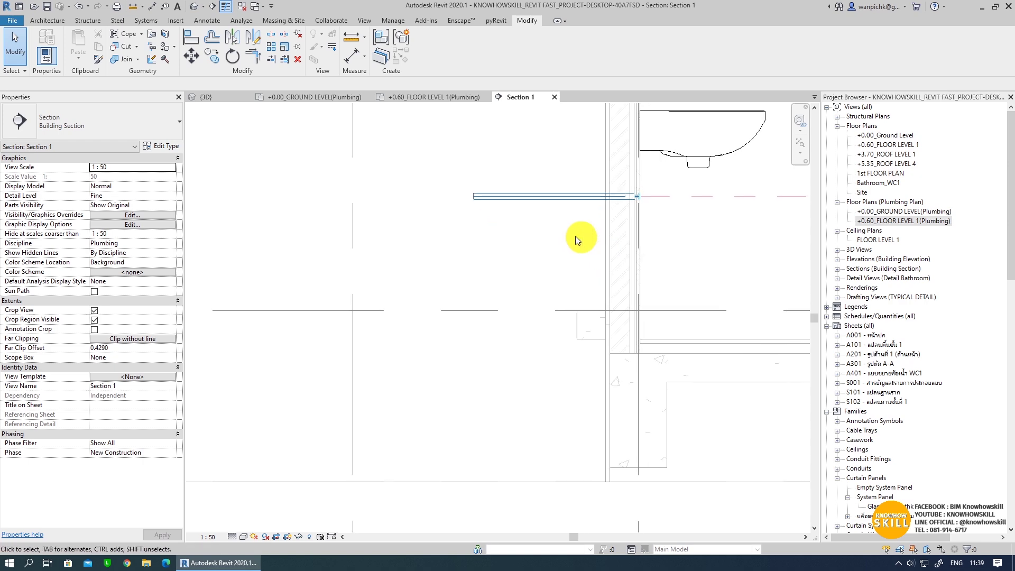
{"action": "left_click", "coordinate": [532, 201]}
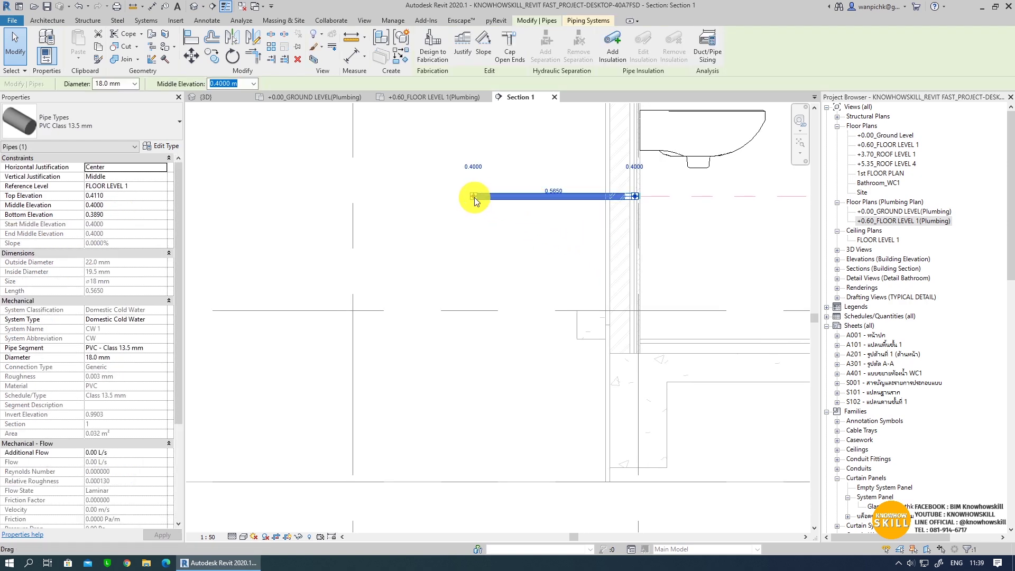
- Extend the pipe down below the floor into a leftward run at -0.82 m, then shift the drop toward the wall
{"action": "right_click", "coordinate": [475, 197]}
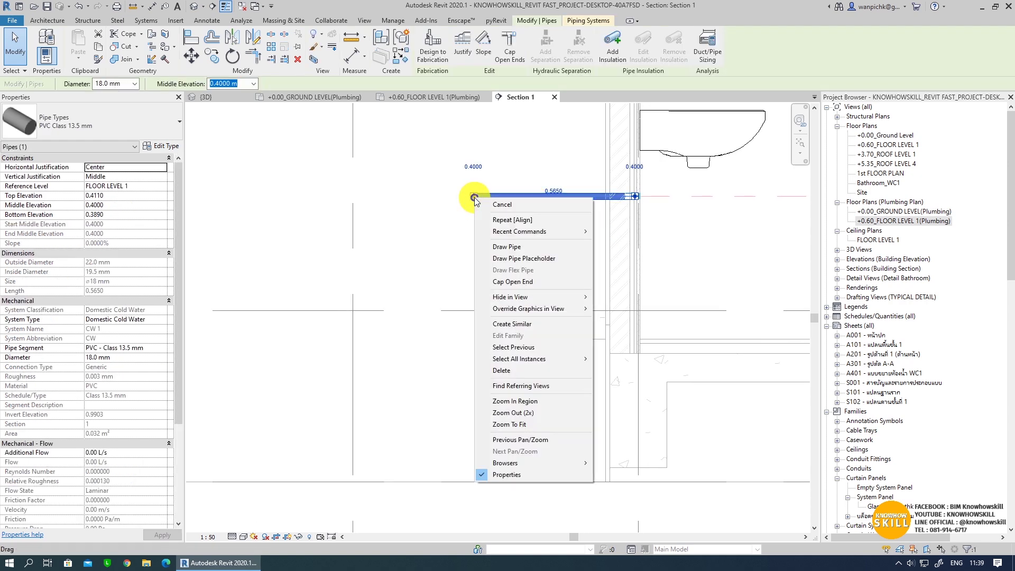
{"action": "left_click", "coordinate": [531, 250]}
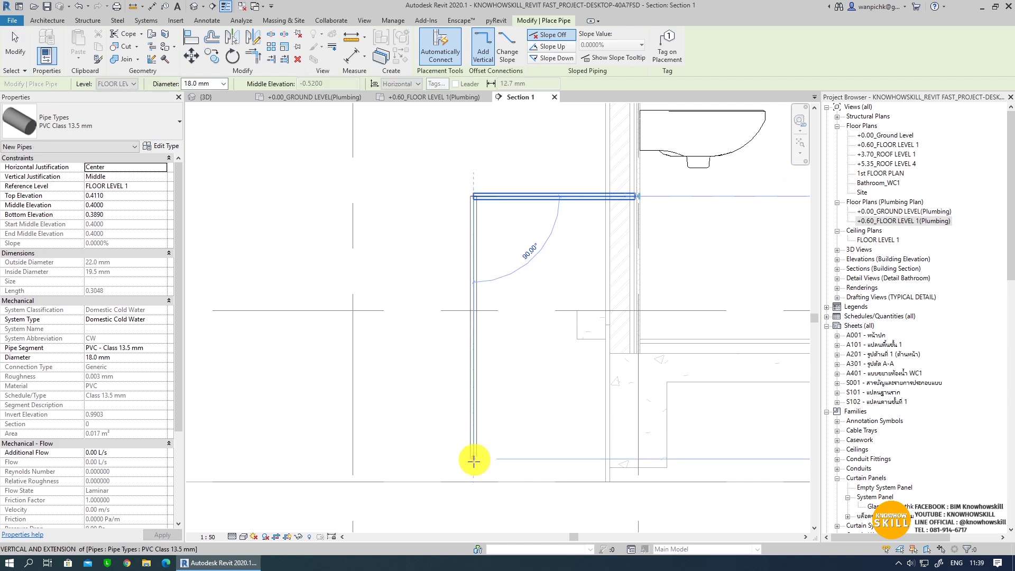
{"action": "middle_click_drag", "start_coordinate": [474, 462], "coordinate": [504, 367]}
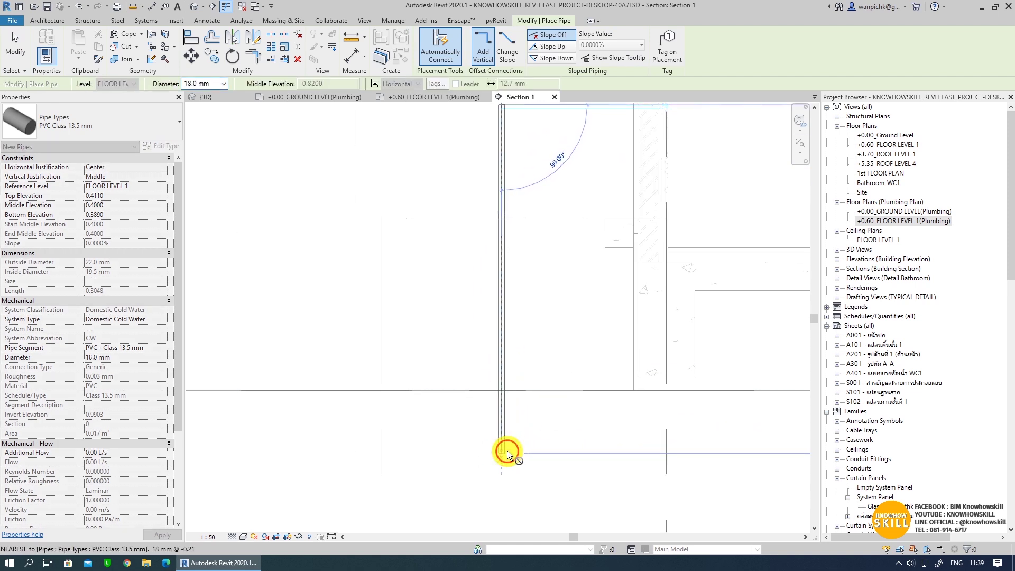
{"action": "left_click", "coordinate": [507, 454]}
{"action": "scroll", "coordinate": [507, 454], "scroll_direction": "down", "scroll_amount": 2}
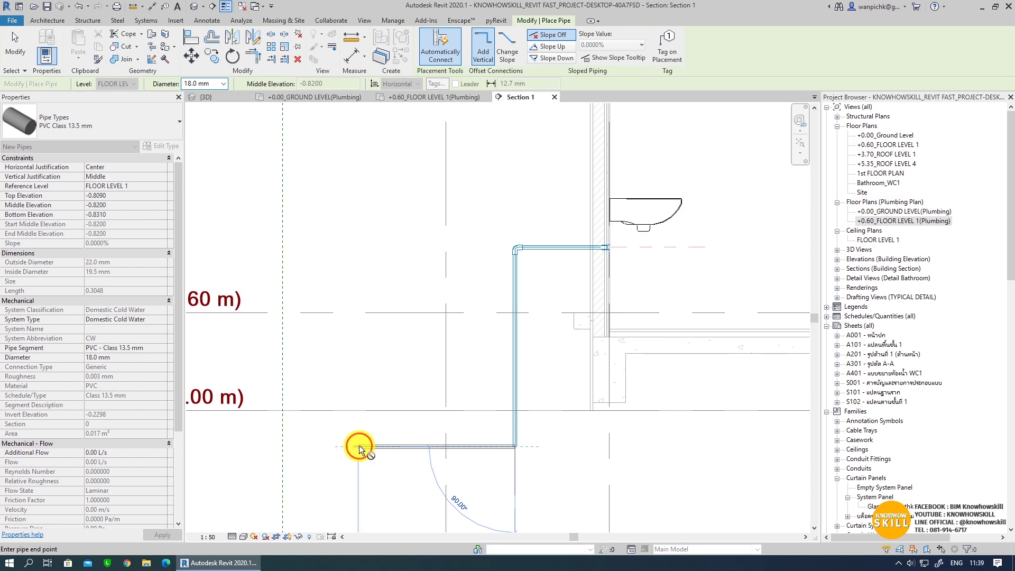
{"action": "left_click", "coordinate": [360, 450]}
{"action": "key", "text": "Escape"}
{"action": "key", "text": "Escape"}
{"action": "scroll", "coordinate": [560, 357], "scroll_direction": "up", "scroll_amount": 2}
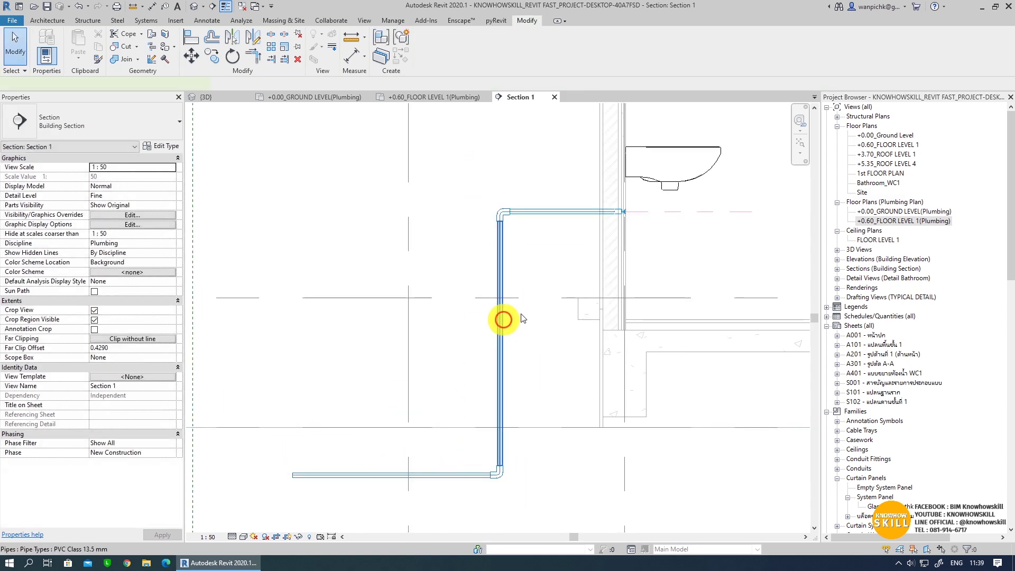
{"action": "left_click", "coordinate": [500, 328]}
{"action": "mouse_move", "coordinate": [504, 341]}
{"action": "left_mouse_down"}
{"action": "mouse_move", "coordinate": [610, 343]}
{"action": "mouse_move", "coordinate": [600, 346]}
{"action": "left_mouse_up"}
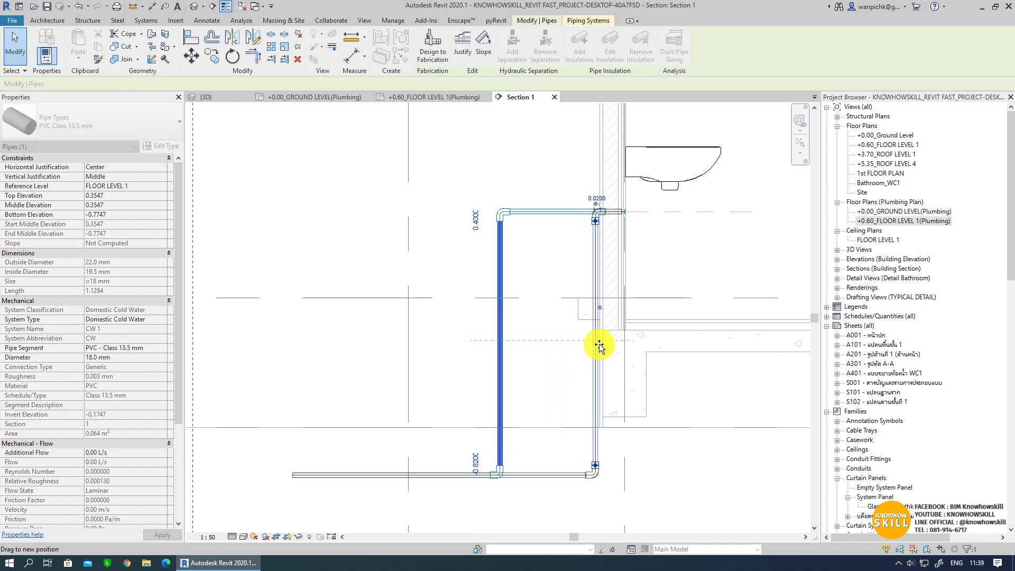
- Drag the vertical riser right so it sits tight against the wall behind the basin
{"action": "key", "text": "Escape"}
{"action": "scroll", "coordinate": [624, 209], "scroll_direction": "up", "scroll_amount": 3}
{"action": "middle_click_drag", "start_coordinate": [606, 217], "coordinate": [506, 303]}
{"action": "scroll", "coordinate": [507, 304], "scroll_direction": "up", "scroll_amount": 2}
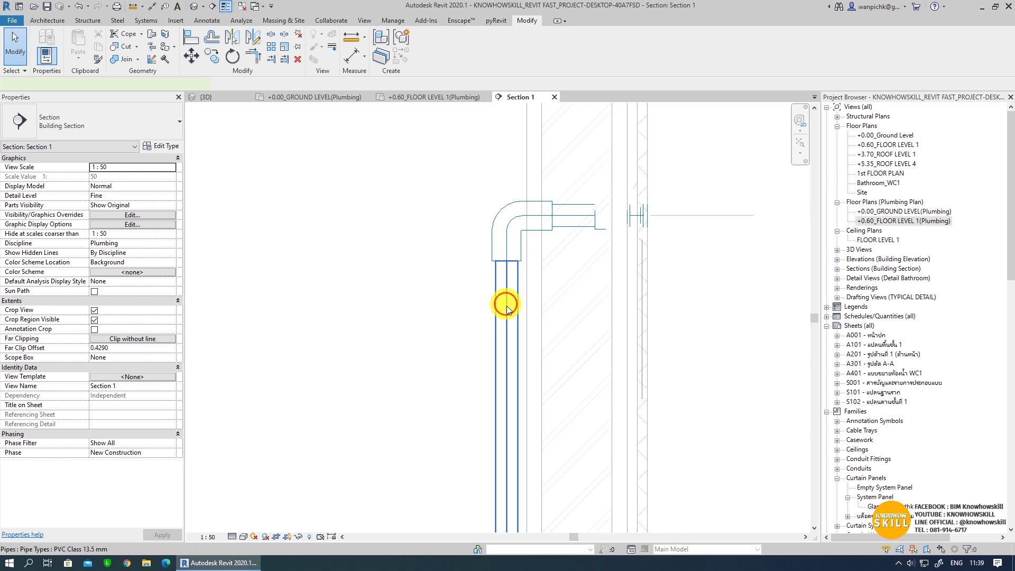
{"action": "left_click_drag", "start_coordinate": [507, 306], "coordinate": [565, 300]}
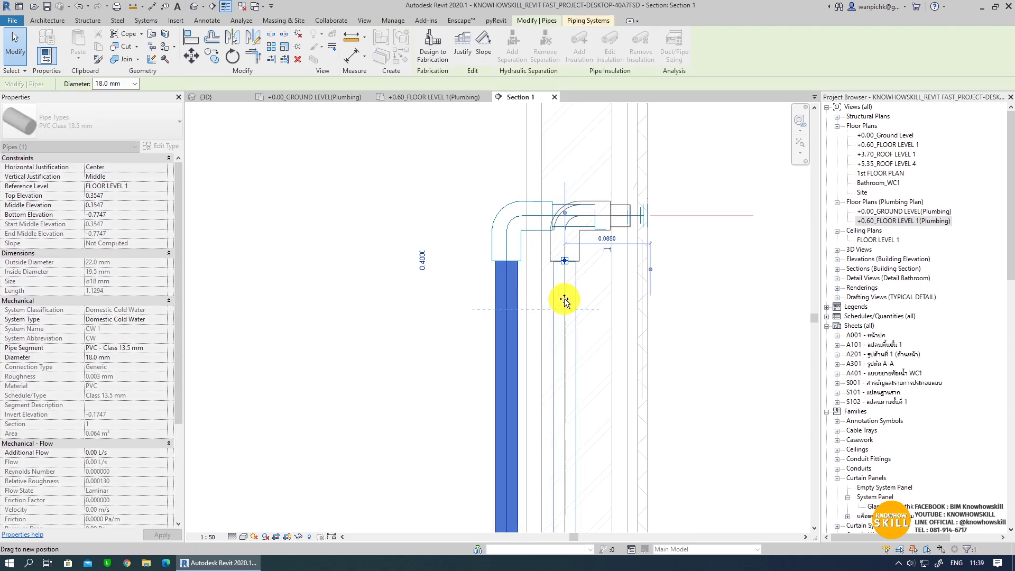
{"action": "left_click_drag", "start_coordinate": [617, 214], "coordinate": [623, 209]}
{"action": "key", "text": "Escape"}
- Check the elbow connection, then zoom out to bring the lower horizontal pipe into view
{"action": "scroll", "coordinate": [582, 220], "scroll_direction": "up", "scroll_amount": 2}
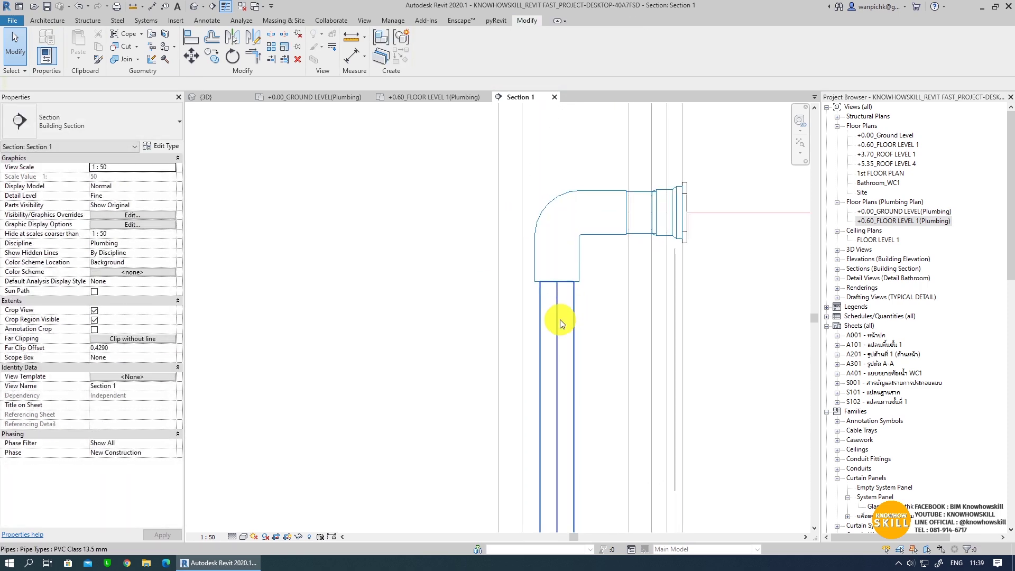
{"action": "left_click", "coordinate": [560, 320]}
{"action": "scroll", "coordinate": [610, 223], "scroll_direction": "down", "scroll_amount": 1}
{"action": "key", "text": "Escape"}
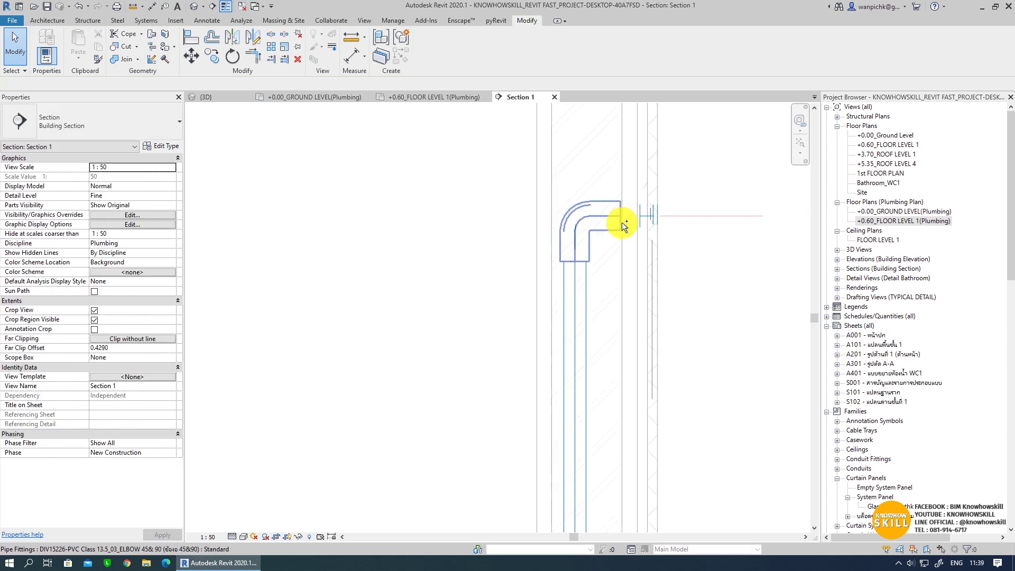
{"action": "scroll", "coordinate": [607, 241], "scroll_direction": "down", "scroll_amount": 2}
{"action": "scroll", "coordinate": [635, 185], "scroll_direction": "down", "scroll_amount": 2}
{"action": "scroll", "coordinate": [642, 188], "scroll_direction": "down", "scroll_amount": 1}
{"action": "scroll", "coordinate": [653, 204], "scroll_direction": "down", "scroll_amount": 1}
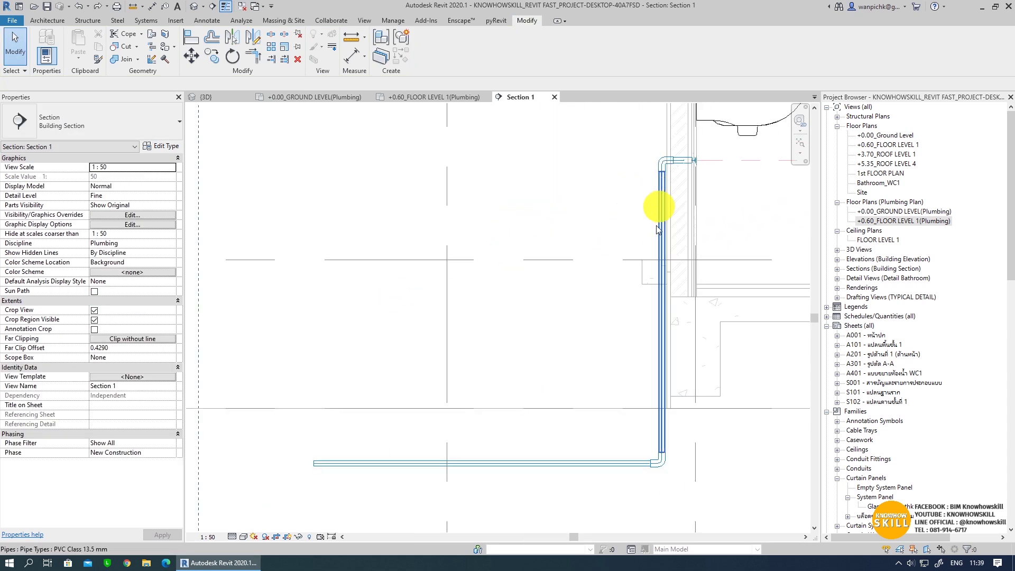
{"action": "scroll", "coordinate": [661, 161], "scroll_direction": "up", "scroll_amount": 1}
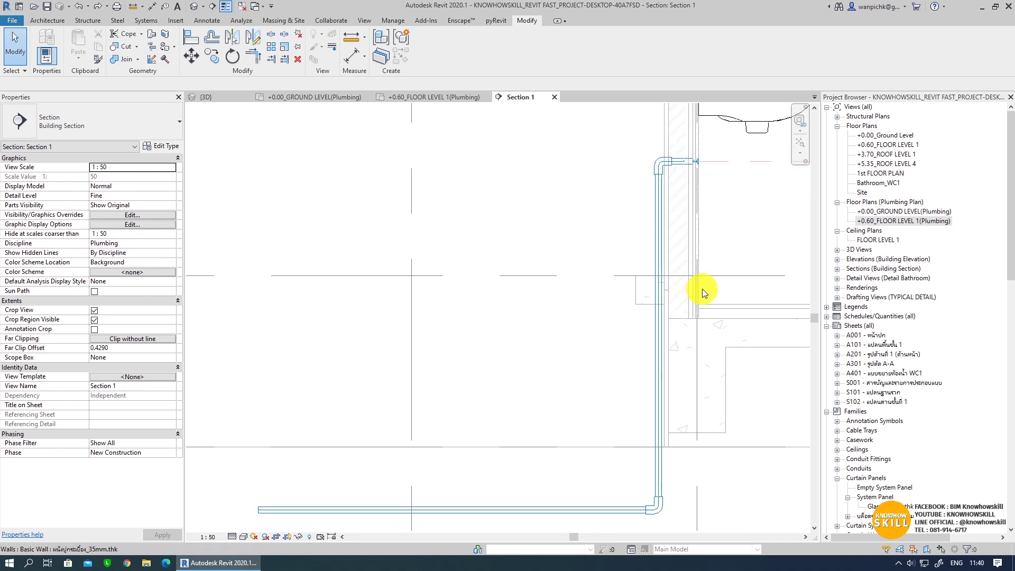
{"action": "scroll", "coordinate": [667, 245], "scroll_direction": "down", "scroll_amount": 1}
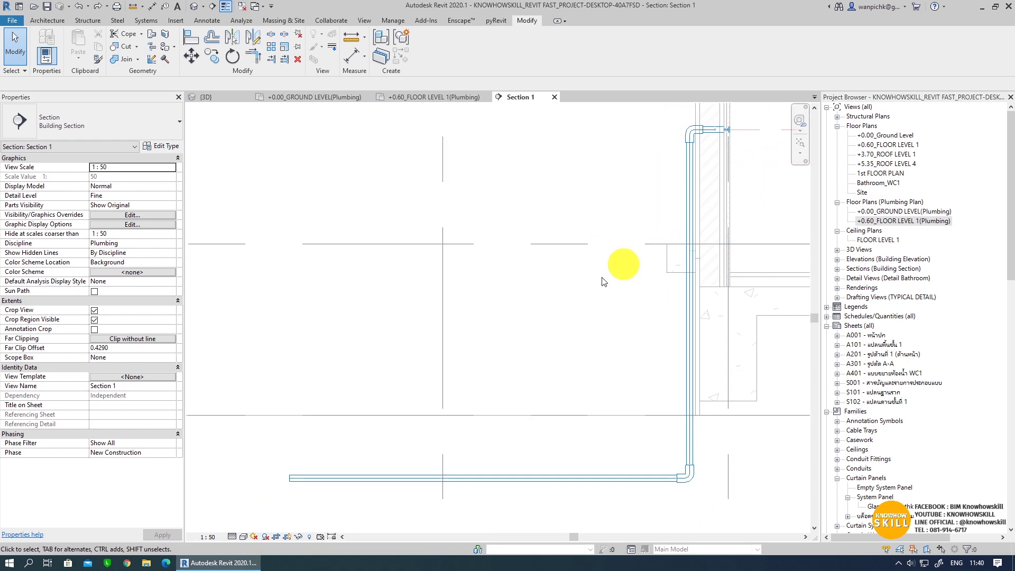
{"action": "scroll", "coordinate": [521, 326], "scroll_direction": "down", "scroll_amount": 2}
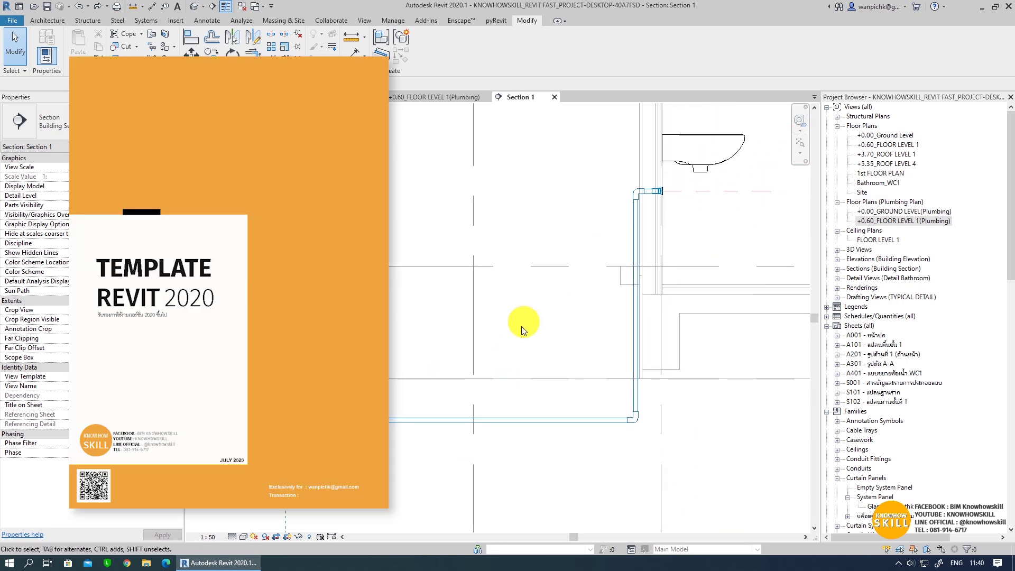
{"action": "middle_click_drag", "start_coordinate": [471, 418], "coordinate": [526, 363]}
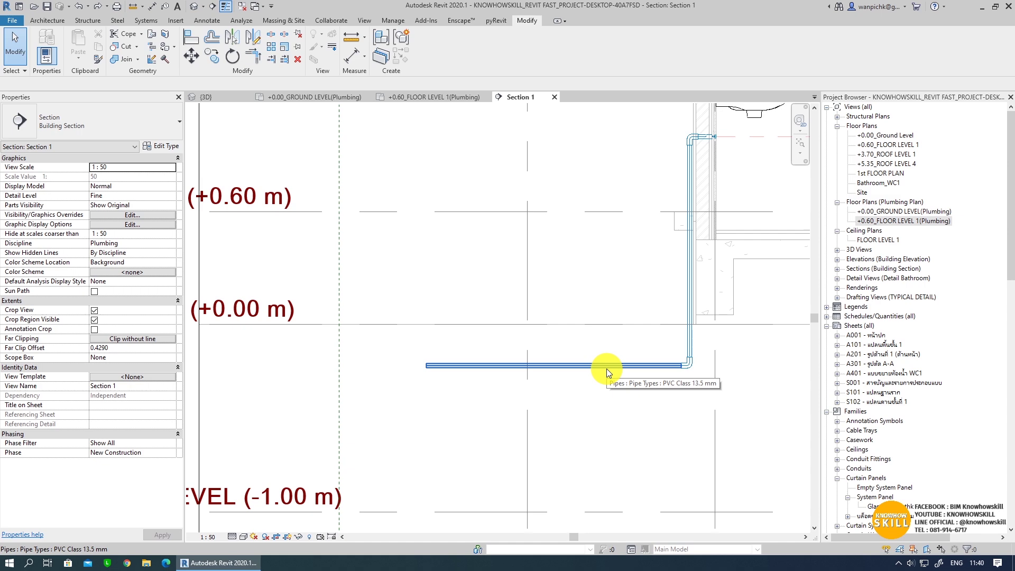
- Reference the lower horizontal pipe to GROUND LEVEL and raise it to about -0.10 m
{"action": "left_click", "coordinate": [607, 369]}
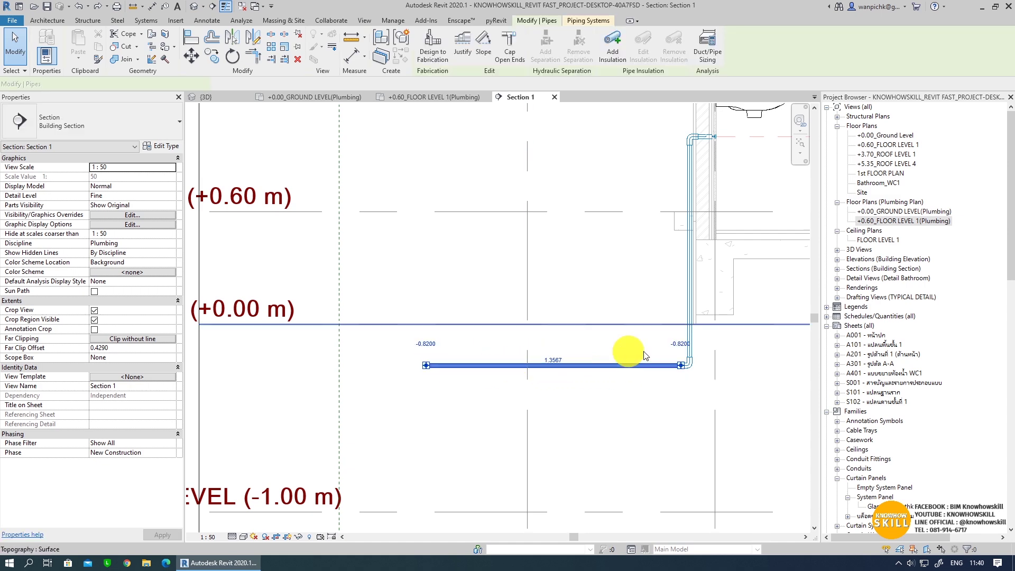
{"action": "left_click", "coordinate": [542, 365]}
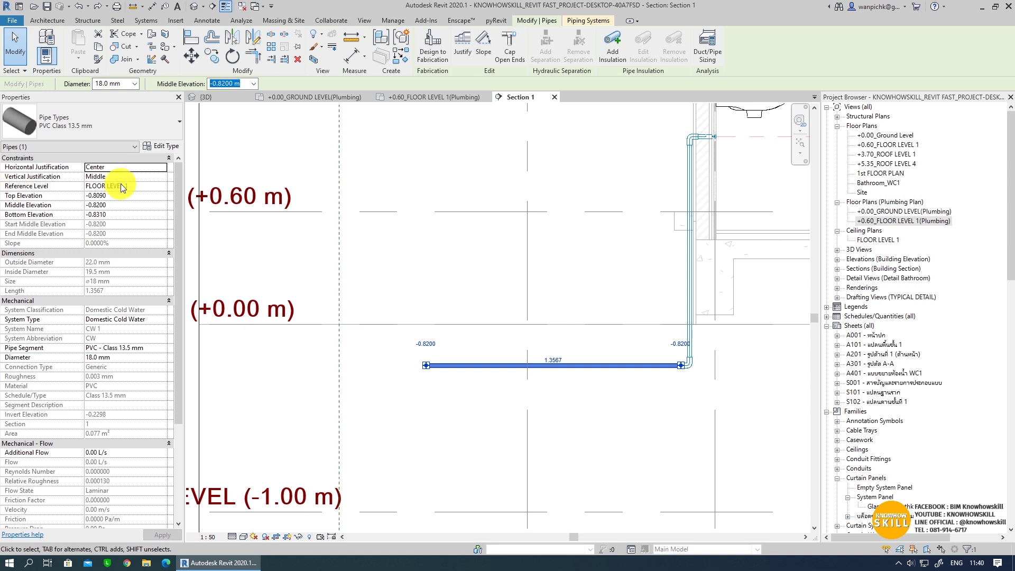
{"action": "left_click", "coordinate": [162, 187]}
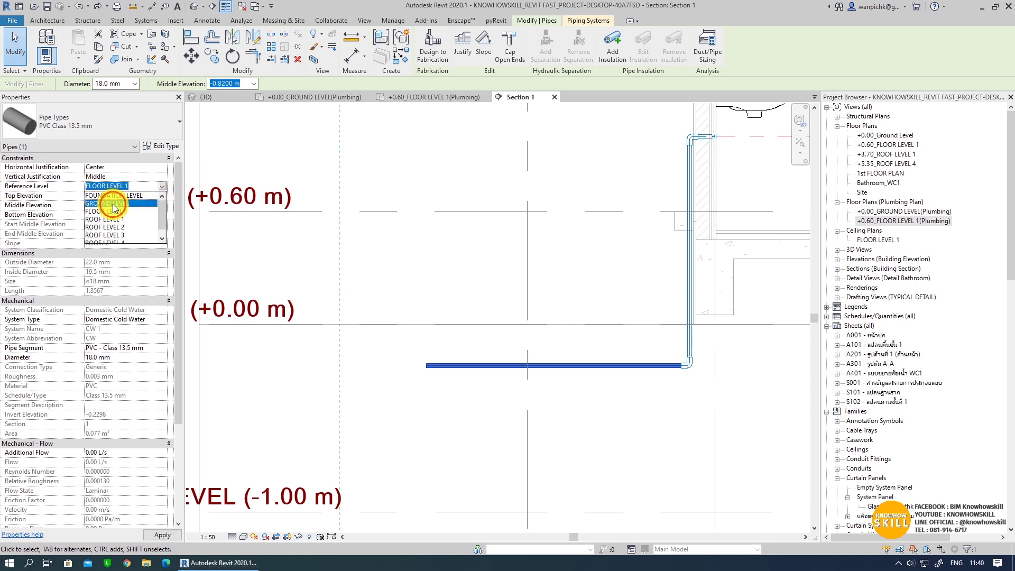
{"action": "left_click", "coordinate": [113, 205]}
{"action": "type", "text": "-.1"}
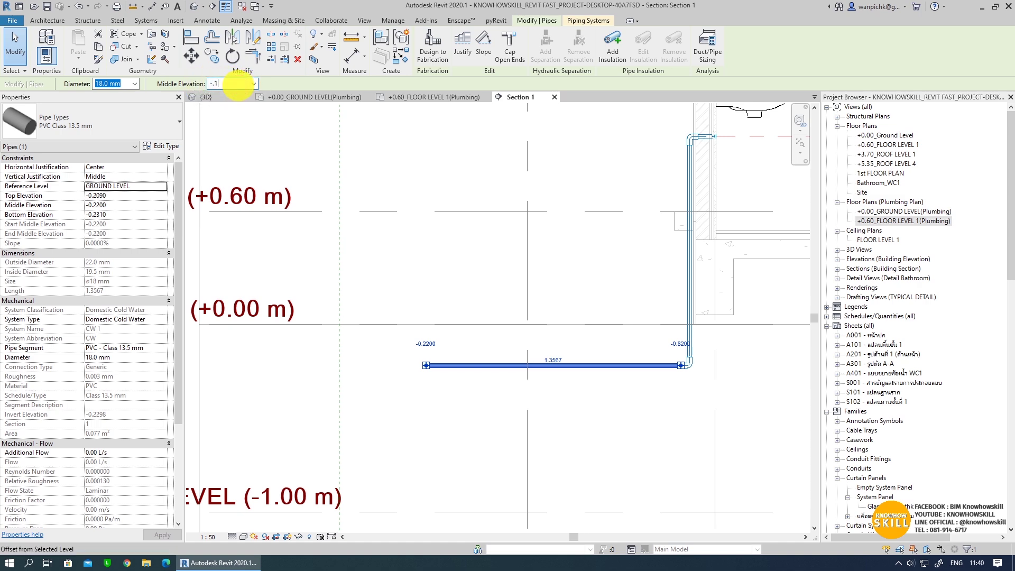
{"action": "key", "text": "Return"}
{"action": "left_click", "coordinate": [519, 360]}
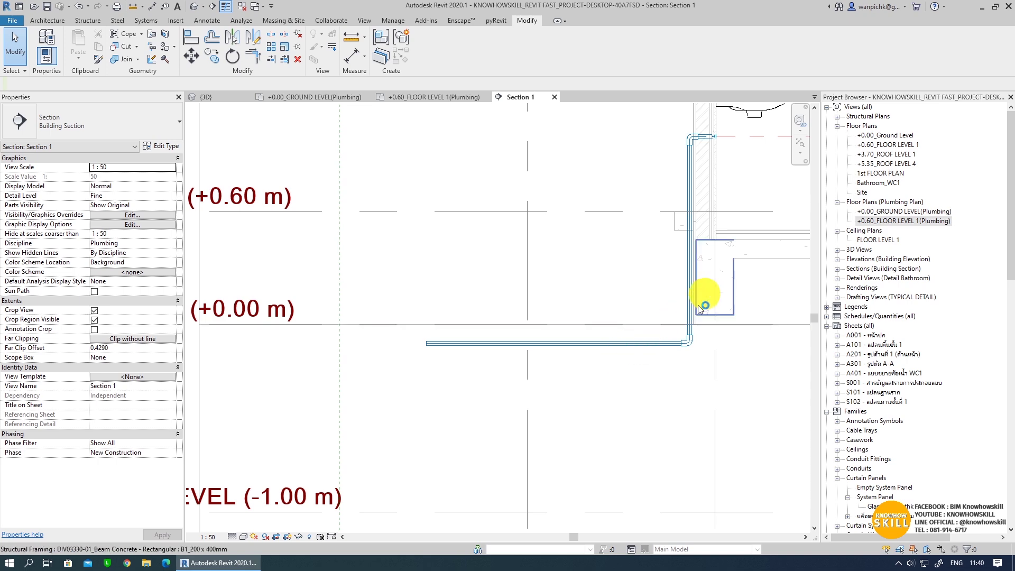
- In the +0.60_FLOOR LEVEL 1(Plumbing) plan, select the basin's supply pipe chain
{"action": "double_click", "coordinate": [901, 221]}
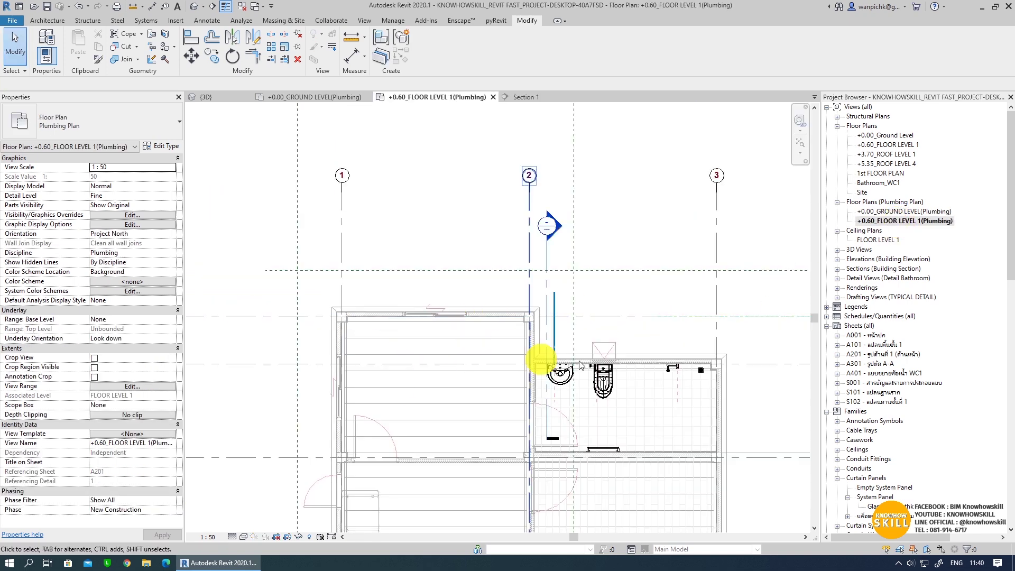
{"action": "scroll", "coordinate": [656, 339], "scroll_direction": "up", "scroll_amount": 3}
{"action": "scroll", "coordinate": [510, 340], "scroll_direction": "up", "scroll_amount": 1}
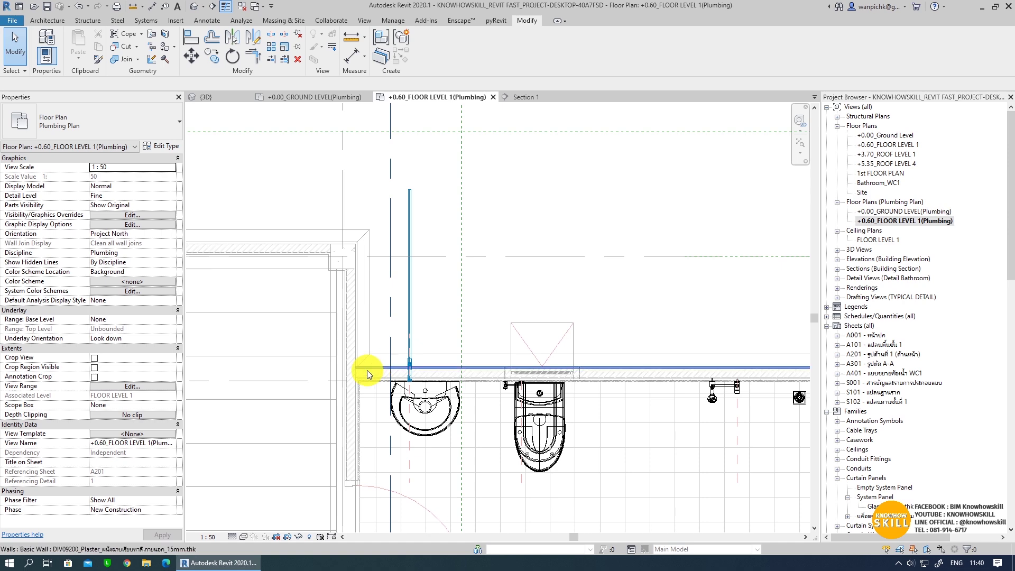
{"action": "scroll", "coordinate": [431, 444], "scroll_direction": "up", "scroll_amount": 1}
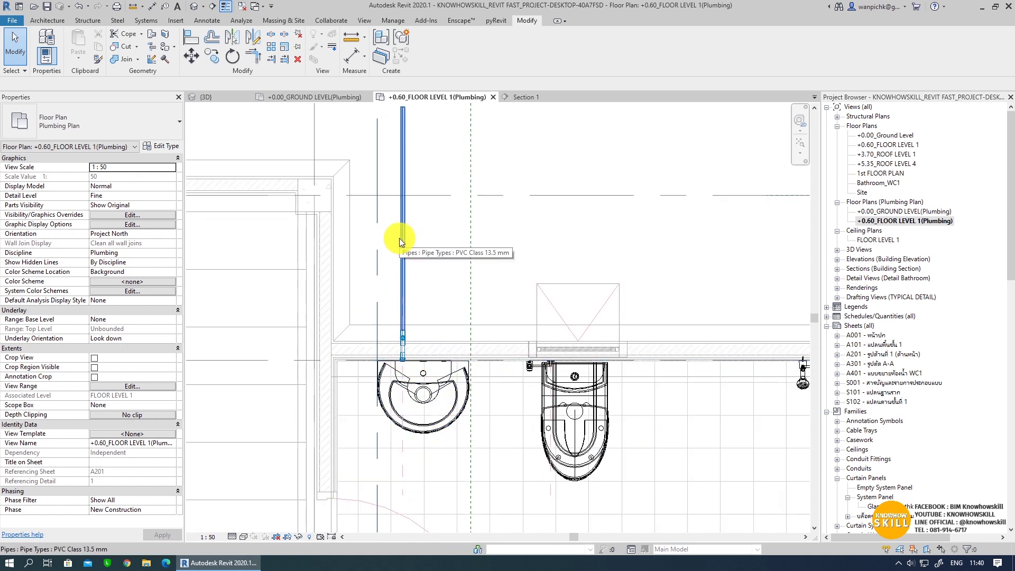
{"action": "key", "text": "Tab"}
{"action": "left_click", "coordinate": [391, 330]}
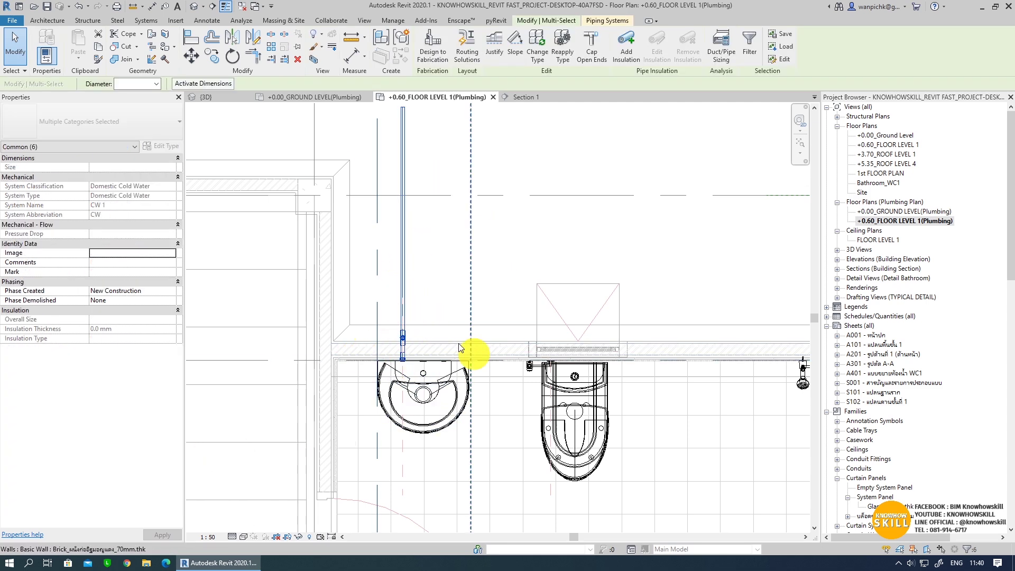
{"action": "scroll", "coordinate": [455, 345], "scroll_direction": "down", "scroll_amount": 2}
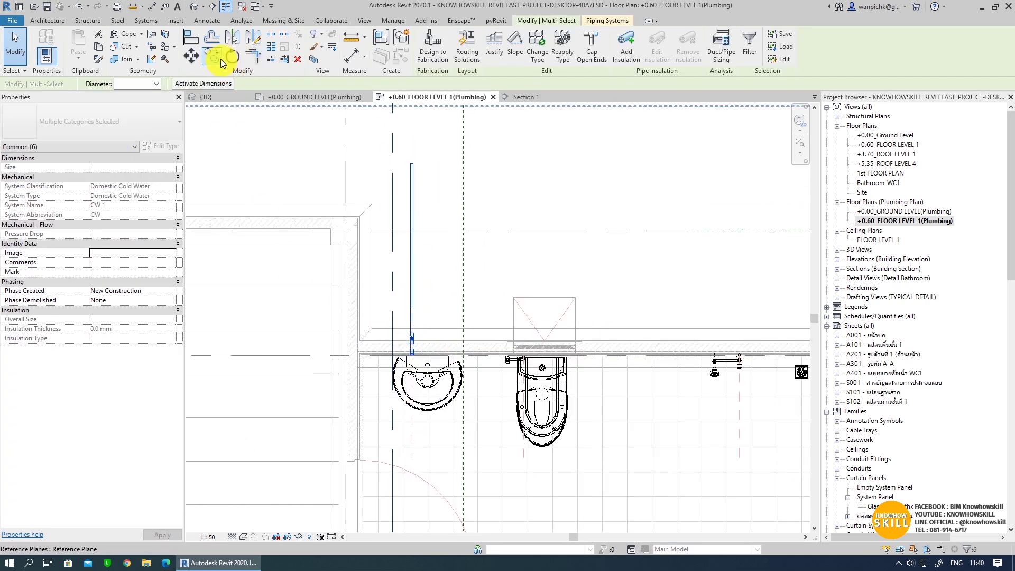
- Copy the riser pipes with Multiple checked, then undo the misplaced copy
{"action": "key", "text": "c"}
{"action": "key", "text": "o"}
{"action": "left_click", "coordinate": [413, 453]}
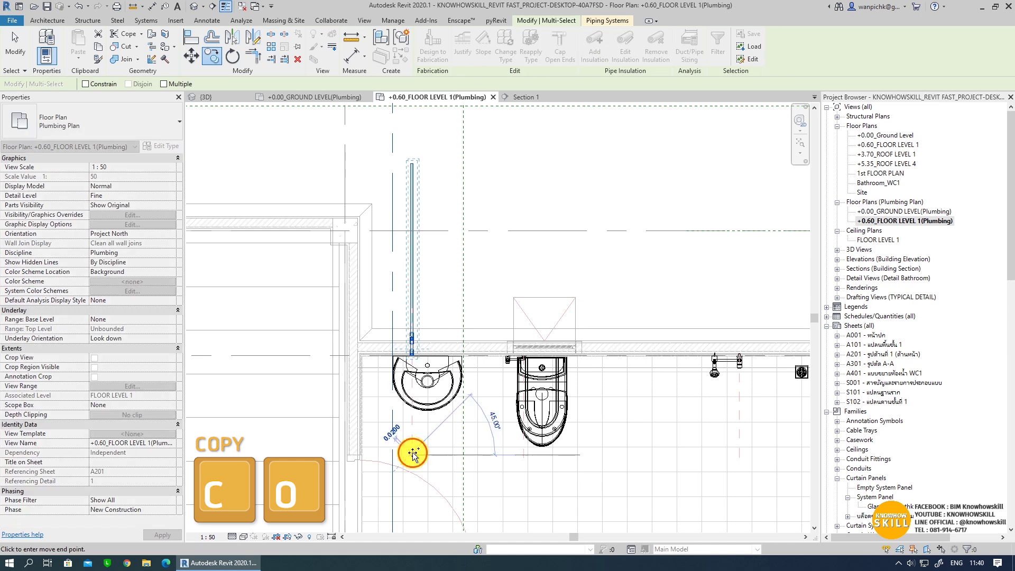
{"action": "left_click", "coordinate": [525, 456]}
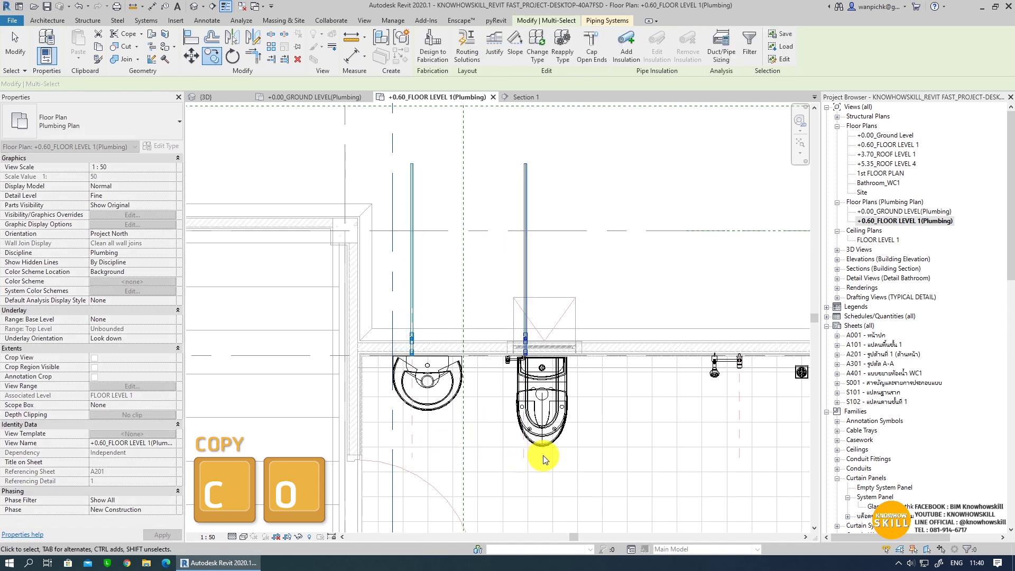
{"action": "left_click", "coordinate": [213, 56]}
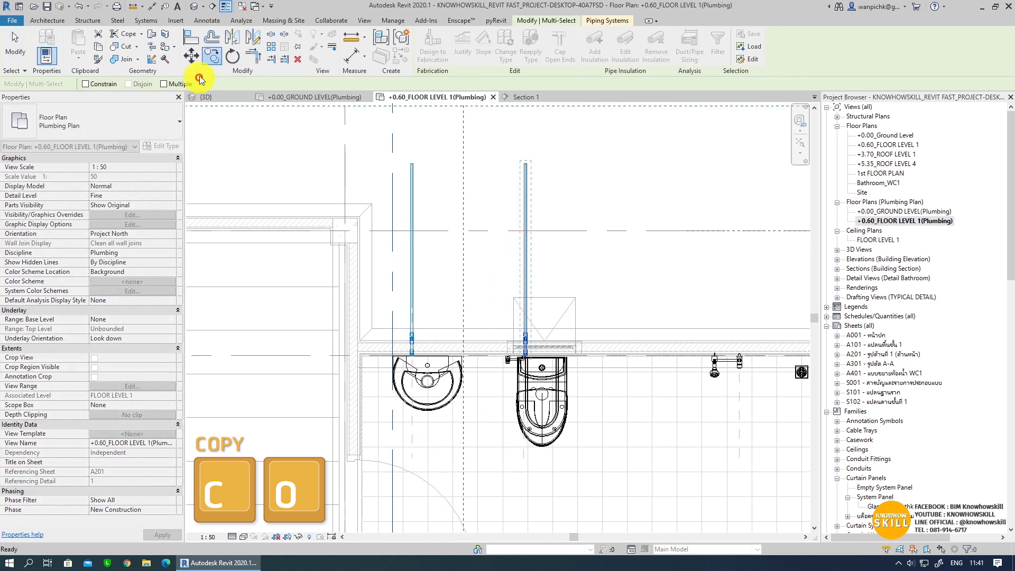
{"action": "left_click", "coordinate": [163, 84]}
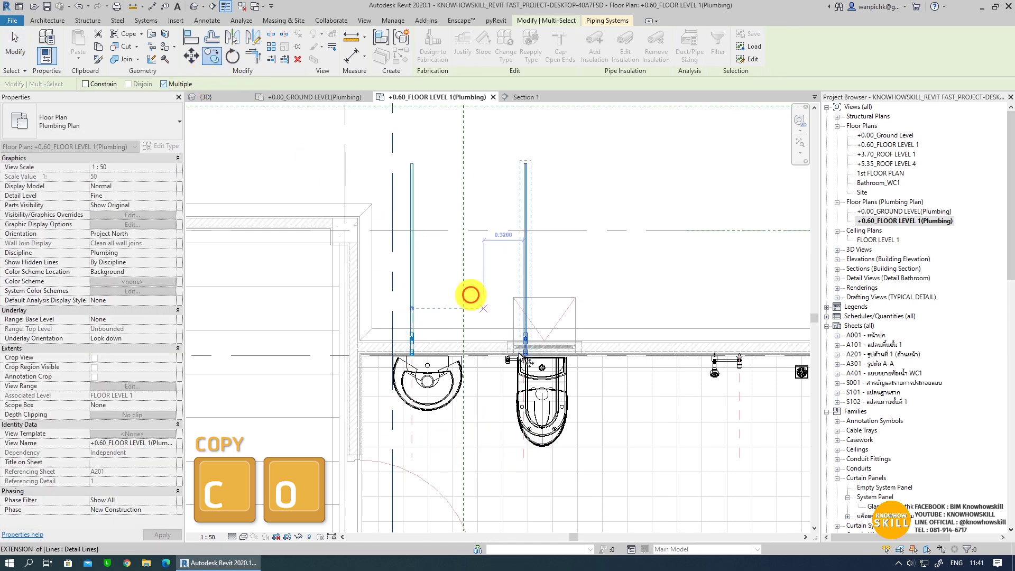
{"action": "left_click", "coordinate": [524, 453]}
{"action": "left_click", "coordinate": [742, 453]}
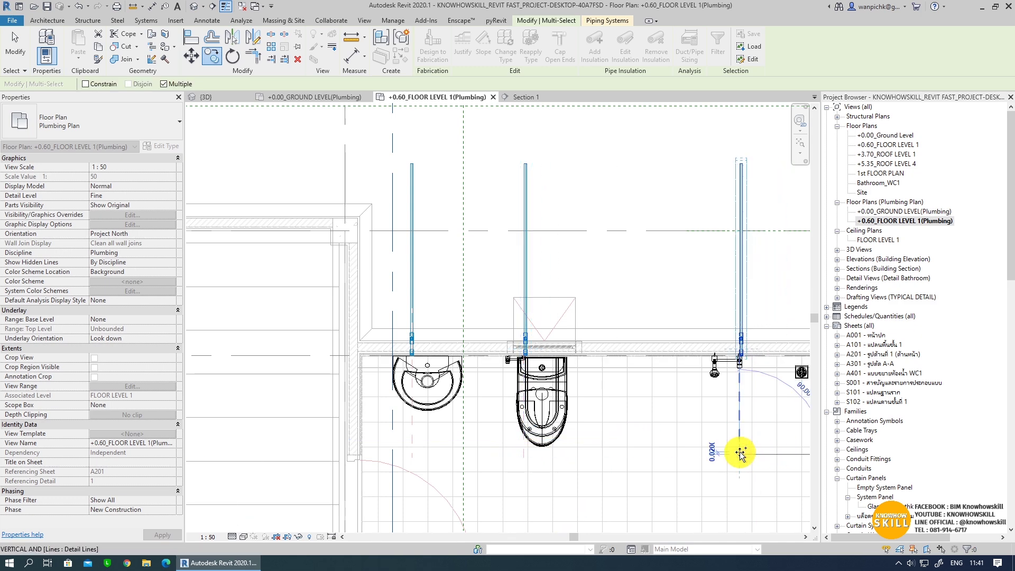
{"action": "key", "text": "Escape"}
{"action": "key", "text": "Escape"}
{"action": "key", "text": "ctrl+z"}
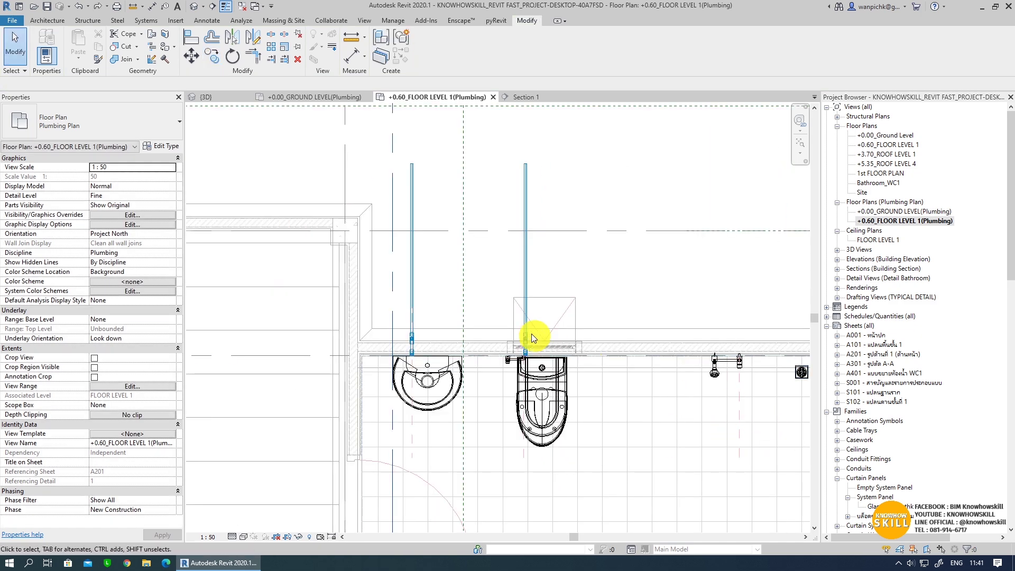
- Copy the riser pipe across to the shower valve
{"action": "scroll", "coordinate": [415, 339], "scroll_direction": "up", "scroll_amount": 2}
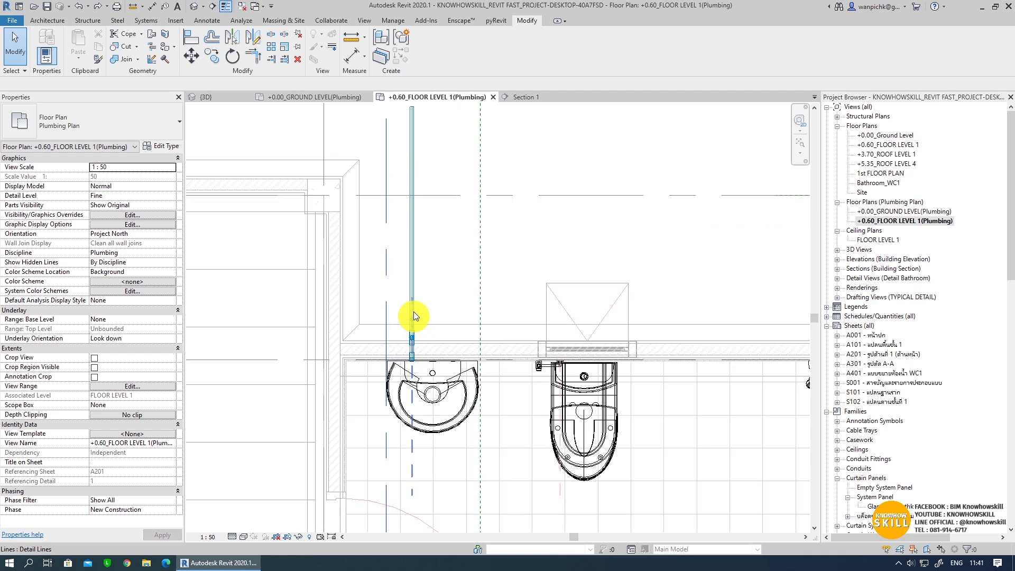
{"action": "left_click", "coordinate": [406, 273]}
{"action": "left_click", "coordinate": [211, 55]}
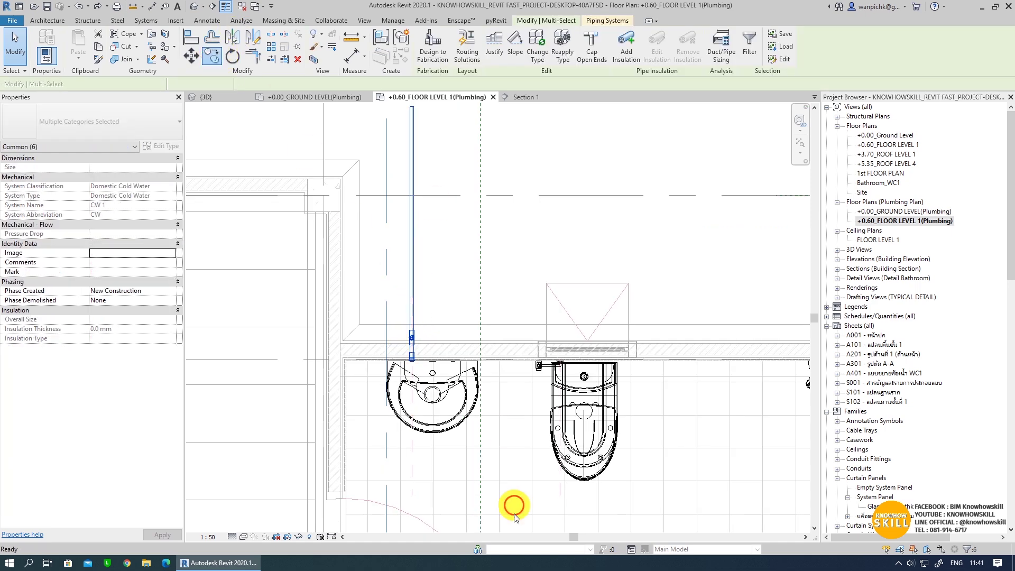
{"action": "scroll", "coordinate": [517, 504], "scroll_direction": "up", "scroll_amount": 1}
{"action": "left_click", "coordinate": [400, 489]}
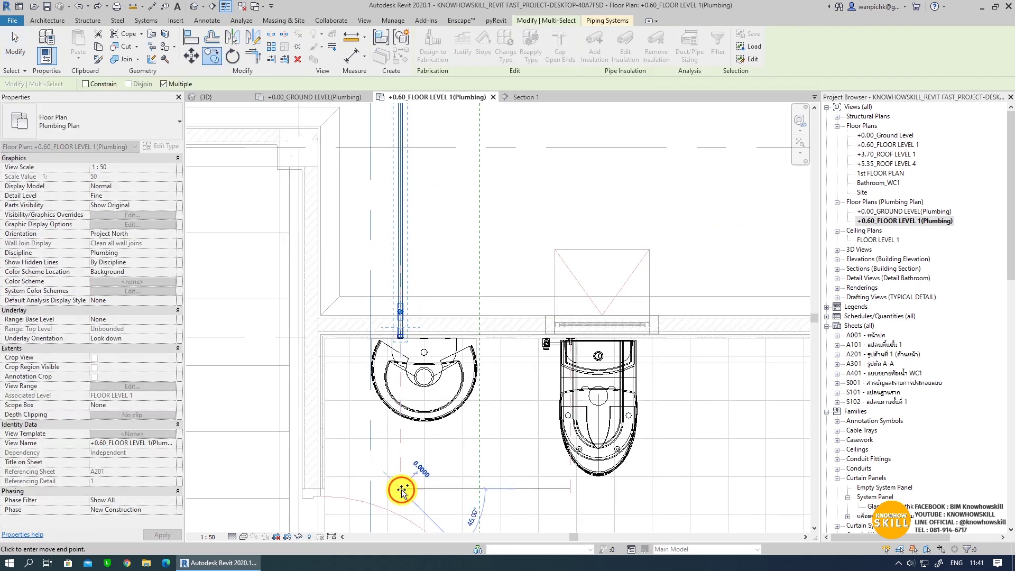
{"action": "middle_click_drag", "start_coordinate": [569, 489], "coordinate": [183, 461]}
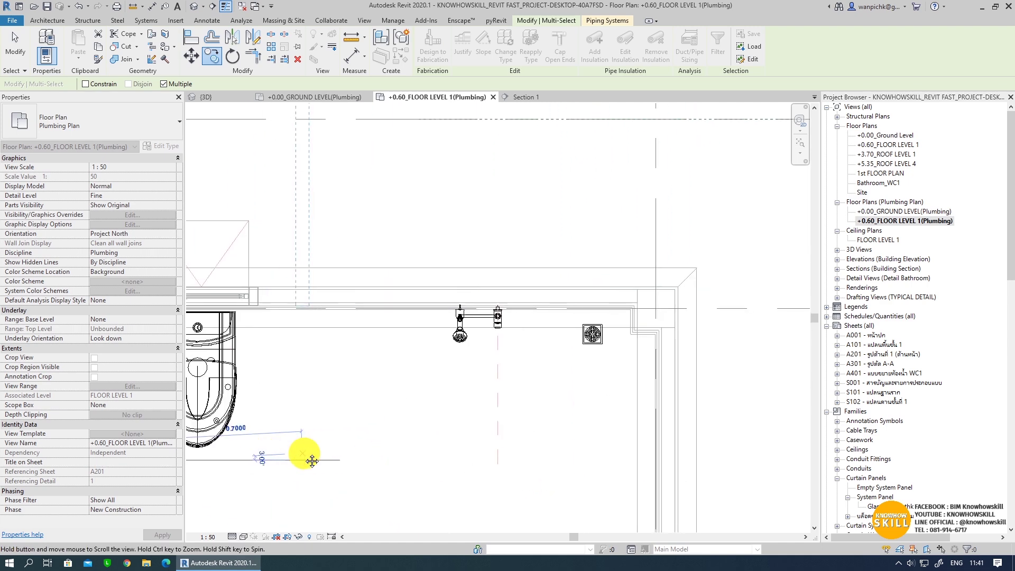
{"action": "left_click", "coordinate": [499, 457]}
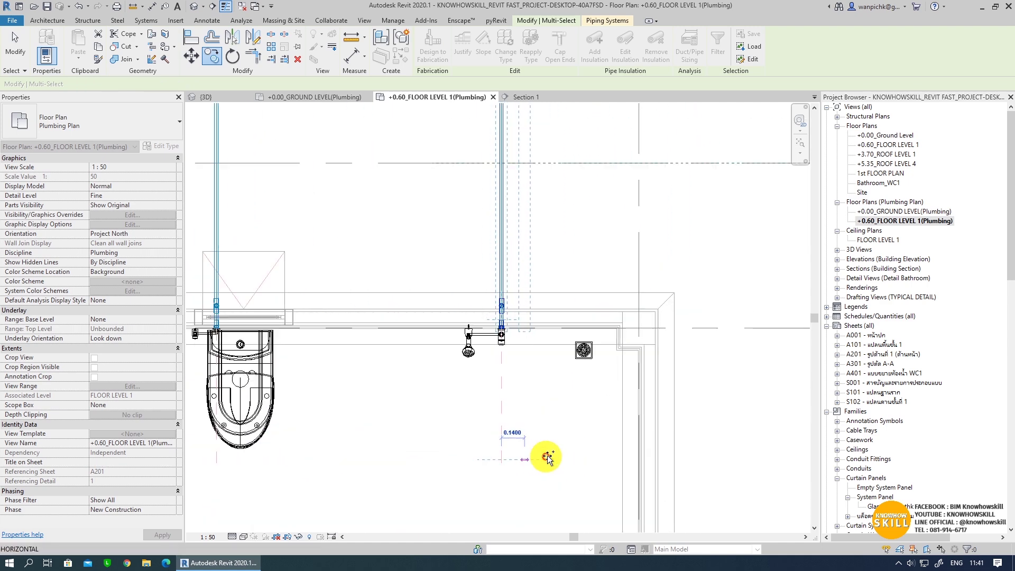
{"action": "scroll", "coordinate": [544, 458], "scroll_direction": "down", "scroll_amount": 4}
{"action": "key", "text": "Escape"}
{"action": "key", "text": "Escape"}
{"action": "left_click", "coordinate": [196, 9]}
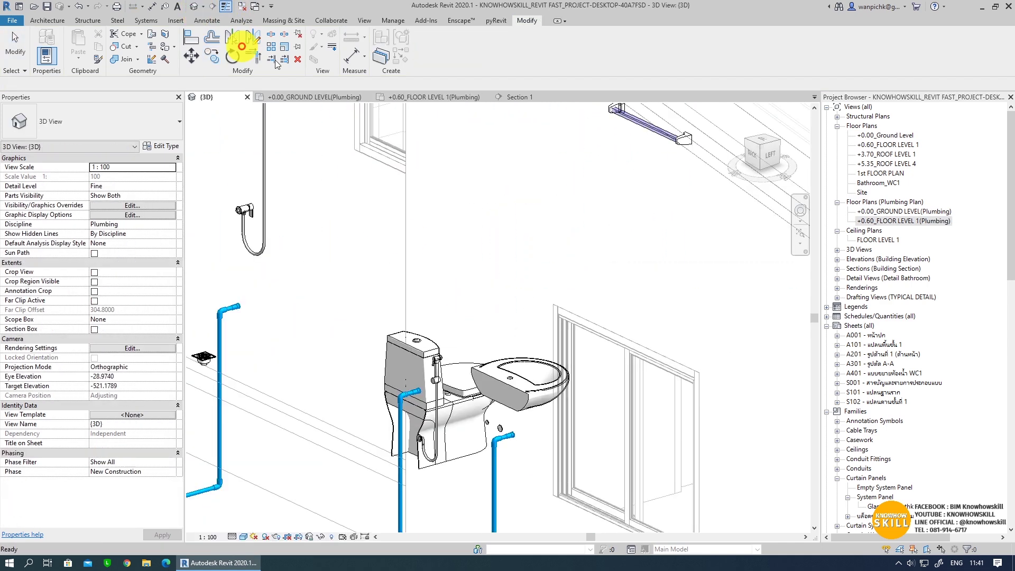
{"action": "mouse_move", "coordinate": [510, 254]}
{"action": "middle_mouse_down", "text": "shift"}
{"action": "mouse_move", "coordinate": [415, 386]}
{"action": "mouse_move", "coordinate": [598, 348]}
{"action": "mouse_move", "coordinate": [681, 283]}
{"action": "mouse_move", "coordinate": [487, 381]}
{"action": "mouse_move", "coordinate": [481, 427]}
{"action": "mouse_move", "coordinate": [413, 366]}
{"action": "mouse_move", "coordinate": [591, 288]}
{"action": "mouse_move", "coordinate": [504, 310]}
{"action": "middle_mouse_up", "text": "shift"}
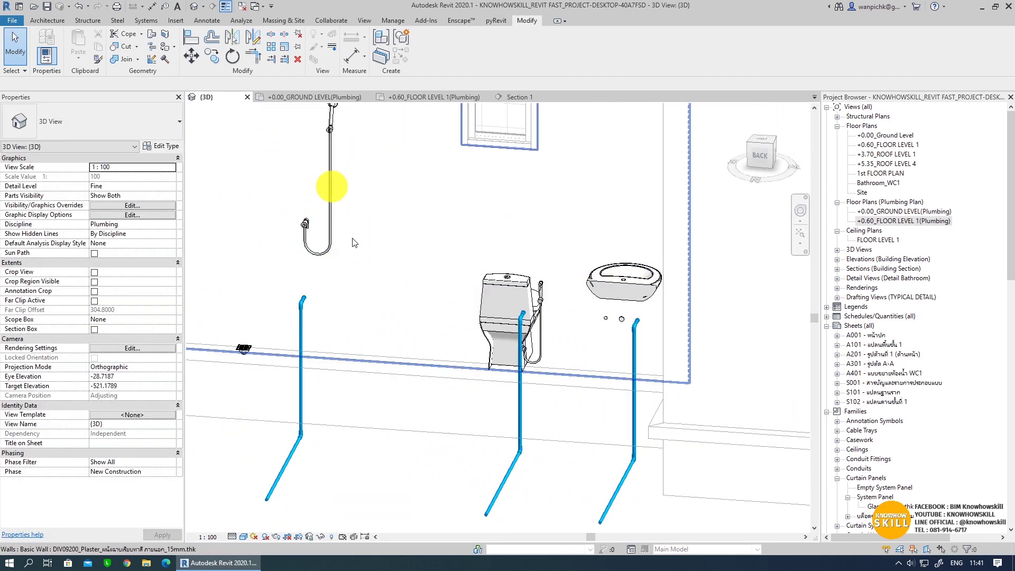
{"action": "mouse_move", "coordinate": [353, 242]}
{"action": "middle_mouse_down", "text": "shift"}
{"action": "mouse_move", "coordinate": [419, 410]}
{"action": "mouse_move", "coordinate": [369, 494]}
{"action": "middle_mouse_up", "text": "shift"}
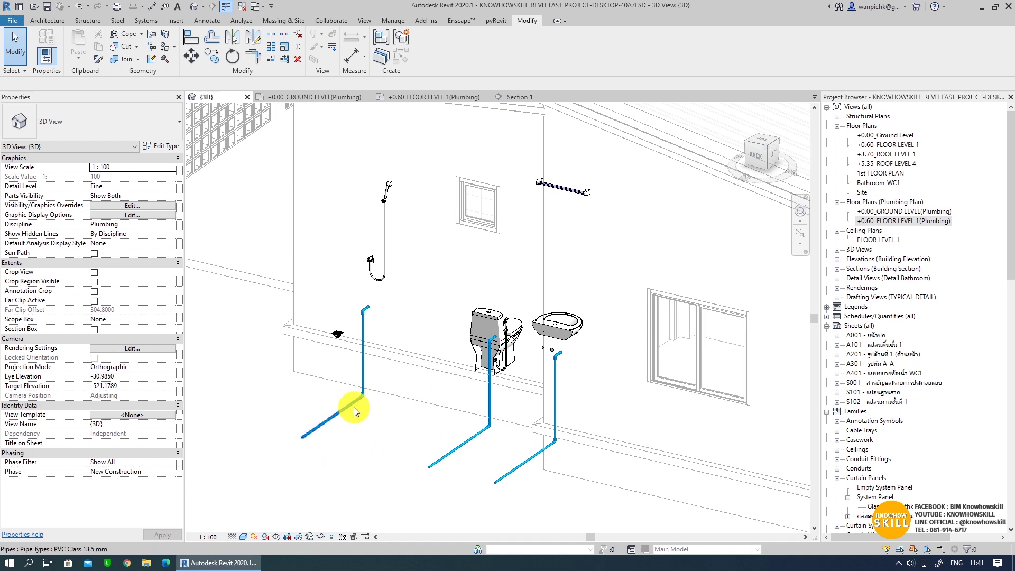
{"action": "middle_click_drag", "start_coordinate": [354, 407], "coordinate": [339, 411], "text": "shift"}
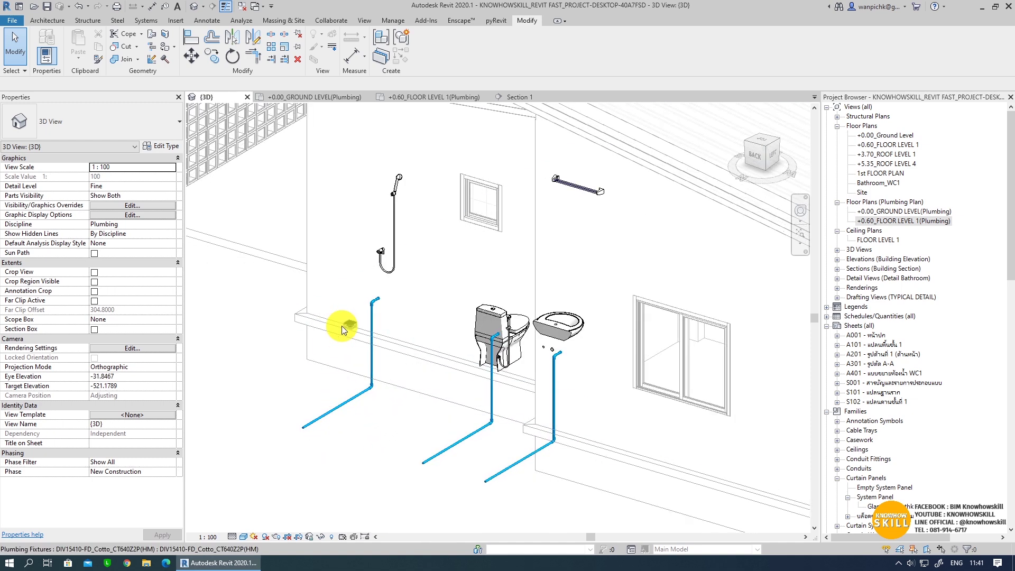
{"action": "middle_click_drag", "start_coordinate": [342, 326], "coordinate": [349, 342], "text": "shift"}
{"action": "scroll", "coordinate": [348, 341], "scroll_direction": "up", "scroll_amount": 2}
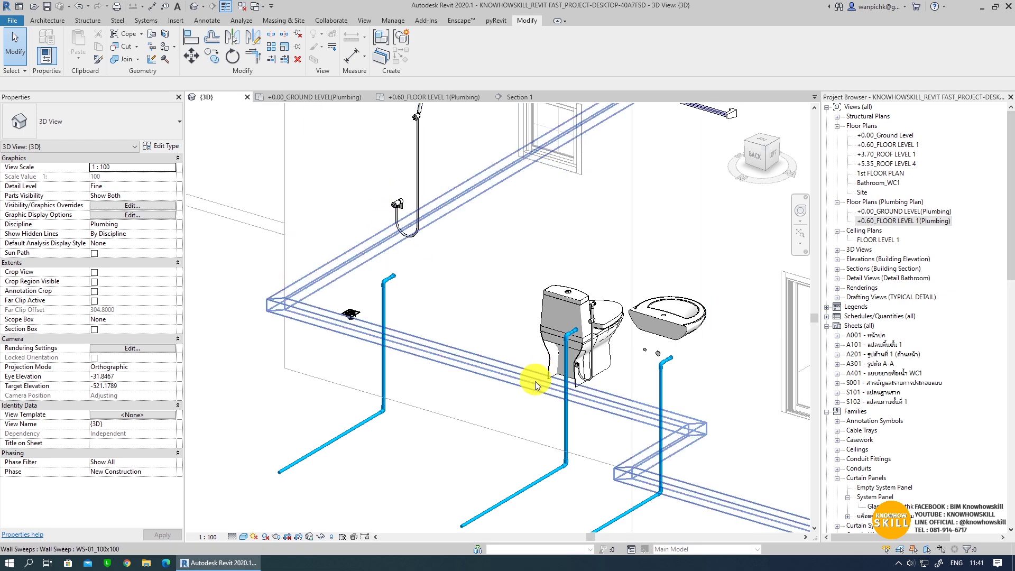
{"action": "middle_click_drag", "start_coordinate": [531, 443], "coordinate": [519, 420]}
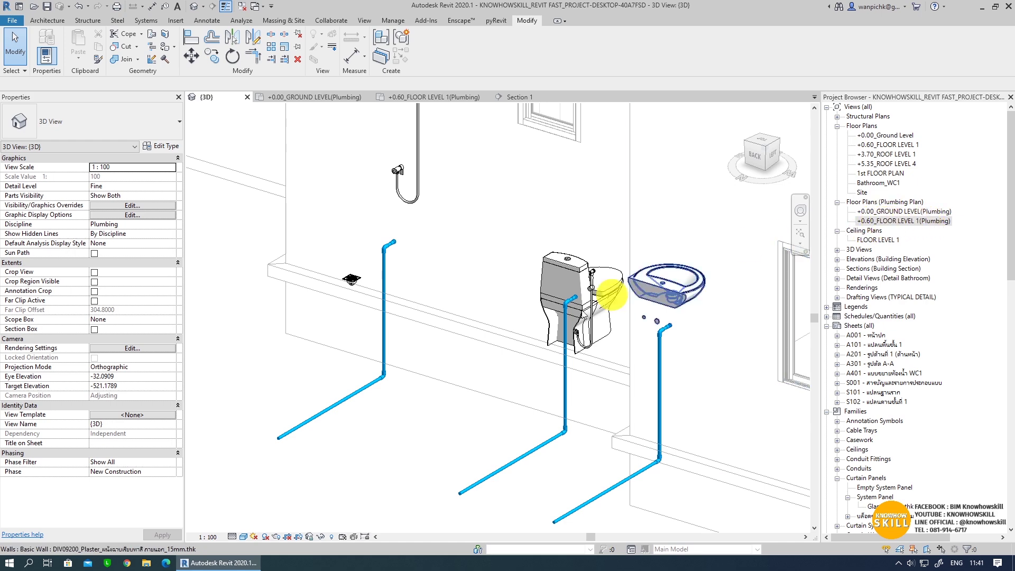
{"action": "scroll", "coordinate": [309, 161], "scroll_direction": "up", "scroll_amount": 3}
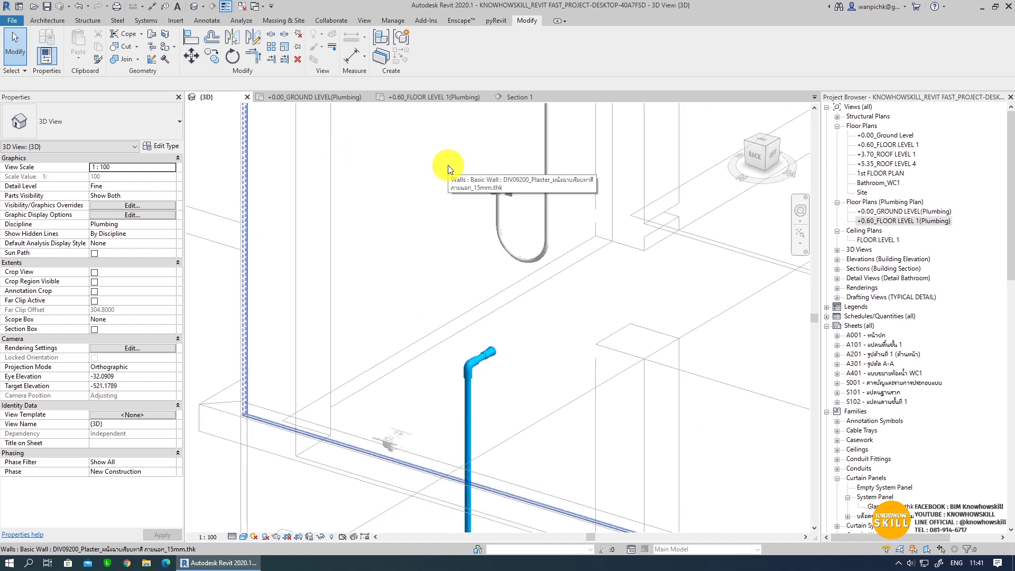
{"action": "scroll", "coordinate": [465, 172], "scroll_direction": "up", "scroll_amount": 2}
{"action": "left_click", "coordinate": [494, 198]}
{"action": "middle_click_drag", "start_coordinate": [535, 204], "coordinate": [512, 282]}
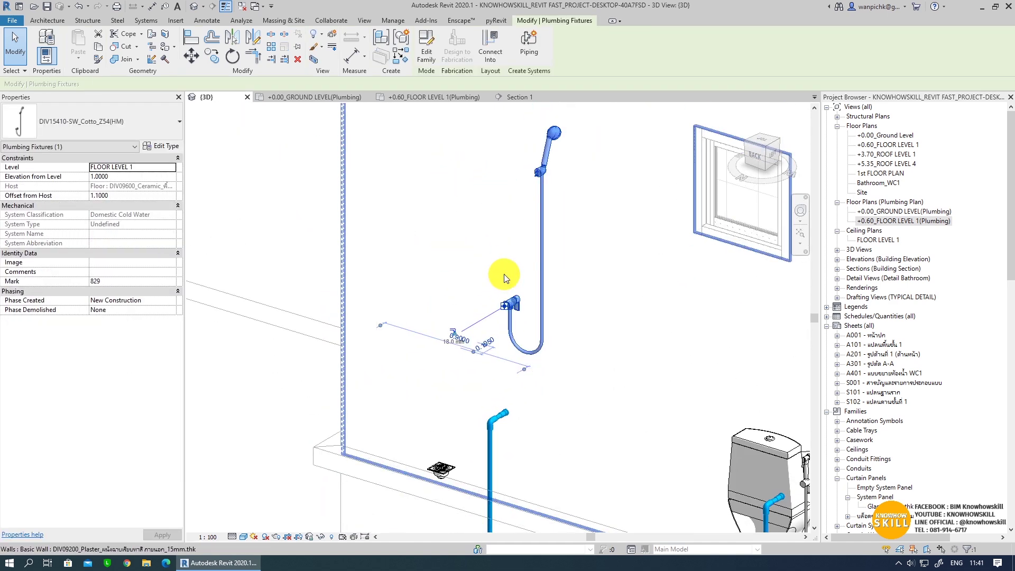
{"action": "scroll", "coordinate": [465, 353], "scroll_direction": "up", "scroll_amount": 2}
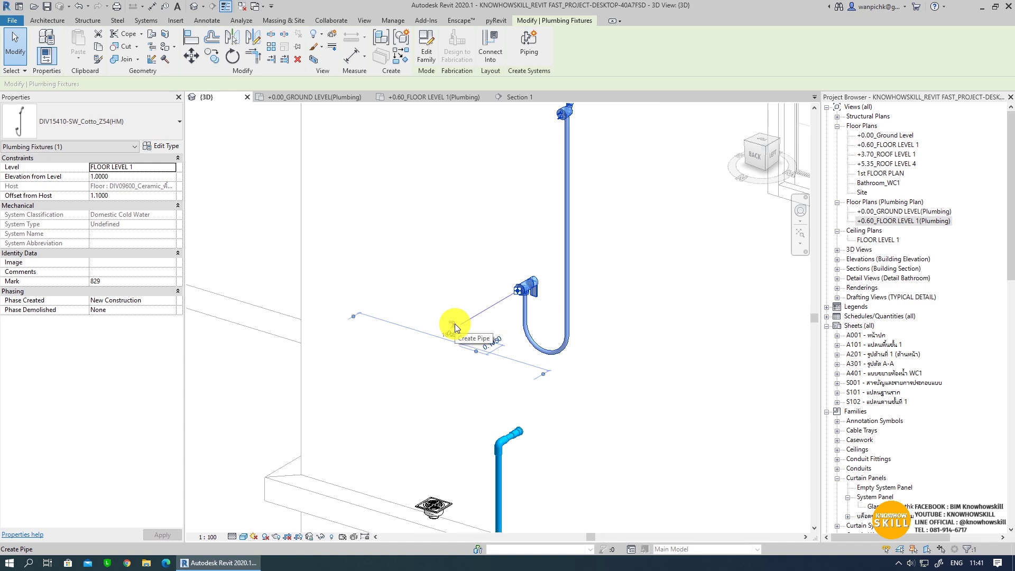
{"action": "left_click", "coordinate": [454, 323]}
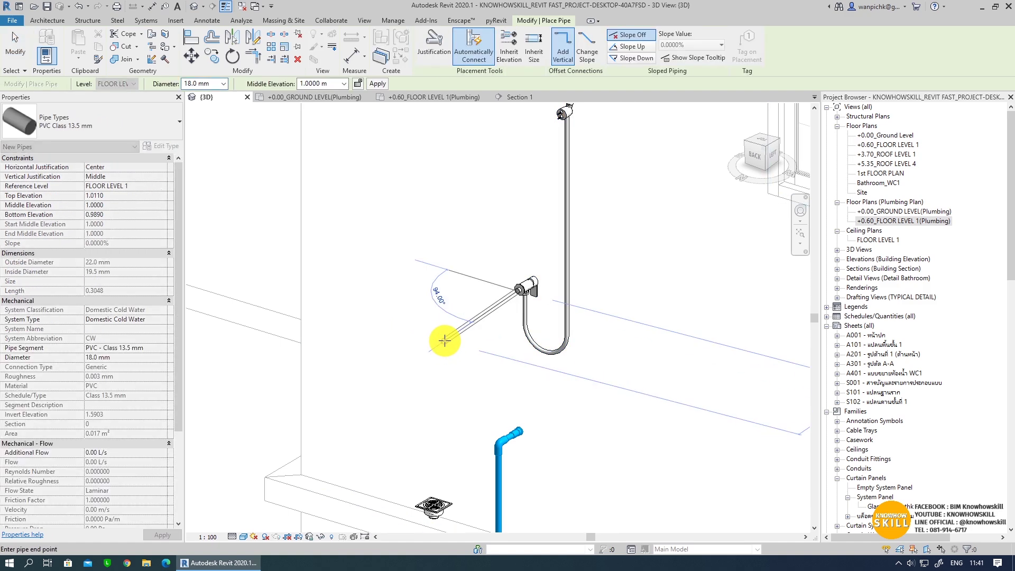
{"action": "left_click", "coordinate": [451, 331]}
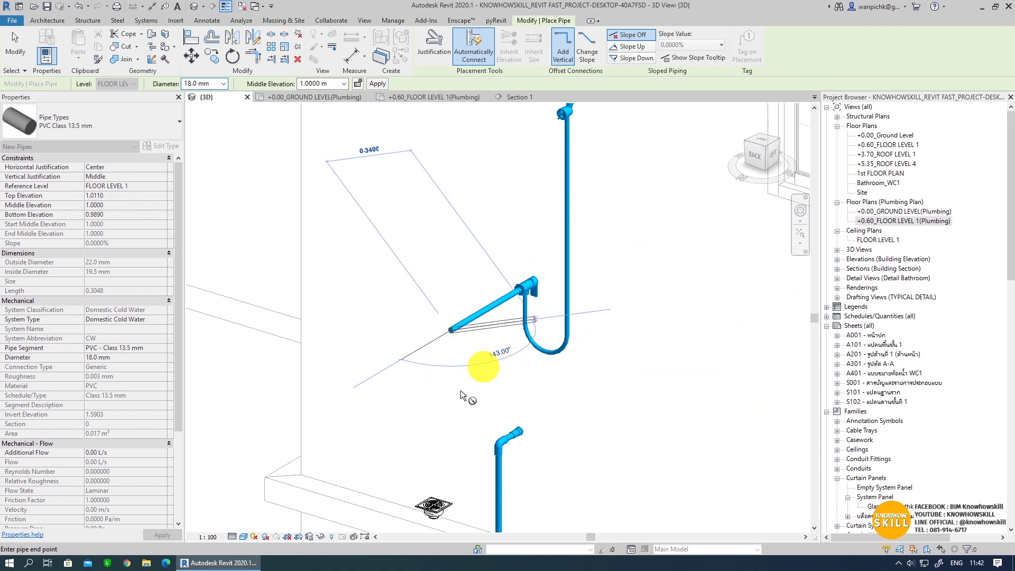
{"action": "key", "text": "Escape"}
{"action": "key", "text": "Escape"}
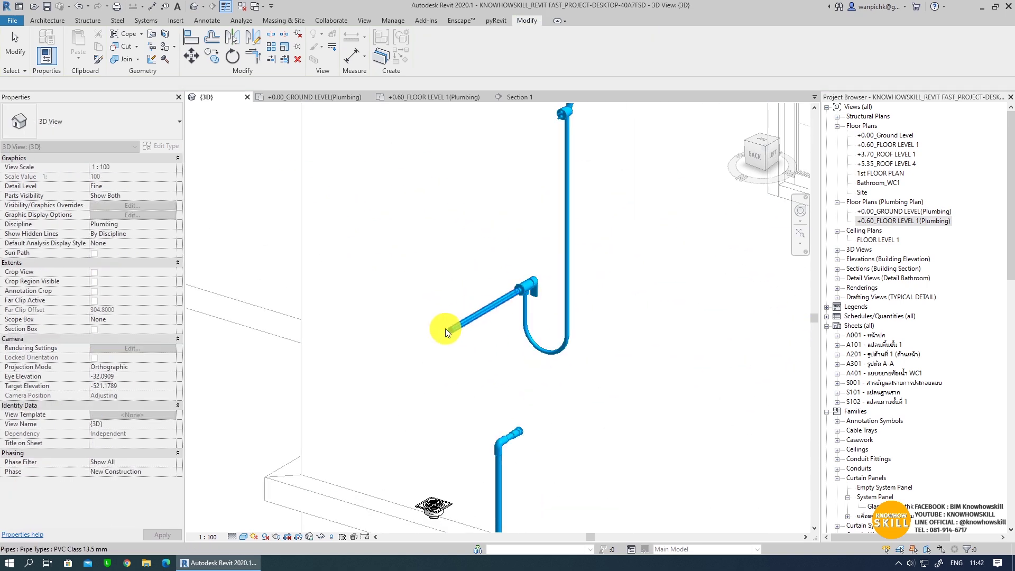
{"action": "left_click", "coordinate": [82, 10]}
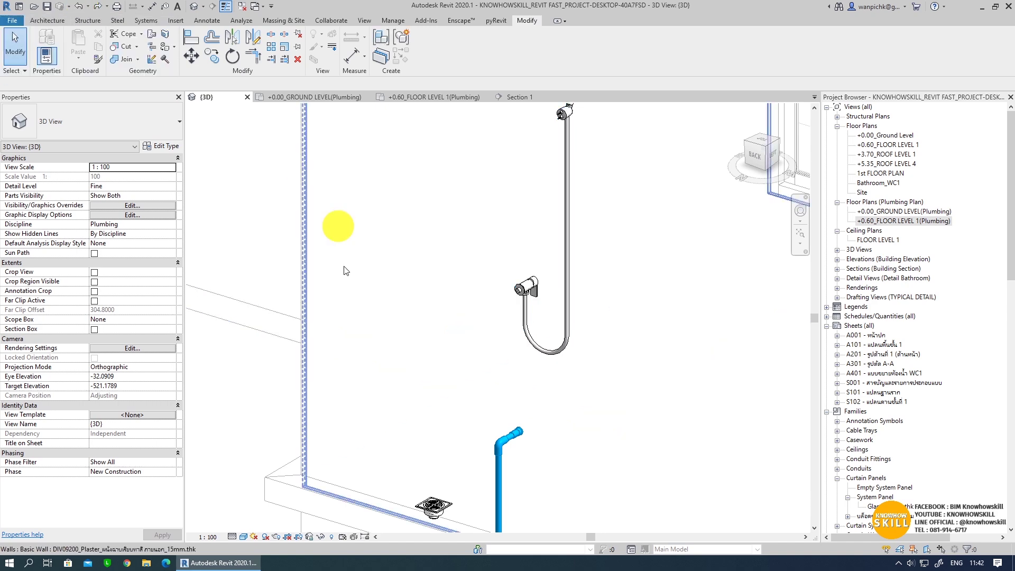
- Move the section line in the +0.60 plan to cut through the toilet, then open Section 1
{"action": "scroll", "coordinate": [359, 286], "scroll_direction": "down", "scroll_amount": 3}
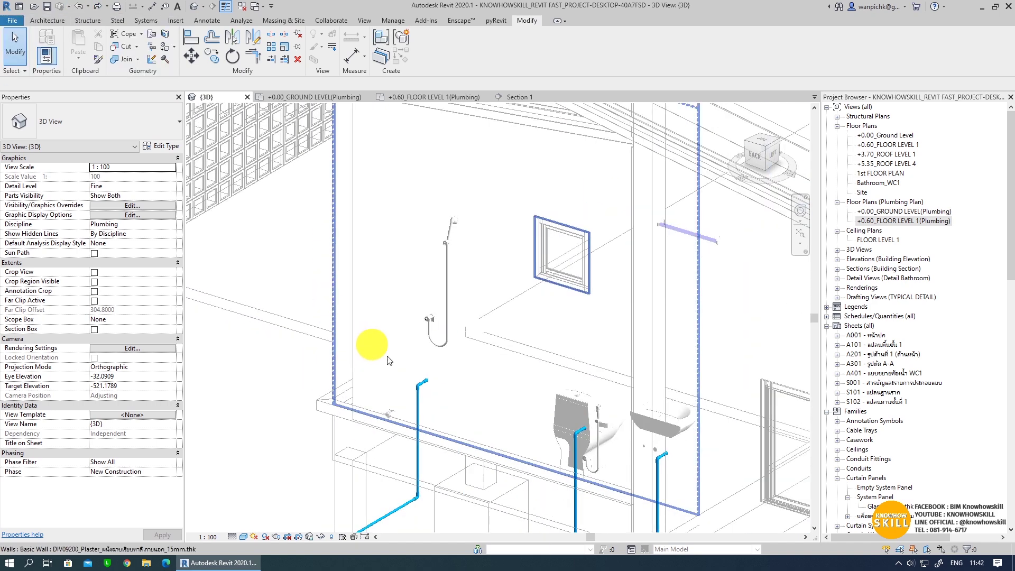
{"action": "double_click", "coordinate": [881, 222]}
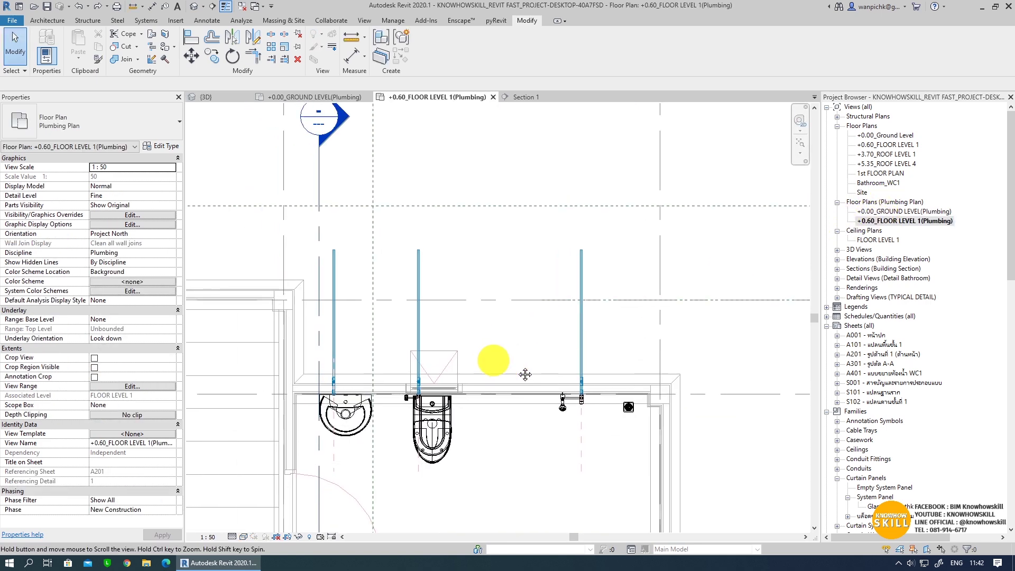
{"action": "scroll", "coordinate": [439, 312], "scroll_direction": "down", "scroll_amount": 2}
{"action": "left_click", "coordinate": [383, 253]}
{"action": "left_click_drag", "start_coordinate": [384, 258], "coordinate": [450, 258]}
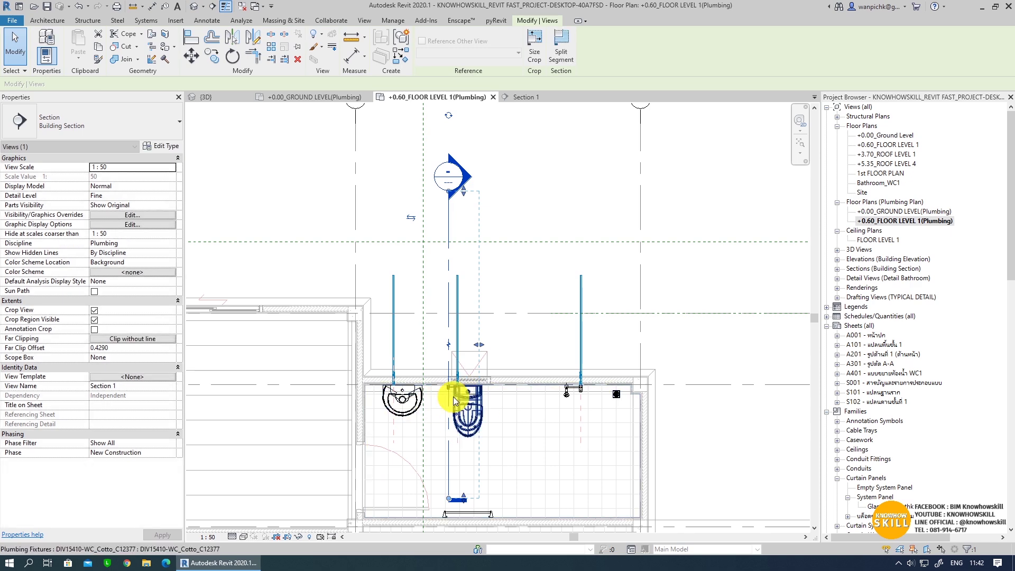
{"action": "key", "text": "Escape"}
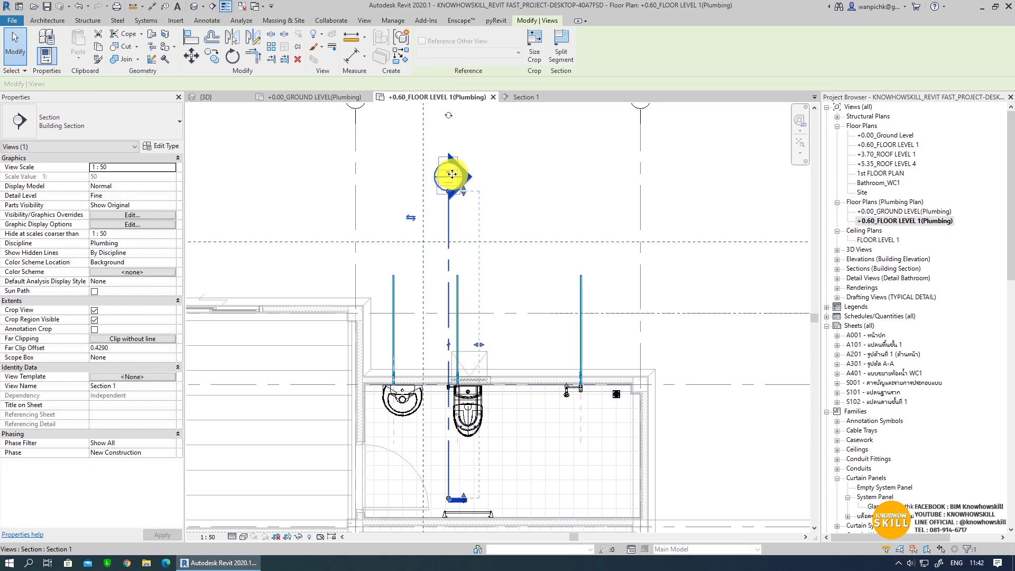
{"action": "double_click", "coordinate": [448, 175]}
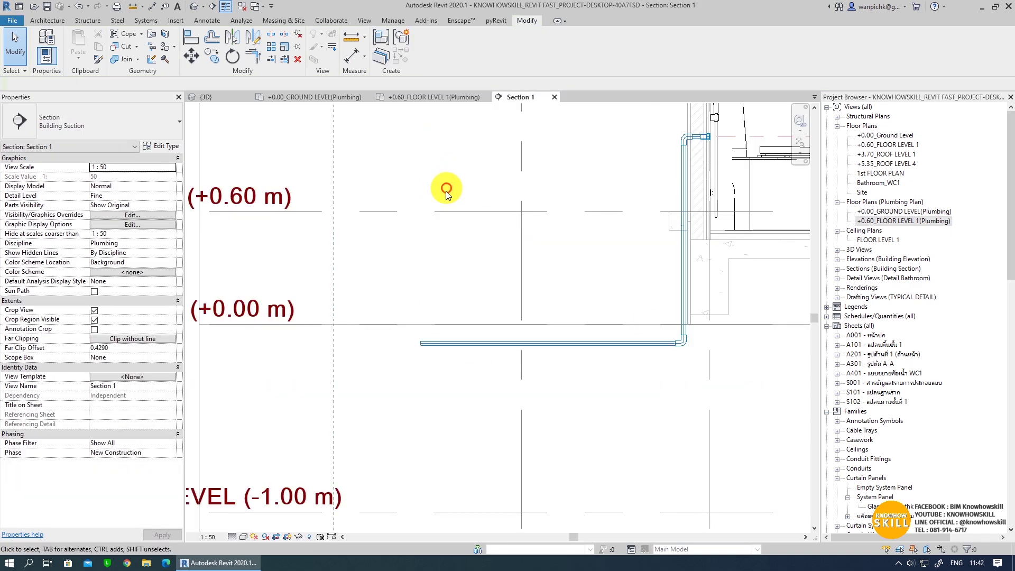
- Draw a temporary detail line in Section 1 as an alignment guide
{"action": "scroll", "coordinate": [588, 299], "scroll_direction": "up", "scroll_amount": 3}
{"action": "scroll", "coordinate": [560, 309], "scroll_direction": "up", "scroll_amount": 3}
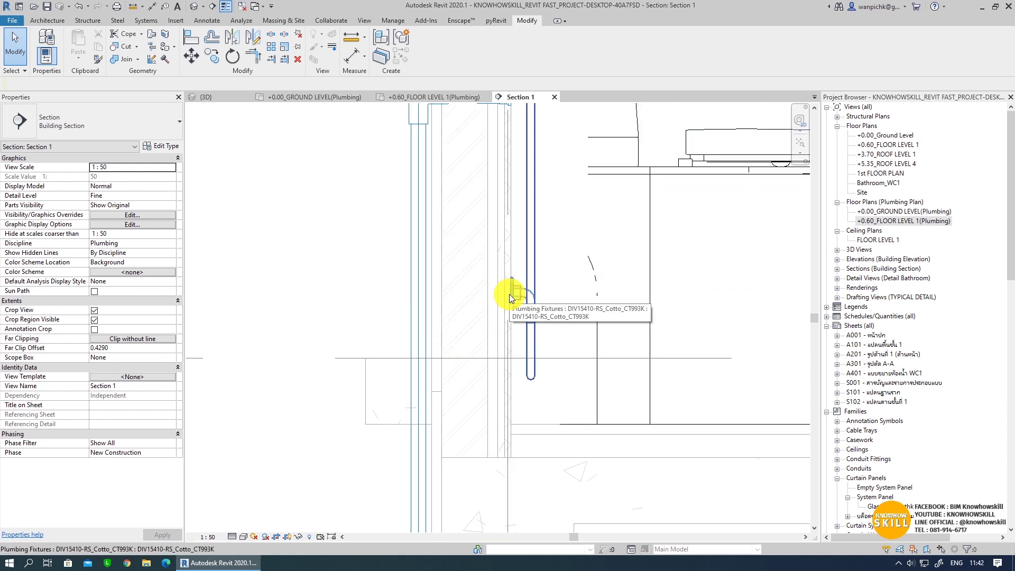
{"action": "key", "text": "d"}
{"action": "key", "text": "l"}
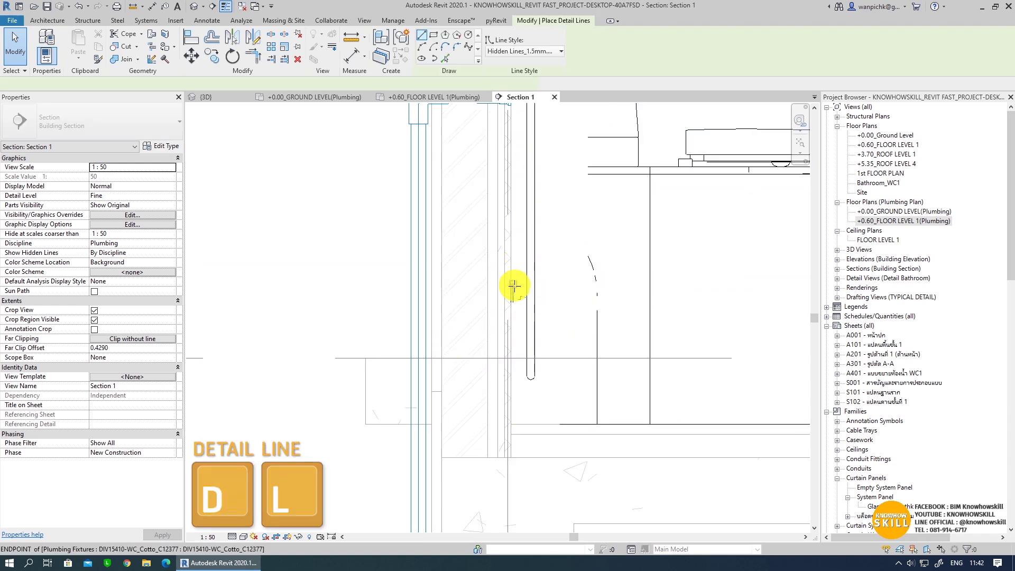
{"action": "key", "text": "Escape"}
{"action": "key", "text": "Escape"}
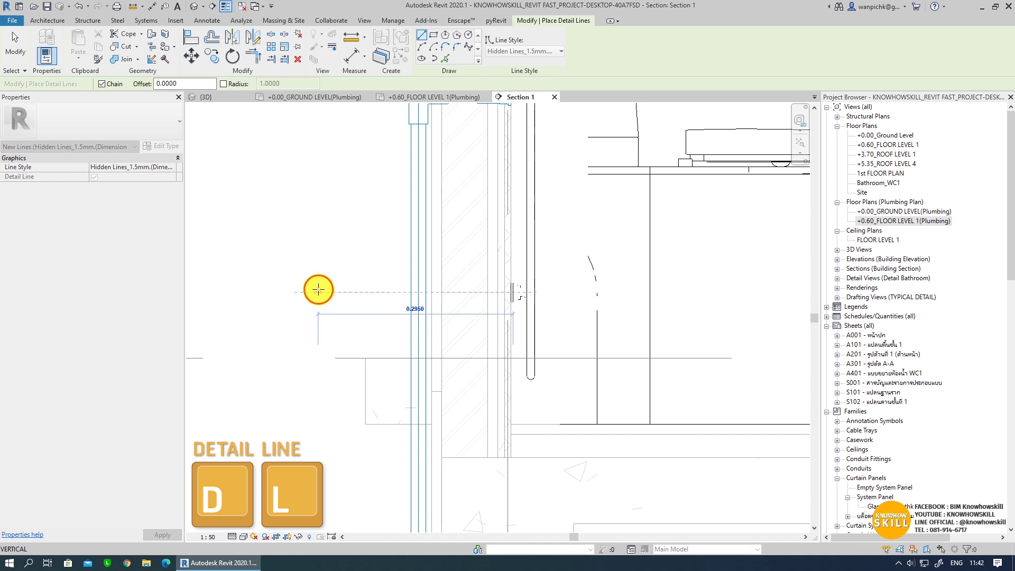
{"action": "scroll", "coordinate": [339, 312], "scroll_direction": "up", "scroll_amount": 2}
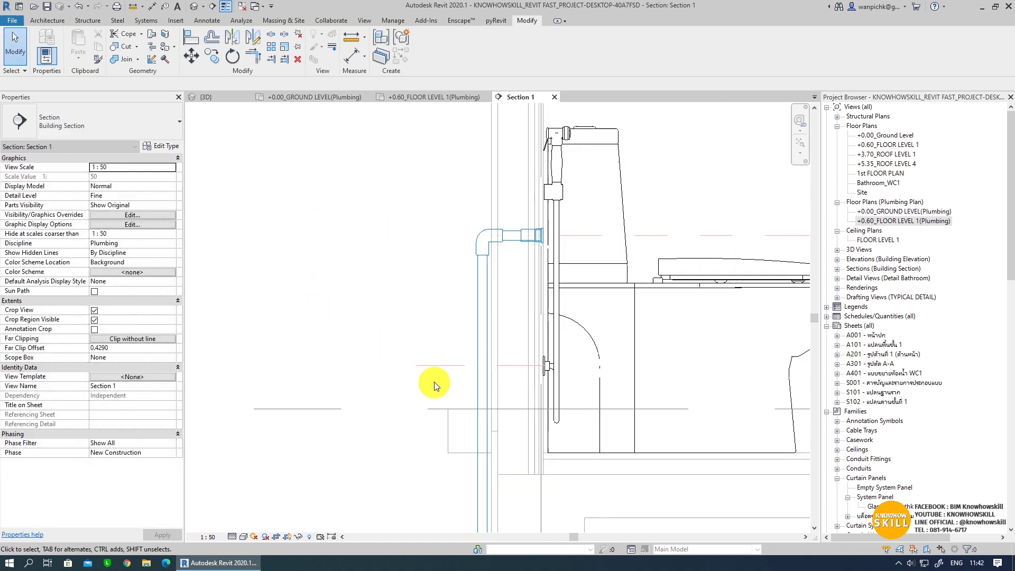
- Align the pipe elbow to the detail line, then delete the detail line
{"action": "left_click", "coordinate": [192, 36]}
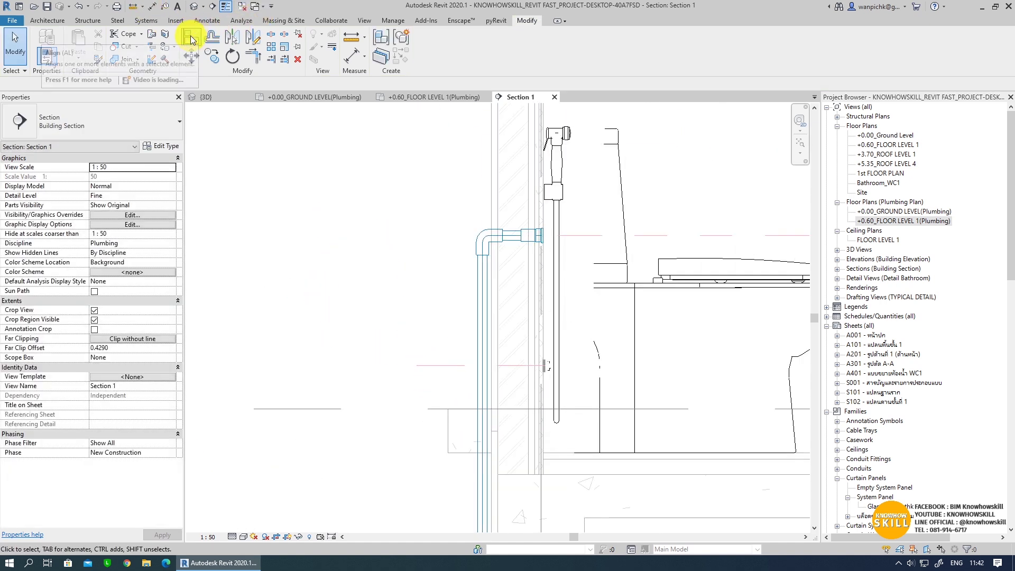
{"action": "left_click", "coordinate": [444, 365]}
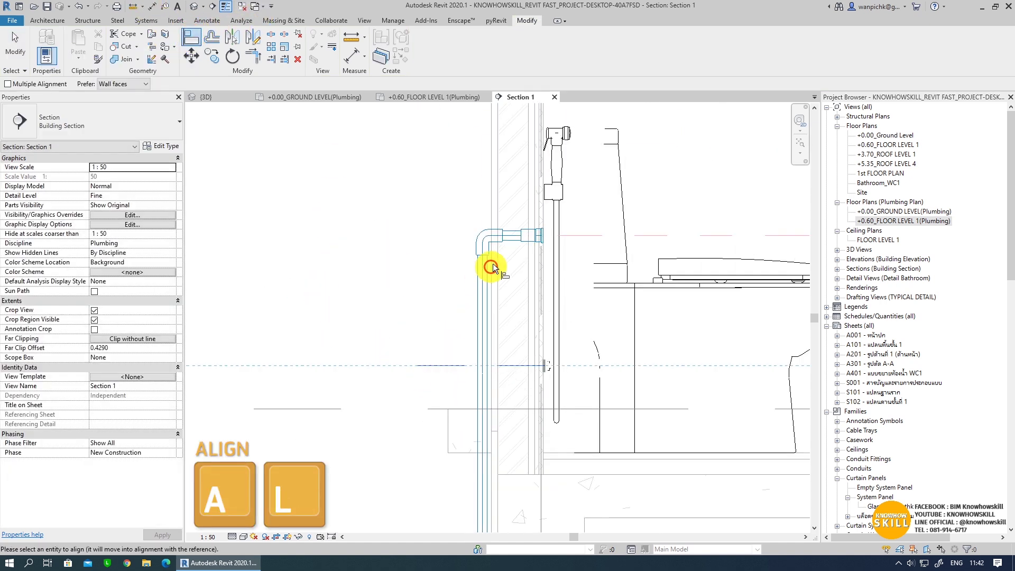
{"action": "left_click", "coordinate": [512, 236]}
{"action": "key", "text": "Escape"}
{"action": "key", "text": "Escape"}
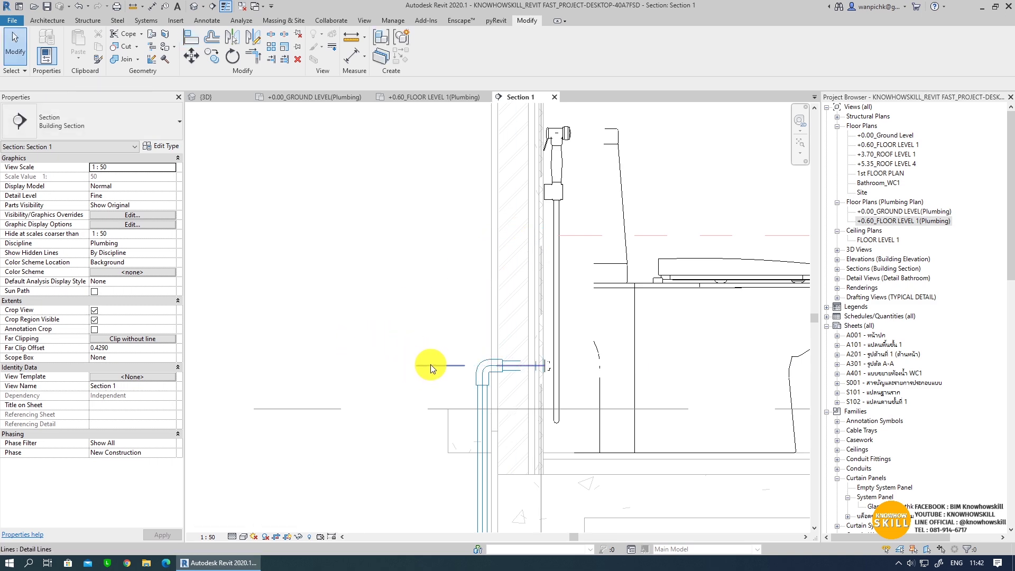
{"action": "left_click", "coordinate": [431, 364]}
{"action": "key", "text": "Delete"}
- Return to Section 1 via the plan and align the lower pipe elbow to a reference line
{"action": "double_click", "coordinate": [893, 224]}
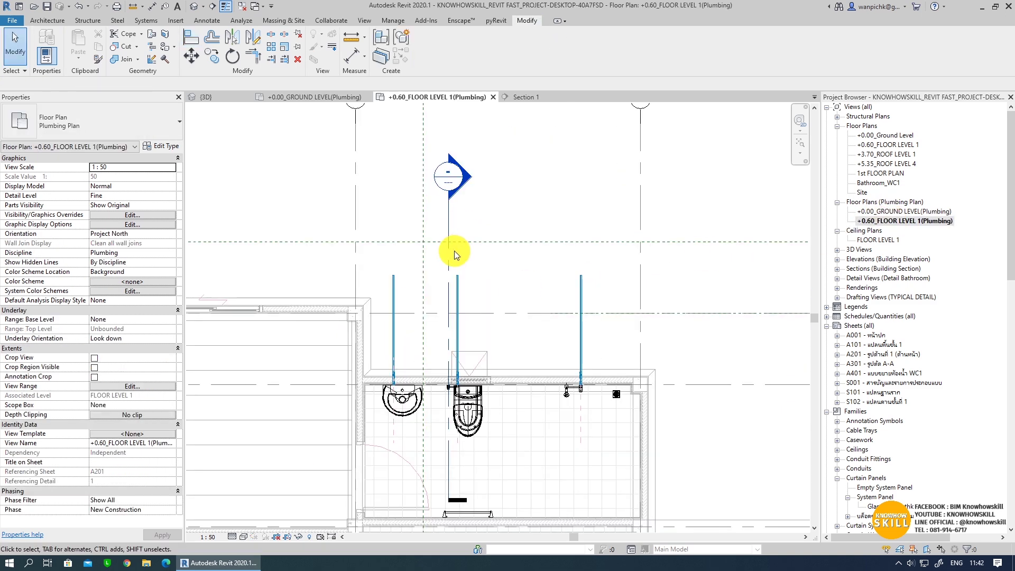
{"action": "left_click", "coordinate": [564, 245]}
{"action": "double_click", "coordinate": [571, 177]}
{"action": "middle_click_drag", "start_coordinate": [524, 348], "coordinate": [504, 382]}
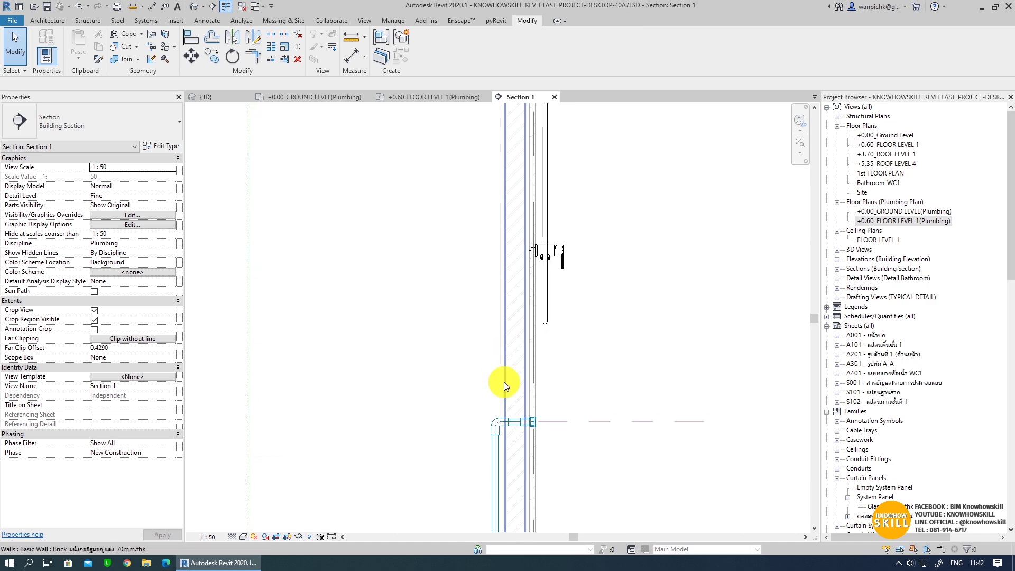
{"action": "left_click", "coordinate": [537, 249]}
{"action": "key", "text": "Escape"}
{"action": "key", "text": "a"}
{"action": "key", "text": "l"}
{"action": "left_click", "coordinate": [435, 250]}
- Switch to the 3D view of the pipes and zoom in
{"action": "left_click", "coordinate": [504, 480]}
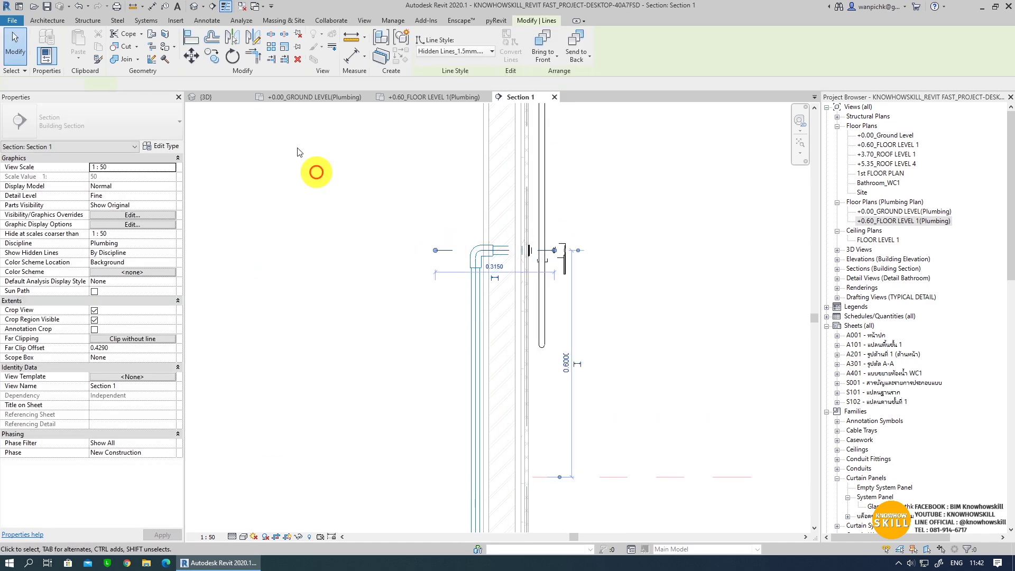
{"action": "left_click", "coordinate": [194, 6]}
{"action": "scroll", "coordinate": [453, 290], "scroll_direction": "up", "scroll_amount": 3}
{"action": "scroll", "coordinate": [458, 392], "scroll_direction": "up", "scroll_amount": 2}
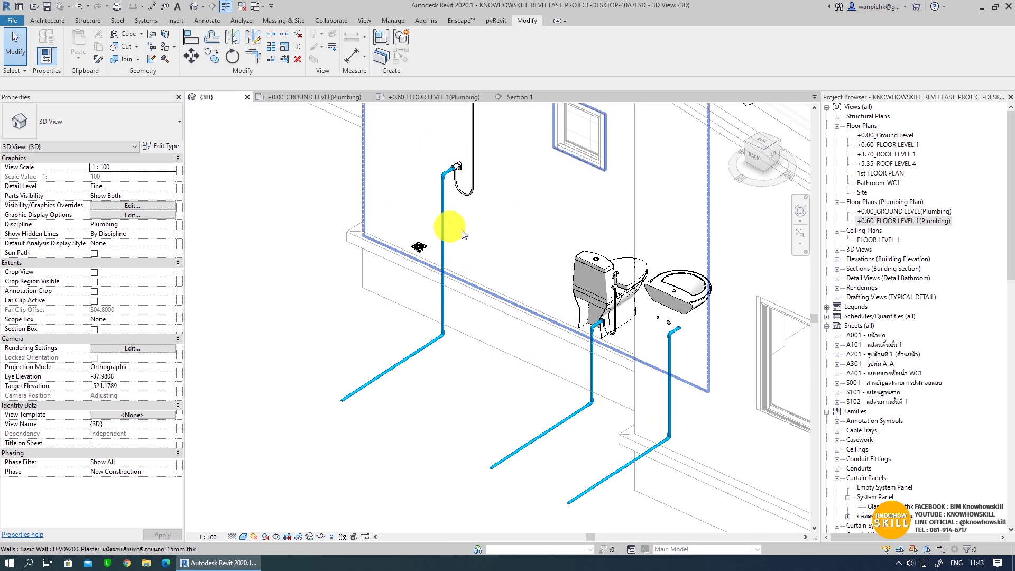
- Open the +0.60_FLOOR LEVEL 1(Plumbing) plan and pan to show the bathroom between grids 1 and 3
{"action": "scroll", "coordinate": [317, 364], "scroll_direction": "down", "scroll_amount": 2}
{"action": "scroll", "coordinate": [253, 350], "scroll_direction": "down", "scroll_amount": 1}
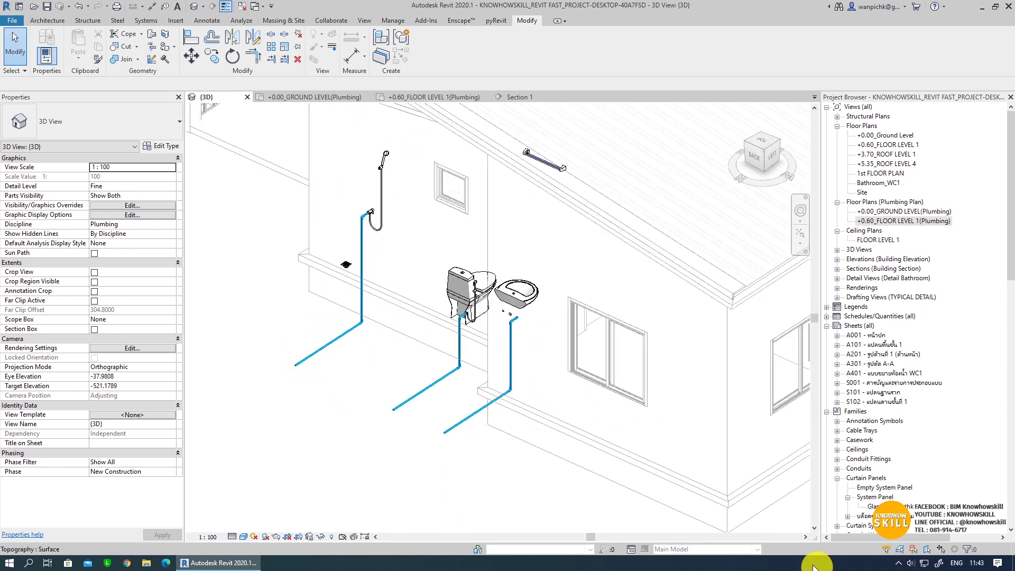
{"action": "middle_click_drag", "start_coordinate": [660, 497], "coordinate": [606, 478]}
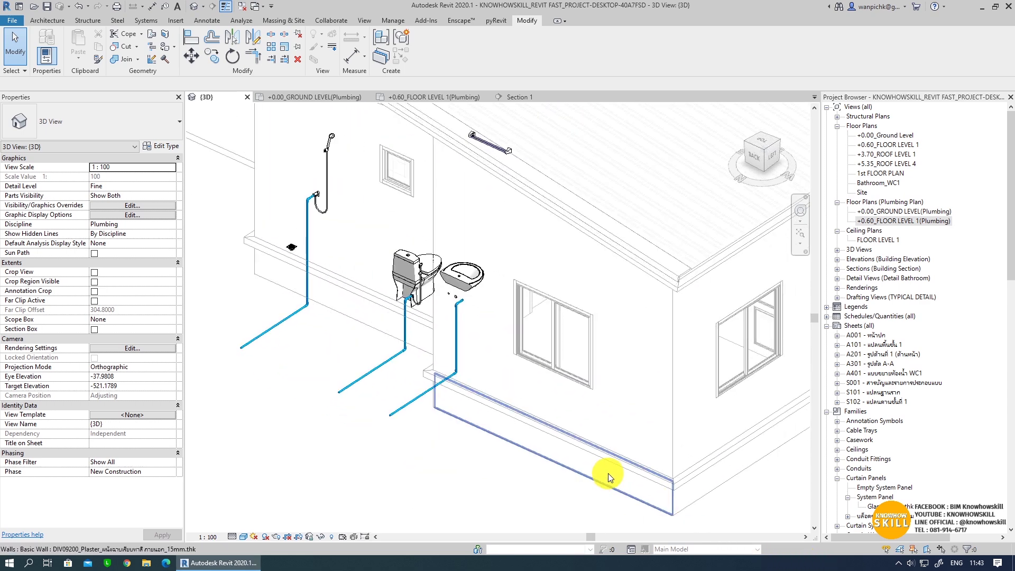
{"action": "double_click", "coordinate": [893, 222]}
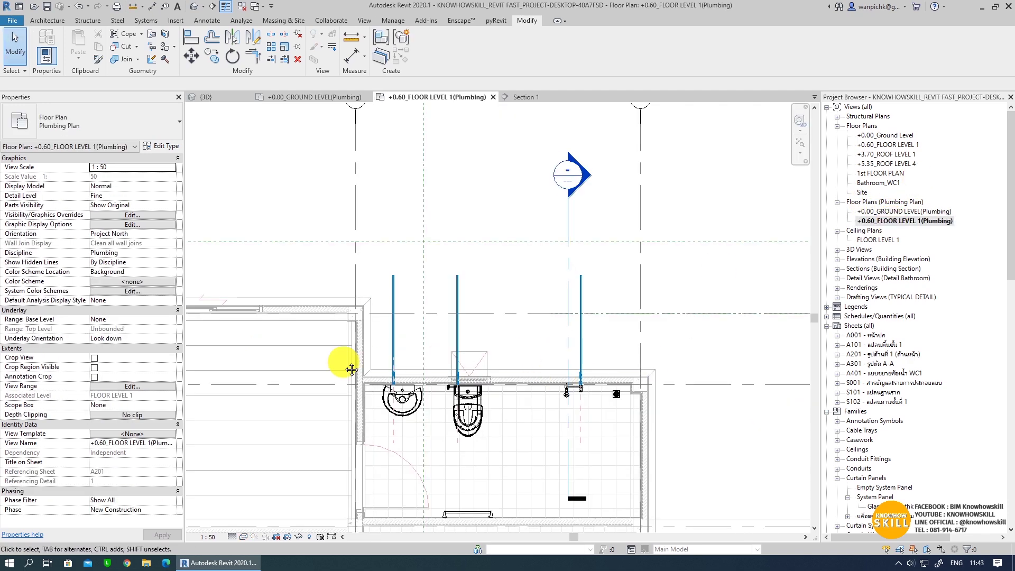
{"action": "mouse_move", "coordinate": [340, 362]}
{"action": "middle_mouse_down"}
{"action": "mouse_move", "coordinate": [474, 330]}
{"action": "mouse_move", "coordinate": [477, 315]}
{"action": "middle_mouse_up"}
{"action": "scroll", "coordinate": [475, 330], "scroll_direction": "down", "scroll_amount": 2}
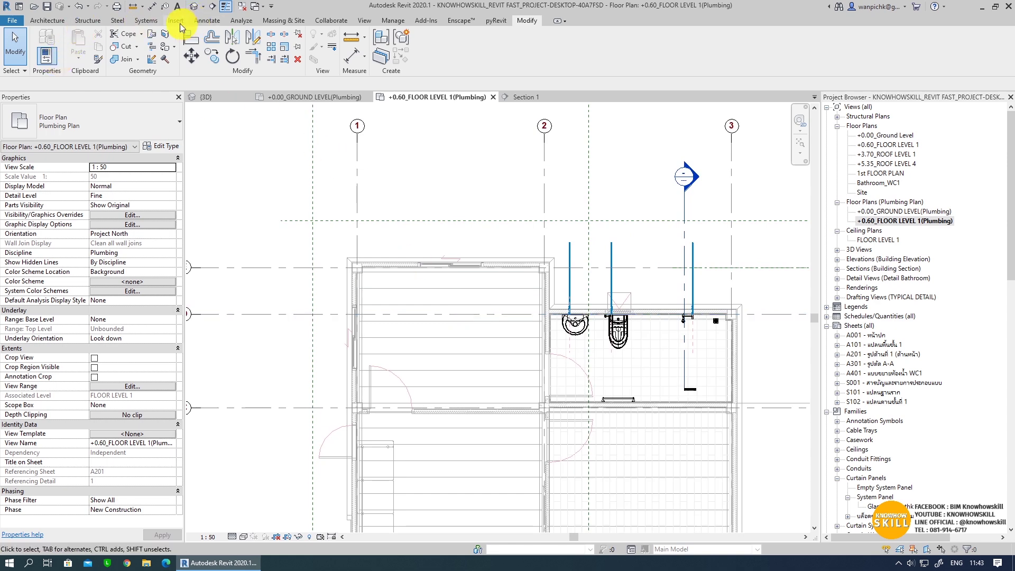
- Start a 20.0 mm pipe on GROUND LEVEL at -0.1000 m, picking its right-hand start point
{"action": "left_click", "coordinate": [141, 20]}
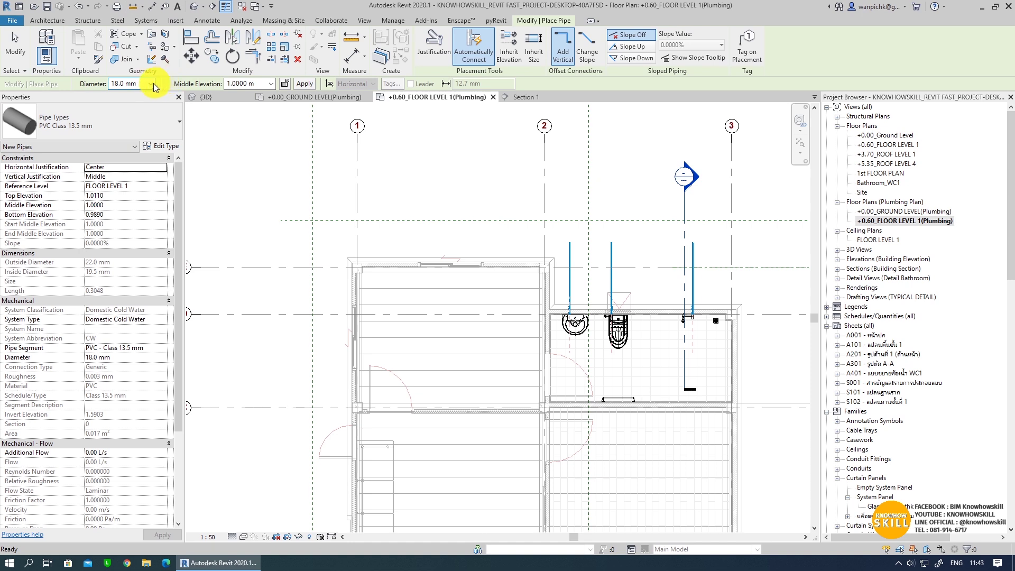
{"action": "left_click", "coordinate": [150, 83]}
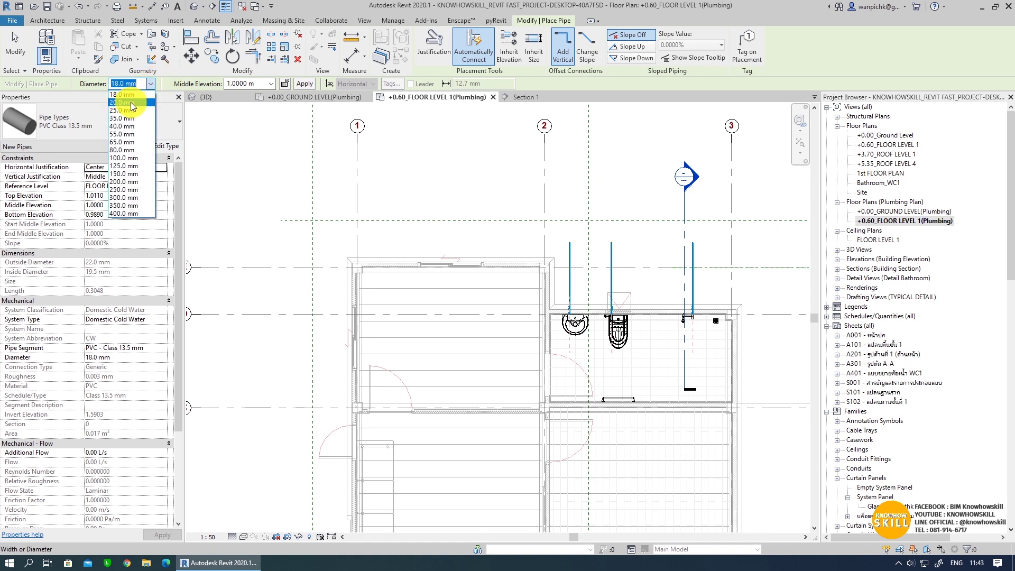
{"action": "left_click", "coordinate": [131, 103]}
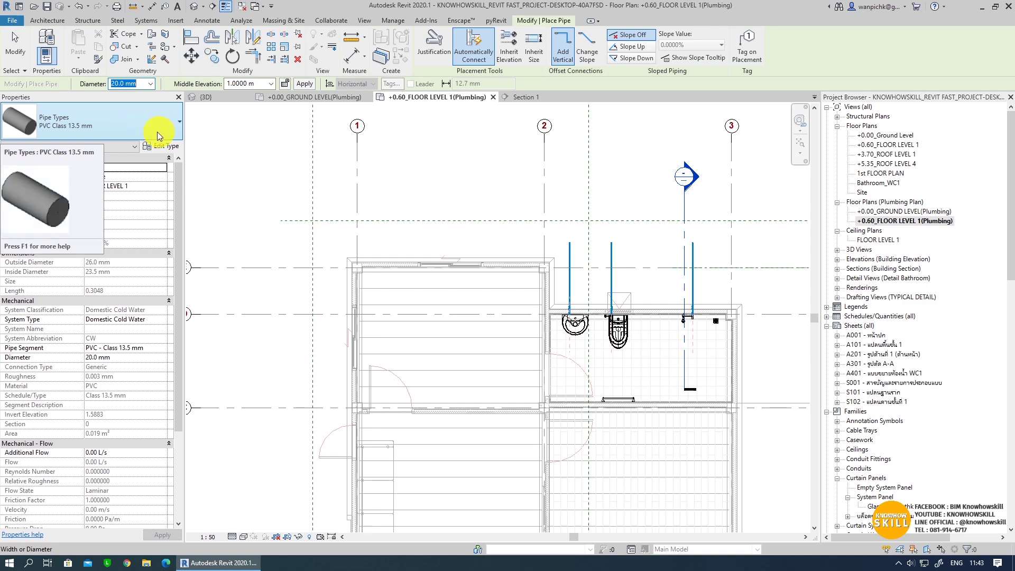
{"action": "left_click", "coordinate": [157, 187]}
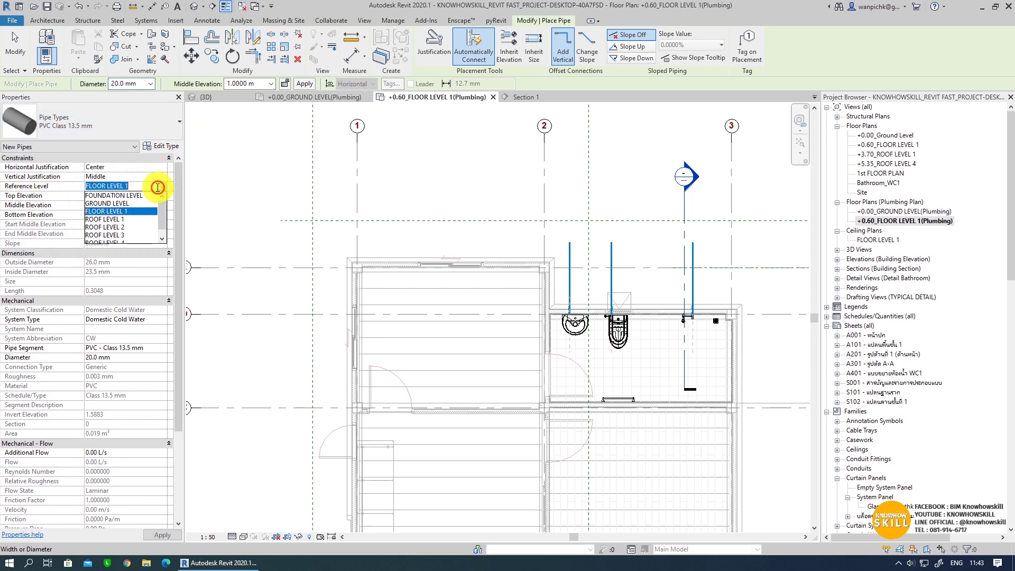
{"action": "left_click", "coordinate": [128, 203]}
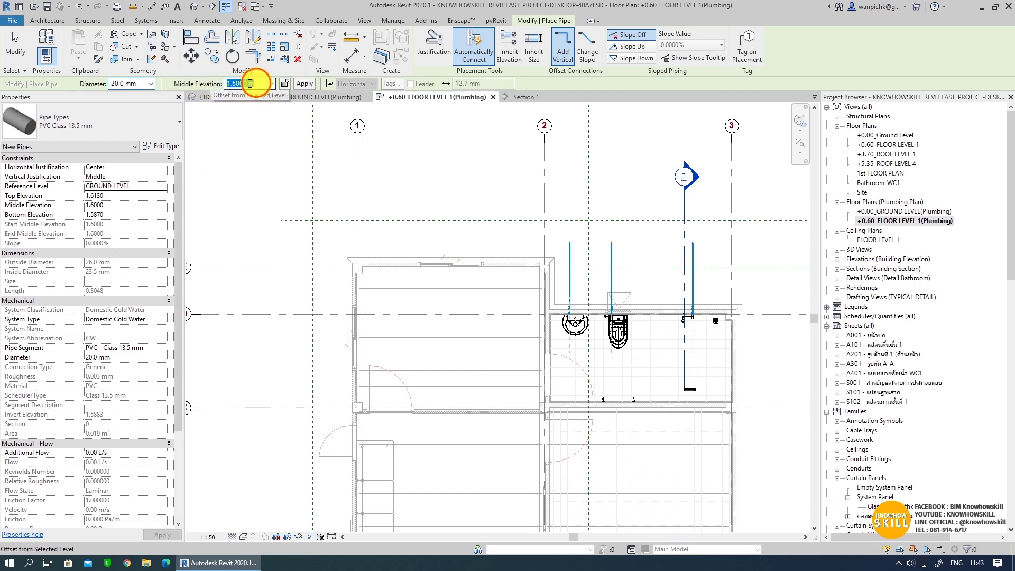
{"action": "left_click_drag", "start_coordinate": [250, 84], "coordinate": [223, 86]}
{"action": "type", "text": "-0.1000"}
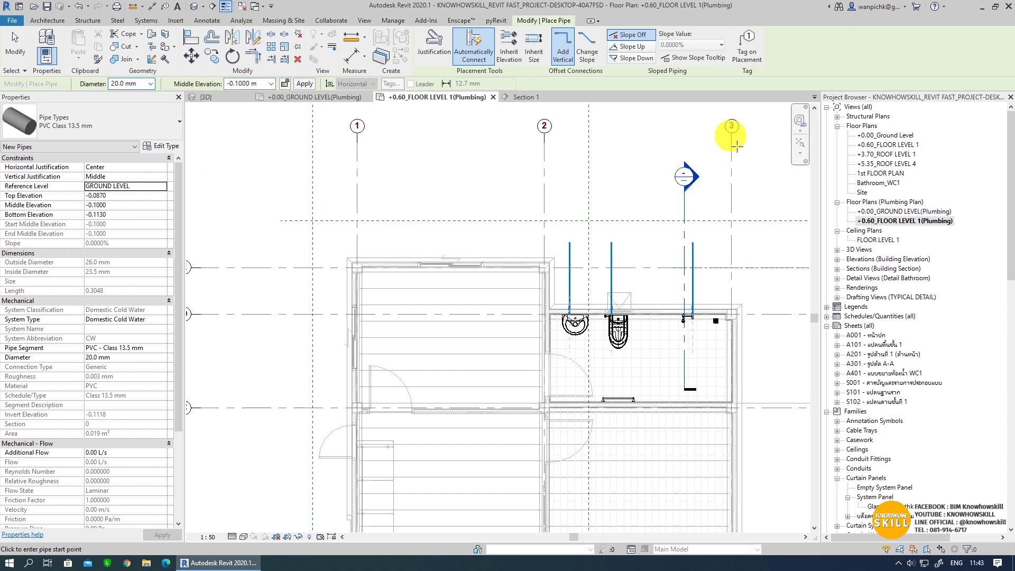
{"action": "left_click", "coordinate": [753, 227]}
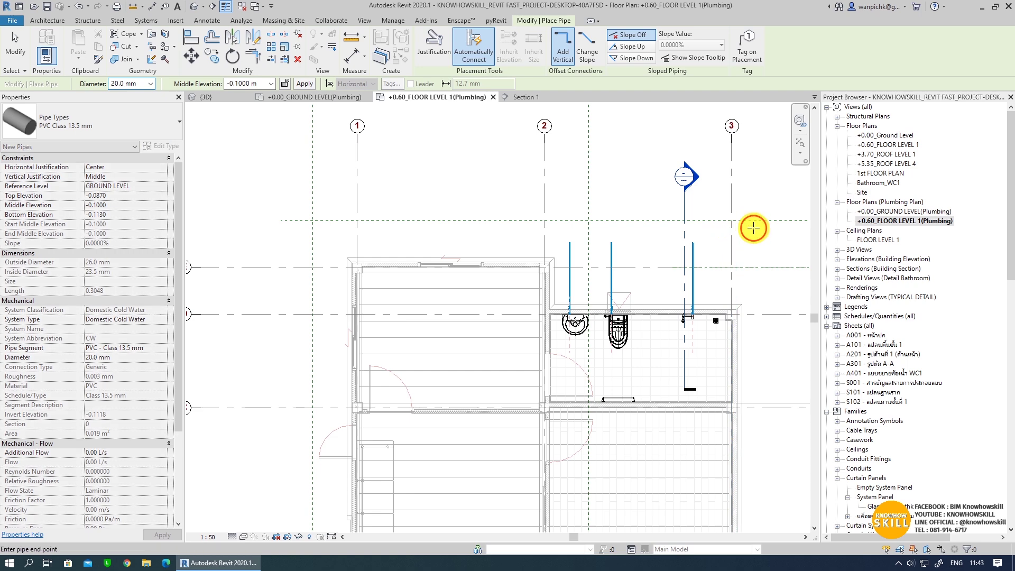
- Finish the main pipe at its left end point above the three risers
{"action": "left_click", "coordinate": [324, 233]}
{"action": "scroll", "coordinate": [356, 320], "scroll_direction": "down", "scroll_amount": 2}
{"action": "scroll", "coordinate": [389, 404], "scroll_direction": "up", "scroll_amount": 2}
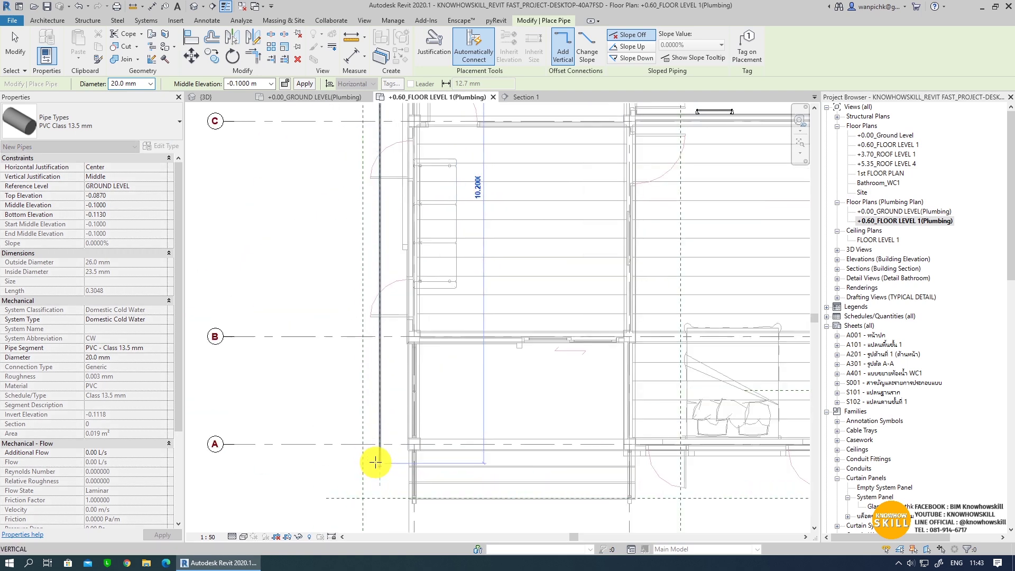
{"action": "scroll", "coordinate": [411, 385], "scroll_direction": "down", "scroll_amount": 2}
{"action": "key", "text": "Escape"}
{"action": "key", "text": "Escape"}
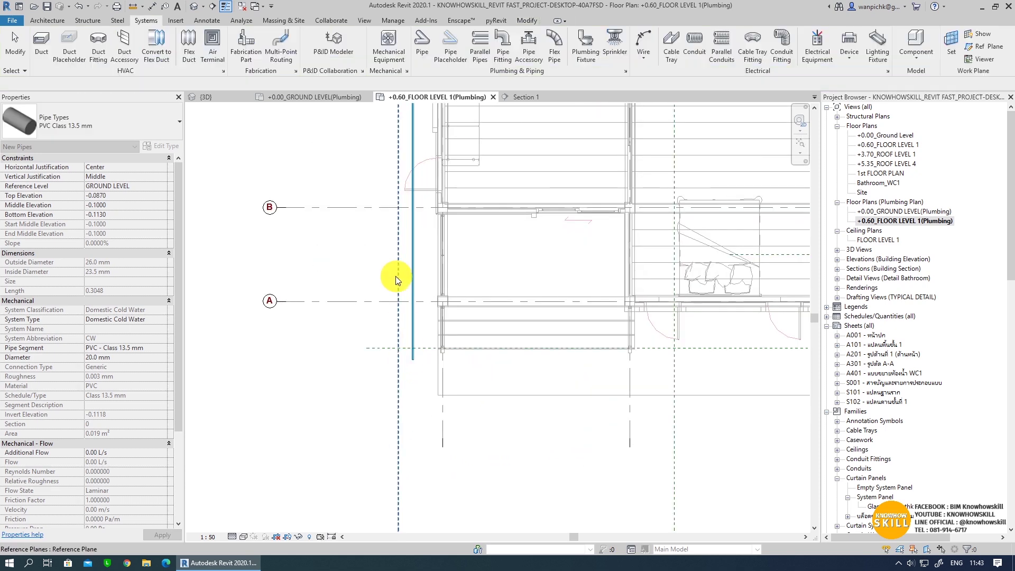
{"action": "scroll", "coordinate": [445, 312], "scroll_direction": "up", "scroll_amount": 2}
{"action": "scroll", "coordinate": [645, 223], "scroll_direction": "up", "scroll_amount": 2}
{"action": "scroll", "coordinate": [646, 223], "scroll_direction": "up", "scroll_amount": 2}
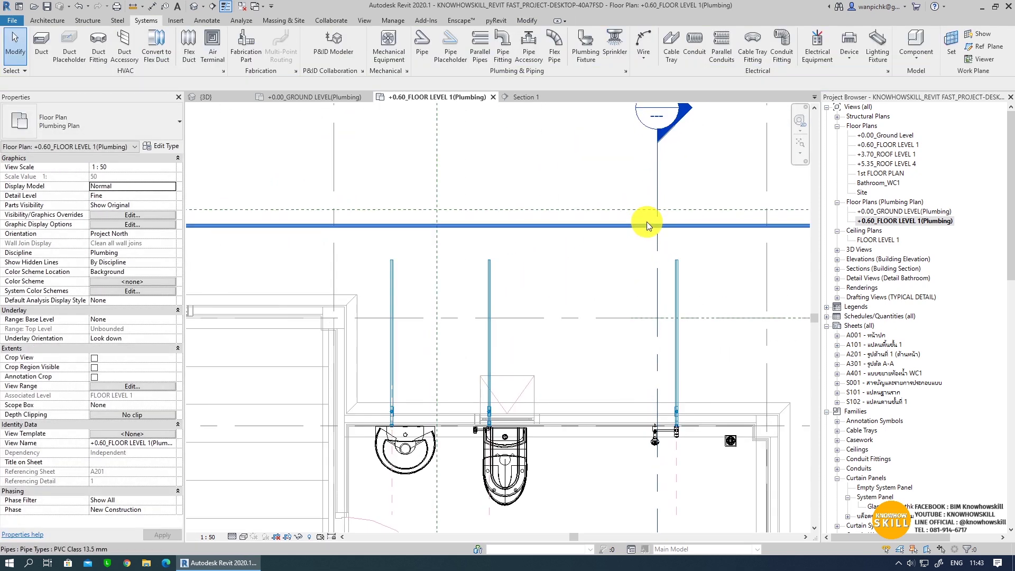
{"action": "scroll", "coordinate": [594, 351], "scroll_direction": "up", "scroll_amount": 2}
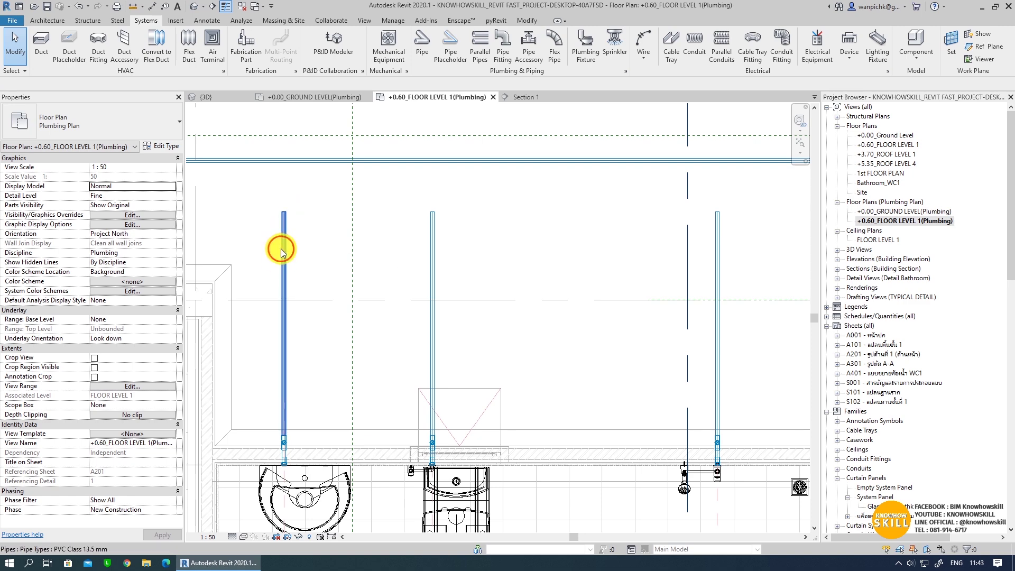
- Select the horizontal main to check its properties
{"action": "left_click", "coordinate": [283, 188]}
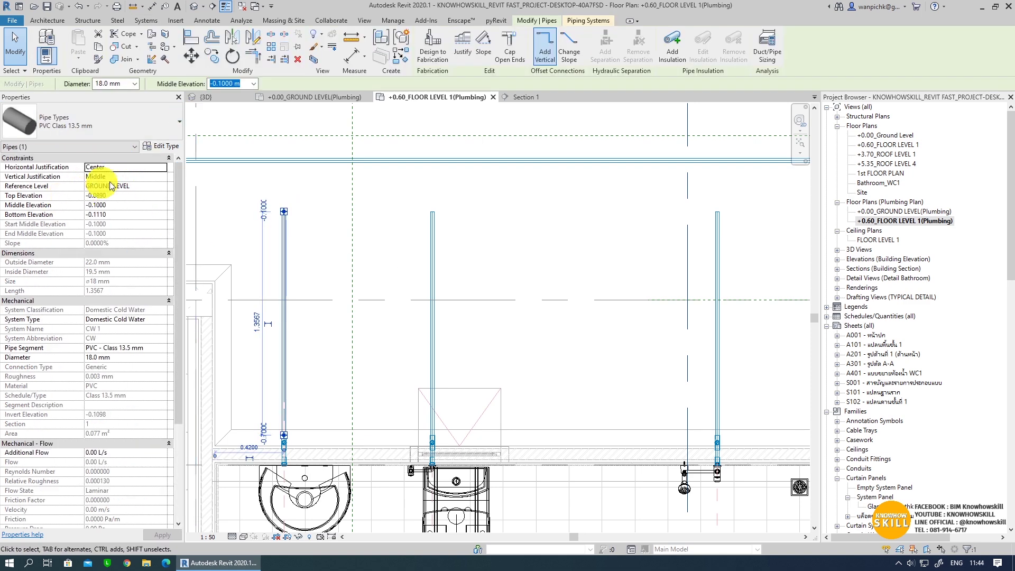
{"action": "left_click", "coordinate": [208, 173]}
{"action": "left_click", "coordinate": [276, 173]}
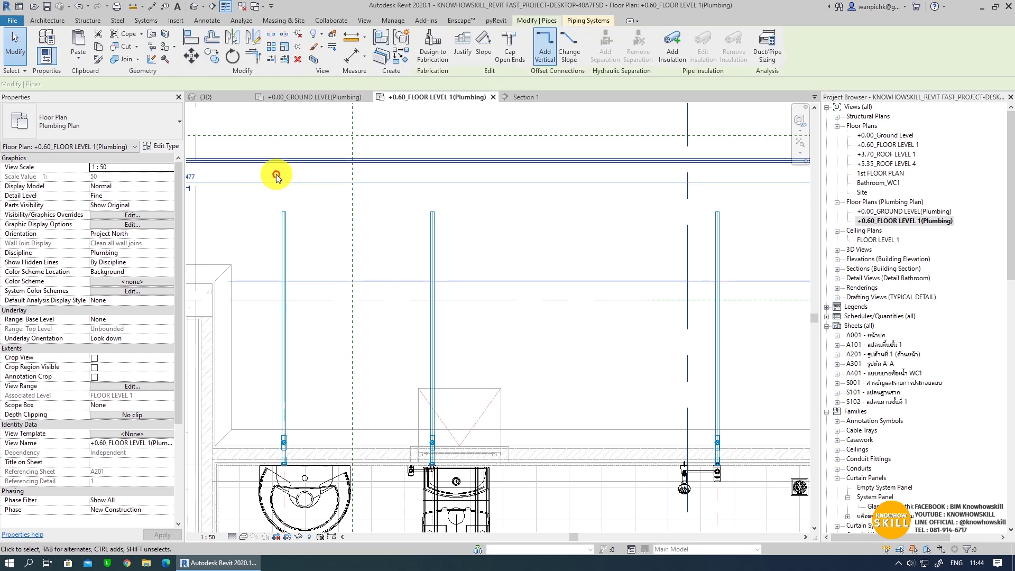
{"action": "key", "text": "Escape"}
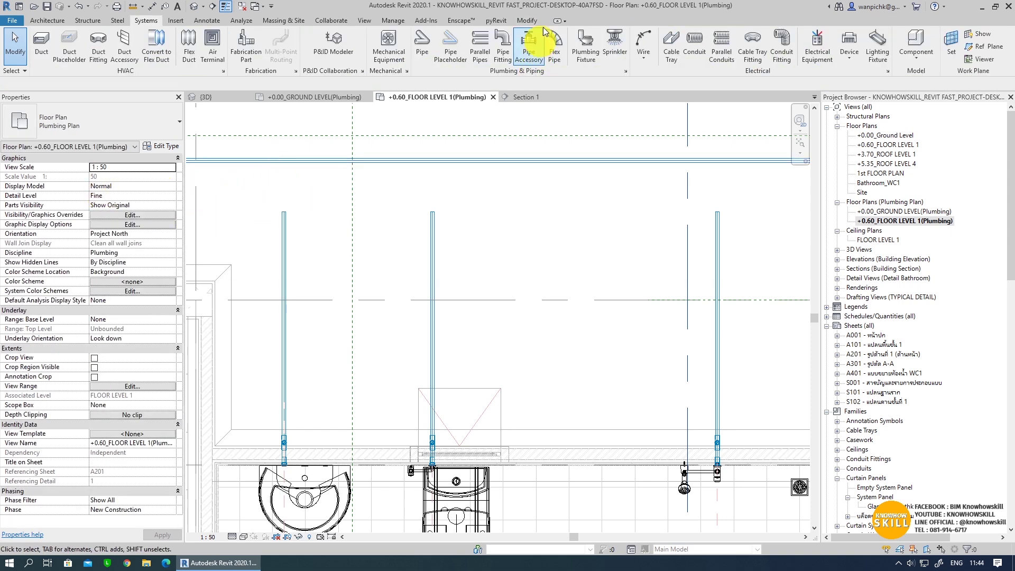
- Extend the left, middle and right risers up to the 20 mm main using Trim/Extend Multiple Elements
{"action": "left_click", "coordinate": [532, 21]}
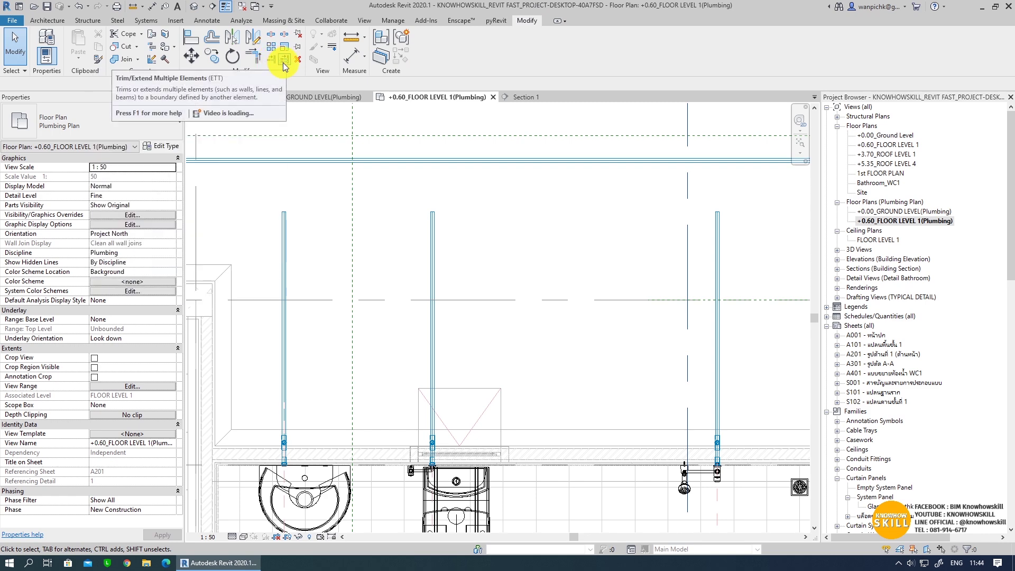
{"action": "mouse_move", "coordinate": [284, 59]}
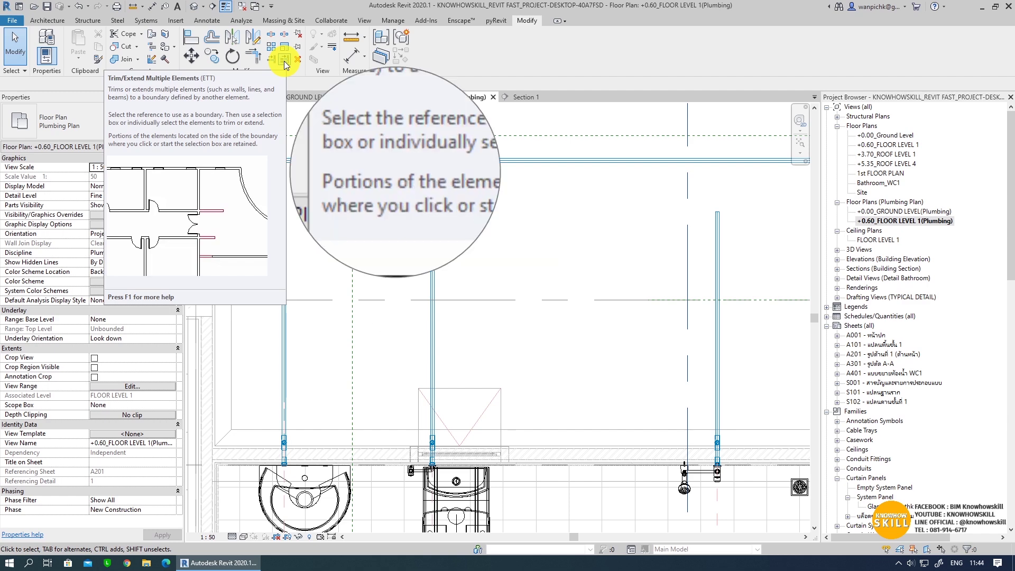
{"action": "left_click", "coordinate": [284, 59]}
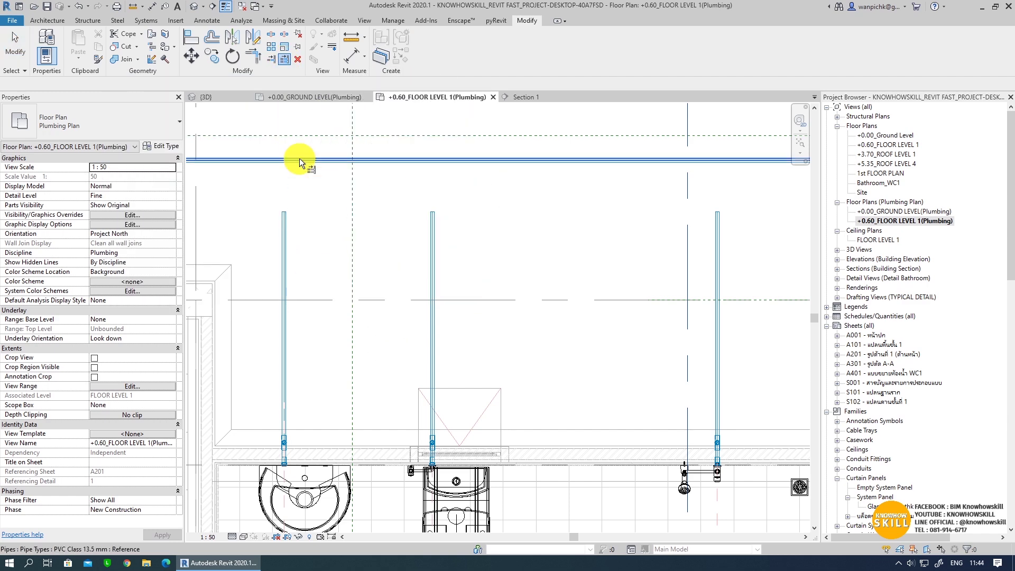
{"action": "left_click", "coordinate": [299, 158]}
{"action": "left_click", "coordinate": [290, 243]}
{"action": "left_click", "coordinate": [442, 235]}
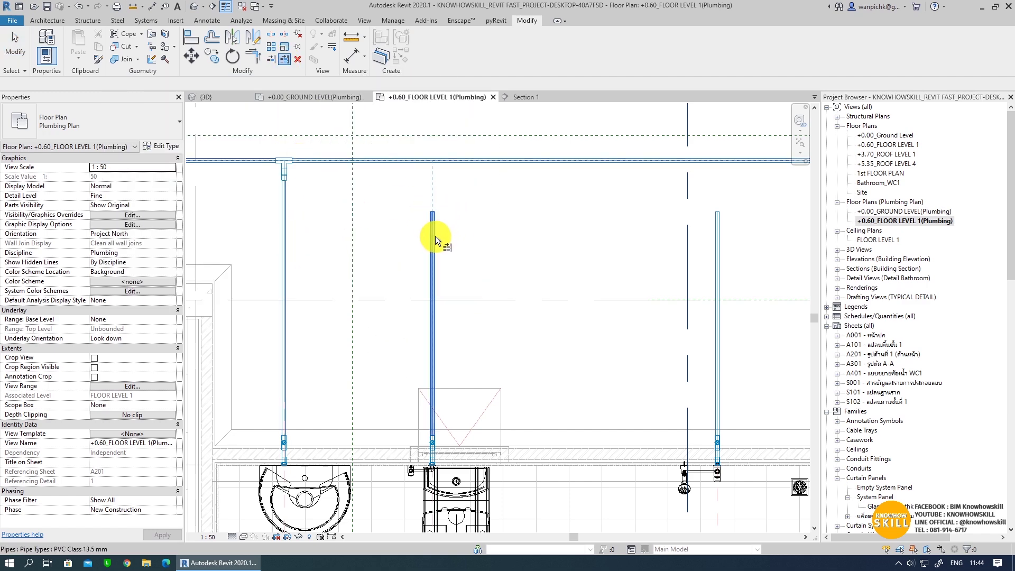
{"action": "left_click", "coordinate": [716, 233]}
{"action": "key", "text": "Escape"}
{"action": "scroll", "coordinate": [724, 261], "scroll_direction": "down", "scroll_amount": 2}
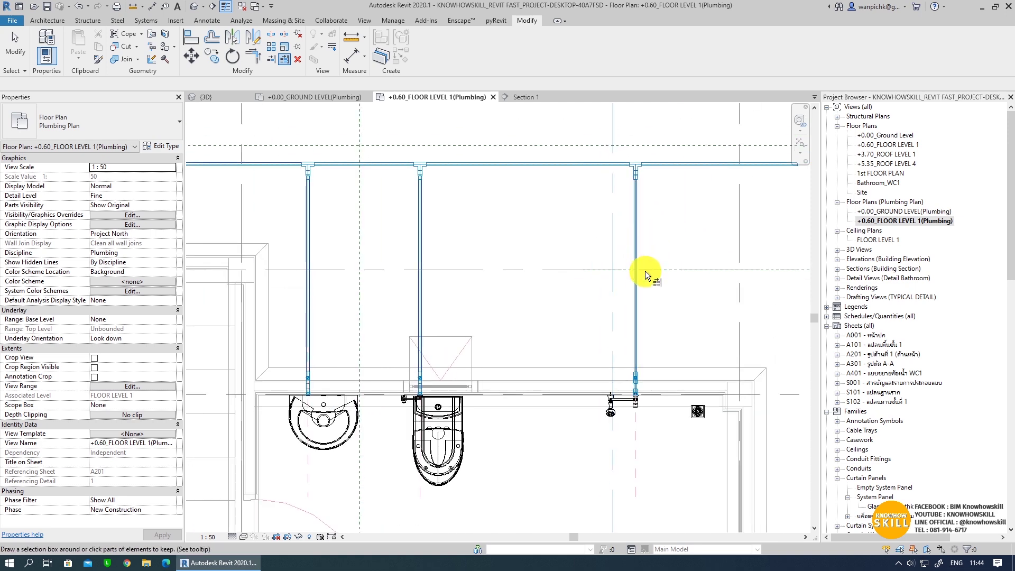
{"action": "scroll", "coordinate": [645, 271], "scroll_direction": "down", "scroll_amount": 1}
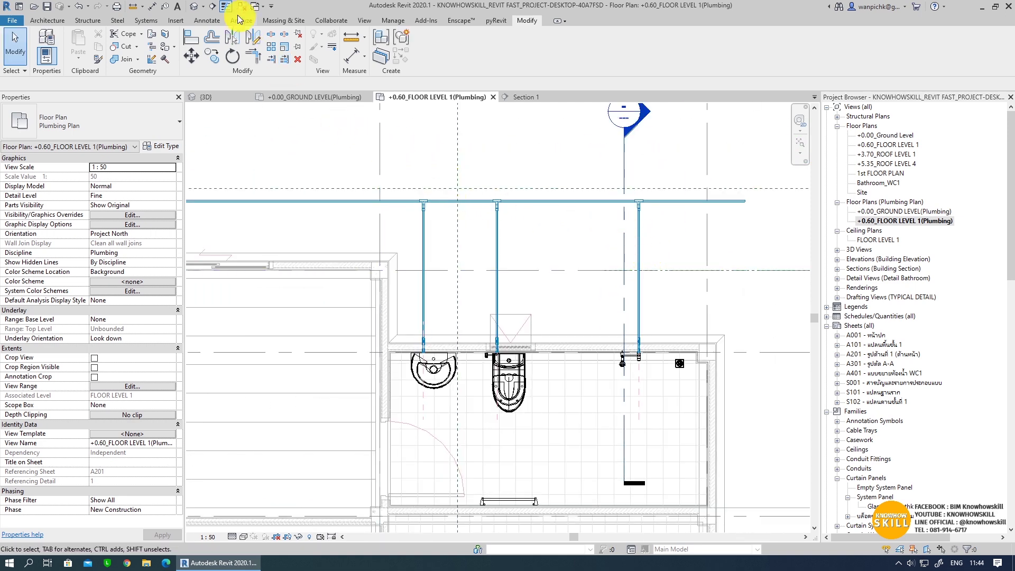
- In the 3D view, orbit and zoom in on the tee joints along the main
{"action": "left_click", "coordinate": [196, 7]}
{"action": "scroll", "coordinate": [464, 483], "scroll_direction": "up", "scroll_amount": 2}
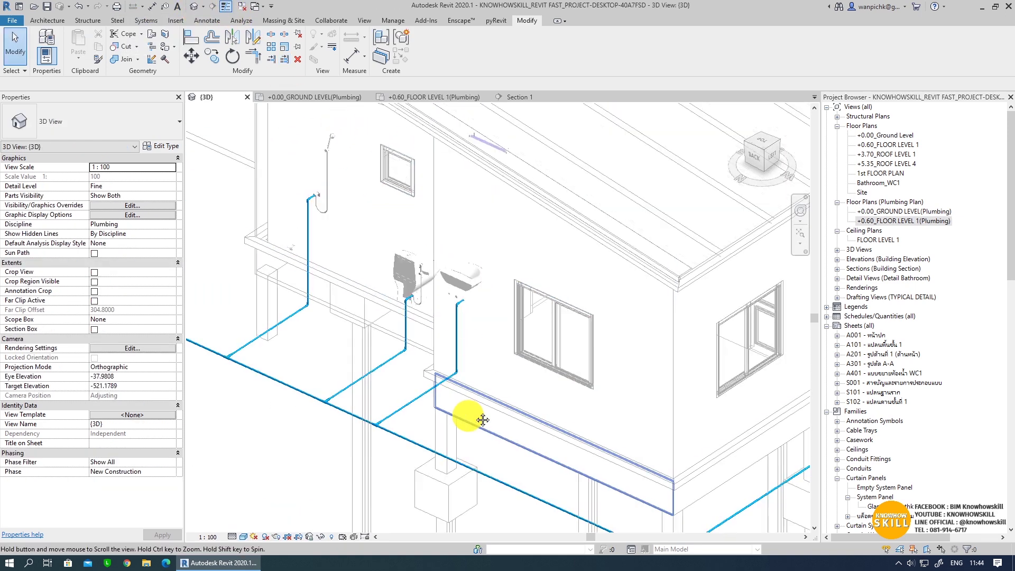
{"action": "mouse_move", "coordinate": [266, 359]}
{"action": "middle_mouse_down", "text": "shift"}
{"action": "mouse_move", "coordinate": [464, 390]}
{"action": "mouse_move", "coordinate": [550, 437]}
{"action": "mouse_move", "coordinate": [514, 481]}
{"action": "mouse_move", "coordinate": [503, 462]}
{"action": "middle_mouse_up", "text": "shift"}
{"action": "scroll", "coordinate": [443, 486], "scroll_direction": "up", "scroll_amount": 3}
{"action": "scroll", "coordinate": [544, 419], "scroll_direction": "up", "scroll_amount": 3}
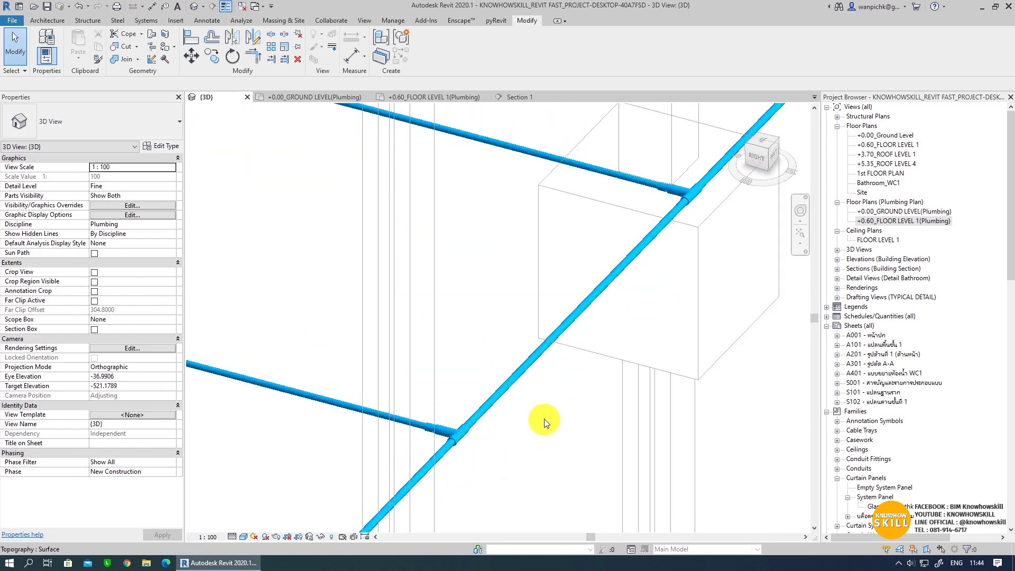
{"action": "scroll", "coordinate": [504, 430], "scroll_direction": "up", "scroll_amount": 1}
{"action": "scroll", "coordinate": [381, 467], "scroll_direction": "up", "scroll_amount": 1}
{"action": "middle_click_drag", "start_coordinate": [395, 462], "coordinate": [538, 461]}
{"action": "scroll", "coordinate": [538, 461], "scroll_direction": "up", "scroll_amount": 2}
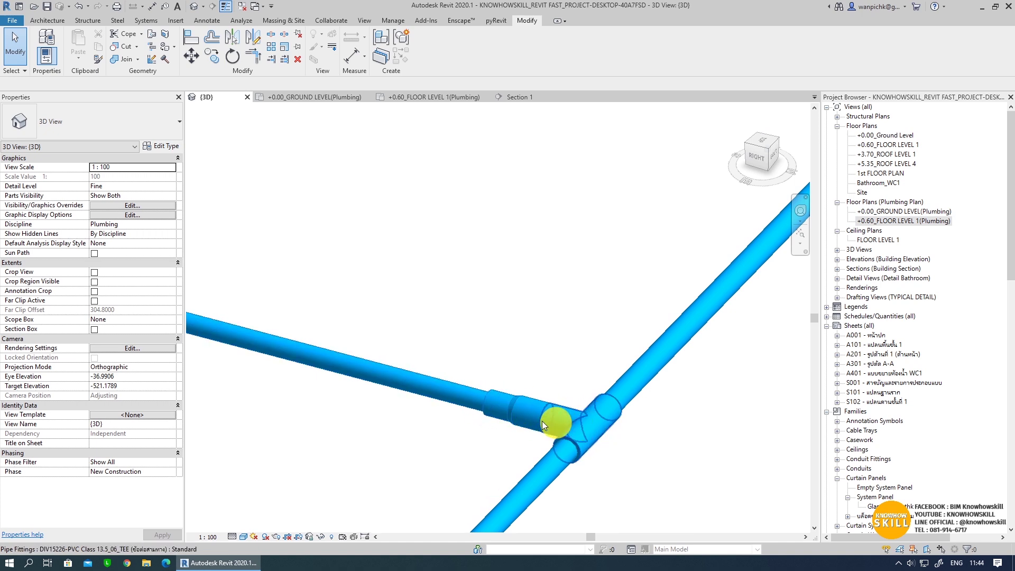
- Select two tees, then clear the selection and return to an isometric view
{"action": "left_click", "coordinate": [583, 425]}
{"action": "scroll", "coordinate": [443, 439], "scroll_direction": "down", "scroll_amount": 5}
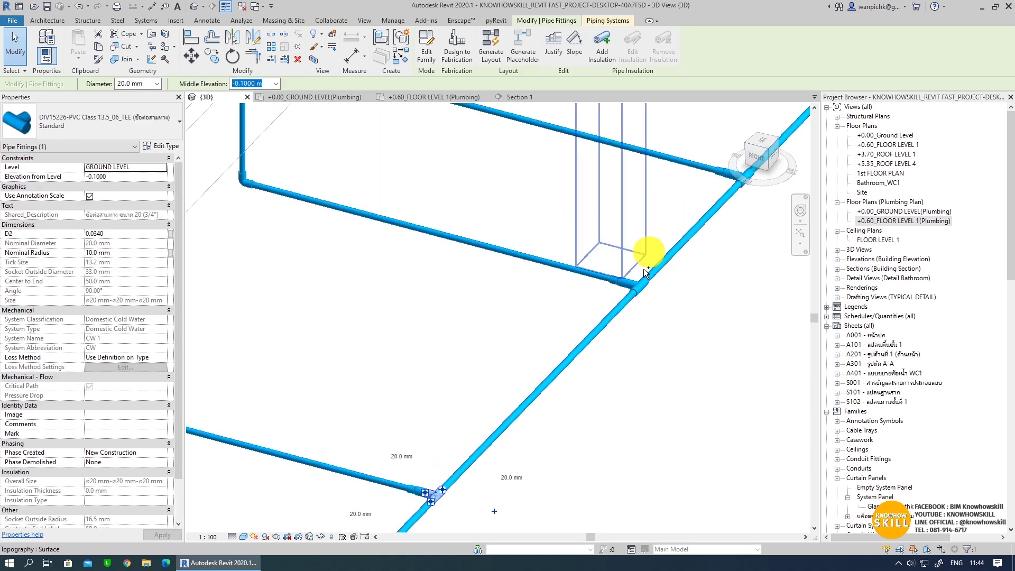
{"action": "left_click", "coordinate": [643, 272], "text": "ctrl"}
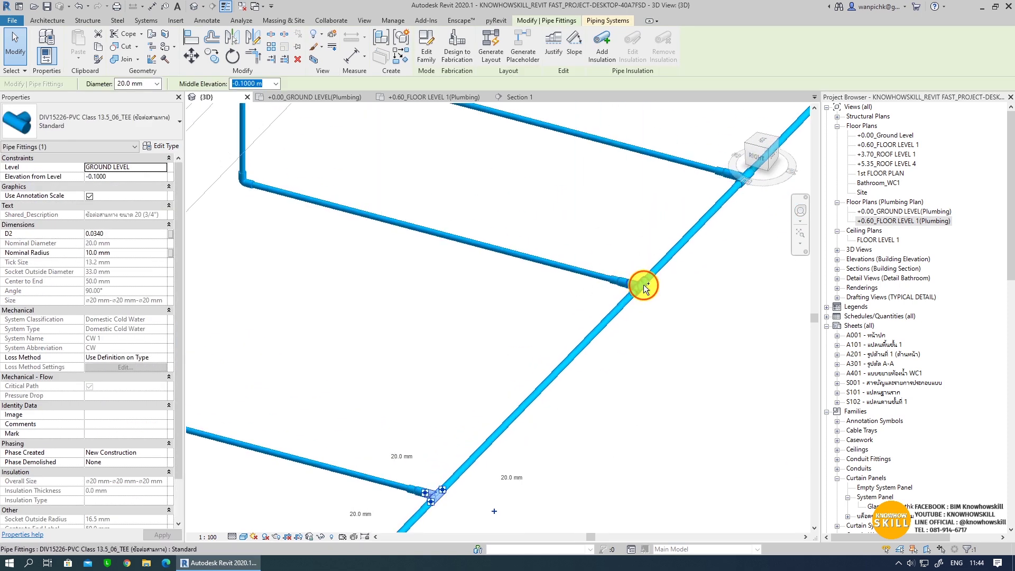
{"action": "left_click", "coordinate": [741, 185]}
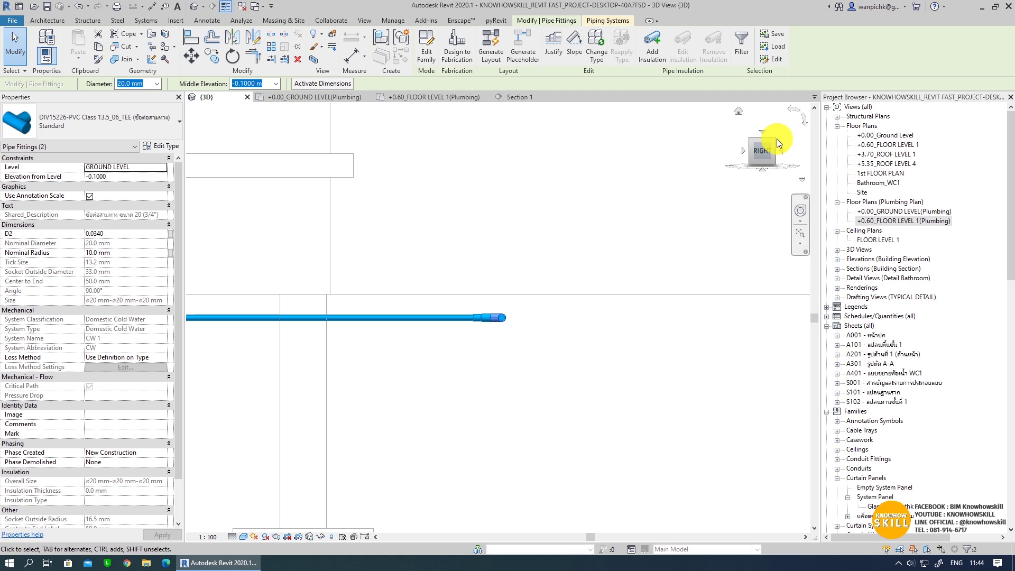
{"action": "key", "text": "Escape"}
{"action": "left_click", "coordinate": [774, 138]}
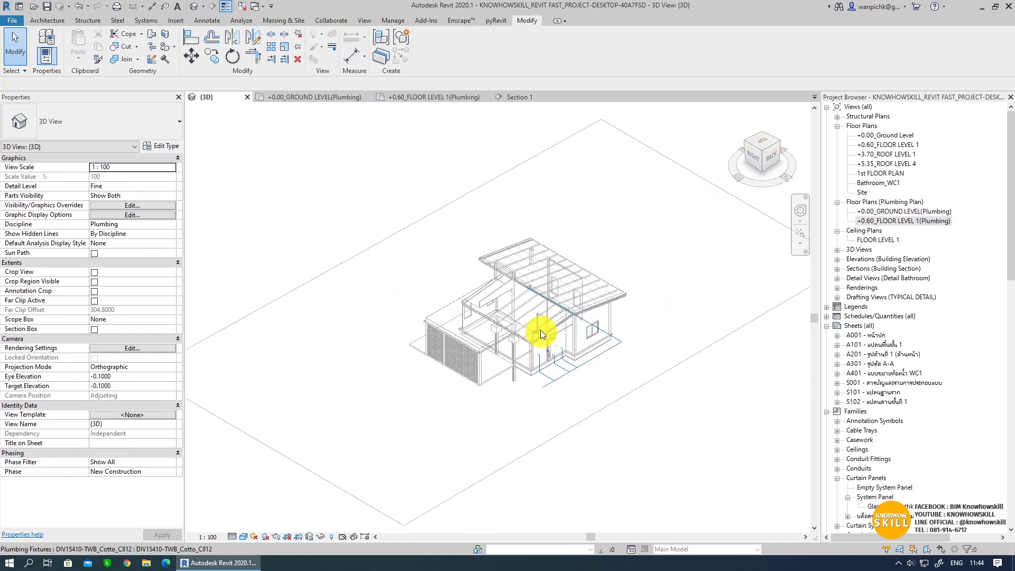
- Select all three tees on the main and open the fitting Type Selector list
{"action": "scroll", "coordinate": [624, 413], "scroll_direction": "up", "scroll_amount": 2}
{"action": "scroll", "coordinate": [624, 413], "scroll_direction": "up", "scroll_amount": 4}
{"action": "scroll", "coordinate": [650, 340], "scroll_direction": "up", "scroll_amount": 3}
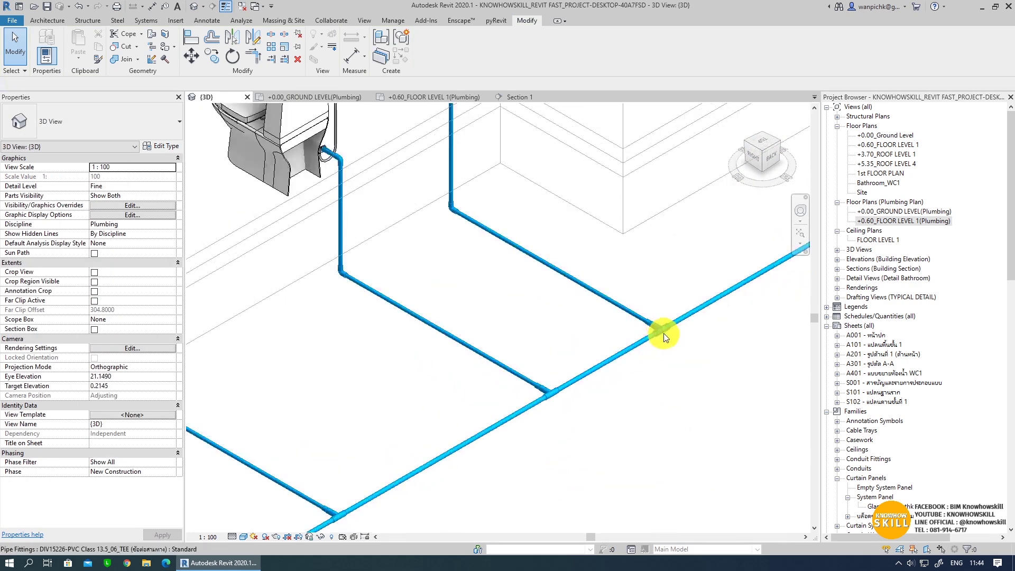
{"action": "left_click", "coordinate": [665, 333]}
{"action": "middle_click_drag", "start_coordinate": [375, 518], "coordinate": [425, 418]}
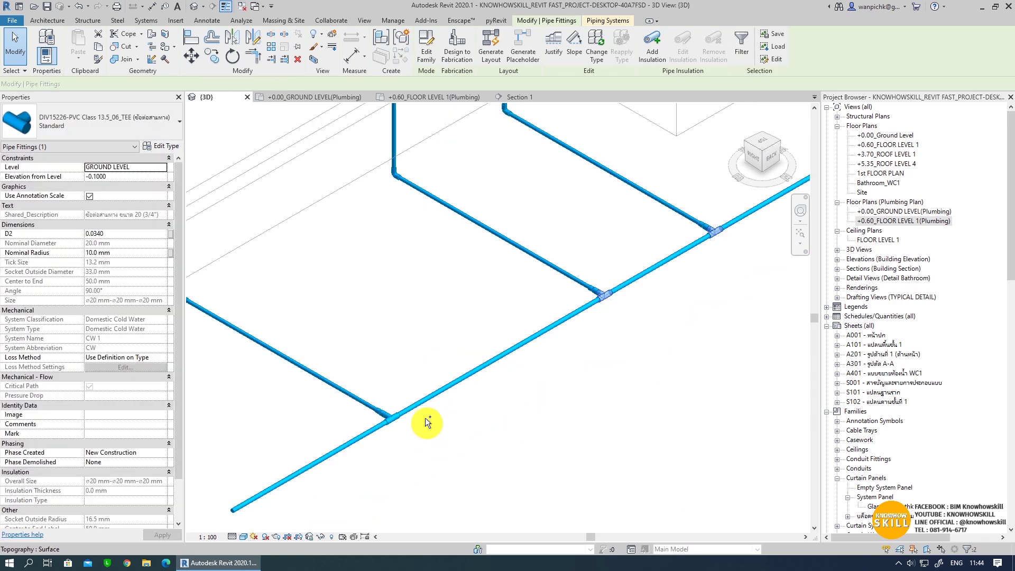
{"action": "left_click", "coordinate": [393, 418], "text": "ctrl"}
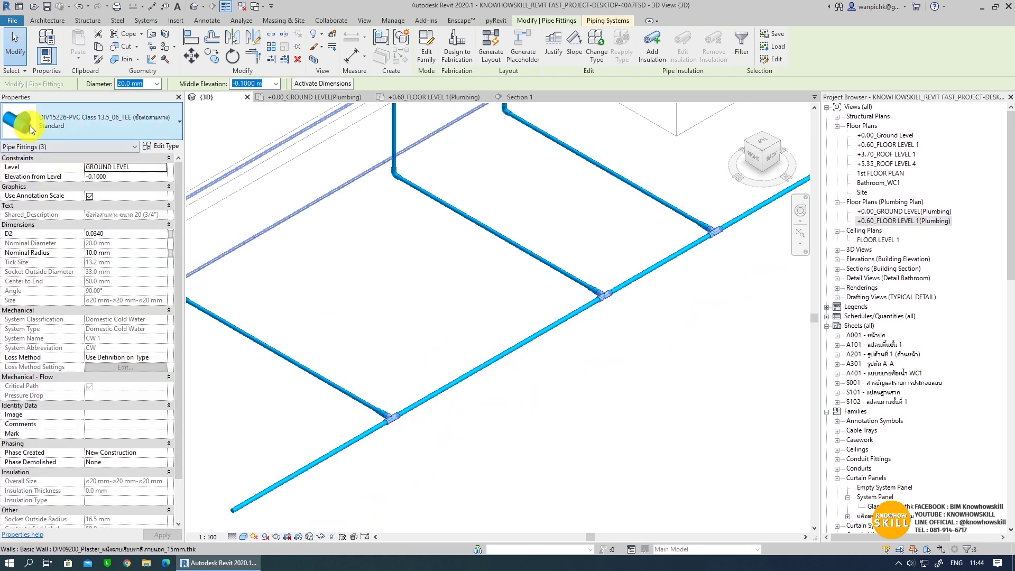
{"action": "left_click", "coordinate": [68, 123]}
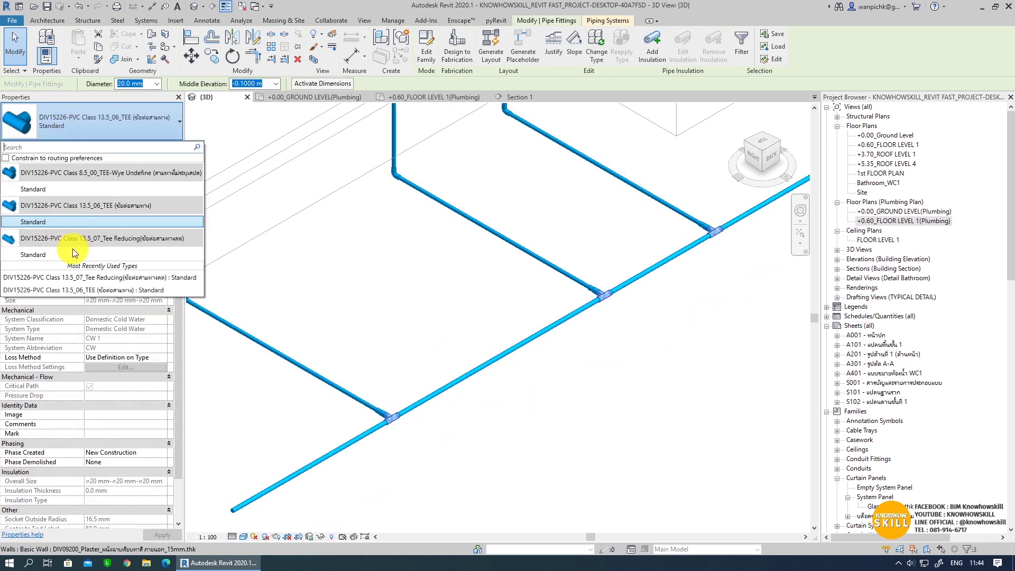
- Switch the main's three tees to the 20×18 Tee Reducing : Standard type
{"action": "left_click", "coordinate": [44, 253]}
{"action": "left_click", "coordinate": [475, 303]}
{"action": "scroll", "coordinate": [419, 392], "scroll_direction": "up", "scroll_amount": 2}
{"action": "scroll", "coordinate": [370, 438], "scroll_direction": "up", "scroll_amount": 2}
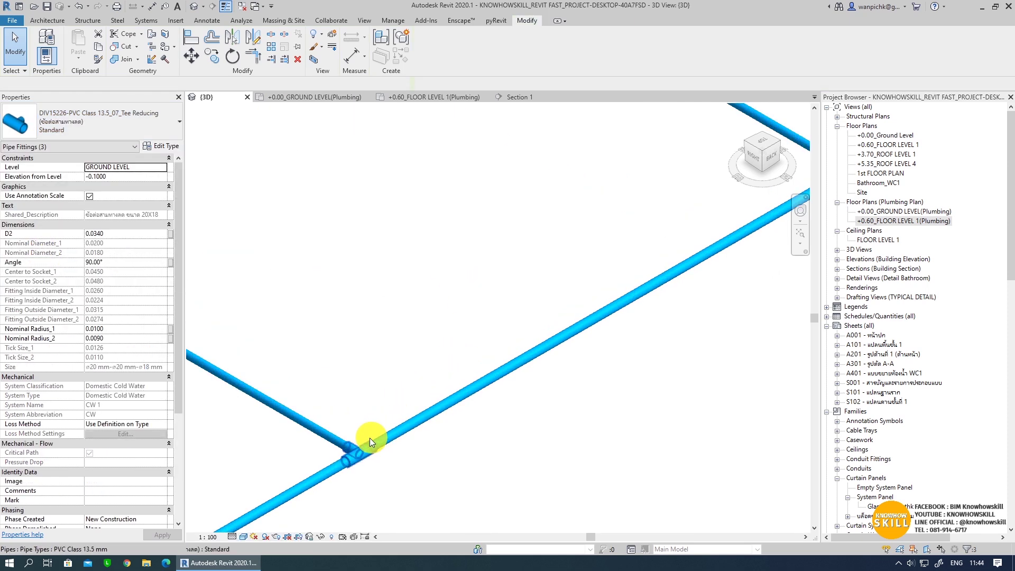
{"action": "scroll", "coordinate": [388, 430], "scroll_direction": "down", "scroll_amount": 2}
{"action": "scroll", "coordinate": [390, 421], "scroll_direction": "up", "scroll_amount": 2}
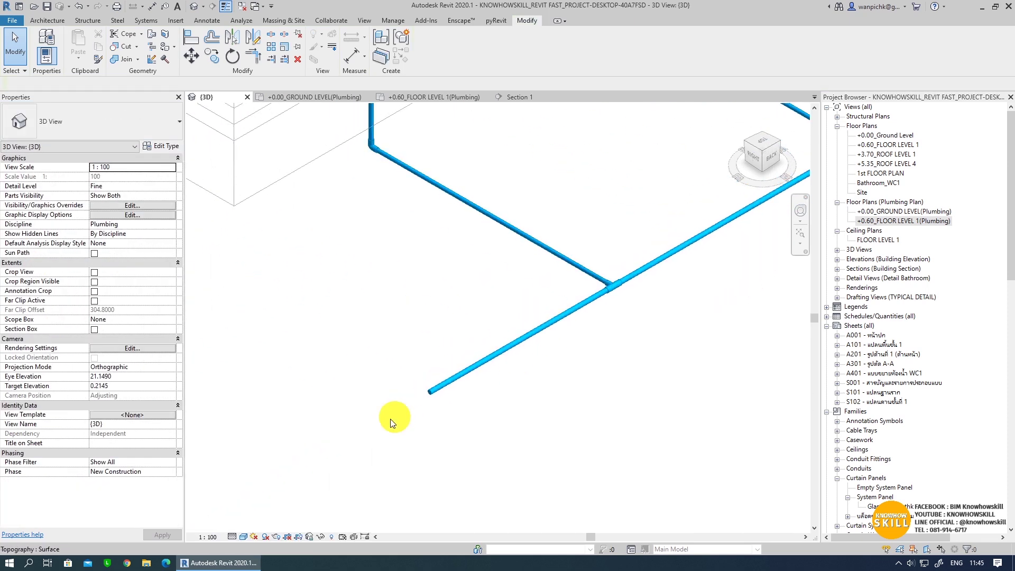
{"action": "mouse_move", "coordinate": [392, 417]}
{"action": "middle_mouse_down"}
{"action": "mouse_move", "coordinate": [476, 377]}
{"action": "mouse_move", "coordinate": [406, 442]}
{"action": "middle_mouse_up"}
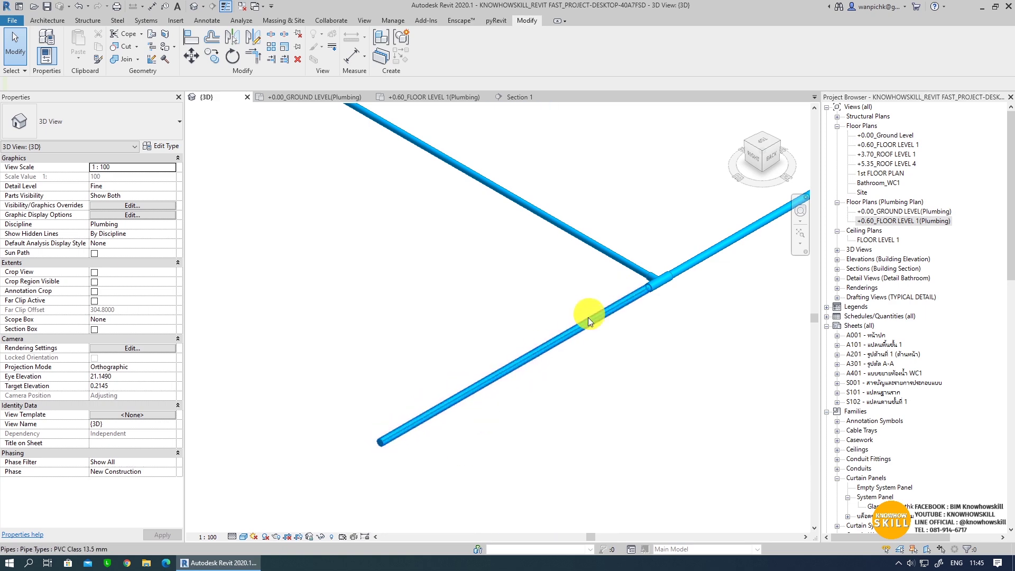
- Delete the main's end length past the last branch and turn the corner elbow into a tee
{"action": "left_click", "coordinate": [583, 330]}
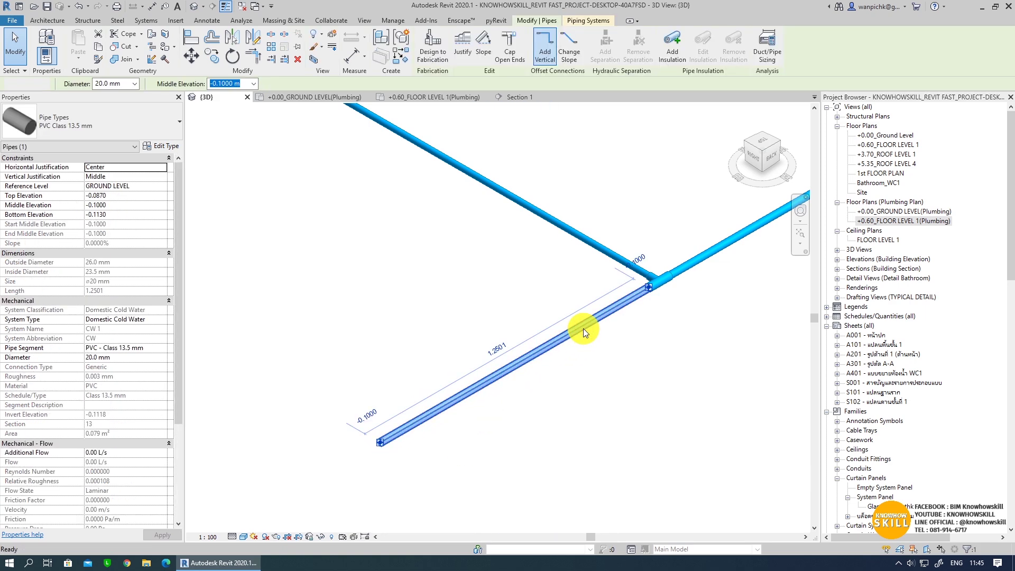
{"action": "key", "text": "Delete"}
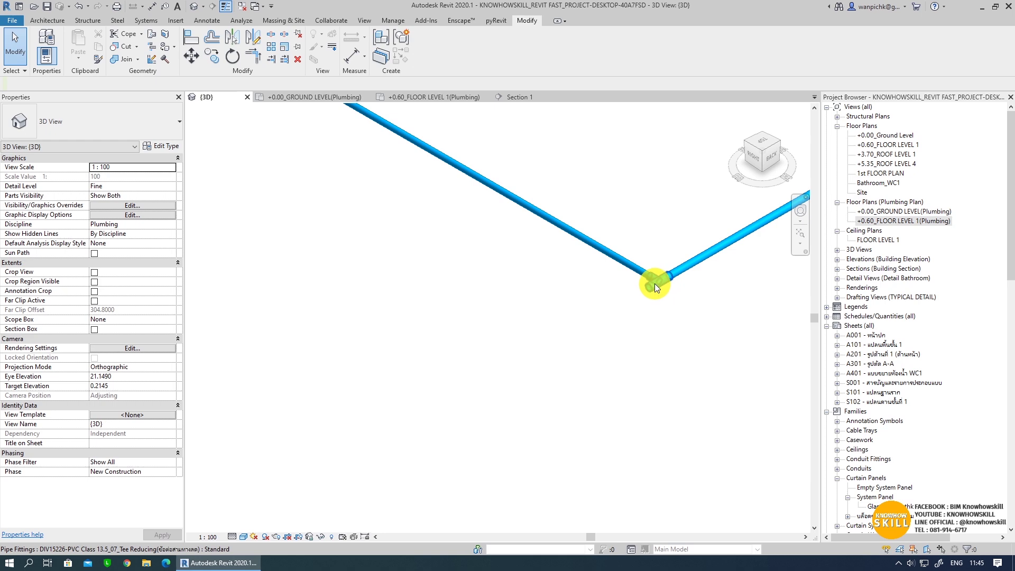
{"action": "left_click", "coordinate": [653, 284]}
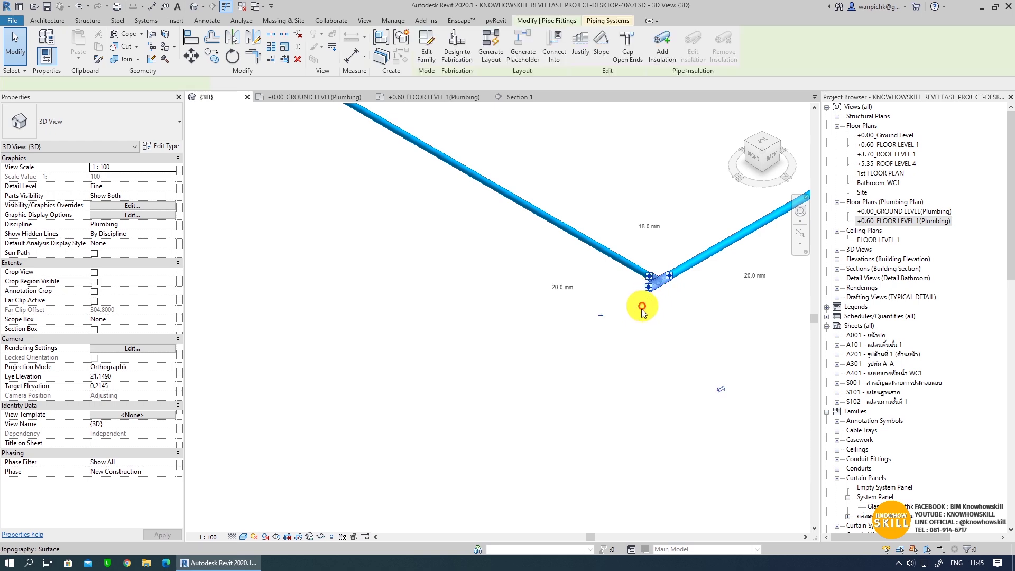
{"action": "left_click", "coordinate": [601, 315]}
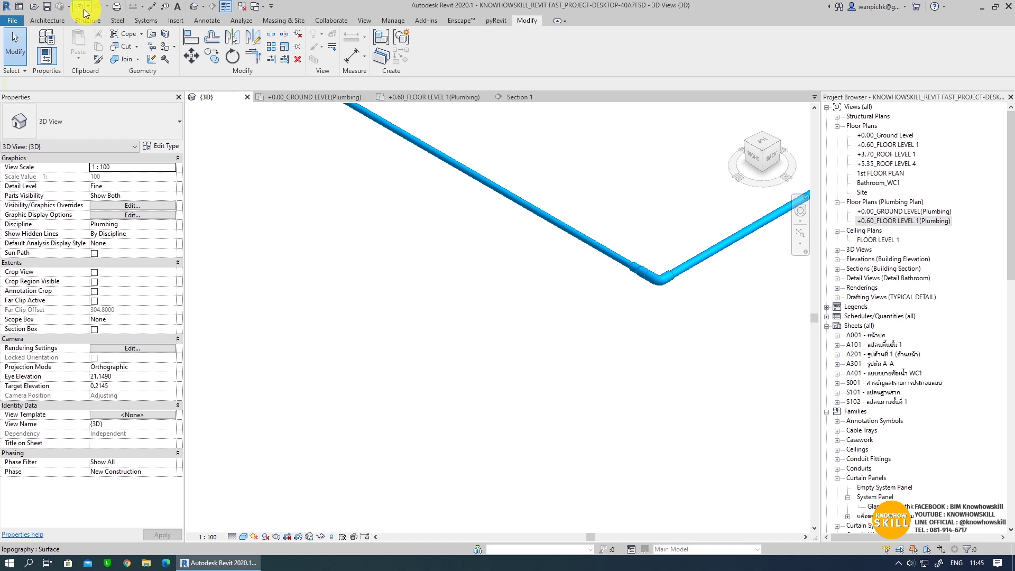
{"action": "left_click", "coordinate": [661, 282]}
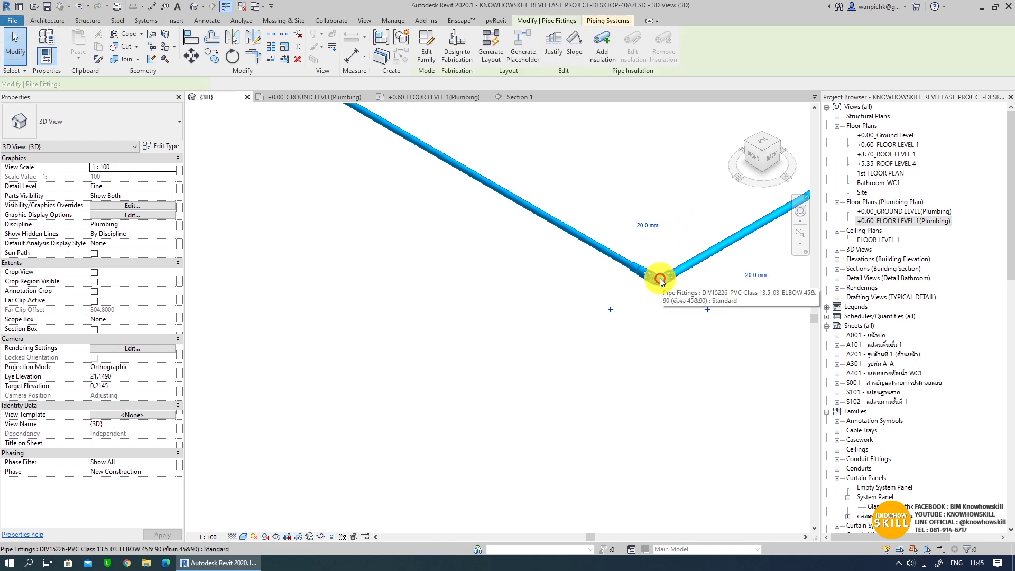
{"action": "left_click", "coordinate": [611, 309]}
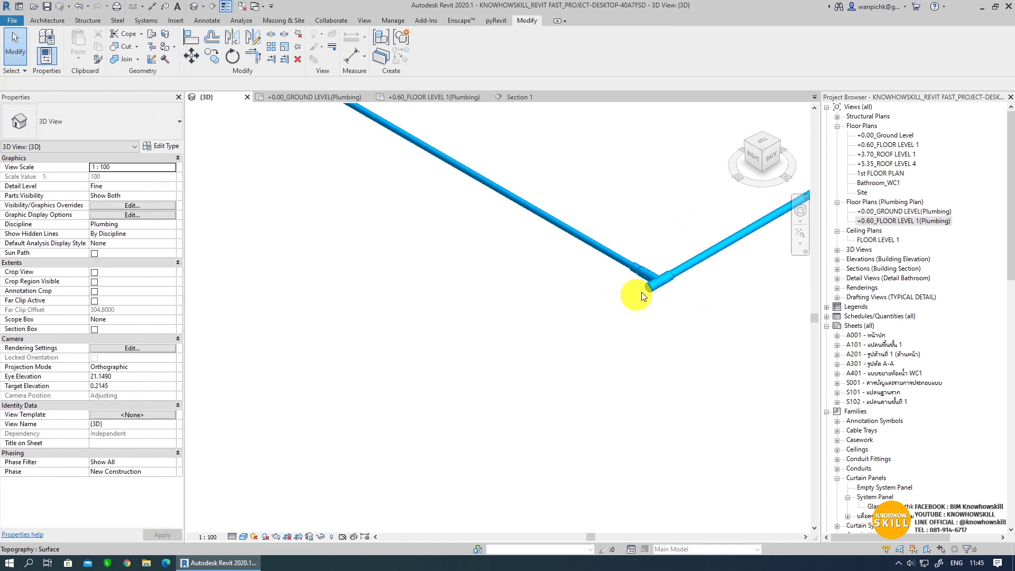
{"action": "left_click", "coordinate": [649, 285]}
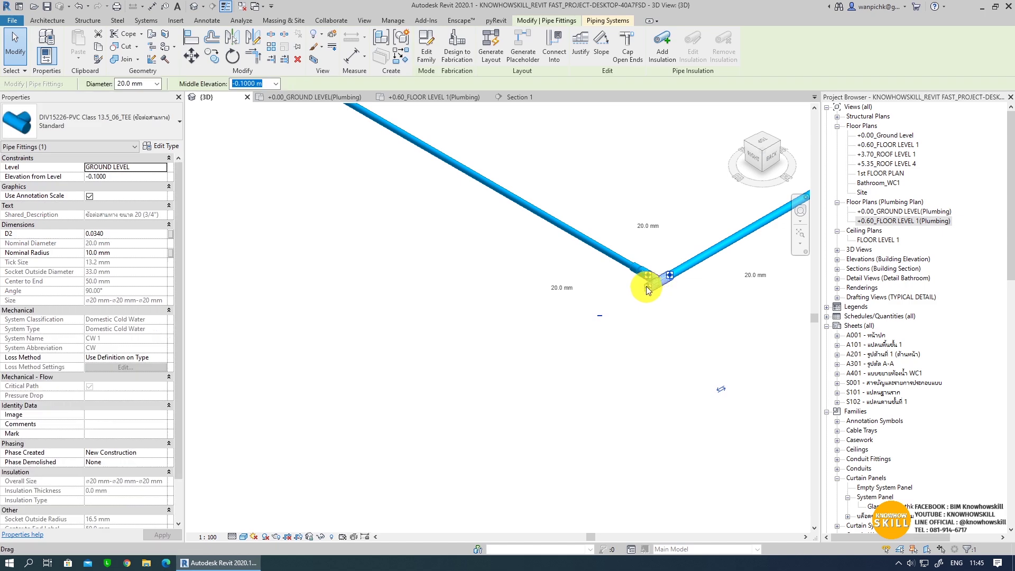
- Draw a new pipe from the tee's open end toward the lower left and cap its end
{"action": "right_click", "coordinate": [646, 288]}
{"action": "left_click", "coordinate": [661, 292]}
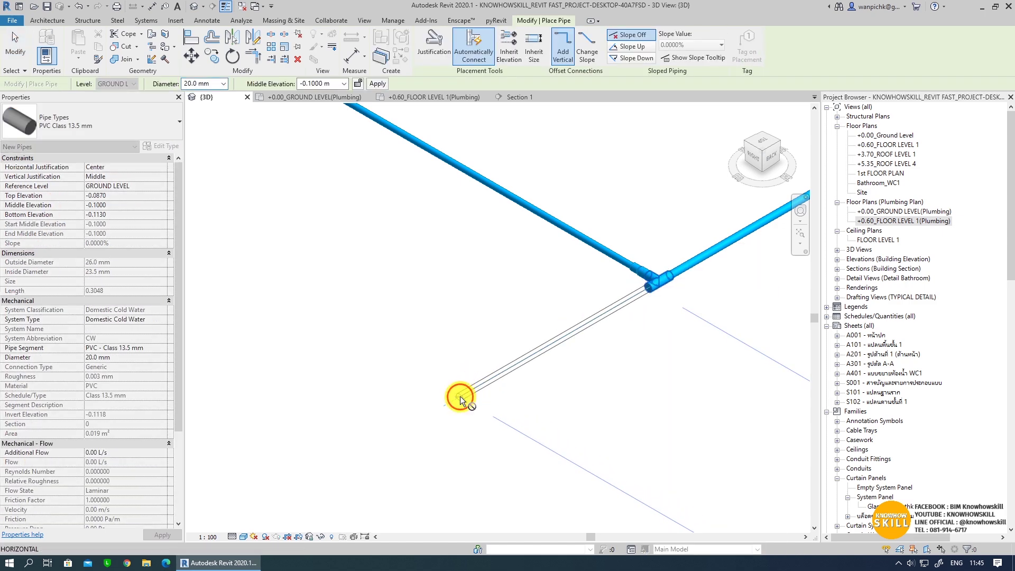
{"action": "left_click", "coordinate": [460, 396]}
{"action": "key", "text": "Escape"}
{"action": "key", "text": "Escape"}
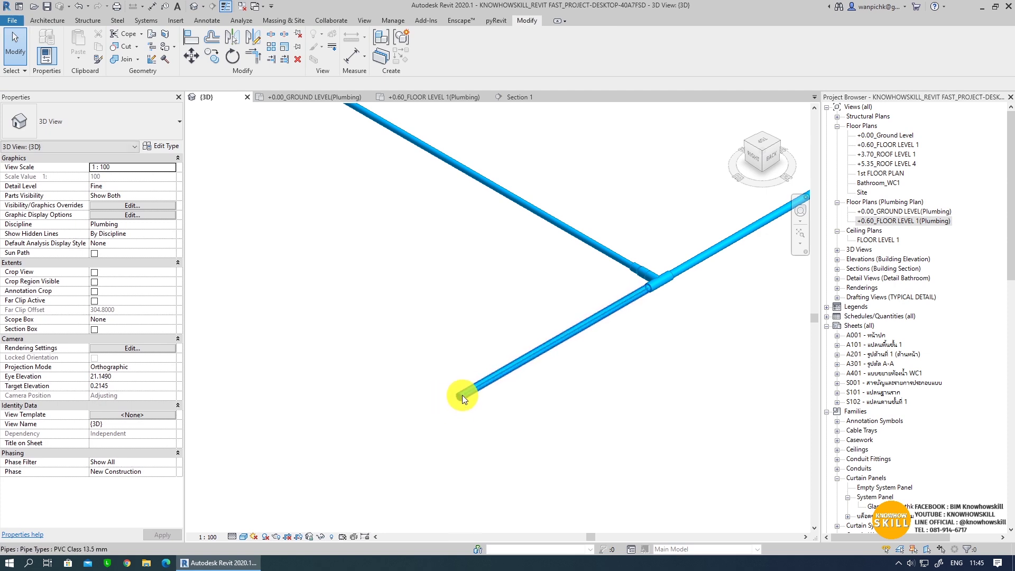
{"action": "left_click", "coordinate": [461, 396]}
{"action": "right_click", "coordinate": [460, 397]}
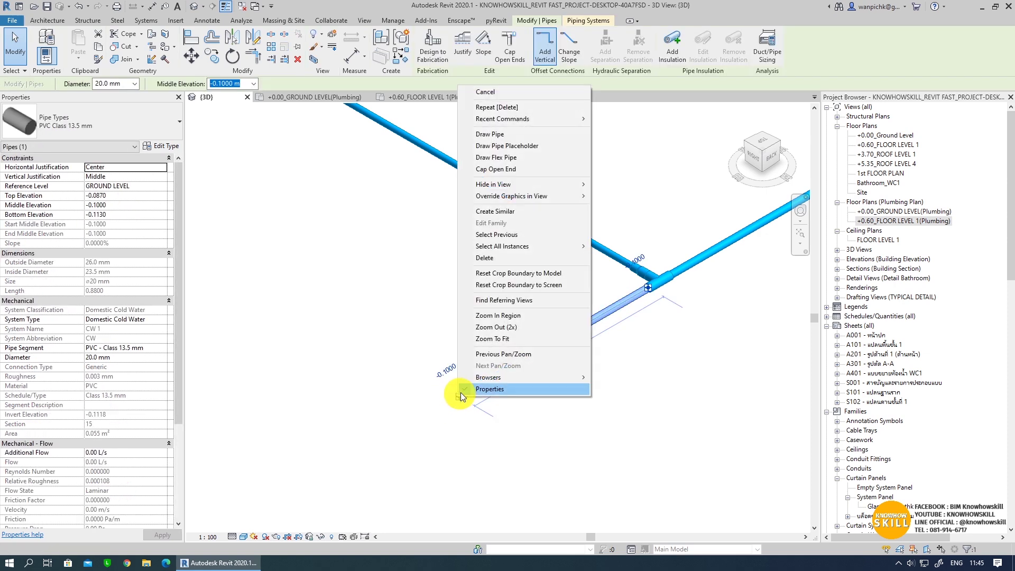
{"action": "left_click", "coordinate": [541, 168]}
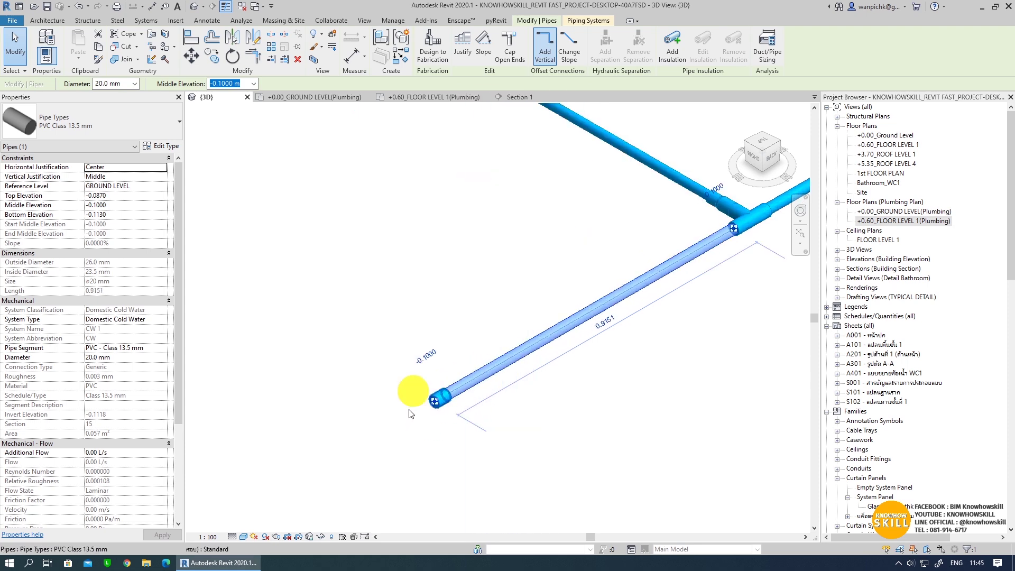
{"action": "scroll", "coordinate": [368, 471], "scroll_direction": "up", "scroll_amount": 2}
{"action": "key", "text": "Escape"}
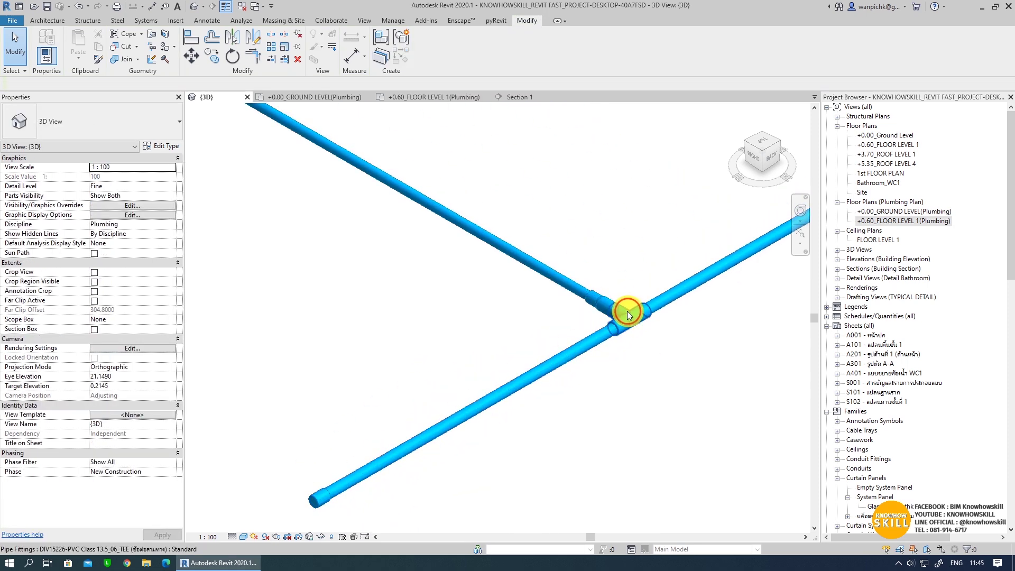
- Make the junction tee a 20×18 reducing tee and reopen the +0.60_FLOOR LEVEL 1(Plumbing) plan
{"action": "left_click", "coordinate": [627, 311]}
{"action": "left_click", "coordinate": [100, 122]}
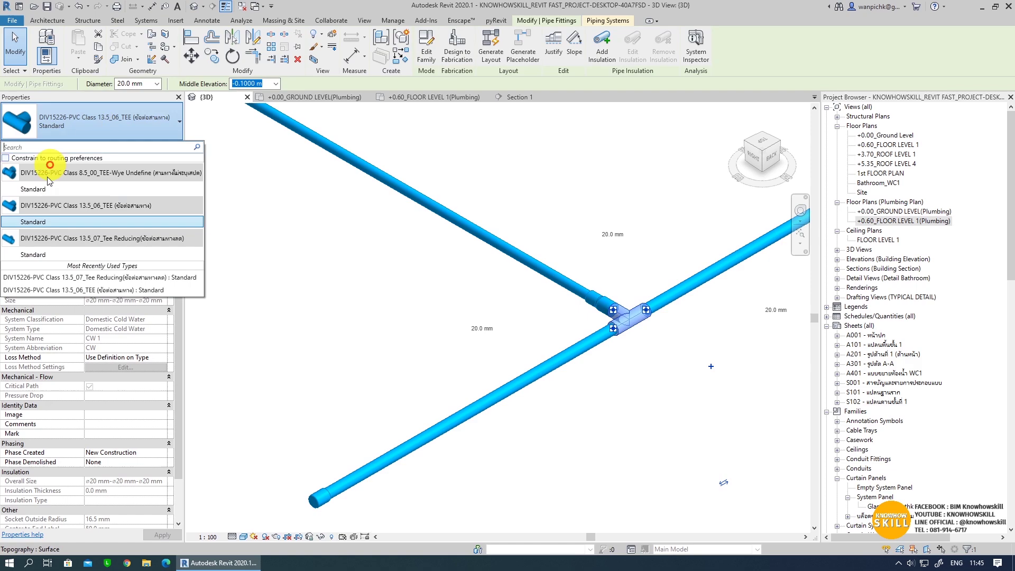
{"action": "left_click", "coordinate": [37, 246]}
{"action": "scroll", "coordinate": [542, 411], "scroll_direction": "down", "scroll_amount": 2}
{"action": "scroll", "coordinate": [522, 424], "scroll_direction": "down", "scroll_amount": 2}
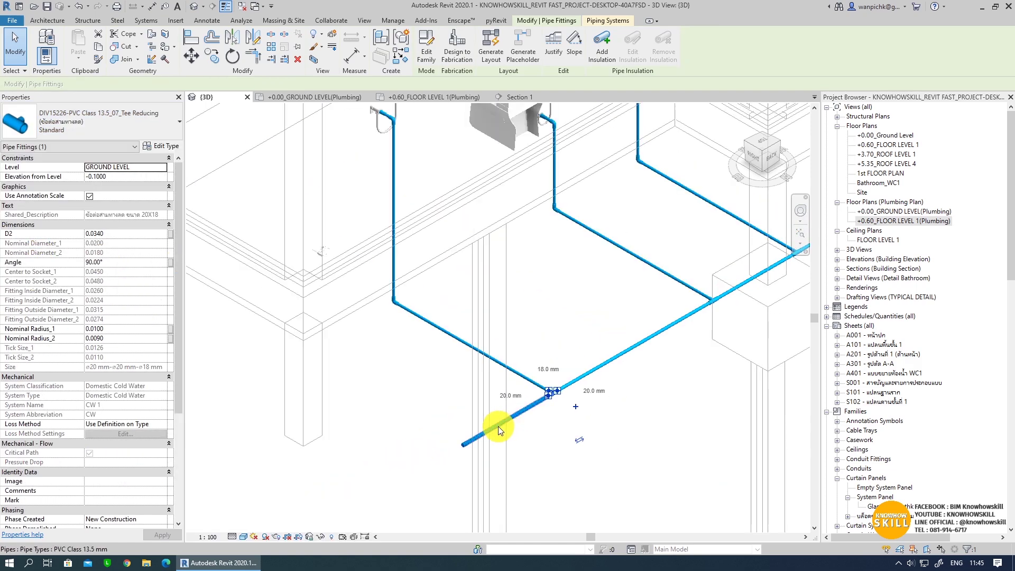
{"action": "mouse_move", "coordinate": [498, 426]}
{"action": "middle_mouse_down", "text": "shift"}
{"action": "mouse_move", "coordinate": [460, 418]}
{"action": "mouse_move", "coordinate": [540, 438]}
{"action": "mouse_move", "coordinate": [472, 438]}
{"action": "mouse_move", "coordinate": [415, 335]}
{"action": "mouse_move", "coordinate": [336, 325]}
{"action": "mouse_move", "coordinate": [313, 296]}
{"action": "mouse_move", "coordinate": [393, 388]}
{"action": "mouse_move", "coordinate": [483, 404]}
{"action": "mouse_move", "coordinate": [395, 400]}
{"action": "middle_mouse_up", "text": "shift"}
{"action": "scroll", "coordinate": [313, 296], "scroll_direction": "down", "scroll_amount": 3}
{"action": "scroll", "coordinate": [657, 404], "scroll_direction": "up", "scroll_amount": 3}
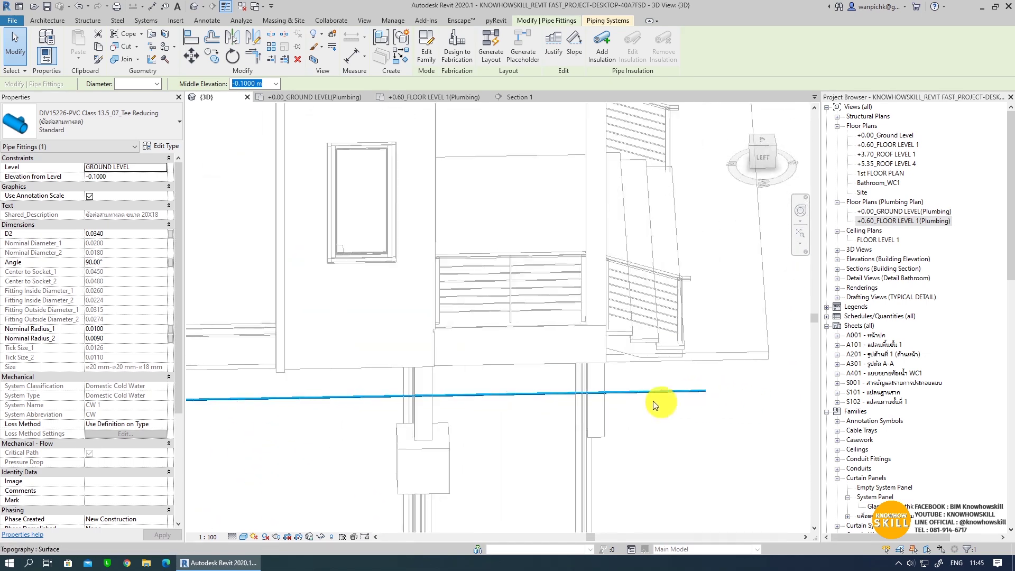
{"action": "mouse_move", "coordinate": [657, 404]}
{"action": "middle_mouse_down", "text": "shift"}
{"action": "mouse_move", "coordinate": [676, 427]}
{"action": "mouse_move", "coordinate": [655, 431]}
{"action": "middle_mouse_up", "text": "shift"}
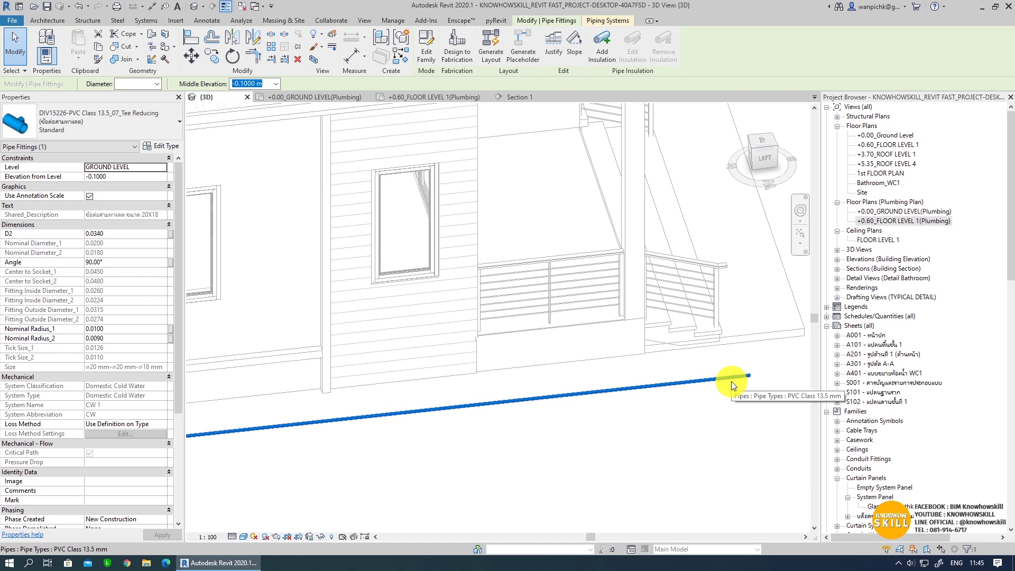
{"action": "double_click", "coordinate": [921, 221]}
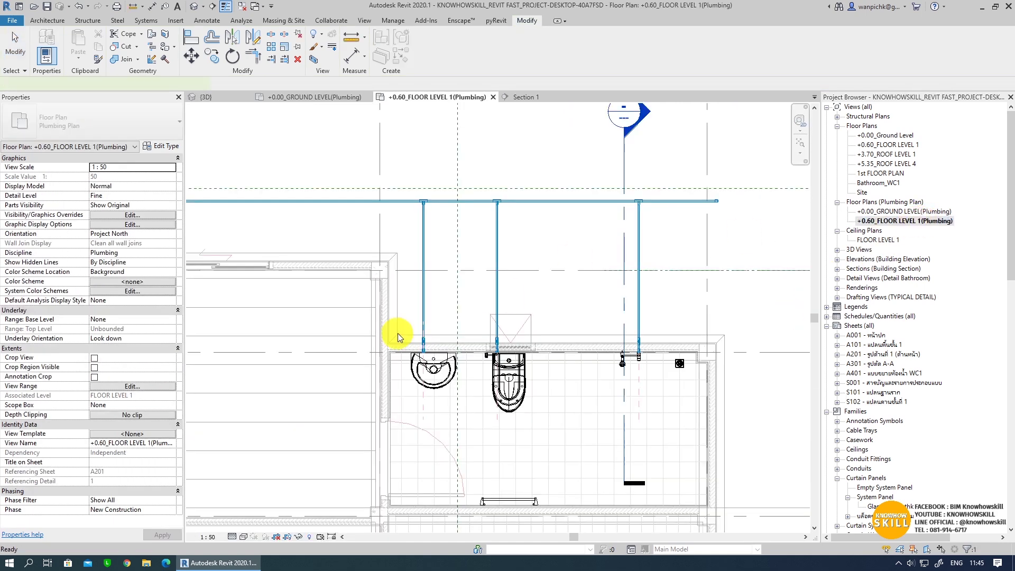
- Start a pipe accessory using the 20mm Water Meter type on the plumbing plan
{"action": "scroll", "coordinate": [396, 338], "scroll_direction": "up", "scroll_amount": 3}
{"action": "middle_click_drag", "start_coordinate": [470, 340], "coordinate": [432, 81]}
{"action": "left_click", "coordinate": [469, 376]}
{"action": "scroll", "coordinate": [437, 376], "scroll_direction": "up", "scroll_amount": 2}
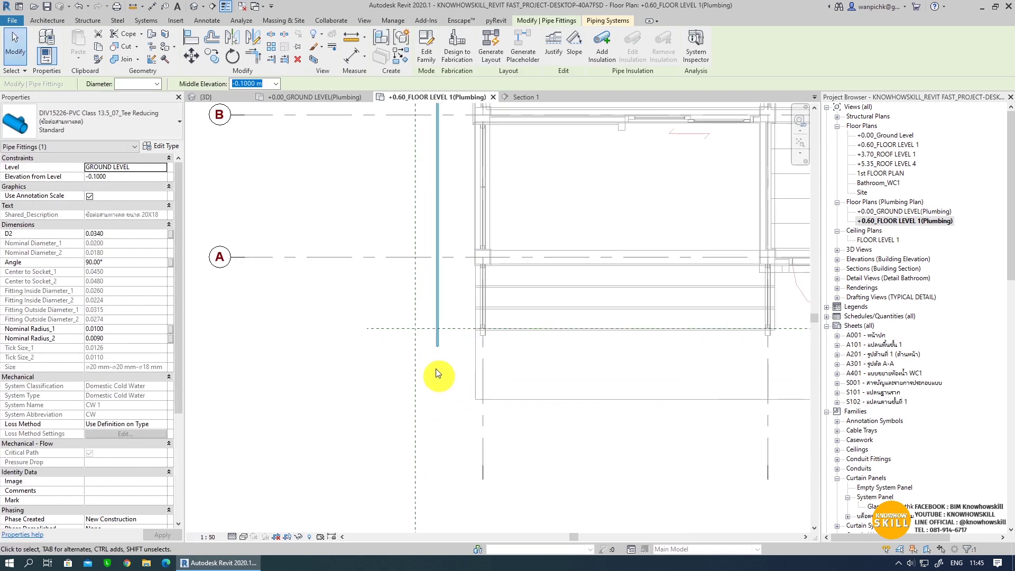
{"action": "left_click", "coordinate": [149, 21]}
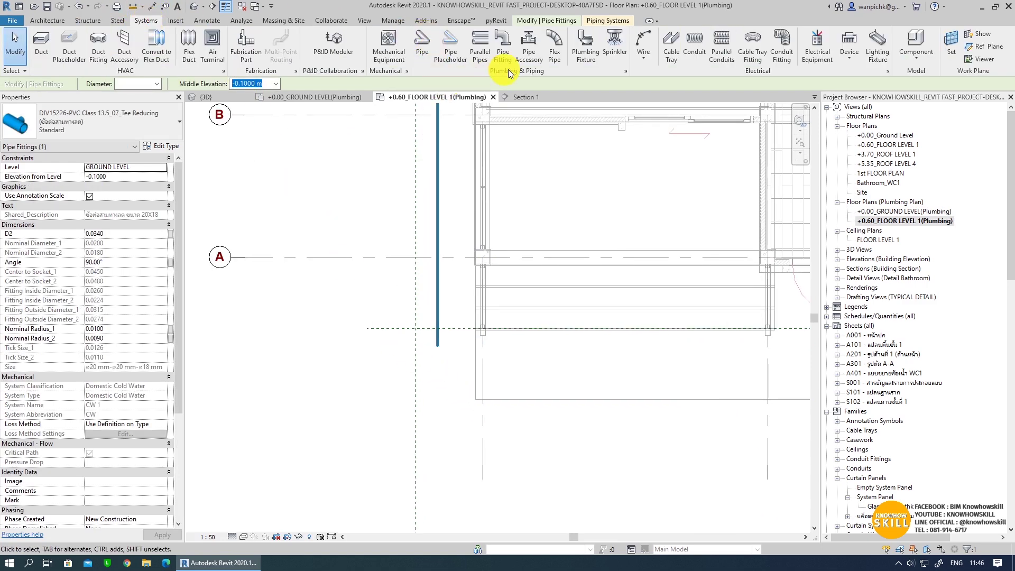
{"action": "left_click", "coordinate": [537, 60]}
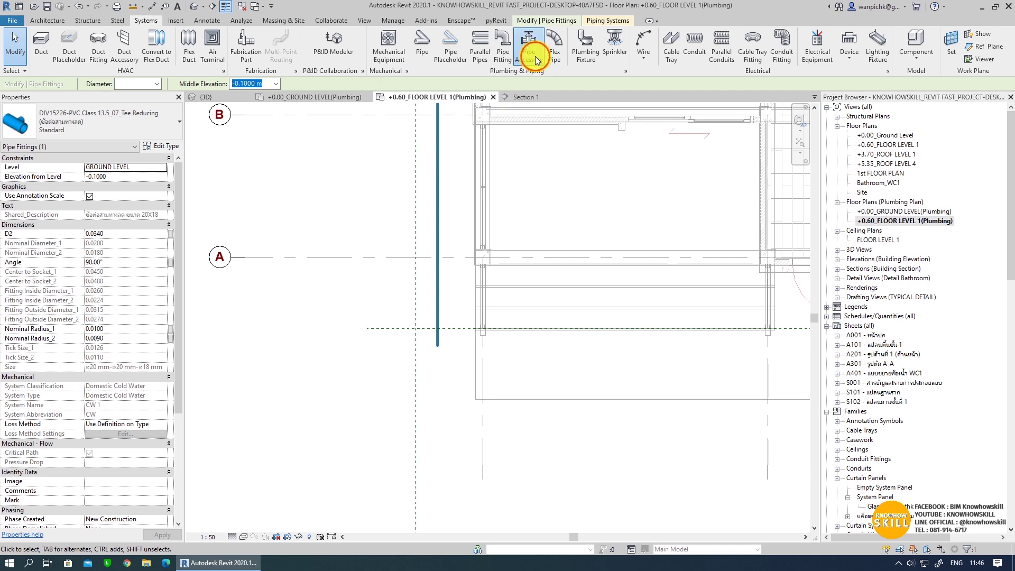
{"action": "left_click", "coordinate": [93, 119]}
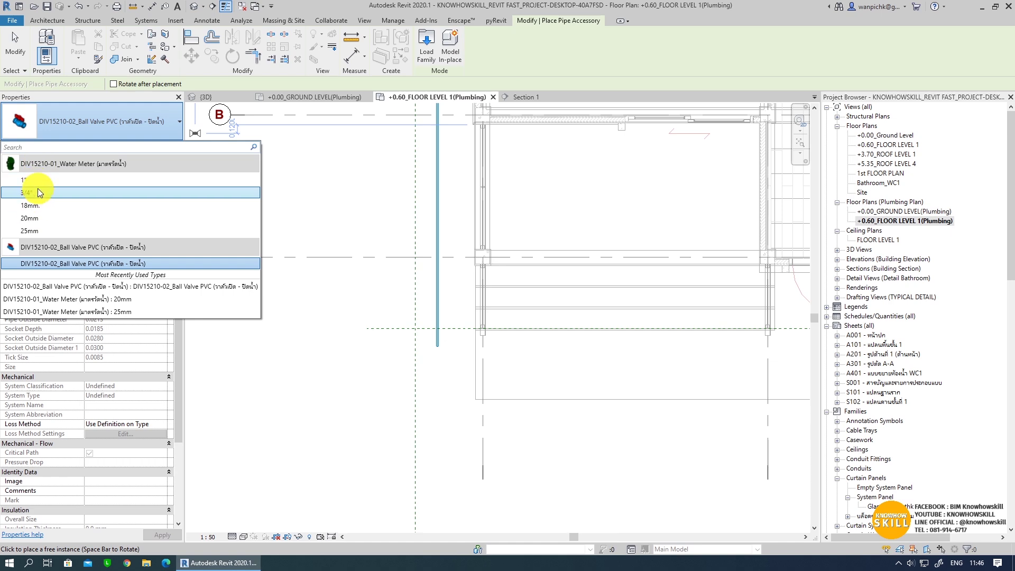
{"action": "left_click", "coordinate": [36, 217]}
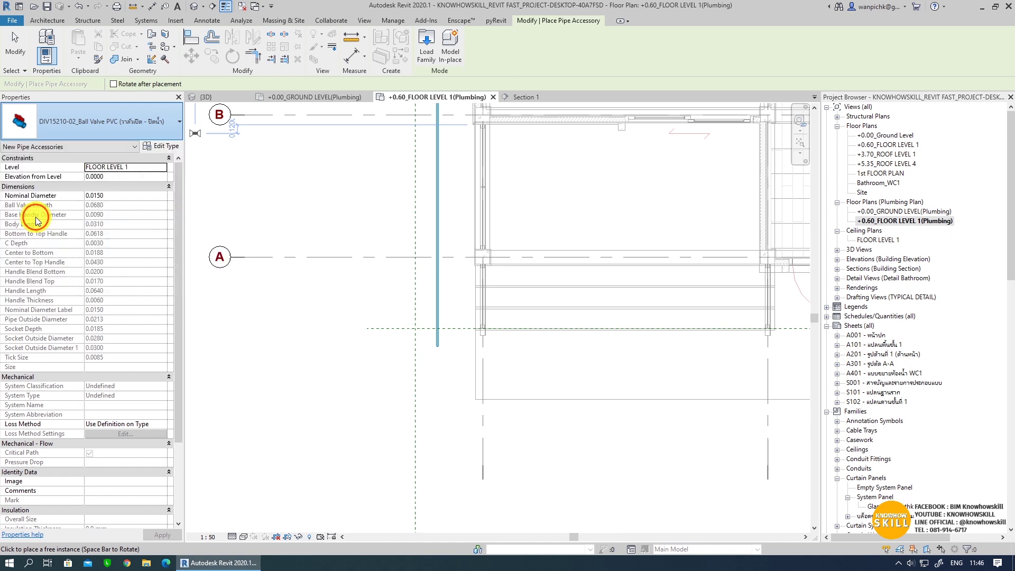
- Review the 20mm water meter's type properties, cancelling the duplicate without changes
{"action": "left_click", "coordinate": [162, 151]}
{"action": "left_click", "coordinate": [923, 86]}
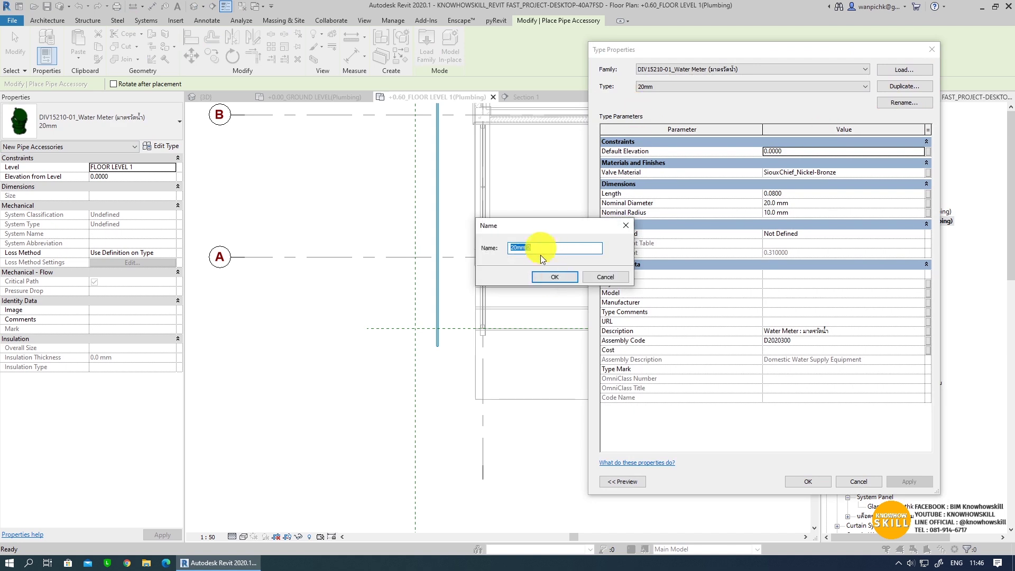
{"action": "left_click", "coordinate": [604, 278]}
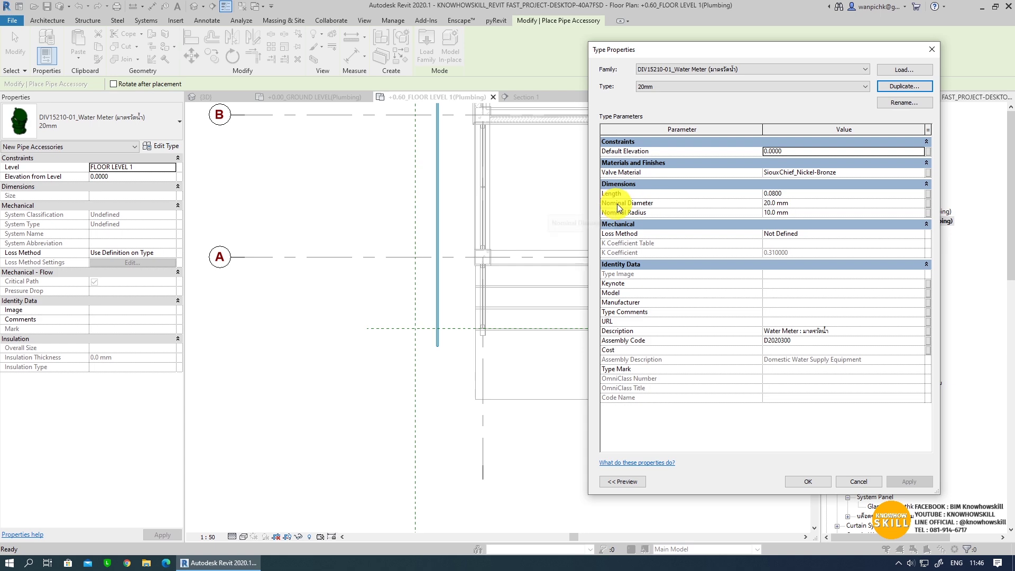
{"action": "left_click", "coordinate": [808, 481]}
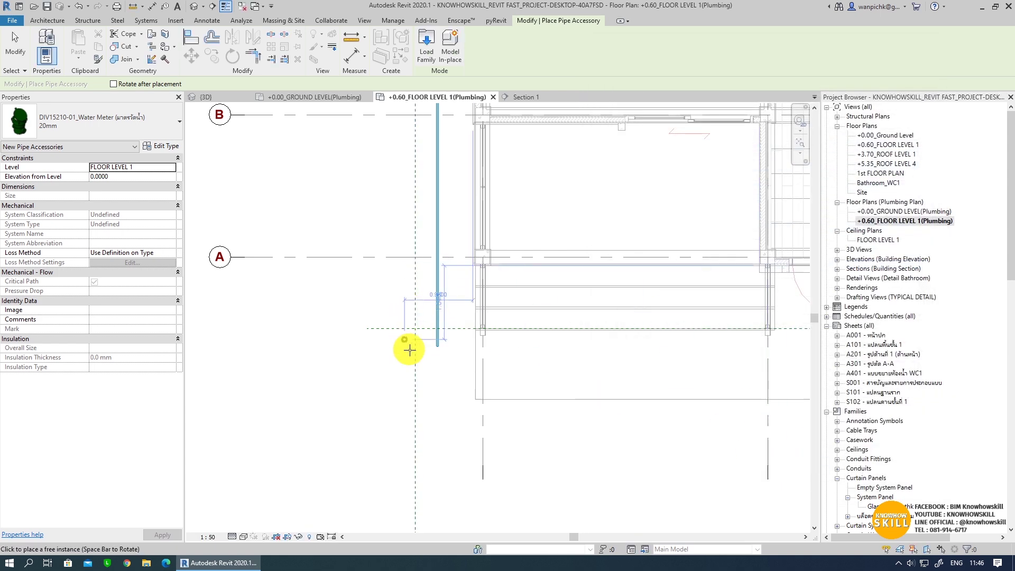
- Place the 20mm water meter in the plan just below the pipe run
{"action": "scroll", "coordinate": [456, 345], "scroll_direction": "up", "scroll_amount": 3}
{"action": "scroll", "coordinate": [456, 345], "scroll_direction": "up", "scroll_amount": 2}
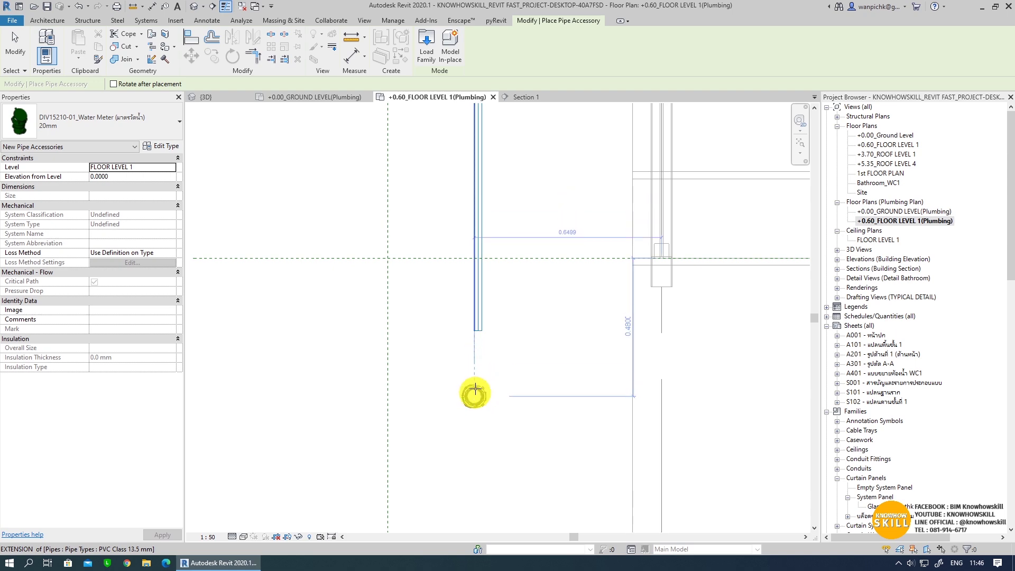
{"action": "left_click", "coordinate": [481, 407]}
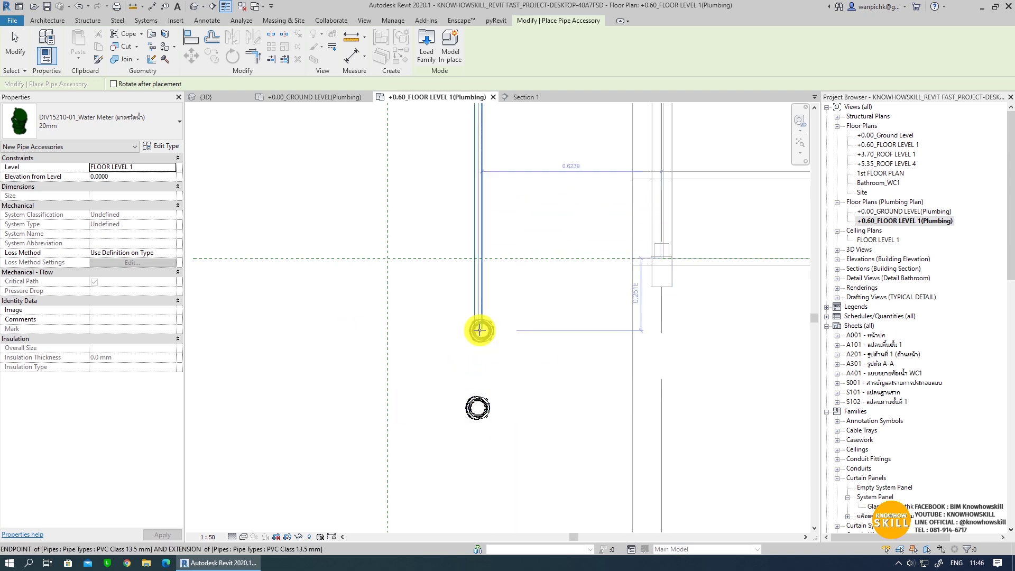
{"action": "key", "text": "Escape"}
{"action": "scroll", "coordinate": [478, 331], "scroll_direction": "down", "scroll_amount": 2}
{"action": "scroll", "coordinate": [478, 331], "scroll_direction": "down", "scroll_amount": 5}
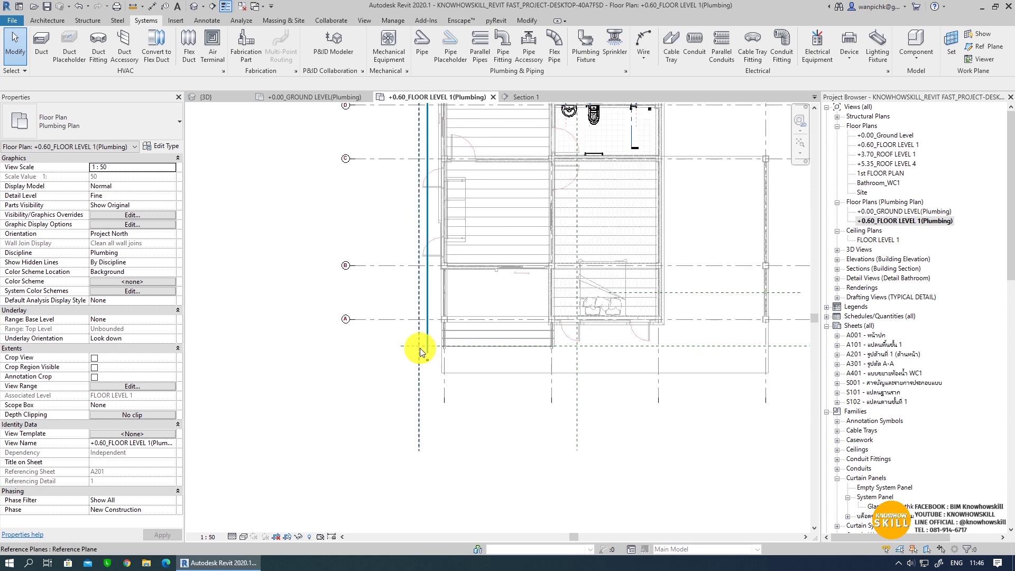
- Open the Section 1 view and zoom it to fit
{"action": "scroll", "coordinate": [439, 397], "scroll_direction": "down", "scroll_amount": 2}
{"action": "left_click", "coordinate": [662, 123]}
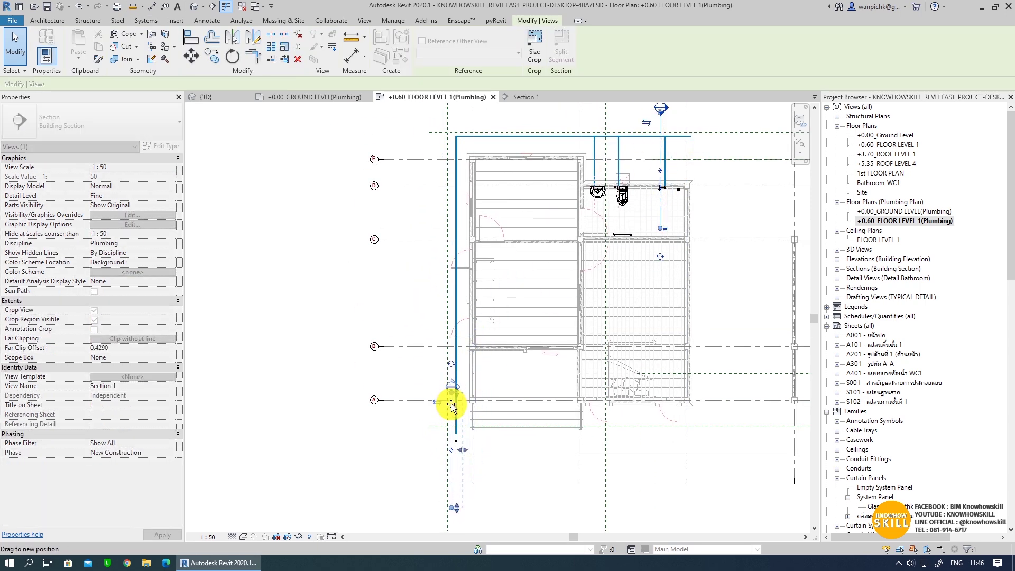
{"action": "left_click", "coordinate": [440, 464]}
{"action": "scroll", "coordinate": [440, 465], "scroll_direction": "up", "scroll_amount": 2}
{"action": "scroll", "coordinate": [441, 449], "scroll_direction": "up", "scroll_amount": 1}
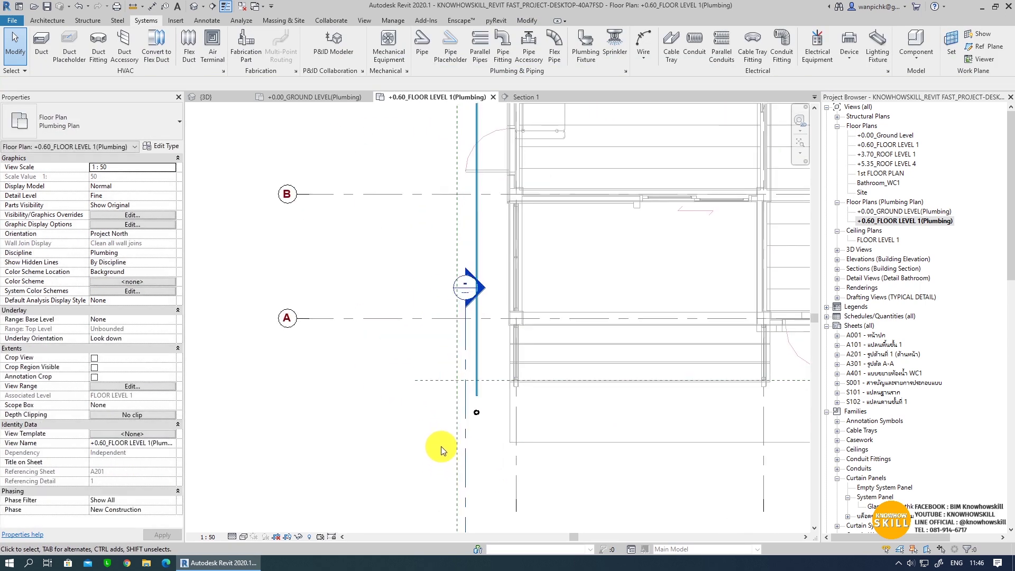
{"action": "double_click", "coordinate": [465, 290]}
{"action": "middle_click_drag", "start_coordinate": [536, 369], "coordinate": [488, 352]}
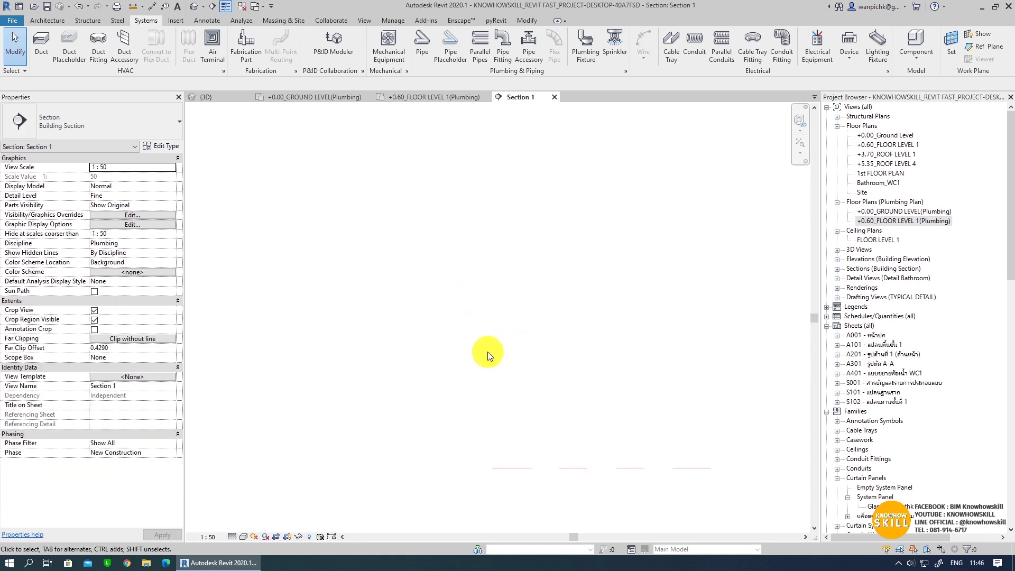
{"action": "left_click", "coordinate": [799, 158]}
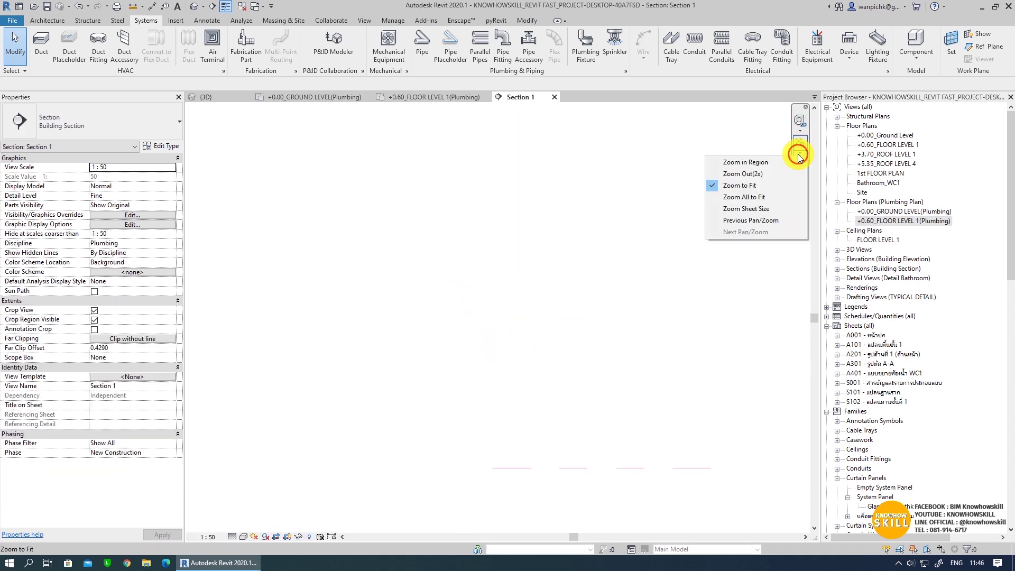
{"action": "left_click", "coordinate": [721, 196]}
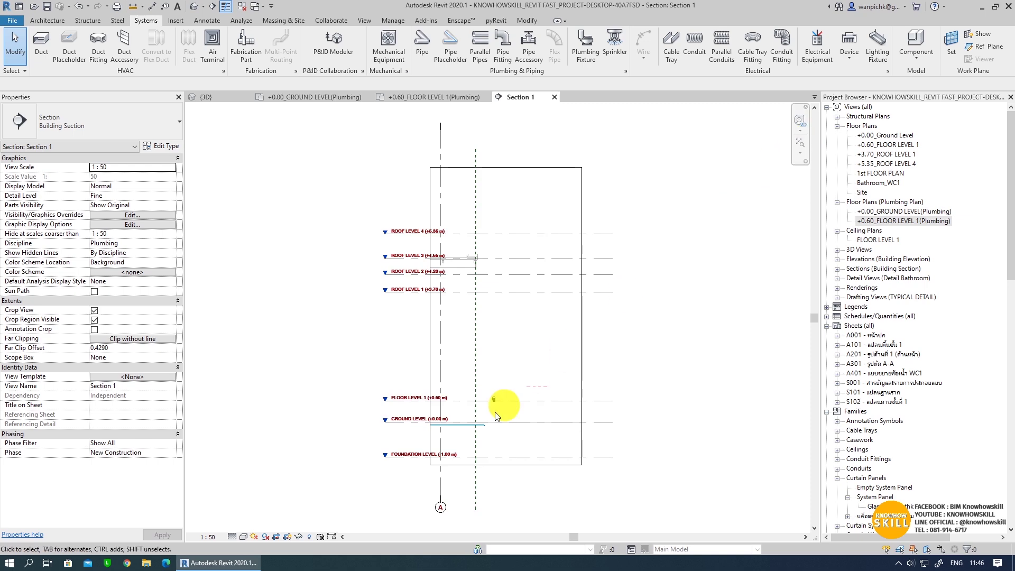
{"action": "scroll", "coordinate": [495, 411], "scroll_direction": "up", "scroll_amount": 3}
{"action": "scroll", "coordinate": [486, 426], "scroll_direction": "up", "scroll_amount": 3}
- Change the water meter's reference level to GROUND LEVEL
{"action": "middle_click_drag", "start_coordinate": [498, 418], "coordinate": [560, 382]}
{"action": "scroll", "coordinate": [560, 381], "scroll_direction": "down", "scroll_amount": 2}
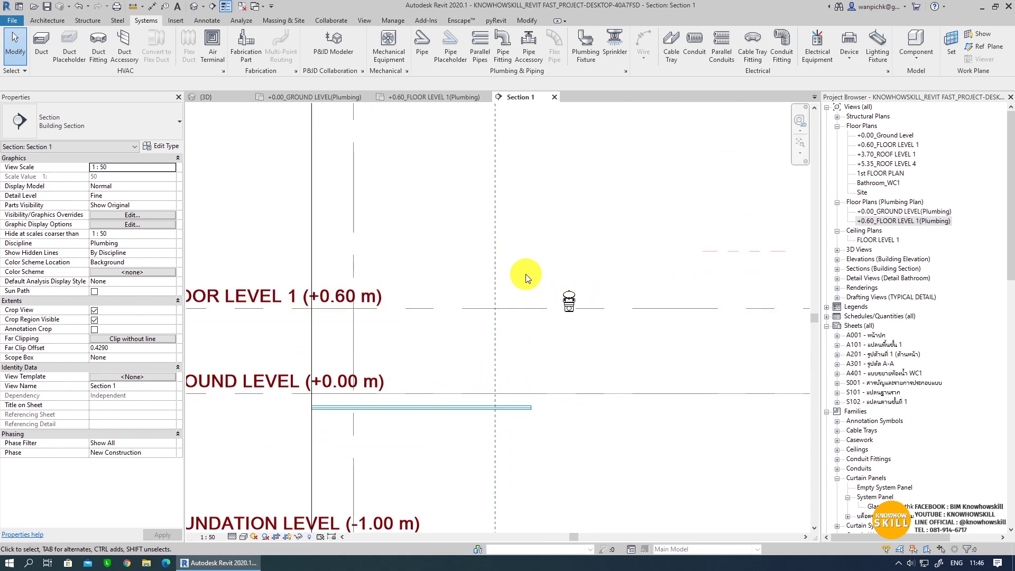
{"action": "left_click", "coordinate": [569, 300]}
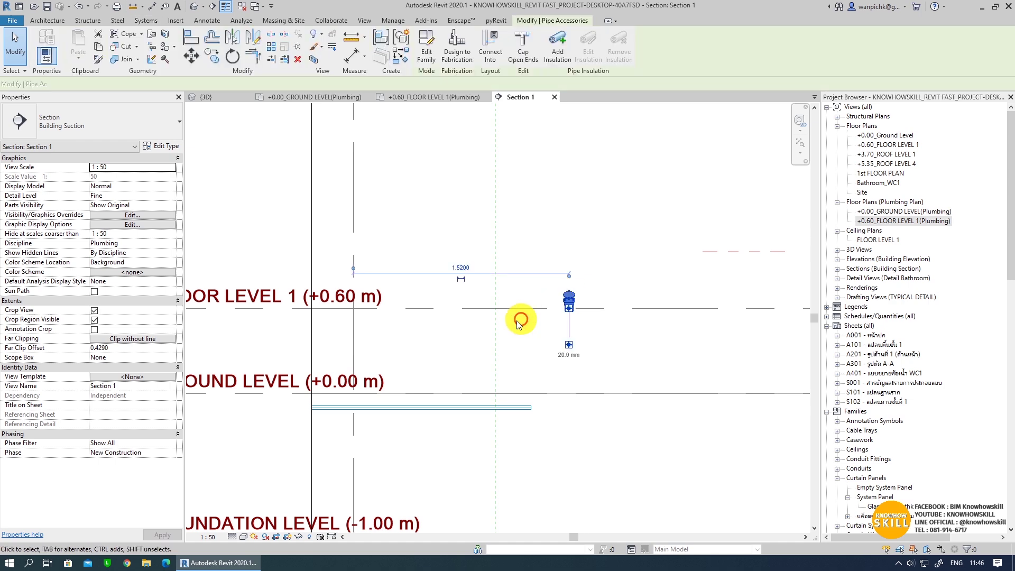
{"action": "scroll", "coordinate": [581, 324], "scroll_direction": "up", "scroll_amount": 2}
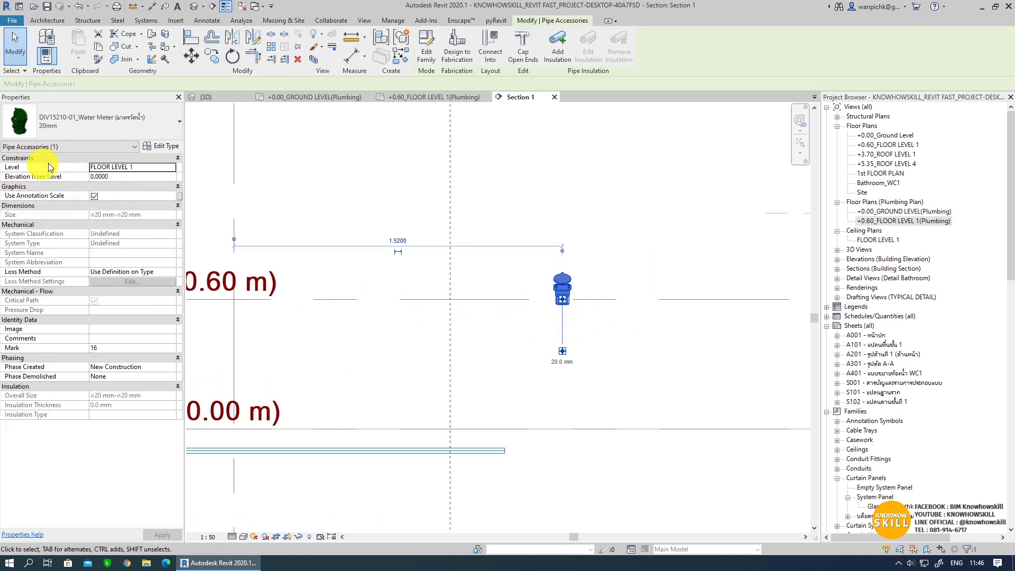
{"action": "left_click", "coordinate": [170, 167]}
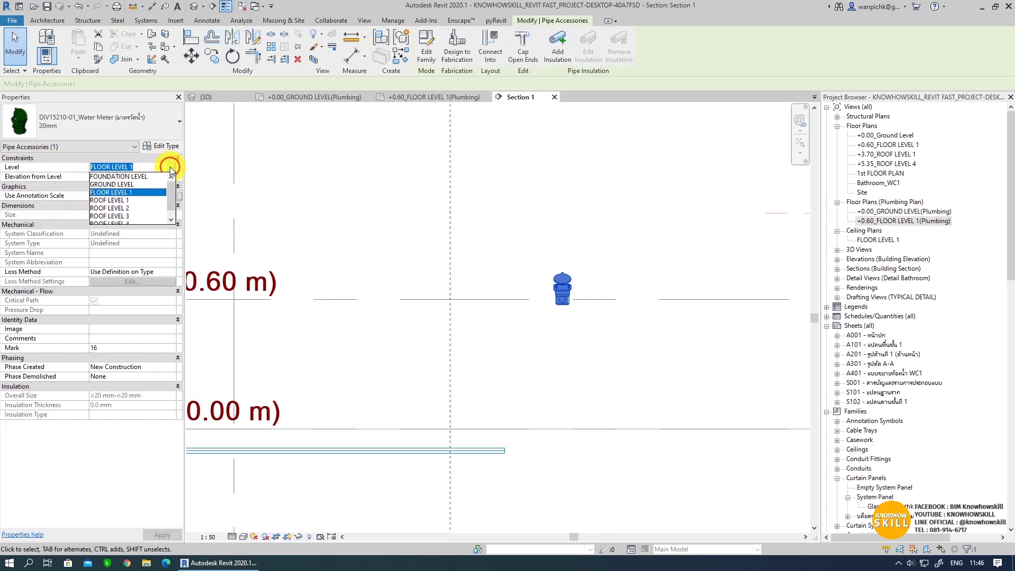
{"action": "left_click", "coordinate": [116, 184]}
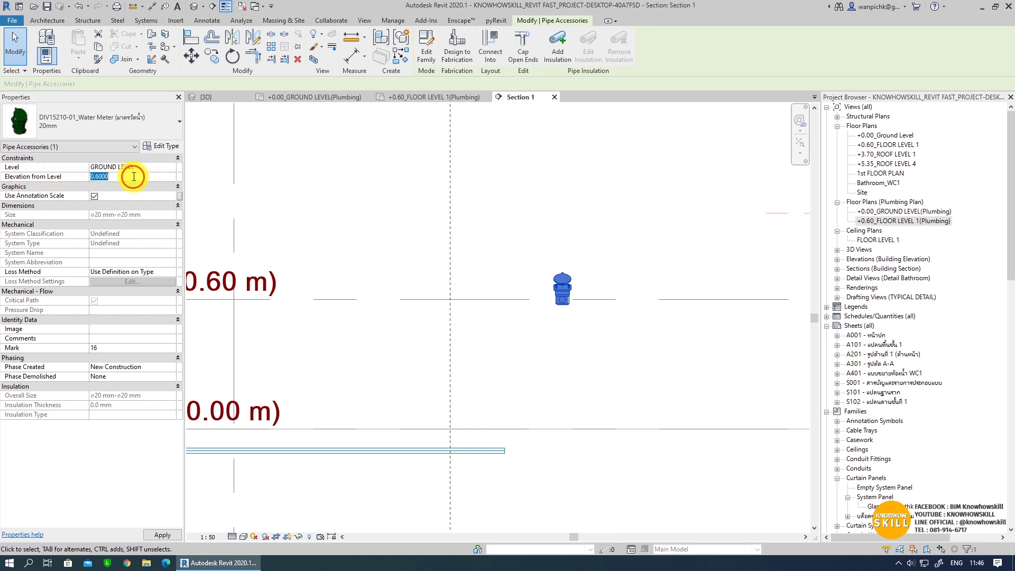
- Apply a 0.20 elevation above GROUND LEVEL to the water meter and view it in 3D
{"action": "left_click", "coordinate": [629, 394]}
{"action": "left_click", "coordinate": [194, 7]}
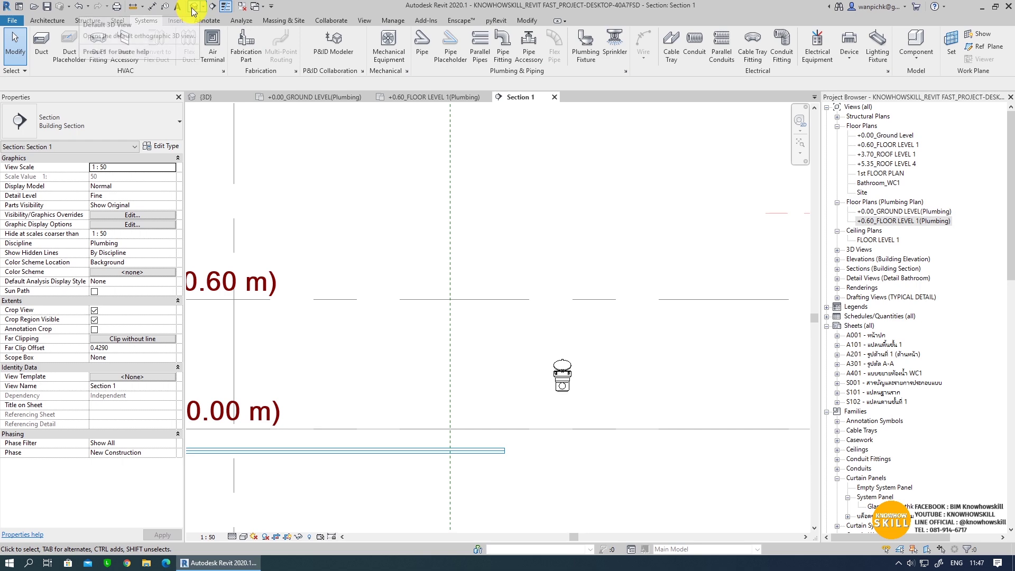
{"action": "scroll", "coordinate": [773, 363], "scroll_direction": "up", "scroll_amount": 2}
{"action": "scroll", "coordinate": [774, 363], "scroll_direction": "up", "scroll_amount": 3}
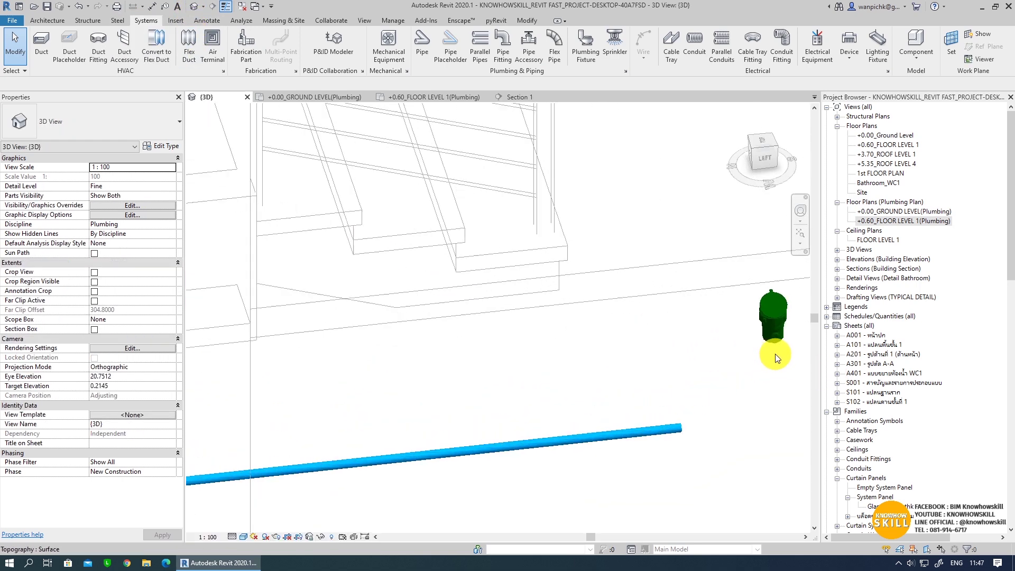
{"action": "scroll", "coordinate": [757, 317], "scroll_direction": "up", "scroll_amount": 1}
- Rotate the water meter three 90° turns into its final orientation
{"action": "left_click", "coordinate": [759, 317]}
{"action": "mouse_move", "coordinate": [748, 317]}
{"action": "middle_mouse_down", "text": "shift"}
{"action": "mouse_move", "coordinate": [597, 374]}
{"action": "mouse_move", "coordinate": [721, 324]}
{"action": "mouse_move", "coordinate": [651, 331]}
{"action": "middle_mouse_up", "text": "shift"}
{"action": "key", "text": "space"}
{"action": "key", "text": "space"}
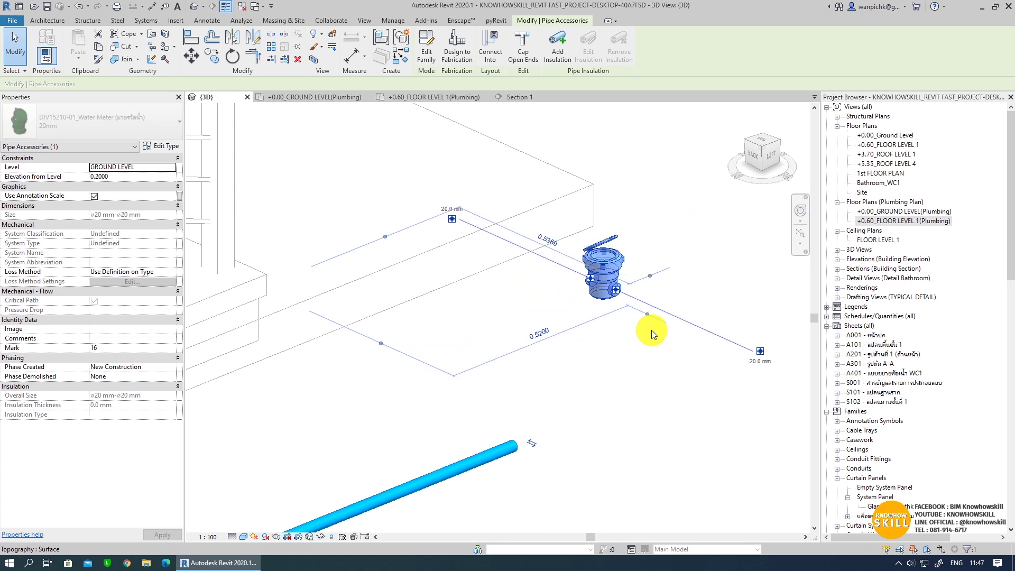
{"action": "key", "text": "space"}
{"action": "key", "text": "space"}
{"action": "key", "text": "space"}
{"action": "key", "text": "space"}
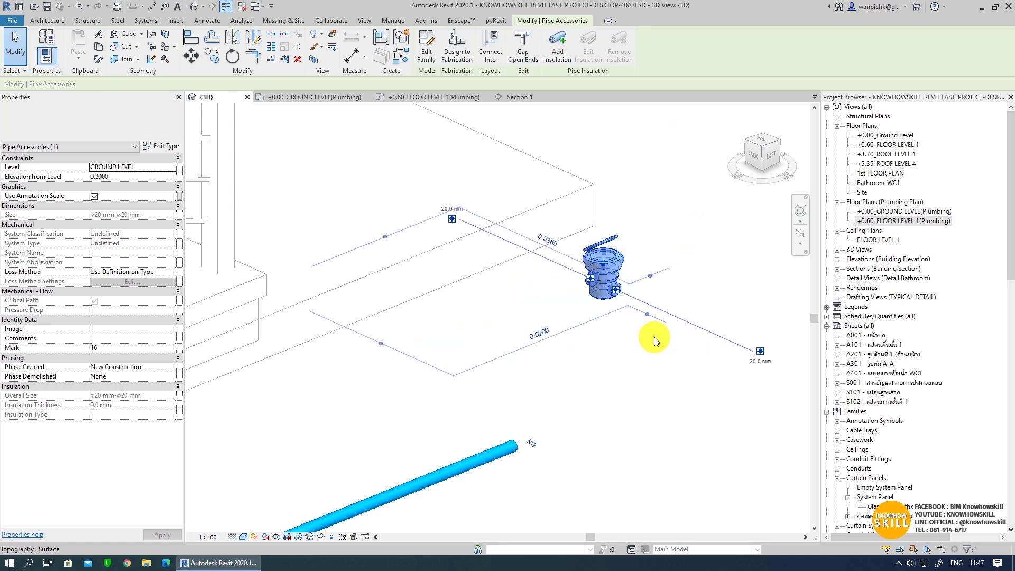
{"action": "key", "text": "space"}
{"action": "key", "text": "Escape"}
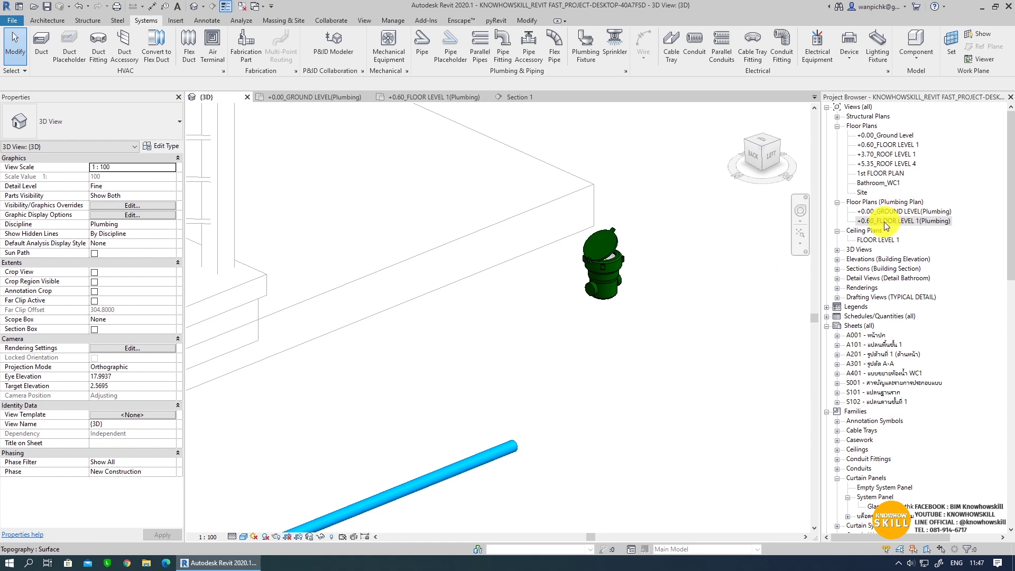
{"action": "left_click", "coordinate": [837, 270]}
- In Section 1, run a 20 mm pipe left from the water meter and down toward the main
{"action": "double_click", "coordinate": [870, 281]}
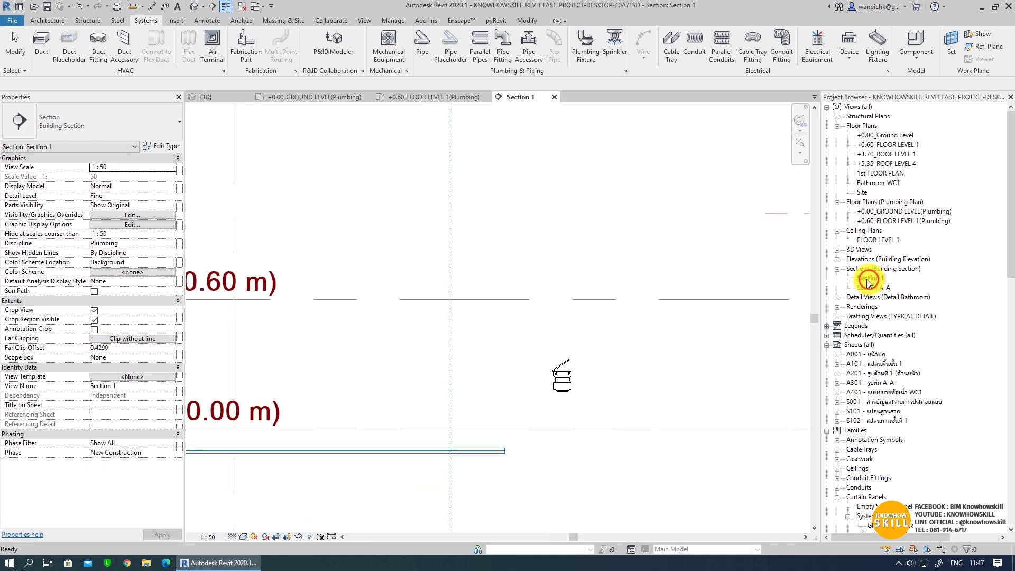
{"action": "scroll", "coordinate": [529, 466], "scroll_direction": "up", "scroll_amount": 4}
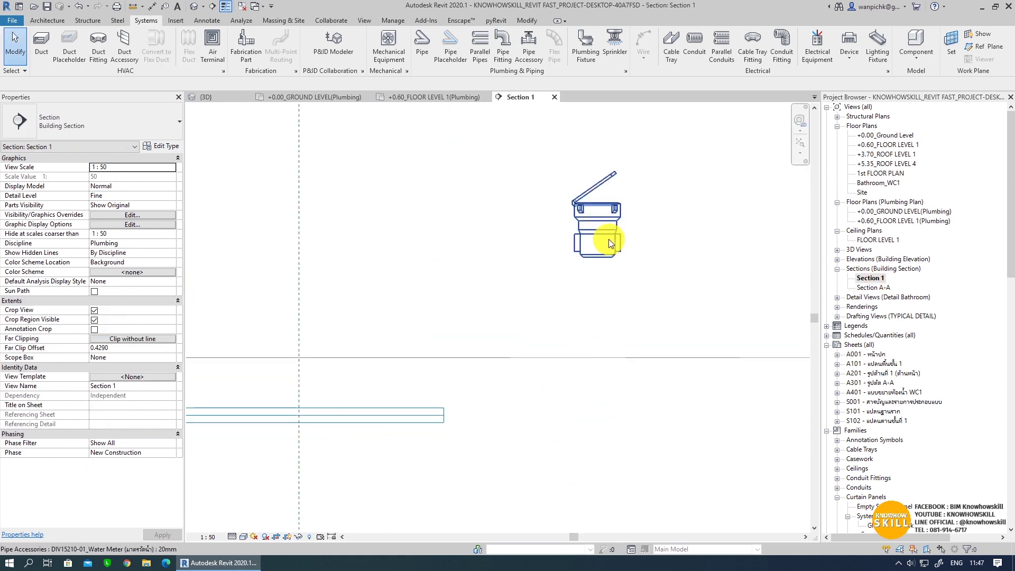
{"action": "left_click", "coordinate": [609, 243]}
{"action": "scroll", "coordinate": [609, 244], "scroll_direction": "down", "scroll_amount": 1}
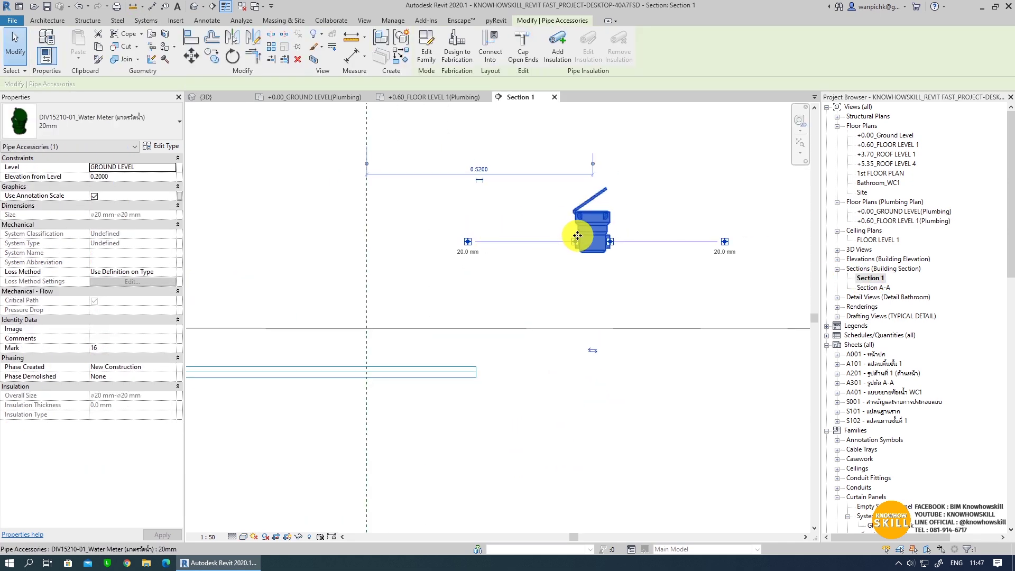
{"action": "left_click", "coordinate": [468, 242]}
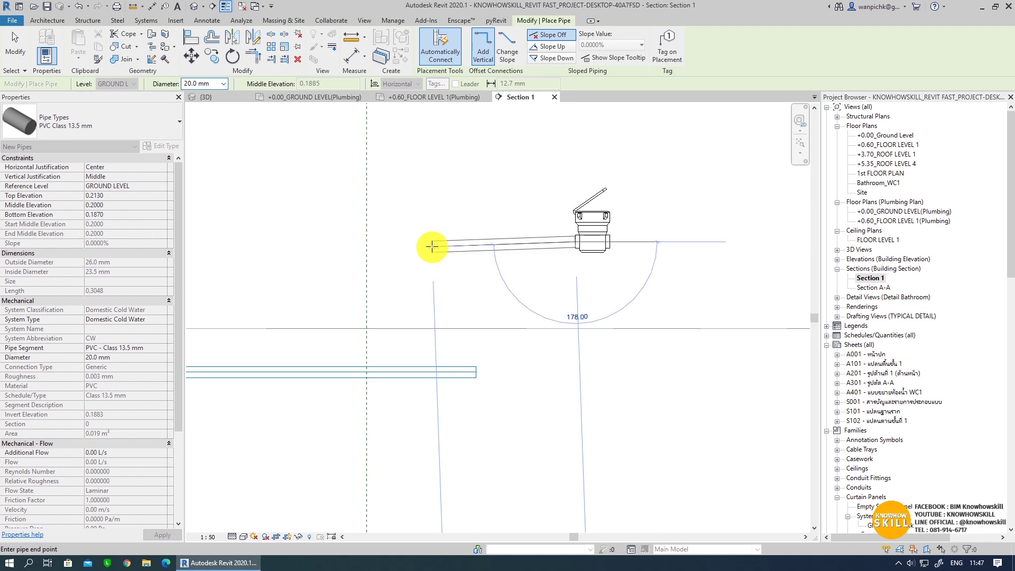
{"action": "left_click", "coordinate": [427, 239]}
{"action": "scroll", "coordinate": [413, 356], "scroll_direction": "down", "scroll_amount": 2}
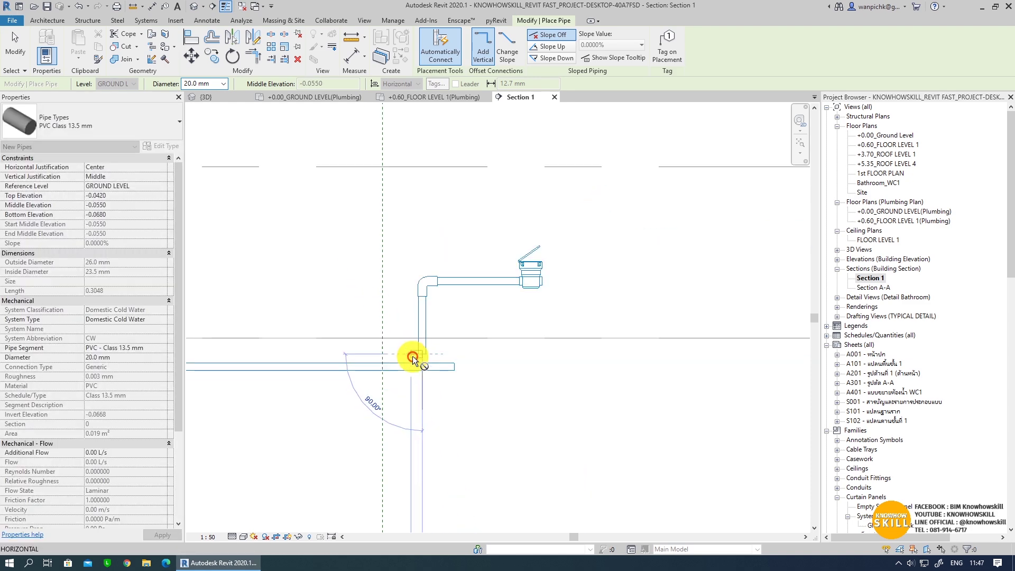
{"action": "left_click", "coordinate": [412, 357]}
{"action": "key", "text": "Escape"}
- Run a pipe right from the meter, down below the floor, then horizontally right
{"action": "left_click", "coordinate": [598, 236]}
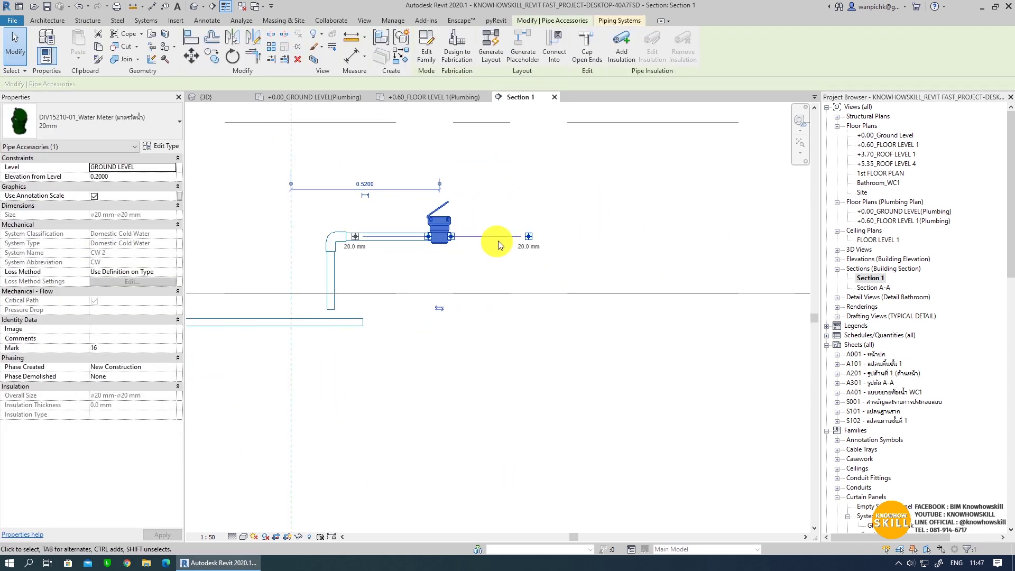
{"action": "left_click", "coordinate": [529, 236]}
{"action": "left_click", "coordinate": [576, 237]}
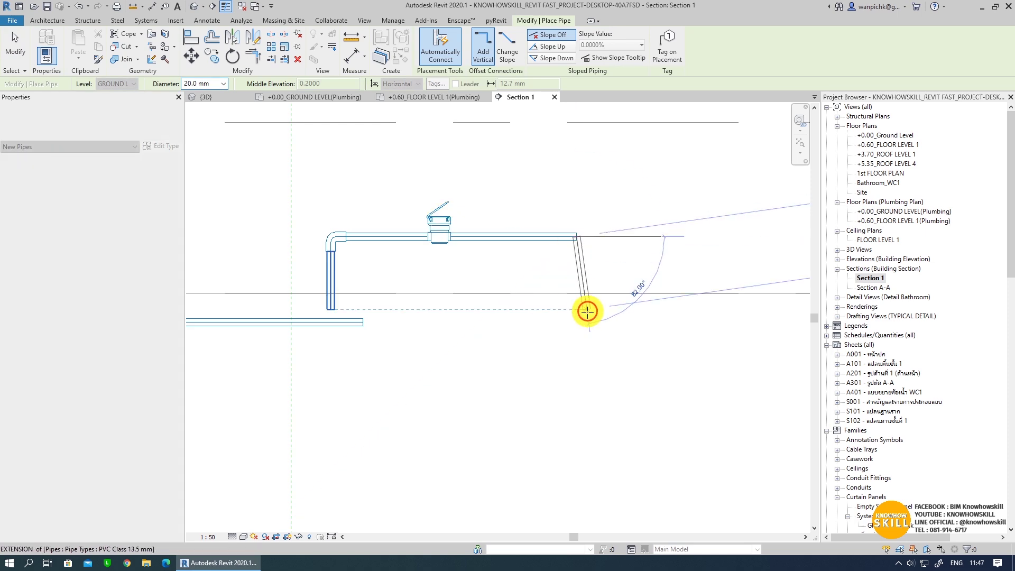
{"action": "left_click", "coordinate": [580, 326]}
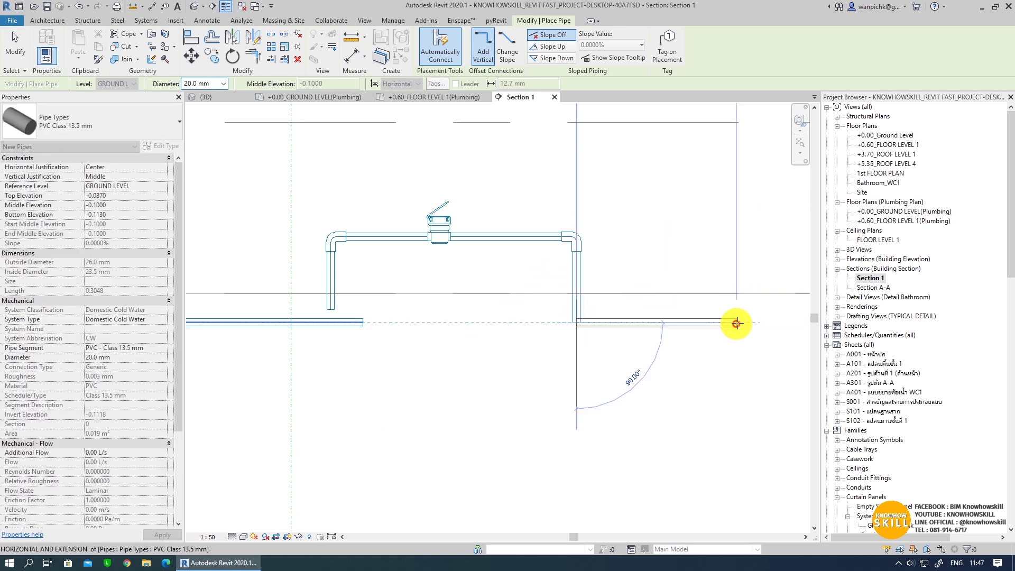
{"action": "left_click", "coordinate": [777, 322]}
{"action": "key", "text": "Escape"}
{"action": "key", "text": "Escape"}
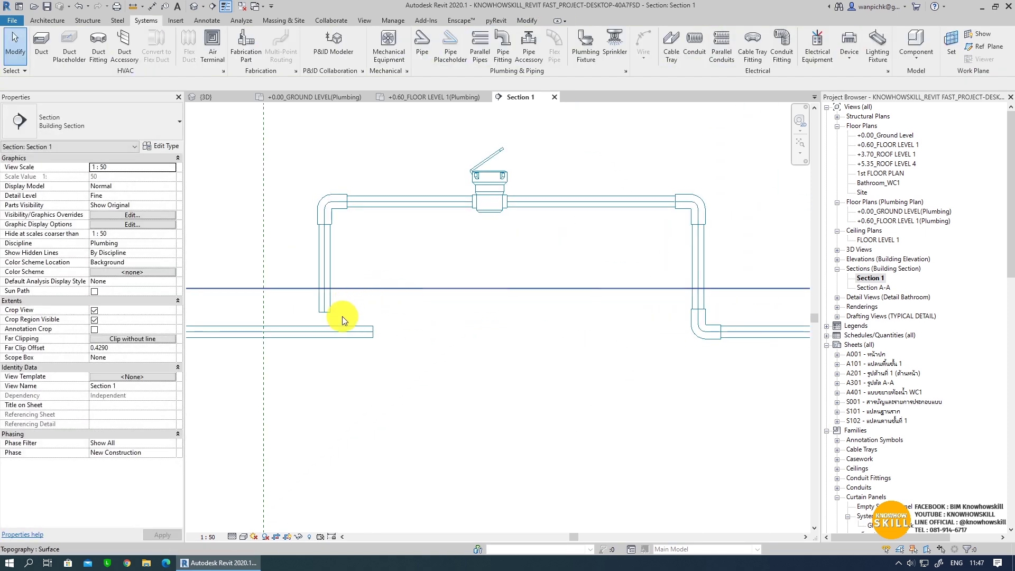
{"action": "scroll", "coordinate": [341, 316], "scroll_direction": "up", "scroll_amount": 3}
- Join the horizontal pipe to the left riser with Trim/Extend to Corner
{"action": "left_click", "coordinate": [529, 21]}
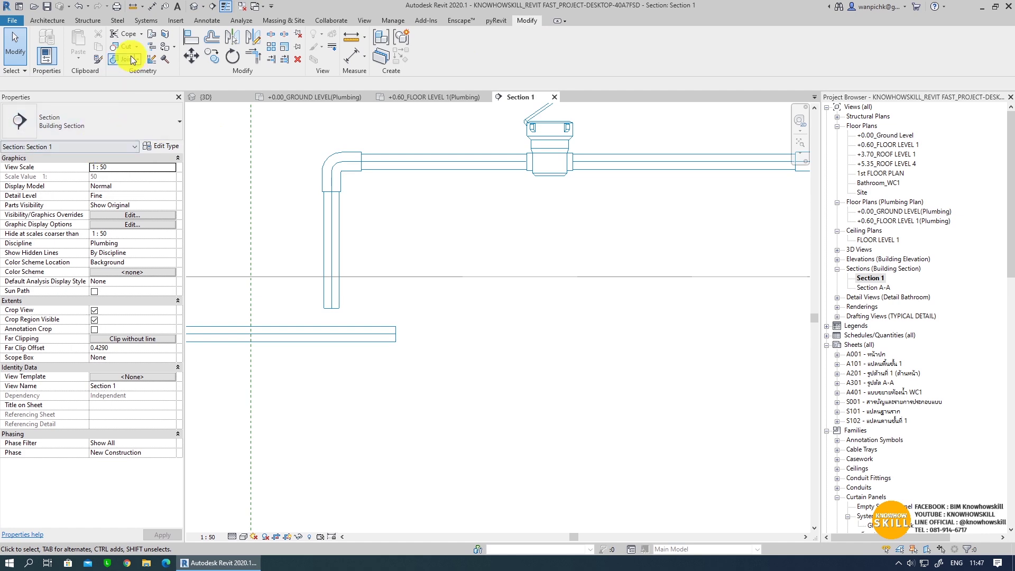
{"action": "left_click", "coordinate": [259, 57]}
{"action": "left_click", "coordinate": [325, 218]}
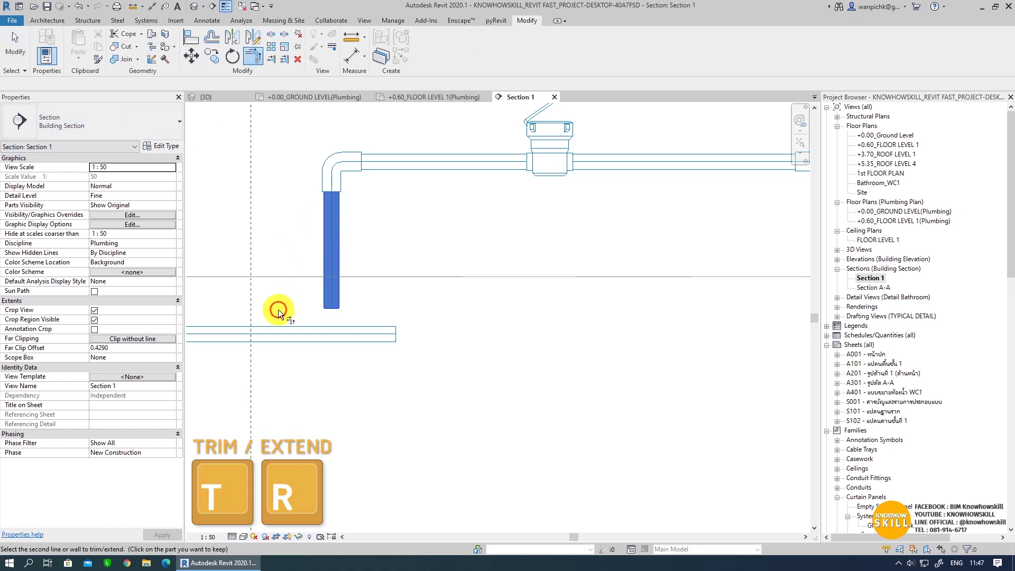
{"action": "left_click", "coordinate": [277, 334]}
{"action": "scroll", "coordinate": [442, 347], "scroll_direction": "down", "scroll_amount": 2}
{"action": "key", "text": "Escape"}
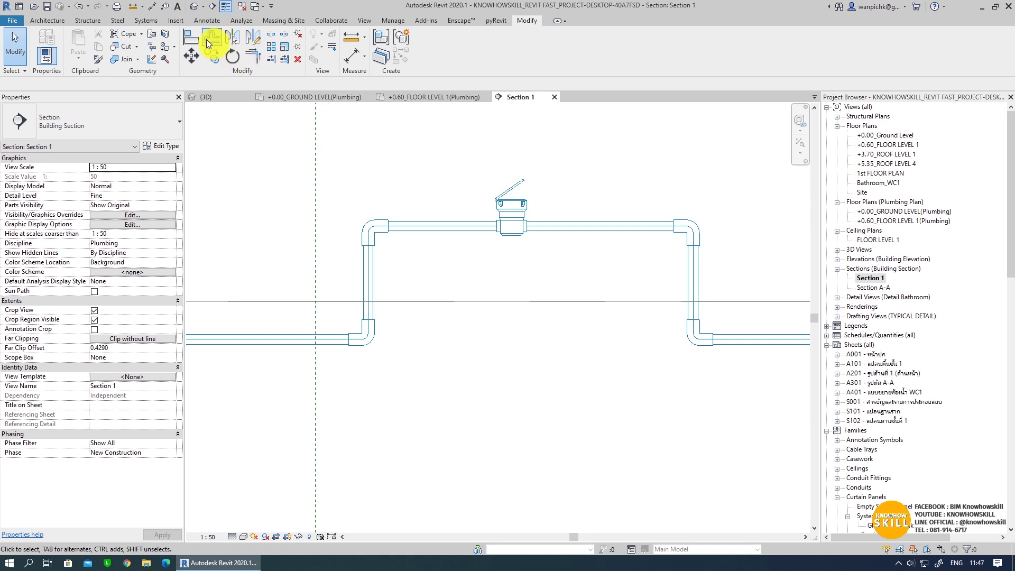
- Dimension both risers from the water meter's centreline (0.38 left, 0.48 right)
{"action": "left_click", "coordinate": [154, 8]}
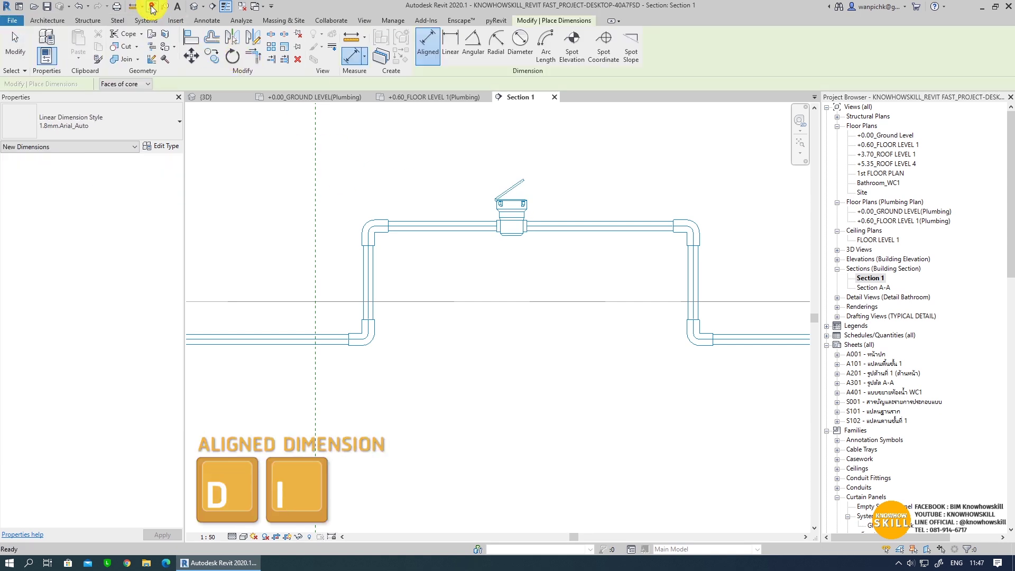
{"action": "left_click", "coordinate": [512, 217]}
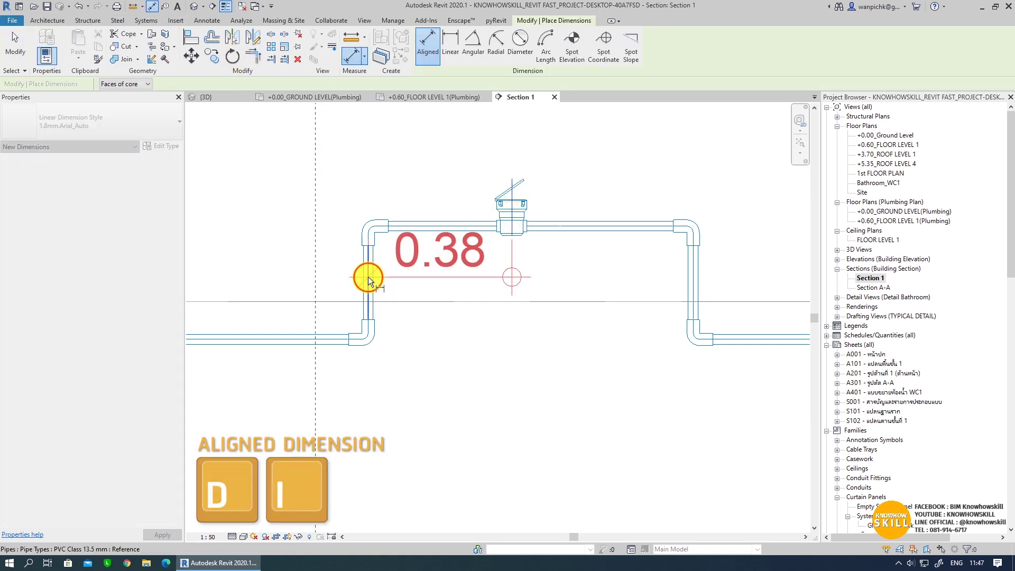
{"action": "left_click", "coordinate": [368, 276]}
{"action": "left_click", "coordinate": [462, 419]}
{"action": "left_click", "coordinate": [511, 217]}
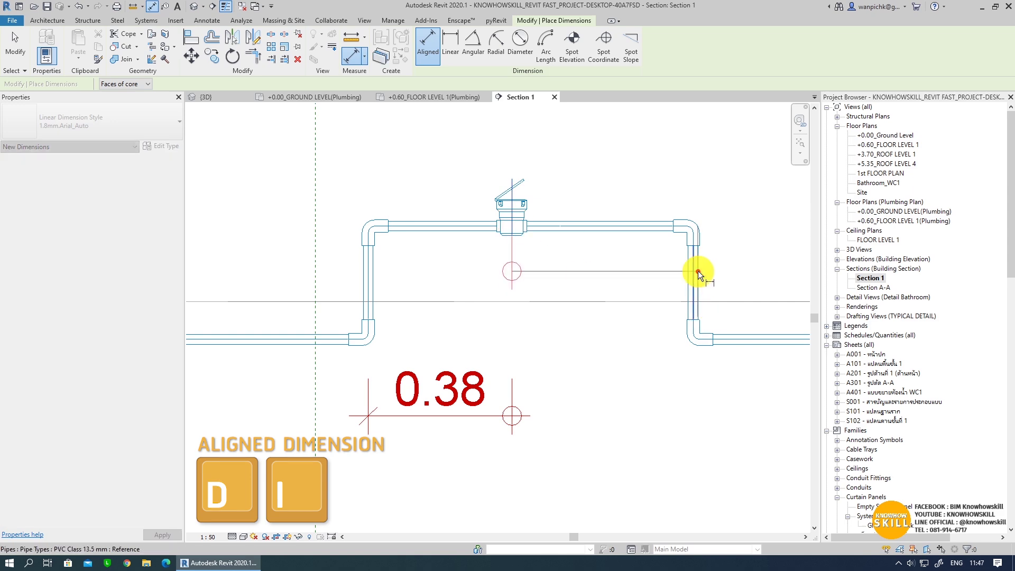
{"action": "left_click", "coordinate": [696, 271]}
{"action": "left_click", "coordinate": [611, 415]}
{"action": "key", "text": "Escape"}
{"action": "key", "text": "Escape"}
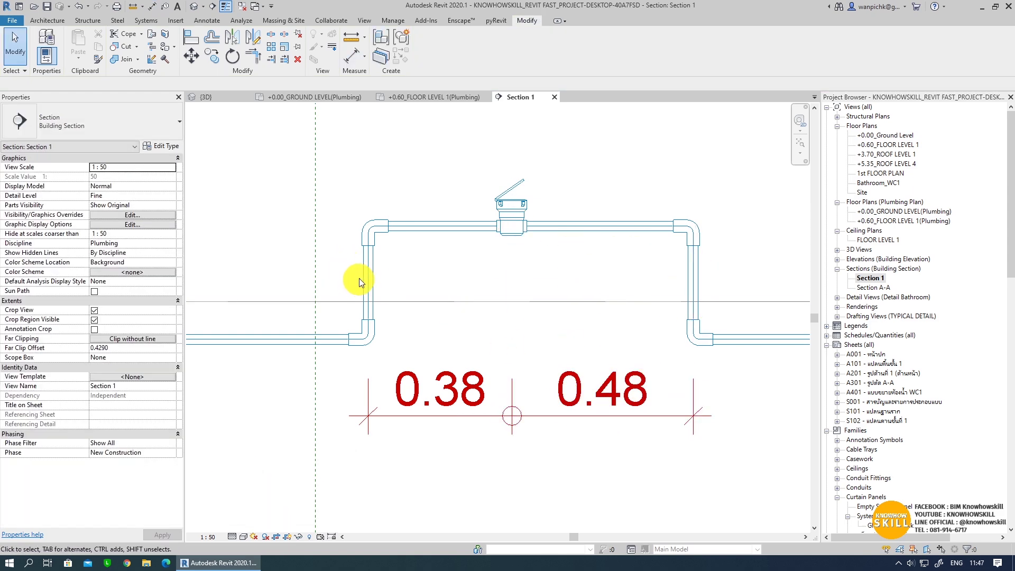
- Change both riser dimensions to 0.30 so the risers sit symmetrically
{"action": "left_click", "coordinate": [366, 271]}
{"action": "key", "text": "Escape"}
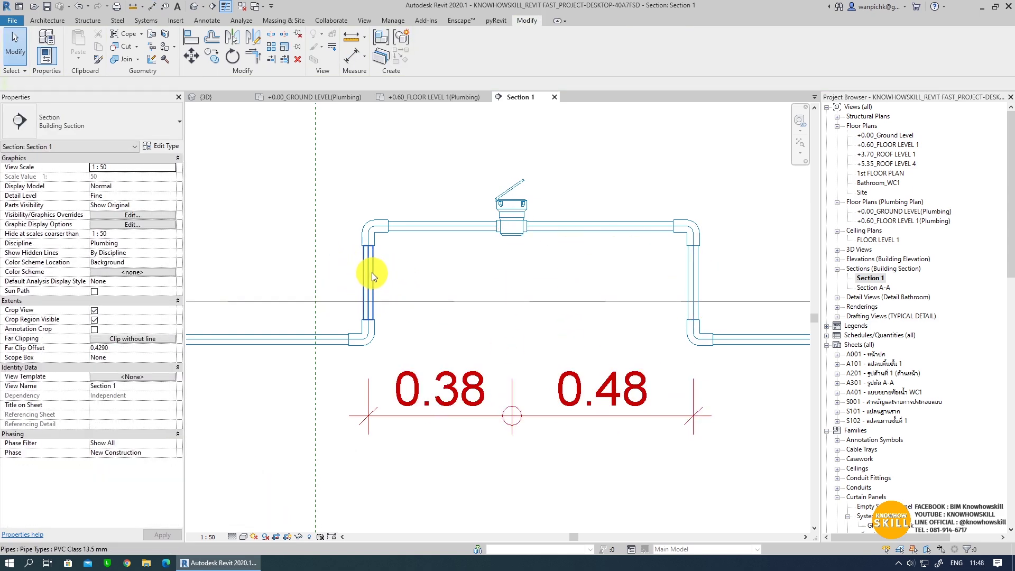
{"action": "left_click", "coordinate": [436, 408]}
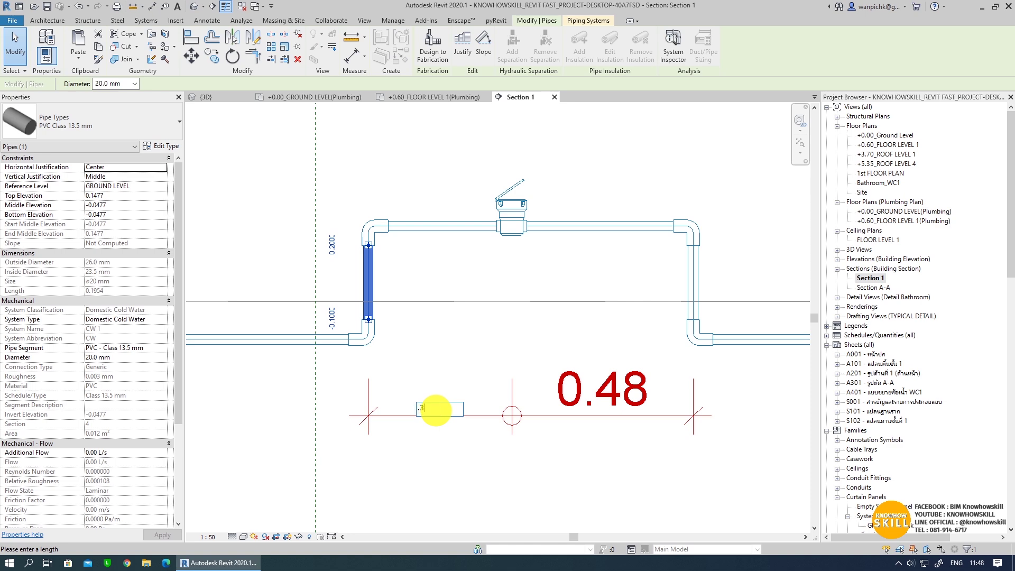
{"action": "key", "text": "Return"}
{"action": "key", "text": "Escape"}
{"action": "left_click", "coordinate": [697, 284]}
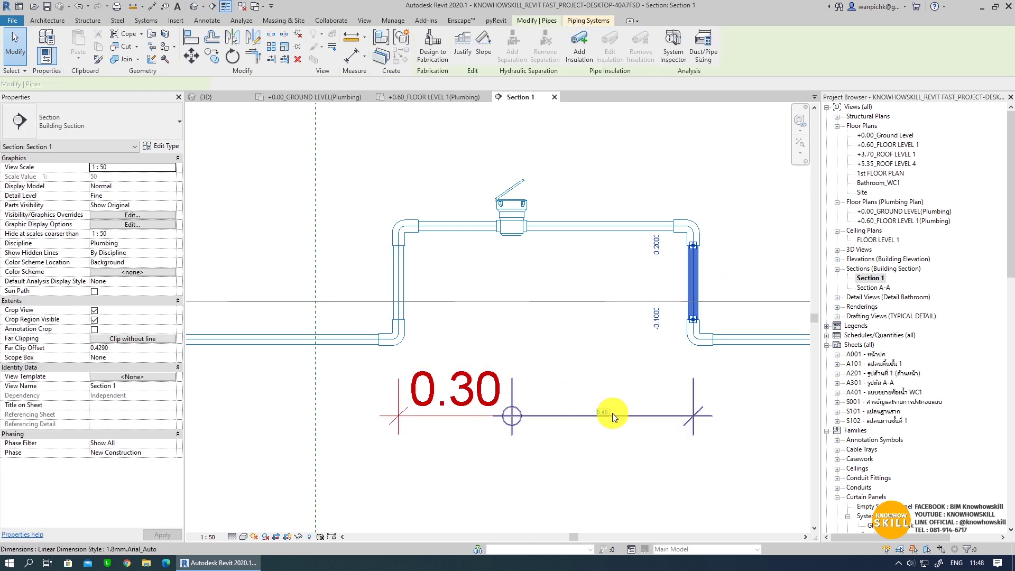
{"action": "left_click", "coordinate": [608, 409]}
{"action": "type", "text": "3"}
{"action": "key", "text": "Return"}
{"action": "key", "text": "Escape"}
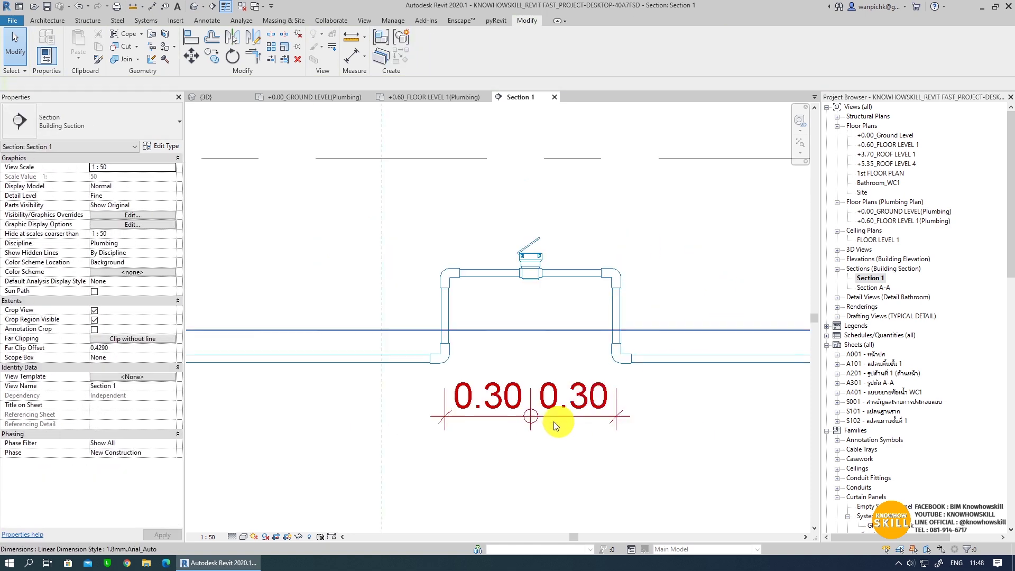
{"action": "scroll", "coordinate": [553, 421], "scroll_direction": "down", "scroll_amount": 3}
{"action": "mouse_move", "coordinate": [585, 363]}
{"action": "middle_mouse_down"}
{"action": "mouse_move", "coordinate": [483, 433]}
{"action": "mouse_move", "coordinate": [474, 424]}
{"action": "middle_mouse_up"}
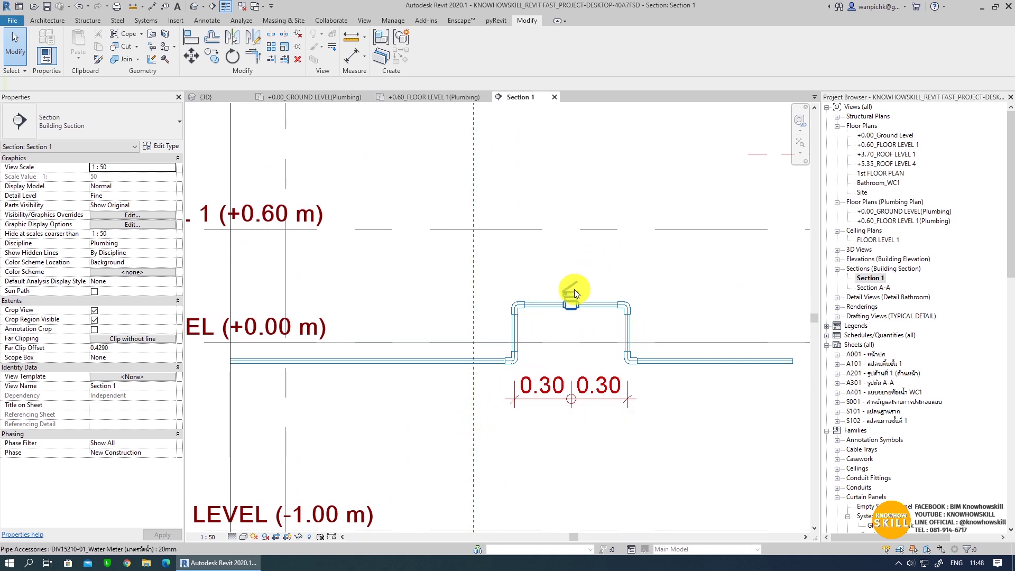
- In the default 3D view, choose the Ball Valve PVC pipe accessory type
{"action": "left_click", "coordinate": [195, 6]}
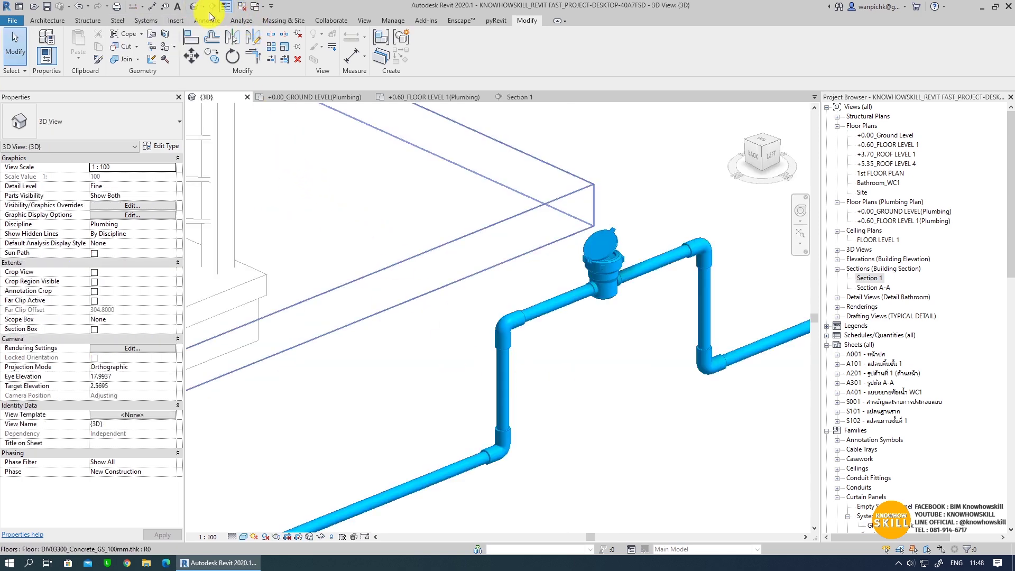
{"action": "left_click", "coordinate": [144, 20]}
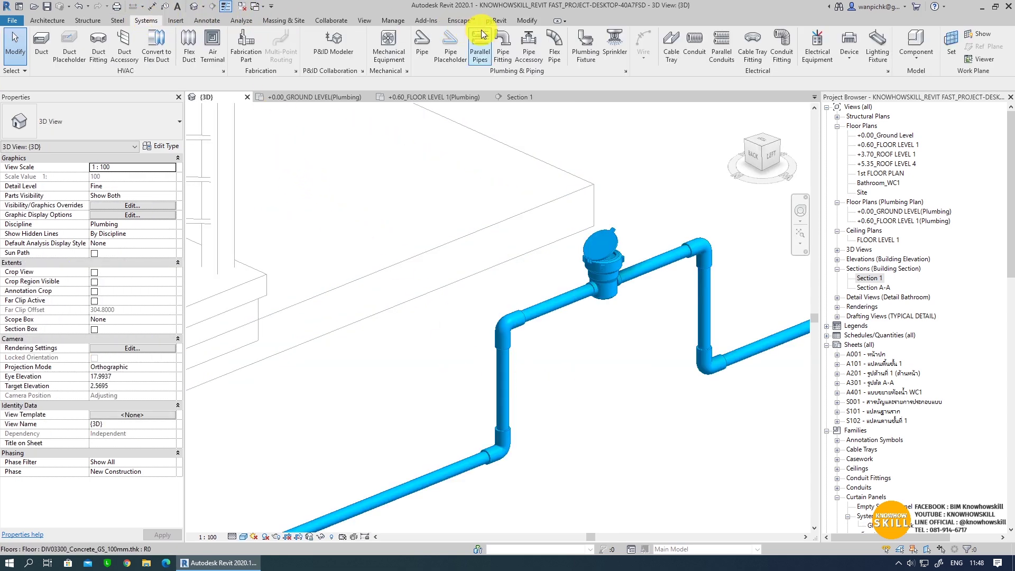
{"action": "left_click", "coordinate": [525, 42]}
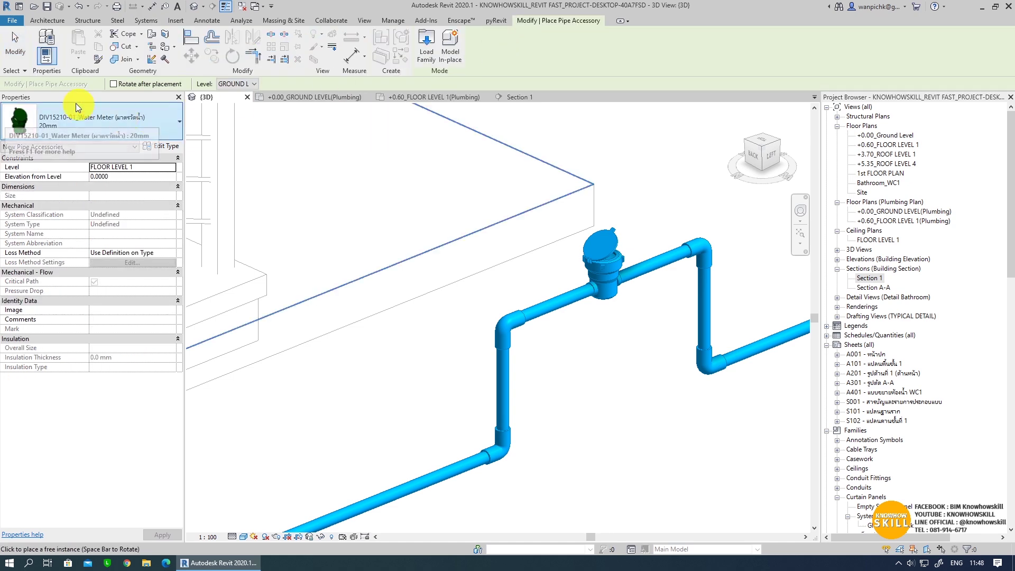
{"action": "left_click", "coordinate": [85, 113]}
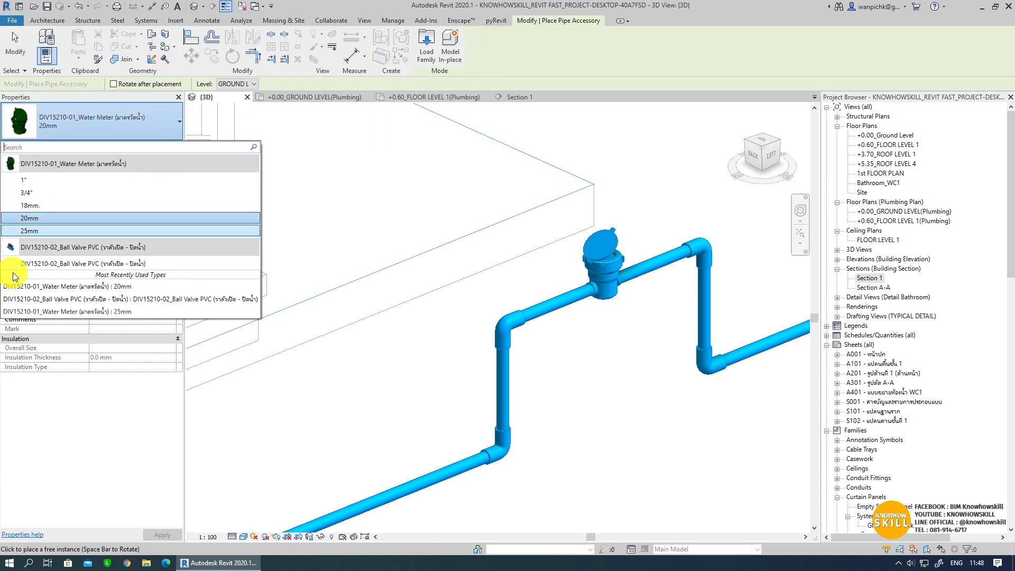
{"action": "left_click", "coordinate": [32, 263]}
- Place the PVC ball valve on the 20 mm pipe next to the water meter
{"action": "scroll", "coordinate": [657, 256], "scroll_direction": "up", "scroll_amount": 2}
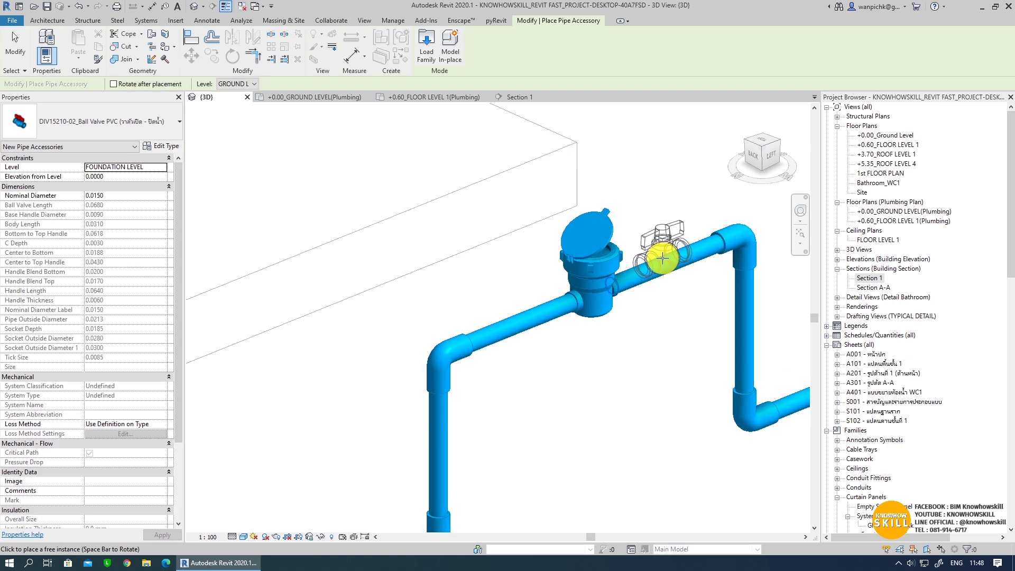
{"action": "left_click", "coordinate": [662, 258]}
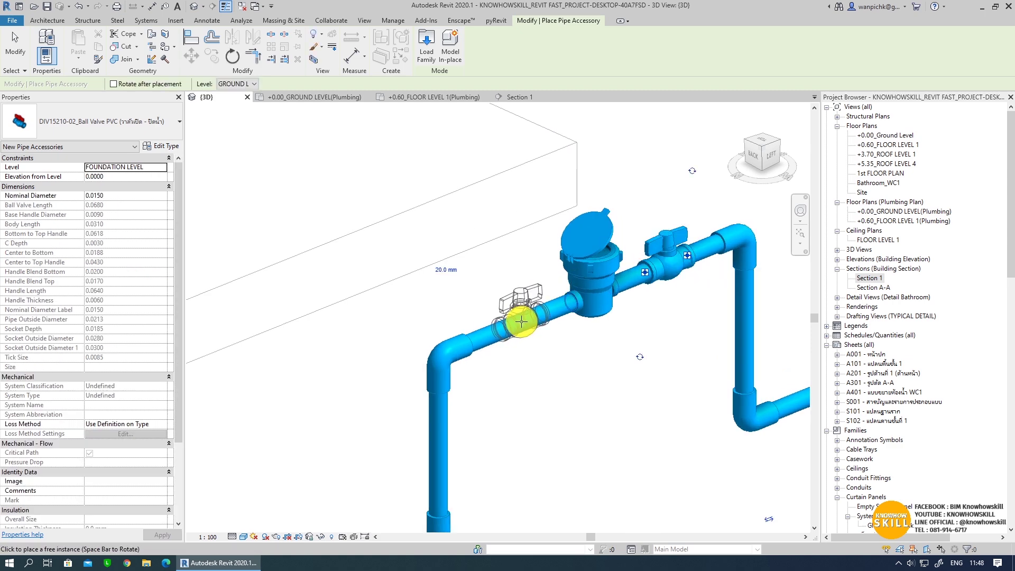
{"action": "scroll", "coordinate": [642, 315], "scroll_direction": "down", "scroll_amount": 5}
{"action": "scroll", "coordinate": [533, 268], "scroll_direction": "down", "scroll_amount": 2}
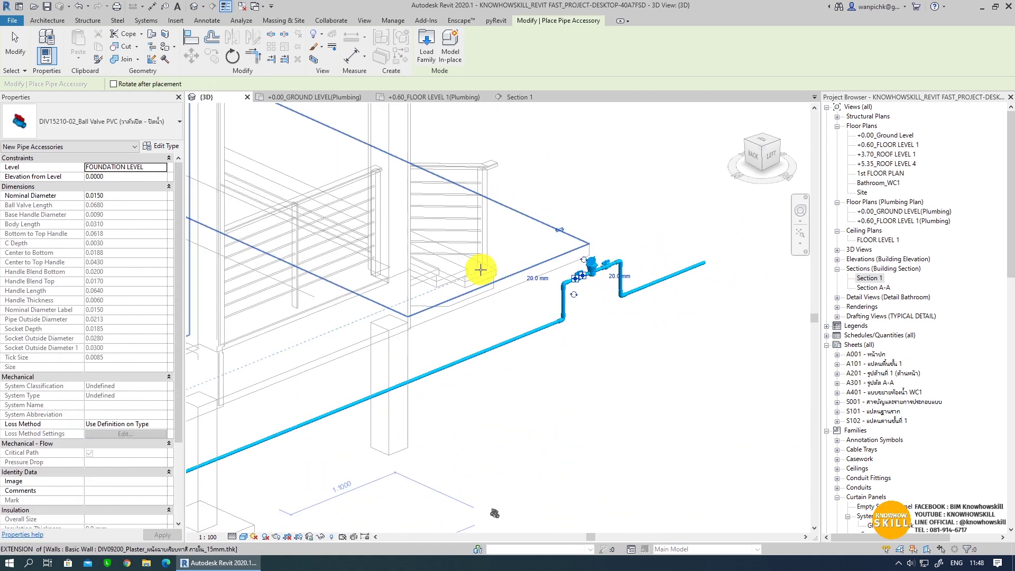
{"action": "middle_click_drag", "start_coordinate": [480, 270], "coordinate": [386, 345]}
{"action": "scroll", "coordinate": [292, 390], "scroll_direction": "up", "scroll_amount": 2}
{"action": "middle_click_drag", "start_coordinate": [292, 390], "coordinate": [319, 335]}
{"action": "scroll", "coordinate": [347, 335], "scroll_direction": "up", "scroll_amount": 1}
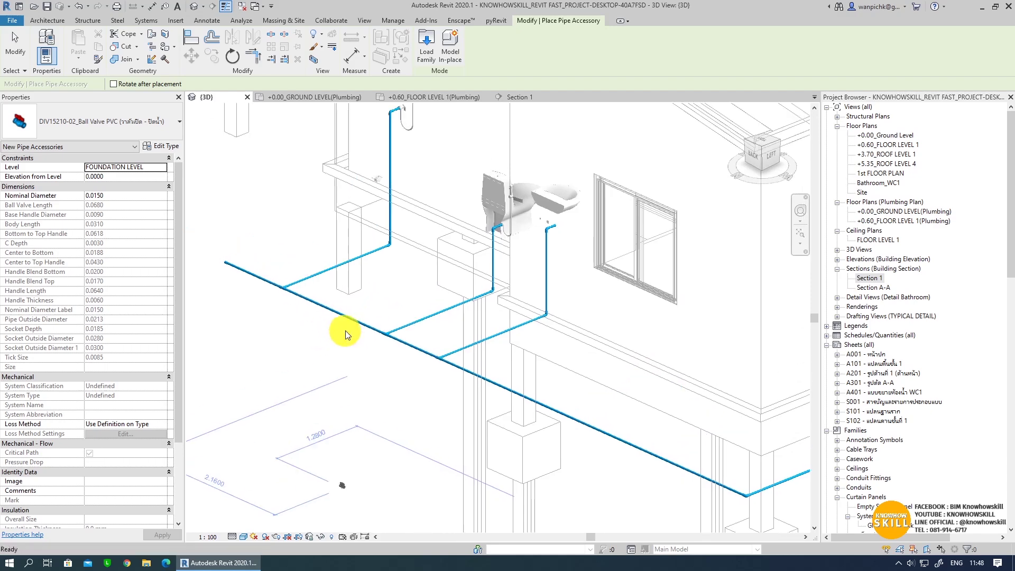
{"action": "scroll", "coordinate": [442, 356], "scroll_direction": "up", "scroll_amount": 3}
{"action": "scroll", "coordinate": [460, 340], "scroll_direction": "up", "scroll_amount": 2}
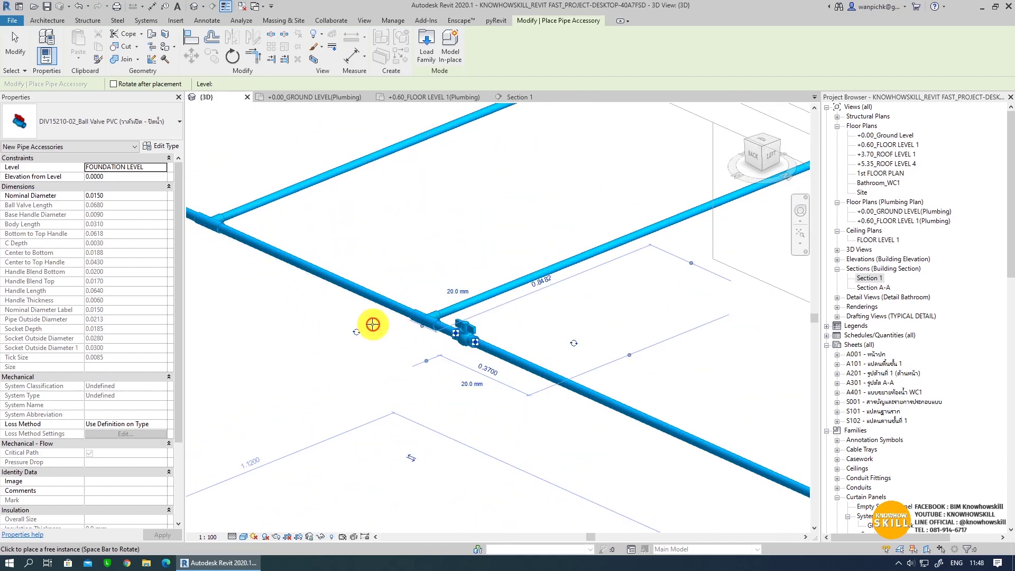
{"action": "scroll", "coordinate": [373, 325], "scroll_direction": "down", "scroll_amount": 1}
{"action": "scroll", "coordinate": [345, 337], "scroll_direction": "down", "scroll_amount": 3}
{"action": "key", "text": "Escape"}
{"action": "key", "text": "Escape"}
{"action": "scroll", "coordinate": [475, 423], "scroll_direction": "up", "scroll_amount": 1}
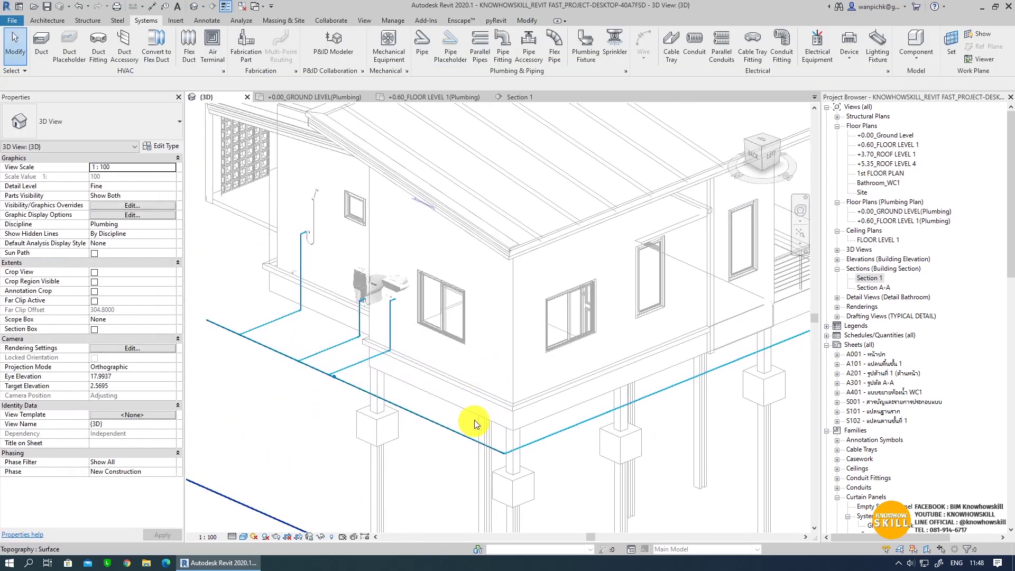
{"action": "scroll", "coordinate": [475, 423], "scroll_direction": "down", "scroll_amount": 1}
{"action": "scroll", "coordinate": [435, 424], "scroll_direction": "down", "scroll_amount": 2}
{"action": "scroll", "coordinate": [662, 356], "scroll_direction": "up", "scroll_amount": 1}
{"action": "scroll", "coordinate": [663, 354], "scroll_direction": "down", "scroll_amount": 1}
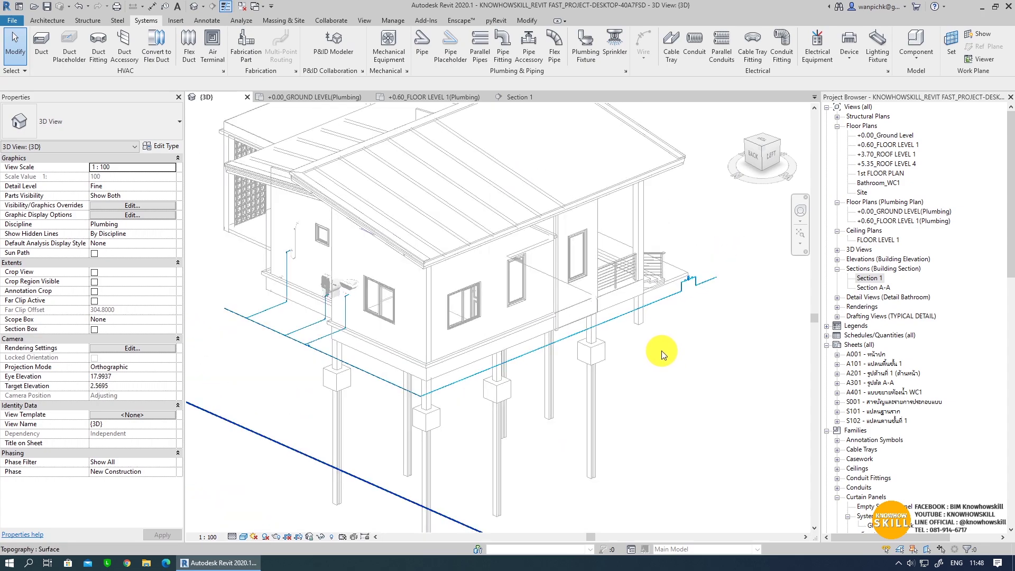
{"action": "mouse_move", "coordinate": [663, 354]}
{"action": "middle_mouse_down", "text": "shift"}
{"action": "mouse_move", "coordinate": [527, 344]}
{"action": "mouse_move", "coordinate": [385, 254]}
{"action": "mouse_move", "coordinate": [482, 357]}
{"action": "mouse_move", "coordinate": [431, 487]}
{"action": "mouse_move", "coordinate": [549, 453]}
{"action": "mouse_move", "coordinate": [526, 456]}
{"action": "mouse_move", "coordinate": [558, 471]}
{"action": "middle_mouse_up", "text": "shift"}
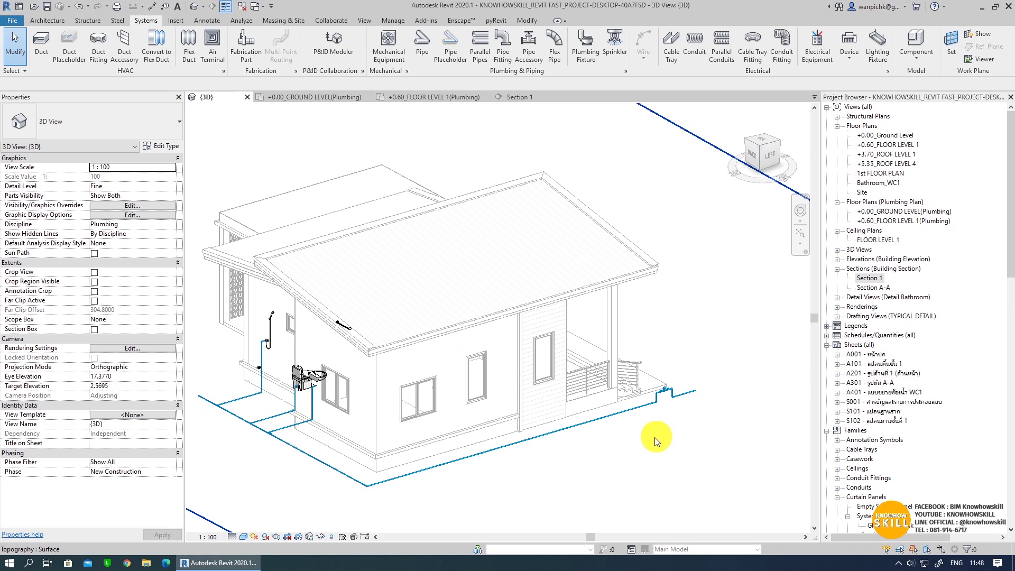
{"action": "middle_click_drag", "start_coordinate": [655, 437], "coordinate": [633, 432], "text": "shift"}
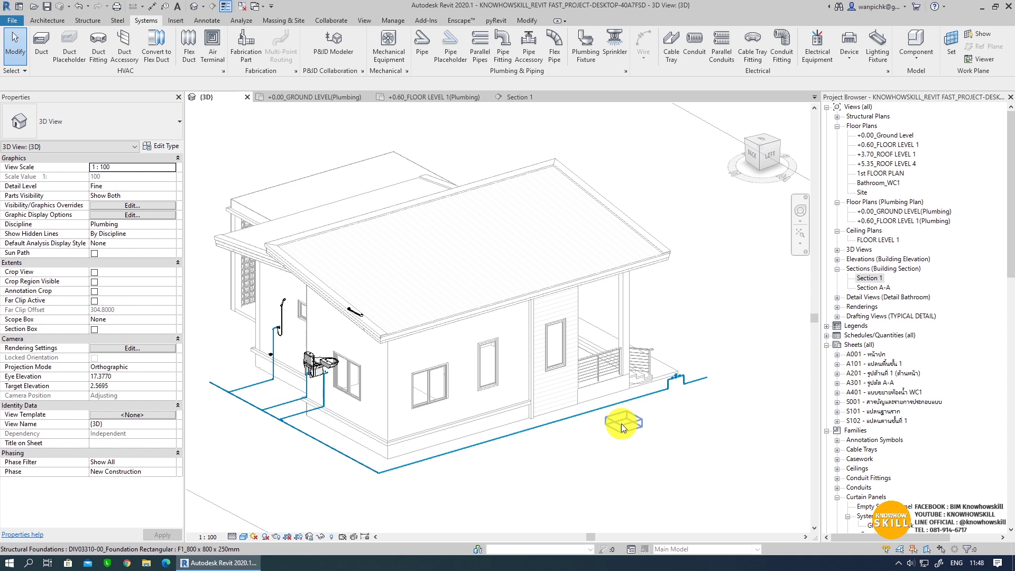
{"action": "middle_click_drag", "start_coordinate": [567, 467], "coordinate": [573, 466]}
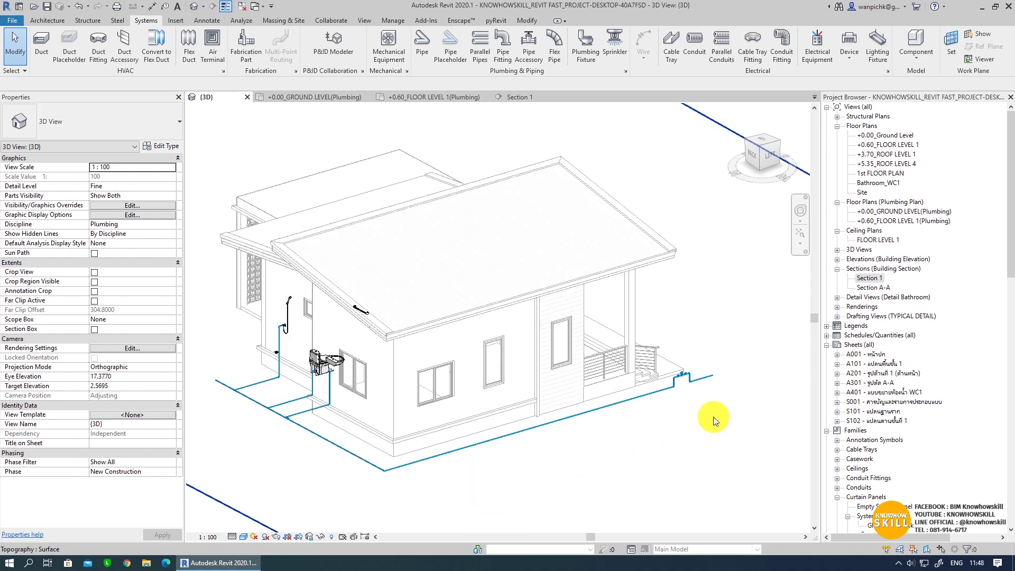
{"action": "middle_click_drag", "start_coordinate": [684, 447], "coordinate": [697, 444]}
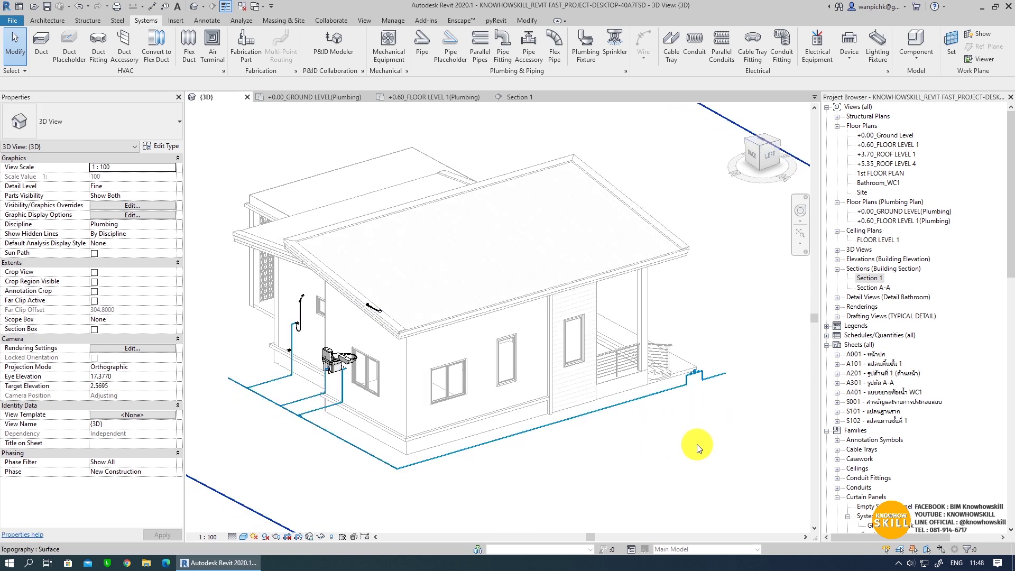
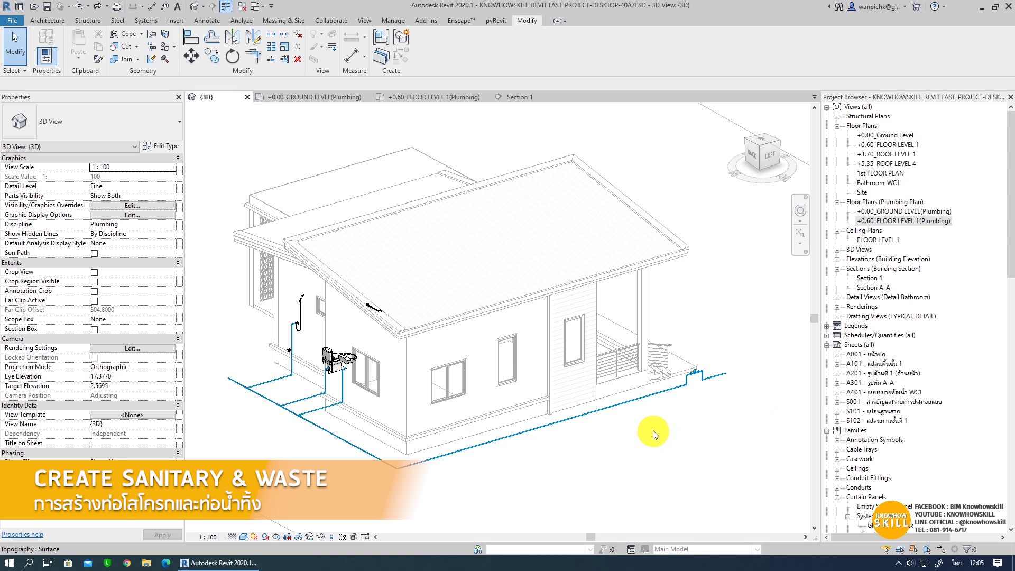
- Open +0.60_FLOOR LEVEL 1(Plumbing) from the Project Browser and save at the reminder prompt
{"action": "double_click", "coordinate": [919, 225]}
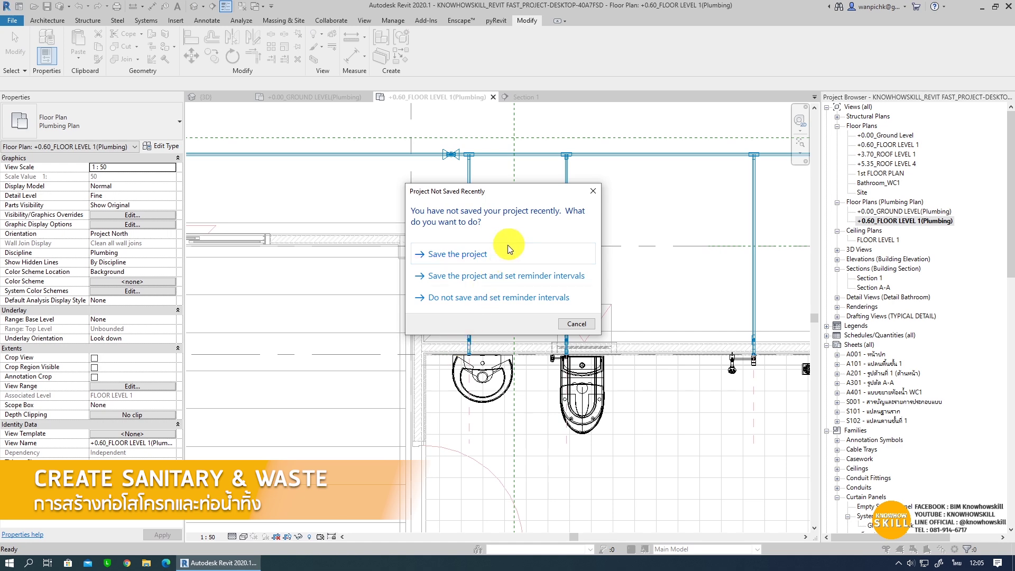
{"action": "left_click", "coordinate": [458, 254]}
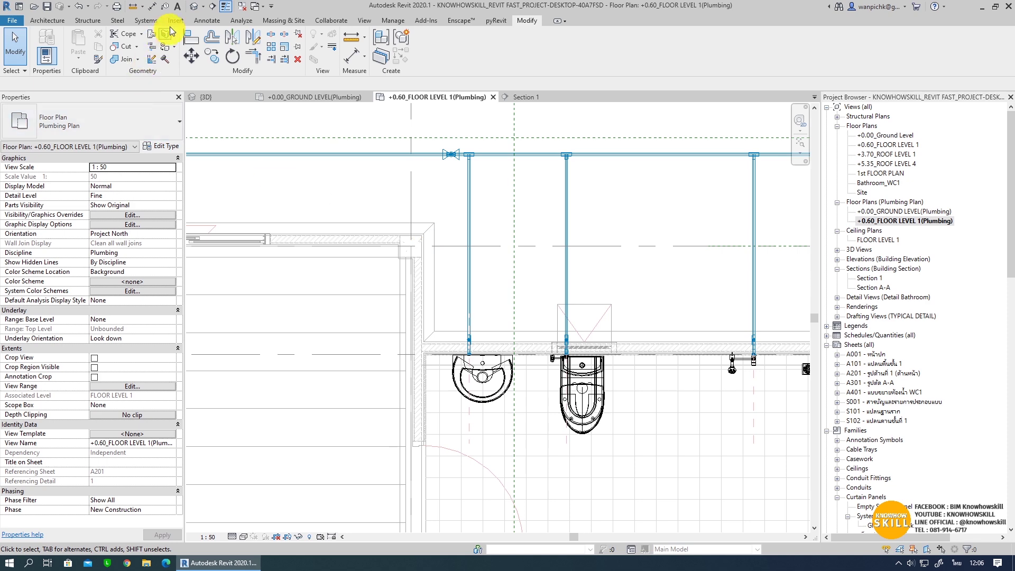
- Draw a reference plane through the bathroom sink's centre
{"action": "key", "text": "r"}
{"action": "key", "text": "p"}
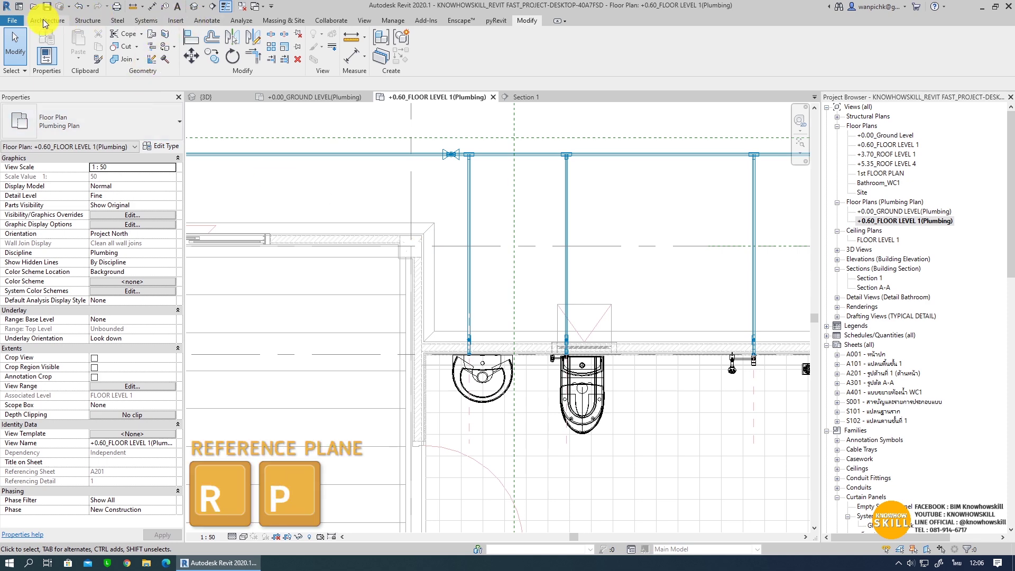
{"action": "left_click", "coordinate": [45, 20]}
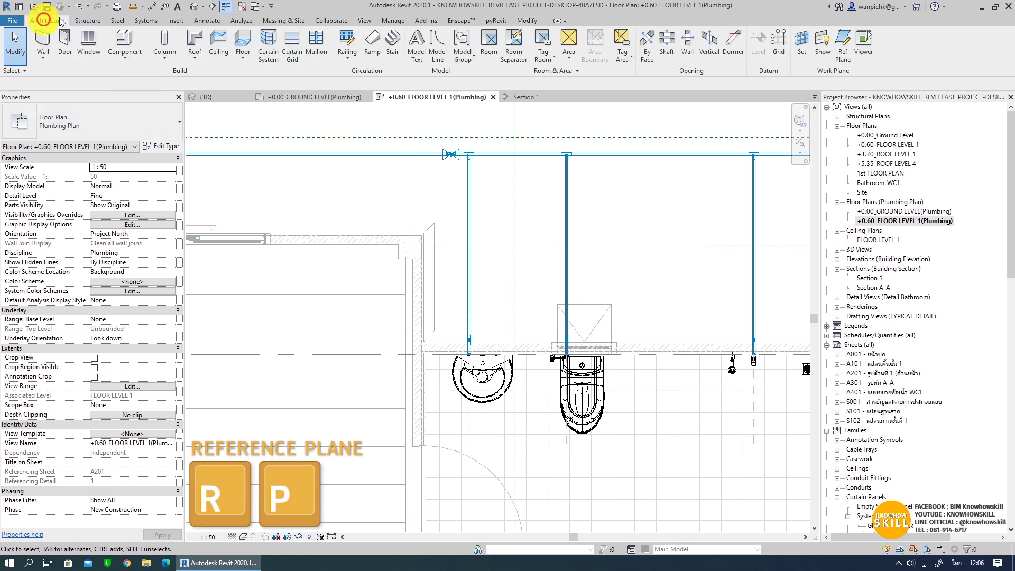
{"action": "left_click", "coordinate": [843, 47]}
{"action": "scroll", "coordinate": [465, 381], "scroll_direction": "up", "scroll_amount": 3}
{"action": "scroll", "coordinate": [446, 318], "scroll_direction": "up", "scroll_amount": 3}
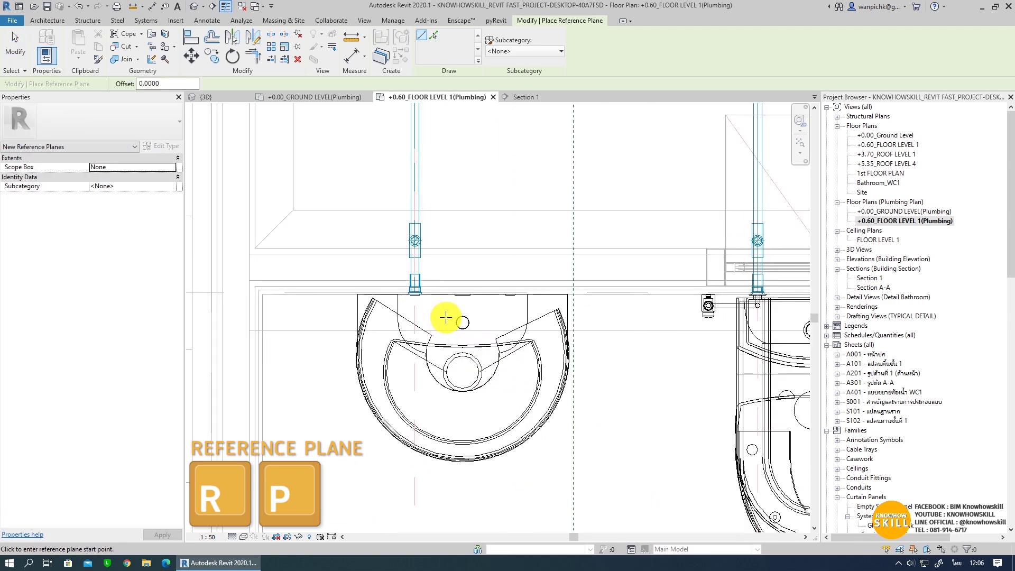
{"action": "scroll", "coordinate": [446, 317], "scroll_direction": "up", "scroll_amount": 2}
{"action": "left_click", "coordinate": [472, 321]}
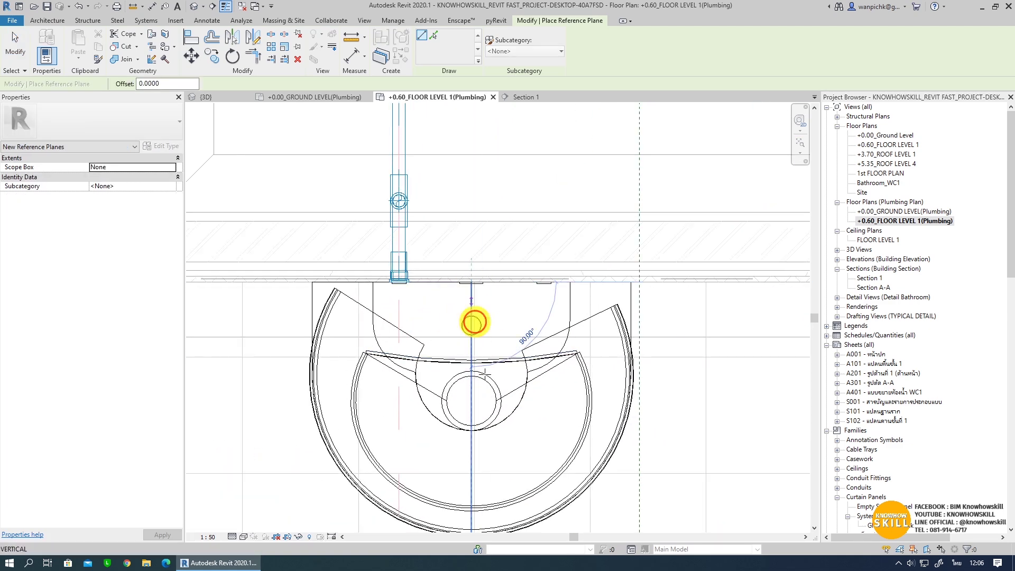
{"action": "scroll", "coordinate": [472, 321], "scroll_direction": "down", "scroll_amount": 3}
{"action": "scroll", "coordinate": [494, 442], "scroll_direction": "down", "scroll_amount": 2}
{"action": "left_click", "coordinate": [495, 290]}
{"action": "key", "text": "Escape"}
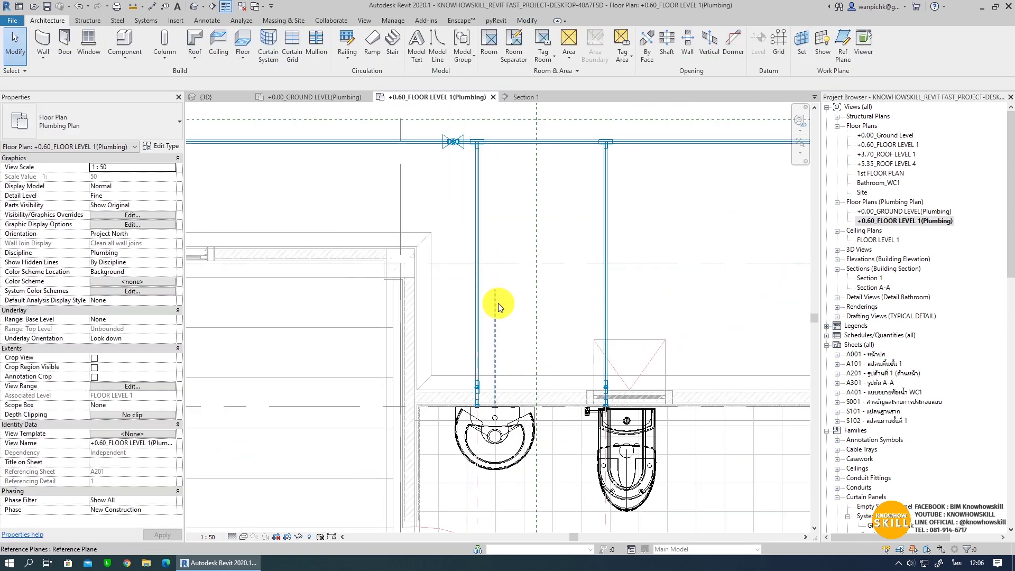
{"action": "left_click", "coordinate": [499, 303]}
{"action": "key", "text": "Escape"}
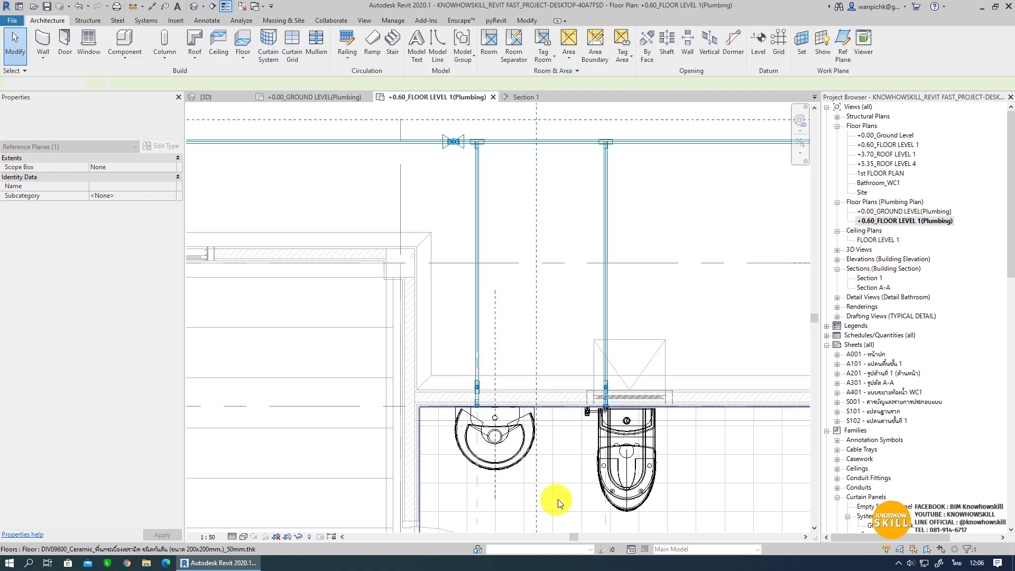
- Draw a vertical reference plane through the toilet's centre
{"action": "middle_click_drag", "start_coordinate": [558, 499], "coordinate": [465, 475]}
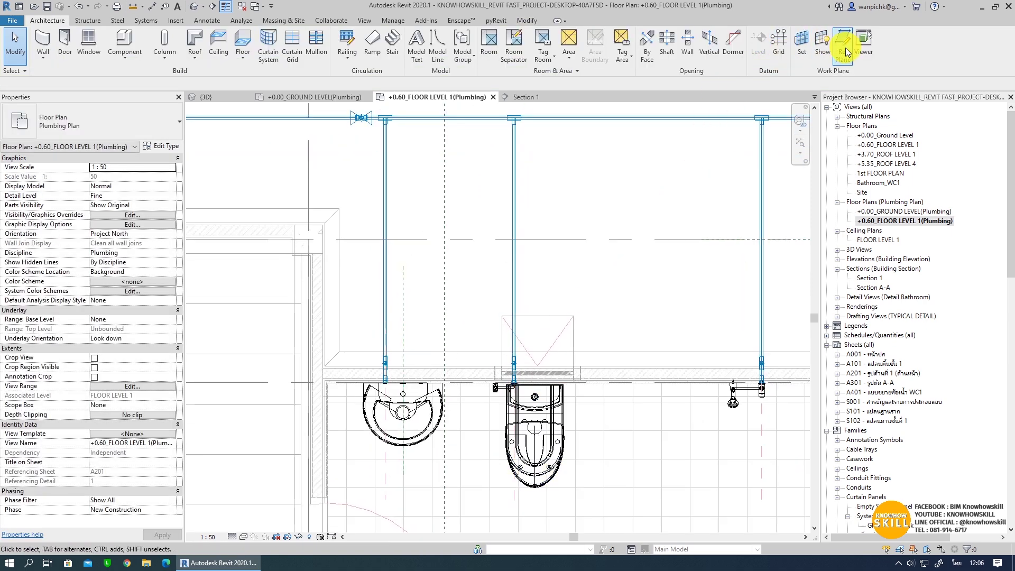
{"action": "left_click", "coordinate": [845, 46]}
{"action": "scroll", "coordinate": [544, 418], "scroll_direction": "up", "scroll_amount": 3}
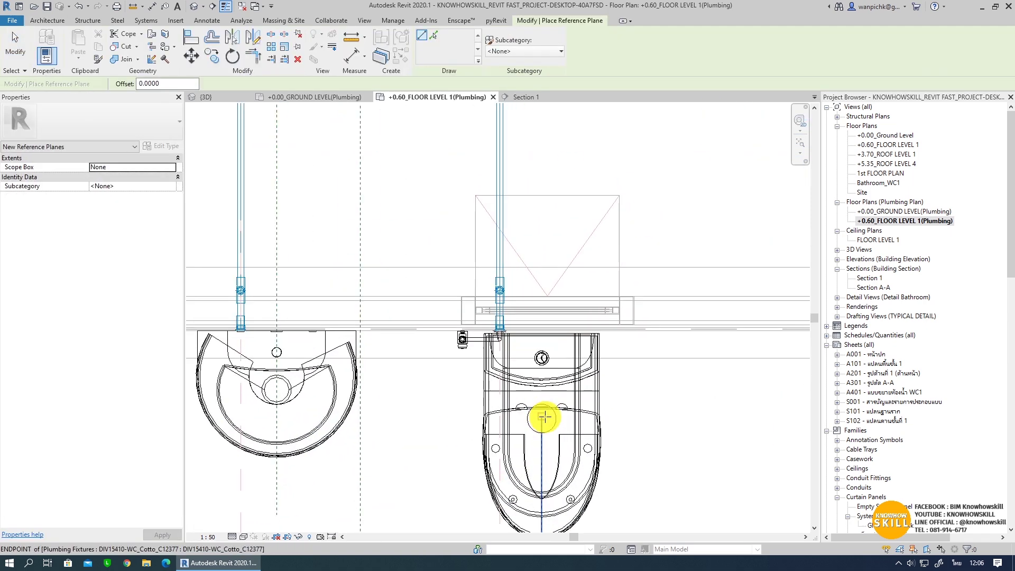
{"action": "left_click", "coordinate": [544, 417]}
{"action": "left_click", "coordinate": [544, 118]}
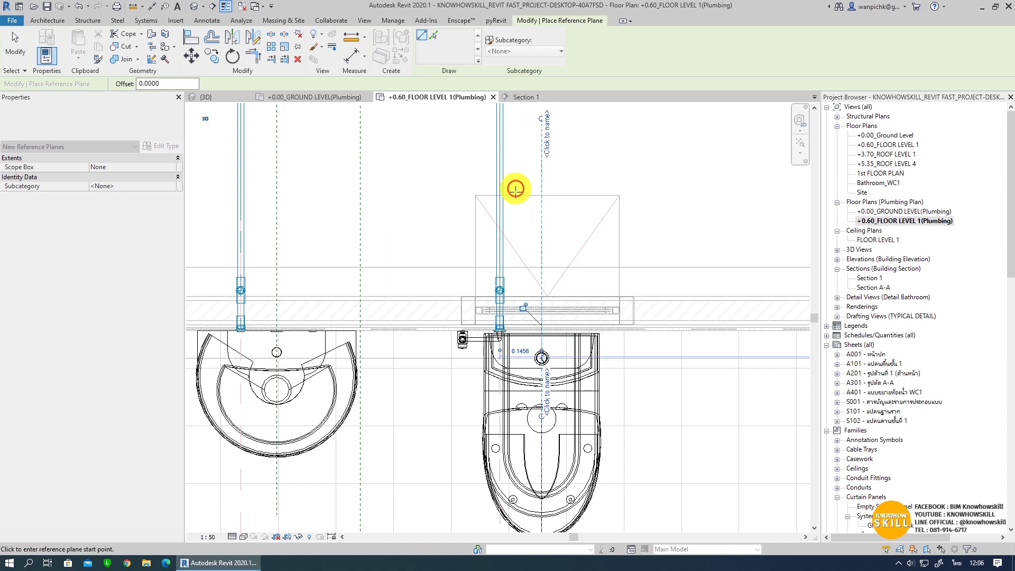
{"action": "scroll", "coordinate": [517, 197], "scroll_direction": "down", "scroll_amount": 3}
{"action": "key", "text": "Escape"}
{"action": "left_click", "coordinate": [523, 219]}
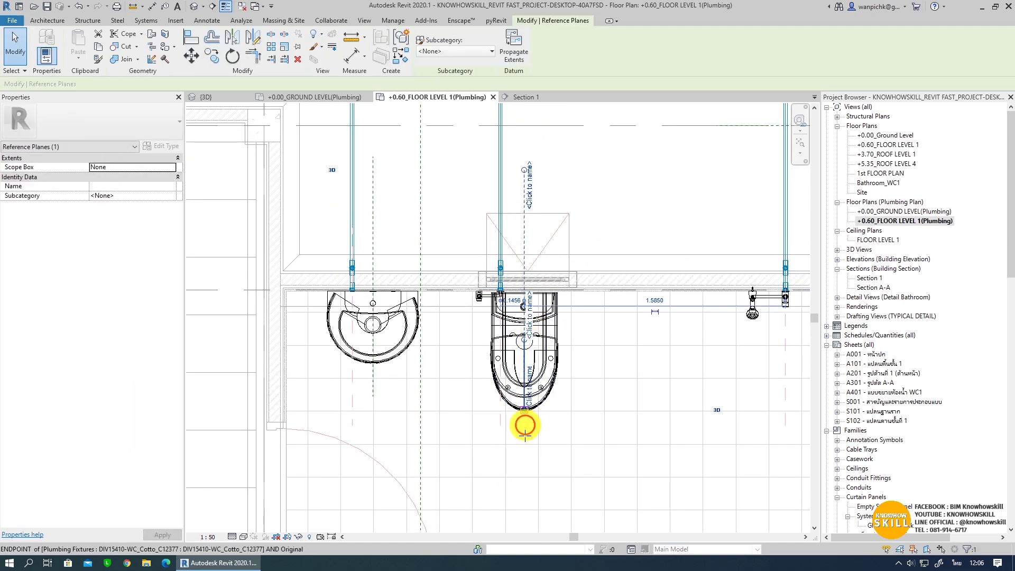
- Add a horizontal reference plane across the toilet's centre
{"action": "key", "text": "Escape"}
{"action": "scroll", "coordinate": [574, 402], "scroll_direction": "up", "scroll_amount": 2}
{"action": "left_click", "coordinate": [845, 46]}
{"action": "scroll", "coordinate": [461, 427], "scroll_direction": "up", "scroll_amount": 2}
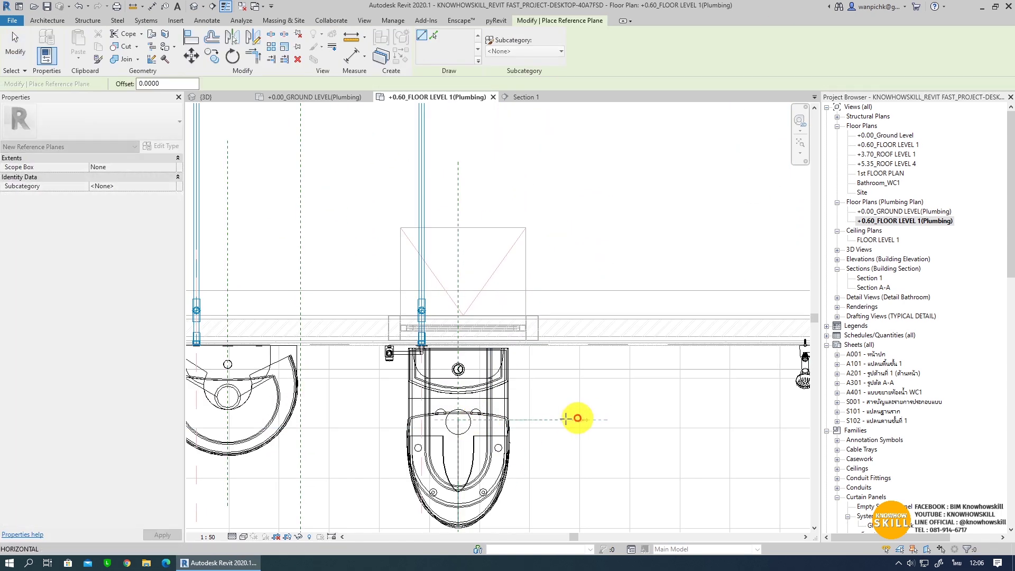
{"action": "left_click", "coordinate": [548, 418]}
{"action": "left_click", "coordinate": [354, 418]}
{"action": "key", "text": "Escape"}
{"action": "scroll", "coordinate": [423, 421], "scroll_direction": "down", "scroll_amount": 2}
{"action": "scroll", "coordinate": [423, 421], "scroll_direction": "down", "scroll_amount": 2}
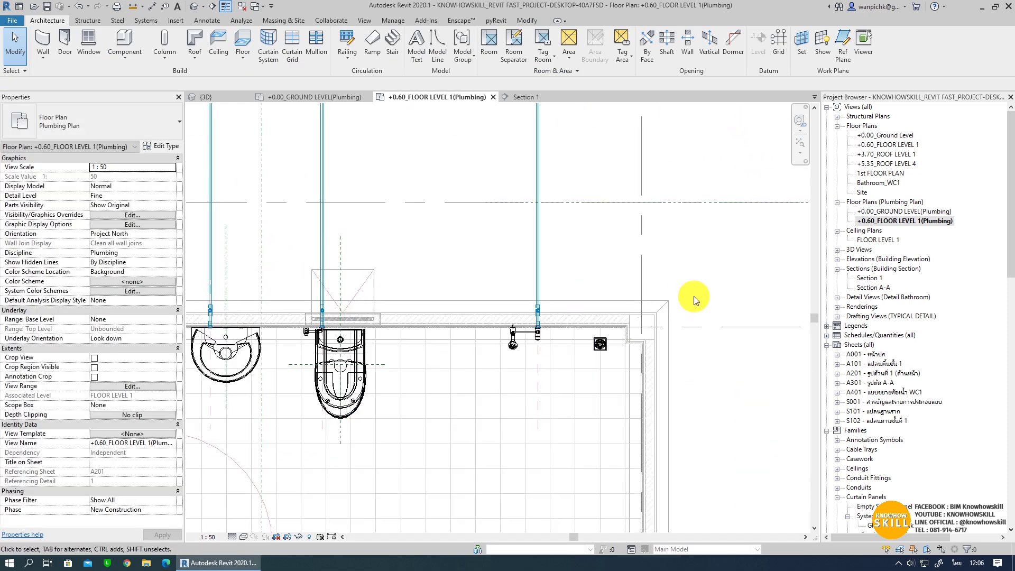
{"action": "scroll", "coordinate": [694, 296], "scroll_direction": "up", "scroll_amount": 2}
- Draw a vertical reference plane through the floor drain's centre
{"action": "left_click", "coordinate": [841, 48]}
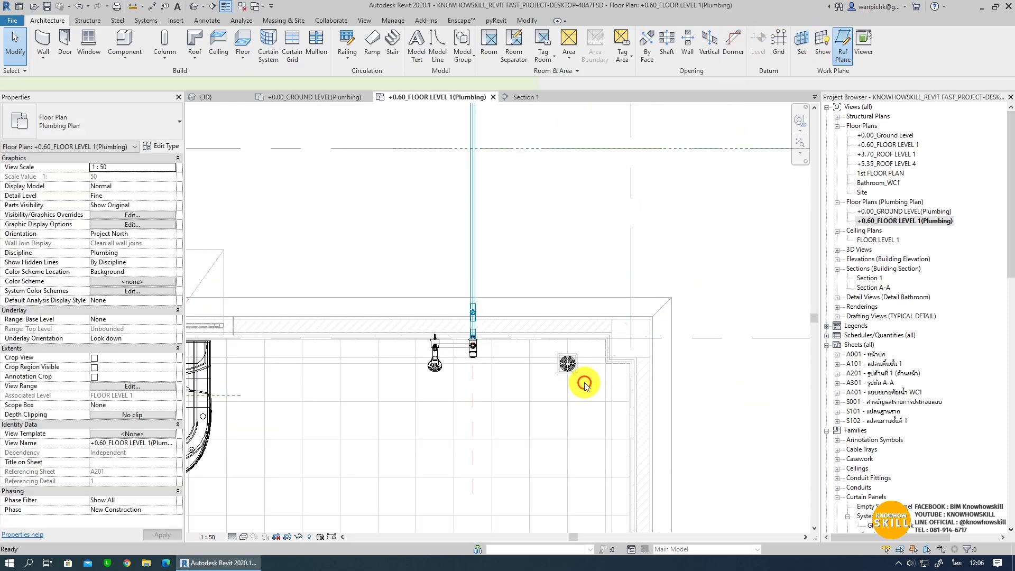
{"action": "scroll", "coordinate": [582, 370], "scroll_direction": "up", "scroll_amount": 3}
{"action": "scroll", "coordinate": [555, 343], "scroll_direction": "up", "scroll_amount": 5}
{"action": "scroll", "coordinate": [550, 334], "scroll_direction": "up", "scroll_amount": 3}
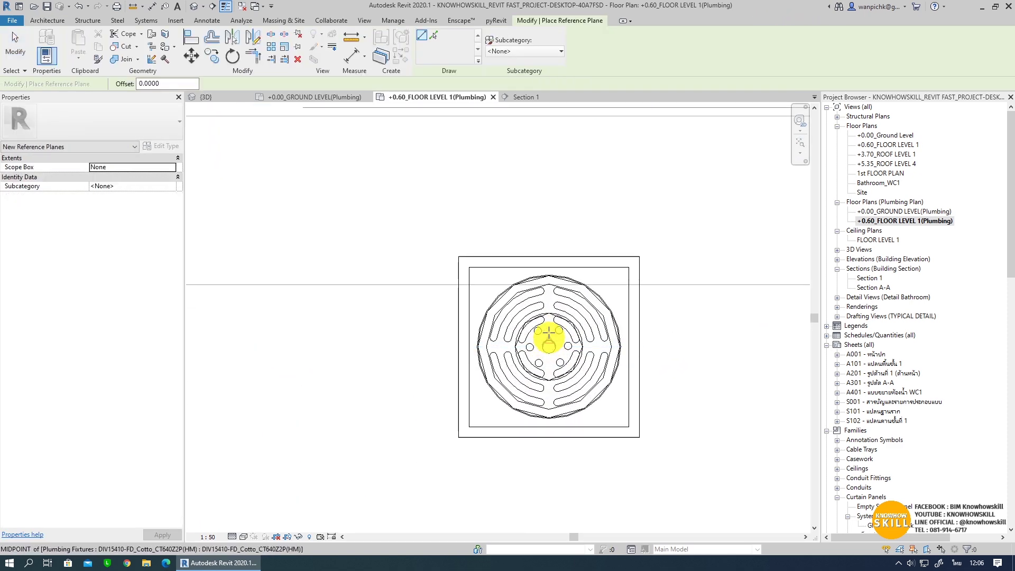
{"action": "left_click", "coordinate": [551, 257]}
{"action": "scroll", "coordinate": [548, 370], "scroll_direction": "down", "scroll_amount": 2}
{"action": "left_click", "coordinate": [549, 487]}
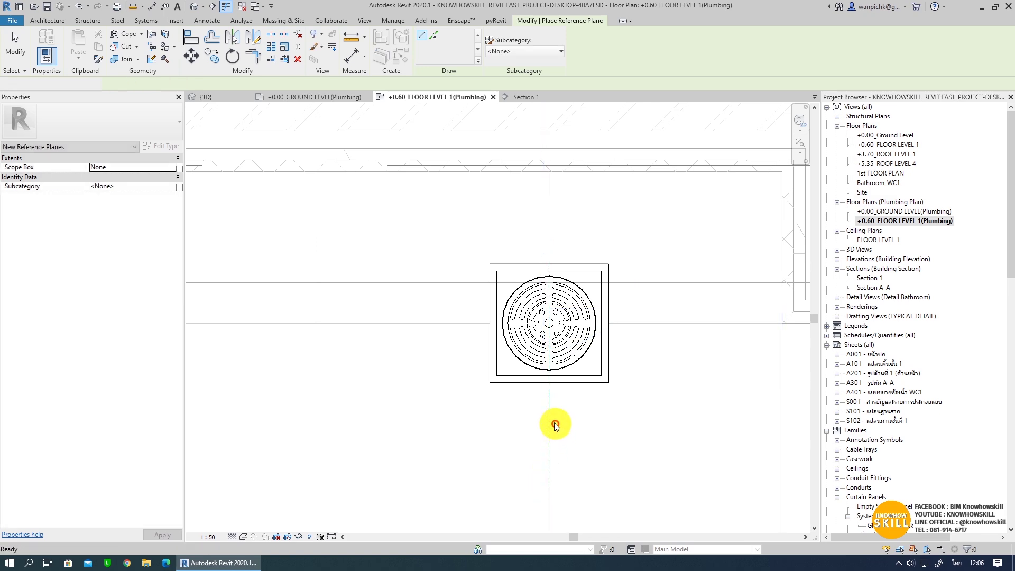
{"action": "key", "text": "Escape"}
{"action": "key", "text": "Escape"}
{"action": "left_click", "coordinate": [550, 418]}
{"action": "scroll", "coordinate": [549, 408], "scroll_direction": "down", "scroll_amount": 2}
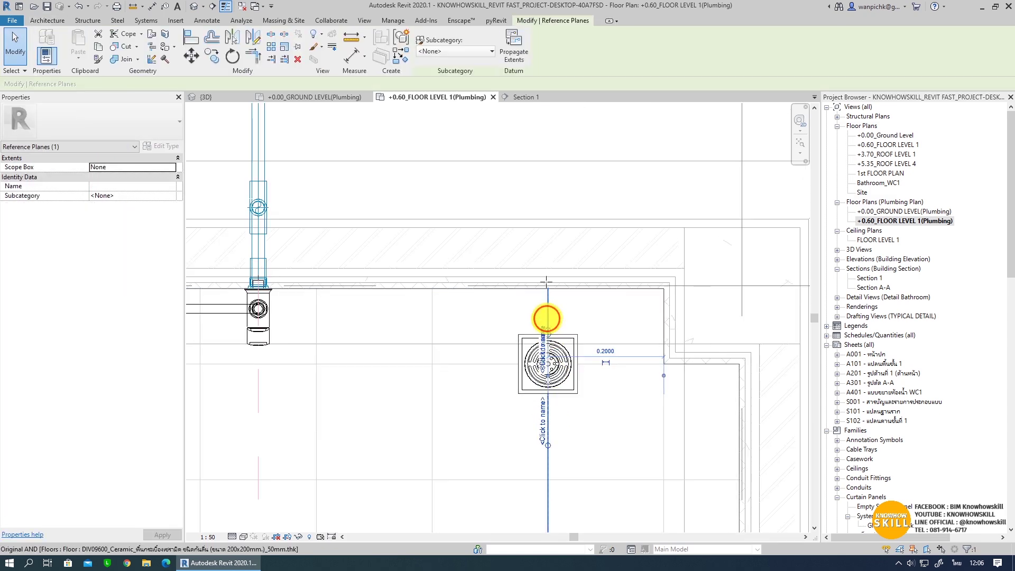
{"action": "key", "text": "Escape"}
{"action": "scroll", "coordinate": [585, 354], "scroll_direction": "up", "scroll_amount": 2}
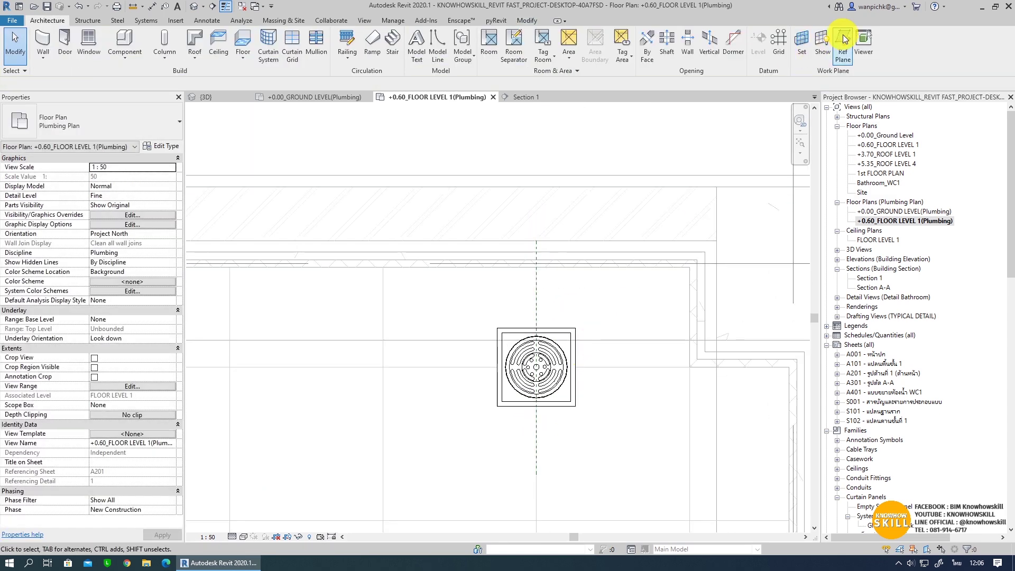
{"action": "scroll", "coordinate": [545, 359], "scroll_direction": "up", "scroll_amount": 1}
- Add a horizontal reference plane through the drain centre, extended left across the drain
{"action": "key", "text": "r"}
{"action": "key", "text": "p"}
{"action": "left_click", "coordinate": [533, 374]}
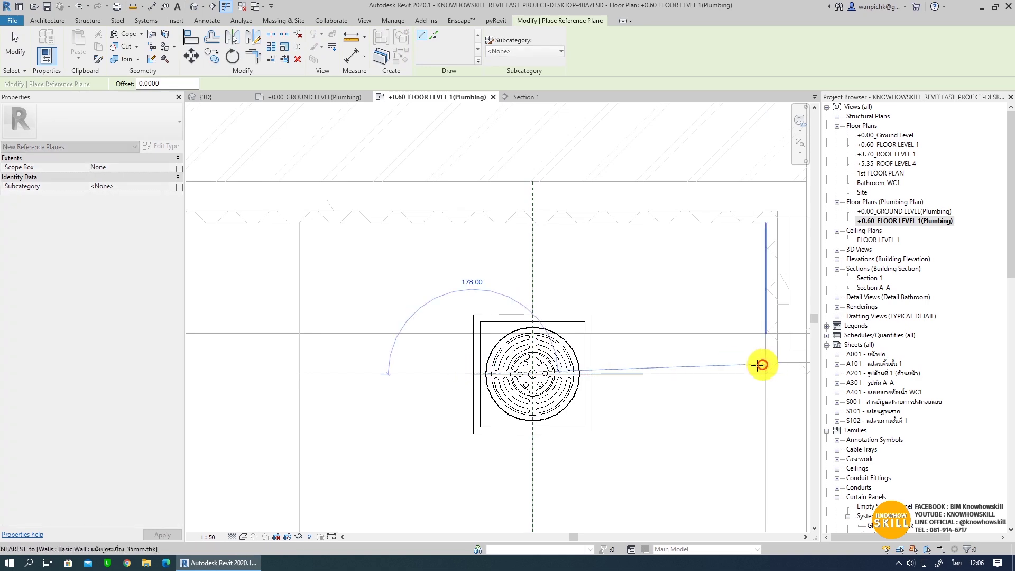
{"action": "left_click", "coordinate": [691, 376]}
{"action": "key", "text": "Escape"}
{"action": "left_click", "coordinate": [655, 376]}
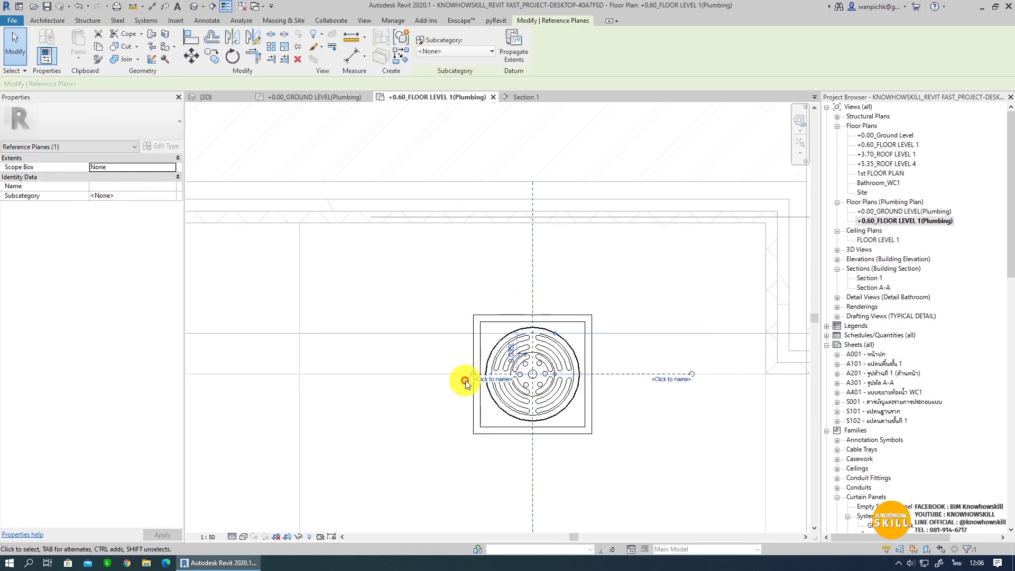
{"action": "left_click_drag", "start_coordinate": [470, 373], "coordinate": [351, 374]}
{"action": "key", "text": "Escape"}
- Zoom and pan out to show the whole floor plan with grids A–E
{"action": "scroll", "coordinate": [697, 341], "scroll_direction": "down", "scroll_amount": 4}
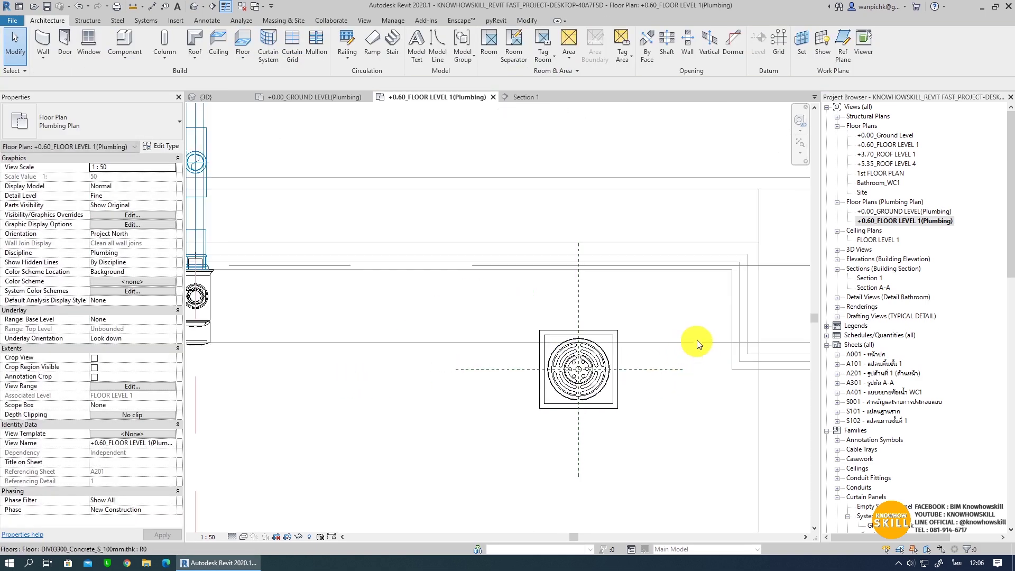
{"action": "scroll", "coordinate": [596, 354], "scroll_direction": "up", "scroll_amount": 3}
{"action": "scroll", "coordinate": [529, 370], "scroll_direction": "down", "scroll_amount": 1}
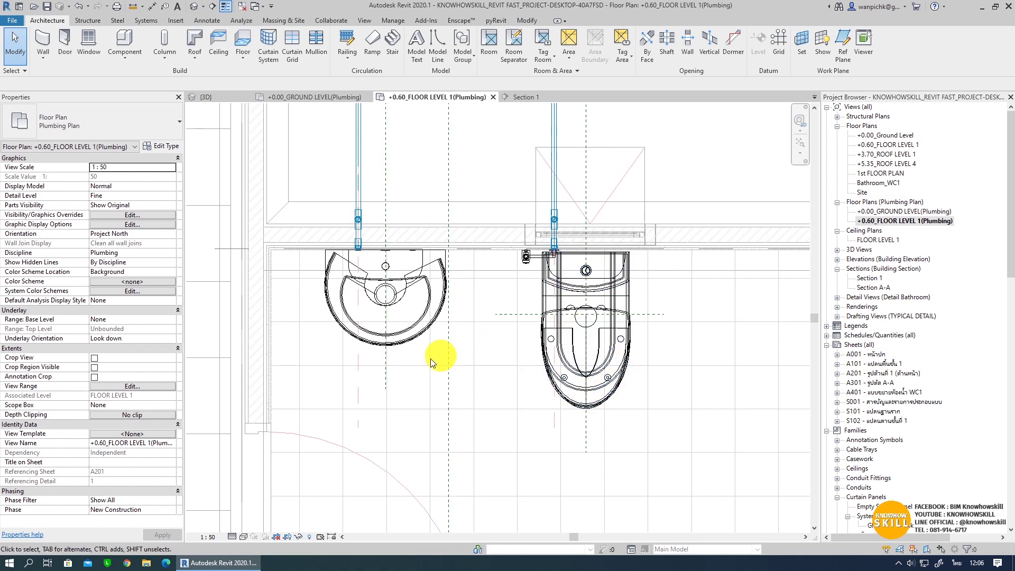
{"action": "scroll", "coordinate": [442, 359], "scroll_direction": "down", "scroll_amount": 2}
{"action": "middle_click_drag", "start_coordinate": [442, 380], "coordinate": [390, 390]}
{"action": "scroll", "coordinate": [464, 386], "scroll_direction": "up", "scroll_amount": 1}
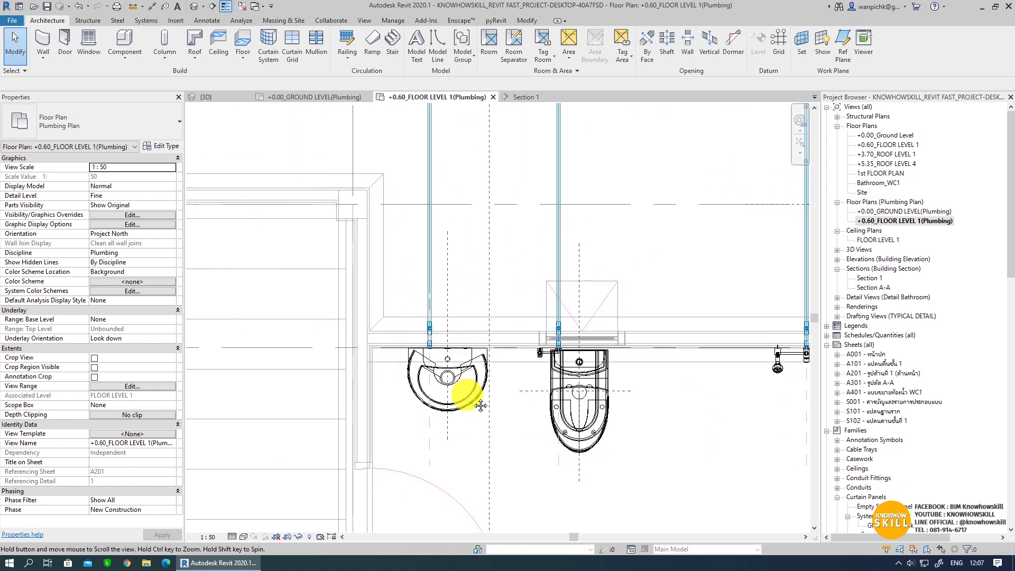
{"action": "scroll", "coordinate": [475, 373], "scroll_direction": "up", "scroll_amount": 1}
{"action": "scroll", "coordinate": [477, 312], "scroll_direction": "down", "scroll_amount": 2}
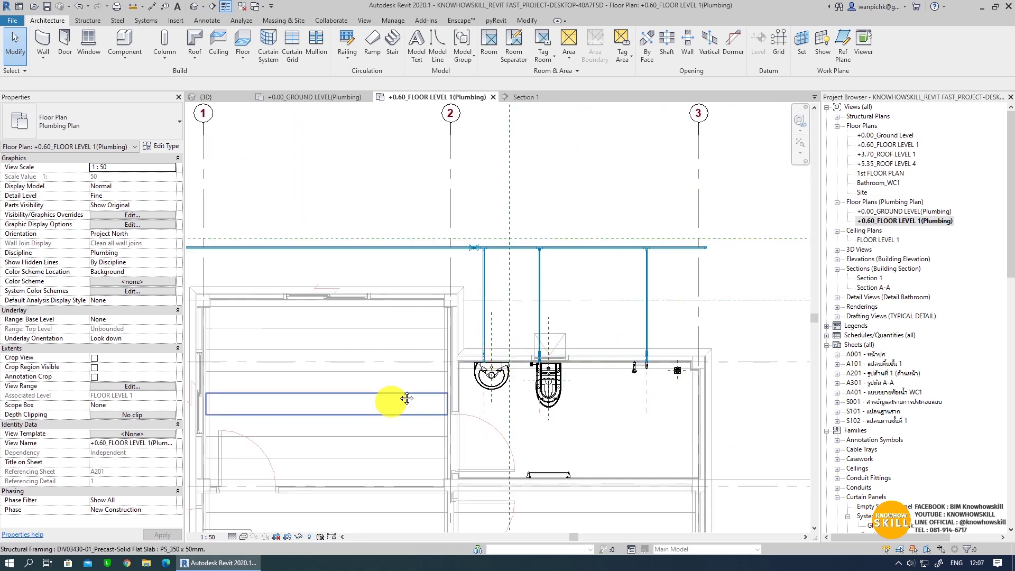
{"action": "scroll", "coordinate": [484, 280], "scroll_direction": "down", "scroll_amount": 2}
{"action": "scroll", "coordinate": [423, 350], "scroll_direction": "down", "scroll_amount": 1}
{"action": "middle_click_drag", "start_coordinate": [378, 420], "coordinate": [379, 370]}
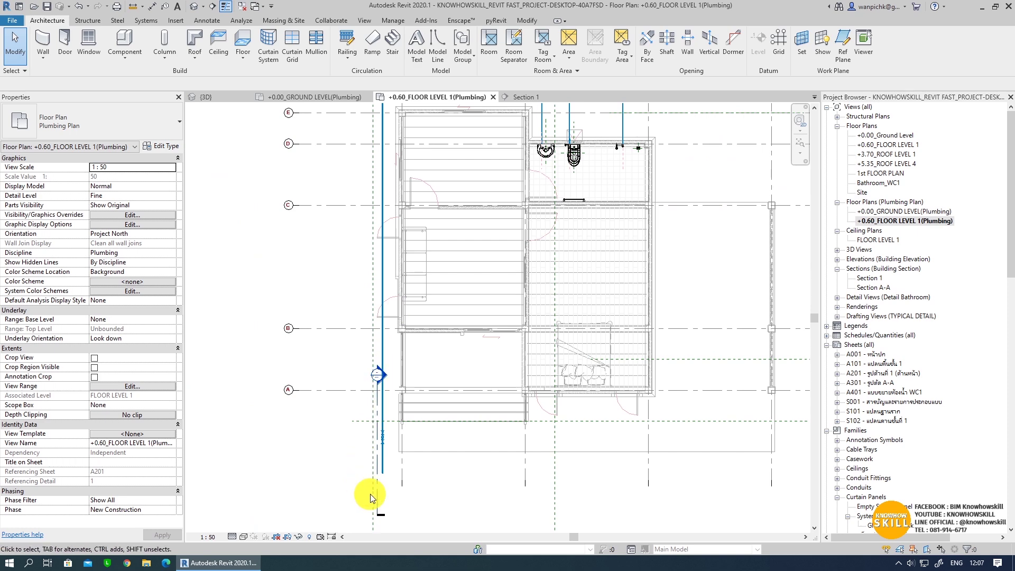
- Reposition the Section 1 marker through the basin and open the Section 1 view
{"action": "left_click", "coordinate": [376, 487]}
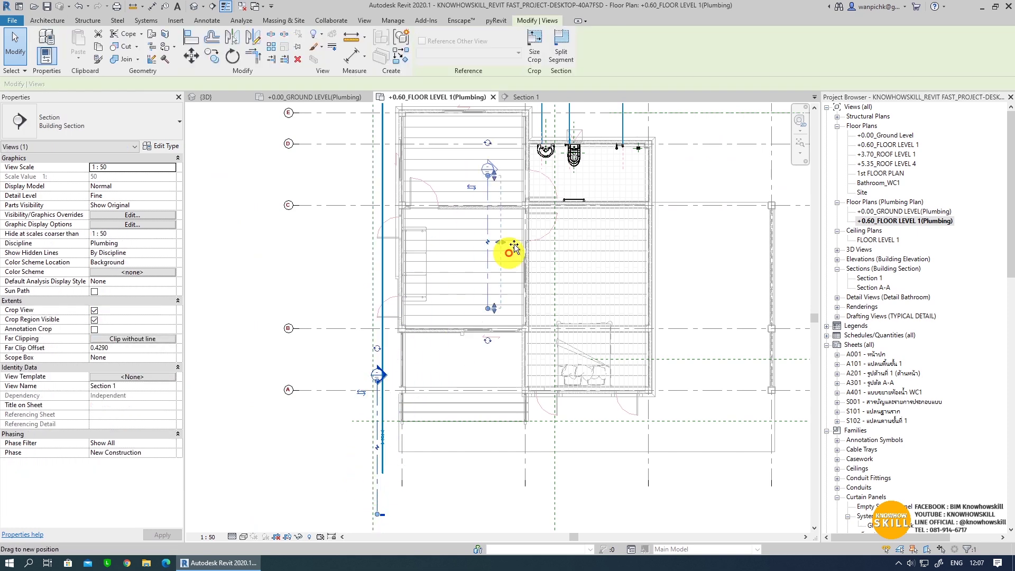
{"action": "scroll", "coordinate": [617, 340], "scroll_direction": "up", "scroll_amount": 2}
{"action": "scroll", "coordinate": [544, 268], "scroll_direction": "up", "scroll_amount": 2}
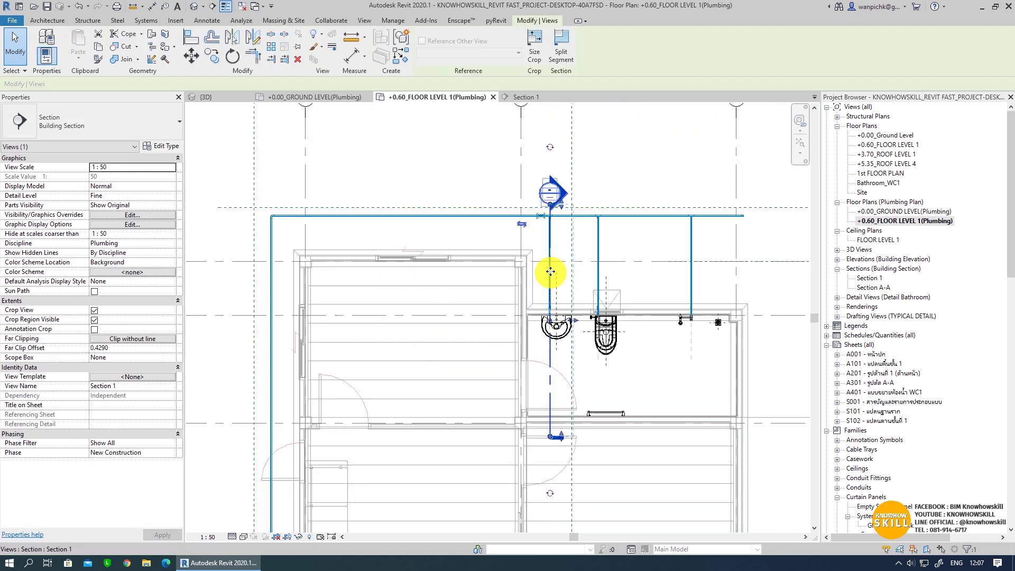
{"action": "scroll", "coordinate": [552, 238], "scroll_direction": "up", "scroll_amount": 2}
{"action": "scroll", "coordinate": [553, 238], "scroll_direction": "up", "scroll_amount": 1}
{"action": "left_click", "coordinate": [570, 198]}
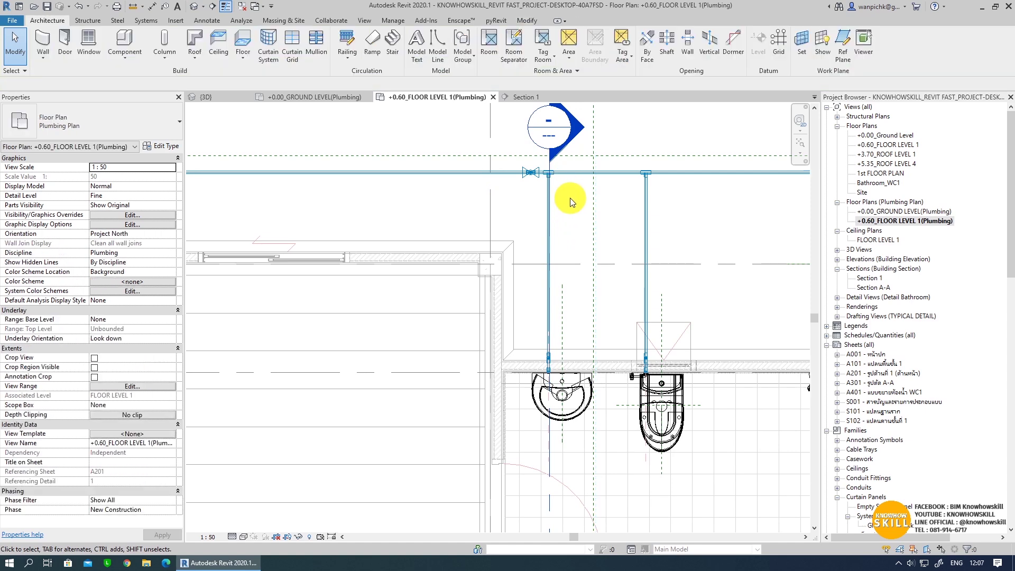
{"action": "double_click", "coordinate": [550, 136]}
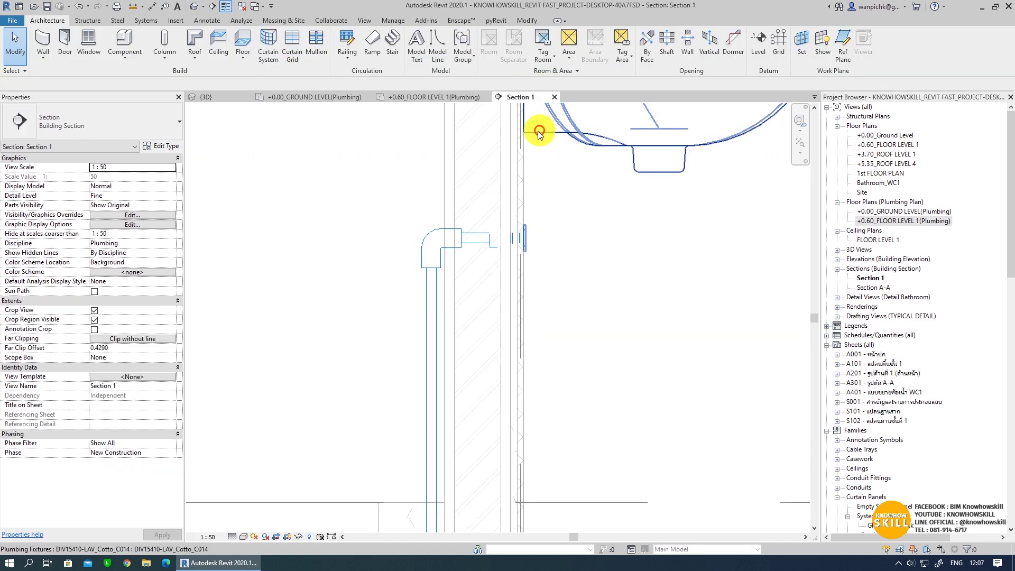
{"action": "scroll", "coordinate": [508, 206], "scroll_direction": "down", "scroll_amount": 1}
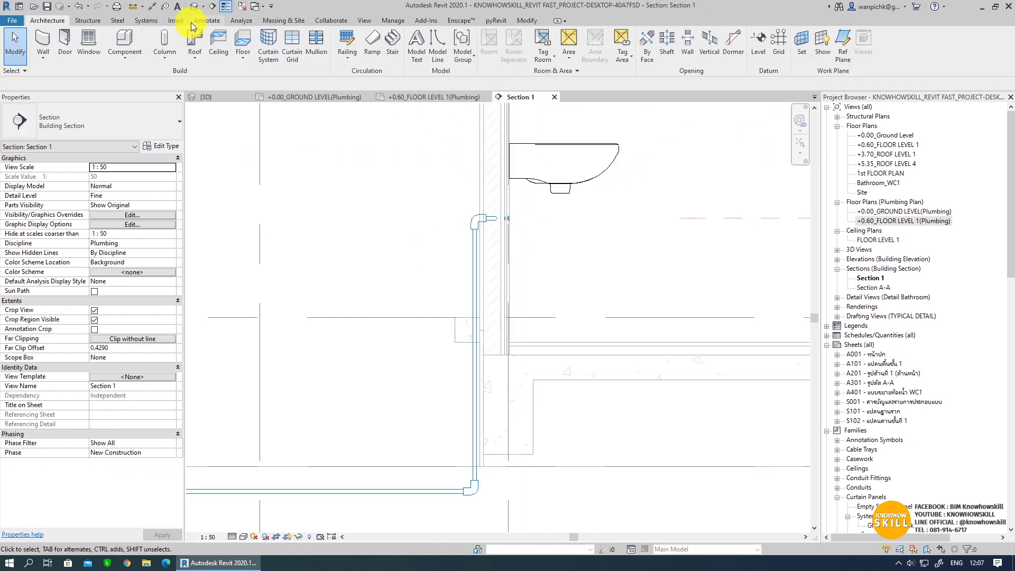
{"action": "left_click", "coordinate": [147, 21]}
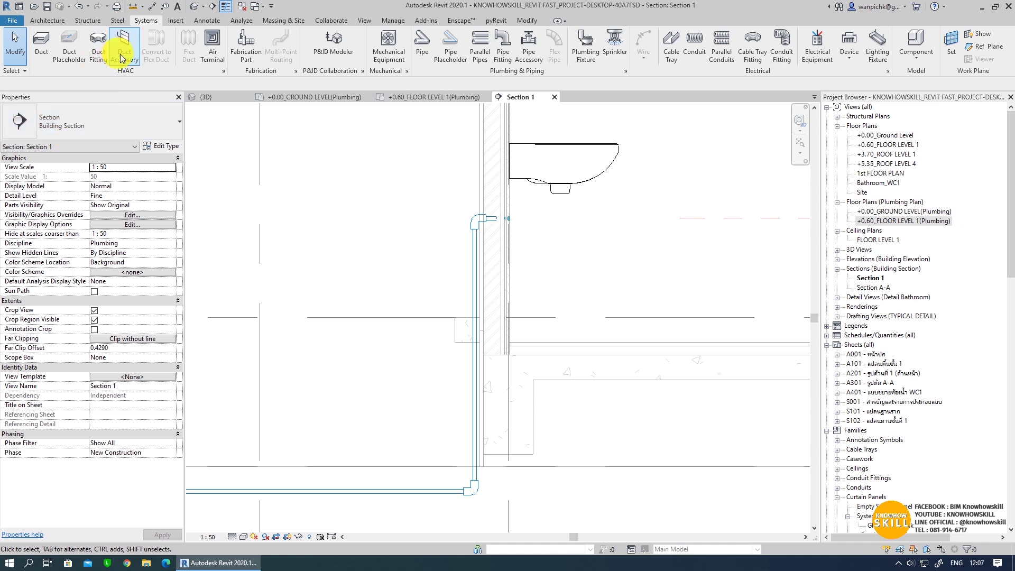
- Set up a PVC Class 8.5 mm pipe on the Waste system at 55 mm diameter
{"action": "left_click", "coordinate": [422, 45]}
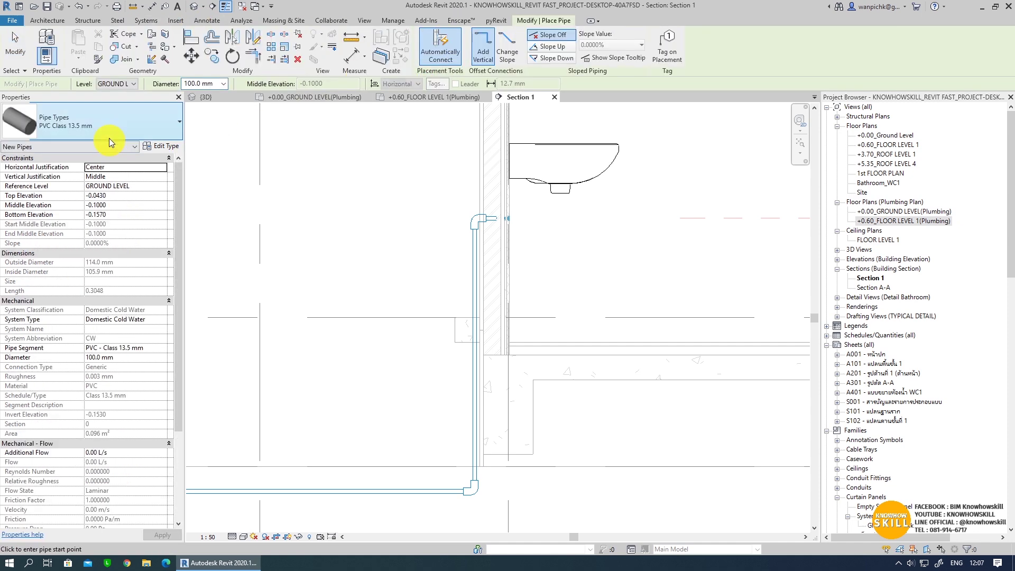
{"action": "left_click", "coordinate": [113, 123]}
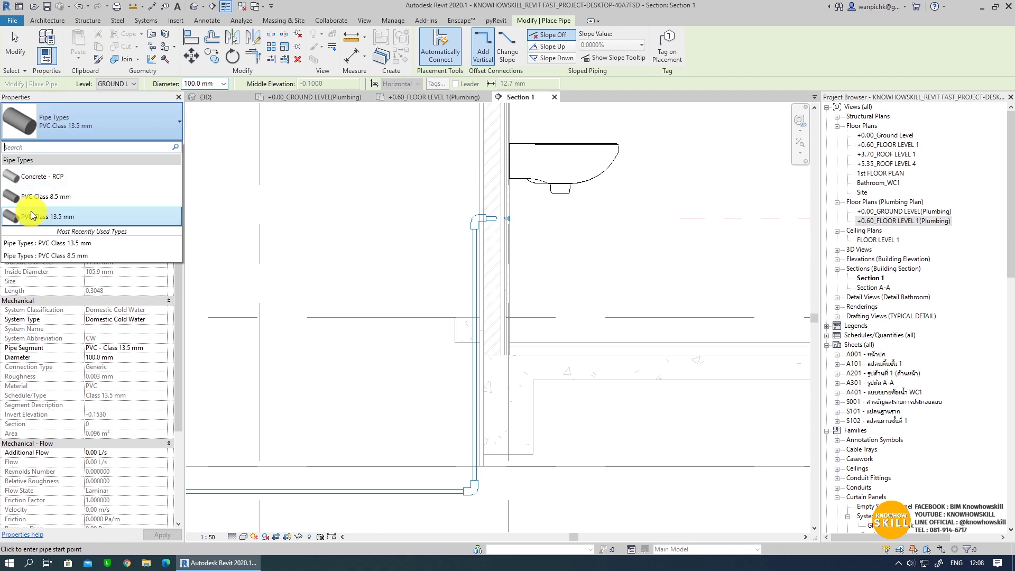
{"action": "left_click", "coordinate": [87, 199]}
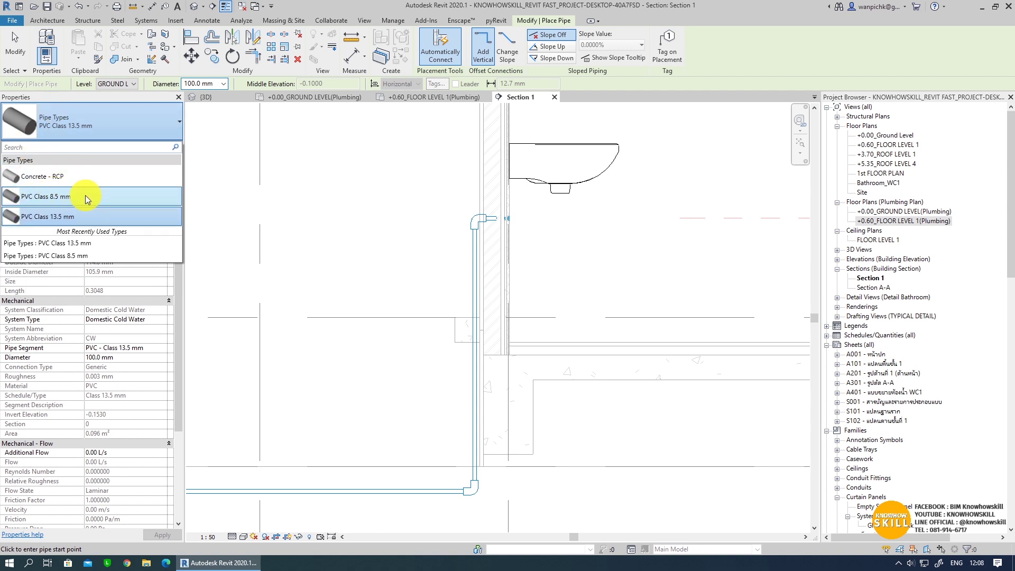
{"action": "left_click", "coordinate": [87, 199]}
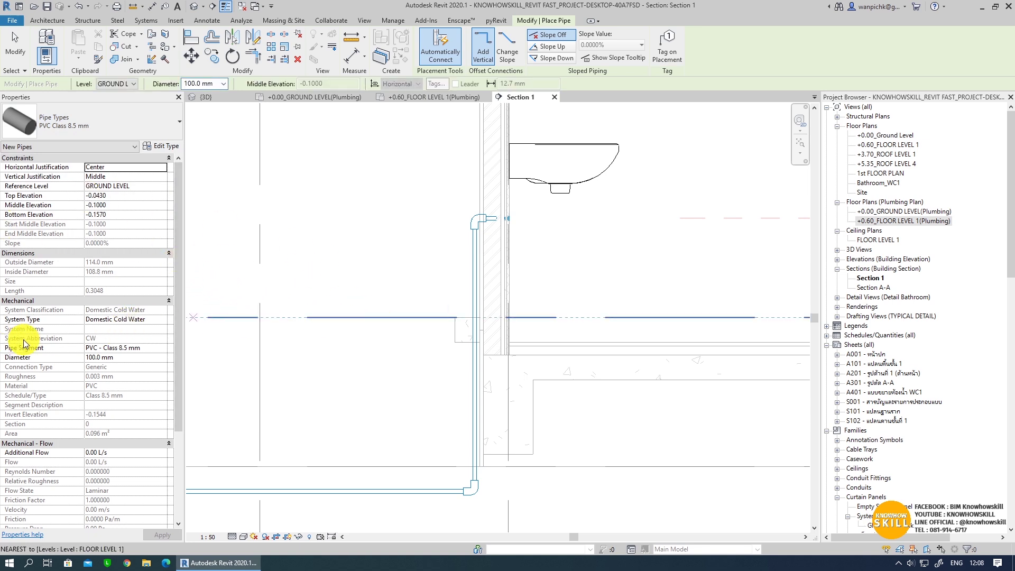
{"action": "left_click", "coordinate": [164, 319]}
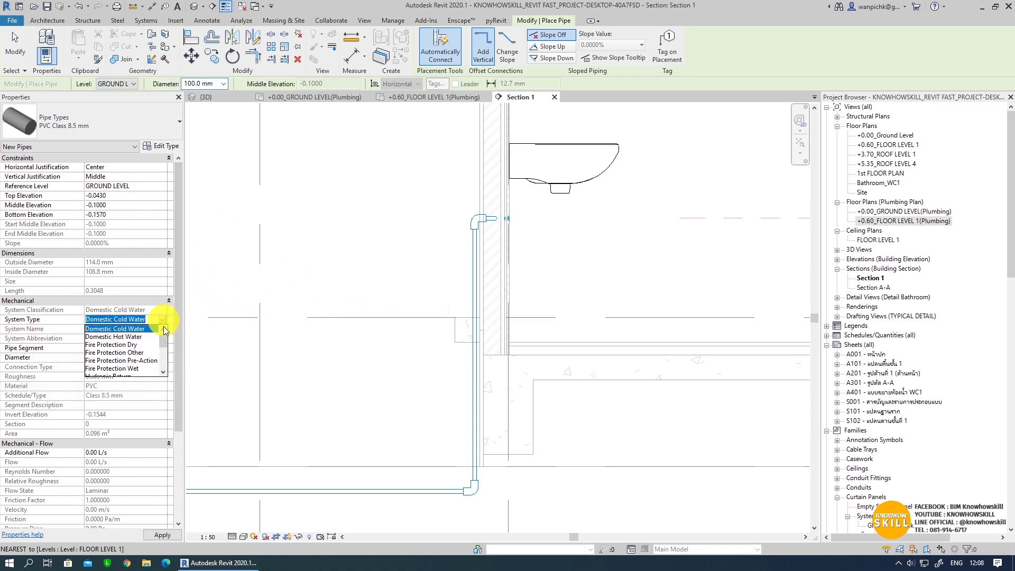
{"action": "left_click", "coordinate": [159, 371]}
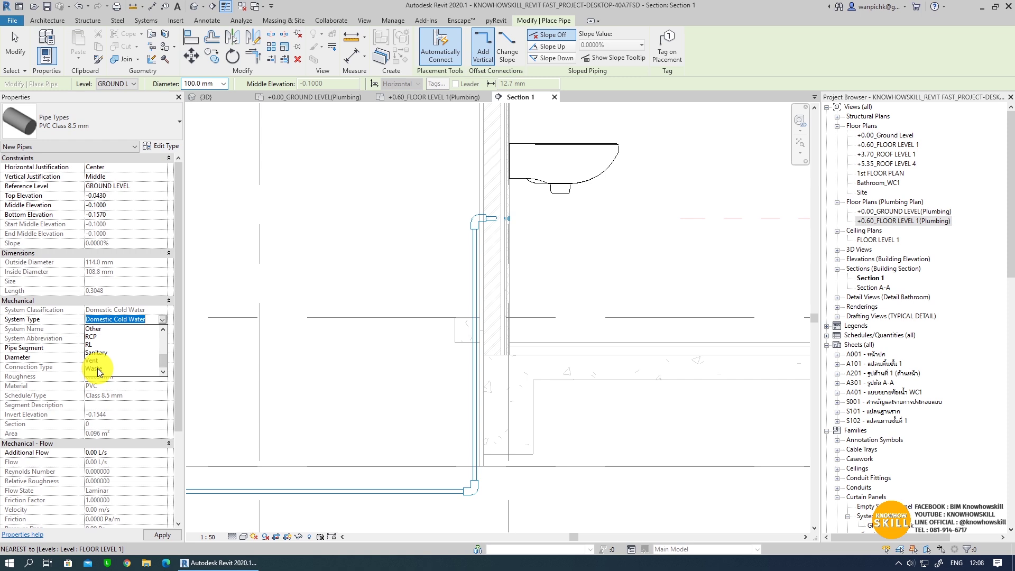
{"action": "left_click", "coordinate": [98, 368]}
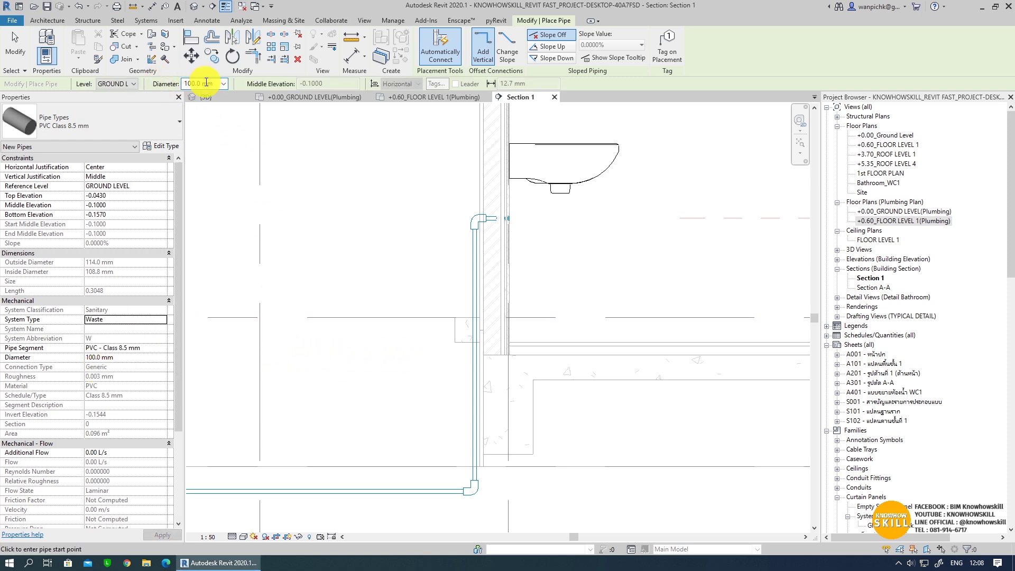
{"action": "left_click", "coordinate": [224, 84]}
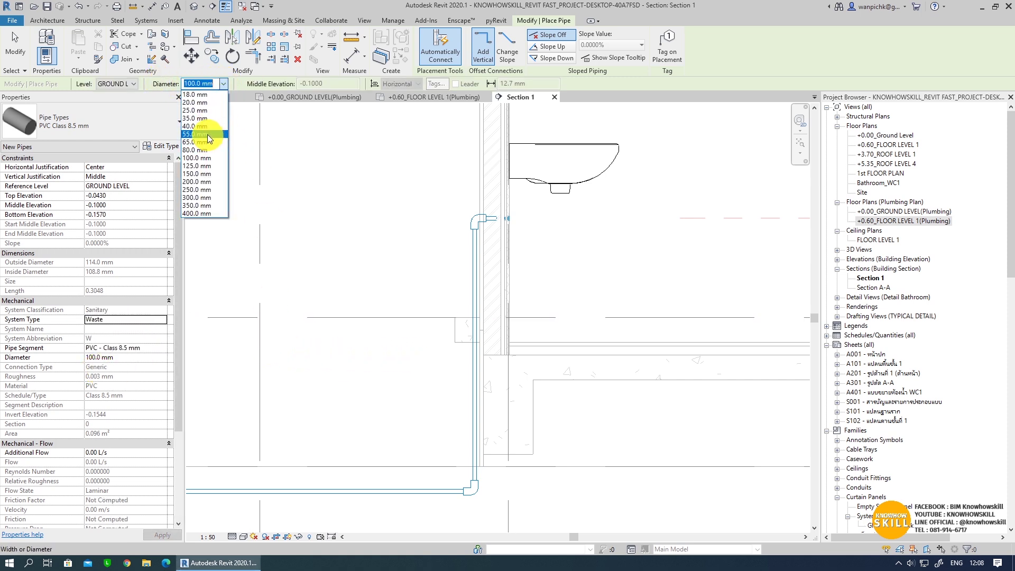
{"action": "left_click", "coordinate": [206, 135]}
- Draw the pipe dropping below the sink, through a 45° bend, into a horizontal run
{"action": "scroll", "coordinate": [743, 302], "scroll_direction": "up", "scroll_amount": 2}
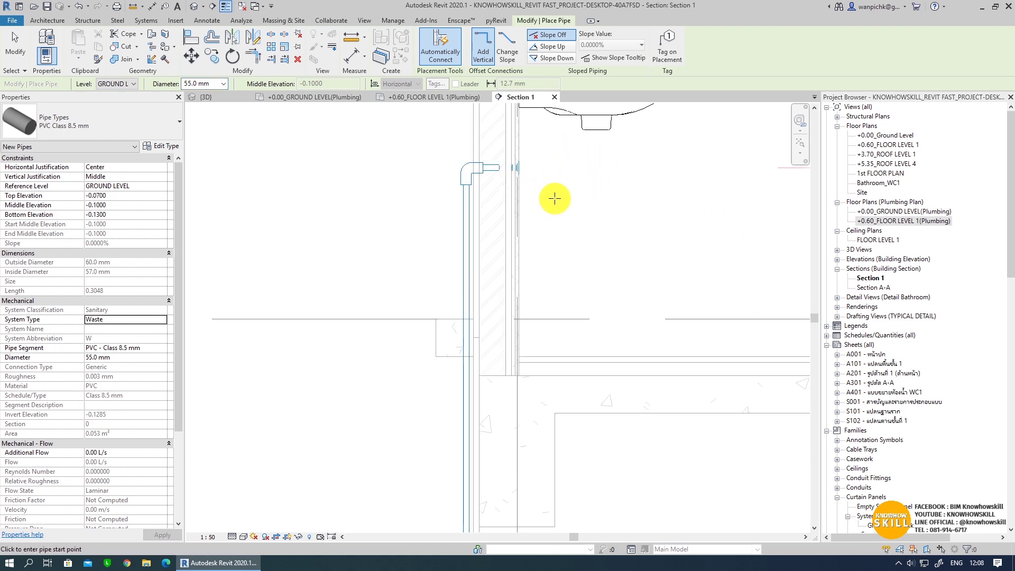
{"action": "left_click", "coordinate": [568, 196]}
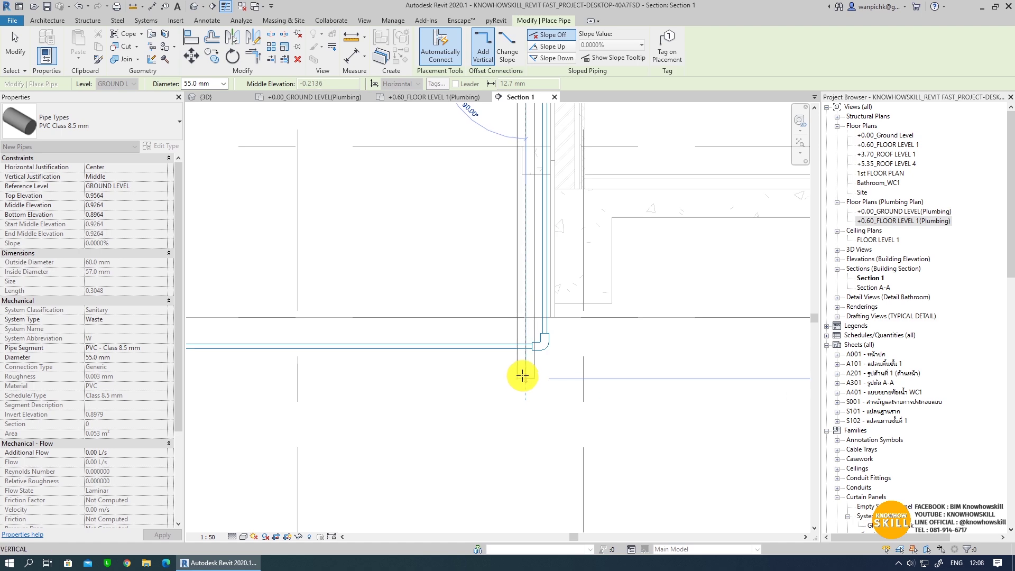
{"action": "left_click", "coordinate": [523, 366]}
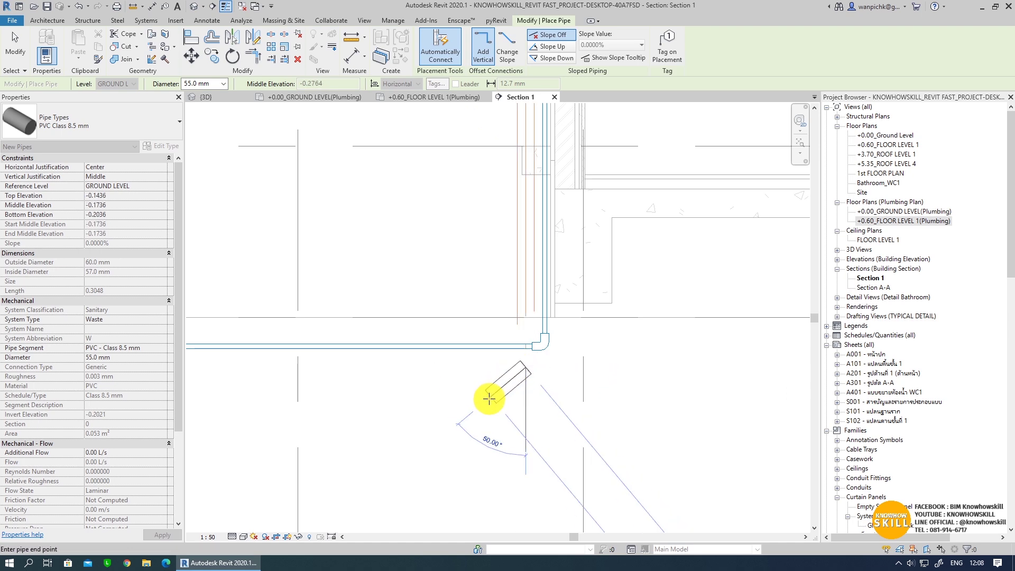
{"action": "left_click", "coordinate": [507, 384]}
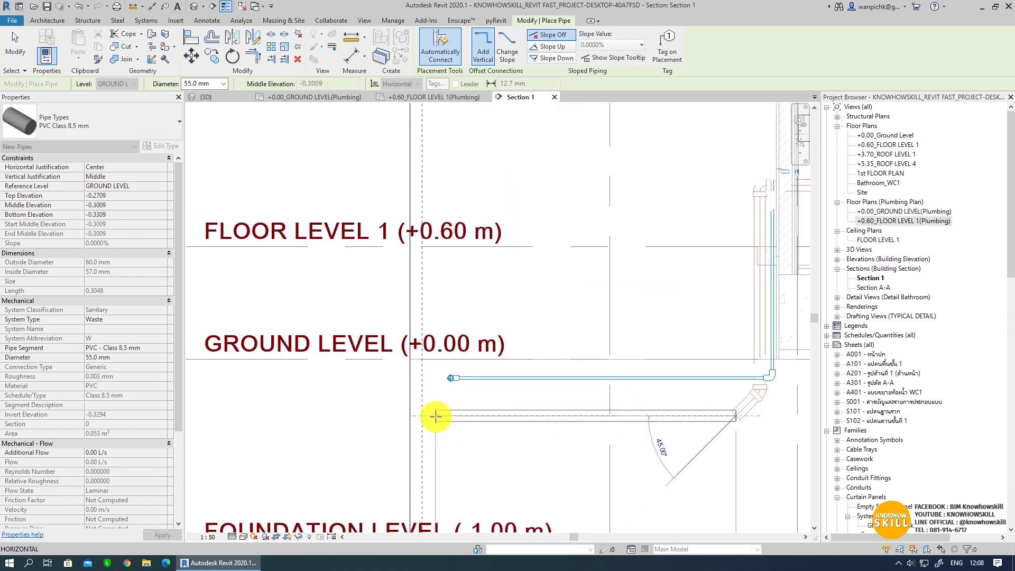
{"action": "left_click", "coordinate": [450, 416]}
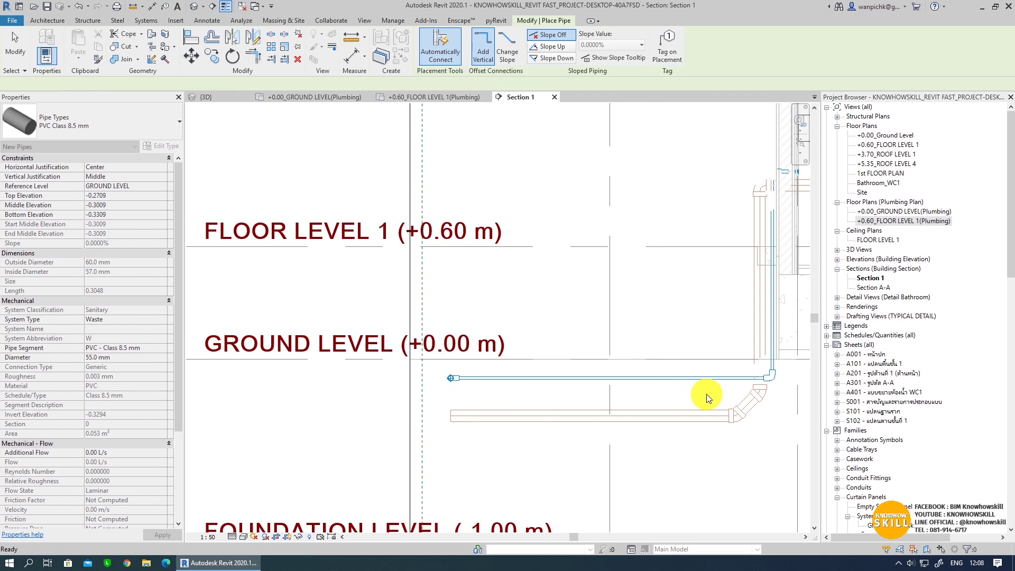
{"action": "key", "text": "Escape"}
{"action": "key", "text": "Escape"}
{"action": "scroll", "coordinate": [706, 394], "scroll_direction": "up", "scroll_amount": 2}
{"action": "left_click", "coordinate": [517, 442]}
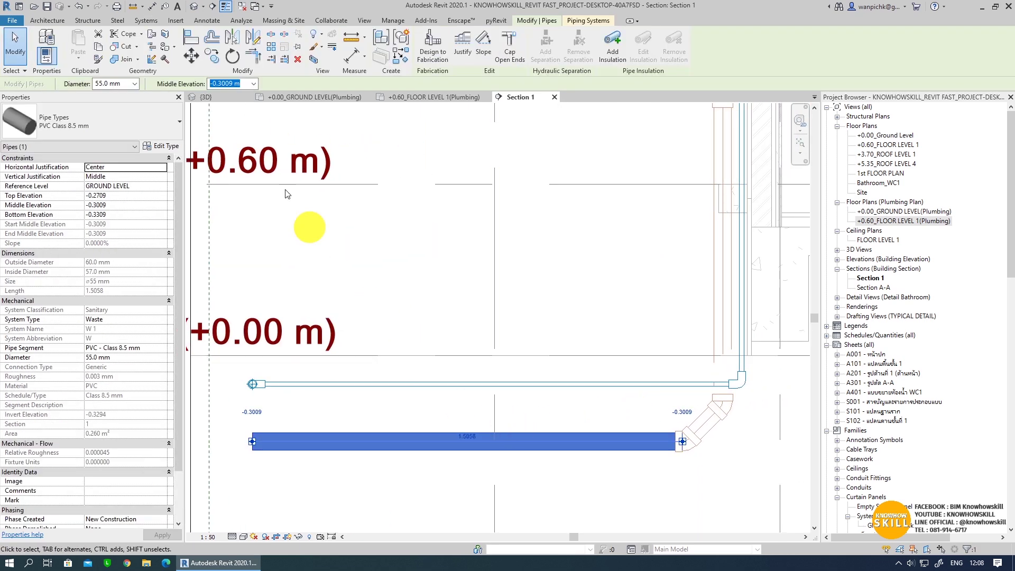
{"action": "key", "text": "Escape"}
- Extend the diagonal pipe up toward the vertical drop
{"action": "scroll", "coordinate": [706, 424], "scroll_direction": "up", "scroll_amount": 1}
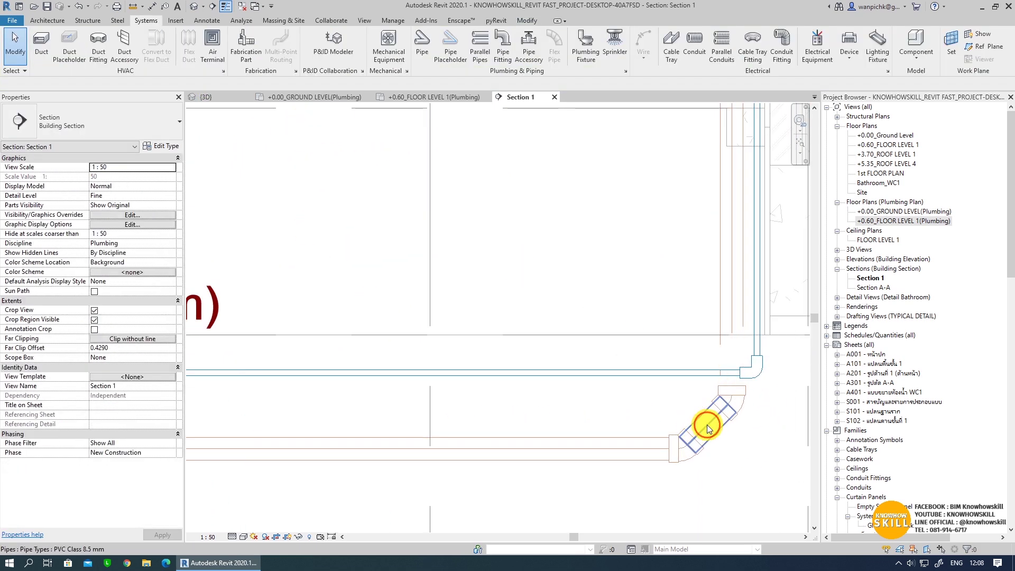
{"action": "left_click", "coordinate": [707, 431]}
{"action": "mouse_move", "coordinate": [706, 430]}
{"action": "left_mouse_down"}
{"action": "mouse_move", "coordinate": [533, 121]}
{"action": "mouse_move", "coordinate": [556, 268]}
{"action": "mouse_move", "coordinate": [653, 431]}
{"action": "mouse_move", "coordinate": [601, 302]}
{"action": "mouse_move", "coordinate": [605, 310]}
{"action": "left_mouse_up"}
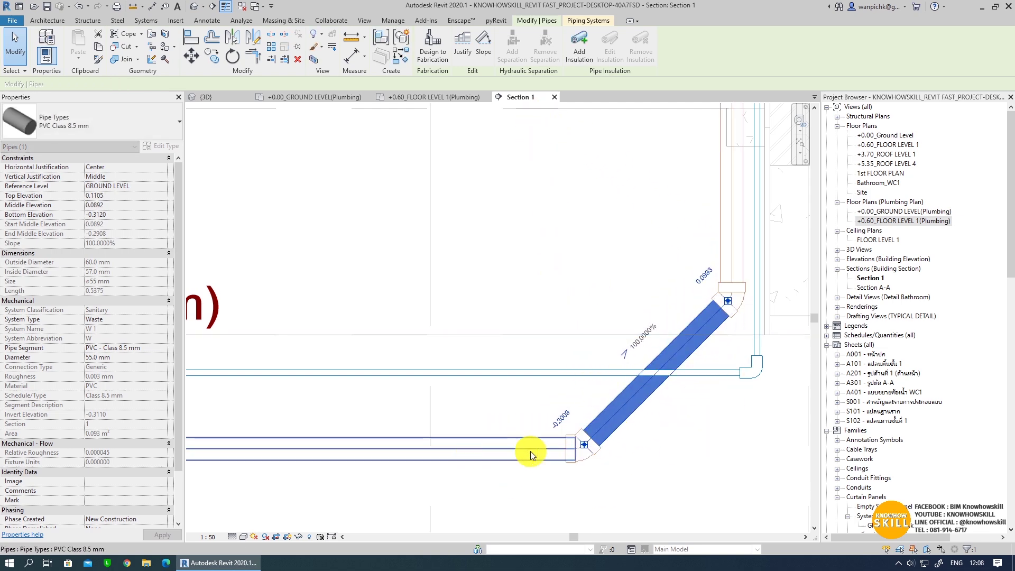
{"action": "scroll", "coordinate": [545, 448], "scroll_direction": "down", "scroll_amount": 2}
{"action": "key", "text": "Escape"}
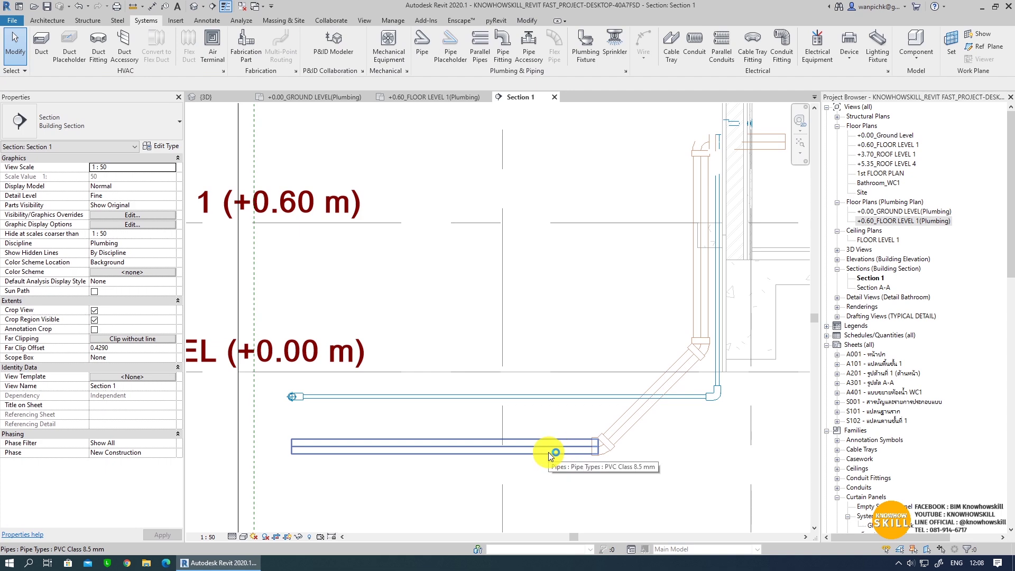
- Give the lower horizontal pipe a new middle elevation and reposition the diagonal pipe
{"action": "left_click", "coordinate": [550, 454]}
{"action": "type", "text": "-25"}
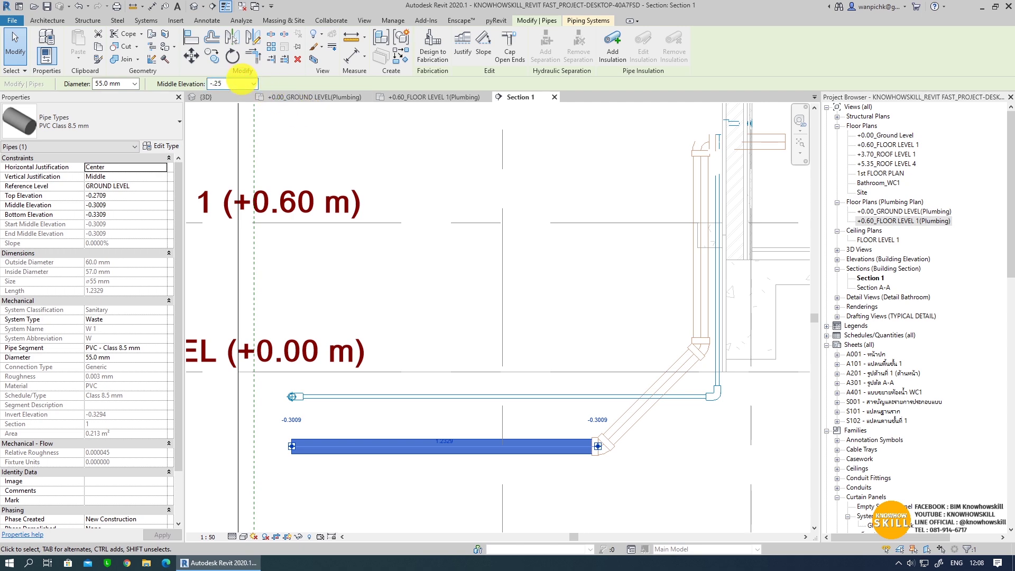
{"action": "key", "text": "Return"}
{"action": "left_click", "coordinate": [526, 174]}
{"action": "scroll", "coordinate": [646, 365], "scroll_direction": "up", "scroll_amount": 2}
{"action": "scroll", "coordinate": [610, 345], "scroll_direction": "up", "scroll_amount": 2}
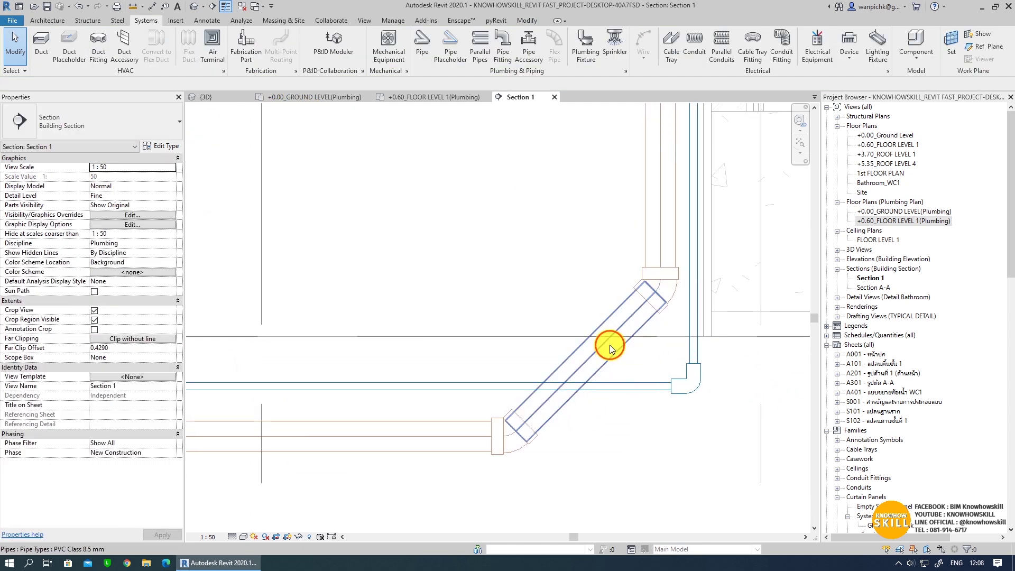
{"action": "left_click_drag", "start_coordinate": [611, 345], "coordinate": [667, 453]}
{"action": "key", "text": "Escape"}
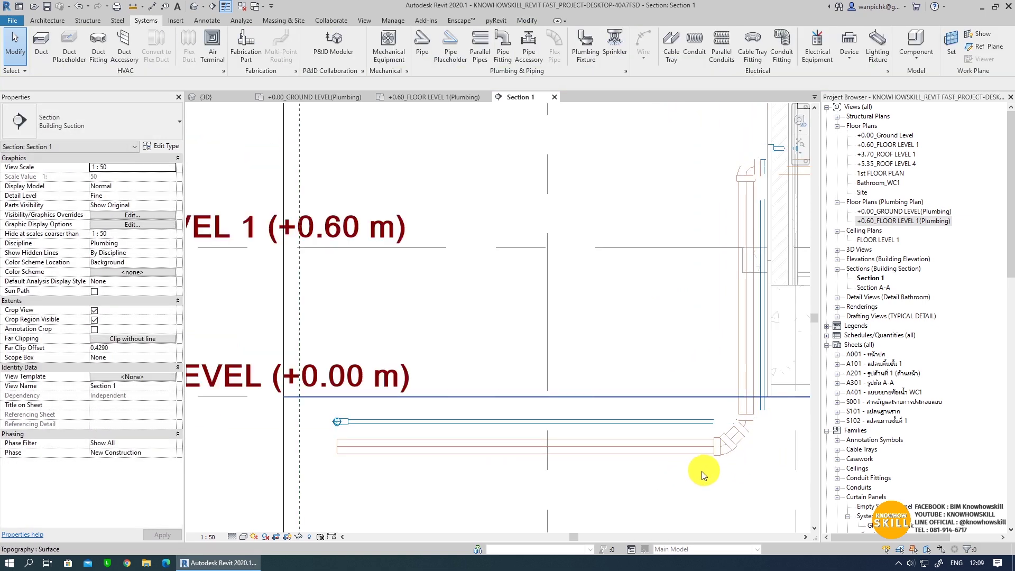
{"action": "middle_click_drag", "start_coordinate": [702, 471], "coordinate": [585, 469]}
{"action": "scroll", "coordinate": [705, 430], "scroll_direction": "up", "scroll_amount": 3}
{"action": "scroll", "coordinate": [700, 427], "scroll_direction": "up", "scroll_amount": 2}
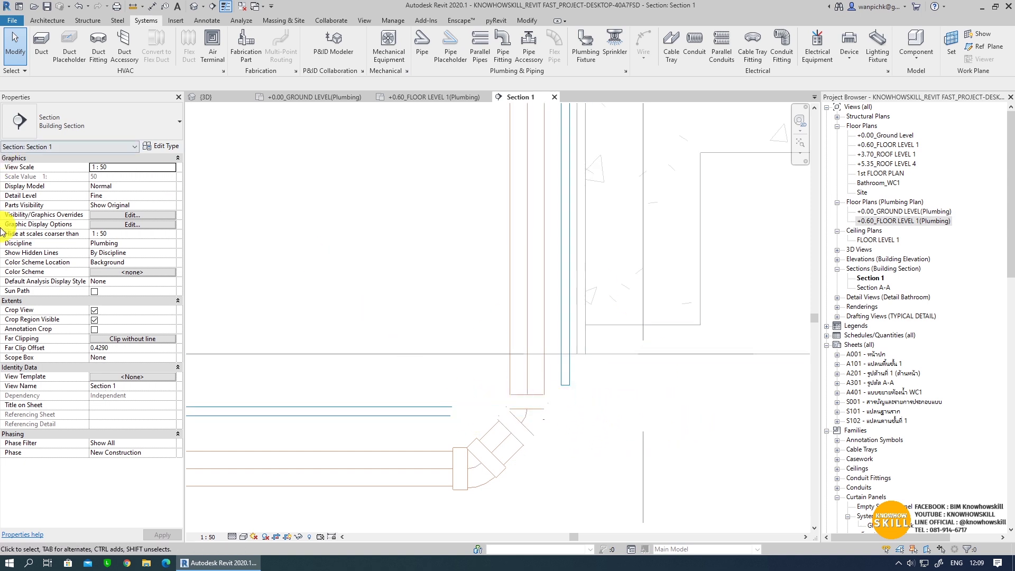
- Set Show Hidden Lines to None in Section 1
{"action": "left_click", "coordinate": [168, 254]}
{"action": "left_click", "coordinate": [116, 263]}
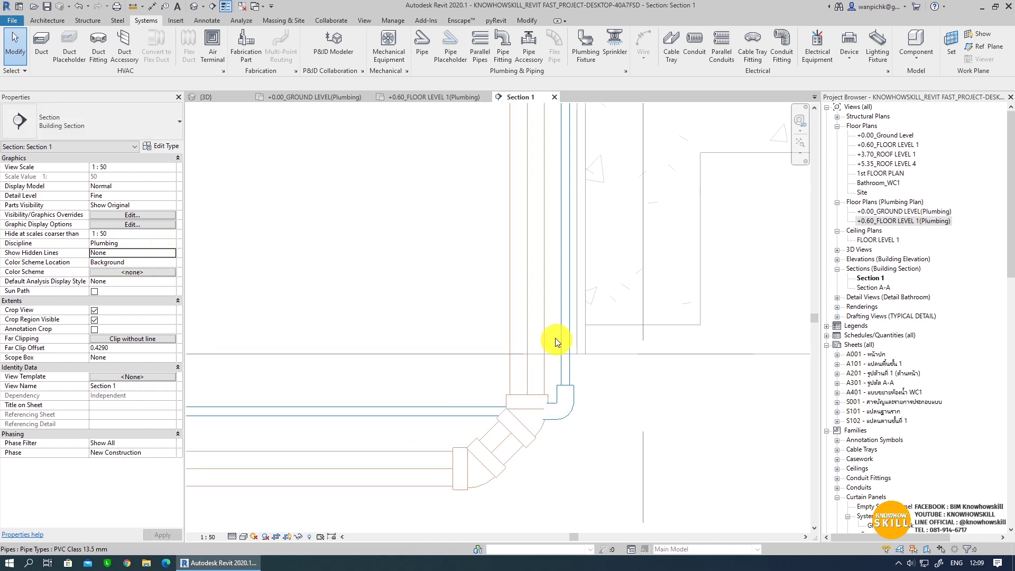
{"action": "scroll", "coordinate": [583, 432], "scroll_direction": "down", "scroll_amount": 4}
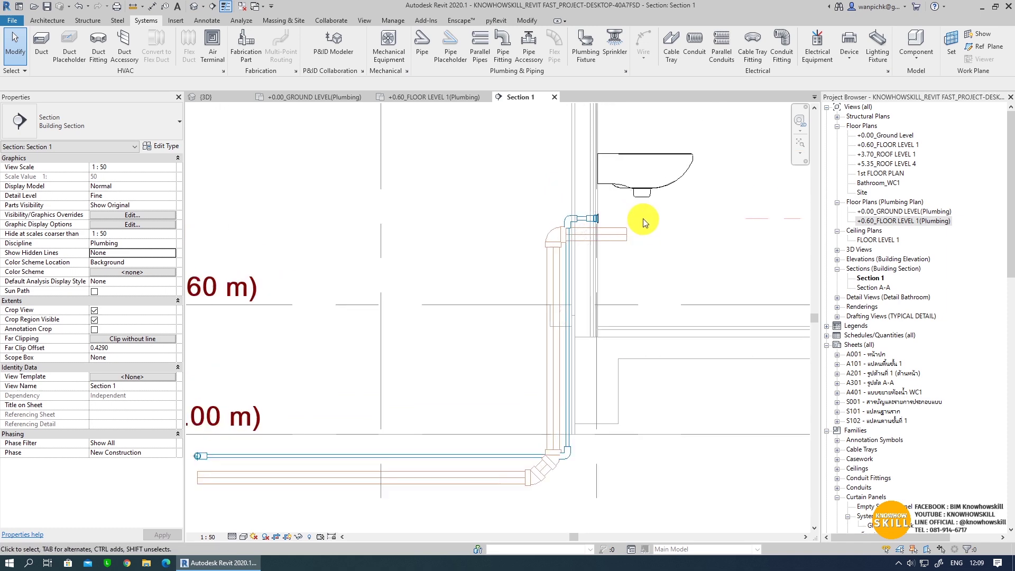
- Shift the sink's horizontal branch left and move the vertical waste pipe to reconnect
{"action": "left_click", "coordinate": [621, 238]}
{"action": "scroll", "coordinate": [621, 238], "scroll_direction": "up", "scroll_amount": 2}
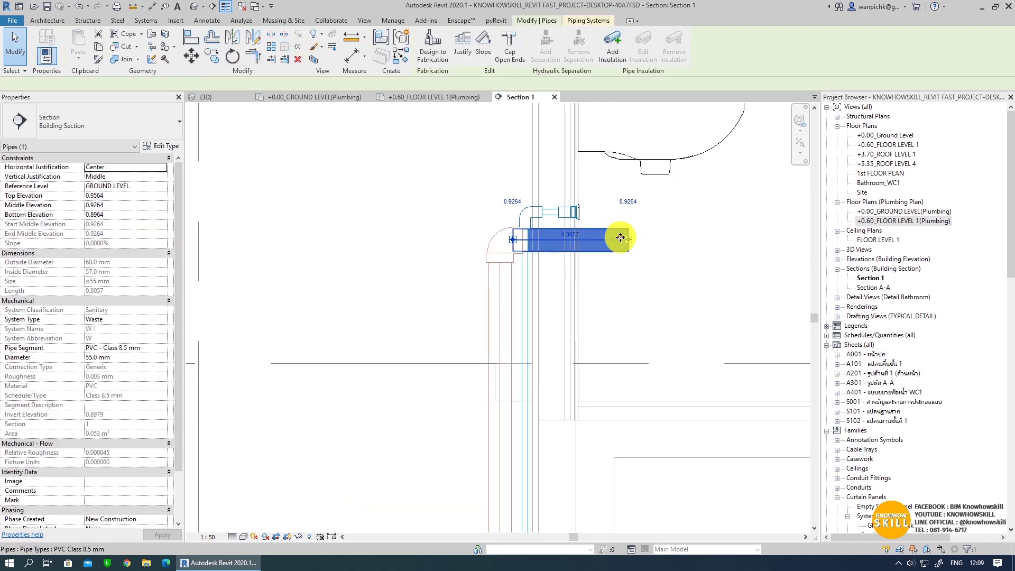
{"action": "scroll", "coordinate": [621, 238], "scroll_direction": "up", "scroll_amount": 1}
{"action": "left_click_drag", "start_coordinate": [632, 241], "coordinate": [558, 244]}
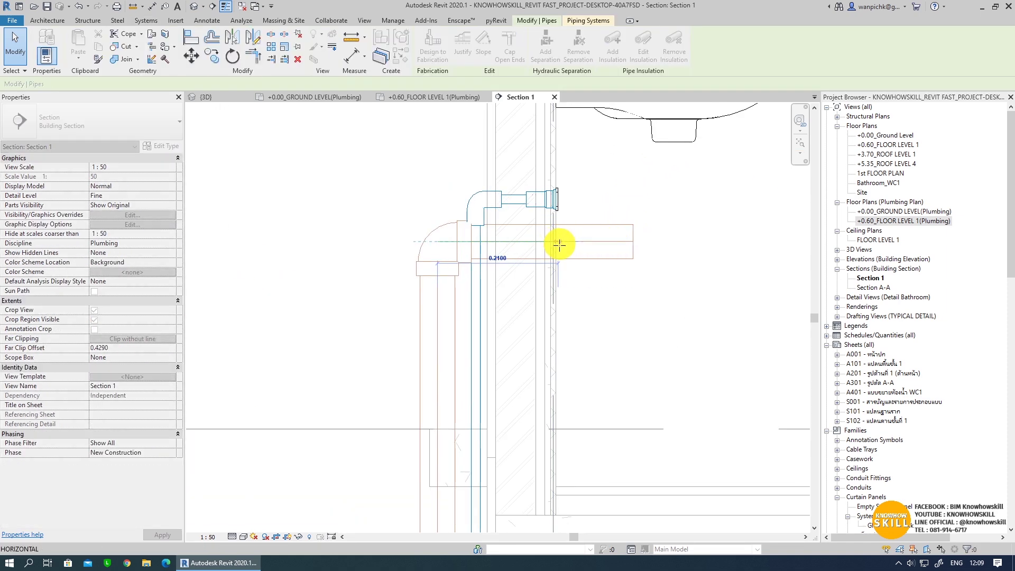
{"action": "left_click", "coordinate": [441, 340]}
{"action": "middle_click_drag", "start_coordinate": [442, 340], "coordinate": [517, 209]}
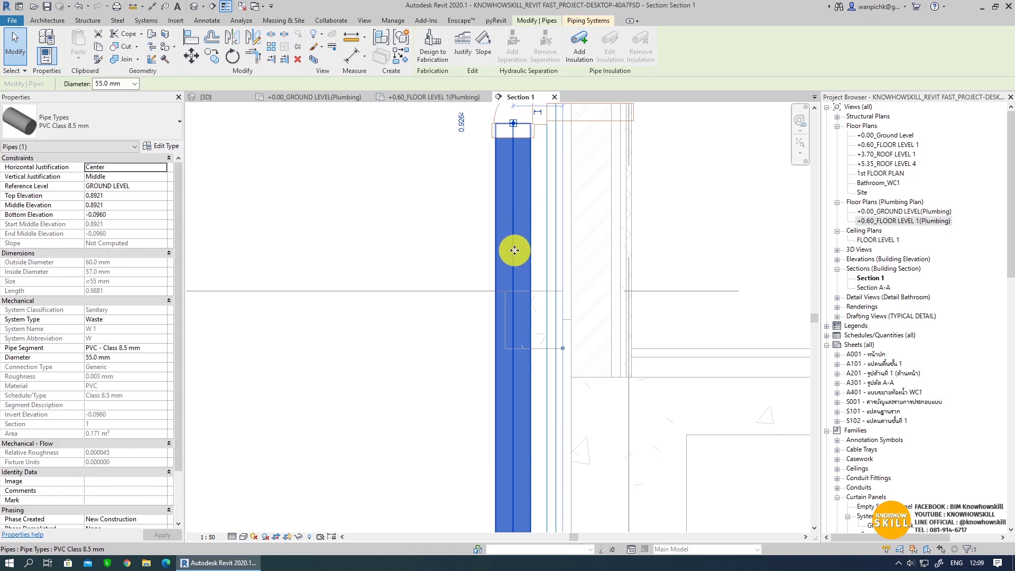
{"action": "left_click_drag", "start_coordinate": [515, 251], "coordinate": [540, 245]}
{"action": "scroll", "coordinate": [601, 259], "scroll_direction": "down", "scroll_amount": 2}
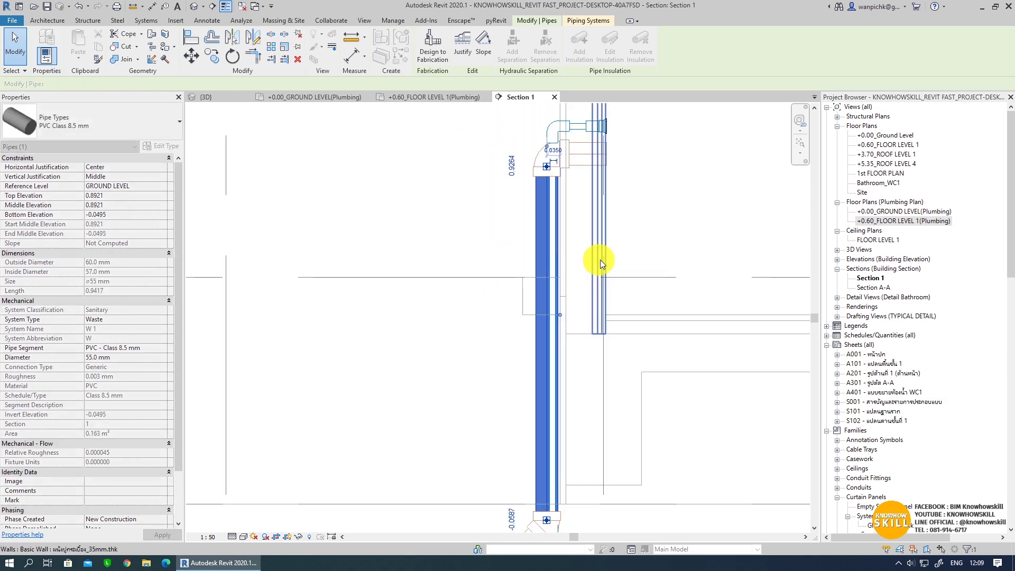
{"action": "scroll", "coordinate": [601, 259], "scroll_direction": "down", "scroll_amount": 2}
{"action": "left_click", "coordinate": [351, 419]}
{"action": "scroll", "coordinate": [557, 429], "scroll_direction": "up", "scroll_amount": 2}
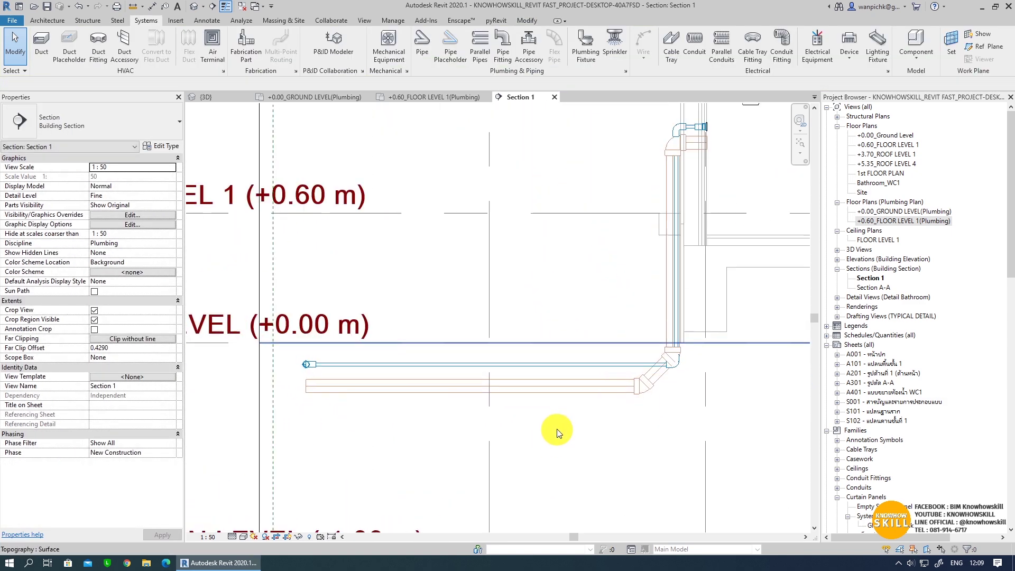
- Lower the lower waste pipe's left end so it slopes at 3.4921%
{"action": "left_click", "coordinate": [505, 382]}
{"action": "scroll", "coordinate": [505, 381], "scroll_direction": "up", "scroll_amount": 1}
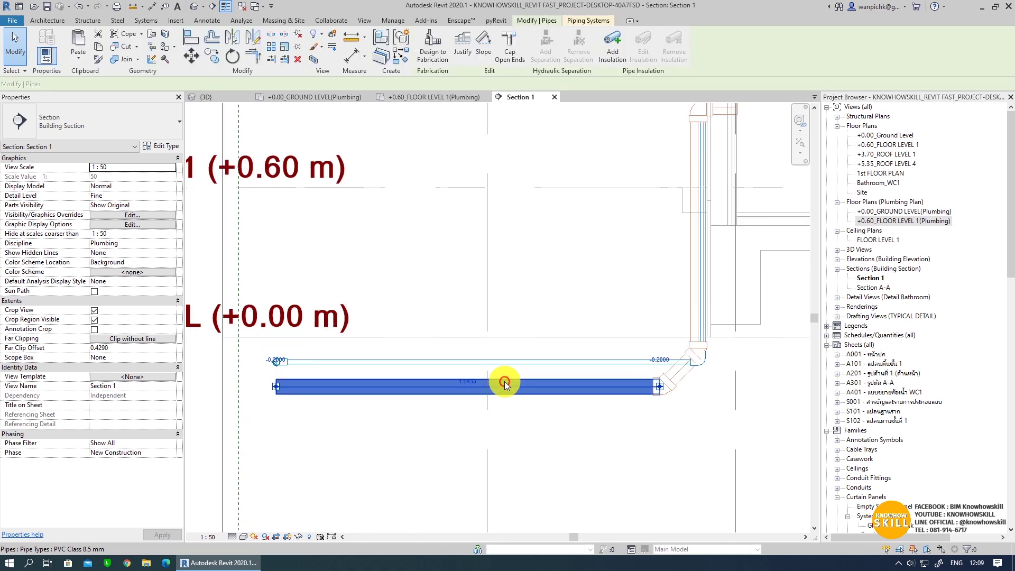
{"action": "scroll", "coordinate": [504, 381], "scroll_direction": "up", "scroll_amount": 1}
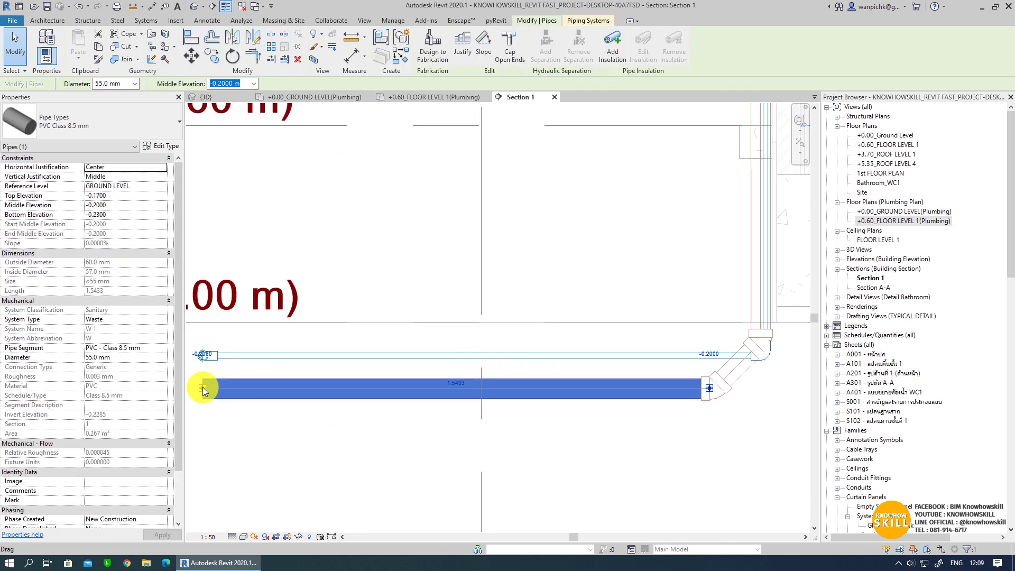
{"action": "left_click_drag", "start_coordinate": [202, 387], "coordinate": [206, 408]}
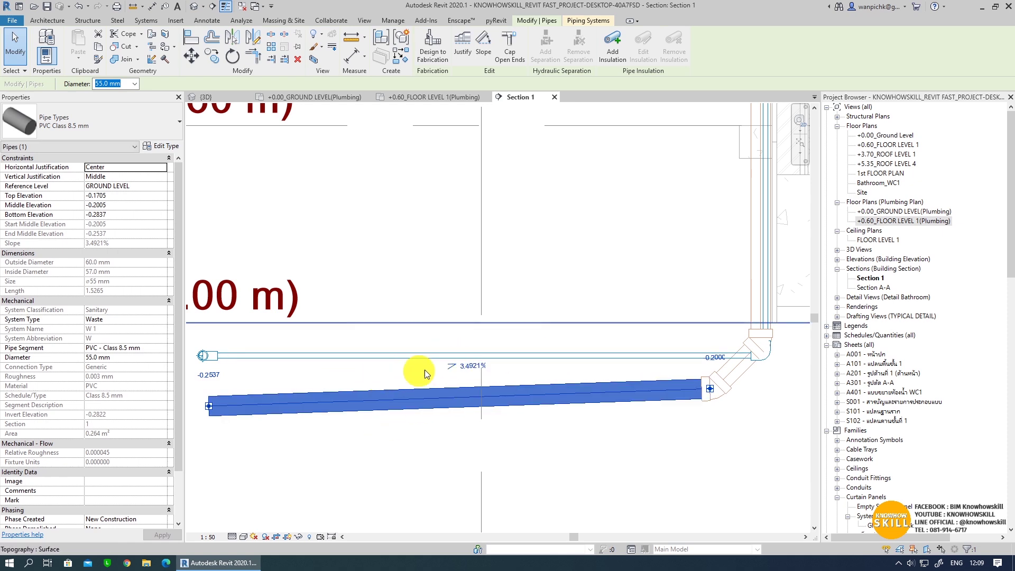
{"action": "key", "text": "Escape"}
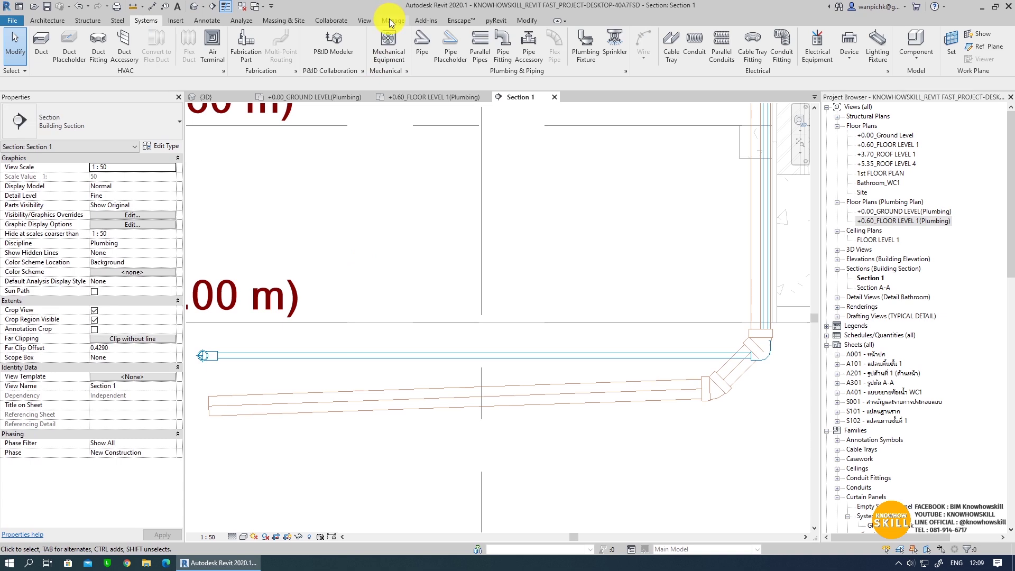
- In Project Units, change the Piping slope format from percentage to 1 : Ratio
{"action": "left_click", "coordinate": [391, 20]}
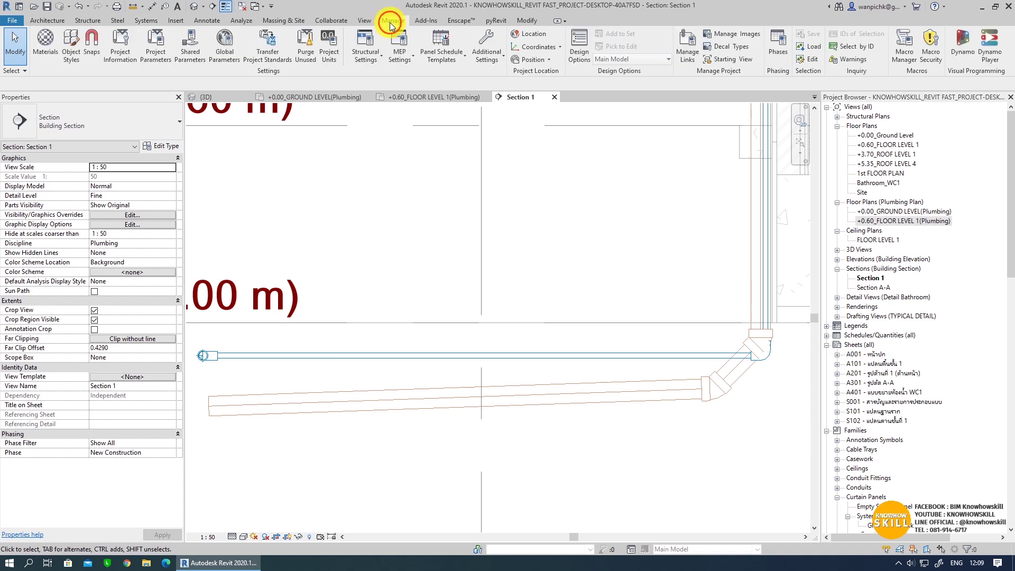
{"action": "left_click", "coordinate": [328, 59]}
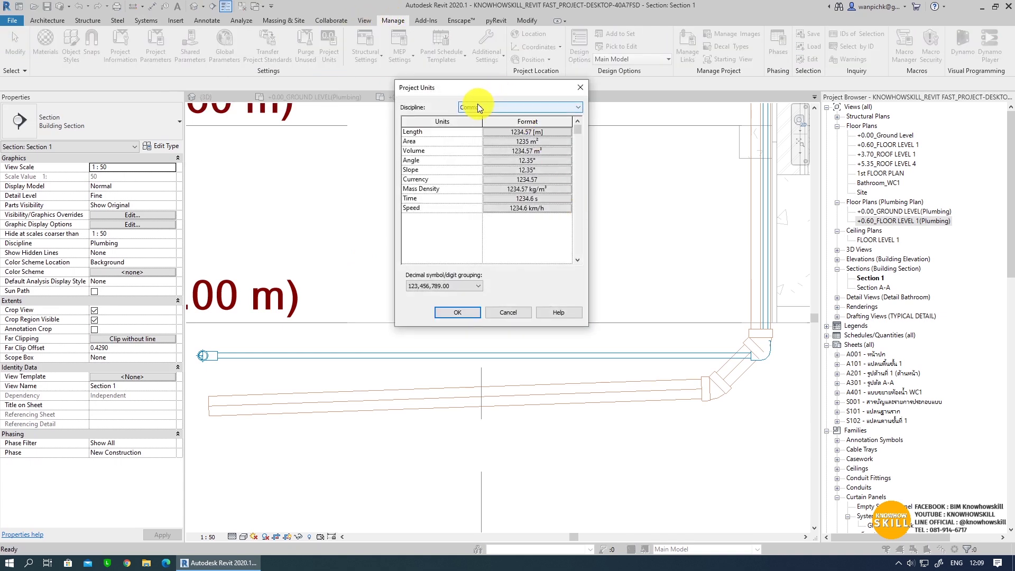
{"action": "left_click", "coordinate": [506, 109]}
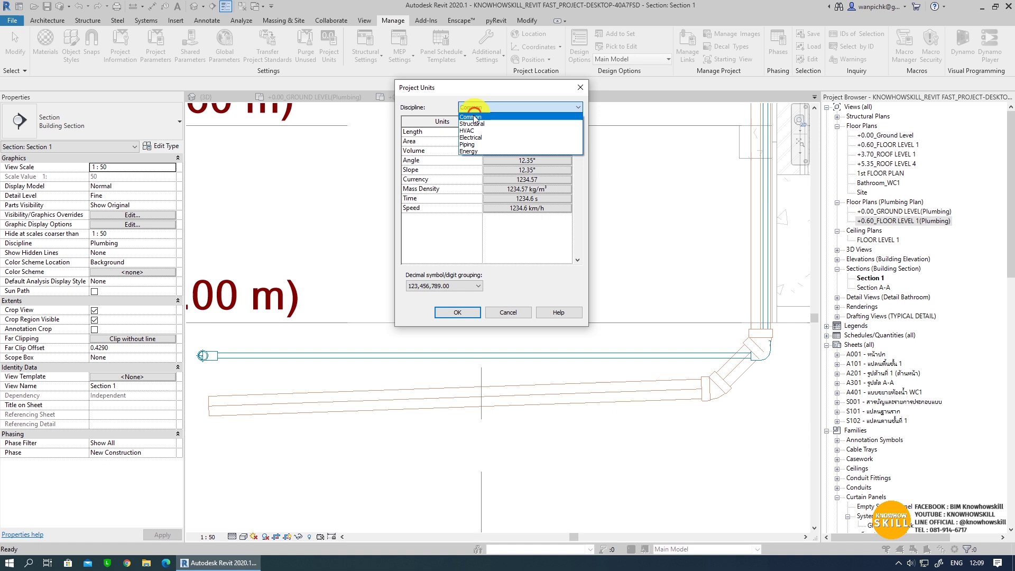
{"action": "left_click", "coordinate": [473, 145]}
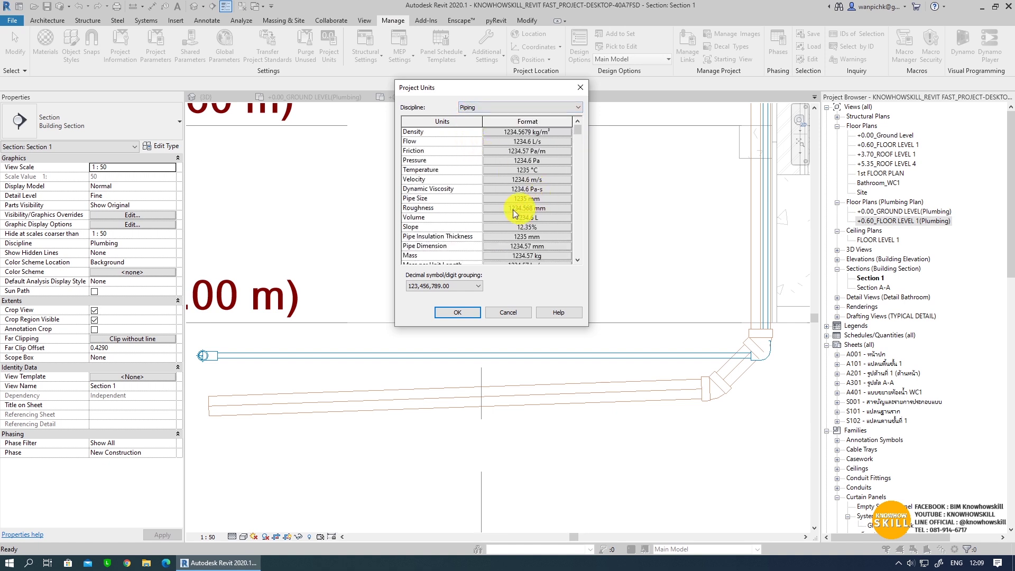
{"action": "left_click", "coordinate": [544, 226]}
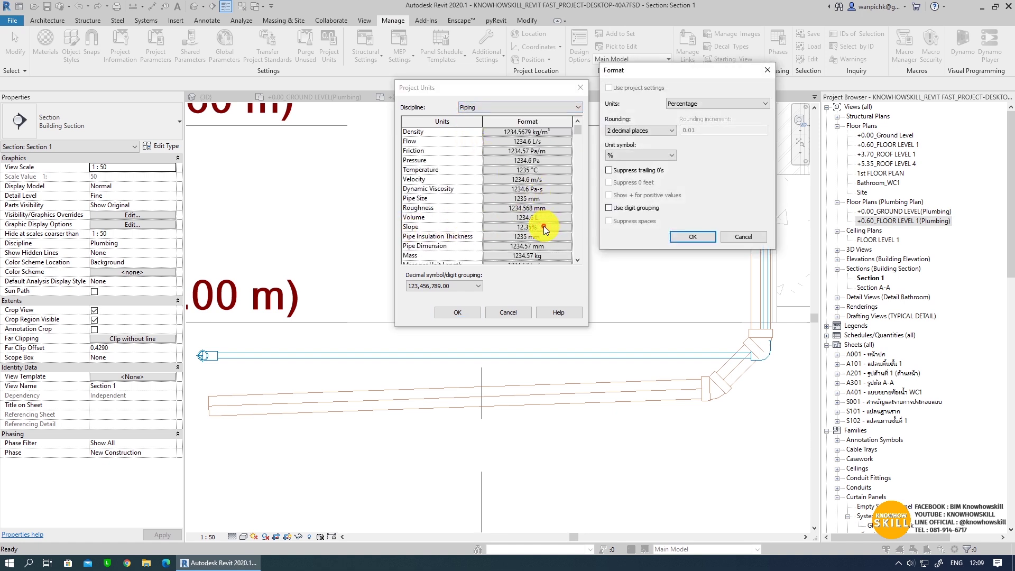
{"action": "left_click", "coordinate": [714, 98]}
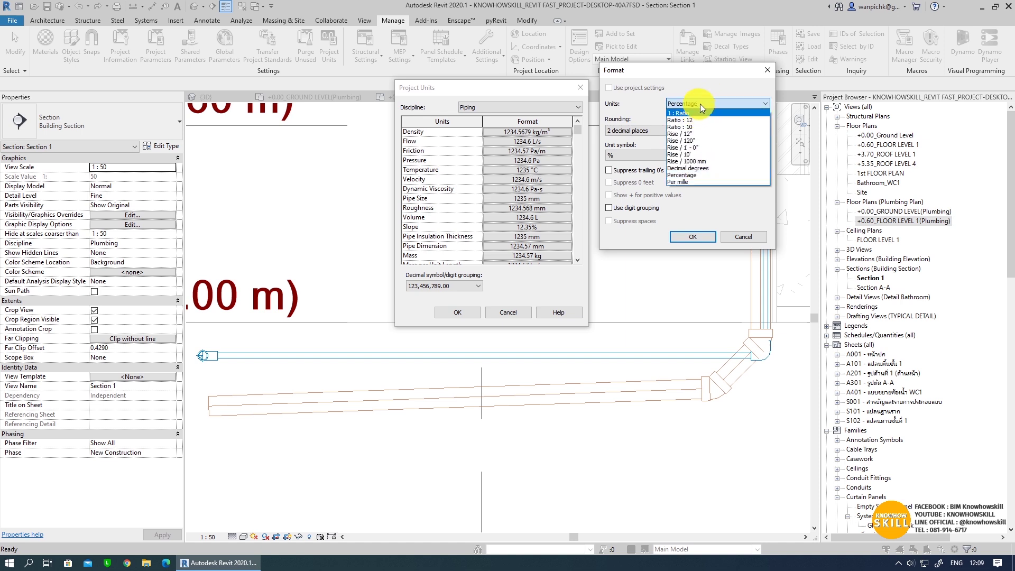
{"action": "left_click", "coordinate": [699, 113]}
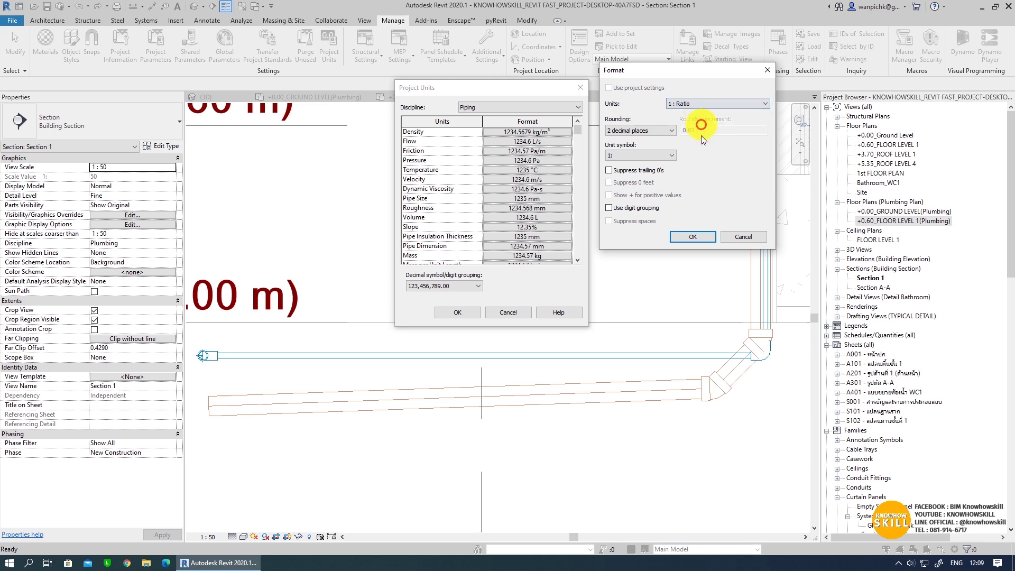
{"action": "left_click", "coordinate": [692, 235]}
{"action": "left_click", "coordinate": [456, 313]}
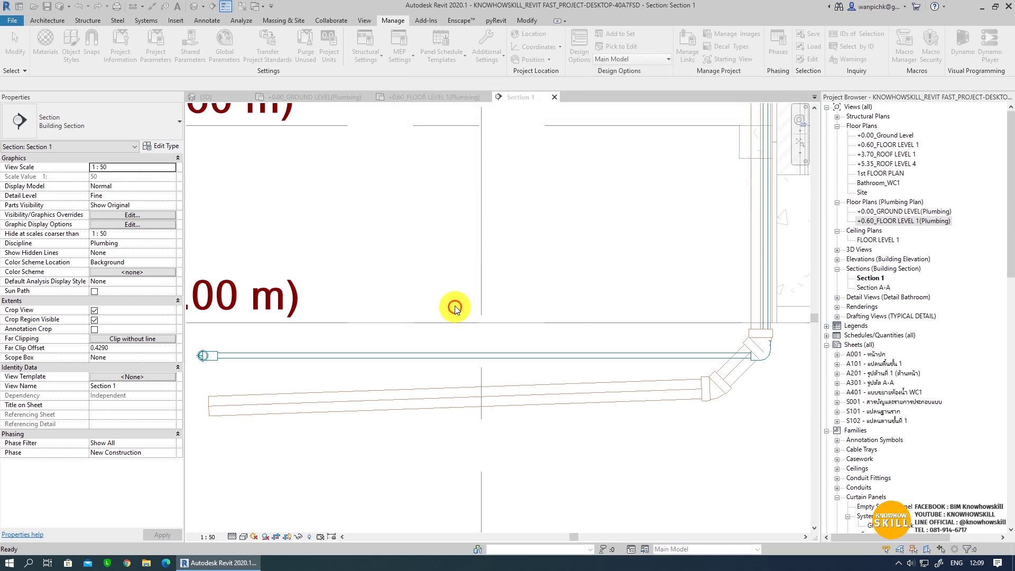
- Raise the lower sloped PVC pipe's left end so it runs level at -0.2000
{"action": "left_click", "coordinate": [348, 395]}
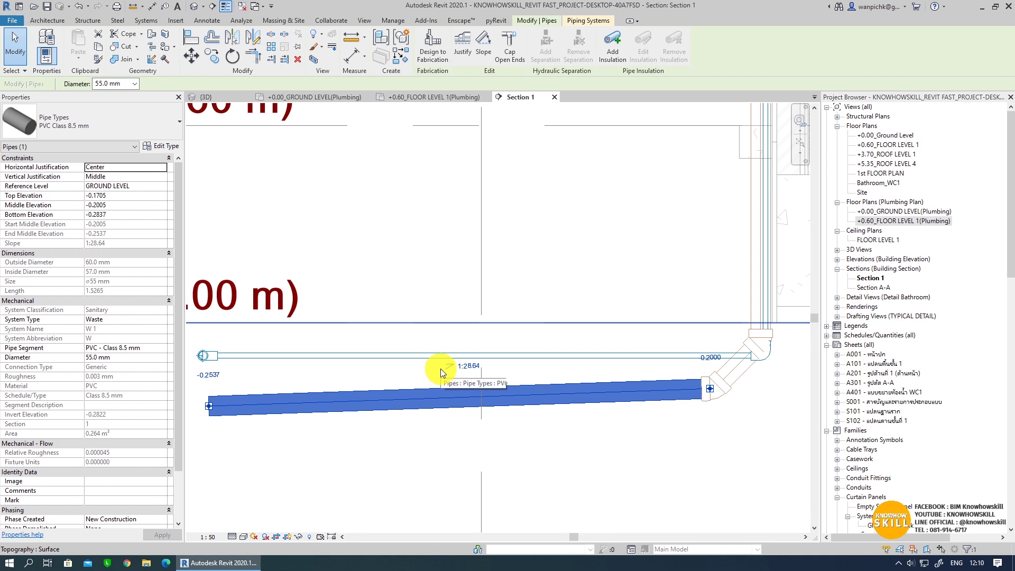
{"action": "mouse_move", "coordinate": [252, 406]}
{"action": "middle_mouse_down"}
{"action": "mouse_move", "coordinate": [320, 439]}
{"action": "mouse_move", "coordinate": [302, 437]}
{"action": "middle_mouse_up"}
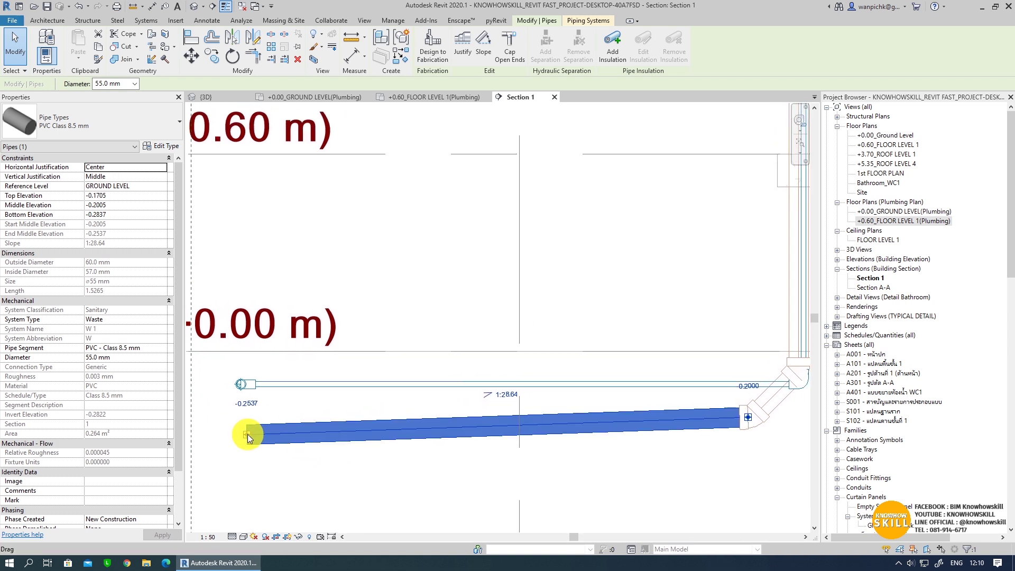
{"action": "left_click_drag", "start_coordinate": [247, 437], "coordinate": [249, 415]}
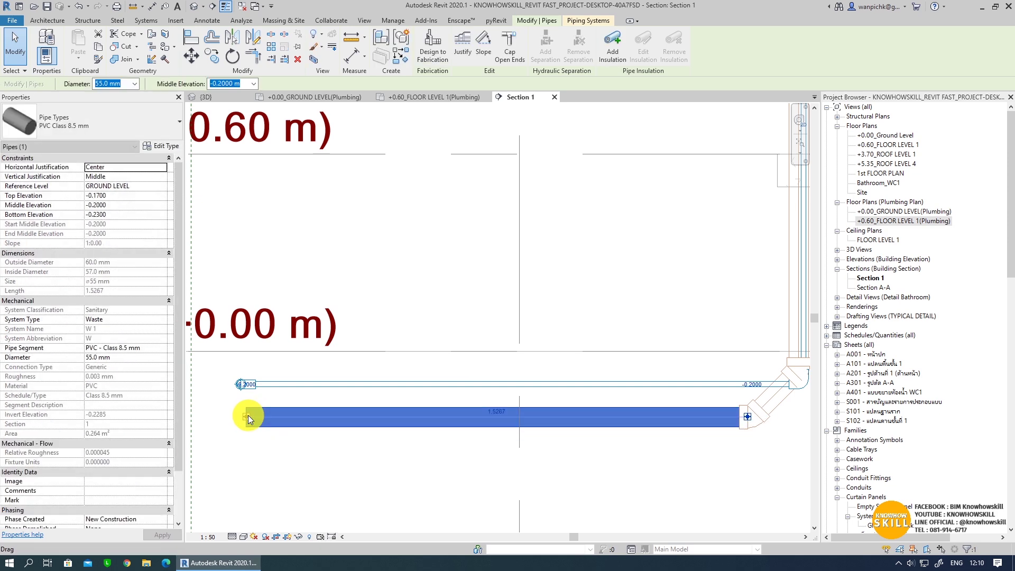
{"action": "key", "text": "Escape"}
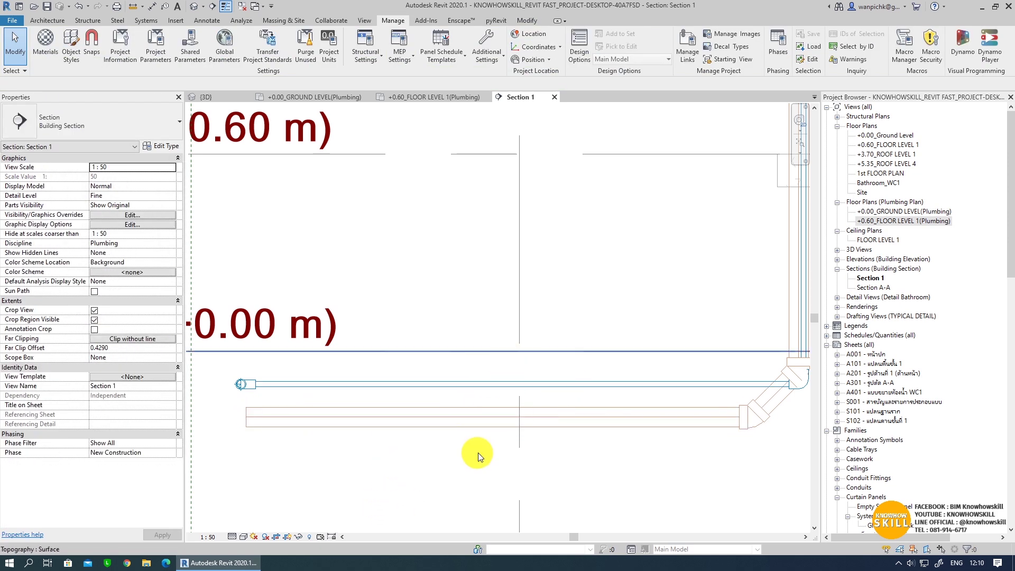
{"action": "middle_click_drag", "start_coordinate": [592, 432], "coordinate": [557, 398]}
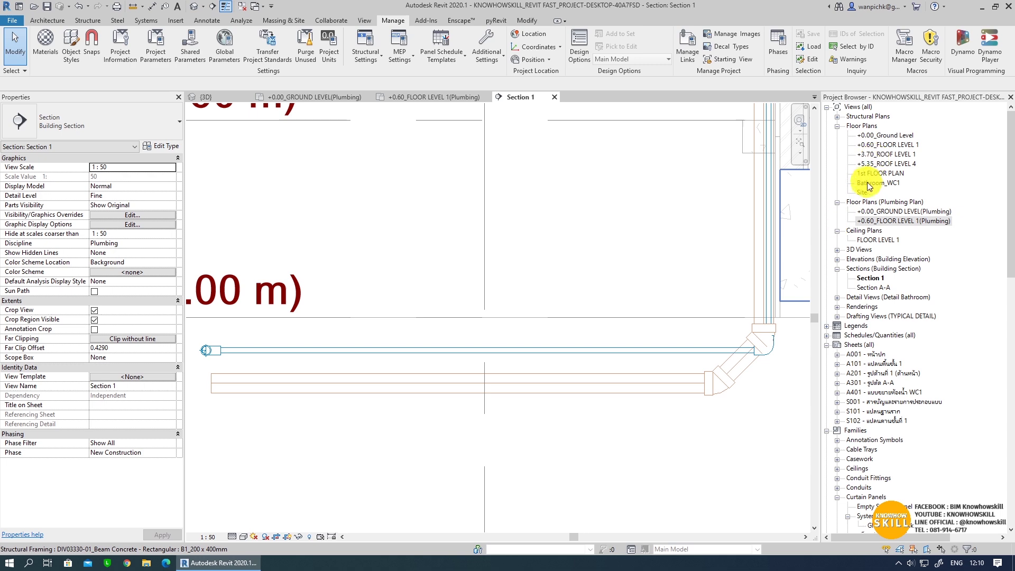
- In the +0.60_FLOOR LEVEL 1(Plumbing) plan, move the Section 1 line onto the toilet
{"action": "double_click", "coordinate": [916, 221]}
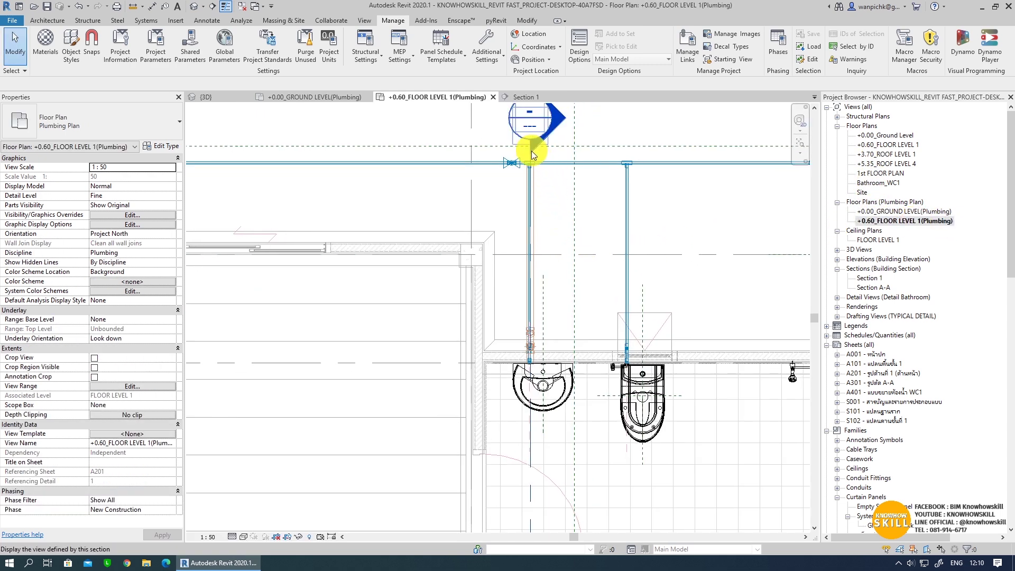
{"action": "left_click", "coordinate": [534, 442]}
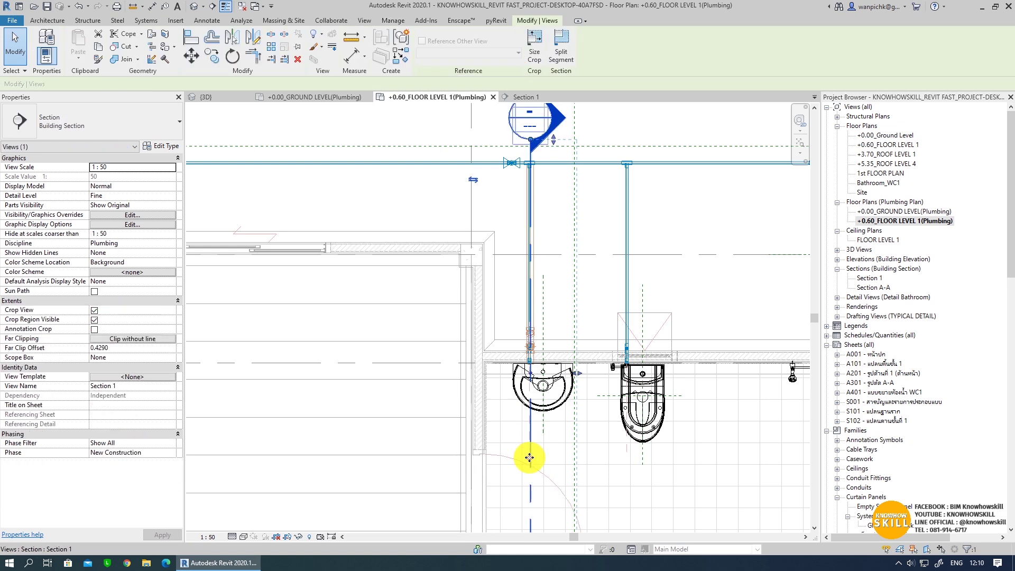
{"action": "left_click_drag", "start_coordinate": [529, 458], "coordinate": [627, 448]}
{"action": "scroll", "coordinate": [651, 451], "scroll_direction": "down", "scroll_amount": 2}
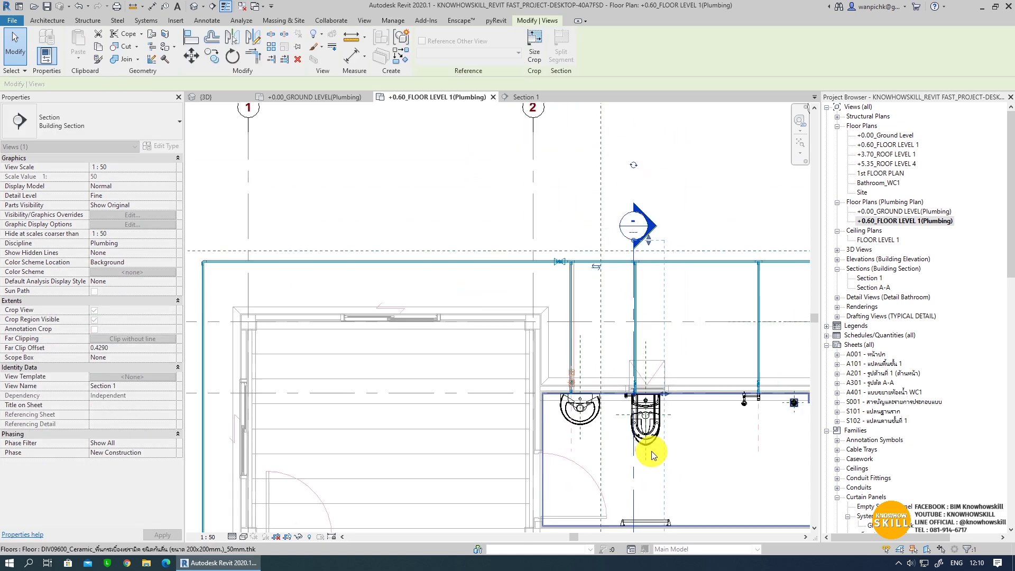
{"action": "left_click", "coordinate": [645, 465]}
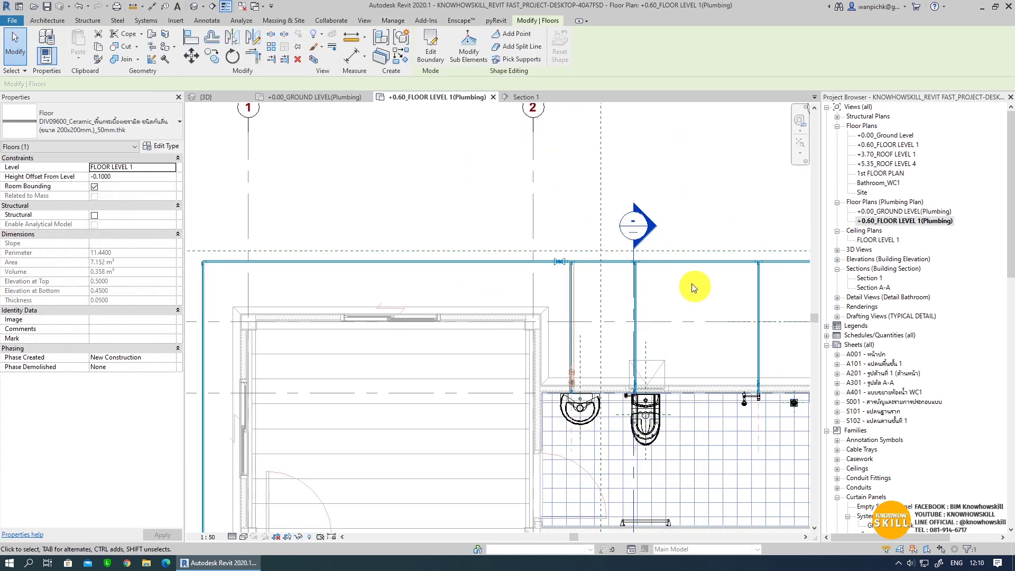
{"action": "key", "text": "Escape"}
{"action": "left_click", "coordinate": [633, 255]}
- Open the Section 1 view and frame the toilet
{"action": "scroll", "coordinate": [633, 255], "scroll_direction": "up", "scroll_amount": 3}
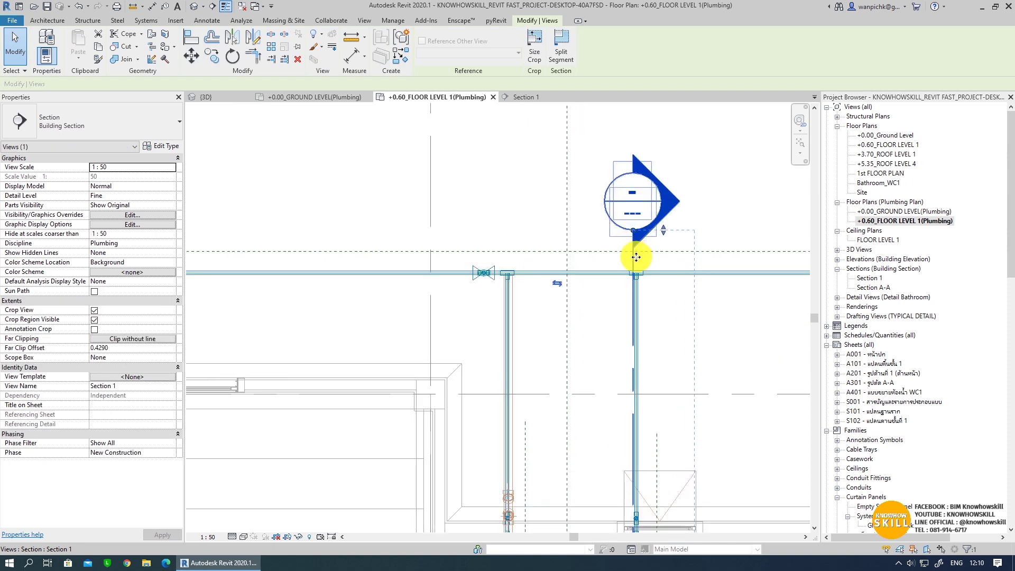
{"action": "scroll", "coordinate": [651, 261], "scroll_direction": "down", "scroll_amount": 2}
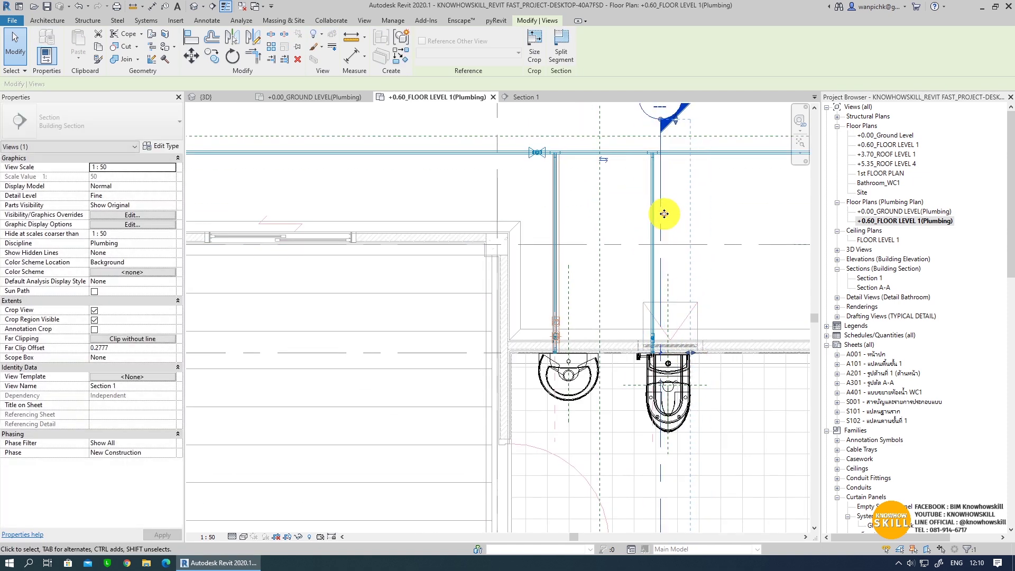
{"action": "middle_click_drag", "start_coordinate": [664, 215], "coordinate": [643, 285]}
{"action": "key", "text": "Escape"}
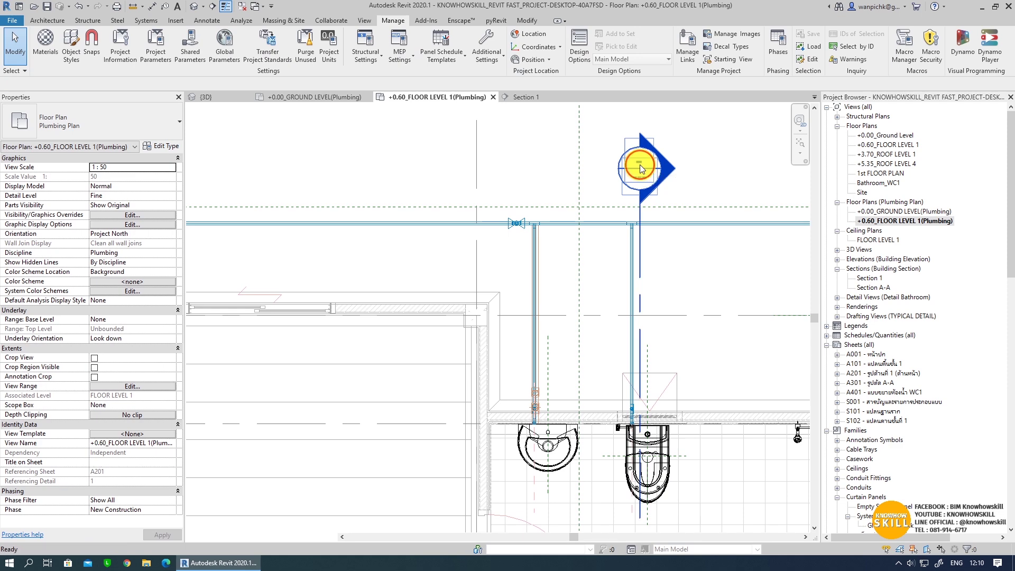
{"action": "double_click", "coordinate": [640, 168]}
{"action": "mouse_move", "coordinate": [540, 220]}
{"action": "middle_mouse_down"}
{"action": "mouse_move", "coordinate": [562, 409]}
{"action": "mouse_move", "coordinate": [484, 419]}
{"action": "middle_mouse_up"}
{"action": "scroll", "coordinate": [538, 329], "scroll_direction": "up", "scroll_amount": 2}
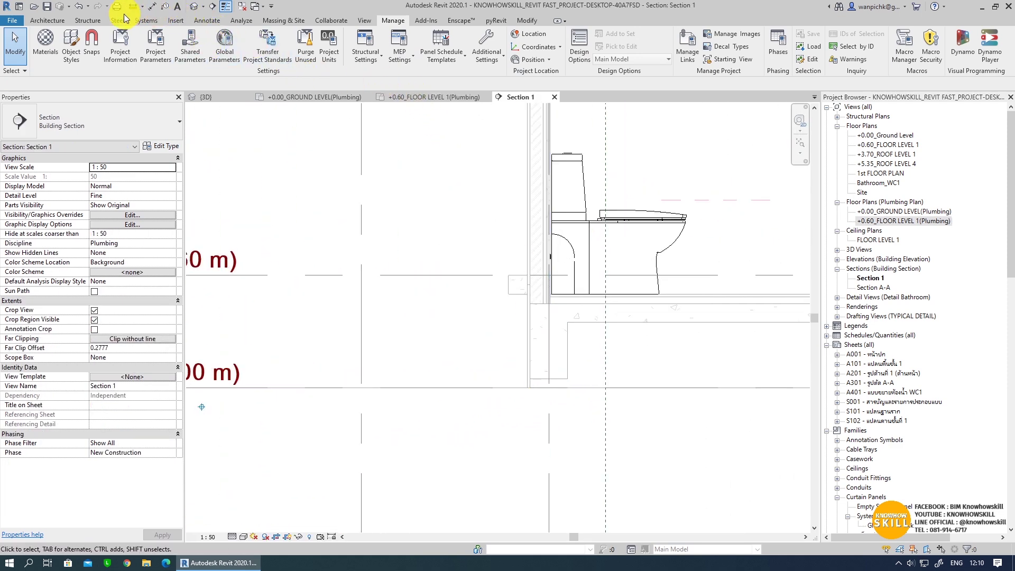
- Start a new pipe set to the Sanitary system with 100 mm diameter
{"action": "left_click", "coordinate": [146, 21]}
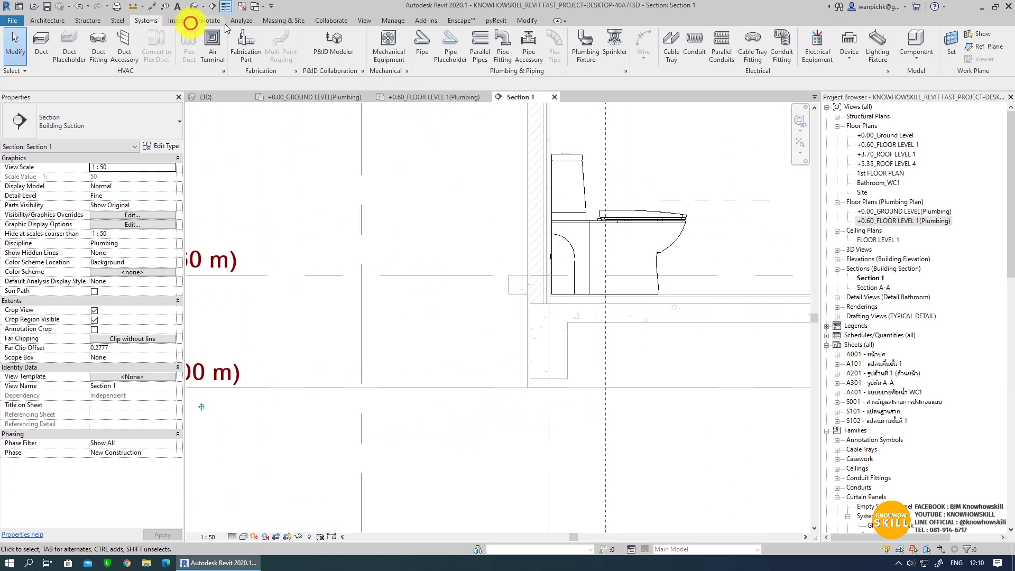
{"action": "left_click", "coordinate": [421, 46]}
{"action": "scroll", "coordinate": [603, 302], "scroll_direction": "up", "scroll_amount": 2}
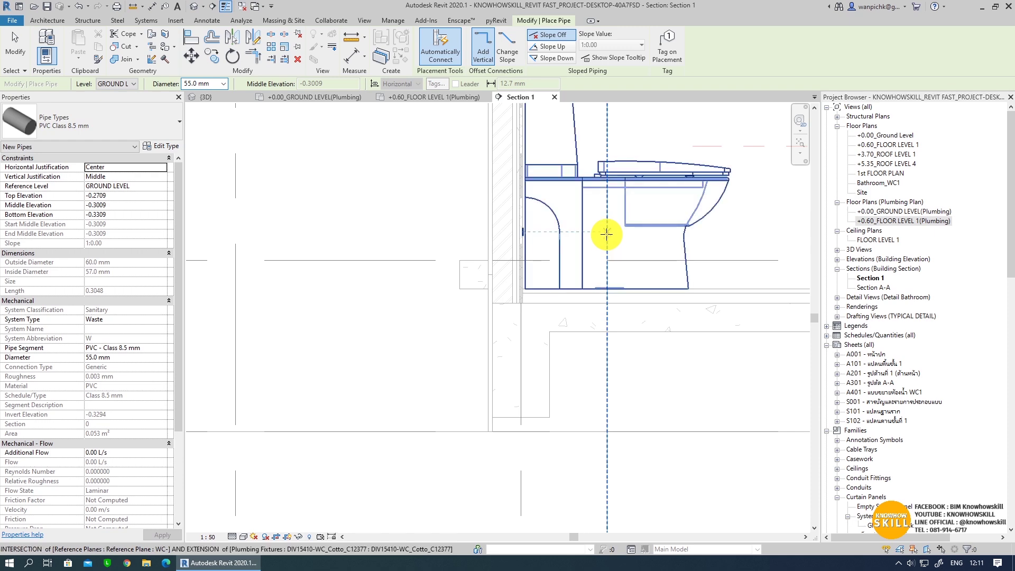
{"action": "left_click", "coordinate": [607, 254]}
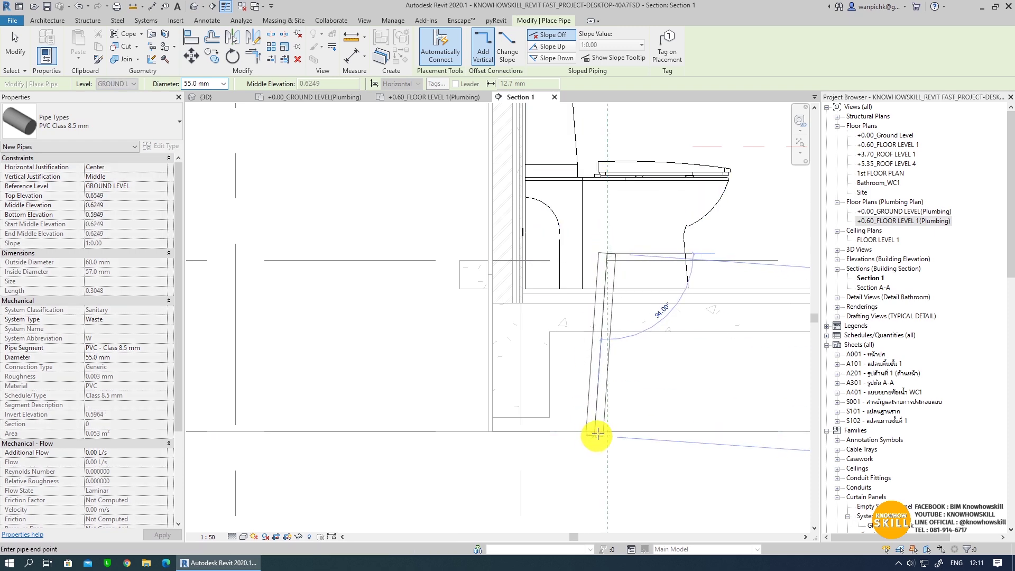
{"action": "key", "text": "Escape"}
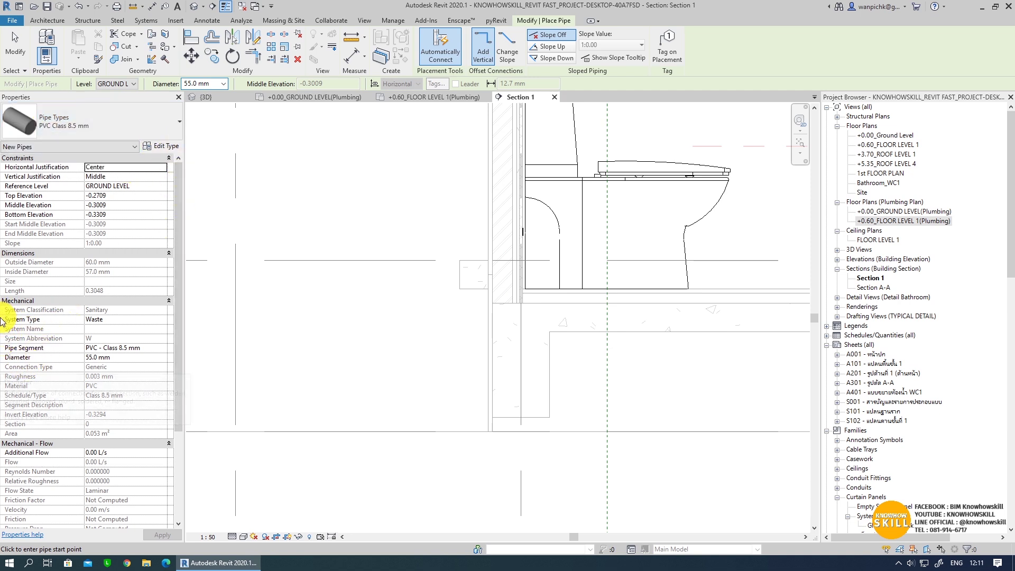
{"action": "left_click", "coordinate": [161, 319]}
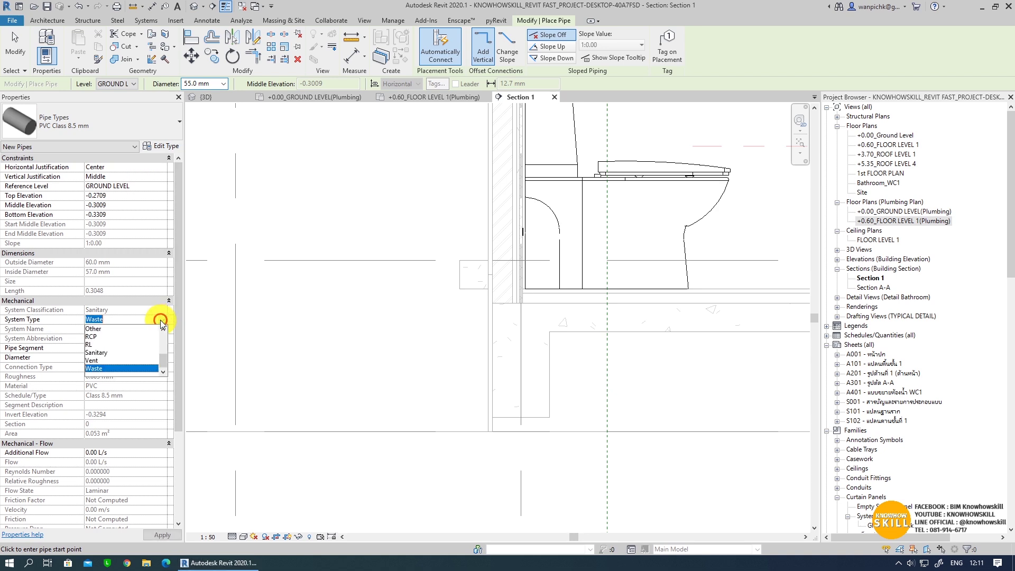
{"action": "left_click", "coordinate": [106, 353]}
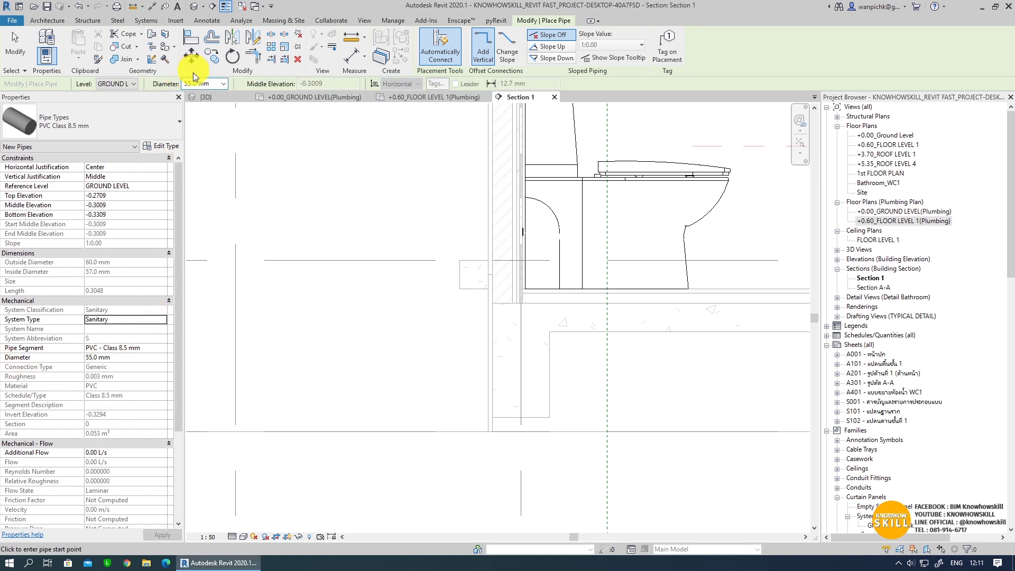
{"action": "left_click", "coordinate": [225, 84]}
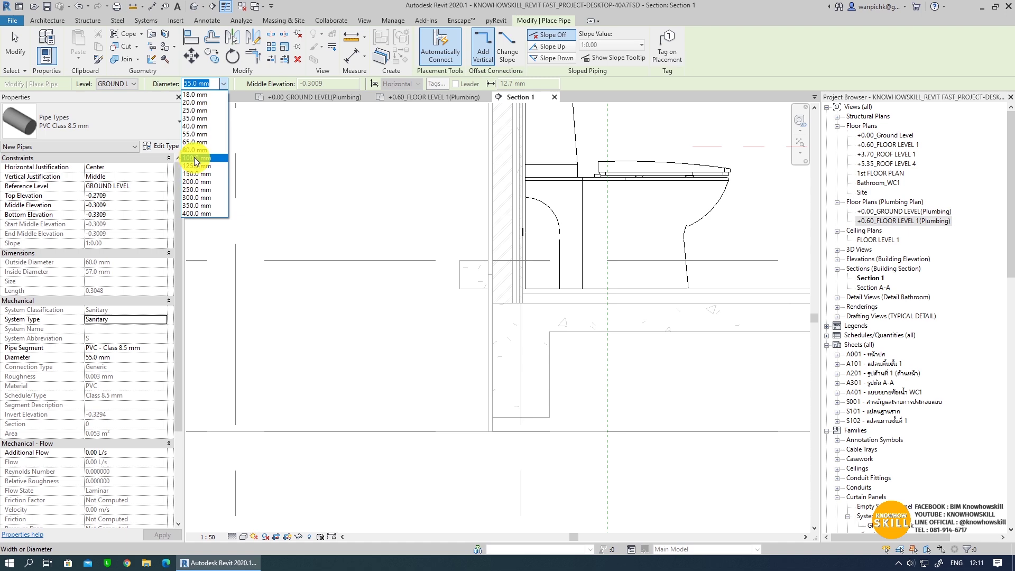
{"action": "left_click", "coordinate": [198, 162]}
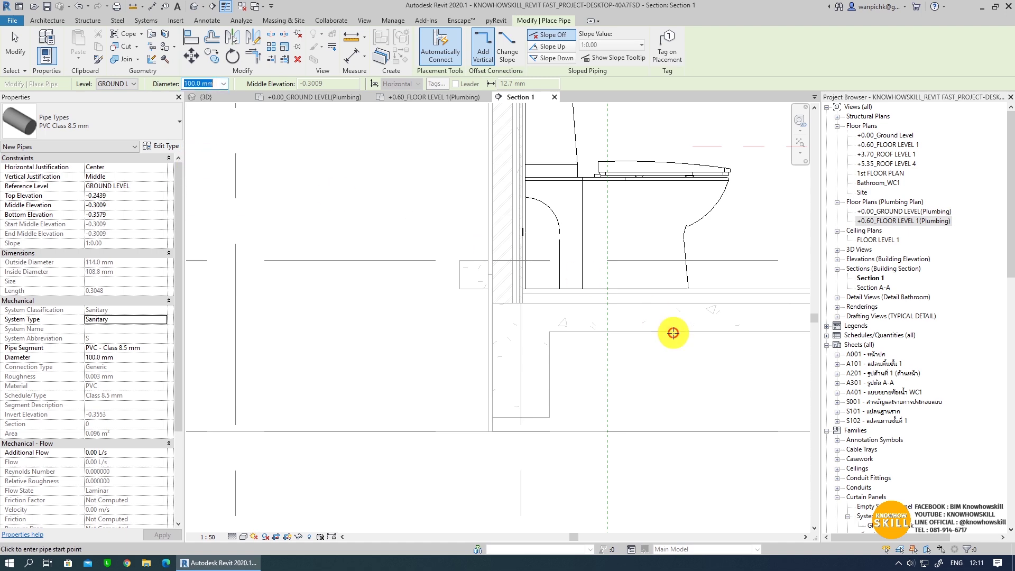
- Draw the pipe from the toilet outlet down, through a 45° bend, then left horizontally
{"action": "left_click", "coordinate": [609, 249]}
{"action": "left_click", "coordinate": [607, 403]}
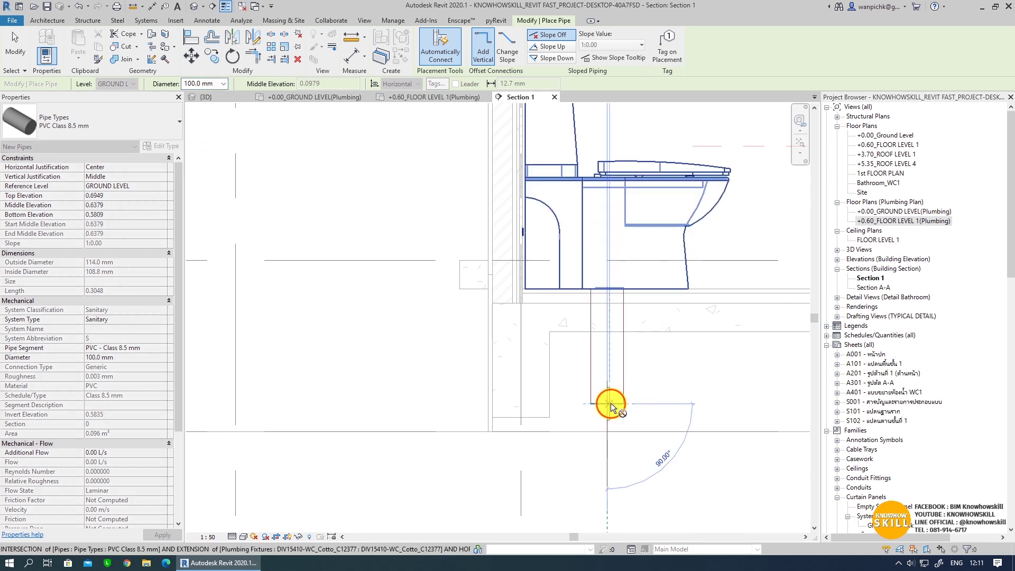
{"action": "left_click", "coordinate": [550, 458]}
{"action": "scroll", "coordinate": [521, 465], "scroll_direction": "down", "scroll_amount": 3}
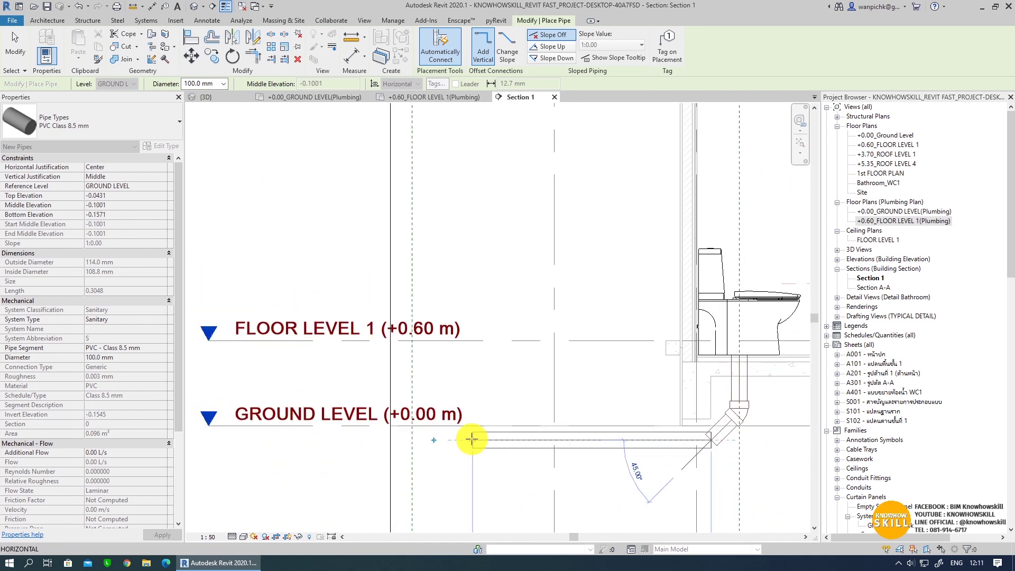
{"action": "left_click", "coordinate": [471, 439]}
{"action": "key", "text": "Escape"}
{"action": "key", "text": "Escape"}
{"action": "middle_click_drag", "start_coordinate": [619, 476], "coordinate": [513, 446]}
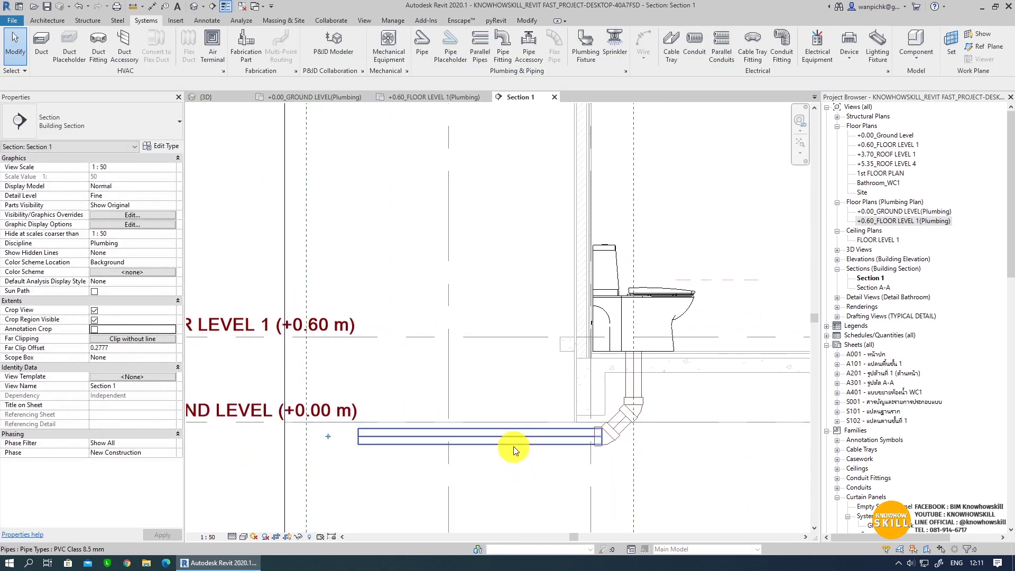
- Set the horizontal drain pipe's middle elevation to -0.2000
{"action": "left_click", "coordinate": [513, 446]}
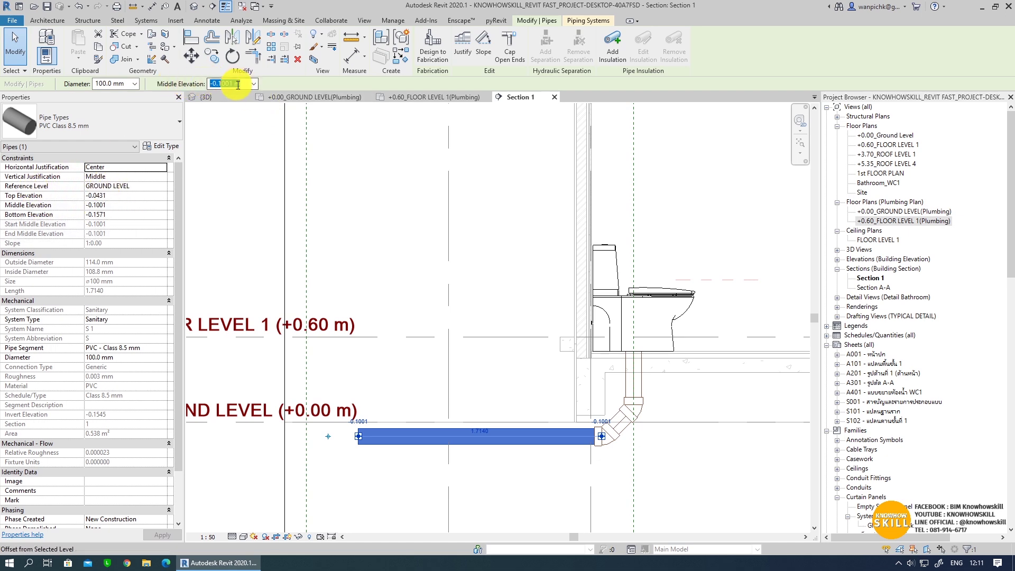
{"action": "type", "text": "-0.2000"}
{"action": "key", "text": "Return"}
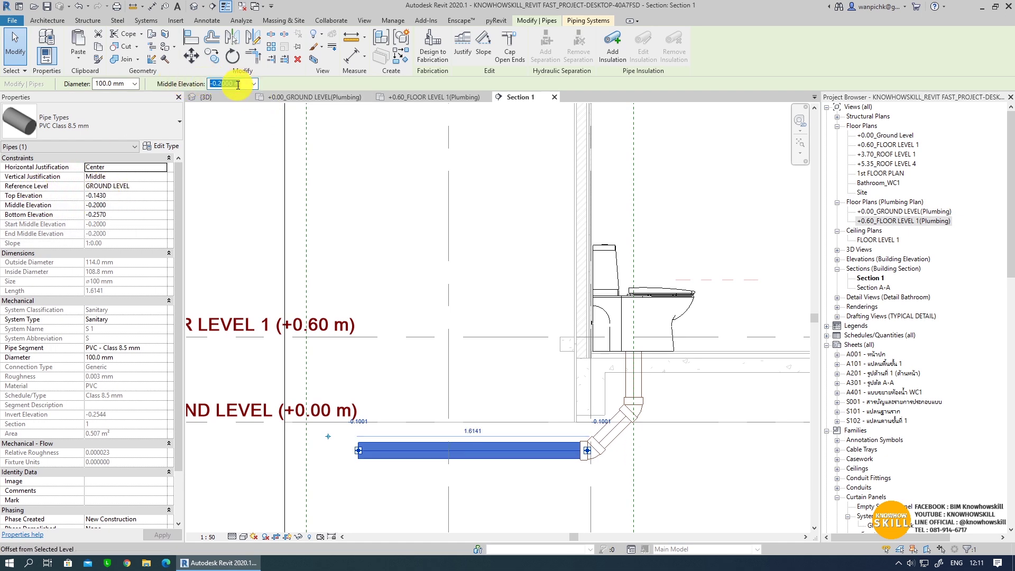
{"action": "left_click", "coordinate": [677, 425]}
{"action": "scroll", "coordinate": [589, 439], "scroll_direction": "up", "scroll_amount": 4}
{"action": "left_click", "coordinate": [586, 445]}
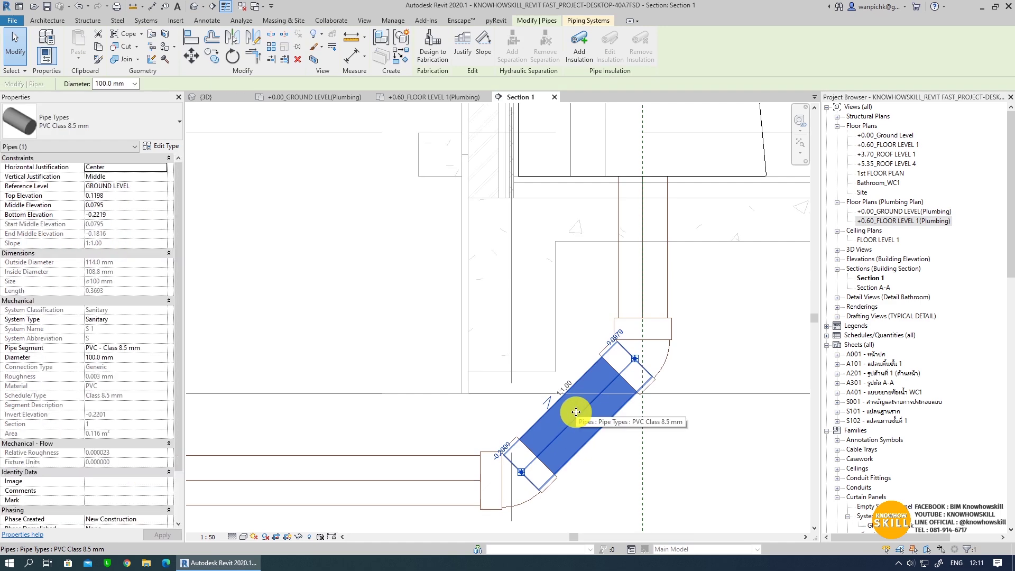
{"action": "left_click_drag", "start_coordinate": [585, 445], "coordinate": [612, 465]}
{"action": "key", "text": "ctrl+z"}
{"action": "scroll", "coordinate": [635, 450], "scroll_direction": "down", "scroll_amount": 5}
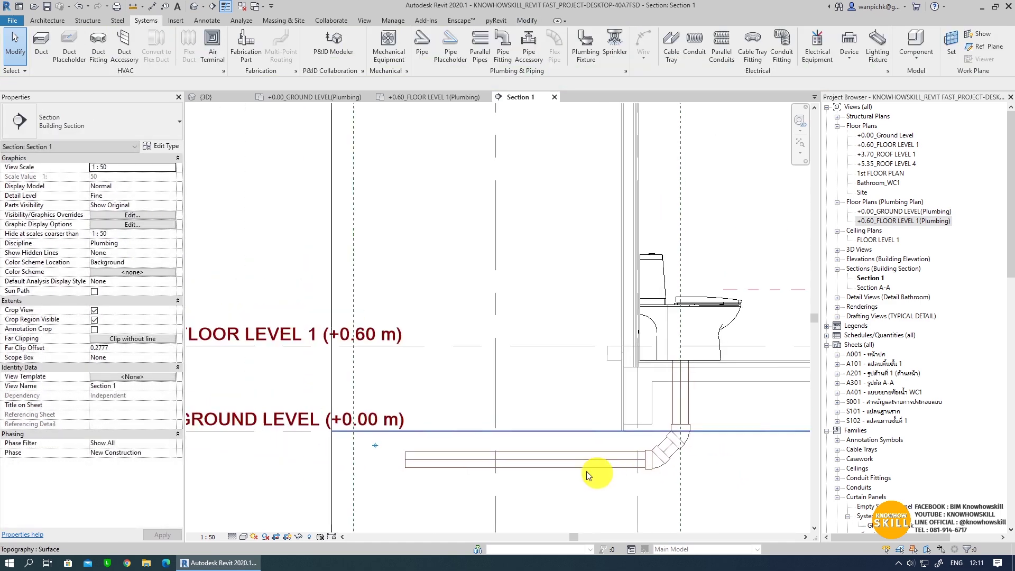
{"action": "scroll", "coordinate": [522, 449], "scroll_direction": "down", "scroll_amount": 2}
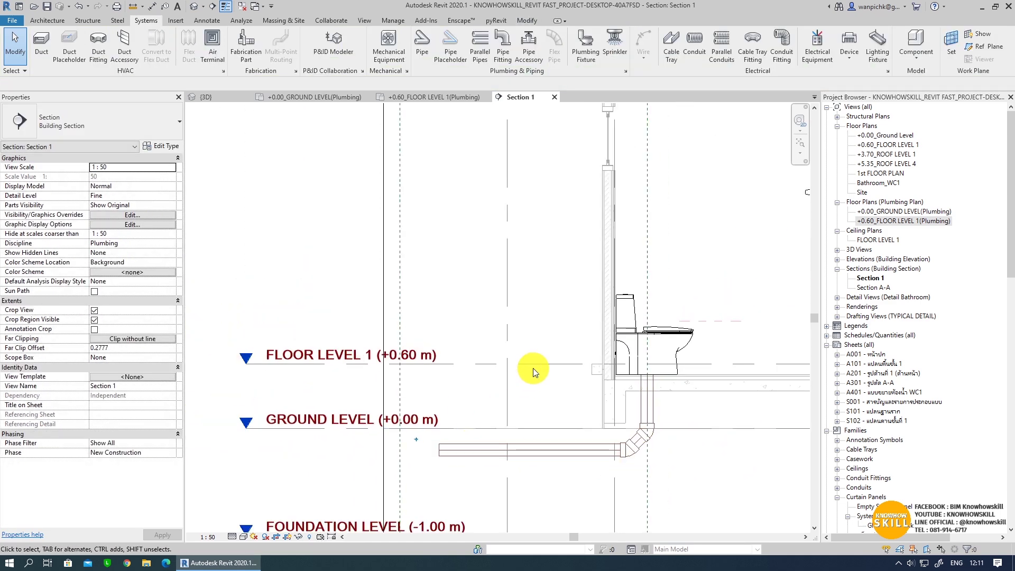
- In the +0.60_FLOOR LEVEL 1(Plumbing) plan, move Section 1 over the right-hand drain and open it
{"action": "double_click", "coordinate": [897, 225]}
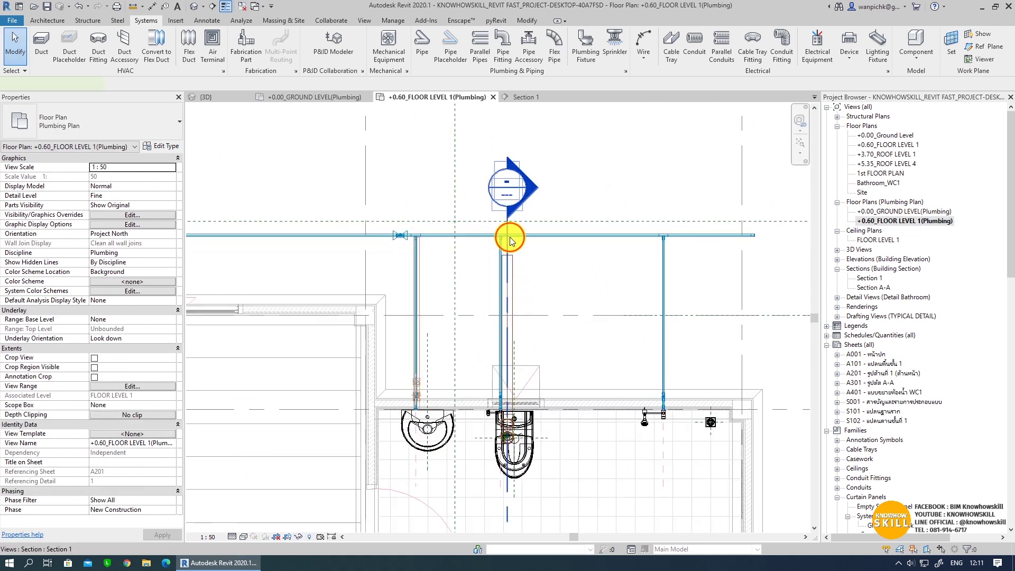
{"action": "left_click", "coordinate": [511, 241]}
{"action": "left_click_drag", "start_coordinate": [511, 242], "coordinate": [703, 247]}
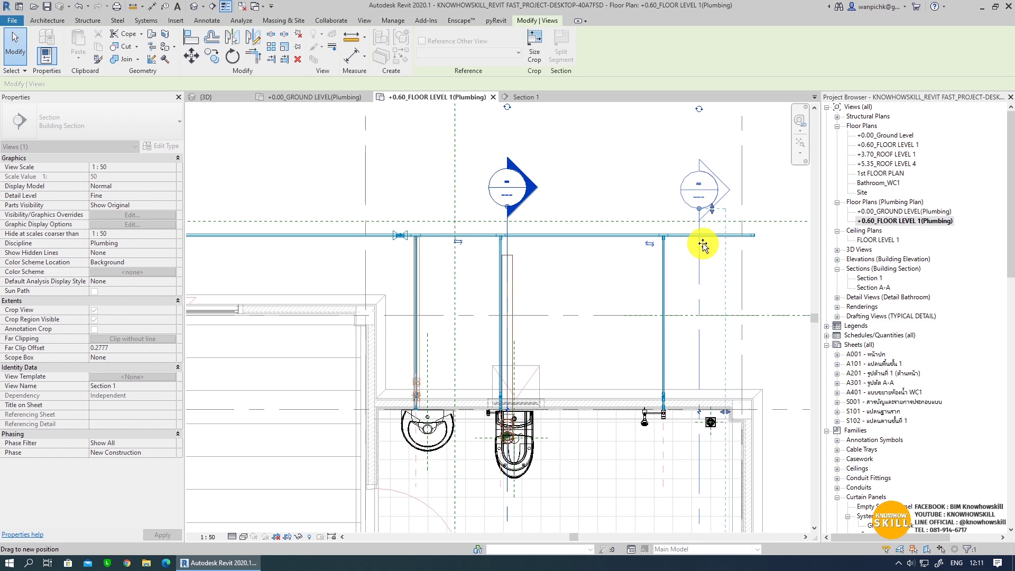
{"action": "left_click_drag", "start_coordinate": [703, 245], "coordinate": [703, 244]}
{"action": "key", "text": "Escape"}
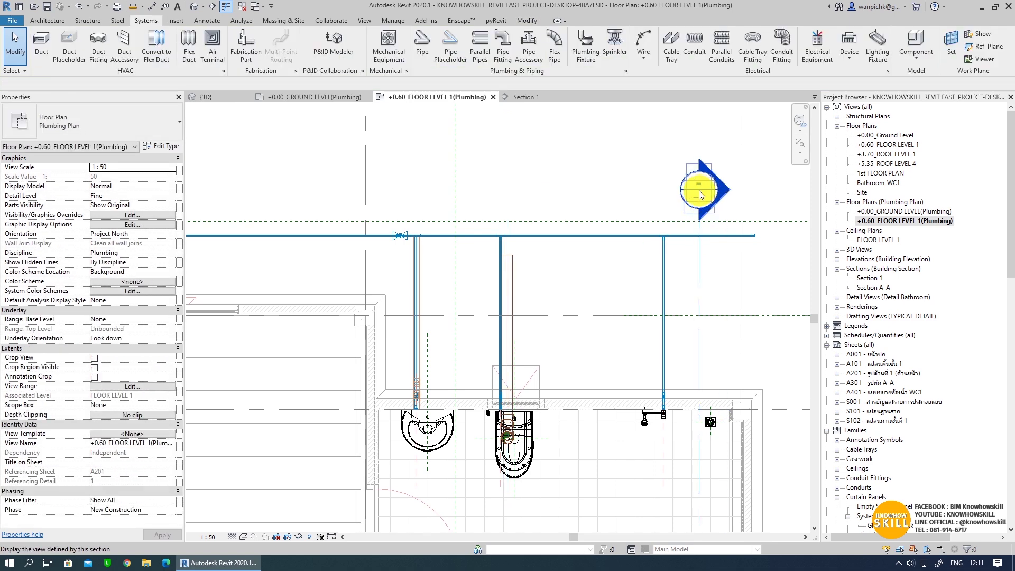
{"action": "double_click", "coordinate": [699, 193]}
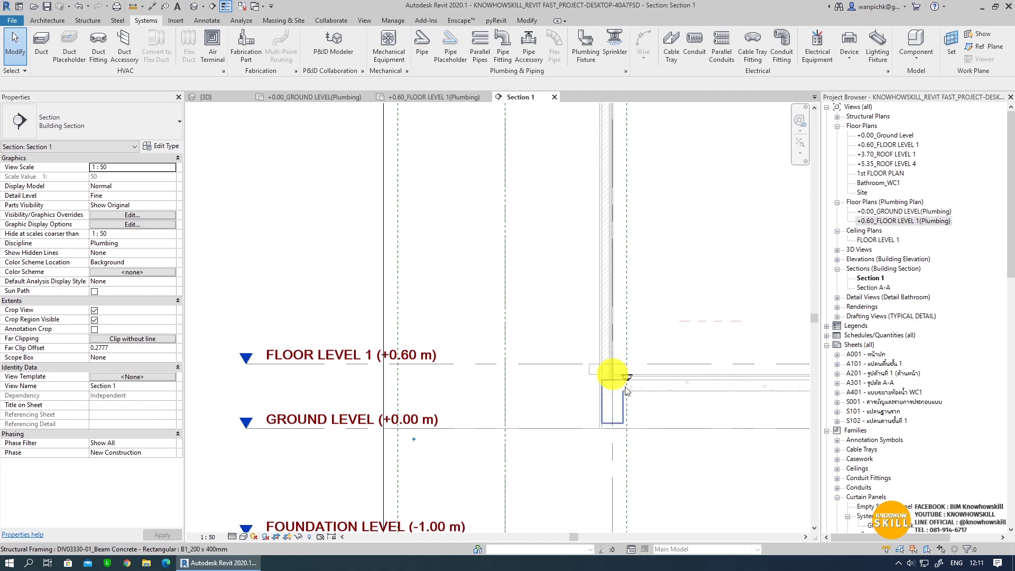
{"action": "left_click", "coordinate": [419, 48]}
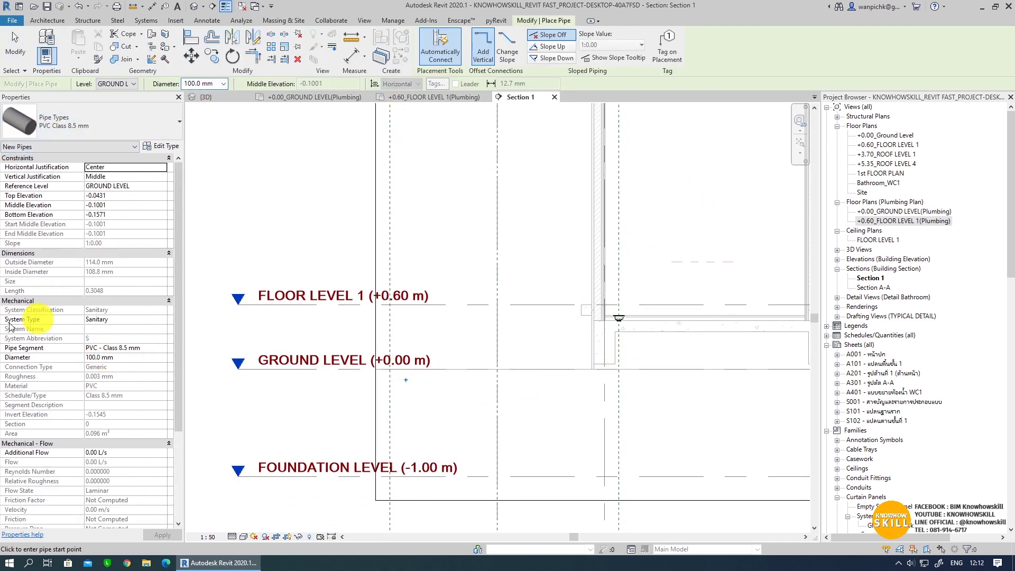
- Set the new pipe to the Waste system with 55 mm diameter
{"action": "left_click", "coordinate": [159, 320]}
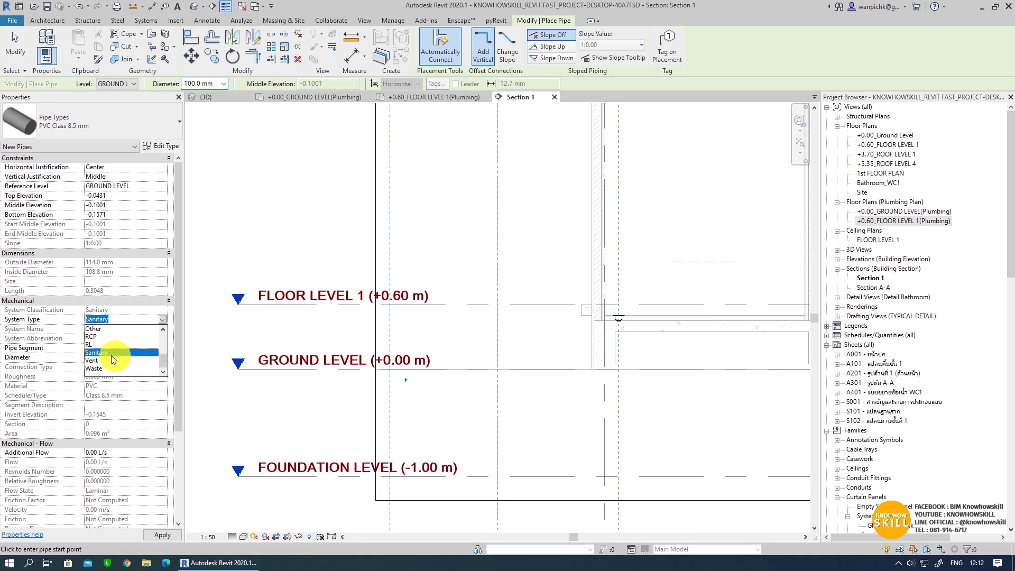
{"action": "left_click", "coordinate": [91, 369]}
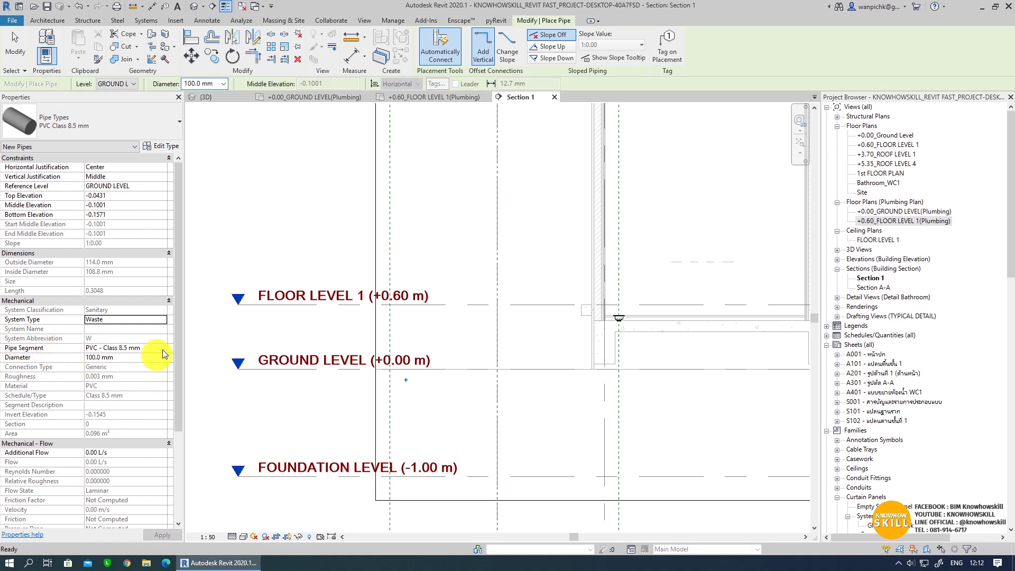
{"action": "left_click", "coordinate": [224, 83]}
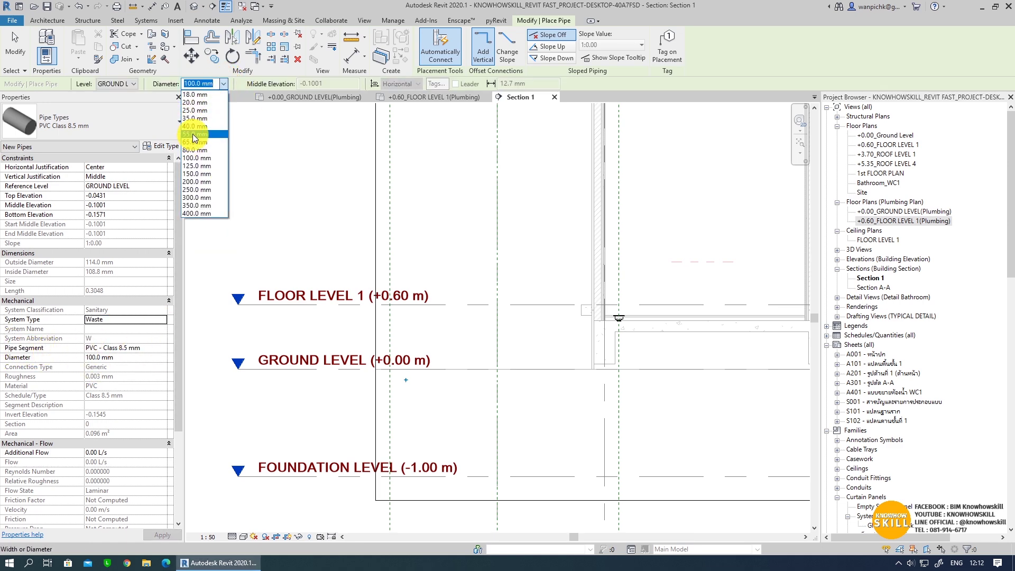
{"action": "left_click", "coordinate": [193, 138]}
{"action": "scroll", "coordinate": [662, 375], "scroll_direction": "up", "scroll_amount": 3}
- Draw the pipe from the drain down, through a 45° bend, then left horizontally
{"action": "left_click", "coordinate": [644, 261]}
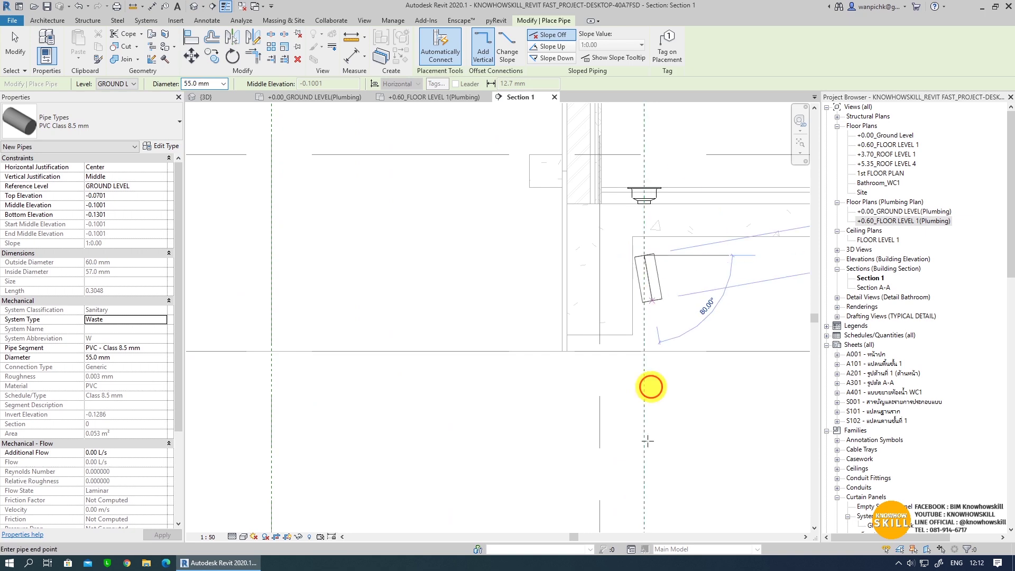
{"action": "left_click", "coordinate": [644, 375]}
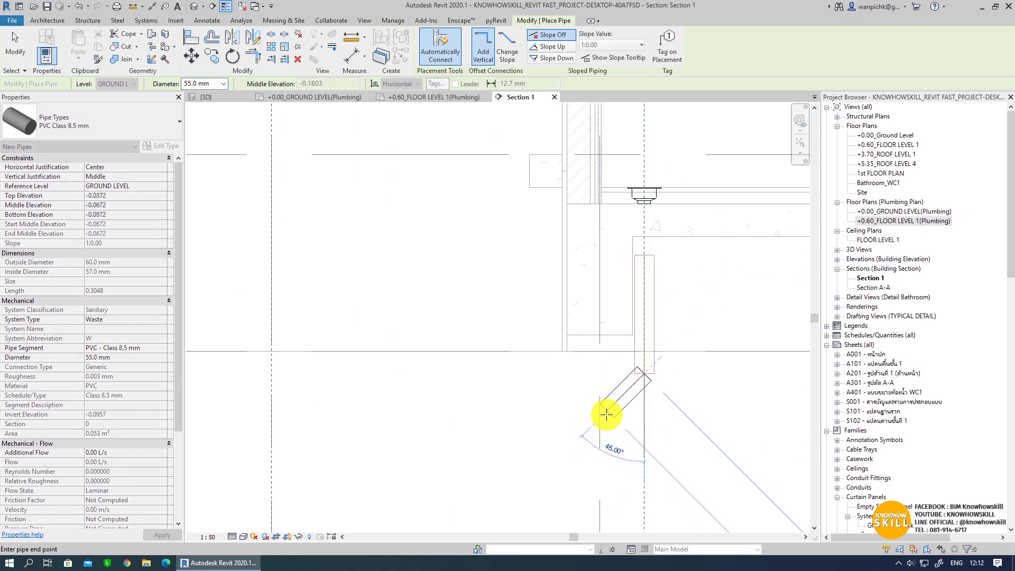
{"action": "left_click", "coordinate": [607, 415]}
{"action": "scroll", "coordinate": [606, 414], "scroll_direction": "down", "scroll_amount": 2}
{"action": "scroll", "coordinate": [606, 415], "scroll_direction": "down", "scroll_amount": 2}
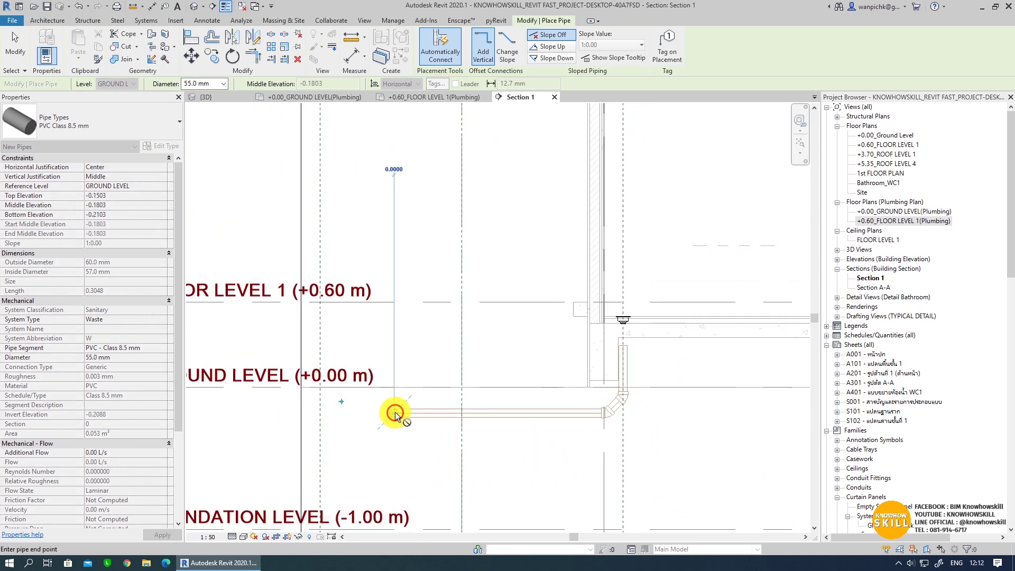
{"action": "left_click", "coordinate": [395, 411]}
{"action": "scroll", "coordinate": [513, 445], "scroll_direction": "up", "scroll_amount": 2}
{"action": "key", "text": "Escape"}
{"action": "key", "text": "Escape"}
- Set the horizontal waste pipe's middle elevation to -0.2000
{"action": "left_click", "coordinate": [509, 403]}
{"action": "left_click", "coordinate": [233, 85]}
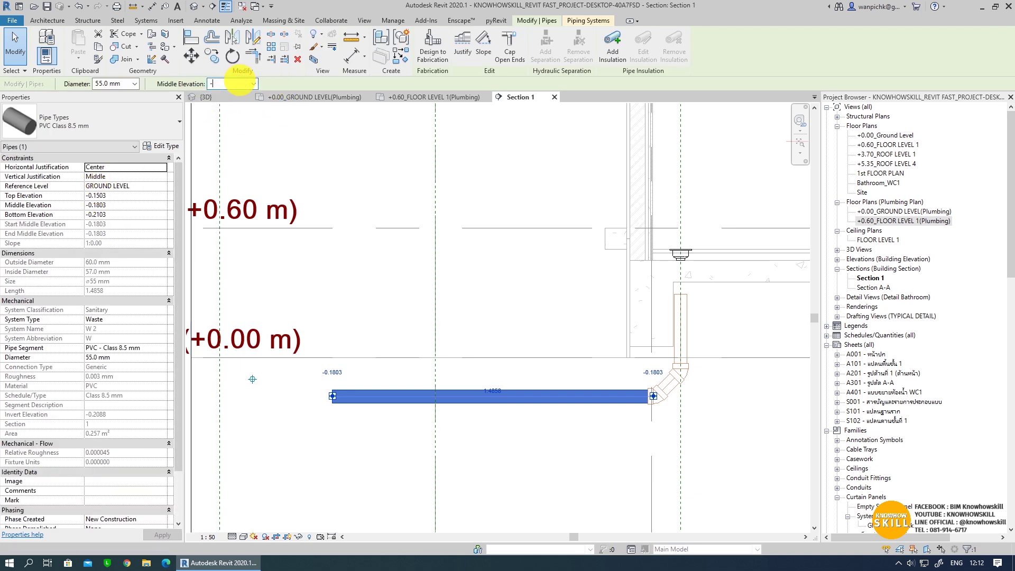
{"action": "type", "text": "0.200"}
{"action": "key", "text": "Return"}
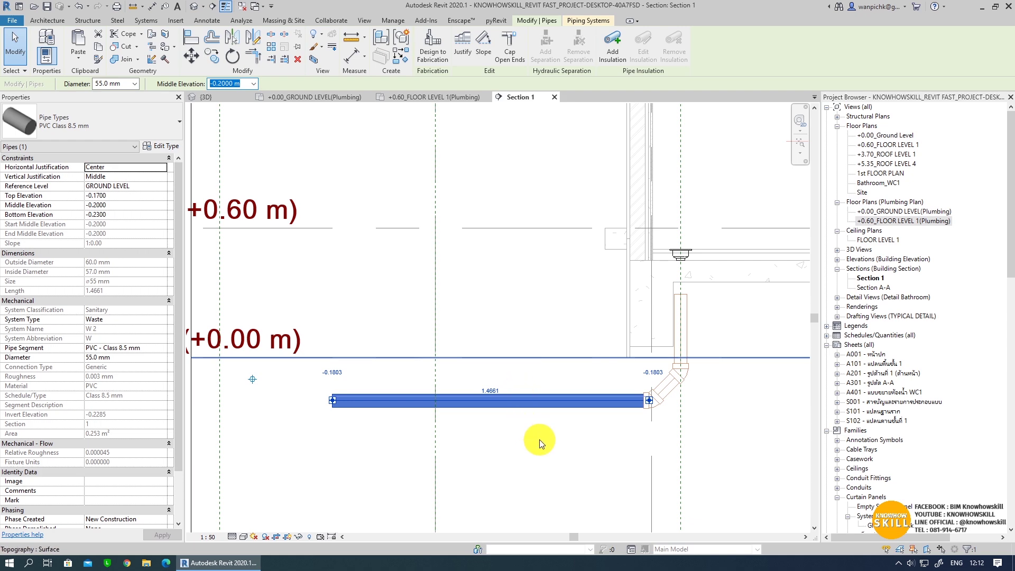
{"action": "key", "text": "Escape"}
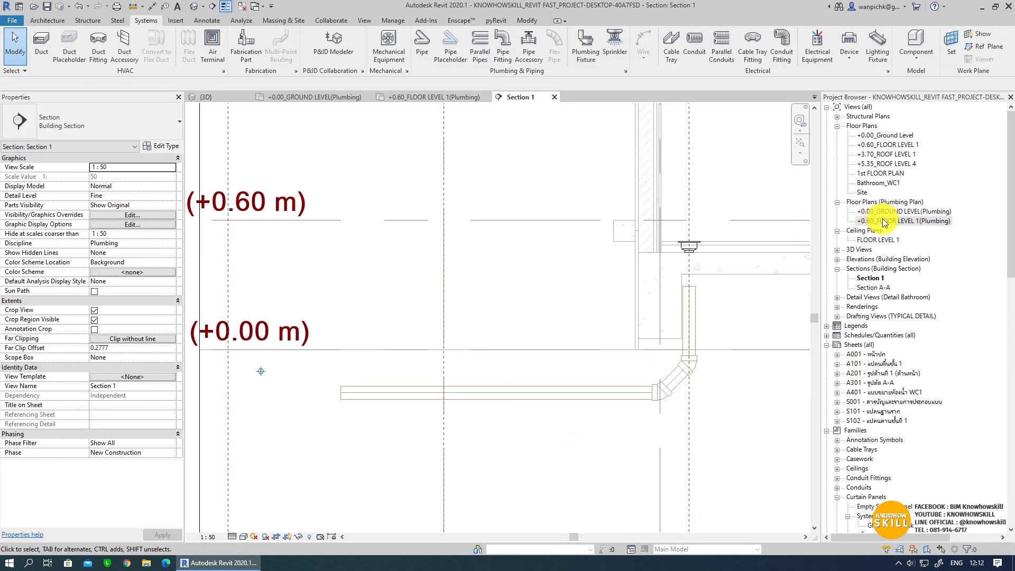
- Open the default 3D view and orbit to inspect the sink, toilet and floor-drain pipes under the floor
{"action": "left_click", "coordinate": [197, 9]}
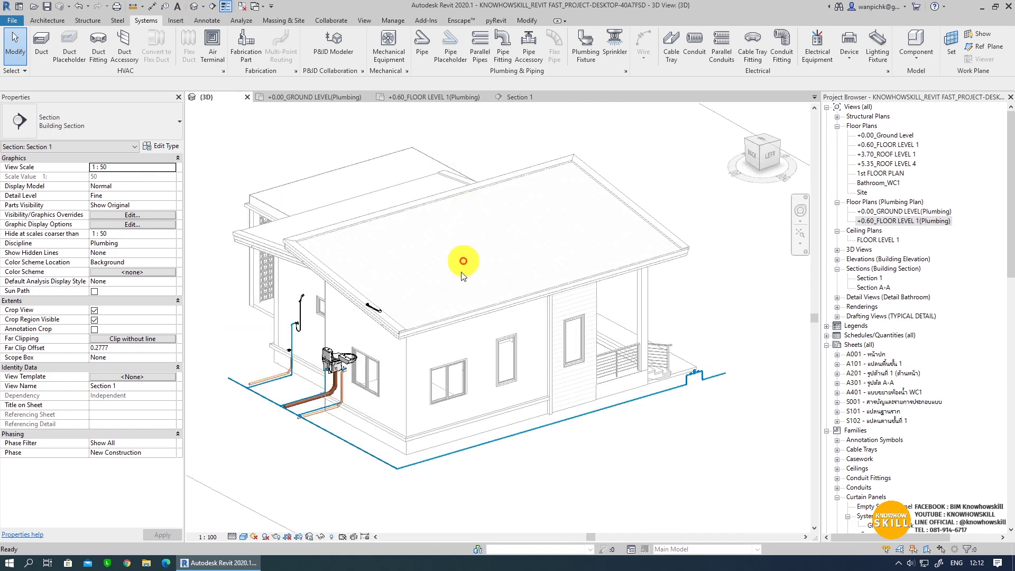
{"action": "mouse_move", "coordinate": [462, 256]}
{"action": "middle_mouse_down", "text": "shift"}
{"action": "mouse_move", "coordinate": [398, 476]}
{"action": "mouse_move", "coordinate": [419, 443]}
{"action": "middle_mouse_up", "text": "shift"}
{"action": "scroll", "coordinate": [334, 478], "scroll_direction": "up", "scroll_amount": 5}
{"action": "mouse_move", "coordinate": [334, 478]}
{"action": "middle_mouse_down", "text": "shift"}
{"action": "mouse_move", "coordinate": [431, 442]}
{"action": "mouse_move", "coordinate": [331, 453]}
{"action": "mouse_move", "coordinate": [321, 390]}
{"action": "mouse_move", "coordinate": [461, 529]}
{"action": "middle_mouse_up", "text": "shift"}
{"action": "scroll", "coordinate": [544, 414], "scroll_direction": "down", "scroll_amount": 1}
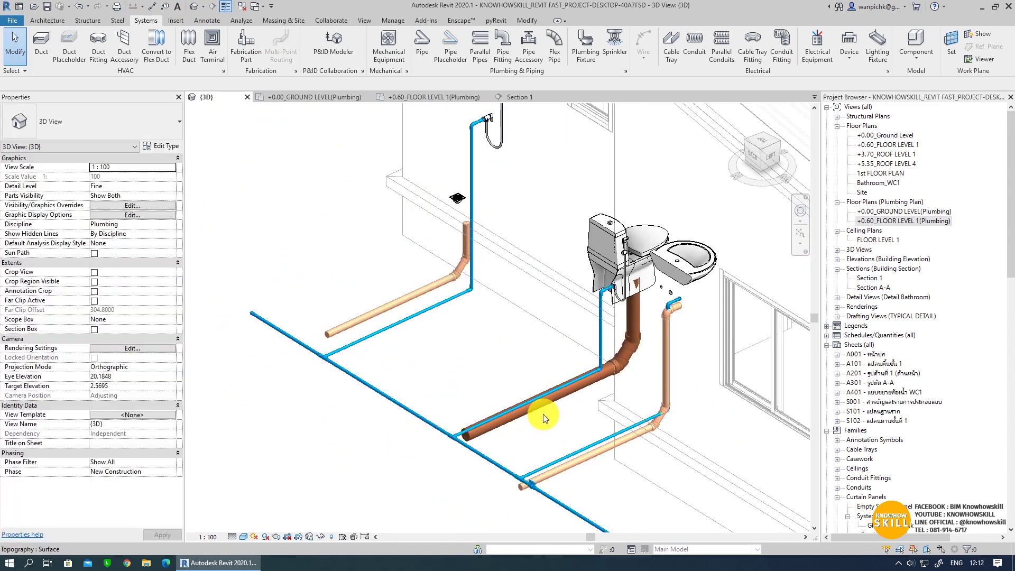
{"action": "scroll", "coordinate": [536, 407], "scroll_direction": "down", "scroll_amount": 2}
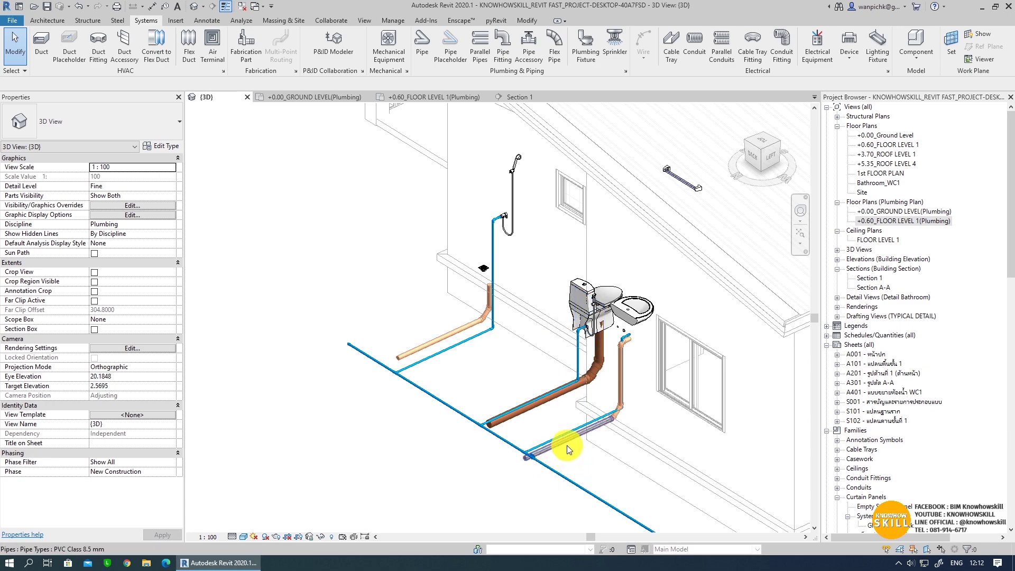
{"action": "left_click", "coordinate": [555, 468]}
{"action": "mouse_move", "coordinate": [555, 468]}
{"action": "middle_mouse_down", "text": "shift"}
{"action": "mouse_move", "coordinate": [454, 414]}
{"action": "mouse_move", "coordinate": [469, 437]}
{"action": "mouse_move", "coordinate": [600, 446]}
{"action": "mouse_move", "coordinate": [646, 465]}
{"action": "mouse_move", "coordinate": [549, 465]}
{"action": "middle_mouse_up", "text": "shift"}
{"action": "key", "text": "Escape"}
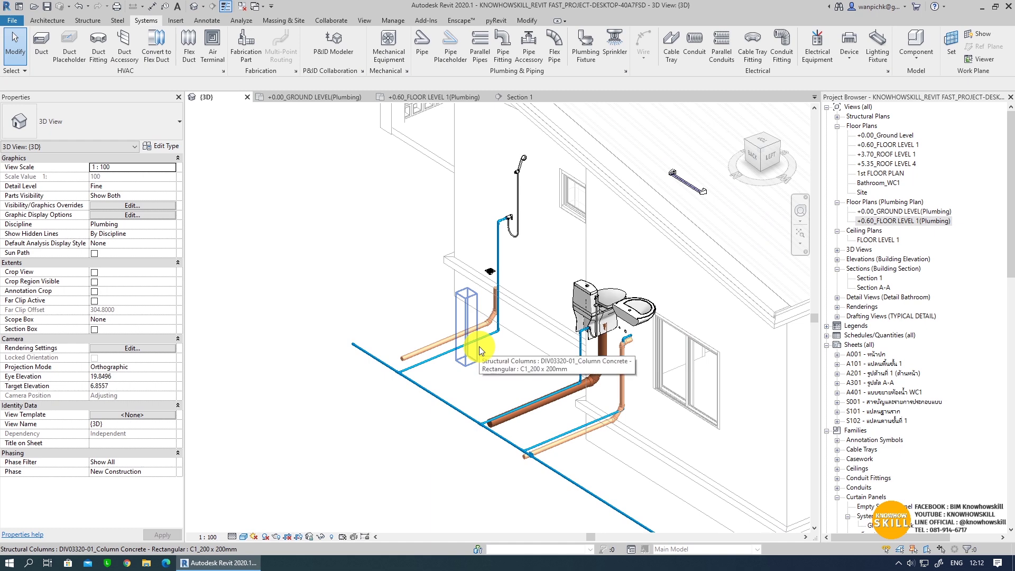
{"action": "scroll", "coordinate": [519, 443], "scroll_direction": "up", "scroll_amount": 2}
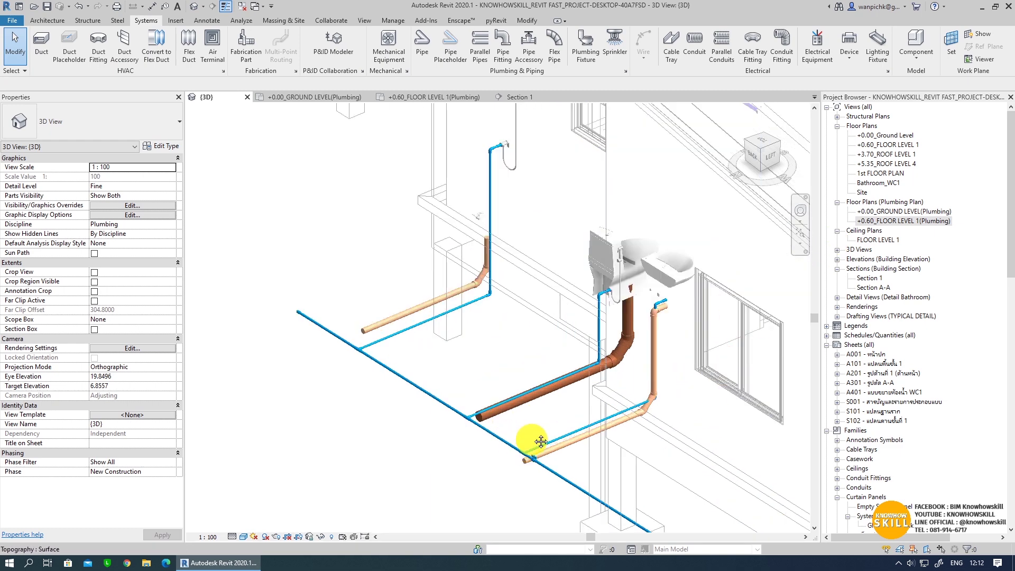
{"action": "scroll", "coordinate": [581, 338], "scroll_direction": "up", "scroll_amount": 1}
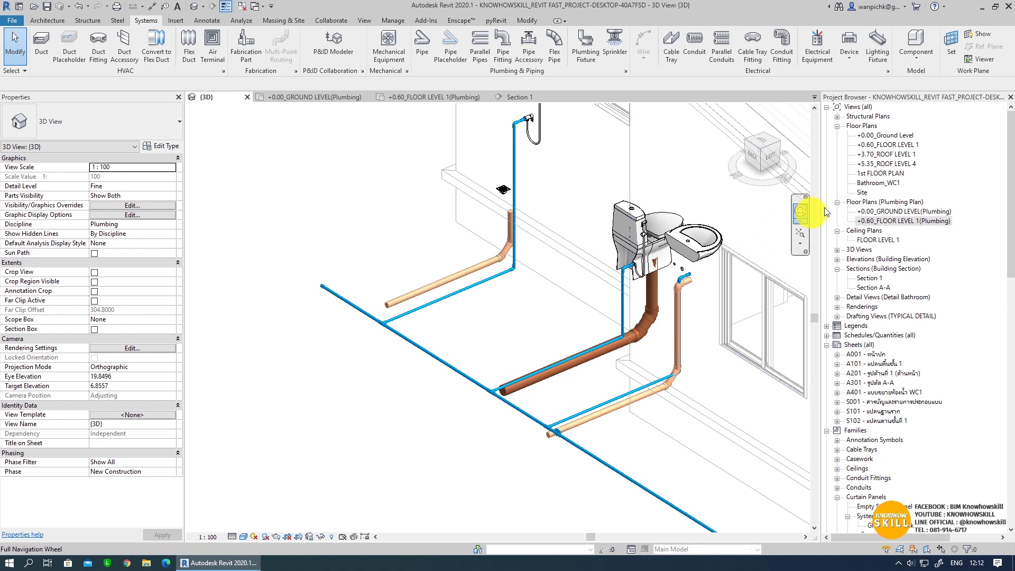
- Open the +0.00_GROUND LEVEL(Plumbing) plan and hide Topography in its visibility settings
{"action": "double_click", "coordinate": [897, 212]}
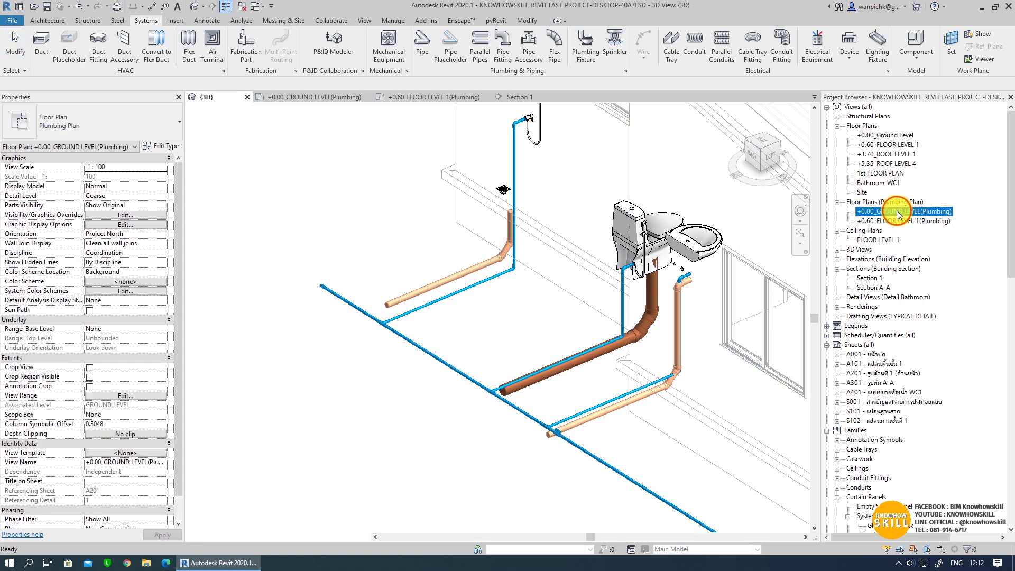
{"action": "scroll", "coordinate": [508, 190], "scroll_direction": "up", "scroll_amount": 3}
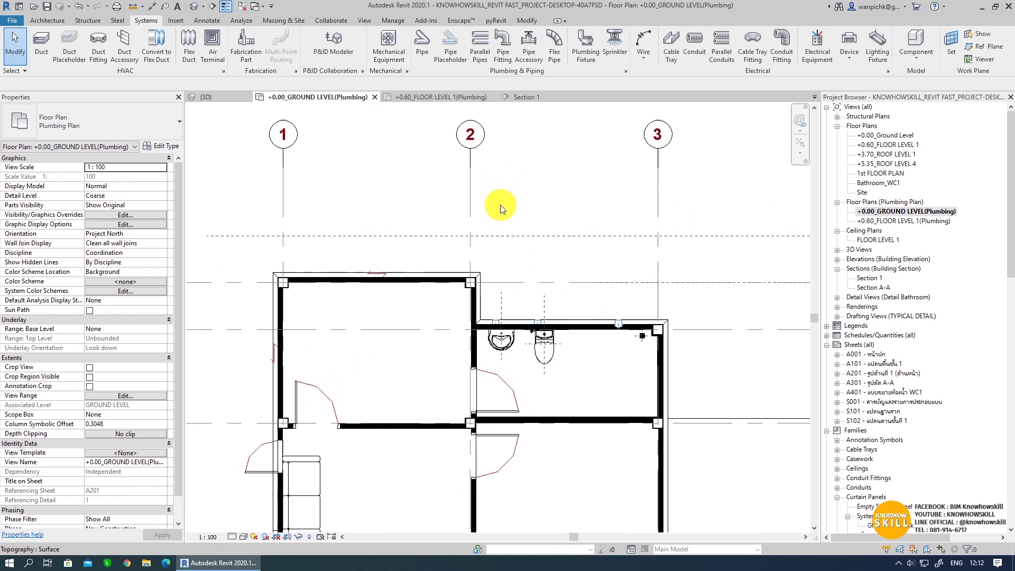
{"action": "scroll", "coordinate": [515, 227], "scroll_direction": "up", "scroll_amount": 1}
{"action": "middle_click_drag", "start_coordinate": [519, 238], "coordinate": [531, 415]}
{"action": "scroll", "coordinate": [553, 303], "scroll_direction": "down", "scroll_amount": 1}
{"action": "scroll", "coordinate": [553, 303], "scroll_direction": "down", "scroll_amount": 1}
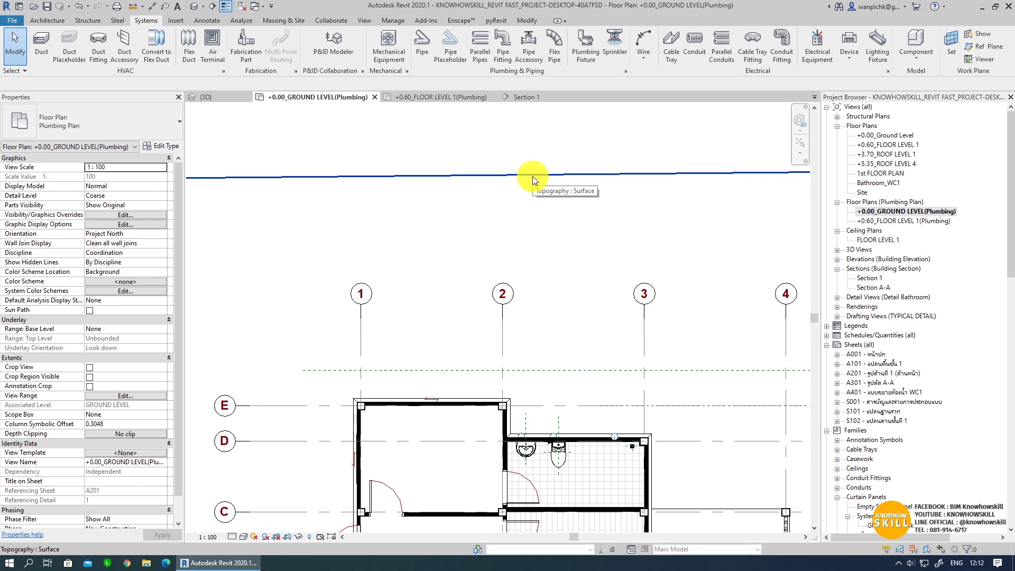
{"action": "key", "text": "v"}
{"action": "key", "text": "v"}
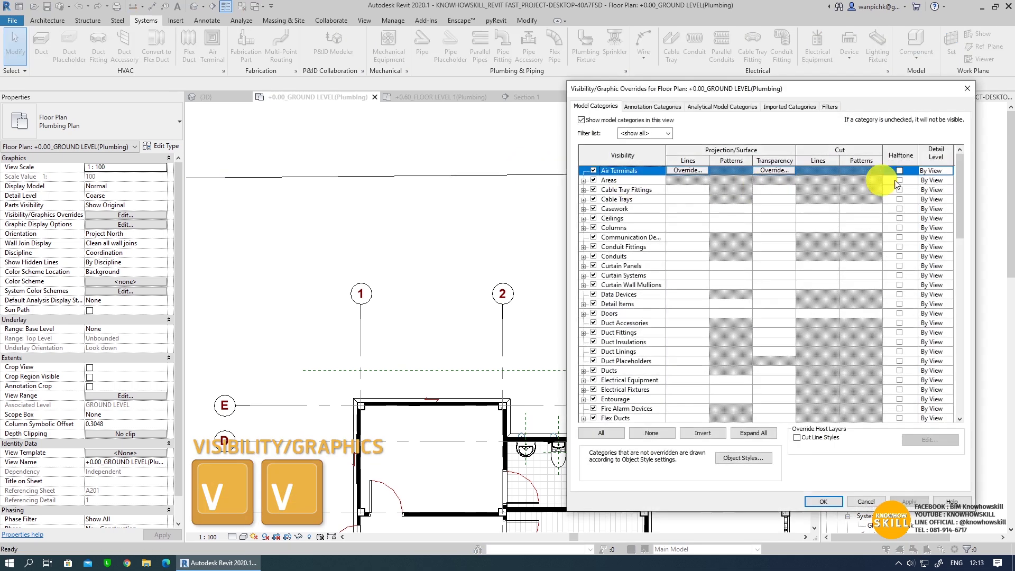
{"action": "left_click_drag", "start_coordinate": [958, 202], "coordinate": [962, 396]}
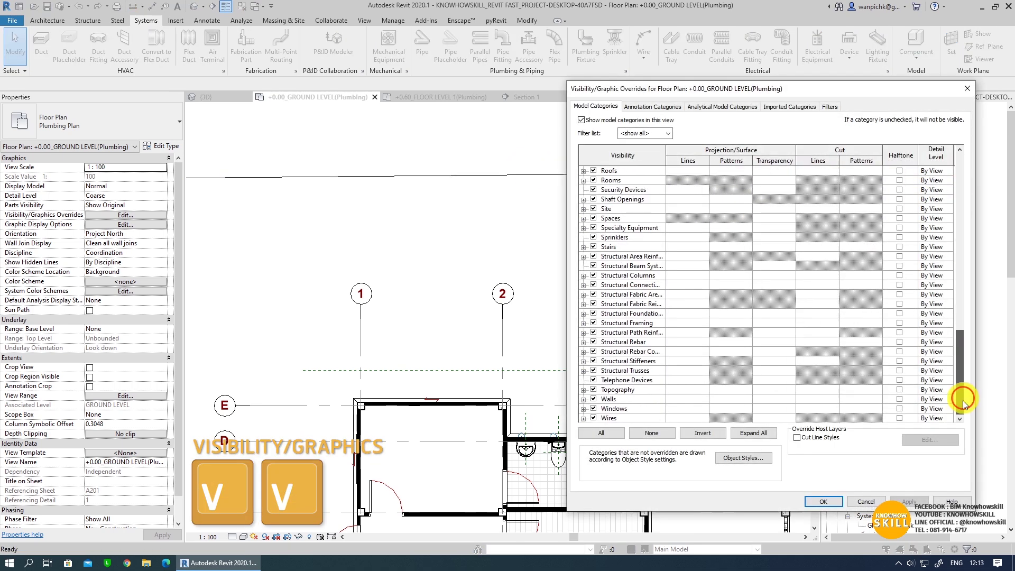
{"action": "left_click", "coordinate": [593, 389]}
{"action": "left_click", "coordinate": [823, 502]}
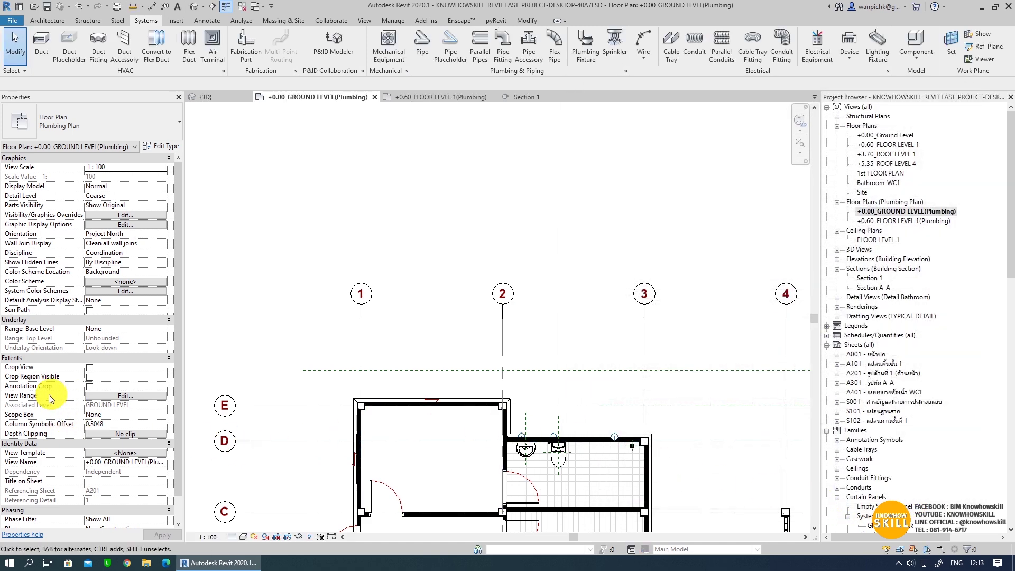
- Set the view depth offset to -1 and the detail level to Fine
{"action": "left_click", "coordinate": [125, 395]}
{"action": "type", "text": "-1"}
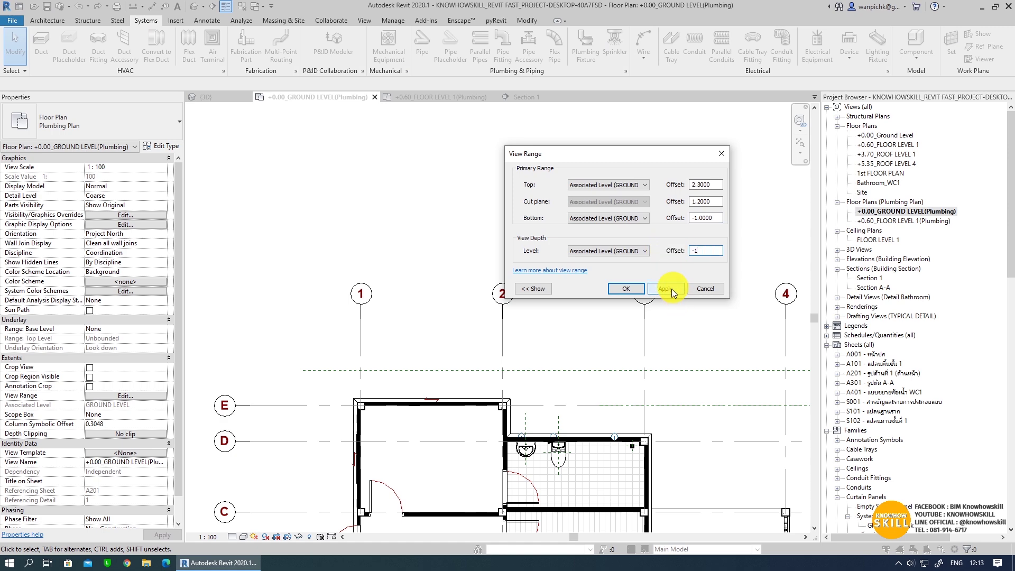
{"action": "left_click", "coordinate": [672, 289]}
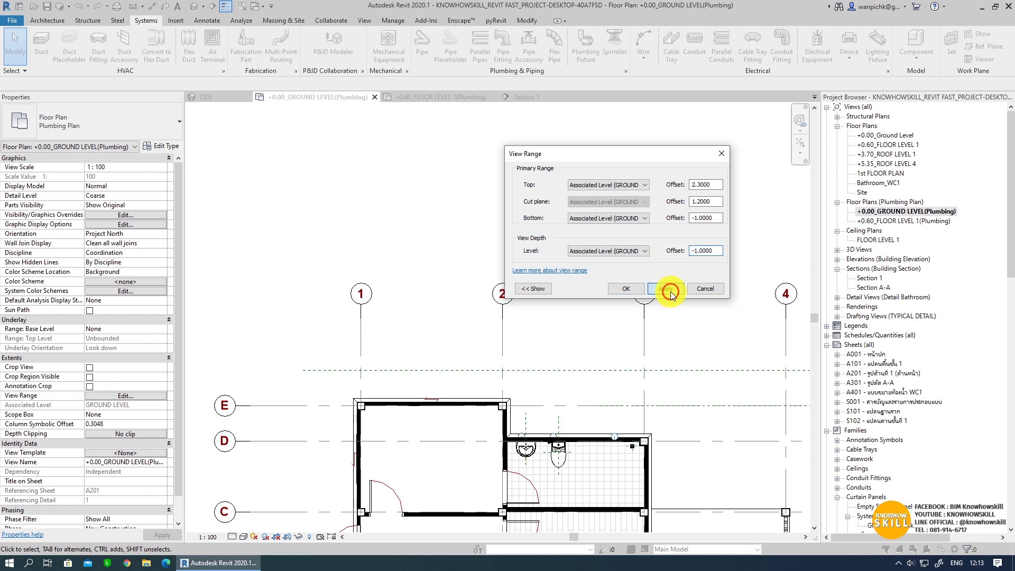
{"action": "left_click", "coordinate": [626, 288]}
{"action": "scroll", "coordinate": [582, 417], "scroll_direction": "up", "scroll_amount": 3}
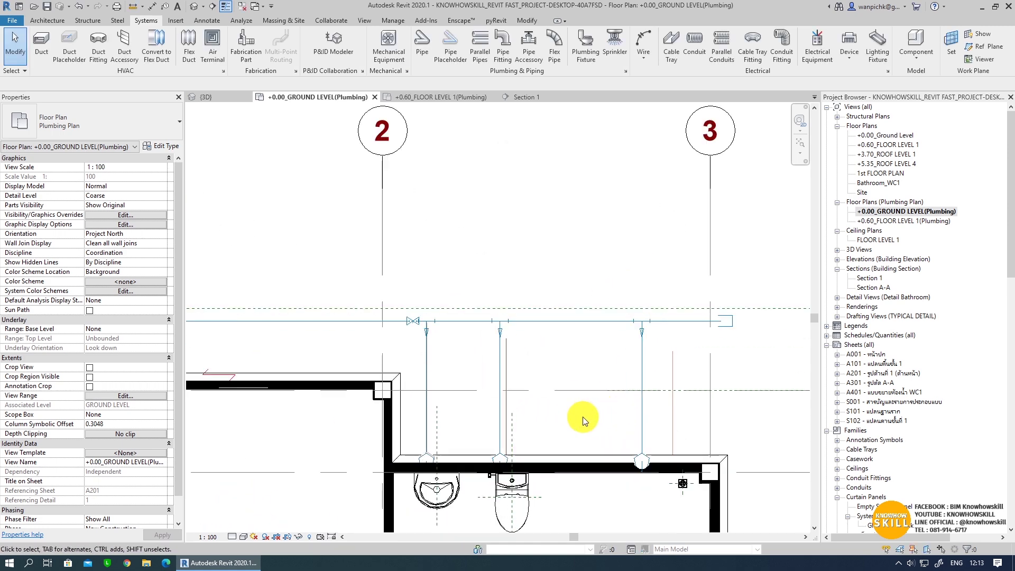
{"action": "left_click", "coordinate": [233, 538]}
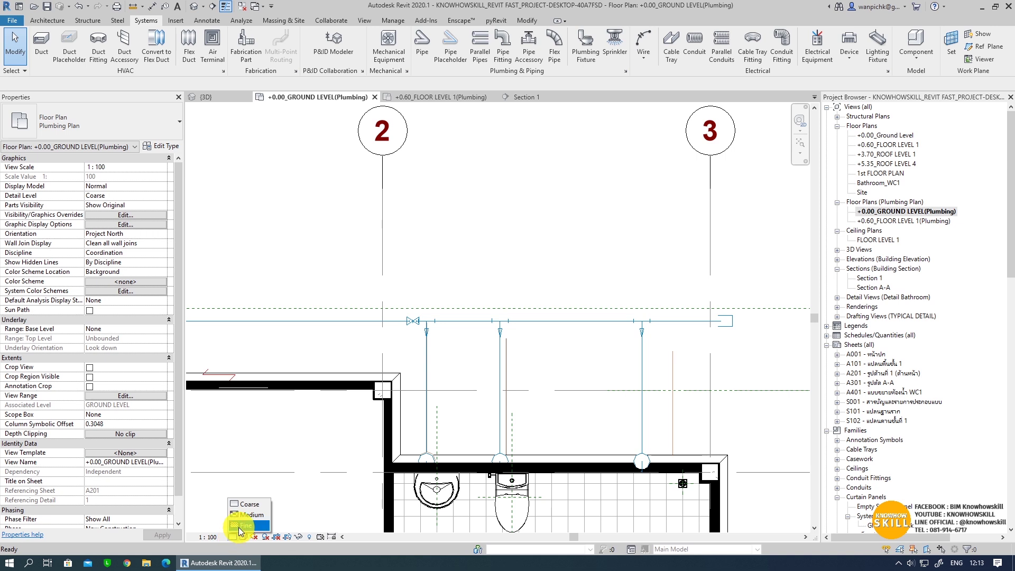
{"action": "left_click", "coordinate": [241, 529]}
{"action": "mouse_move", "coordinate": [492, 347]}
{"action": "middle_mouse_down"}
{"action": "mouse_move", "coordinate": [555, 353]}
{"action": "mouse_move", "coordinate": [585, 382]}
{"action": "middle_mouse_up"}
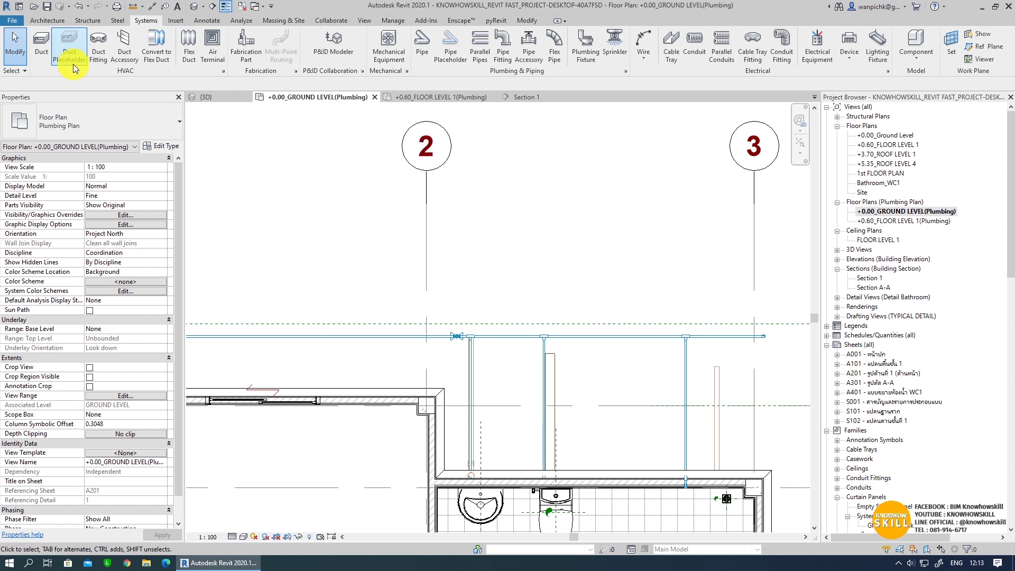
- Place the ST-05/BK 1600L septic tank, rotated 90°, between grid lines 2 and 3
{"action": "left_click", "coordinate": [584, 48]}
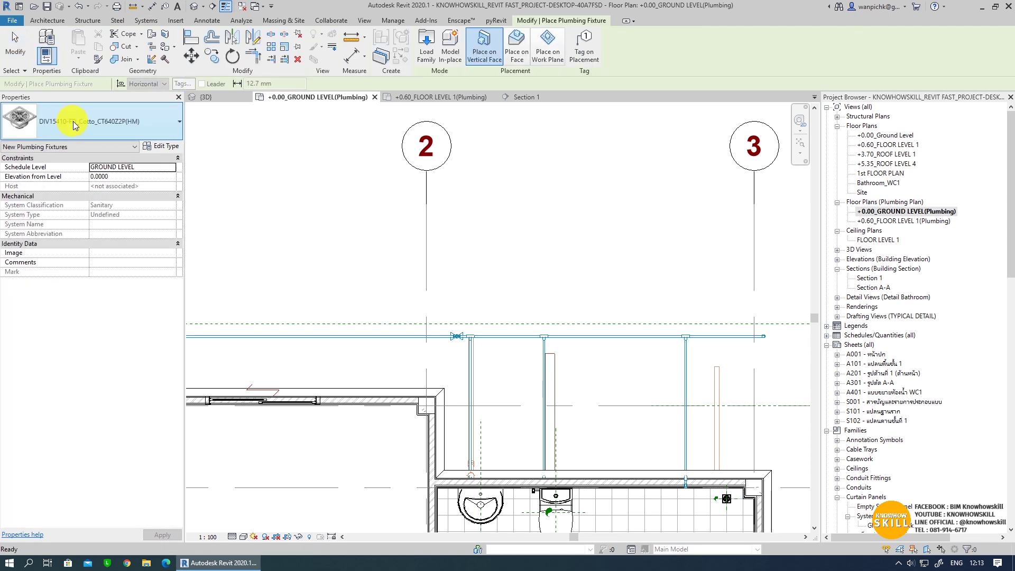
{"action": "left_click", "coordinate": [154, 127]}
{"action": "scroll", "coordinate": [106, 264], "scroll_direction": "down", "scroll_amount": 1}
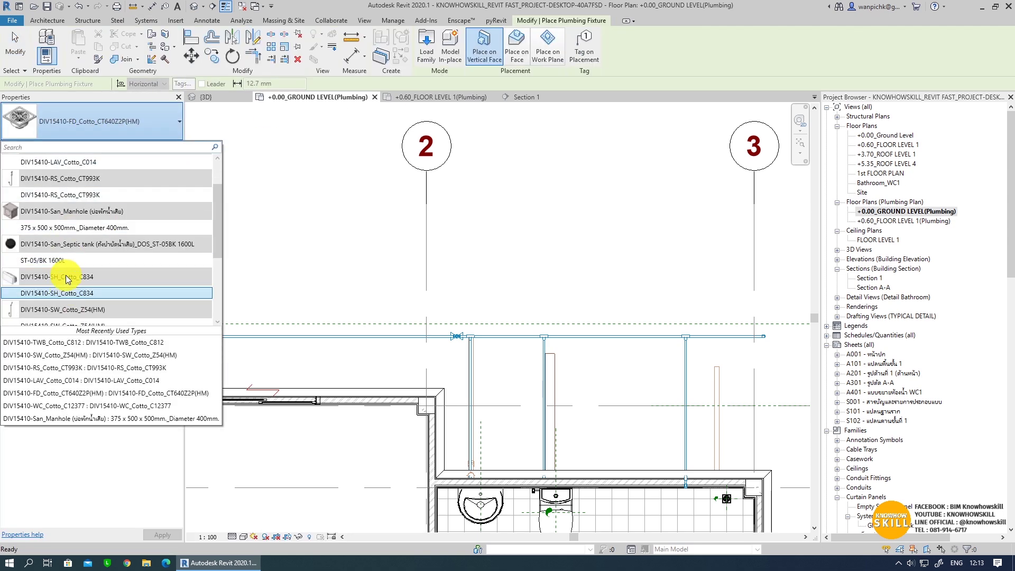
{"action": "mouse_move", "coordinate": [48, 260]}
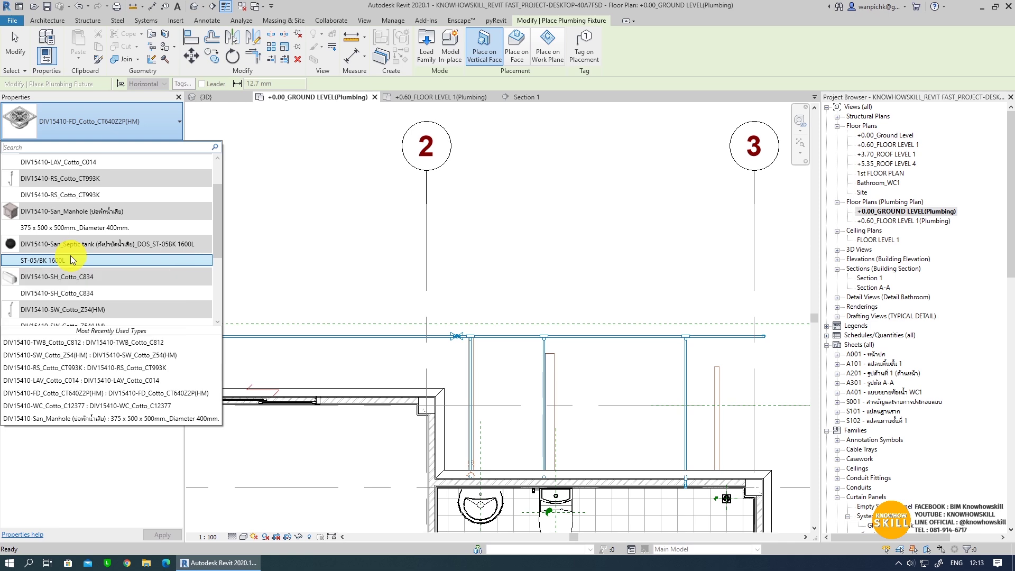
{"action": "left_click", "coordinate": [71, 256]}
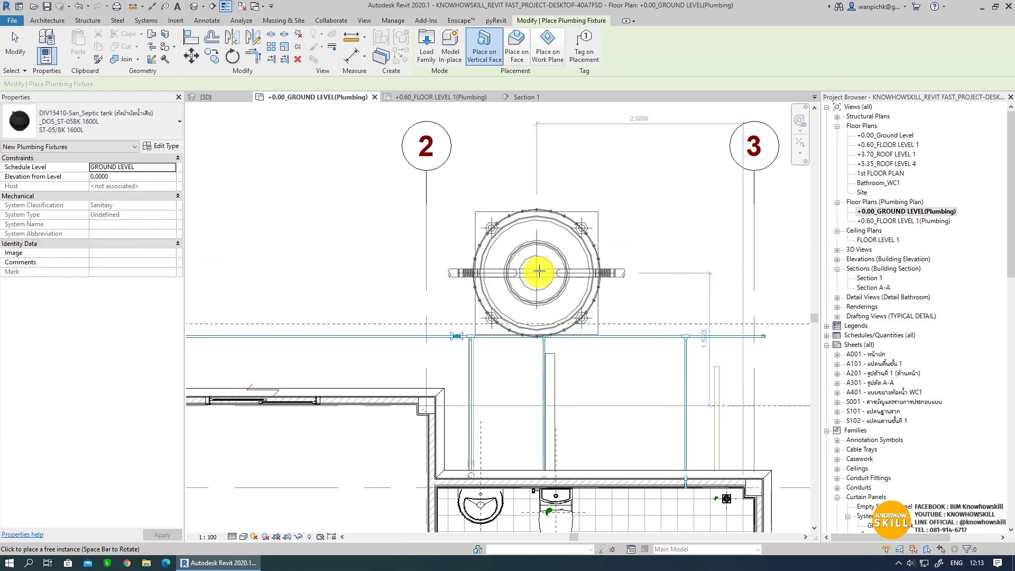
{"action": "key", "text": "space"}
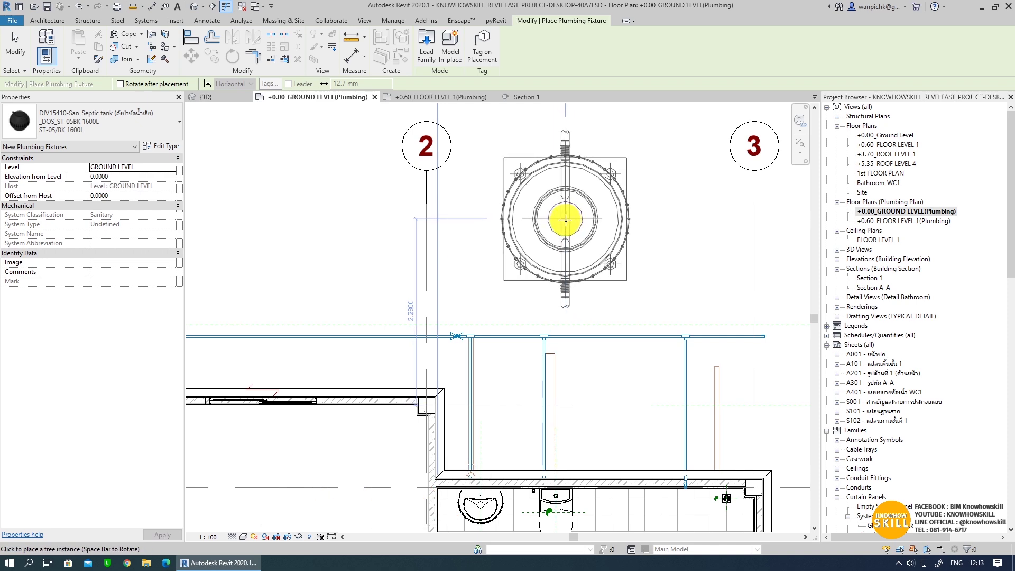
{"action": "left_click", "coordinate": [581, 219]}
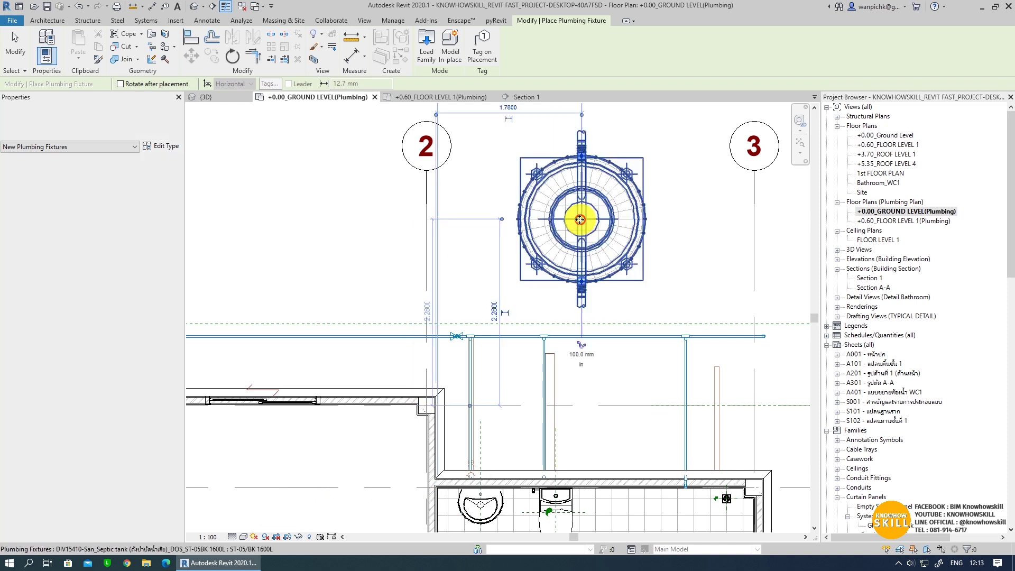
{"action": "key", "text": "Escape"}
{"action": "key", "text": "Escape"}
{"action": "middle_click_drag", "start_coordinate": [665, 386], "coordinate": [571, 311]}
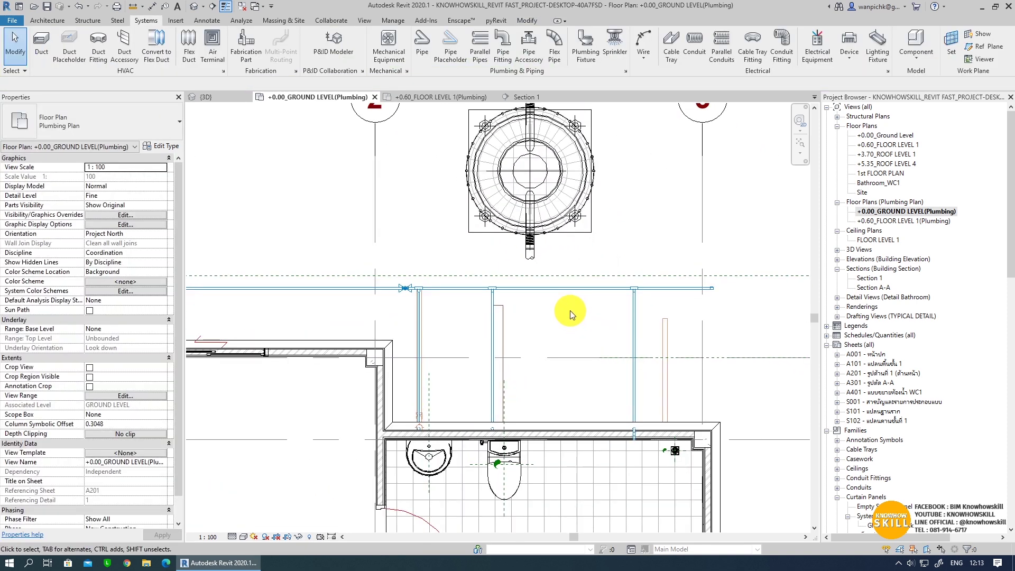
{"action": "scroll", "coordinate": [573, 507], "scroll_direction": "up", "scroll_amount": 2}
{"action": "scroll", "coordinate": [688, 471], "scroll_direction": "up", "scroll_amount": 2}
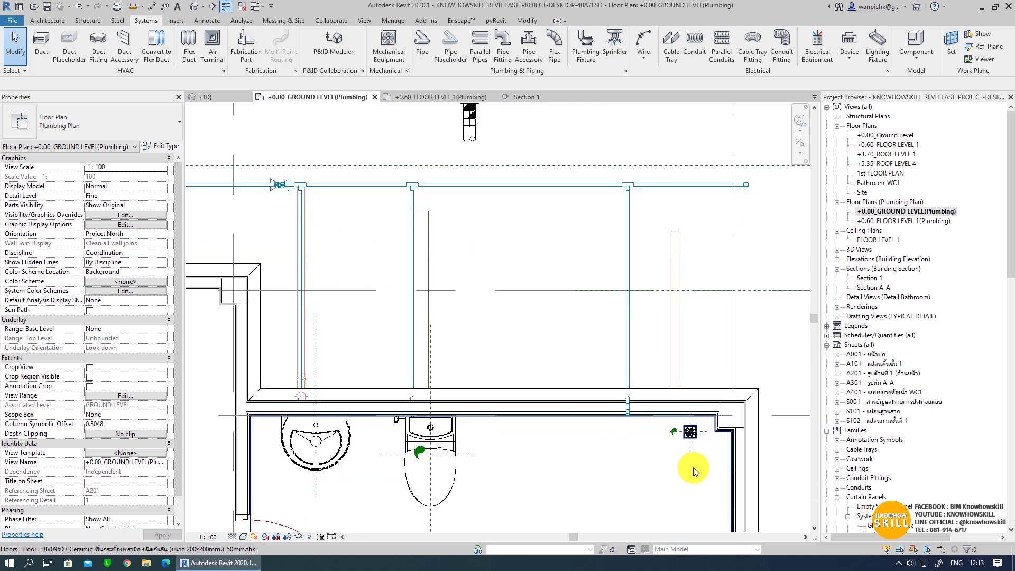
{"action": "left_click", "coordinate": [528, 21]}
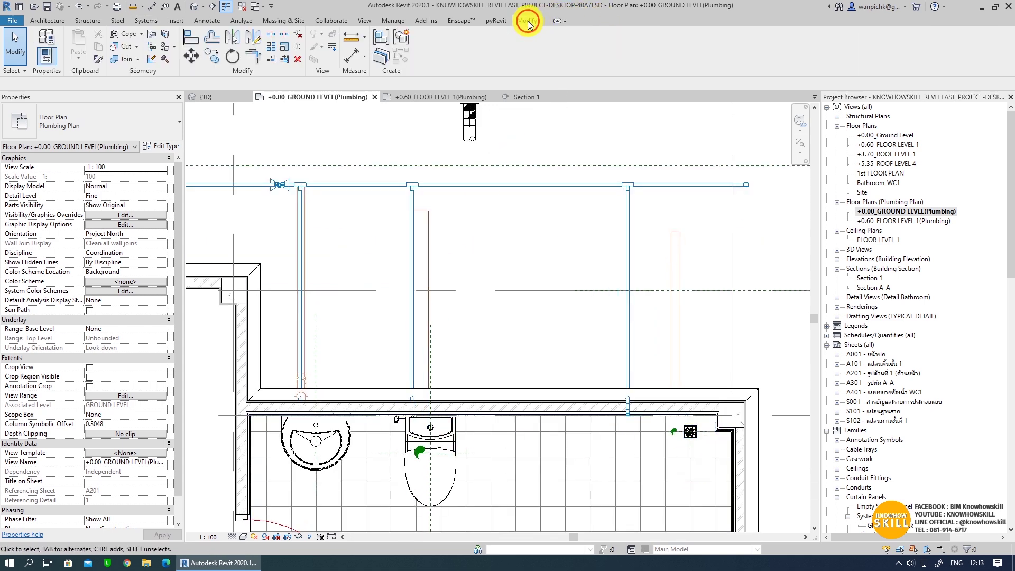
- Align the WC's vertical waste pipe to the WC reference plane using AL
{"action": "key", "text": "a"}
{"action": "key", "text": "l"}
{"action": "left_click", "coordinate": [186, 41]}
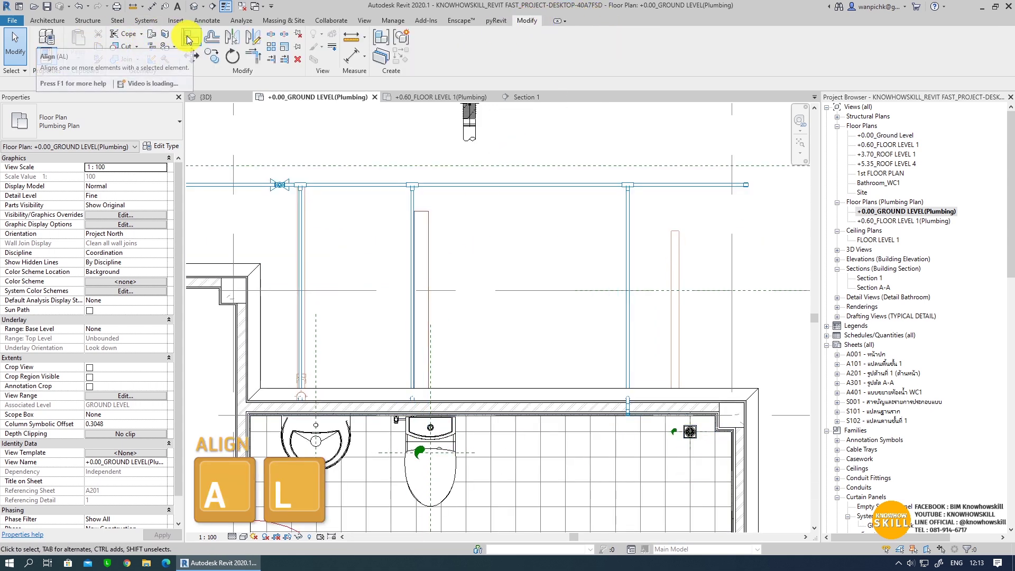
{"action": "scroll", "coordinate": [243, 370], "scroll_direction": "up", "scroll_amount": 2}
{"action": "left_click", "coordinate": [356, 333]}
{"action": "scroll", "coordinate": [335, 344], "scroll_direction": "up", "scroll_amount": 1}
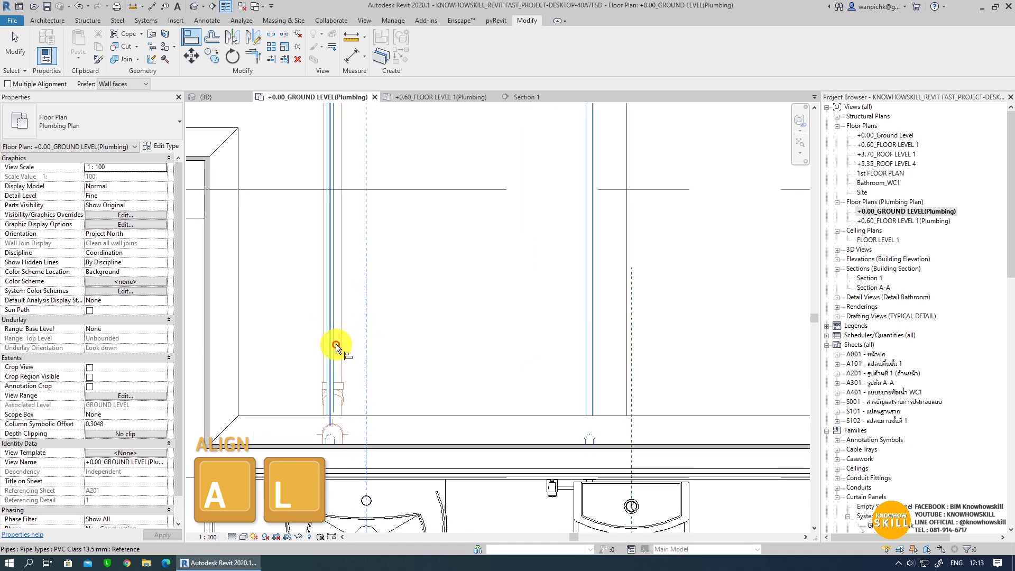
{"action": "scroll", "coordinate": [338, 343], "scroll_direction": "up", "scroll_amount": 1}
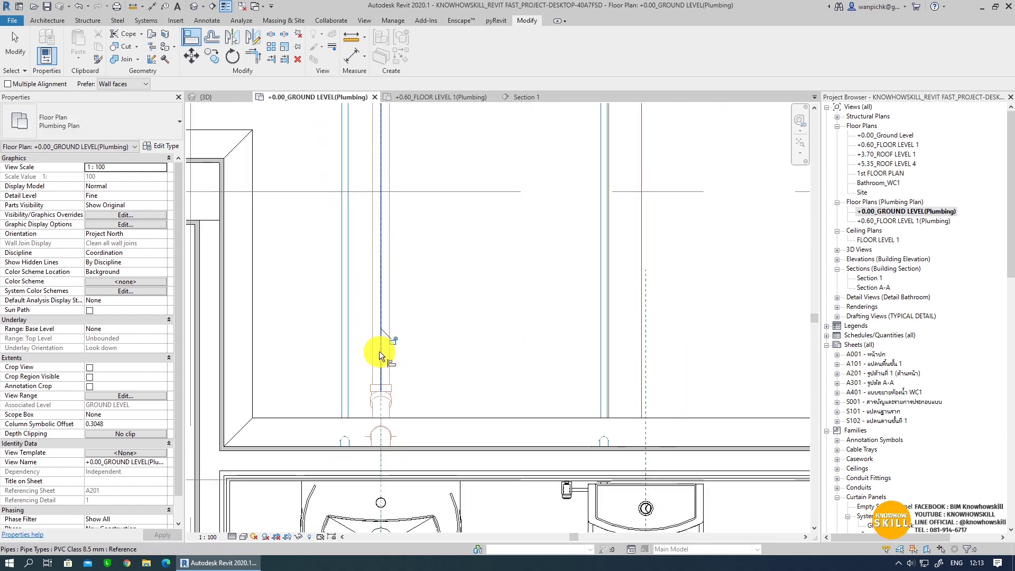
{"action": "scroll", "coordinate": [375, 349], "scroll_direction": "down", "scroll_amount": 3}
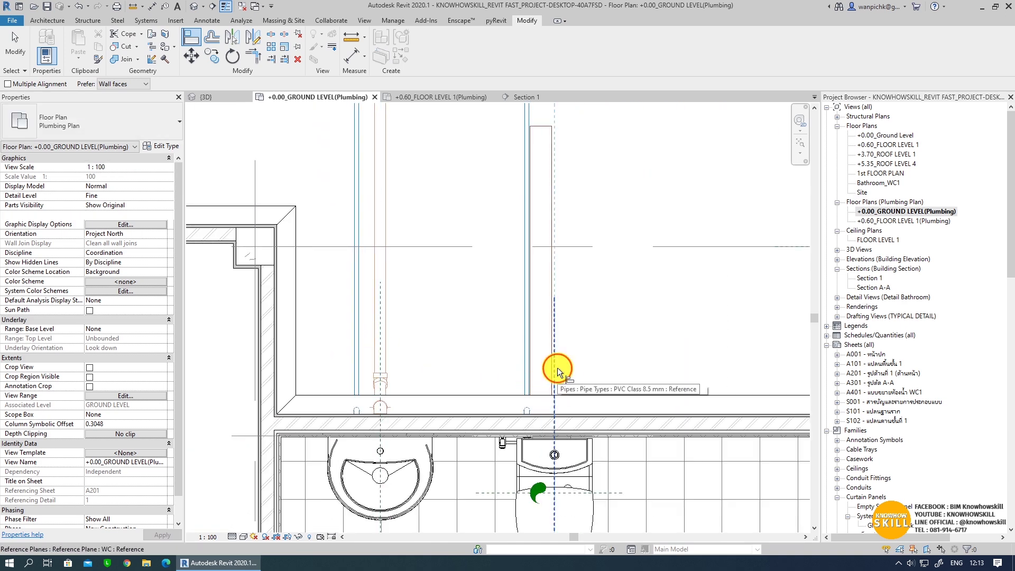
{"action": "left_click", "coordinate": [550, 211]}
- Align the floor-drain pipe to the floor-drain centre line
{"action": "scroll", "coordinate": [338, 449], "scroll_direction": "down", "scroll_amount": 2}
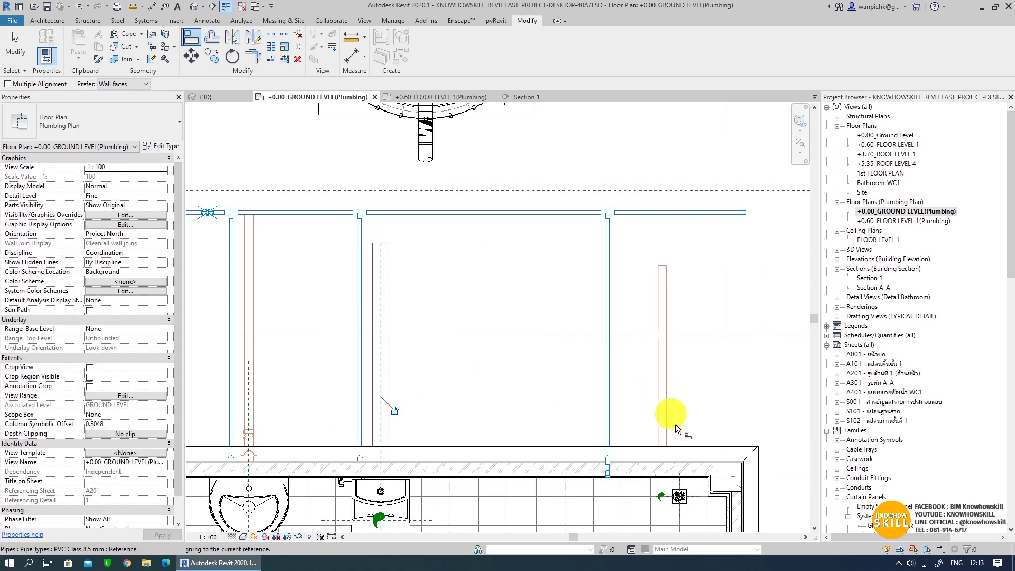
{"action": "left_click", "coordinate": [678, 511]}
{"action": "left_click", "coordinate": [661, 417]}
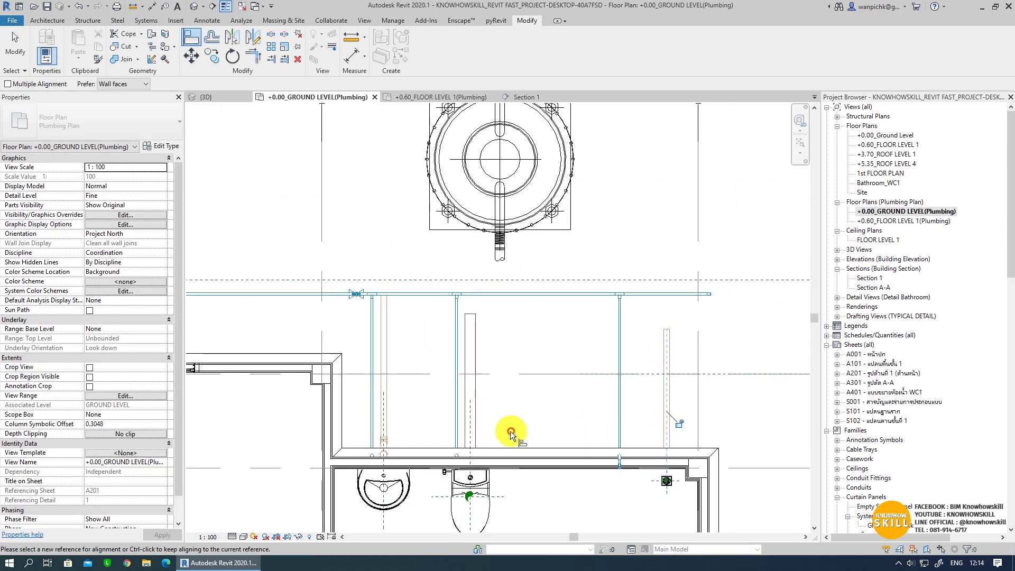
{"action": "scroll", "coordinate": [579, 420], "scroll_direction": "up", "scroll_amount": 2}
{"action": "scroll", "coordinate": [493, 420], "scroll_direction": "down", "scroll_amount": 2}
- Pick a reference near the septic tank, then exit Align and pan the plan
{"action": "left_click", "coordinate": [493, 417]}
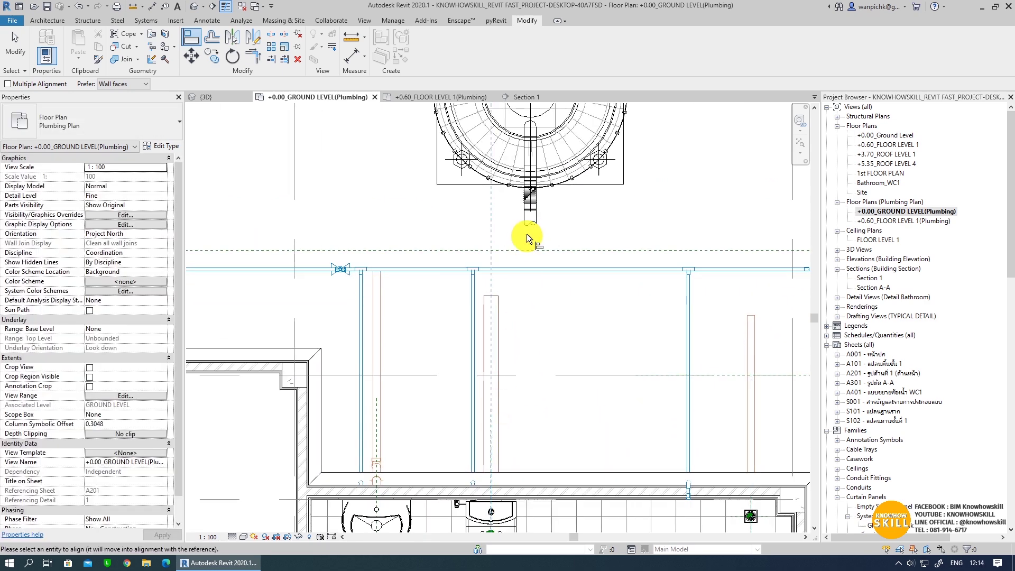
{"action": "middle_click_drag", "start_coordinate": [529, 223], "coordinate": [541, 354]}
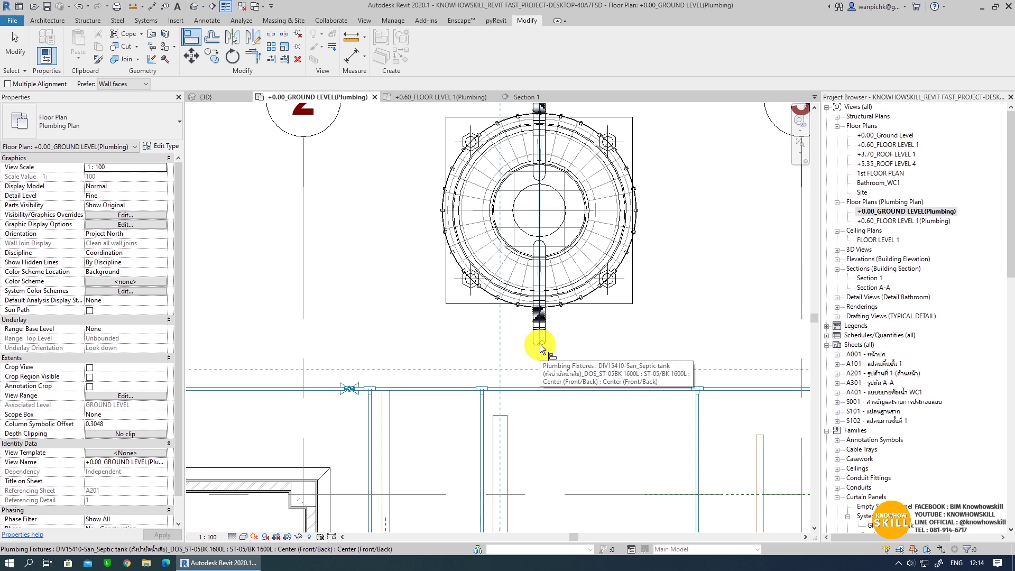
{"action": "scroll", "coordinate": [540, 345], "scroll_direction": "down", "scroll_amount": 1}
{"action": "scroll", "coordinate": [525, 339], "scroll_direction": "down", "scroll_amount": 2}
{"action": "scroll", "coordinate": [524, 316], "scroll_direction": "down", "scroll_amount": 3}
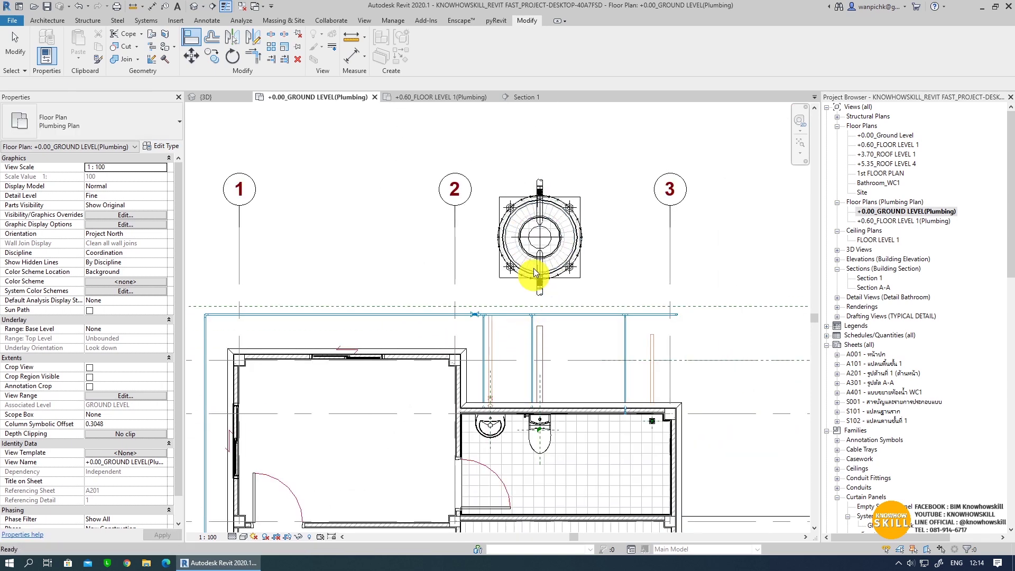
{"action": "key", "text": "Escape"}
{"action": "scroll", "coordinate": [544, 360], "scroll_direction": "up", "scroll_amount": 3}
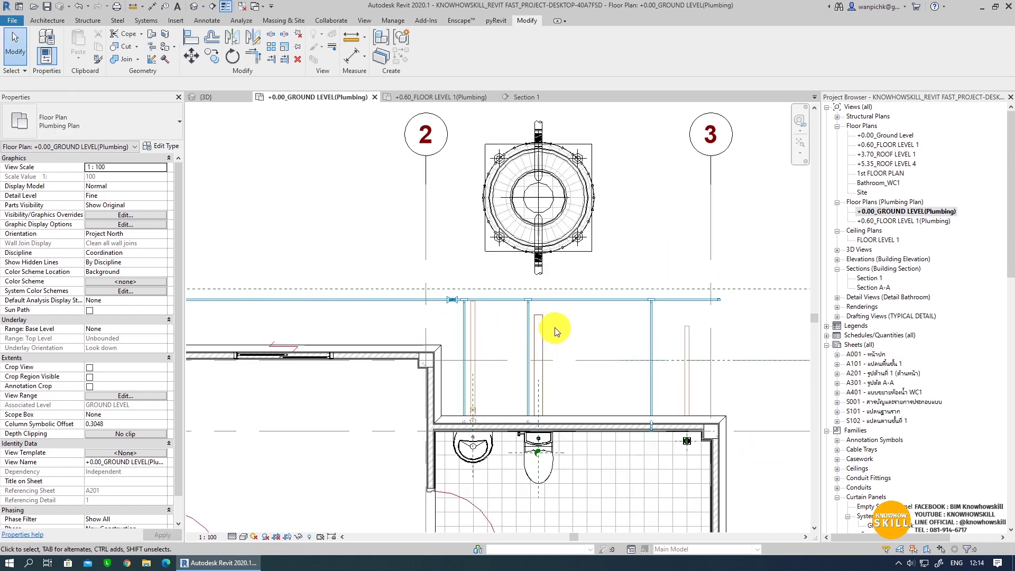
{"action": "middle_click_drag", "start_coordinate": [659, 371], "coordinate": [672, 418]}
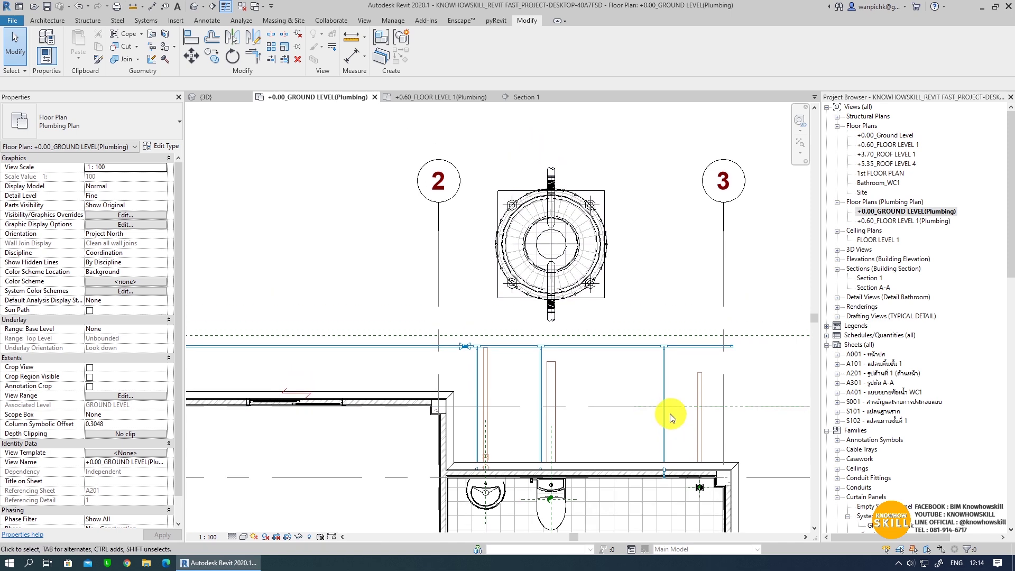
{"action": "scroll", "coordinate": [665, 401], "scroll_direction": "down", "scroll_amount": 2}
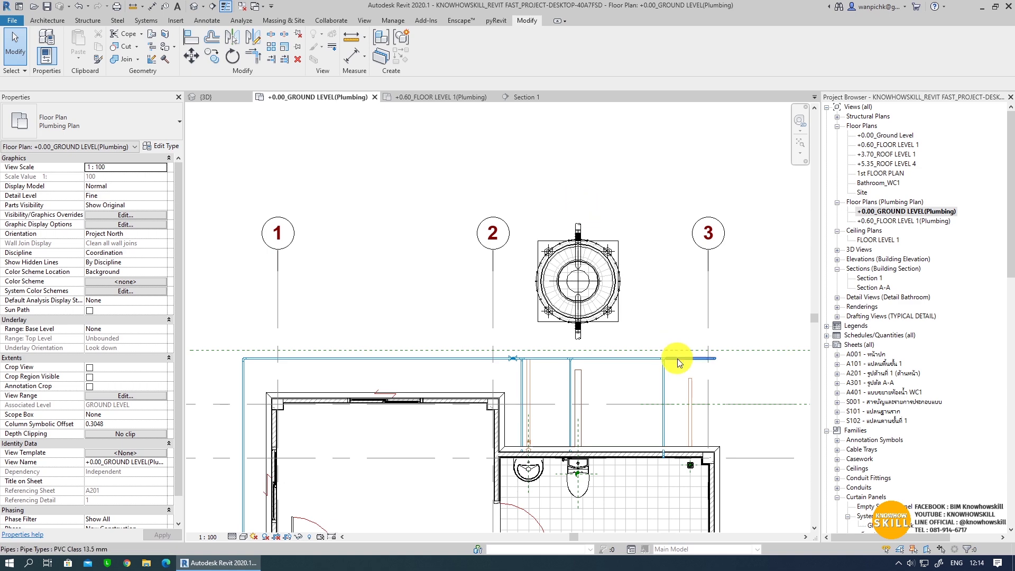
- Extend the 55 mm vertical pipe north from its top end to above grid 3
{"action": "left_click", "coordinate": [690, 386]}
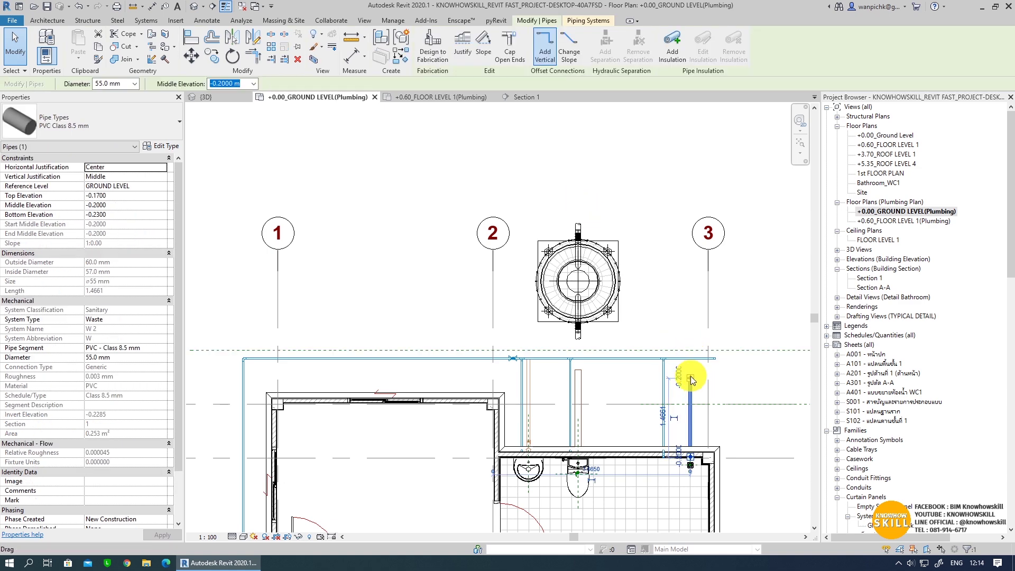
{"action": "left_click", "coordinate": [689, 375]}
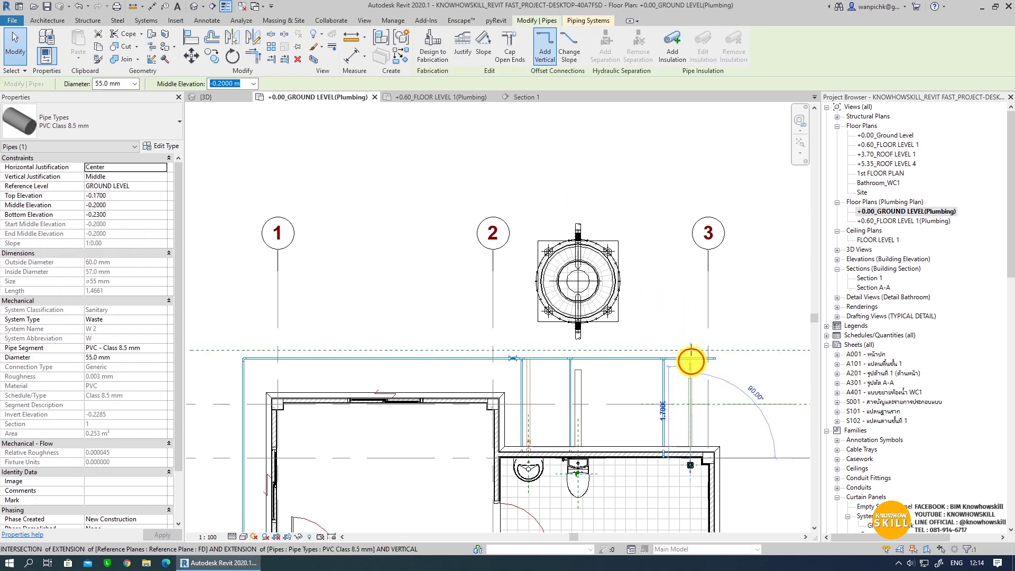
{"action": "left_click", "coordinate": [686, 247]}
{"action": "right_click", "coordinate": [691, 250]}
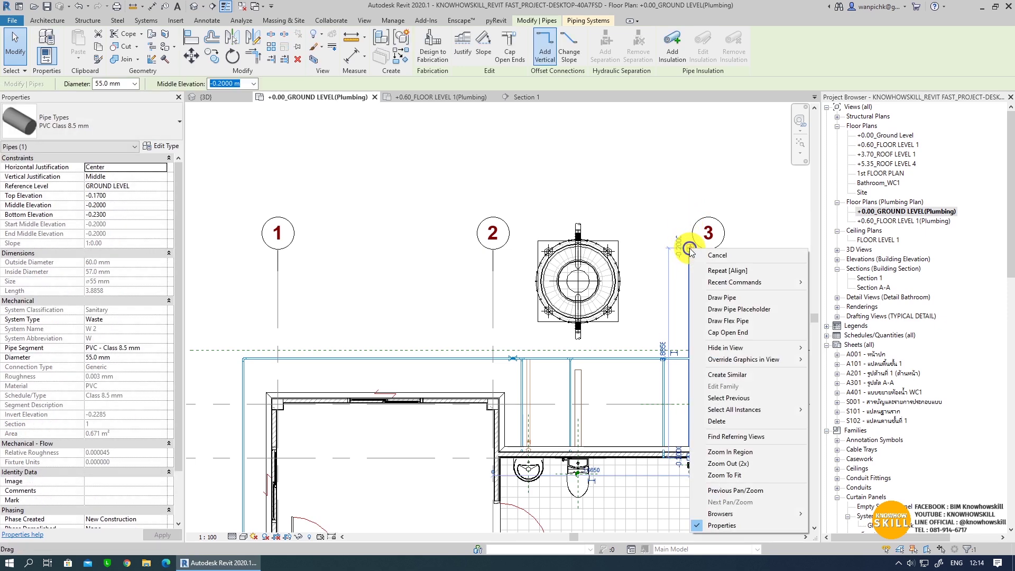
- Continue the pipe diagonally, then west, then down the house's west side
{"action": "left_click", "coordinate": [745, 299]}
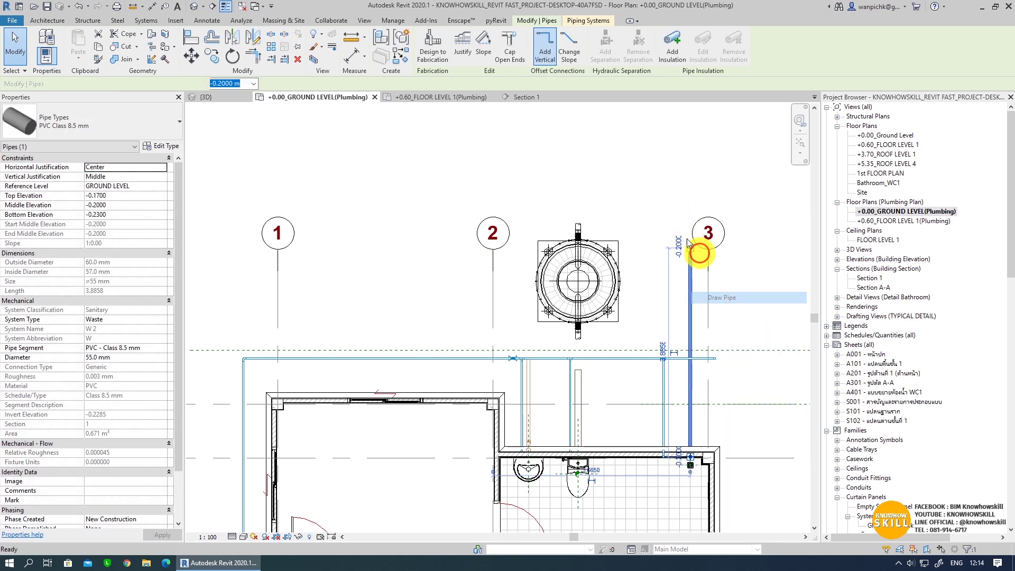
{"action": "left_click", "coordinate": [615, 174]}
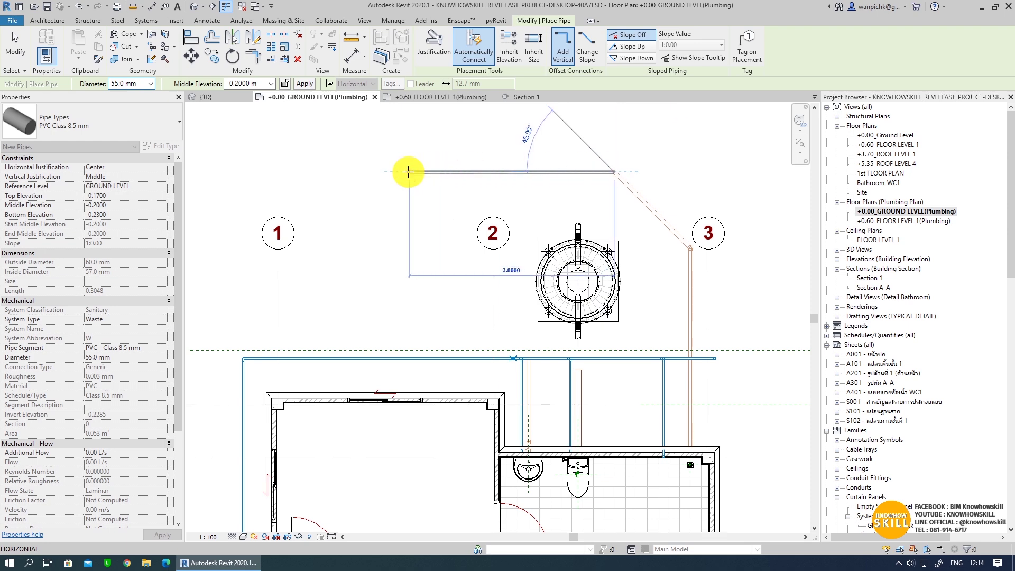
{"action": "middle_click_drag", "start_coordinate": [435, 173], "coordinate": [567, 126]}
{"action": "scroll", "coordinate": [567, 126], "scroll_direction": "down", "scroll_amount": 2}
{"action": "scroll", "coordinate": [540, 125], "scroll_direction": "down", "scroll_amount": 1}
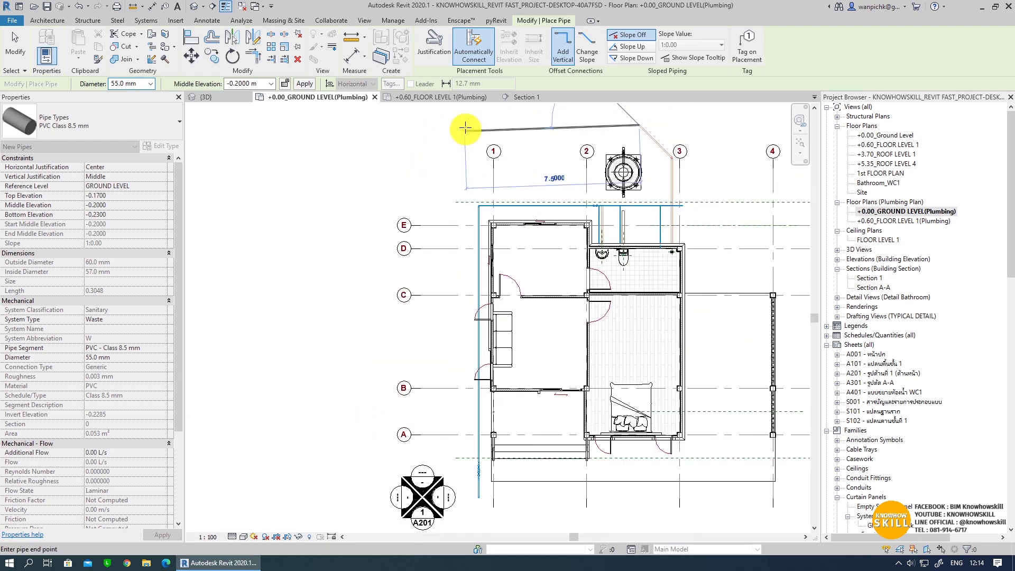
{"action": "left_click", "coordinate": [467, 125]}
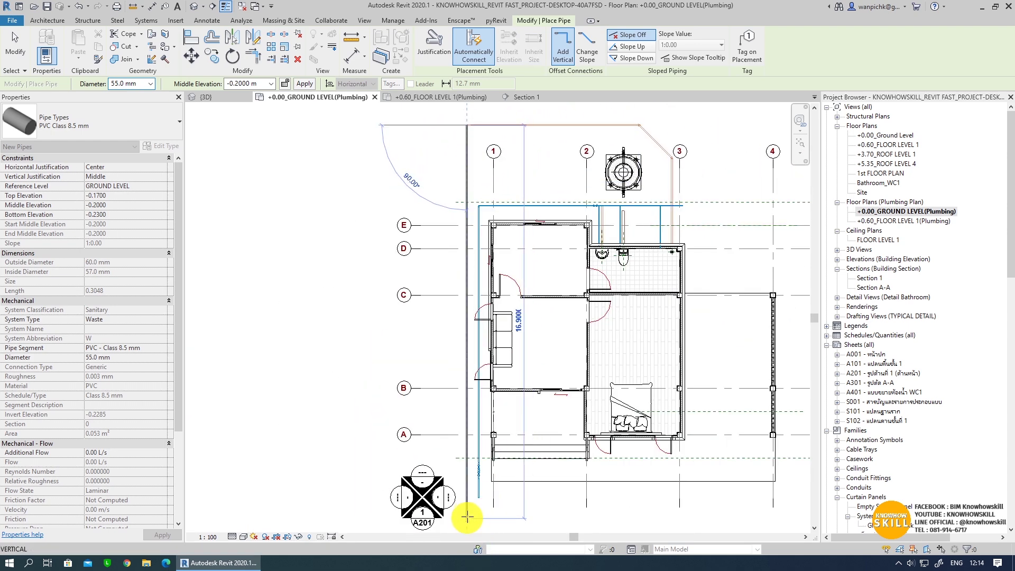
{"action": "left_click", "coordinate": [467, 497]}
{"action": "key", "text": "Escape"}
{"action": "key", "text": "Escape"}
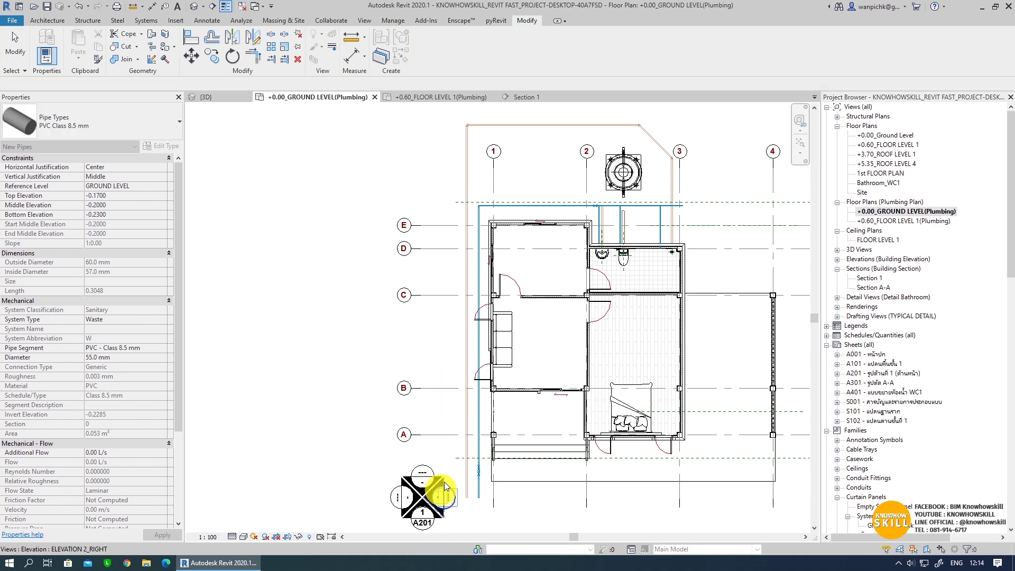
{"action": "scroll", "coordinate": [434, 421], "scroll_direction": "up", "scroll_amount": 1}
- Extend the tank-side pipe end upward by about 2.1 m
{"action": "scroll", "coordinate": [621, 251], "scroll_direction": "up", "scroll_amount": 1}
{"action": "scroll", "coordinate": [621, 252], "scroll_direction": "up", "scroll_amount": 1}
{"action": "scroll", "coordinate": [450, 260], "scroll_direction": "up", "scroll_amount": 1}
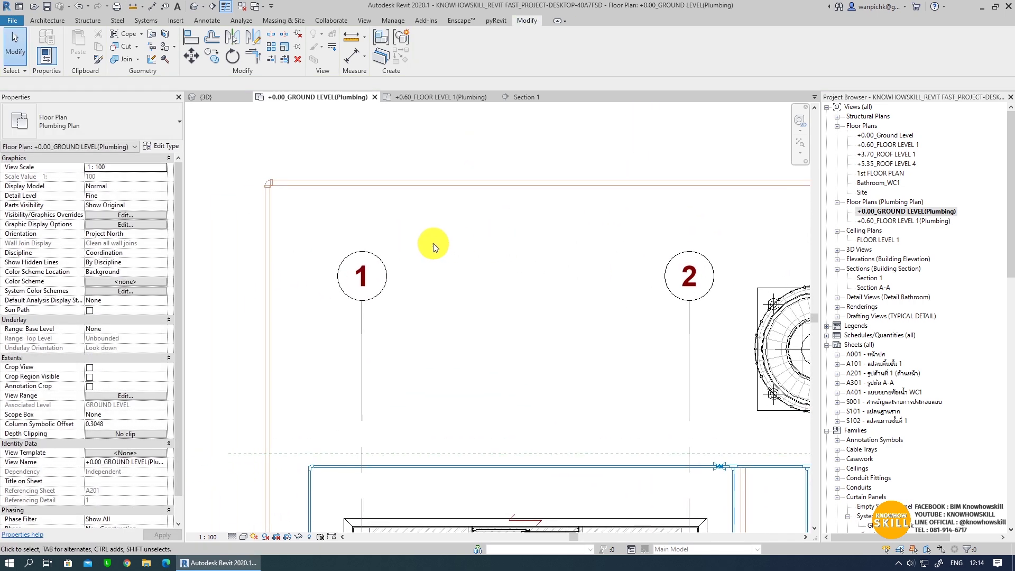
{"action": "scroll", "coordinate": [521, 249], "scroll_direction": "up", "scroll_amount": 2}
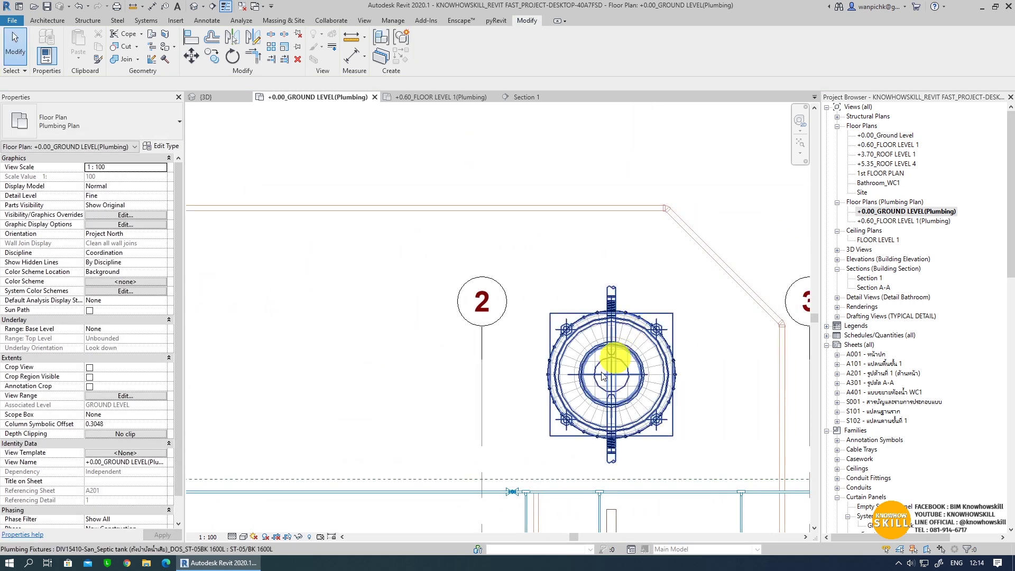
{"action": "middle_click_drag", "start_coordinate": [606, 382], "coordinate": [634, 341]}
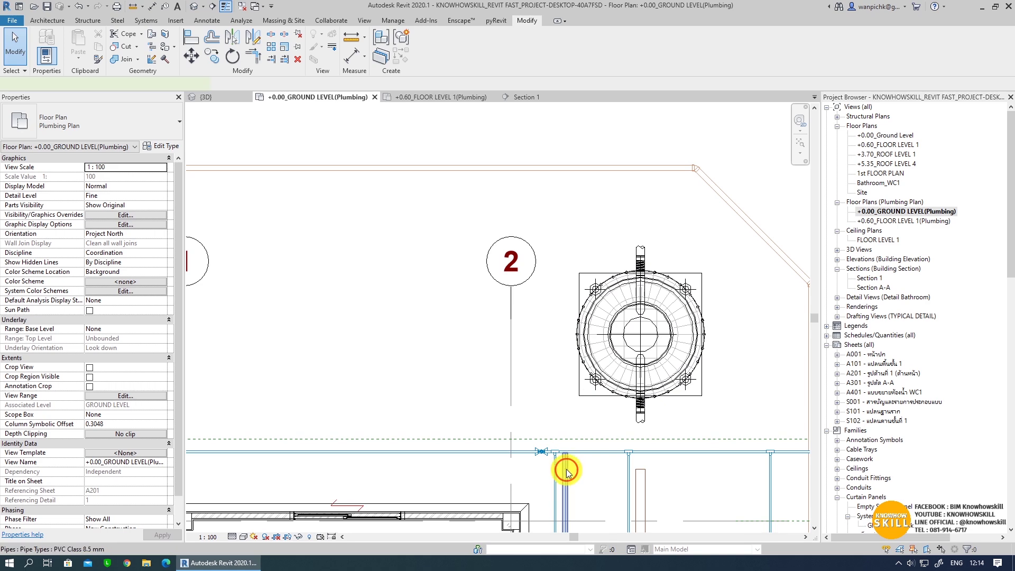
{"action": "mouse_move", "coordinate": [563, 453]}
{"action": "left_mouse_down"}
{"action": "mouse_move", "coordinate": [575, 222]}
{"action": "mouse_move", "coordinate": [565, 215]}
{"action": "left_mouse_up"}
- Draw a new diagonal pipe from that end to the horizontal pipe
{"action": "right_click", "coordinate": [555, 206]}
{"action": "left_click", "coordinate": [582, 264]}
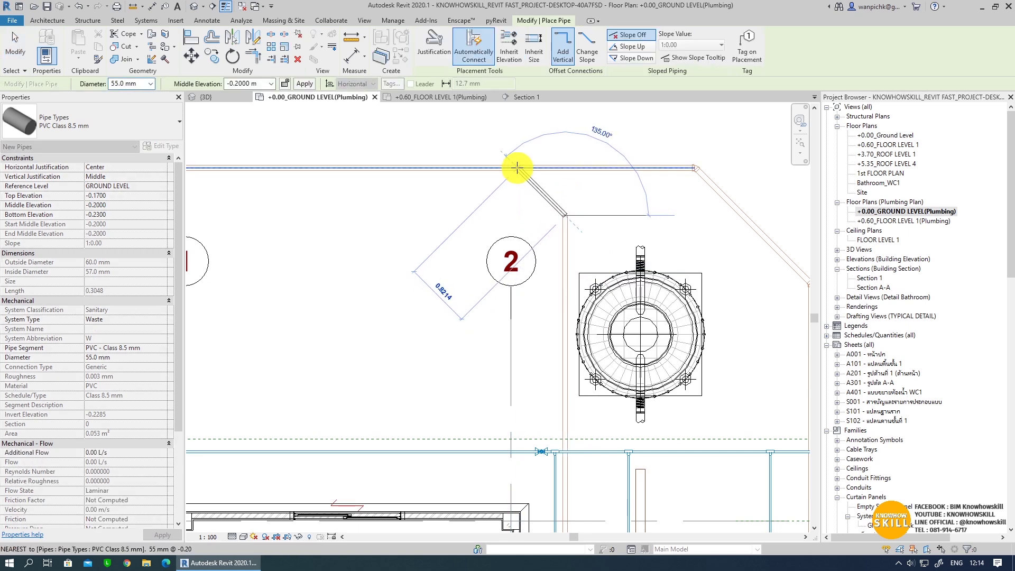
{"action": "left_click", "coordinate": [517, 167]}
{"action": "key", "text": "Escape"}
{"action": "key", "text": "Escape"}
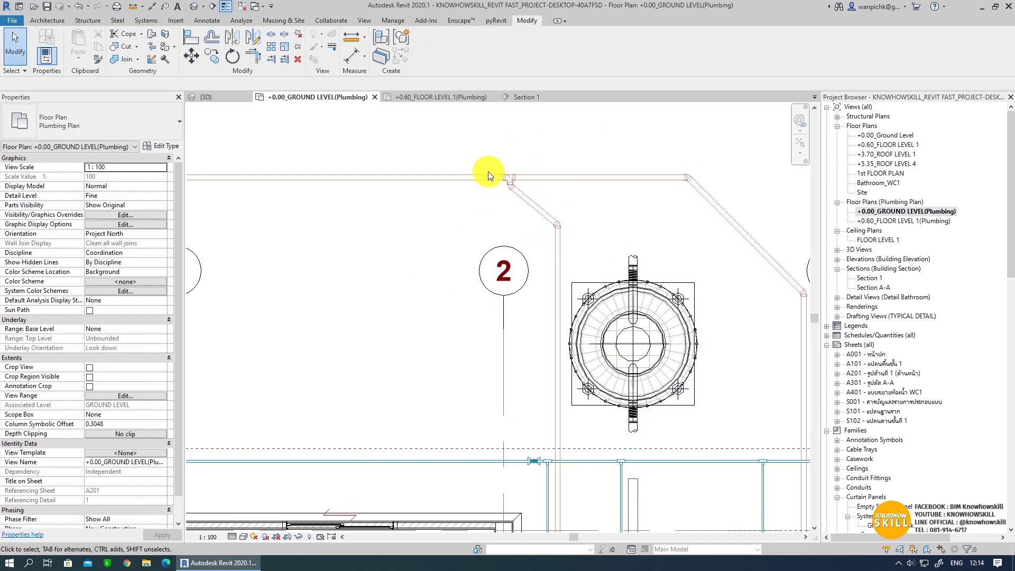
{"action": "scroll", "coordinate": [487, 172], "scroll_direction": "up", "scroll_amount": 3}
- Delete the junction tee and trim the horizontal and diagonal pipes into an elbow
{"action": "left_click_drag", "start_coordinate": [478, 139], "coordinate": [579, 229]}
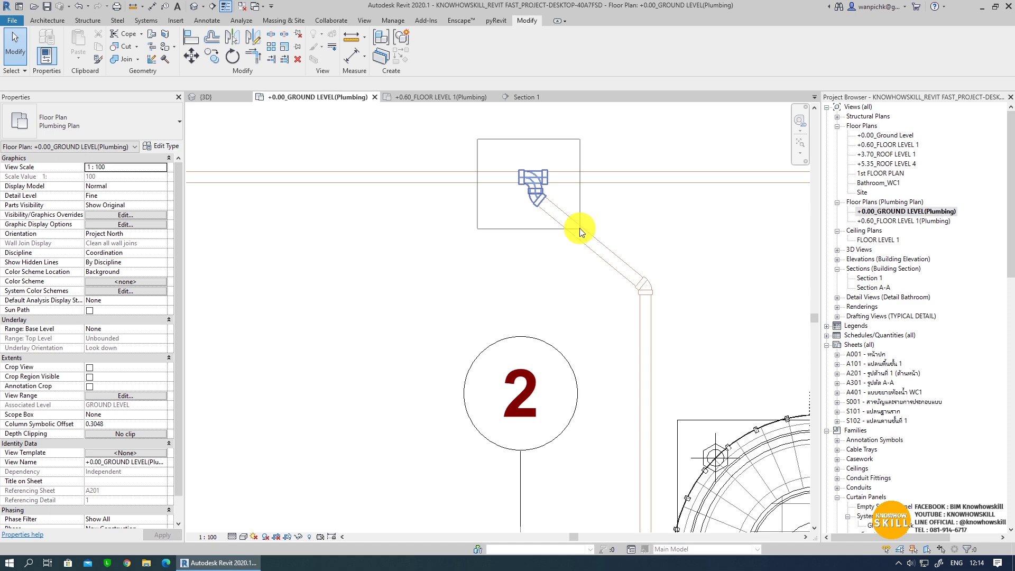
{"action": "left_click_drag", "start_coordinate": [498, 141], "coordinate": [558, 227]}
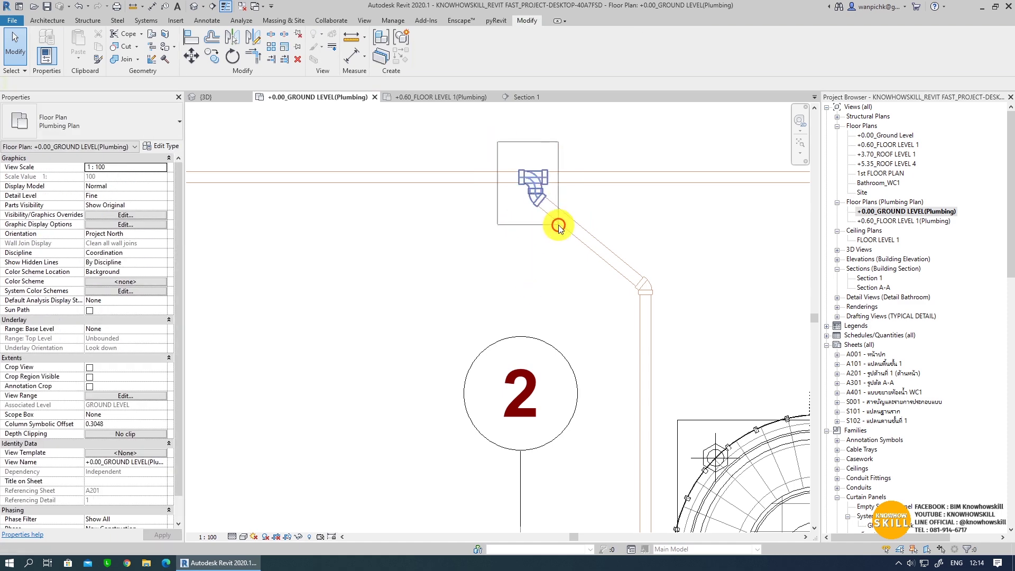
{"action": "key", "text": "Delete"}
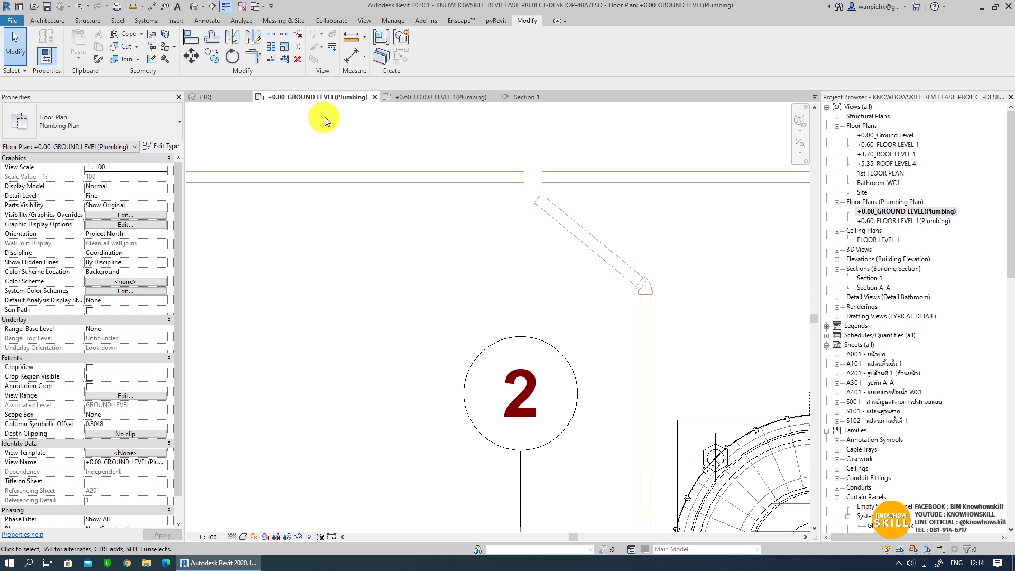
{"action": "left_click", "coordinate": [256, 56]}
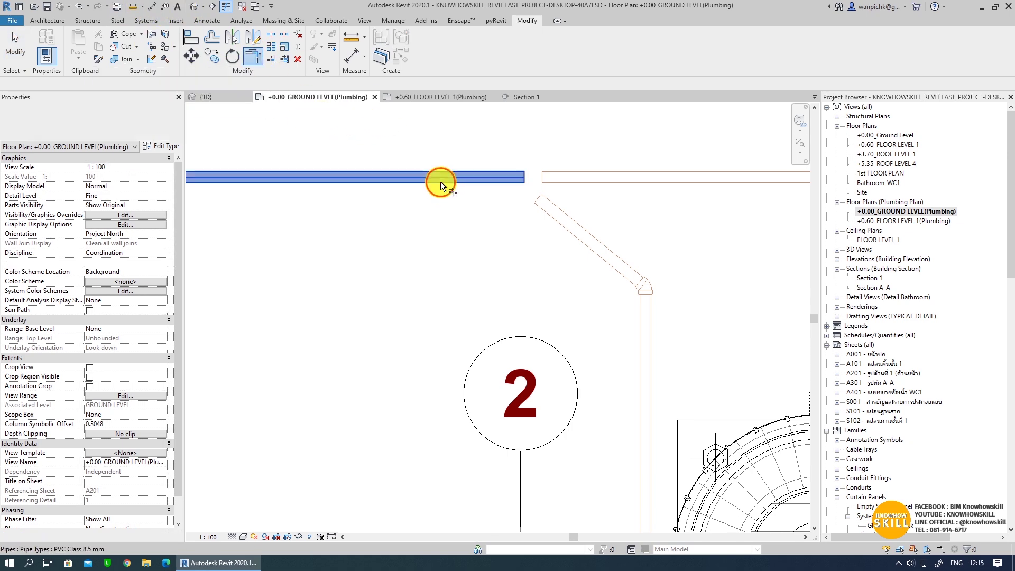
{"action": "left_click", "coordinate": [440, 181]}
{"action": "left_click", "coordinate": [577, 224]}
{"action": "key", "text": "Escape"}
- Try converting the new elbow to a tee, cancelling after the error
{"action": "left_click", "coordinate": [516, 177]}
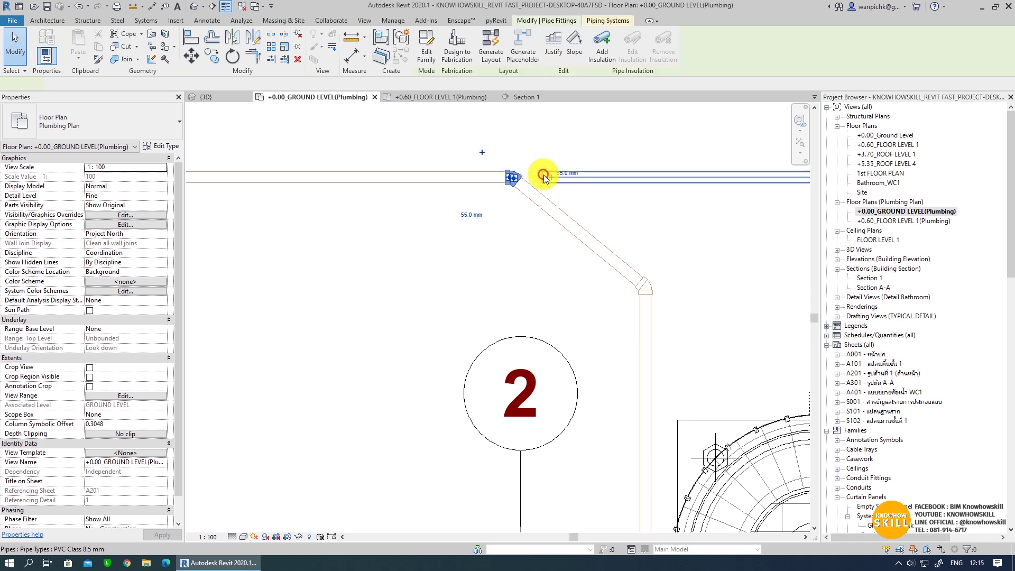
{"action": "key", "text": "Escape"}
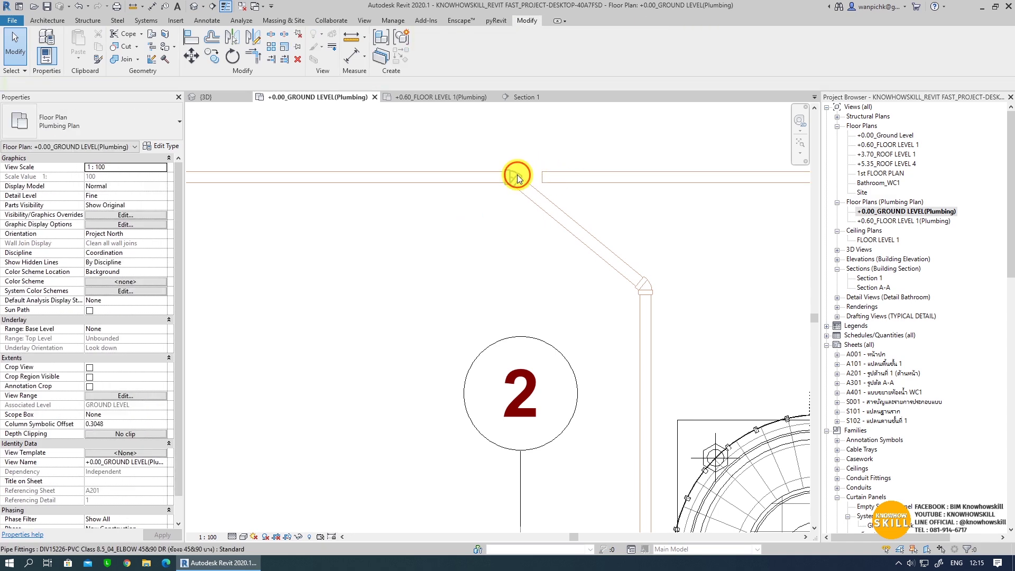
{"action": "left_click", "coordinate": [517, 178]}
{"action": "left_click", "coordinate": [553, 179]}
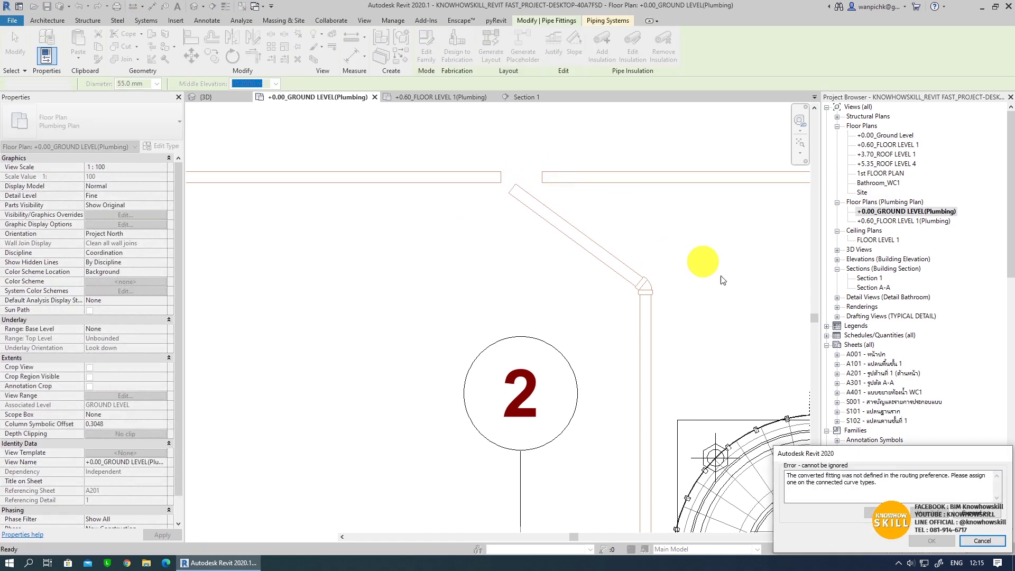
{"action": "key", "text": "Escape"}
{"action": "left_click", "coordinate": [510, 174]}
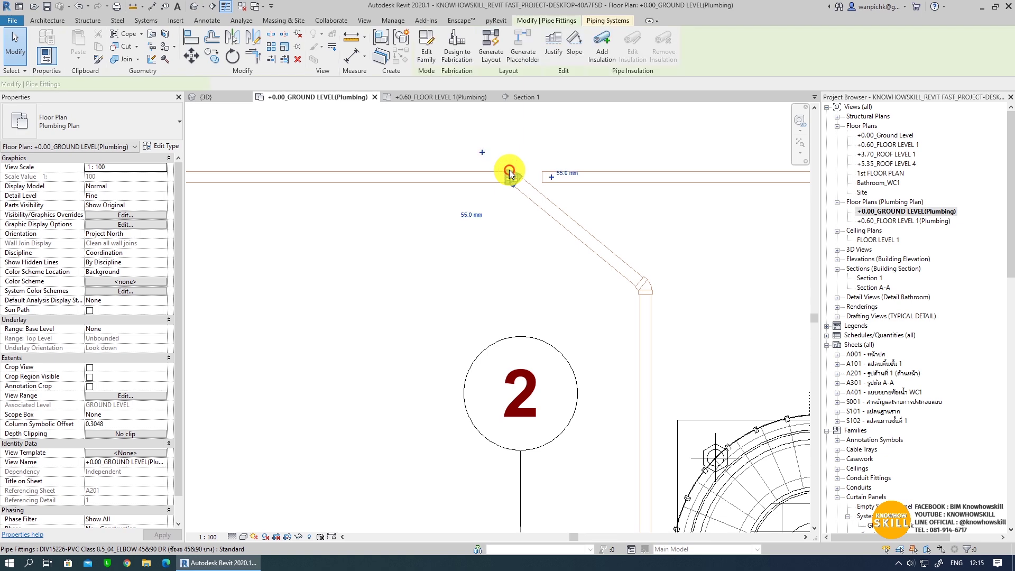
{"action": "left_click", "coordinate": [505, 148]}
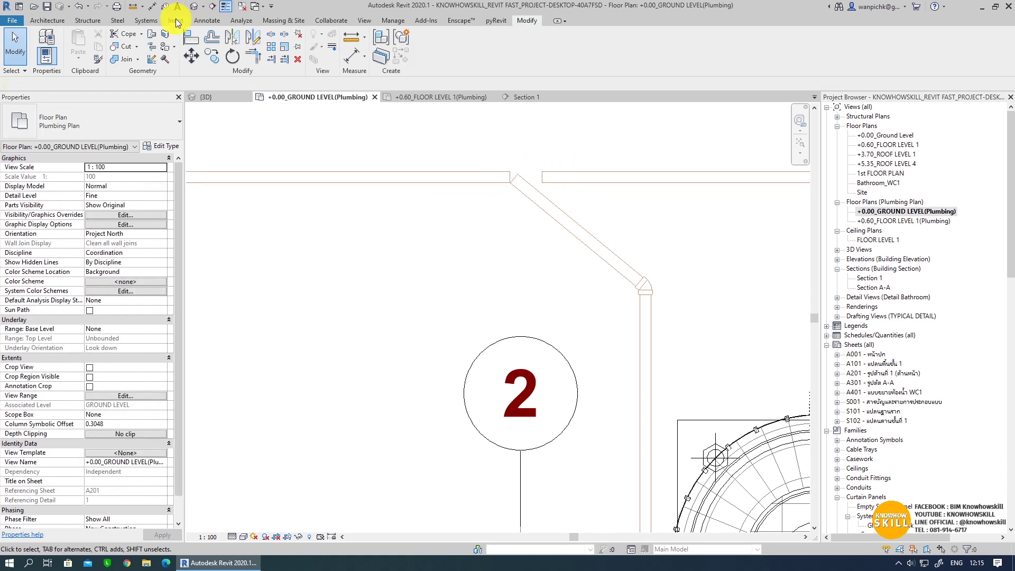
- Open the default 3D view and orbit toward the septic tank pipes
{"action": "left_click", "coordinate": [195, 6]}
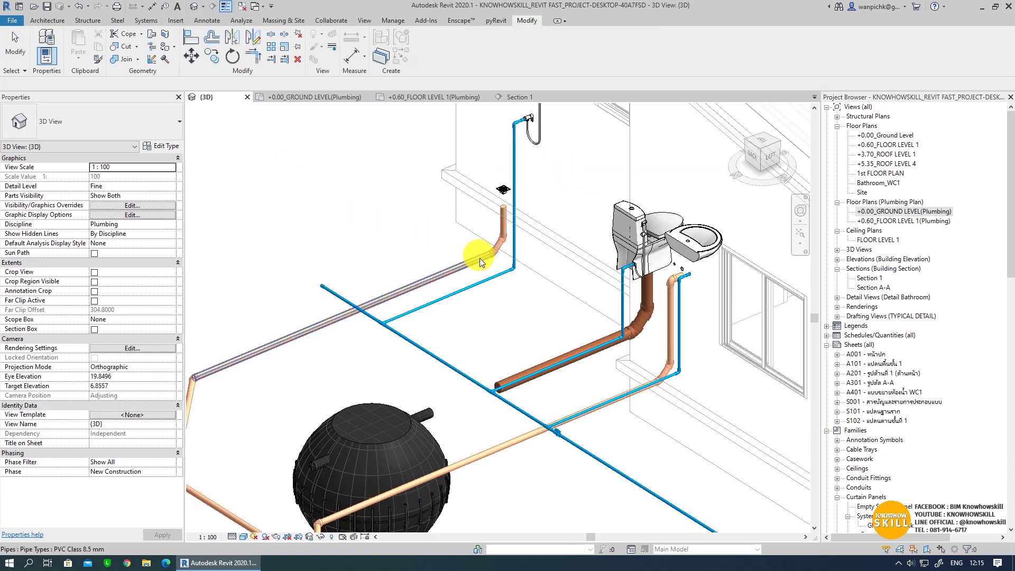
{"action": "mouse_move", "coordinate": [481, 258]}
{"action": "middle_mouse_down", "text": "shift"}
{"action": "mouse_move", "coordinate": [449, 318]}
{"action": "mouse_move", "coordinate": [626, 290]}
{"action": "middle_mouse_up", "text": "shift"}
{"action": "scroll", "coordinate": [620, 257], "scroll_direction": "up", "scroll_amount": 3}
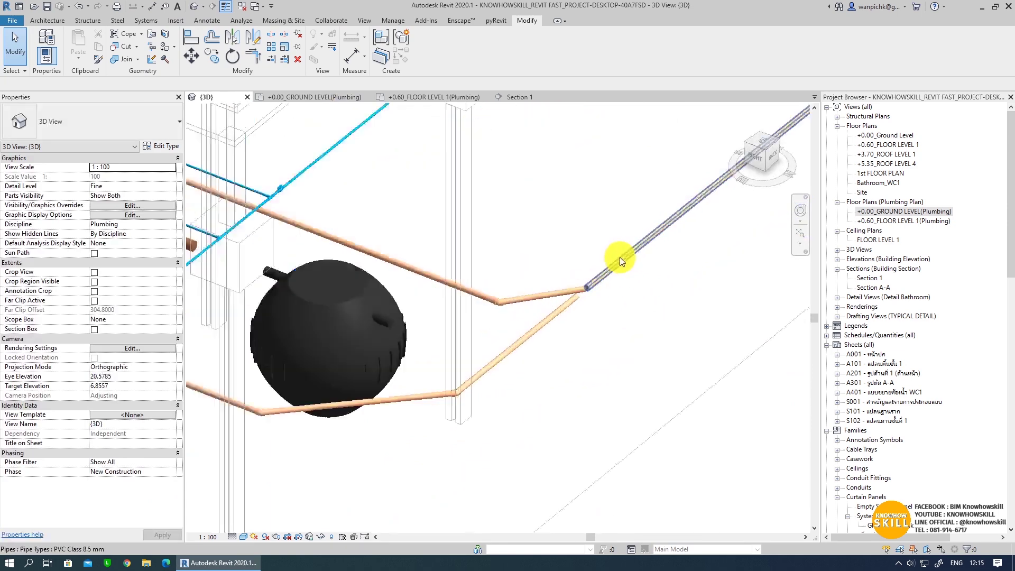
{"action": "scroll", "coordinate": [620, 258], "scroll_direction": "up", "scroll_amount": 2}
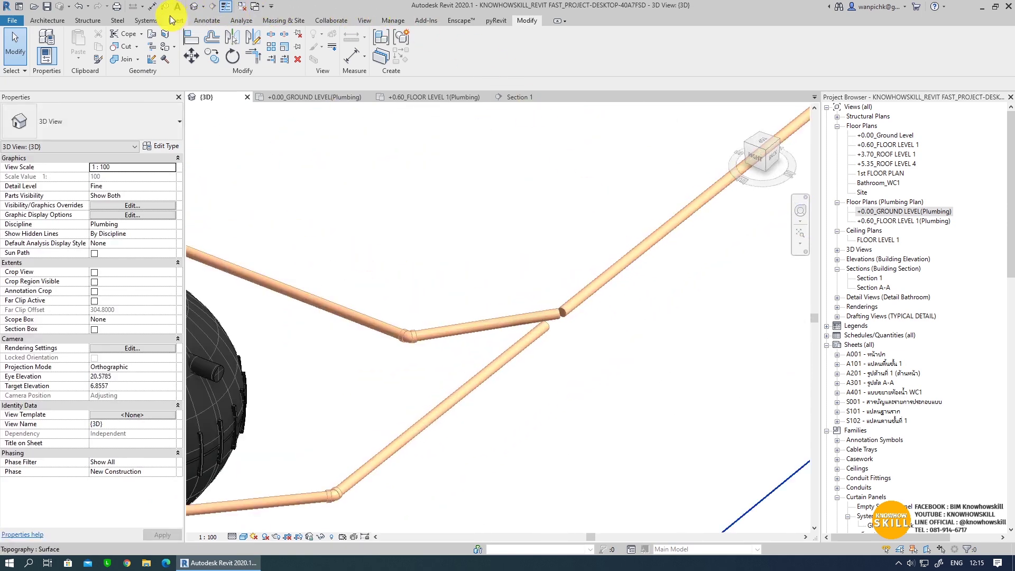
- Place a PVC Class 8.5_07_Y DR wye fitting on the drain pipe
{"action": "left_click", "coordinate": [144, 21]}
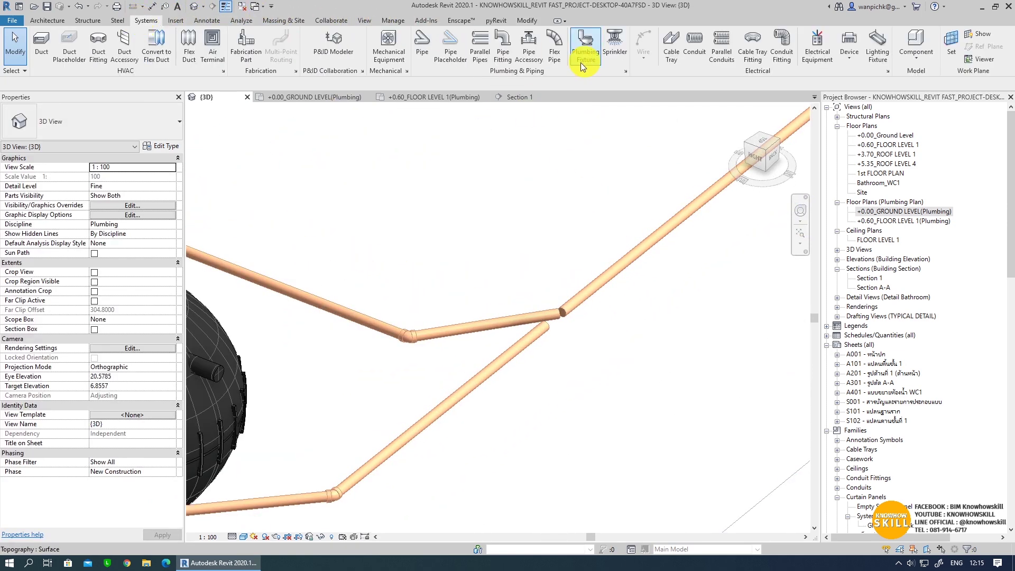
{"action": "left_click", "coordinate": [503, 50]}
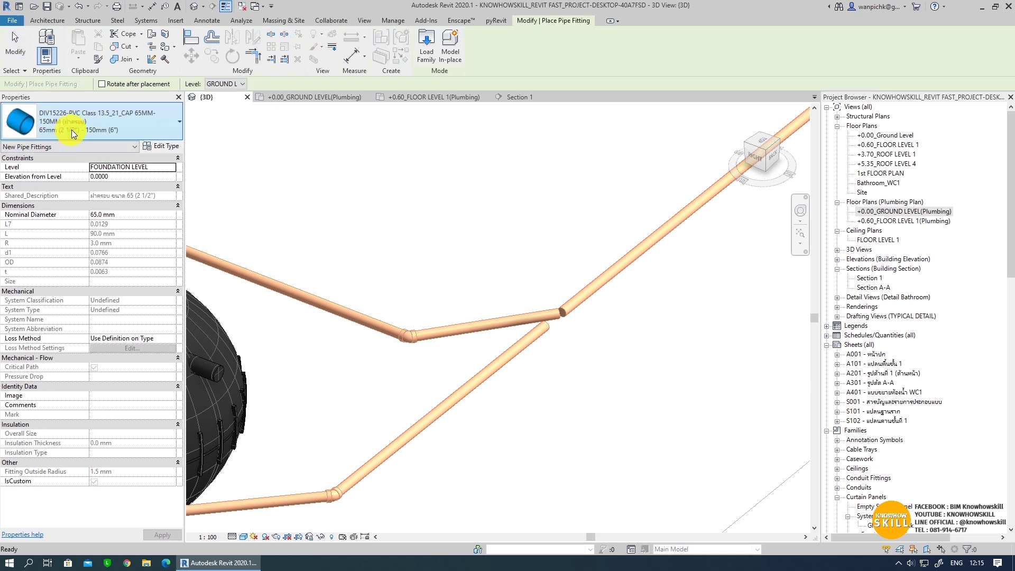
{"action": "left_click", "coordinate": [71, 129]}
{"action": "scroll", "coordinate": [68, 278], "scroll_direction": "up", "scroll_amount": 2}
{"action": "scroll", "coordinate": [69, 278], "scroll_direction": "up", "scroll_amount": 2}
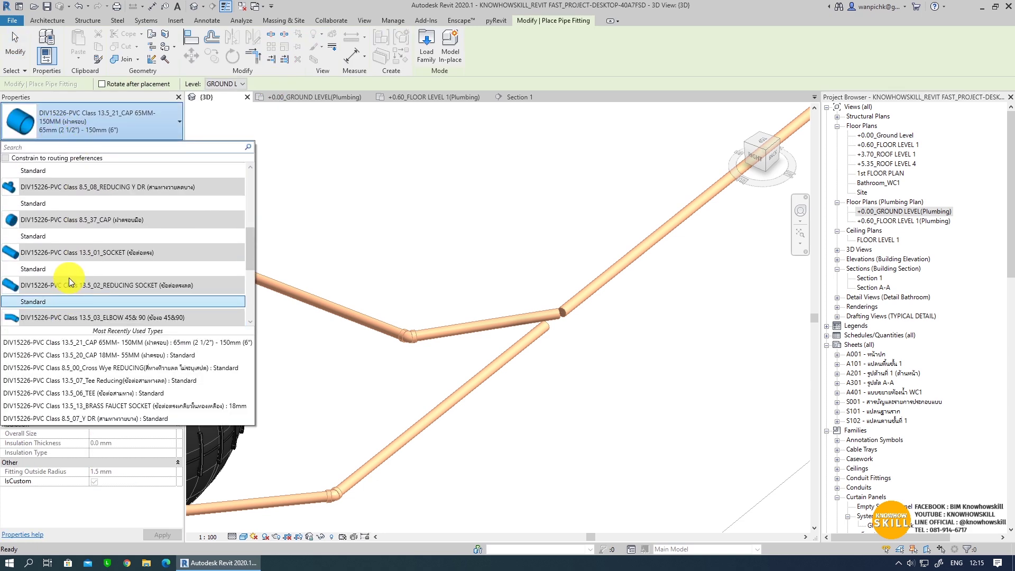
{"action": "scroll", "coordinate": [69, 278], "scroll_direction": "up", "scroll_amount": 2}
{"action": "scroll", "coordinate": [68, 277], "scroll_direction": "up", "scroll_amount": 2}
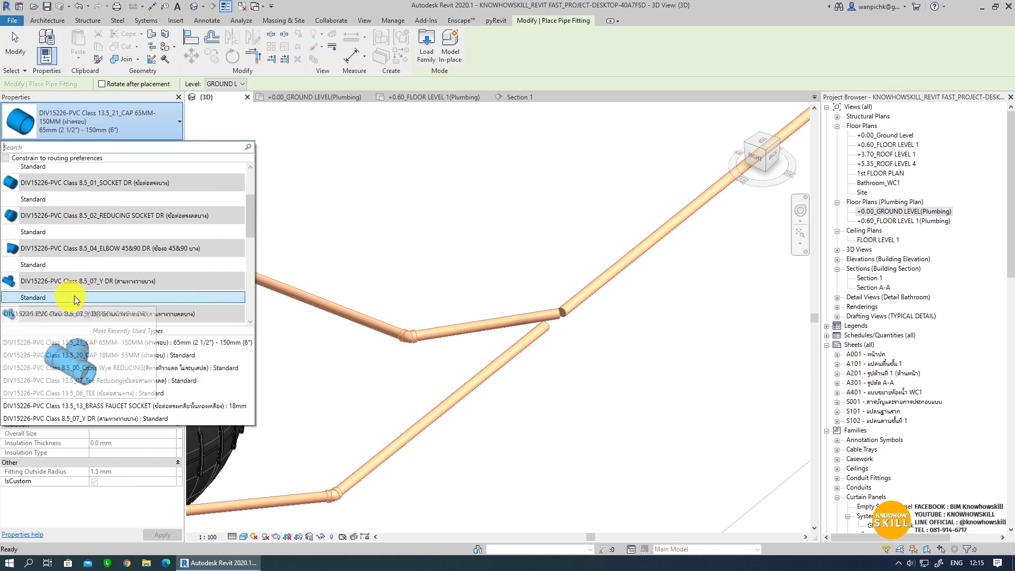
{"action": "left_click", "coordinate": [116, 298]}
{"action": "scroll", "coordinate": [534, 291], "scroll_direction": "up", "scroll_amount": 3}
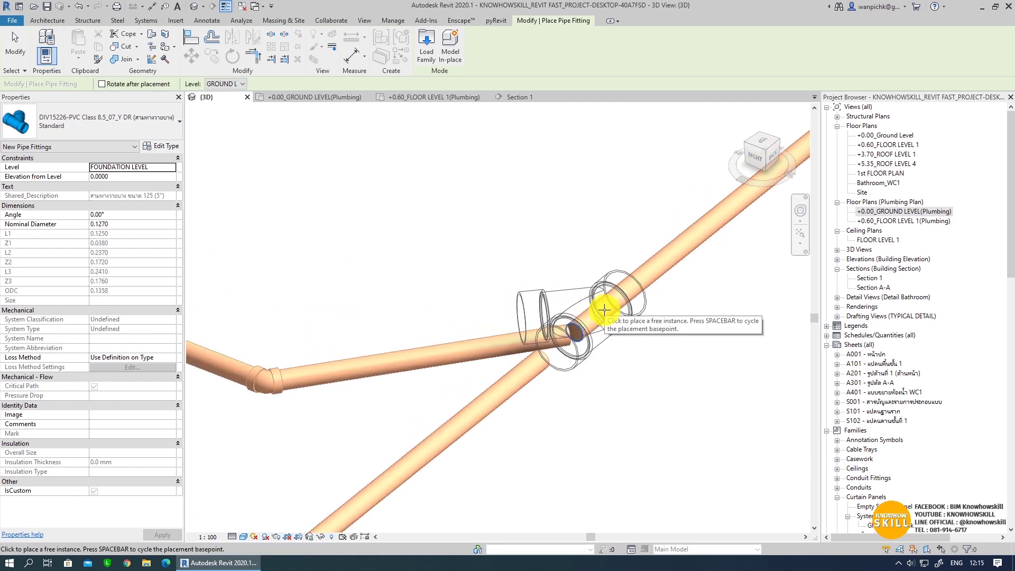
{"action": "left_click", "coordinate": [661, 288]}
{"action": "key", "text": "Escape"}
{"action": "key", "text": "Escape"}
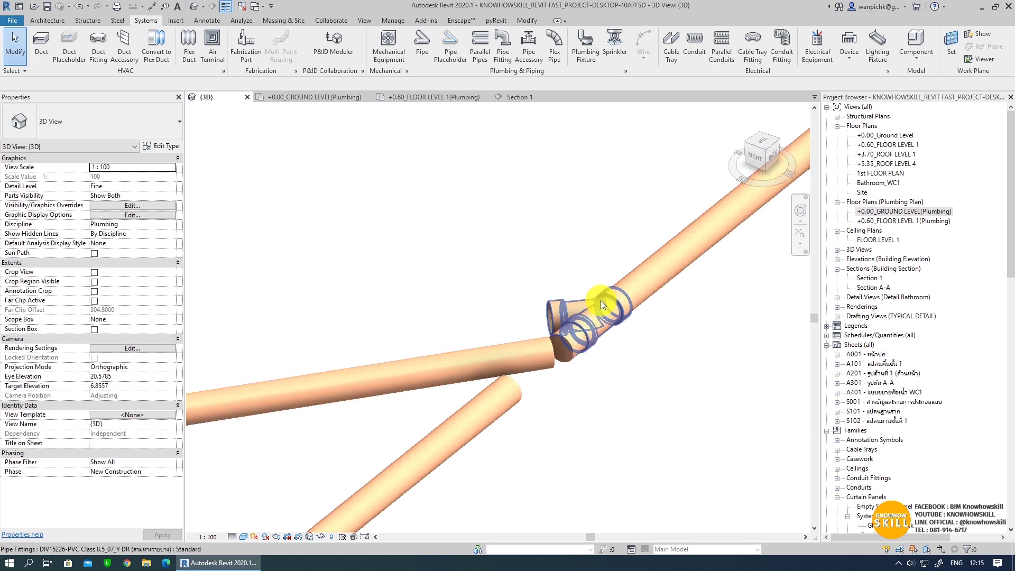
- In the +0.00_GROUND LEVEL(Plumbing) plan, extend the short pipe beside the wye rightward
{"action": "double_click", "coordinate": [888, 212]}
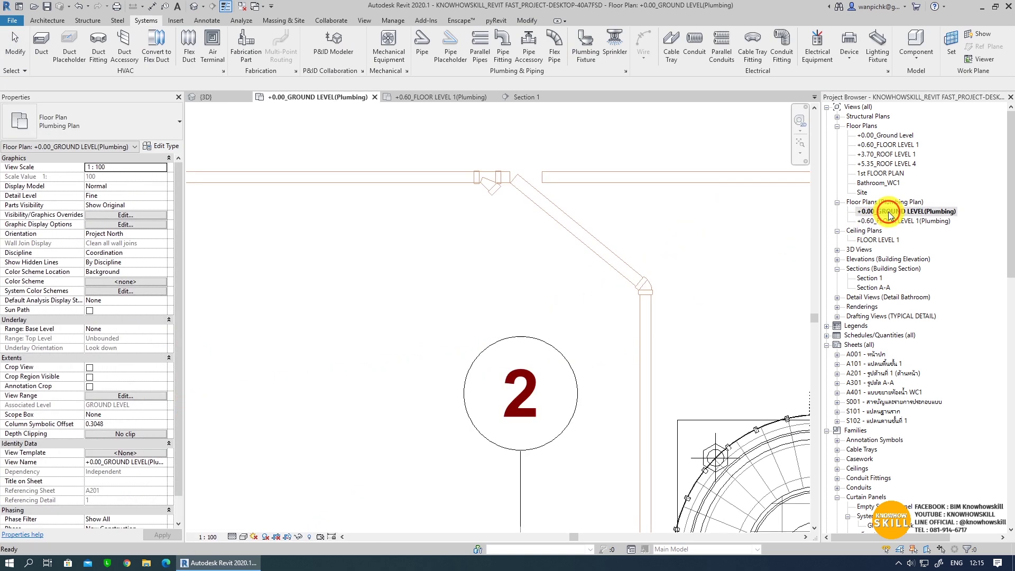
{"action": "scroll", "coordinate": [496, 225], "scroll_direction": "up", "scroll_amount": 2}
{"action": "scroll", "coordinate": [552, 254], "scroll_direction": "up", "scroll_amount": 4}
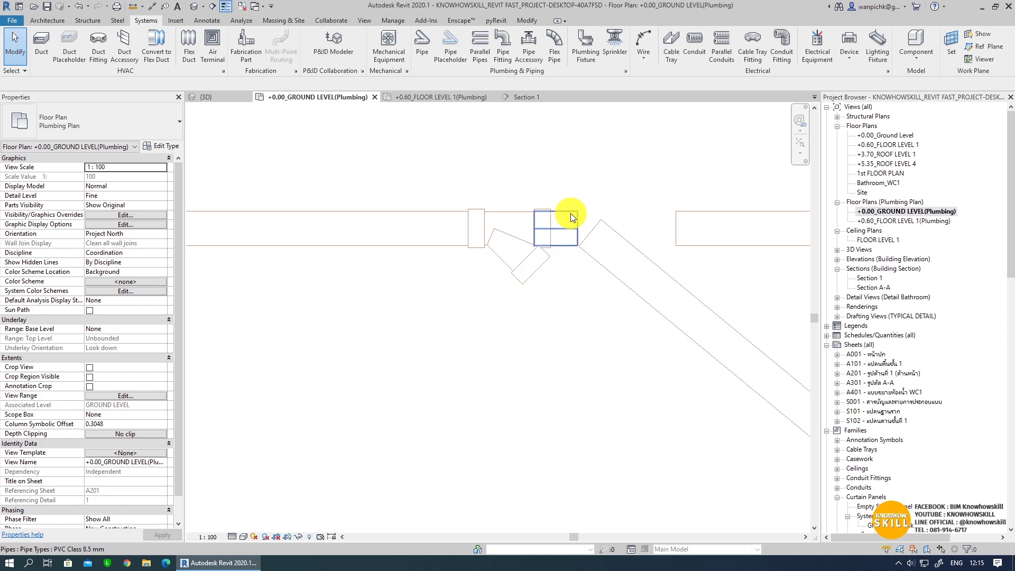
{"action": "left_click", "coordinate": [570, 213]}
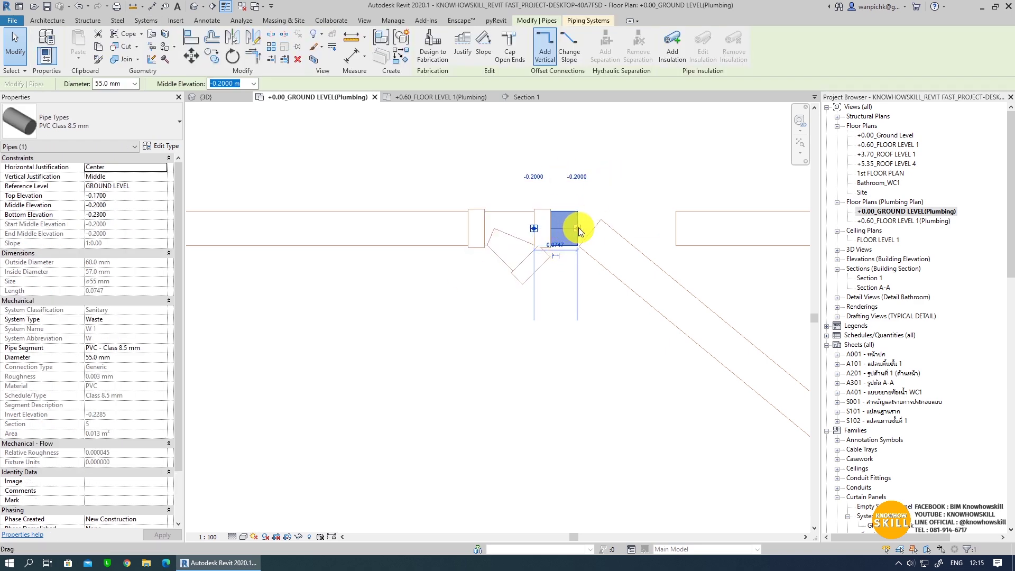
{"action": "left_click_drag", "start_coordinate": [579, 231], "coordinate": [674, 228]}
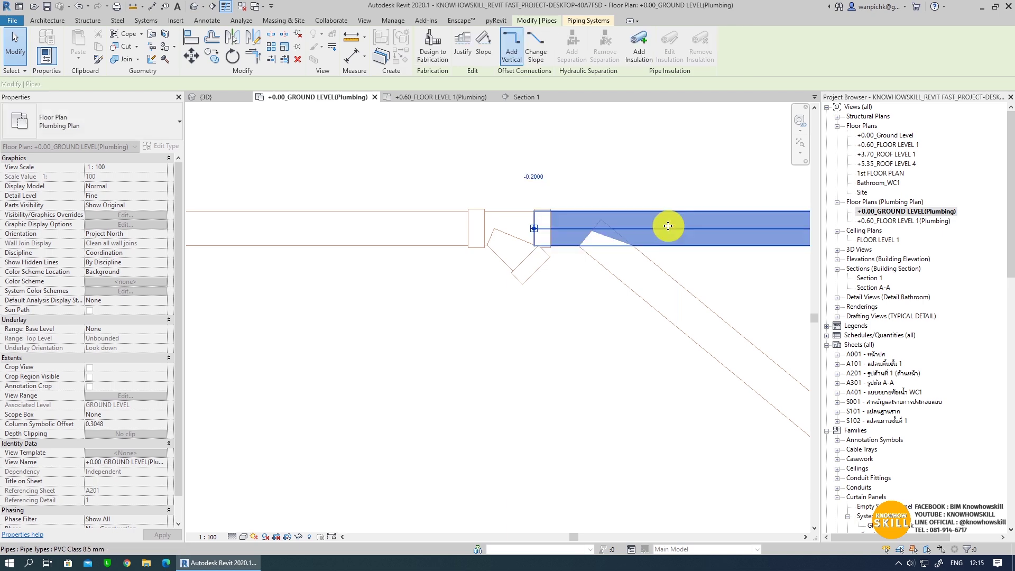
{"action": "left_click", "coordinate": [604, 307]}
{"action": "middle_click_drag", "start_coordinate": [538, 260], "coordinate": [462, 250]}
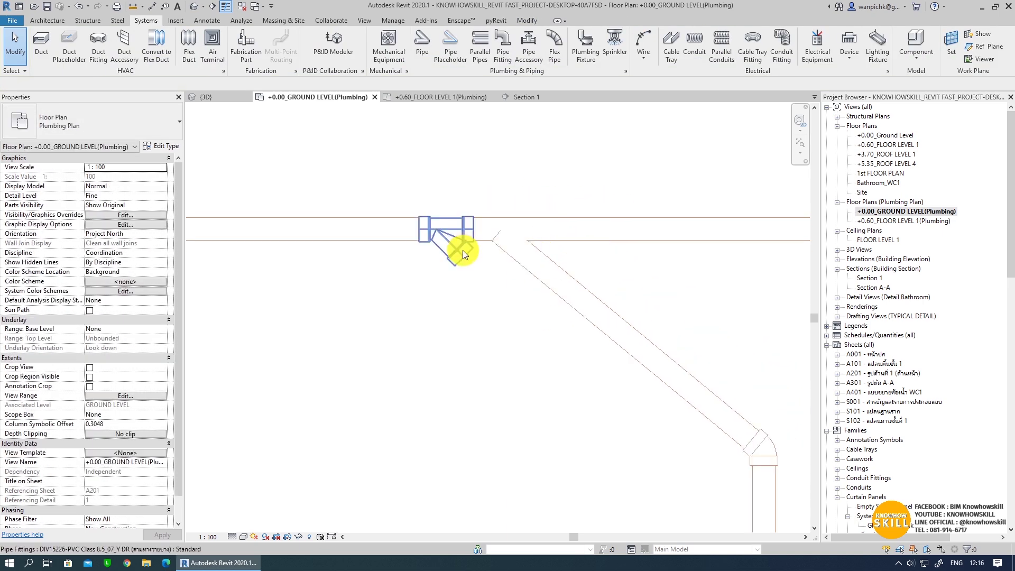
- Draw a 55 mm pipe at 45° from the wye's branch toward the vertical pipe
{"action": "left_click", "coordinate": [461, 253]}
{"action": "right_click", "coordinate": [458, 251]}
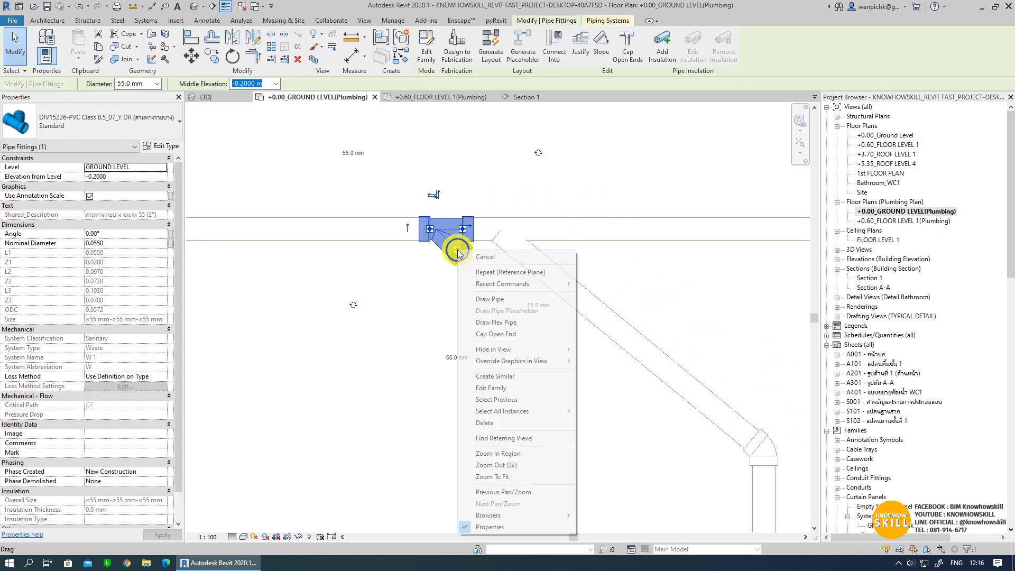
{"action": "left_click", "coordinate": [512, 305]}
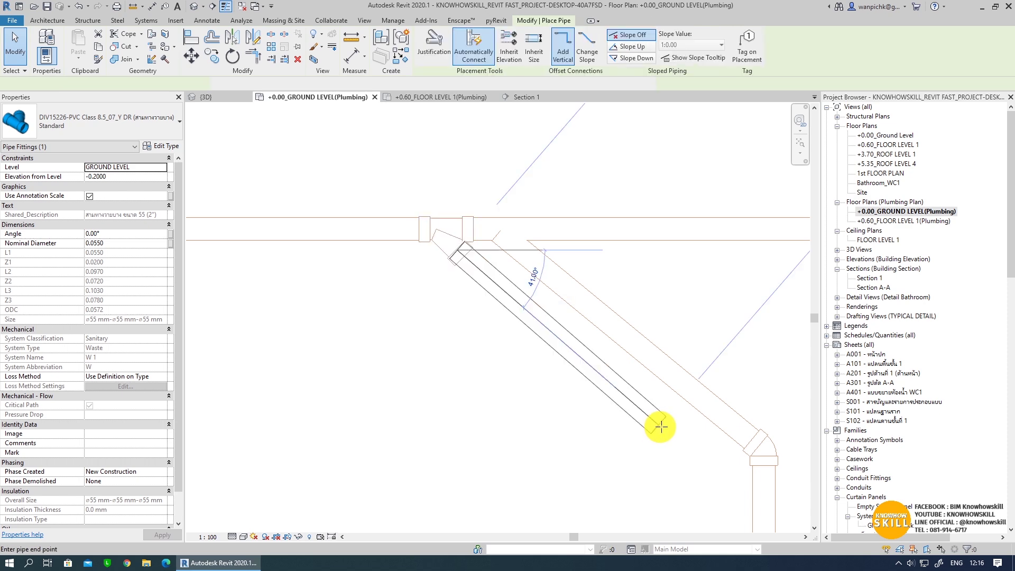
{"action": "key", "text": "Escape"}
{"action": "key", "text": "Escape"}
{"action": "left_click", "coordinate": [466, 257]}
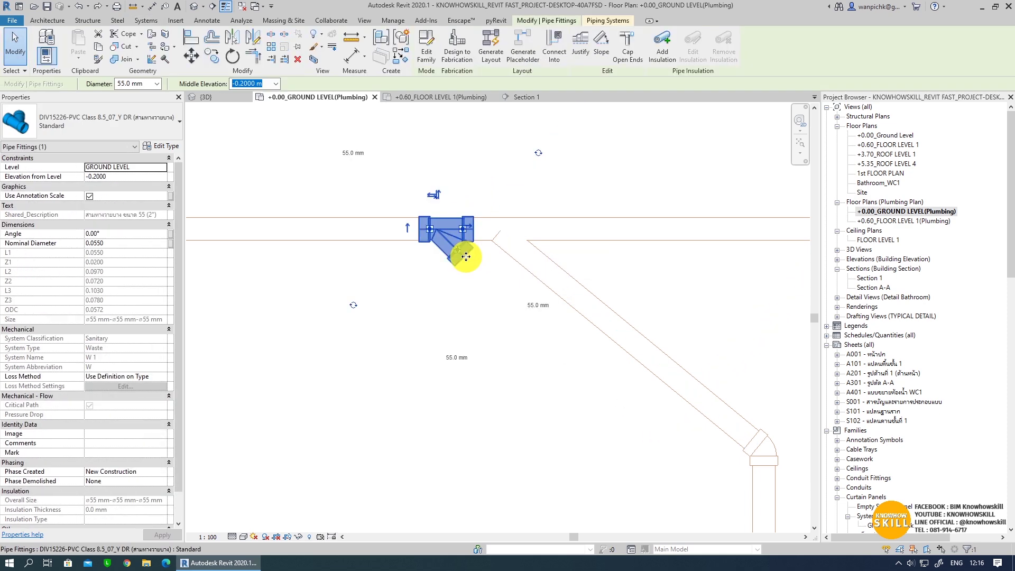
{"action": "right_click", "coordinate": [458, 253]}
{"action": "left_click", "coordinate": [512, 306]}
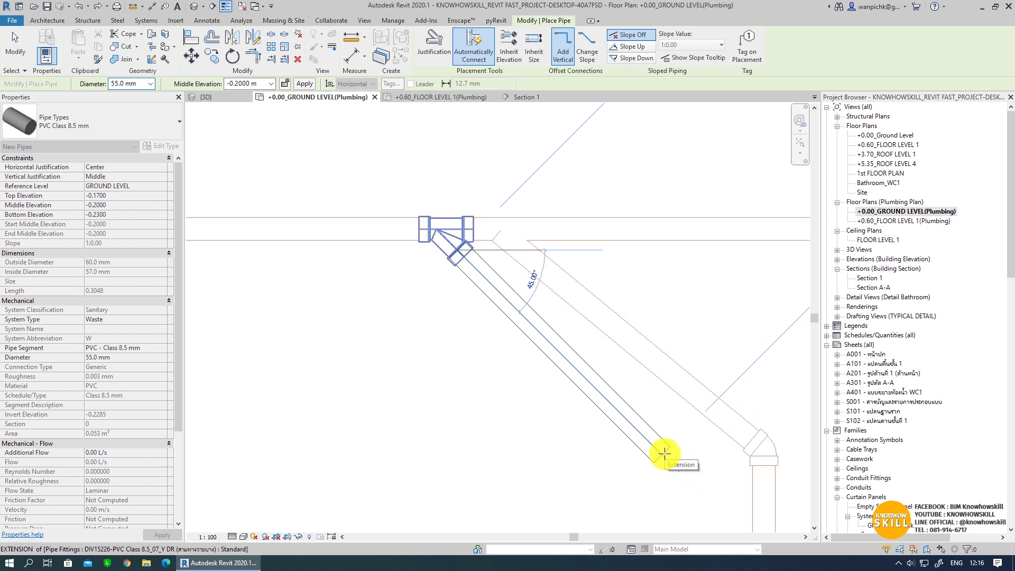
{"action": "middle_click_drag", "start_coordinate": [470, 269], "coordinate": [439, 204]}
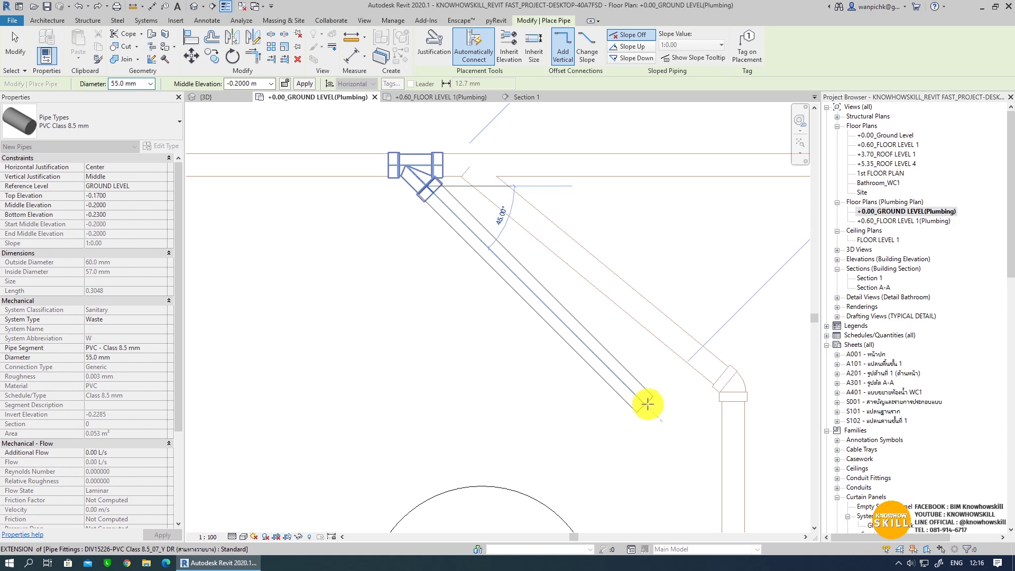
{"action": "scroll", "coordinate": [660, 424], "scroll_direction": "down", "scroll_amount": 2}
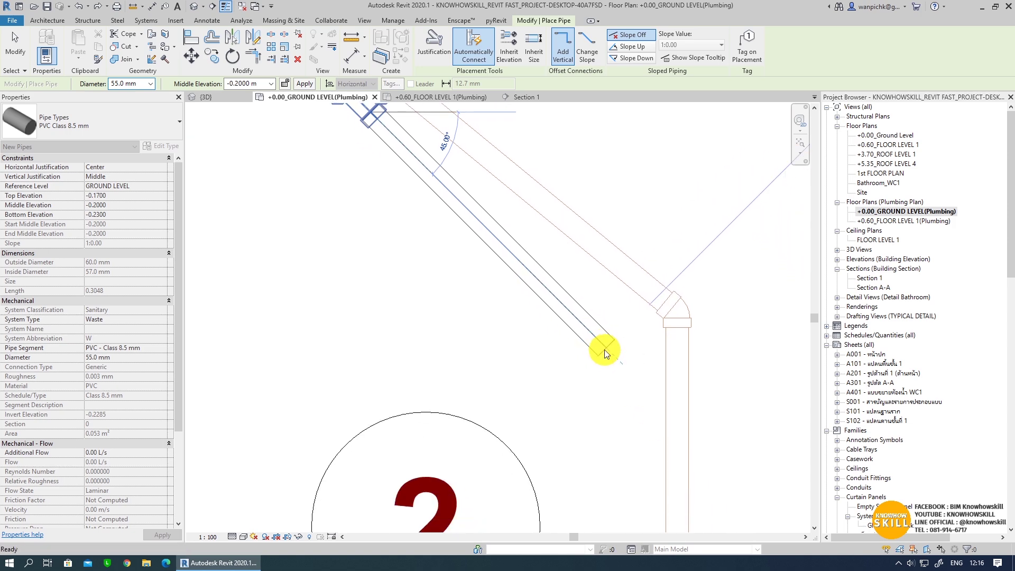
{"action": "scroll", "coordinate": [605, 349], "scroll_direction": "down", "scroll_amount": 1}
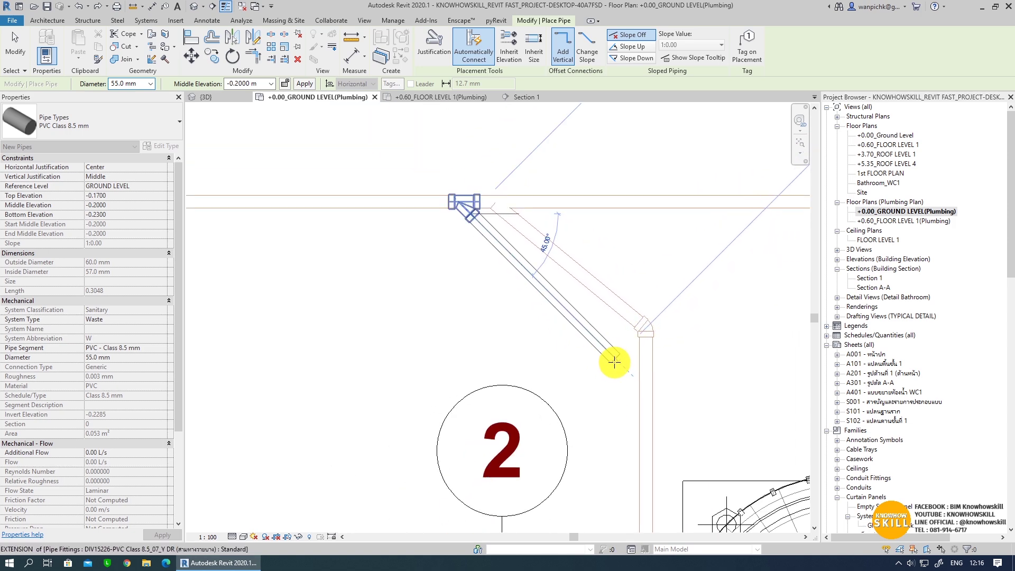
{"action": "left_click", "coordinate": [614, 360]}
- Delete the extra diagonal pipe and its elbow
{"action": "key", "text": "Escape"}
{"action": "key", "text": "Escape"}
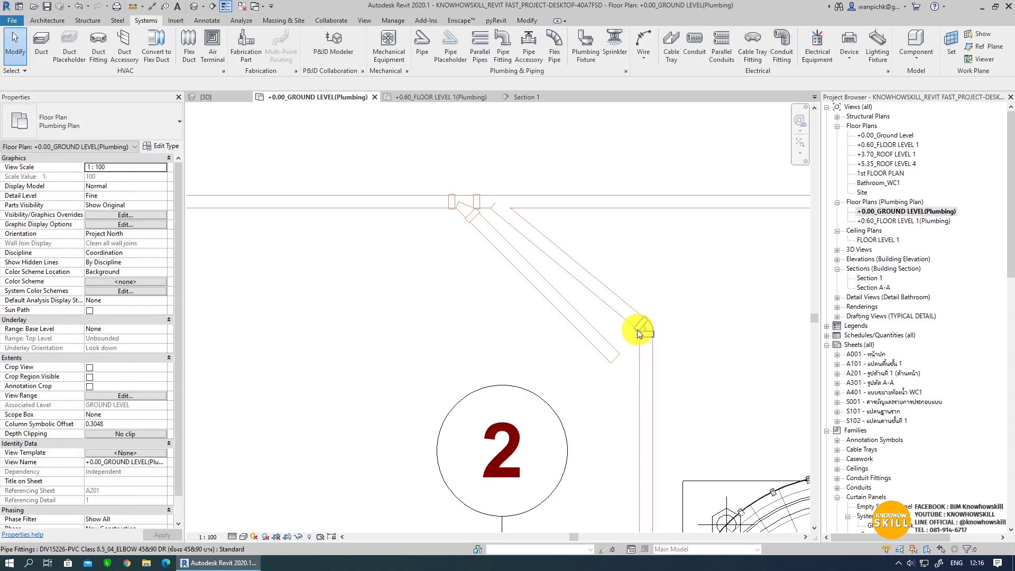
{"action": "middle_click_drag", "start_coordinate": [607, 380], "coordinate": [607, 338]}
{"action": "left_click", "coordinate": [629, 275]}
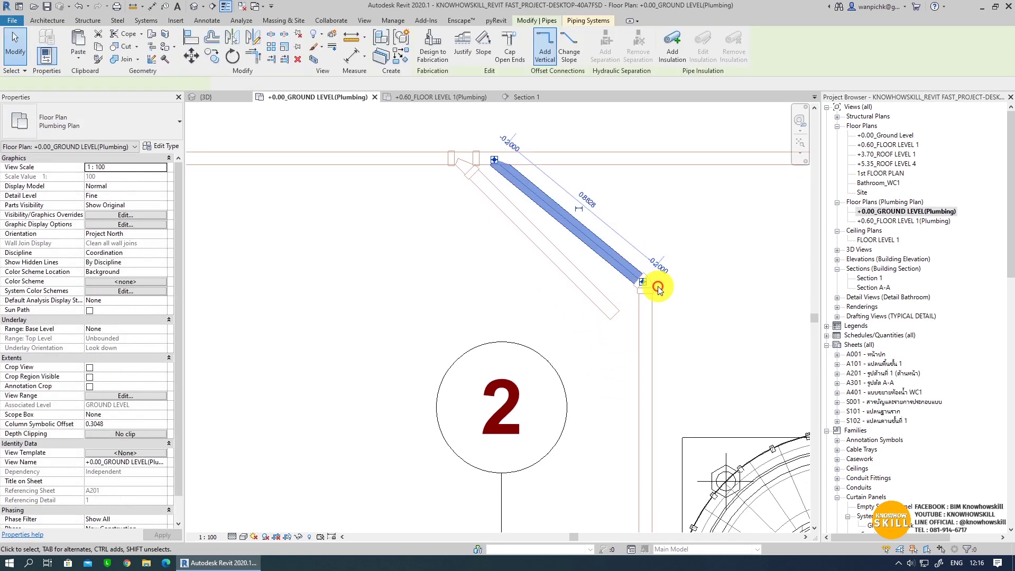
{"action": "key", "text": "Delete"}
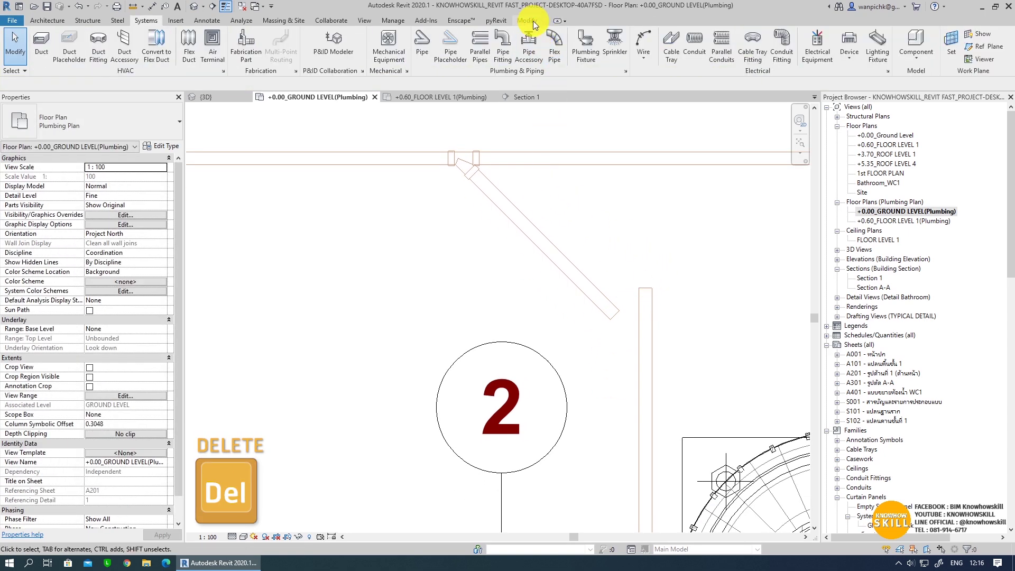
- Join the 45° pipe to the vertical pipe with an elbow using TR
{"action": "left_click", "coordinate": [533, 21]}
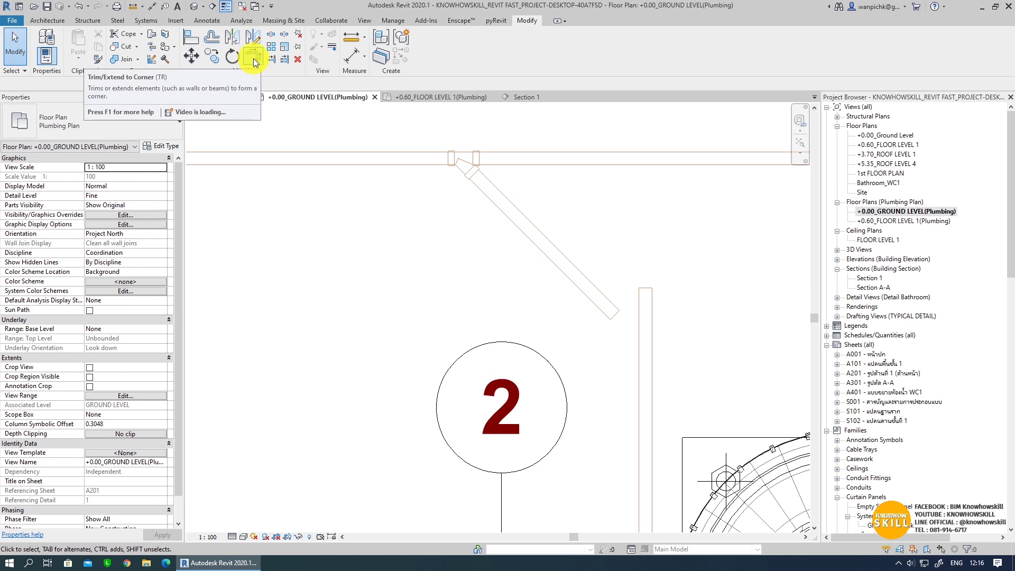
{"action": "key", "text": "t"}
{"action": "key", "text": "r"}
{"action": "left_click", "coordinate": [551, 251]}
{"action": "left_click", "coordinate": [641, 450]}
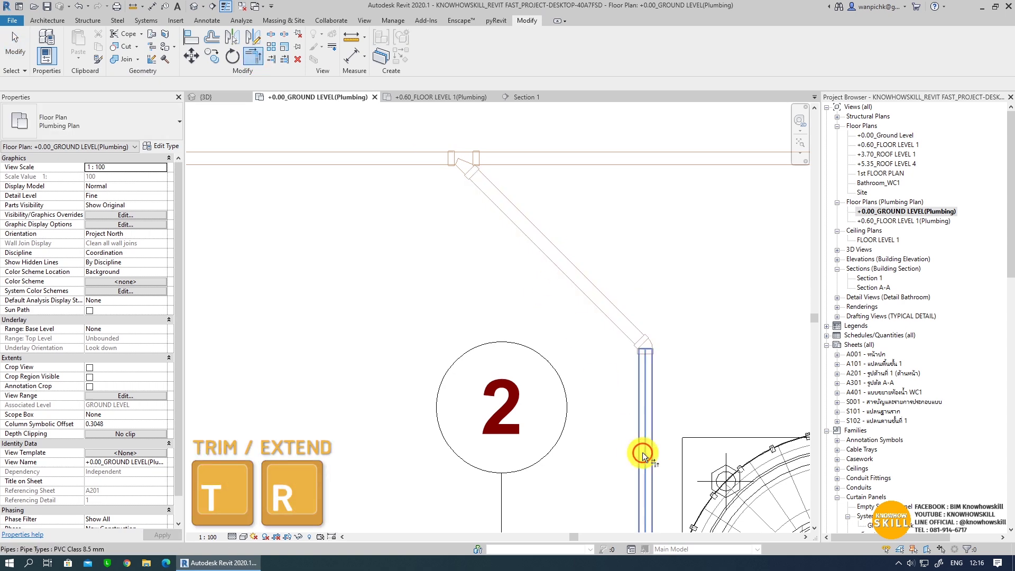
{"action": "key", "text": "Escape"}
{"action": "scroll", "coordinate": [592, 418], "scroll_direction": "down", "scroll_amount": 2}
{"action": "scroll", "coordinate": [571, 381], "scroll_direction": "down", "scroll_amount": 2}
{"action": "mouse_move", "coordinate": [686, 483]}
{"action": "middle_mouse_down"}
{"action": "mouse_move", "coordinate": [595, 376]}
{"action": "mouse_move", "coordinate": [630, 437]}
{"action": "mouse_move", "coordinate": [594, 299]}
{"action": "mouse_move", "coordinate": [634, 400]}
{"action": "middle_mouse_up"}
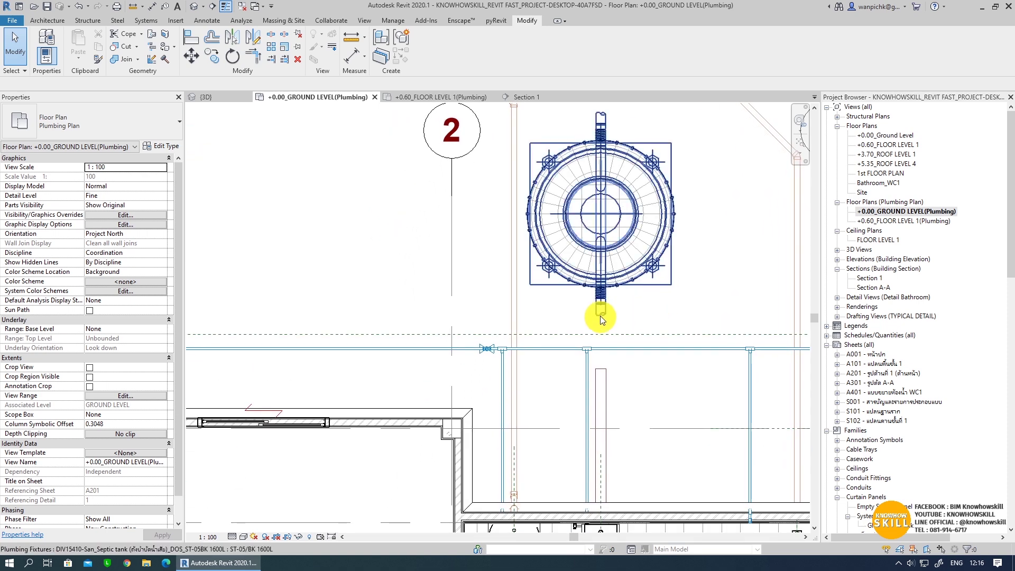
{"action": "scroll", "coordinate": [618, 360], "scroll_direction": "down", "scroll_amount": 1}
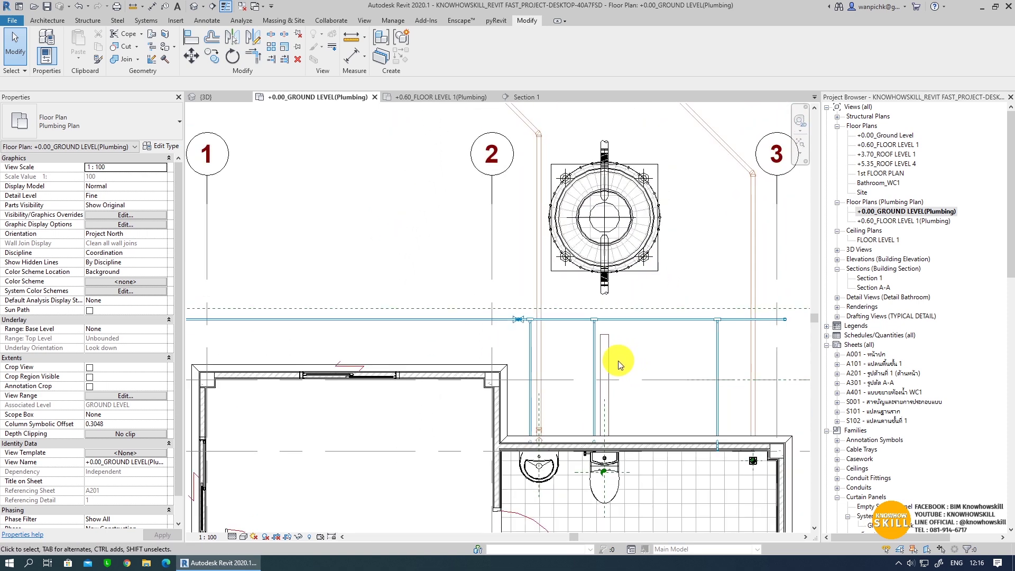
{"action": "scroll", "coordinate": [618, 468], "scroll_direction": "down", "scroll_amount": 1}
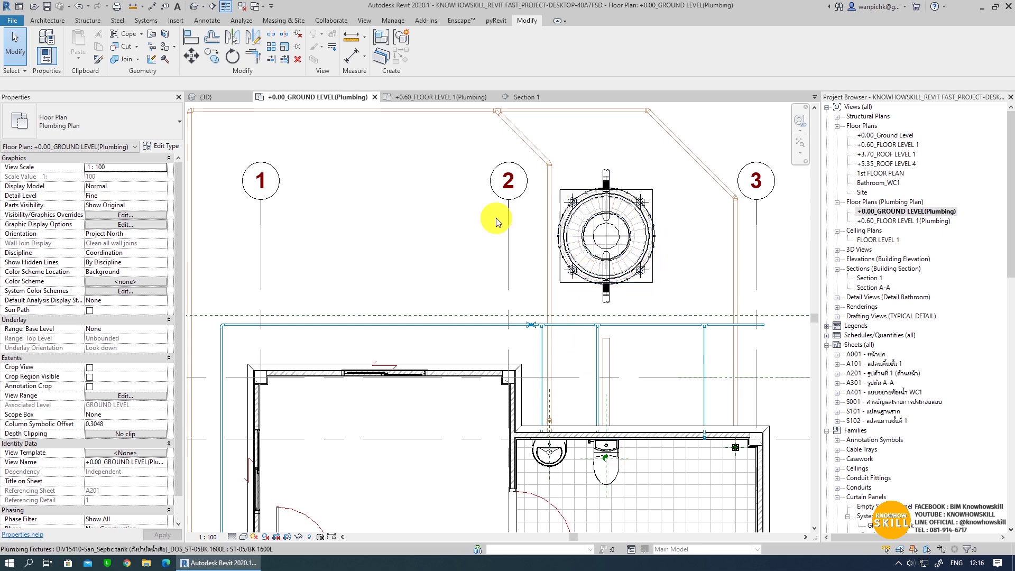
- Open the default 3D view and zoom to the pipes near the septic tank
{"action": "left_click", "coordinate": [197, 7]}
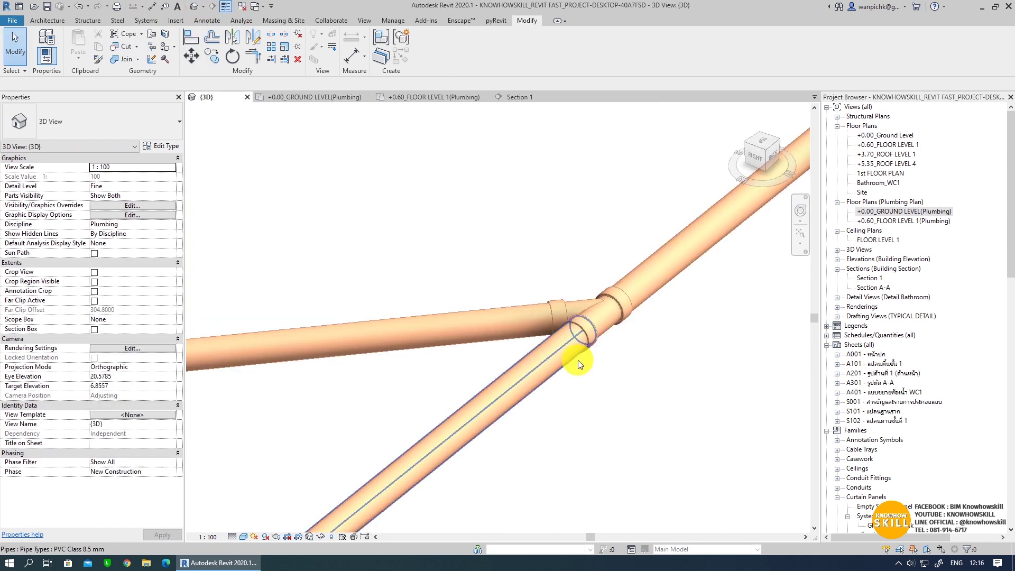
{"action": "scroll", "coordinate": [598, 319], "scroll_direction": "down", "scroll_amount": 3}
{"action": "scroll", "coordinate": [602, 318], "scroll_direction": "down", "scroll_amount": 2}
{"action": "scroll", "coordinate": [365, 317], "scroll_direction": "up", "scroll_amount": 3}
{"action": "scroll", "coordinate": [351, 317], "scroll_direction": "up", "scroll_amount": 3}
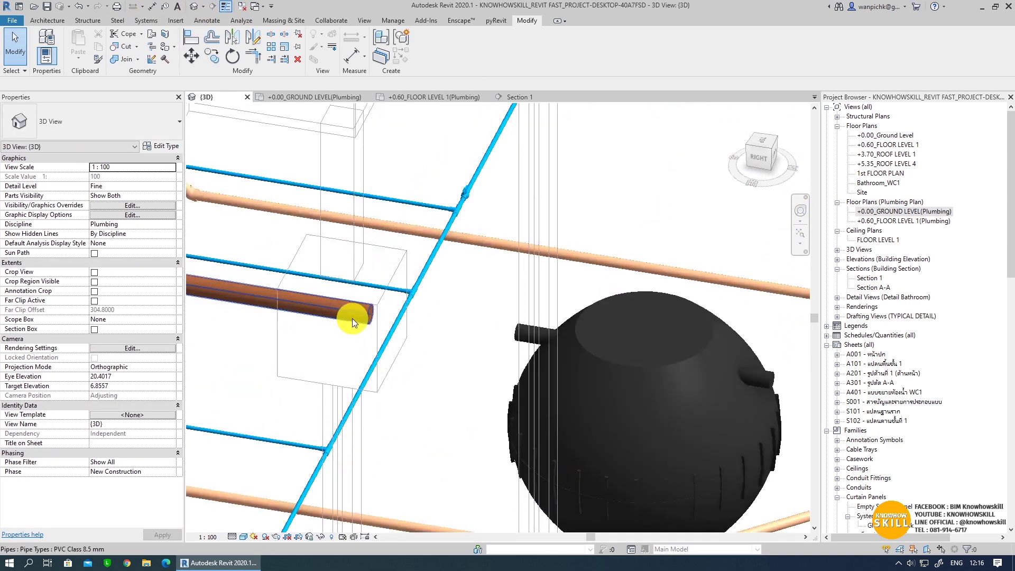
{"action": "scroll", "coordinate": [418, 312], "scroll_direction": "up", "scroll_amount": 2}
{"action": "left_click", "coordinate": [370, 320]}
{"action": "middle_click_drag", "start_coordinate": [372, 328], "coordinate": [404, 320]}
- Draw a flex pipe from the 100 mm pipe's end to the tank's inlet connector
{"action": "left_click", "coordinate": [419, 329]}
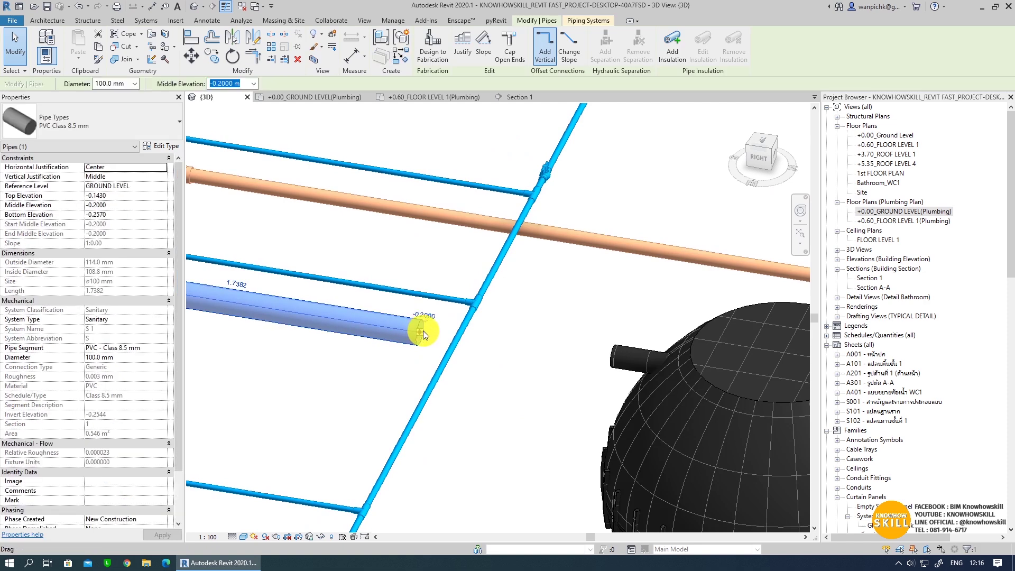
{"action": "right_click", "coordinate": [419, 331]}
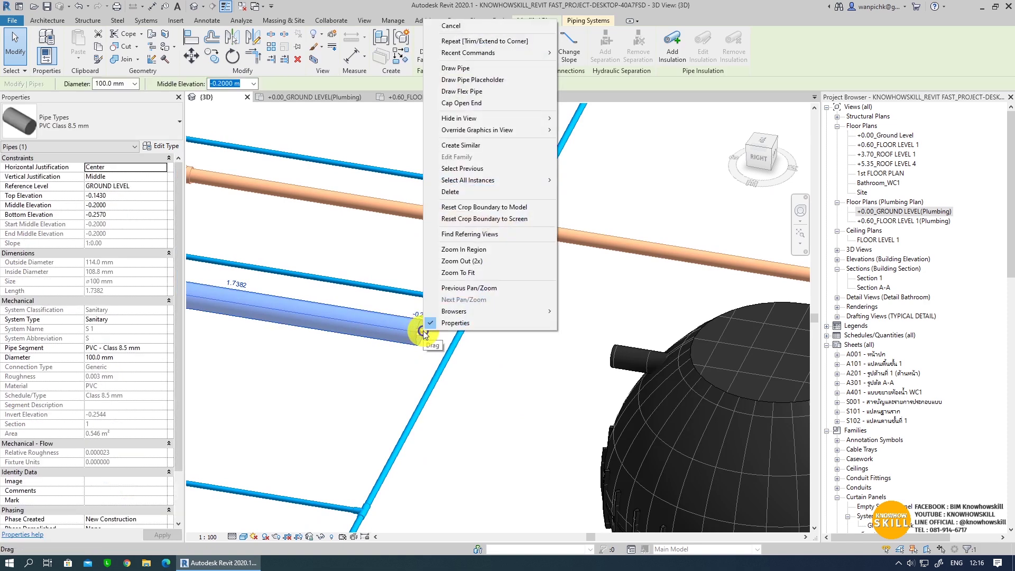
{"action": "left_click", "coordinate": [475, 94]}
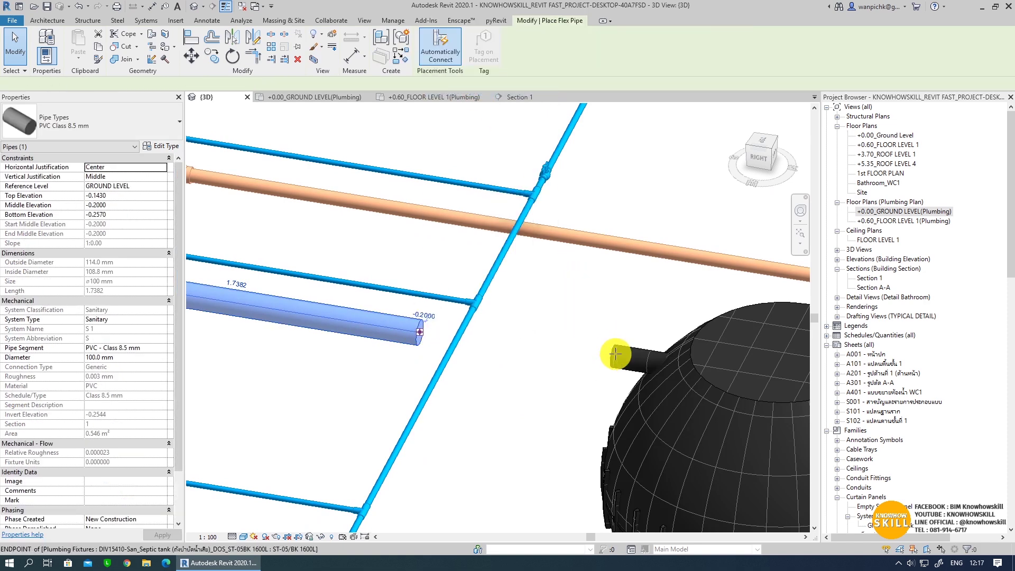
{"action": "mouse_move", "coordinate": [615, 355]}
{"action": "middle_mouse_down", "text": "shift"}
{"action": "mouse_move", "coordinate": [658, 329]}
{"action": "mouse_move", "coordinate": [699, 267]}
{"action": "mouse_move", "coordinate": [687, 317]}
{"action": "mouse_move", "coordinate": [480, 329]}
{"action": "middle_mouse_up", "text": "shift"}
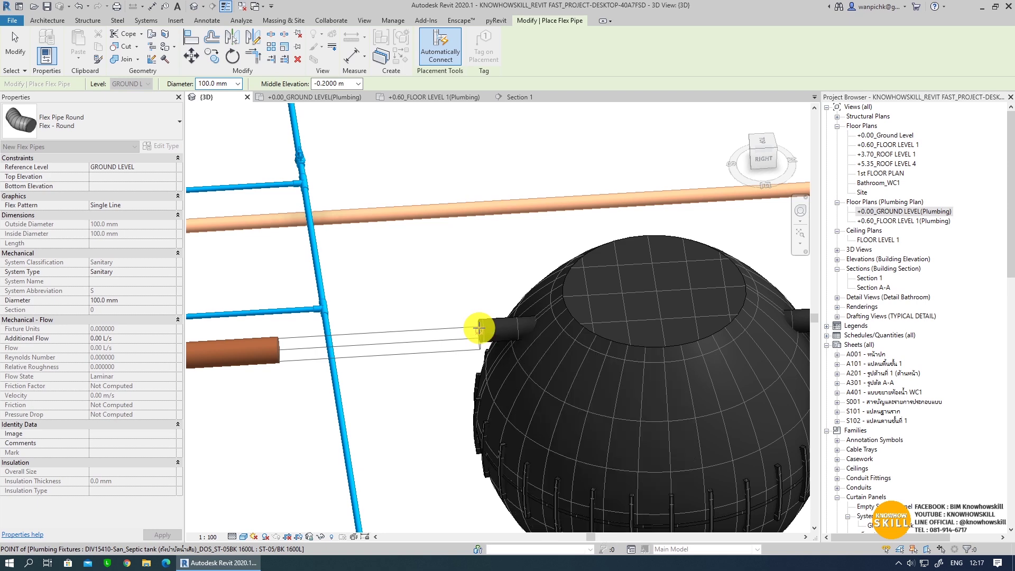
{"action": "left_click", "coordinate": [479, 329]}
- Set the septic tank's Elevation from Level to -0.1
{"action": "key", "text": "Escape"}
{"action": "scroll", "coordinate": [459, 316], "scroll_direction": "down", "scroll_amount": 3}
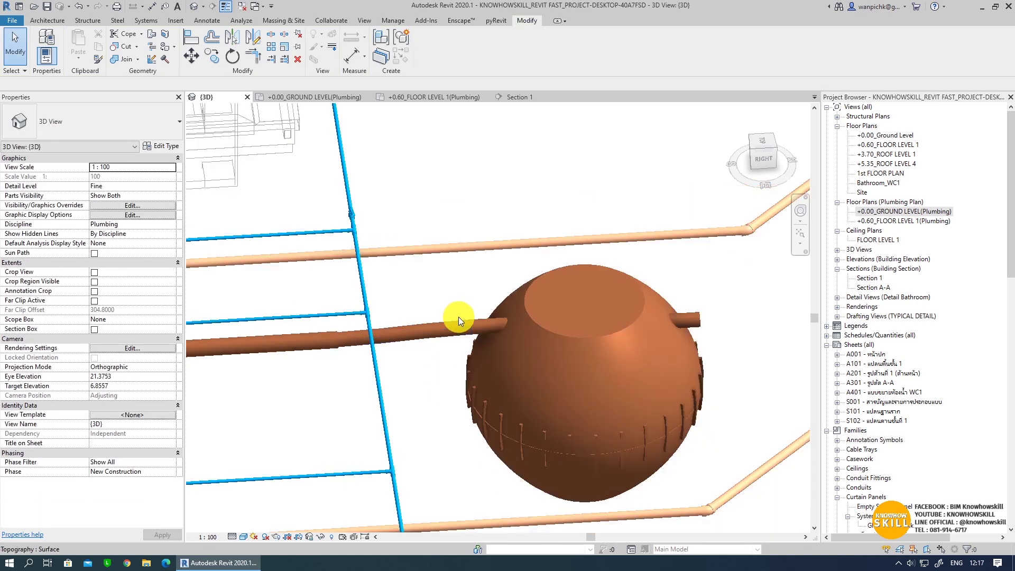
{"action": "scroll", "coordinate": [557, 459], "scroll_direction": "down", "scroll_amount": 1}
{"action": "mouse_move", "coordinate": [557, 459]}
{"action": "middle_mouse_down", "text": "shift"}
{"action": "mouse_move", "coordinate": [503, 390]}
{"action": "mouse_move", "coordinate": [517, 430]}
{"action": "mouse_move", "coordinate": [518, 418]}
{"action": "middle_mouse_up", "text": "shift"}
{"action": "left_click", "coordinate": [539, 354]}
{"action": "mouse_move", "coordinate": [539, 354]}
{"action": "middle_mouse_down", "text": "shift"}
{"action": "mouse_move", "coordinate": [419, 392]}
{"action": "mouse_move", "coordinate": [558, 414]}
{"action": "mouse_move", "coordinate": [536, 337]}
{"action": "middle_mouse_up", "text": "shift"}
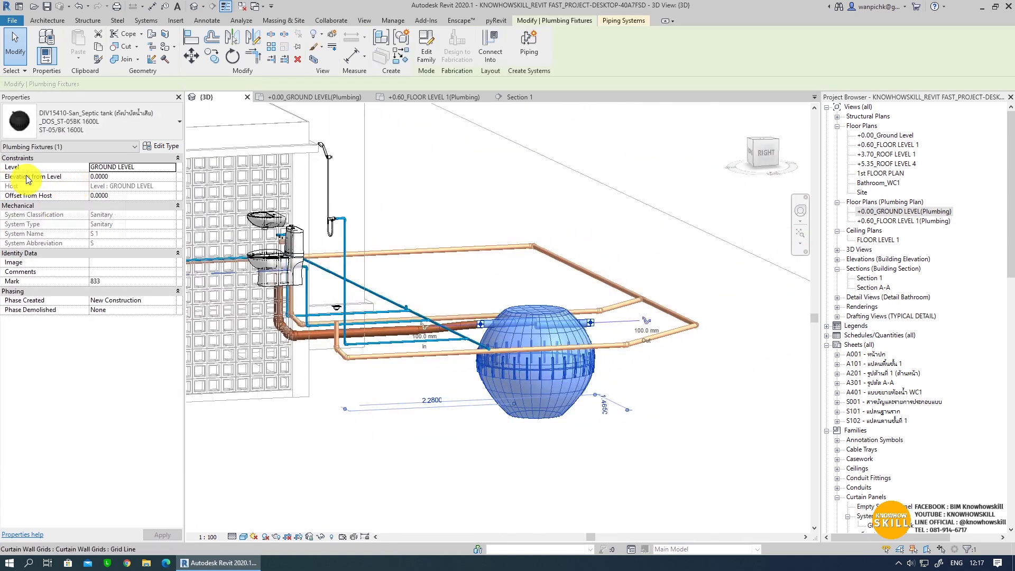
{"action": "left_click", "coordinate": [124, 176]}
{"action": "type", "text": "-0.1000"}
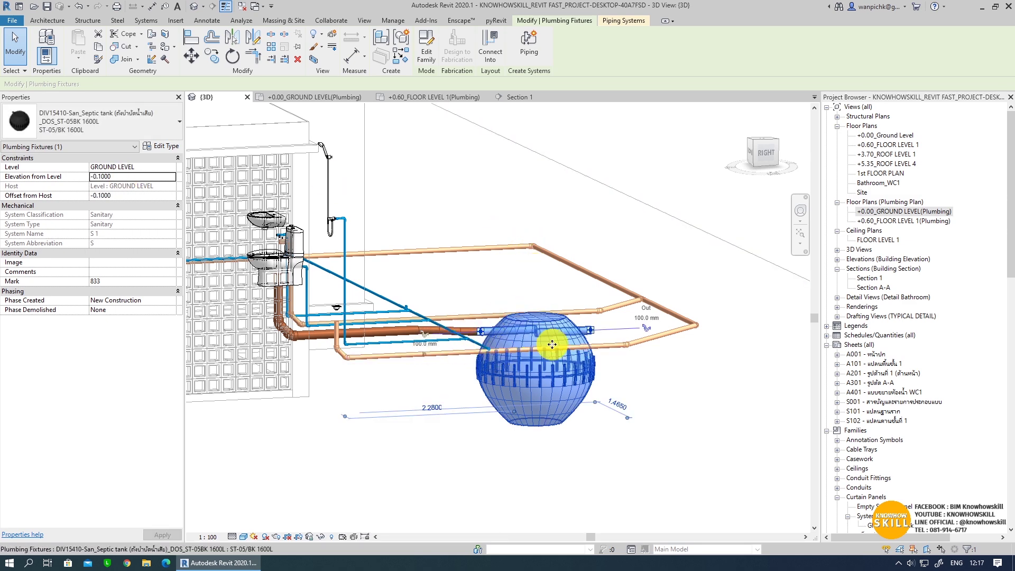
{"action": "mouse_move", "coordinate": [550, 344]}
{"action": "middle_mouse_down", "text": "shift"}
{"action": "mouse_move", "coordinate": [485, 391]}
{"action": "mouse_move", "coordinate": [634, 341]}
{"action": "middle_mouse_up", "text": "shift"}
{"action": "scroll", "coordinate": [635, 342], "scroll_direction": "up", "scroll_amount": 2}
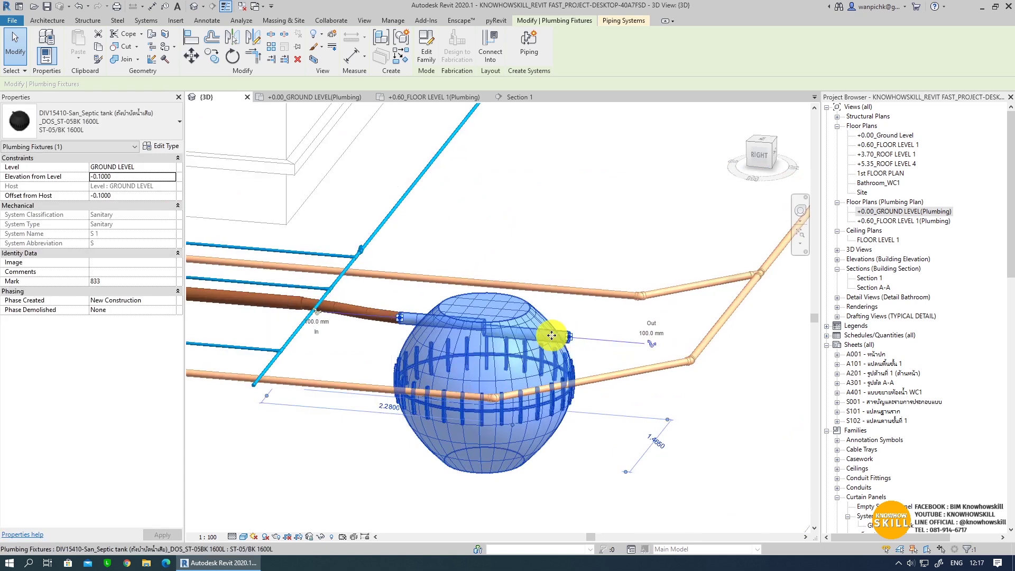
{"action": "left_click", "coordinate": [582, 316]}
{"action": "mouse_move", "coordinate": [582, 315]}
{"action": "middle_mouse_down", "text": "shift"}
{"action": "mouse_move", "coordinate": [553, 386]}
{"action": "mouse_move", "coordinate": [560, 377]}
{"action": "middle_mouse_up", "text": "shift"}
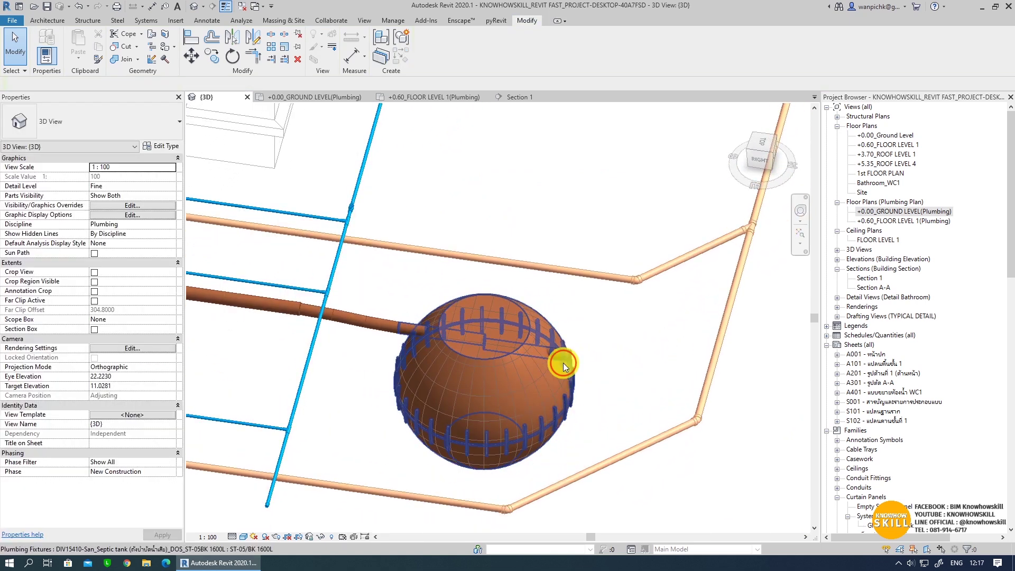
{"action": "left_click", "coordinate": [564, 365]}
{"action": "scroll", "coordinate": [639, 344], "scroll_direction": "up", "scroll_amount": 1}
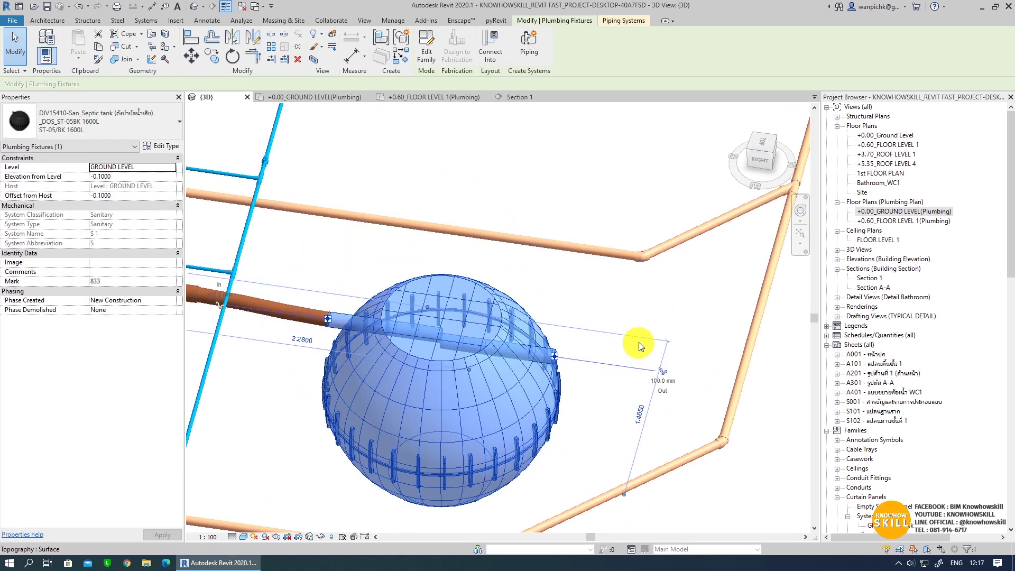
- Draw a 100 mm PVC outlet pipe from the tank's outlet, bending through an elbow
{"action": "left_click", "coordinate": [665, 372]}
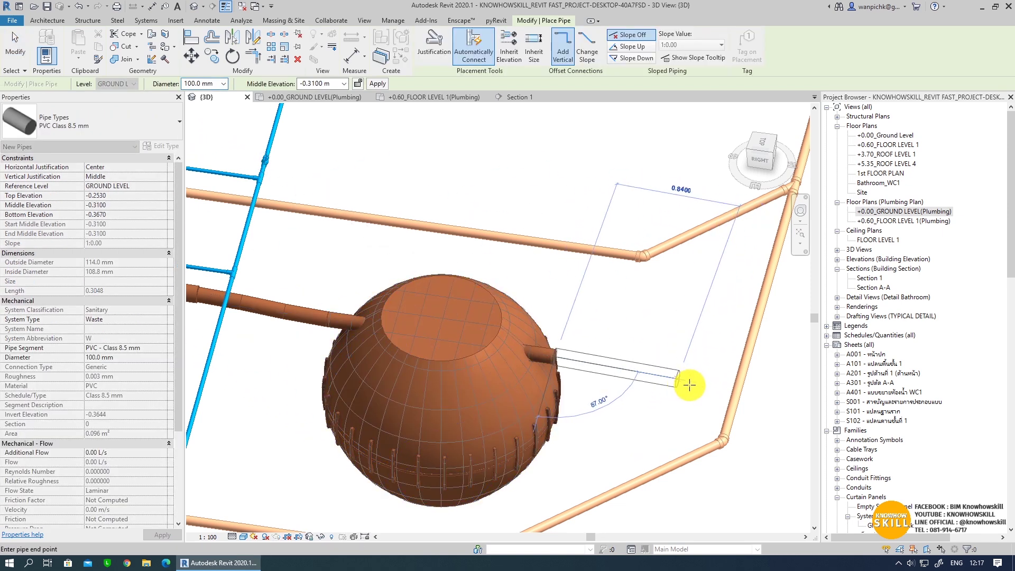
{"action": "scroll", "coordinate": [689, 385], "scroll_direction": "up", "scroll_amount": 2}
{"action": "scroll", "coordinate": [644, 359], "scroll_direction": "down", "scroll_amount": 2}
{"action": "middle_click_drag", "start_coordinate": [594, 354], "coordinate": [166, 60], "text": "shift"}
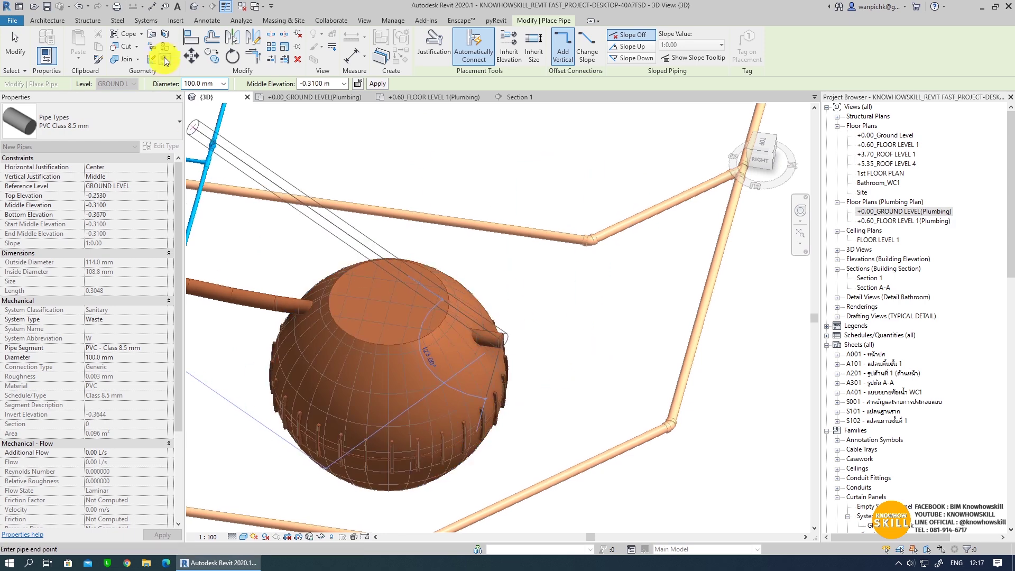
{"action": "left_click", "coordinate": [603, 356]}
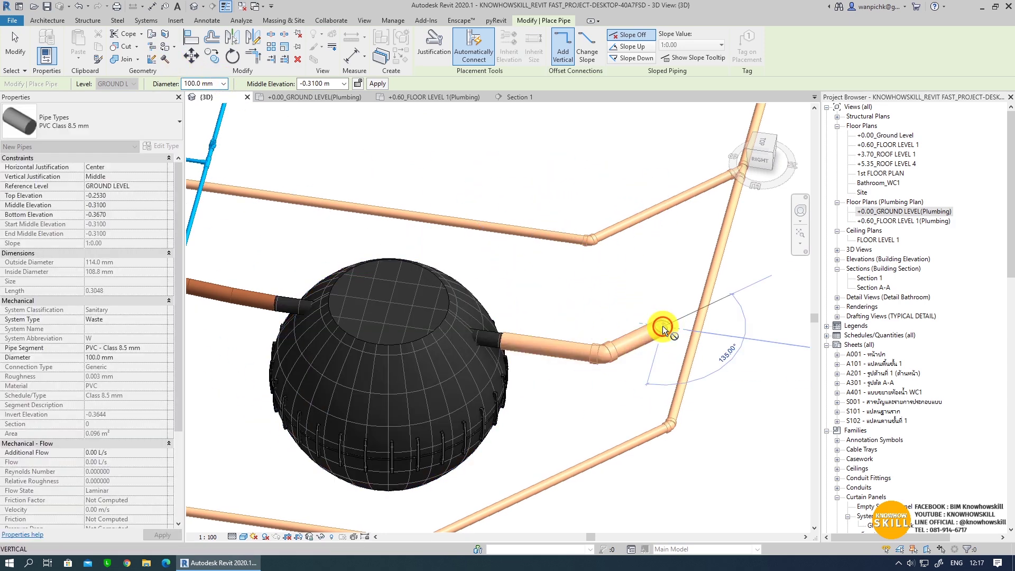
{"action": "key", "text": "Escape"}
{"action": "scroll", "coordinate": [653, 394], "scroll_direction": "down", "scroll_amount": 5}
{"action": "key", "text": "Escape"}
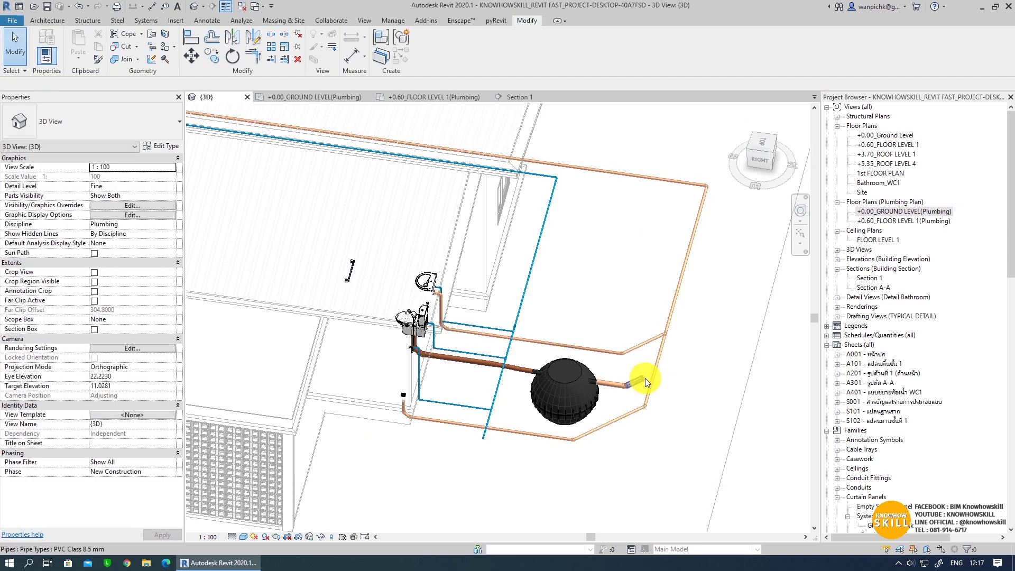
- Review the system in 3D, then reopen +0.00_GROUND LEVEL(Plumbing) centred on the septic tank
{"action": "mouse_move", "coordinate": [646, 379]}
{"action": "middle_mouse_down", "text": "shift"}
{"action": "mouse_move", "coordinate": [646, 415]}
{"action": "mouse_move", "coordinate": [730, 397]}
{"action": "mouse_move", "coordinate": [605, 433]}
{"action": "middle_mouse_up", "text": "shift"}
{"action": "scroll", "coordinate": [674, 413], "scroll_direction": "down", "scroll_amount": 2}
{"action": "scroll", "coordinate": [676, 373], "scroll_direction": "up", "scroll_amount": 4}
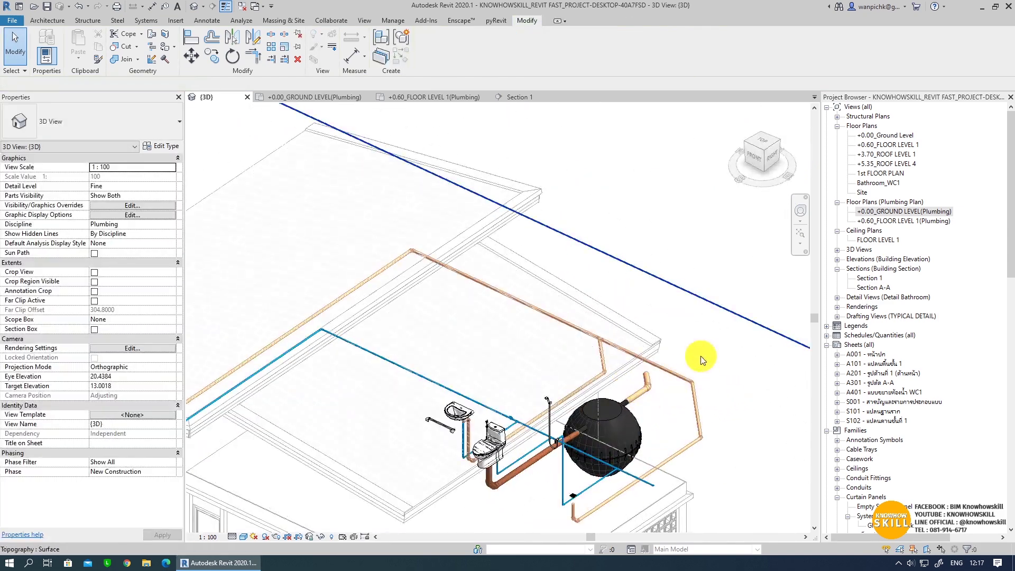
{"action": "scroll", "coordinate": [325, 344], "scroll_direction": "up", "scroll_amount": 2}
{"action": "mouse_move", "coordinate": [325, 345]}
{"action": "middle_mouse_down"}
{"action": "mouse_move", "coordinate": [626, 353]}
{"action": "mouse_move", "coordinate": [253, 476]}
{"action": "mouse_move", "coordinate": [494, 268]}
{"action": "mouse_move", "coordinate": [483, 381]}
{"action": "middle_mouse_up"}
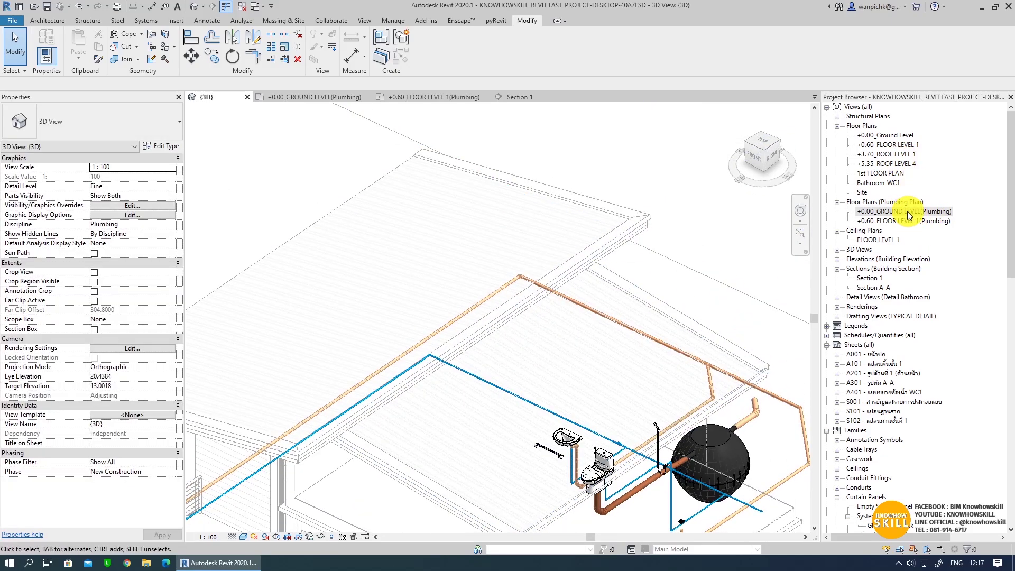
{"action": "double_click", "coordinate": [887, 212]}
{"action": "middle_click_drag", "start_coordinate": [442, 312], "coordinate": [544, 453]}
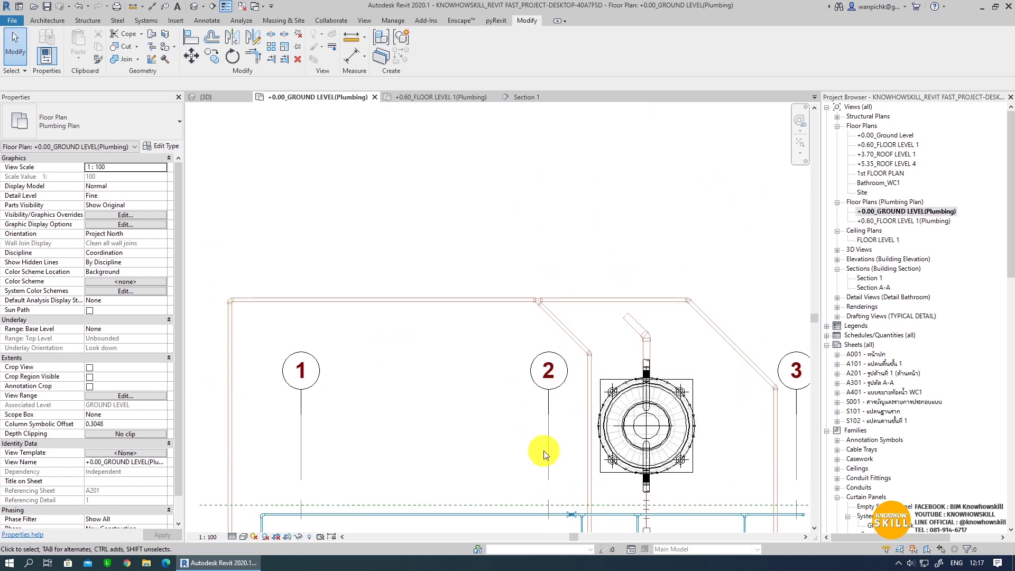
{"action": "scroll", "coordinate": [544, 453], "scroll_direction": "up", "scroll_amount": 2}
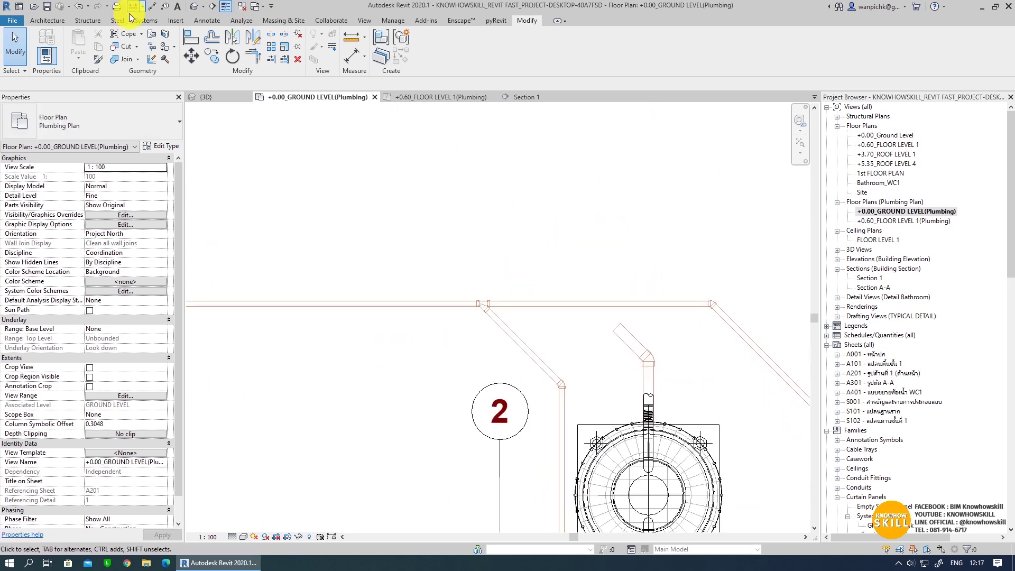
- Start placing a plumbing fixture using the Manhole 375x500x500 mm type
{"action": "left_click", "coordinate": [145, 21]}
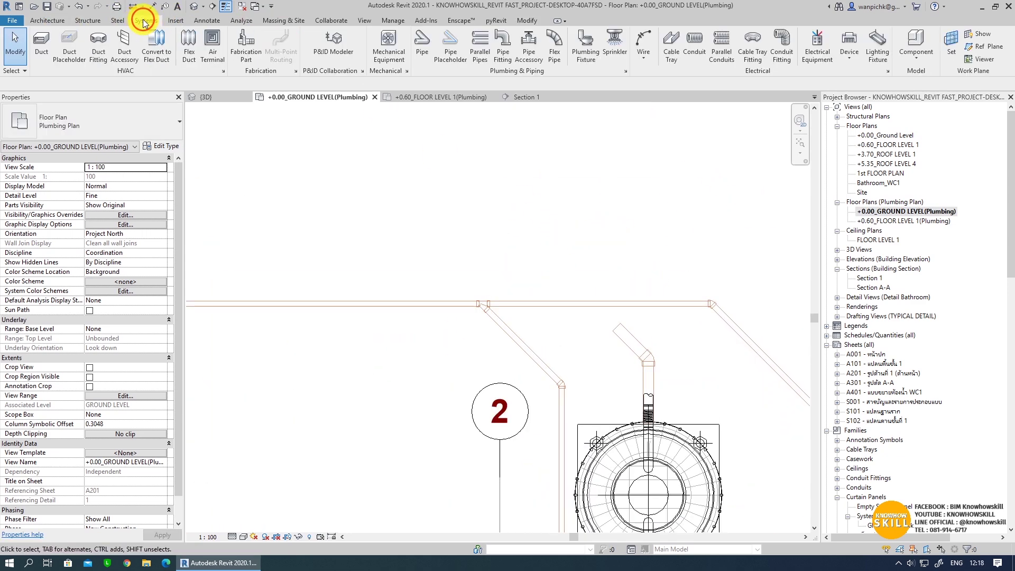
{"action": "left_click", "coordinate": [589, 54]}
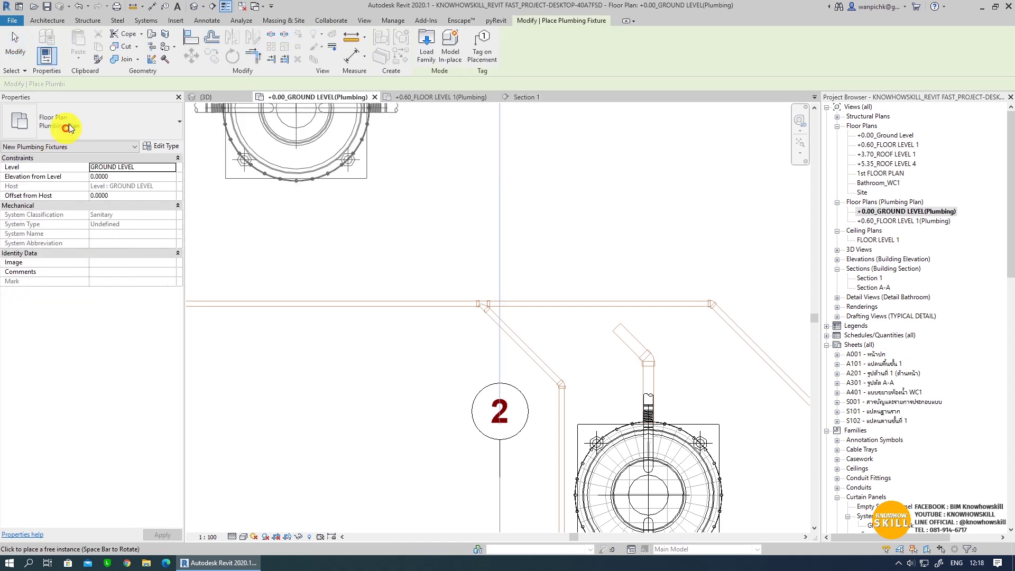
{"action": "left_click", "coordinate": [92, 122]}
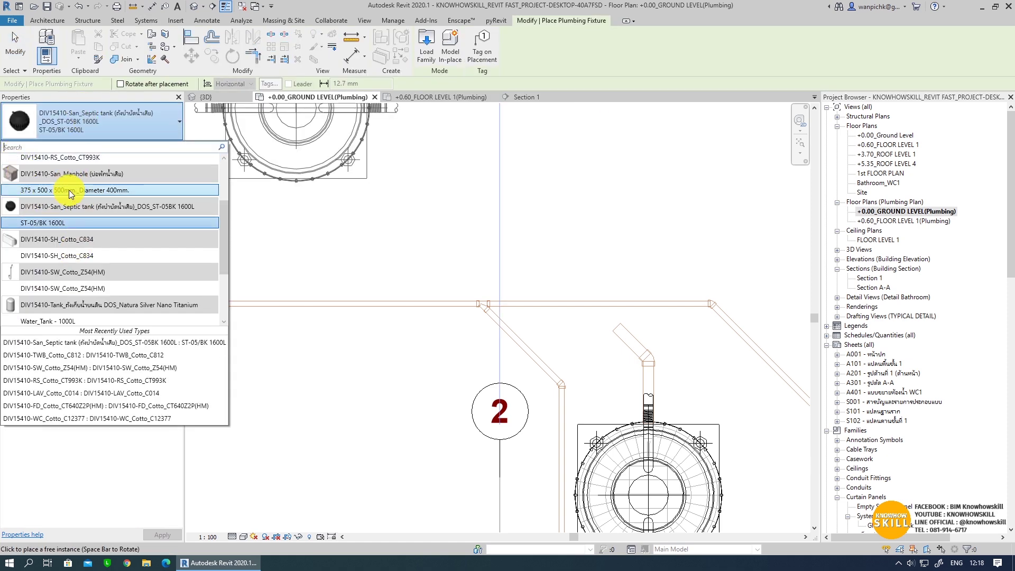
{"action": "left_click", "coordinate": [71, 191]}
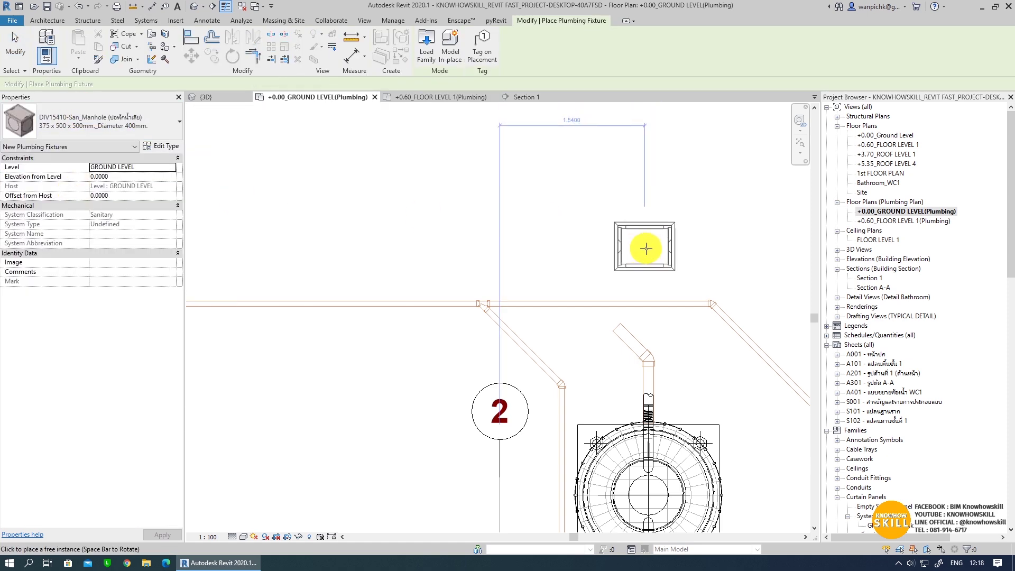
{"action": "scroll", "coordinate": [646, 248], "scroll_direction": "up", "scroll_amount": 2}
- Place manholes along the west waste pipe: horizontal pipe, pipe midpoint and pipe endpoint
{"action": "left_click", "coordinate": [594, 328]}
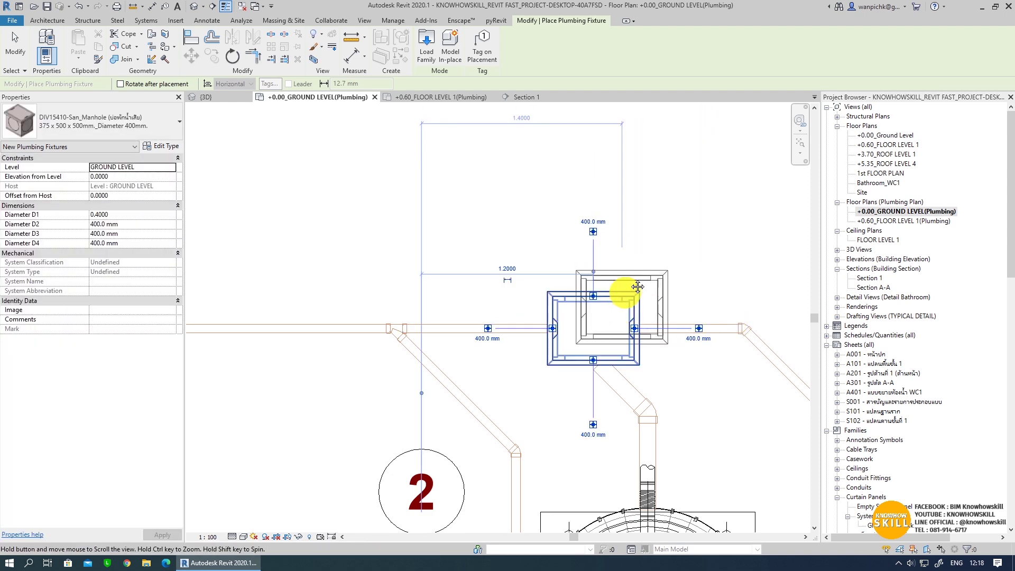
{"action": "middle_click_drag", "start_coordinate": [735, 328], "coordinate": [521, 261]}
{"action": "middle_click_drag", "start_coordinate": [210, 258], "coordinate": [579, 234]}
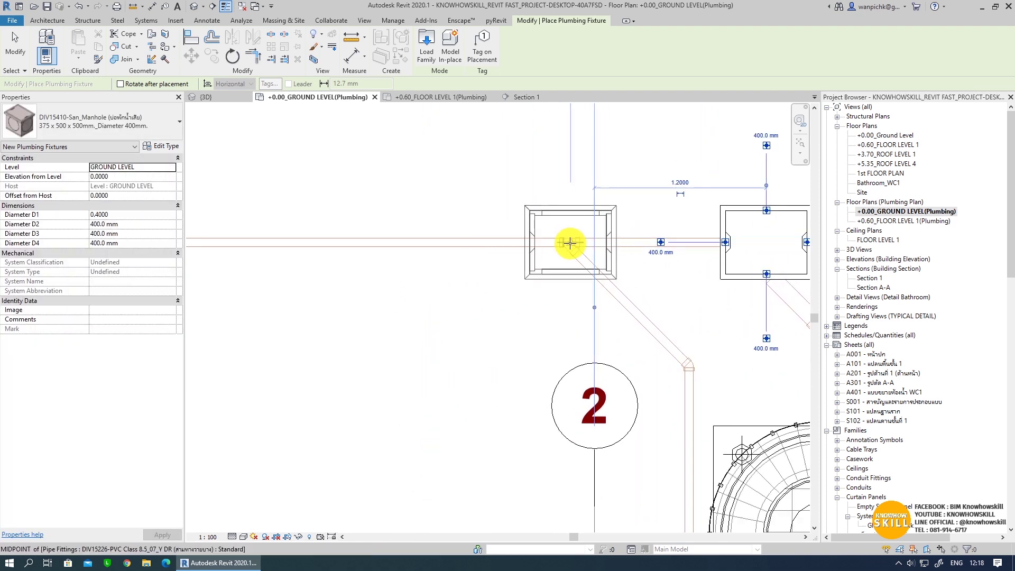
{"action": "left_click", "coordinate": [570, 242]}
{"action": "scroll", "coordinate": [617, 220], "scroll_direction": "down", "scroll_amount": 3}
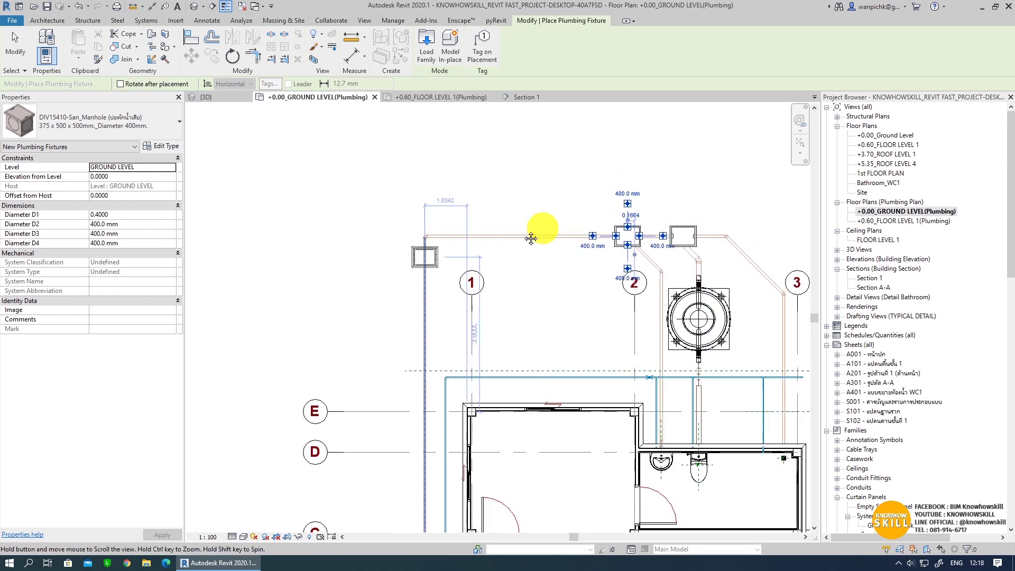
{"action": "scroll", "coordinate": [635, 202], "scroll_direction": "up", "scroll_amount": 2}
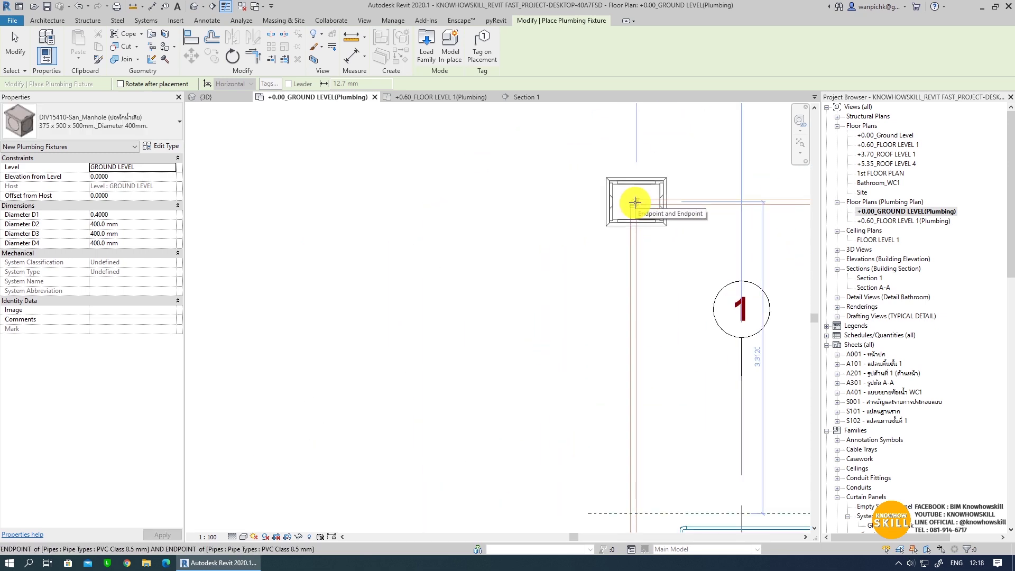
{"action": "left_click", "coordinate": [636, 202]}
{"action": "scroll", "coordinate": [582, 185], "scroll_direction": "down", "scroll_amount": 3}
{"action": "scroll", "coordinate": [517, 333], "scroll_direction": "down", "scroll_amount": 2}
{"action": "scroll", "coordinate": [513, 232], "scroll_direction": "up", "scroll_amount": 3}
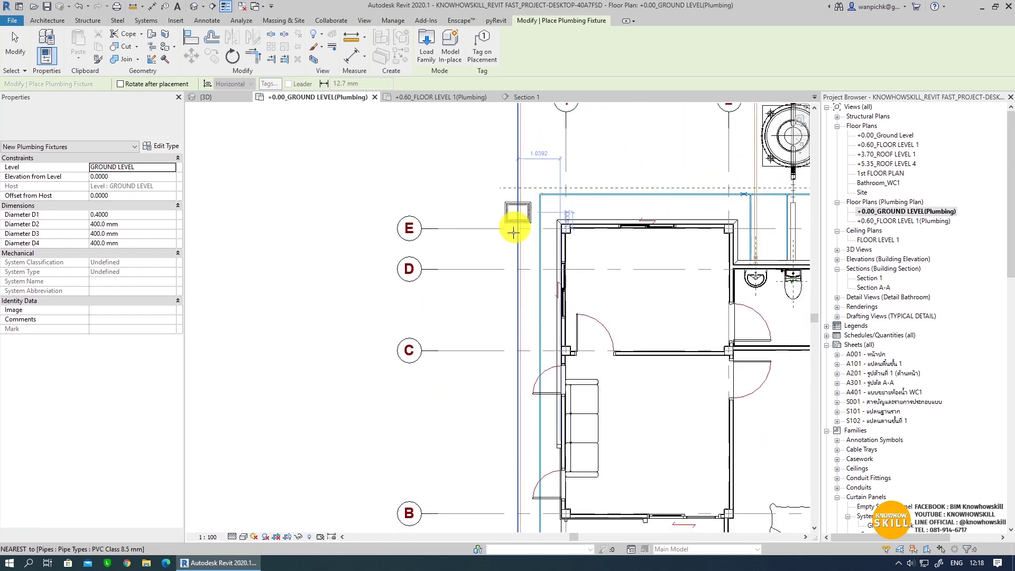
{"action": "scroll", "coordinate": [522, 248], "scroll_direction": "up", "scroll_amount": 1}
{"action": "scroll", "coordinate": [520, 251], "scroll_direction": "up", "scroll_amount": 2}
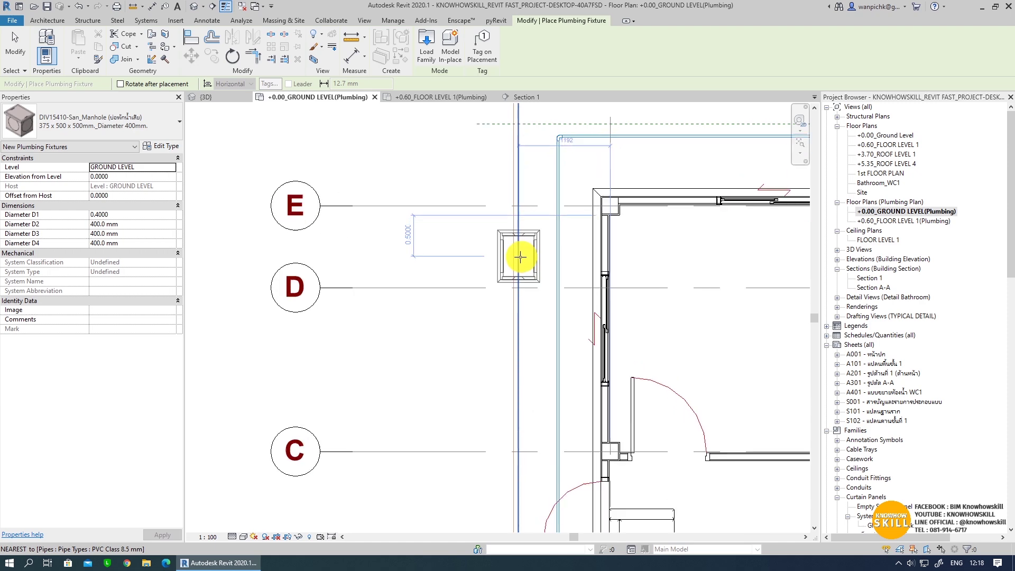
{"action": "scroll", "coordinate": [518, 256], "scroll_direction": "up", "scroll_amount": 2}
{"action": "scroll", "coordinate": [516, 241], "scroll_direction": "down", "scroll_amount": 1}
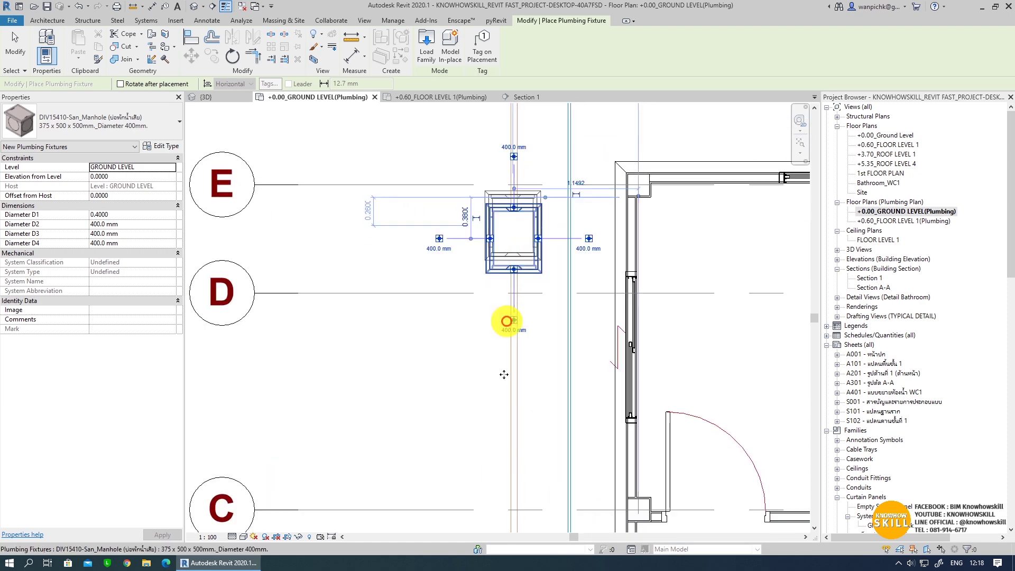
{"action": "scroll", "coordinate": [524, 229], "scroll_direction": "down", "scroll_amount": 2}
{"action": "scroll", "coordinate": [533, 355], "scroll_direction": "up", "scroll_amount": 2}
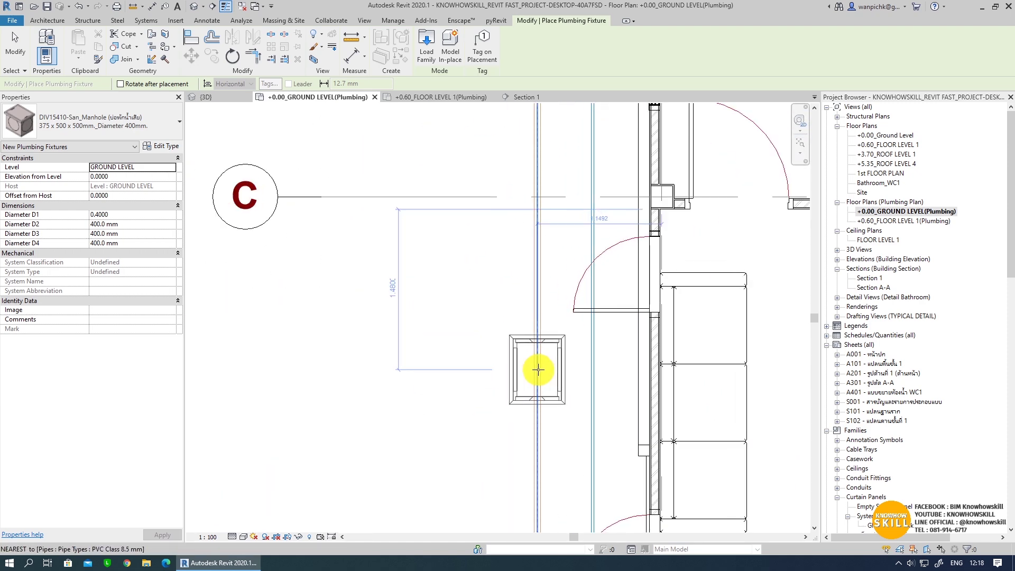
{"action": "scroll", "coordinate": [478, 311], "scroll_direction": "down", "scroll_amount": 3}
{"action": "scroll", "coordinate": [494, 284], "scroll_direction": "down", "scroll_amount": 2}
{"action": "key", "text": "Escape"}
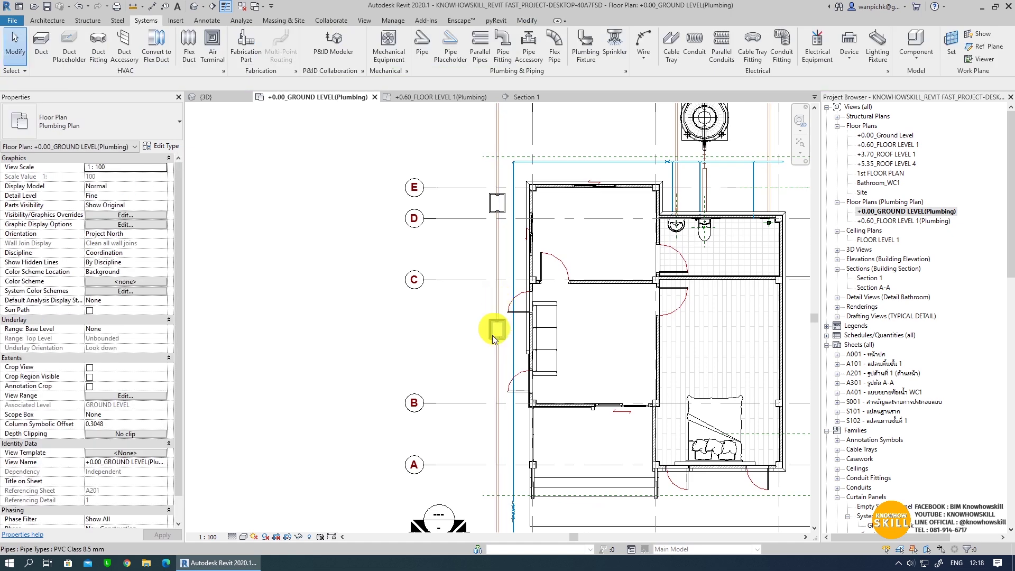
- Show the placed manholes and pipes in the default 3D view
{"action": "middle_click_drag", "start_coordinate": [494, 317], "coordinate": [451, 433]}
{"action": "scroll", "coordinate": [476, 238], "scroll_direction": "up", "scroll_amount": 1}
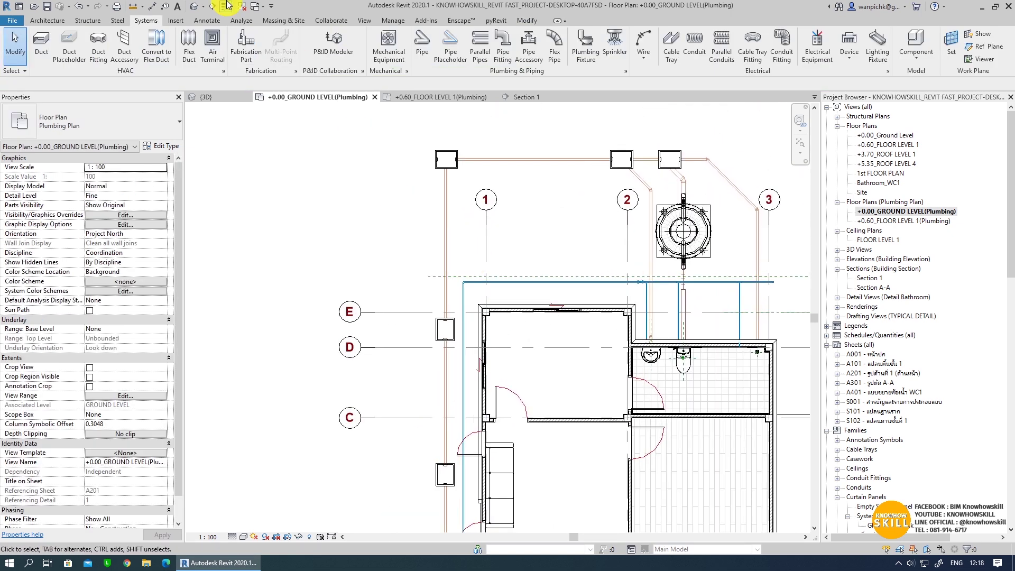
{"action": "left_click", "coordinate": [195, 10]}
{"action": "scroll", "coordinate": [533, 248], "scroll_direction": "up", "scroll_amount": 3}
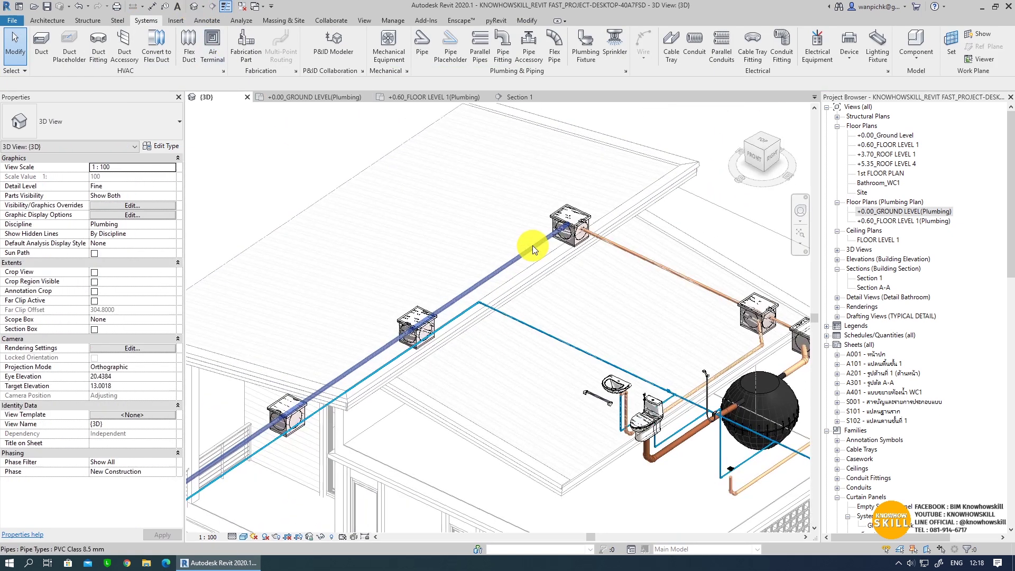
{"action": "mouse_move", "coordinate": [529, 249]}
{"action": "middle_mouse_down"}
{"action": "mouse_move", "coordinate": [503, 276]}
{"action": "mouse_move", "coordinate": [465, 288]}
{"action": "middle_mouse_up"}
- Change the long pipe between the manholes to Concrete - RCP
{"action": "left_click", "coordinate": [465, 288]}
{"action": "scroll", "coordinate": [533, 267], "scroll_direction": "down", "scroll_amount": 2}
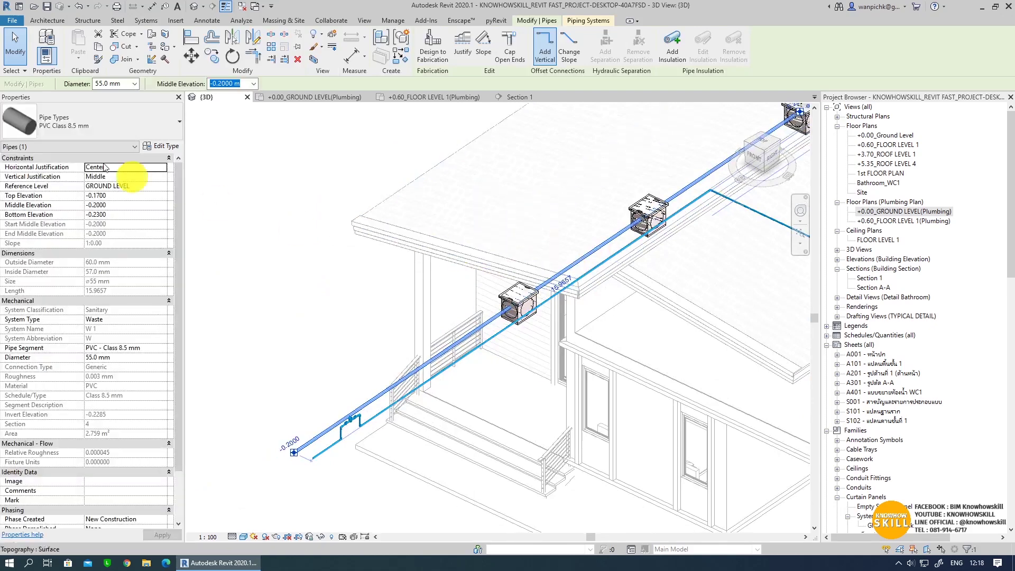
{"action": "left_click", "coordinate": [102, 127]}
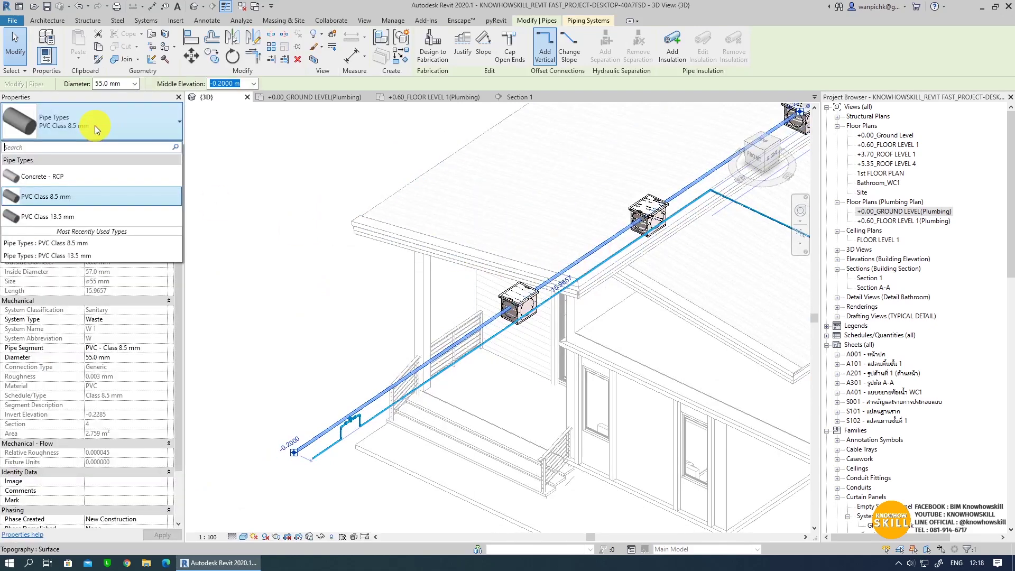
{"action": "left_click", "coordinate": [65, 176]}
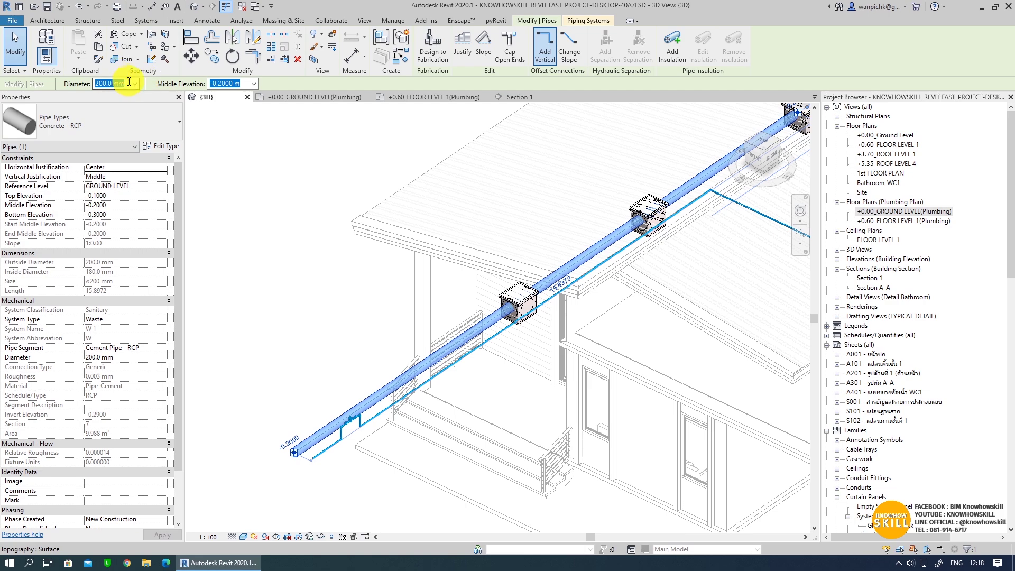
{"action": "key", "text": "Escape"}
{"action": "scroll", "coordinate": [272, 356], "scroll_direction": "down", "scroll_amount": 3}
{"action": "scroll", "coordinate": [487, 291], "scroll_direction": "up", "scroll_amount": 3}
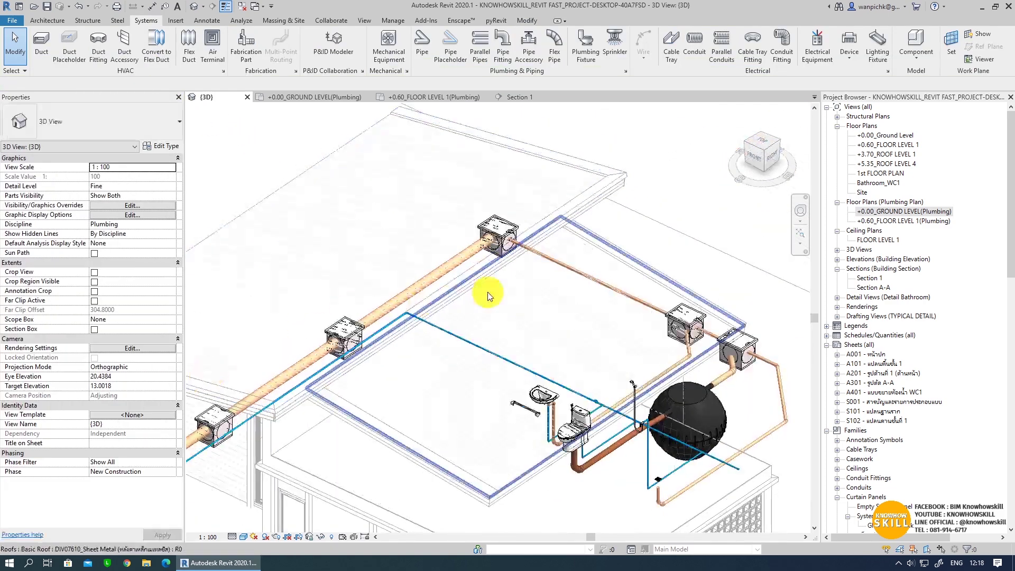
{"action": "scroll", "coordinate": [741, 295], "scroll_direction": "up", "scroll_amount": 2}
- Change the pipe between the next two manholes to Concrete - RCP
{"action": "left_click", "coordinate": [620, 293]}
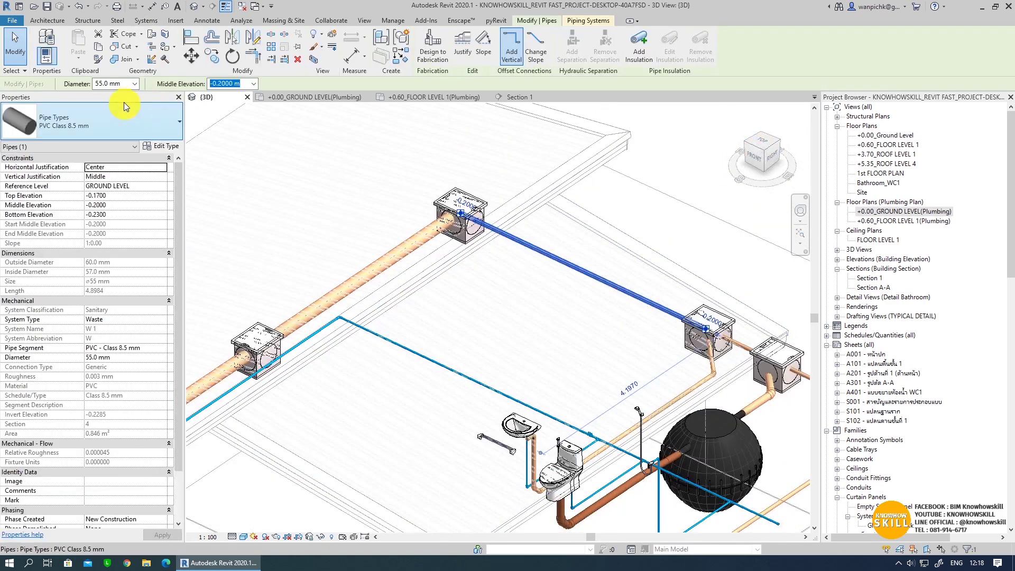
{"action": "left_click", "coordinate": [106, 124]}
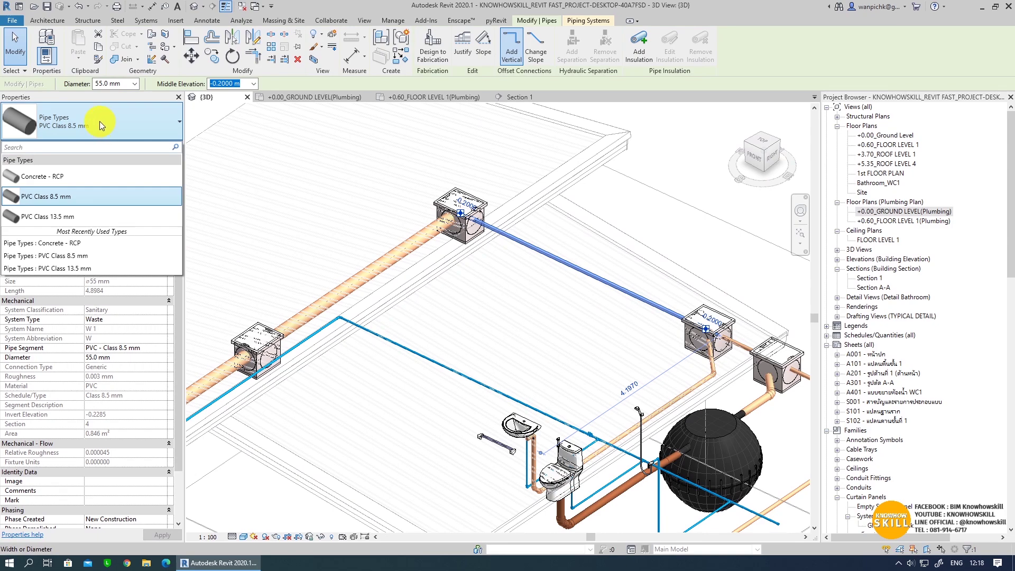
{"action": "left_click", "coordinate": [579, 257]}
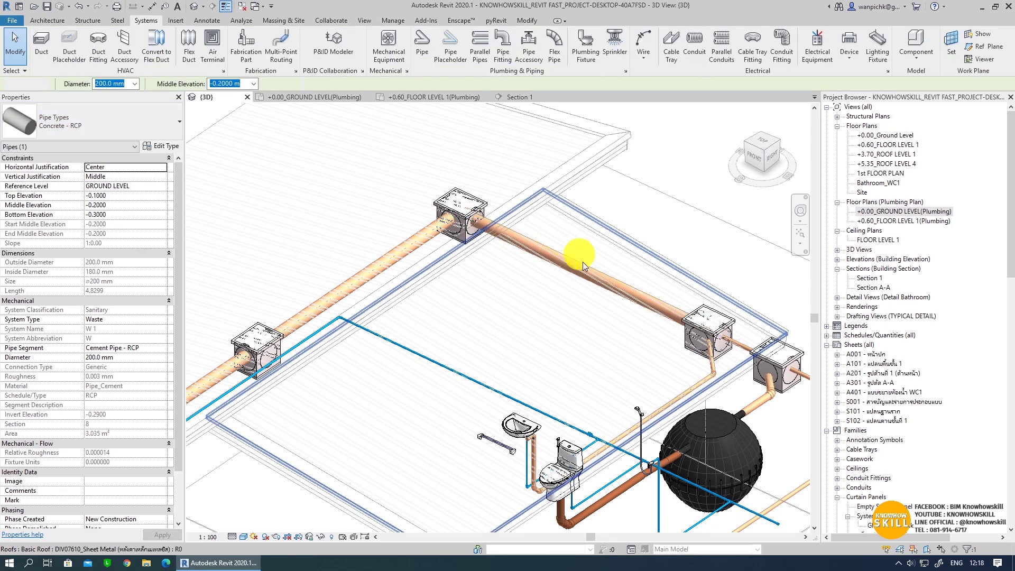
{"action": "middle_click_drag", "start_coordinate": [583, 262], "coordinate": [637, 340], "text": "shift"}
{"action": "scroll", "coordinate": [637, 340], "scroll_direction": "up", "scroll_amount": 5}
{"action": "scroll", "coordinate": [578, 300], "scroll_direction": "up", "scroll_amount": 3}
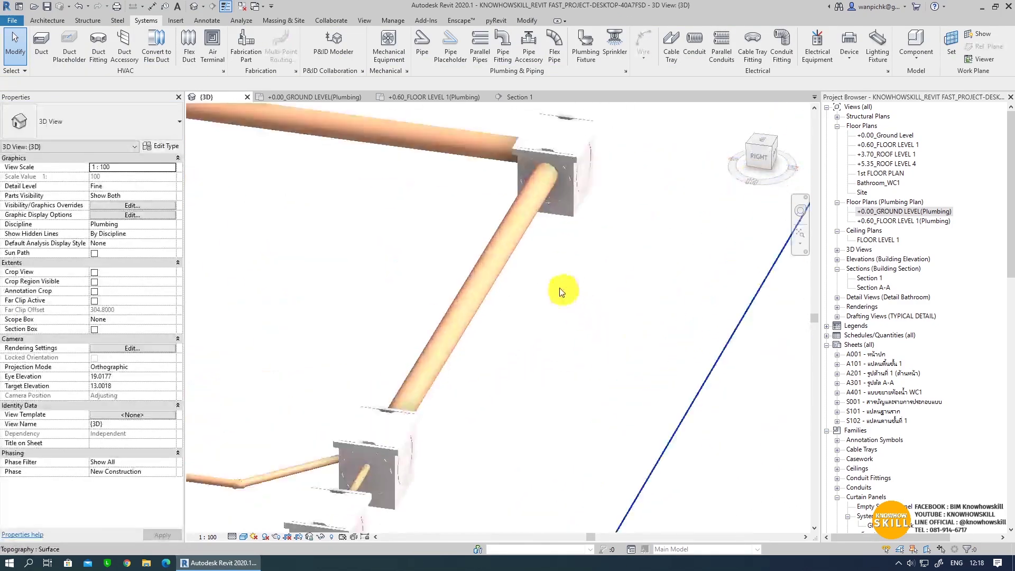
- Inspect the diagonal pipe and layout, then select the short pipe between tank-side manholes
{"action": "left_click", "coordinate": [492, 273]}
{"action": "middle_click_drag", "start_coordinate": [491, 273], "coordinate": [553, 315]}
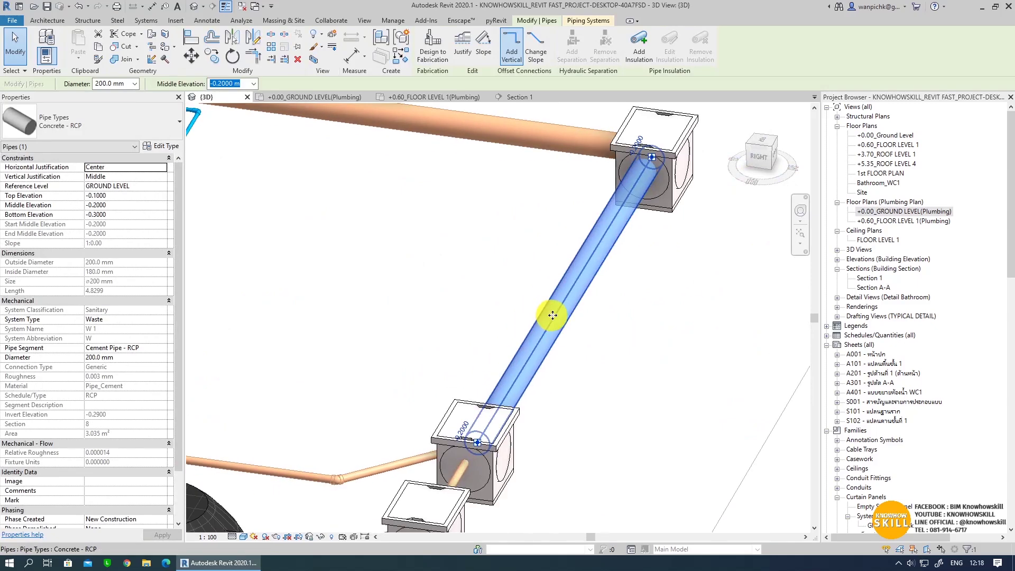
{"action": "scroll", "coordinate": [619, 339], "scroll_direction": "down", "scroll_amount": 5}
{"action": "mouse_move", "coordinate": [680, 344]}
{"action": "middle_mouse_down", "text": "shift"}
{"action": "mouse_move", "coordinate": [658, 392]}
{"action": "mouse_move", "coordinate": [425, 319]}
{"action": "middle_mouse_up", "text": "shift"}
{"action": "left_click", "coordinate": [607, 169]}
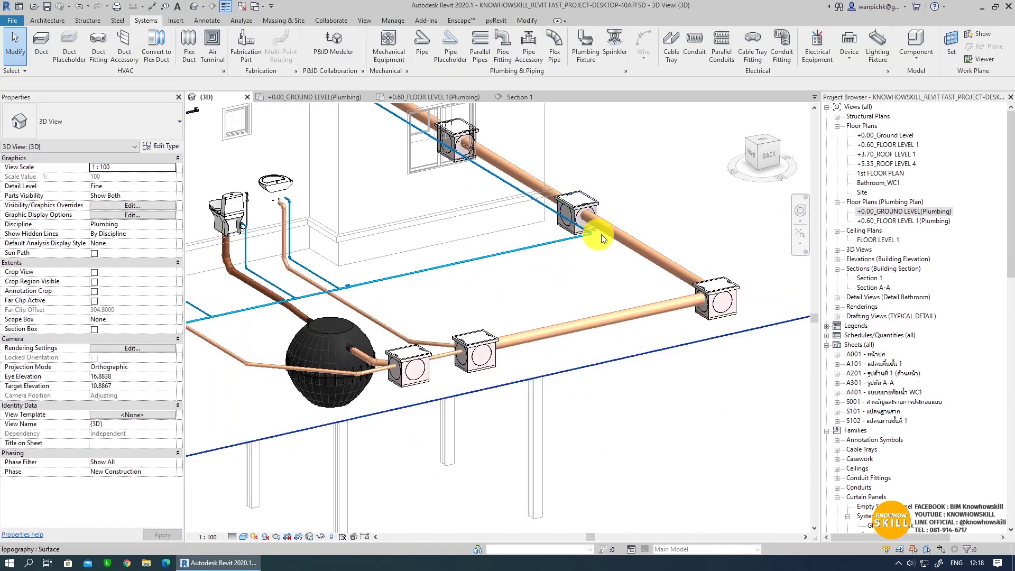
{"action": "scroll", "coordinate": [405, 347], "scroll_direction": "up", "scroll_amount": 3}
{"action": "scroll", "coordinate": [411, 361], "scroll_direction": "up", "scroll_amount": 2}
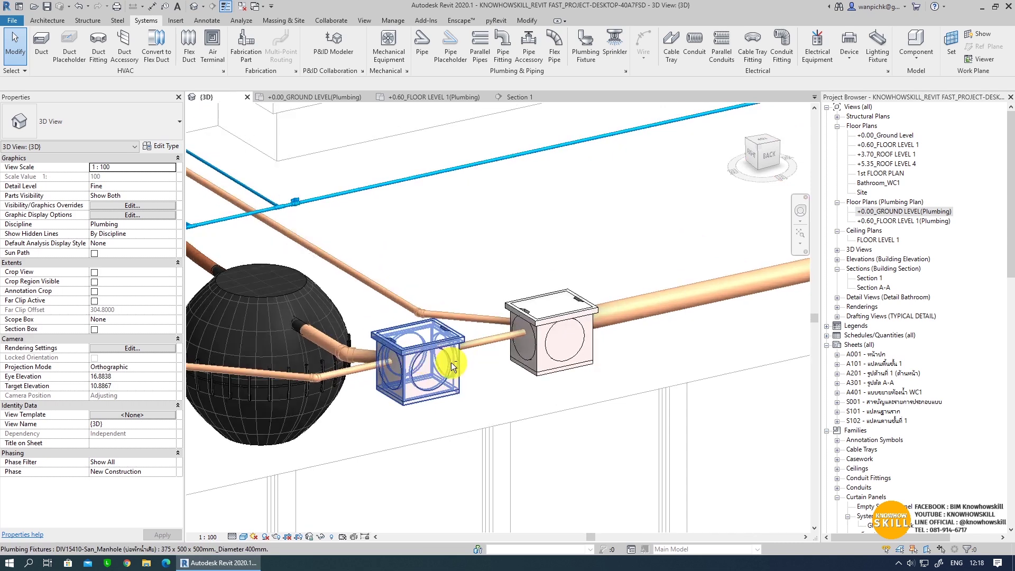
{"action": "middle_click_drag", "start_coordinate": [452, 363], "coordinate": [552, 375], "text": "shift"}
{"action": "left_click", "coordinate": [503, 374]}
{"action": "scroll", "coordinate": [476, 381], "scroll_direction": "up", "scroll_amount": 2}
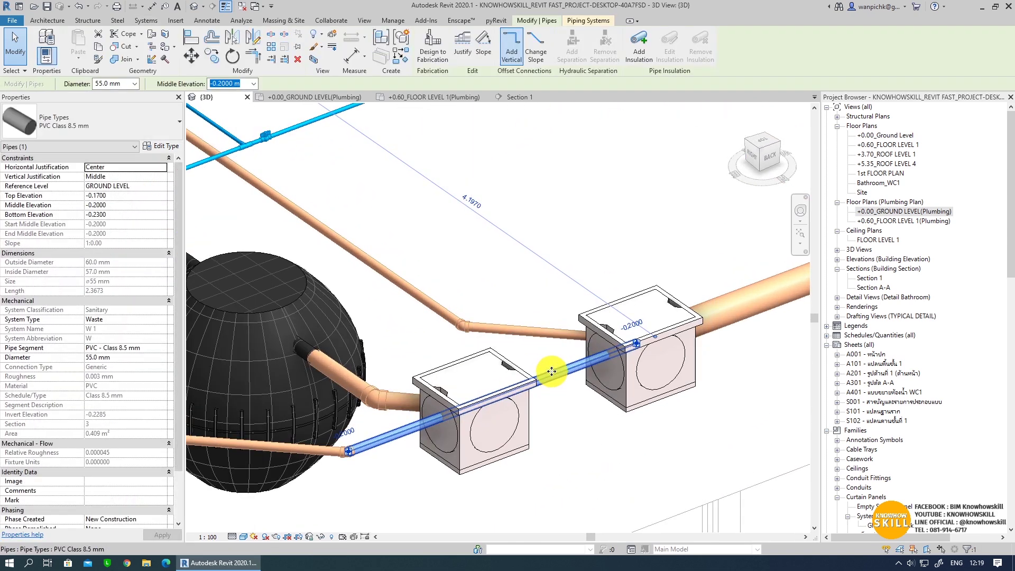
- Delete the pipe segment running through the left manhole
{"action": "left_click", "coordinate": [276, 37]}
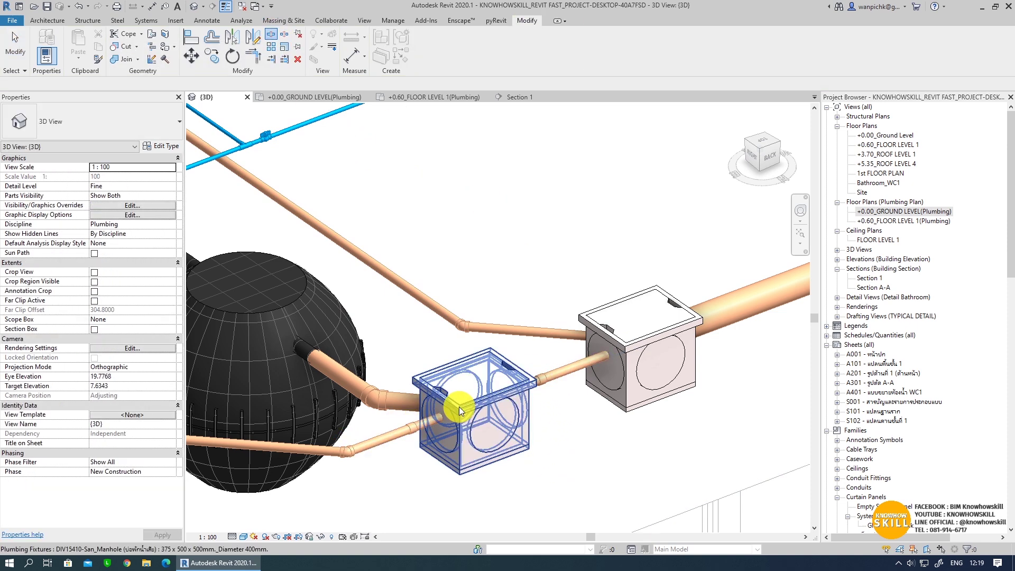
{"action": "key", "text": "Escape"}
{"action": "left_click", "coordinate": [439, 422]}
{"action": "key", "text": "Delete"}
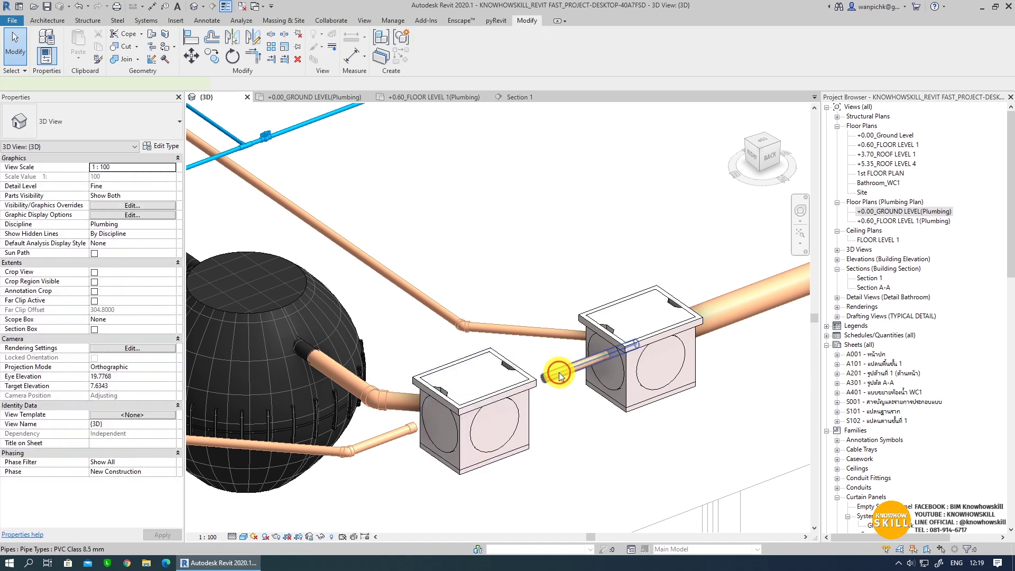
- Draw a 200 mm pipe from the left manhole to the other manhole
{"action": "left_click", "coordinate": [525, 404]}
{"action": "mouse_move", "coordinate": [524, 404]}
{"action": "middle_mouse_down", "text": "shift"}
{"action": "mouse_move", "coordinate": [404, 436]}
{"action": "mouse_move", "coordinate": [363, 433]}
{"action": "mouse_move", "coordinate": [442, 478]}
{"action": "mouse_move", "coordinate": [585, 426]}
{"action": "middle_mouse_up", "text": "shift"}
{"action": "left_click", "coordinate": [582, 428]}
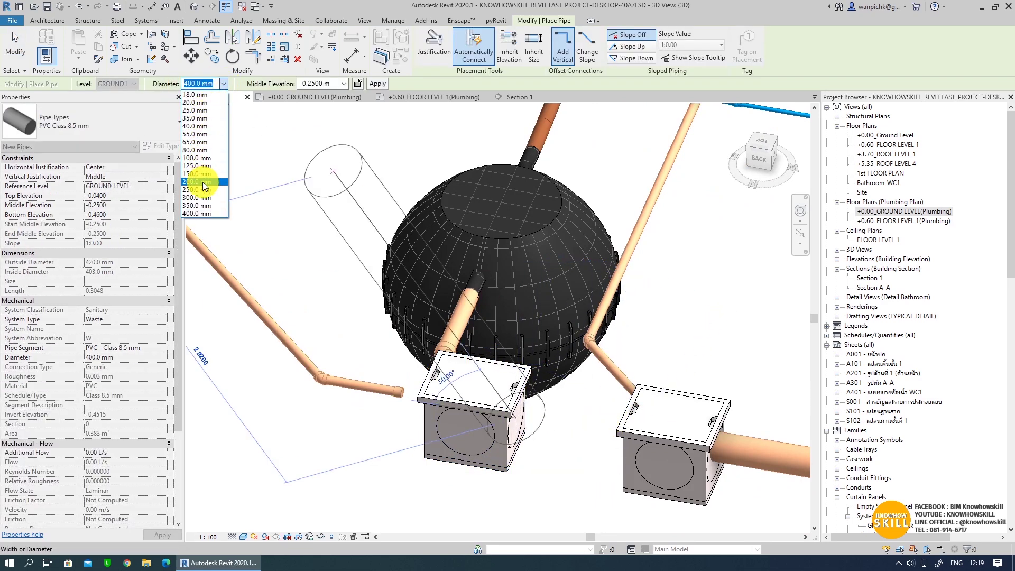
{"action": "left_click", "coordinate": [203, 186]}
{"action": "mouse_move", "coordinate": [540, 329]}
{"action": "middle_mouse_down", "text": "shift"}
{"action": "mouse_move", "coordinate": [585, 419]}
{"action": "mouse_move", "coordinate": [693, 386]}
{"action": "mouse_move", "coordinate": [595, 360]}
{"action": "mouse_move", "coordinate": [553, 378]}
{"action": "mouse_move", "coordinate": [550, 433]}
{"action": "mouse_move", "coordinate": [476, 415]}
{"action": "mouse_move", "coordinate": [562, 412]}
{"action": "mouse_move", "coordinate": [431, 435]}
{"action": "mouse_move", "coordinate": [517, 448]}
{"action": "middle_mouse_up", "text": "shift"}
{"action": "left_click", "coordinate": [603, 358]}
{"action": "key", "text": "Escape"}
{"action": "key", "text": "Escape"}
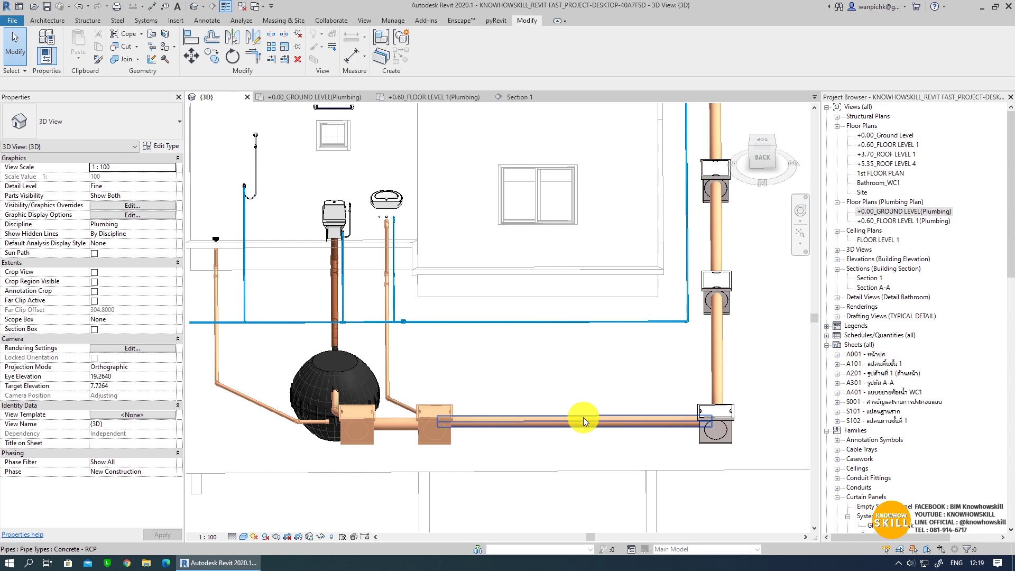
- Delete the old connected pipe branch
{"action": "key", "text": "Tab"}
{"action": "left_click", "coordinate": [583, 418]}
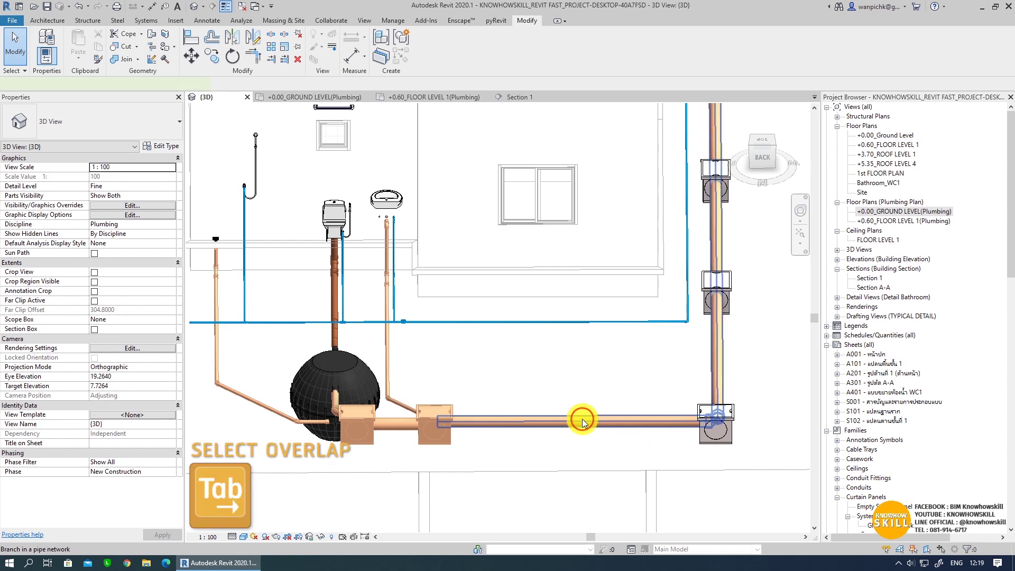
{"action": "key", "text": "Delete"}
- Run a 200 mm pipe from the manhole beside the septic tank to the next manhole
{"action": "mouse_move", "coordinate": [430, 417]}
{"action": "middle_mouse_down", "text": "shift"}
{"action": "mouse_move", "coordinate": [455, 424]}
{"action": "mouse_move", "coordinate": [439, 426]}
{"action": "middle_mouse_up", "text": "shift"}
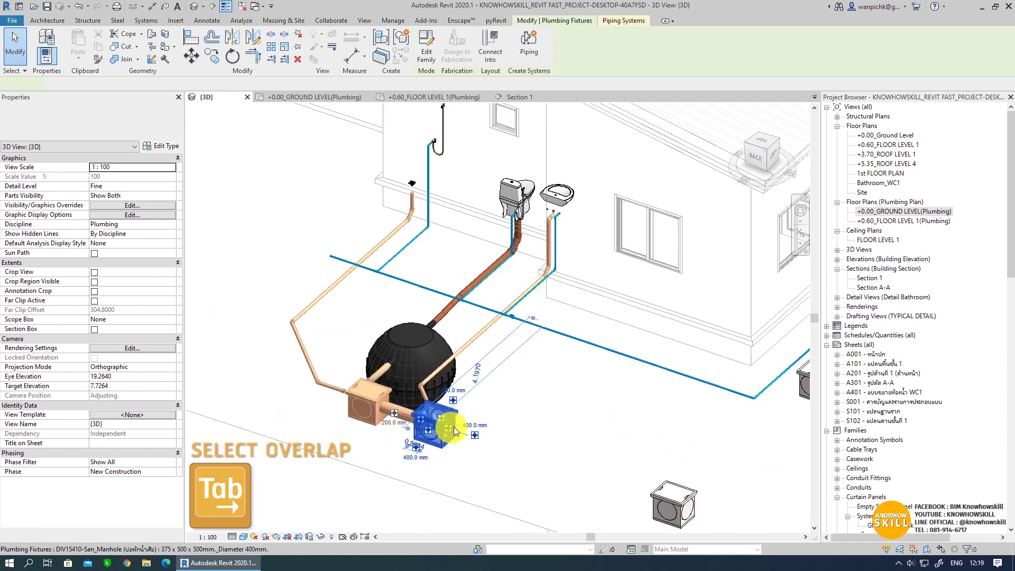
{"action": "left_click", "coordinate": [439, 426]}
{"action": "left_click", "coordinate": [476, 436]}
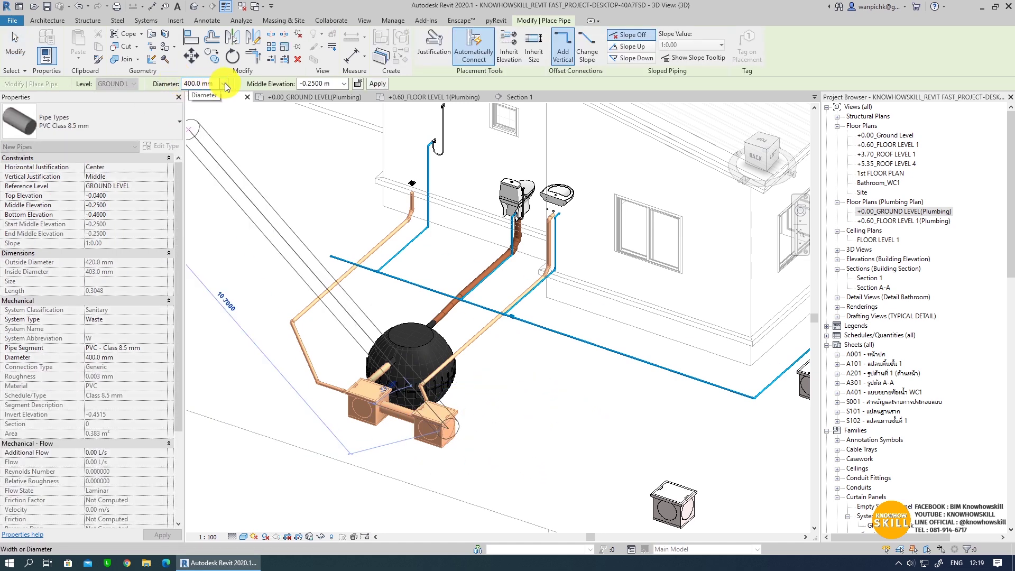
{"action": "left_click", "coordinate": [207, 182]}
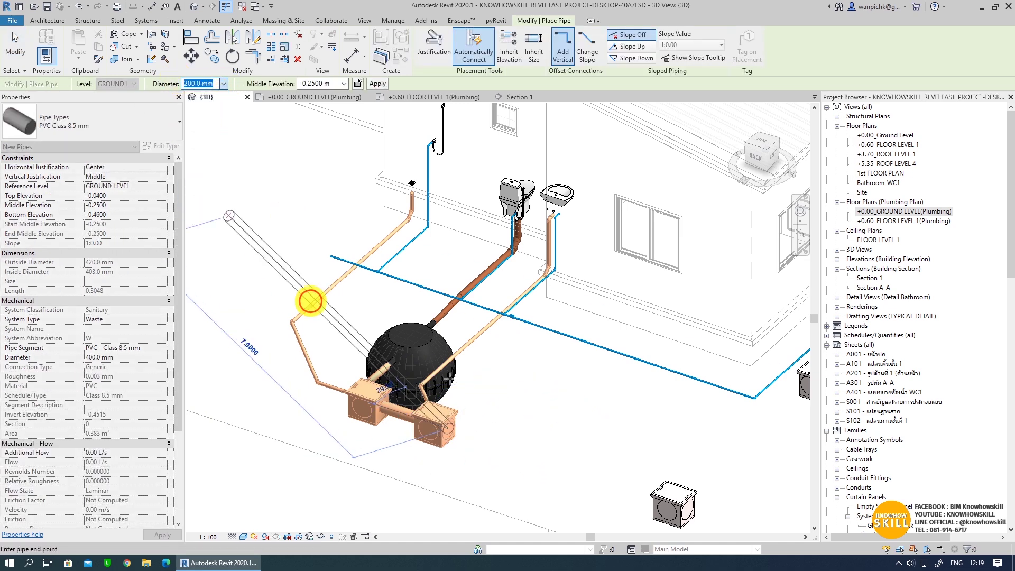
{"action": "middle_click_drag", "start_coordinate": [249, 296], "coordinate": [658, 443], "text": "shift"}
{"action": "scroll", "coordinate": [641, 342], "scroll_direction": "up", "scroll_amount": 3}
{"action": "scroll", "coordinate": [643, 332], "scroll_direction": "up", "scroll_amount": 2}
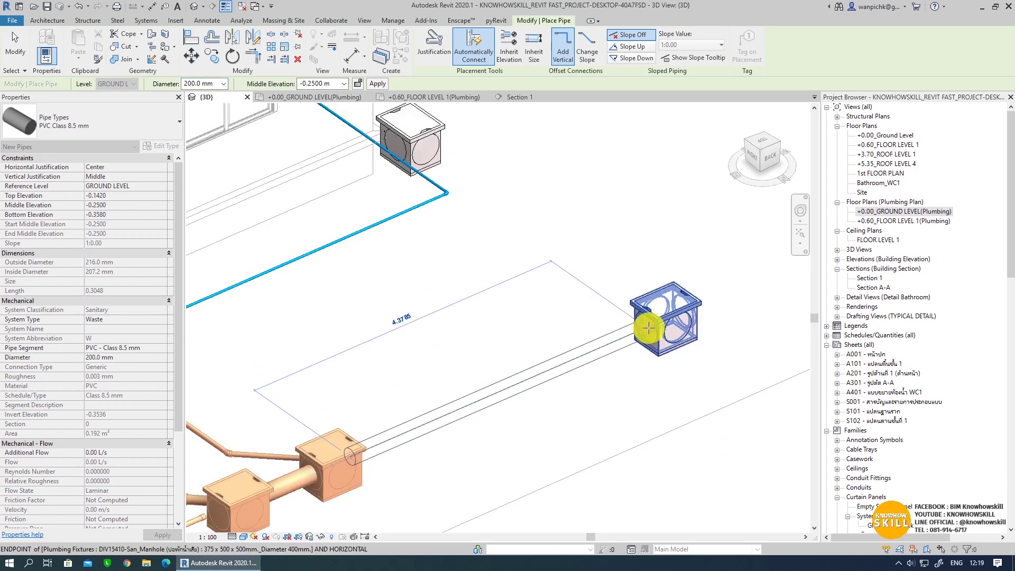
{"action": "left_click", "coordinate": [643, 332]}
{"action": "key", "text": "Escape"}
{"action": "left_click", "coordinate": [673, 312]}
- Start another pipe from the connected manhole's open side
{"action": "middle_click_drag", "start_coordinate": [655, 374], "coordinate": [595, 394]}
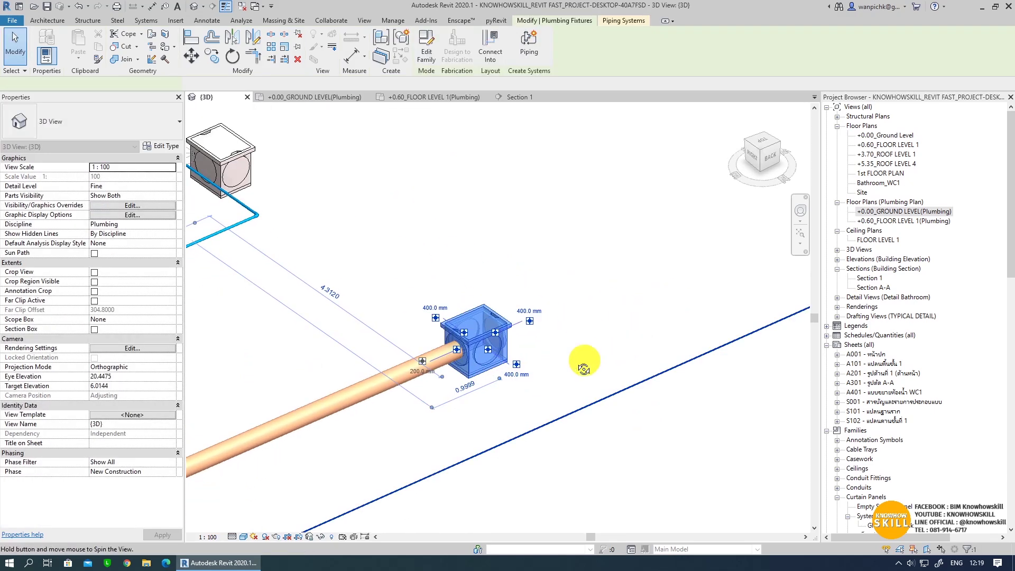
{"action": "mouse_move", "coordinate": [585, 358]}
{"action": "middle_mouse_down", "text": "shift"}
{"action": "mouse_move", "coordinate": [522, 330]}
{"action": "mouse_move", "coordinate": [627, 297]}
{"action": "middle_mouse_up", "text": "shift"}
{"action": "left_click", "coordinate": [522, 330]}
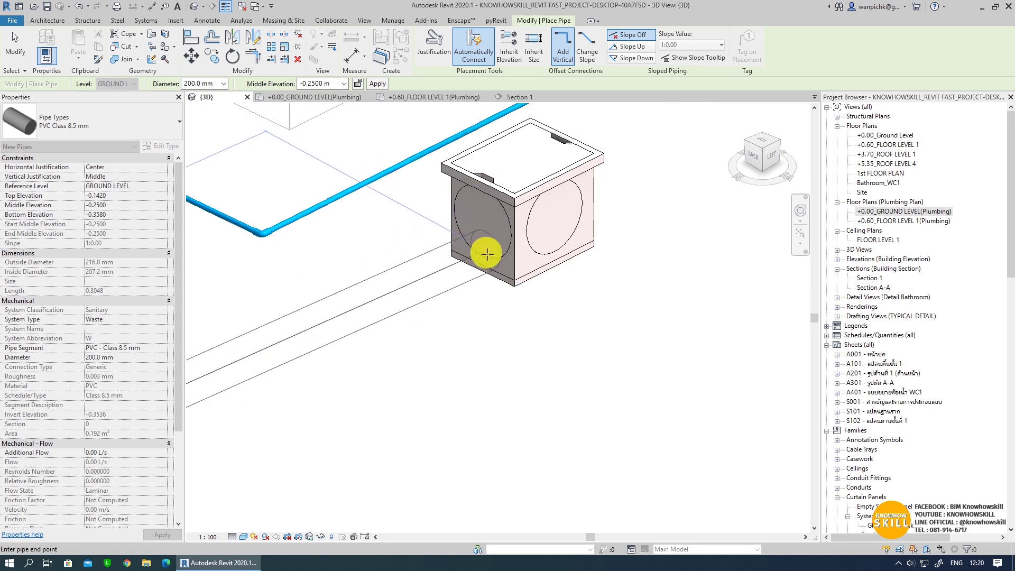
- Connect the far manhole to the next manhole with a pipe in the 3D view
{"action": "double_click", "coordinate": [927, 214]}
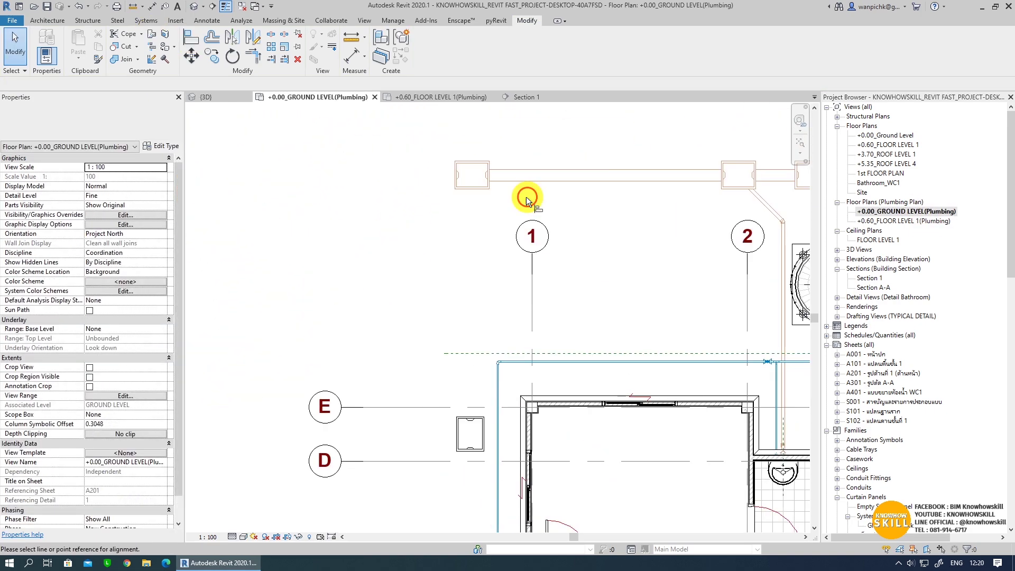
{"action": "key", "text": "a"}
{"action": "key", "text": "l"}
{"action": "left_click", "coordinate": [194, 6]}
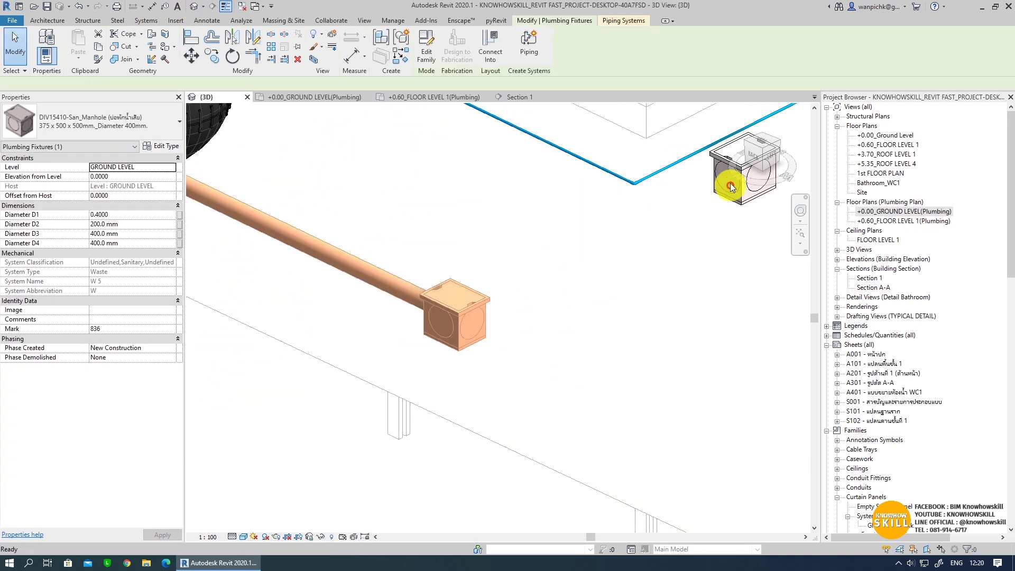
{"action": "left_click", "coordinate": [352, 285]}
{"action": "left_click", "coordinate": [135, 84]}
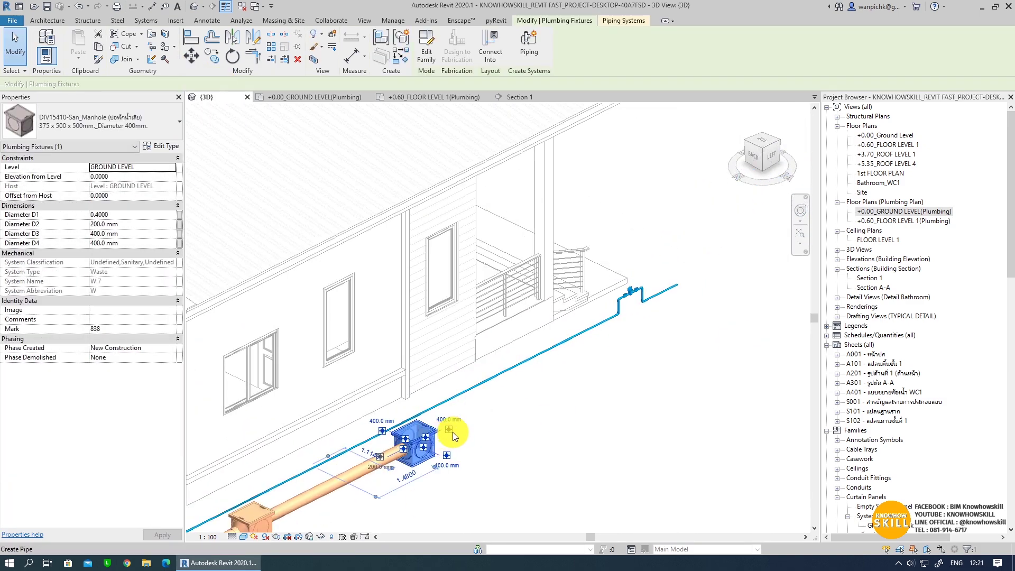
{"action": "left_click", "coordinate": [692, 289]}
{"action": "key", "text": "Escape"}
{"action": "key", "text": "Escape"}
- Orbit between low side and high isometric views to check the full drainage run
{"action": "scroll", "coordinate": [519, 425], "scroll_direction": "down", "scroll_amount": 5}
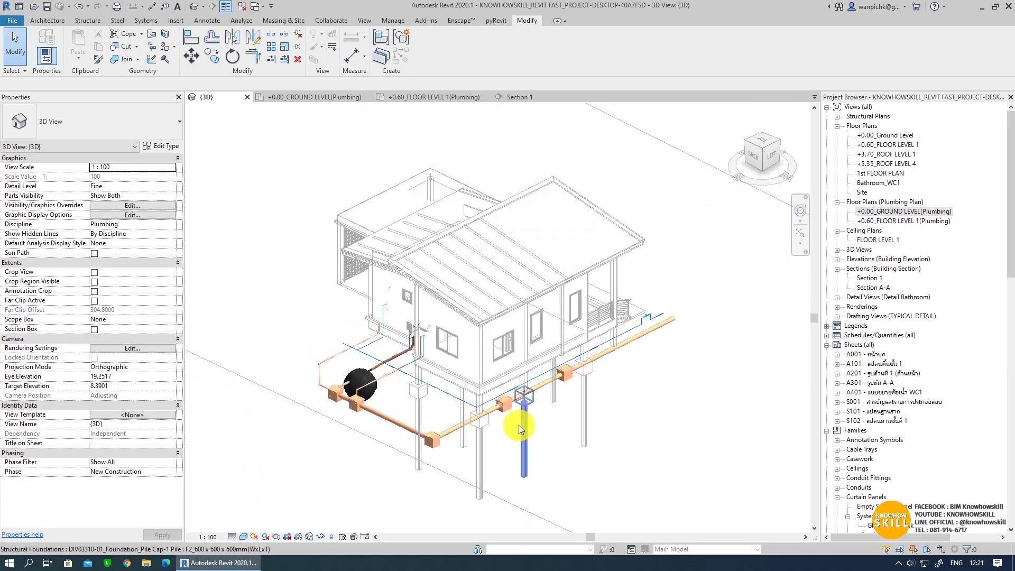
{"action": "mouse_move", "coordinate": [620, 417]}
{"action": "middle_mouse_down", "text": "shift"}
{"action": "mouse_move", "coordinate": [524, 464]}
{"action": "mouse_move", "coordinate": [363, 386]}
{"action": "mouse_move", "coordinate": [397, 341]}
{"action": "mouse_move", "coordinate": [558, 394]}
{"action": "mouse_move", "coordinate": [538, 414]}
{"action": "mouse_move", "coordinate": [554, 444]}
{"action": "mouse_move", "coordinate": [571, 429]}
{"action": "mouse_move", "coordinate": [376, 414]}
{"action": "mouse_move", "coordinate": [442, 449]}
{"action": "mouse_move", "coordinate": [458, 444]}
{"action": "mouse_move", "coordinate": [405, 359]}
{"action": "mouse_move", "coordinate": [472, 390]}
{"action": "mouse_move", "coordinate": [419, 414]}
{"action": "mouse_move", "coordinate": [408, 442]}
{"action": "mouse_move", "coordinate": [482, 460]}
{"action": "mouse_move", "coordinate": [365, 423]}
{"action": "middle_mouse_up", "text": "shift"}
{"action": "scroll", "coordinate": [365, 420], "scroll_direction": "up", "scroll_amount": 2}
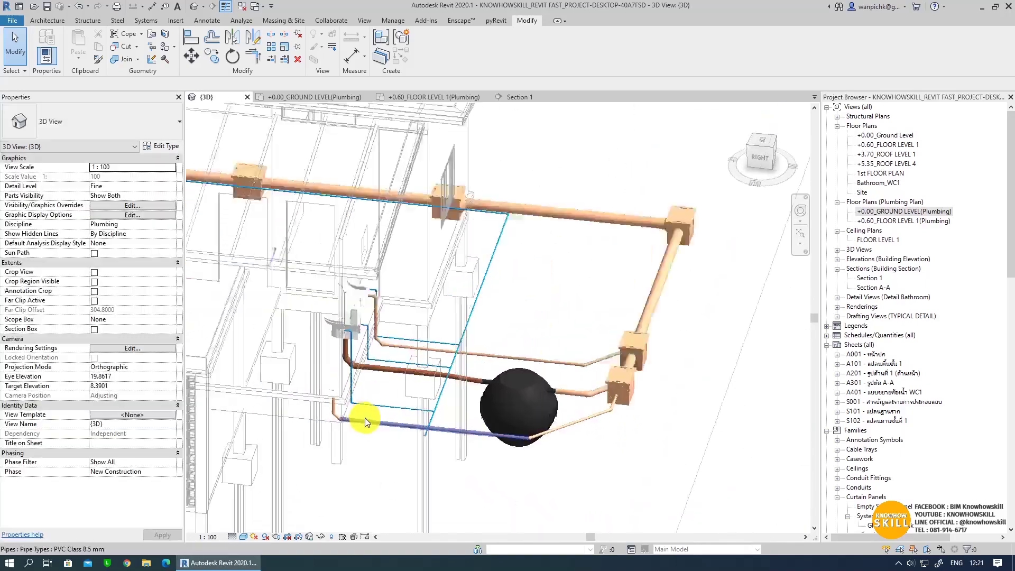
{"action": "scroll", "coordinate": [366, 423], "scroll_direction": "up", "scroll_amount": 2}
{"action": "scroll", "coordinate": [366, 427], "scroll_direction": "up", "scroll_amount": 1}
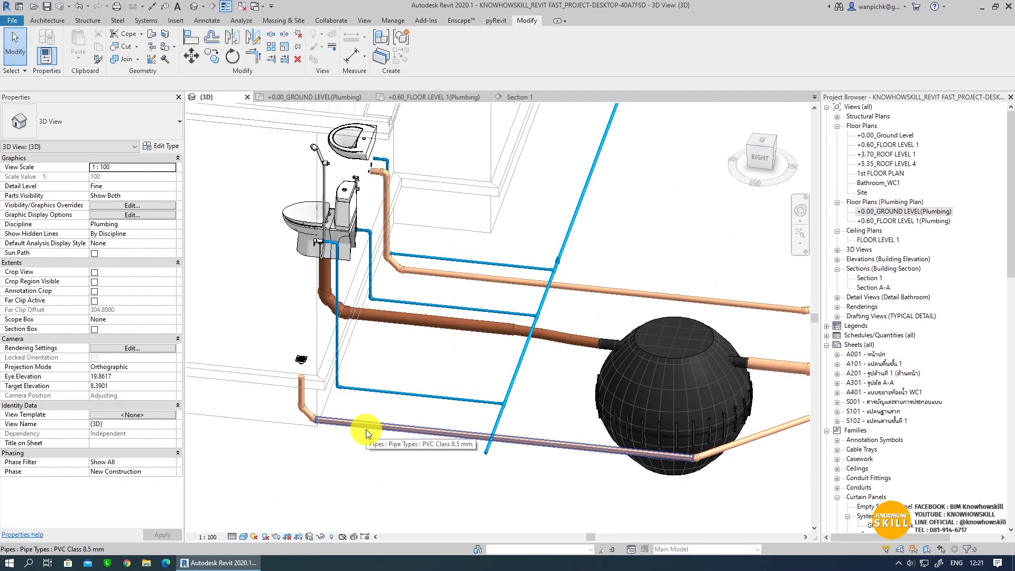
{"action": "mouse_move", "coordinate": [369, 426]}
{"action": "middle_mouse_down", "text": "shift"}
{"action": "mouse_move", "coordinate": [321, 424]}
{"action": "mouse_move", "coordinate": [333, 421]}
{"action": "mouse_move", "coordinate": [416, 522]}
{"action": "mouse_move", "coordinate": [440, 484]}
{"action": "mouse_move", "coordinate": [607, 487]}
{"action": "mouse_move", "coordinate": [415, 374]}
{"action": "mouse_move", "coordinate": [482, 431]}
{"action": "mouse_move", "coordinate": [624, 481]}
{"action": "mouse_move", "coordinate": [398, 411]}
{"action": "mouse_move", "coordinate": [446, 482]}
{"action": "mouse_move", "coordinate": [443, 425]}
{"action": "mouse_move", "coordinate": [431, 529]}
{"action": "mouse_move", "coordinate": [434, 474]}
{"action": "middle_mouse_up", "text": "shift"}
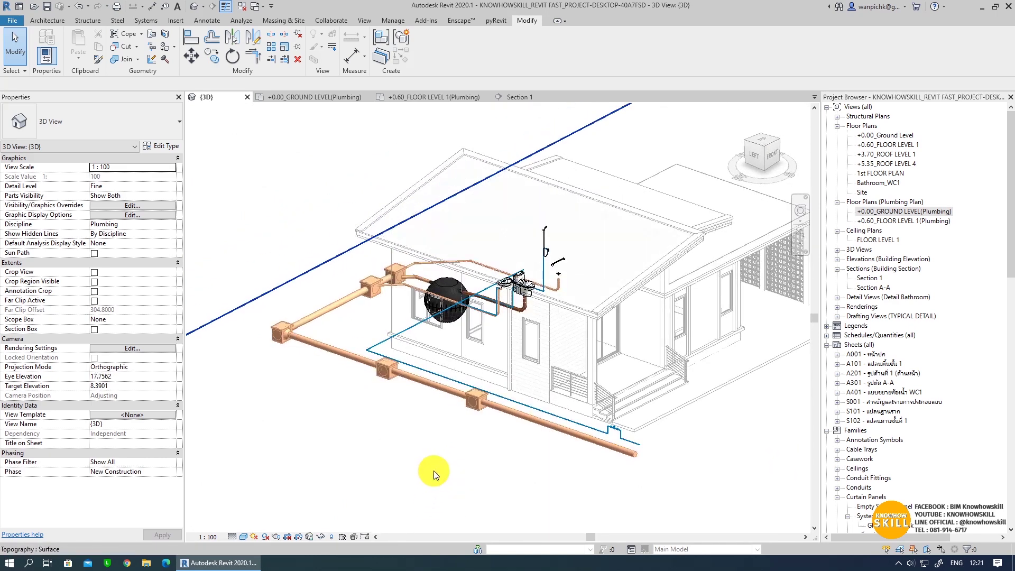
{"action": "double_click", "coordinate": [910, 210]}
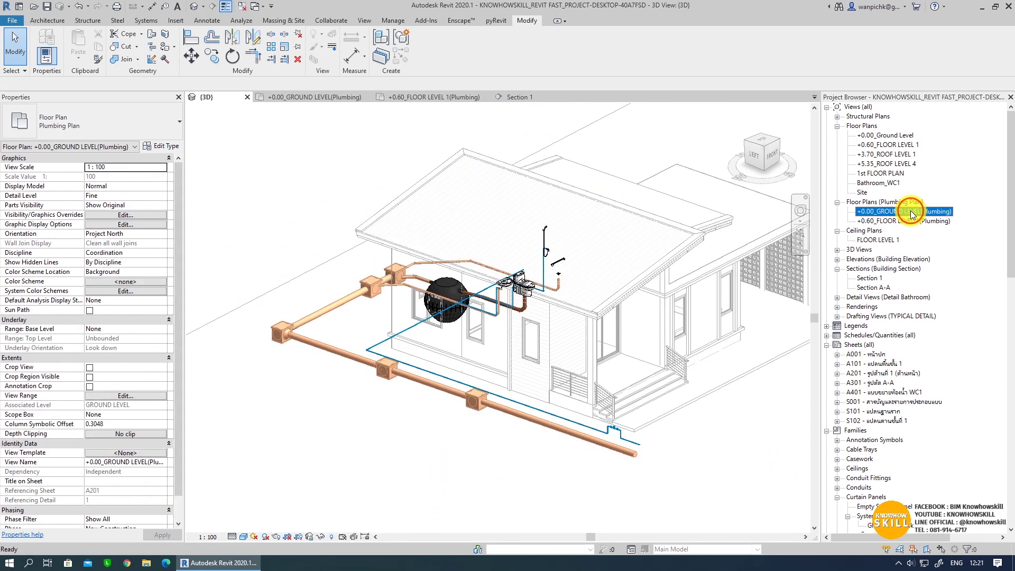
{"action": "scroll", "coordinate": [587, 214], "scroll_direction": "up", "scroll_amount": 2}
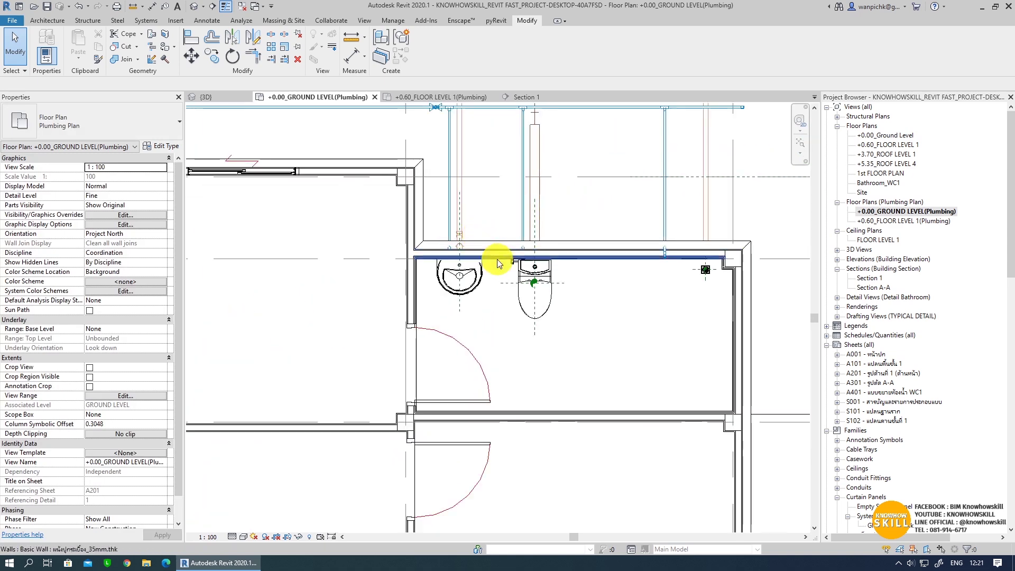
{"action": "scroll", "coordinate": [560, 163], "scroll_direction": "up", "scroll_amount": 2}
{"action": "scroll", "coordinate": [582, 265], "scroll_direction": "up", "scroll_amount": 1}
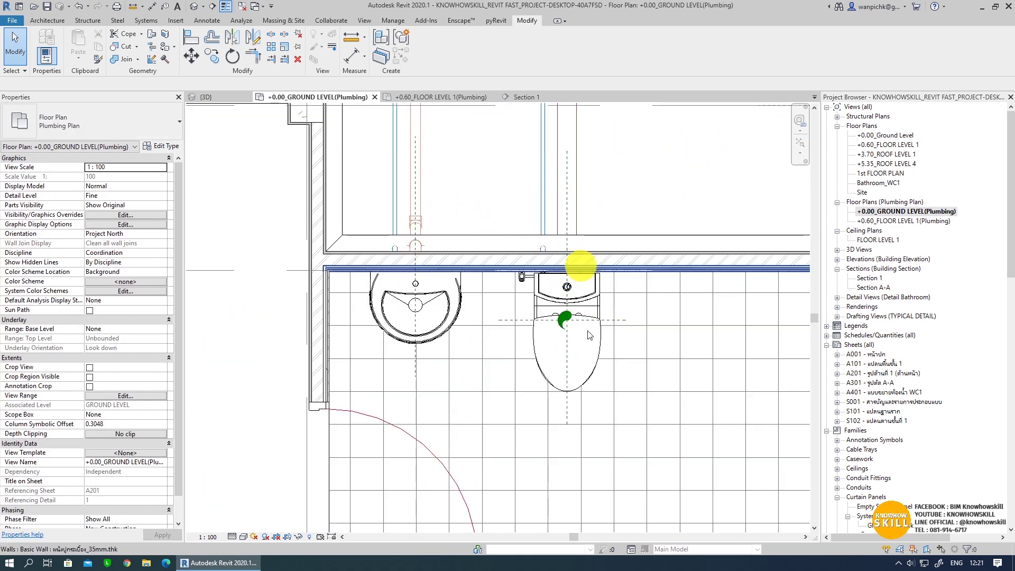
{"action": "left_click", "coordinate": [566, 409]}
{"action": "key", "text": "Escape"}
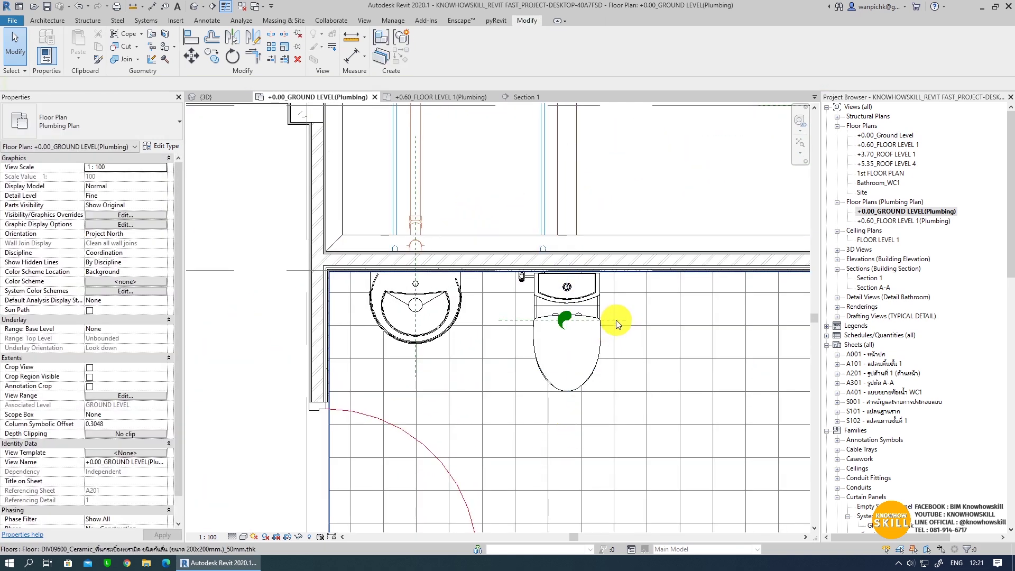
{"action": "left_click", "coordinate": [614, 319]}
{"action": "key", "text": "Escape"}
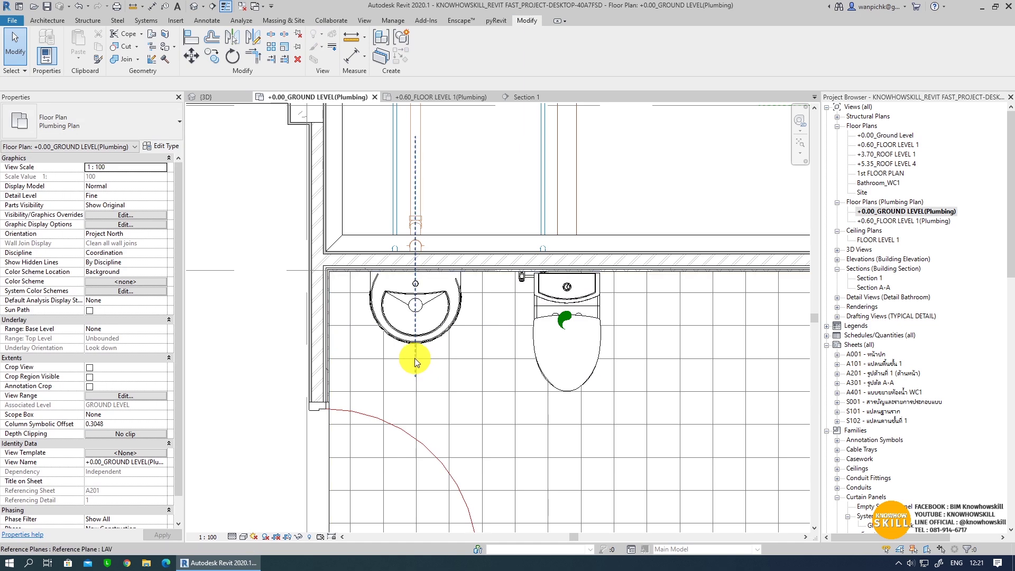
{"action": "left_click", "coordinate": [414, 357]}
{"action": "key", "text": "Escape"}
{"action": "middle_click_drag", "start_coordinate": [431, 352], "coordinate": [227, 418]}
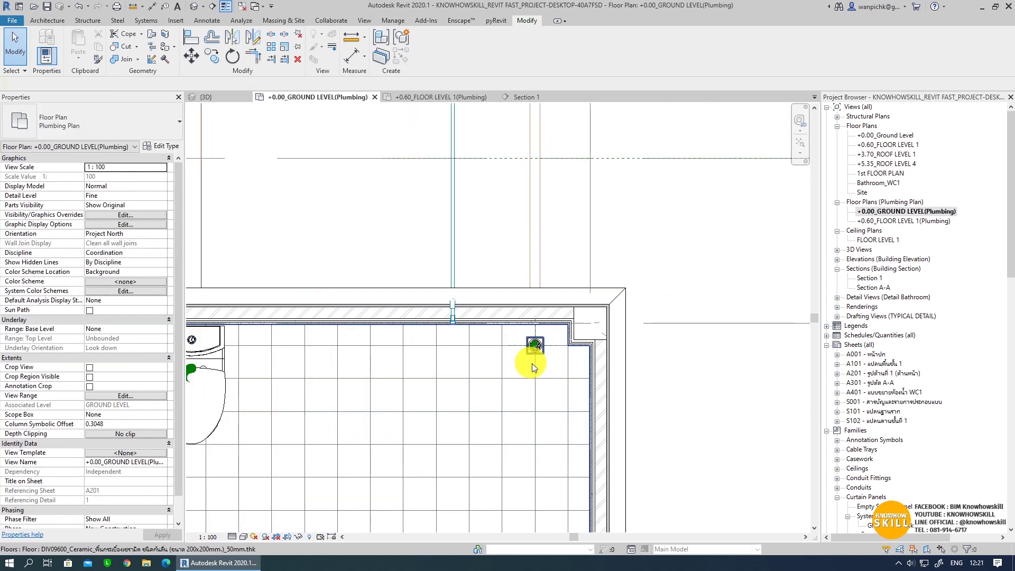
{"action": "left_click", "coordinate": [548, 347]}
{"action": "key", "text": "Escape"}
{"action": "left_click", "coordinate": [550, 346]}
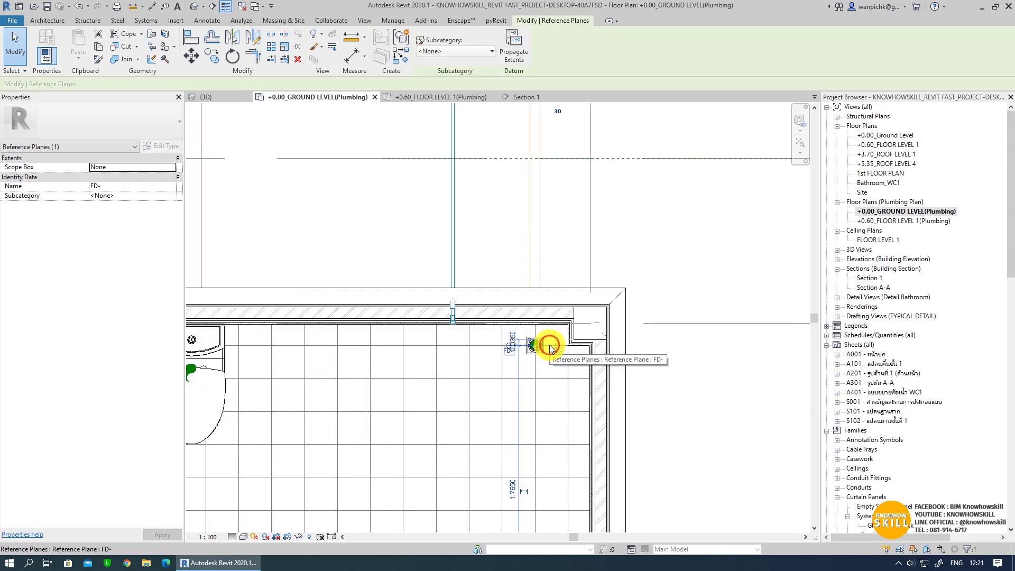
{"action": "key", "text": "Escape"}
{"action": "middle_click_drag", "start_coordinate": [469, 361], "coordinate": [633, 331]}
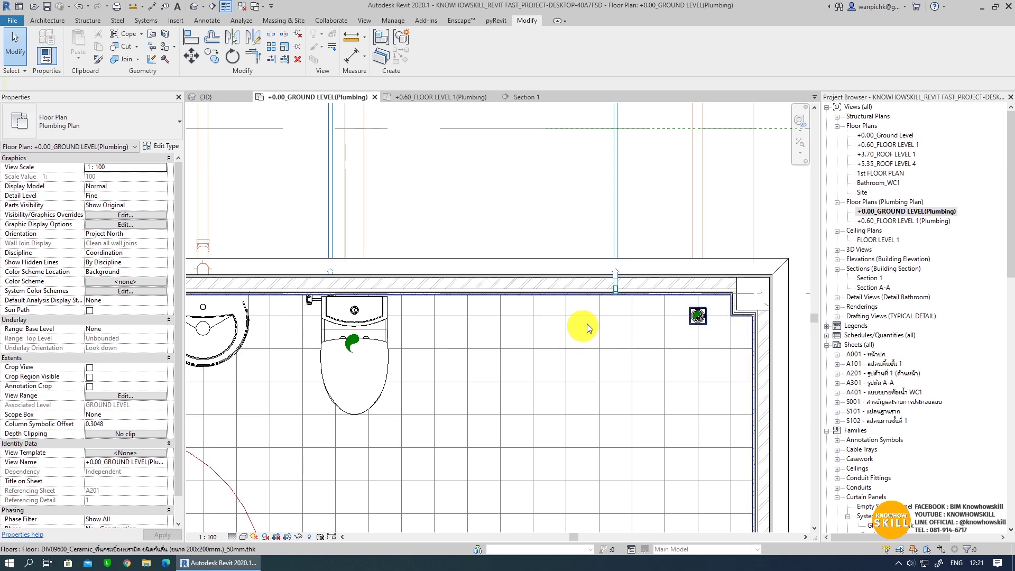
{"action": "scroll", "coordinate": [309, 349], "scroll_direction": "down", "scroll_amount": 3}
{"action": "middle_click_drag", "start_coordinate": [463, 341], "coordinate": [517, 335]}
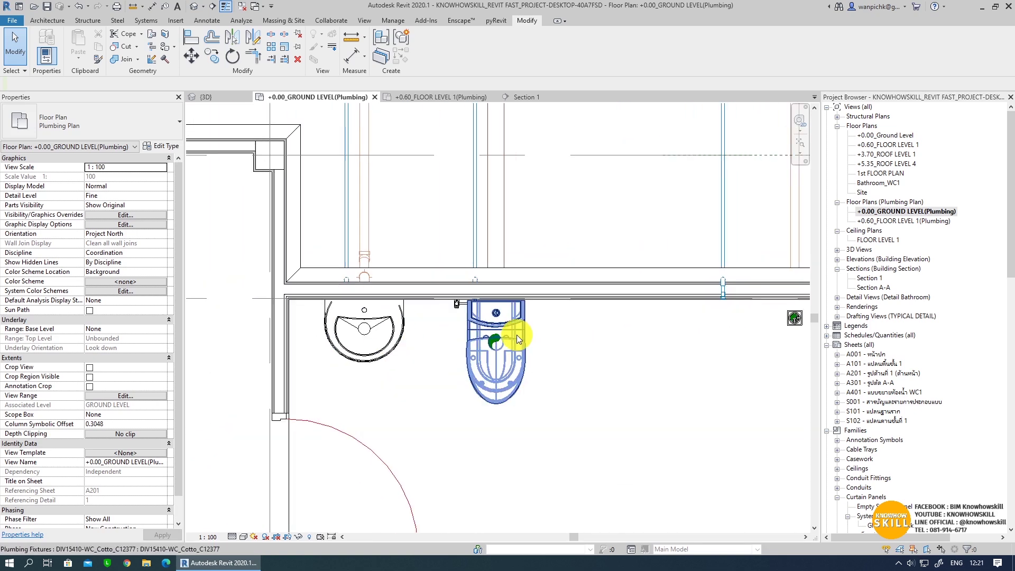
{"action": "scroll", "coordinate": [516, 334], "scroll_direction": "down", "scroll_amount": 2}
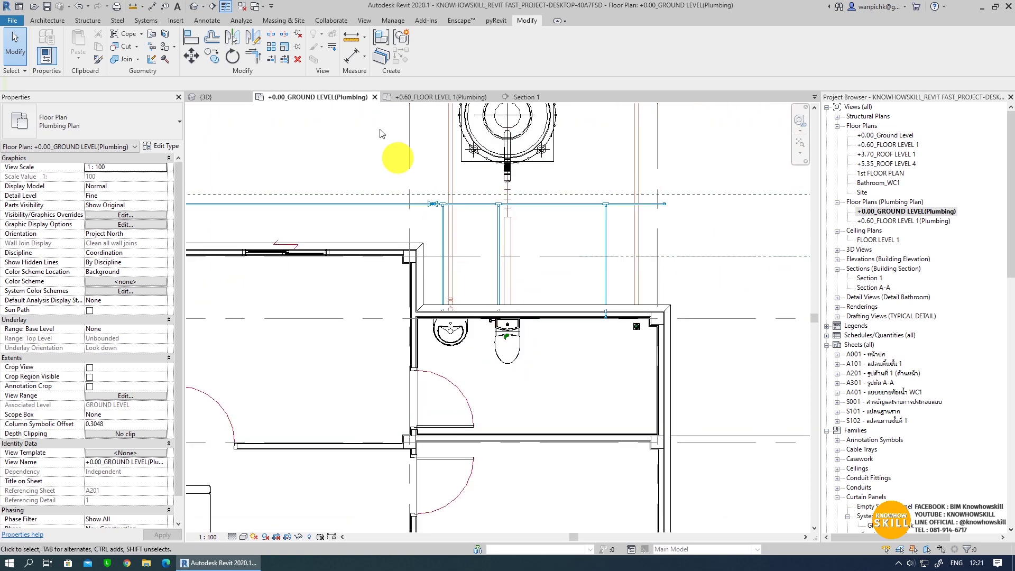
{"action": "left_click", "coordinate": [193, 7]}
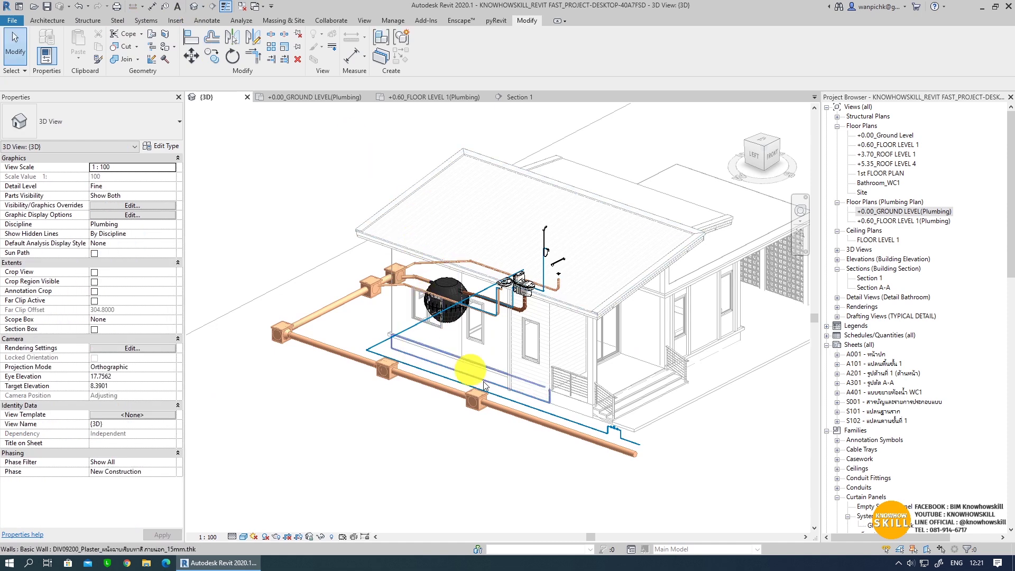
{"action": "mouse_move", "coordinate": [525, 443]}
{"action": "middle_mouse_down", "text": "shift"}
{"action": "mouse_move", "coordinate": [442, 419]}
{"action": "mouse_move", "coordinate": [499, 427]}
{"action": "middle_mouse_up", "text": "shift"}
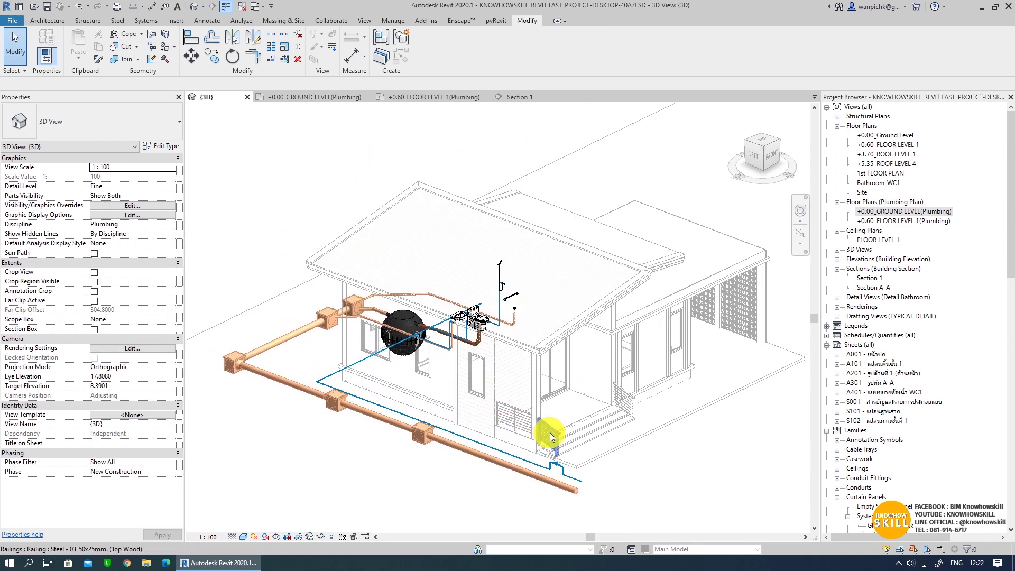
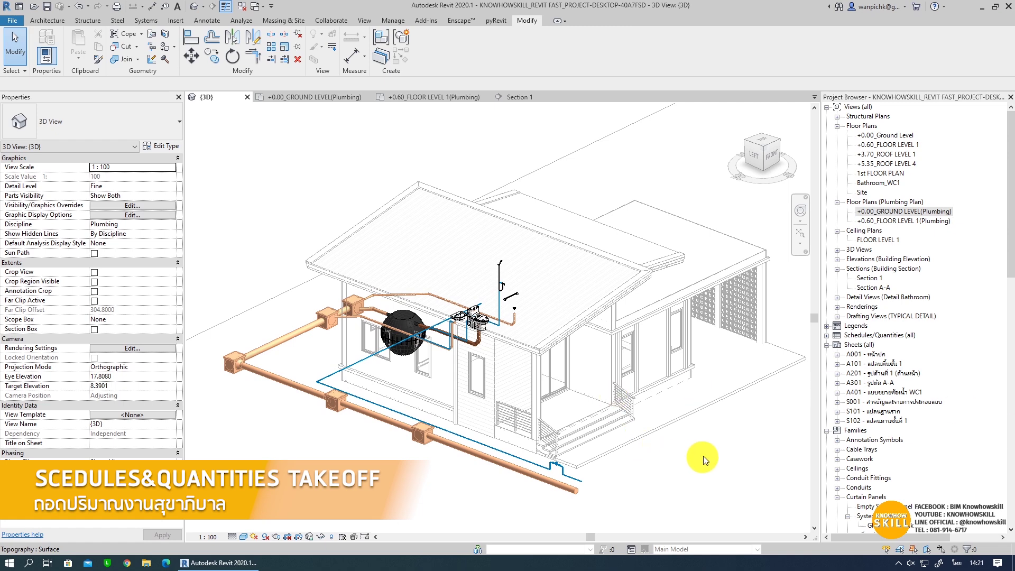
- Zoom into the 3D model and select the 200 mm PVC waste pipe to inspect its properties
{"action": "left_click", "coordinate": [318, 187]}
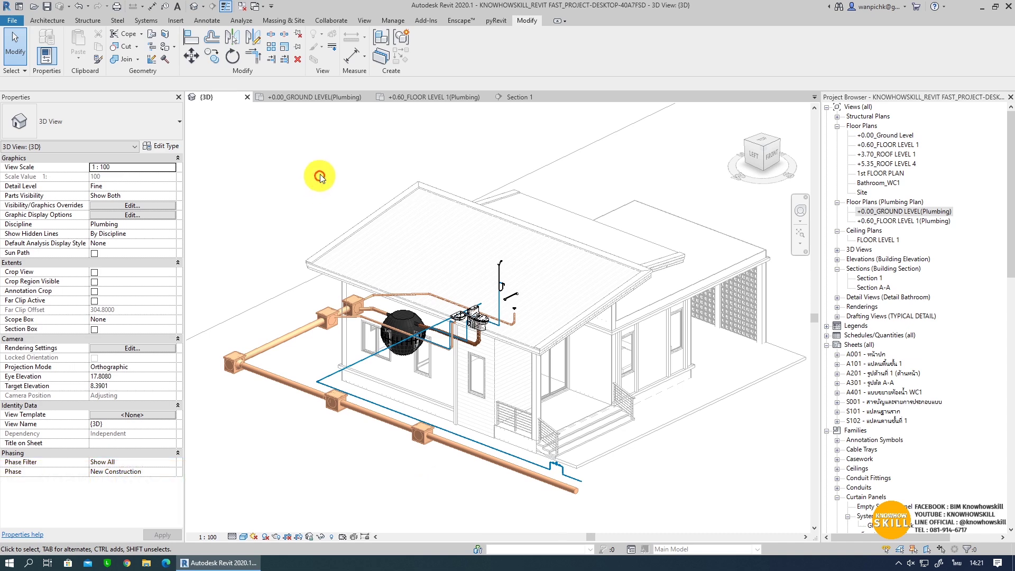
{"action": "scroll", "coordinate": [499, 496], "scroll_direction": "up", "scroll_amount": 3}
{"action": "scroll", "coordinate": [516, 493], "scroll_direction": "up", "scroll_amount": 2}
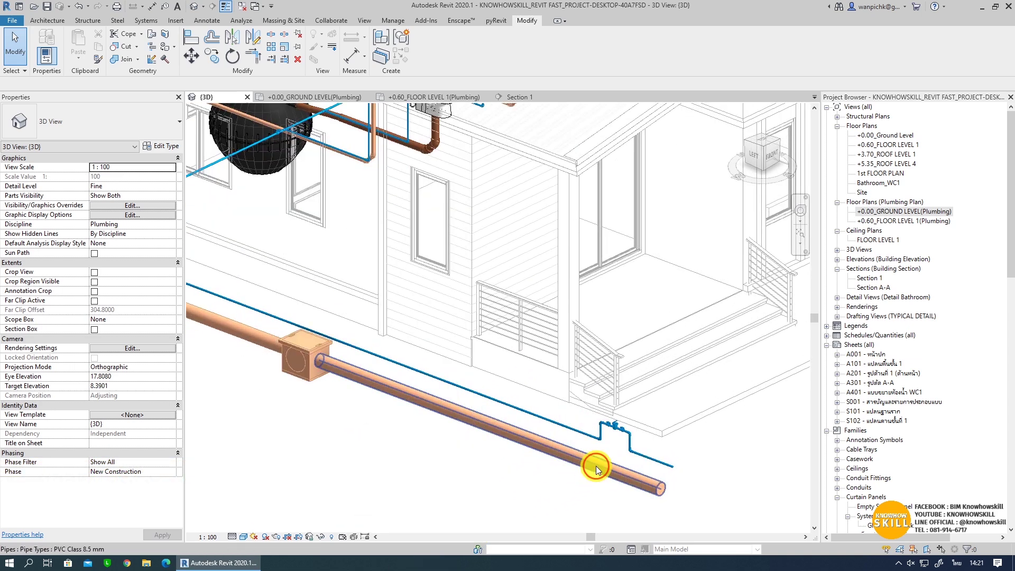
{"action": "left_click", "coordinate": [596, 467]}
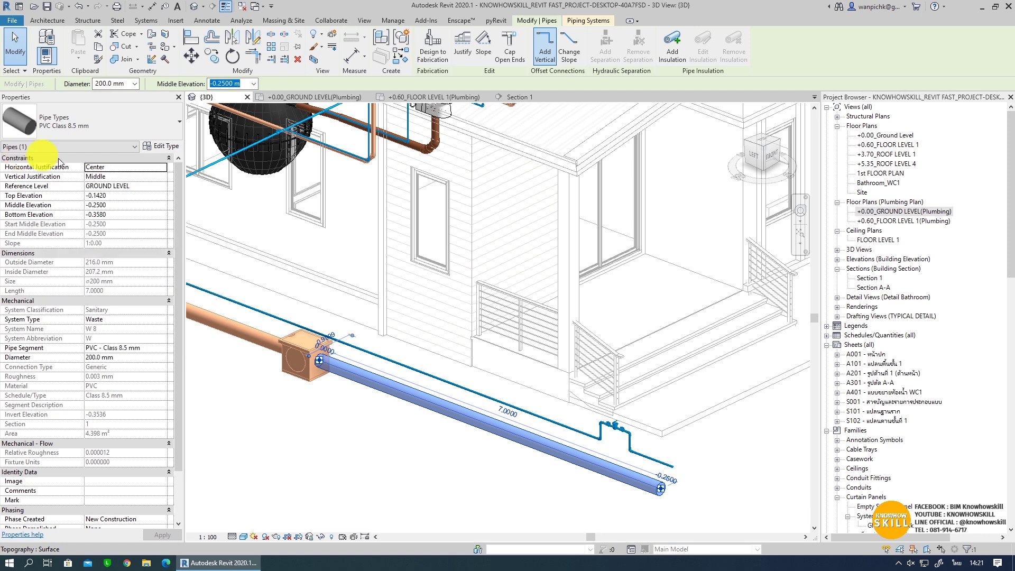
- Start a new schedule for the Pipes category from Schedules/Quantities
{"action": "double_click", "coordinate": [859, 335]}
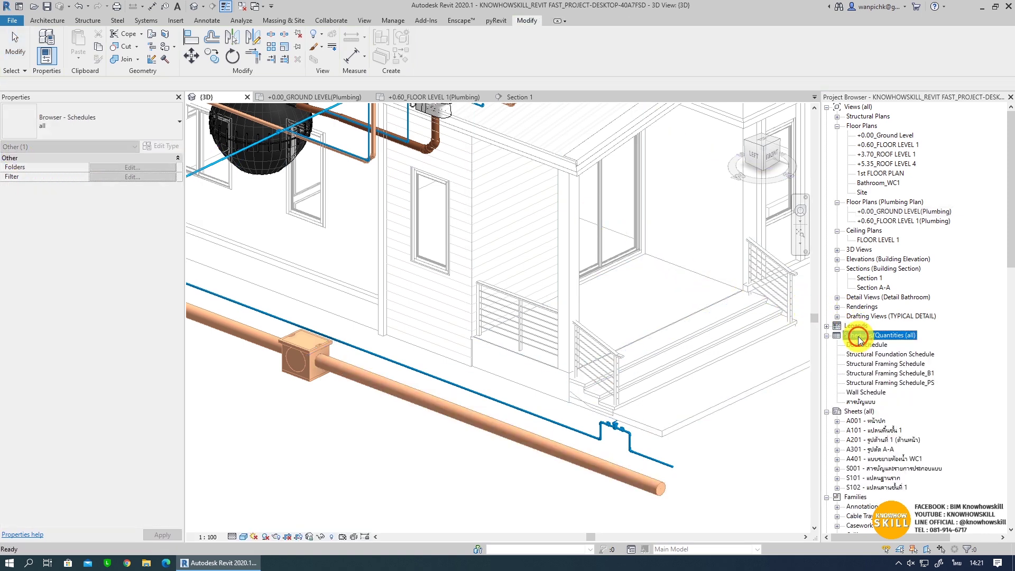
{"action": "right_click", "coordinate": [866, 336]}
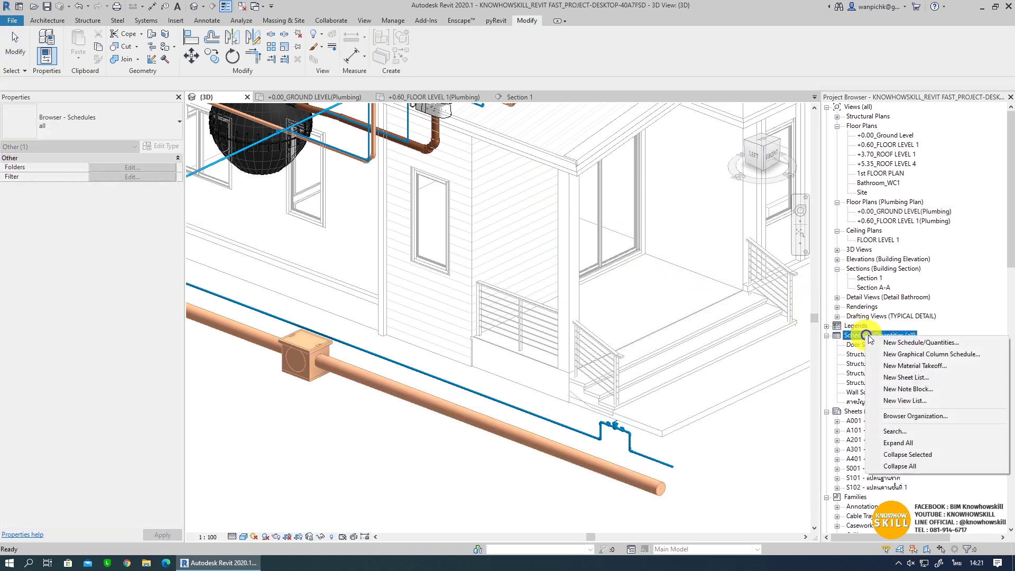
{"action": "left_click", "coordinate": [917, 345]}
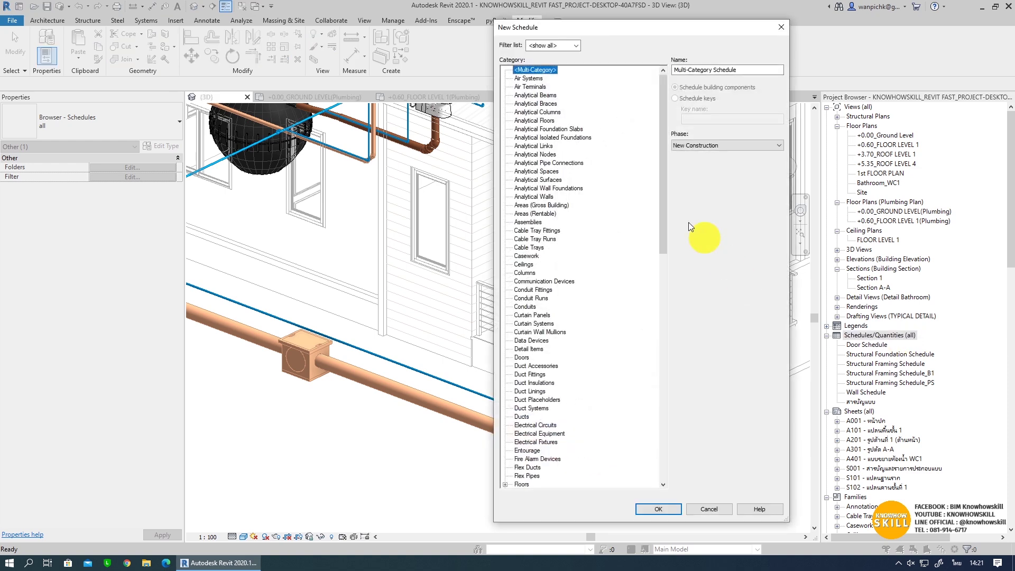
{"action": "left_click_drag", "start_coordinate": [663, 128], "coordinate": [662, 382]}
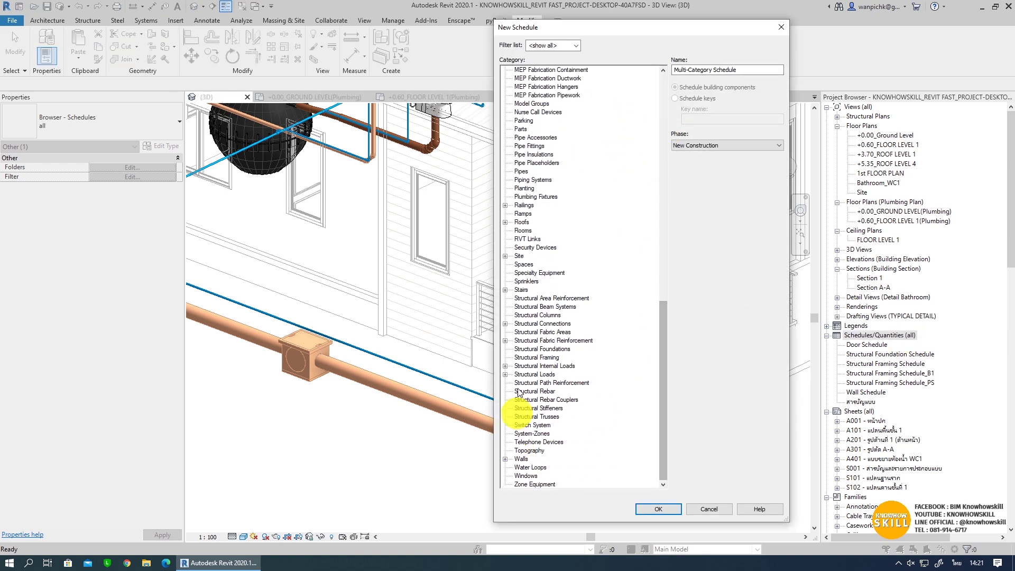
{"action": "left_click", "coordinate": [521, 171]}
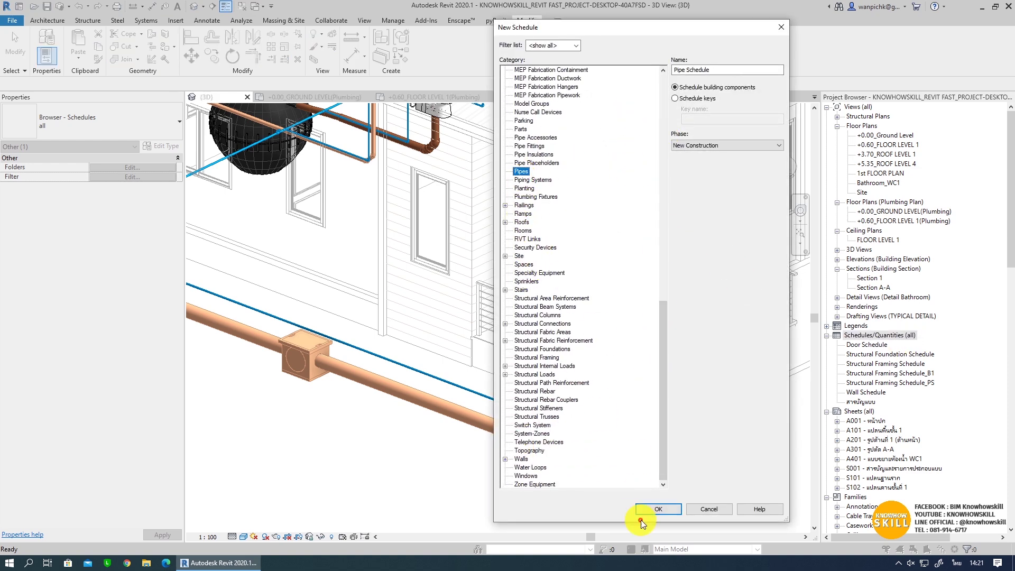
{"action": "left_click", "coordinate": [668, 512]}
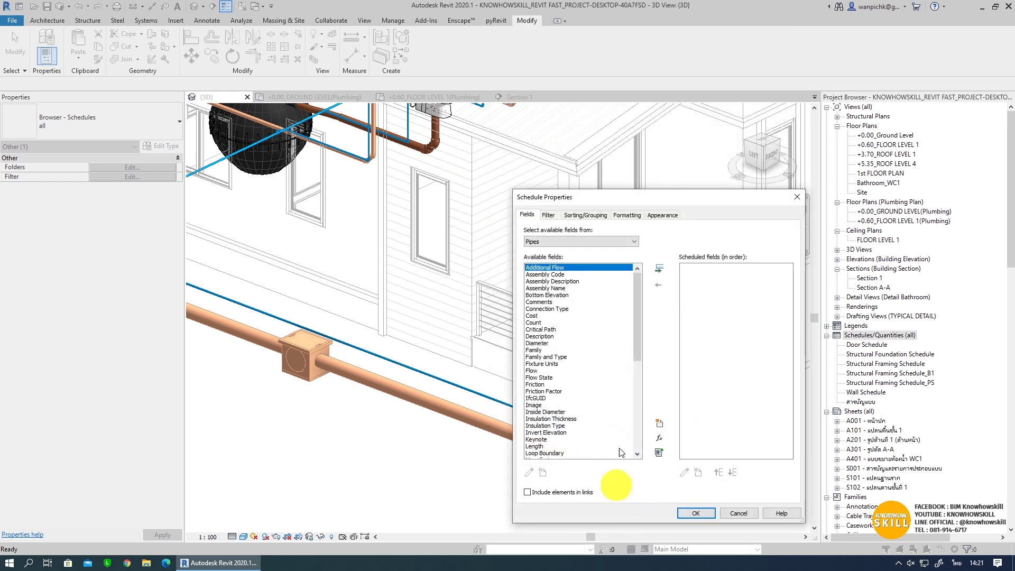
- Add System Abbreviation, Size and Type fields to the Pipe Schedule
{"action": "mouse_move", "coordinate": [639, 291]}
{"action": "left_mouse_down"}
{"action": "mouse_move", "coordinate": [627, 385]}
{"action": "mouse_move", "coordinate": [623, 283]}
{"action": "left_mouse_up"}
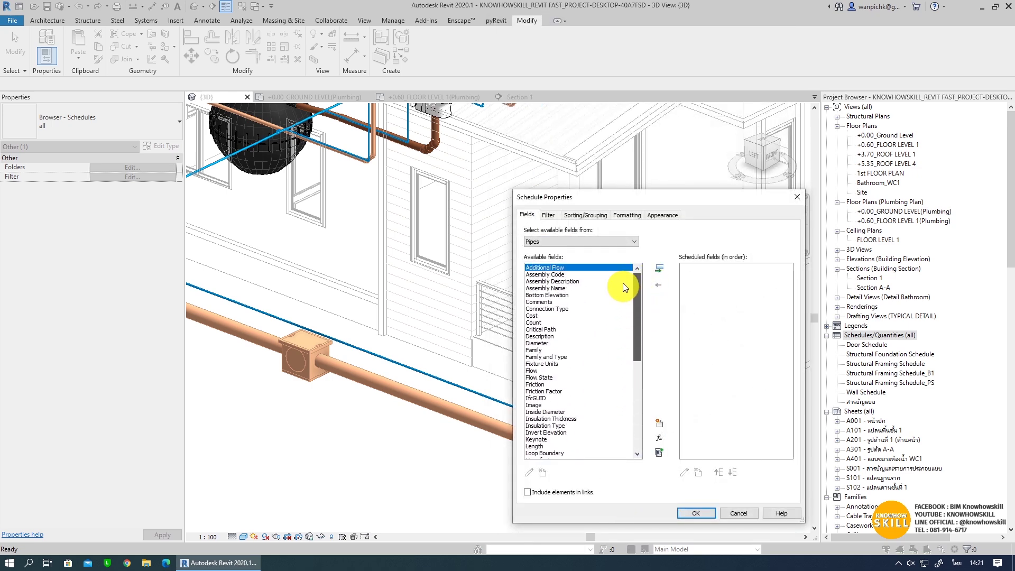
{"action": "scroll", "coordinate": [622, 276], "scroll_direction": "down", "scroll_amount": 10}
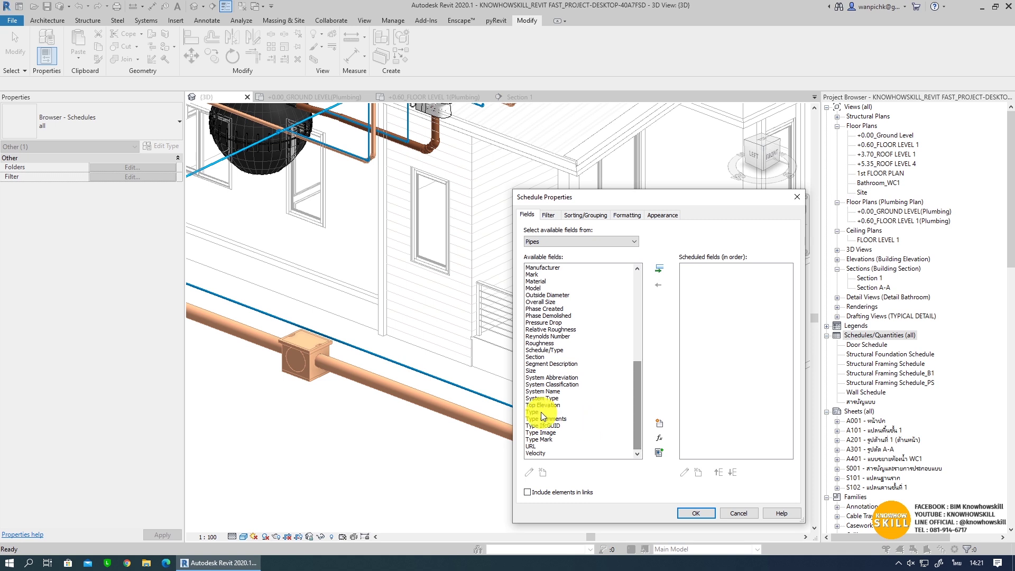
{"action": "left_click", "coordinate": [549, 378]}
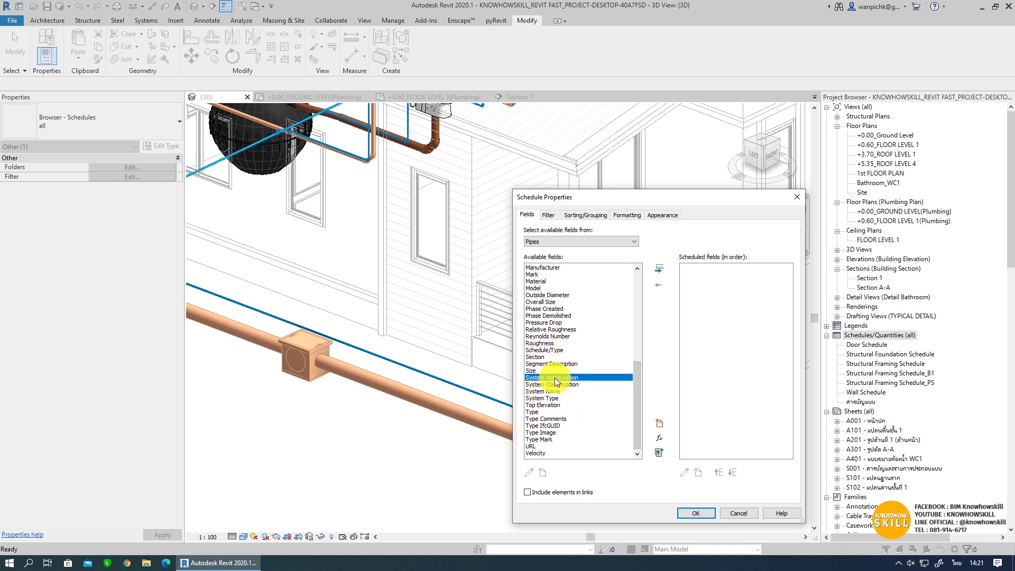
{"action": "left_click", "coordinate": [662, 268]}
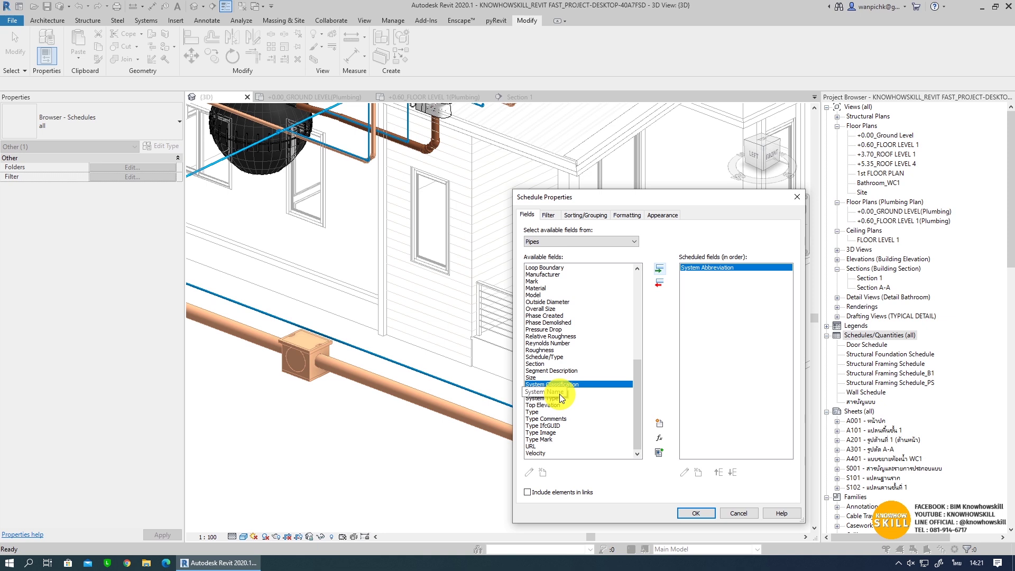
{"action": "left_click", "coordinate": [550, 377]}
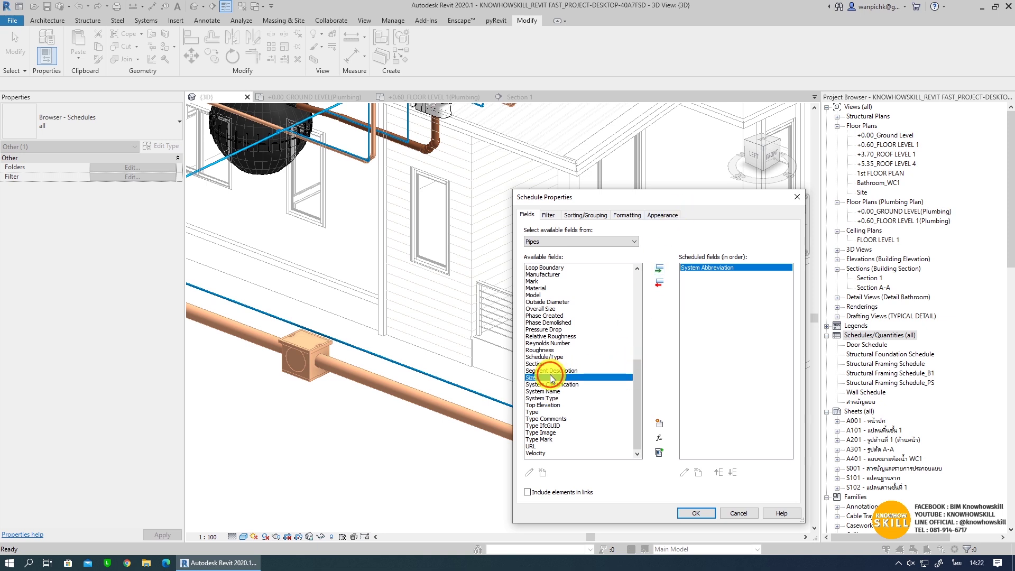
{"action": "left_click", "coordinate": [659, 270]}
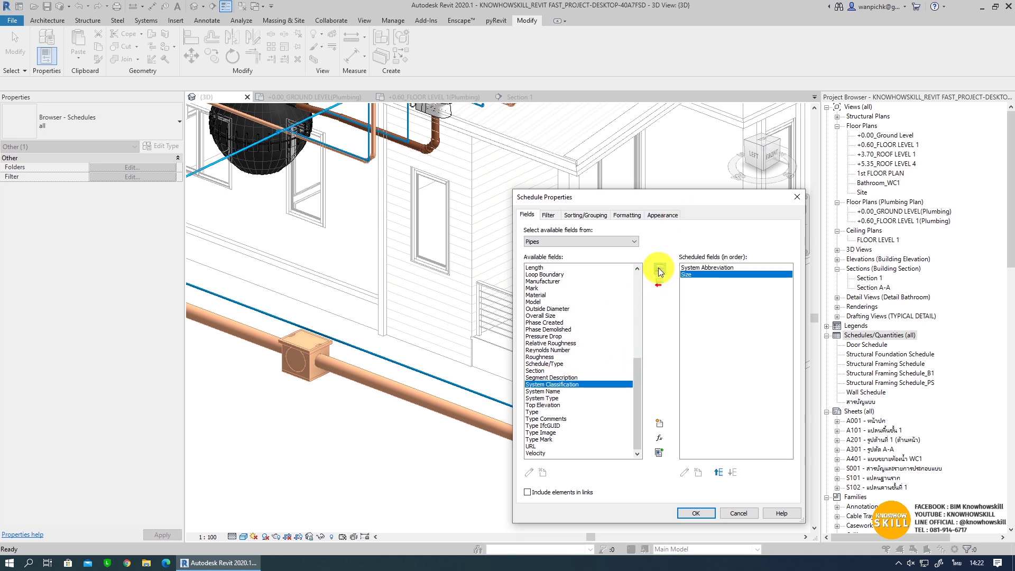
{"action": "mouse_move", "coordinate": [636, 365]}
{"action": "left_mouse_down"}
{"action": "mouse_move", "coordinate": [623, 288]}
{"action": "mouse_move", "coordinate": [542, 444]}
{"action": "left_mouse_up"}
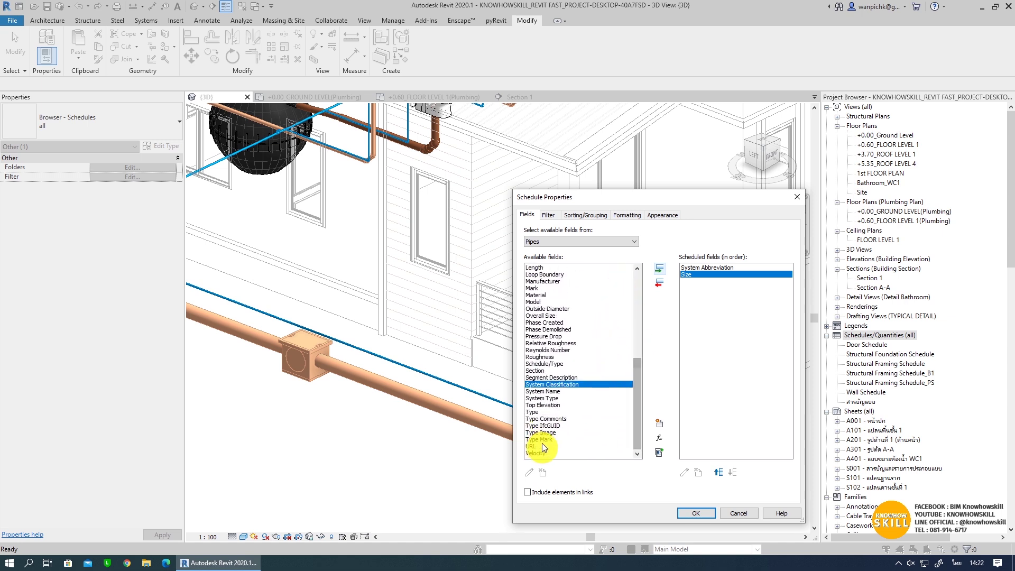
{"action": "left_click", "coordinate": [547, 412]}
{"action": "left_click", "coordinate": [659, 269]}
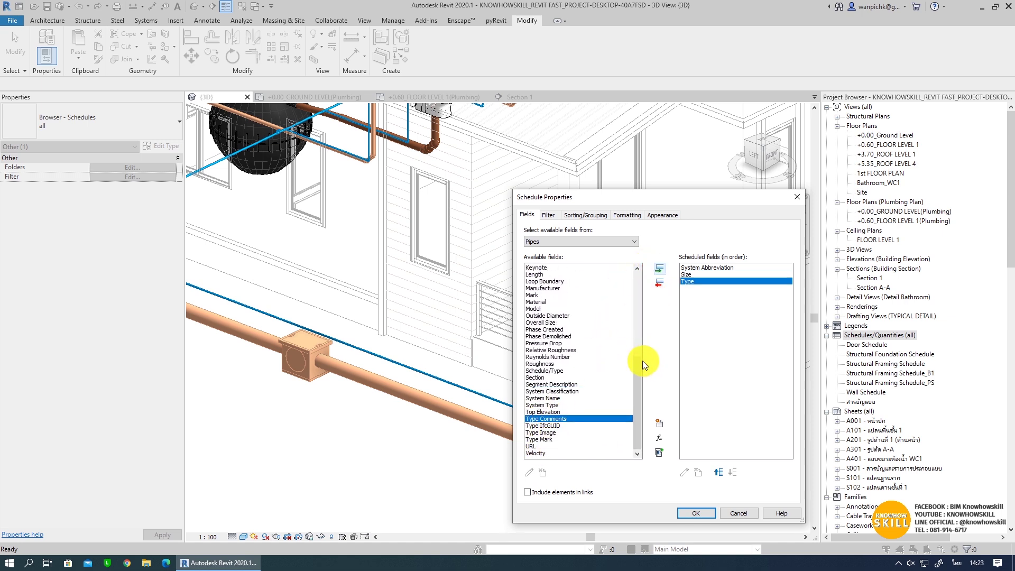
- Add the Length field, move Type above Size, and finish the Pipe Schedule
{"action": "left_click_drag", "start_coordinate": [637, 362], "coordinate": [635, 339]}
{"action": "left_click", "coordinate": [598, 315]}
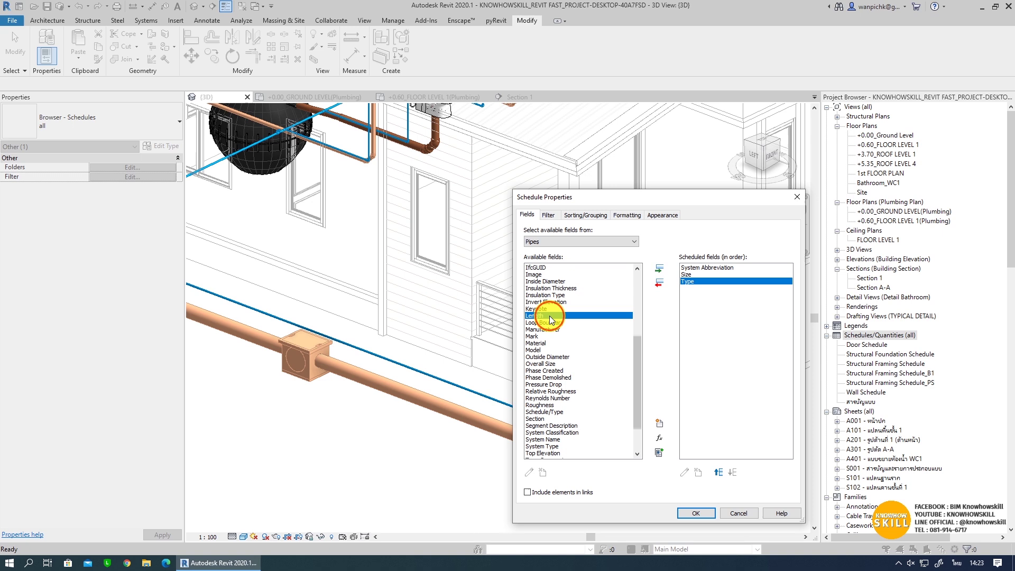
{"action": "left_click", "coordinate": [664, 269]}
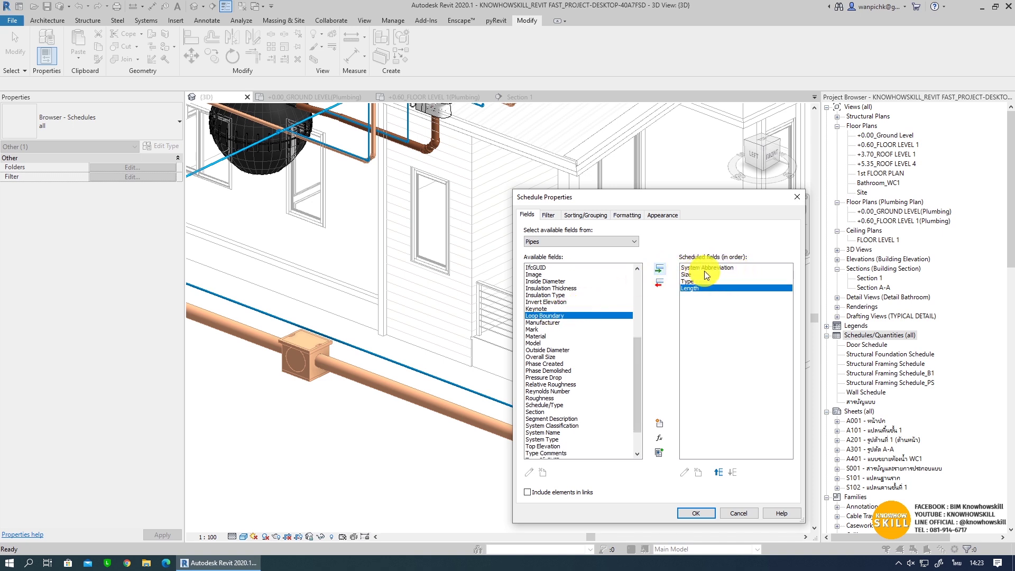
{"action": "left_click", "coordinate": [684, 281]}
{"action": "left_click", "coordinate": [718, 473]}
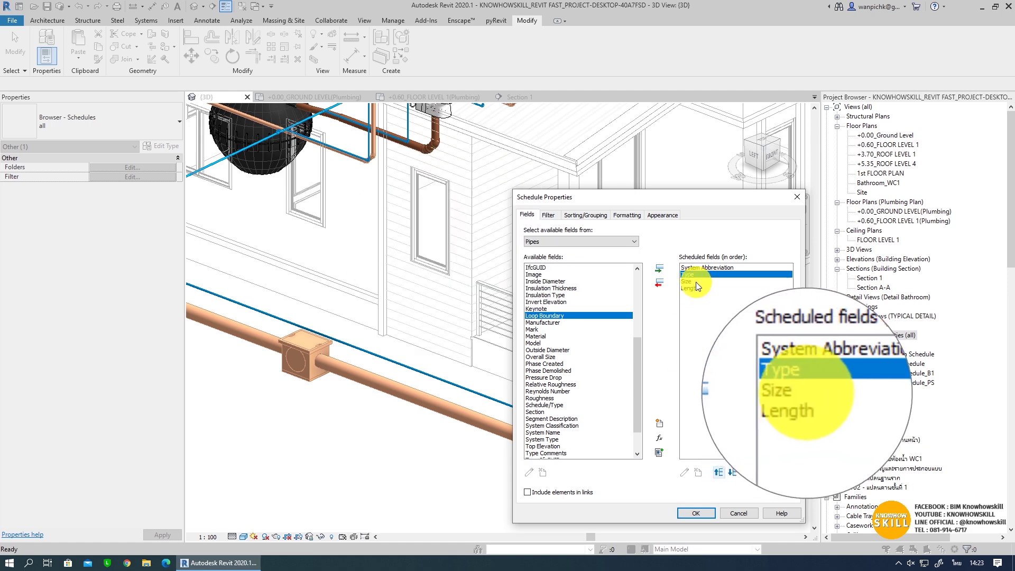
{"action": "left_click", "coordinate": [691, 512]}
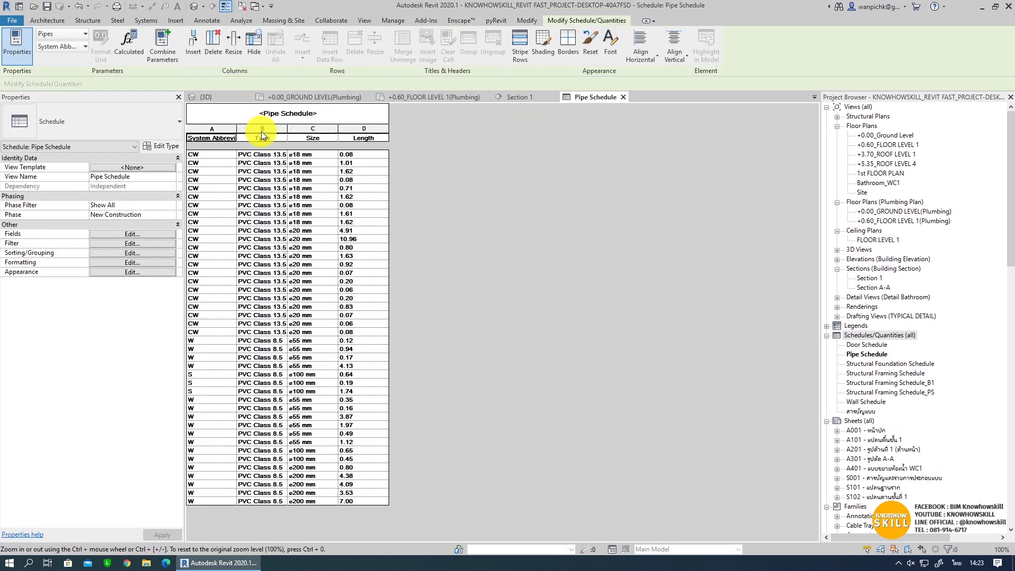
- Widen column B, sort by System Abbreviation then Type, and turn off itemizing every instance
{"action": "left_click_drag", "start_coordinate": [287, 132], "coordinate": [391, 132]}
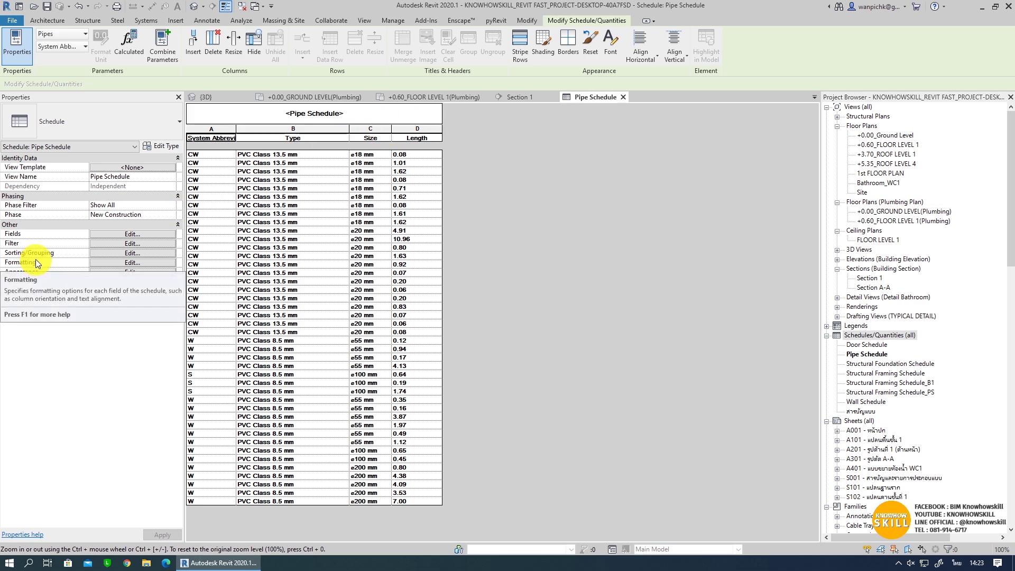
{"action": "left_click", "coordinate": [144, 253]}
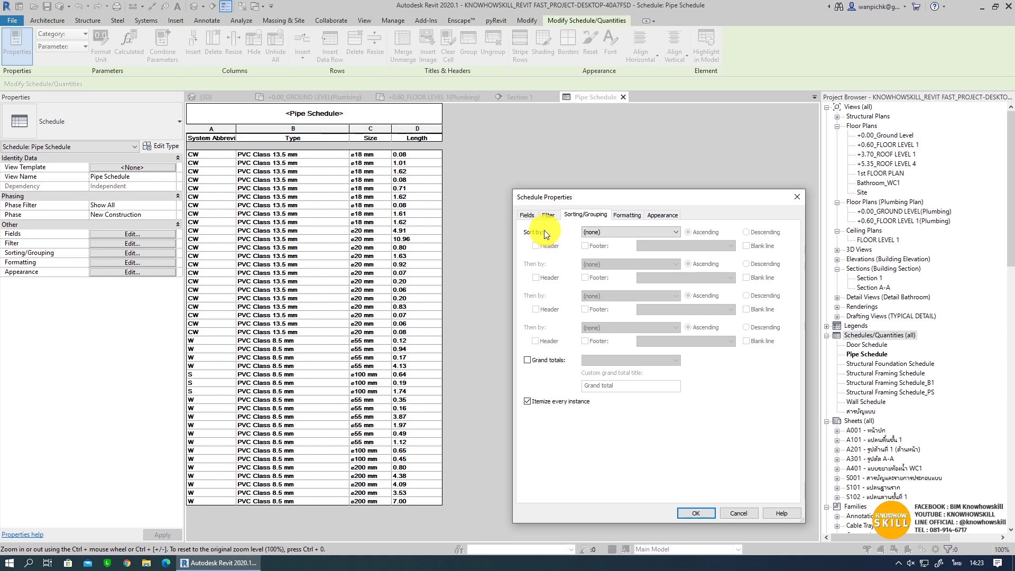
{"action": "left_click", "coordinate": [605, 231]}
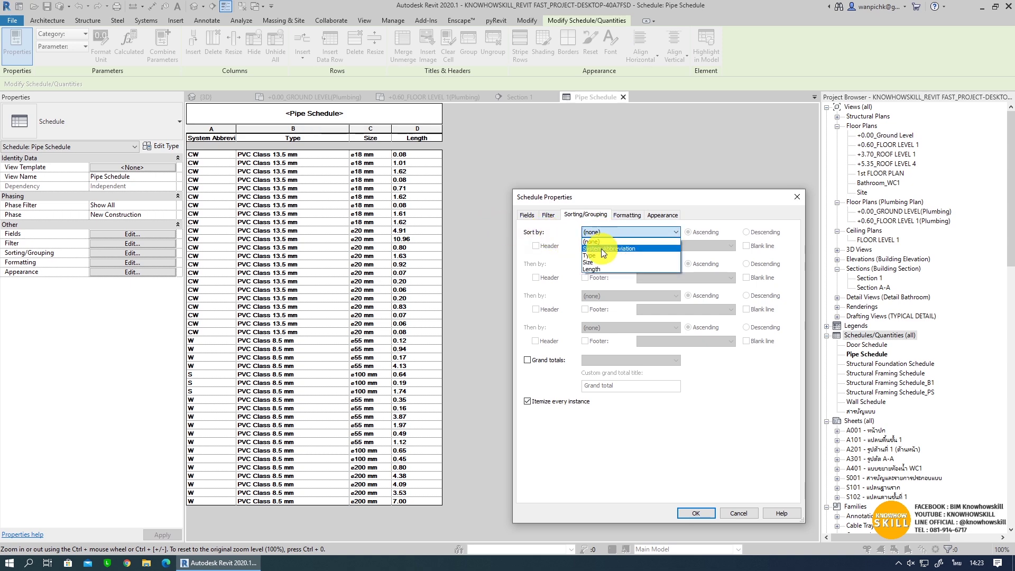
{"action": "left_click", "coordinate": [626, 250]}
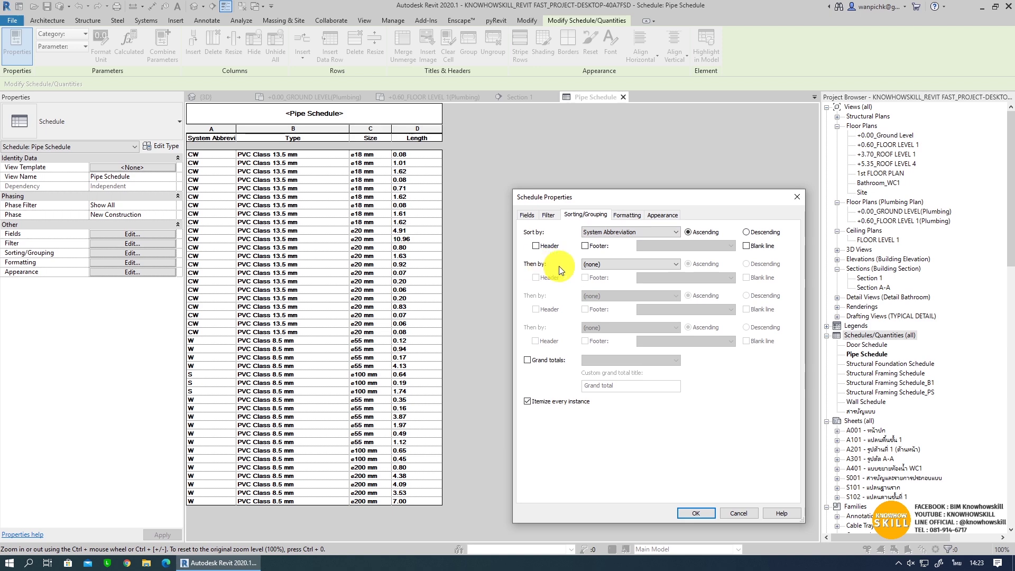
{"action": "left_click", "coordinate": [618, 266]}
{"action": "left_click", "coordinate": [609, 287]}
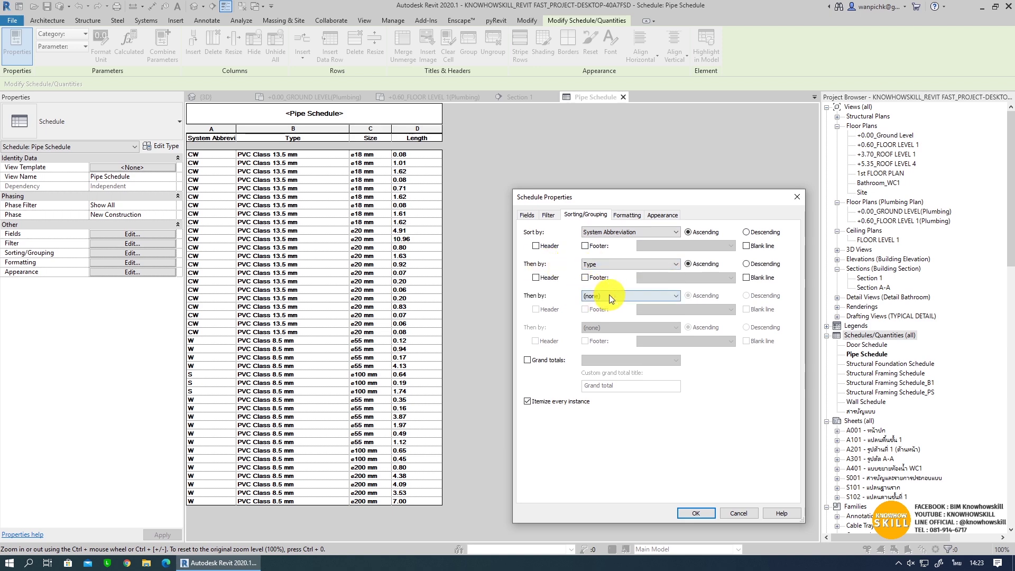
{"action": "left_click", "coordinate": [614, 295]}
{"action": "left_click", "coordinate": [595, 319]}
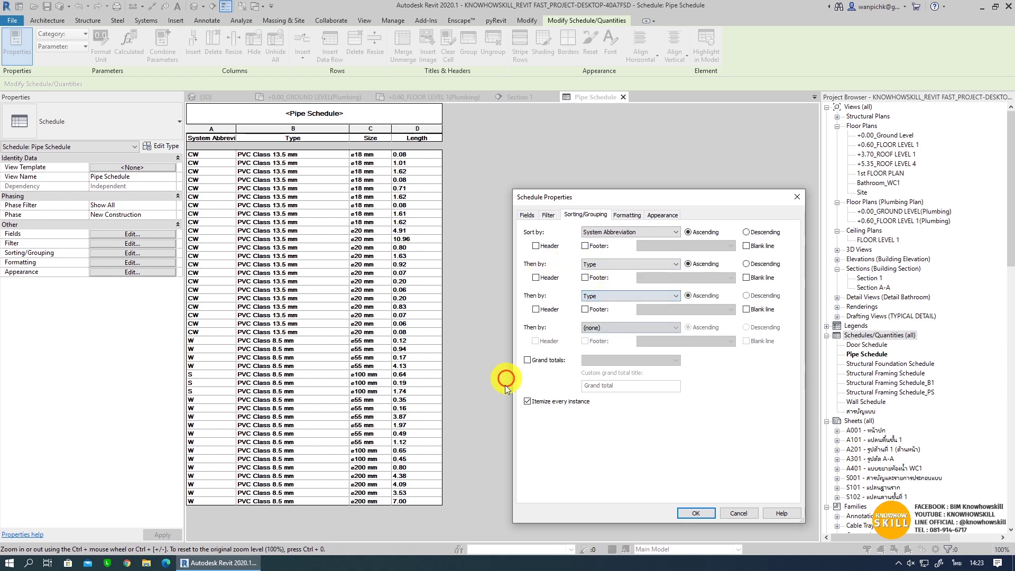
{"action": "left_click", "coordinate": [554, 402]}
{"action": "left_click", "coordinate": [691, 511]}
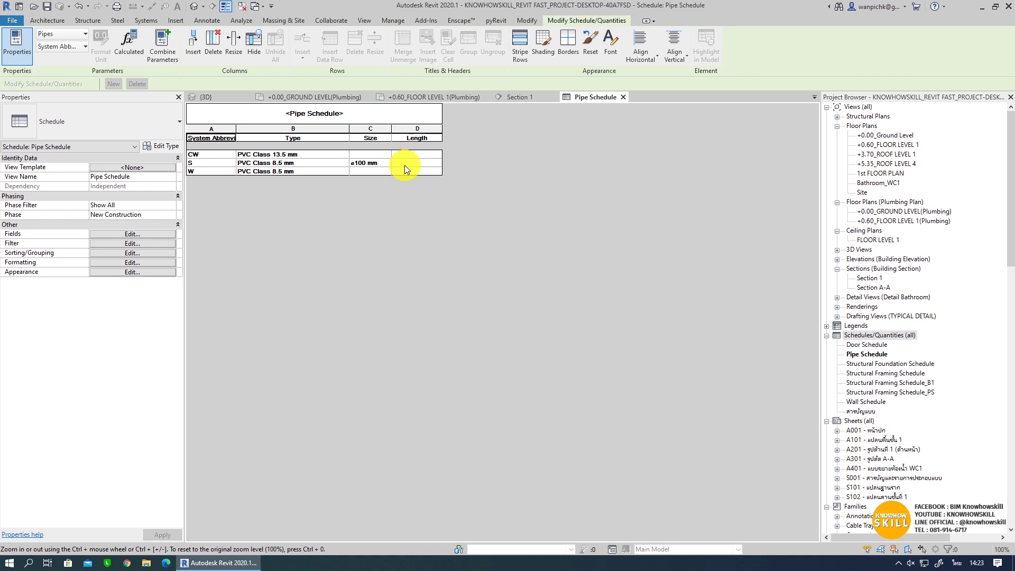
- Rename the Length column heading to 'Total Length'
{"action": "left_click", "coordinate": [404, 137]}
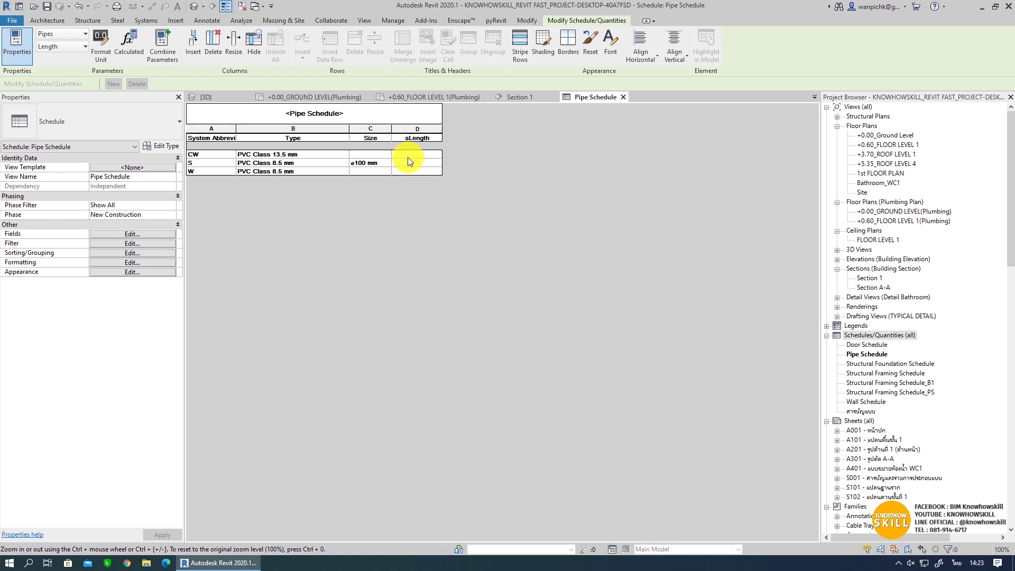
{"action": "type", "text": "otal"}
{"action": "left_click", "coordinate": [407, 157]}
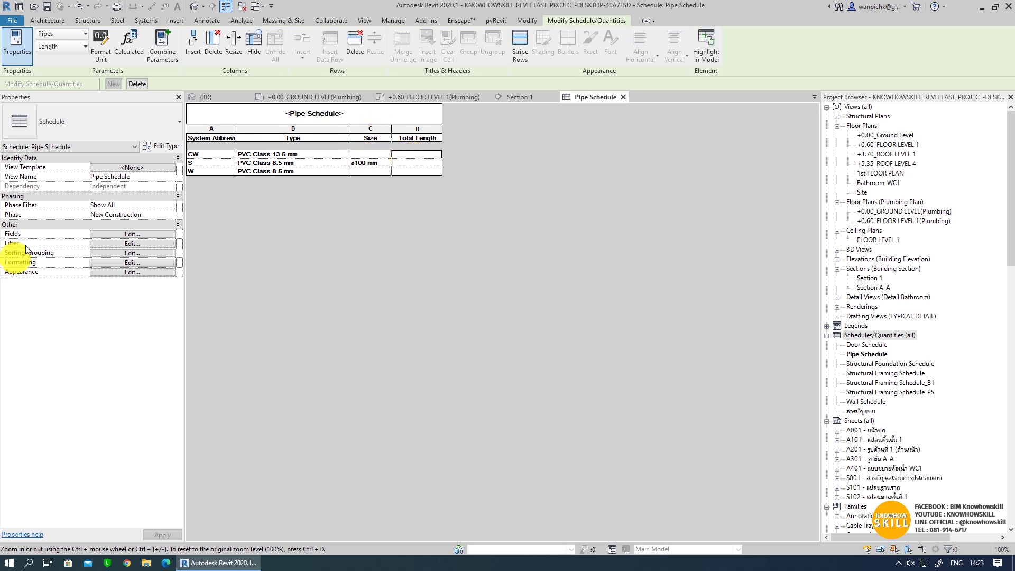
- Add Size as the third sort level of the Pipe Schedule
{"action": "left_click", "coordinate": [113, 257]}
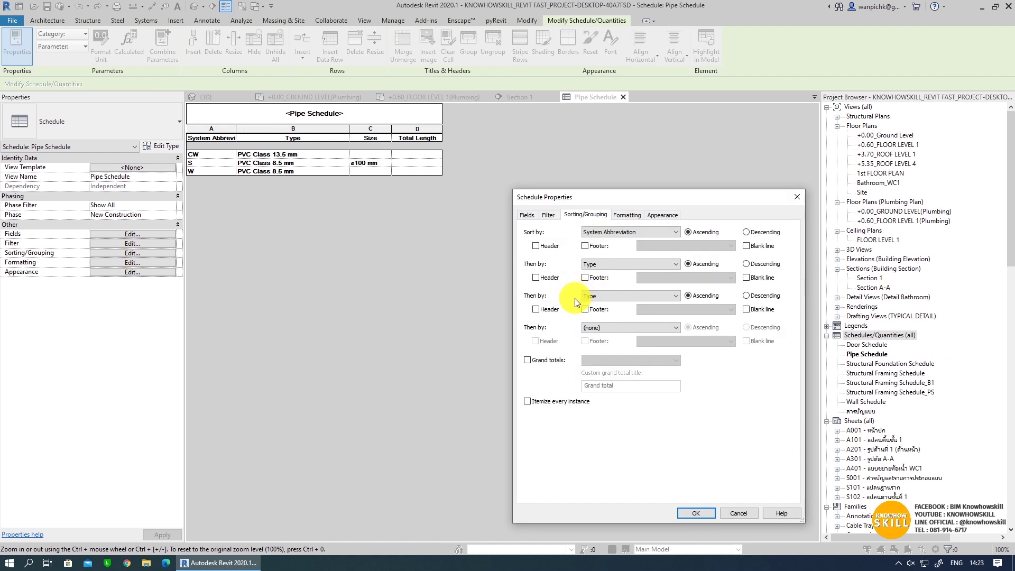
{"action": "left_click", "coordinate": [605, 294]}
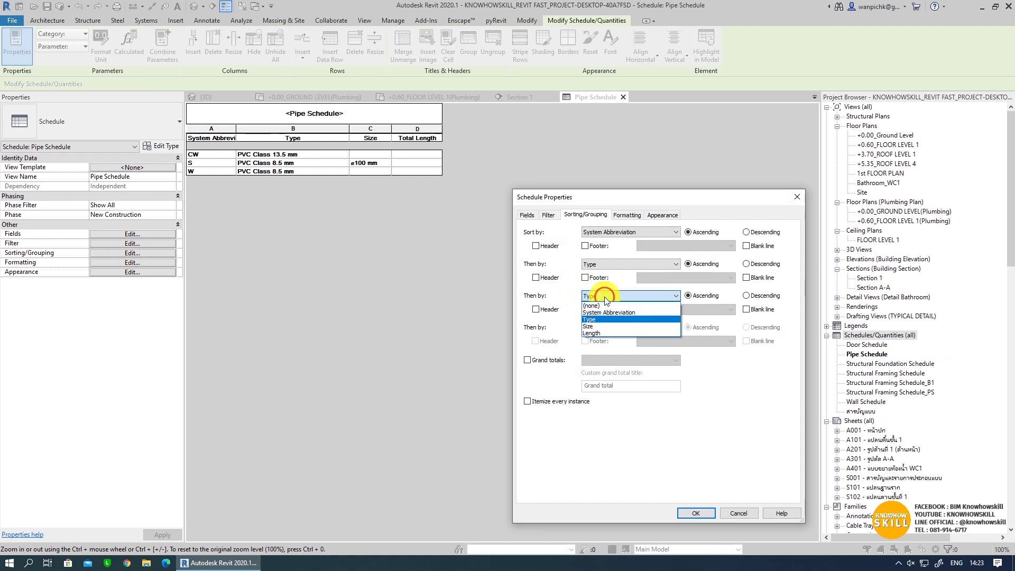
{"action": "left_click", "coordinate": [602, 325]}
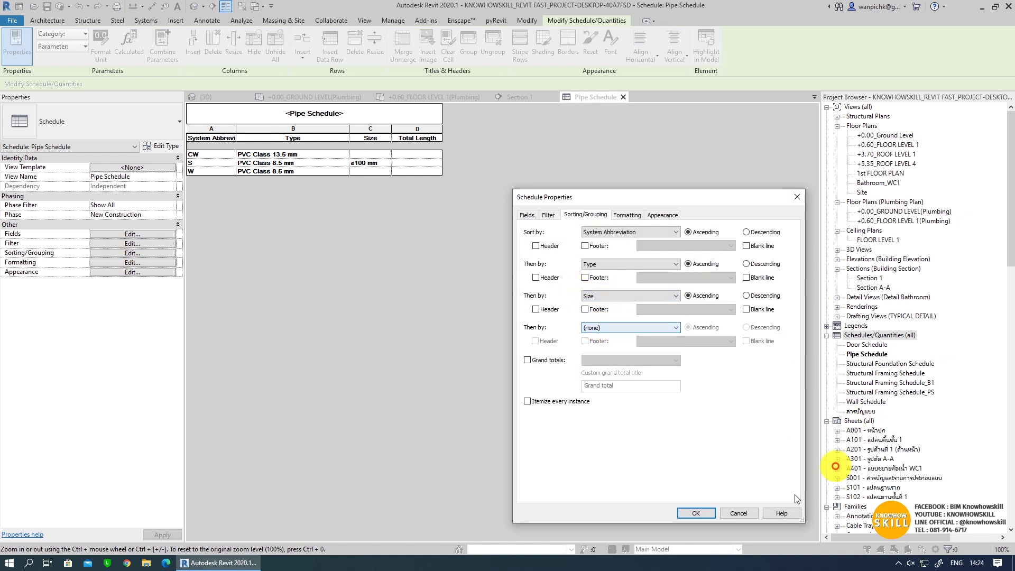
{"action": "left_click", "coordinate": [700, 513]}
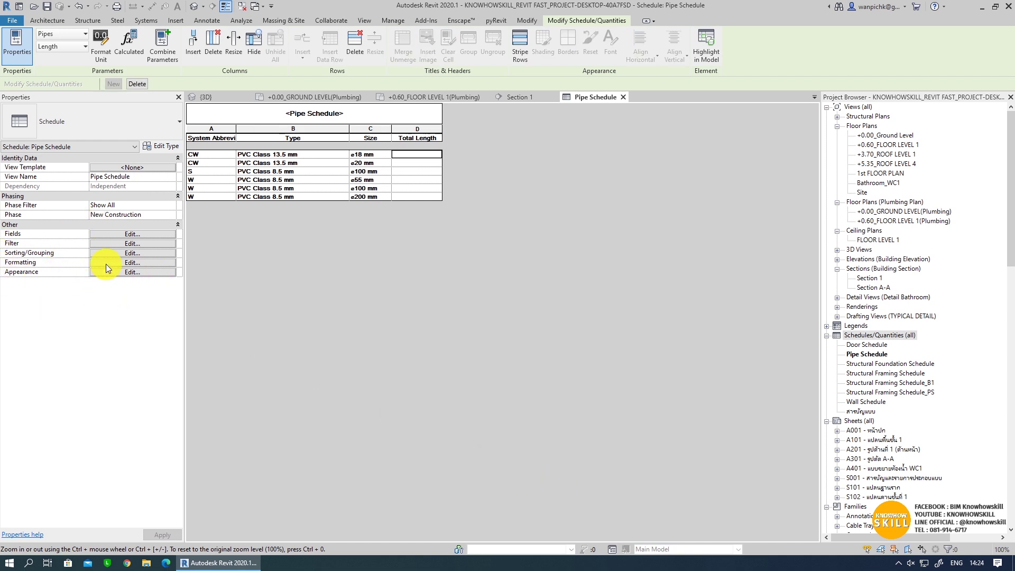
- Remove the blank row before data and set title, header and body text to the Schedule Arial 1.8mm styles
{"action": "left_click", "coordinate": [124, 270]}
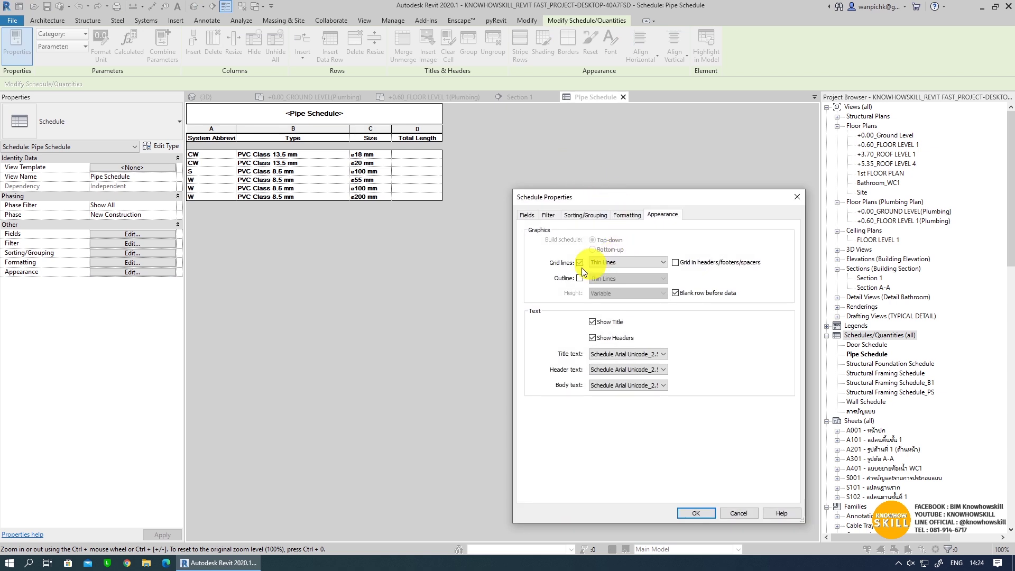
{"action": "left_click", "coordinate": [676, 293]}
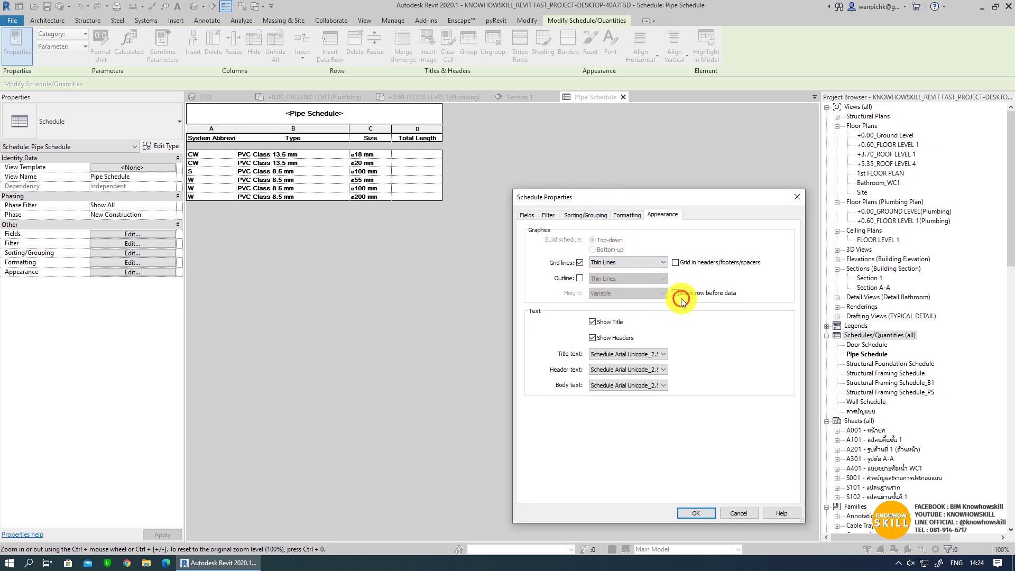
{"action": "left_click", "coordinate": [650, 354]}
{"action": "left_click", "coordinate": [628, 419]}
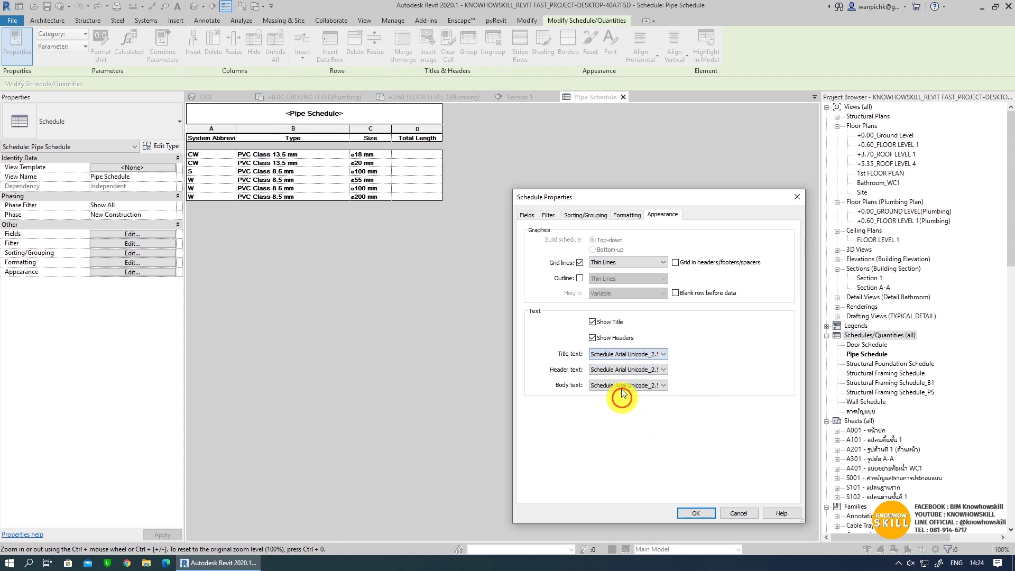
{"action": "left_click", "coordinate": [622, 370]}
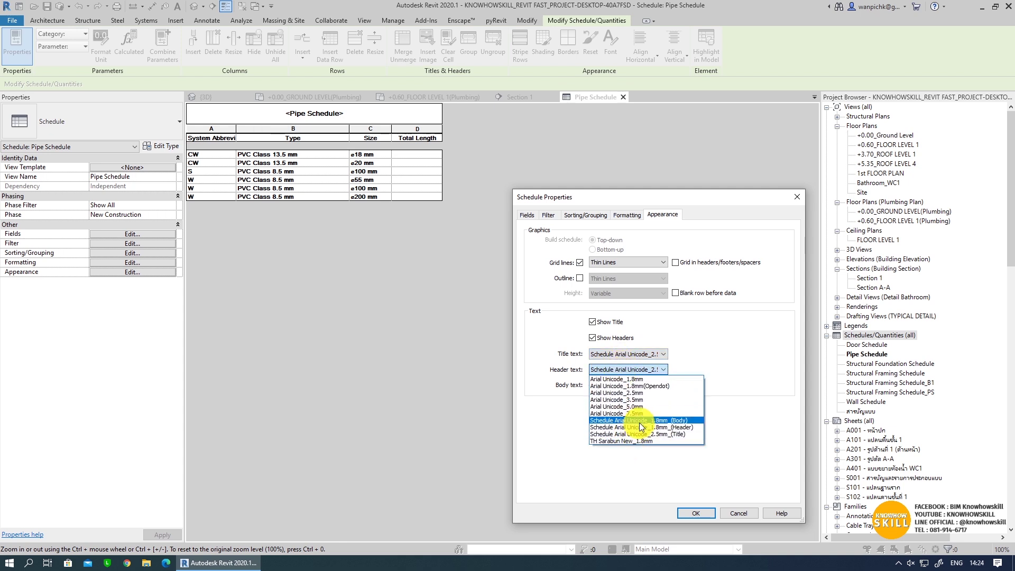
{"action": "left_click", "coordinate": [640, 427]}
{"action": "left_click", "coordinate": [617, 385]}
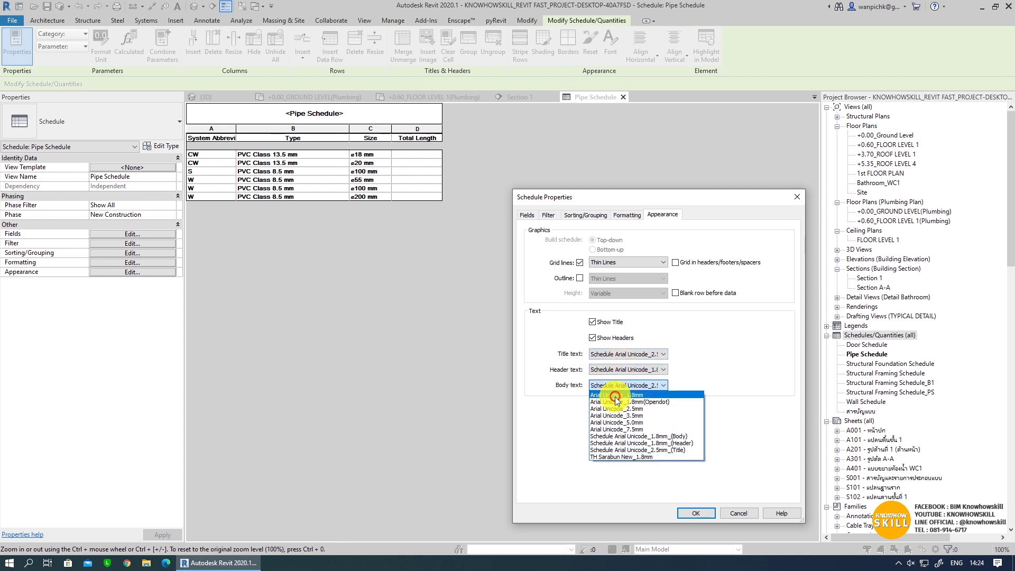
{"action": "left_click", "coordinate": [624, 436]}
{"action": "left_click", "coordinate": [696, 514]}
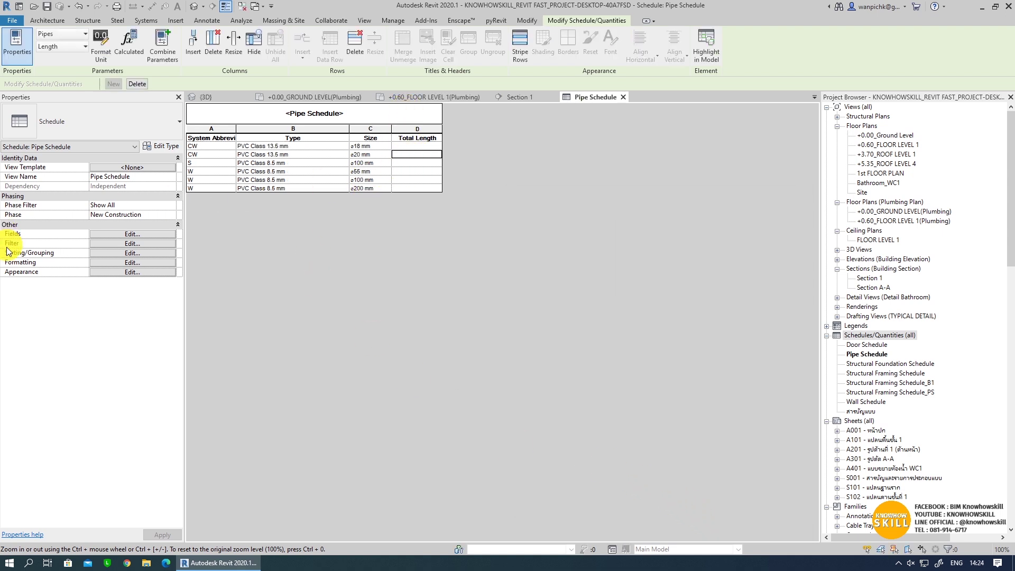
- Make Length calculate totals with right alignment, and center the System Abbreviation column
{"action": "left_click", "coordinate": [158, 263]}
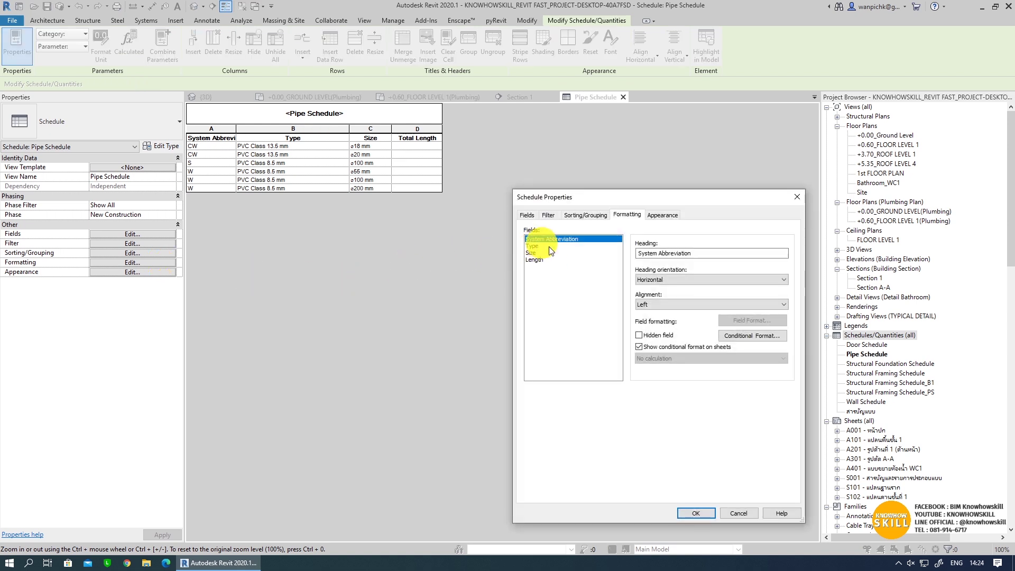
{"action": "left_click", "coordinate": [537, 259]}
{"action": "left_click", "coordinate": [679, 360]}
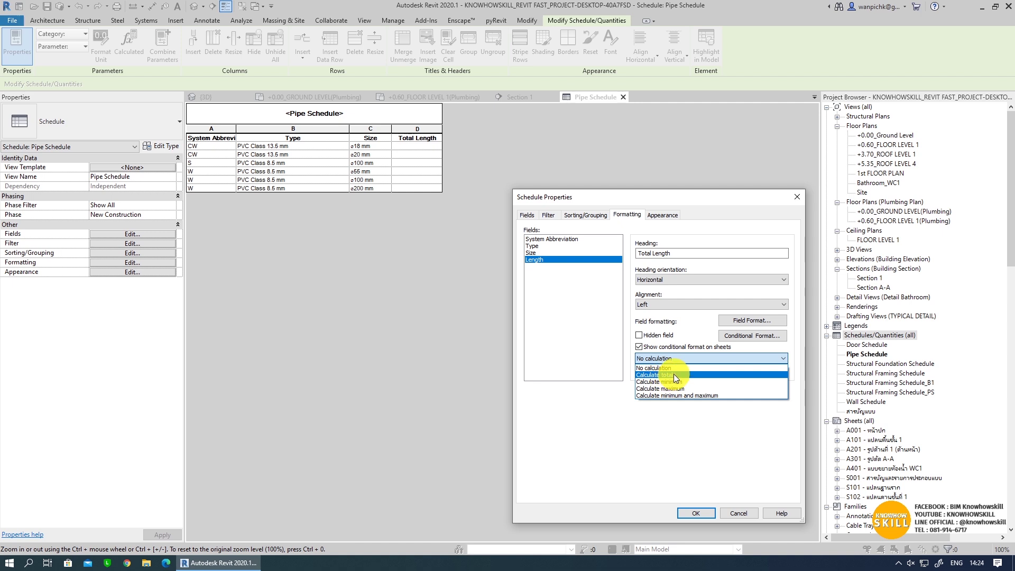
{"action": "left_click", "coordinate": [674, 375]}
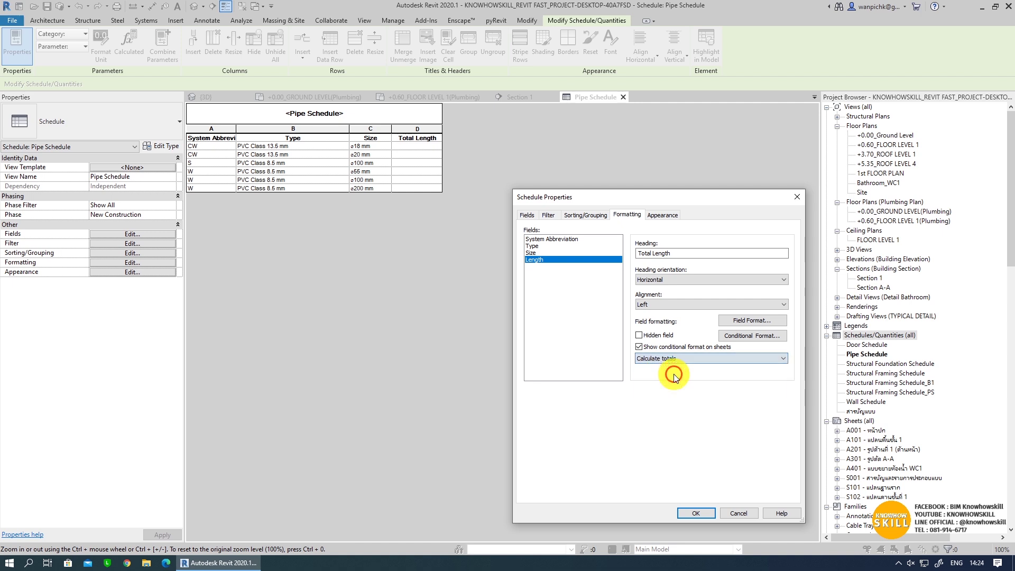
{"action": "left_click", "coordinate": [656, 304]}
{"action": "left_click", "coordinate": [658, 327]}
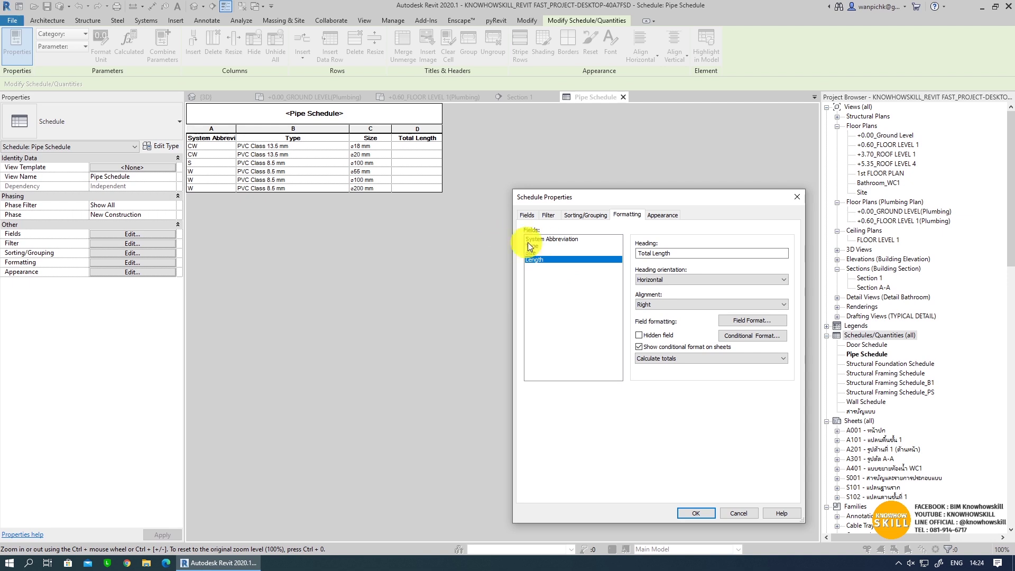
{"action": "left_click", "coordinate": [548, 239]}
{"action": "left_click", "coordinate": [660, 302]}
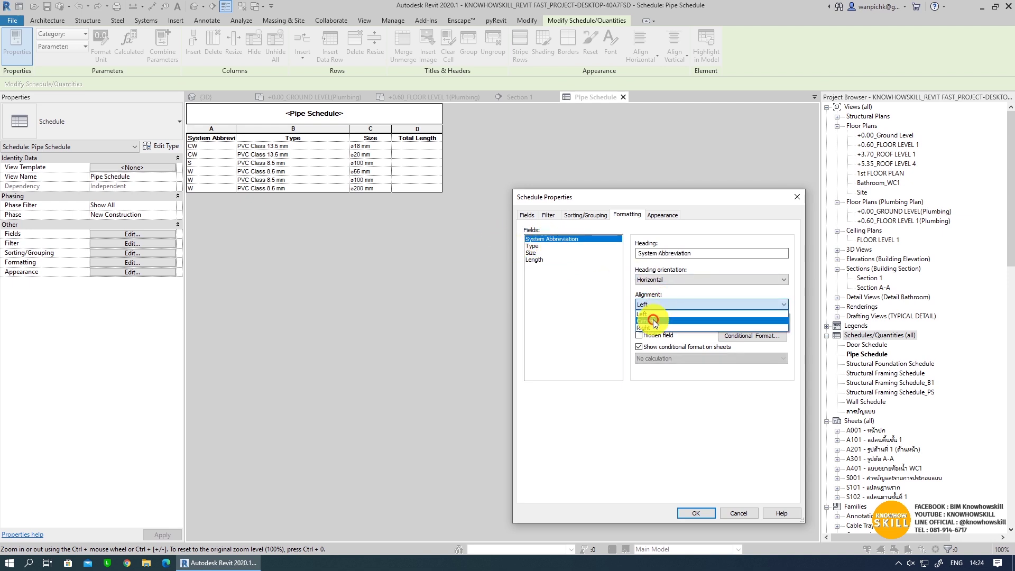
{"action": "left_click", "coordinate": [654, 321]}
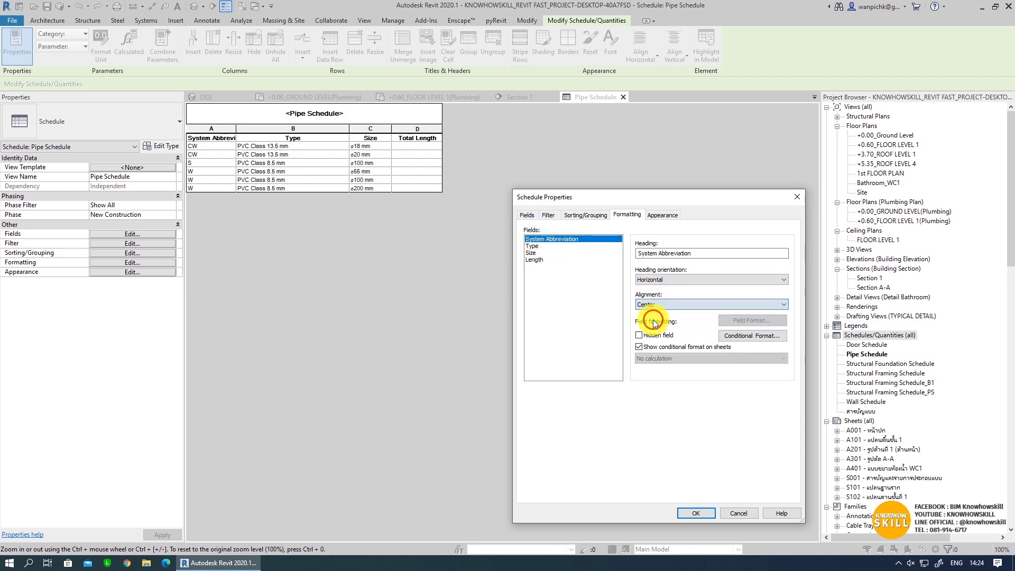
{"action": "left_click", "coordinate": [696, 514]}
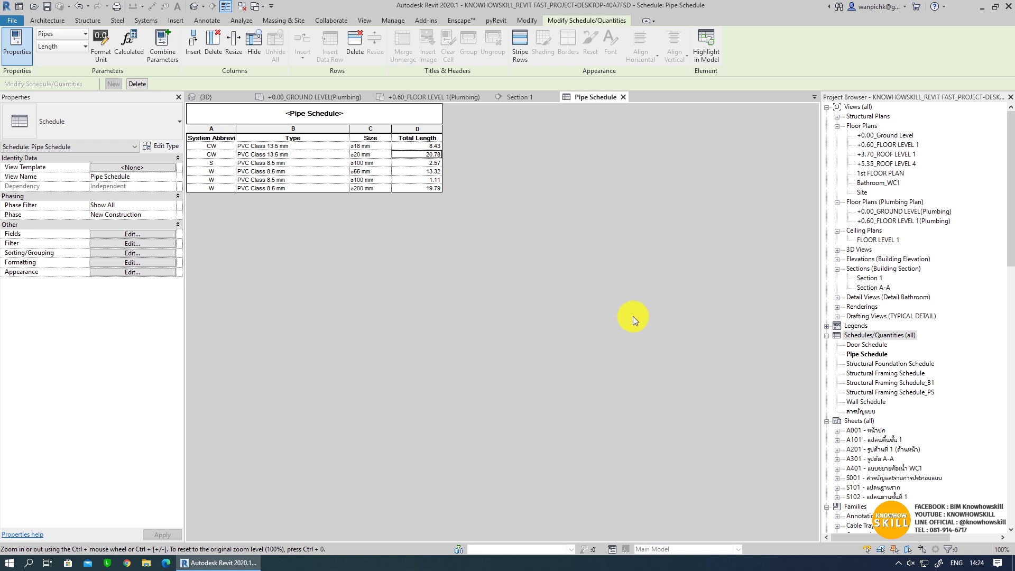
- Zoom into the {3D} view and inspect the 20 mm PVC Class 13.5 elbow fitting's properties
{"action": "left_click", "coordinate": [194, 11]}
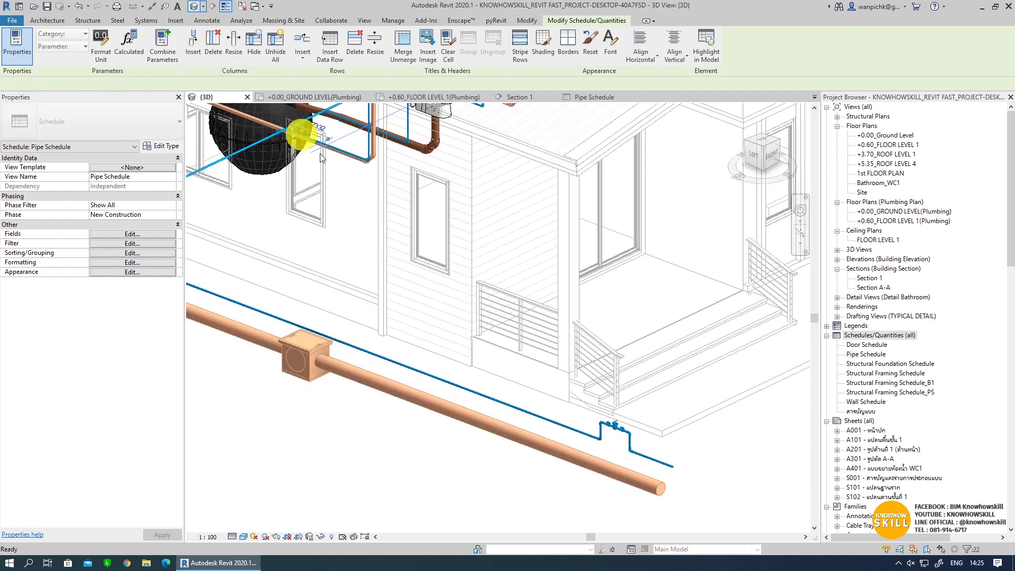
{"action": "scroll", "coordinate": [555, 413], "scroll_direction": "up", "scroll_amount": 3}
{"action": "scroll", "coordinate": [585, 416], "scroll_direction": "up", "scroll_amount": 3}
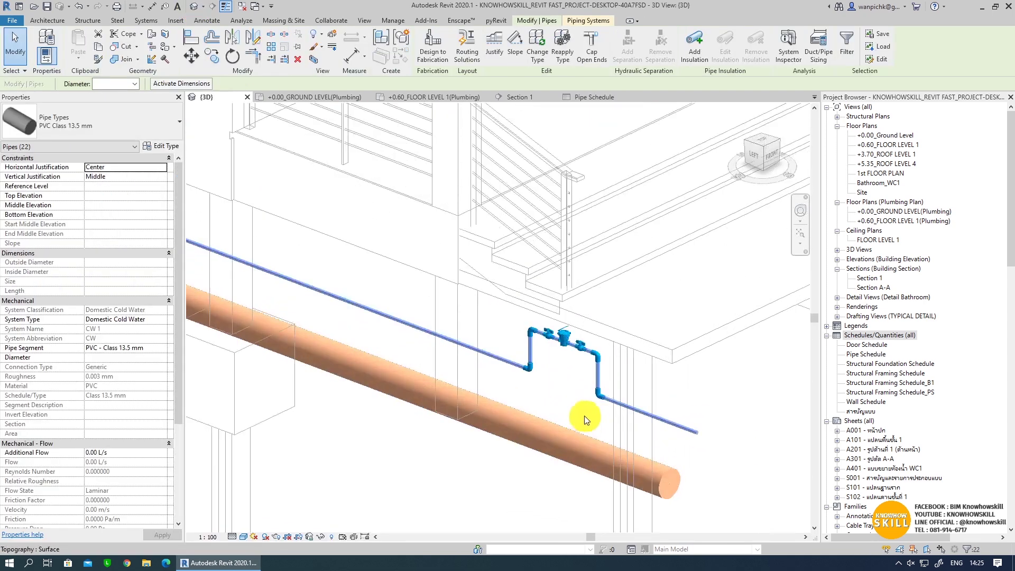
{"action": "scroll", "coordinate": [550, 402], "scroll_direction": "up", "scroll_amount": 3}
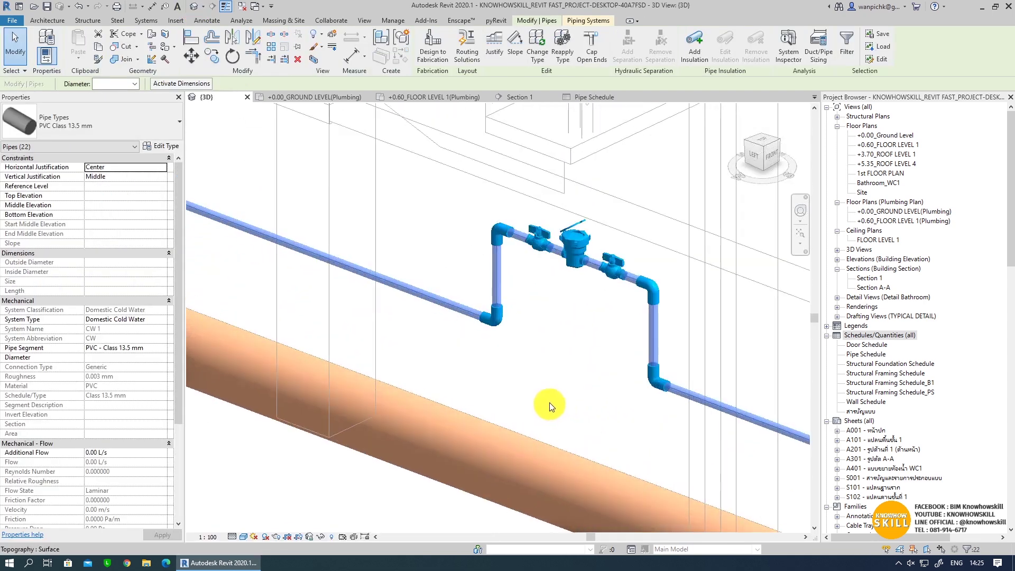
{"action": "left_click", "coordinate": [500, 317]}
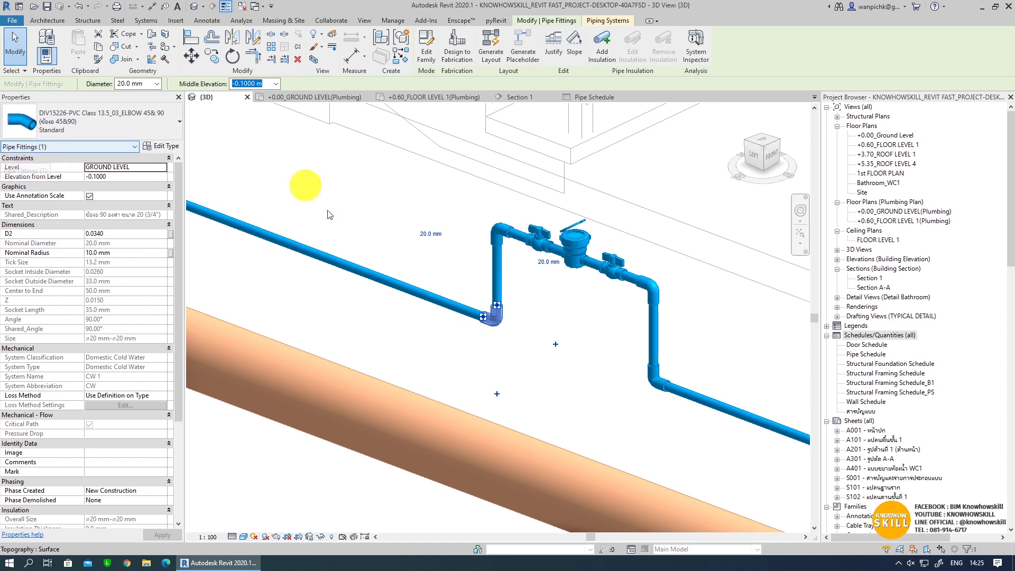
{"action": "left_click", "coordinate": [581, 418]}
{"action": "left_click", "coordinate": [848, 336]}
- Start a new schedule for the Pipe Fittings category
{"action": "right_click", "coordinate": [857, 336]}
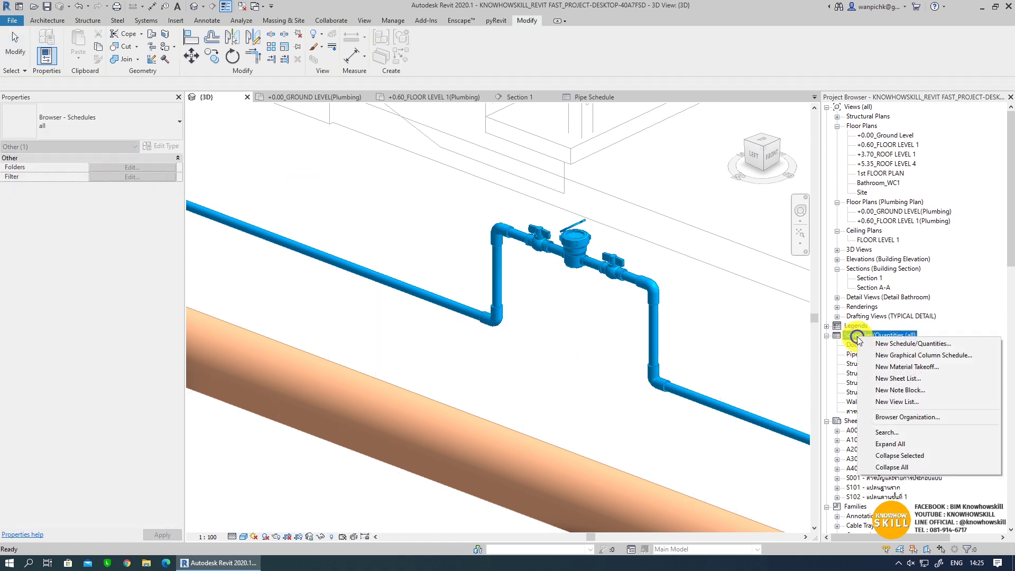
{"action": "left_click", "coordinate": [902, 344]}
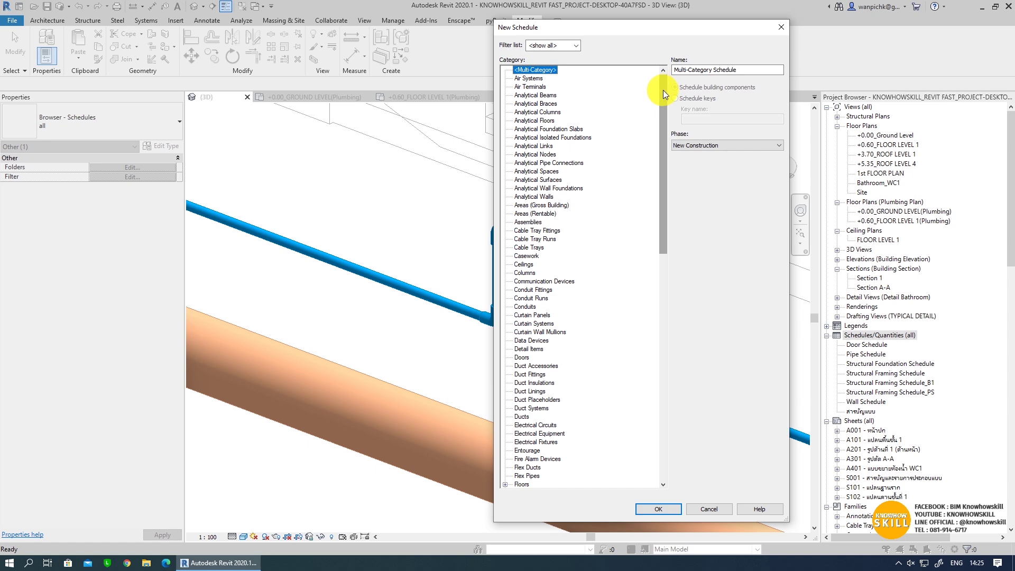
{"action": "left_click_drag", "start_coordinate": [663, 89], "coordinate": [651, 367]}
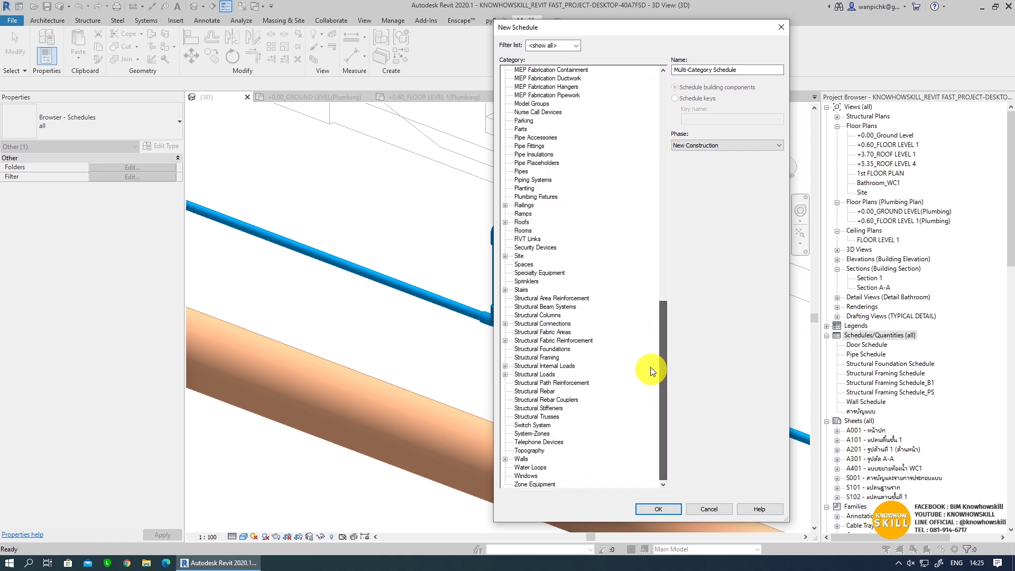
{"action": "left_click", "coordinate": [530, 147]}
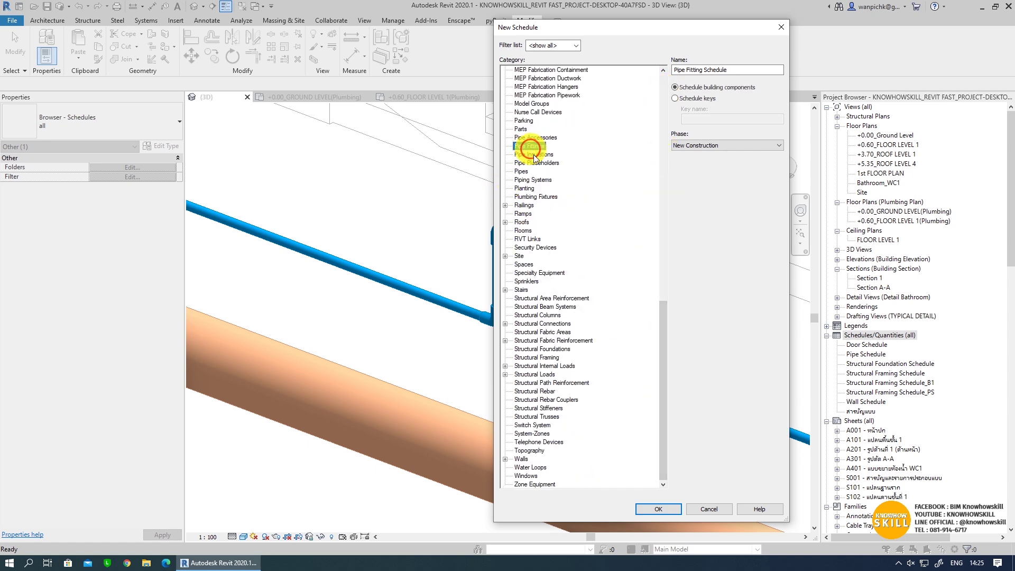
{"action": "left_click", "coordinate": [667, 508]}
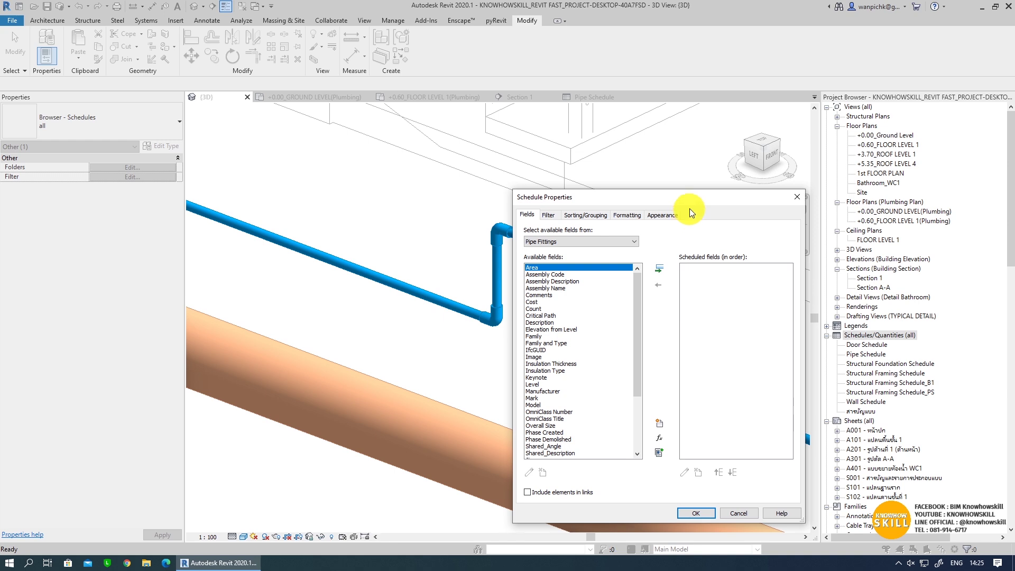
- Add System Abbreviation and Family and Type to the Pipe Fitting Schedule's fields
{"action": "left_click_drag", "start_coordinate": [690, 201], "coordinate": [659, 147]}
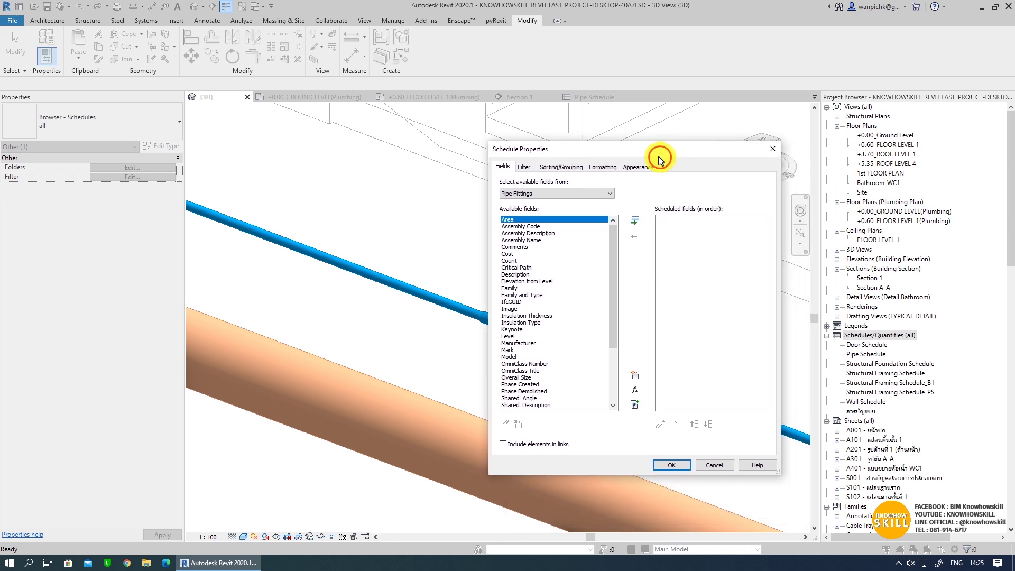
{"action": "scroll", "coordinate": [606, 255], "scroll_direction": "down", "scroll_amount": 2}
{"action": "scroll", "coordinate": [606, 267], "scroll_direction": "down", "scroll_amount": 2}
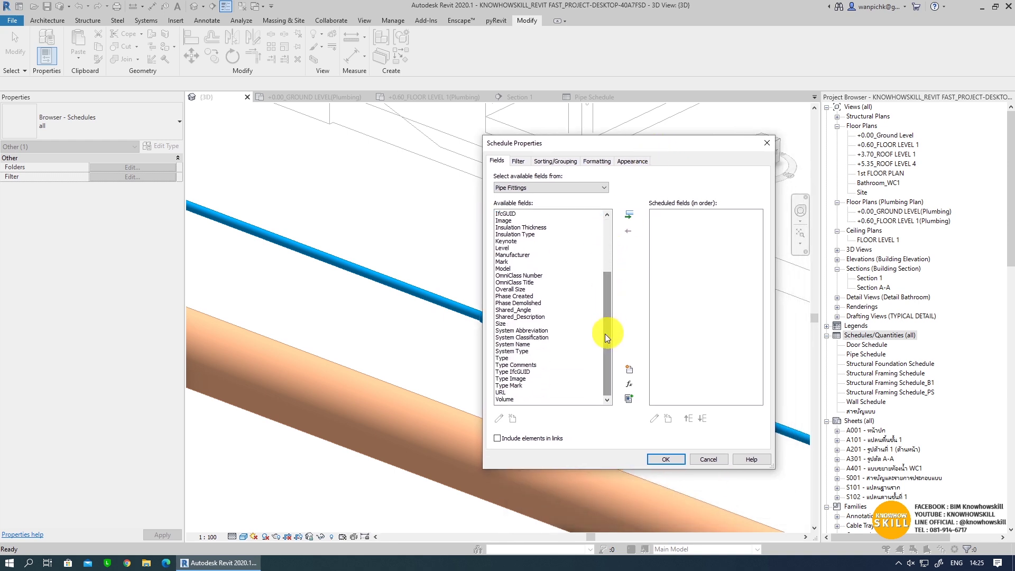
{"action": "left_click", "coordinate": [534, 331]}
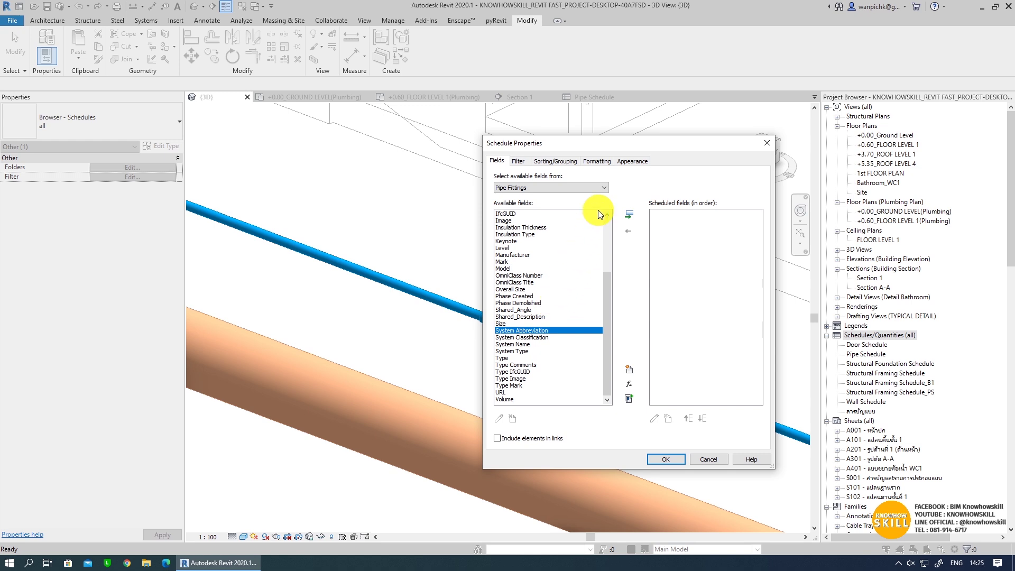
{"action": "left_click", "coordinate": [629, 214]}
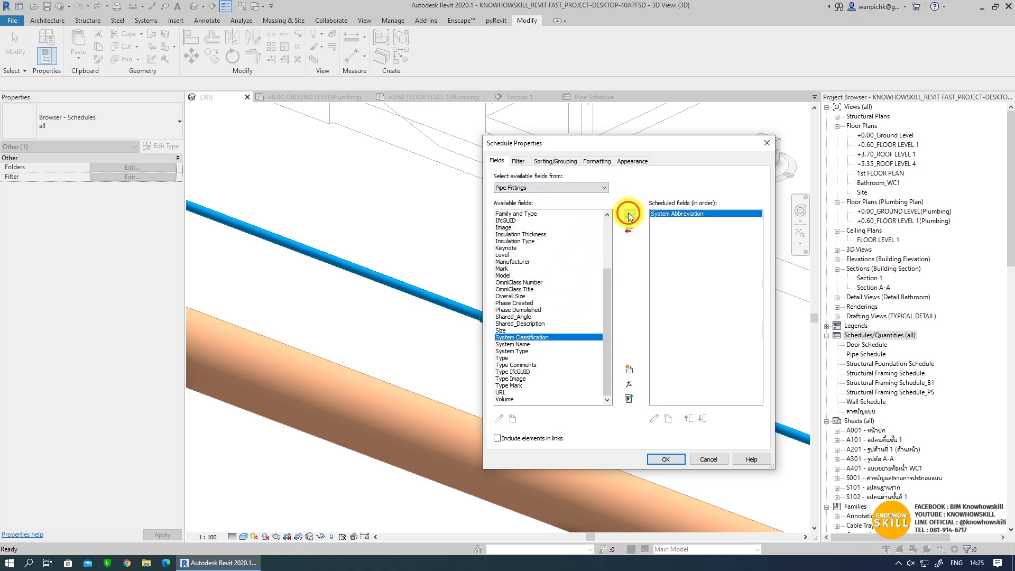
{"action": "left_click", "coordinate": [522, 214]}
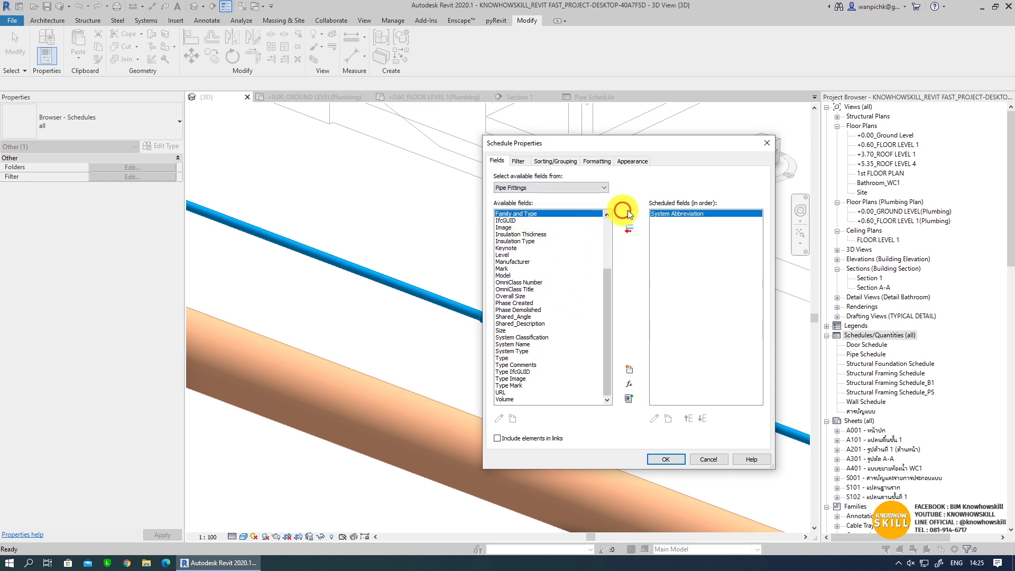
{"action": "left_click", "coordinate": [629, 215]}
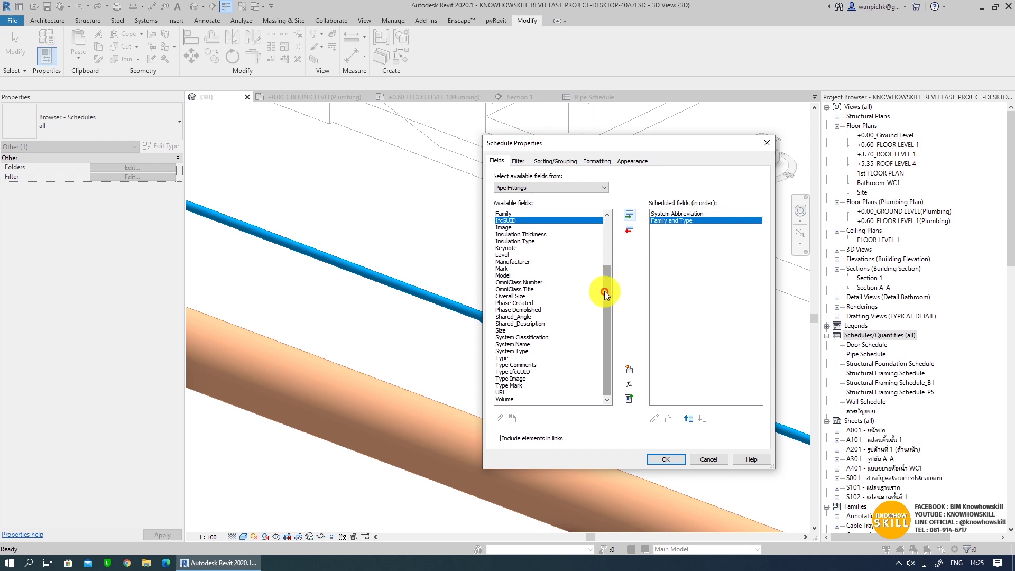
- Add Shared_Description, Description and Count fields and finish the Pipe Fitting Schedule
{"action": "left_click", "coordinate": [527, 324]}
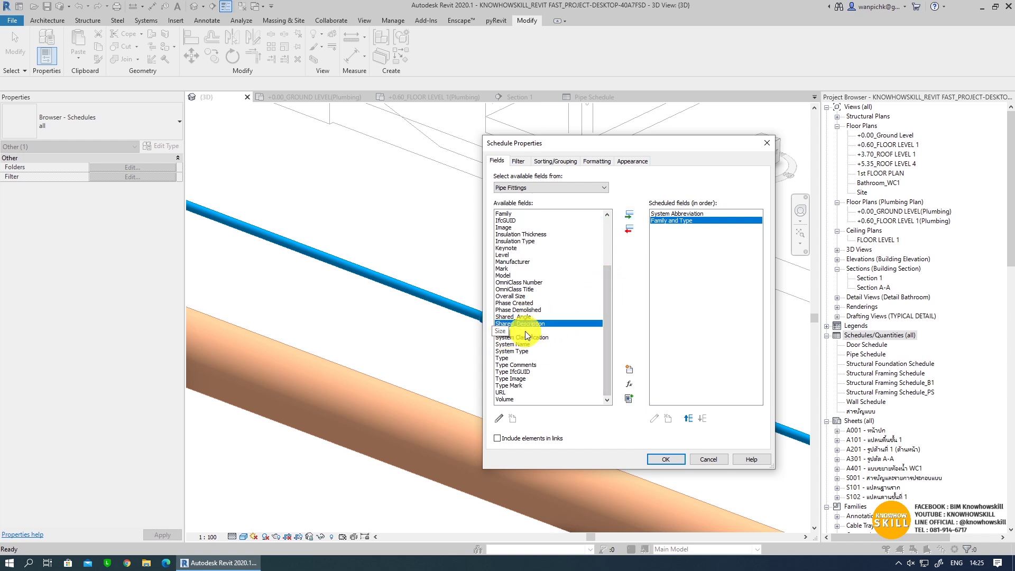
{"action": "left_click", "coordinate": [629, 214]}
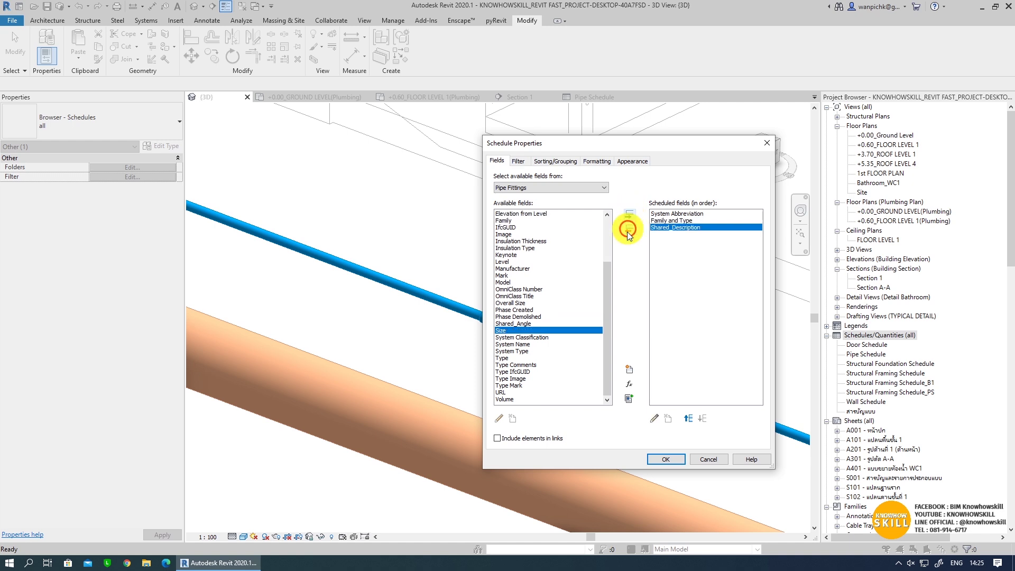
{"action": "left_click_drag", "start_coordinate": [607, 294], "coordinate": [608, 254]}
{"action": "left_click", "coordinate": [503, 262]}
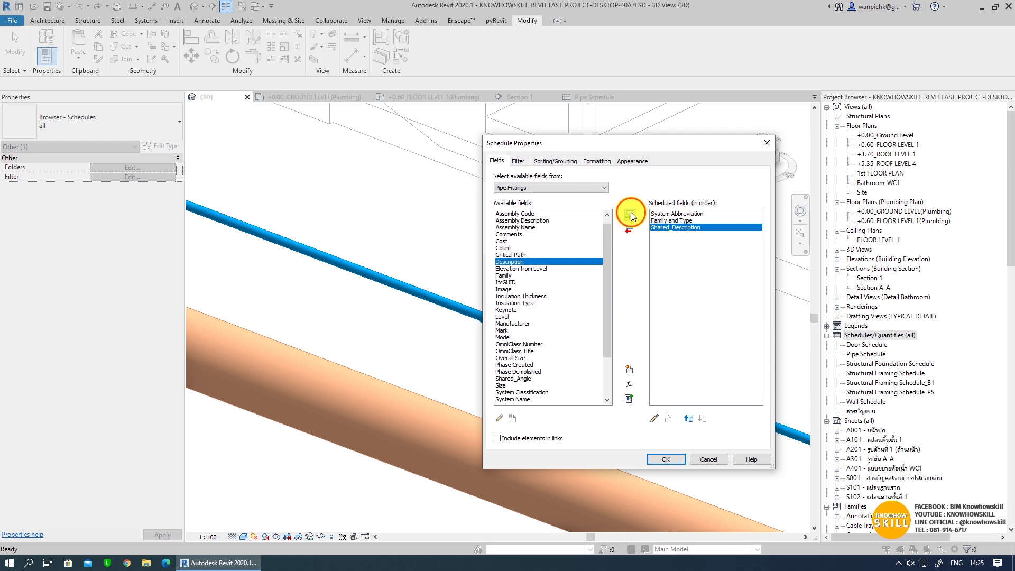
{"action": "left_click", "coordinate": [633, 217]}
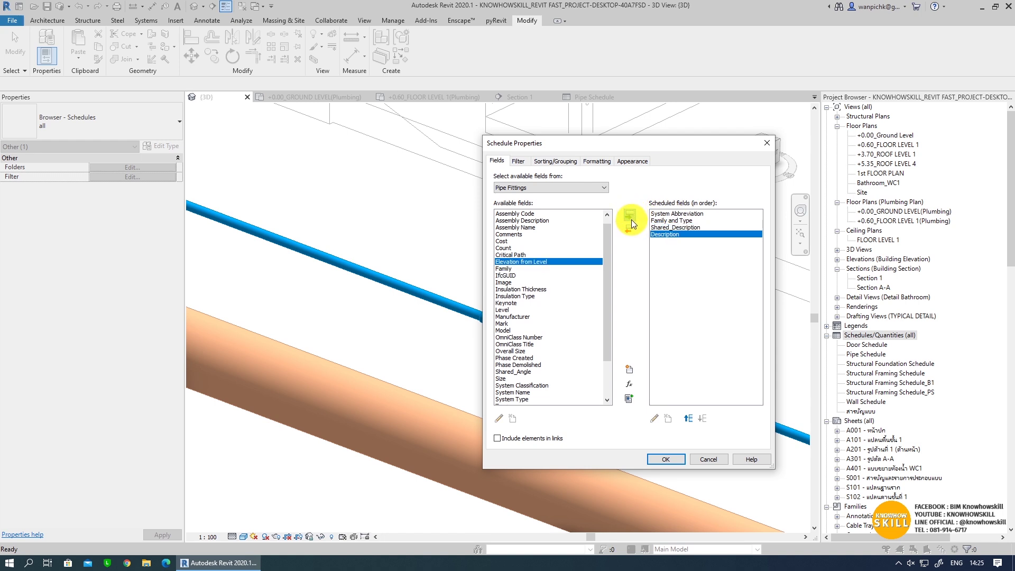
{"action": "left_click", "coordinate": [505, 247]}
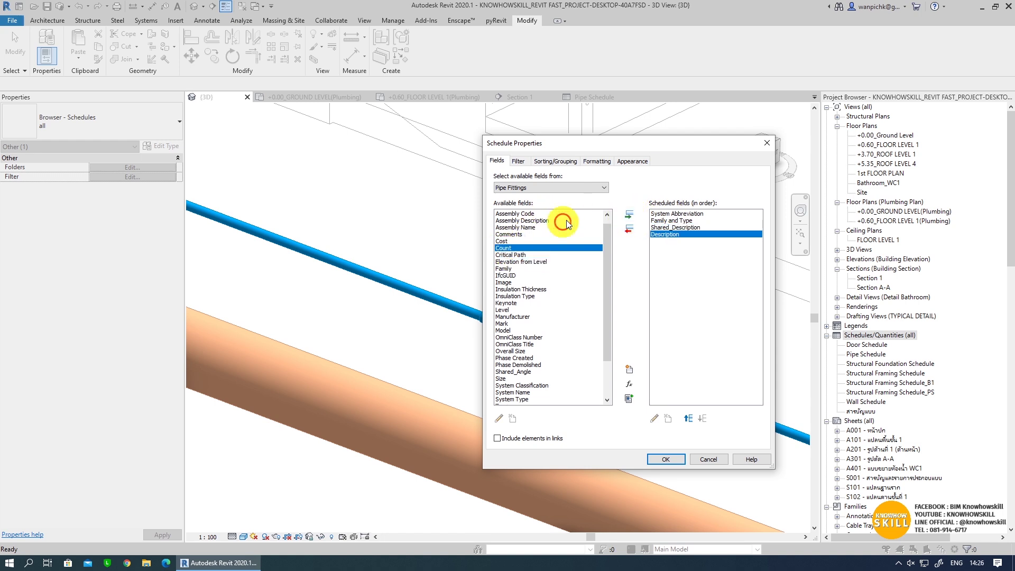
{"action": "left_click", "coordinate": [630, 215]}
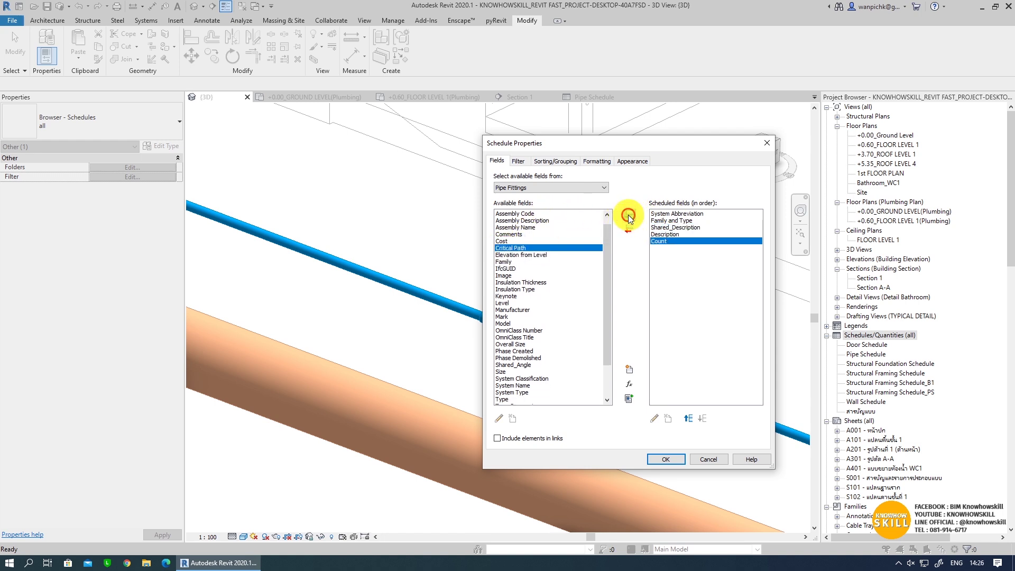
{"action": "left_click", "coordinate": [666, 459]}
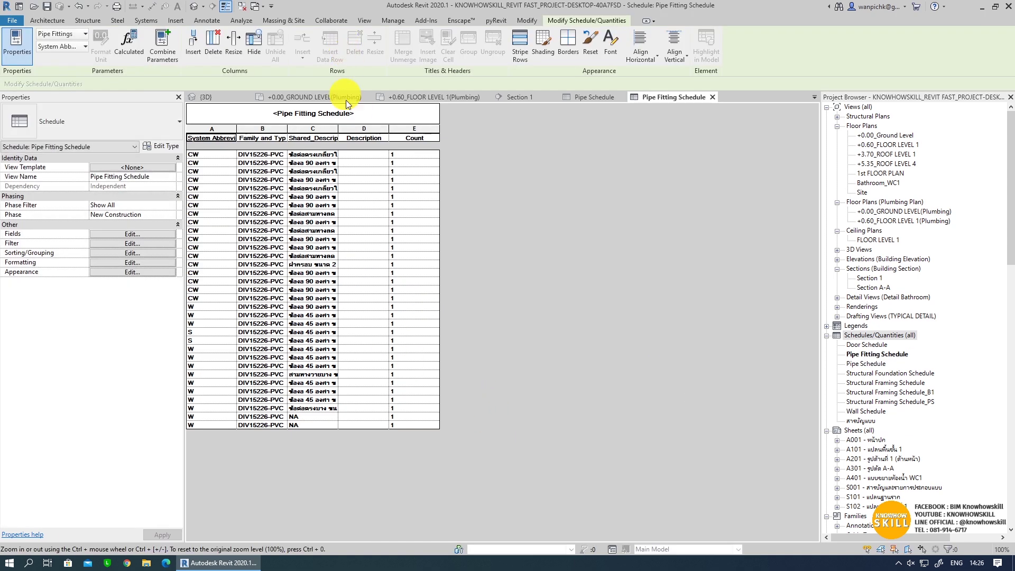
- Widen column B 'Family and Type' so full fitting type names are readable
{"action": "mouse_move", "coordinate": [287, 128]}
{"action": "left_mouse_down"}
{"action": "mouse_move", "coordinate": [544, 128]}
{"action": "mouse_move", "coordinate": [527, 129]}
{"action": "left_mouse_up"}
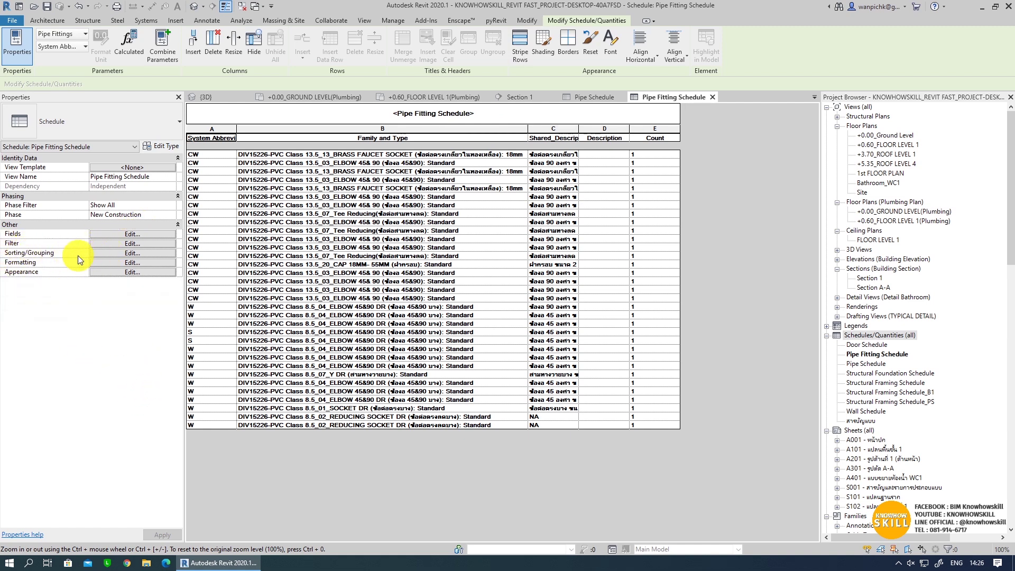
{"action": "left_click", "coordinate": [106, 253]}
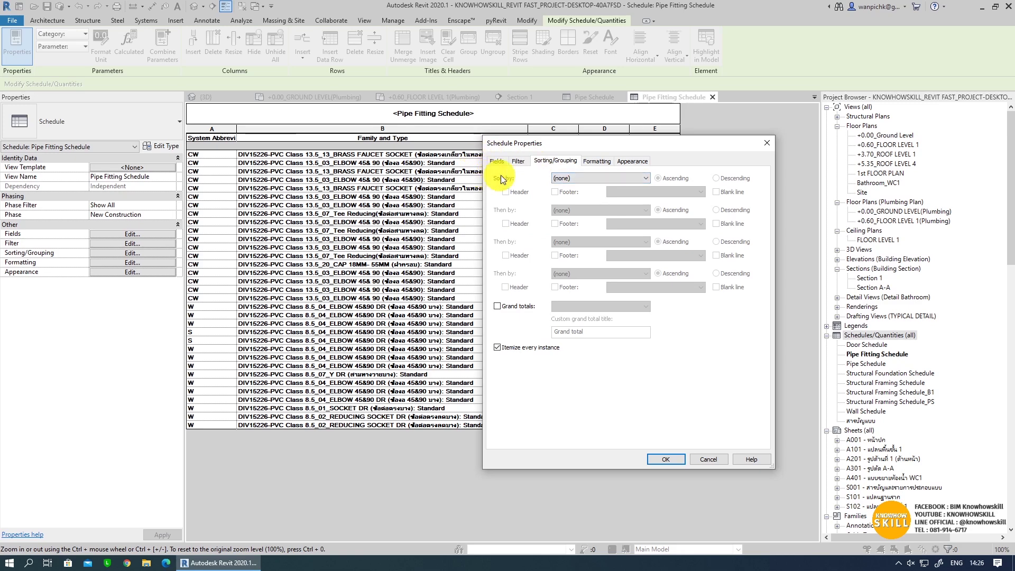
- Sort the schedule by System Abbreviation, then Family and Type, then Shared_Description
{"action": "left_click", "coordinate": [586, 179]}
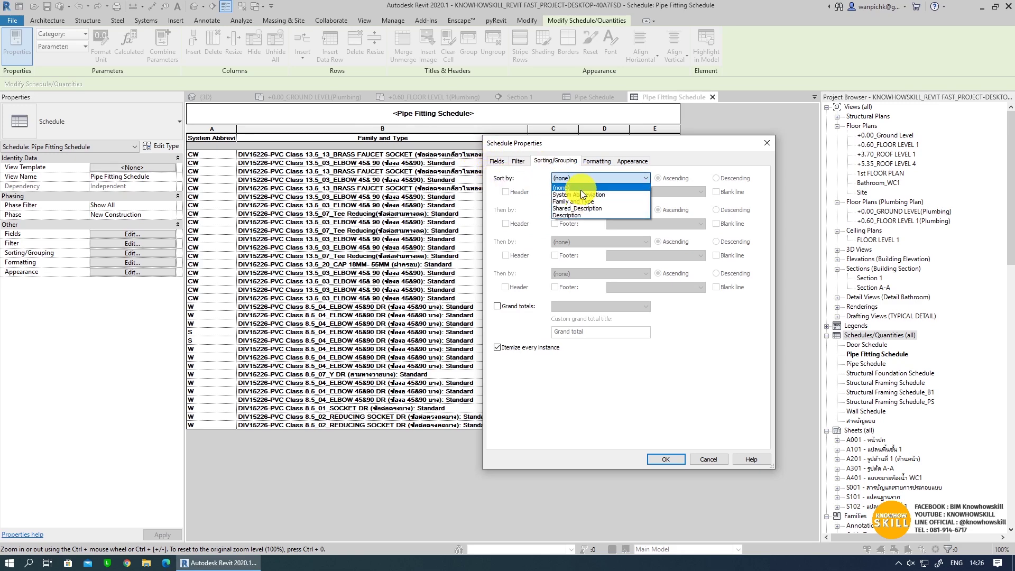
{"action": "left_click", "coordinate": [581, 194]}
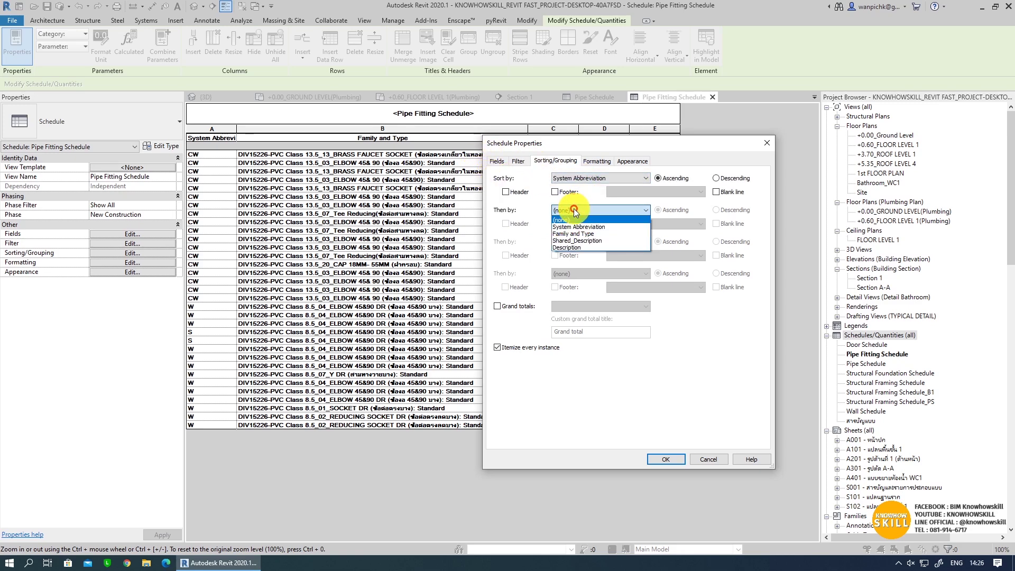
{"action": "left_click", "coordinate": [577, 238]}
{"action": "left_click", "coordinate": [577, 210]}
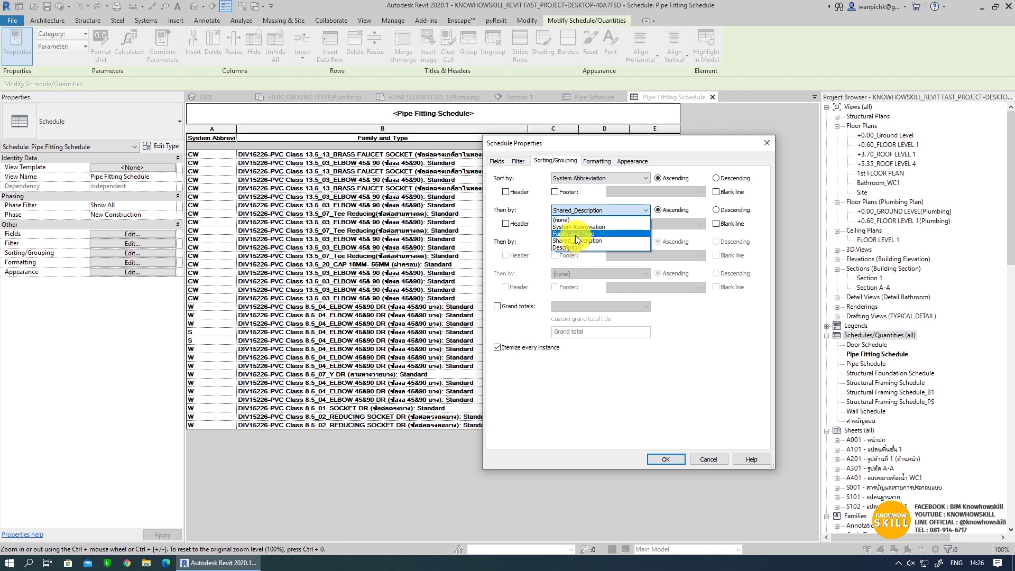
{"action": "left_click", "coordinate": [574, 232]}
{"action": "left_click", "coordinate": [574, 272]}
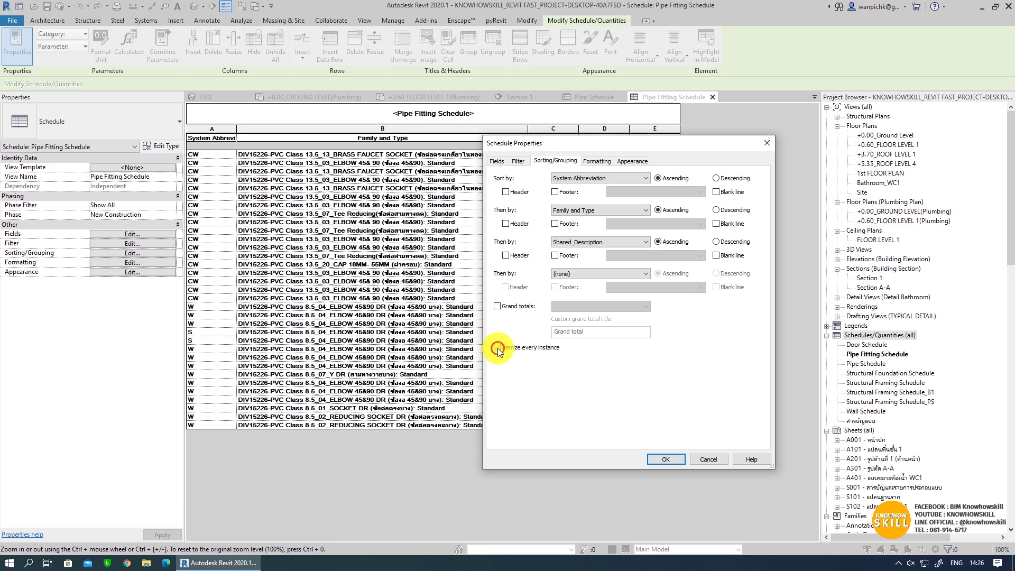
{"action": "left_click", "coordinate": [664, 459]}
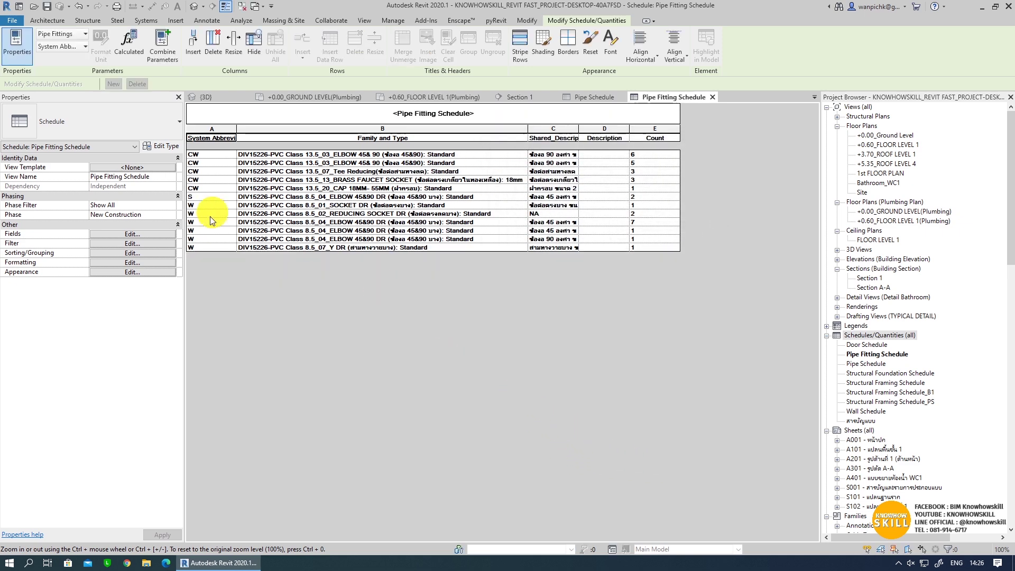
- Centre System Abbreviation, and right-align Count with Calculate totals, in the schedule's Formatting settings
{"action": "left_click", "coordinate": [128, 262]}
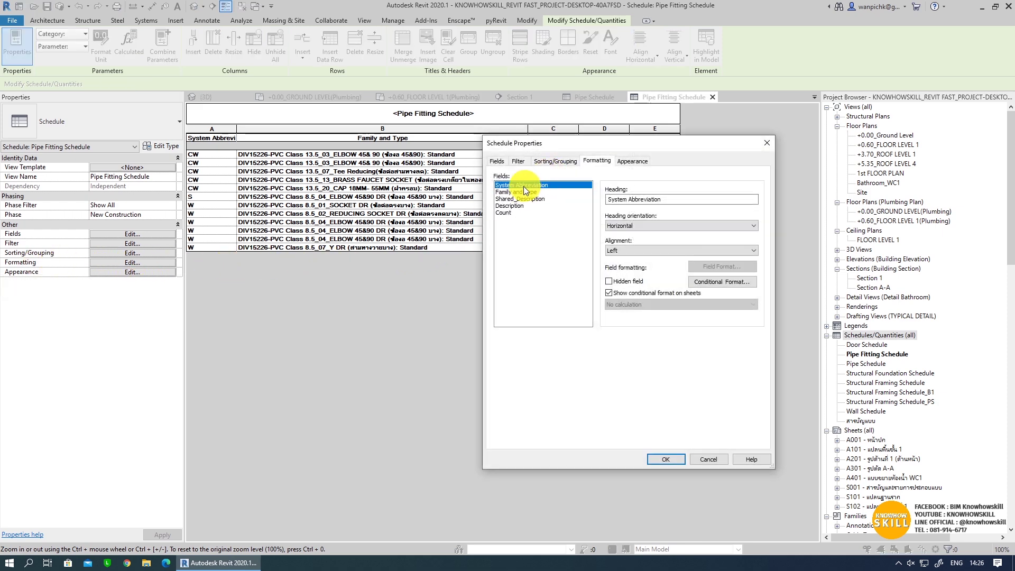
{"action": "left_click", "coordinate": [614, 251]}
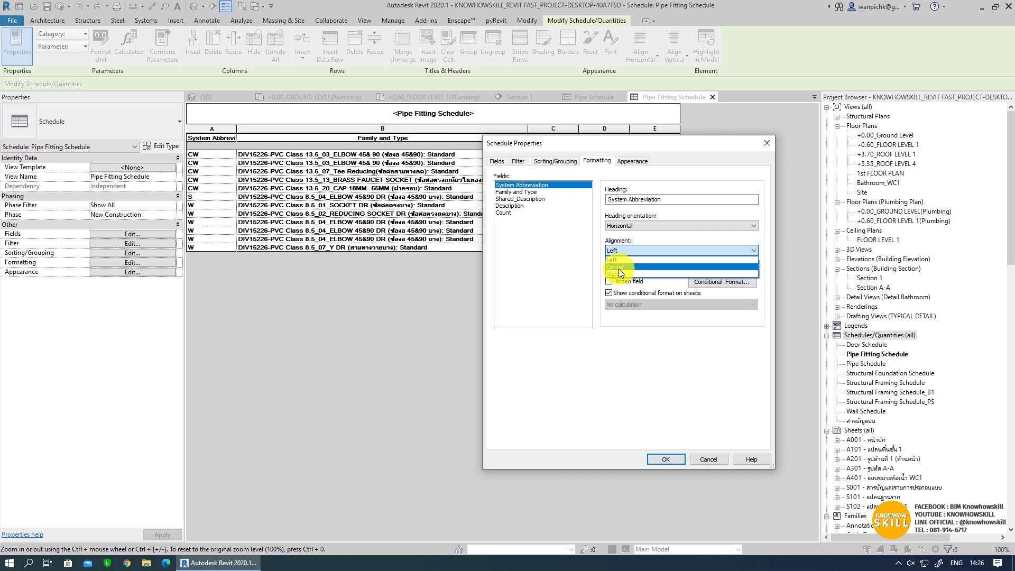
{"action": "left_click", "coordinate": [619, 269]}
{"action": "left_click", "coordinate": [505, 212]}
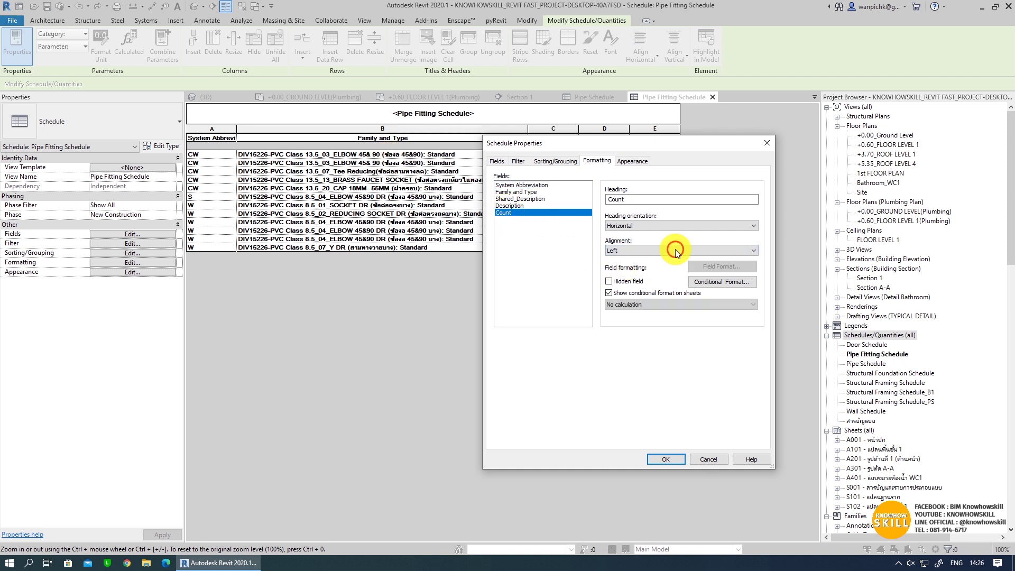
{"action": "left_click", "coordinate": [671, 250]}
{"action": "left_click", "coordinate": [624, 275]}
{"action": "left_click", "coordinate": [631, 304]}
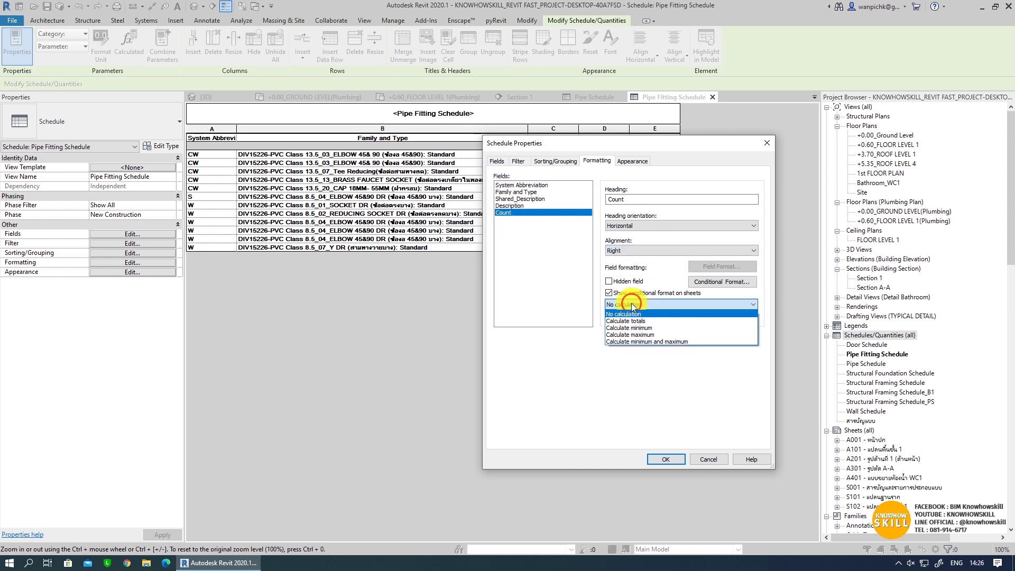
{"action": "left_click", "coordinate": [630, 321]}
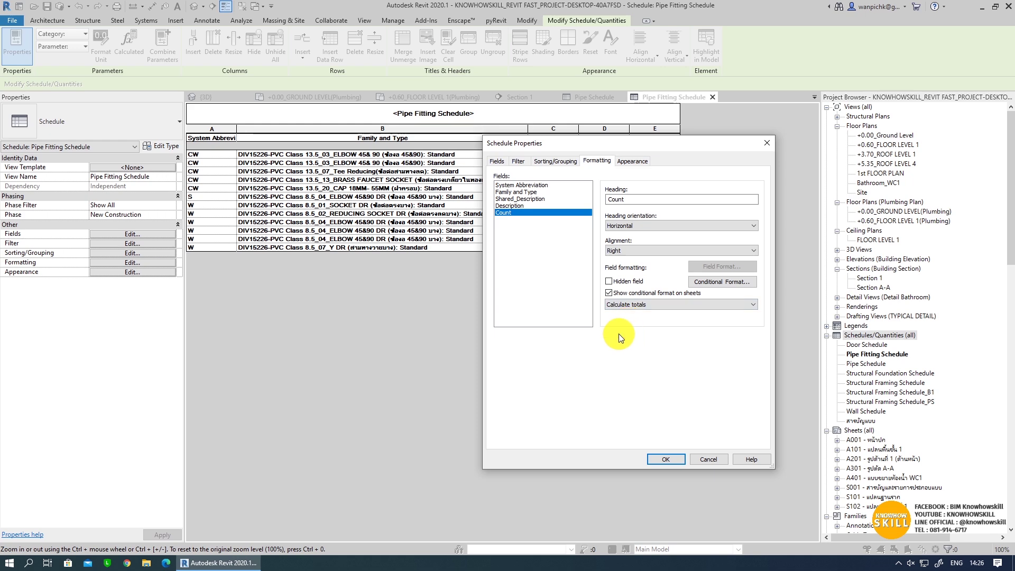
{"action": "left_click", "coordinate": [665, 464]}
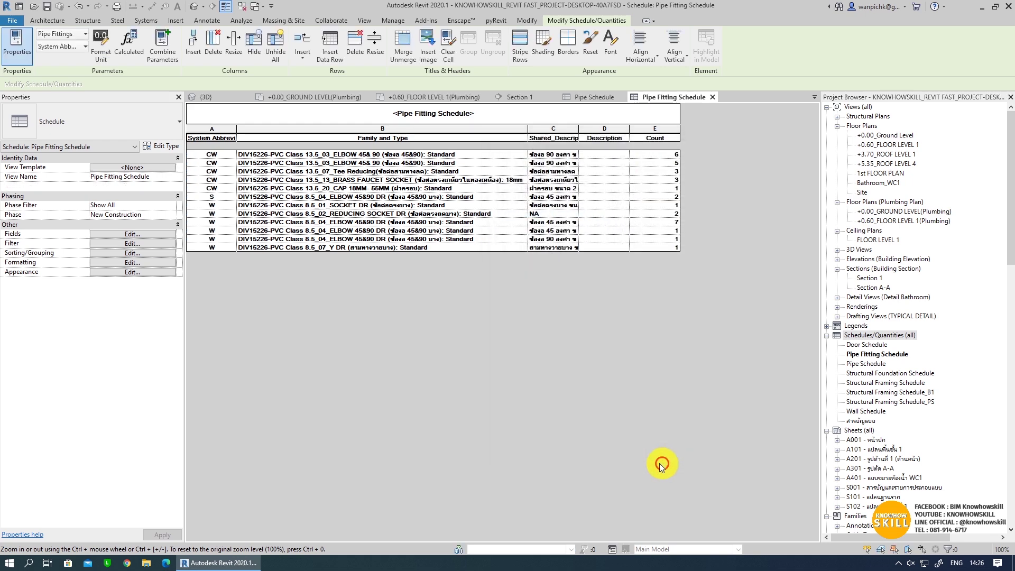
- Apply the Schedule Arial Unicode Title, Header and Body styles, then narrow the Family and Type column
{"action": "left_click", "coordinate": [151, 272]}
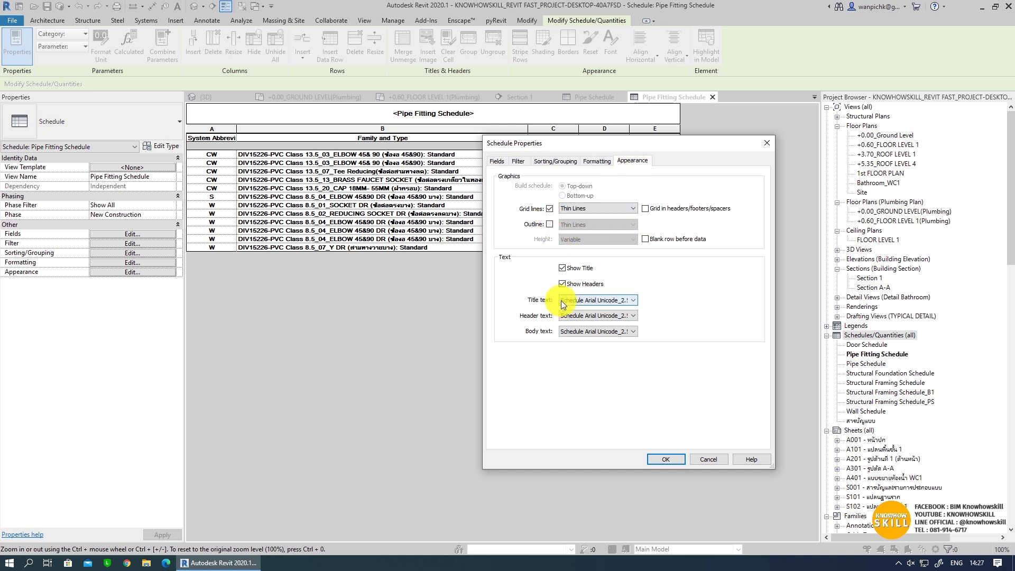
{"action": "left_click", "coordinate": [579, 300]}
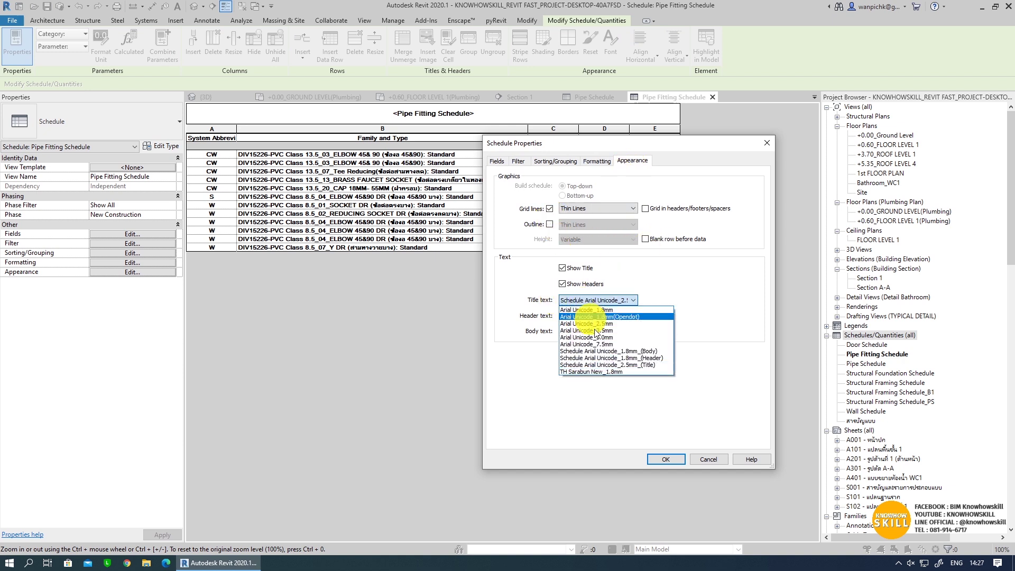
{"action": "left_click", "coordinate": [600, 365]}
{"action": "left_click", "coordinate": [597, 315]}
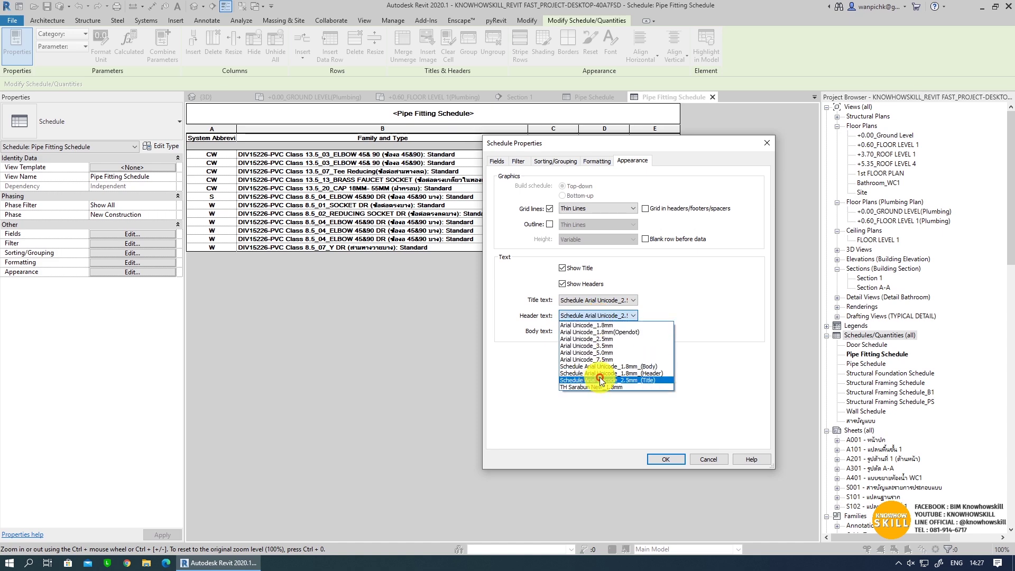
{"action": "left_click", "coordinate": [599, 373]}
{"action": "left_click", "coordinate": [579, 332]}
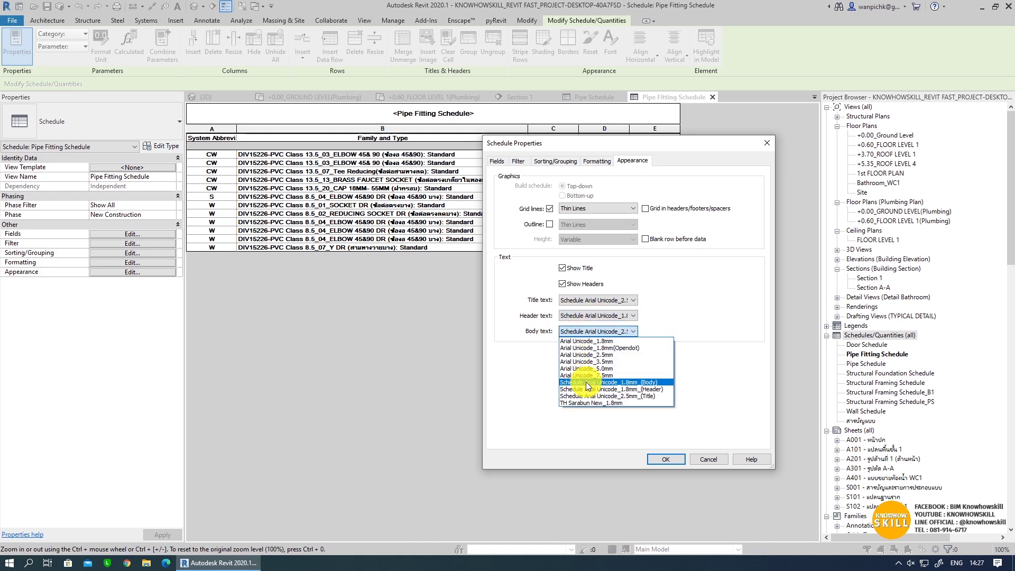
{"action": "left_click", "coordinate": [586, 382]}
{"action": "left_click", "coordinate": [671, 459]}
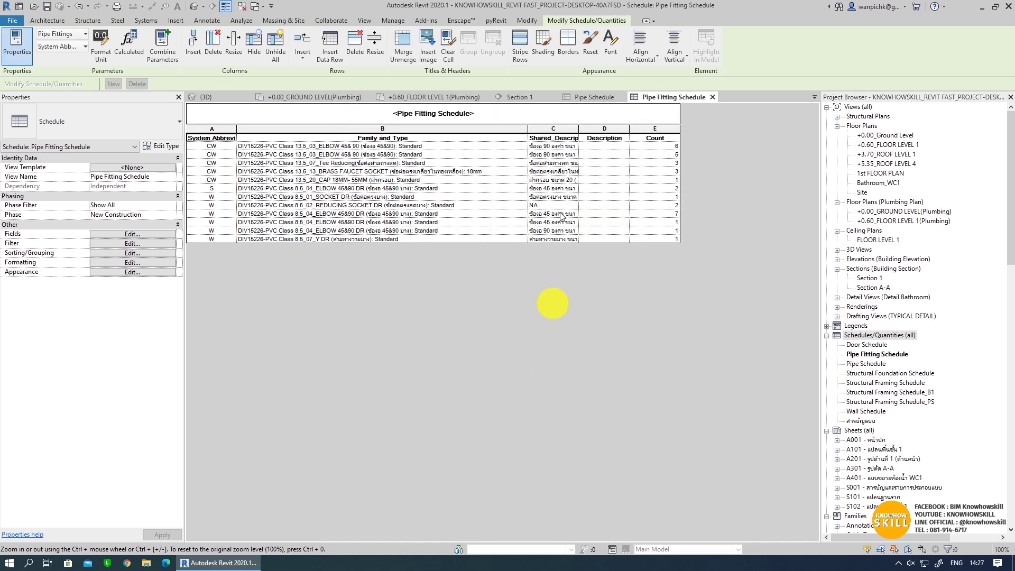
{"action": "left_click", "coordinate": [510, 137]}
{"action": "mouse_move", "coordinate": [529, 131]}
{"action": "left_mouse_down"}
{"action": "mouse_move", "coordinate": [486, 131]}
{"action": "mouse_move", "coordinate": [615, 129]}
{"action": "left_mouse_up"}
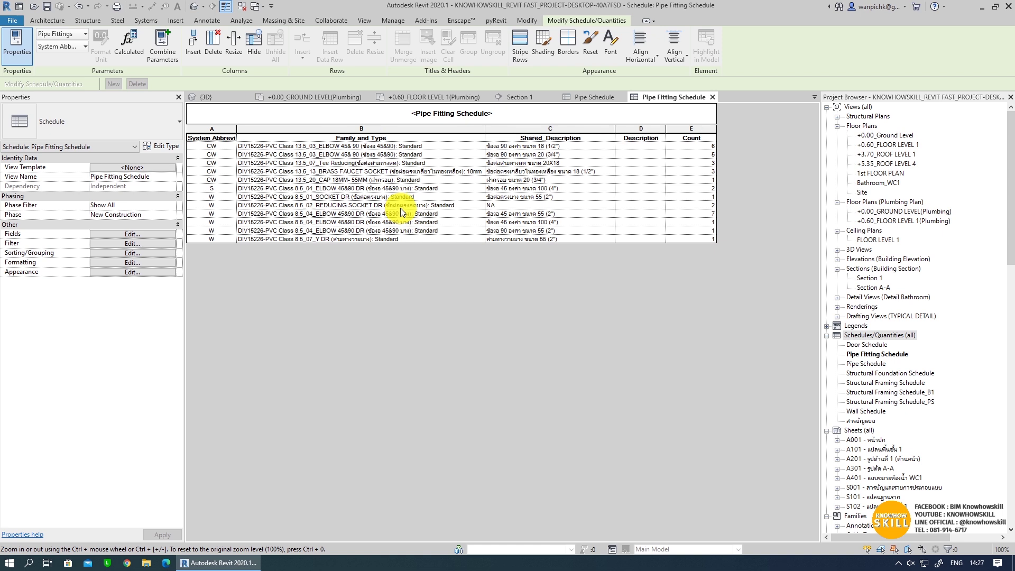
- Widen the Description column to show row 8's full descriptions
{"action": "left_click", "coordinate": [516, 208]}
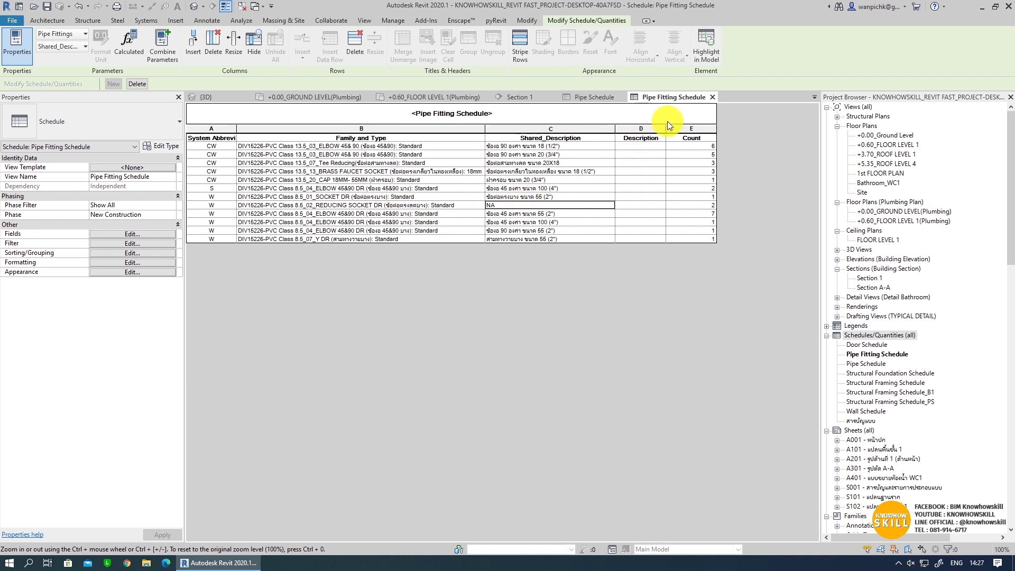
{"action": "left_click_drag", "start_coordinate": [667, 128], "coordinate": [694, 129]}
{"action": "left_click", "coordinate": [637, 206]}
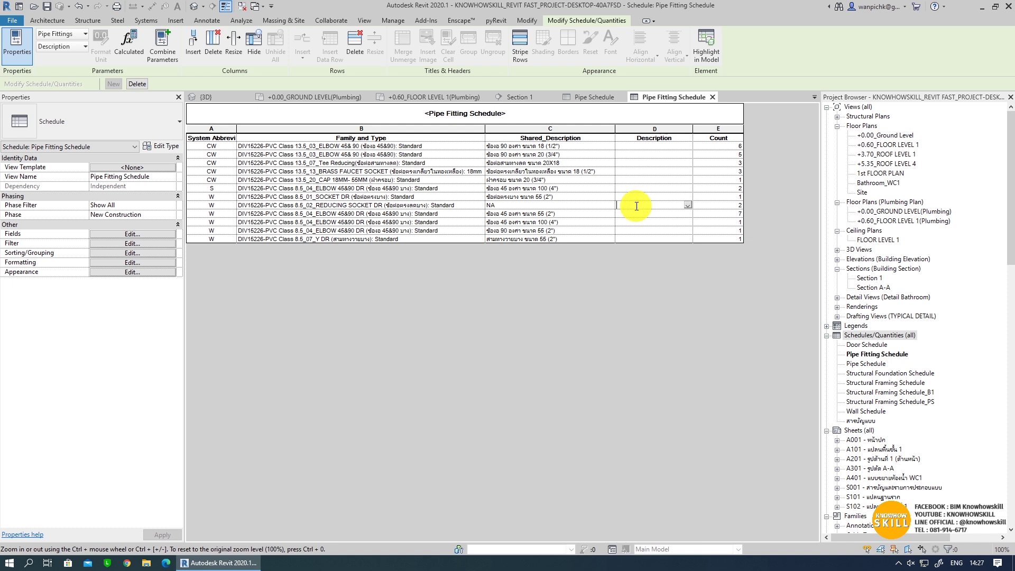
{"action": "left_click", "coordinate": [568, 205]}
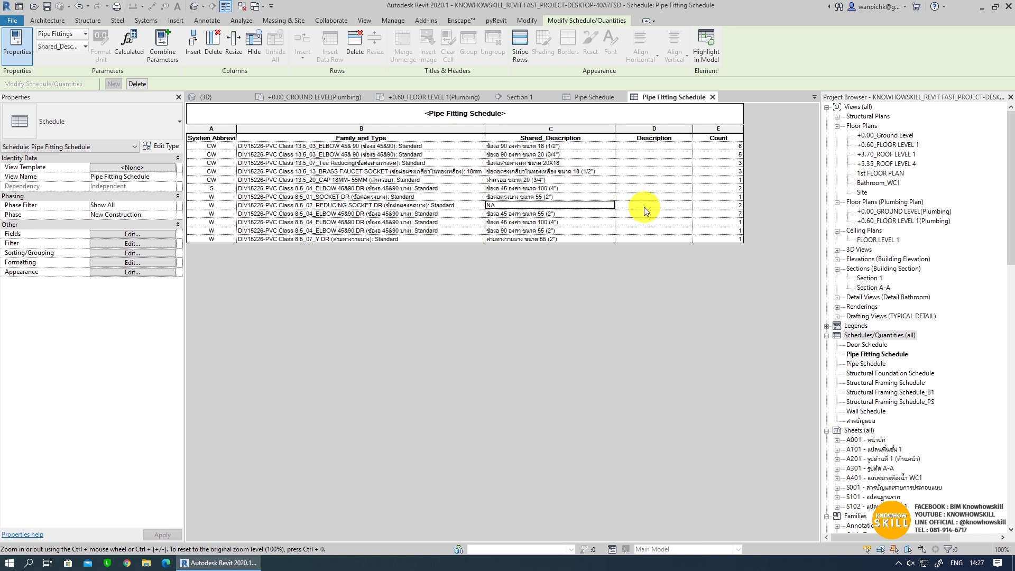
{"action": "left_click", "coordinate": [646, 210]}
- Highlight the NA REDUCING SOCKET row's fitting in the model
{"action": "left_click", "coordinate": [563, 206]}
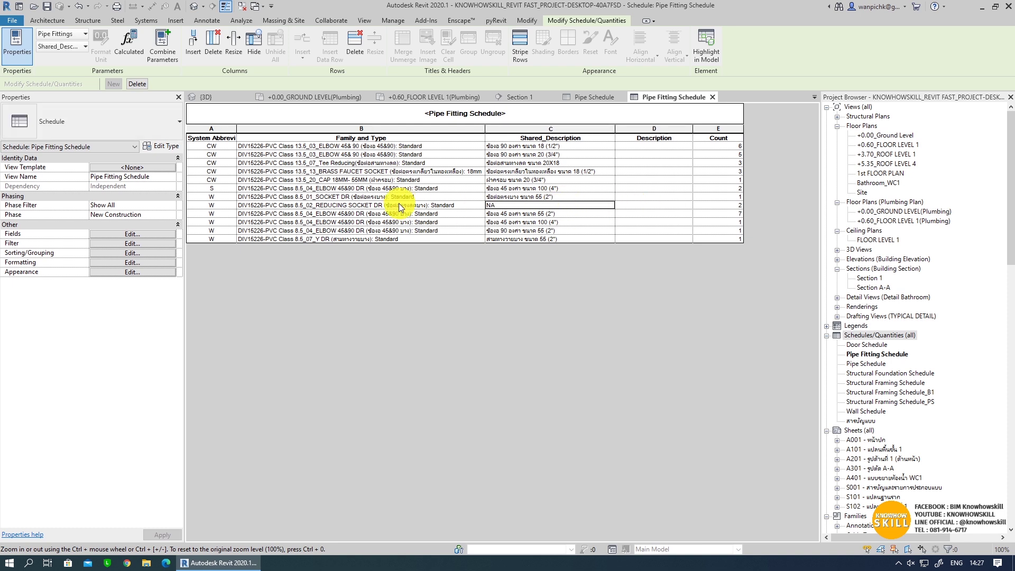
{"action": "left_click", "coordinate": [317, 207]}
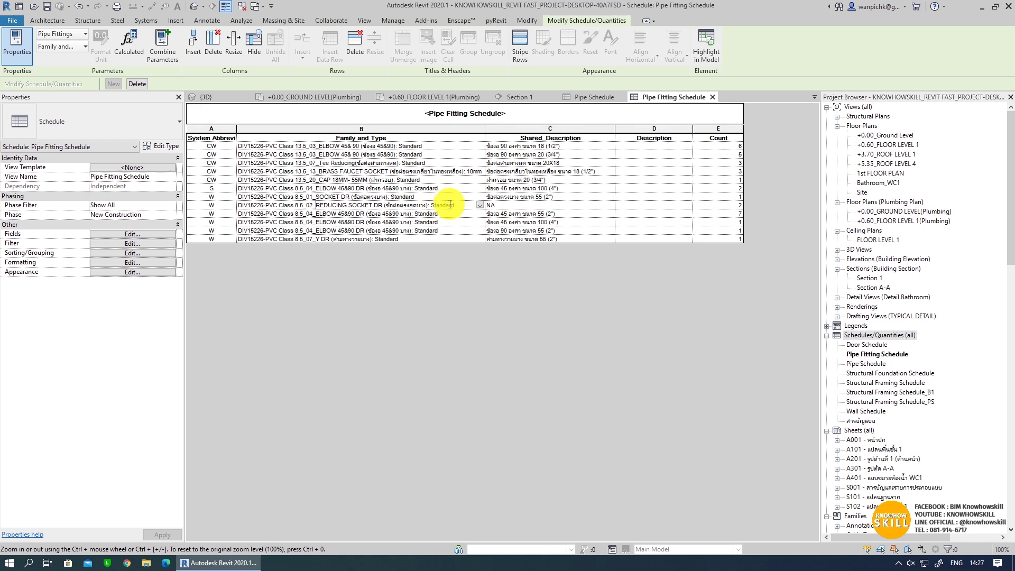
{"action": "left_click", "coordinate": [707, 48]}
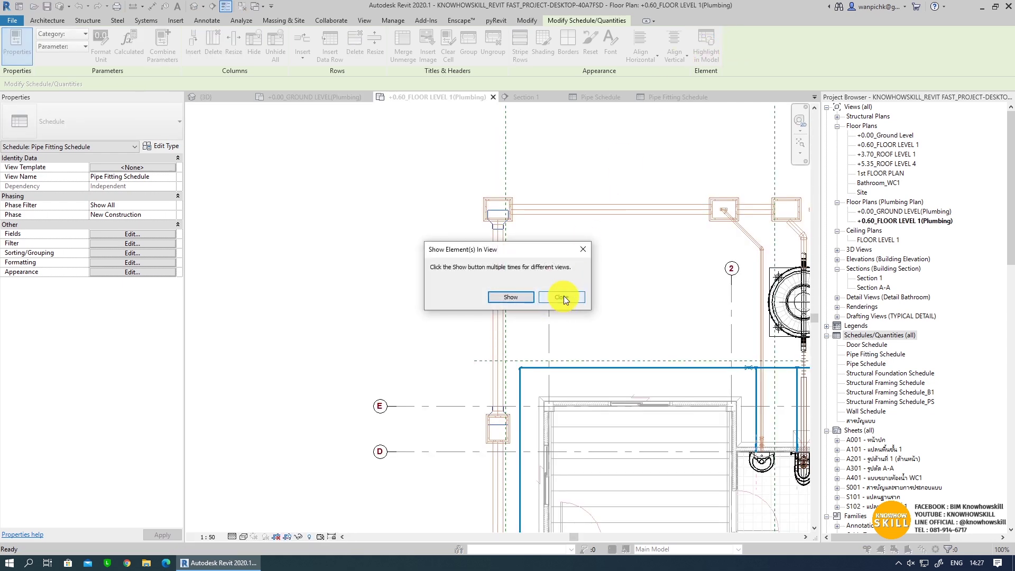
- Delete the highlighted reducing socket fittings and the pipe below the manhole box
{"action": "left_click", "coordinate": [561, 297]}
{"action": "scroll", "coordinate": [492, 219], "scroll_direction": "up", "scroll_amount": 1}
{"action": "scroll", "coordinate": [486, 220], "scroll_direction": "up", "scroll_amount": 1}
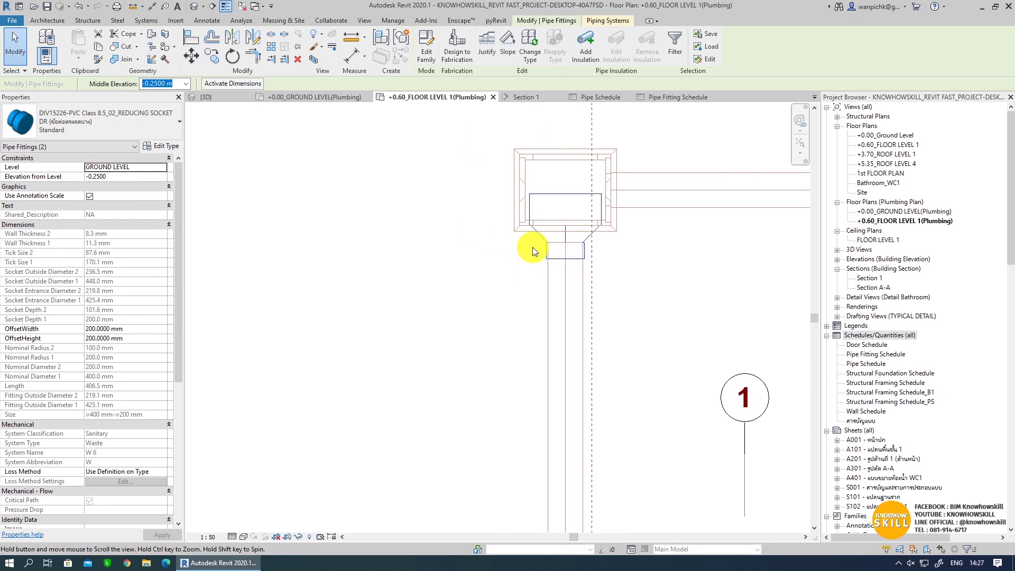
{"action": "key", "text": "Delete"}
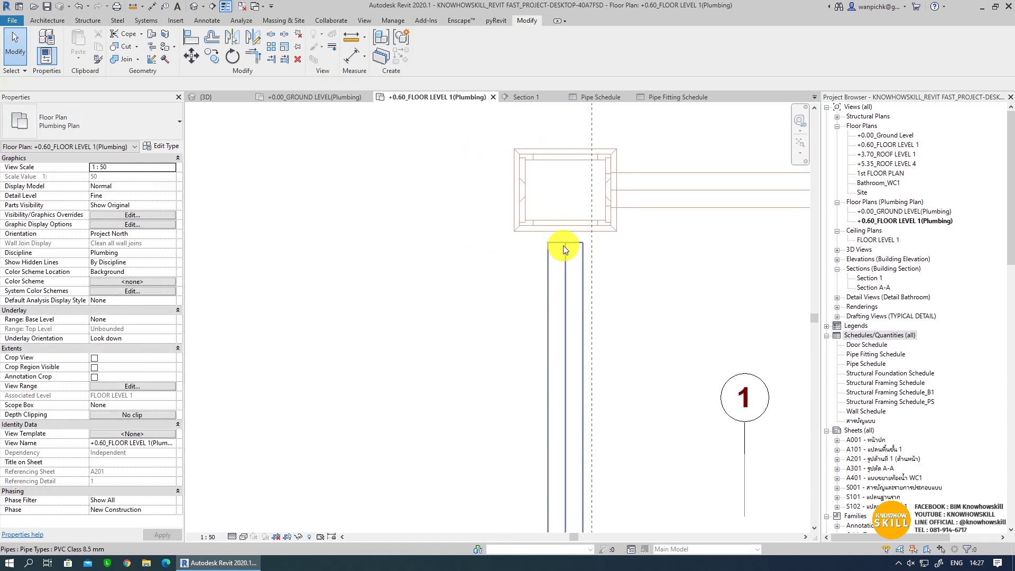
{"action": "left_click", "coordinate": [566, 229]}
{"action": "key", "text": "Escape"}
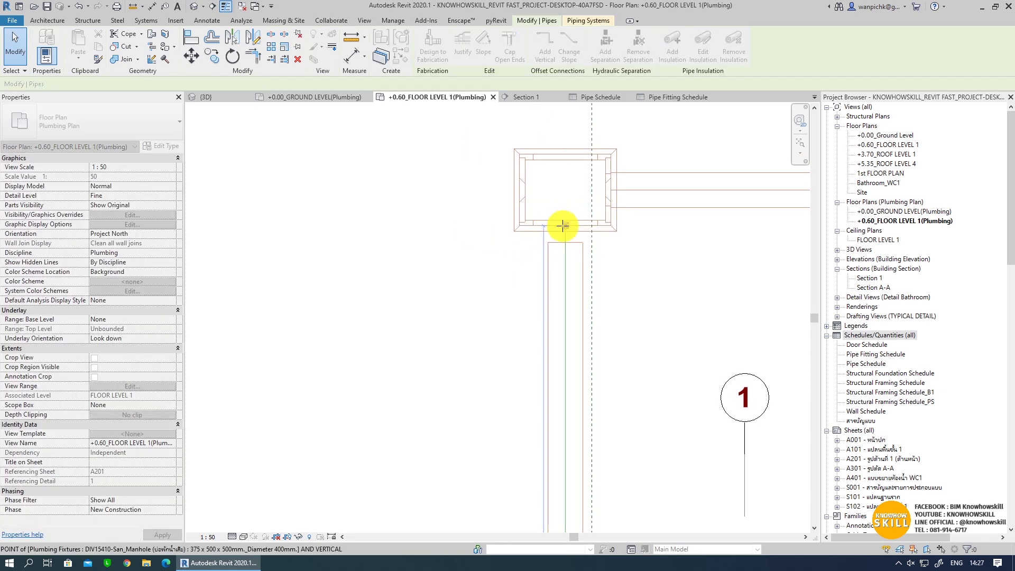
{"action": "left_click", "coordinate": [562, 226]}
{"action": "key", "text": "Delete"}
- Delete the socket fitting at the pipe end and extend that pipe leftward to the box
{"action": "scroll", "coordinate": [583, 412], "scroll_direction": "down", "scroll_amount": 2}
{"action": "scroll", "coordinate": [538, 373], "scroll_direction": "down", "scroll_amount": 1}
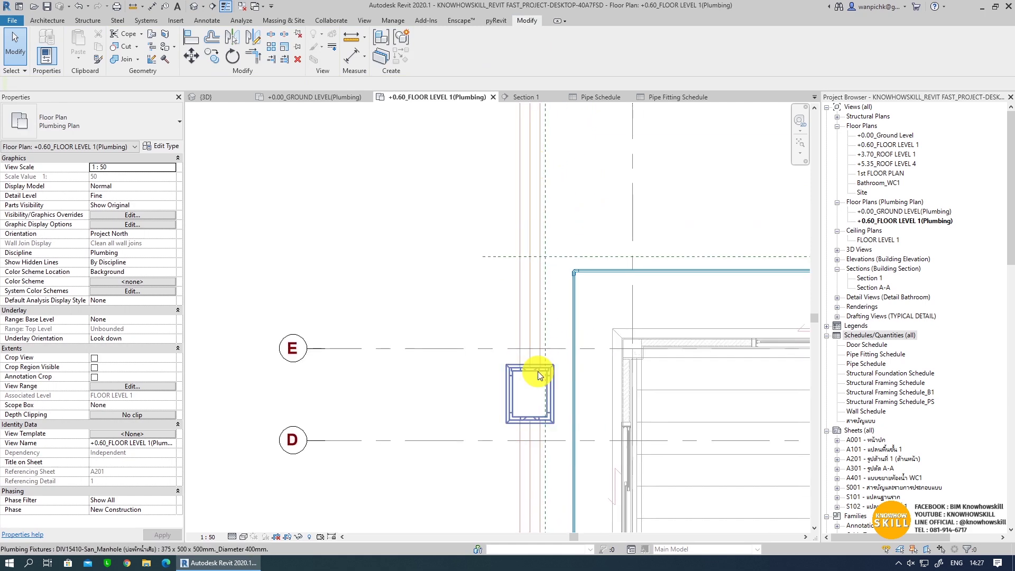
{"action": "scroll", "coordinate": [538, 372], "scroll_direction": "down", "scroll_amount": 1}
{"action": "scroll", "coordinate": [444, 325], "scroll_direction": "down", "scroll_amount": 1}
{"action": "scroll", "coordinate": [471, 319], "scroll_direction": "down", "scroll_amount": 1}
{"action": "scroll", "coordinate": [492, 333], "scroll_direction": "down", "scroll_amount": 1}
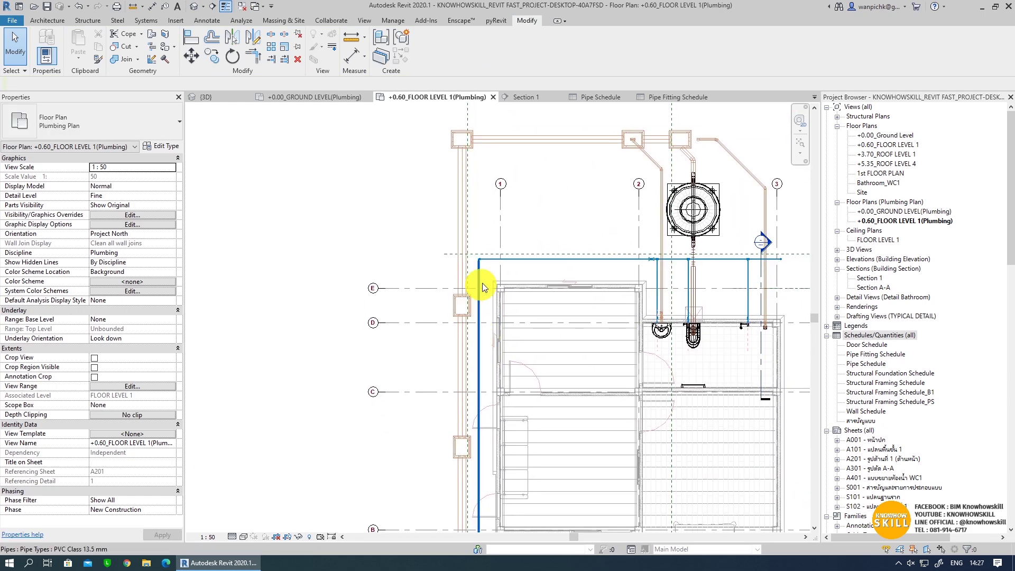
{"action": "scroll", "coordinate": [705, 120], "scroll_direction": "up", "scroll_amount": 1}
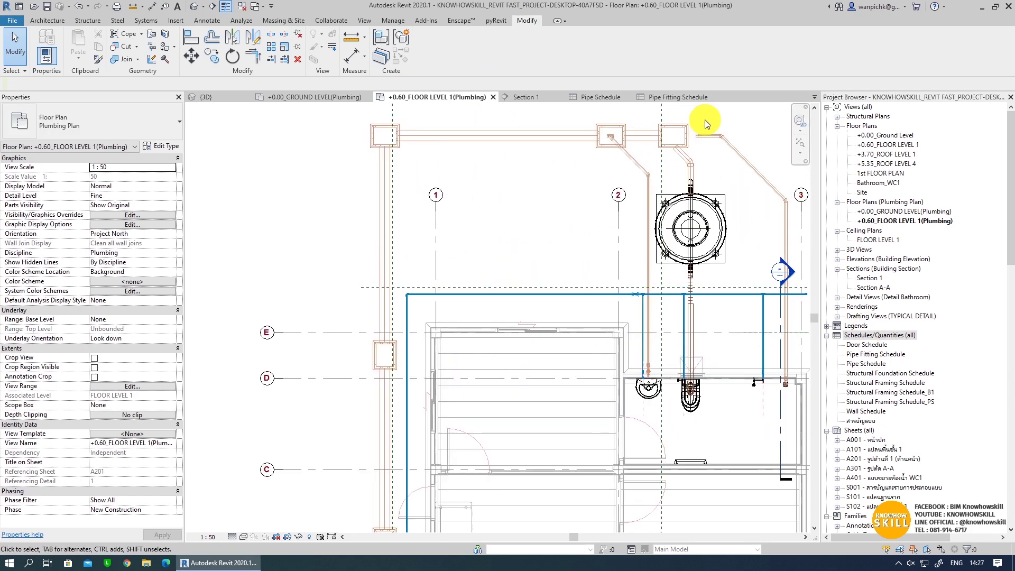
{"action": "scroll", "coordinate": [705, 120], "scroll_direction": "up", "scroll_amount": 2}
{"action": "scroll", "coordinate": [691, 158], "scroll_direction": "up", "scroll_amount": 1}
{"action": "left_click", "coordinate": [703, 167]}
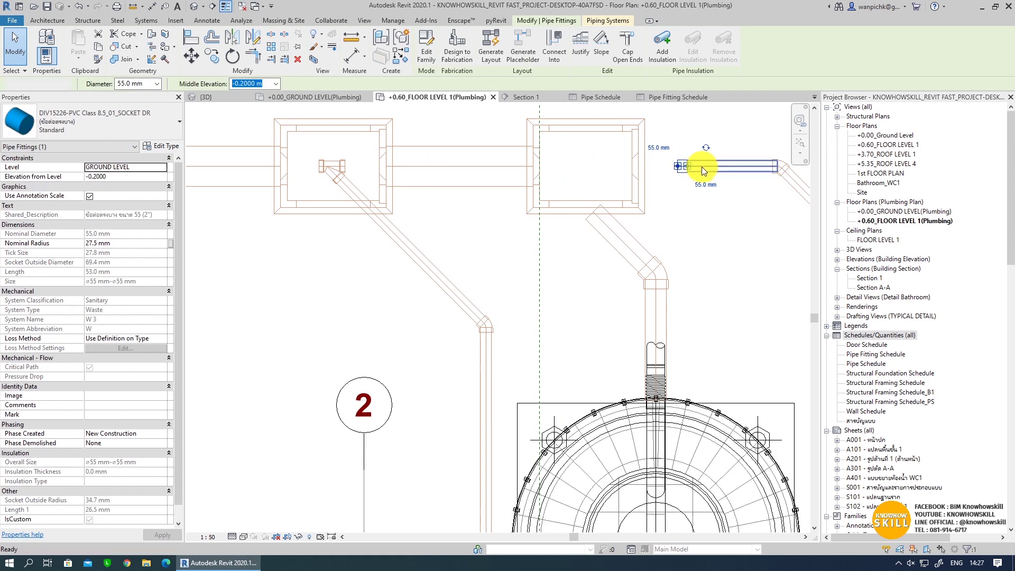
{"action": "key", "text": "Delete"}
{"action": "left_click", "coordinate": [689, 167]}
{"action": "left_click_drag", "start_coordinate": [689, 168], "coordinate": [610, 173]}
{"action": "key", "text": "Escape"}
- Return to the Pipe Fitting Schedule from the Project Browser
{"action": "scroll", "coordinate": [670, 160], "scroll_direction": "up", "scroll_amount": 2}
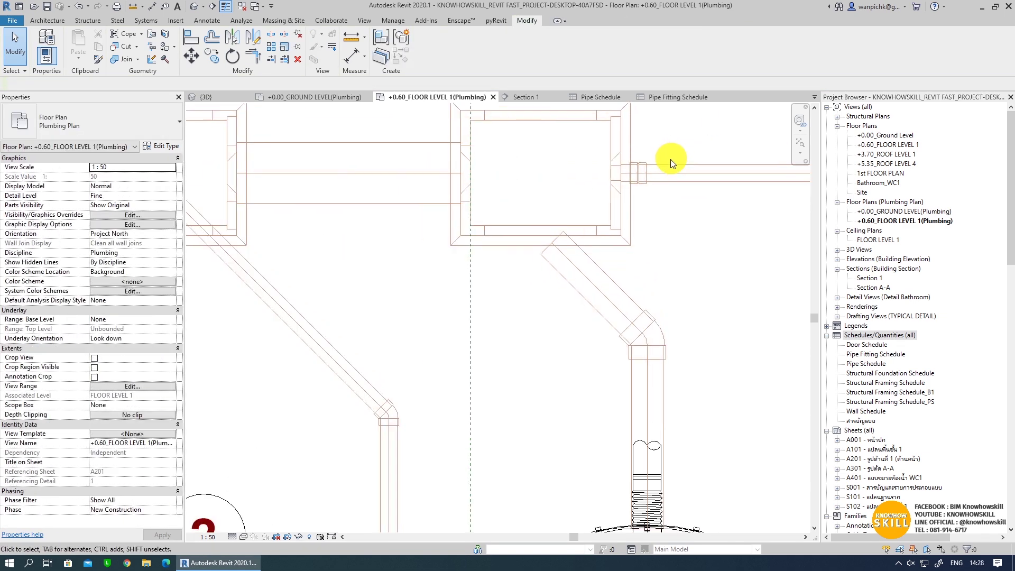
{"action": "scroll", "coordinate": [634, 191], "scroll_direction": "down", "scroll_amount": 2}
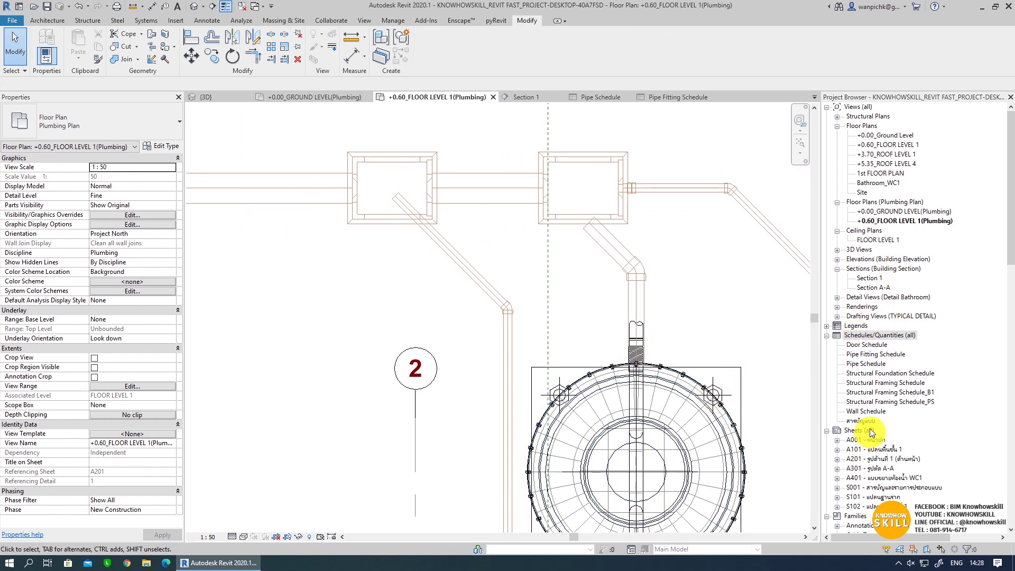
{"action": "double_click", "coordinate": [879, 355]}
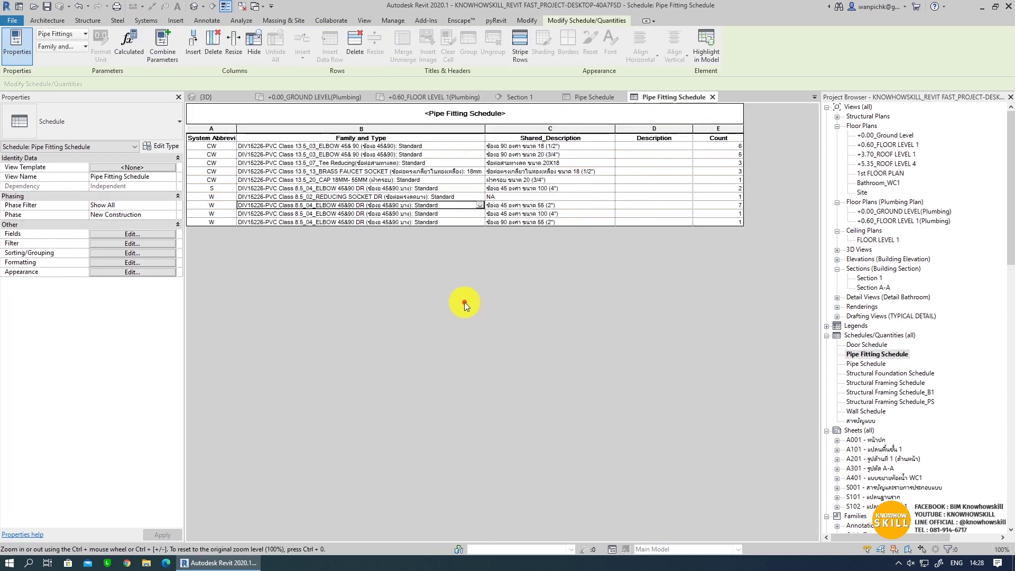
- Locate the leftover REDUCING SOCKET fitting in the plan and delete it
{"action": "left_click", "coordinate": [354, 197]}
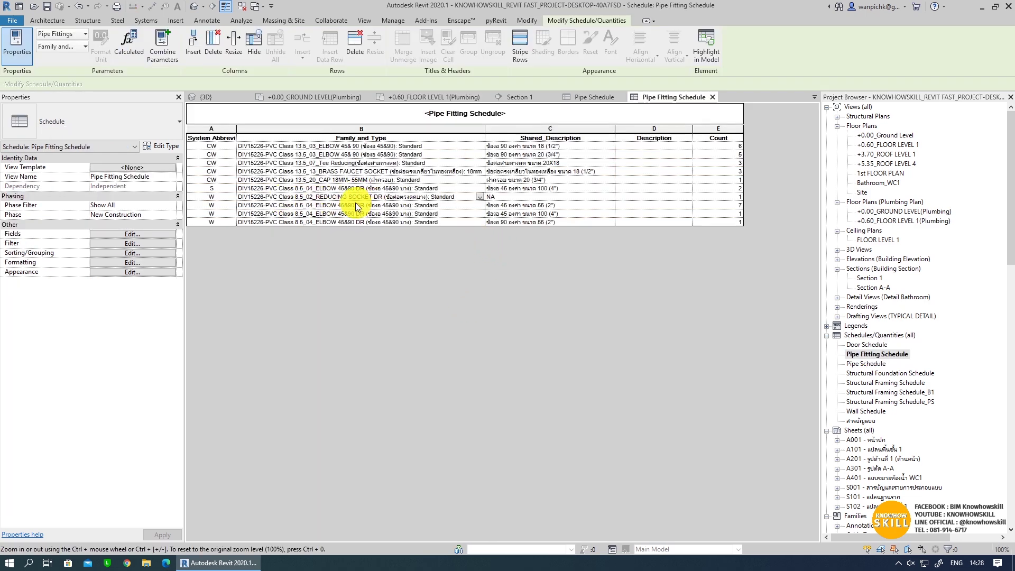
{"action": "left_click", "coordinate": [707, 46]}
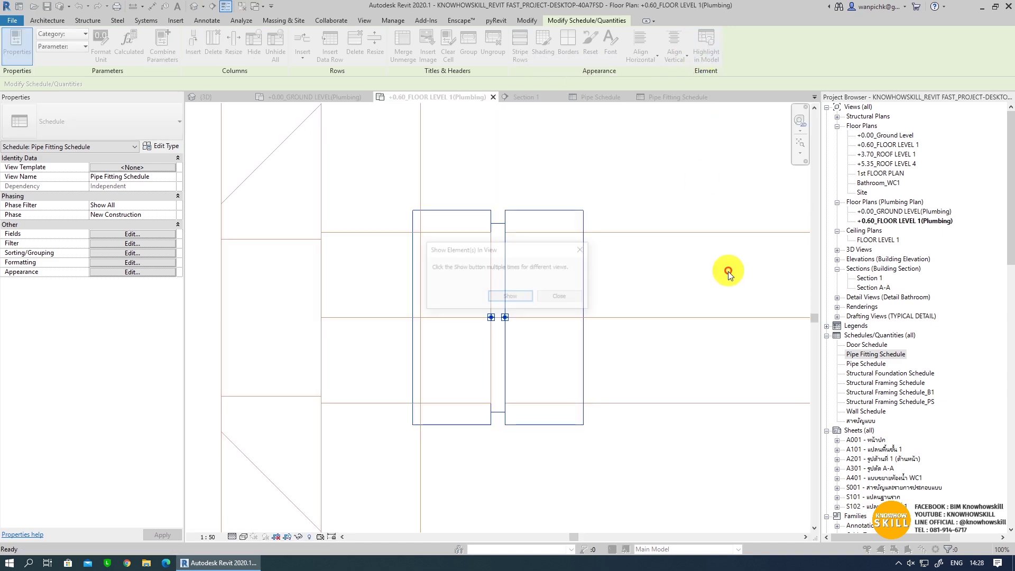
{"action": "left_click", "coordinate": [561, 297]}
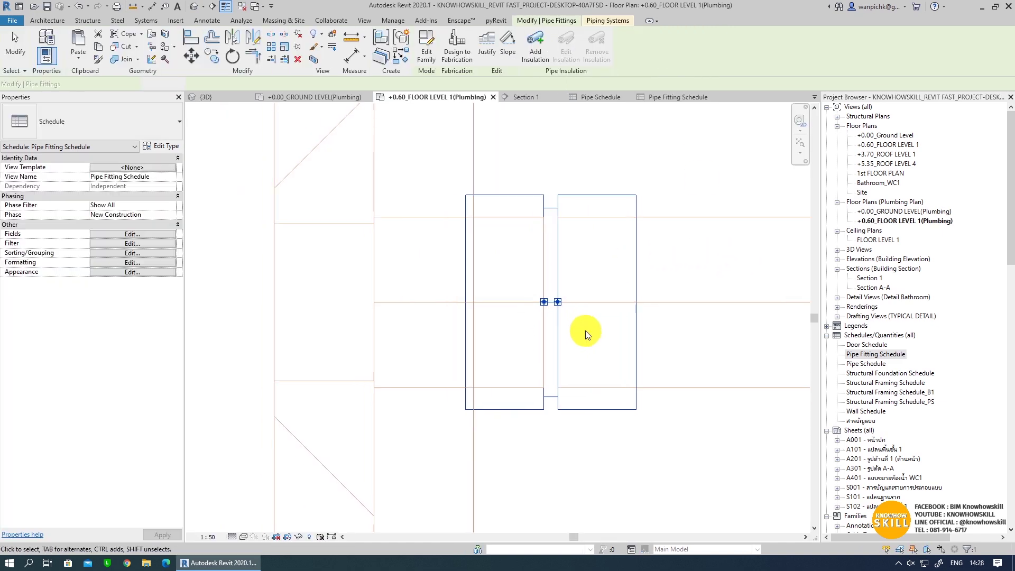
{"action": "scroll", "coordinate": [608, 296], "scroll_direction": "up", "scroll_amount": 3}
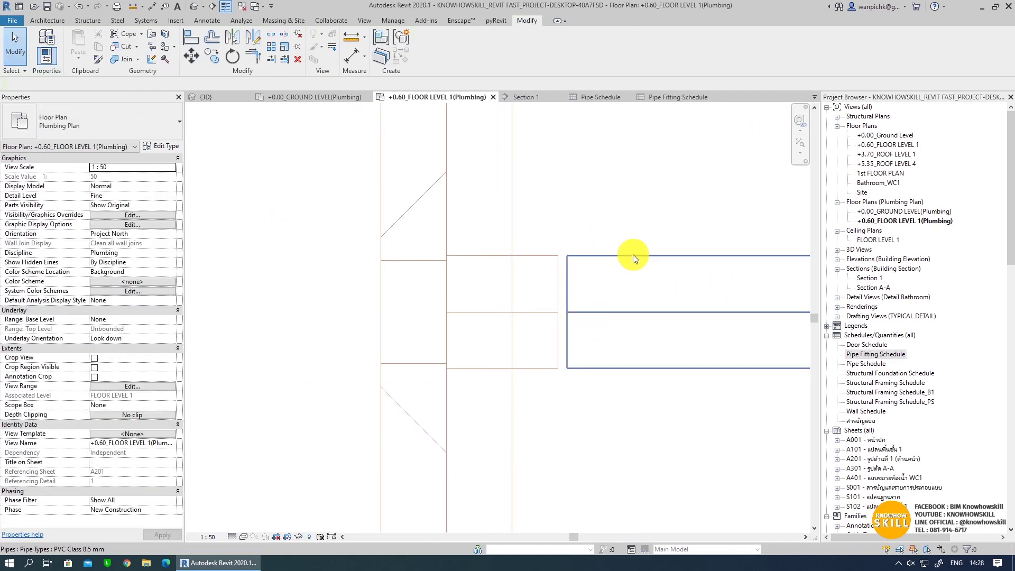
{"action": "left_click", "coordinate": [535, 312]}
{"action": "key", "text": "Delete"}
- Extend the 55 mm pipe end across the gap, then reopen the Pipe Fitting Schedule
{"action": "scroll", "coordinate": [609, 260], "scroll_direction": "down", "scroll_amount": 2}
{"action": "left_click", "coordinate": [584, 299]}
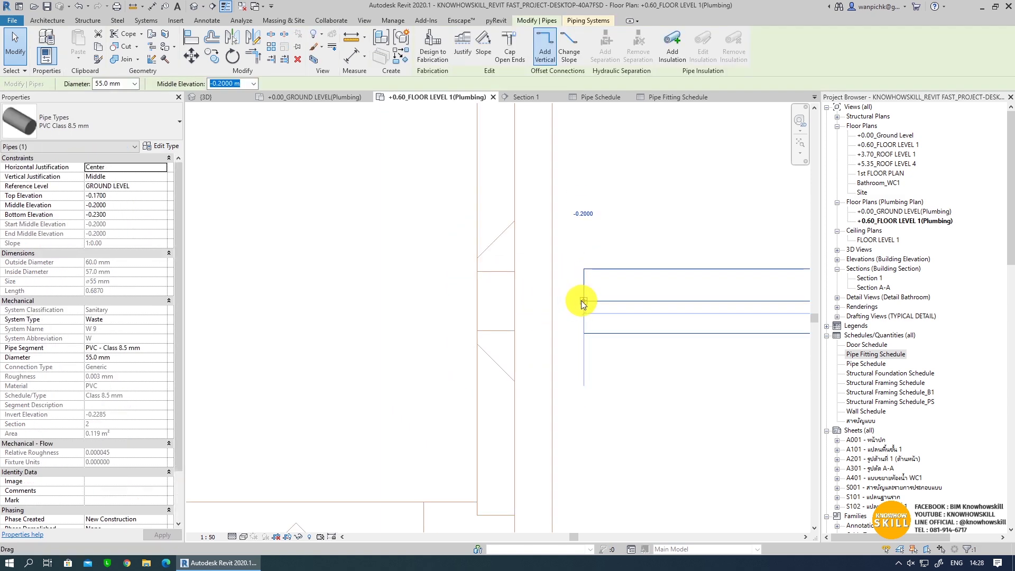
{"action": "left_click_drag", "start_coordinate": [275, 290], "coordinate": [314, 300]}
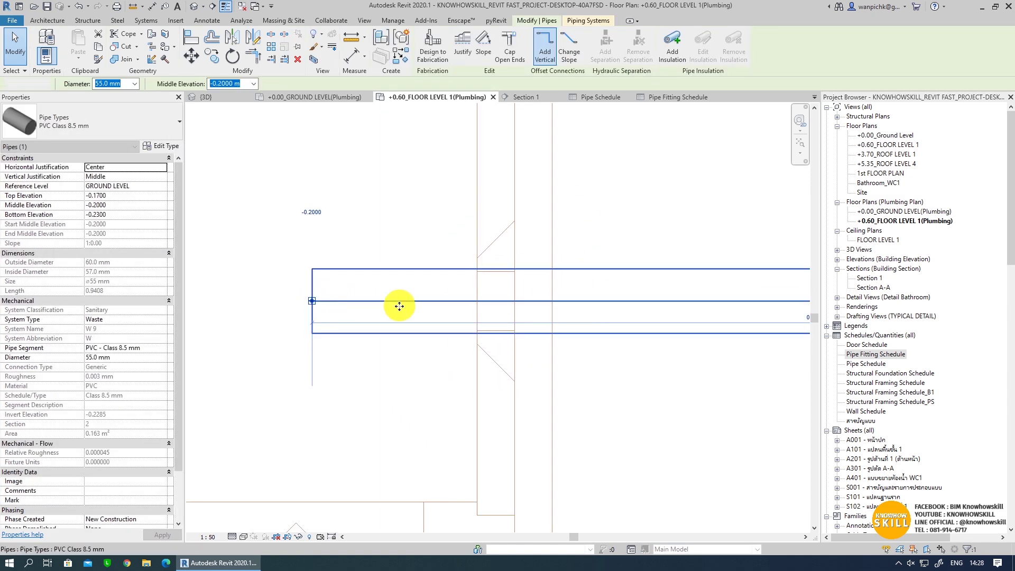
{"action": "key", "text": "Escape"}
{"action": "scroll", "coordinate": [408, 301], "scroll_direction": "down", "scroll_amount": 2}
{"action": "scroll", "coordinate": [421, 300], "scroll_direction": "down", "scroll_amount": 2}
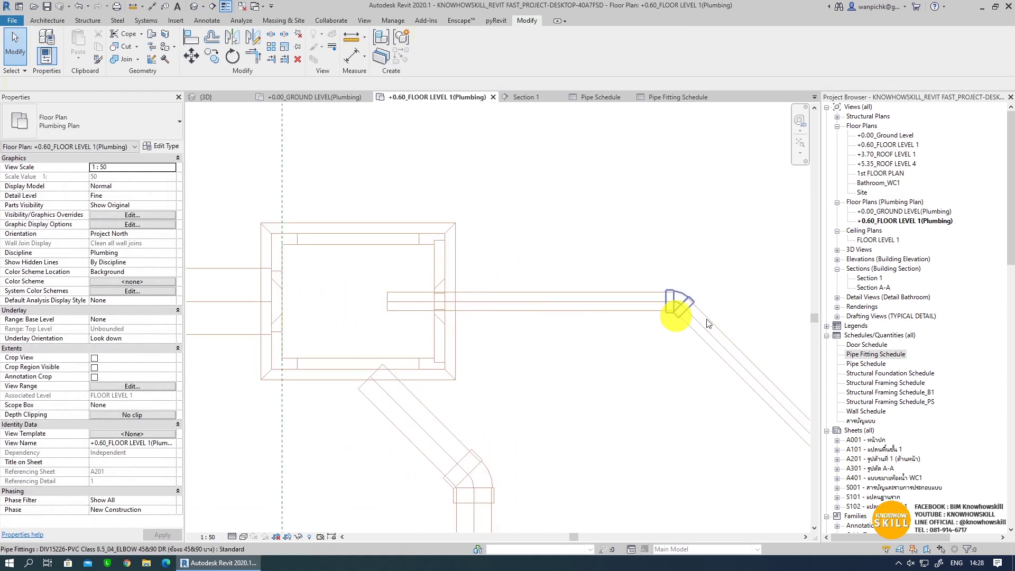
{"action": "double_click", "coordinate": [882, 355]}
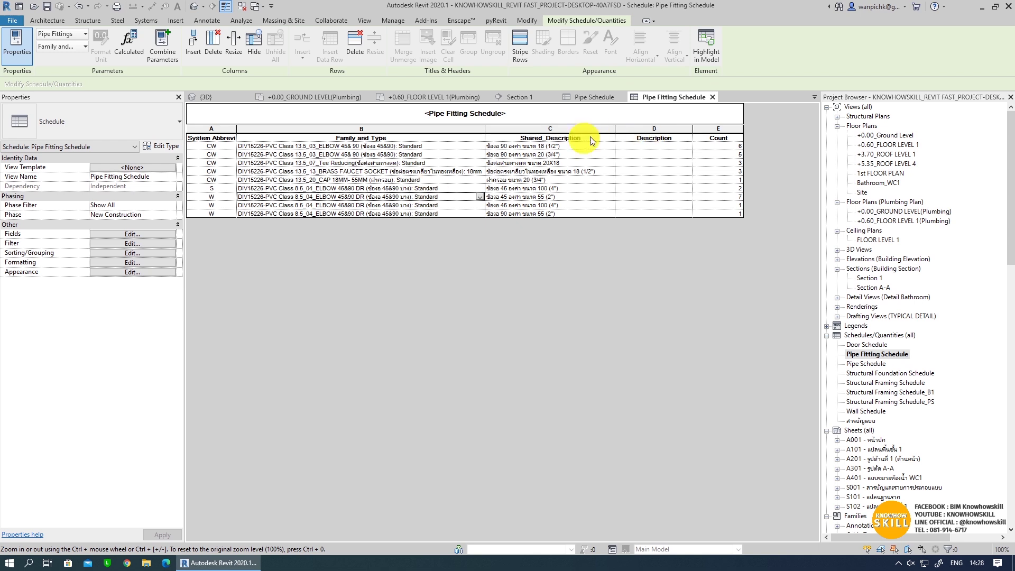
- Hide the Family and Type column, then select the Description column
{"action": "left_click", "coordinate": [622, 149]}
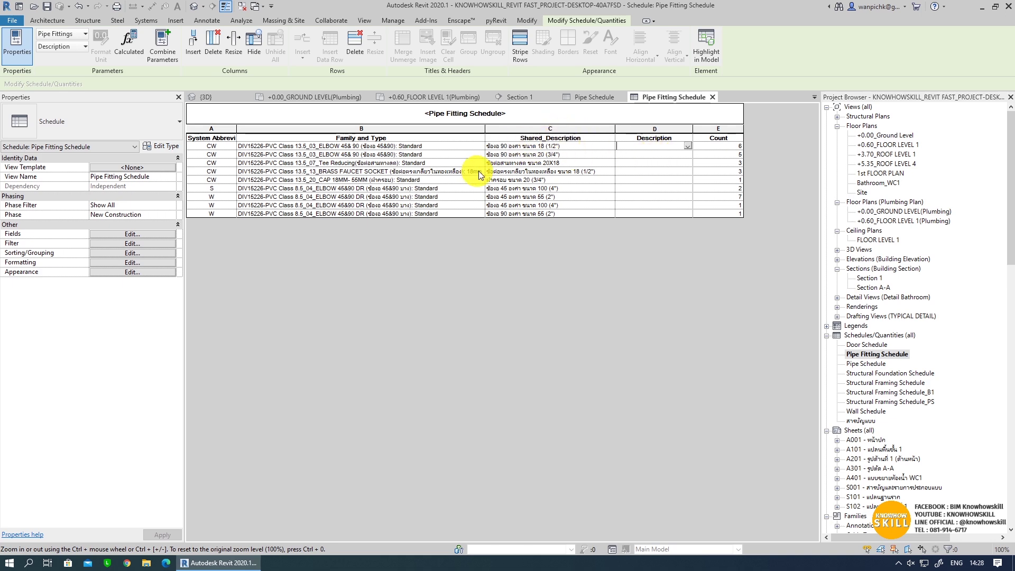
{"action": "left_click", "coordinate": [376, 135]}
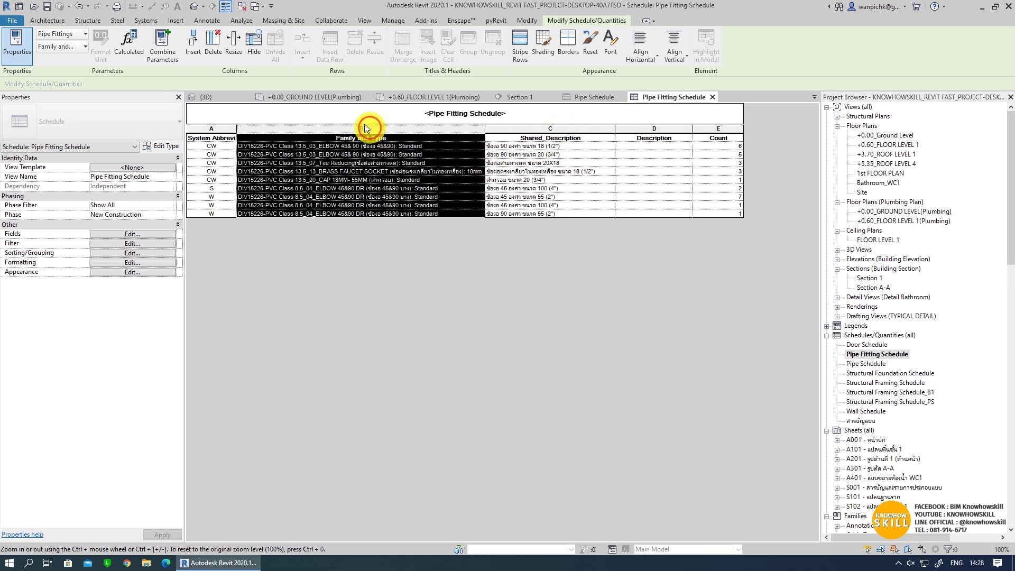
{"action": "left_click", "coordinate": [260, 47]}
{"action": "left_click", "coordinate": [421, 128]}
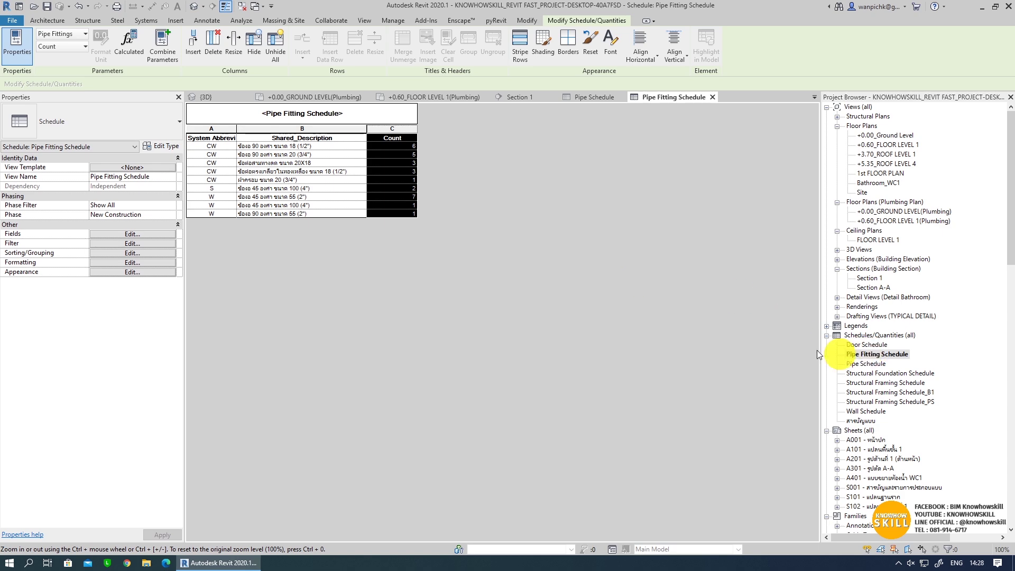
{"action": "left_click", "coordinate": [195, 8]}
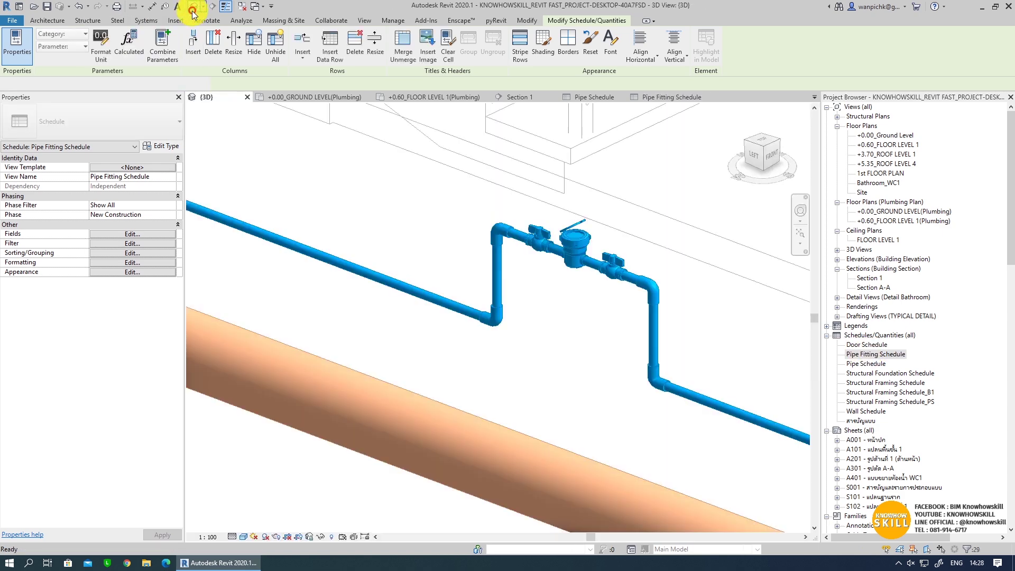
{"action": "scroll", "coordinate": [399, 393], "scroll_direction": "down", "scroll_amount": 5}
{"action": "scroll", "coordinate": [359, 405], "scroll_direction": "down", "scroll_amount": 3}
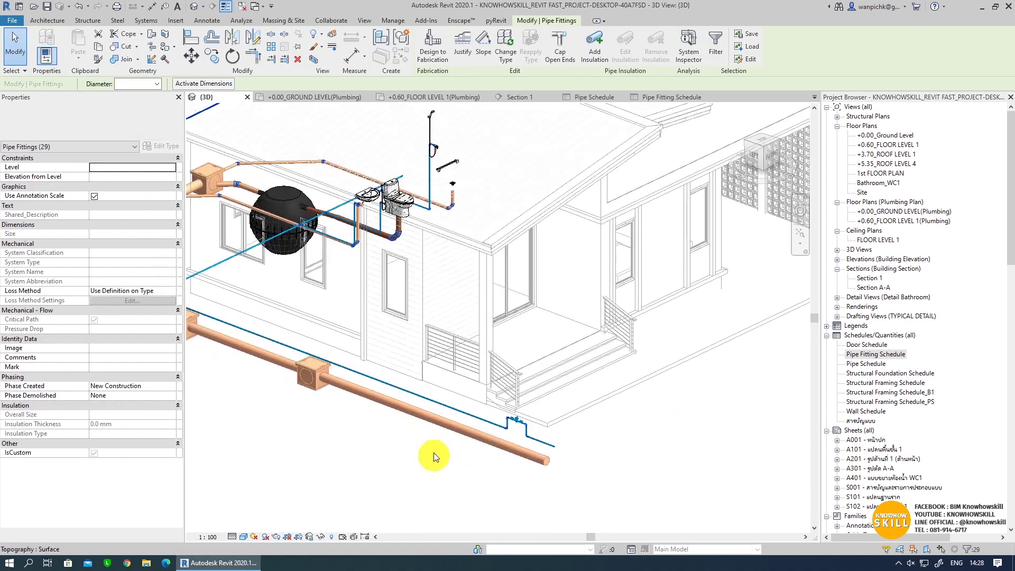
{"action": "key", "text": "Escape"}
{"action": "middle_click_drag", "start_coordinate": [445, 423], "coordinate": [423, 435]}
{"action": "scroll", "coordinate": [433, 420], "scroll_direction": "down", "scroll_amount": 2}
{"action": "scroll", "coordinate": [437, 419], "scroll_direction": "down", "scroll_amount": 2}
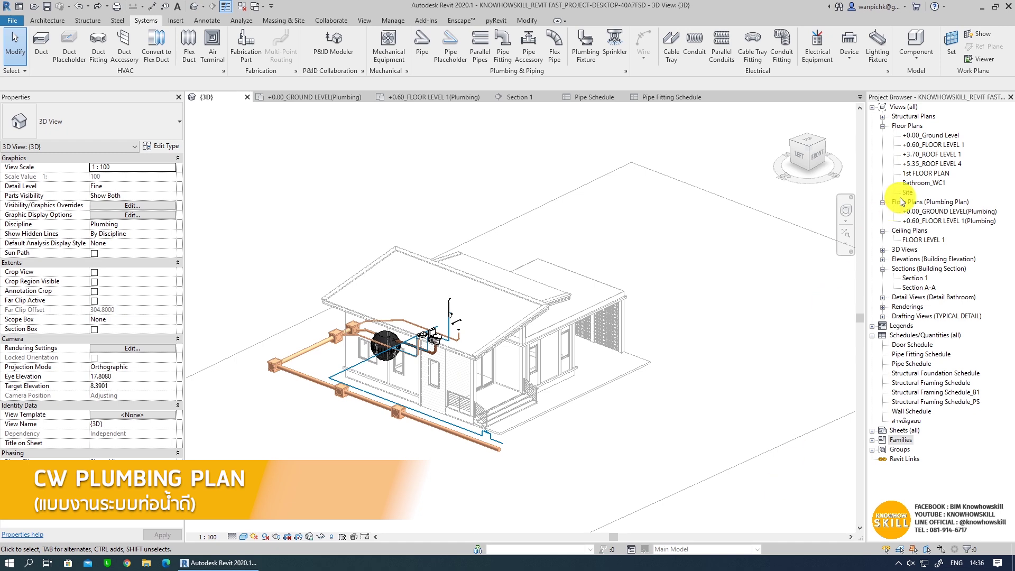
- Open +0.60_FLOOR LEVEL 1(Plumbing) under Floor Plans (Plumbing Plan) in the Project Browser
{"action": "double_click", "coordinate": [946, 222]}
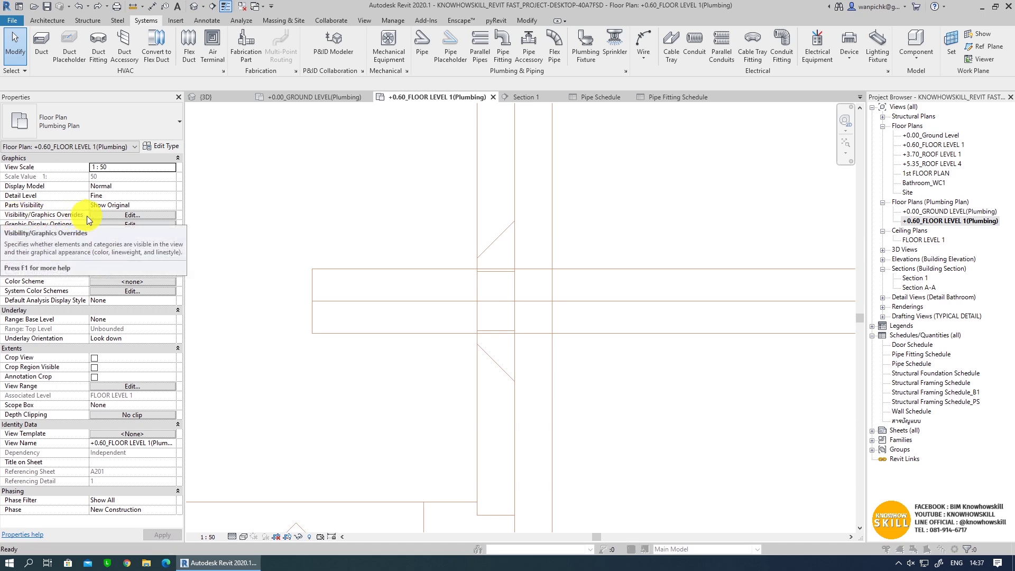
- Create a new rule-based filter named Plumbing_CW from this plan's Visibility/Graphics filters
{"action": "left_click", "coordinate": [132, 214]}
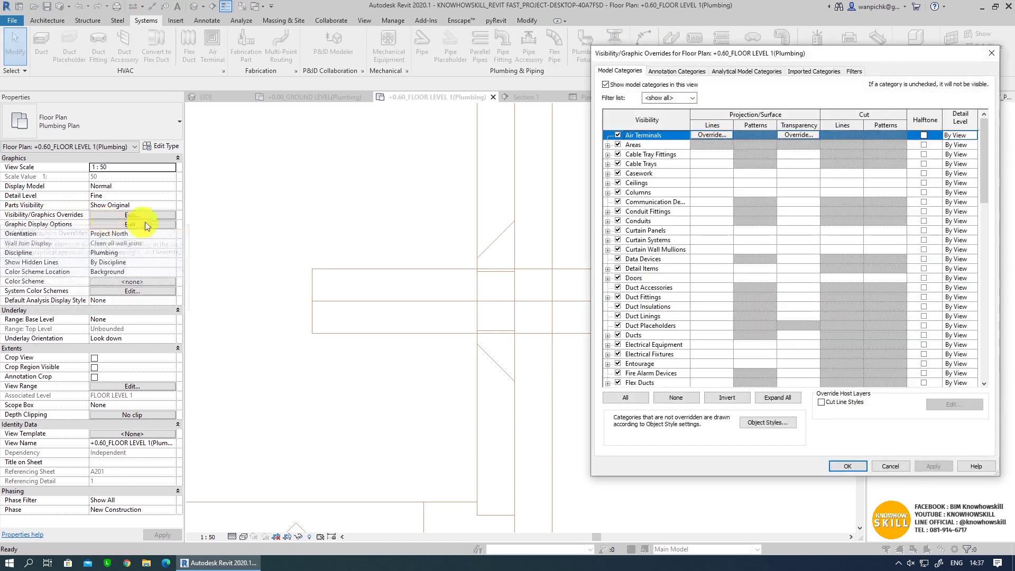
{"action": "left_click", "coordinate": [854, 71]}
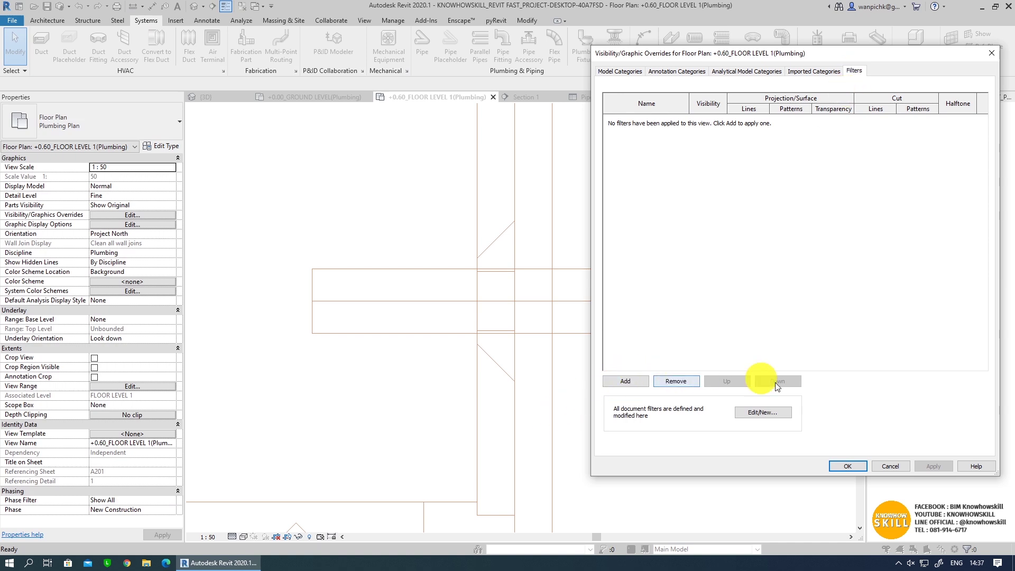
{"action": "left_click", "coordinate": [779, 418]}
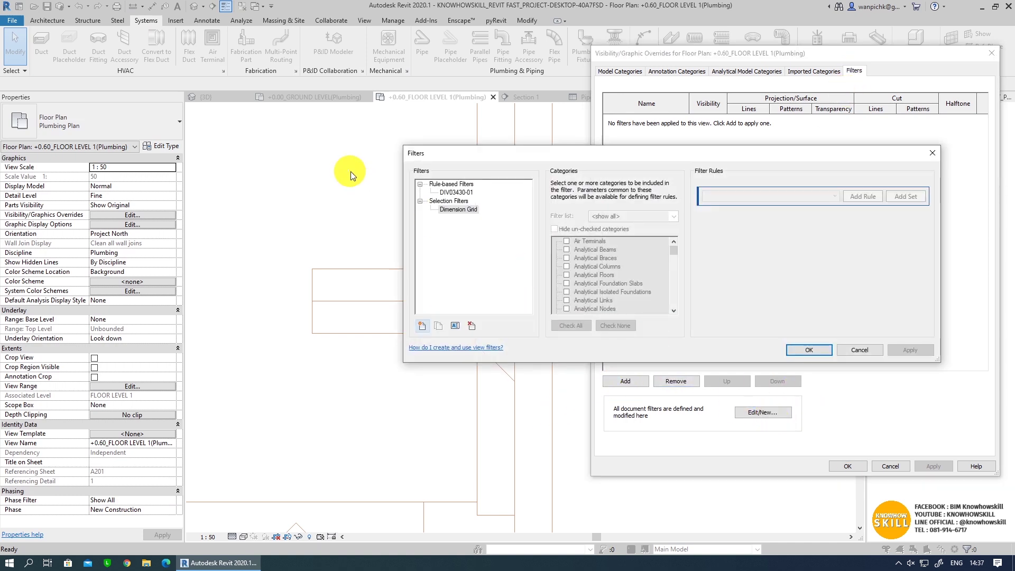
{"action": "left_click", "coordinate": [423, 328]}
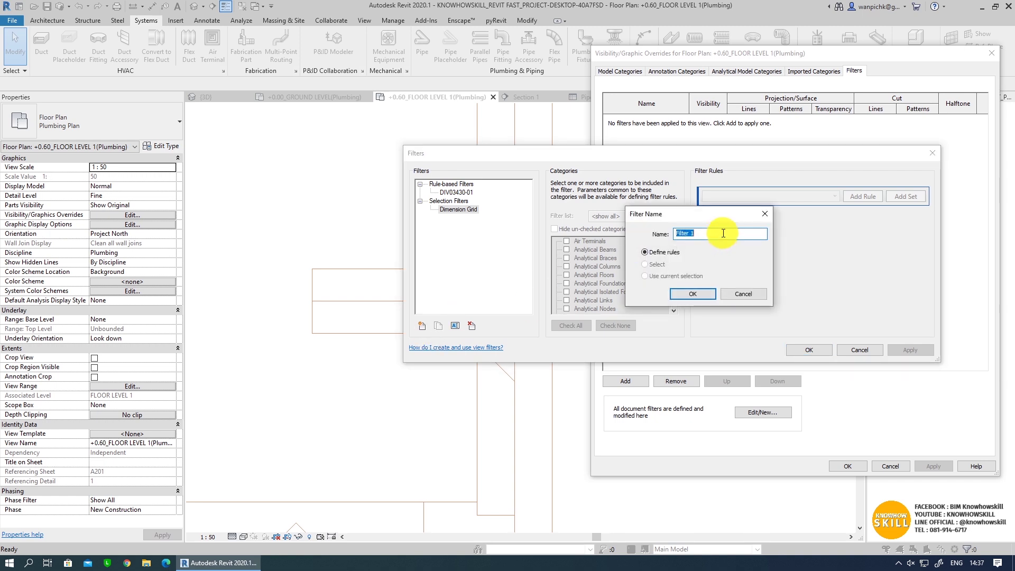
{"action": "type", "text": "P"}
{"action": "type", "text": "g_CW"}
{"action": "left_click", "coordinate": [707, 293]}
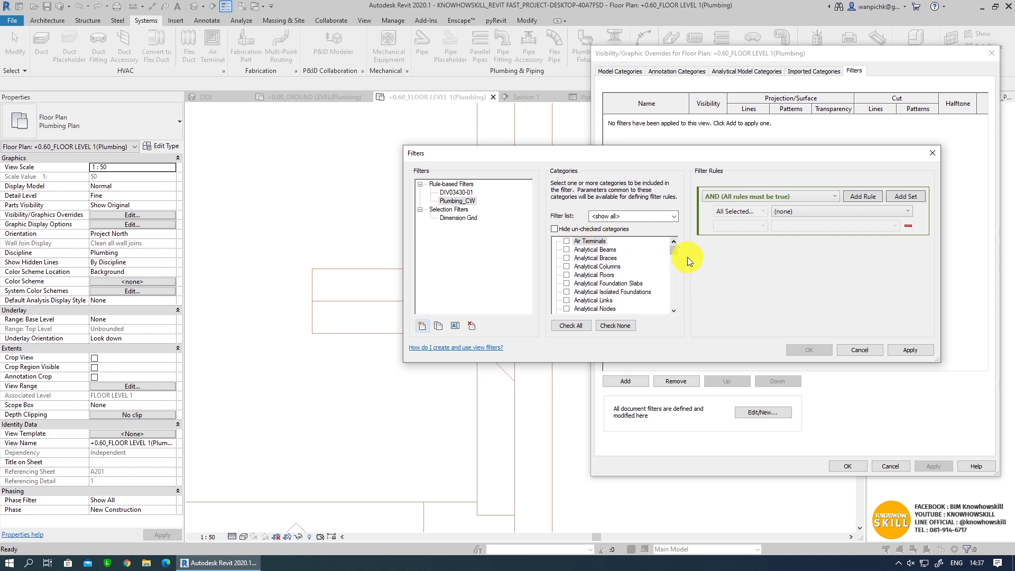
- Check Pipe Accessories, Pipe Fittings, Pipe Insulations, Pipe Placeholders, Pipes and Plumbing Fixtures as categories
{"action": "scroll", "coordinate": [682, 264], "scroll_direction": "down", "scroll_amount": 1}
{"action": "scroll", "coordinate": [668, 278], "scroll_direction": "down", "scroll_amount": 15}
{"action": "scroll", "coordinate": [668, 280], "scroll_direction": "down", "scroll_amount": 3}
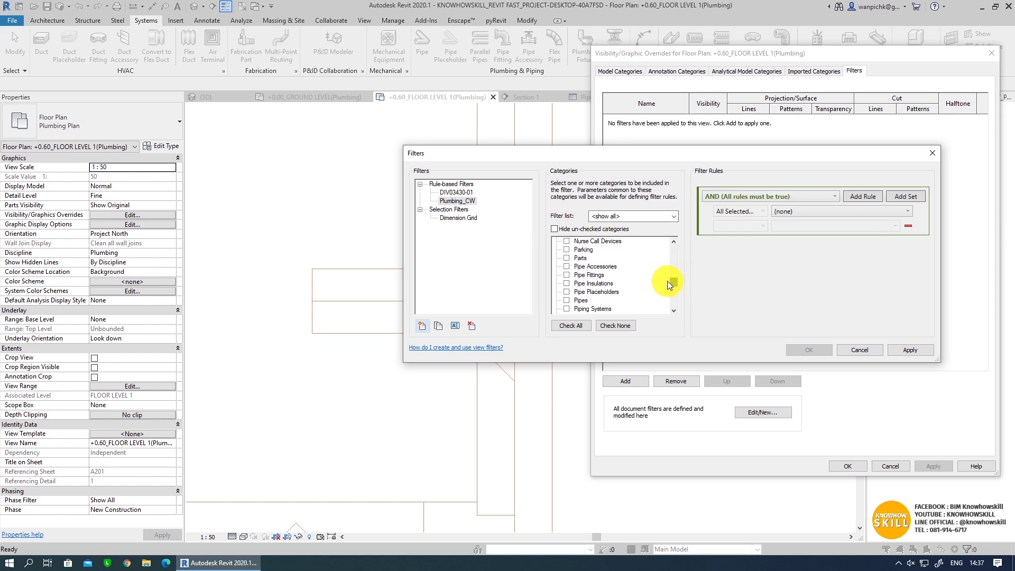
{"action": "left_click", "coordinate": [567, 267]}
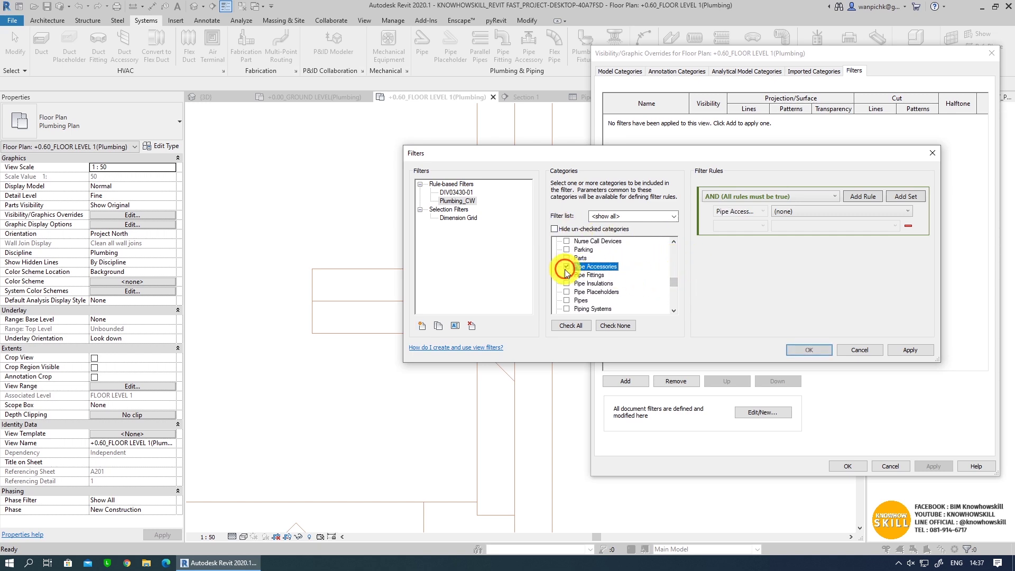
{"action": "left_click", "coordinate": [567, 275]}
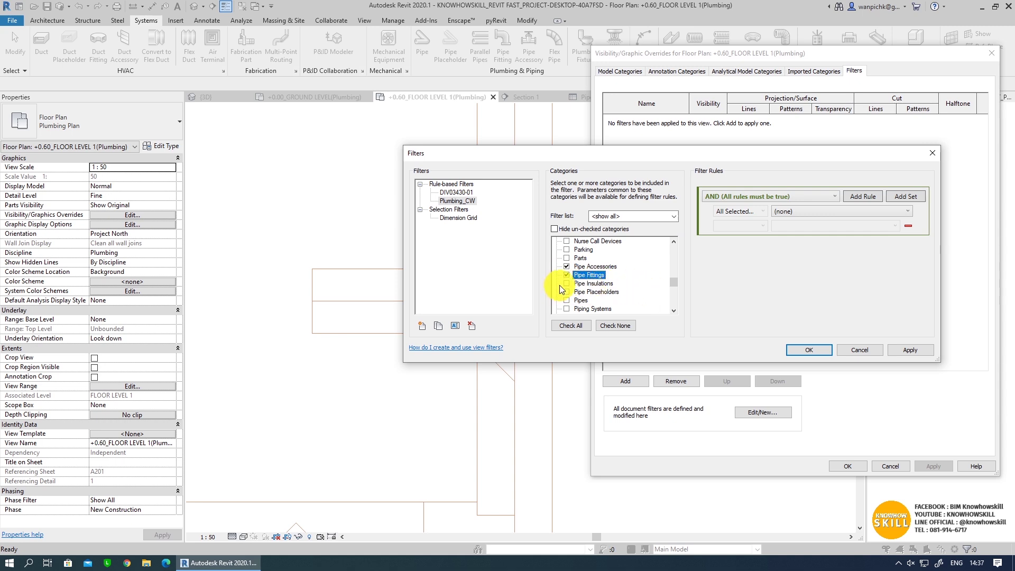
{"action": "left_click", "coordinate": [568, 284]}
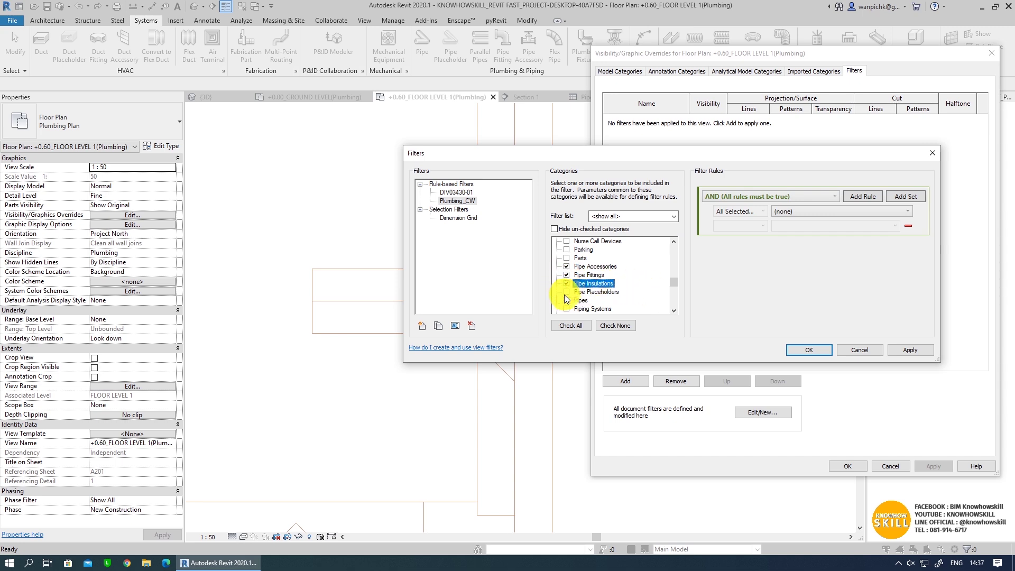
{"action": "left_click", "coordinate": [567, 292]}
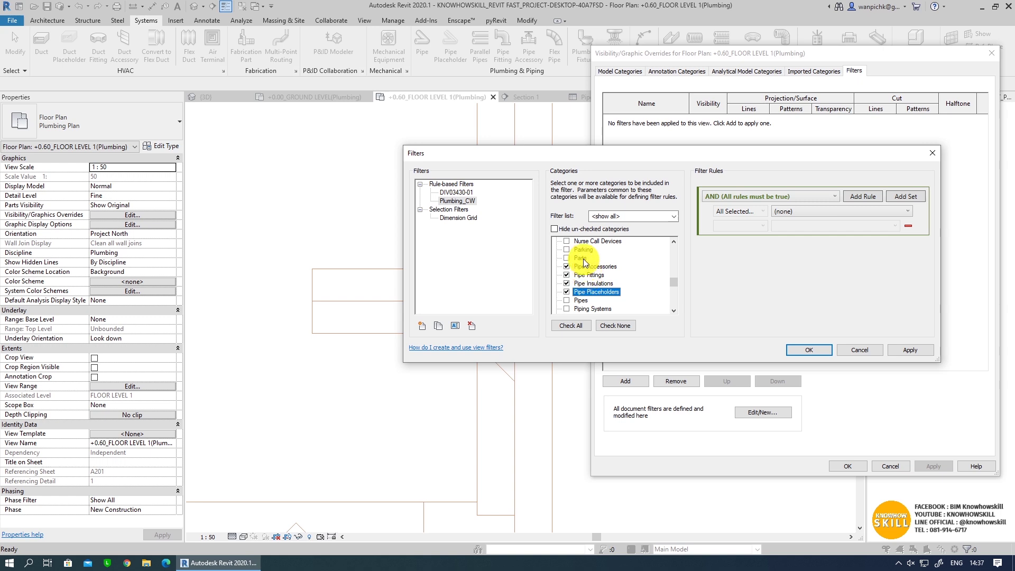
{"action": "scroll", "coordinate": [579, 275], "scroll_direction": "down", "scroll_amount": 1}
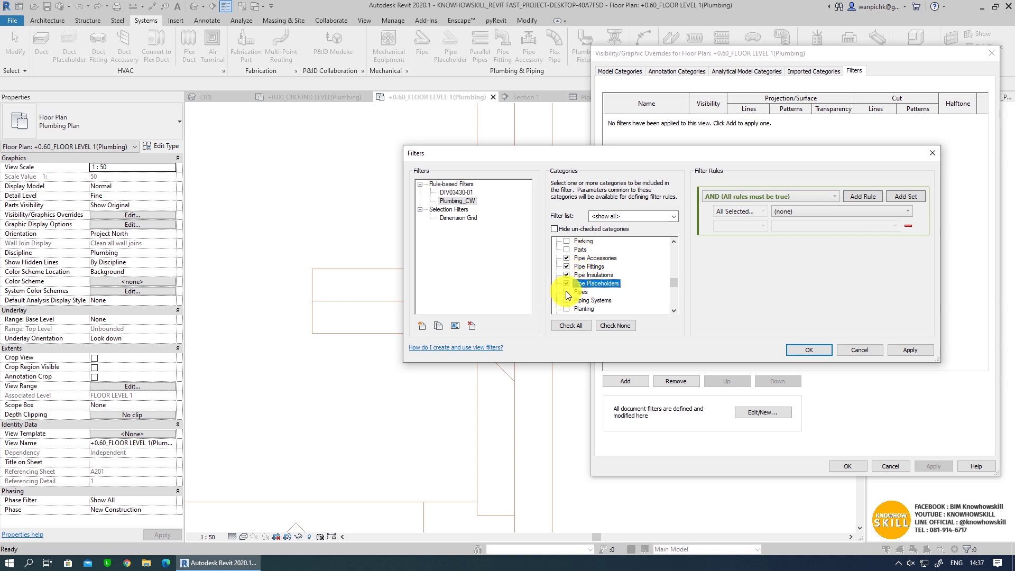
{"action": "left_click", "coordinate": [566, 285]}
{"action": "scroll", "coordinate": [566, 294], "scroll_direction": "down", "scroll_amount": 1}
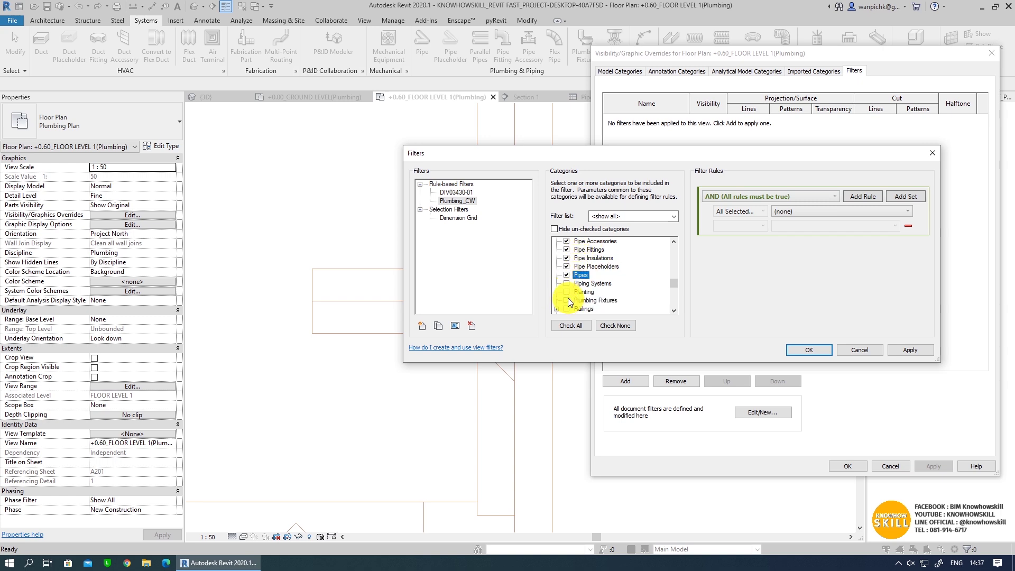
{"action": "left_click", "coordinate": [567, 301]}
{"action": "scroll", "coordinate": [671, 281], "scroll_direction": "up", "scroll_amount": 1}
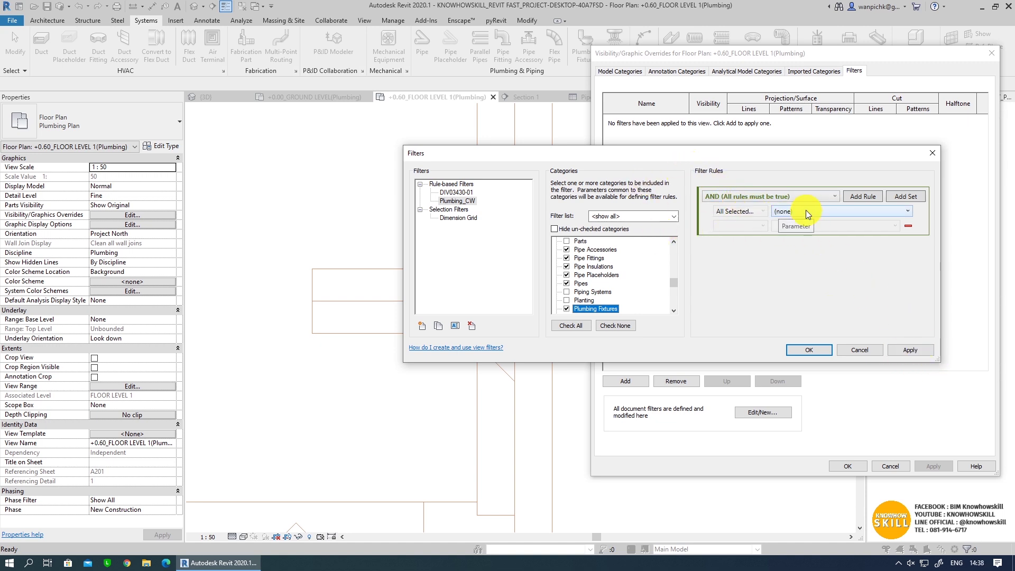
- Set the filter rule to System Abbreviation equals CW and confirm
{"action": "left_click", "coordinate": [768, 211]}
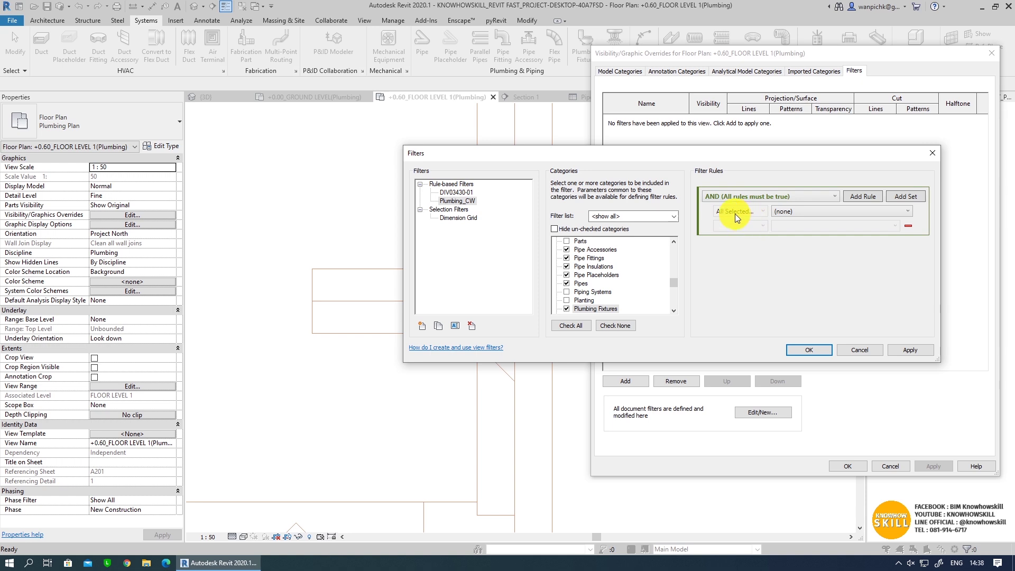
{"action": "left_click", "coordinate": [806, 216]}
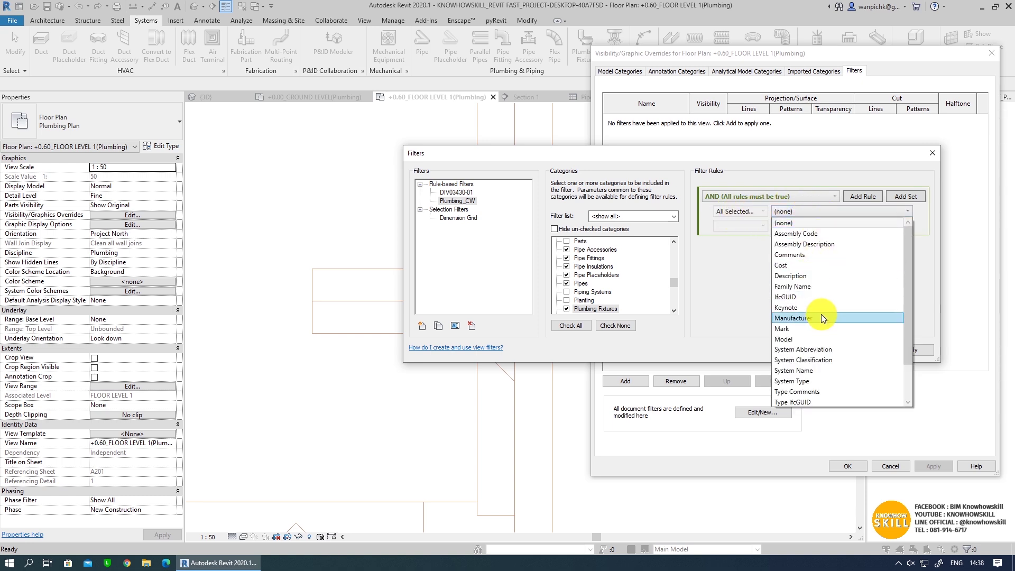
{"action": "left_click", "coordinate": [840, 349]}
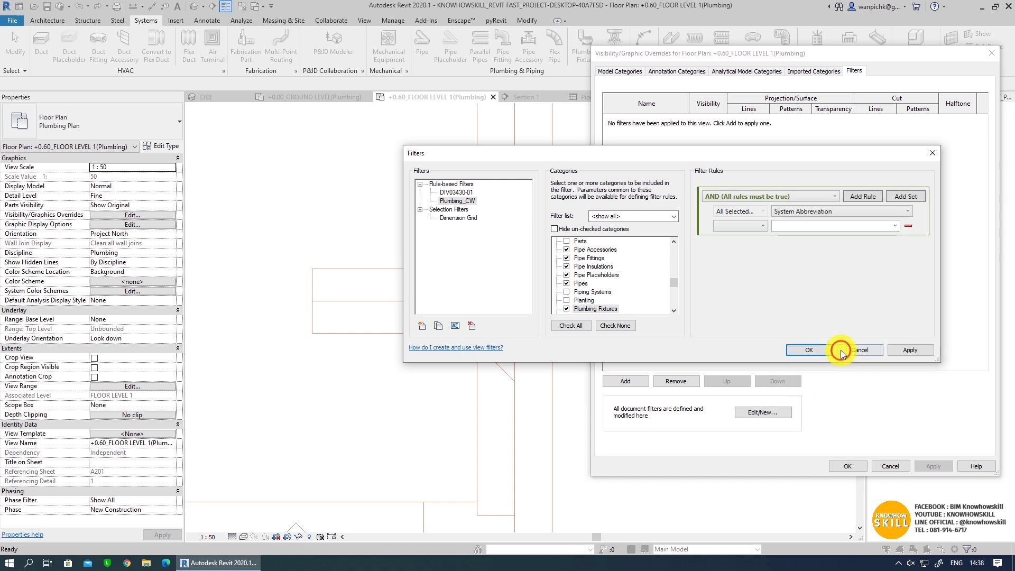
{"action": "left_click", "coordinate": [746, 228]}
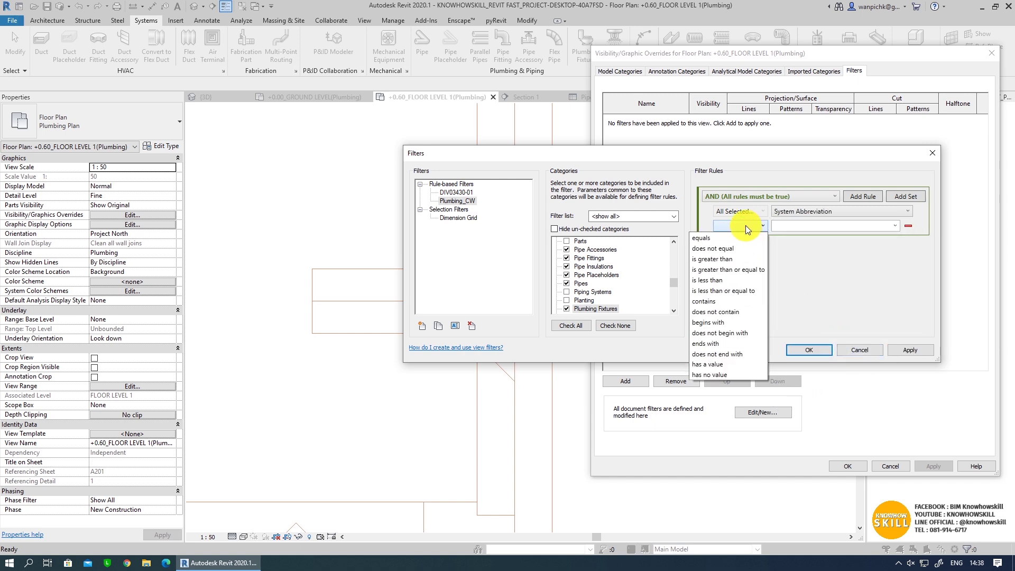
{"action": "left_click", "coordinate": [738, 238]}
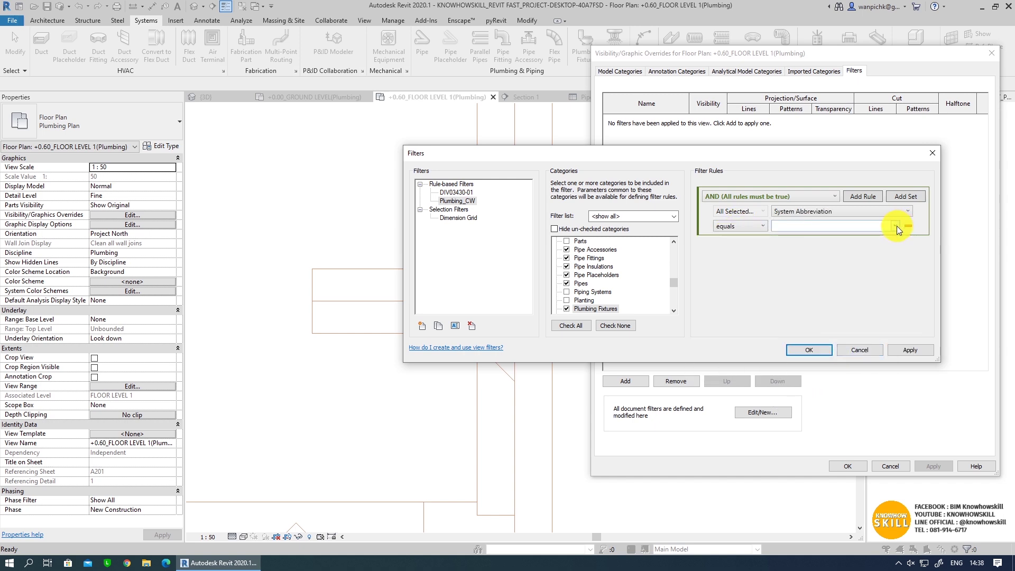
{"action": "left_click", "coordinate": [896, 227]}
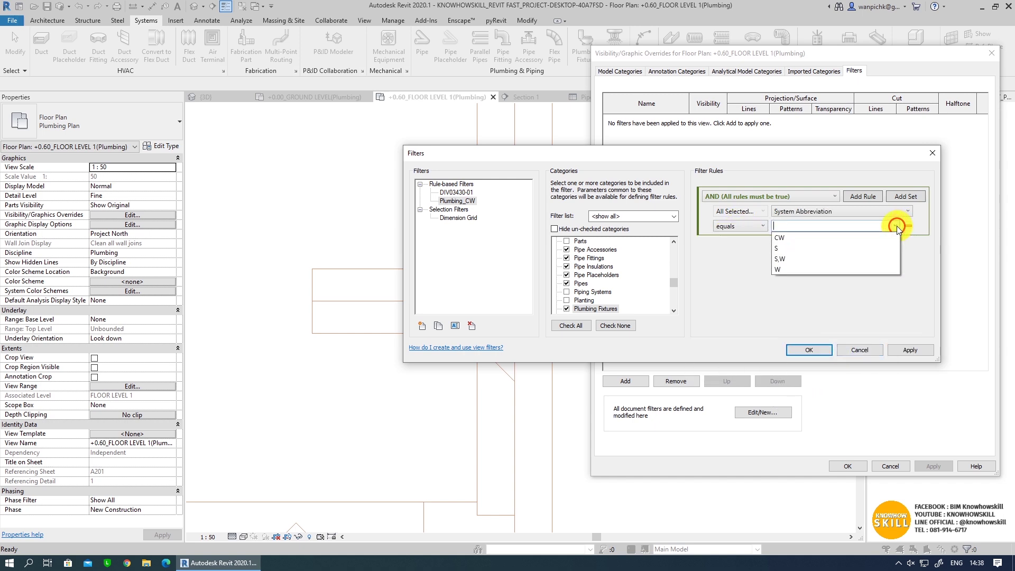
{"action": "left_click", "coordinate": [799, 237]}
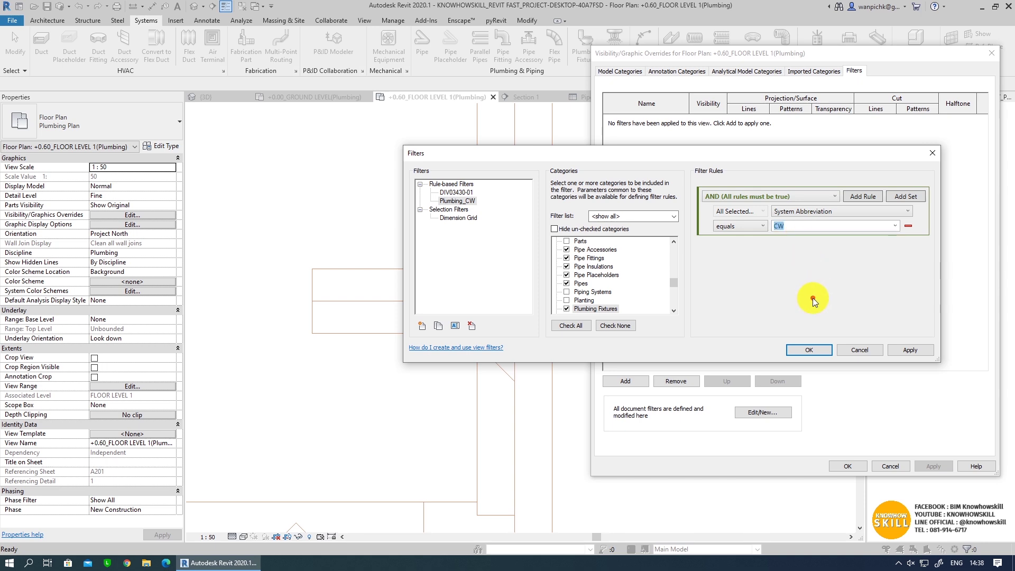
{"action": "left_click", "coordinate": [819, 353]}
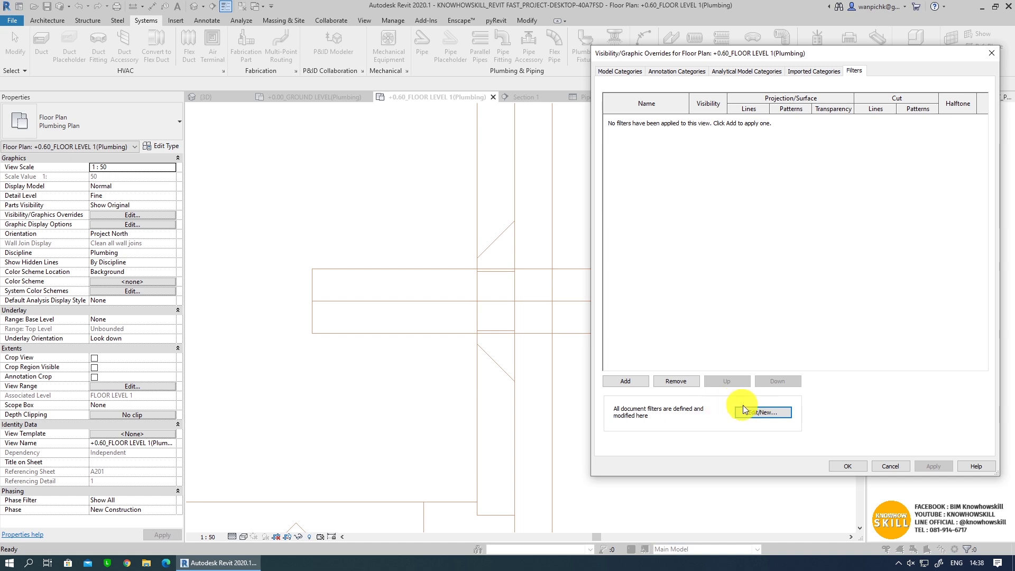
- Duplicate Plumbing_CW as Plumbing_S with rule value S
{"action": "left_click", "coordinate": [770, 415]}
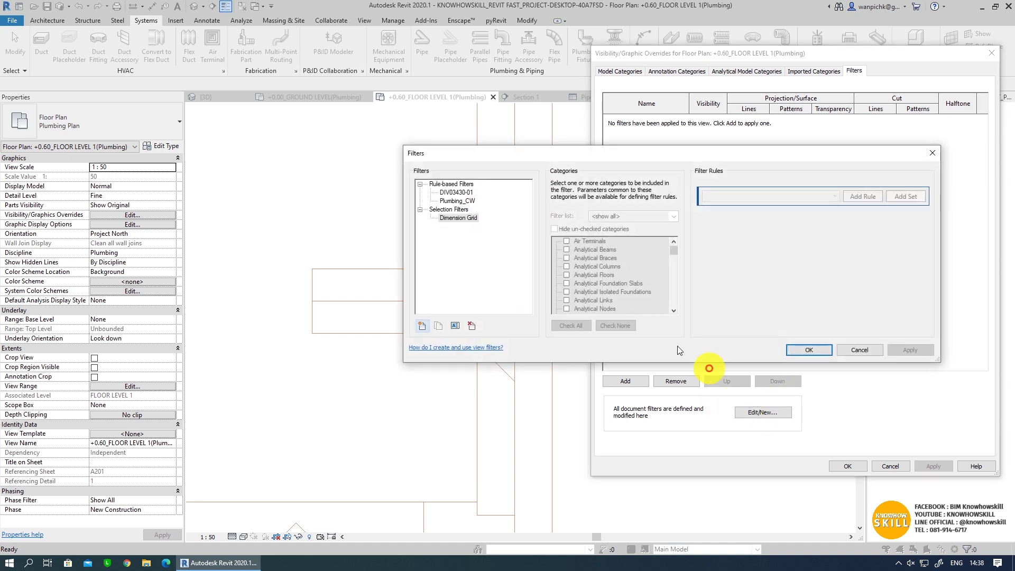
{"action": "left_click", "coordinate": [453, 201]}
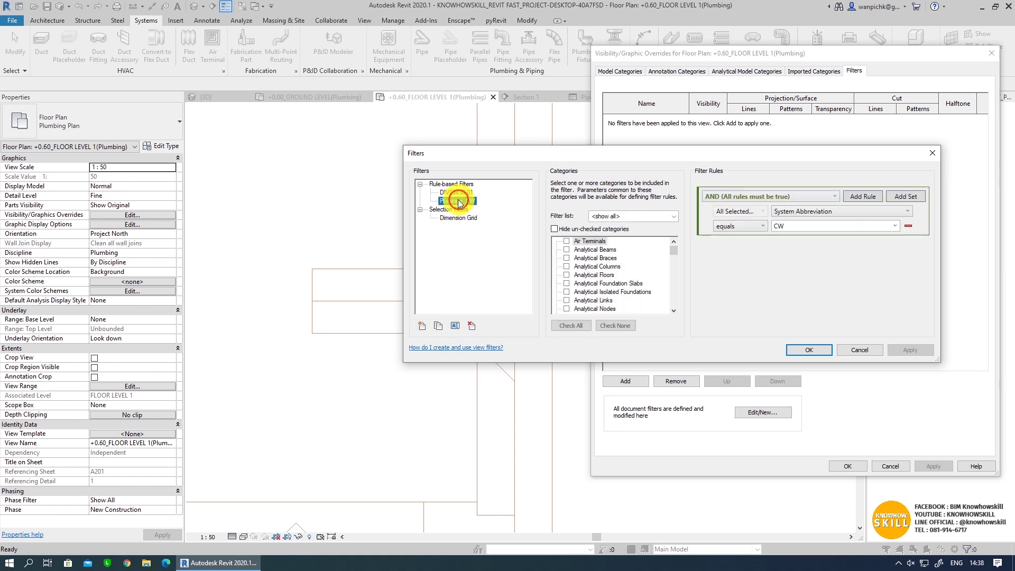
{"action": "left_click", "coordinate": [438, 326]}
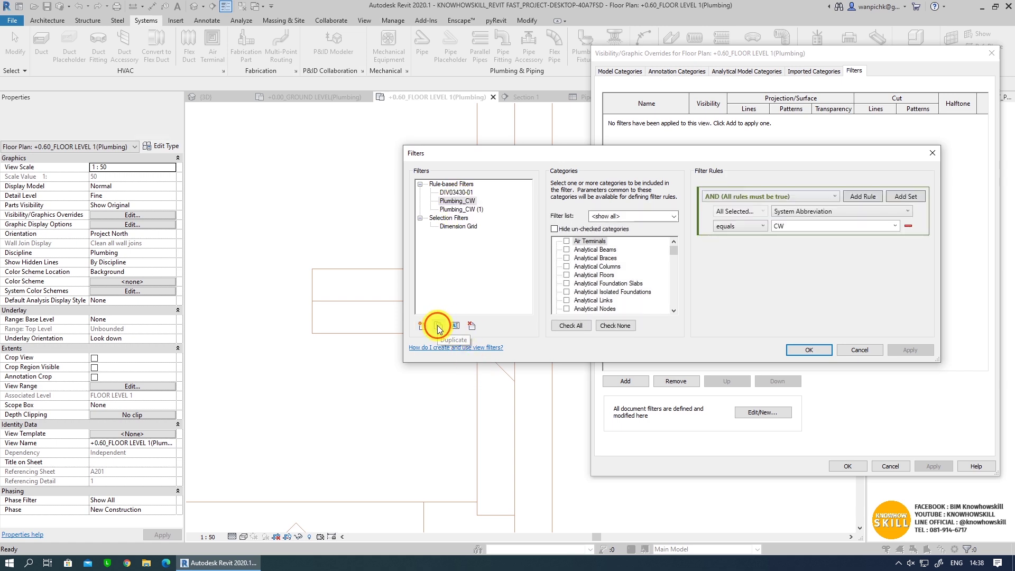
{"action": "right_click", "coordinate": [478, 210]}
{"action": "left_click", "coordinate": [501, 229]}
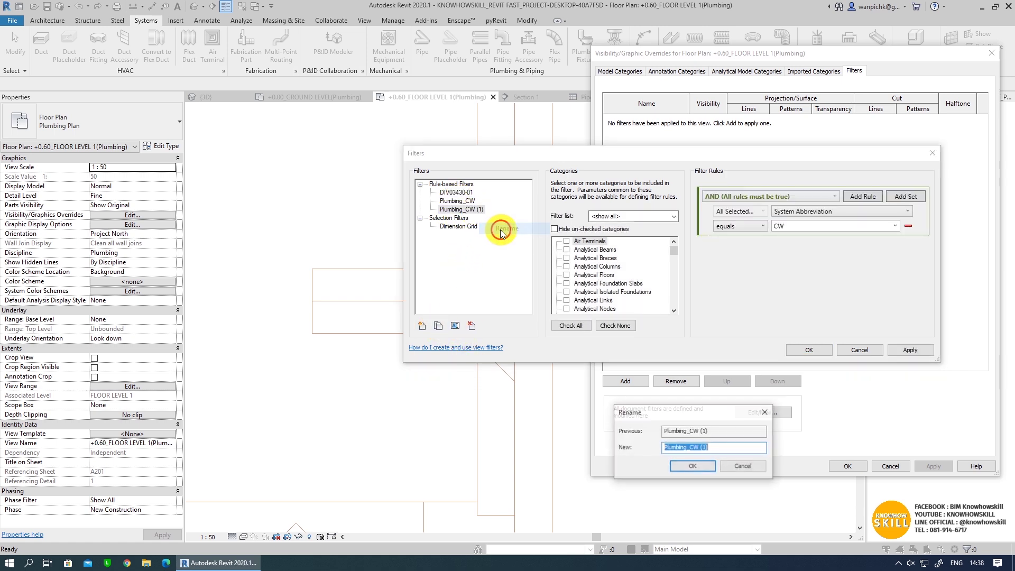
{"action": "left_click_drag", "start_coordinate": [690, 448], "coordinate": [746, 448]}
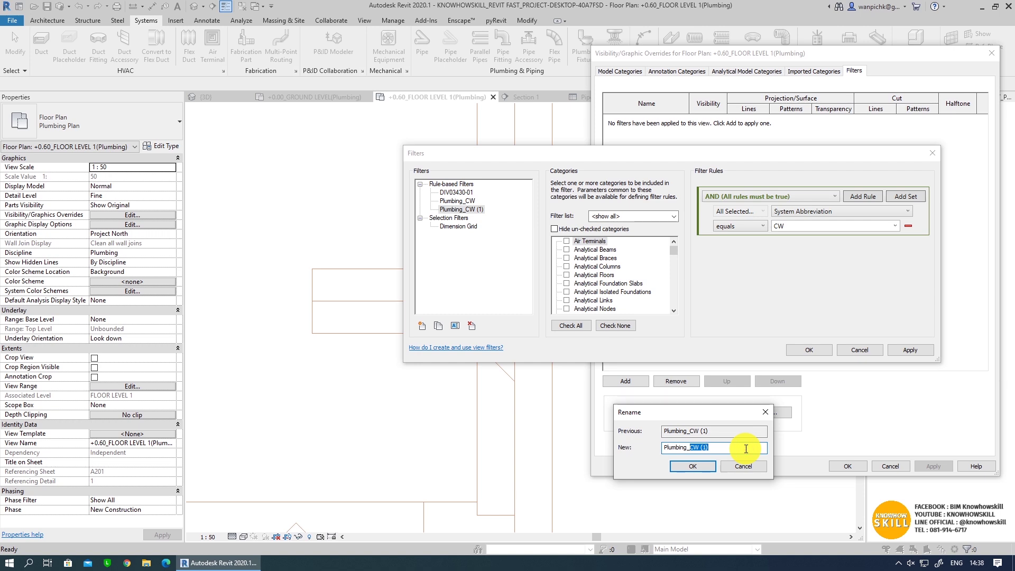
{"action": "type", "text": "S"}
{"action": "left_click", "coordinate": [692, 466]}
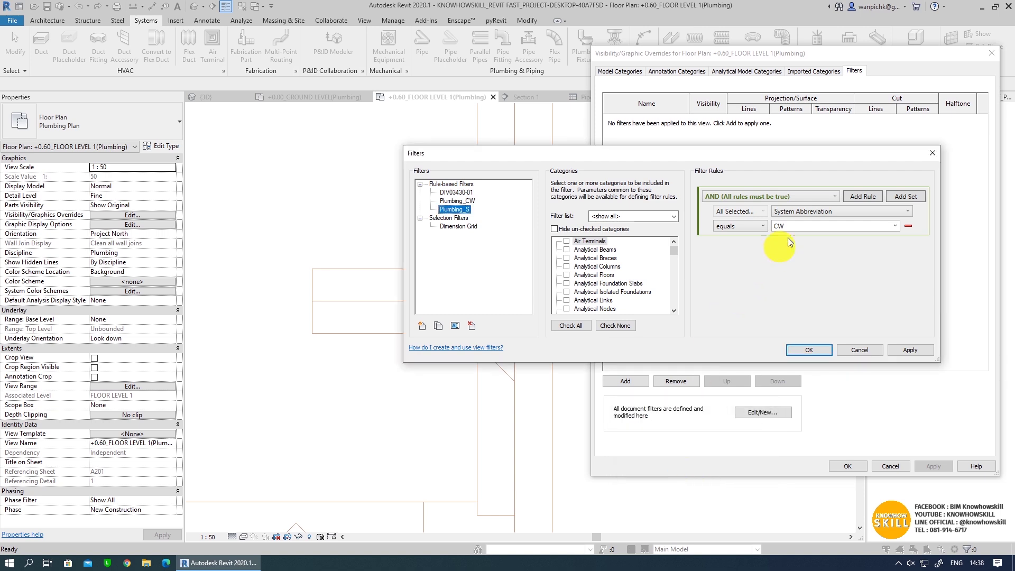
{"action": "left_click", "coordinate": [891, 226]}
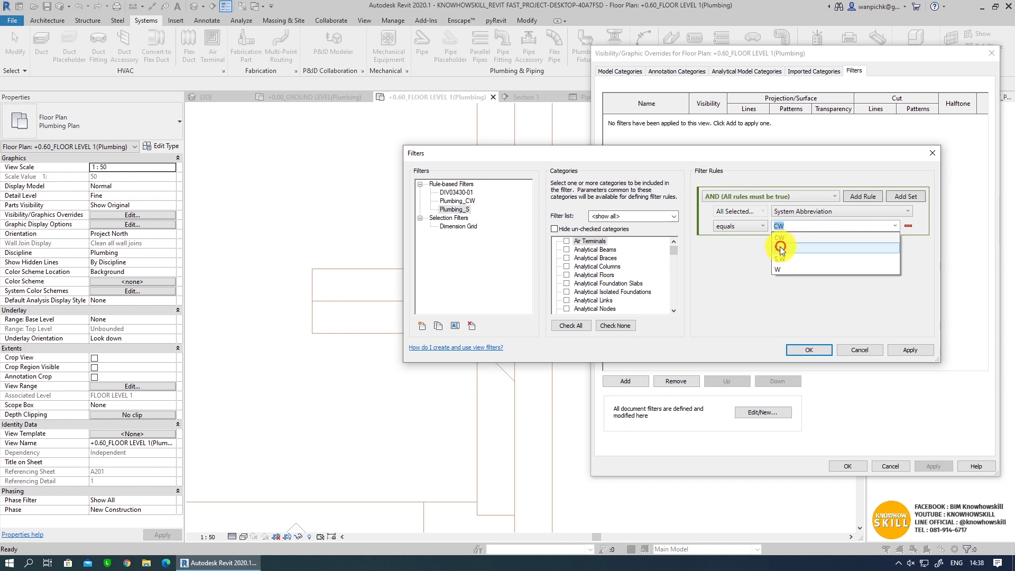
{"action": "left_click", "coordinate": [783, 248]}
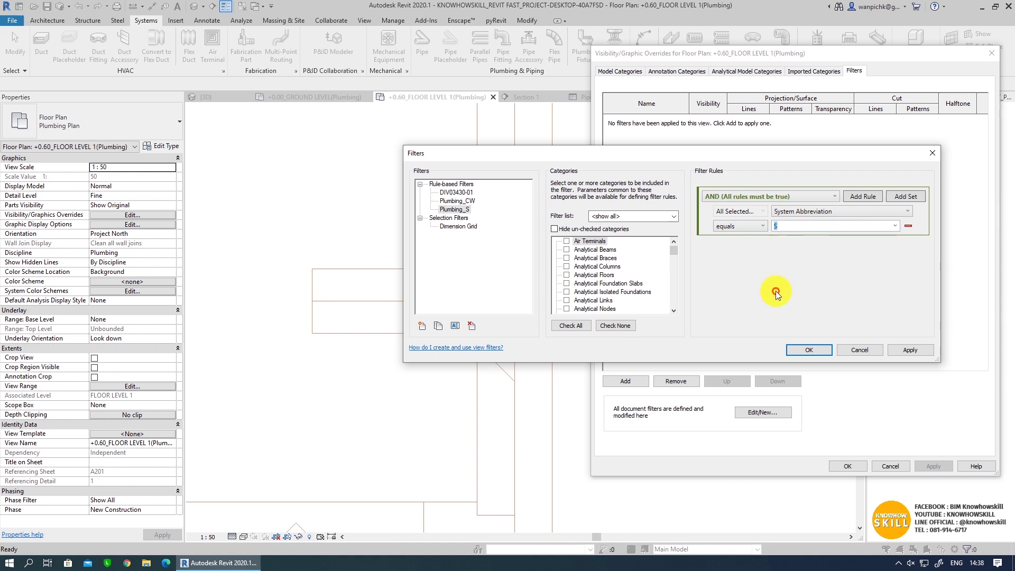
- Duplicate Plumbing_S as Plumbing_W with rule value W and close the editor
{"action": "left_click", "coordinate": [440, 326]}
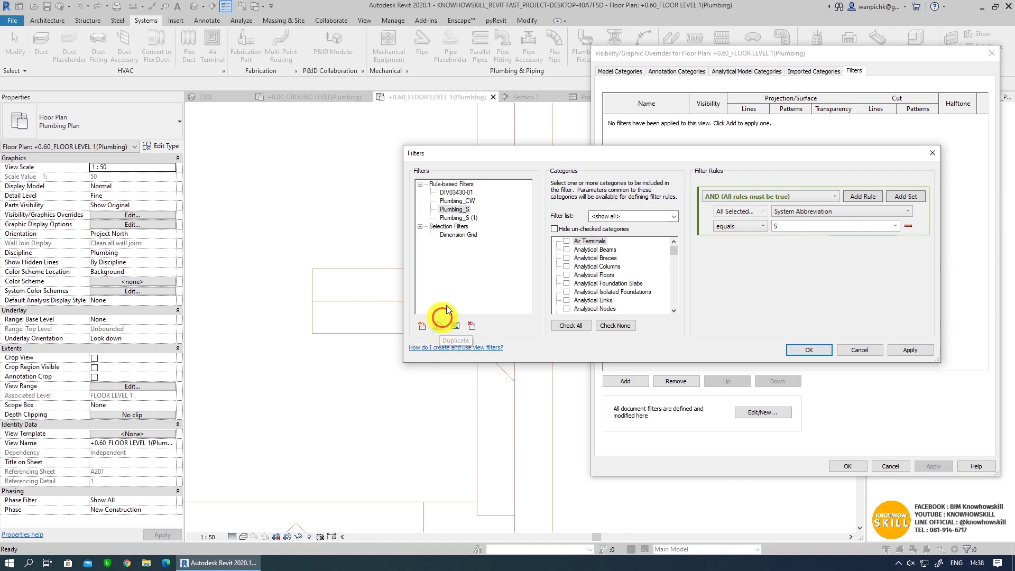
{"action": "right_click", "coordinate": [469, 219]}
{"action": "left_click", "coordinate": [495, 234]}
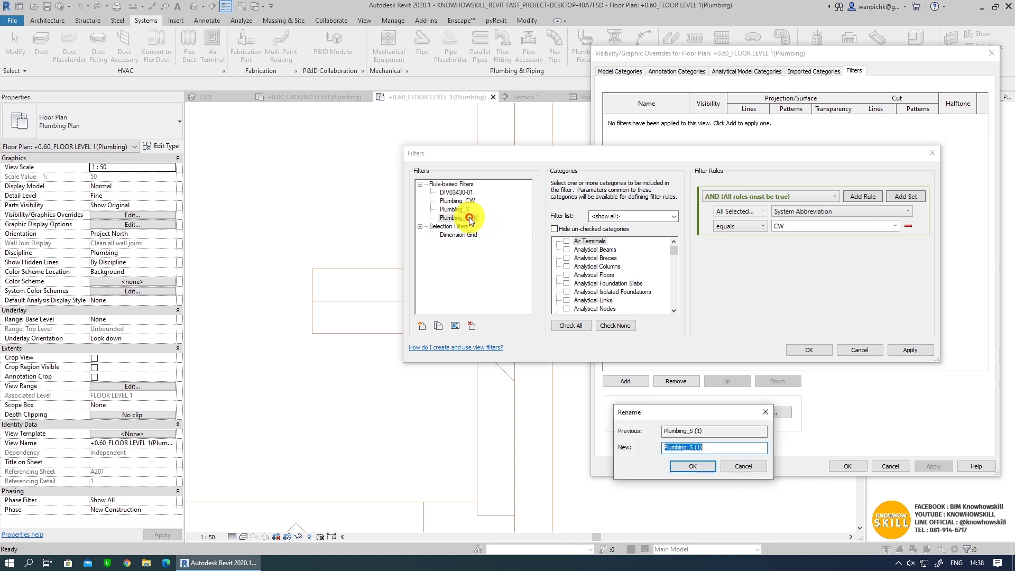
{"action": "type", "text": "Plumbing_W"}
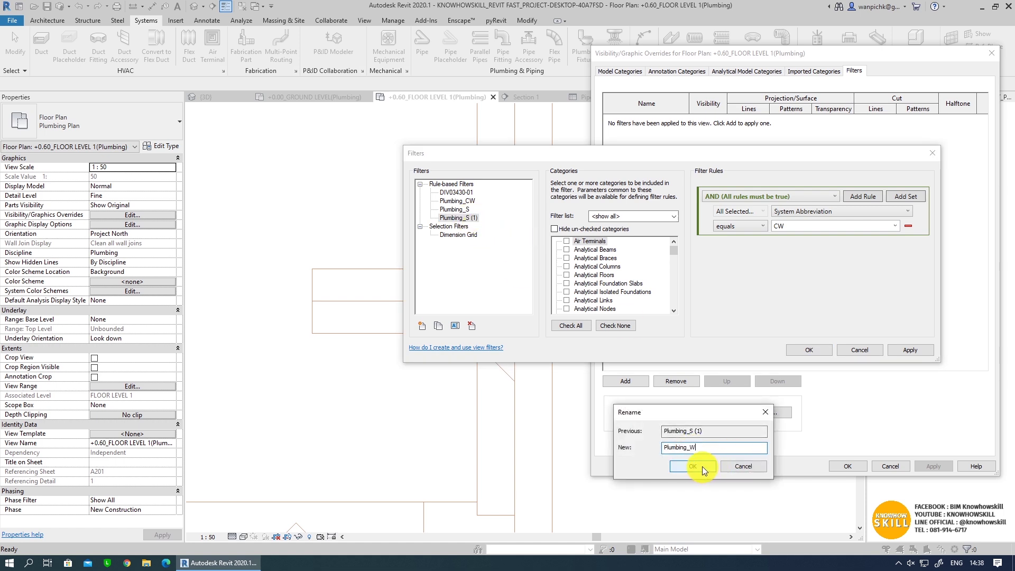
{"action": "left_click", "coordinate": [687, 466]}
{"action": "left_click", "coordinate": [900, 226]}
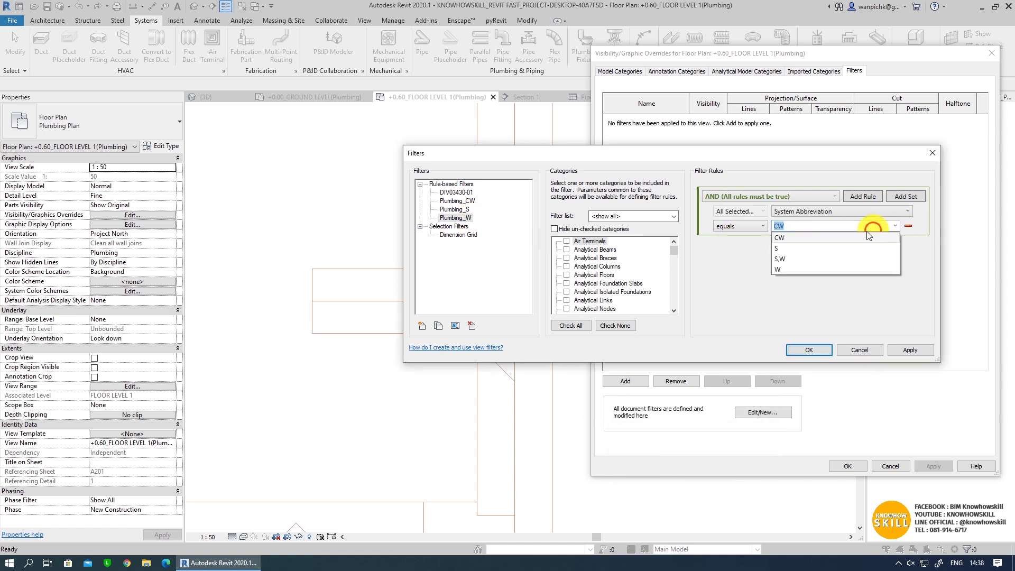
{"action": "left_click", "coordinate": [845, 265]}
{"action": "left_click", "coordinate": [812, 350]}
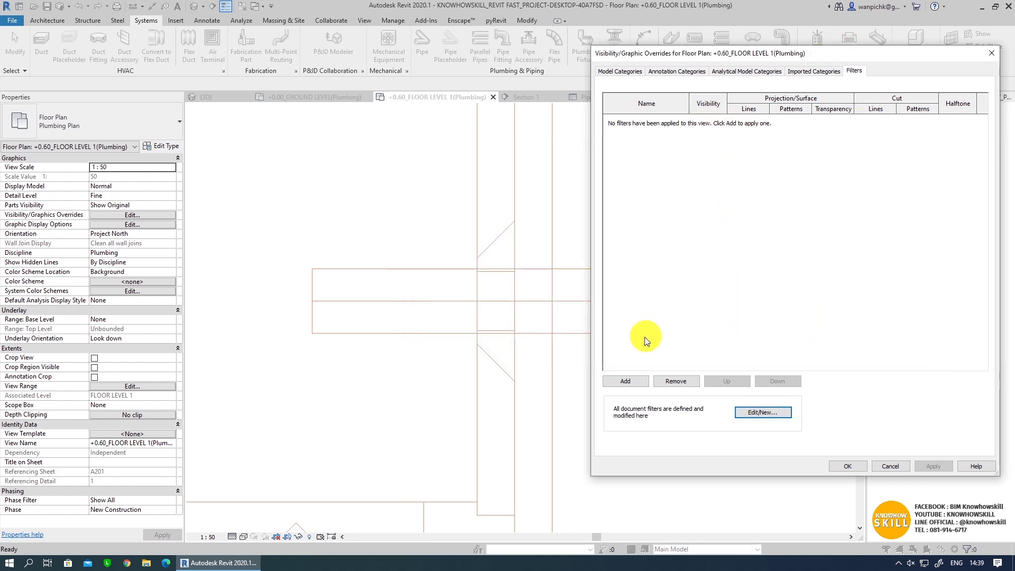
- Add the Plumbing_CW, Plumbing_S and Plumbing_W filters to the plan view and confirm
{"action": "left_click", "coordinate": [638, 384]}
{"action": "left_click", "coordinate": [613, 247]}
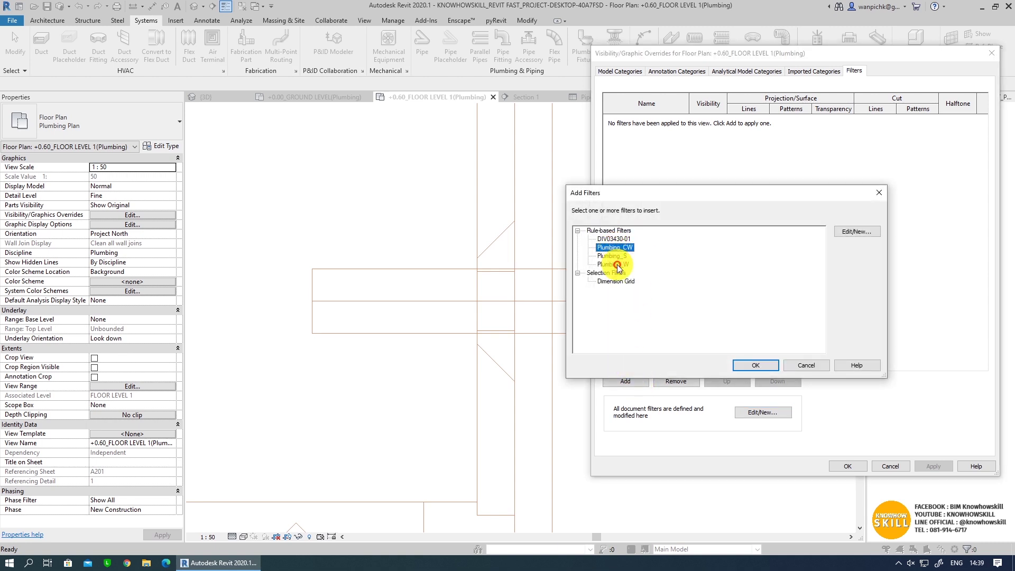
{"action": "left_click", "coordinate": [754, 367]}
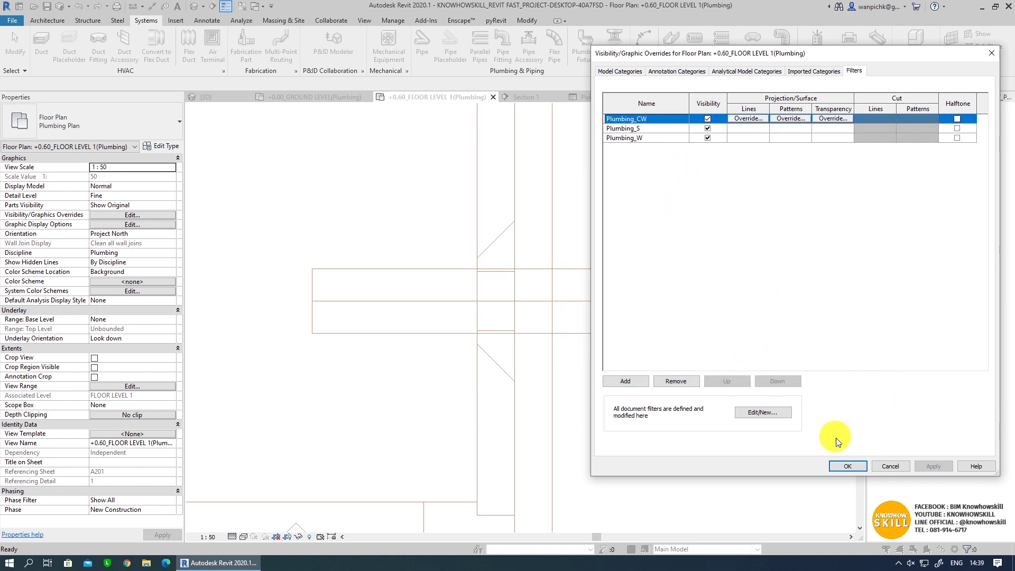
{"action": "left_click", "coordinate": [846, 465]}
{"action": "scroll", "coordinate": [571, 220], "scroll_direction": "down", "scroll_amount": 2}
- Zoom out of the +0.60_FLOOR LEVEL 1(Plumbing) plan and reopen its Visibility/Graphic Overrides
{"action": "scroll", "coordinate": [574, 220], "scroll_direction": "down", "scroll_amount": 2}
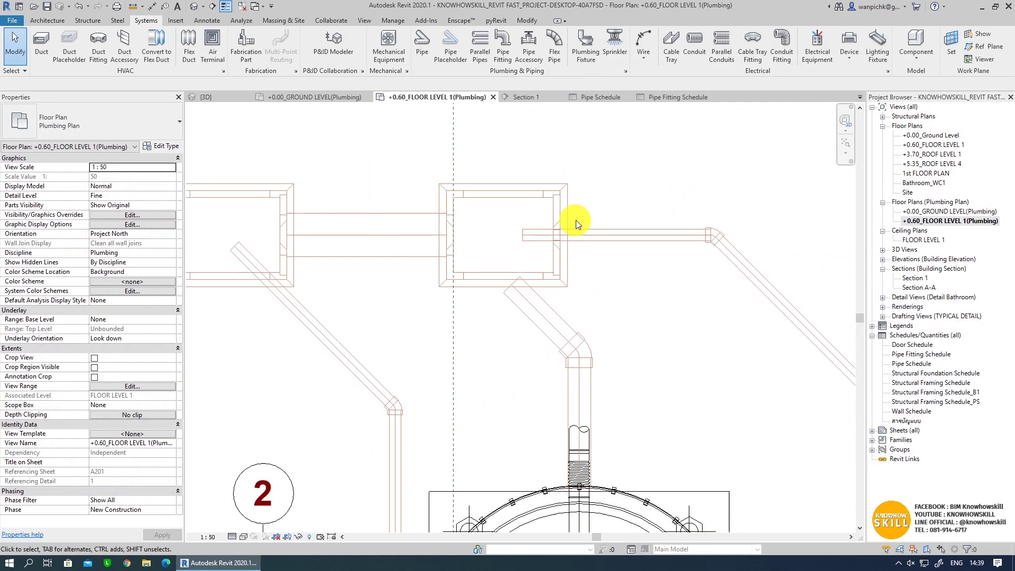
{"action": "scroll", "coordinate": [582, 222], "scroll_direction": "down", "scroll_amount": 2}
{"action": "scroll", "coordinate": [592, 227], "scroll_direction": "down", "scroll_amount": 2}
{"action": "scroll", "coordinate": [567, 260], "scroll_direction": "down", "scroll_amount": 1}
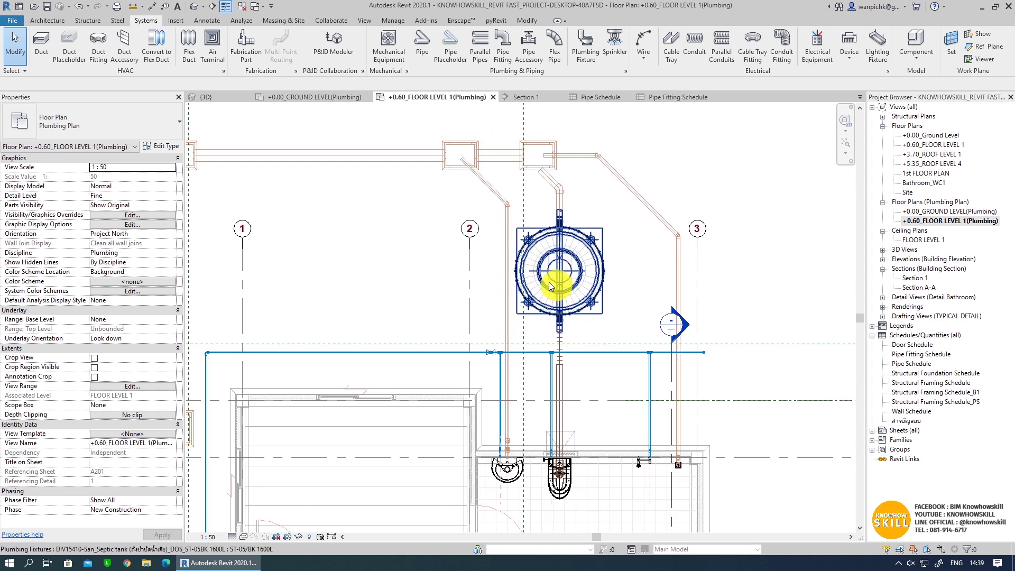
{"action": "key", "text": "v"}
{"action": "key", "text": "v"}
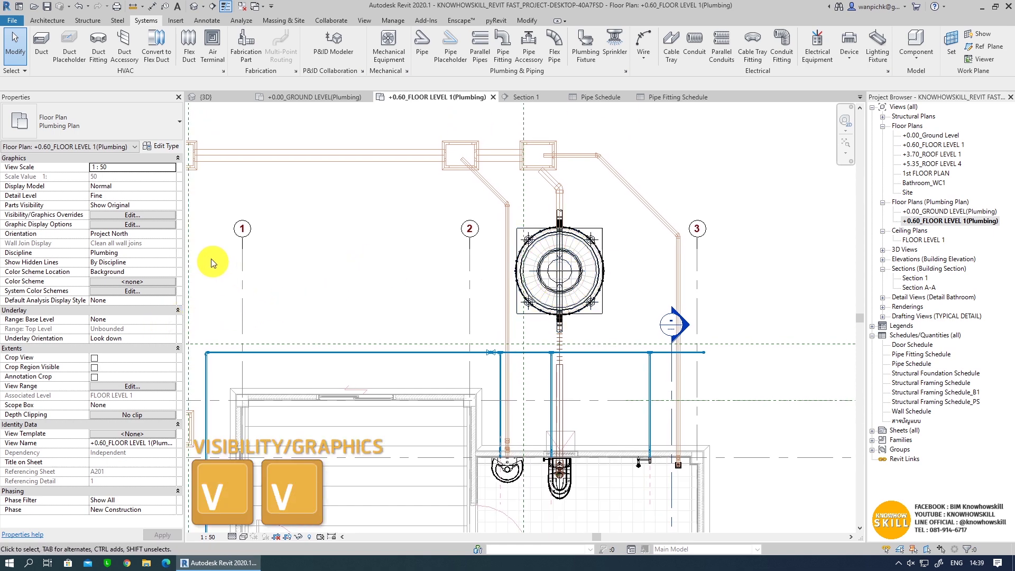
{"action": "left_click", "coordinate": [136, 216]}
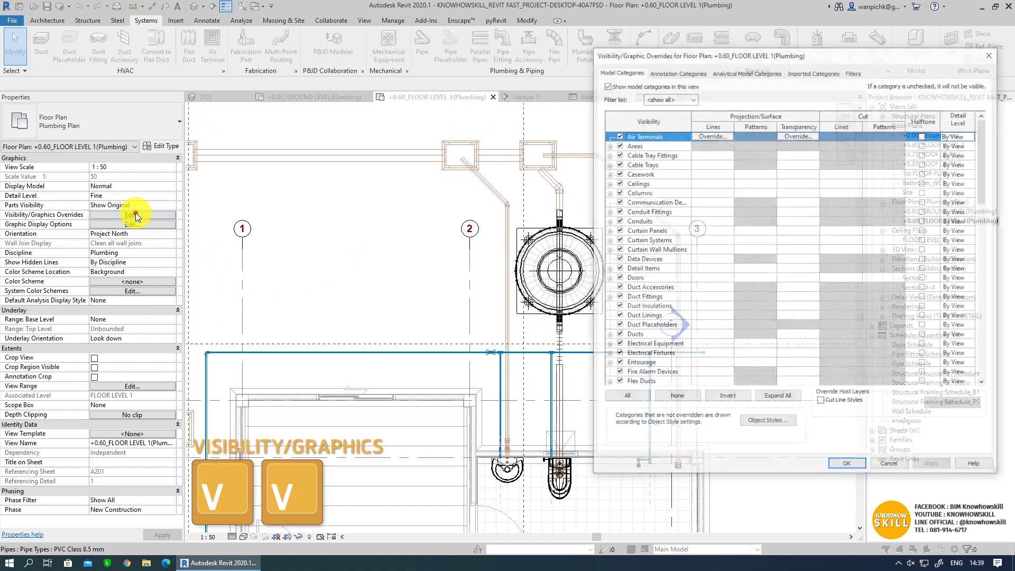
- Switch off visibility for the Plumbing_CW, Plumbing_S and Plumbing_W filters and apply
{"action": "left_click", "coordinate": [863, 71]}
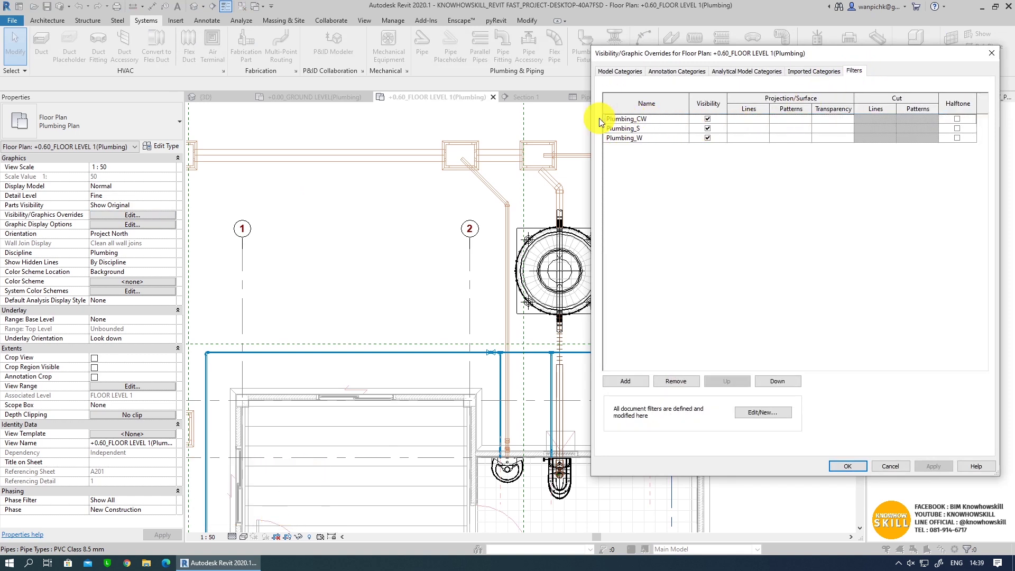
{"action": "left_click", "coordinate": [709, 120]}
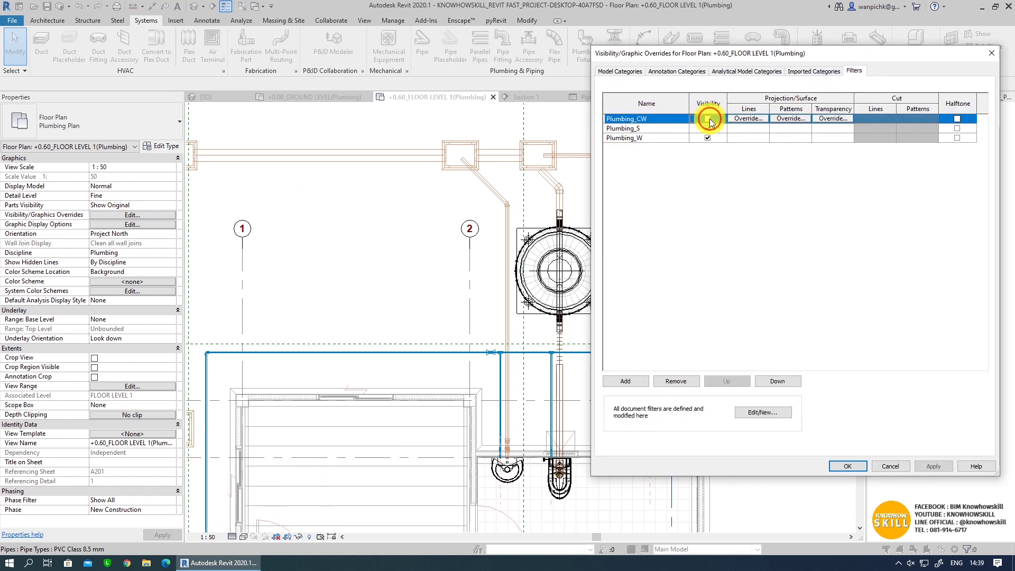
{"action": "left_click", "coordinate": [938, 470]}
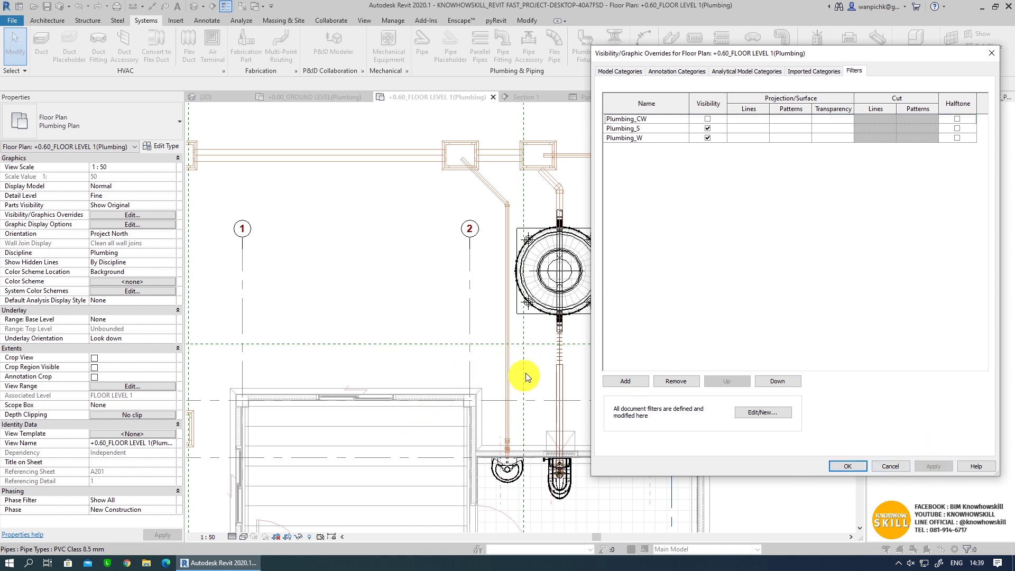
{"action": "left_click", "coordinate": [709, 128]}
{"action": "left_click", "coordinate": [941, 466]}
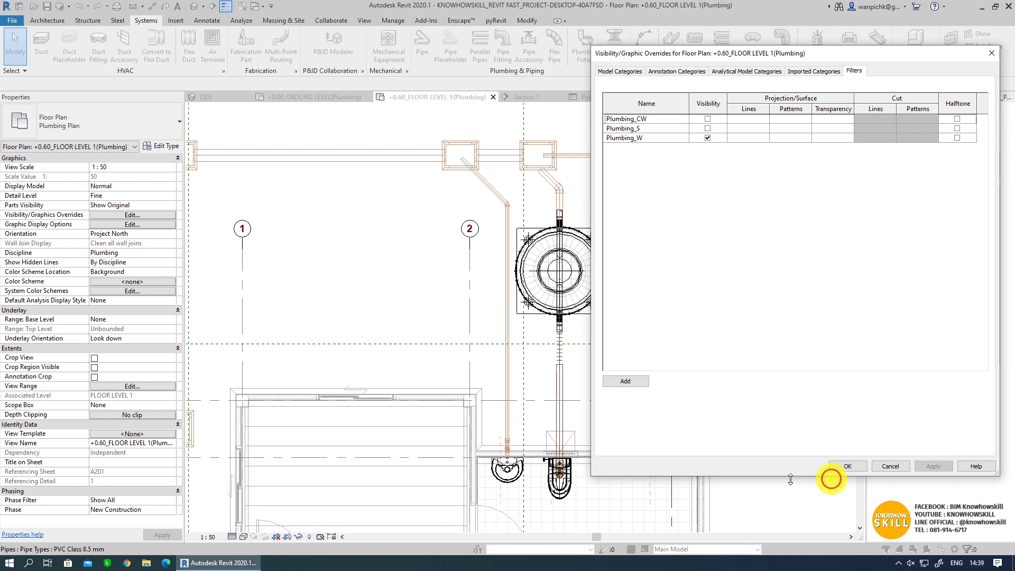
{"action": "left_click", "coordinate": [617, 138]}
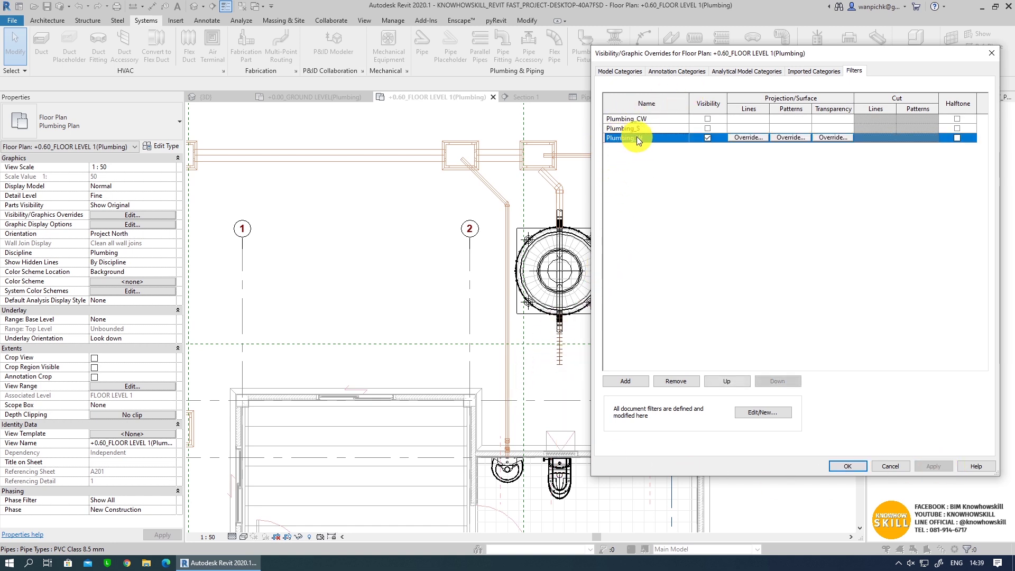
{"action": "left_click", "coordinate": [708, 137]}
{"action": "left_click", "coordinate": [934, 466]}
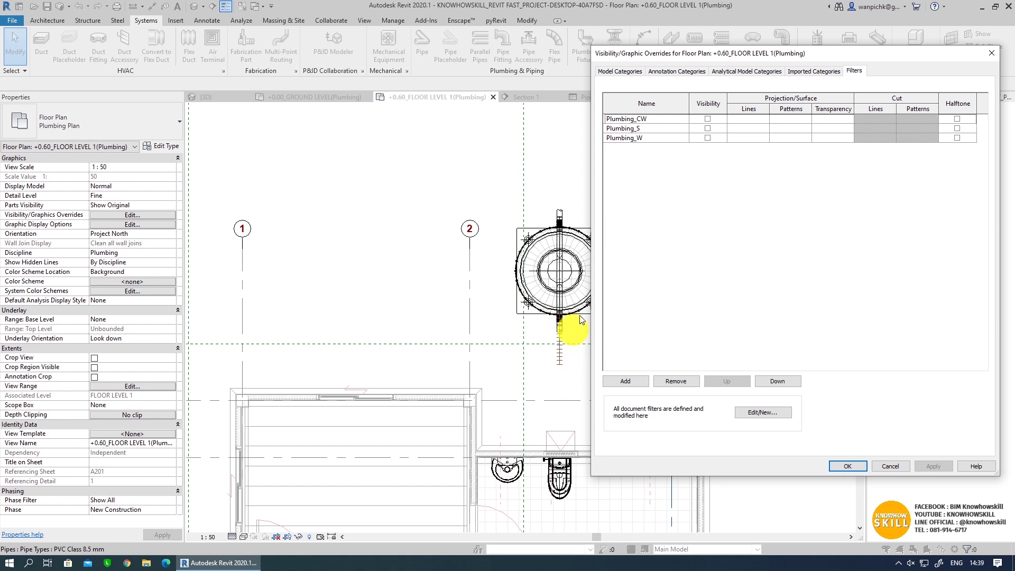
- Add Flex Pipes to the Plumbing_S filter's categories in the filter editor
{"action": "left_click", "coordinate": [758, 413]}
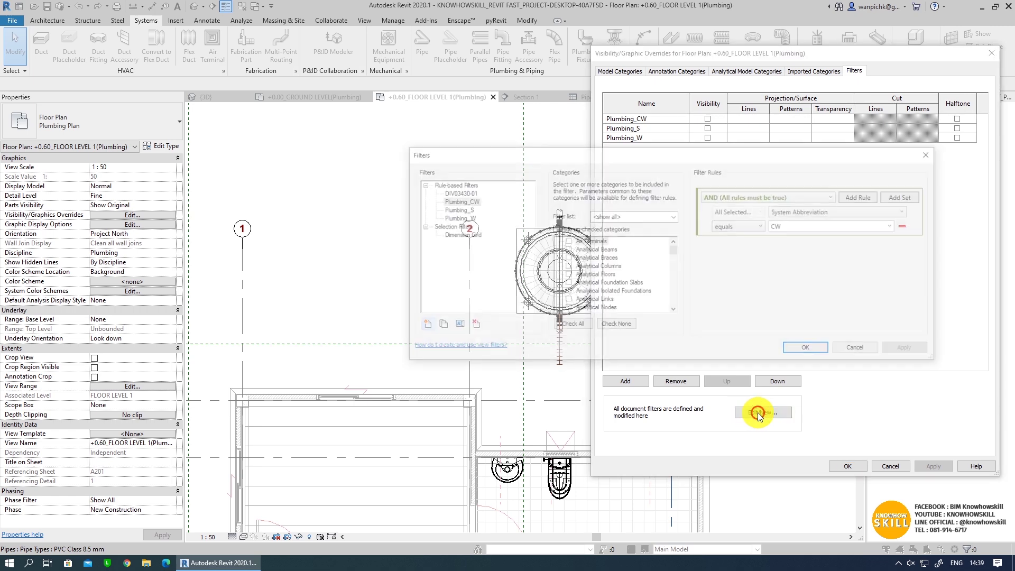
{"action": "left_click", "coordinate": [459, 212]}
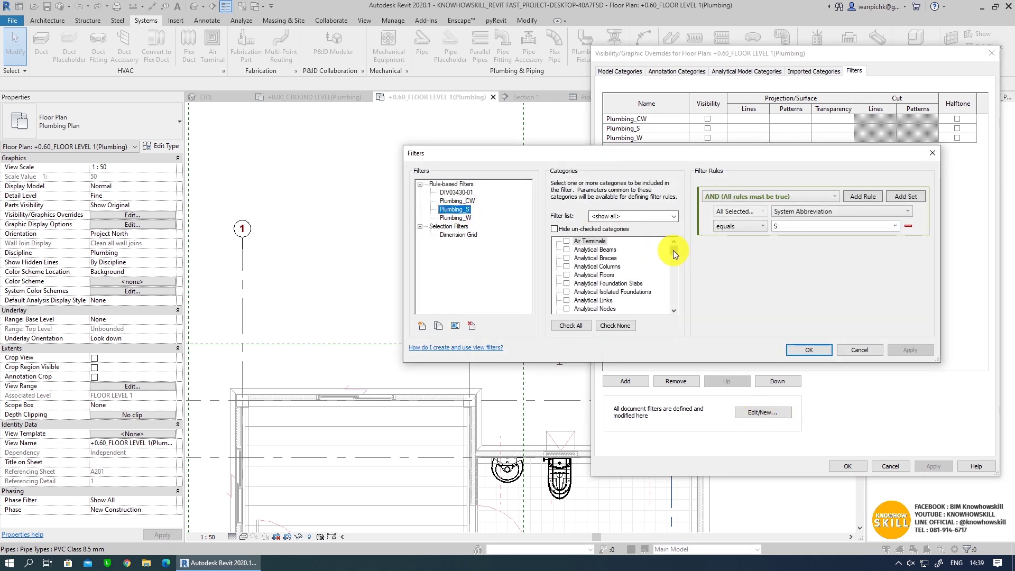
{"action": "mouse_move", "coordinate": [674, 250]}
{"action": "left_mouse_down"}
{"action": "mouse_move", "coordinate": [665, 282]}
{"action": "mouse_move", "coordinate": [665, 271]}
{"action": "left_mouse_up"}
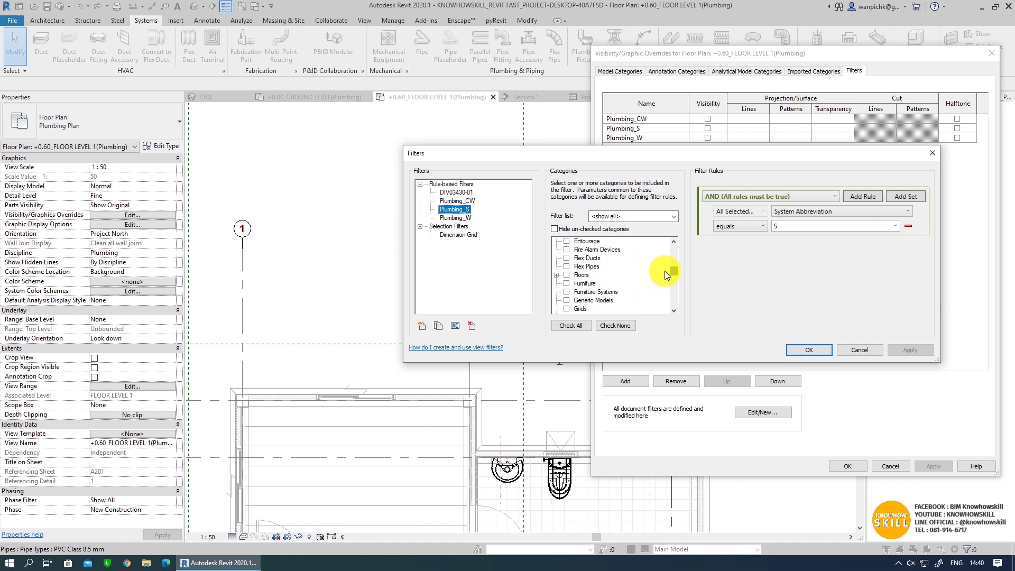
{"action": "left_click", "coordinate": [566, 267]}
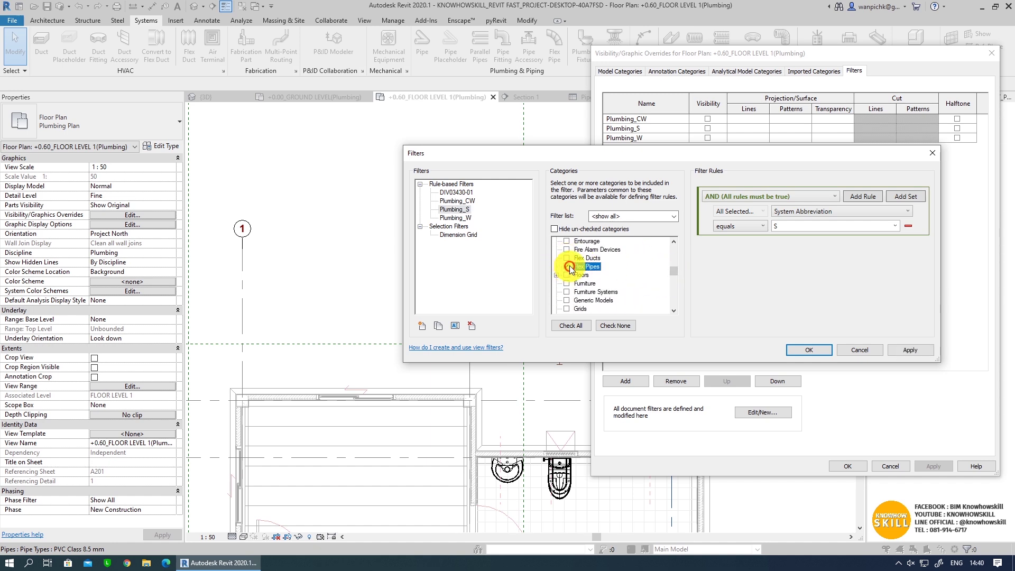
{"action": "left_click", "coordinate": [816, 350]}
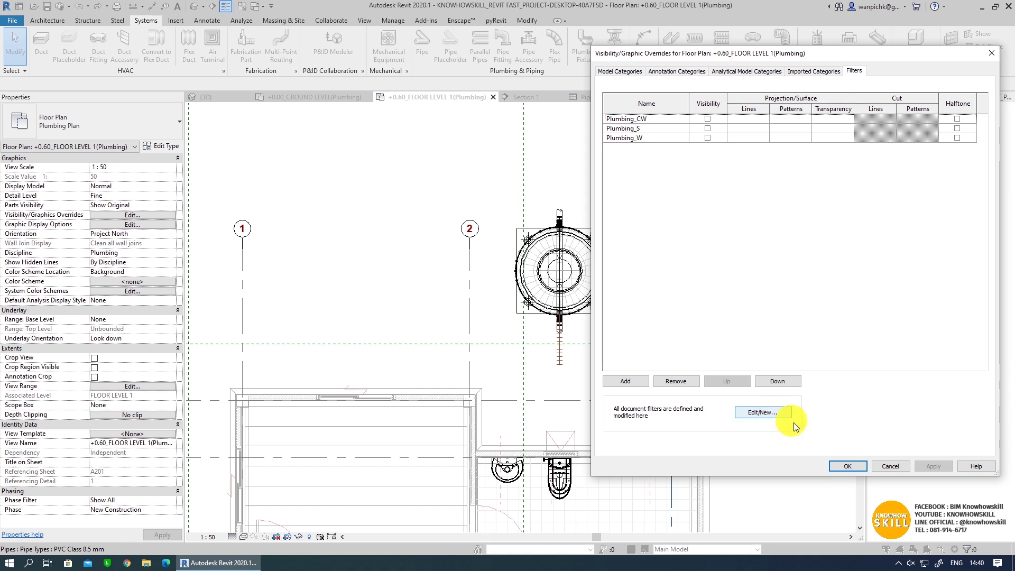
- Close Visibility/Graphic Overrides and zoom out to see more of the floor plan
{"action": "left_click", "coordinate": [843, 465]}
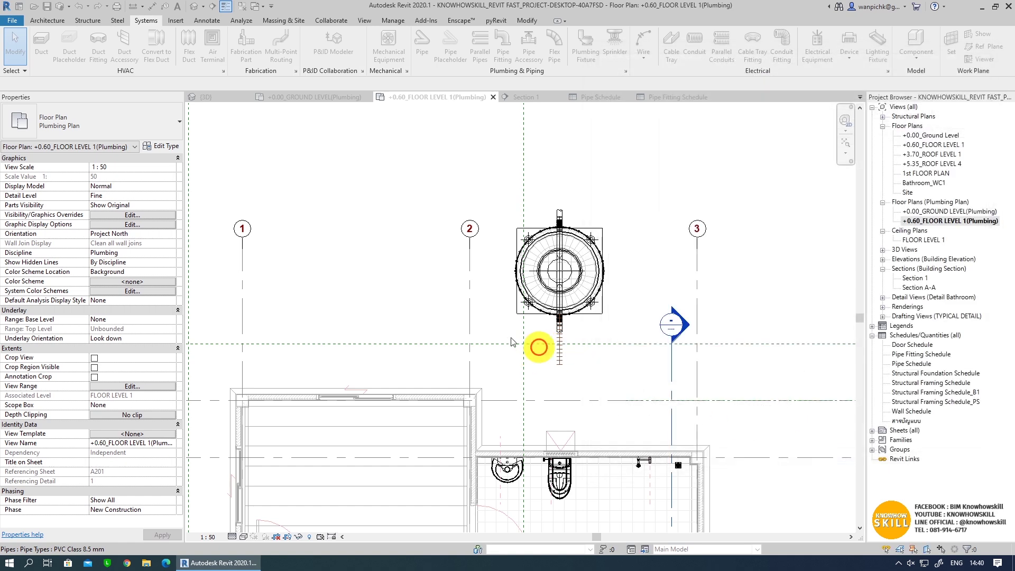
{"action": "scroll", "coordinate": [574, 366], "scroll_direction": "down", "scroll_amount": 1}
{"action": "middle_click_drag", "start_coordinate": [540, 351], "coordinate": [637, 326]}
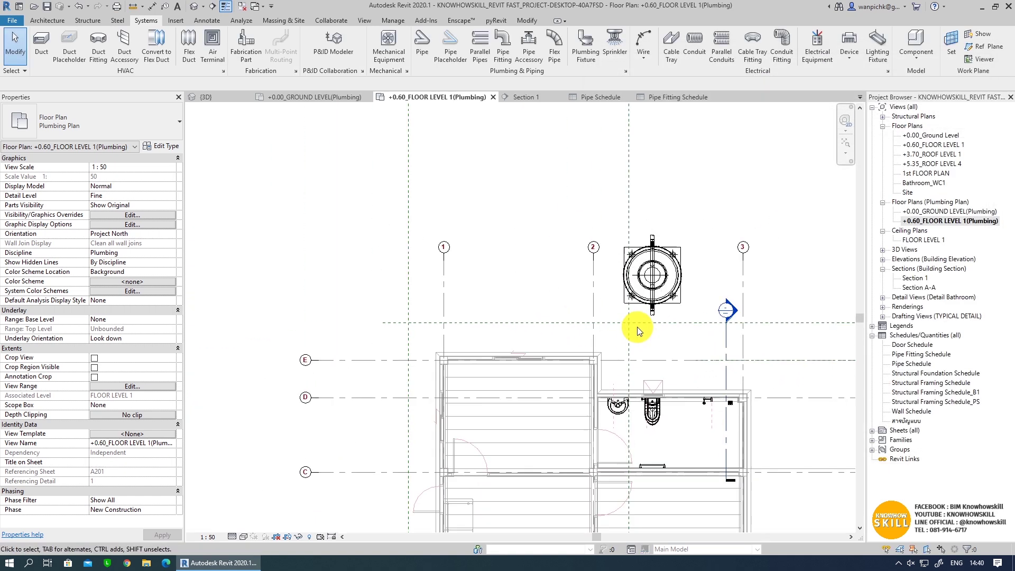
{"action": "scroll", "coordinate": [697, 378], "scroll_direction": "down", "scroll_amount": 2}
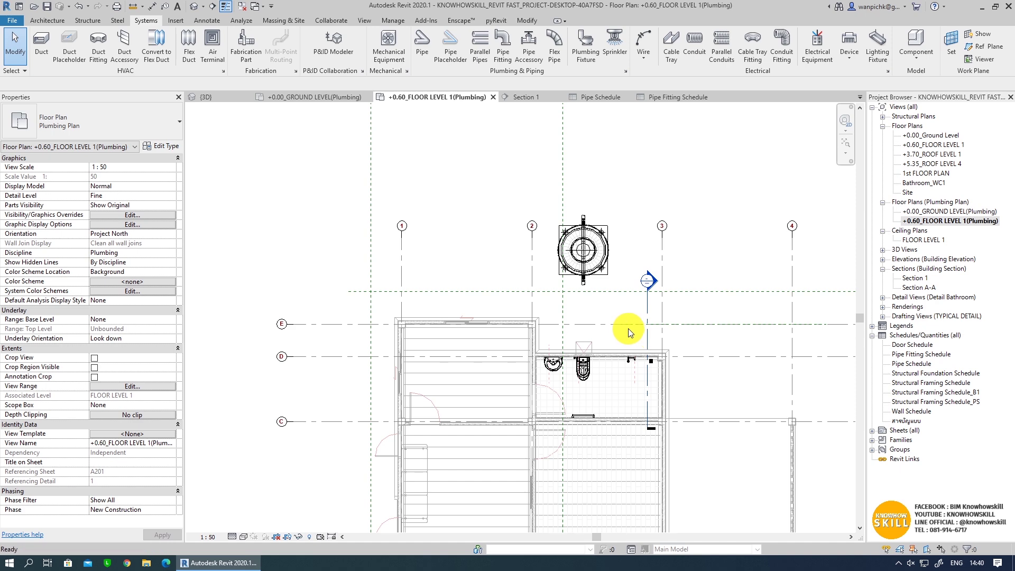
- Make the Plumbing_CW, Plumbing_S and Plumbing_W filters visible again and confirm
{"action": "key", "text": "v"}
{"action": "key", "text": "g"}
{"action": "left_click", "coordinate": [854, 71]}
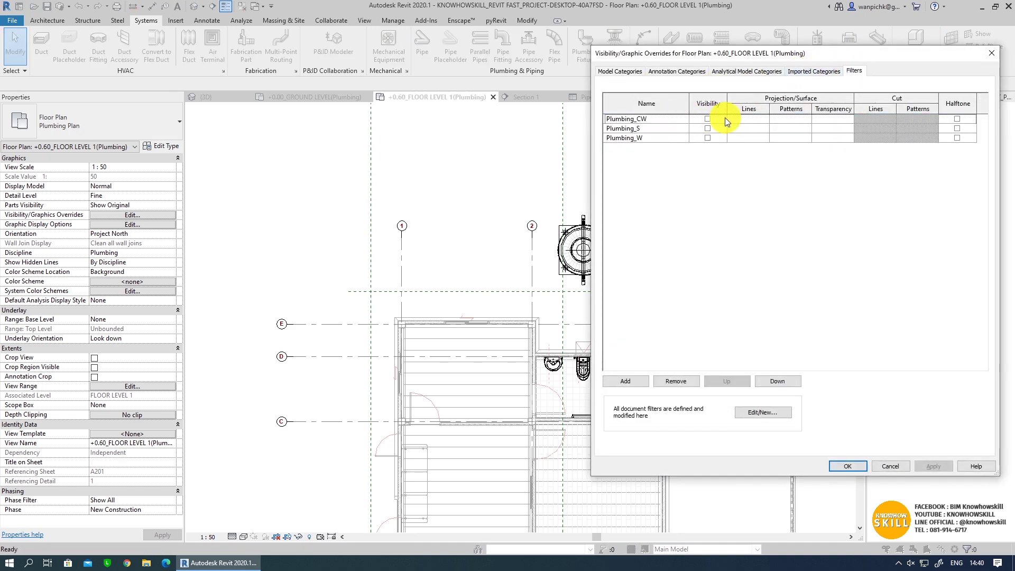
{"action": "left_click", "coordinate": [707, 119]}
{"action": "left_click", "coordinate": [708, 128]}
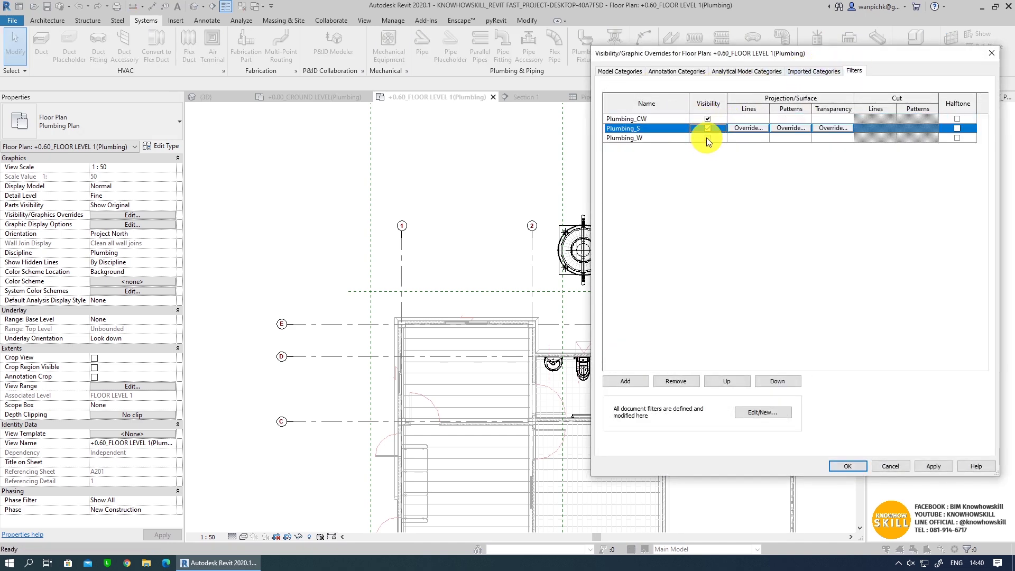
{"action": "left_click", "coordinate": [707, 138]}
{"action": "left_click", "coordinate": [845, 467]}
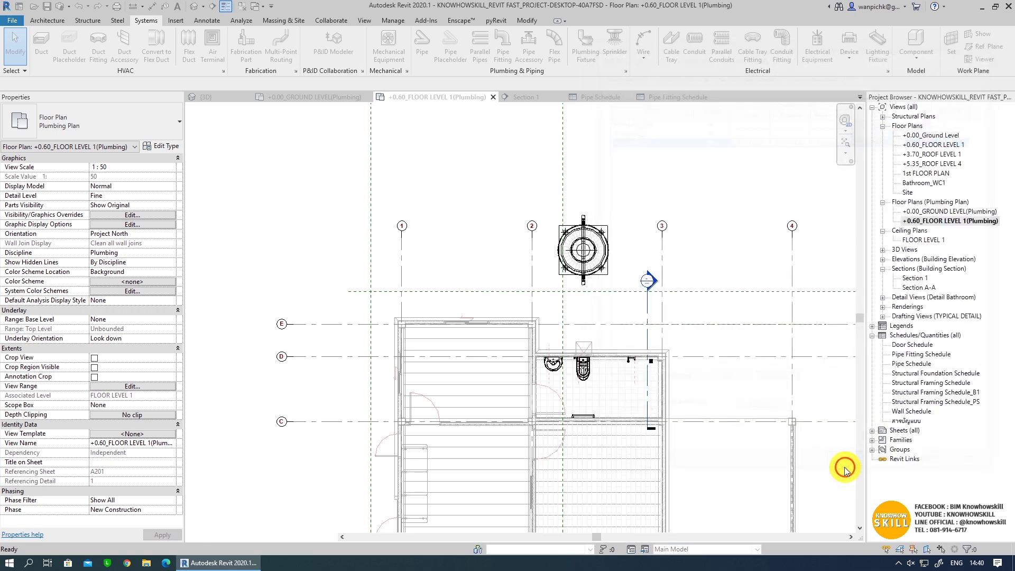
{"action": "scroll", "coordinate": [594, 311], "scroll_direction": "up", "scroll_amount": 2}
{"action": "scroll", "coordinate": [592, 323], "scroll_direction": "down", "scroll_amount": 2}
{"action": "middle_click_drag", "start_coordinate": [592, 330], "coordinate": [580, 370]}
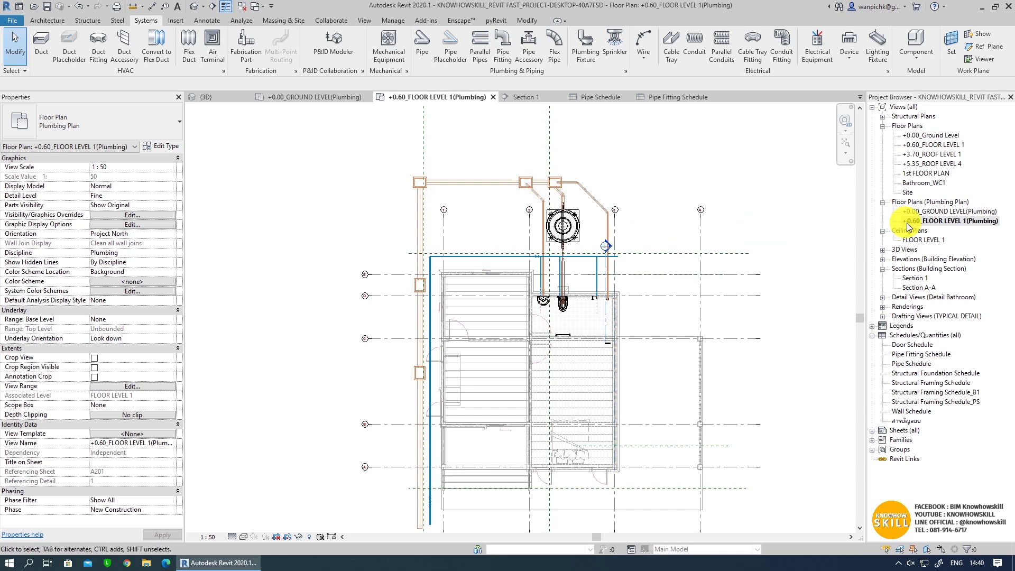
- Duplicate the plumbing plan with detailing and rename the copy 'CW Plumbing PLAN'
{"action": "right_click", "coordinate": [934, 222]}
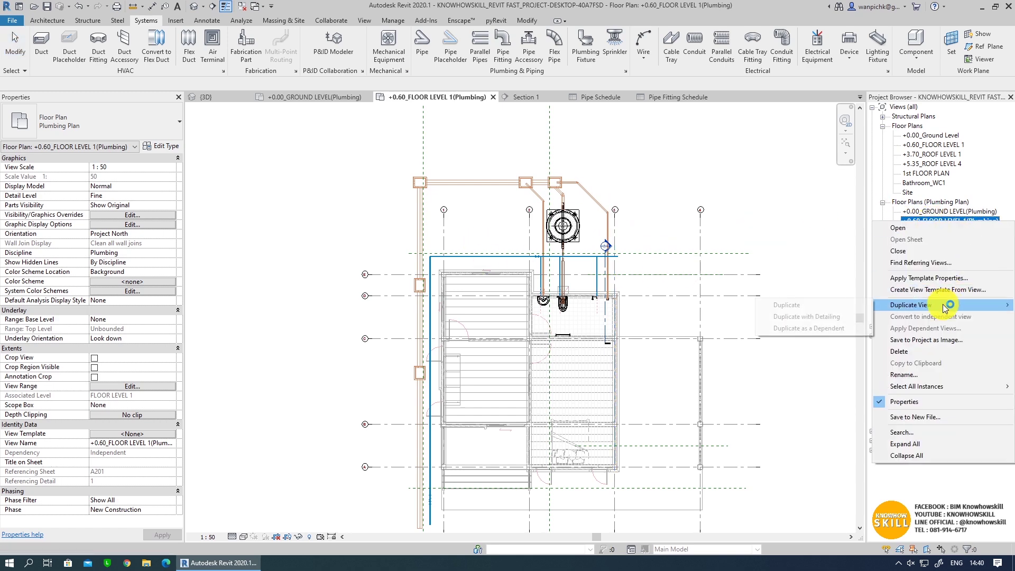
{"action": "mouse_move", "coordinate": [913, 304]}
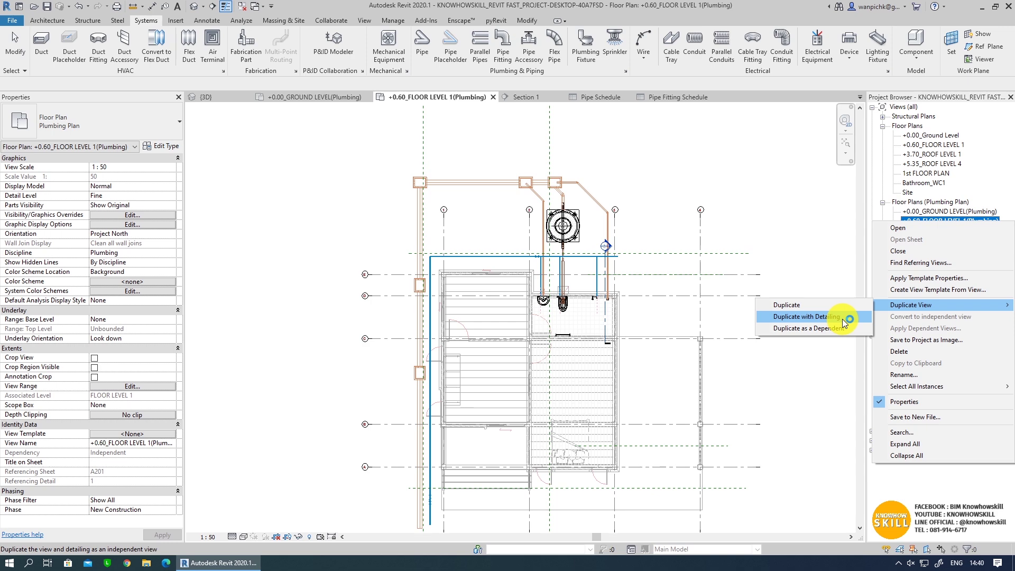
{"action": "left_click", "coordinate": [845, 317]}
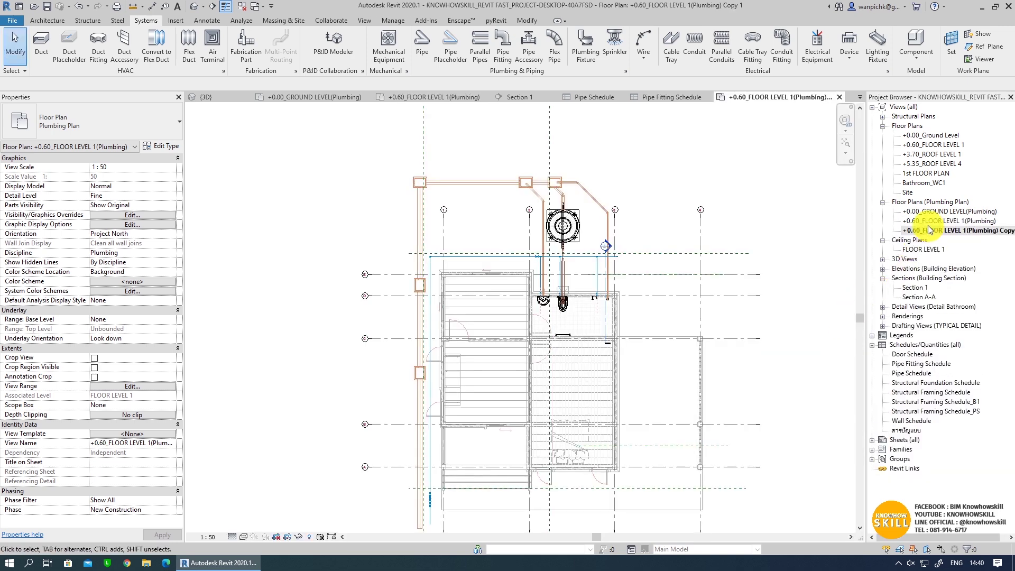
{"action": "right_click", "coordinate": [934, 234]}
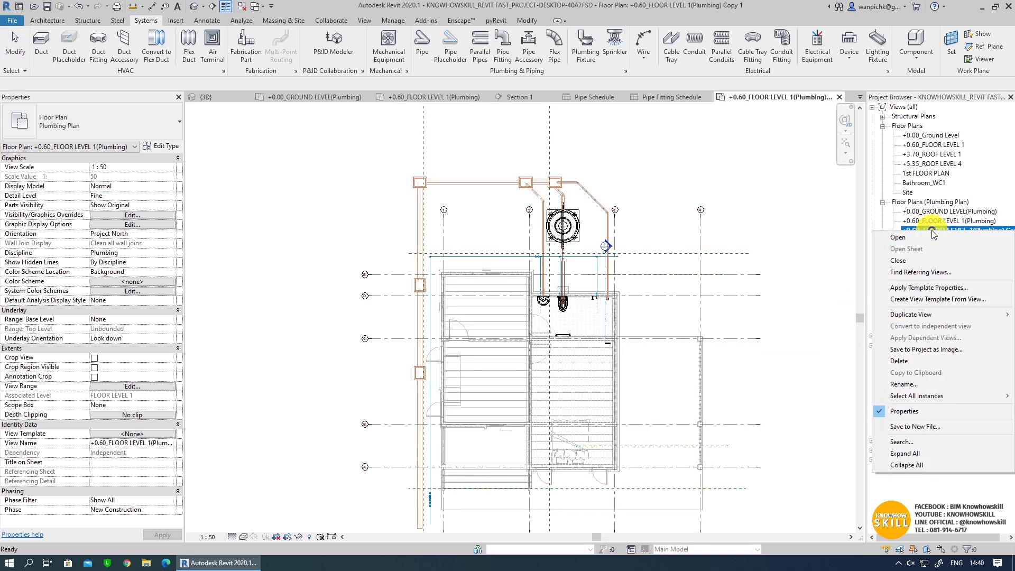
{"action": "left_click", "coordinate": [913, 385]}
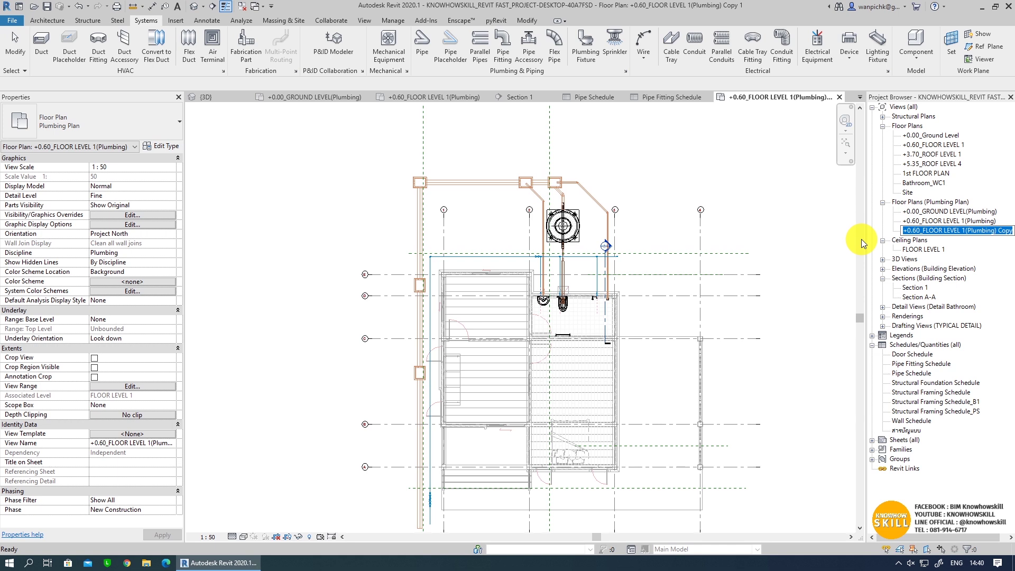
{"action": "key", "text": "BackSpace"}
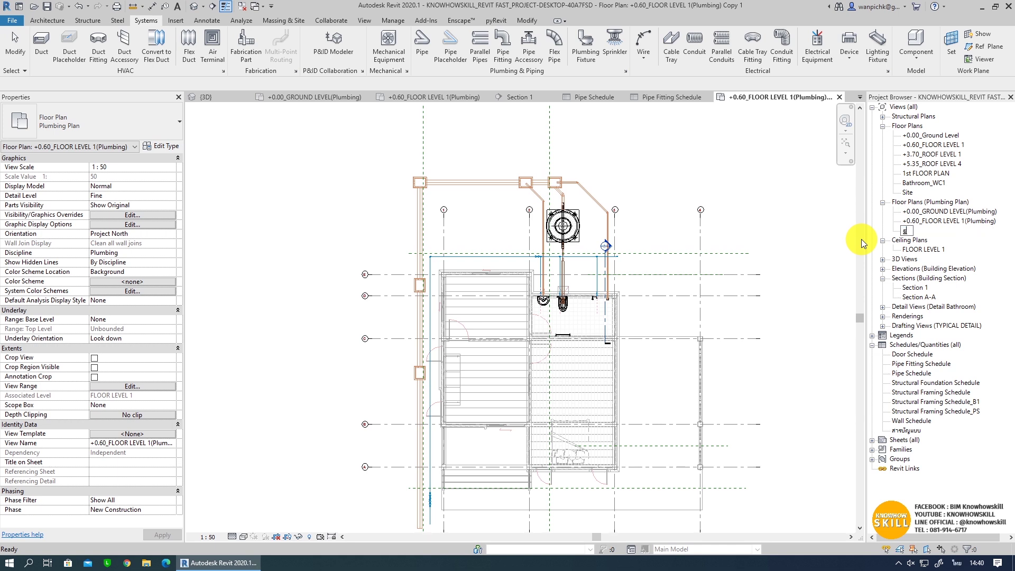
{"action": "key", "text": "alt+shift"}
{"action": "type", "text": "CW"}
{"action": "type", "text": " P"}
{"action": "type", "text": "l"}
{"action": "type", "text": "umb"}
{"action": "type", "text": "ing PL"}
{"action": "type", "text": "AN"}
{"action": "key", "text": "Return"}
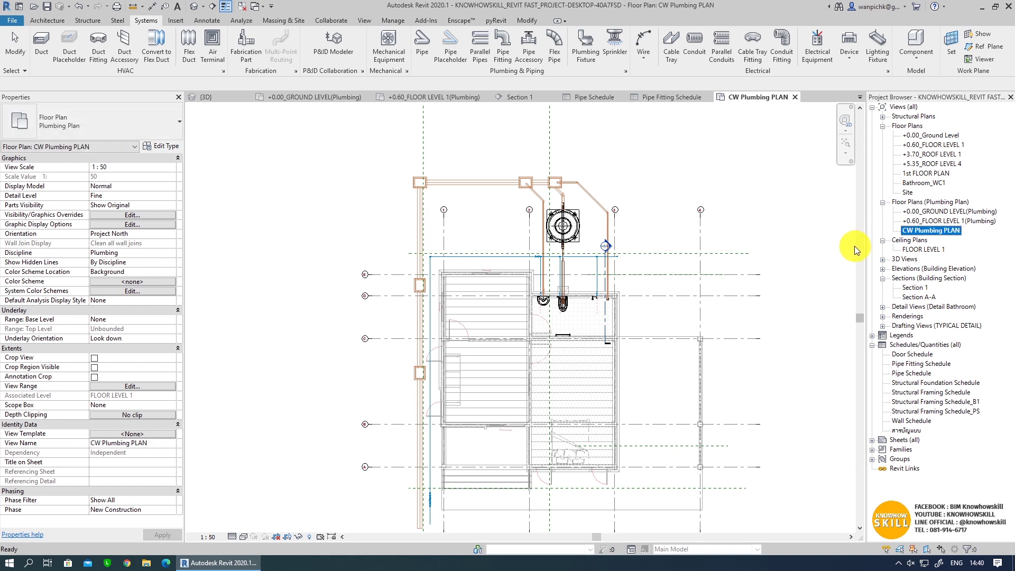
- Check the plan viewport's scale on sheet S101
{"action": "left_click", "coordinate": [781, 237]}
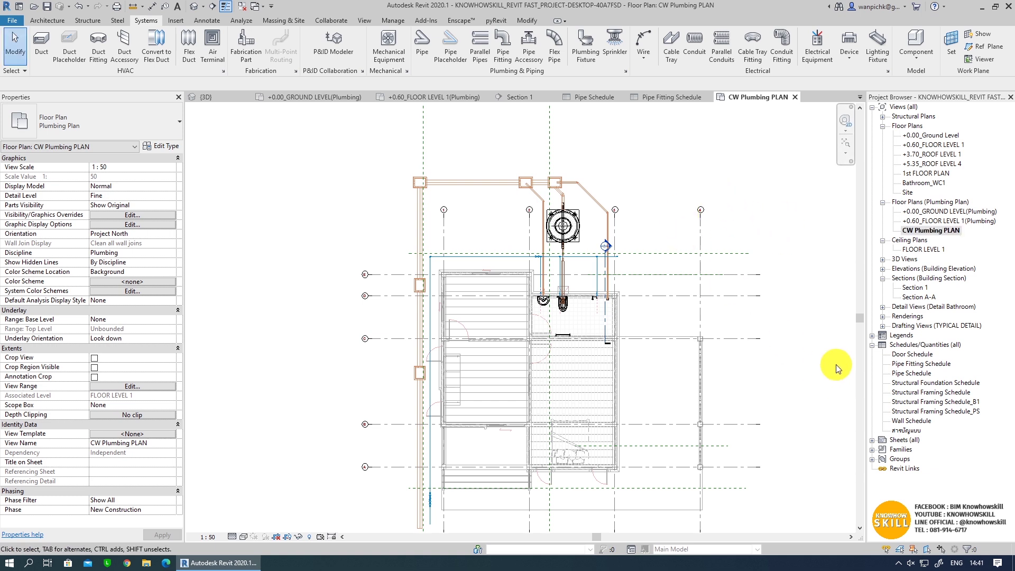
{"action": "double_click", "coordinate": [900, 440]}
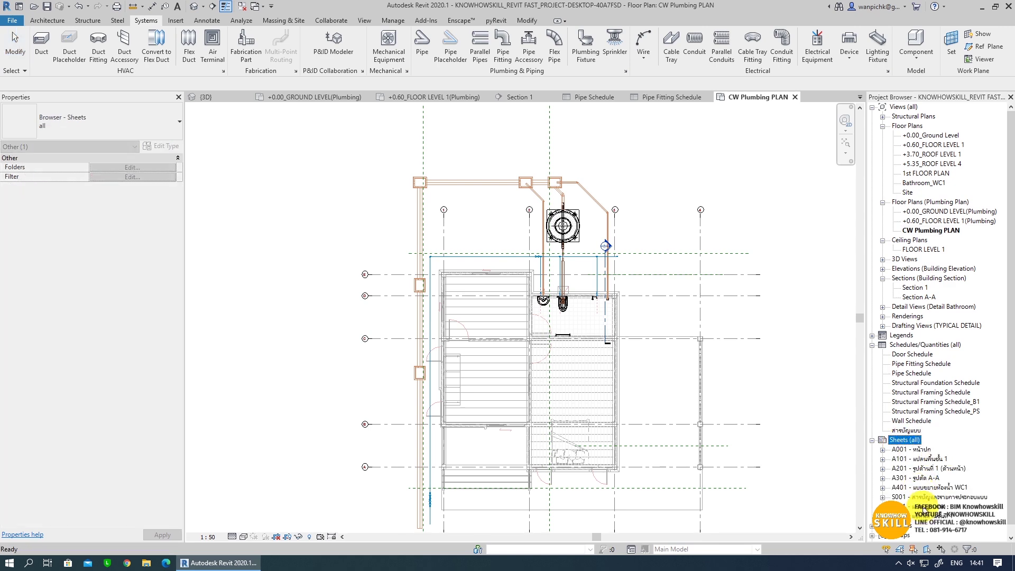
{"action": "left_click", "coordinate": [920, 506]}
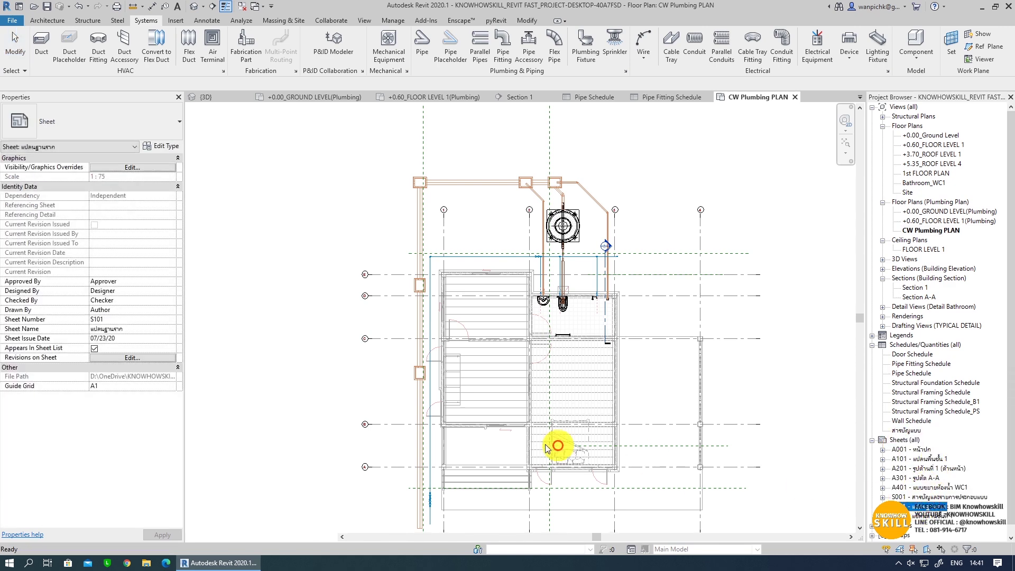
{"action": "left_click", "coordinate": [419, 412]}
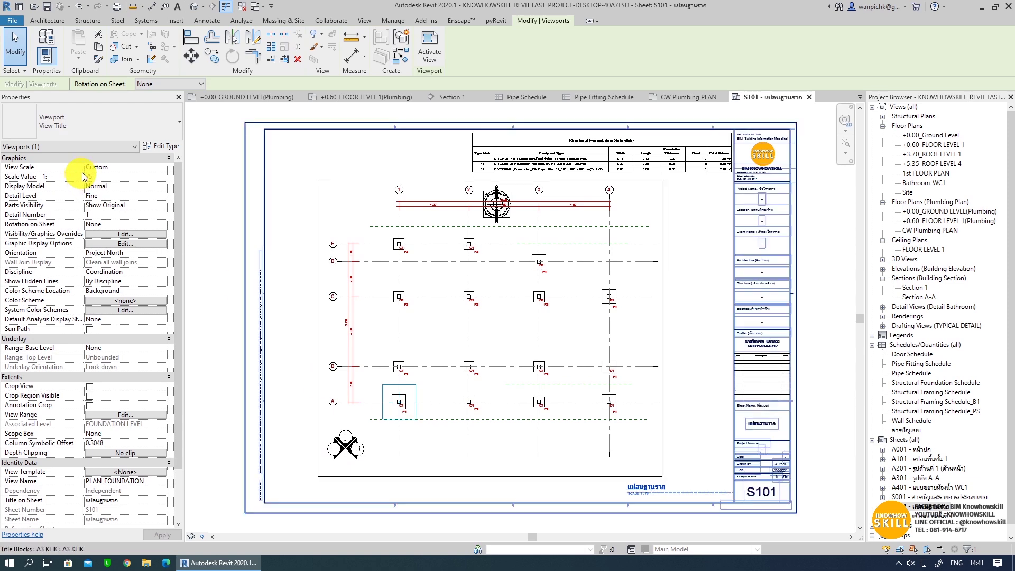
{"action": "left_click", "coordinate": [828, 241]}
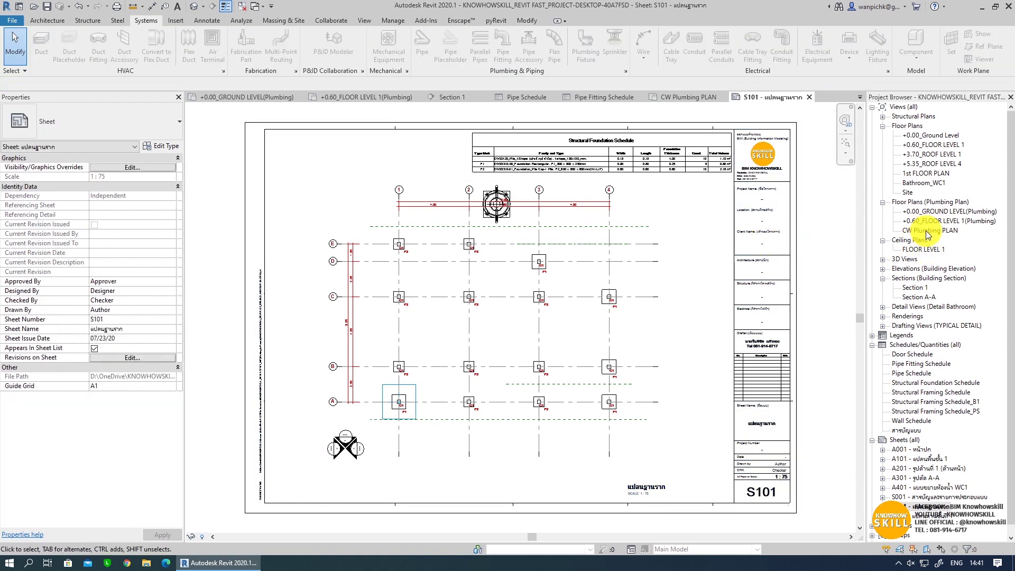
- Give the CW Plumbing PLAN view a custom 1:75 scale
{"action": "double_click", "coordinate": [929, 231]}
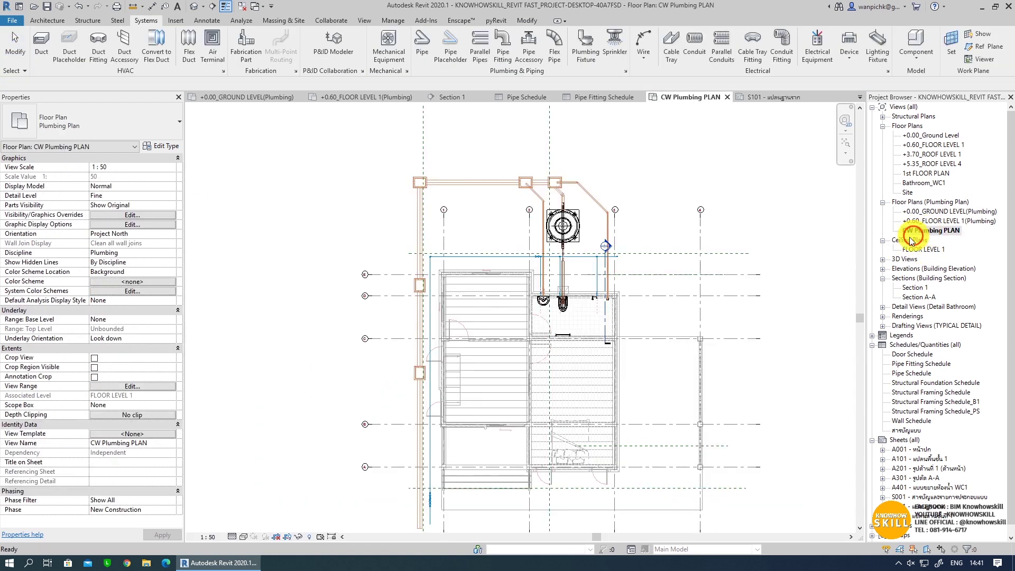
{"action": "left_click", "coordinate": [208, 537]}
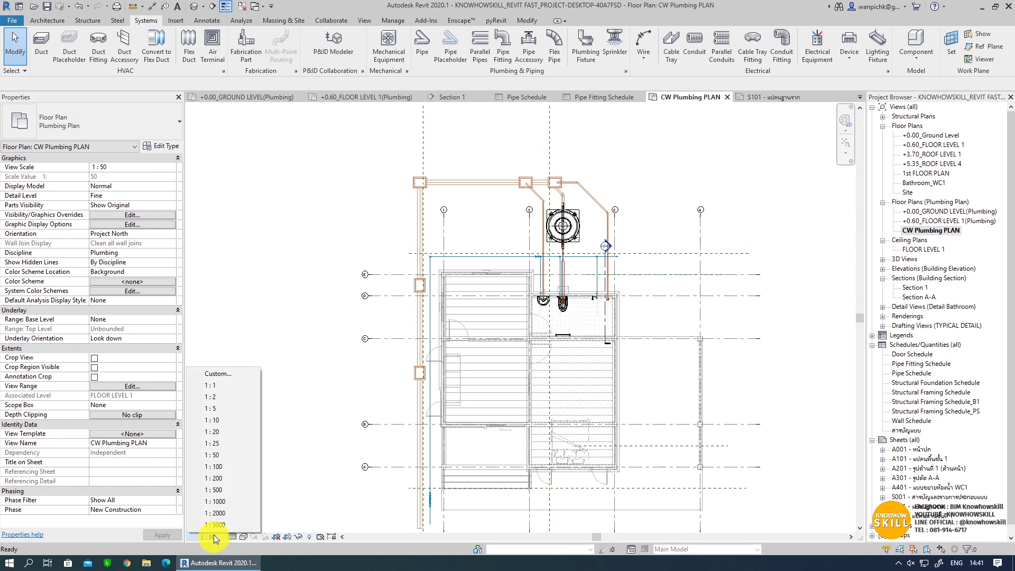
{"action": "left_click", "coordinate": [218, 373]}
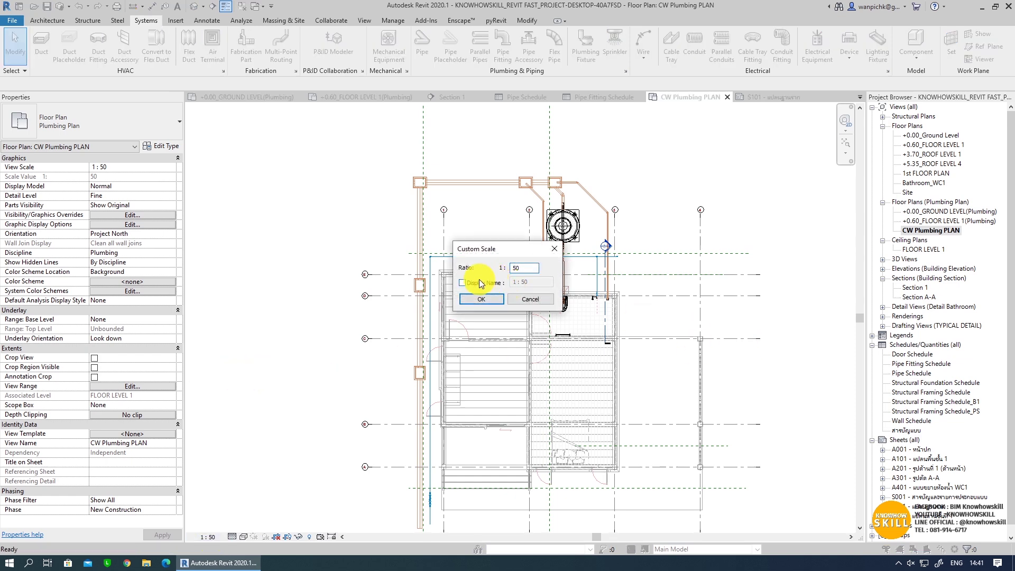
{"action": "left_click_drag", "start_coordinate": [531, 268], "coordinate": [490, 273]}
{"action": "type", "text": "75"}
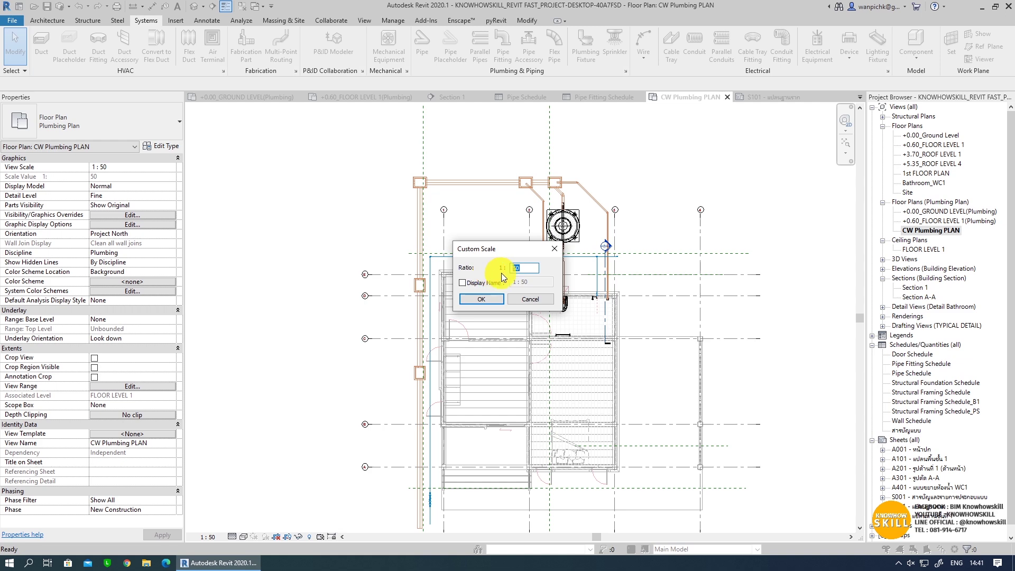
{"action": "left_click", "coordinate": [491, 299]}
{"action": "middle_click_drag", "start_coordinate": [496, 395], "coordinate": [486, 450]}
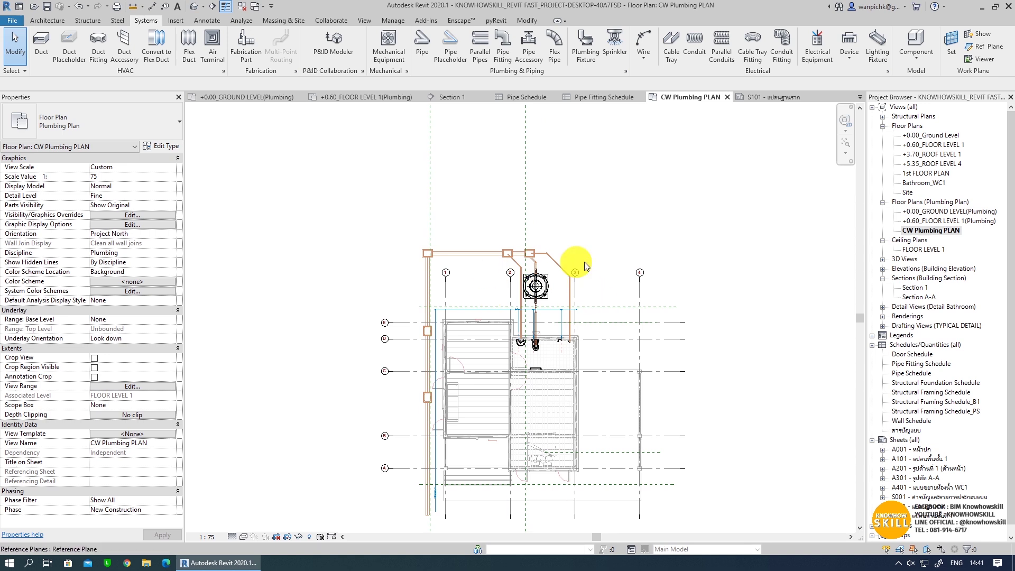
{"action": "left_click", "coordinate": [742, 271]}
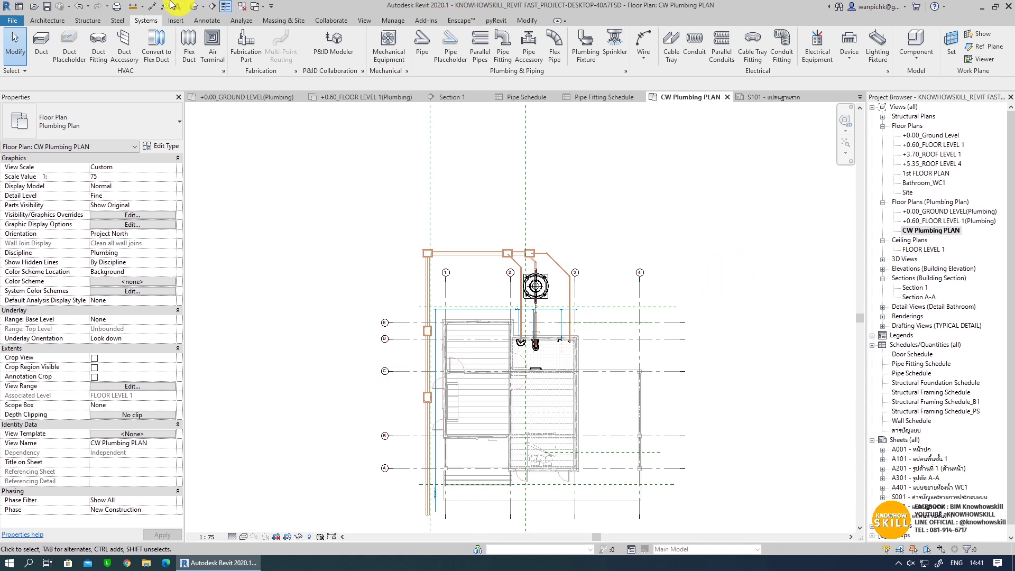
- Dimension the lettered grid lines with a 1.8mm.Arial_Center - Center aligned dimension chain
{"action": "left_click", "coordinate": [155, 9]}
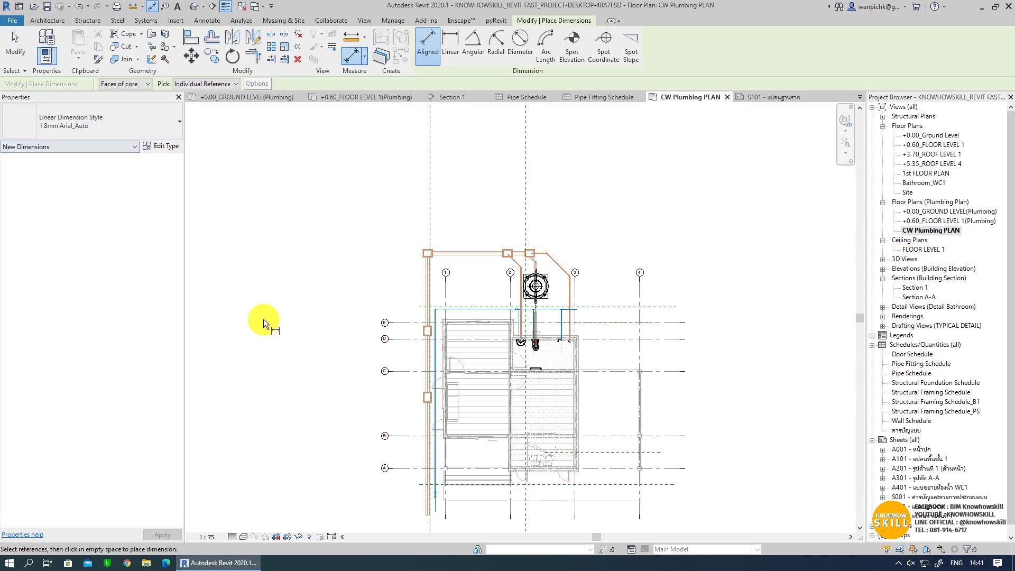
{"action": "left_click", "coordinate": [148, 127]}
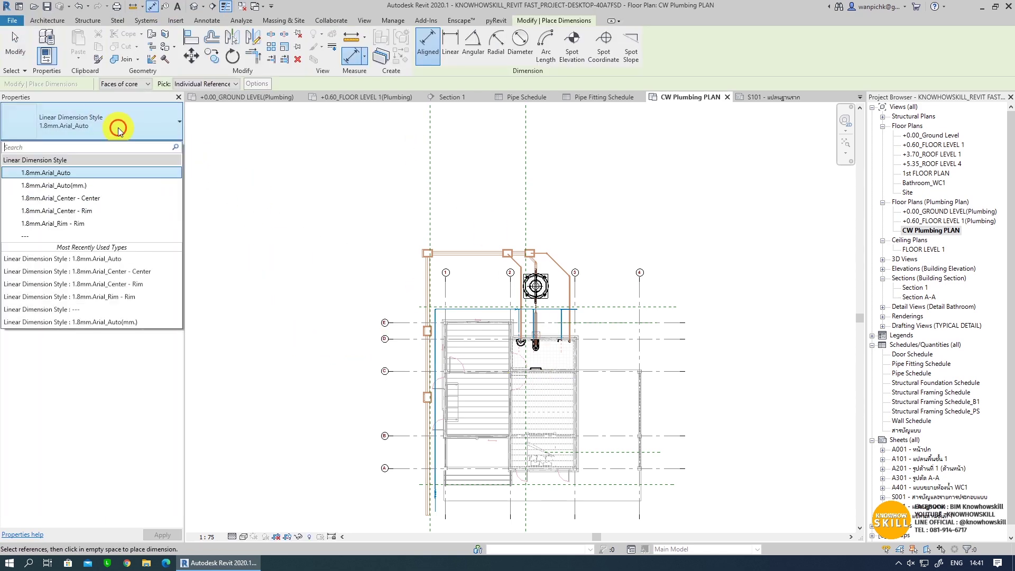
{"action": "left_click", "coordinate": [61, 199]}
{"action": "scroll", "coordinate": [403, 503], "scroll_direction": "up", "scroll_amount": 2}
{"action": "left_click", "coordinate": [413, 413]}
{"action": "scroll", "coordinate": [403, 328], "scroll_direction": "up", "scroll_amount": 2}
{"action": "left_click", "coordinate": [403, 327]}
{"action": "left_click", "coordinate": [408, 271]}
{"action": "left_click", "coordinate": [420, 243]}
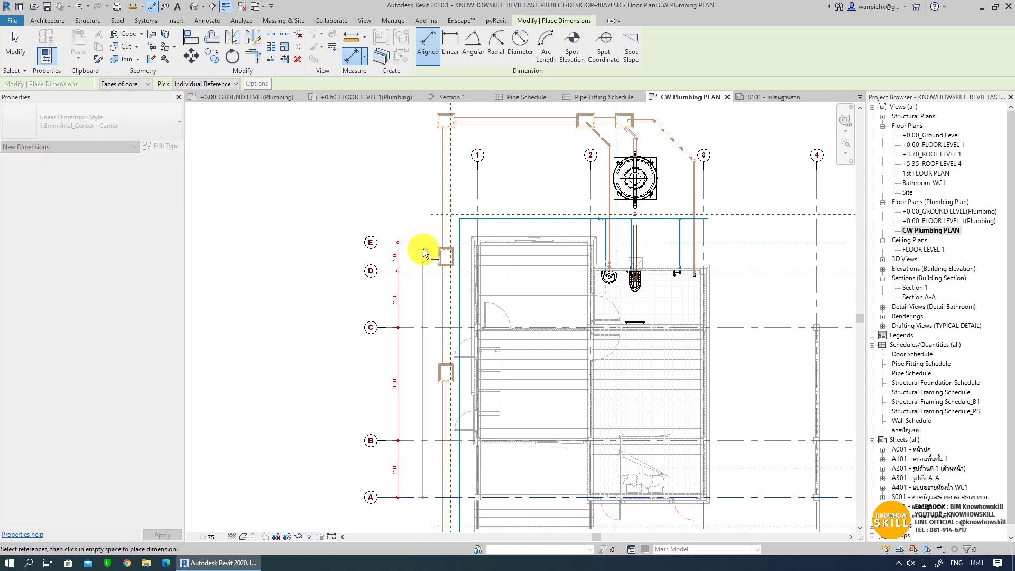
{"action": "left_click", "coordinate": [389, 301]}
- Add the overall 12.00 horizontal dimension across the numbered grids
{"action": "scroll", "coordinate": [769, 297], "scroll_direction": "up", "scroll_amount": 2}
{"action": "left_click", "coordinate": [657, 325]}
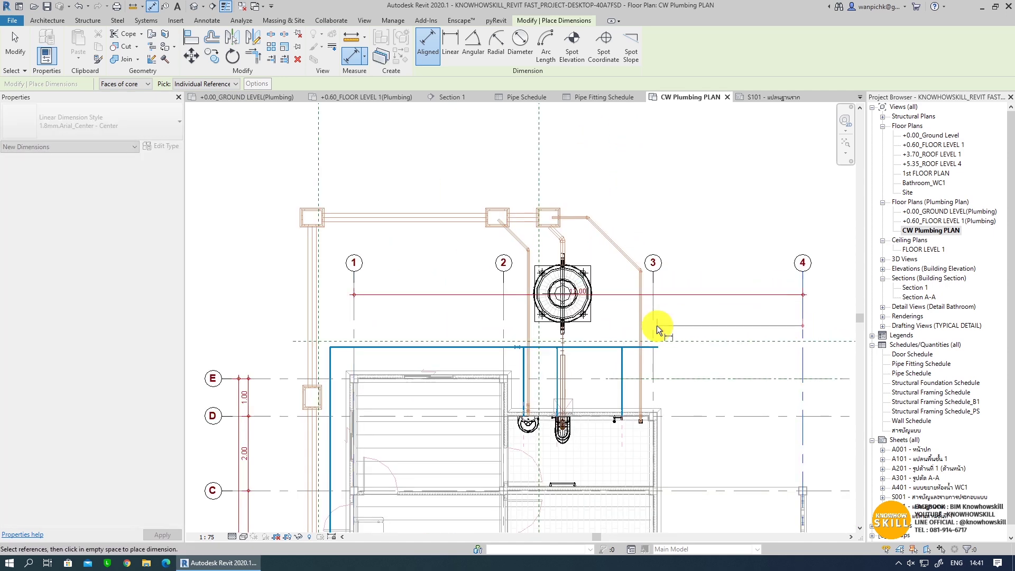
{"action": "scroll", "coordinate": [561, 345], "scroll_direction": "up", "scroll_amount": 3}
{"action": "left_click", "coordinate": [446, 325]}
{"action": "scroll", "coordinate": [430, 261], "scroll_direction": "down", "scroll_amount": 3}
{"action": "key", "text": "Escape"}
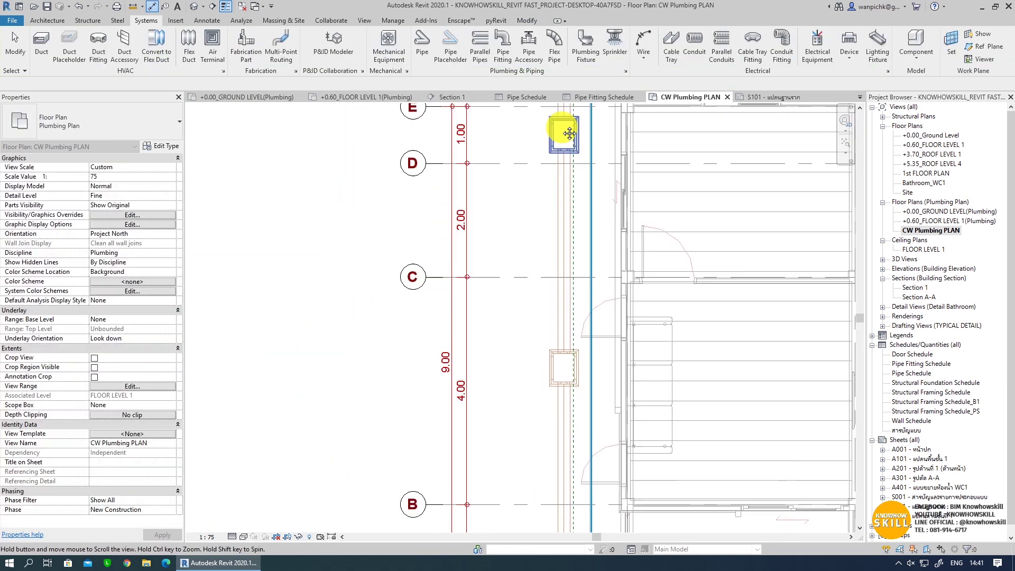
- Drag the witness line gaps at grids B, D, 1 and 4 to tidy the dimensions
{"action": "scroll", "coordinate": [378, 430], "scroll_direction": "up", "scroll_amount": 2}
{"action": "middle_click_drag", "start_coordinate": [403, 403], "coordinate": [476, 558]}
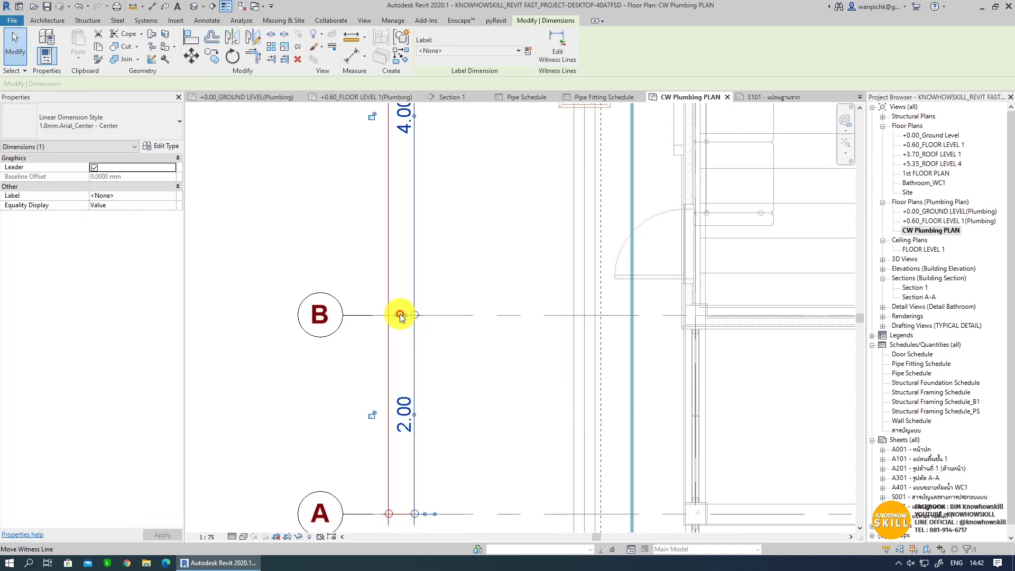
{"action": "scroll", "coordinate": [433, 428], "scroll_direction": "down", "scroll_amount": 2}
{"action": "middle_click_drag", "start_coordinate": [460, 227], "coordinate": [492, 306]}
{"action": "scroll", "coordinate": [492, 306], "scroll_direction": "up", "scroll_amount": 1}
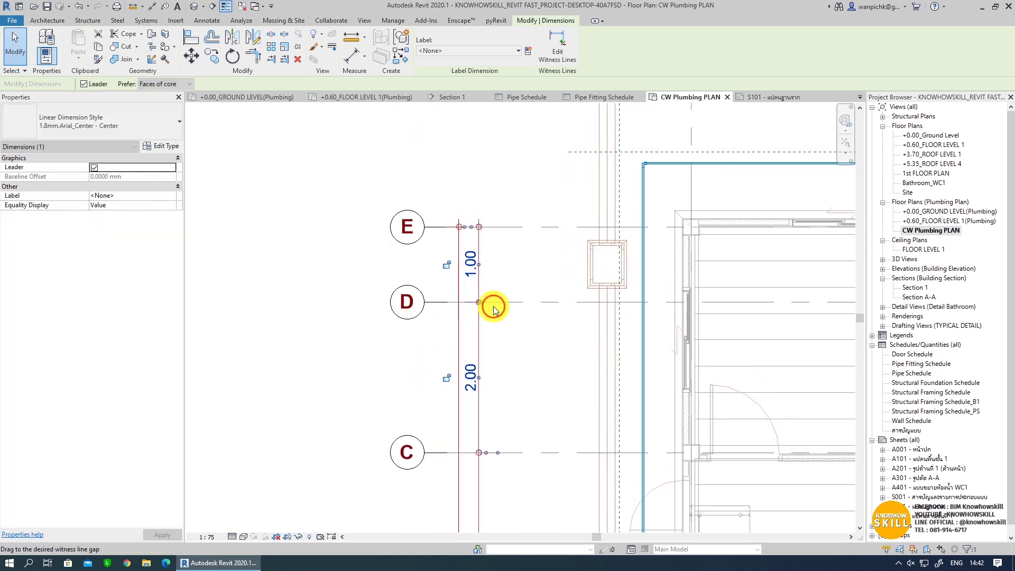
{"action": "middle_click_drag", "start_coordinate": [442, 226], "coordinate": [300, 447]}
{"action": "left_click", "coordinate": [596, 297]}
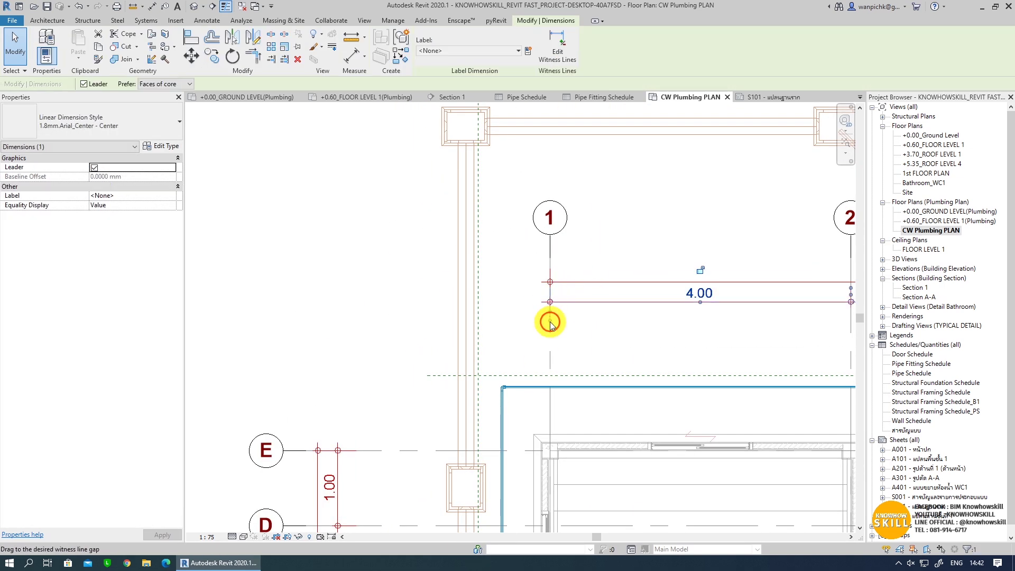
{"action": "mouse_move", "coordinate": [849, 290]}
{"action": "middle_mouse_down"}
{"action": "mouse_move", "coordinate": [666, 291]}
{"action": "mouse_move", "coordinate": [676, 289]}
{"action": "middle_mouse_up"}
{"action": "middle_click_drag", "start_coordinate": [819, 329], "coordinate": [445, 352]}
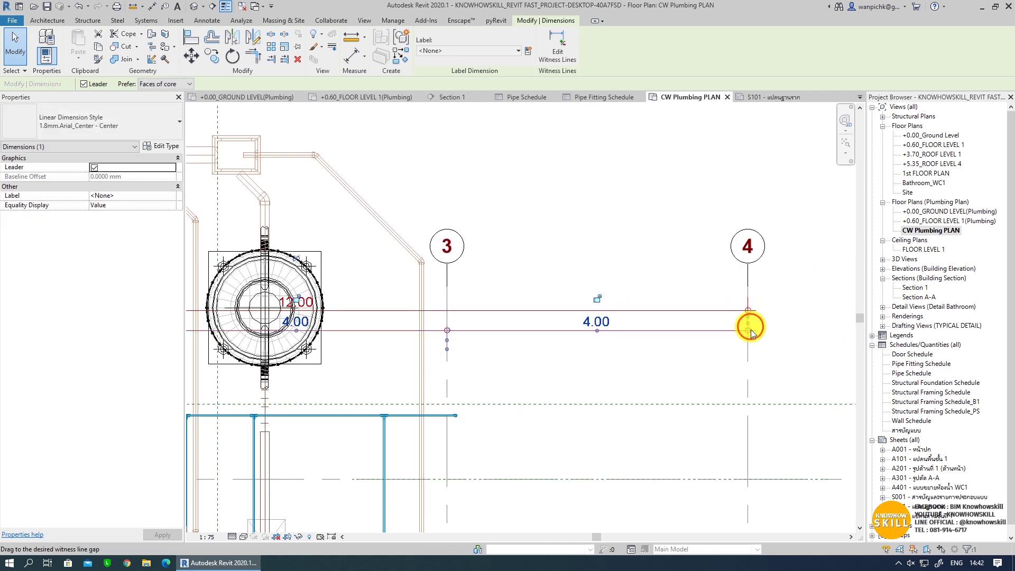
{"action": "left_click", "coordinate": [747, 312]}
{"action": "middle_click_drag", "start_coordinate": [749, 300], "coordinate": [613, 349]}
{"action": "key", "text": "Escape"}
{"action": "scroll", "coordinate": [487, 295], "scroll_direction": "down", "scroll_amount": 3}
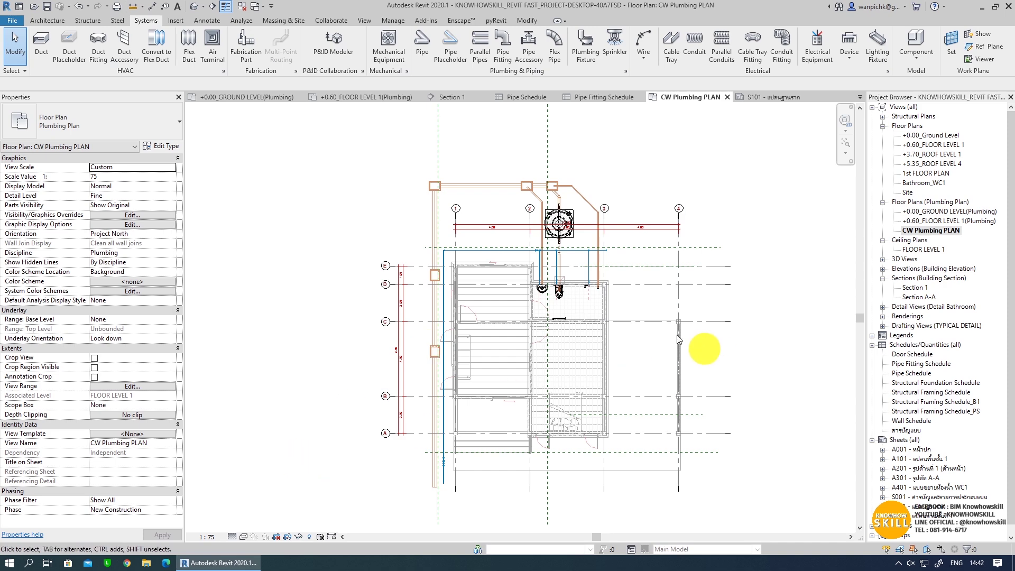
- Set the view's visual style to Hidden Line
{"action": "left_click", "coordinate": [243, 537]}
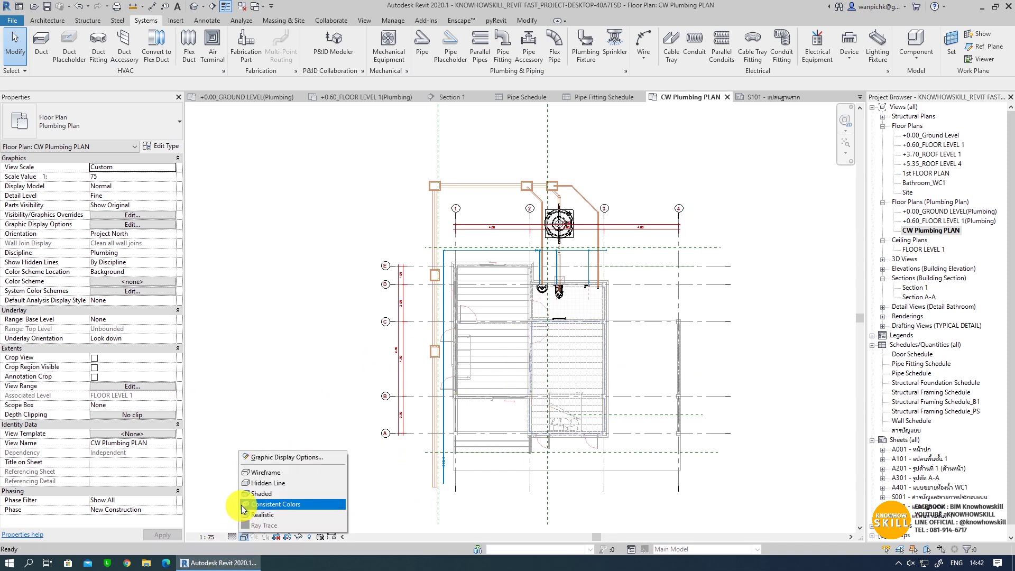
{"action": "left_click", "coordinate": [258, 483]}
{"action": "scroll", "coordinate": [611, 263], "scroll_direction": "up", "scroll_amount": 1}
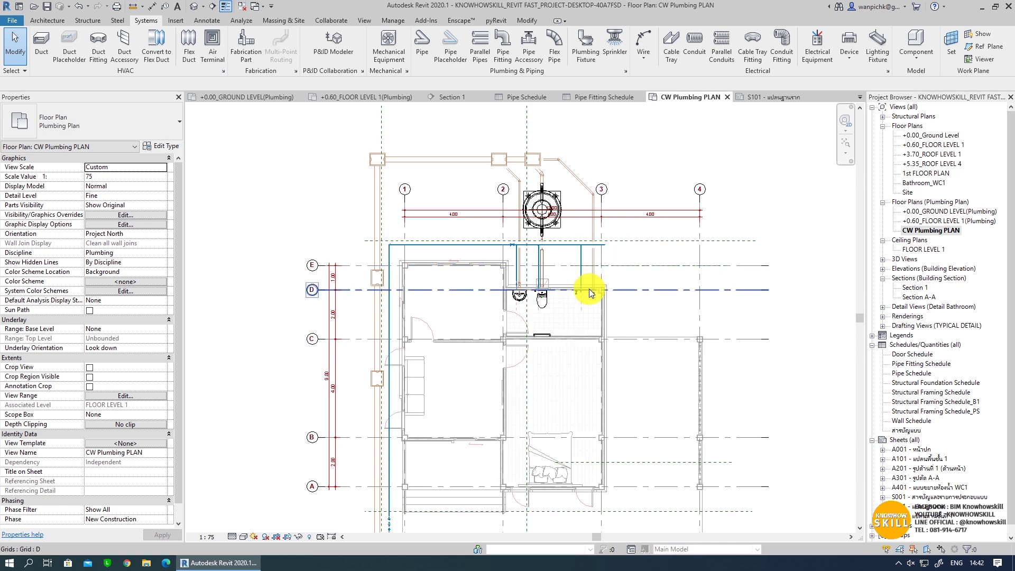
- Hide the Plumbing_S and Plumbing_W filters, leaving only Plumbing_CW visible
{"action": "key", "text": "v"}
{"action": "key", "text": "v"}
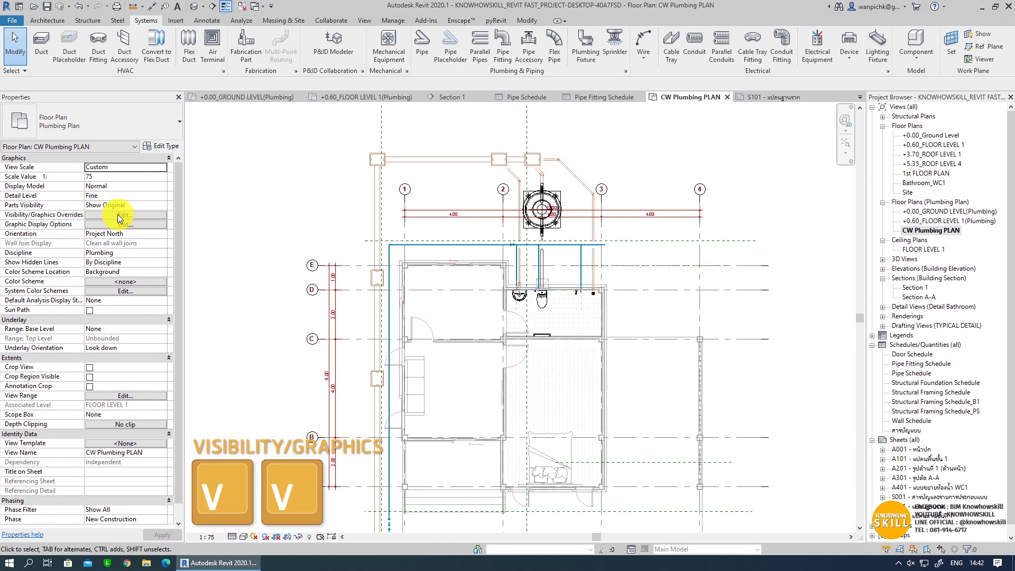
{"action": "left_click", "coordinate": [125, 215]}
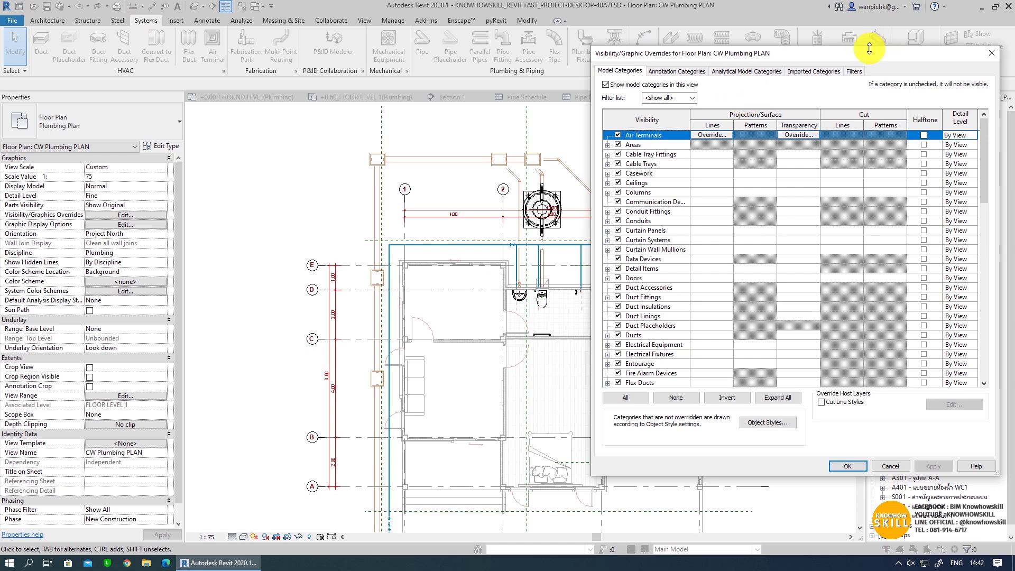
{"action": "left_click", "coordinate": [853, 72]}
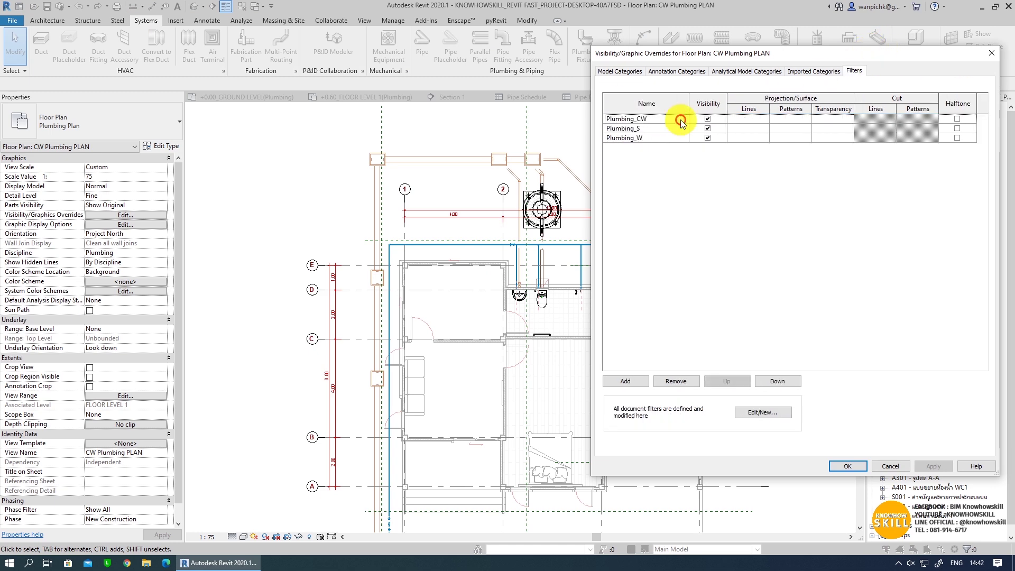
{"action": "left_click", "coordinate": [708, 128]}
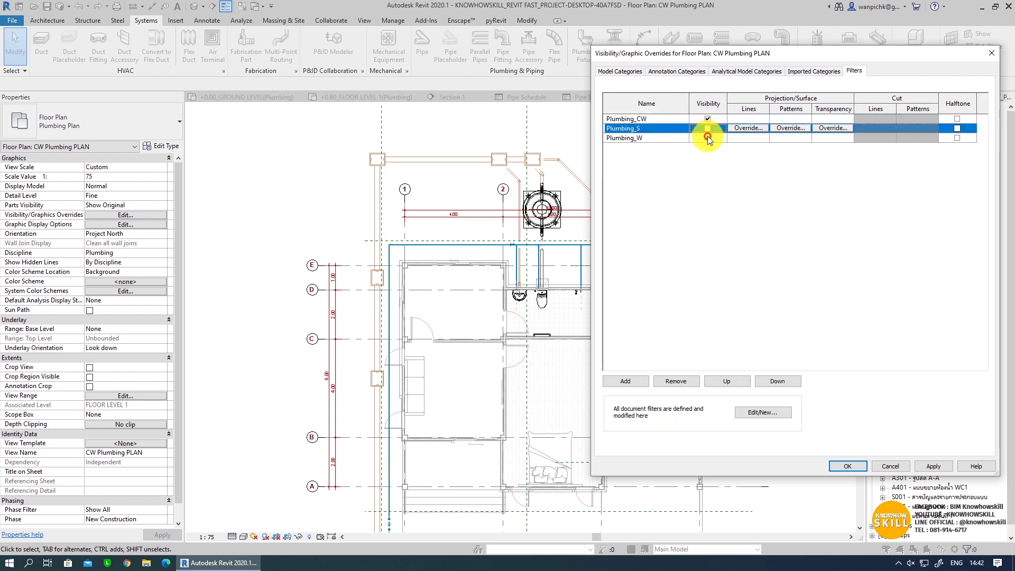
{"action": "left_click", "coordinate": [928, 468]}
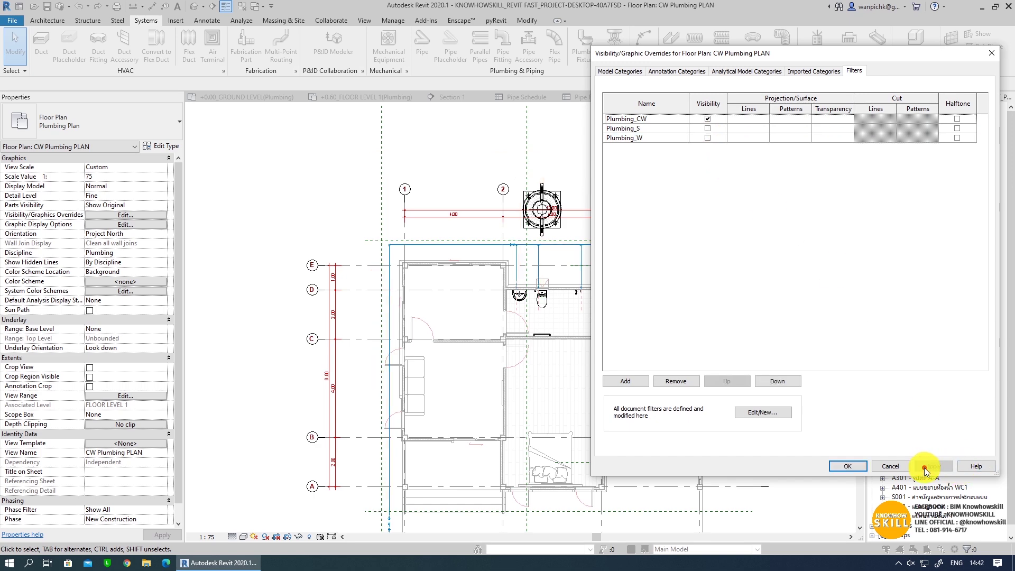
{"action": "left_click", "coordinate": [849, 466]}
{"action": "scroll", "coordinate": [523, 274], "scroll_direction": "up", "scroll_amount": 2}
{"action": "scroll", "coordinate": [519, 292], "scroll_direction": "up", "scroll_amount": 2}
{"action": "mouse_move", "coordinate": [520, 292]}
{"action": "middle_mouse_down"}
{"action": "mouse_move", "coordinate": [533, 375]}
{"action": "mouse_move", "coordinate": [456, 385]}
{"action": "middle_mouse_up"}
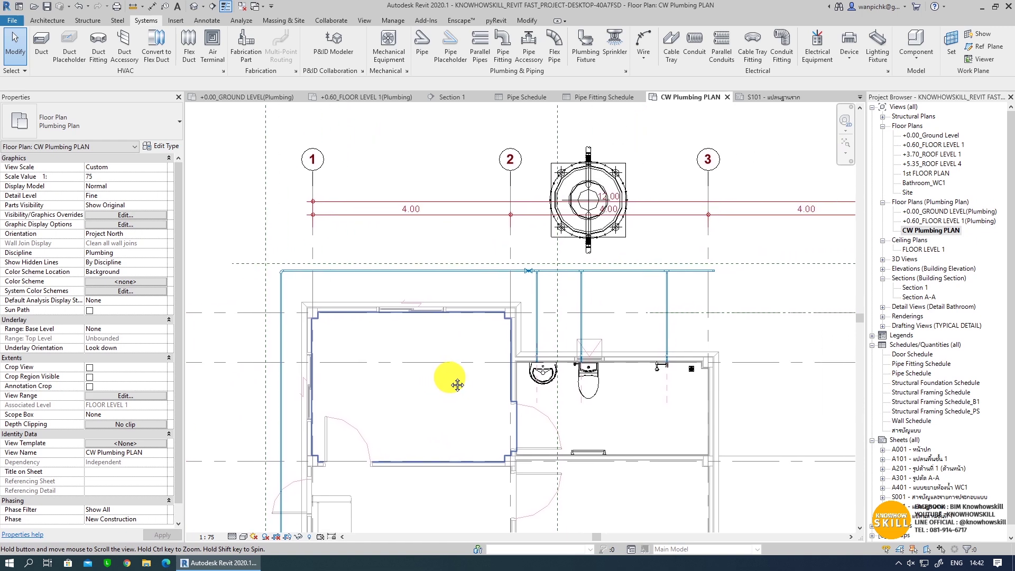
- Select the septic tank and hide it in the view with EH
{"action": "scroll", "coordinate": [569, 251], "scroll_direction": "up", "scroll_amount": 2}
{"action": "scroll", "coordinate": [580, 237], "scroll_direction": "up", "scroll_amount": 1}
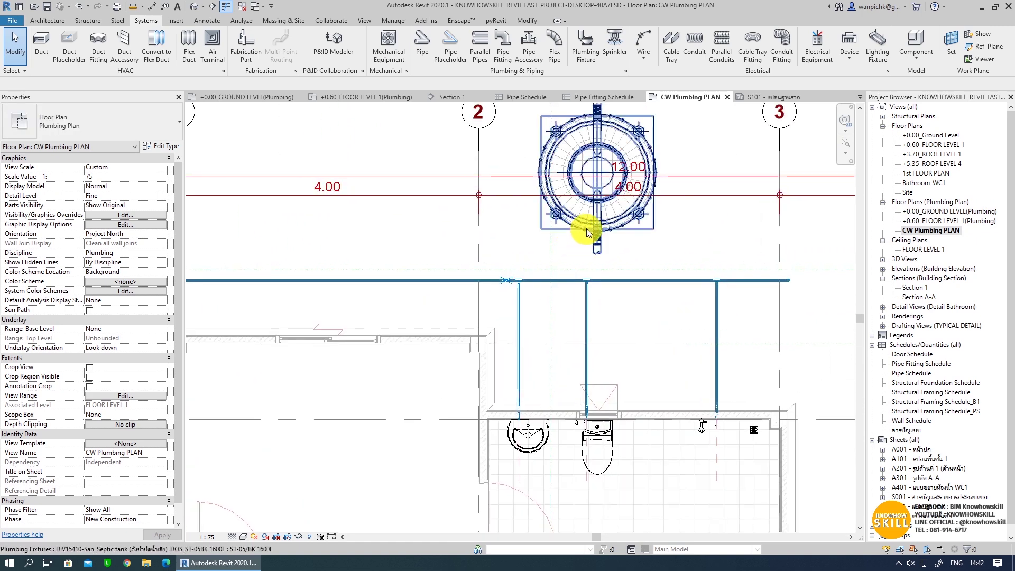
{"action": "left_click", "coordinate": [590, 226]}
{"action": "middle_click_drag", "start_coordinate": [589, 224], "coordinate": [591, 260]}
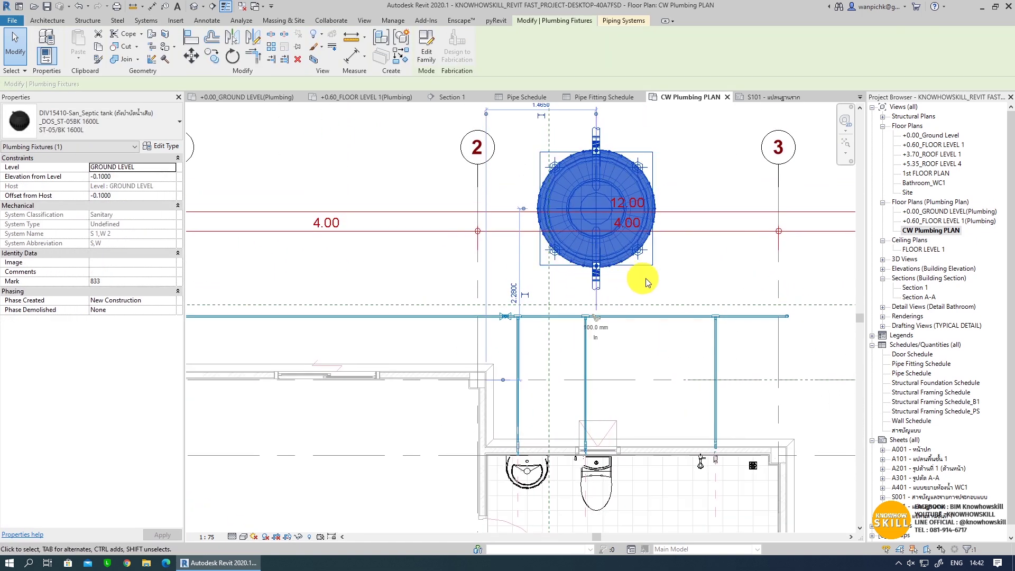
{"action": "left_click", "coordinate": [647, 279]}
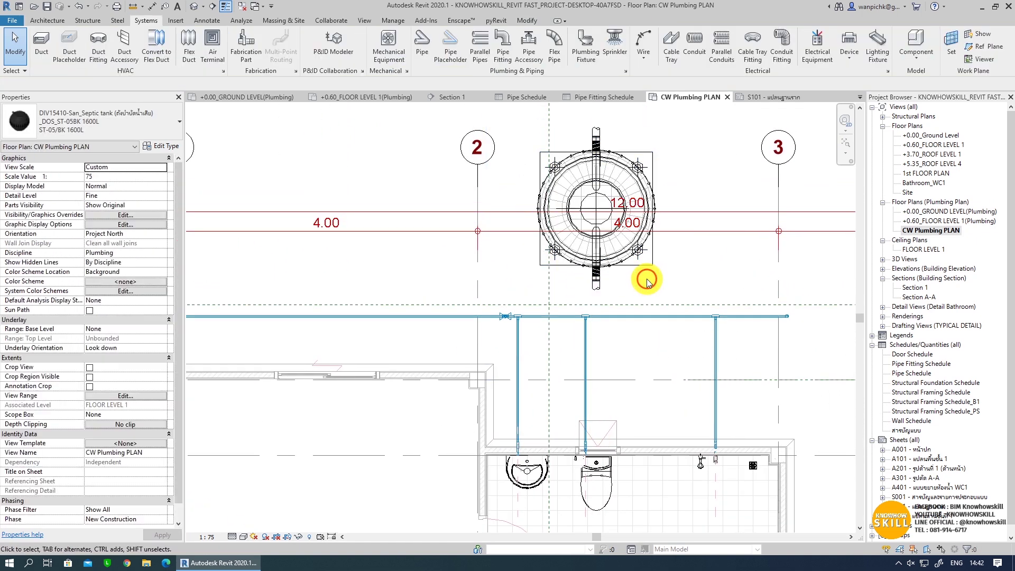
{"action": "left_click", "coordinate": [591, 259]}
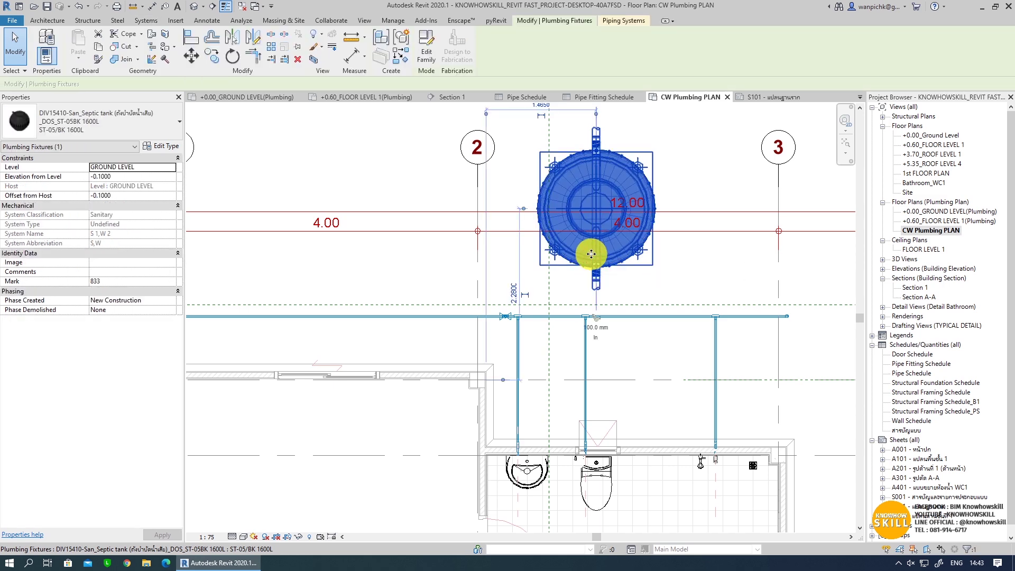
{"action": "key", "text": "e"}
{"action": "key", "text": "h"}
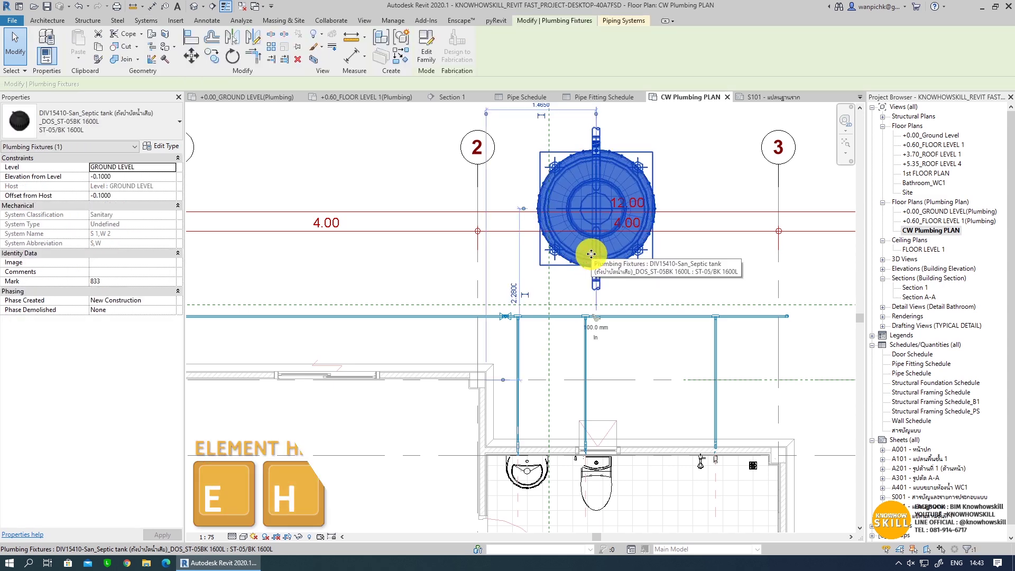
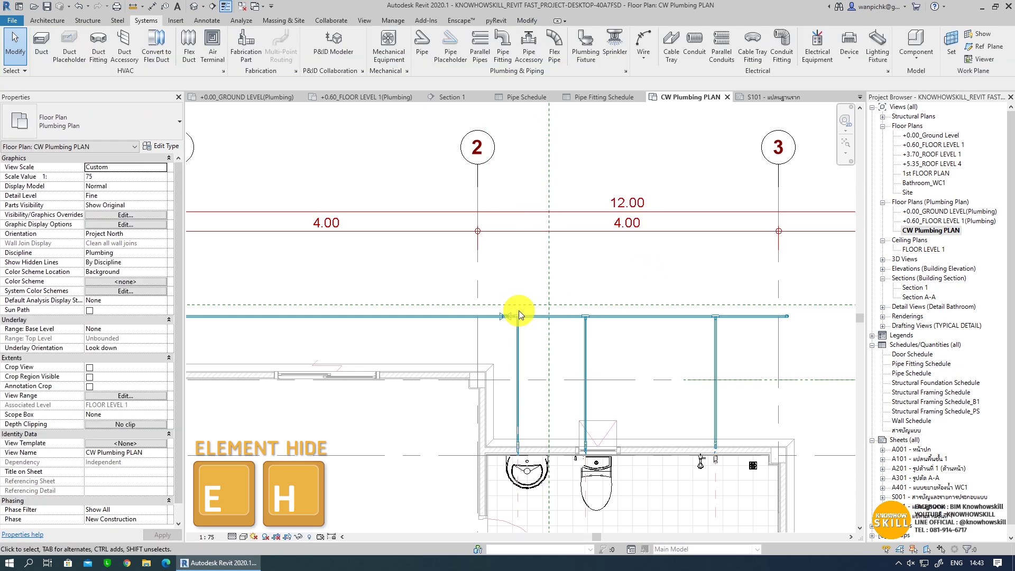
- Unhide the septic tank that was hidden in the CW Plumbing plan view
{"action": "left_click", "coordinate": [309, 538]}
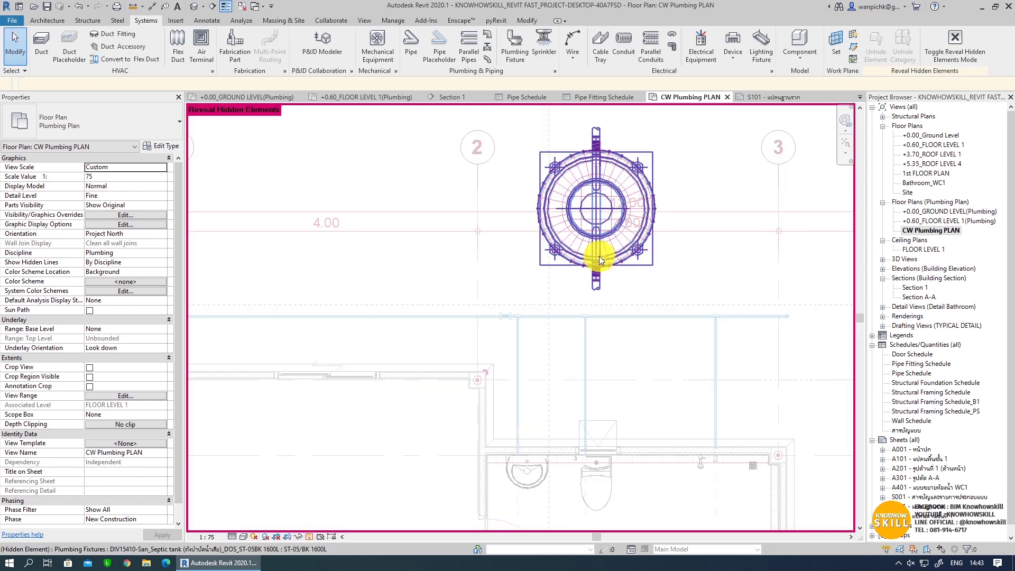
{"action": "left_click", "coordinate": [582, 208]}
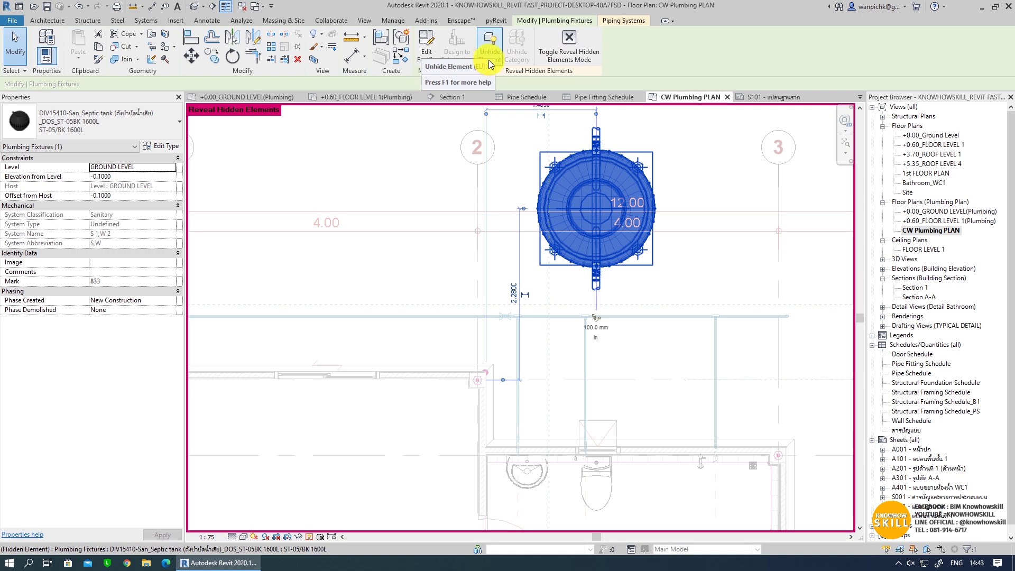
{"action": "left_click", "coordinate": [493, 53]}
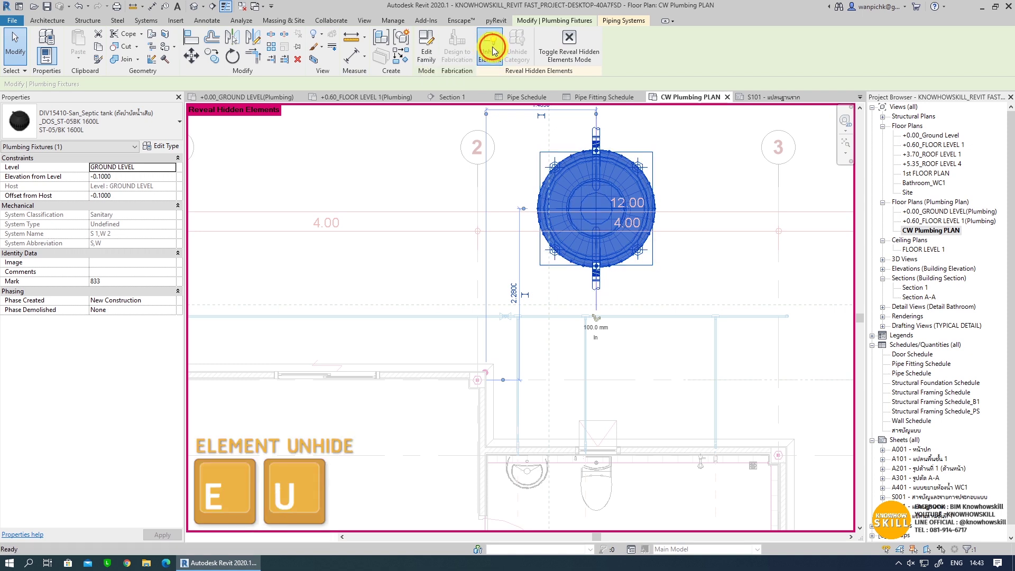
{"action": "left_click", "coordinate": [576, 36]}
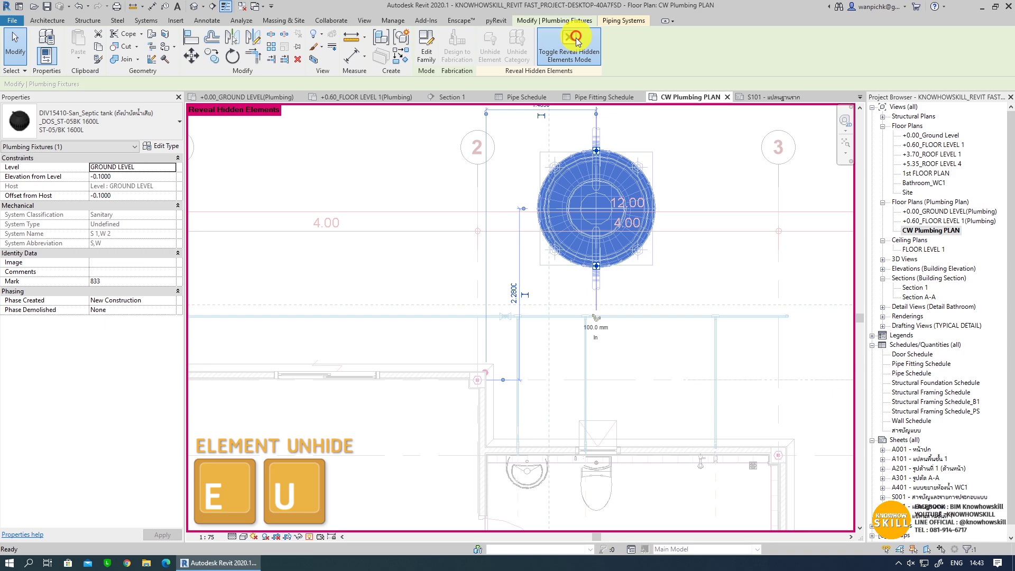
{"action": "left_click", "coordinate": [631, 376]}
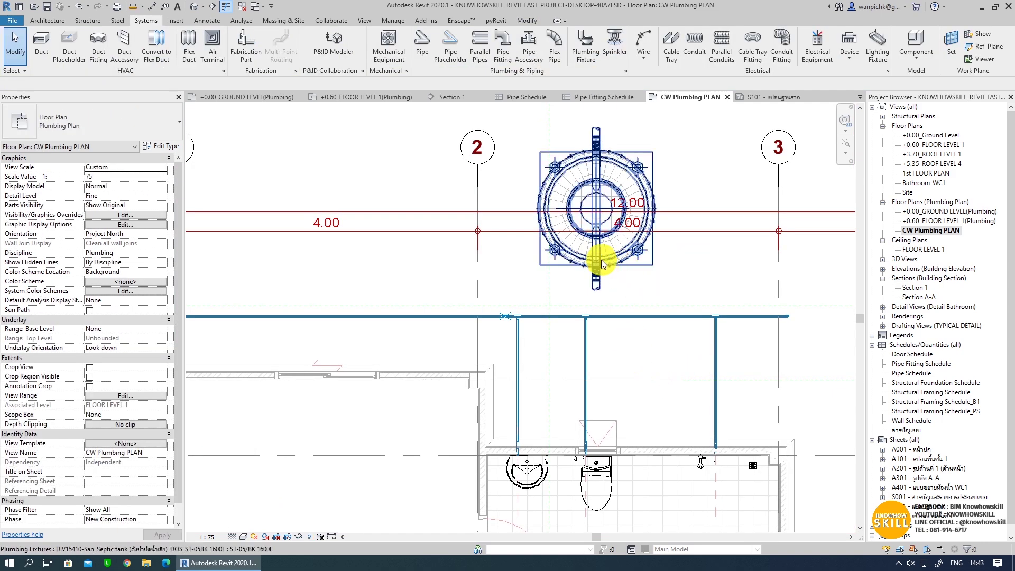
- Hide the septic tank in this view again and frame the bathroom
{"action": "left_click", "coordinate": [601, 259]}
{"action": "key", "text": "e"}
{"action": "key", "text": "h"}
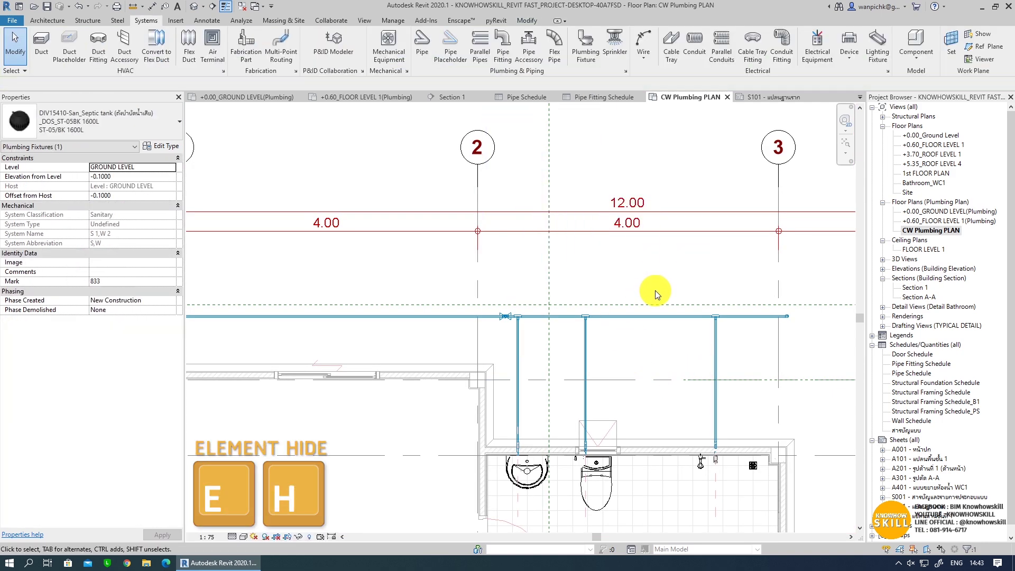
{"action": "middle_click_drag", "start_coordinate": [544, 335], "coordinate": [525, 302]}
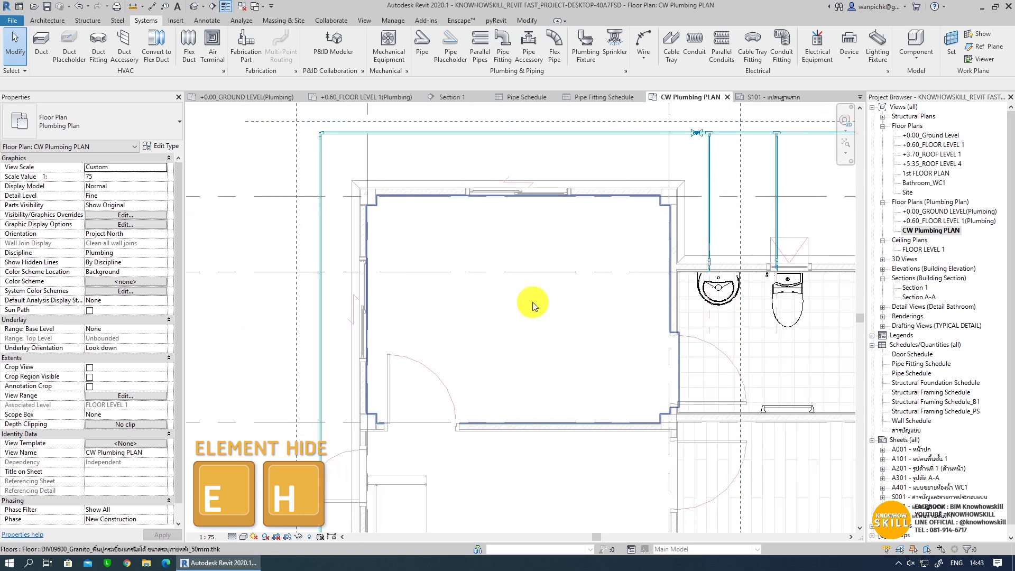
{"action": "scroll", "coordinate": [526, 301], "scroll_direction": "down", "scroll_amount": 2}
{"action": "scroll", "coordinate": [534, 306], "scroll_direction": "up", "scroll_amount": 3}
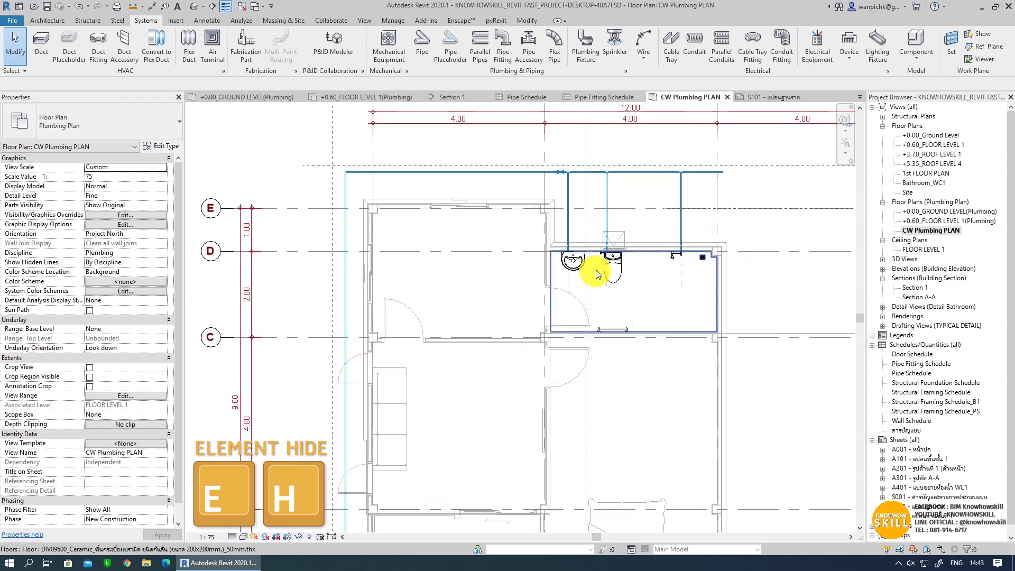
{"action": "mouse_move", "coordinate": [596, 274]}
{"action": "middle_mouse_down"}
{"action": "mouse_move", "coordinate": [587, 300]}
{"action": "mouse_move", "coordinate": [555, 310]}
{"action": "mouse_move", "coordinate": [560, 322]}
{"action": "mouse_move", "coordinate": [520, 298]}
{"action": "middle_mouse_up"}
{"action": "scroll", "coordinate": [555, 310], "scroll_direction": "up", "scroll_amount": 2}
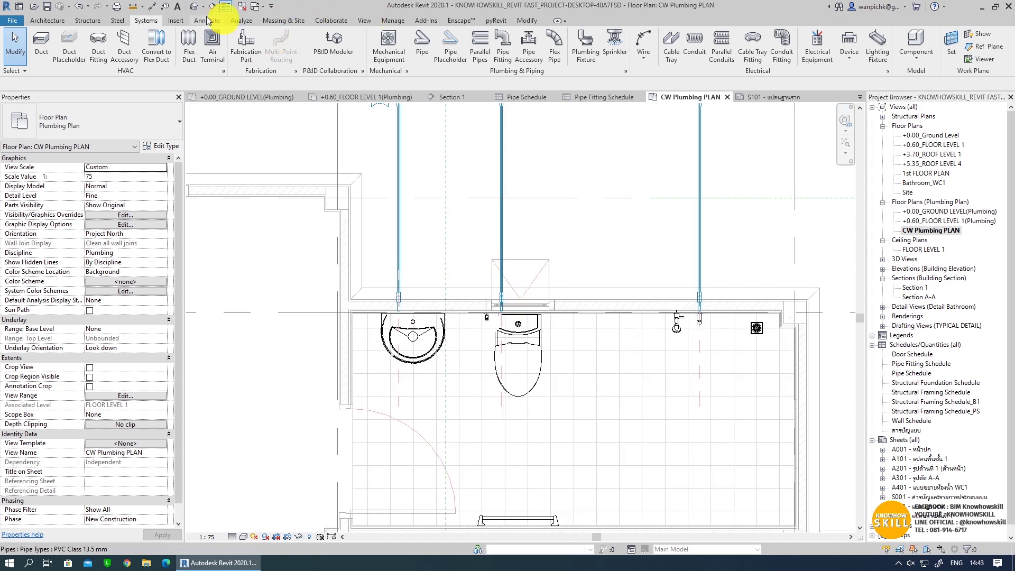
- Dimension 0.54 from the grid line to the sink using the 1.8mm.Arial_Center - Rim style
{"action": "left_click", "coordinate": [151, 7]}
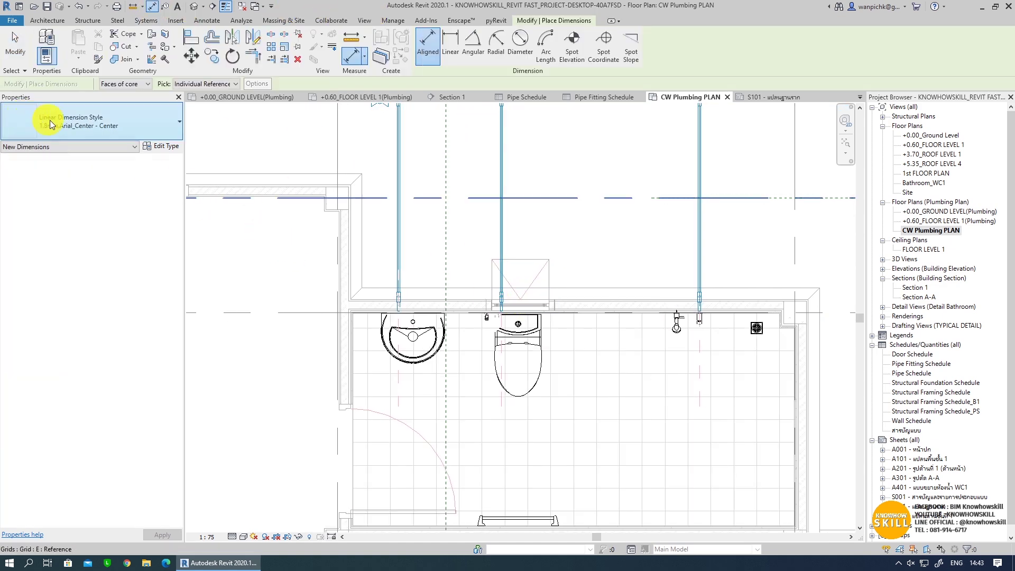
{"action": "left_click", "coordinate": [52, 124]}
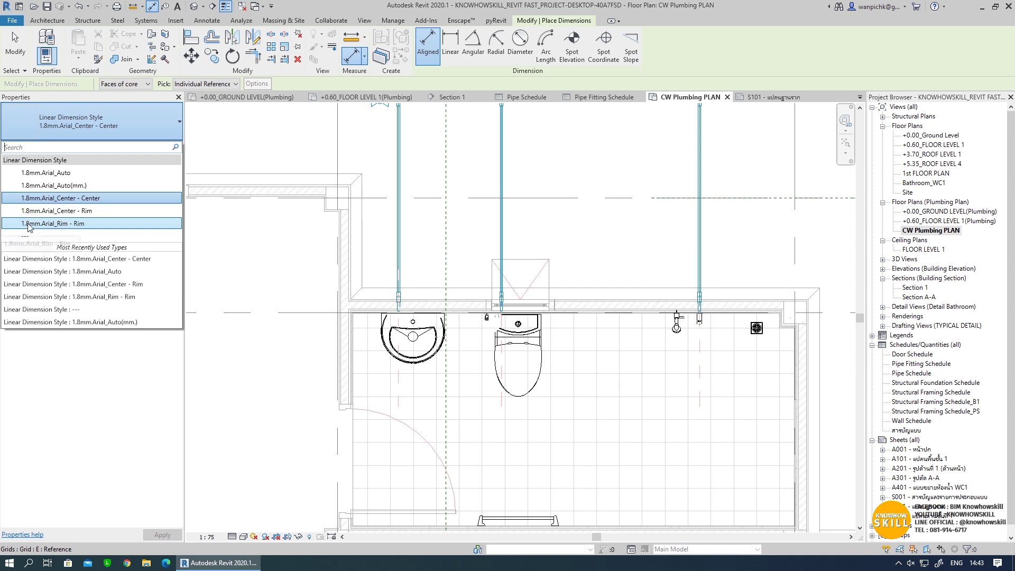
{"action": "left_click", "coordinate": [96, 197]}
{"action": "middle_click_drag", "start_coordinate": [234, 333], "coordinate": [227, 277]}
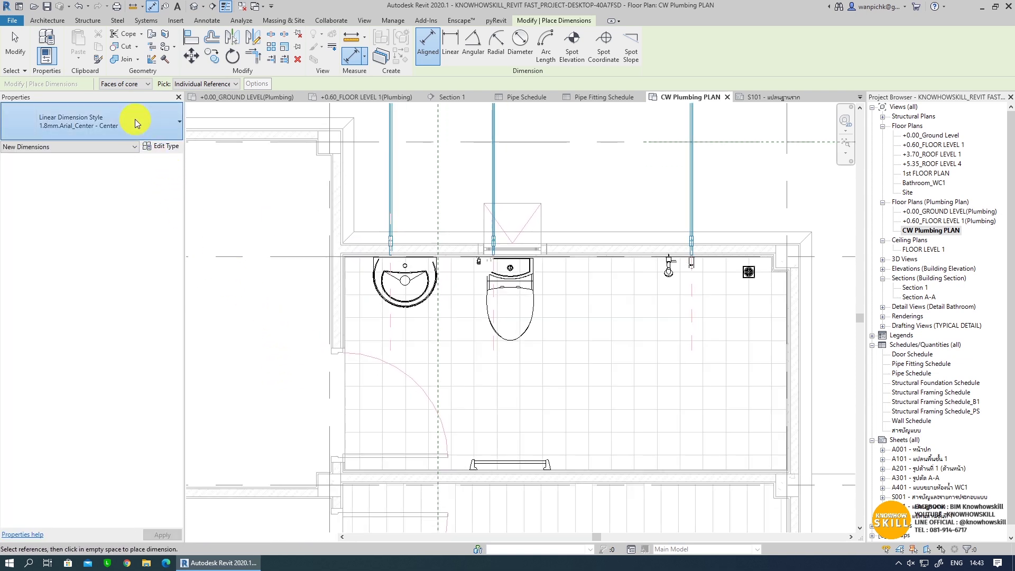
{"action": "left_click", "coordinate": [136, 125]}
{"action": "left_click", "coordinate": [79, 211]}
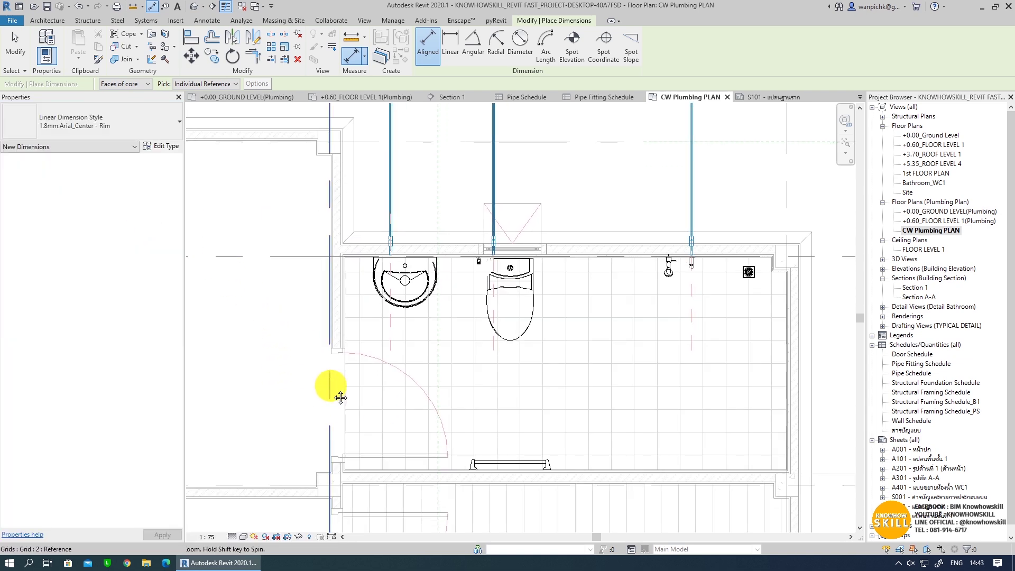
{"action": "middle_click_drag", "start_coordinate": [317, 132], "coordinate": [336, 272]}
{"action": "left_click", "coordinate": [350, 204]}
{"action": "scroll", "coordinate": [361, 375], "scroll_direction": "up", "scroll_amount": 2}
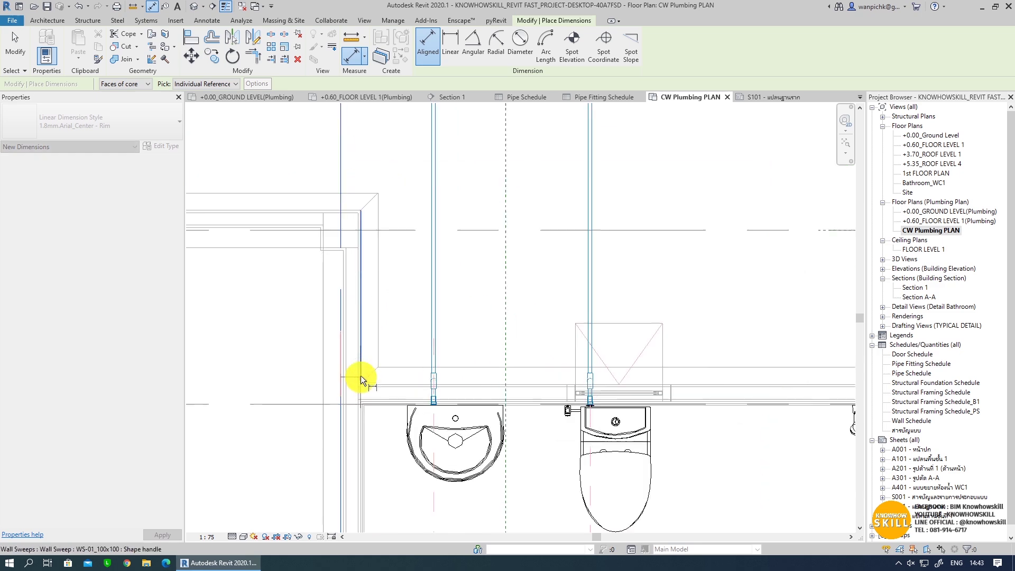
{"action": "scroll", "coordinate": [412, 364], "scroll_direction": "up", "scroll_amount": 2}
{"action": "scroll", "coordinate": [465, 332], "scroll_direction": "up", "scroll_amount": 2}
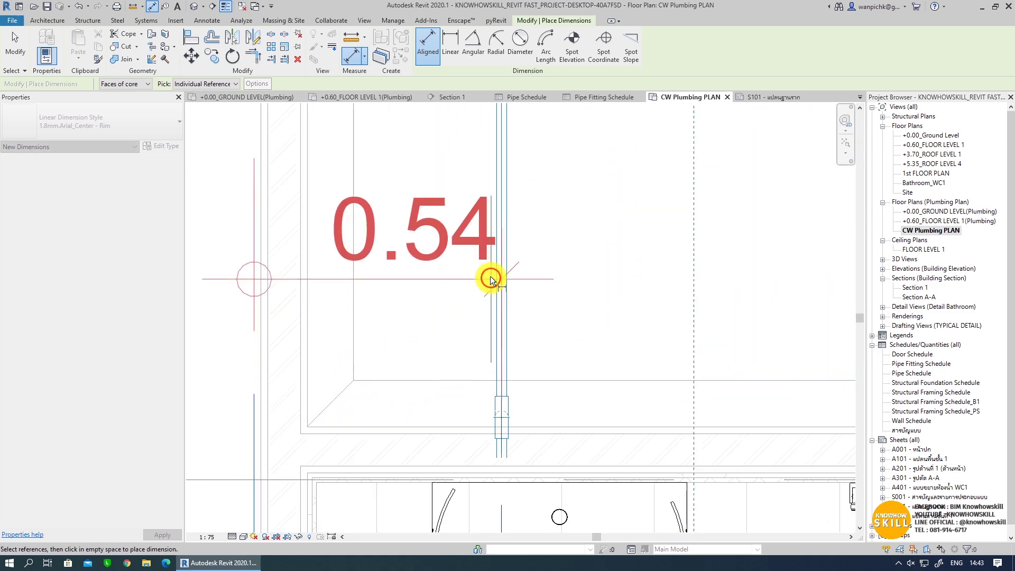
{"action": "scroll", "coordinate": [487, 270], "scroll_direction": "down", "scroll_amount": 3}
{"action": "scroll", "coordinate": [466, 426], "scroll_direction": "down", "scroll_amount": 2}
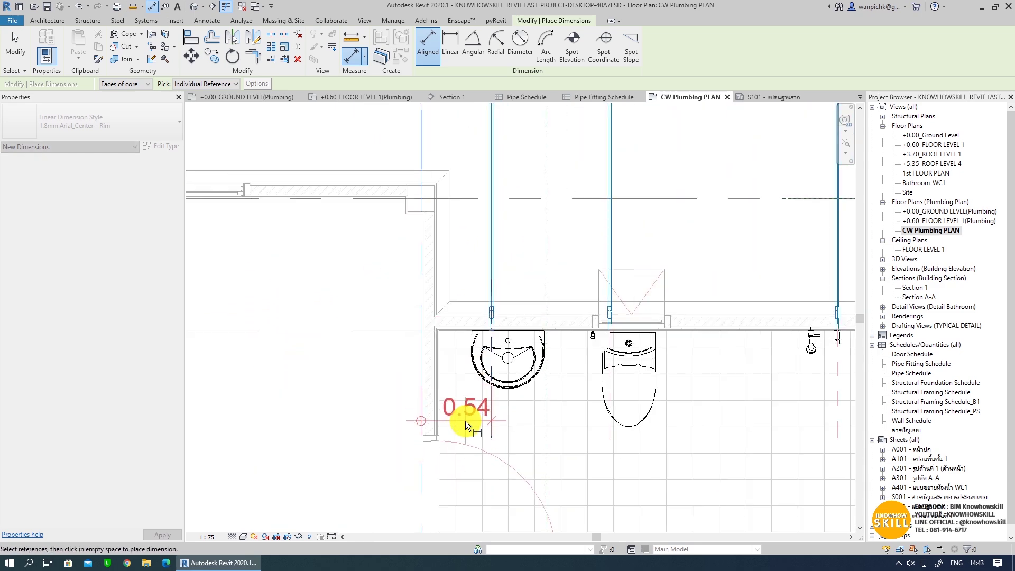
{"action": "left_click", "coordinate": [466, 421]}
{"action": "scroll", "coordinate": [413, 409], "scroll_direction": "up", "scroll_amount": 2}
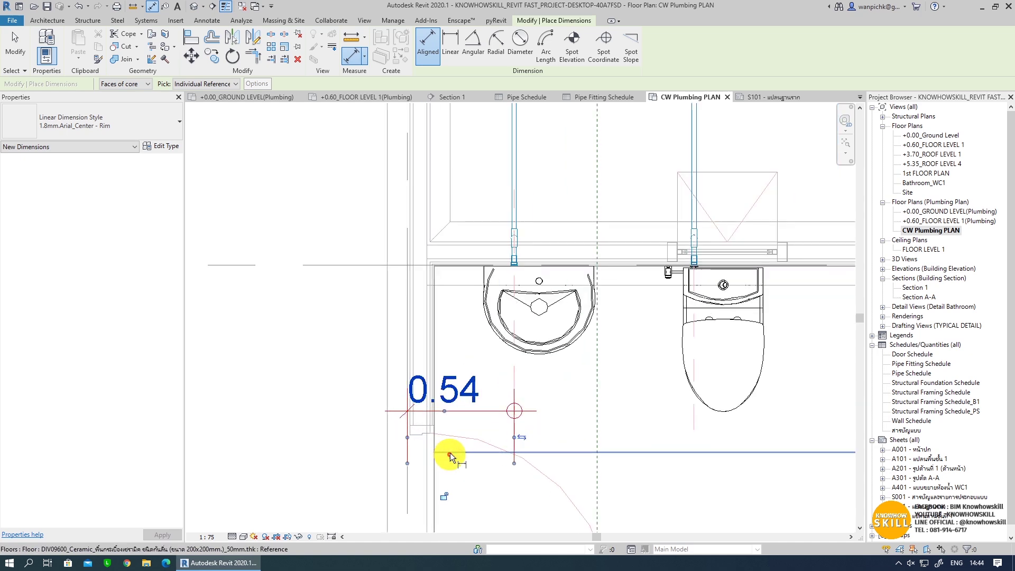
{"action": "key", "text": "Escape"}
{"action": "key", "text": "Escape"}
- Adjust the 0.54 dimension line's position below the sink
{"action": "left_click", "coordinate": [455, 400]}
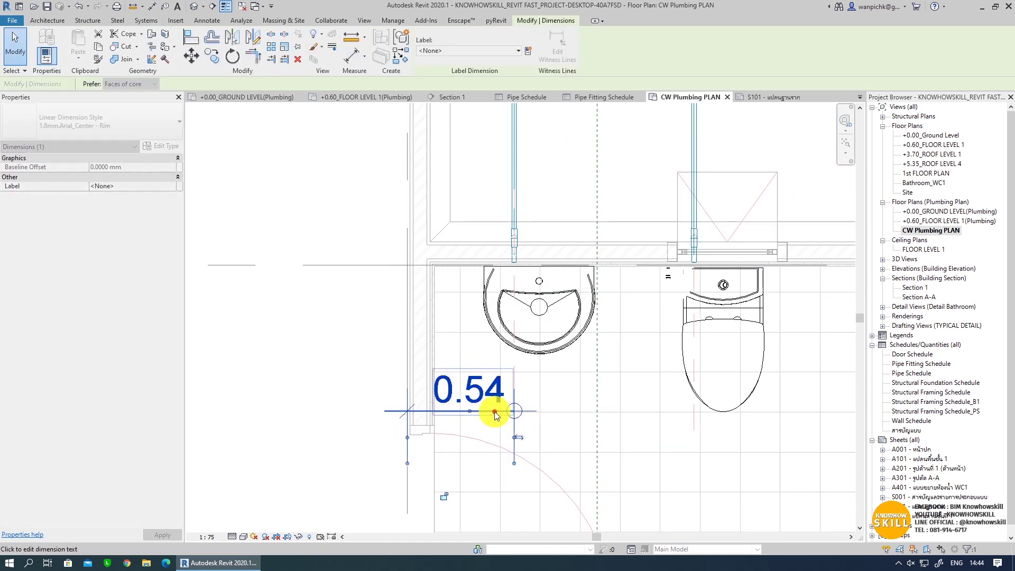
{"action": "scroll", "coordinate": [508, 413], "scroll_direction": "down", "scroll_amount": 1}
{"action": "middle_click_drag", "start_coordinate": [522, 414], "coordinate": [623, 305]}
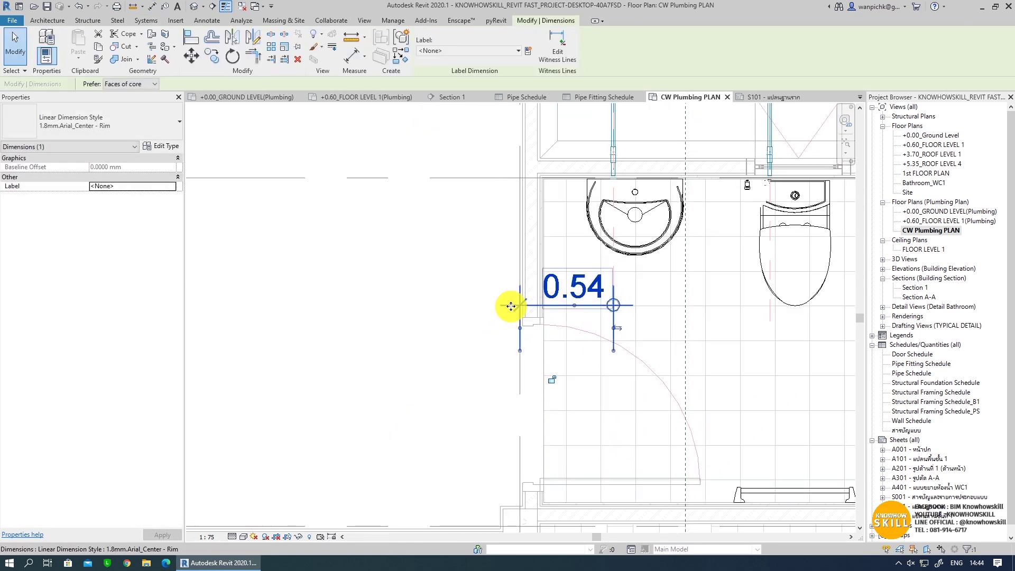
{"action": "left_click_drag", "start_coordinate": [519, 305], "coordinate": [519, 386], "text": "ctrl"}
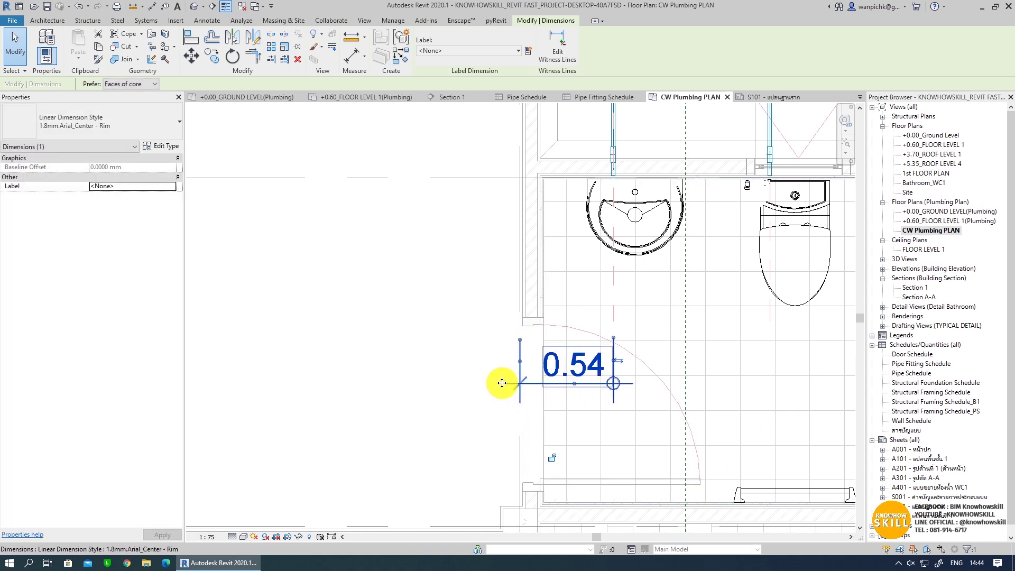
{"action": "left_click_drag", "start_coordinate": [504, 383], "coordinate": [503, 311], "text": "ctrl"}
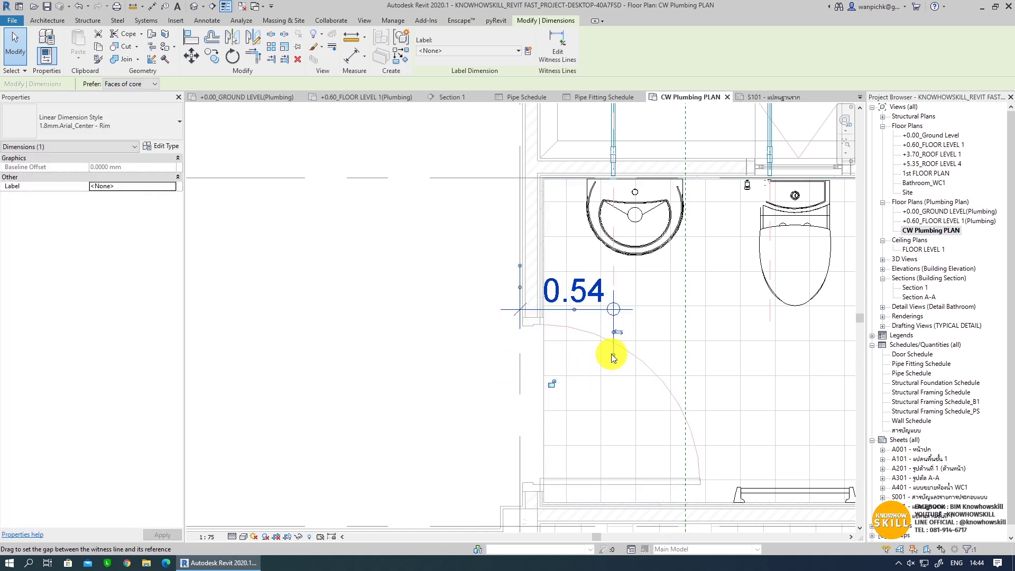
{"action": "middle_click_drag", "start_coordinate": [613, 273], "coordinate": [469, 403]}
{"action": "left_click", "coordinate": [270, 132]}
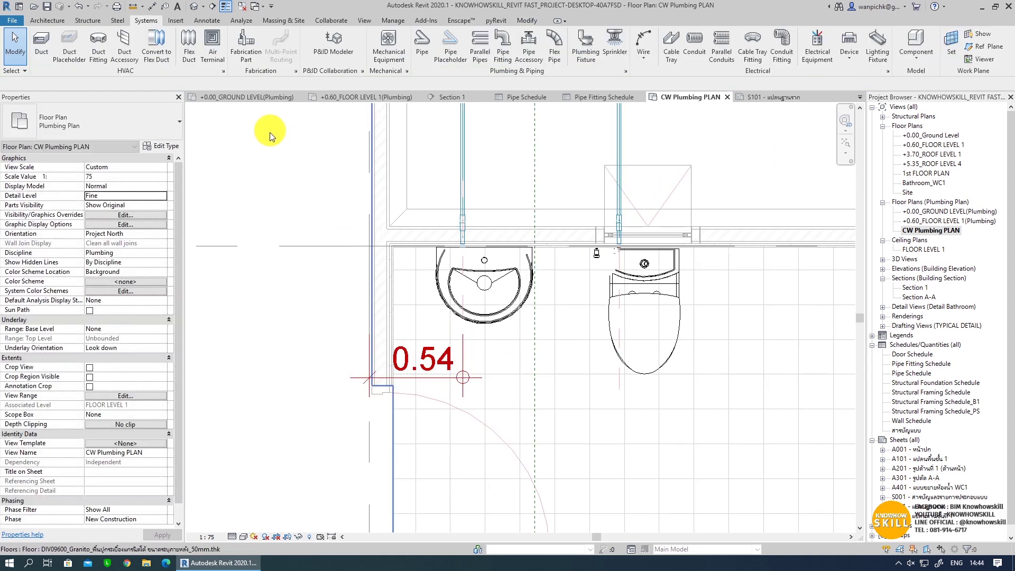
- Add the 0.90 and 1.73 pipe-to-pipe dimensions using the 1.8mm.Arial_Rim - Rim style
{"action": "left_click", "coordinate": [152, 7]}
{"action": "left_click", "coordinate": [80, 121]}
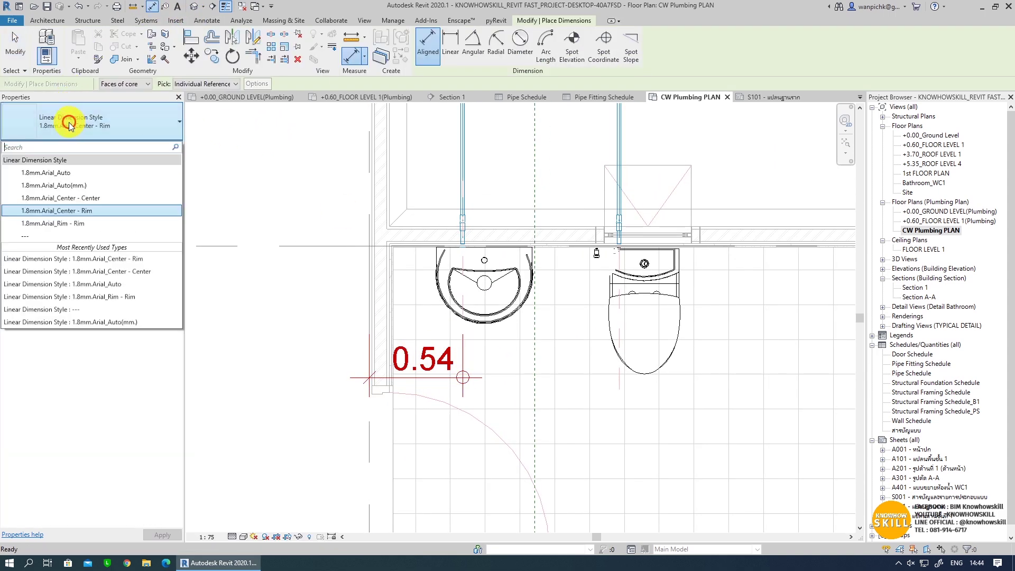
{"action": "left_click", "coordinate": [68, 225]}
{"action": "left_click", "coordinate": [462, 259]}
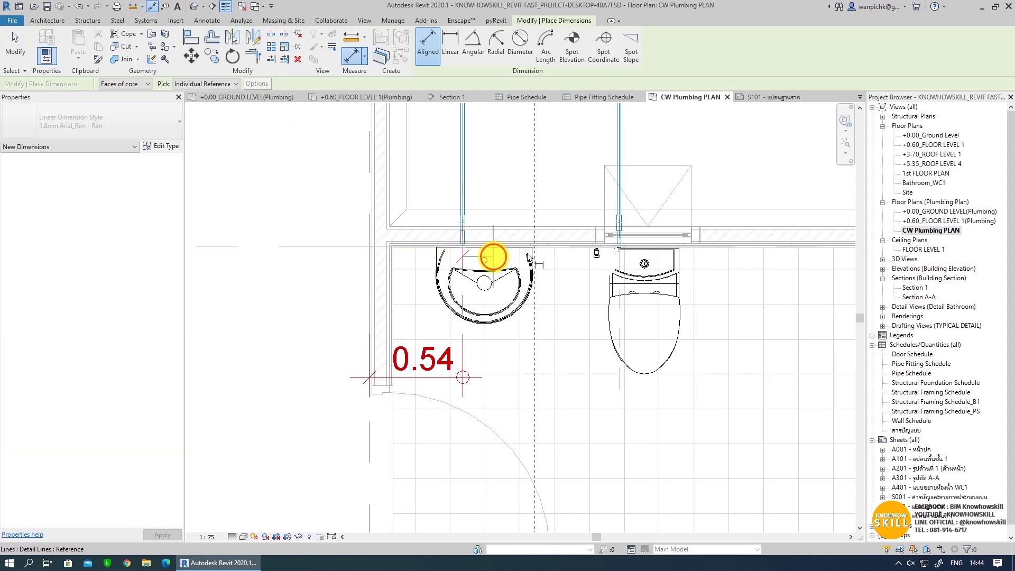
{"action": "left_click", "coordinate": [619, 264]}
{"action": "left_click", "coordinate": [522, 379]}
{"action": "middle_click_drag", "start_coordinate": [627, 275], "coordinate": [483, 290]}
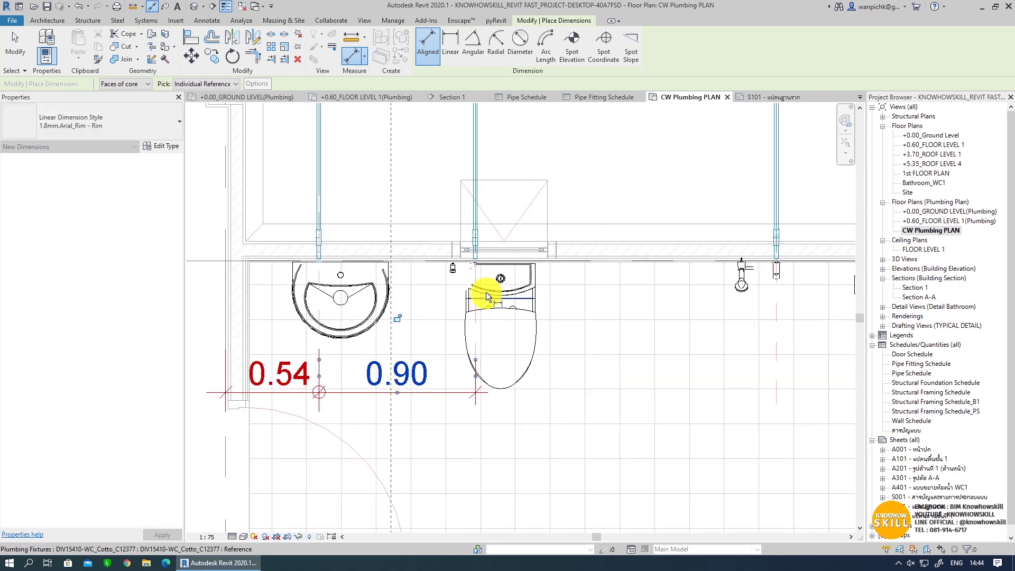
{"action": "left_click", "coordinate": [476, 296]}
{"action": "left_click", "coordinate": [777, 307]}
{"action": "scroll", "coordinate": [200, 421], "scroll_direction": "down", "scroll_amount": 2}
- Add the 0.84 dimension to the right wall with the 1.8mm.Arial_Center - Rim style
{"action": "left_click", "coordinate": [92, 122]}
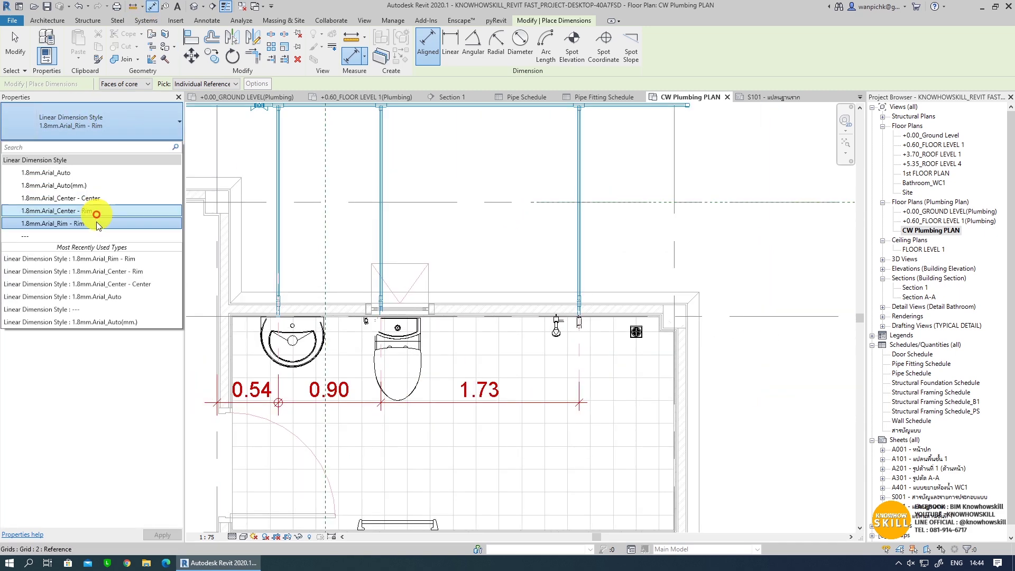
{"action": "left_click", "coordinate": [85, 206]}
{"action": "left_click", "coordinate": [577, 345]}
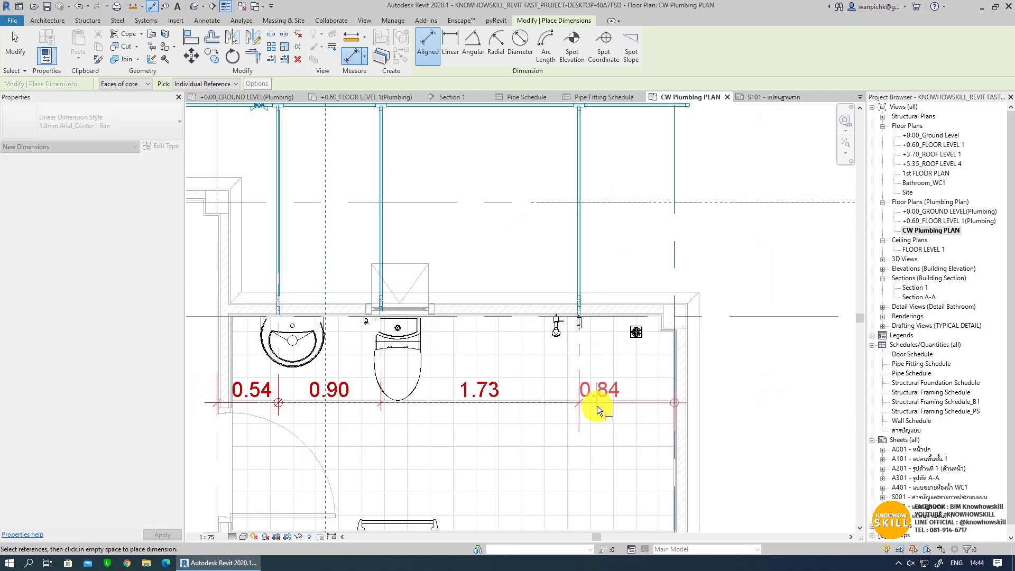
{"action": "left_click", "coordinate": [597, 405]}
{"action": "key", "text": "Escape"}
{"action": "scroll", "coordinate": [671, 374], "scroll_direction": "down", "scroll_amount": 2}
{"action": "left_click", "coordinate": [689, 380]}
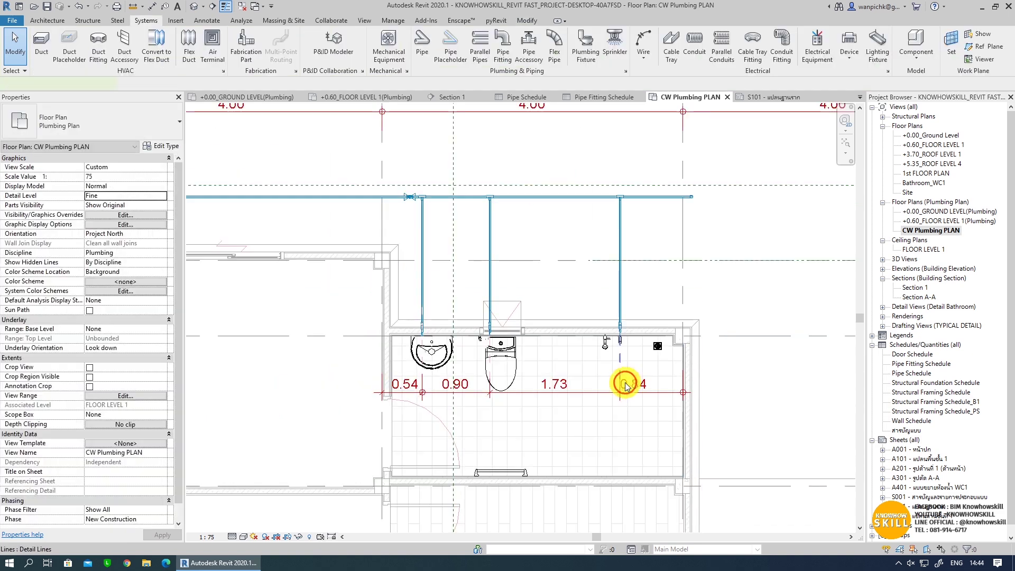
{"action": "scroll", "coordinate": [561, 449], "scroll_direction": "down", "scroll_amount": 1}
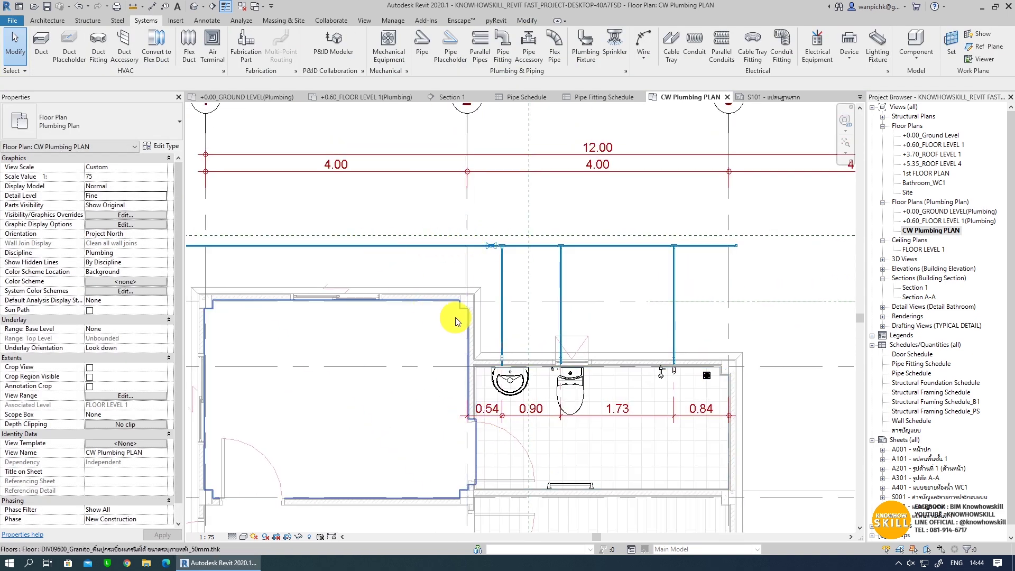
{"action": "middle_click_drag", "start_coordinate": [439, 293], "coordinate": [466, 280]}
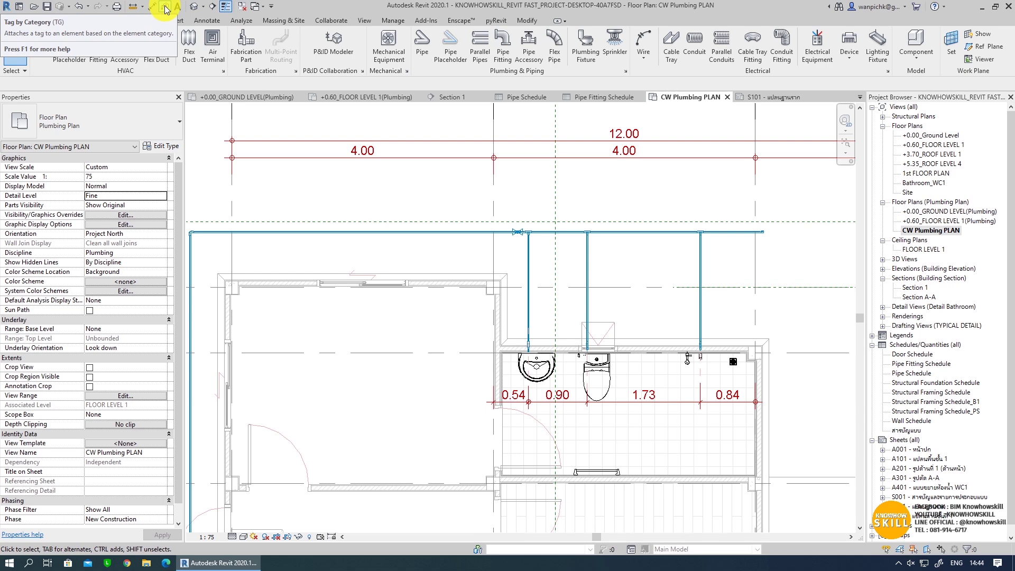
- Tag the horizontal and three vertical CW pipes by category with their sizes, leaders off
{"action": "left_click", "coordinate": [201, 21]}
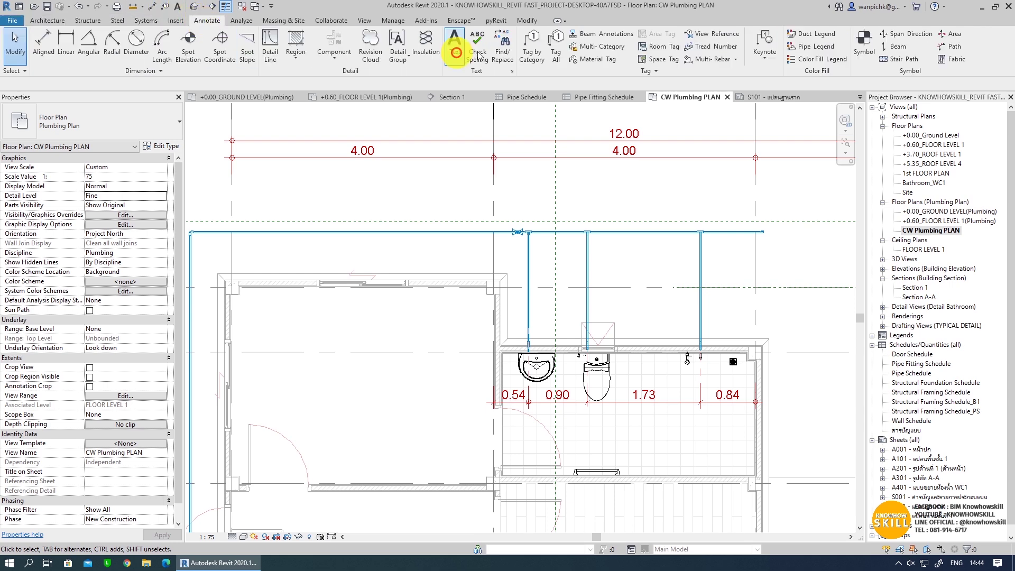
{"action": "left_click", "coordinate": [525, 44]}
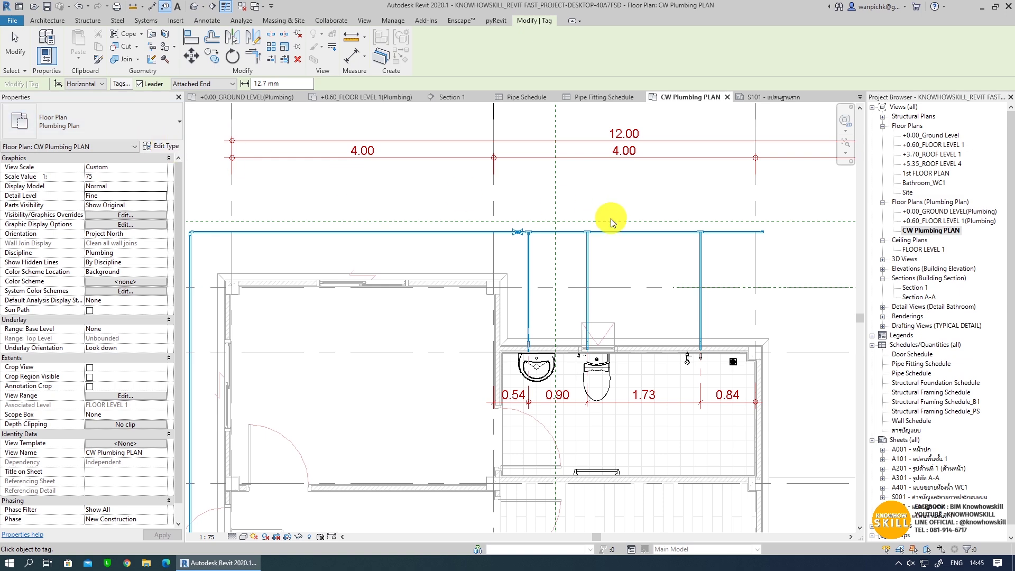
{"action": "scroll", "coordinate": [652, 230], "scroll_direction": "up", "scroll_amount": 1}
{"action": "scroll", "coordinate": [648, 217], "scroll_direction": "up", "scroll_amount": 1}
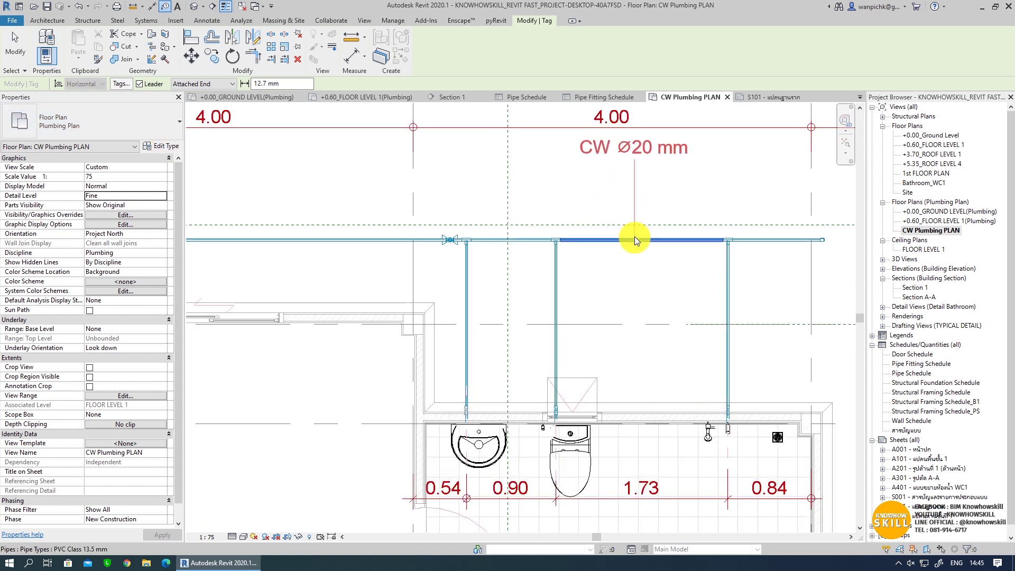
{"action": "left_click", "coordinate": [142, 88]}
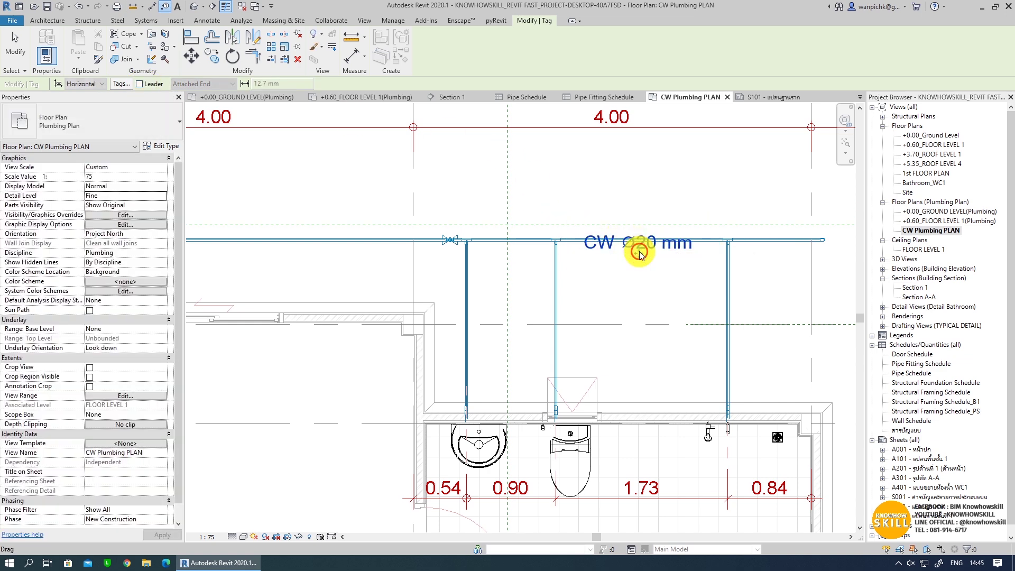
{"action": "left_click", "coordinate": [640, 255]}
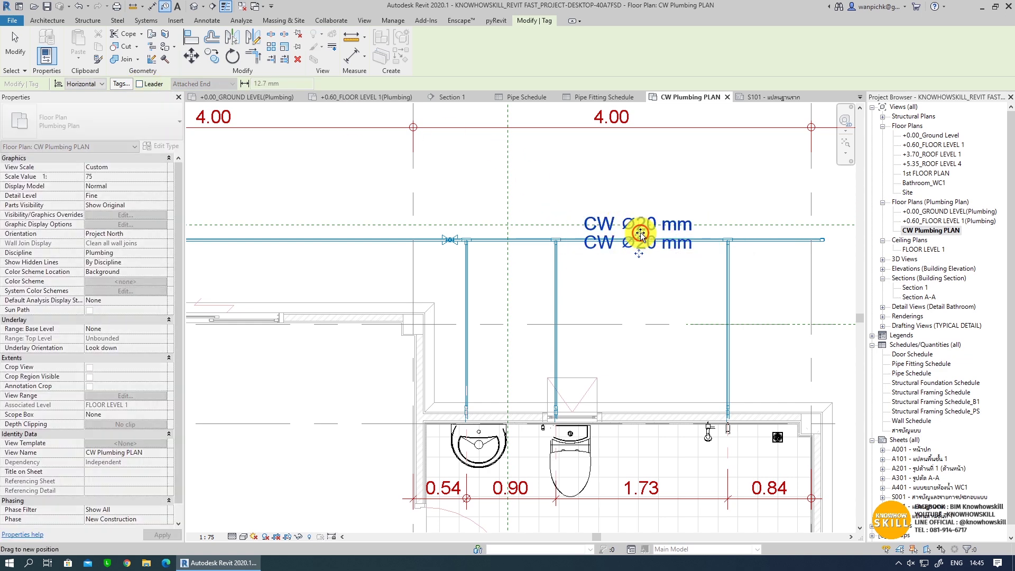
{"action": "left_click", "coordinate": [553, 320]}
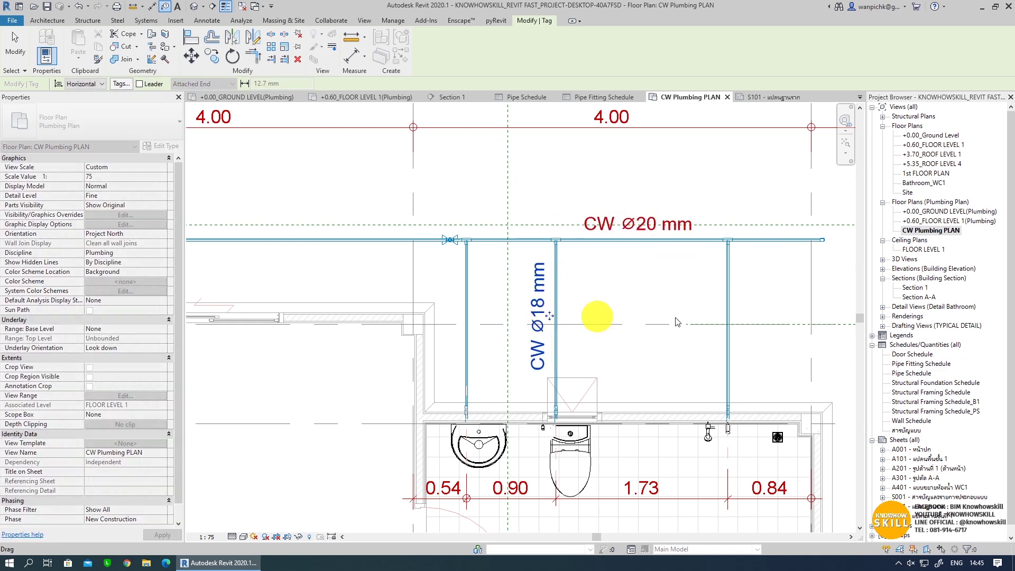
{"action": "left_click", "coordinate": [735, 320]}
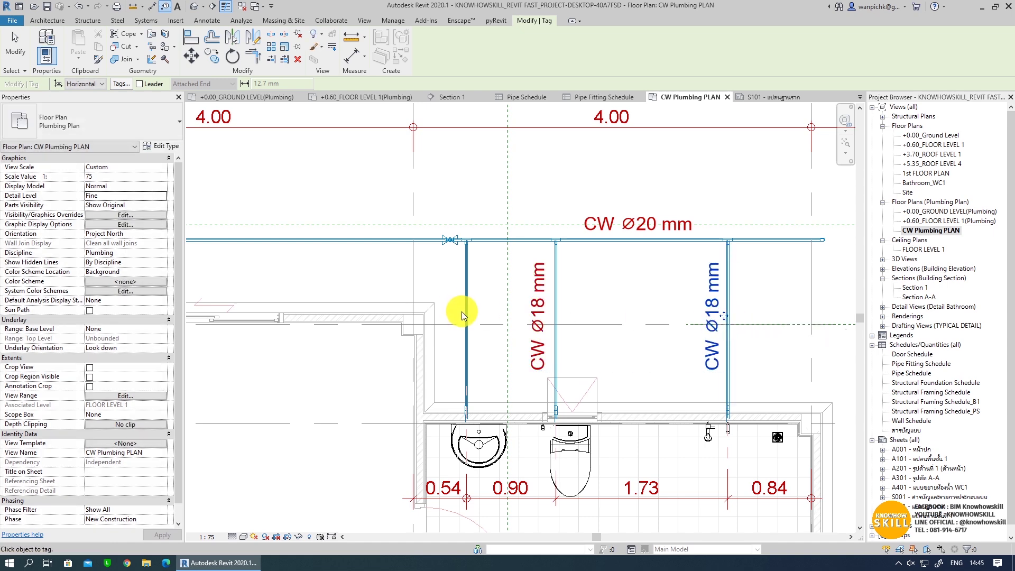
{"action": "left_click", "coordinate": [479, 316]}
- Reposition the CW Ø18 mm tag beside its pipe and the CW Ø20 mm tag above the main
{"action": "left_click_drag", "start_coordinate": [479, 316], "coordinate": [456, 316]}
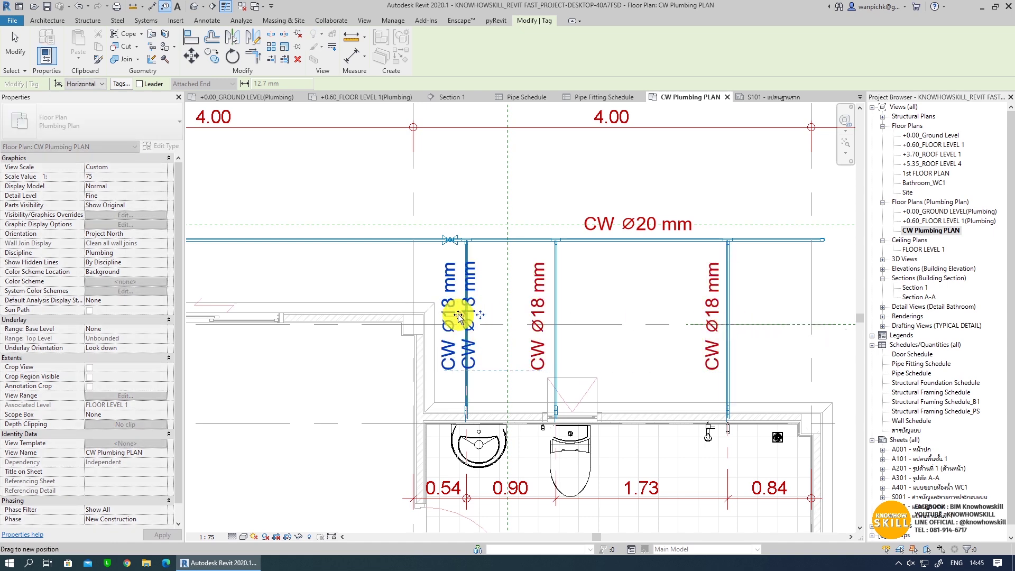
{"action": "scroll", "coordinate": [458, 318], "scroll_direction": "down", "scroll_amount": 2}
{"action": "mouse_move", "coordinate": [458, 317]}
{"action": "middle_mouse_down"}
{"action": "mouse_move", "coordinate": [684, 212]}
{"action": "mouse_move", "coordinate": [445, 249]}
{"action": "middle_mouse_up"}
{"action": "left_click_drag", "start_coordinate": [430, 262], "coordinate": [435, 245]}
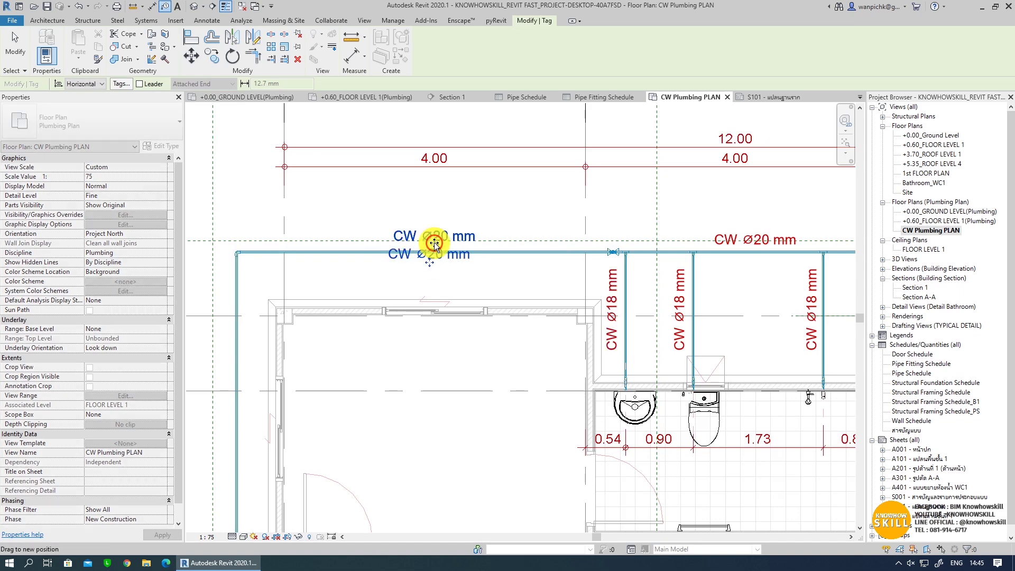
{"action": "middle_click_drag", "start_coordinate": [435, 244], "coordinate": [687, 199]}
{"action": "scroll", "coordinate": [594, 254], "scroll_direction": "down", "scroll_amount": 2}
{"action": "mouse_move", "coordinate": [594, 254]}
{"action": "middle_mouse_down"}
{"action": "mouse_move", "coordinate": [555, 254]}
{"action": "mouse_move", "coordinate": [551, 318]}
{"action": "mouse_move", "coordinate": [507, 265]}
{"action": "mouse_move", "coordinate": [503, 327]}
{"action": "middle_mouse_up"}
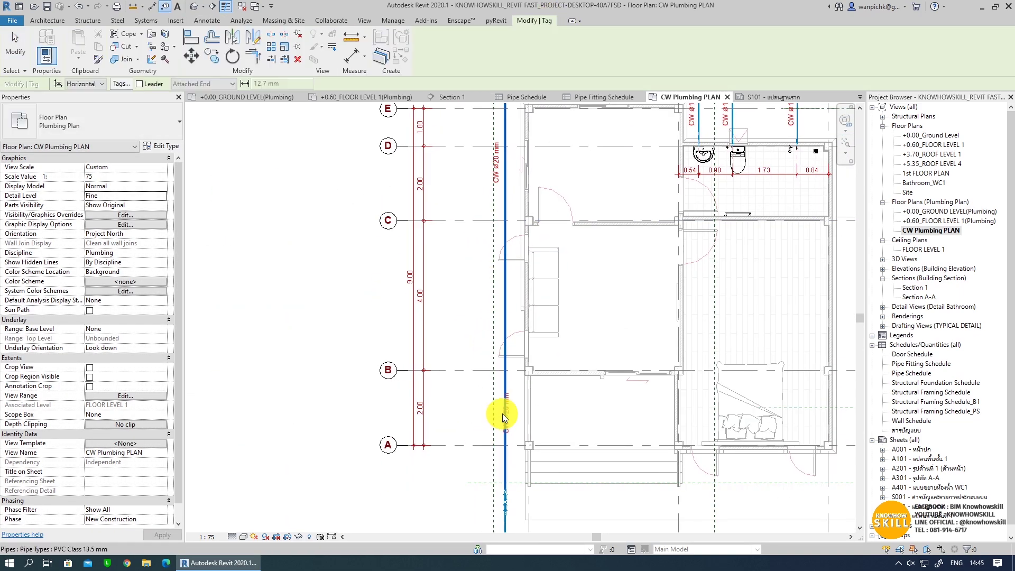
{"action": "key", "text": "Escape"}
{"action": "middle_click_drag", "start_coordinate": [761, 106], "coordinate": [611, 242]}
{"action": "scroll", "coordinate": [611, 242], "scroll_direction": "up", "scroll_amount": 2}
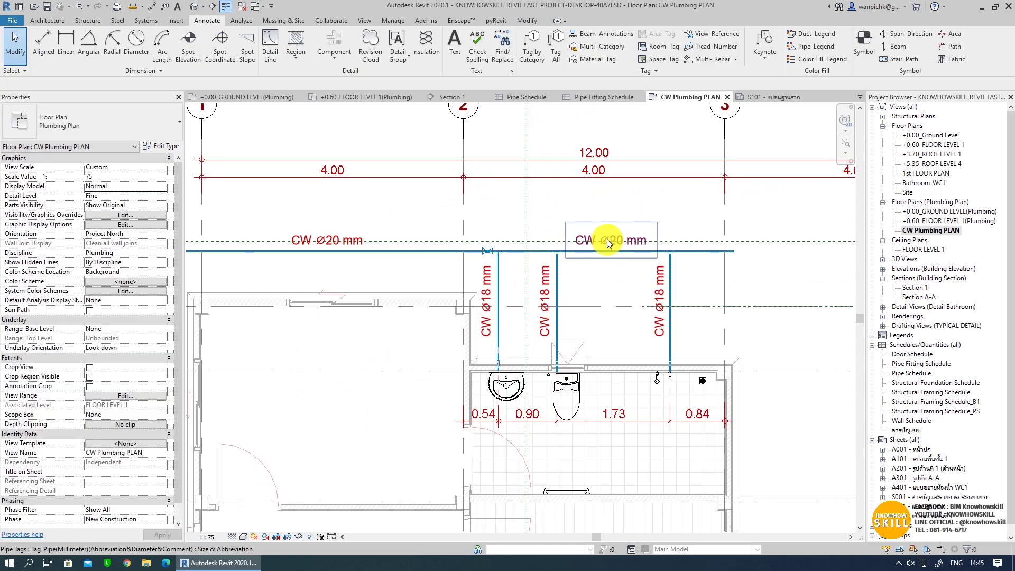
{"action": "left_click", "coordinate": [620, 236]}
{"action": "scroll", "coordinate": [621, 236], "scroll_direction": "down", "scroll_amount": 2}
{"action": "key", "text": "Escape"}
{"action": "scroll", "coordinate": [373, 283], "scroll_direction": "down", "scroll_amount": 1}
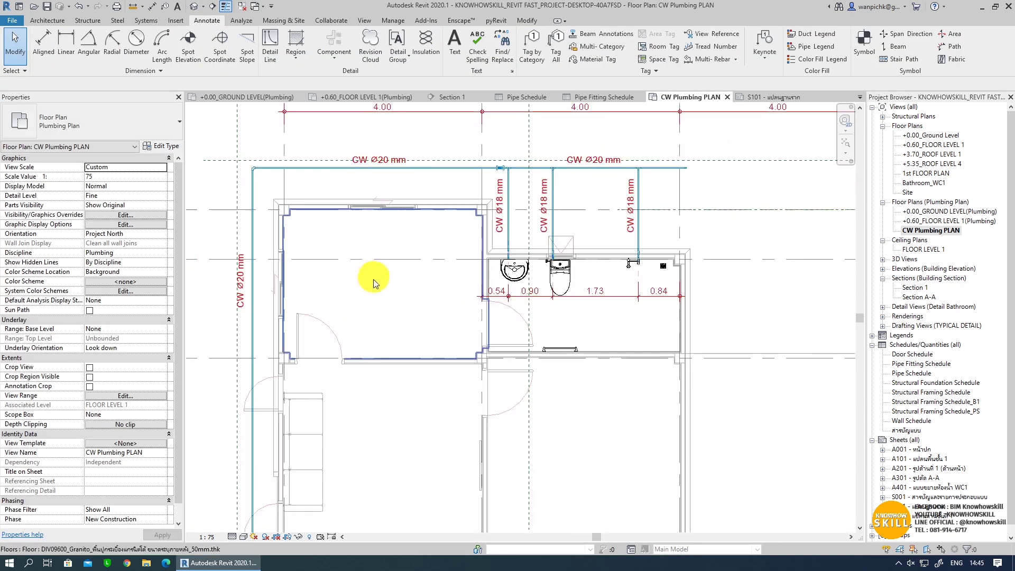
{"action": "scroll", "coordinate": [444, 281], "scroll_direction": "up", "scroll_amount": 1}
{"action": "scroll", "coordinate": [645, 200], "scroll_direction": "up", "scroll_amount": 1}
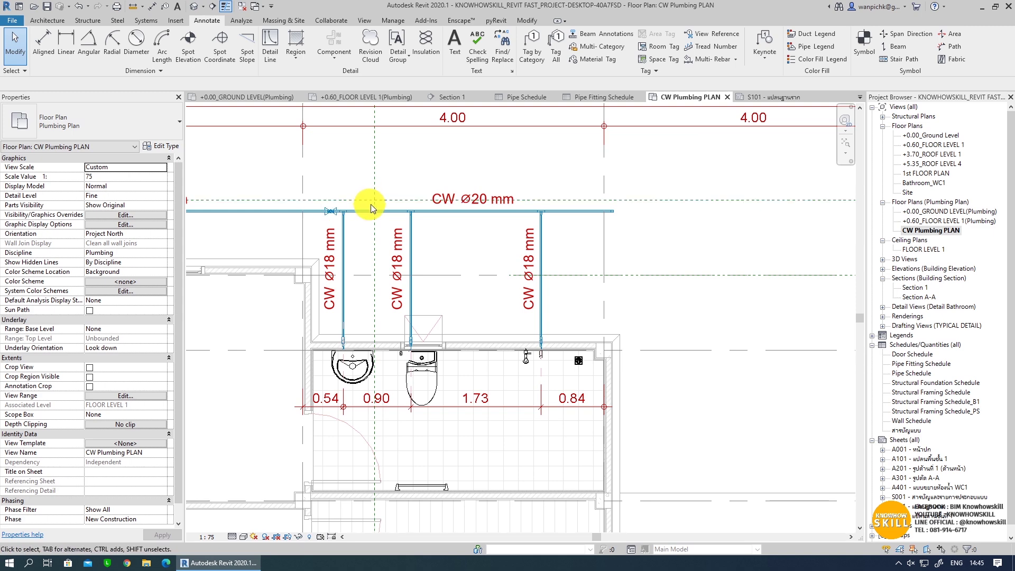
{"action": "scroll", "coordinate": [402, 238], "scroll_direction": "up", "scroll_amount": 1, "text": "ctrl"}
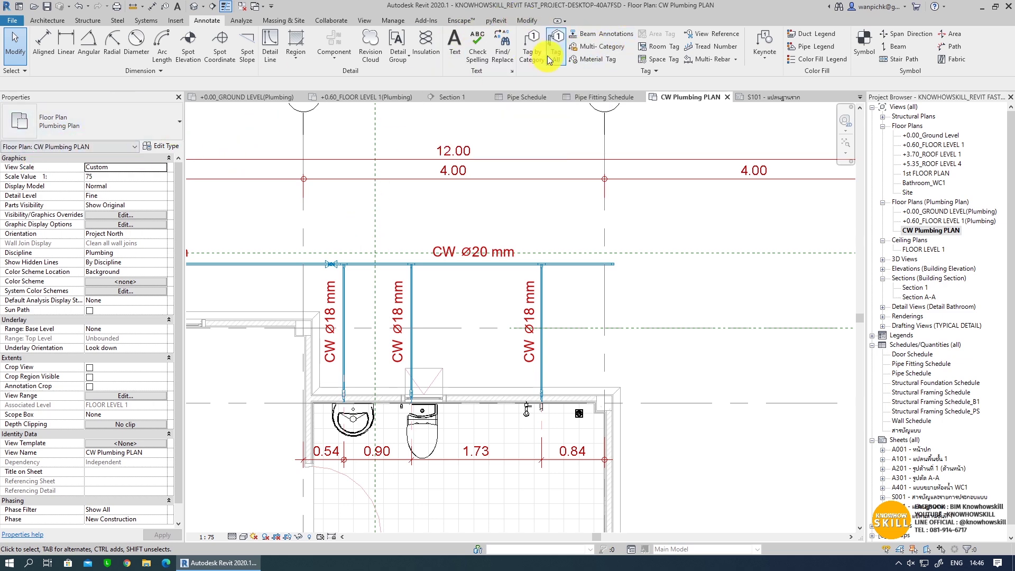
- Place a Multi-Category Tag with a Free End leader at the CW pipe end
{"action": "left_click", "coordinate": [587, 47]}
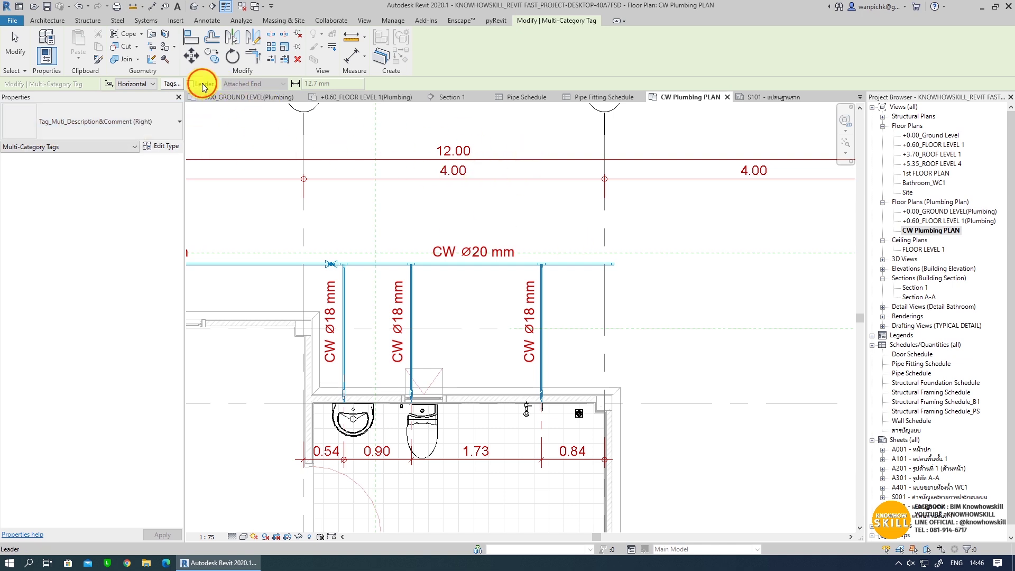
{"action": "left_click", "coordinate": [245, 103]}
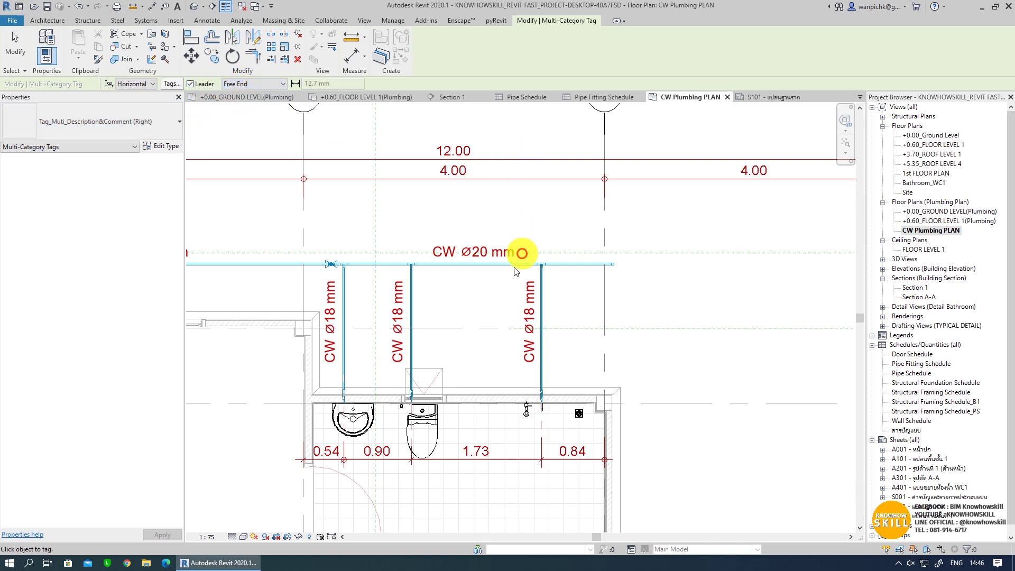
{"action": "scroll", "coordinate": [596, 277], "scroll_direction": "down", "scroll_amount": 1}
{"action": "scroll", "coordinate": [556, 295], "scroll_direction": "up", "scroll_amount": 2}
{"action": "left_click", "coordinate": [585, 250]}
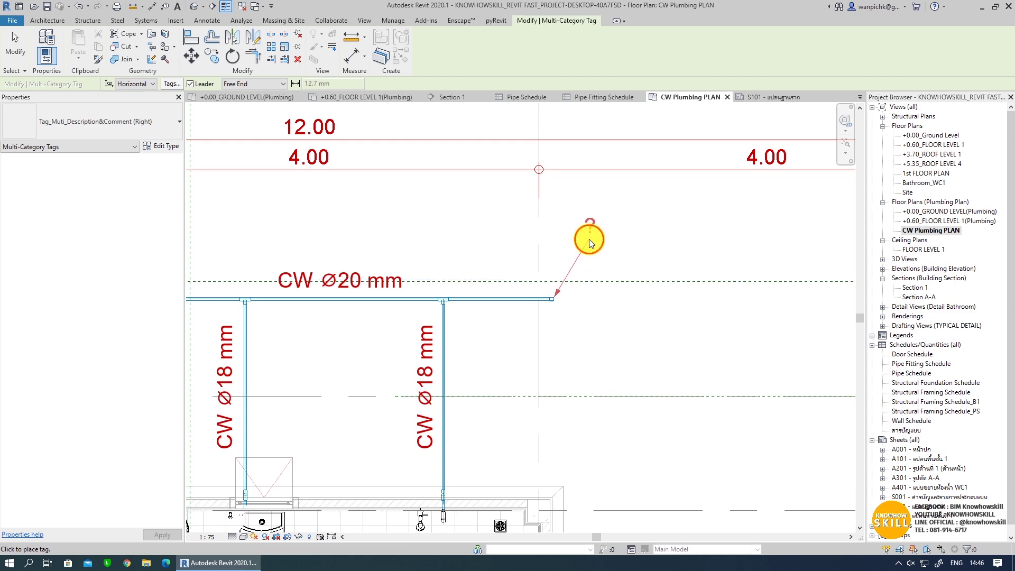
{"action": "left_click", "coordinate": [648, 237]}
{"action": "middle_click_drag", "start_coordinate": [513, 290], "coordinate": [619, 274]}
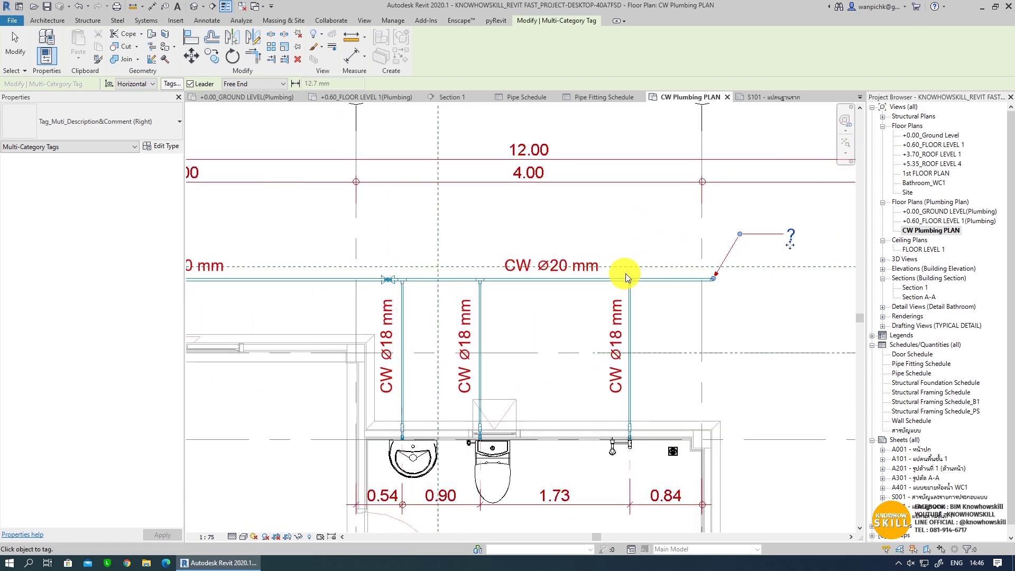
- Tag the ball valve on the horizontal CW pipe with a Ball Valve tag above it
{"action": "scroll", "coordinate": [389, 280], "scroll_direction": "up", "scroll_amount": 1}
{"action": "left_click", "coordinate": [385, 284]}
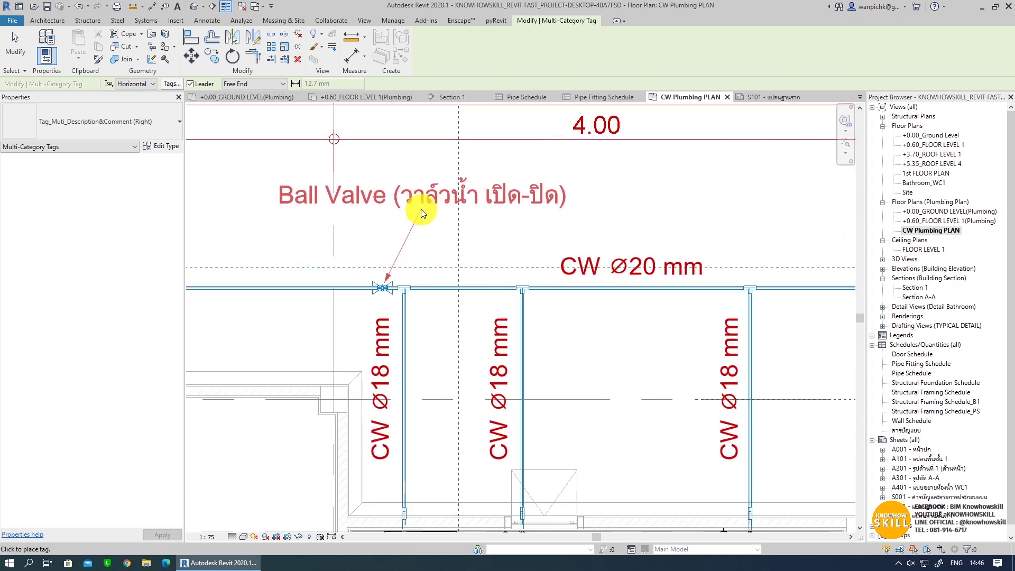
{"action": "left_click", "coordinate": [486, 211]}
{"action": "scroll", "coordinate": [480, 208], "scroll_direction": "down", "scroll_amount": 2}
{"action": "scroll", "coordinate": [425, 326], "scroll_direction": "up", "scroll_amount": 2}
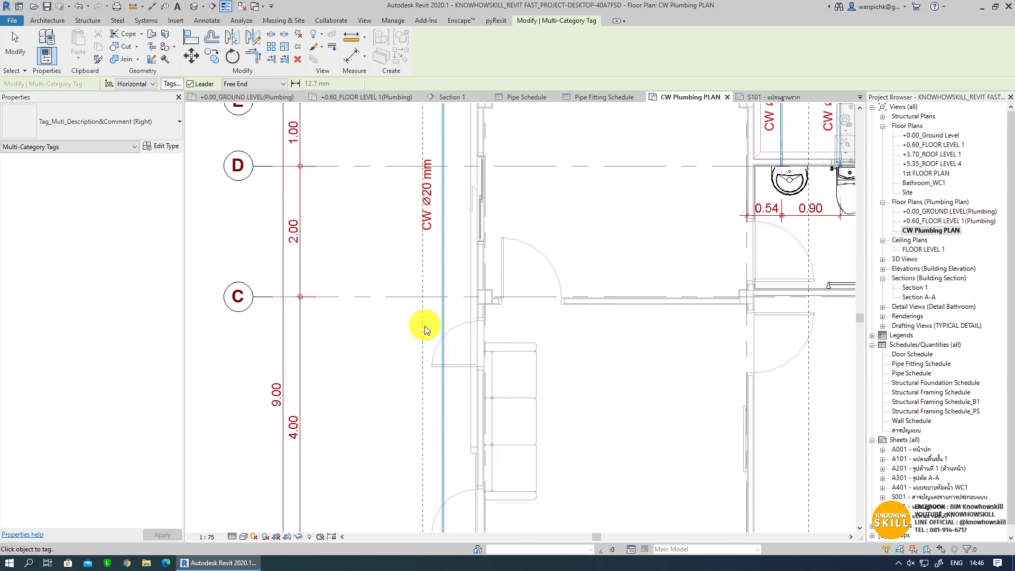
{"action": "middle_click_drag", "start_coordinate": [424, 326], "coordinate": [601, 309]}
{"action": "middle_click_drag", "start_coordinate": [579, 490], "coordinate": [534, 284]}
- Switch to Tag_Muti_Description&Comment (Left) and tag the ball valve and water meter to the left
{"action": "left_click", "coordinate": [46, 114]}
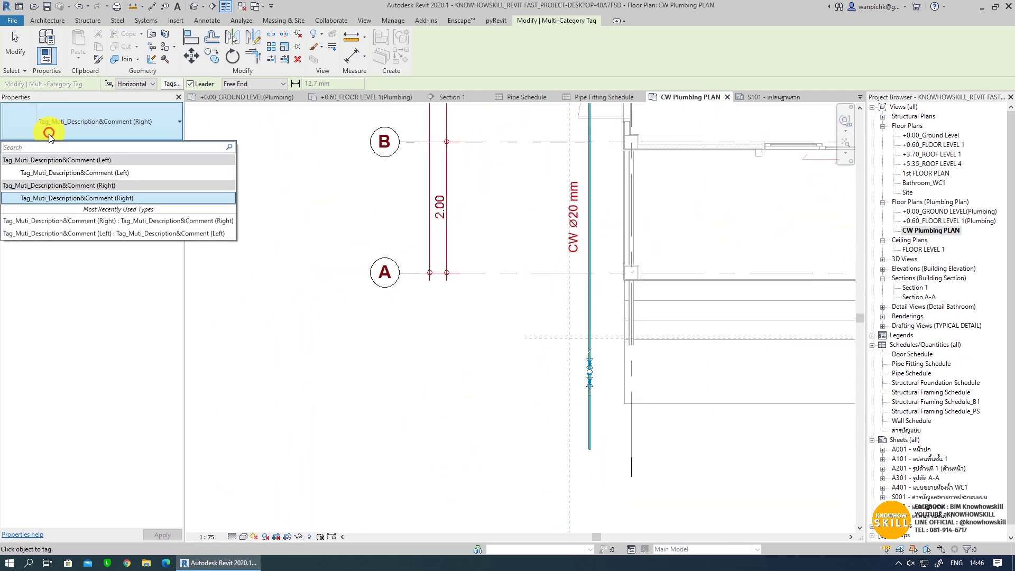
{"action": "left_click", "coordinate": [55, 175]}
{"action": "scroll", "coordinate": [605, 337], "scroll_direction": "up", "scroll_amount": 2}
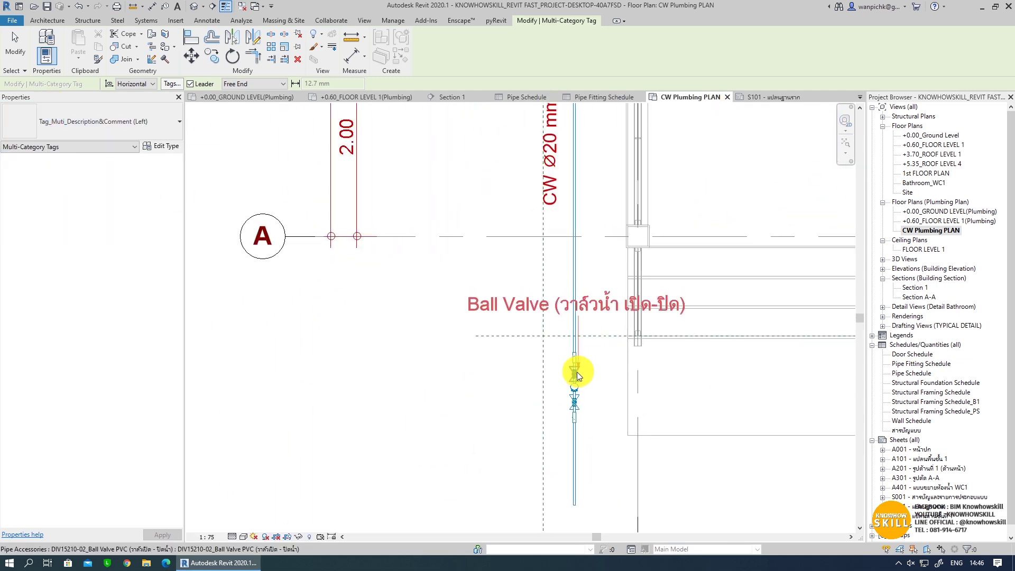
{"action": "left_click", "coordinate": [513, 305]}
{"action": "left_click", "coordinate": [468, 305]}
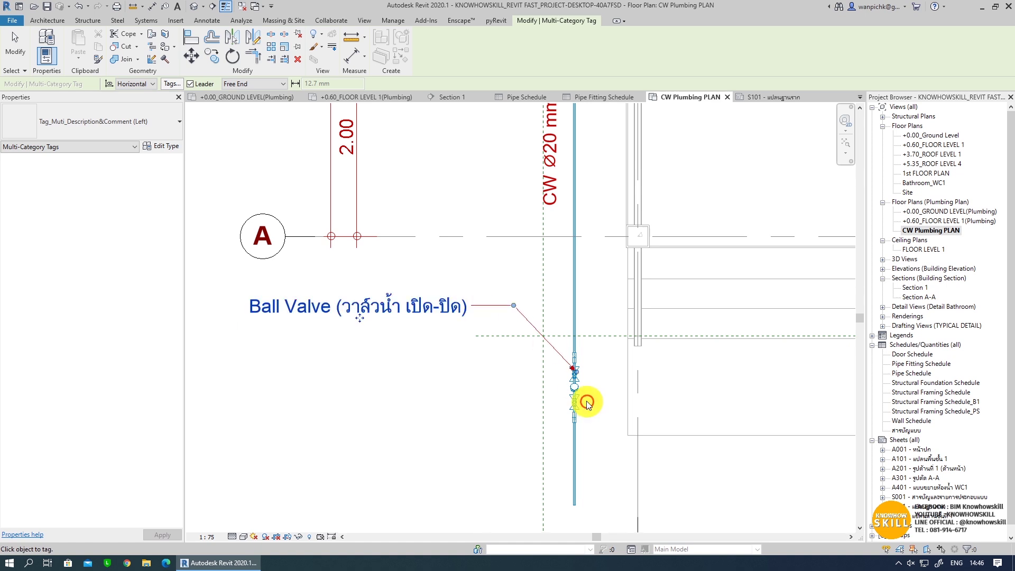
{"action": "left_click", "coordinate": [574, 390]}
{"action": "left_click", "coordinate": [524, 337]}
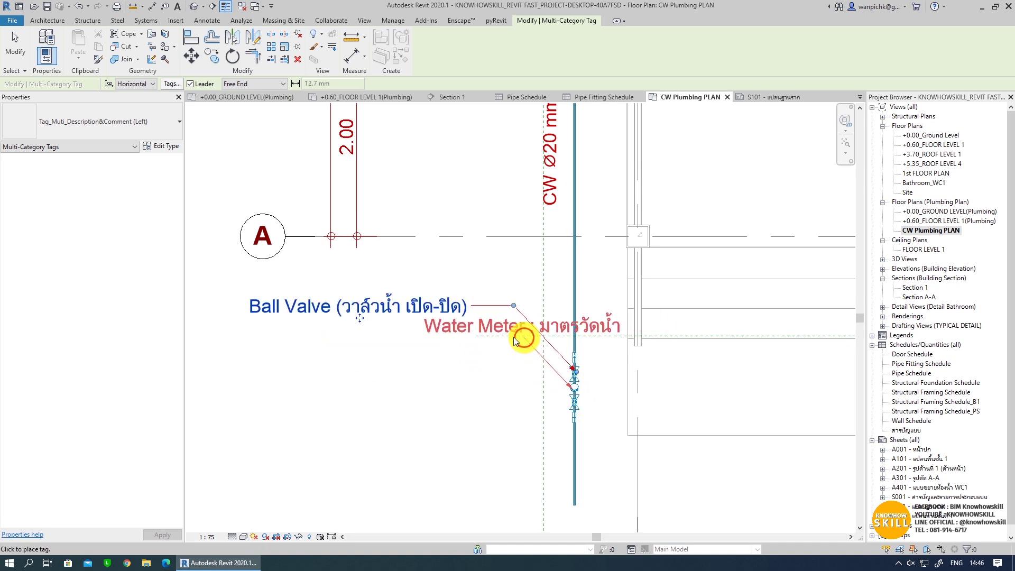
{"action": "left_click", "coordinate": [468, 340]}
- Tag the lower ball valve, stacking its tag below the Water Meter tag
{"action": "scroll", "coordinate": [527, 390], "scroll_direction": "up", "scroll_amount": 2}
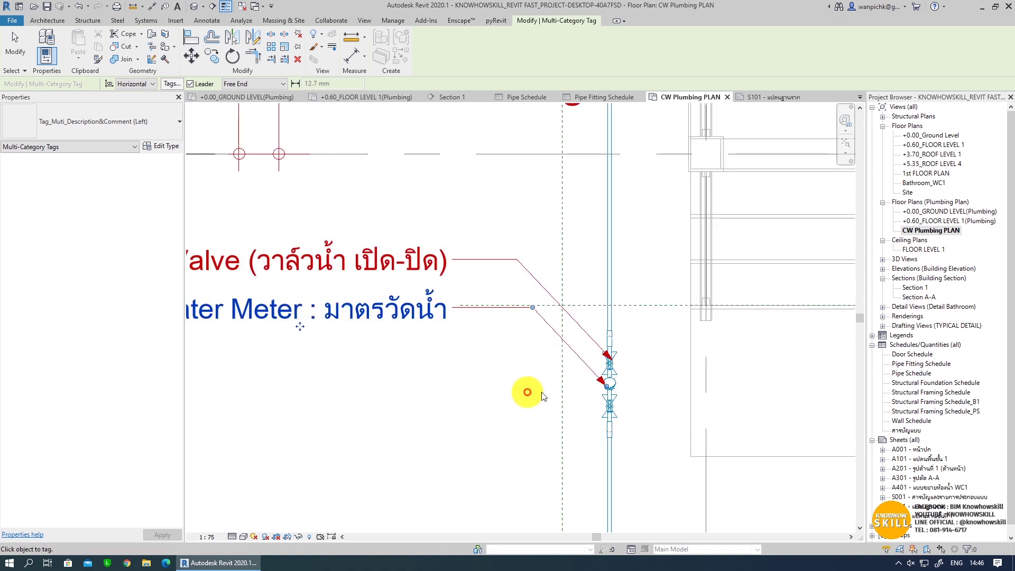
{"action": "left_click", "coordinate": [599, 409]}
{"action": "left_click", "coordinate": [534, 333]}
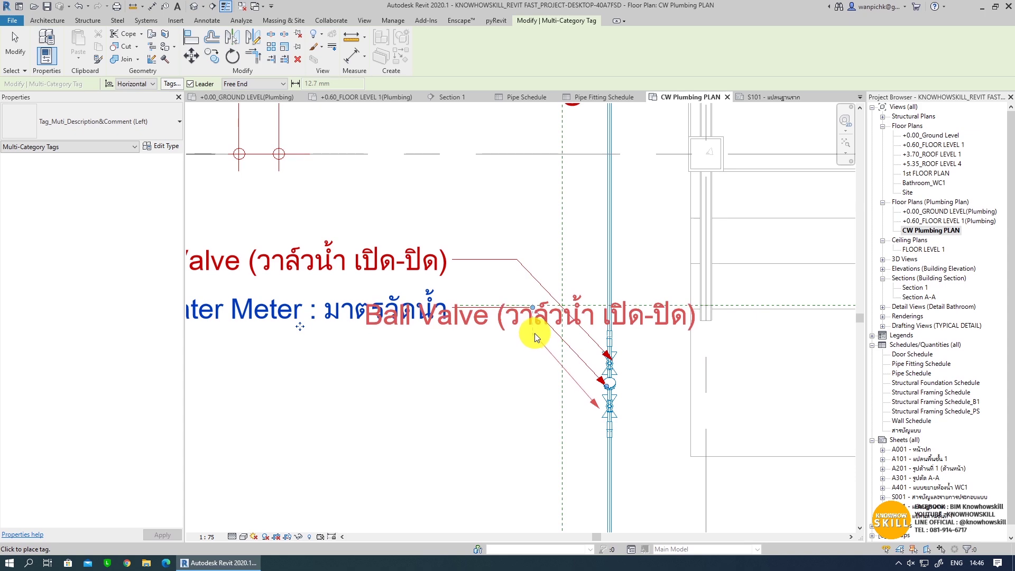
{"action": "left_click", "coordinate": [450, 334]}
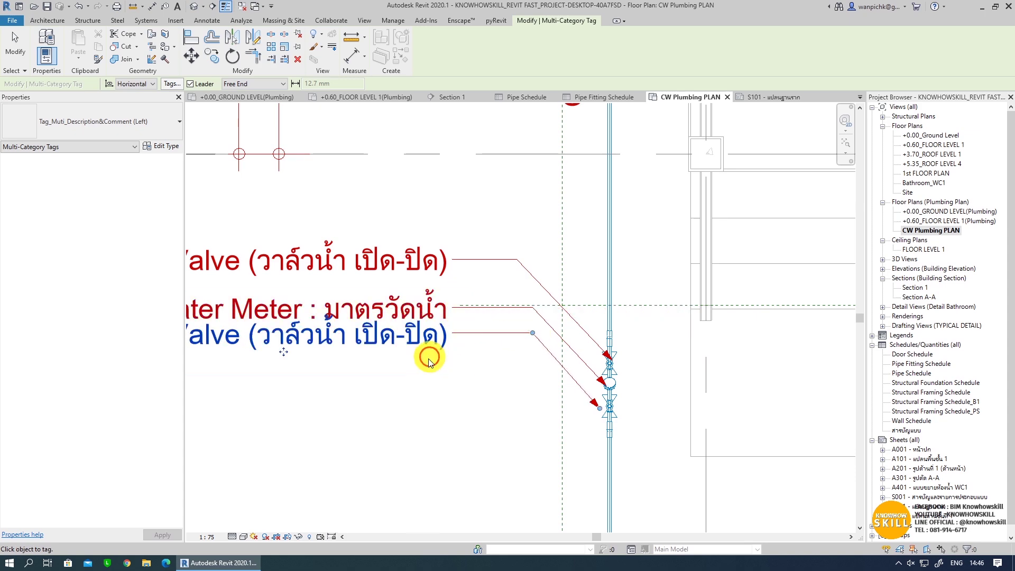
{"action": "middle_click_drag", "start_coordinate": [430, 346], "coordinate": [506, 317]}
{"action": "key", "text": "Escape"}
- Align the lower Ball Valve tag with the stack, then bring the pipe-end tag into view
{"action": "left_click", "coordinate": [436, 302]}
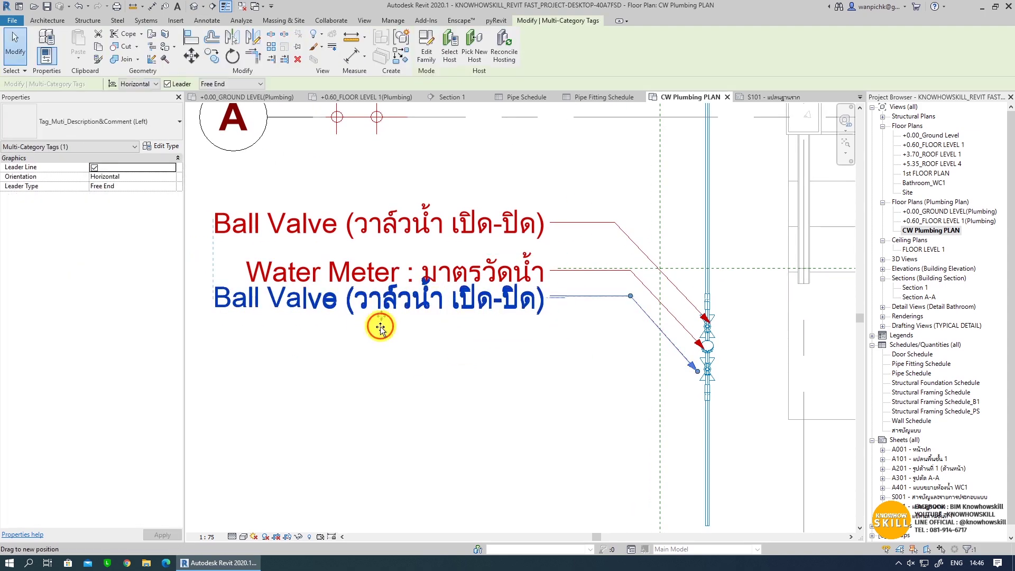
{"action": "left_click_drag", "start_coordinate": [379, 315], "coordinate": [474, 320]}
{"action": "key", "text": "Escape"}
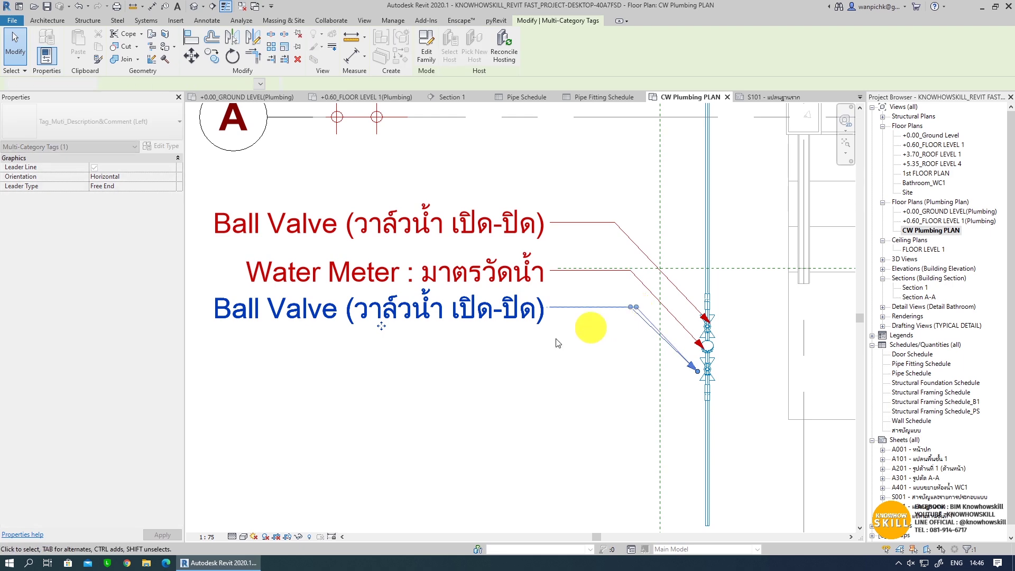
{"action": "scroll", "coordinate": [555, 328], "scroll_direction": "down", "scroll_amount": 3}
{"action": "scroll", "coordinate": [492, 323], "scroll_direction": "up", "scroll_amount": 2}
{"action": "left_click", "coordinate": [455, 333]}
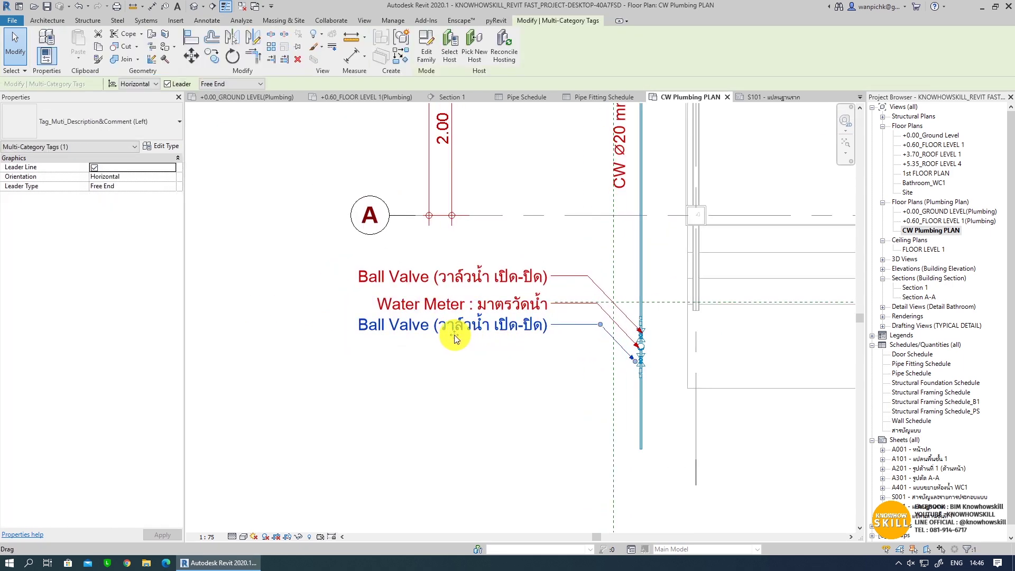
{"action": "key", "text": "Escape"}
{"action": "scroll", "coordinate": [526, 358], "scroll_direction": "down", "scroll_amount": 3}
{"action": "middle_click_drag", "start_coordinate": [526, 358], "coordinate": [471, 408]}
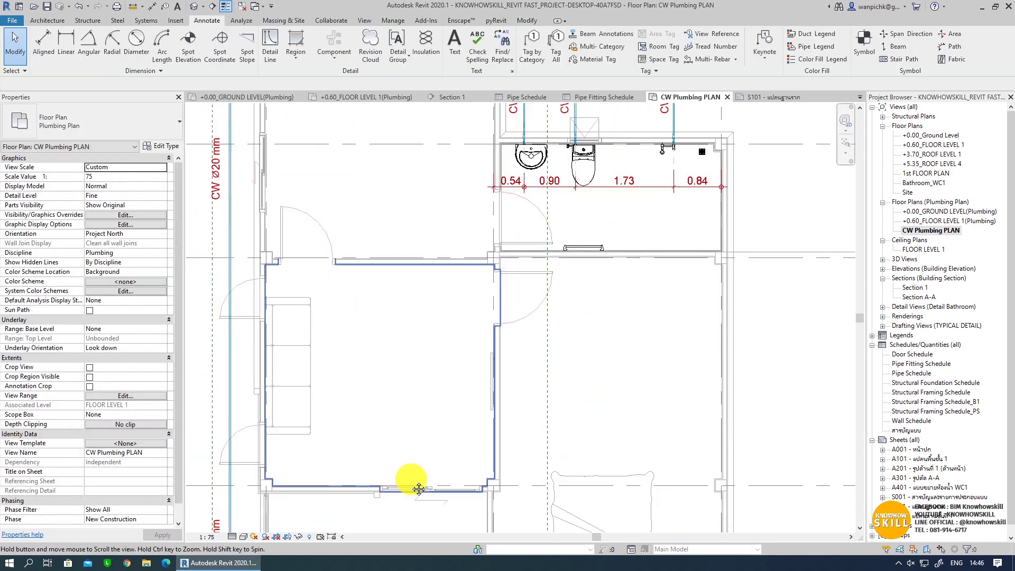
{"action": "middle_click_drag", "start_coordinate": [408, 481], "coordinate": [606, 560]}
{"action": "middle_click_drag", "start_coordinate": [657, 414], "coordinate": [454, 435]}
{"action": "scroll", "coordinate": [526, 340], "scroll_direction": "up", "scroll_amount": 4}
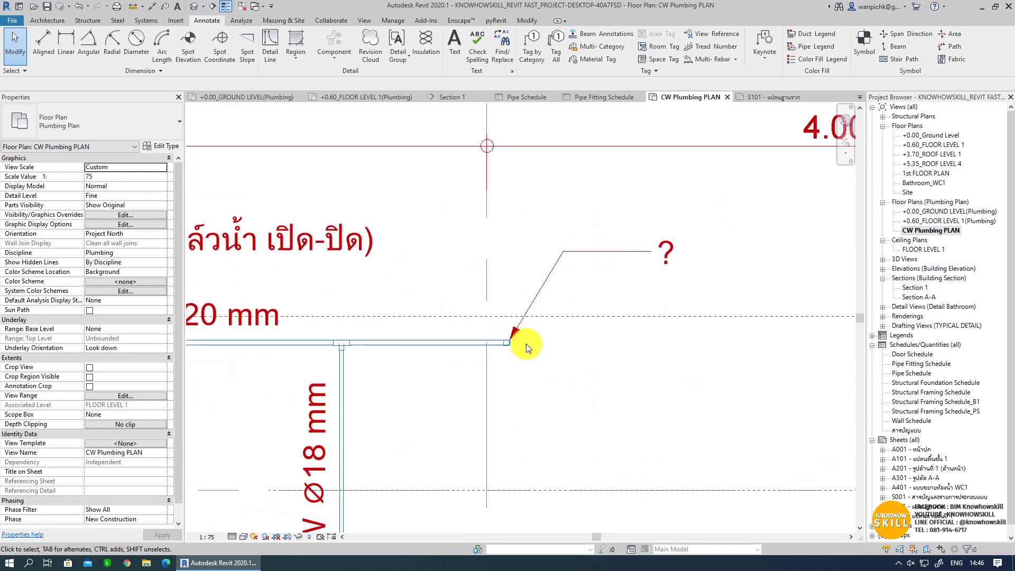
{"action": "scroll", "coordinate": [508, 358], "scroll_direction": "up", "scroll_amount": 1}
- Set the 20 mm PVC cap type's Description to ฝาครอบ
{"action": "left_click", "coordinate": [504, 345]}
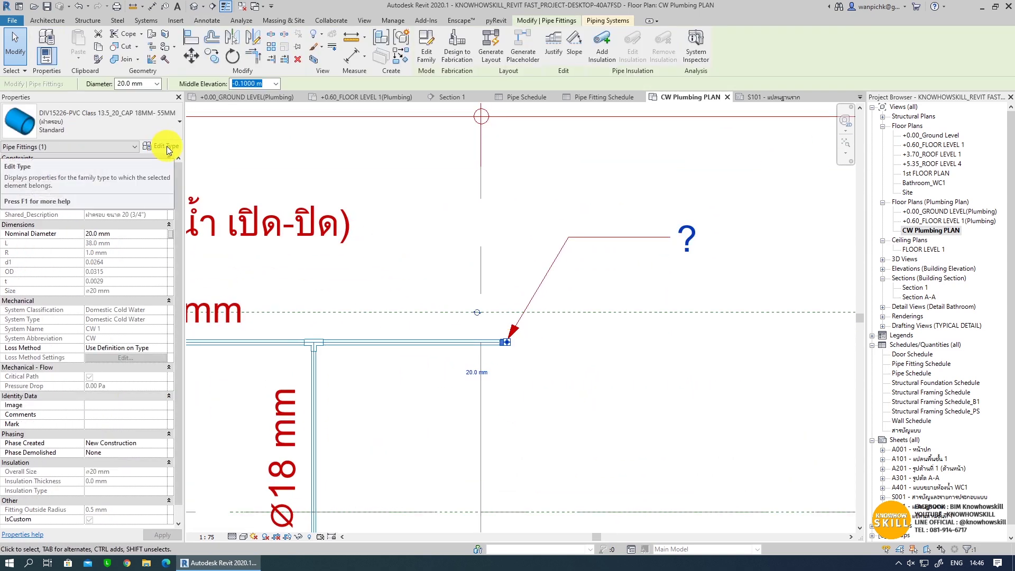
{"action": "left_click", "coordinate": [163, 145]}
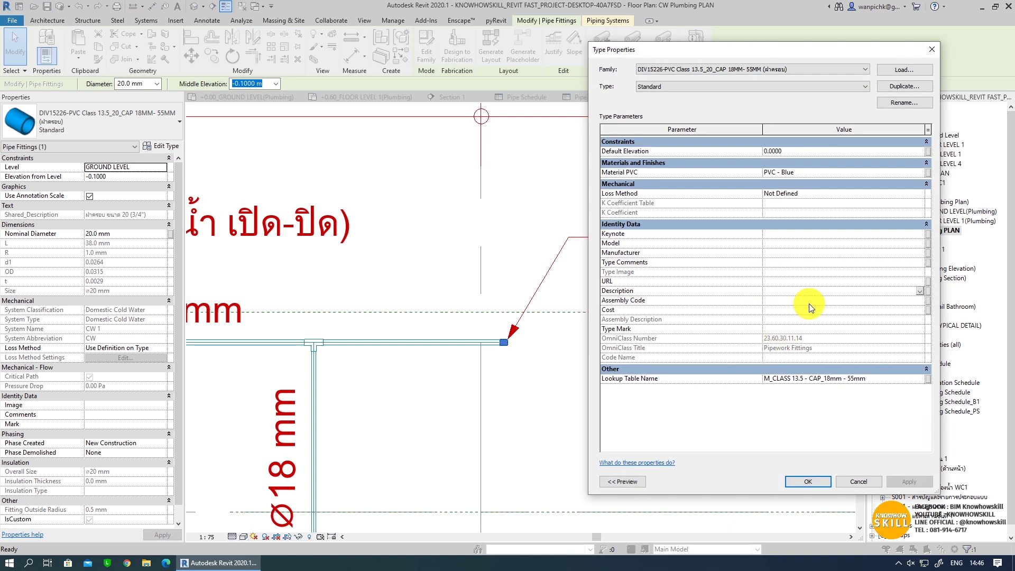
{"action": "type", "text": "ฝาครอบ"}
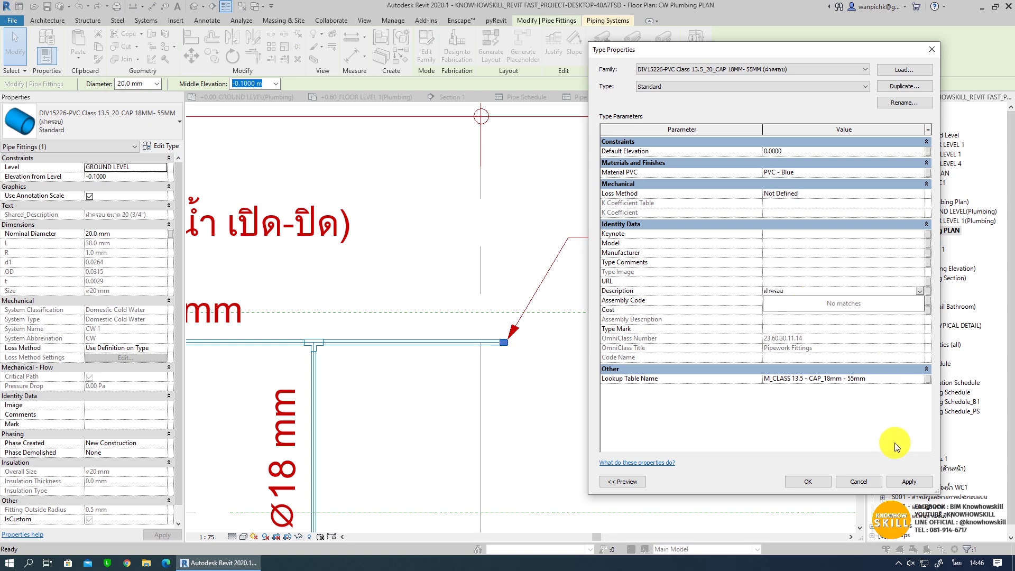
{"action": "left_click", "coordinate": [814, 482]}
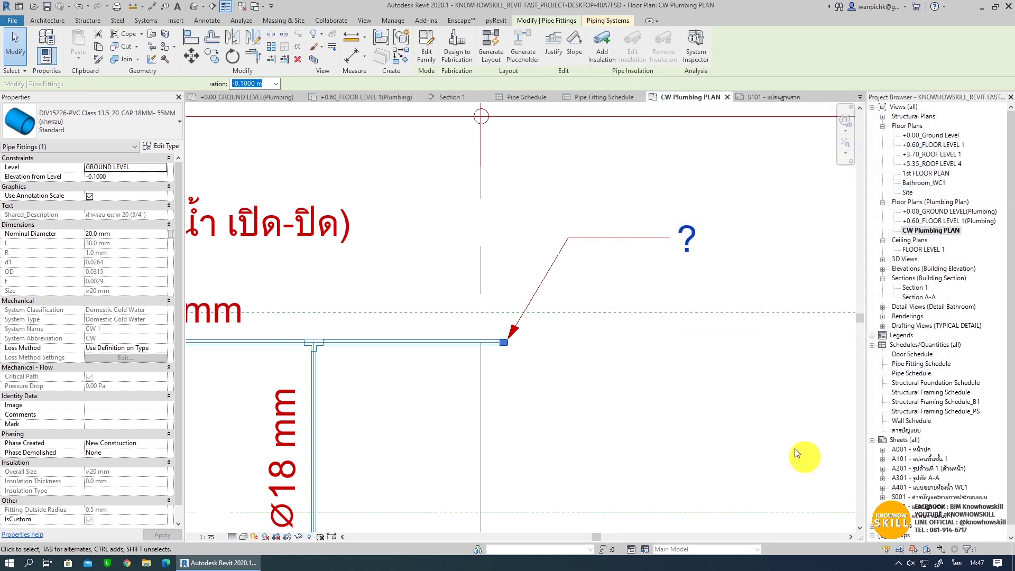
- Fit the CW Plumbing PLAN in view and turn on cropping with the crop region shown
{"action": "left_click", "coordinate": [680, 351]}
{"action": "scroll", "coordinate": [544, 378], "scroll_direction": "down", "scroll_amount": 2}
{"action": "scroll", "coordinate": [700, 266], "scroll_direction": "down", "scroll_amount": 2}
{"action": "scroll", "coordinate": [634, 260], "scroll_direction": "down", "scroll_amount": 2}
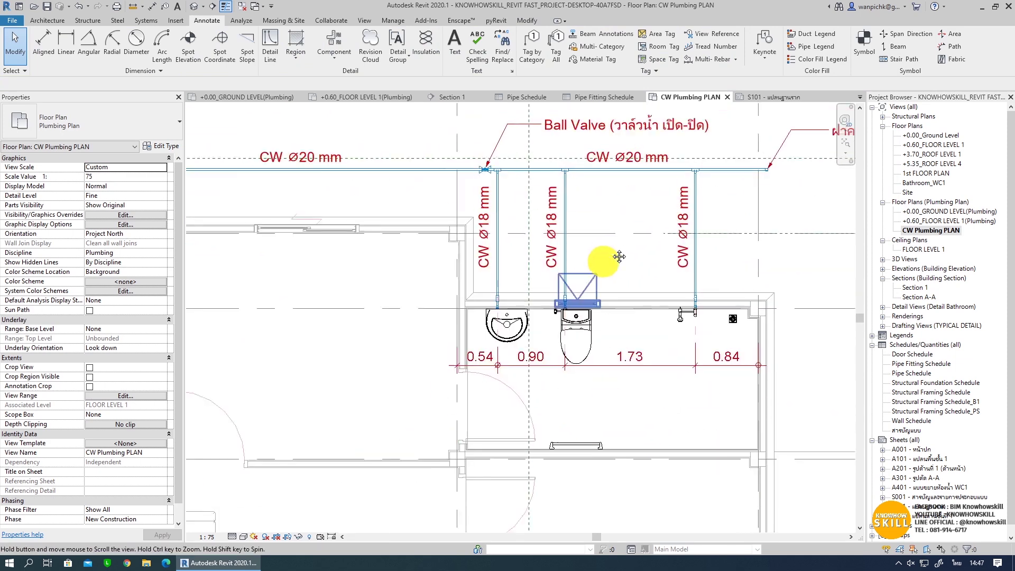
{"action": "scroll", "coordinate": [612, 245], "scroll_direction": "down", "scroll_amount": 2}
{"action": "scroll", "coordinate": [603, 252], "scroll_direction": "down", "scroll_amount": 2}
{"action": "mouse_move", "coordinate": [603, 254]}
{"action": "middle_mouse_down"}
{"action": "mouse_move", "coordinate": [562, 312]}
{"action": "mouse_move", "coordinate": [633, 388]}
{"action": "mouse_move", "coordinate": [623, 329]}
{"action": "mouse_move", "coordinate": [664, 347]}
{"action": "middle_mouse_up"}
{"action": "scroll", "coordinate": [563, 311], "scroll_direction": "down", "scroll_amount": 1}
{"action": "scroll", "coordinate": [566, 312], "scroll_direction": "down", "scroll_amount": 1}
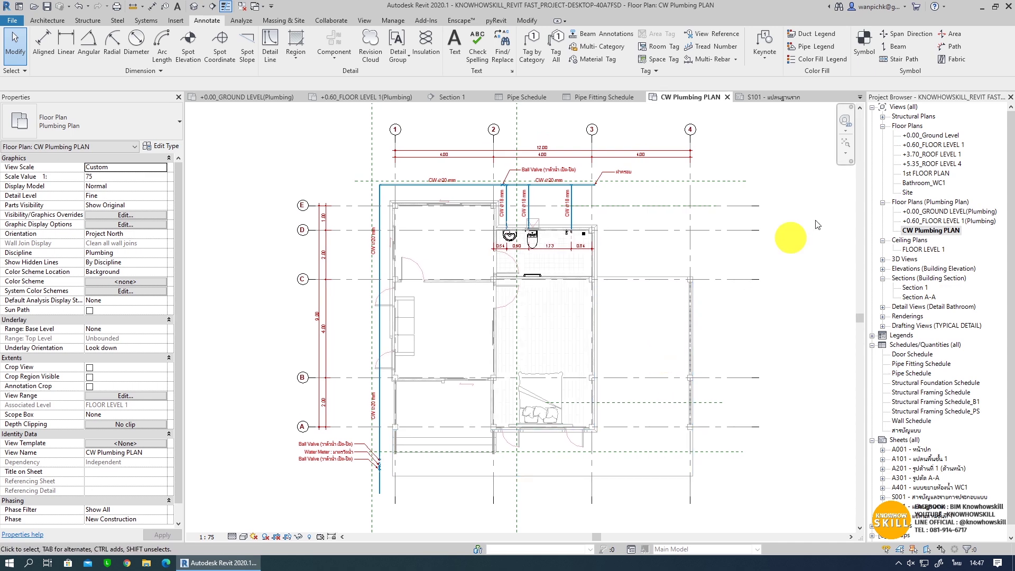
{"action": "left_click", "coordinate": [846, 147]}
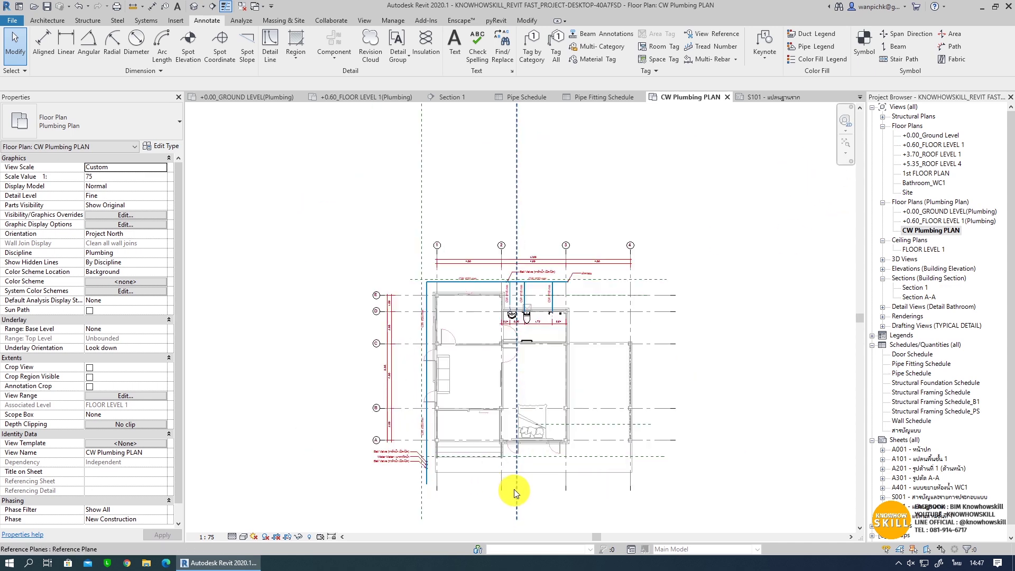
{"action": "scroll", "coordinate": [582, 454], "scroll_direction": "up", "scroll_amount": 1}
{"action": "scroll", "coordinate": [556, 453], "scroll_direction": "up", "scroll_amount": 1}
{"action": "scroll", "coordinate": [522, 398], "scroll_direction": "up", "scroll_amount": 1}
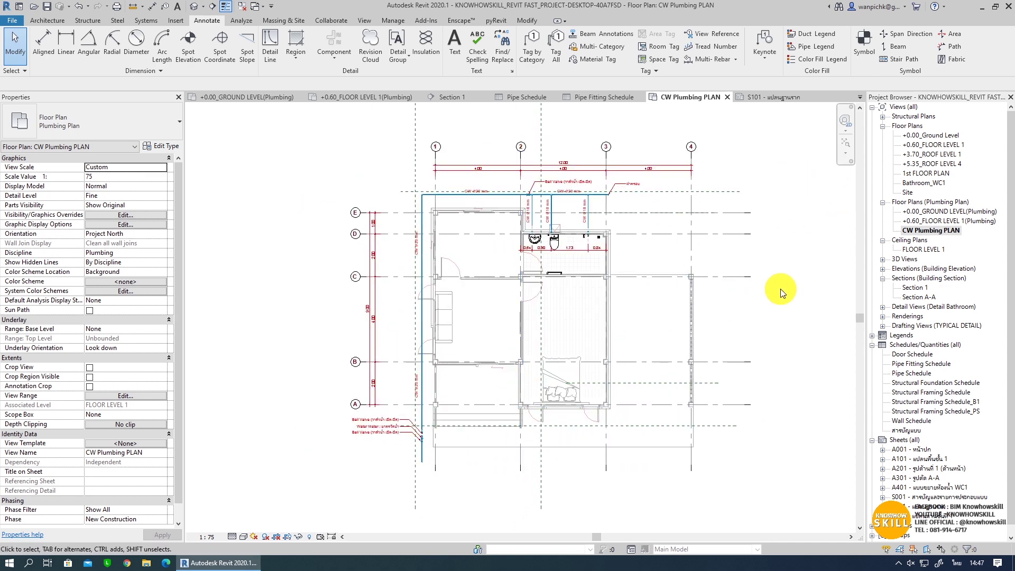
{"action": "left_click", "coordinate": [289, 537]}
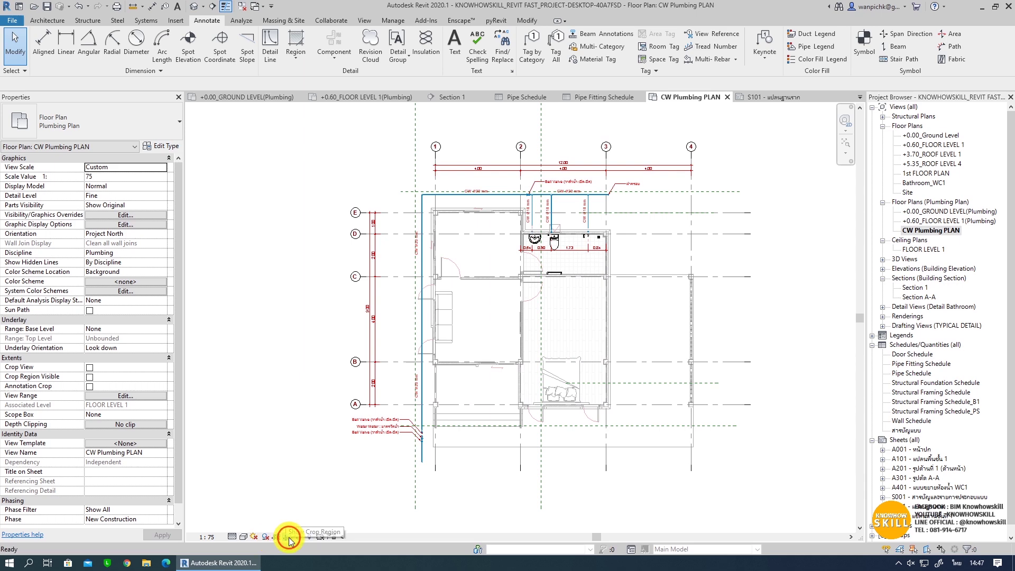
- Pull the crop boundary's top, left, bottom and right edges tight around the plan, then hide it
{"action": "scroll", "coordinate": [472, 419], "scroll_direction": "down", "scroll_amount": 3}
{"action": "scroll", "coordinate": [502, 317], "scroll_direction": "down", "scroll_amount": 1}
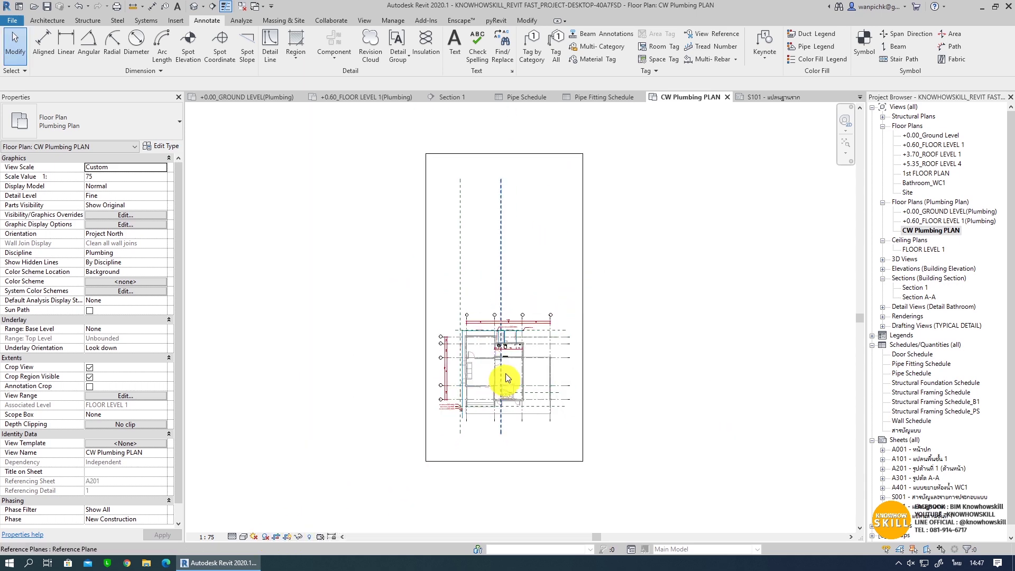
{"action": "left_click", "coordinate": [521, 154]}
{"action": "left_click_drag", "start_coordinate": [504, 159], "coordinate": [517, 313]}
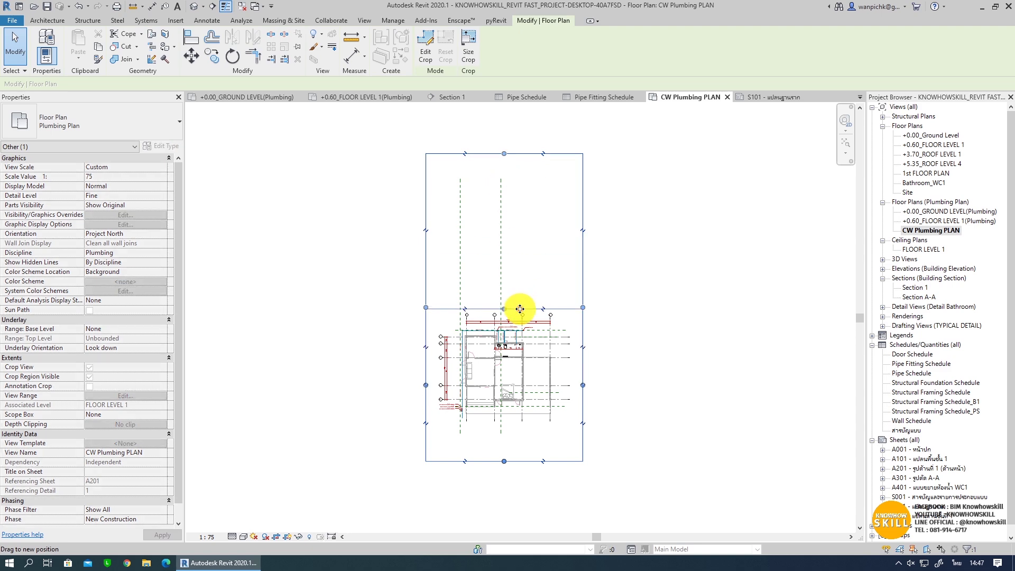
{"action": "scroll", "coordinate": [468, 344], "scroll_direction": "up", "scroll_amount": 2}
{"action": "left_click_drag", "start_coordinate": [401, 384], "coordinate": [422, 383]}
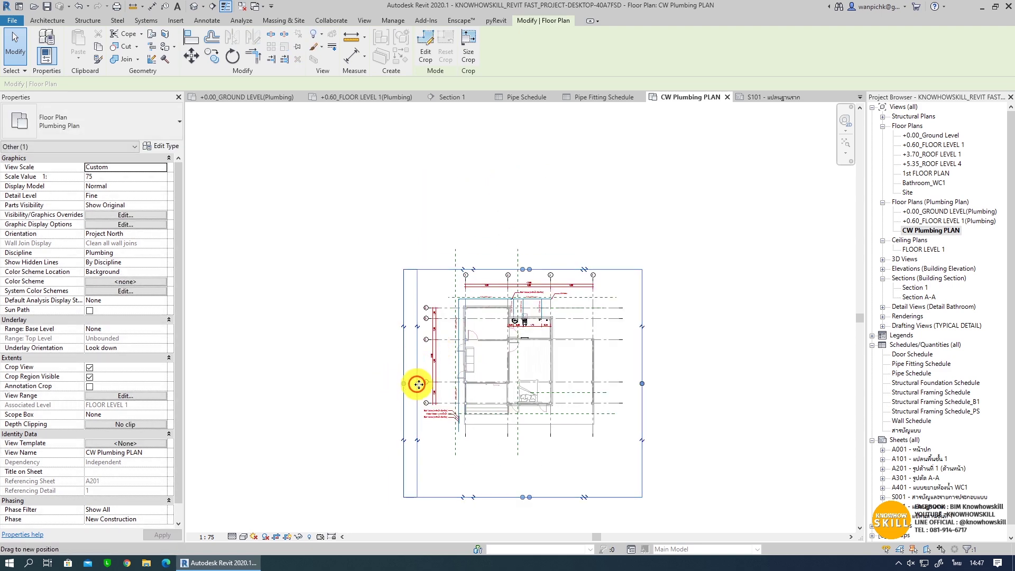
{"action": "left_click_drag", "start_coordinate": [531, 496], "coordinate": [534, 441]}
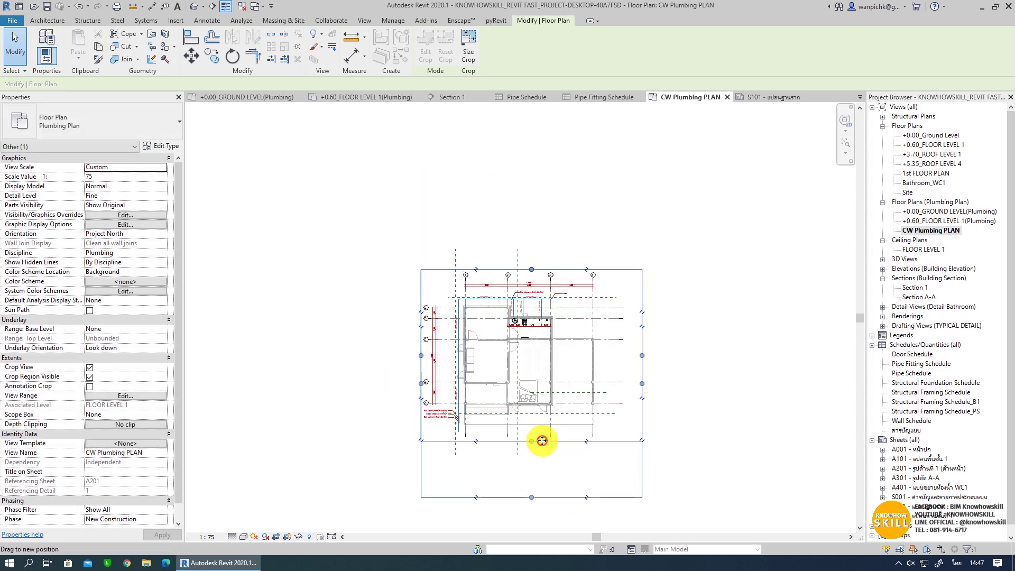
{"action": "scroll", "coordinate": [573, 426], "scroll_direction": "up", "scroll_amount": 2}
{"action": "mouse_move", "coordinate": [677, 316]}
{"action": "left_mouse_down"}
{"action": "mouse_move", "coordinate": [591, 316]}
{"action": "mouse_move", "coordinate": [625, 324]}
{"action": "left_mouse_up"}
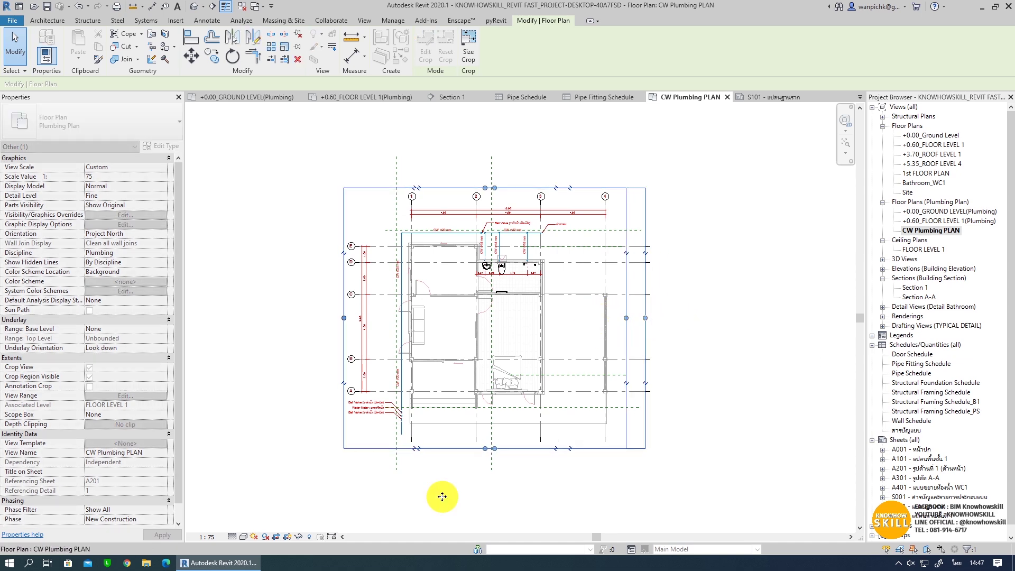
{"action": "left_click", "coordinate": [288, 539]}
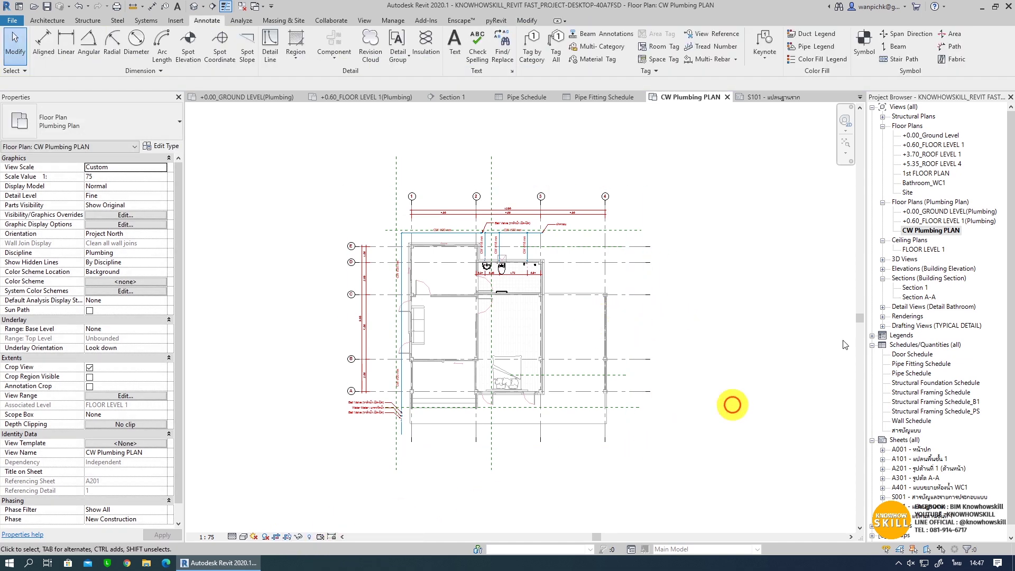
- Create new sheet A402 with the A3 KHK titleblock and the A1 guide grid
{"action": "left_click", "coordinate": [931, 231]}
{"action": "scroll", "coordinate": [920, 328], "scroll_direction": "down", "scroll_amount": 1}
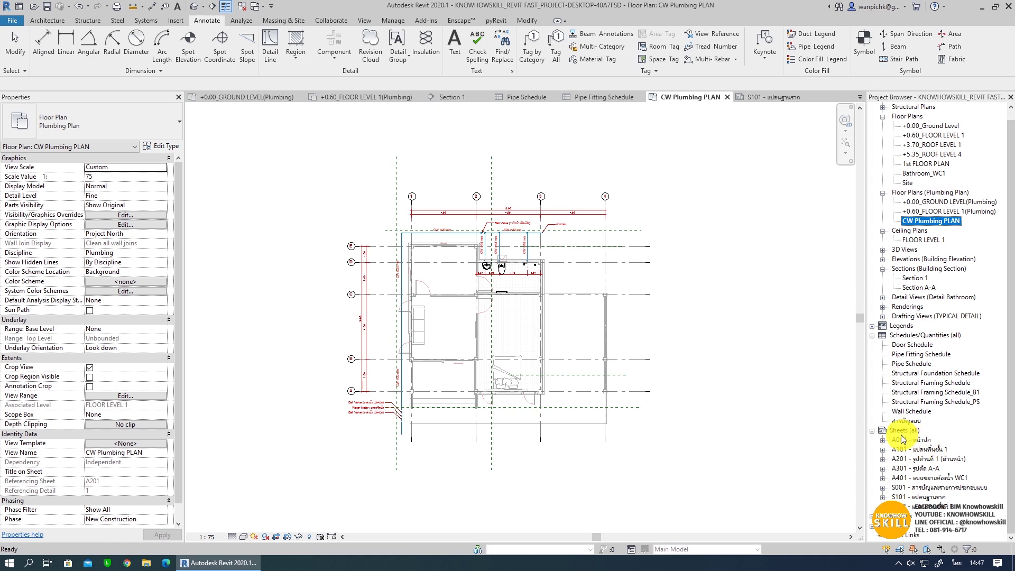
{"action": "left_click", "coordinate": [902, 432]}
{"action": "right_click", "coordinate": [901, 431]}
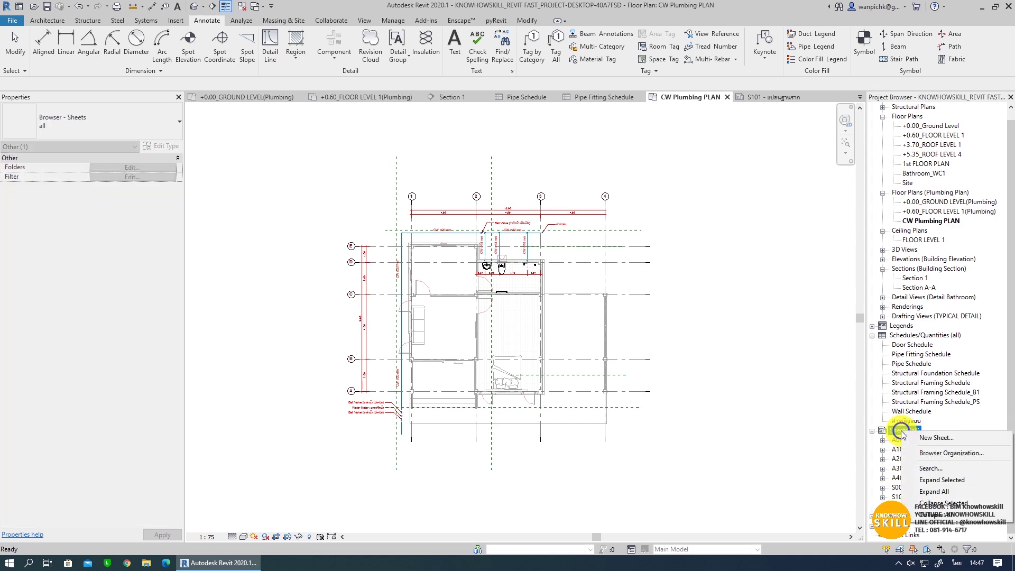
{"action": "left_click", "coordinate": [934, 439]}
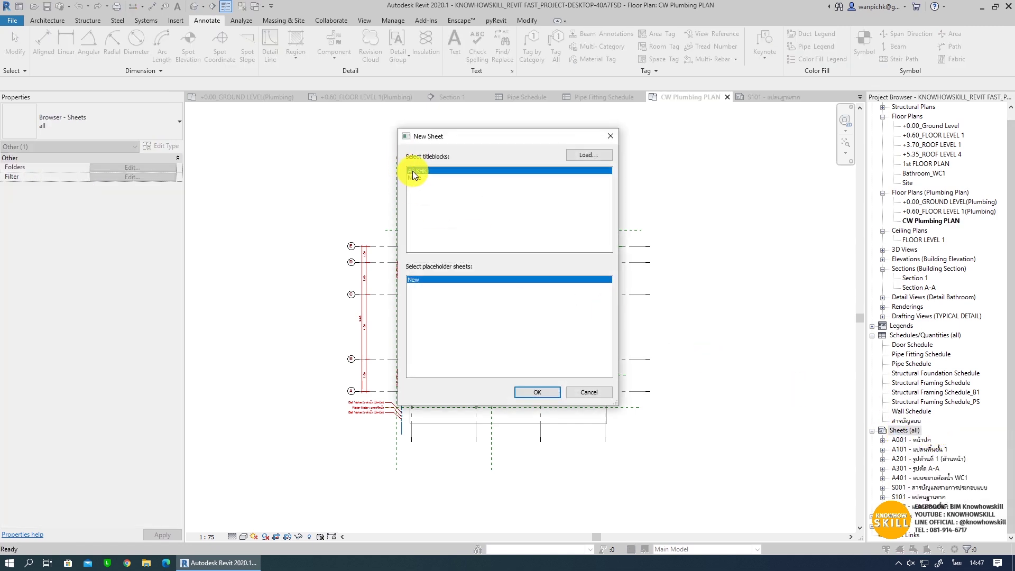
{"action": "left_click", "coordinate": [547, 394]}
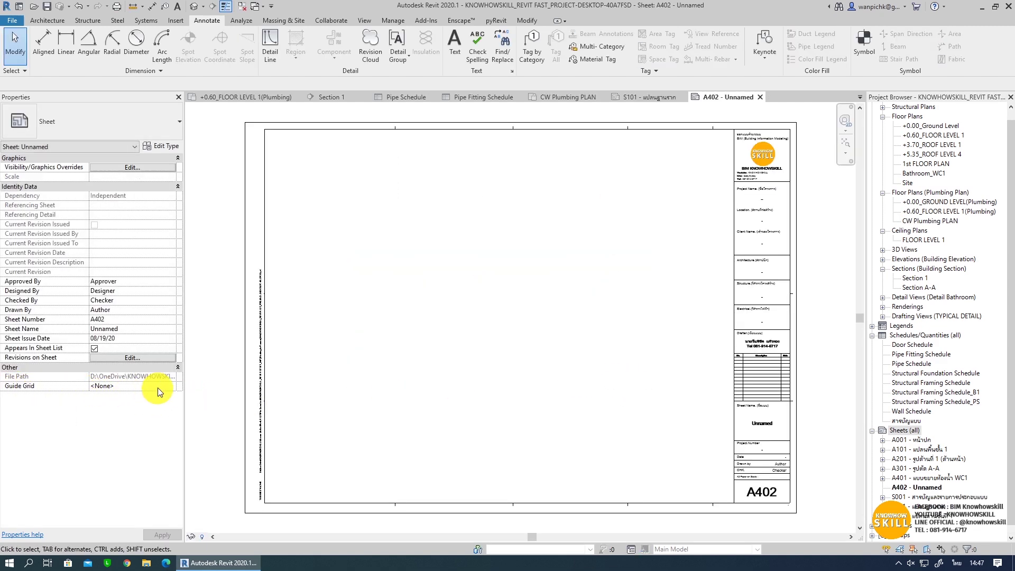
{"action": "left_click", "coordinate": [169, 389]}
{"action": "left_click", "coordinate": [109, 403]}
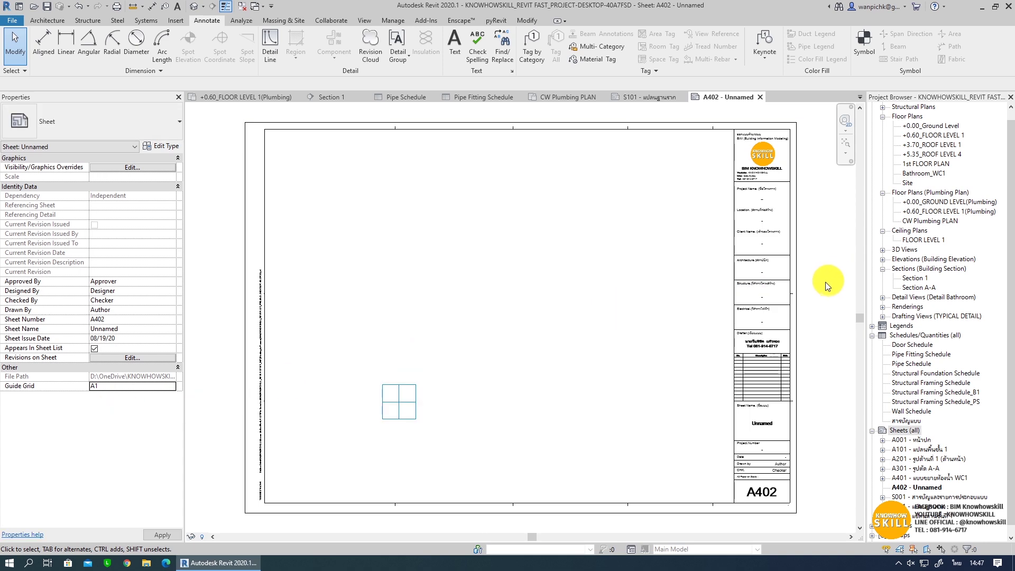
- Place the CW Plumbing PLAN on A402 and snap its grid A onto the guide grid intersection
{"action": "left_click", "coordinate": [919, 221]}
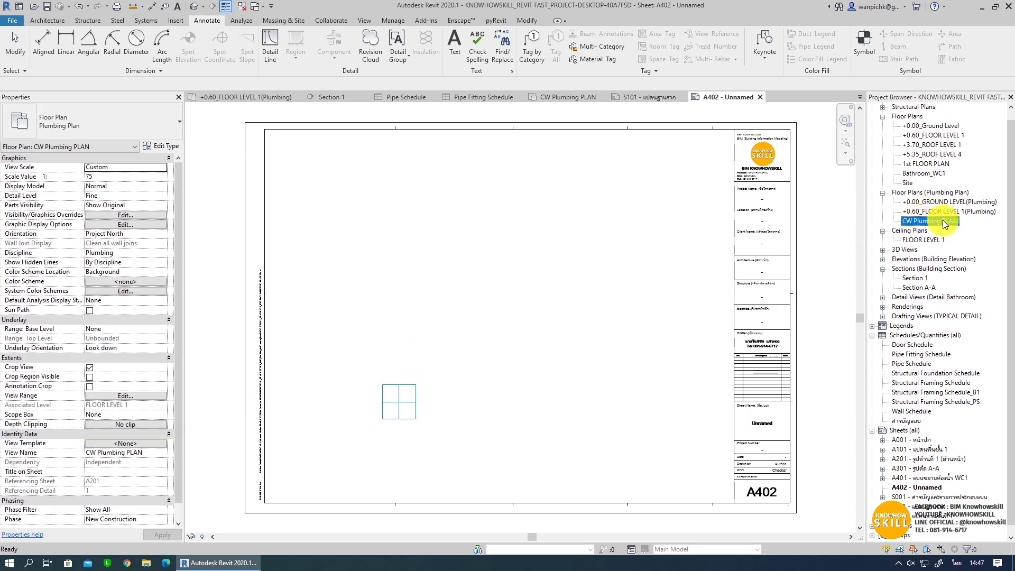
{"action": "left_click", "coordinate": [584, 287]}
{"action": "left_click", "coordinate": [214, 136]}
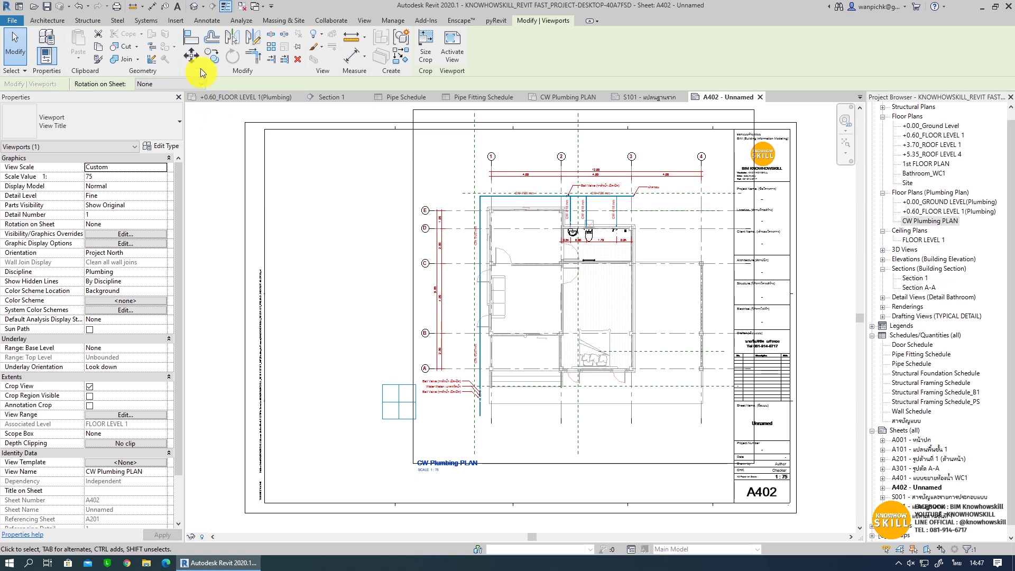
{"action": "left_click", "coordinate": [191, 58]}
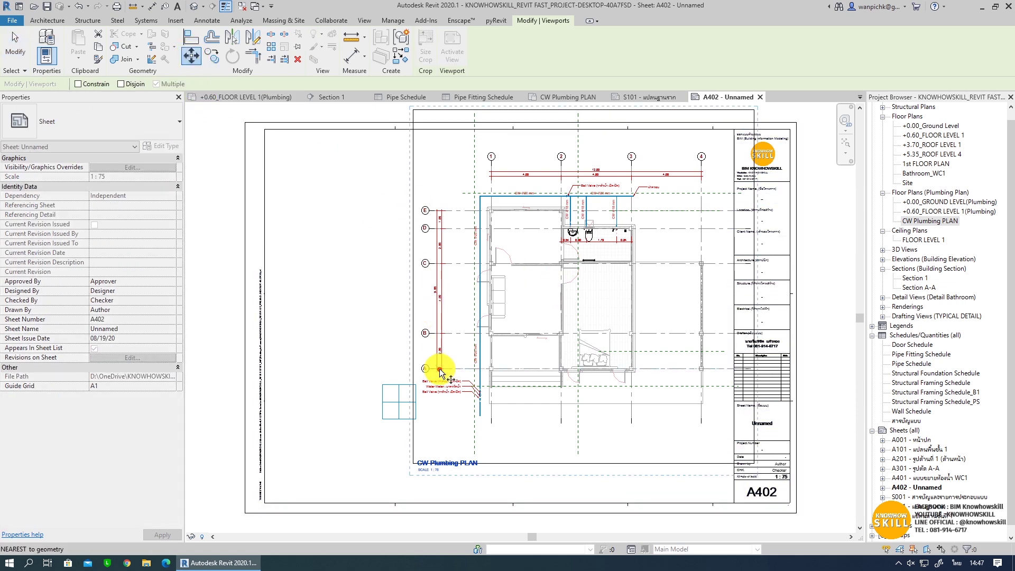
{"action": "scroll", "coordinate": [476, 380], "scroll_direction": "up", "scroll_amount": 5}
{"action": "scroll", "coordinate": [518, 375], "scroll_direction": "up", "scroll_amount": 2}
{"action": "left_click", "coordinate": [588, 361]}
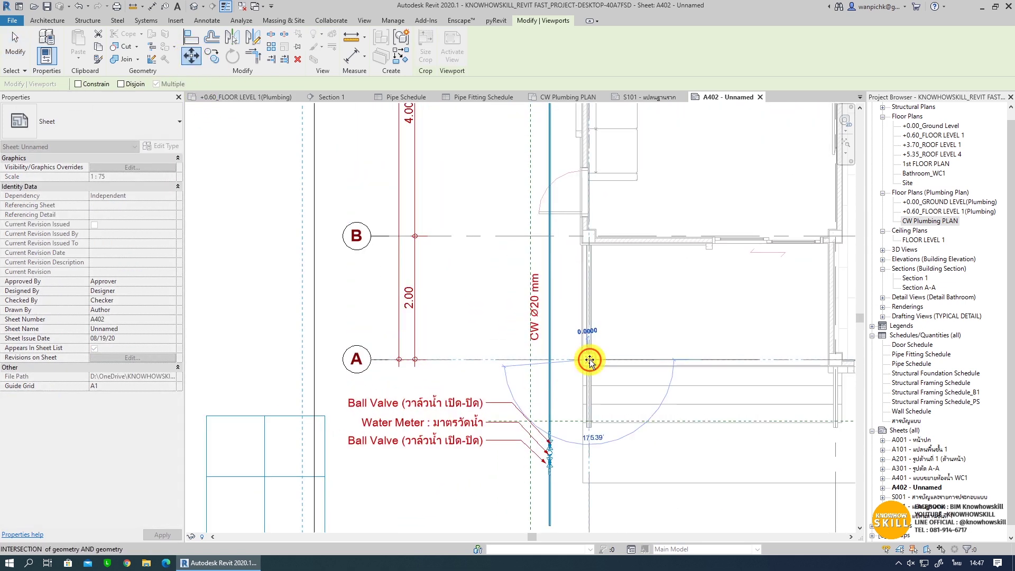
{"action": "middle_click_drag", "start_coordinate": [275, 476], "coordinate": [545, 371]}
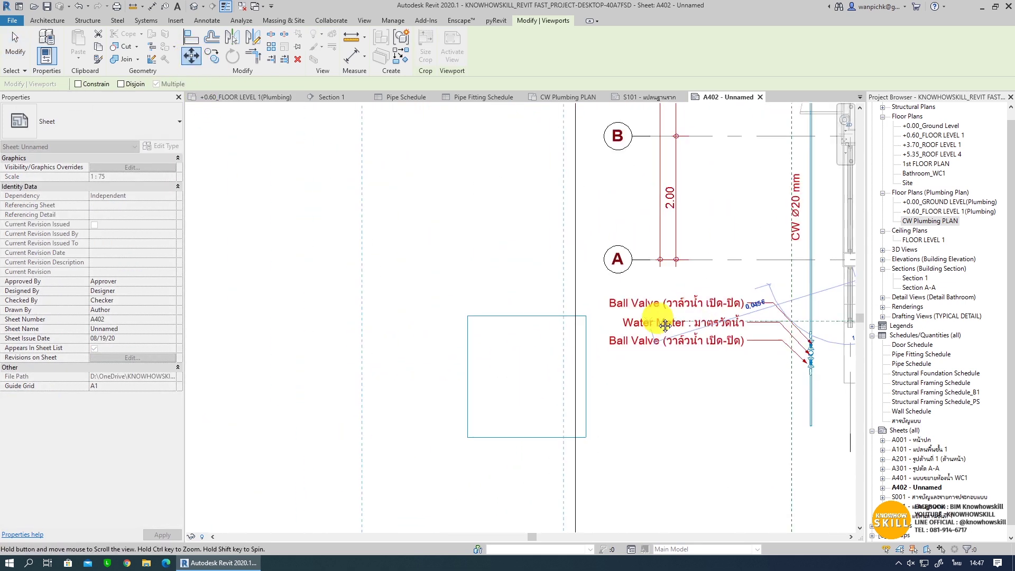
{"action": "left_click", "coordinate": [535, 371]}
- Move the CW Plumbing PLAN viewport title toward the sheet's lower right
{"action": "scroll", "coordinate": [449, 365], "scroll_direction": "down", "scroll_amount": 2}
{"action": "scroll", "coordinate": [450, 359], "scroll_direction": "down", "scroll_amount": 3}
{"action": "scroll", "coordinate": [469, 454], "scroll_direction": "down", "scroll_amount": 1}
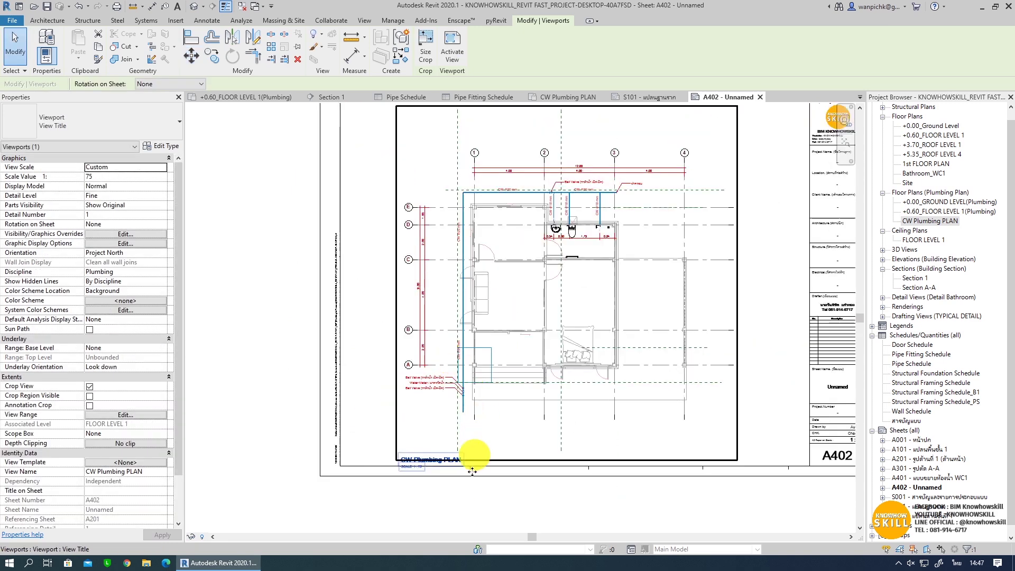
{"action": "left_click", "coordinate": [493, 509]}
{"action": "middle_click_drag", "start_coordinate": [493, 510], "coordinate": [453, 519]}
{"action": "mouse_move", "coordinate": [380, 475]}
{"action": "left_mouse_down"}
{"action": "mouse_move", "coordinate": [706, 407]}
{"action": "mouse_move", "coordinate": [679, 468]}
{"action": "left_mouse_up"}
{"action": "middle_click_drag", "start_coordinate": [680, 469], "coordinate": [647, 477]}
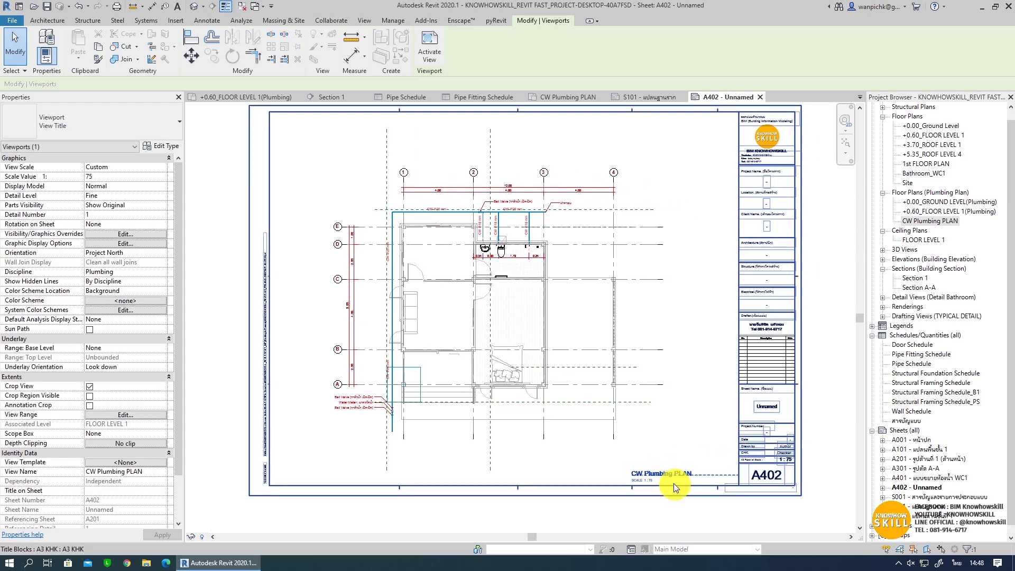
{"action": "left_click", "coordinate": [837, 405]}
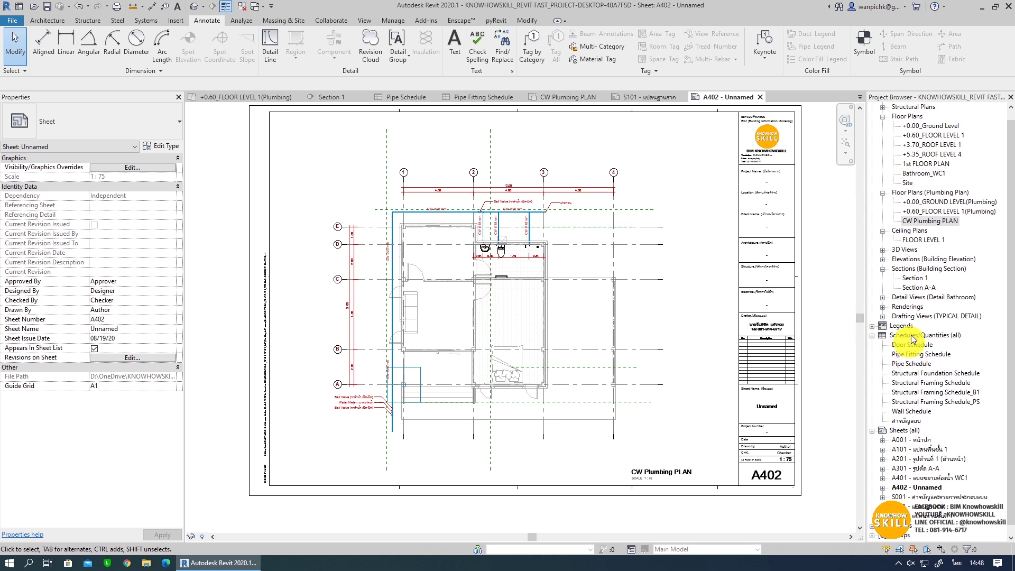
- Put the Pipe Schedule at the upper right of A402 beside the title block, narrowing its Total Length column
{"action": "left_click", "coordinate": [915, 365]}
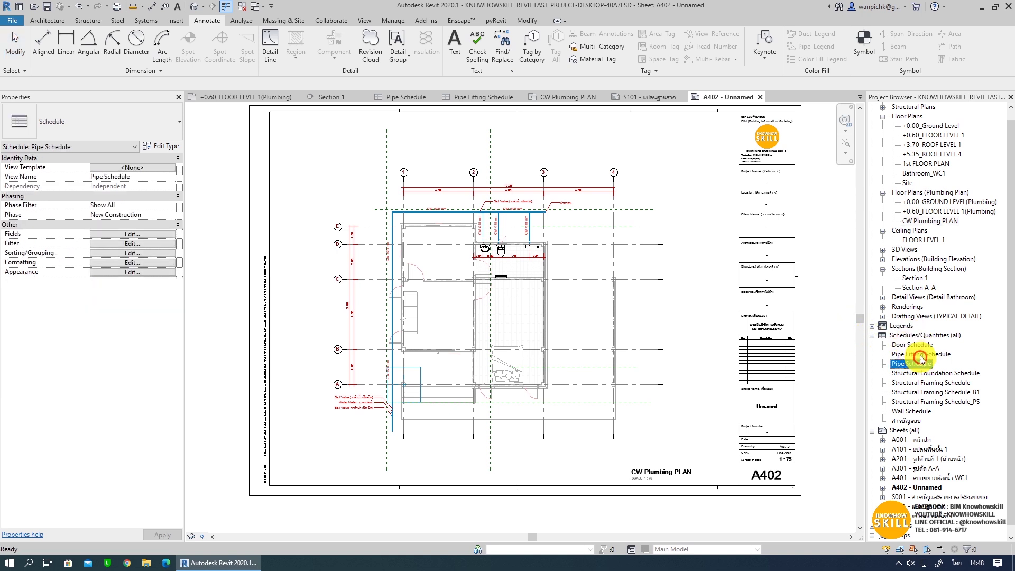
{"action": "left_click_drag", "start_coordinate": [914, 368], "coordinate": [691, 145]}
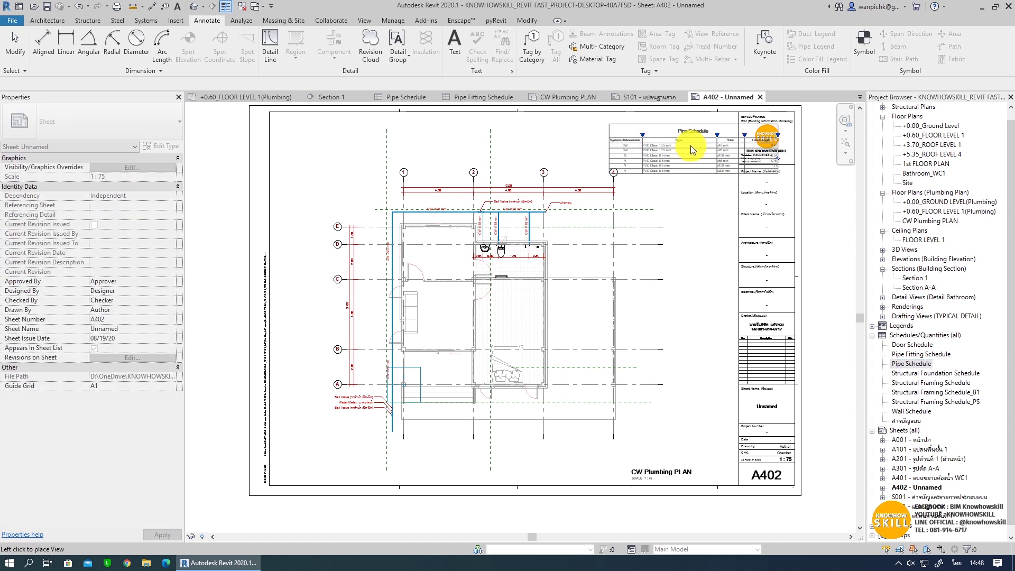
{"action": "scroll", "coordinate": [690, 145], "scroll_direction": "up", "scroll_amount": 2}
{"action": "left_click", "coordinate": [654, 256]}
{"action": "scroll", "coordinate": [655, 255], "scroll_direction": "up", "scroll_amount": 2}
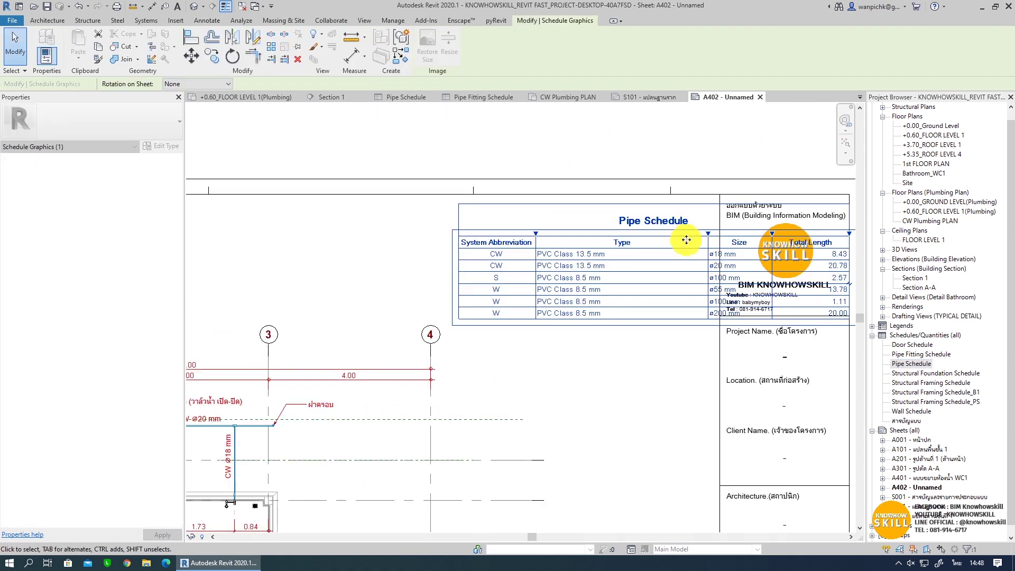
{"action": "left_click_drag", "start_coordinate": [535, 241], "coordinate": [509, 237]}
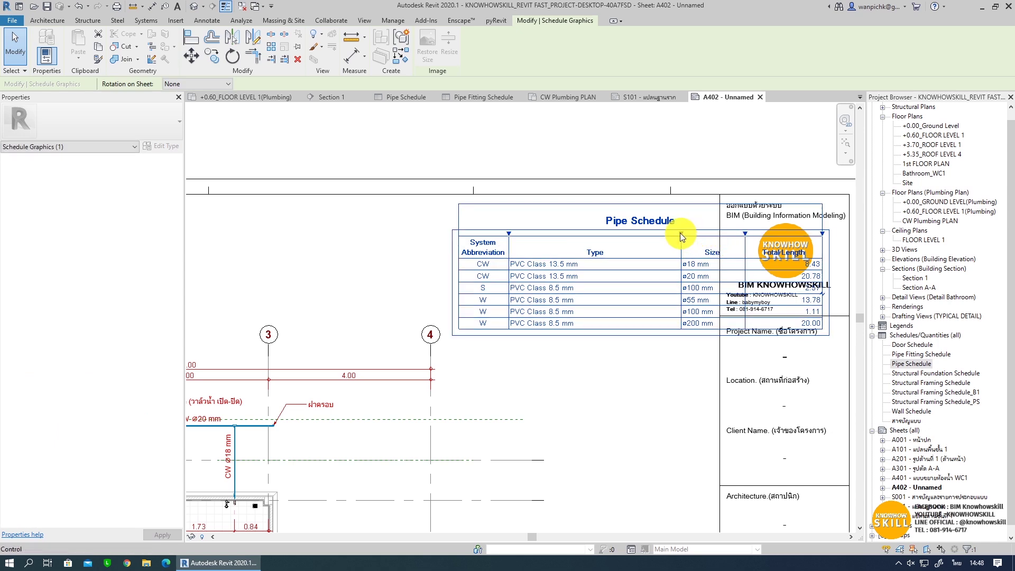
{"action": "mouse_move", "coordinate": [617, 233]}
{"action": "left_mouse_down"}
{"action": "mouse_move", "coordinate": [665, 227]}
{"action": "mouse_move", "coordinate": [654, 233]}
{"action": "left_mouse_up"}
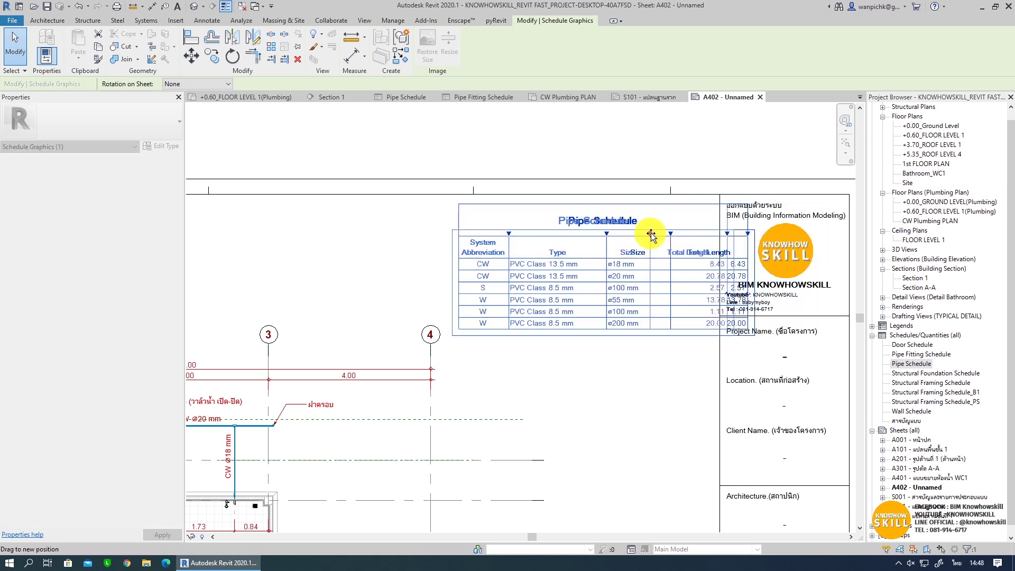
{"action": "left_click_drag", "start_coordinate": [732, 236], "coordinate": [707, 233]}
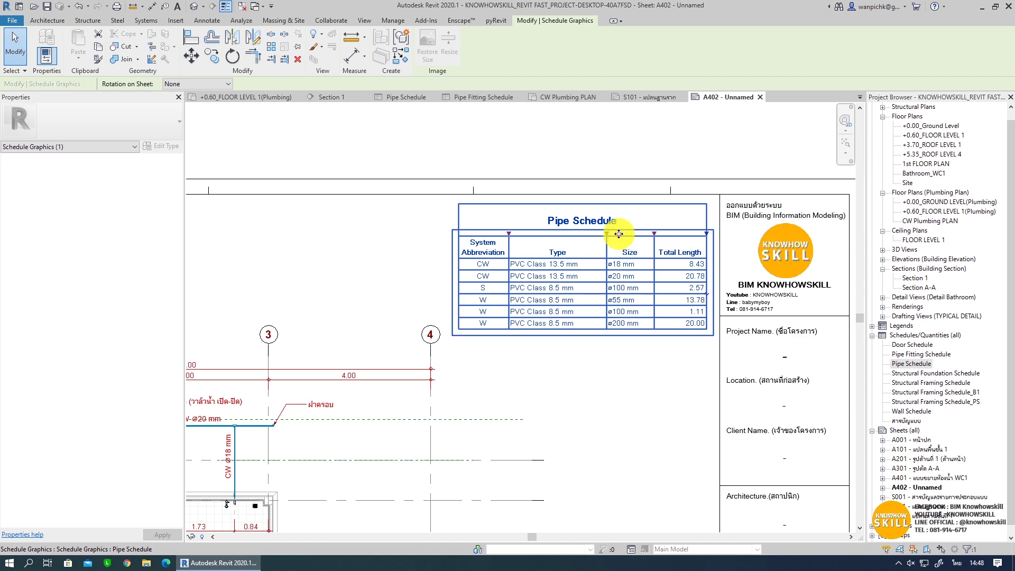
{"action": "left_click", "coordinate": [673, 196]}
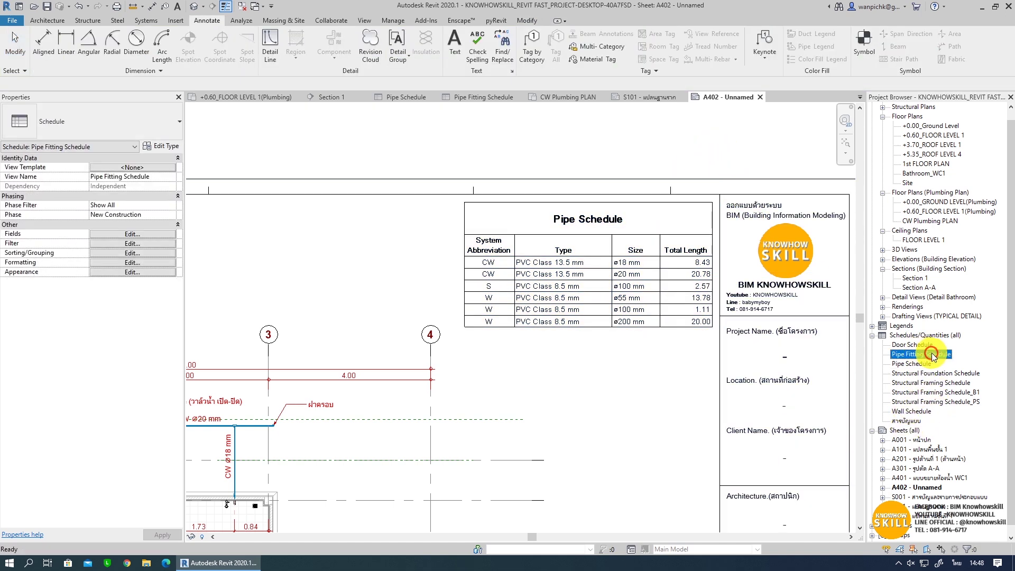
- Place the Pipe Fitting Schedule on sheet A402
{"action": "left_click_drag", "start_coordinate": [921, 353], "coordinate": [566, 367]}
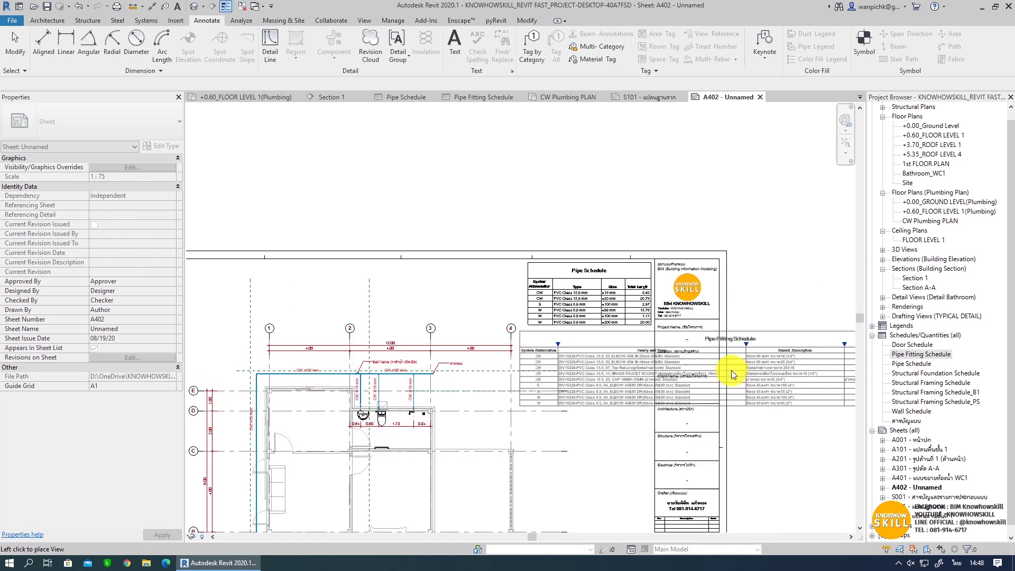
{"action": "left_click", "coordinate": [613, 370]}
{"action": "mouse_move", "coordinate": [613, 373]}
{"action": "middle_mouse_down"}
{"action": "mouse_move", "coordinate": [539, 344]}
{"action": "mouse_move", "coordinate": [617, 355]}
{"action": "middle_mouse_up"}
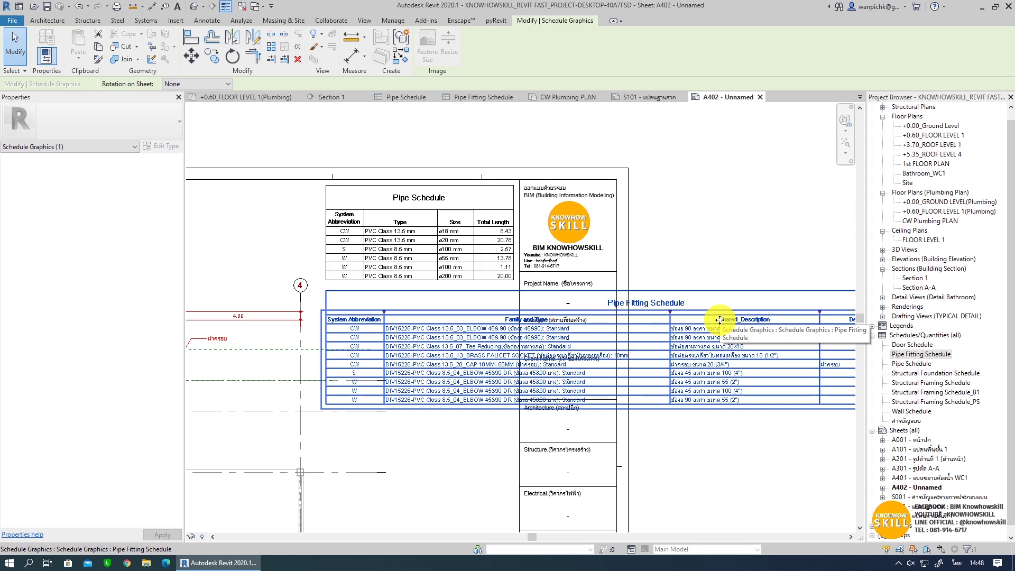
- Hide the Family and Type and Description columns in the Pipe Fitting Schedule
{"action": "left_click", "coordinate": [929, 355]}
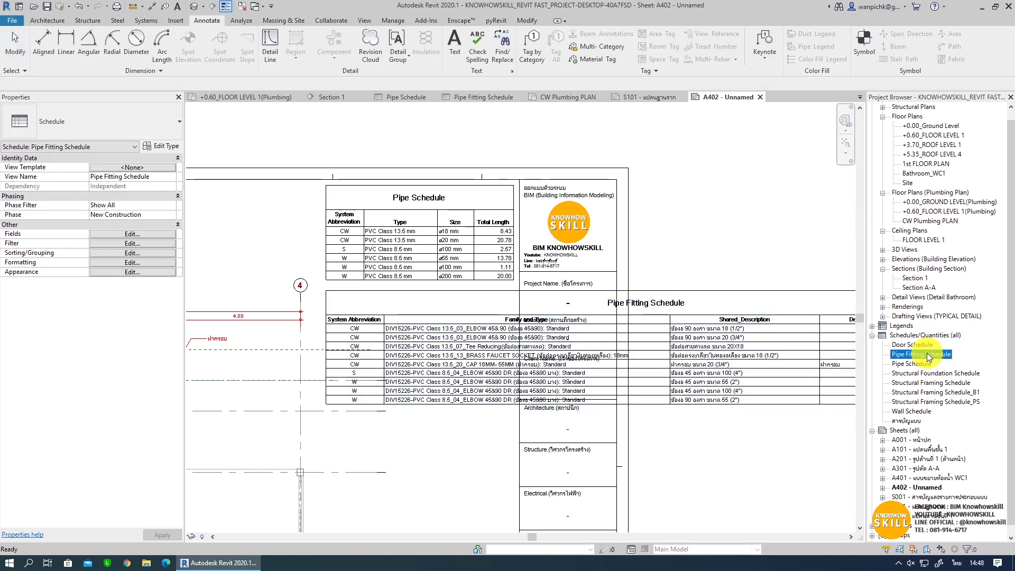
{"action": "double_click", "coordinate": [936, 358]}
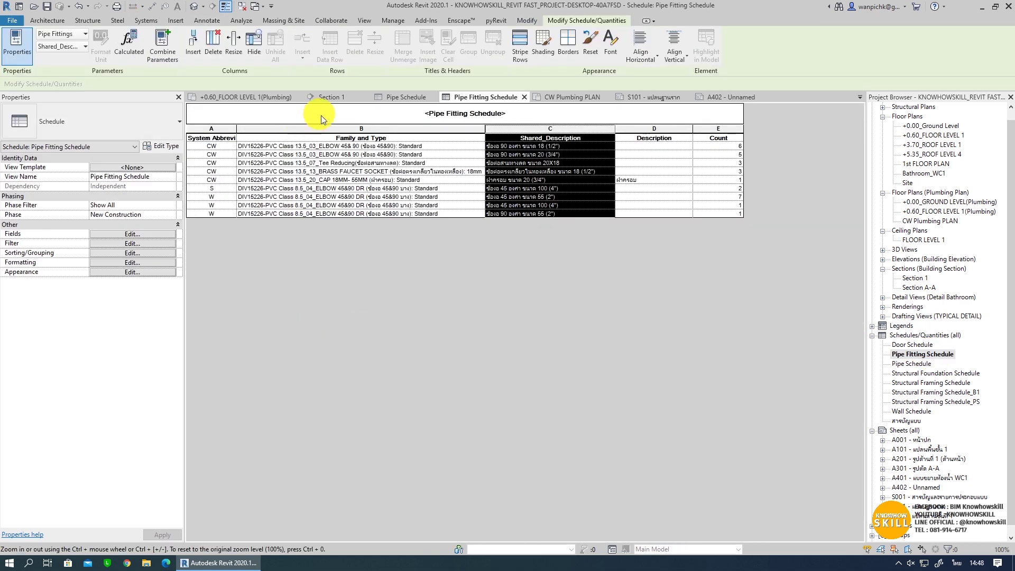
{"action": "left_click", "coordinate": [341, 129]}
{"action": "left_click", "coordinate": [254, 42]}
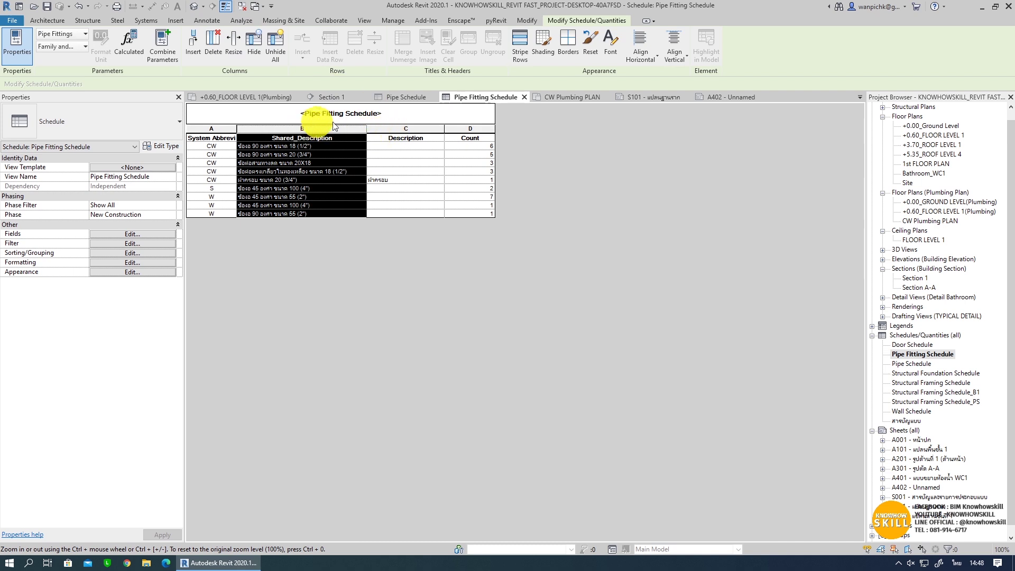
{"action": "left_click", "coordinate": [400, 129]}
{"action": "left_click", "coordinate": [254, 42]}
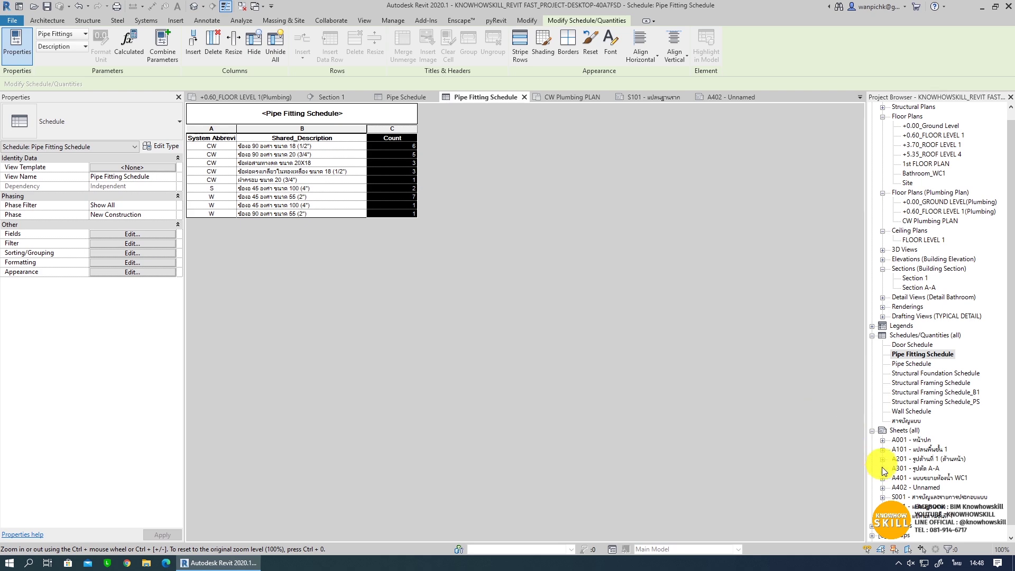
{"action": "double_click", "coordinate": [922, 491]}
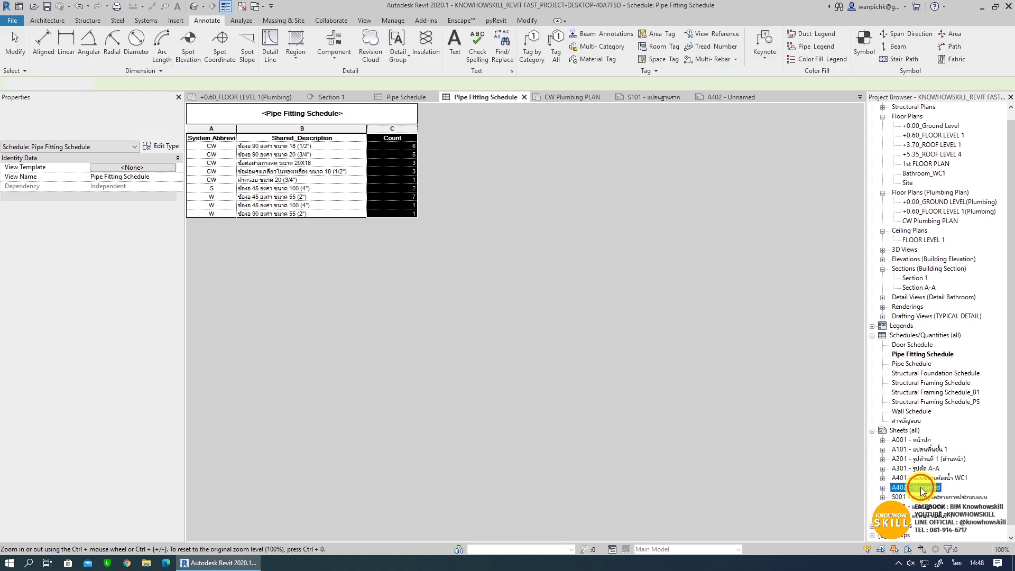
- Move the Pipe Fitting Schedule below the Pipe Schedule and narrow its Count column
{"action": "left_click", "coordinate": [429, 310]}
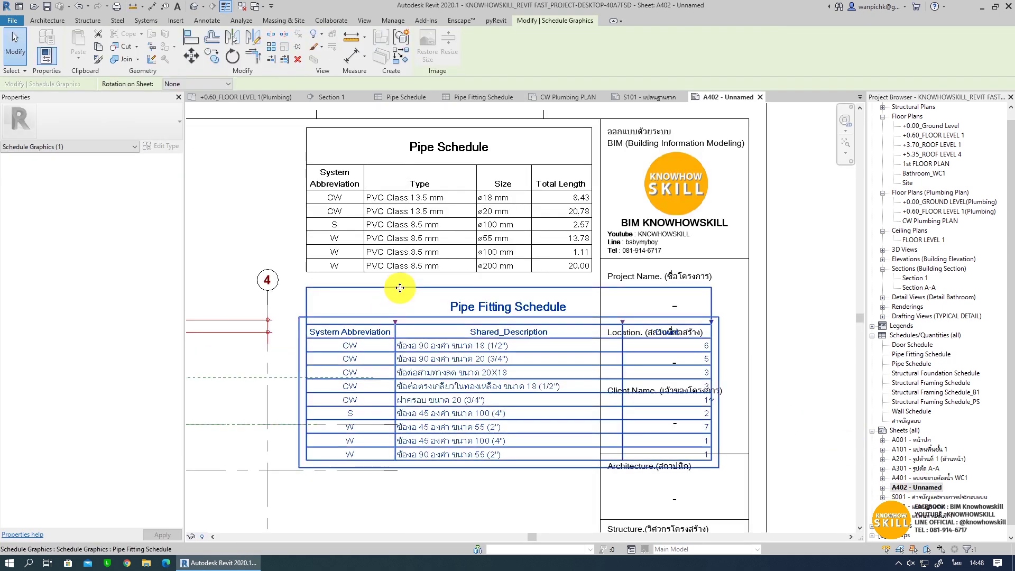
{"action": "mouse_move", "coordinate": [383, 315]}
{"action": "left_mouse_down"}
{"action": "mouse_move", "coordinate": [399, 272]}
{"action": "mouse_move", "coordinate": [366, 271]}
{"action": "left_mouse_up"}
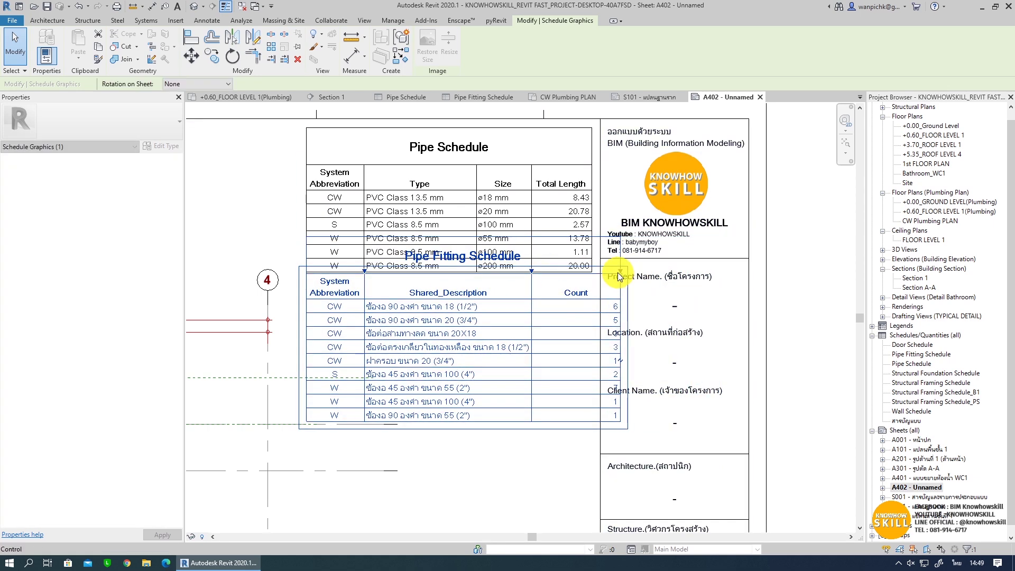
{"action": "left_click_drag", "start_coordinate": [620, 270], "coordinate": [590, 272]}
{"action": "scroll", "coordinate": [591, 282], "scroll_direction": "down", "scroll_amount": 2}
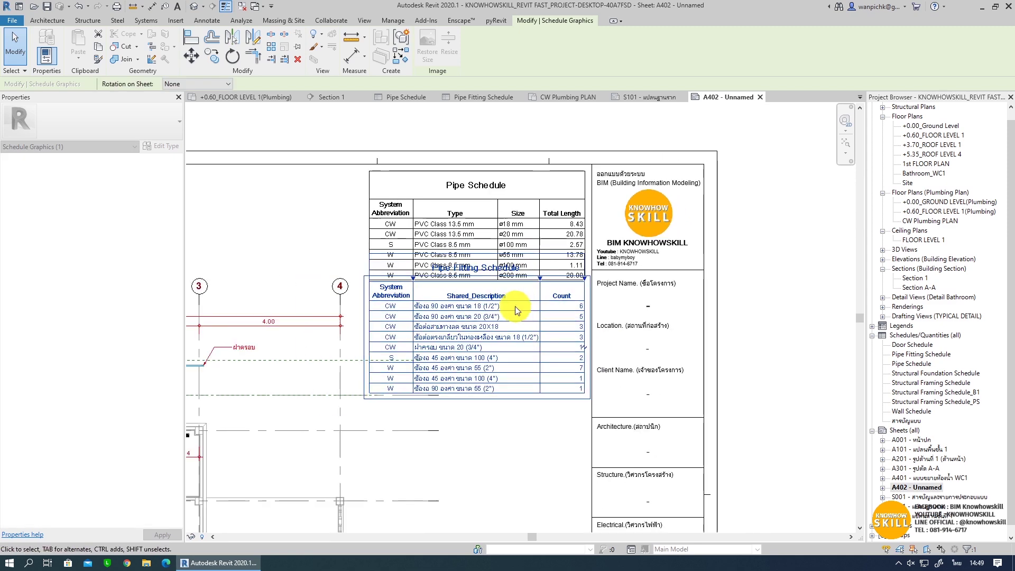
{"action": "left_click_drag", "start_coordinate": [517, 301], "coordinate": [512, 365]}
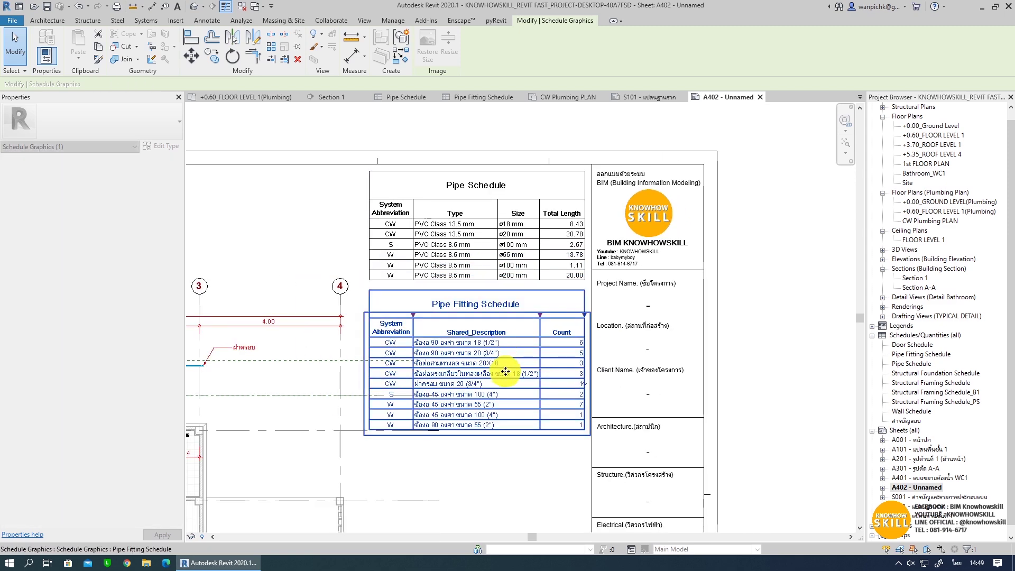
{"action": "middle_click_drag", "start_coordinate": [512, 365], "coordinate": [735, 371]}
{"action": "scroll", "coordinate": [665, 394], "scroll_direction": "down", "scroll_amount": 2}
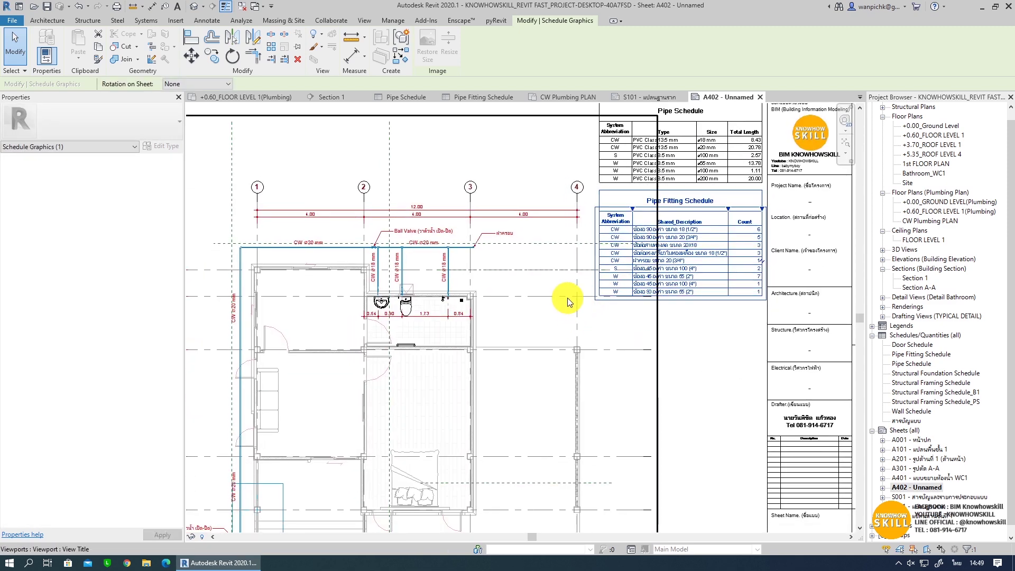
- Inside the plan viewport, straighten grid D's end and add an elbow to grid E's head
{"action": "double_click", "coordinate": [564, 297]}
{"action": "scroll", "coordinate": [608, 286], "scroll_direction": "up", "scroll_amount": 3}
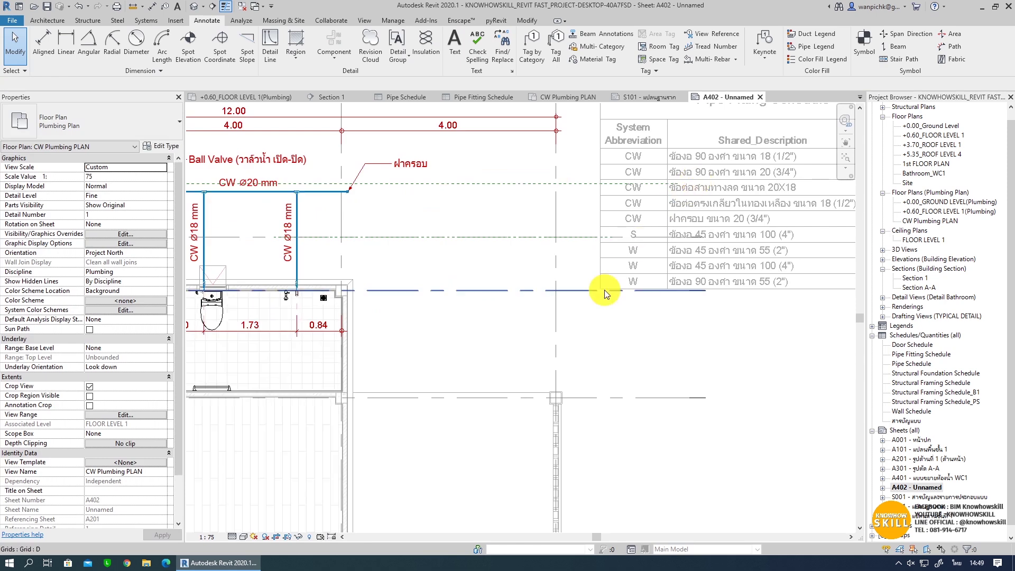
{"action": "left_click", "coordinate": [601, 289]}
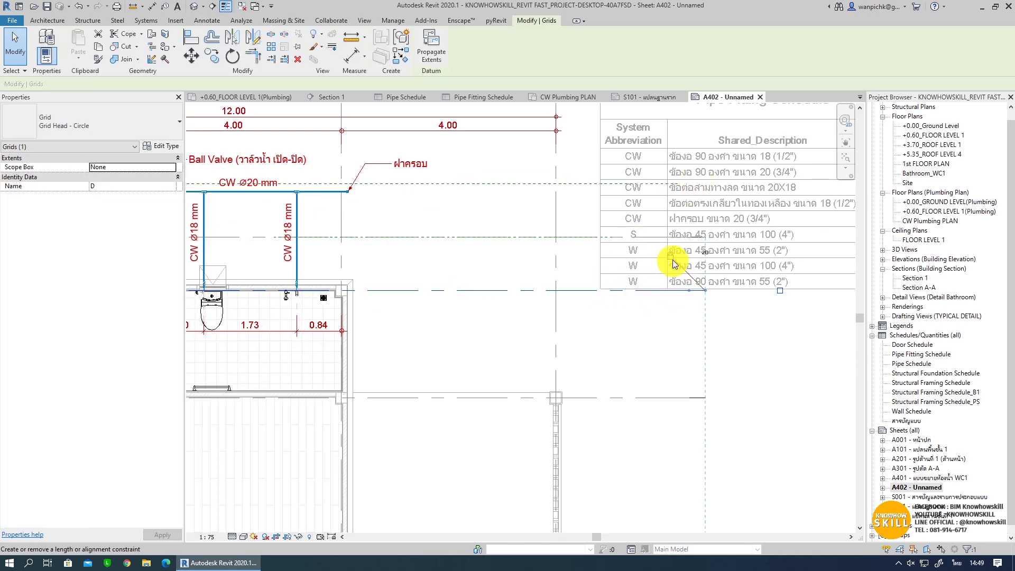
{"action": "left_click_drag", "start_coordinate": [671, 255], "coordinate": [583, 291]}
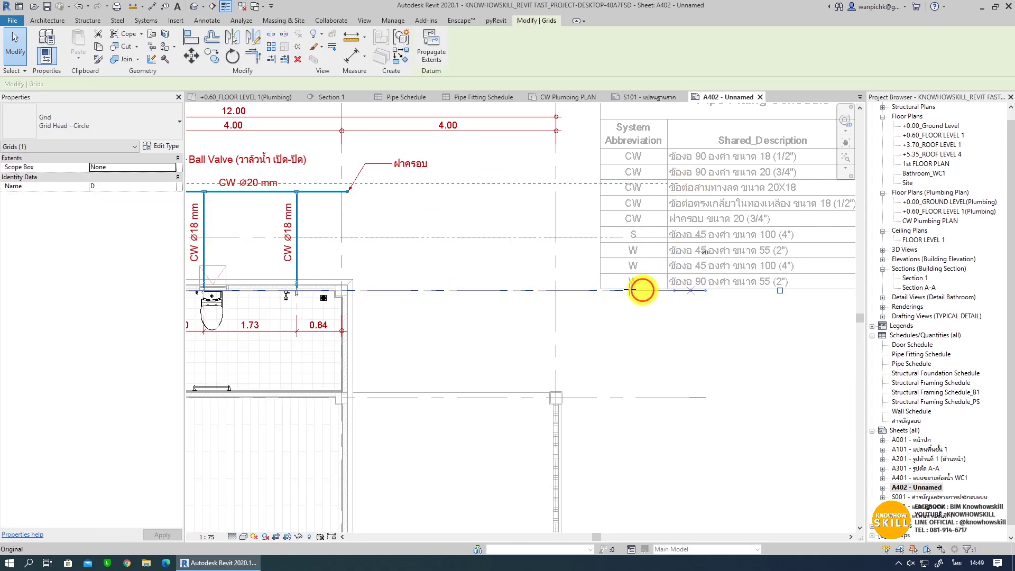
{"action": "left_click", "coordinate": [575, 237]}
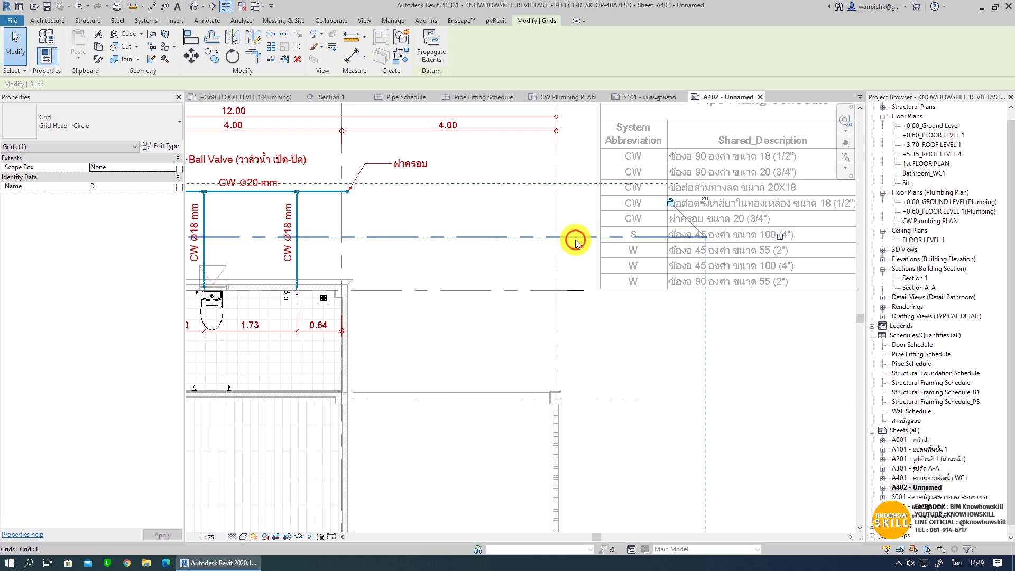
{"action": "left_click", "coordinate": [672, 203]}
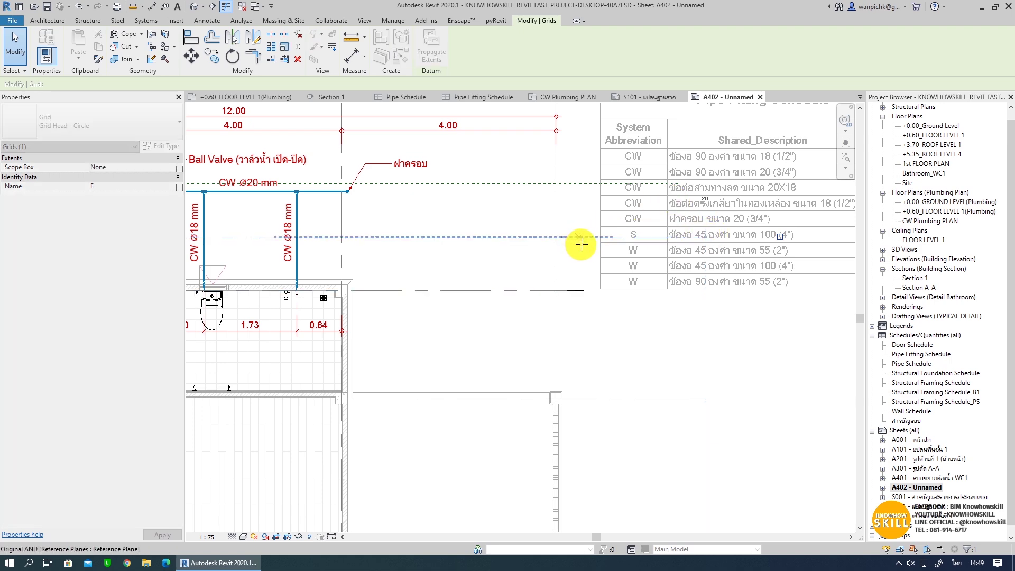
{"action": "left_click_drag", "start_coordinate": [580, 242], "coordinate": [575, 195]}
{"action": "scroll", "coordinate": [582, 285], "scroll_direction": "down", "scroll_amount": 3}
{"action": "key", "text": "Escape"}
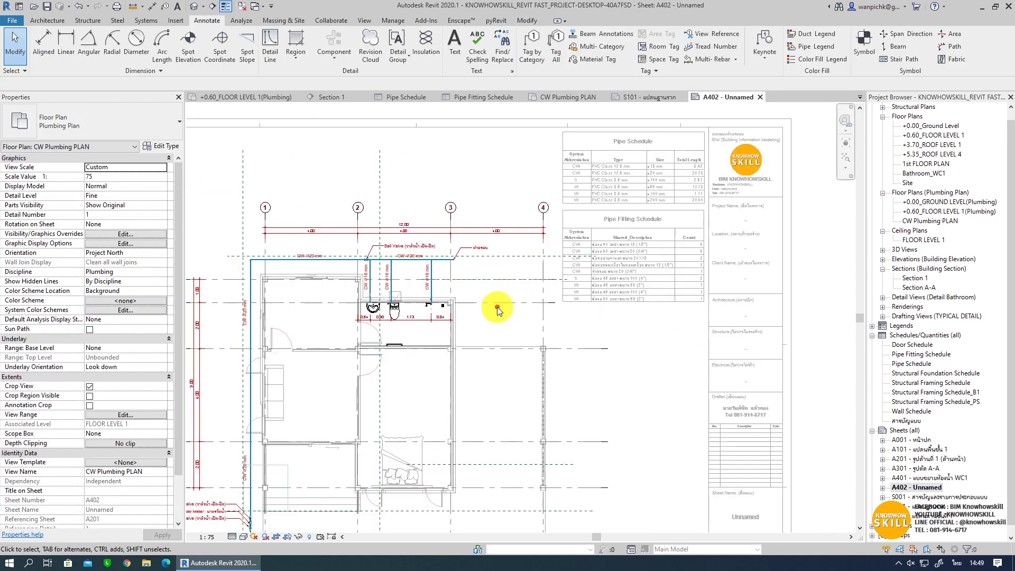
{"action": "scroll", "coordinate": [508, 283], "scroll_direction": "down", "scroll_amount": 2}
{"action": "double_click", "coordinate": [739, 206]}
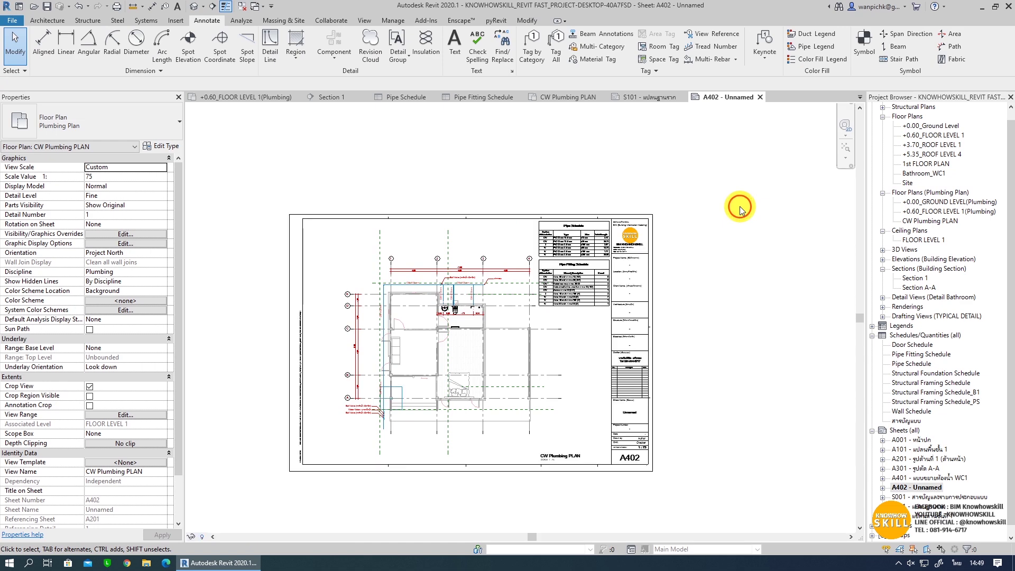
{"action": "middle_click_drag", "start_coordinate": [371, 385], "coordinate": [425, 383]}
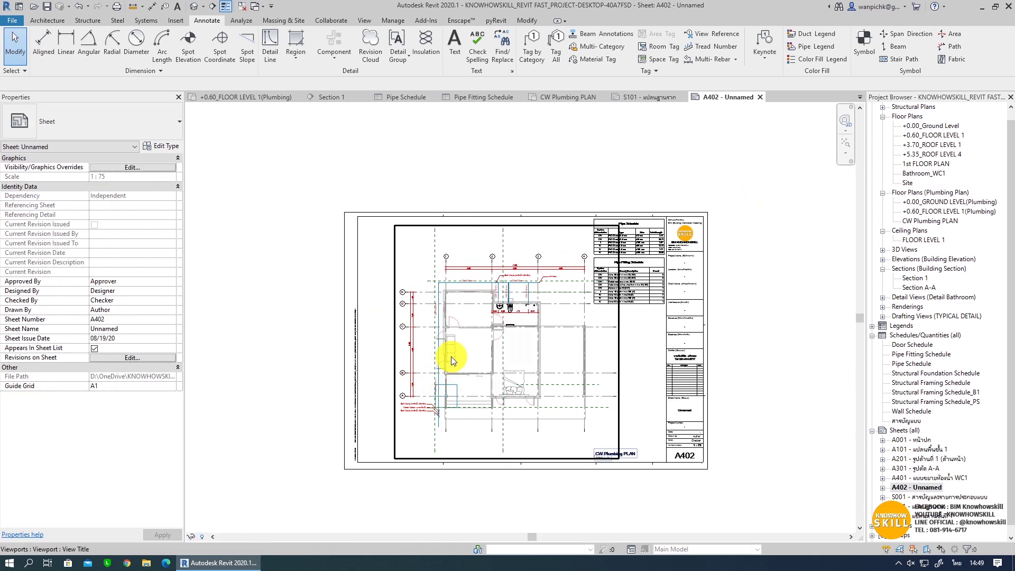
- Renumber sheet A402 to SN101, name it CW Plumbing PLAN, and zoom the sheet to fit
{"action": "right_click", "coordinate": [917, 487]}
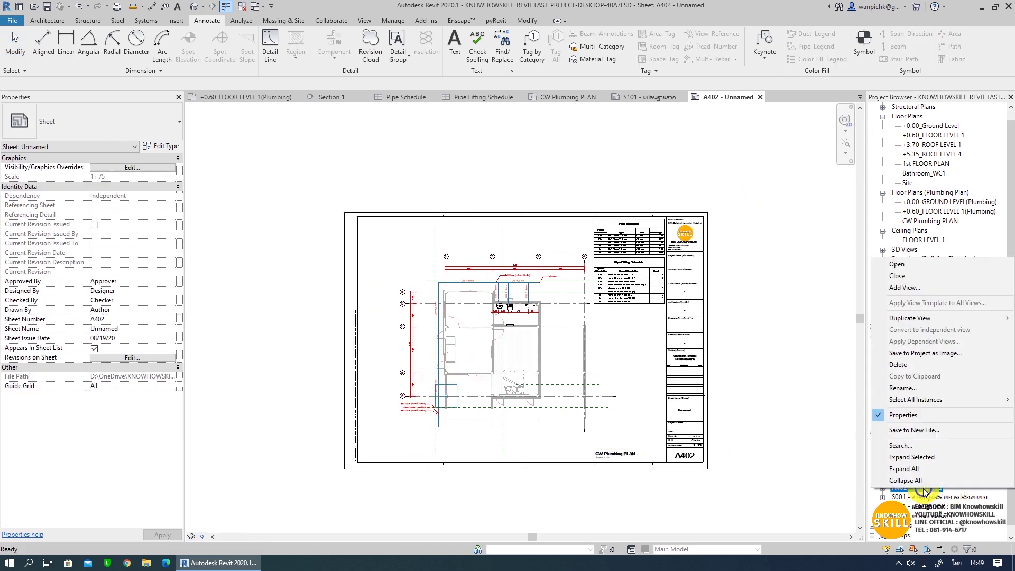
{"action": "left_click", "coordinate": [910, 388]}
{"action": "type", "text": "SN101"}
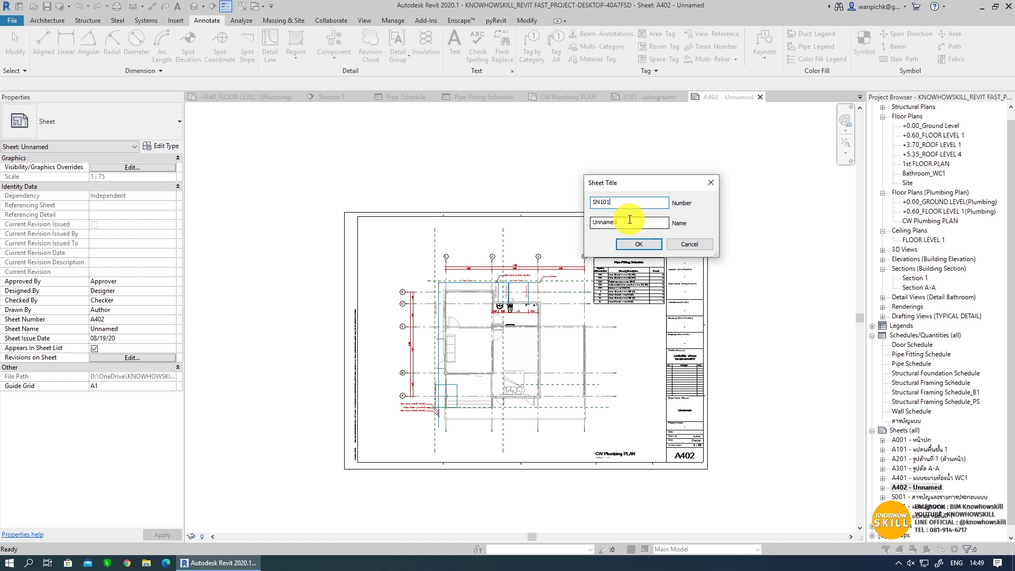
{"action": "double_click", "coordinate": [627, 223]}
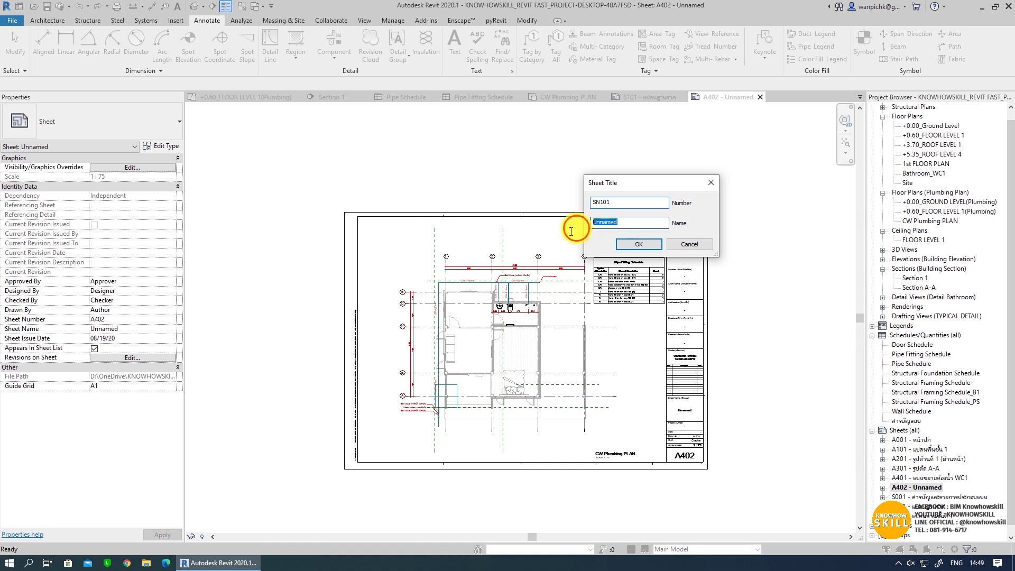
{"action": "type", "text": "แป"}
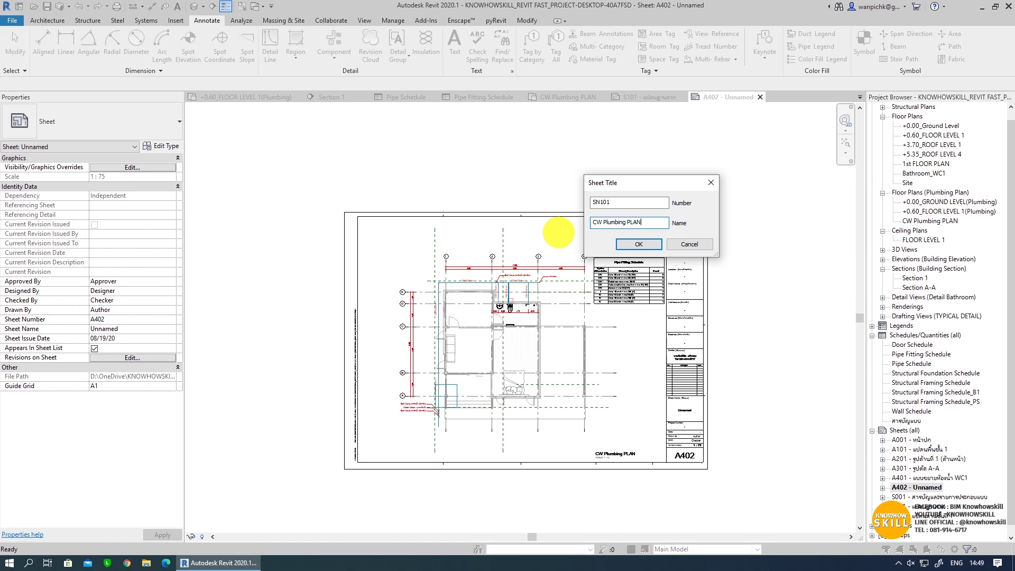
{"action": "left_click", "coordinate": [649, 244]}
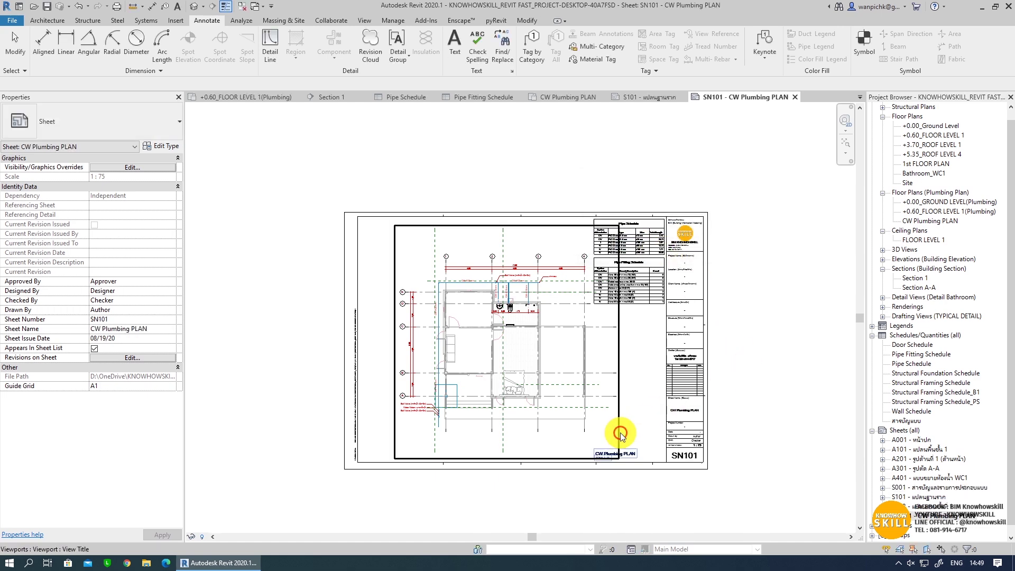
{"action": "scroll", "coordinate": [620, 432], "scroll_direction": "up", "scroll_amount": 2}
{"action": "middle_click_drag", "start_coordinate": [650, 449], "coordinate": [679, 467]}
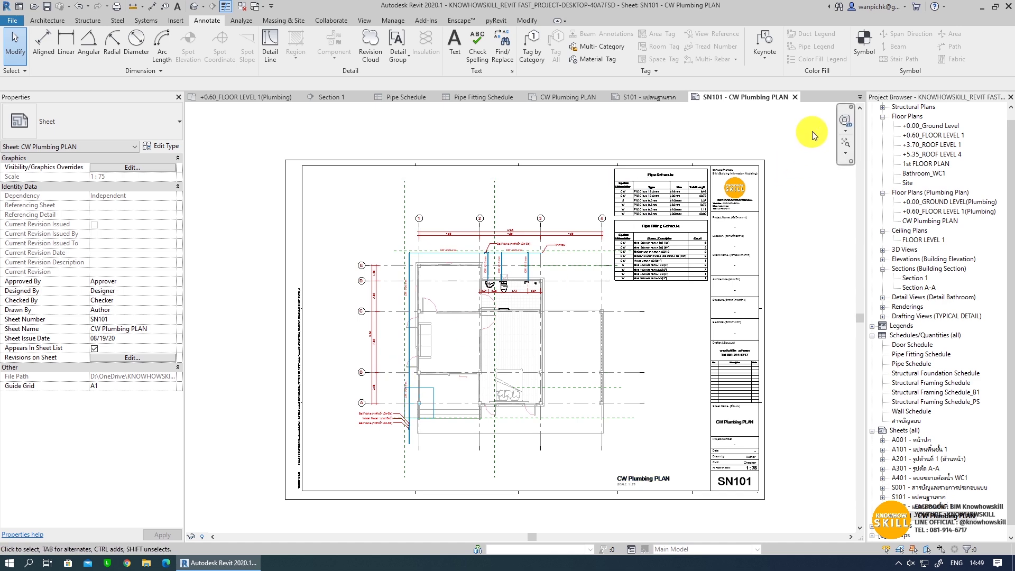
{"action": "left_click", "coordinate": [844, 143]}
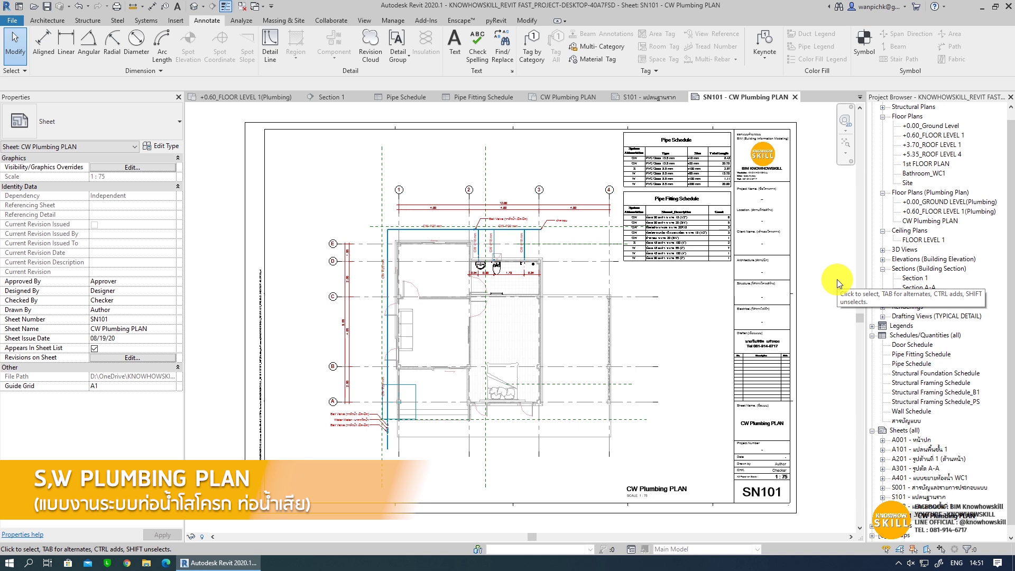
{"action": "left_click", "coordinate": [829, 301]}
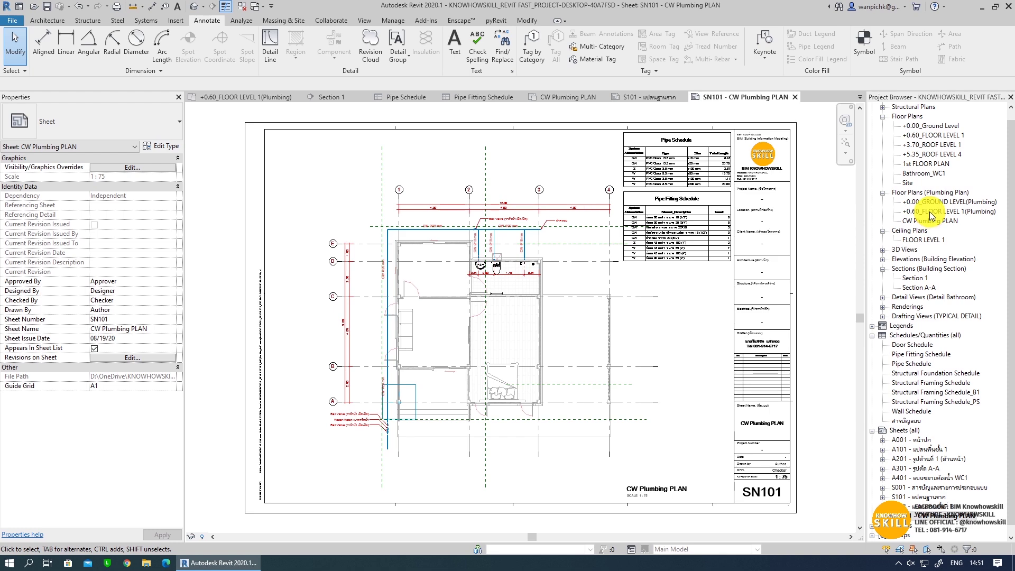
- Duplicate the +0.60_FLOOR LEVEL 1(Plumbing) plan with detailing and name the copy S,W Plumbing PLAN
{"action": "double_click", "coordinate": [932, 212]}
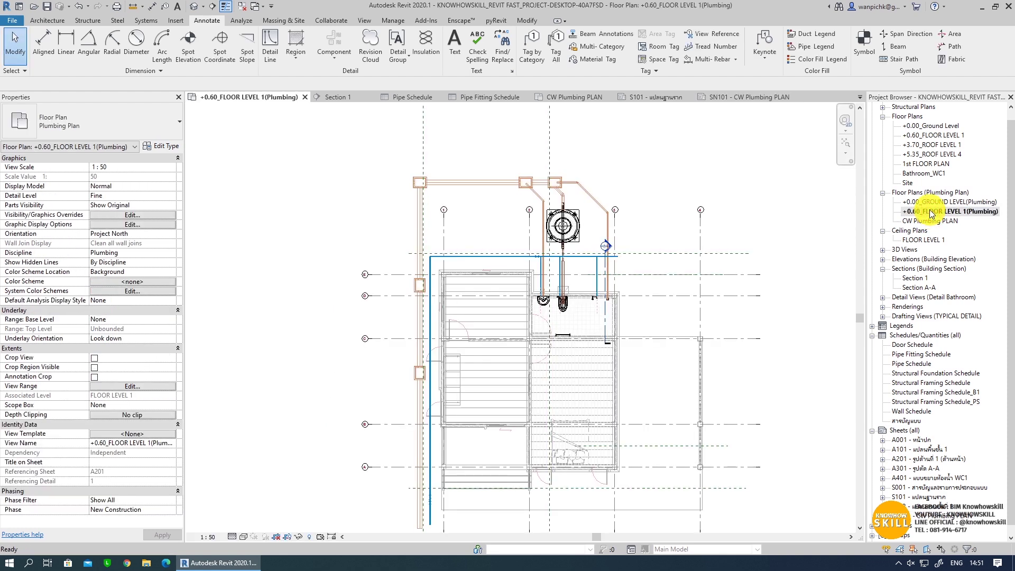
{"action": "right_click", "coordinate": [931, 213]}
{"action": "mouse_move", "coordinate": [920, 293]}
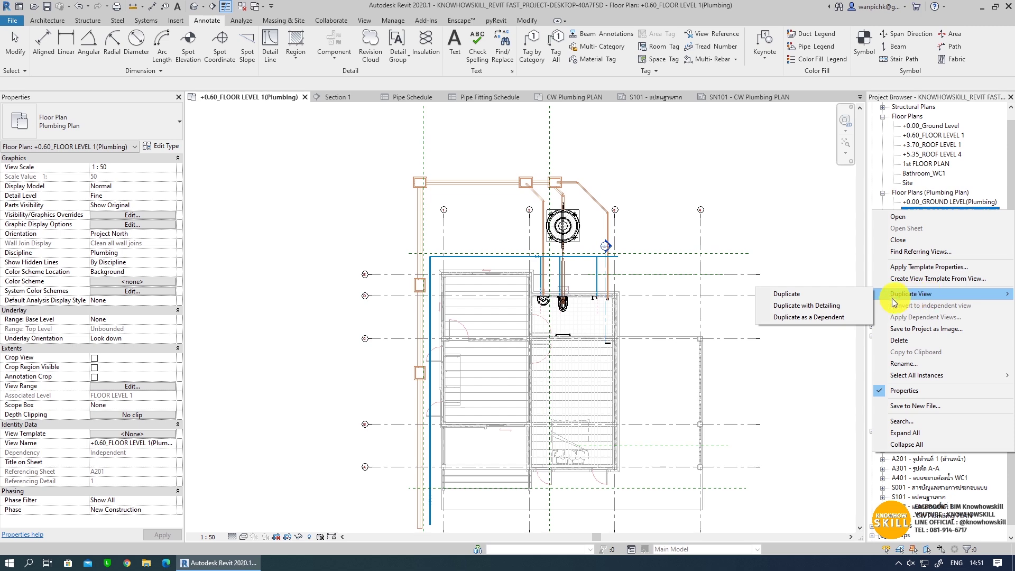
{"action": "left_click", "coordinate": [813, 311]}
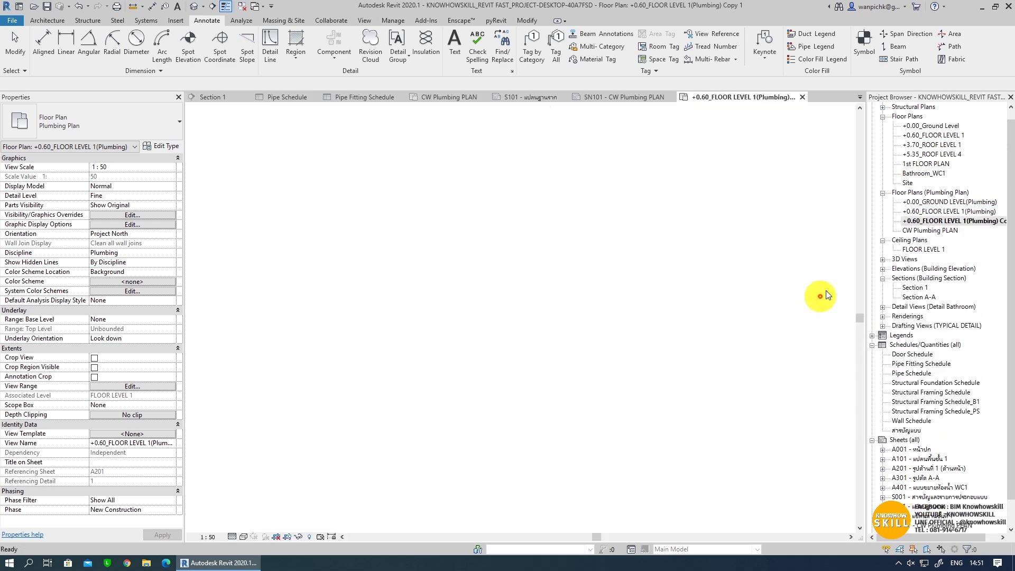
{"action": "right_click", "coordinate": [929, 221]}
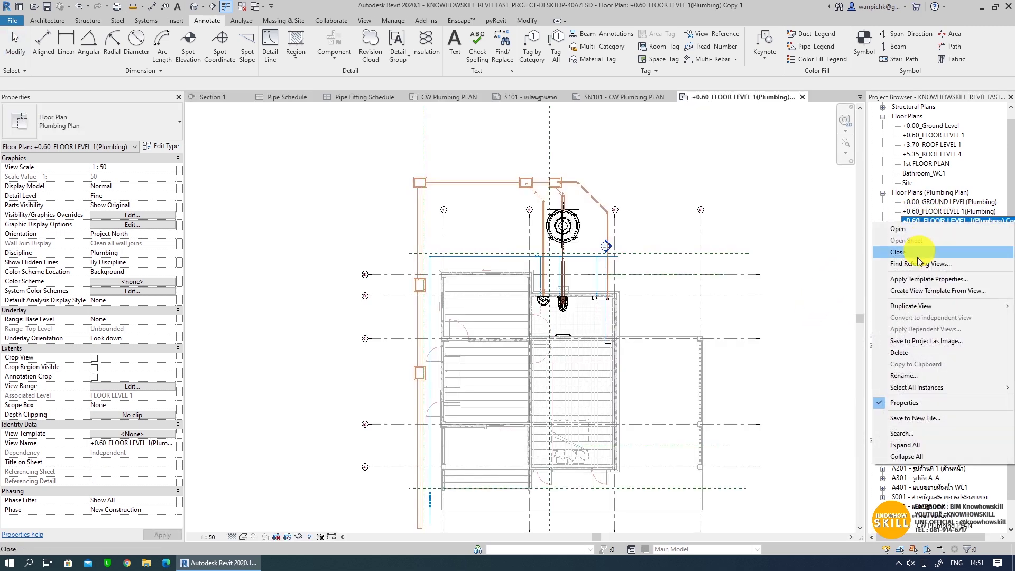
{"action": "left_click", "coordinate": [912, 376]}
{"action": "type", "text": "SW Plumbing PLAN"}
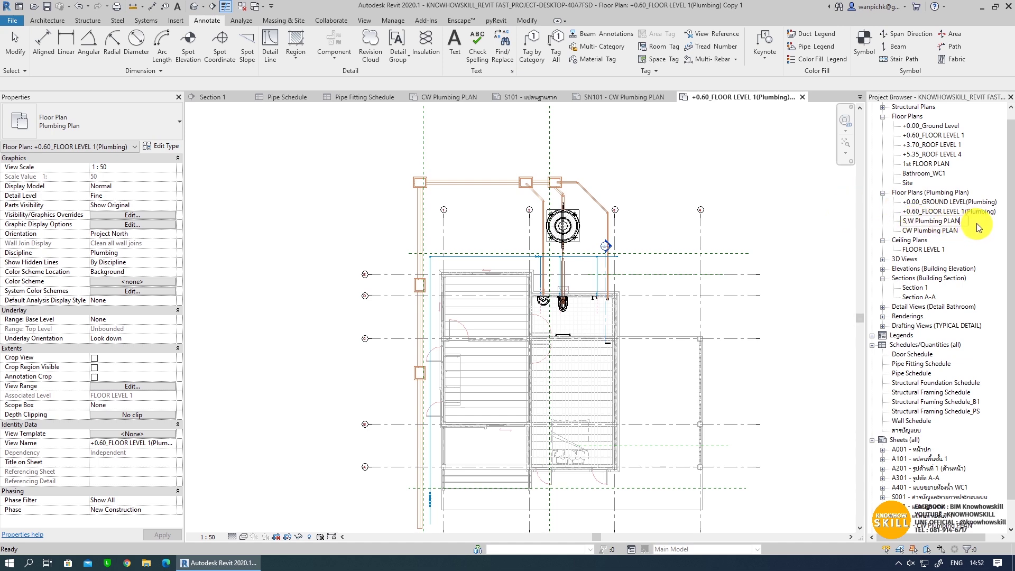
{"action": "key", "text": "Return"}
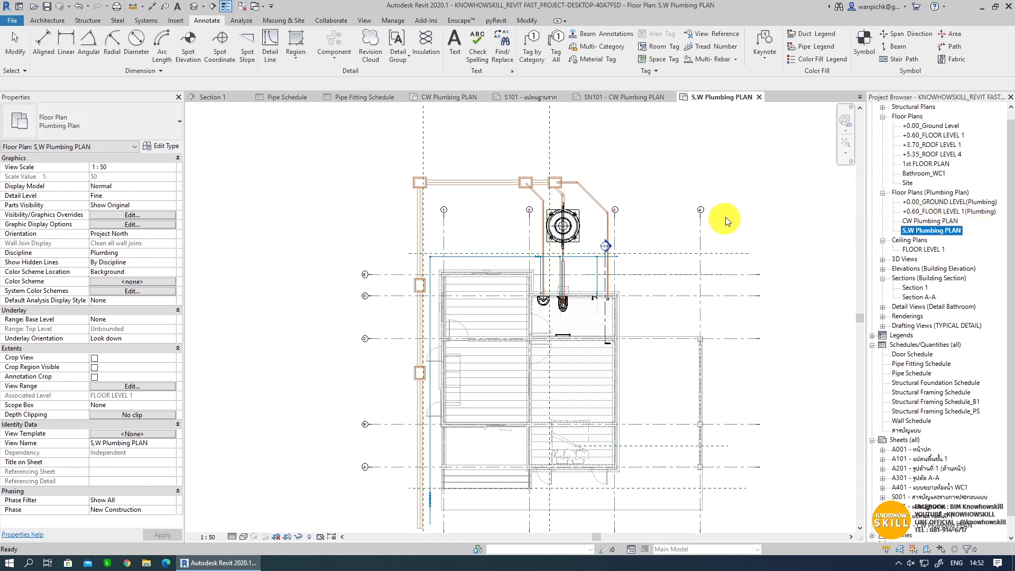
{"action": "left_click", "coordinate": [747, 168]}
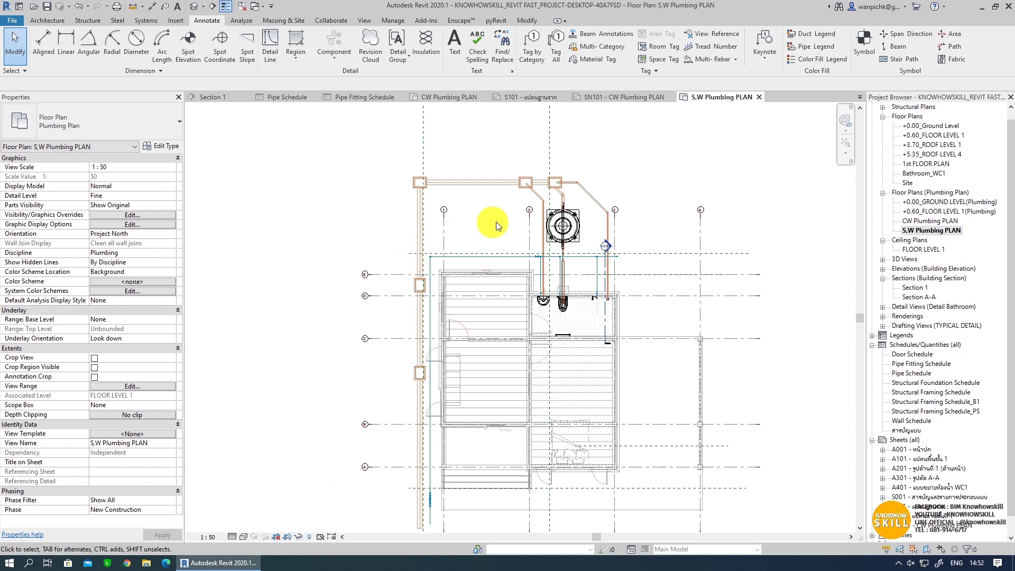
- Copy the left and top grid dimensions from CW Plumbing PLAN and paste them aligned into S,W Plumbing PLAN
{"action": "double_click", "coordinate": [923, 222]}
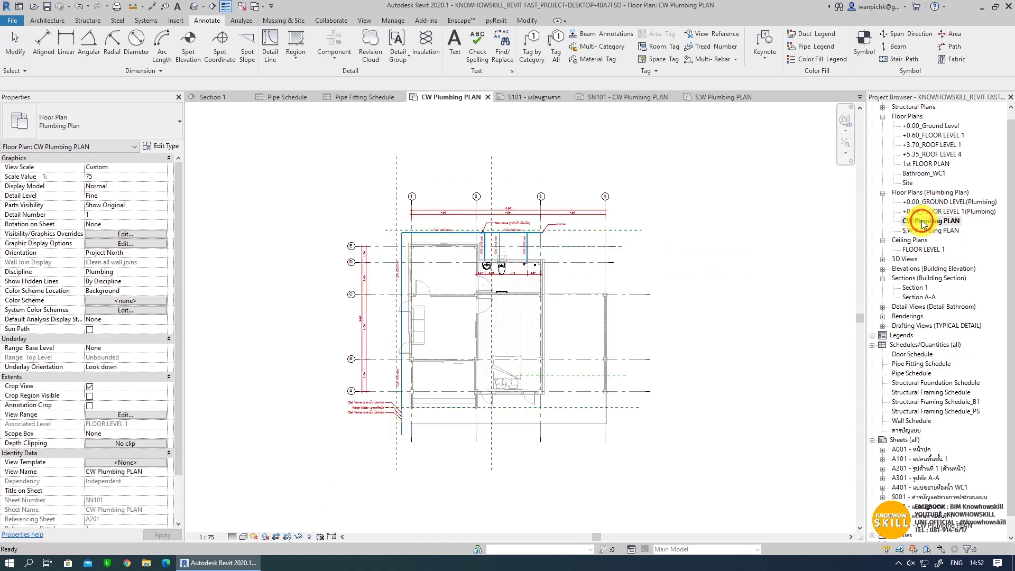
{"action": "left_click", "coordinate": [373, 315]}
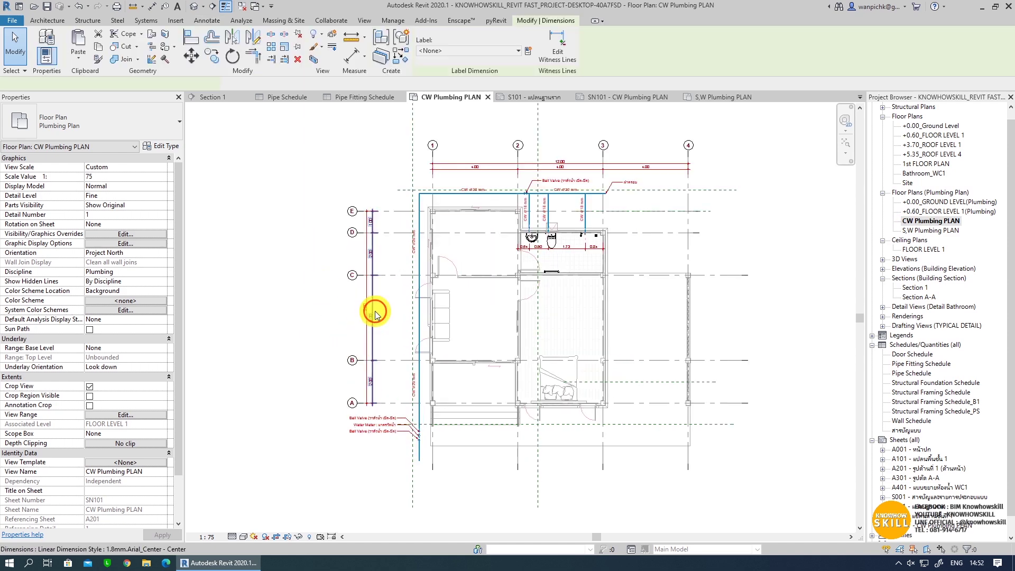
{"action": "left_click", "coordinate": [456, 169], "text": "ctrl"}
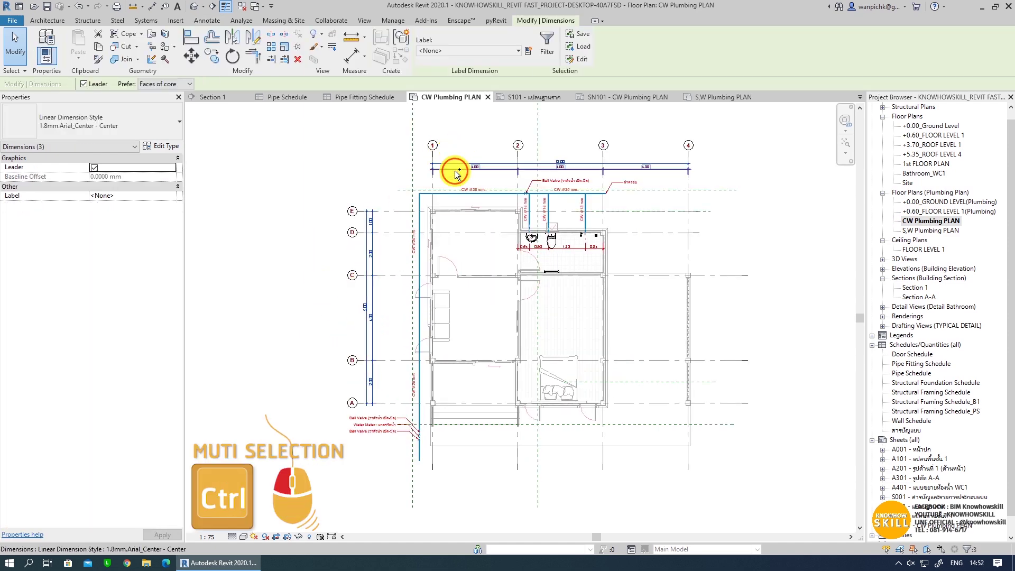
{"action": "left_click", "coordinate": [99, 48]}
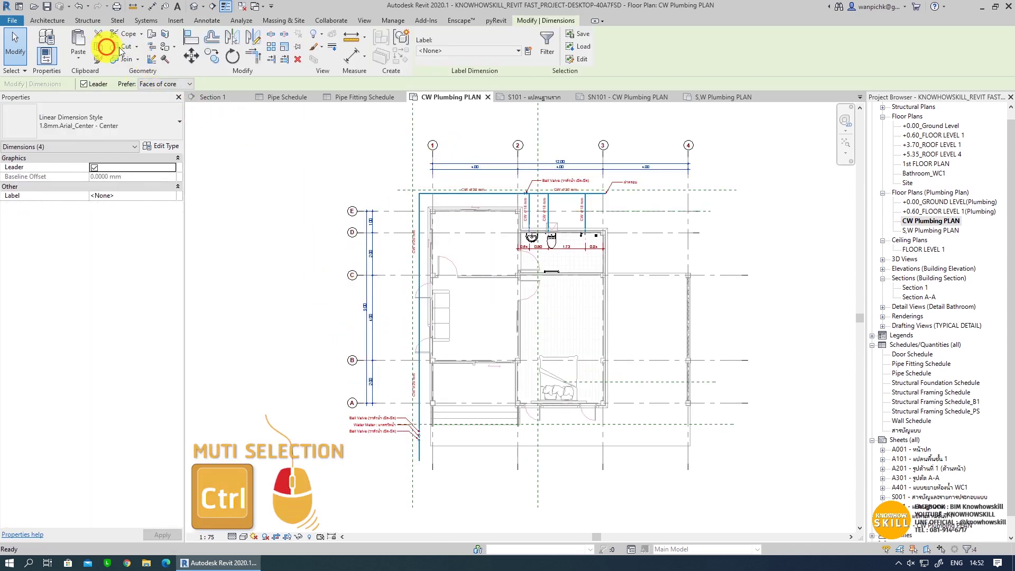
{"action": "double_click", "coordinate": [922, 231]}
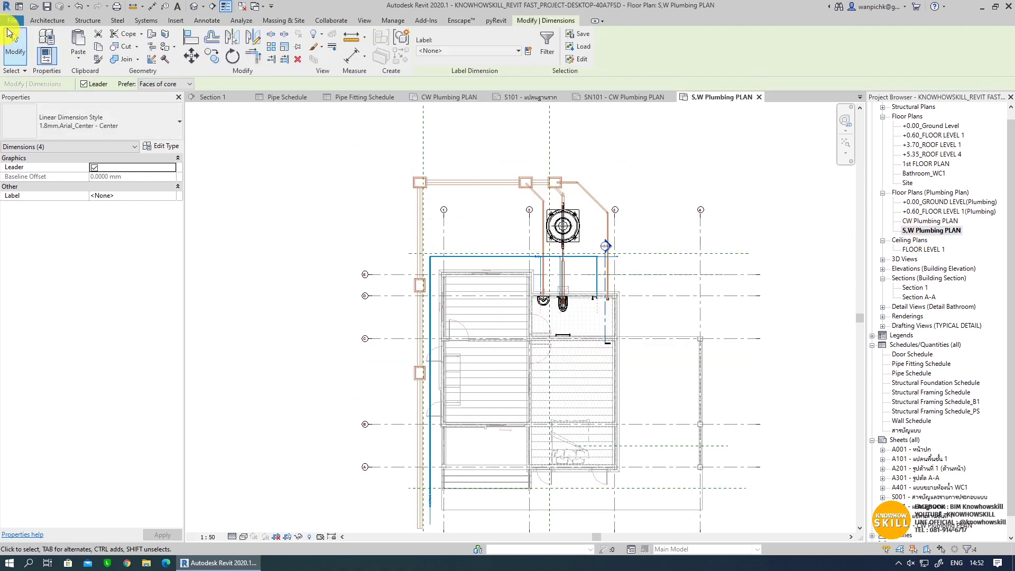
{"action": "left_click", "coordinate": [78, 61]}
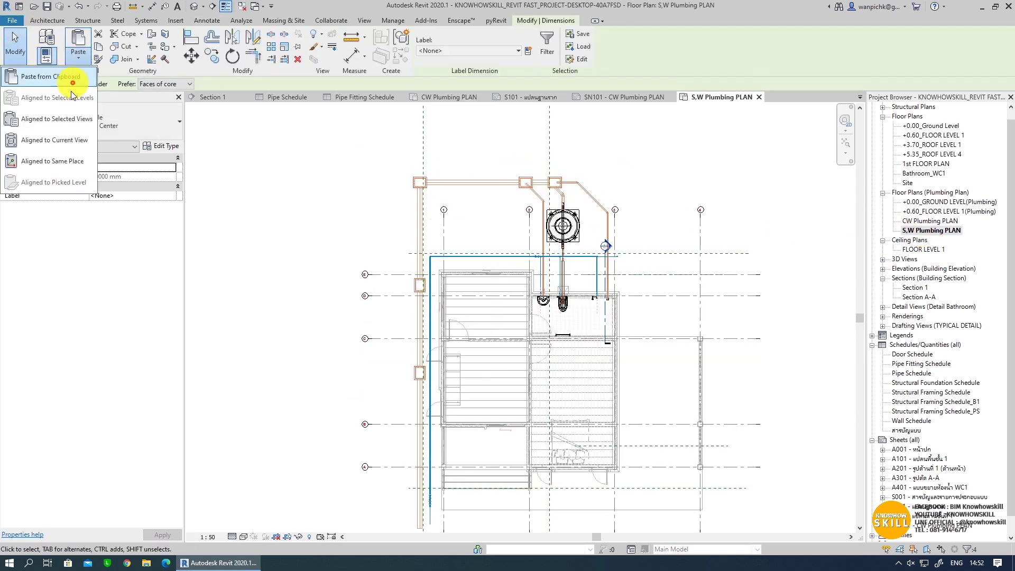
{"action": "left_click", "coordinate": [56, 144]}
{"action": "left_click", "coordinate": [323, 363]}
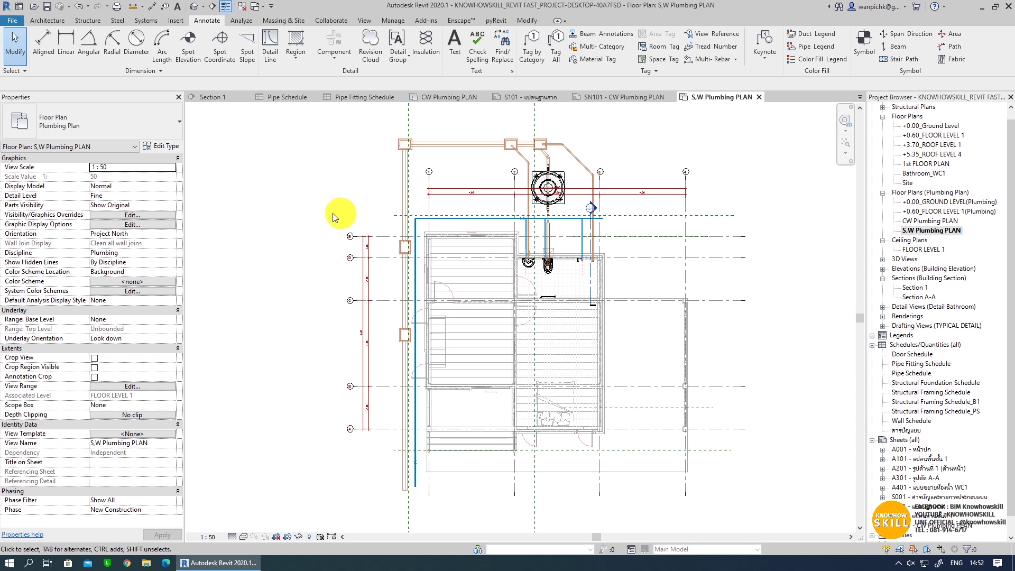
- Turn off visibility of the Plumbing_CW filter in the view's Visibility/Graphics Filters tab
{"action": "key", "text": "v"}
{"action": "key", "text": "v"}
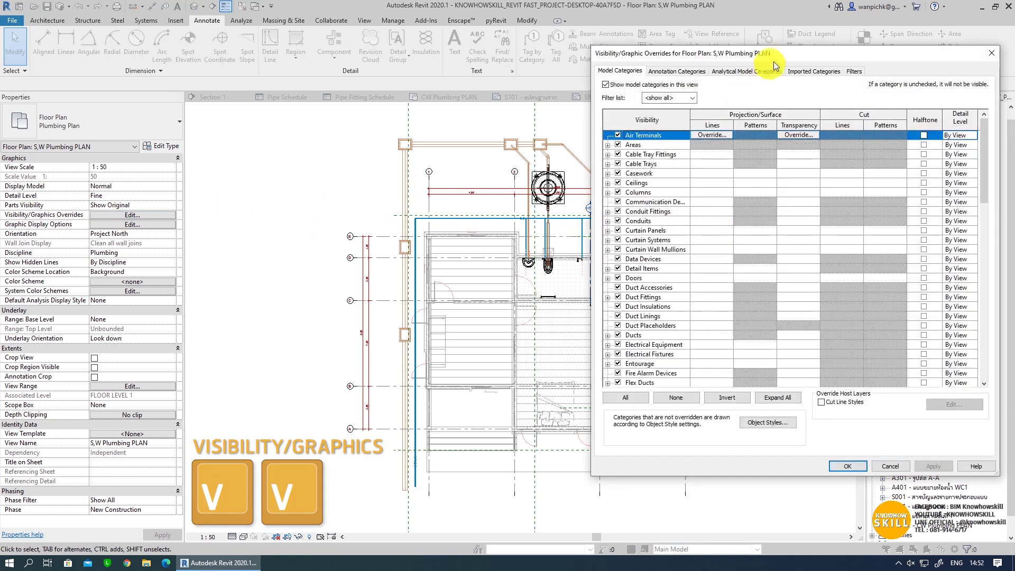
{"action": "left_click", "coordinate": [853, 72]}
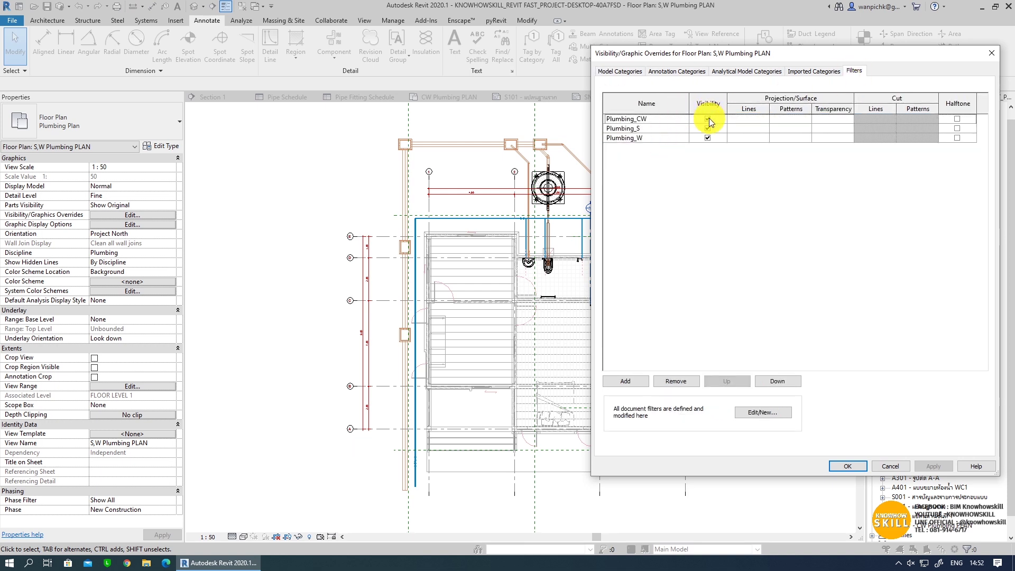
{"action": "left_click", "coordinate": [708, 119]}
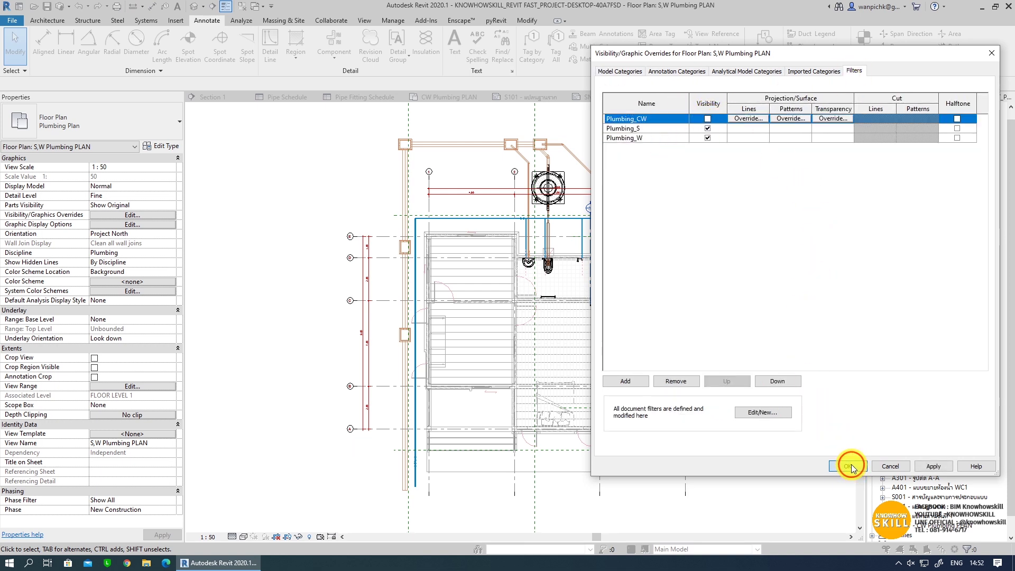
{"action": "middle_click_drag", "start_coordinate": [545, 329], "coordinate": [533, 376]}
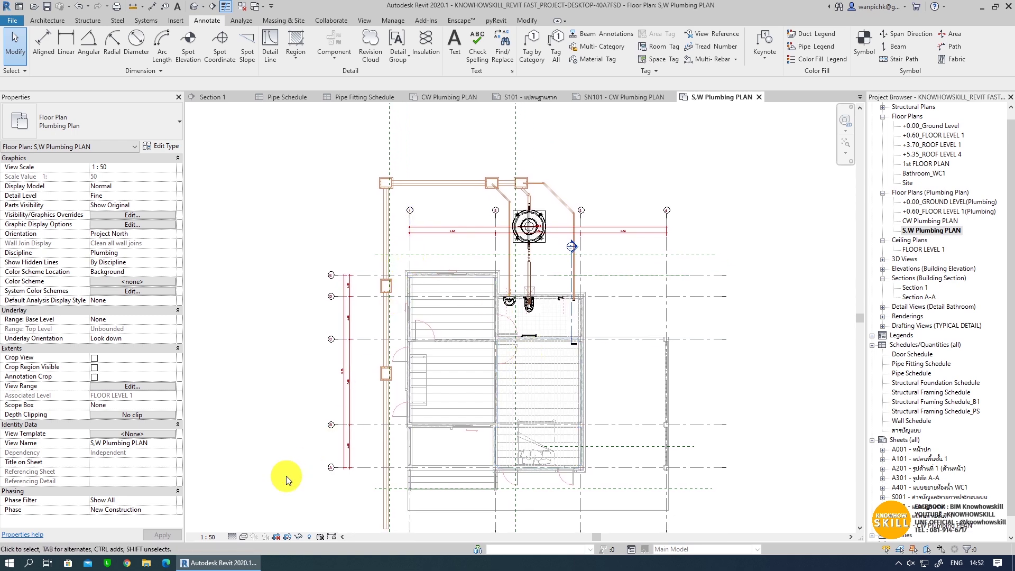
- Stretch grid 1 upward, compare with the +0.60_FLOOR LEVEL 1 plan, then undo the extension
{"action": "left_click", "coordinate": [410, 250]}
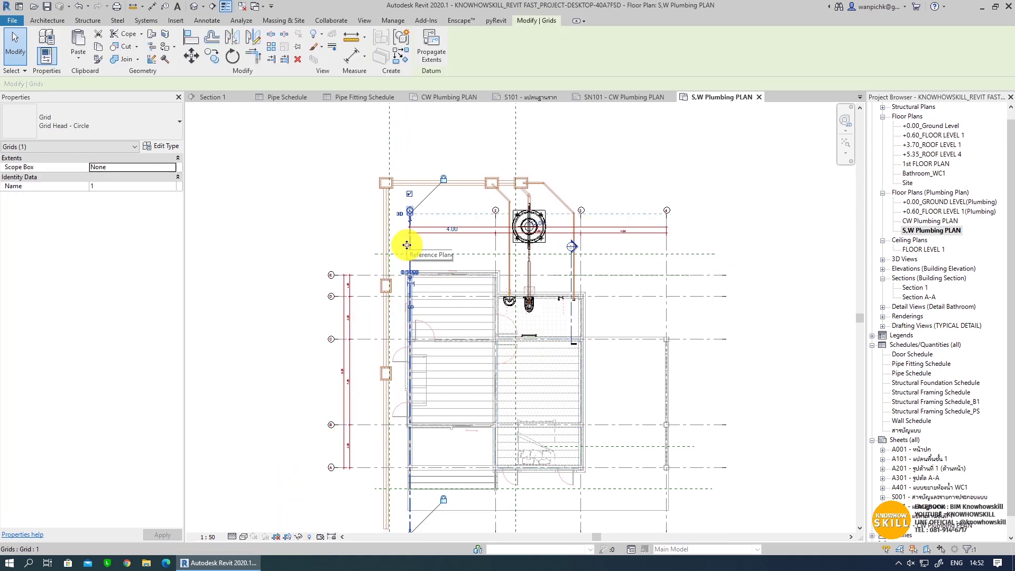
{"action": "scroll", "coordinate": [408, 219], "scroll_direction": "up", "scroll_amount": 2}
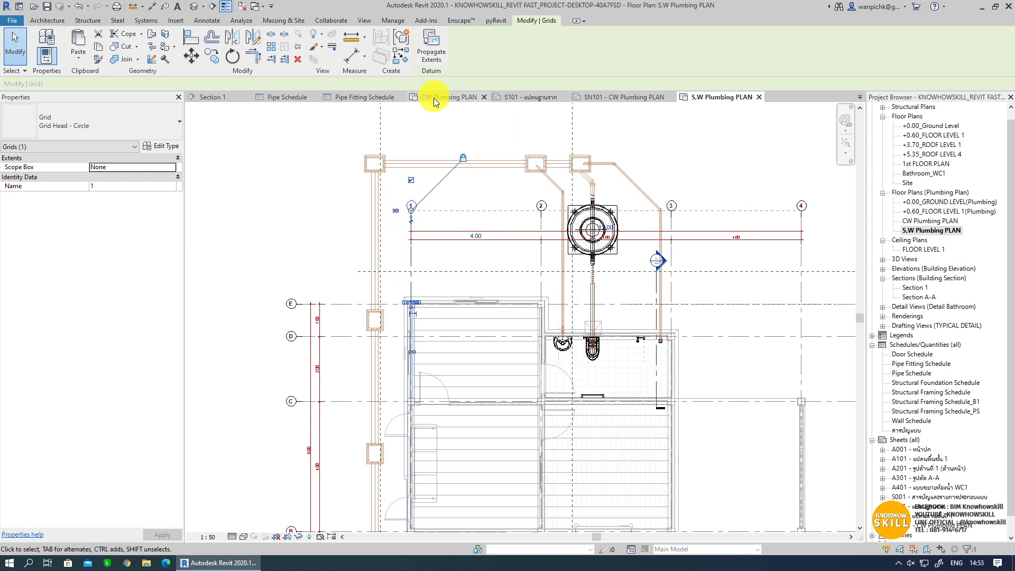
{"action": "middle_click_drag", "start_coordinate": [416, 206], "coordinate": [401, 294]}
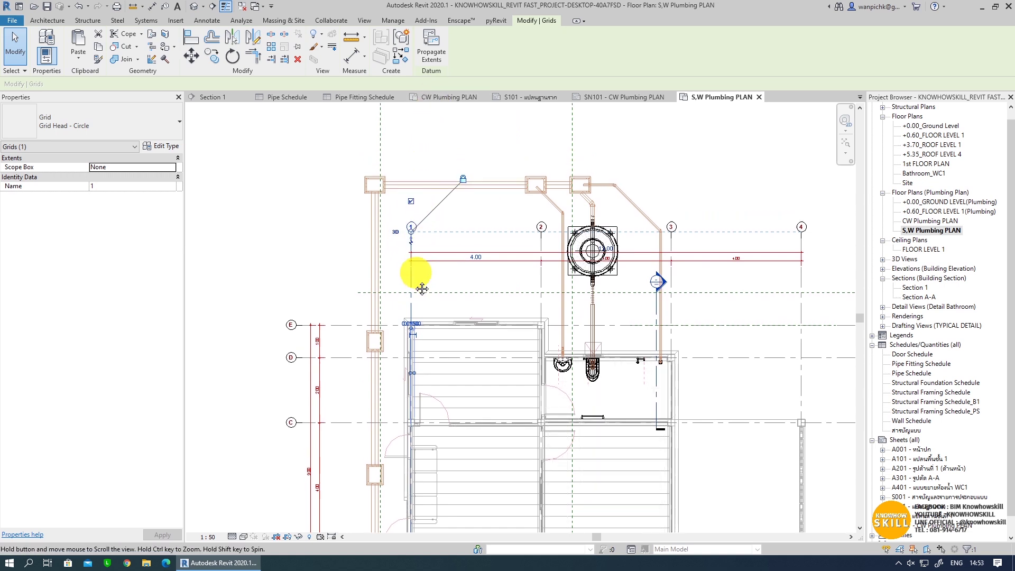
{"action": "left_click_drag", "start_coordinate": [399, 297], "coordinate": [416, 121]}
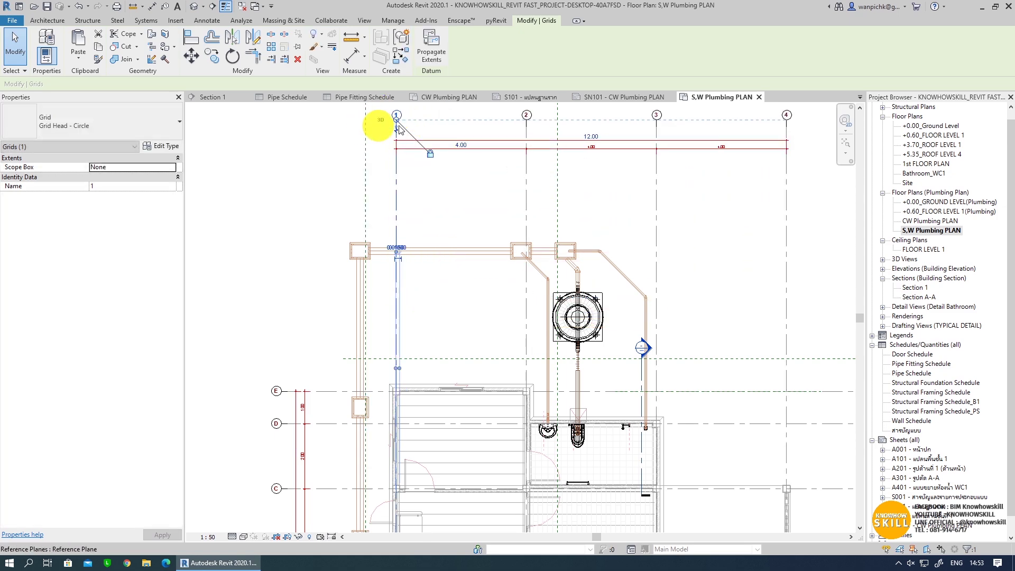
{"action": "left_click", "coordinate": [788, 212]}
{"action": "double_click", "coordinate": [933, 135]}
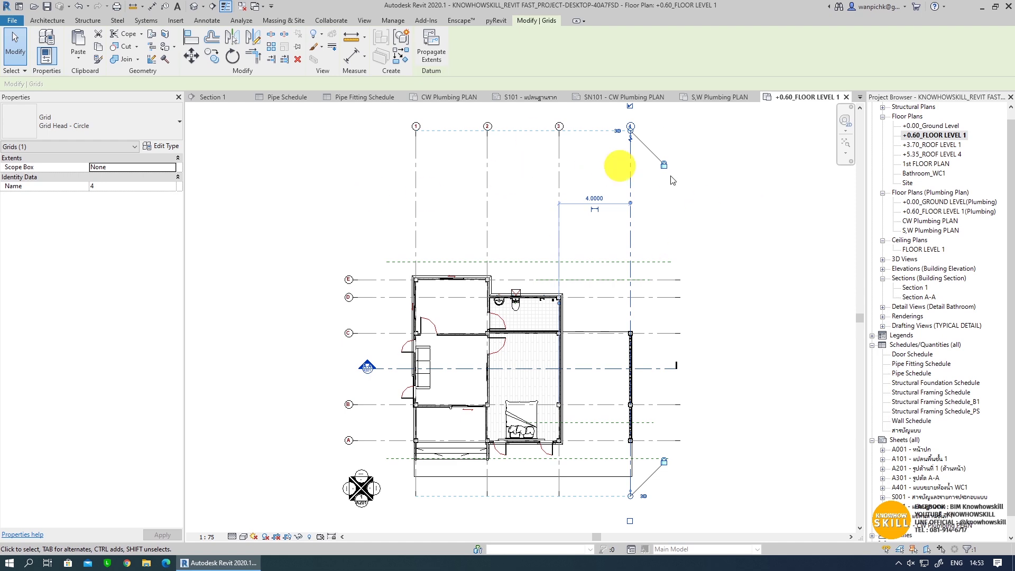
{"action": "left_click", "coordinate": [717, 211]}
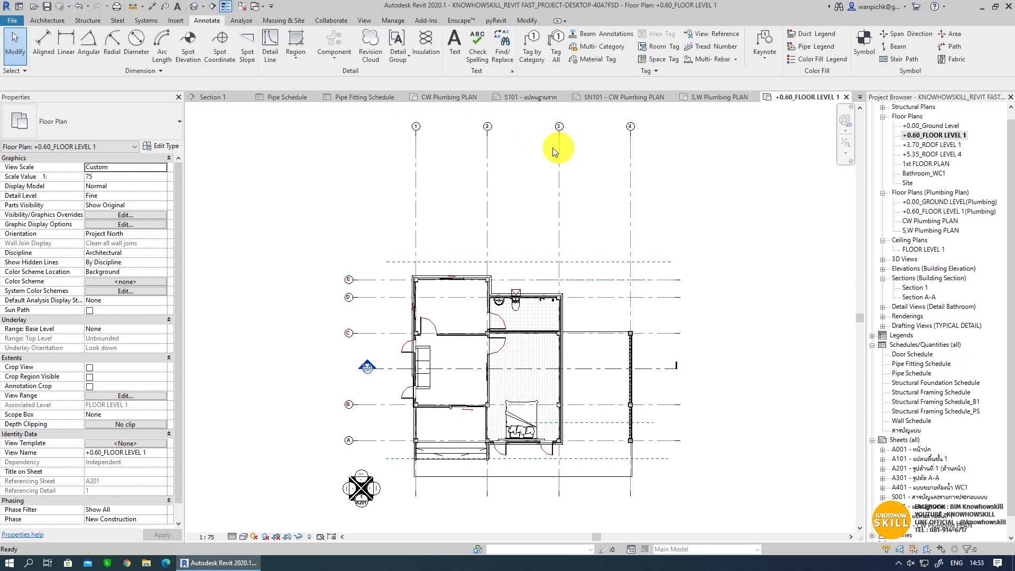
{"action": "key", "text": "ctrl+z"}
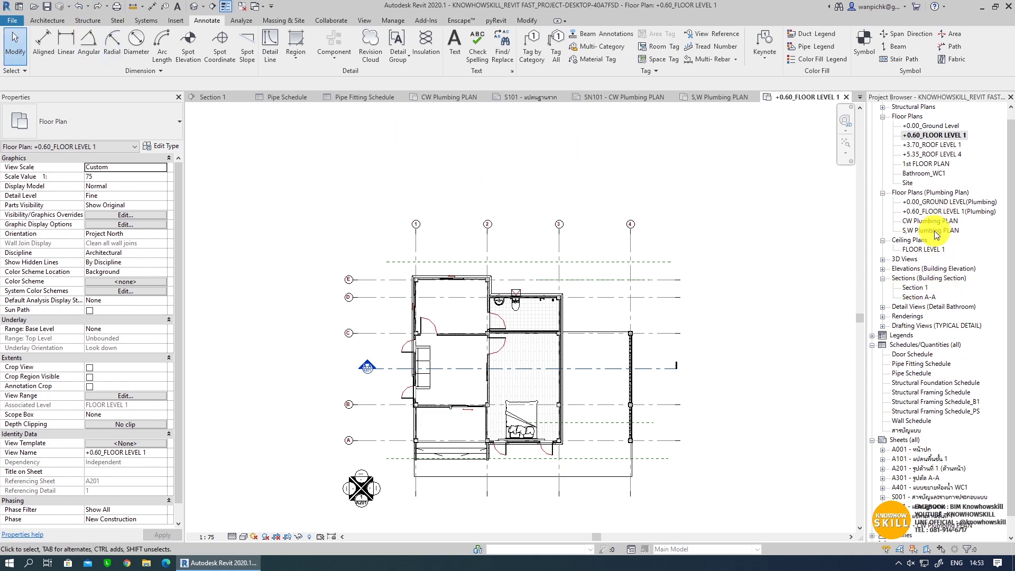
{"action": "double_click", "coordinate": [936, 230]}
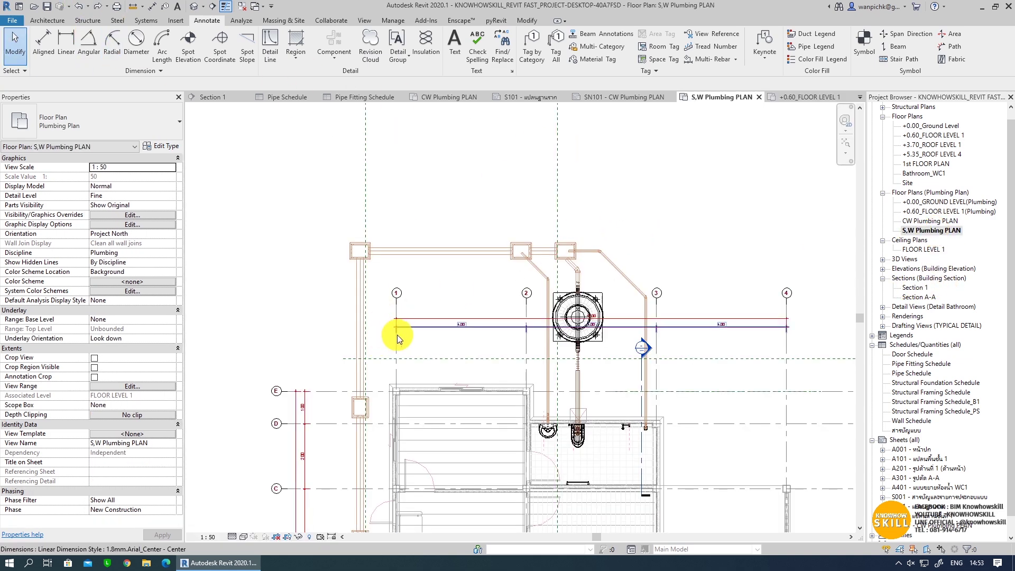
- Switch grid 1 to 2D extents and extend its head upward in the S,W Plumbing PLAN only
{"action": "left_click", "coordinate": [397, 334]}
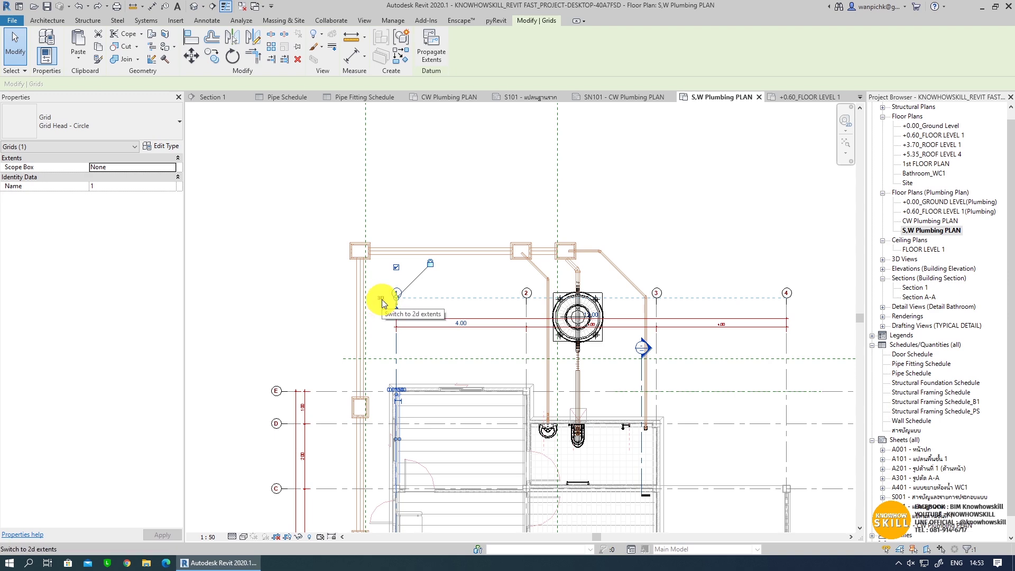
{"action": "left_click", "coordinate": [382, 299]}
{"action": "left_click_drag", "start_coordinate": [398, 297], "coordinate": [397, 129]}
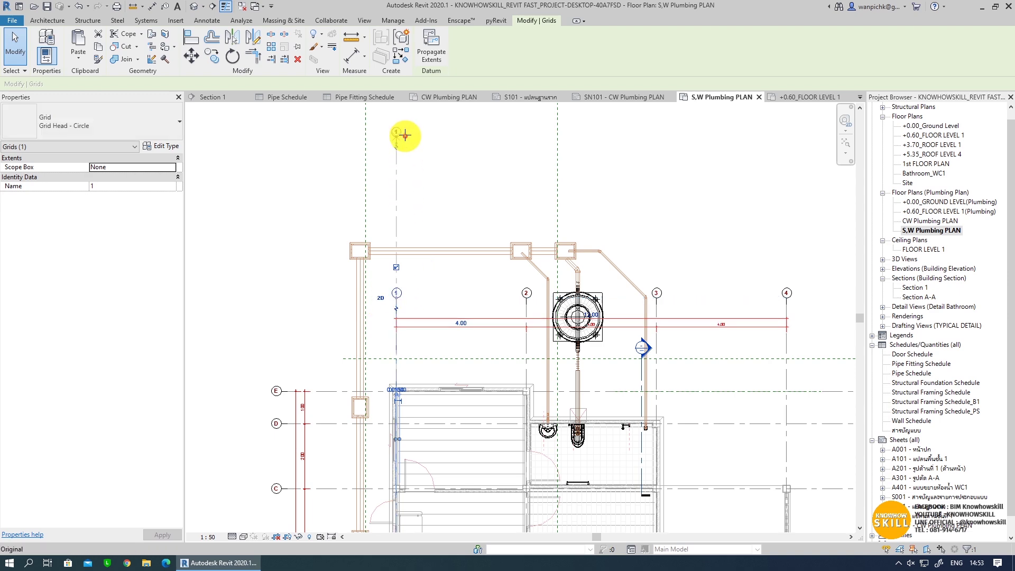
{"action": "left_click", "coordinate": [492, 173]}
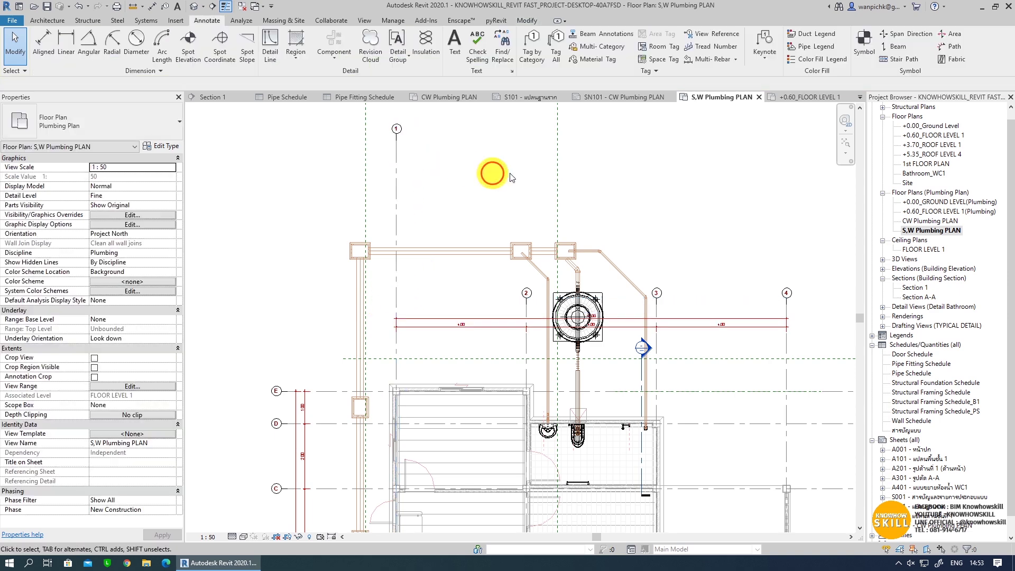
{"action": "double_click", "coordinate": [939, 136]}
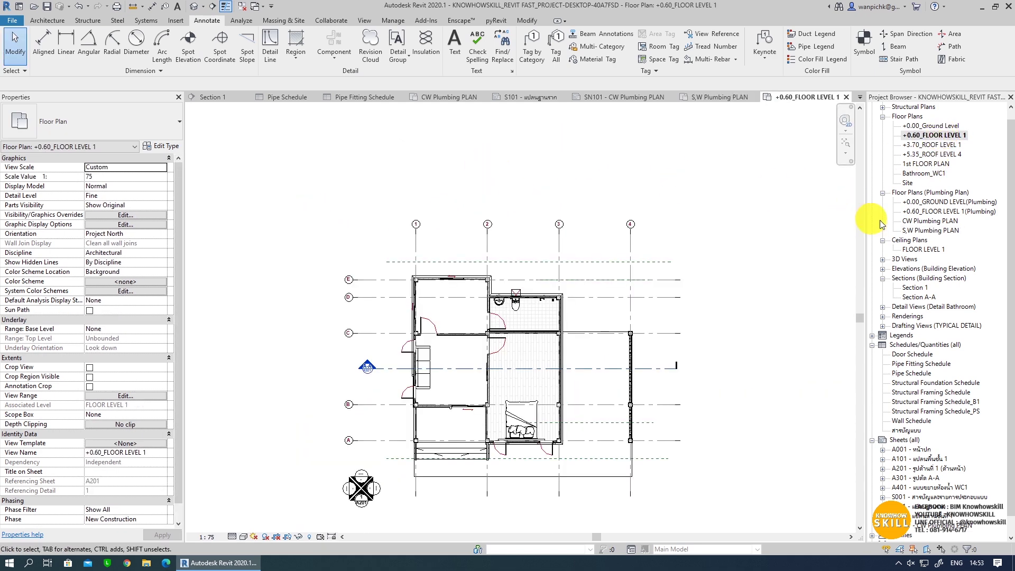
{"action": "left_click", "coordinate": [932, 232]}
{"action": "double_click", "coordinate": [932, 232]}
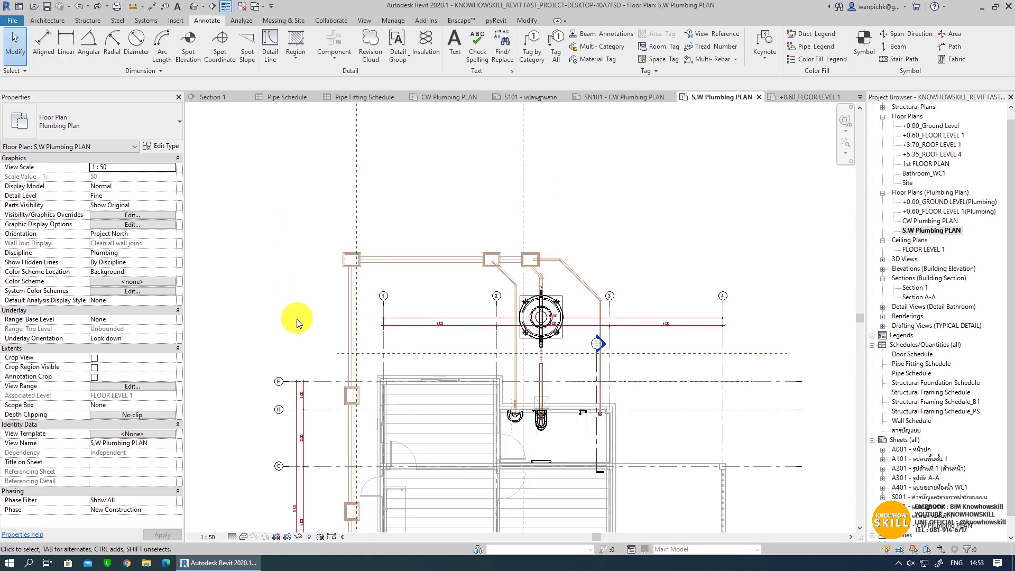
{"action": "scroll", "coordinate": [296, 319], "scroll_direction": "down", "scroll_amount": 3}
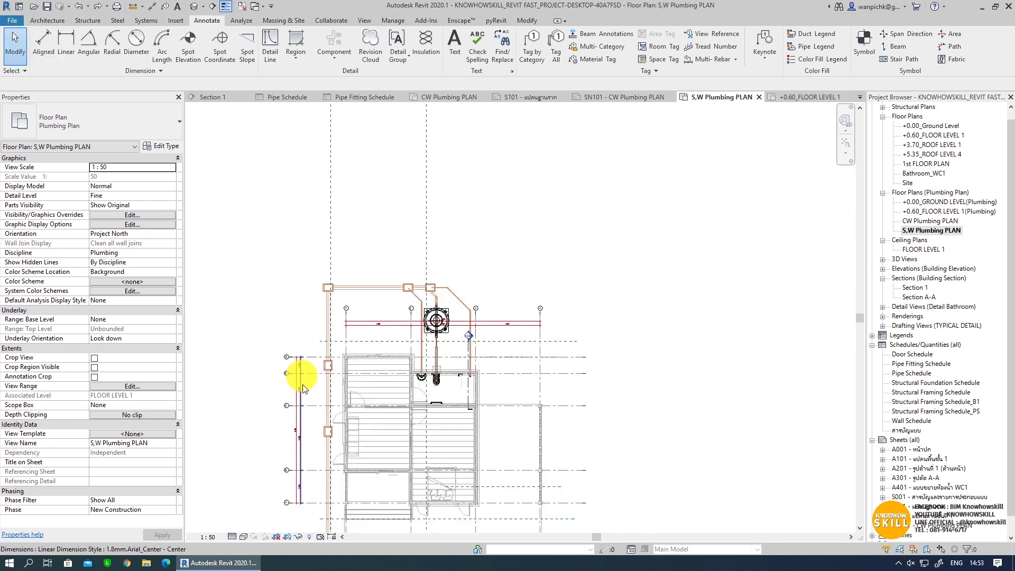
- Show the crop region and pull its top edge down toward the plan
{"action": "left_click", "coordinate": [287, 539]}
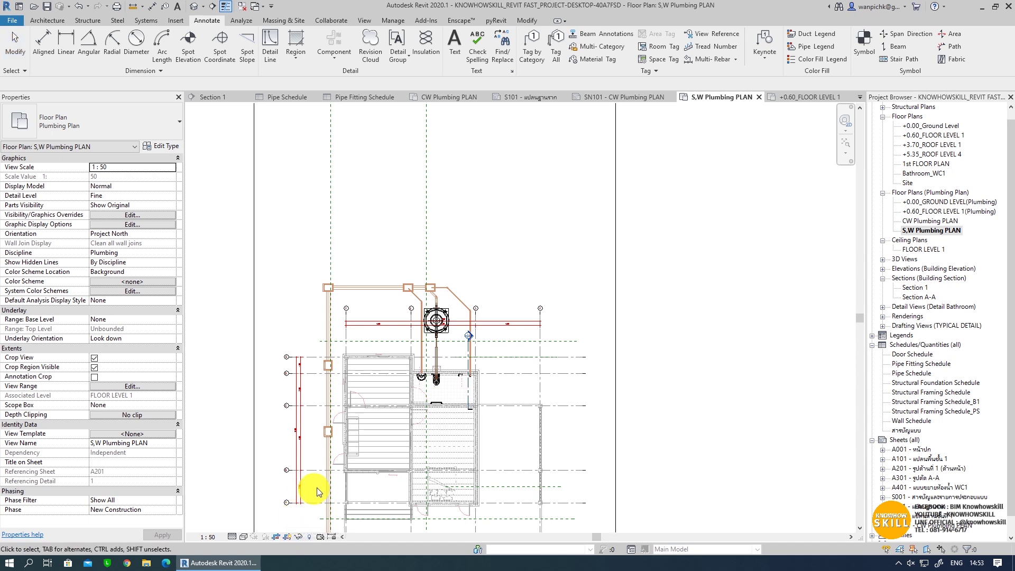
{"action": "left_click", "coordinate": [517, 206]}
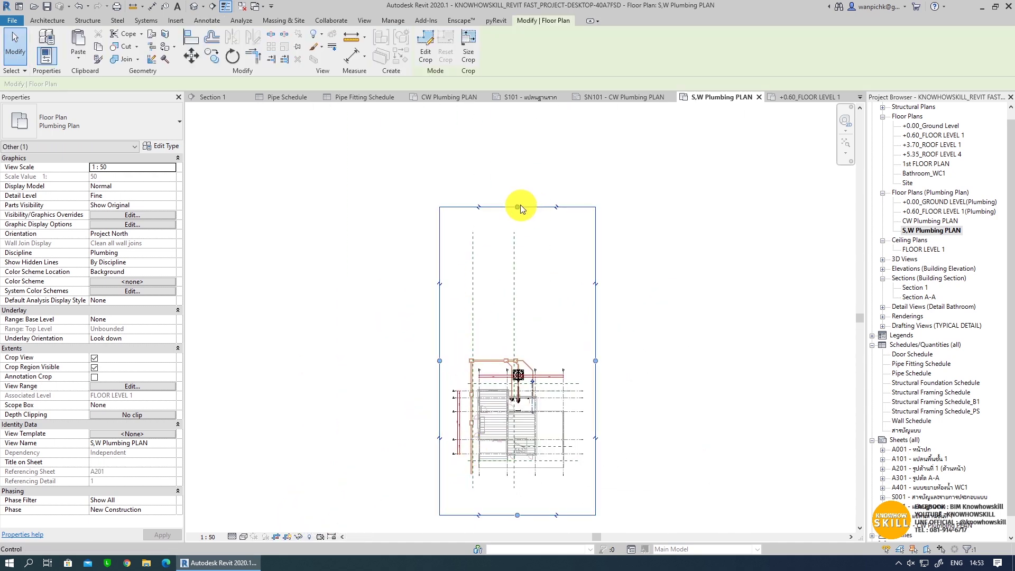
{"action": "left_click_drag", "start_coordinate": [517, 207], "coordinate": [506, 390]}
{"action": "scroll", "coordinate": [497, 409], "scroll_direction": "up", "scroll_amount": 4}
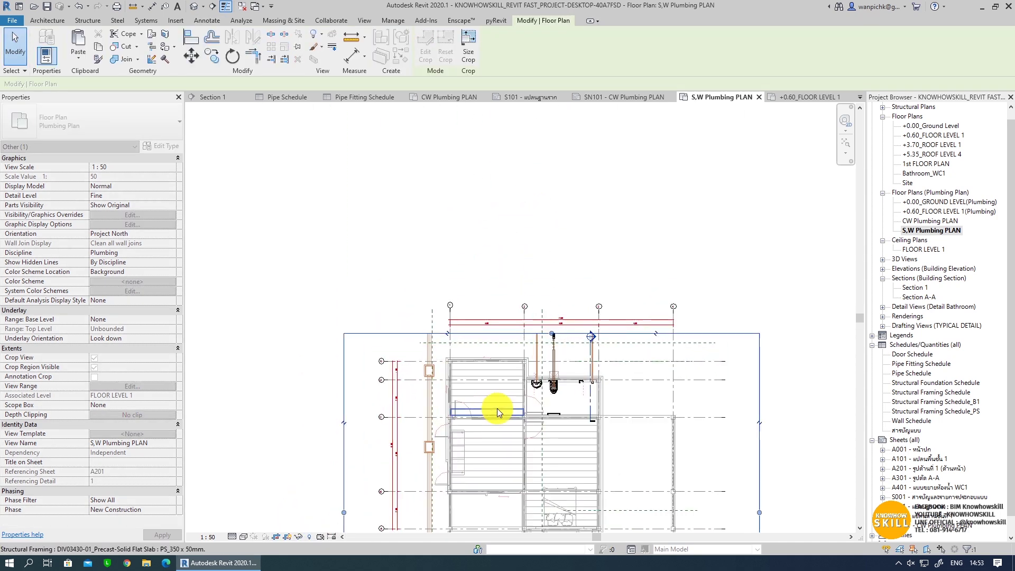
{"action": "middle_click_drag", "start_coordinate": [514, 358], "coordinate": [614, 229]}
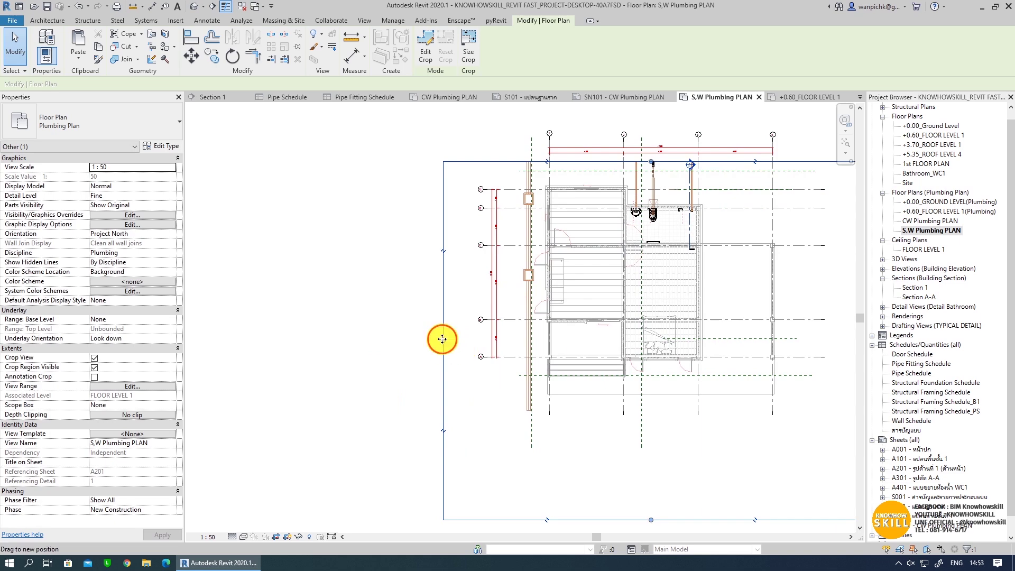
- Pull the crop region's left, bottom and right edges in tight to the building
{"action": "left_click_drag", "start_coordinate": [442, 339], "coordinate": [508, 337]}
{"action": "middle_click_drag", "start_coordinate": [705, 514], "coordinate": [631, 496]}
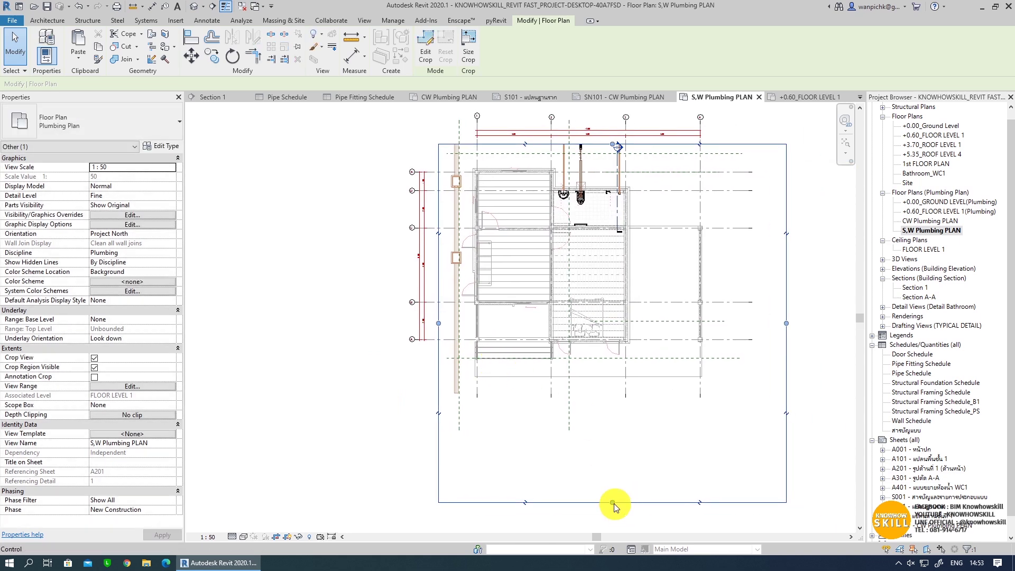
{"action": "left_click_drag", "start_coordinate": [614, 503], "coordinate": [612, 383]}
{"action": "middle_click_drag", "start_coordinate": [641, 465], "coordinate": [628, 520]}
{"action": "mouse_move", "coordinate": [769, 319]}
{"action": "left_mouse_down"}
{"action": "mouse_move", "coordinate": [691, 332]}
{"action": "mouse_move", "coordinate": [701, 333]}
{"action": "left_mouse_up"}
{"action": "middle_click_drag", "start_coordinate": [596, 318], "coordinate": [585, 390]}
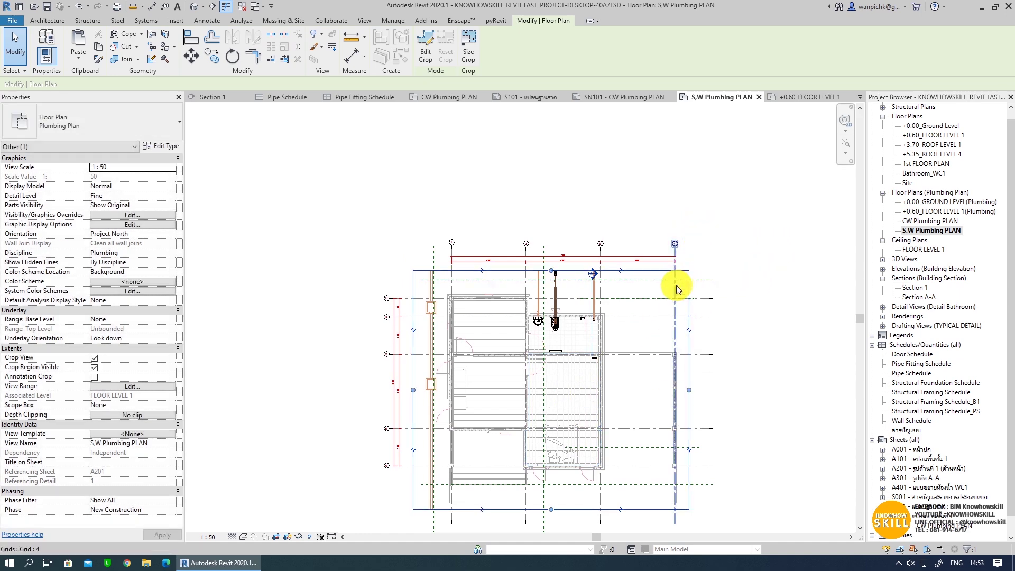
{"action": "left_click", "coordinate": [675, 245]}
{"action": "scroll", "coordinate": [675, 245], "scroll_direction": "up", "scroll_amount": 2}
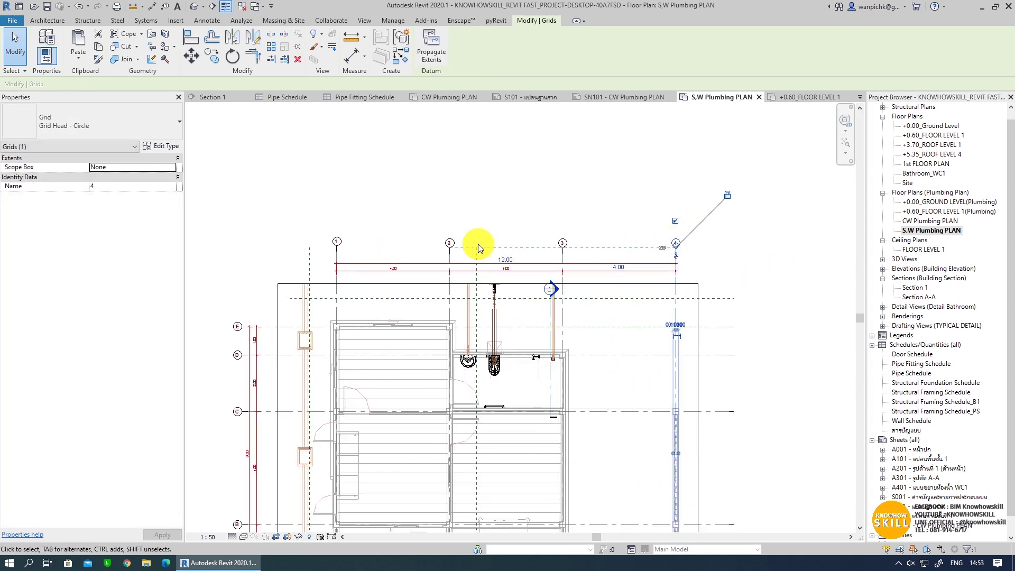
- Try extending grid 4's head upward, then undo the change
{"action": "scroll", "coordinate": [478, 243], "scroll_direction": "up", "scroll_amount": 1}
{"action": "scroll", "coordinate": [720, 241], "scroll_direction": "up", "scroll_amount": 1}
{"action": "scroll", "coordinate": [720, 242], "scroll_direction": "down", "scroll_amount": 1}
{"action": "scroll", "coordinate": [737, 245], "scroll_direction": "down", "scroll_amount": 1}
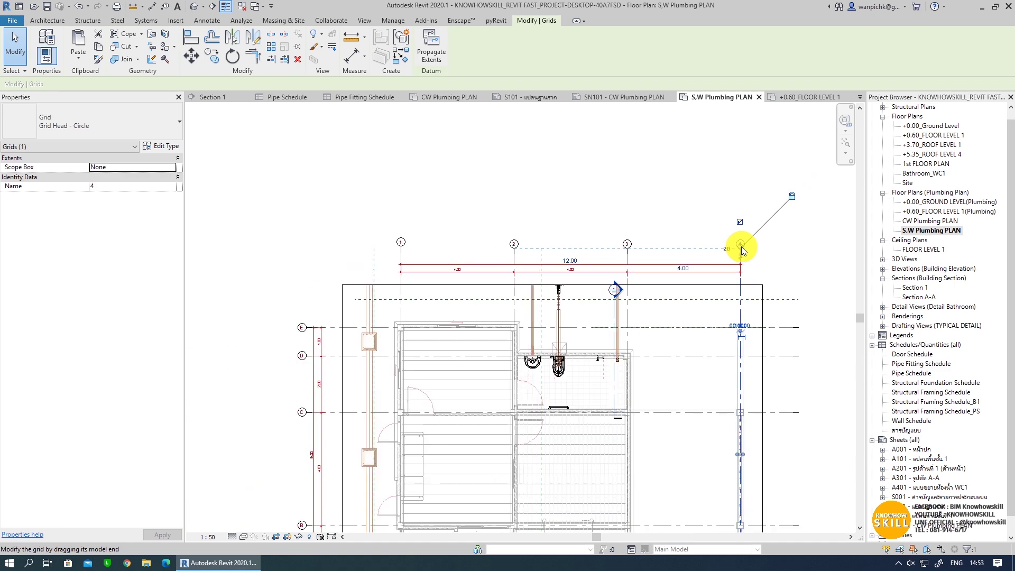
{"action": "left_click_drag", "start_coordinate": [741, 248], "coordinate": [763, 121]}
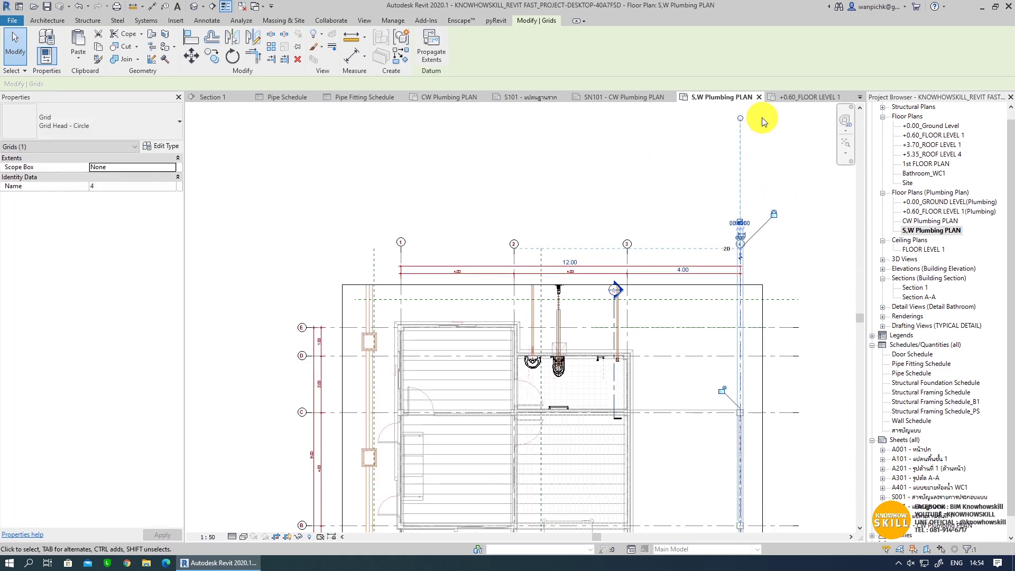
{"action": "key", "text": "ctrl+z"}
{"action": "scroll", "coordinate": [751, 256], "scroll_direction": "up", "scroll_amount": 2}
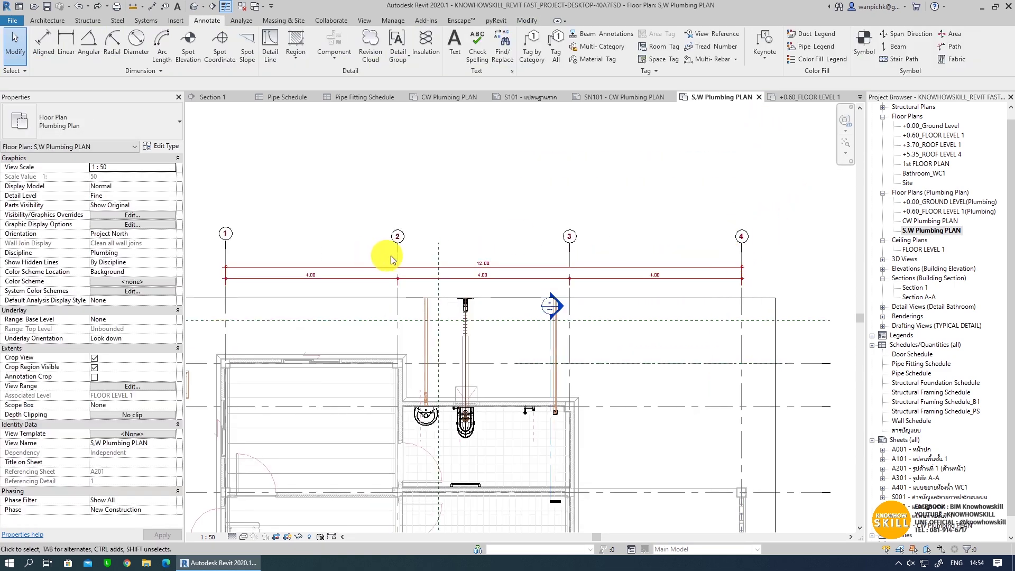
- Raise grid 2's head up above the plan
{"action": "left_click", "coordinate": [398, 266]}
{"action": "middle_click_drag", "start_coordinate": [398, 266], "coordinate": [546, 342]}
{"action": "scroll", "coordinate": [545, 339], "scroll_direction": "up", "scroll_amount": 1}
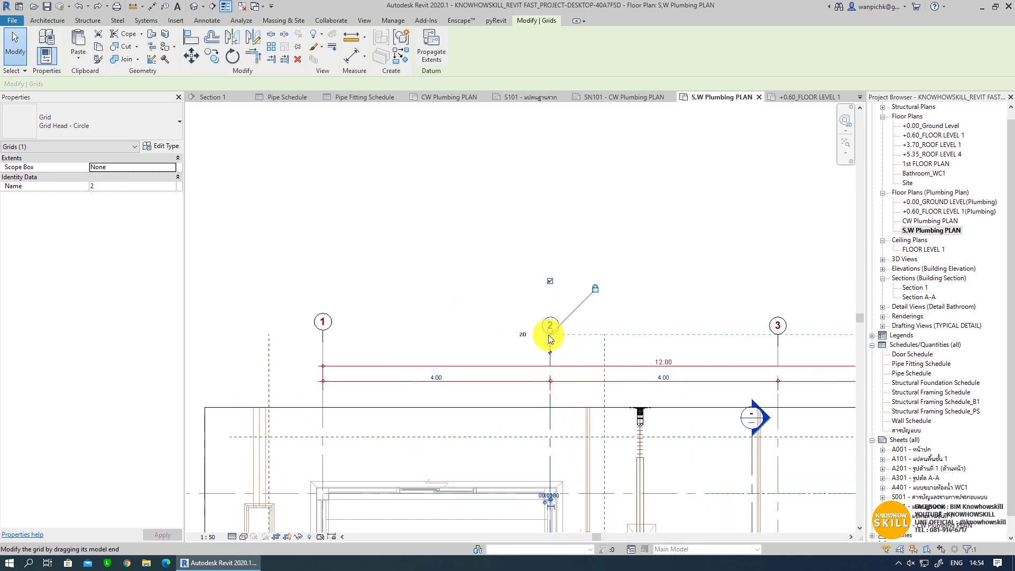
{"action": "scroll", "coordinate": [554, 340], "scroll_direction": "up", "scroll_amount": 2}
{"action": "scroll", "coordinate": [553, 340], "scroll_direction": "up", "scroll_amount": 1}
{"action": "scroll", "coordinate": [553, 340], "scroll_direction": "up", "scroll_amount": 2}
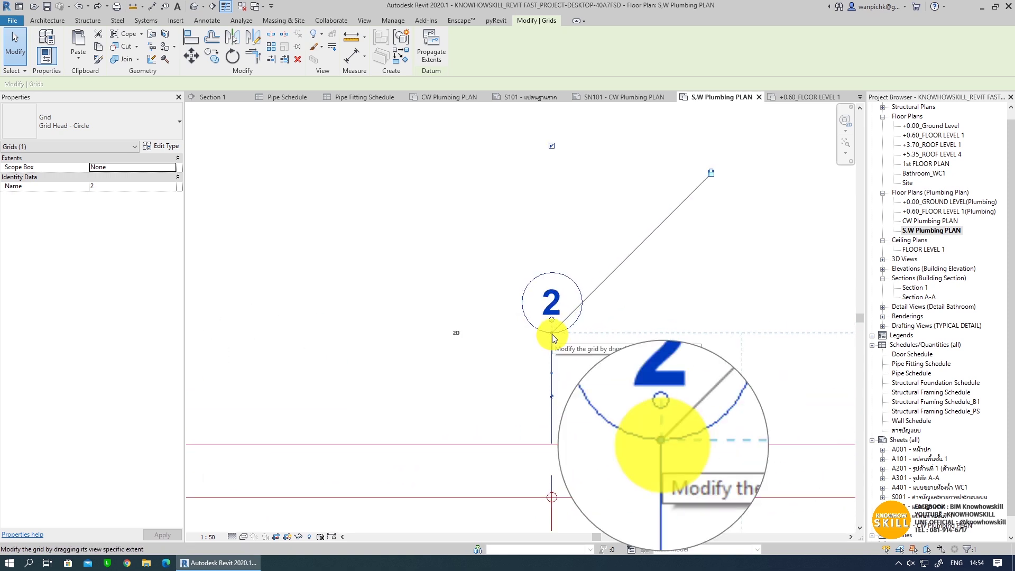
{"action": "scroll", "coordinate": [554, 338], "scroll_direction": "down", "scroll_amount": 1}
{"action": "scroll", "coordinate": [553, 336], "scroll_direction": "down", "scroll_amount": 1}
{"action": "left_click_drag", "start_coordinate": [551, 326], "coordinate": [552, 127]}
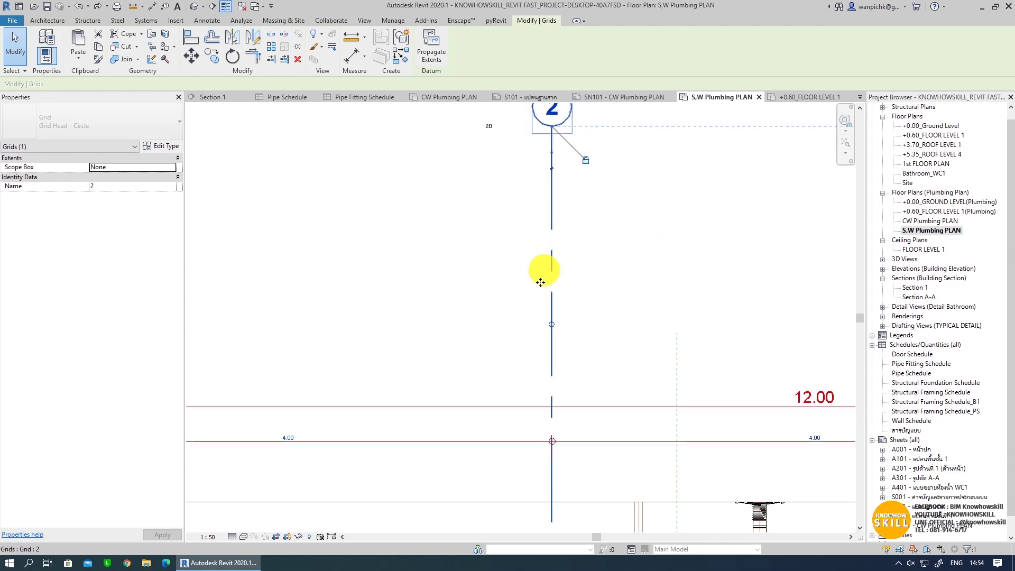
{"action": "scroll", "coordinate": [541, 282], "scroll_direction": "down", "scroll_amount": 2}
{"action": "left_click_drag", "start_coordinate": [546, 216], "coordinate": [550, 135]}
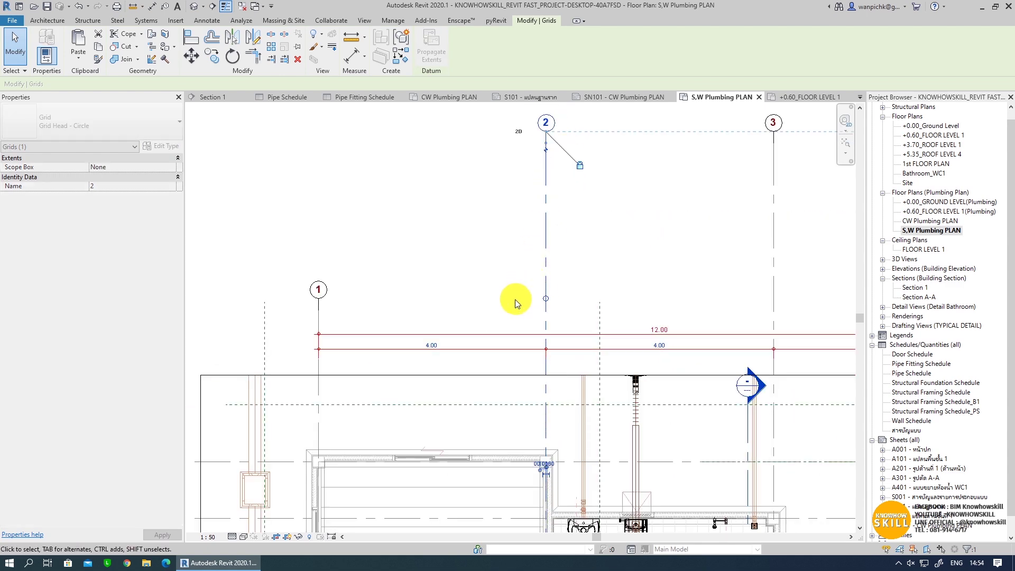
{"action": "scroll", "coordinate": [514, 300], "scroll_direction": "down", "scroll_amount": 2}
- Raise grid 1's head in line with the other grid heads
{"action": "left_click", "coordinate": [425, 308]}
{"action": "scroll", "coordinate": [429, 310], "scroll_direction": "up", "scroll_amount": 1}
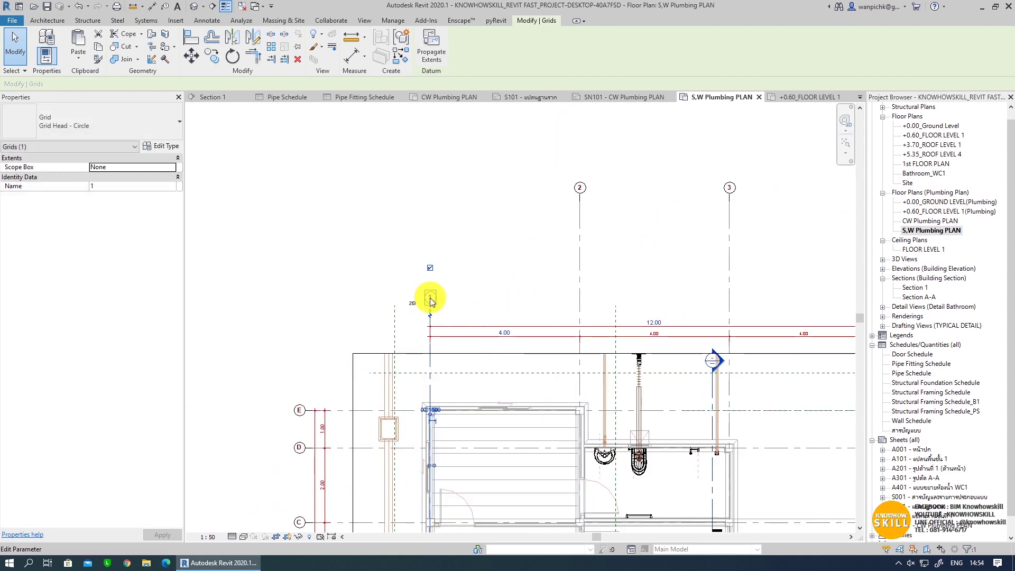
{"action": "scroll", "coordinate": [432, 312], "scroll_direction": "up", "scroll_amount": 1}
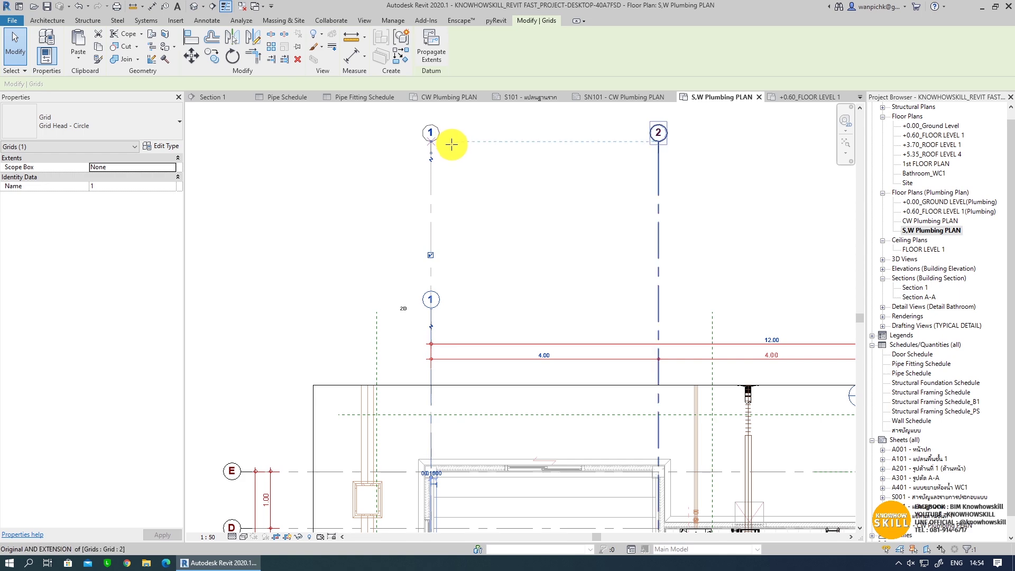
{"action": "left_click_drag", "start_coordinate": [438, 281], "coordinate": [453, 139]}
{"action": "scroll", "coordinate": [468, 190], "scroll_direction": "down", "scroll_amount": 1}
{"action": "scroll", "coordinate": [468, 196], "scroll_direction": "down", "scroll_amount": 1}
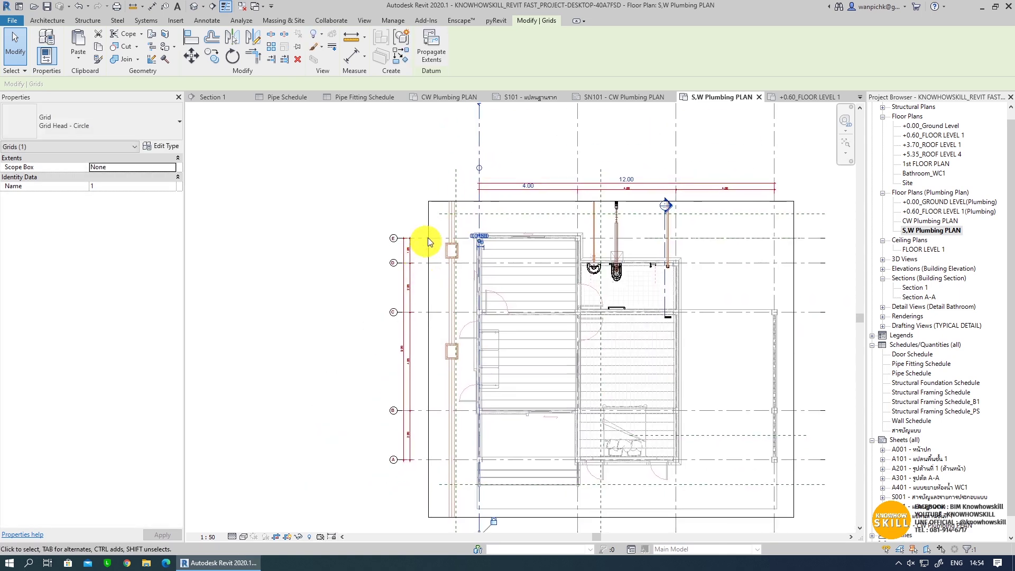
{"action": "key", "text": "Escape"}
- Extend the crop region's top edge up to include the pipes and round fixture
{"action": "scroll", "coordinate": [661, 262], "scroll_direction": "down", "scroll_amount": 1}
{"action": "left_click", "coordinate": [688, 254]}
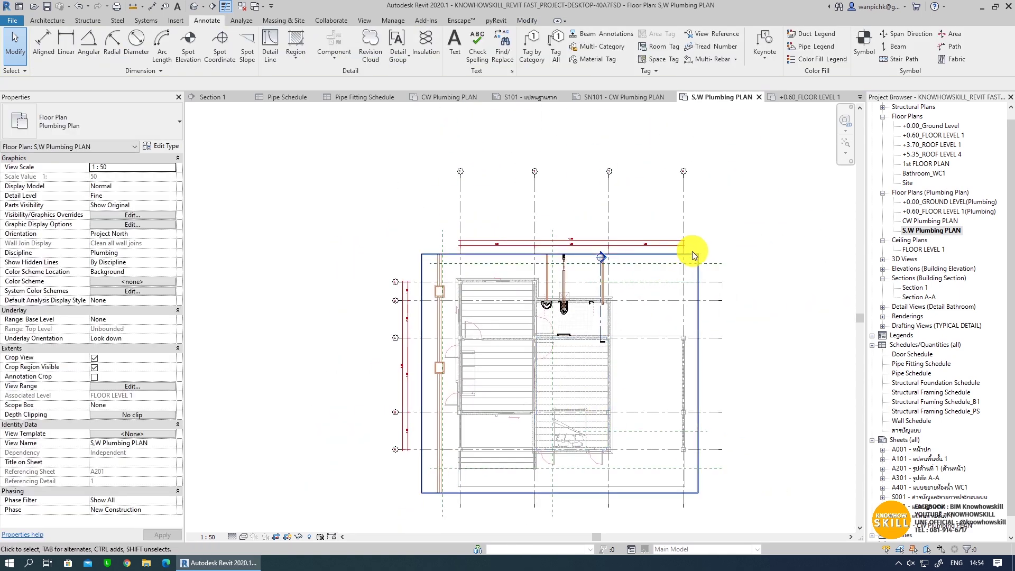
{"action": "mouse_move", "coordinate": [560, 255]}
{"action": "left_mouse_down"}
{"action": "mouse_move", "coordinate": [572, 173]}
{"action": "mouse_move", "coordinate": [559, 190]}
{"action": "left_mouse_up"}
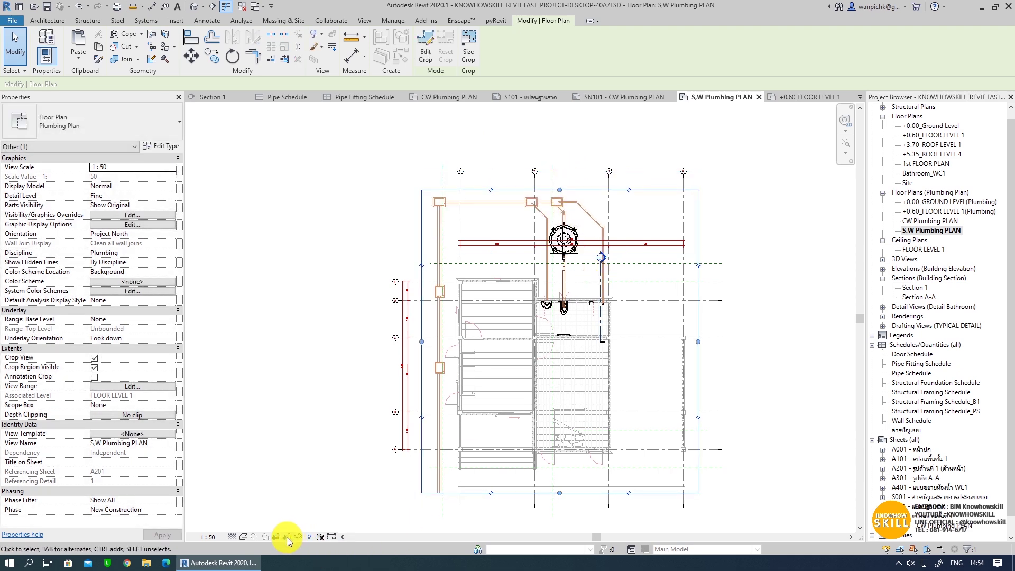
- Hide the crop boundary and move the 12.00 and 4.00 dimension strings up near the grid bubbles
{"action": "left_click", "coordinate": [287, 538]}
{"action": "scroll", "coordinate": [639, 220], "scroll_direction": "up", "scroll_amount": 2}
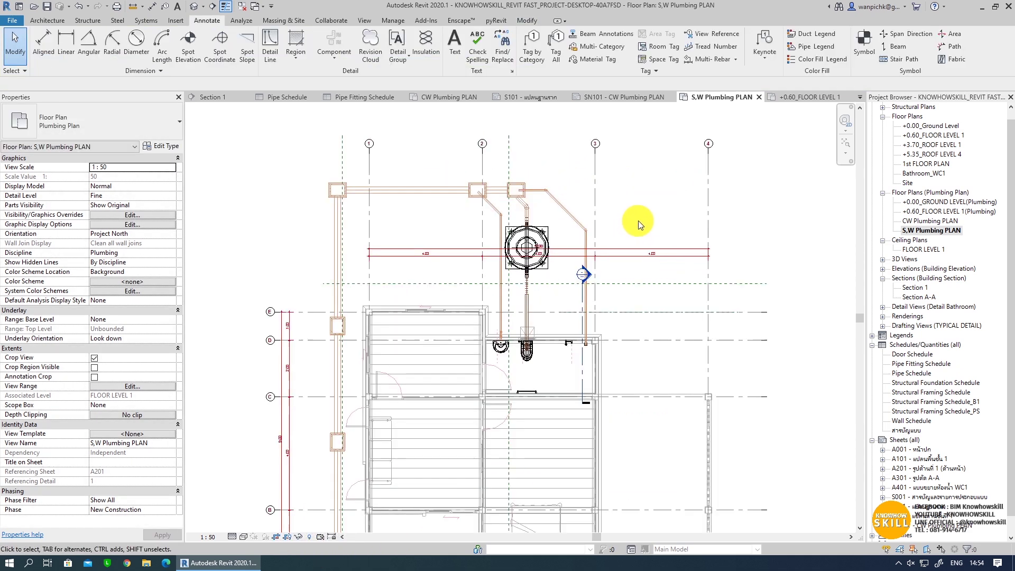
{"action": "left_click", "coordinate": [627, 262]}
{"action": "left_click_drag", "start_coordinate": [630, 249], "coordinate": [642, 164]}
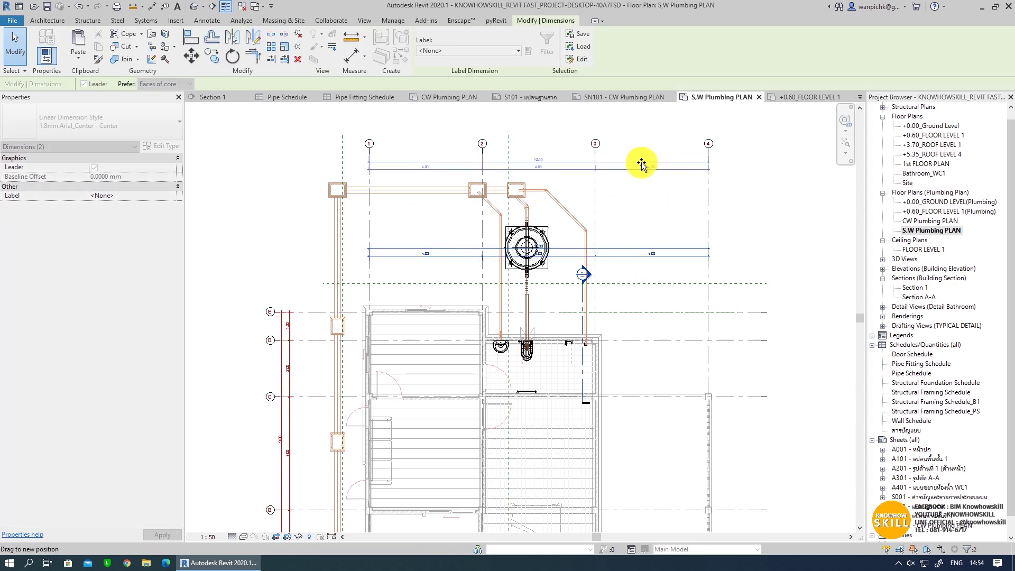
{"action": "scroll", "coordinate": [690, 145], "scroll_direction": "up", "scroll_amount": 1}
{"action": "left_click", "coordinate": [694, 154]}
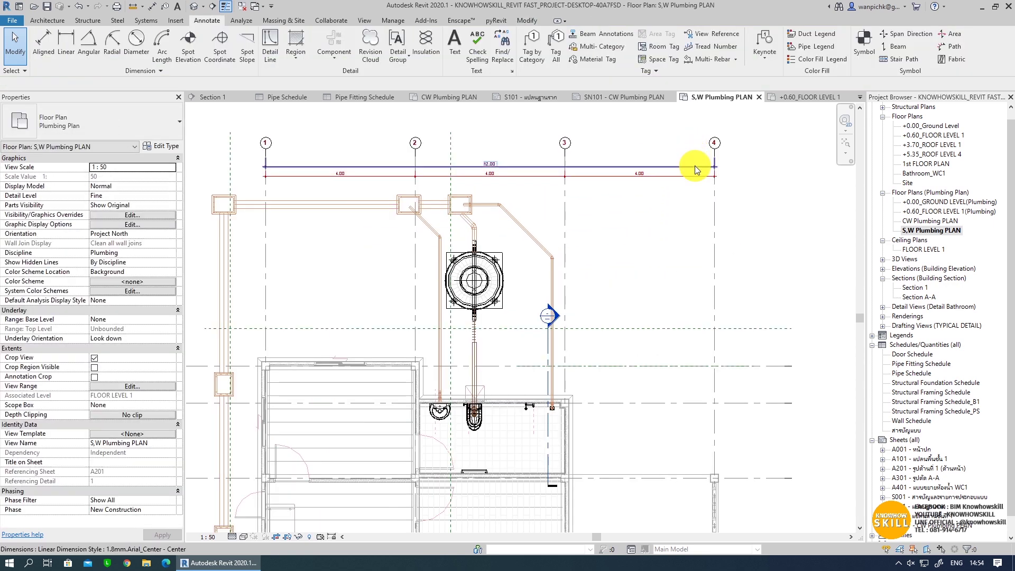
- Adjust one grid dimension string's witness line end
{"action": "left_click", "coordinate": [695, 166]}
{"action": "scroll", "coordinate": [703, 158], "scroll_direction": "up", "scroll_amount": 2}
{"action": "left_click_drag", "start_coordinate": [724, 191], "coordinate": [444, 210]}
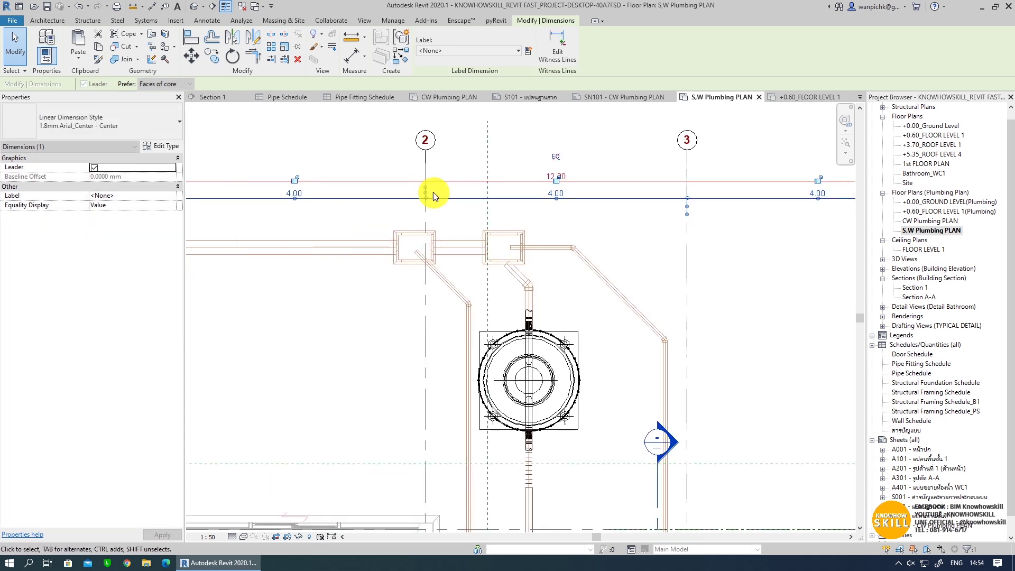
{"action": "key", "text": "Escape"}
{"action": "scroll", "coordinate": [351, 141], "scroll_direction": "down", "scroll_amount": 2}
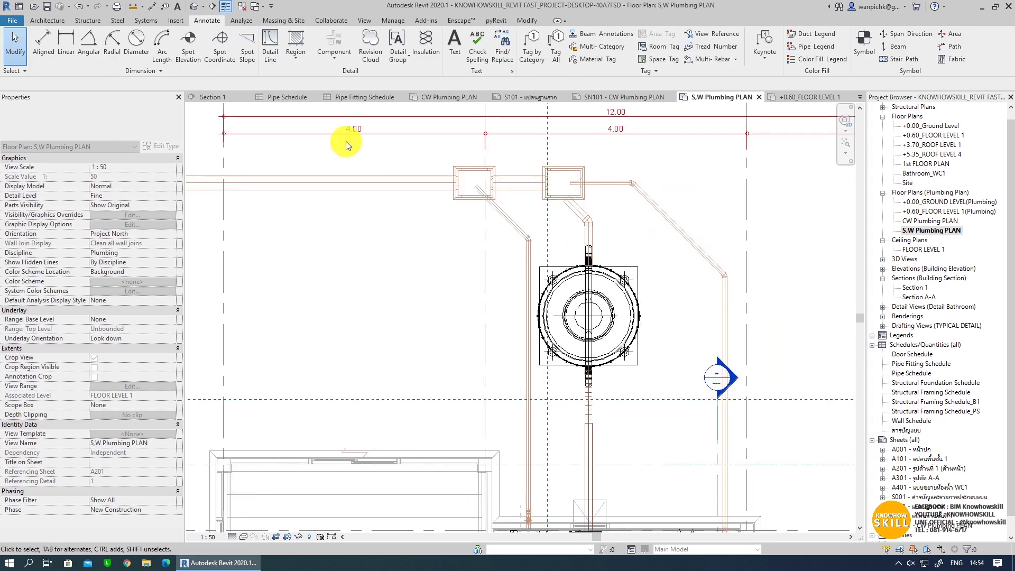
{"action": "middle_click_drag", "start_coordinate": [431, 215], "coordinate": [525, 281]}
- Delete the hidden reference line in the WC
{"action": "scroll", "coordinate": [539, 347], "scroll_direction": "up", "scroll_amount": 3}
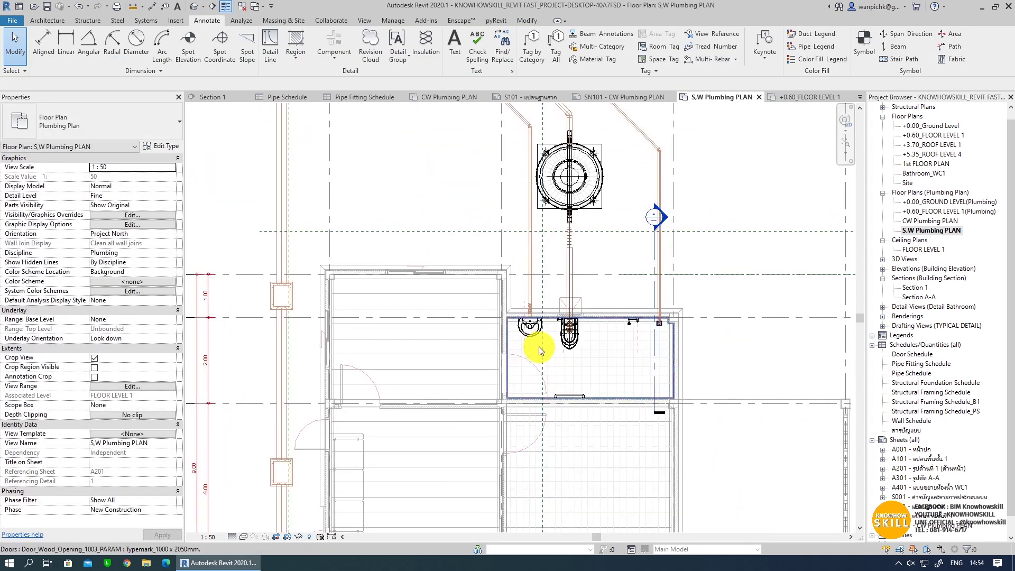
{"action": "scroll", "coordinate": [550, 373], "scroll_direction": "up", "scroll_amount": 2}
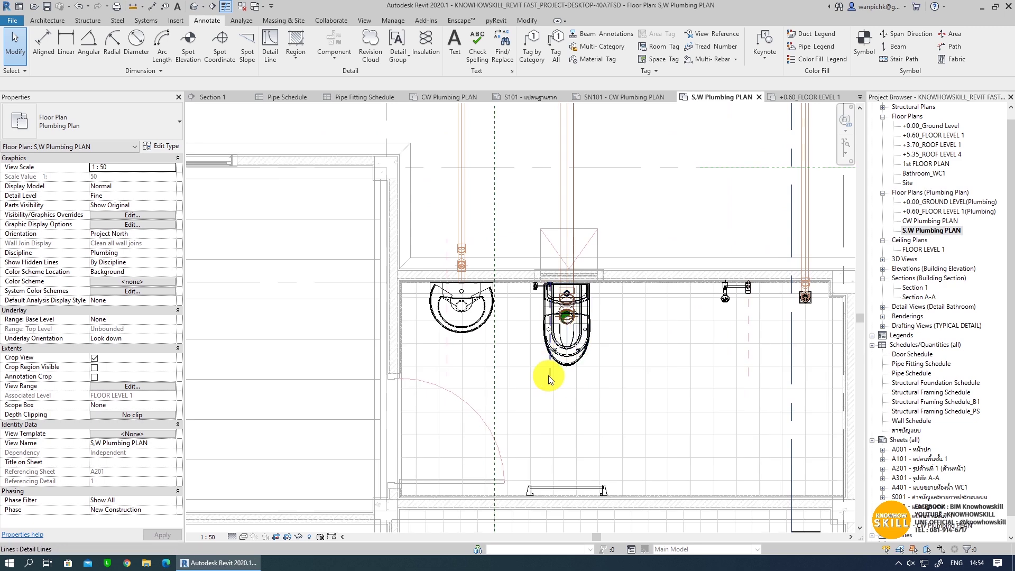
{"action": "left_click", "coordinate": [571, 370]}
{"action": "scroll", "coordinate": [569, 366], "scroll_direction": "up", "scroll_amount": 2}
{"action": "middle_click_drag", "start_coordinate": [484, 381], "coordinate": [458, 401]}
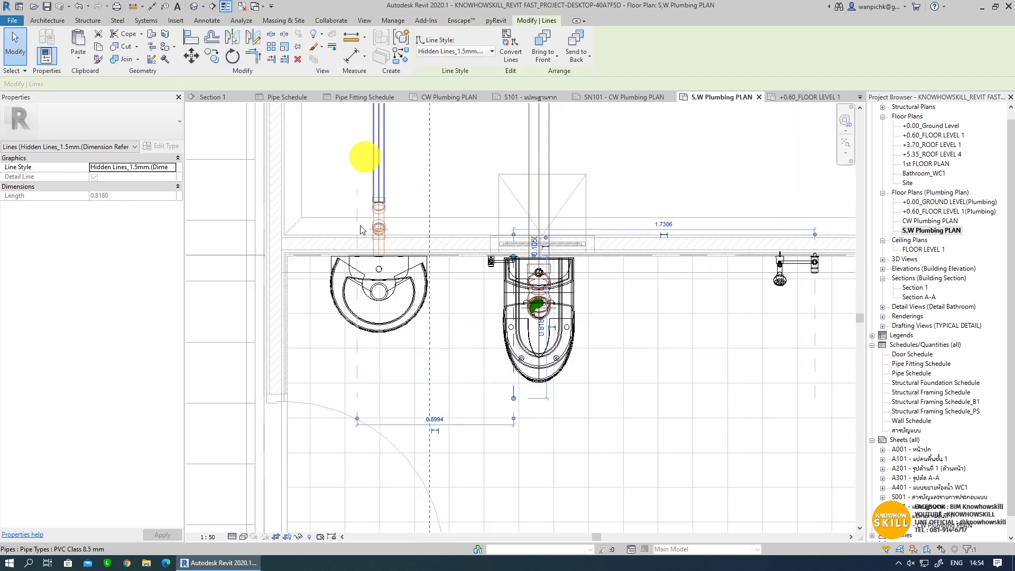
{"action": "key", "text": "Delete"}
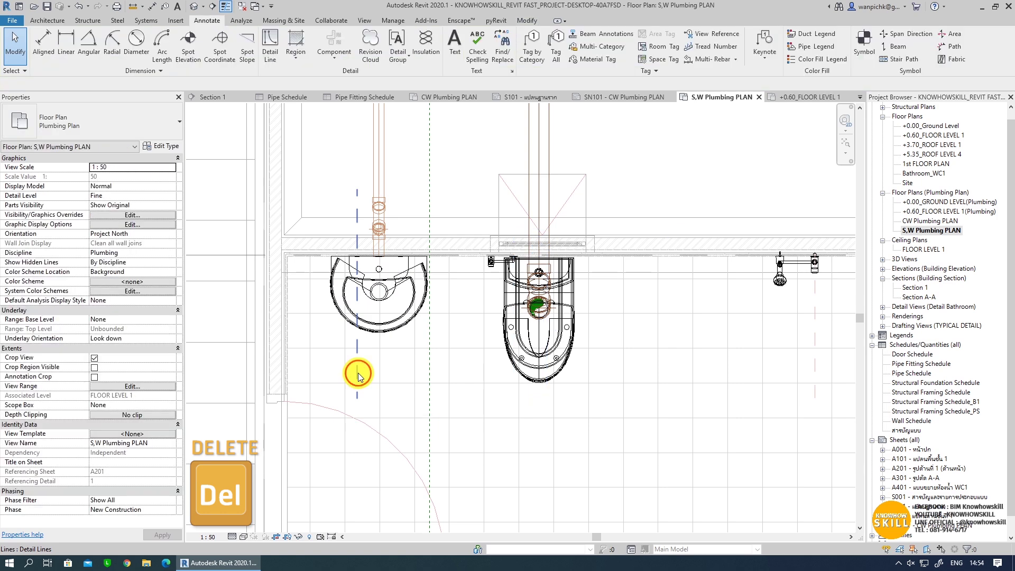
{"action": "scroll", "coordinate": [373, 381], "scroll_direction": "right", "scroll_amount": 1}
{"action": "scroll", "coordinate": [529, 365], "scroll_direction": "right", "scroll_amount": 3}
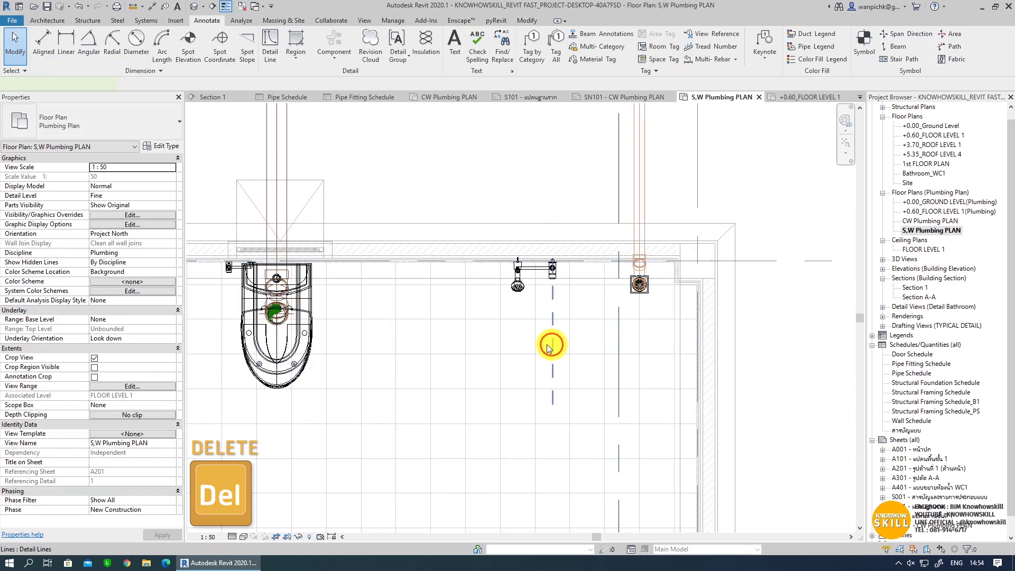
{"action": "scroll", "coordinate": [697, 330], "scroll_direction": "left", "scroll_amount": 2}
{"action": "scroll", "coordinate": [697, 330], "scroll_direction": "left", "scroll_amount": 2}
- With Detail Line (DL), draw a line from the toilet's back wall down below the toilet
{"action": "key", "text": "d"}
{"action": "key", "text": "l"}
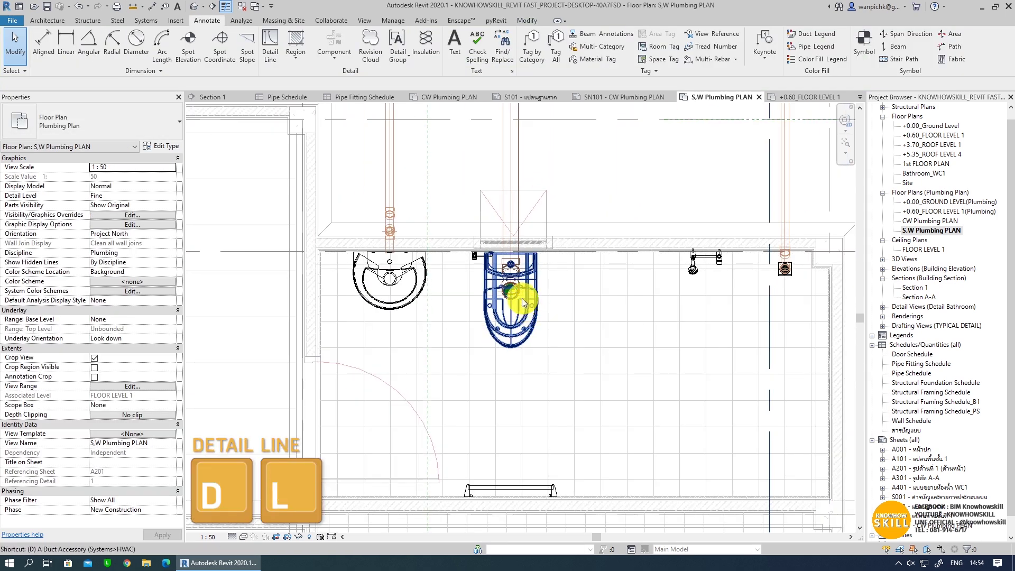
{"action": "scroll", "coordinate": [402, 272], "scroll_direction": "up", "scroll_amount": 5}
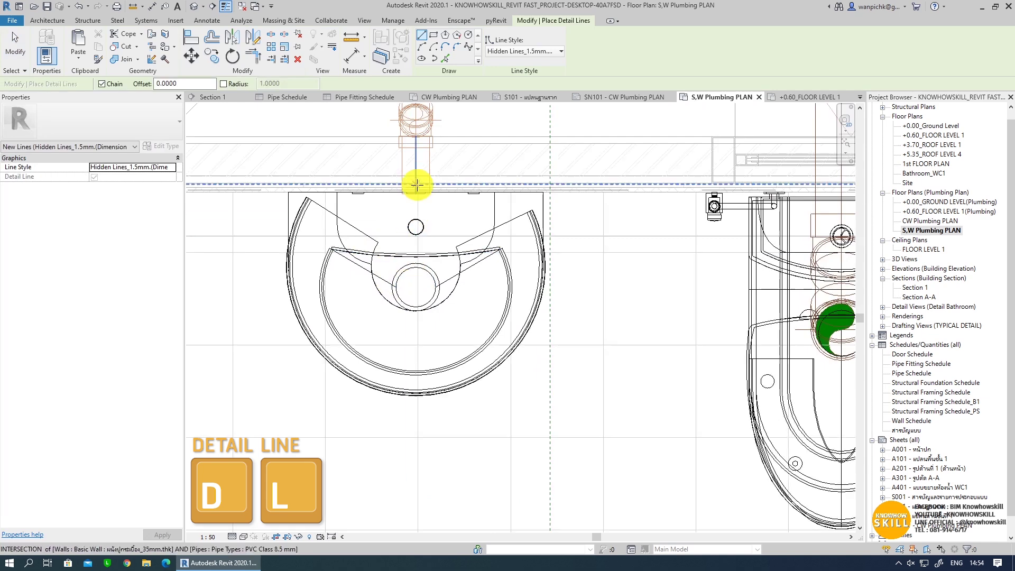
{"action": "left_click", "coordinate": [417, 184]}
{"action": "scroll", "coordinate": [411, 288], "scroll_direction": "down", "scroll_amount": 2}
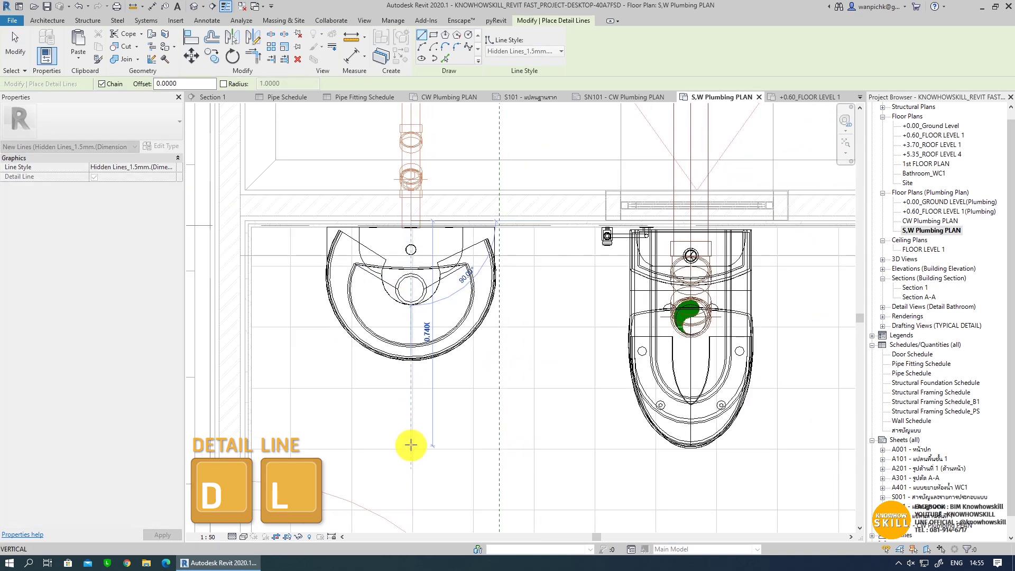
{"action": "key", "text": "Escape"}
{"action": "middle_click_drag", "start_coordinate": [544, 414], "coordinate": [493, 426]}
{"action": "left_click", "coordinate": [642, 210]}
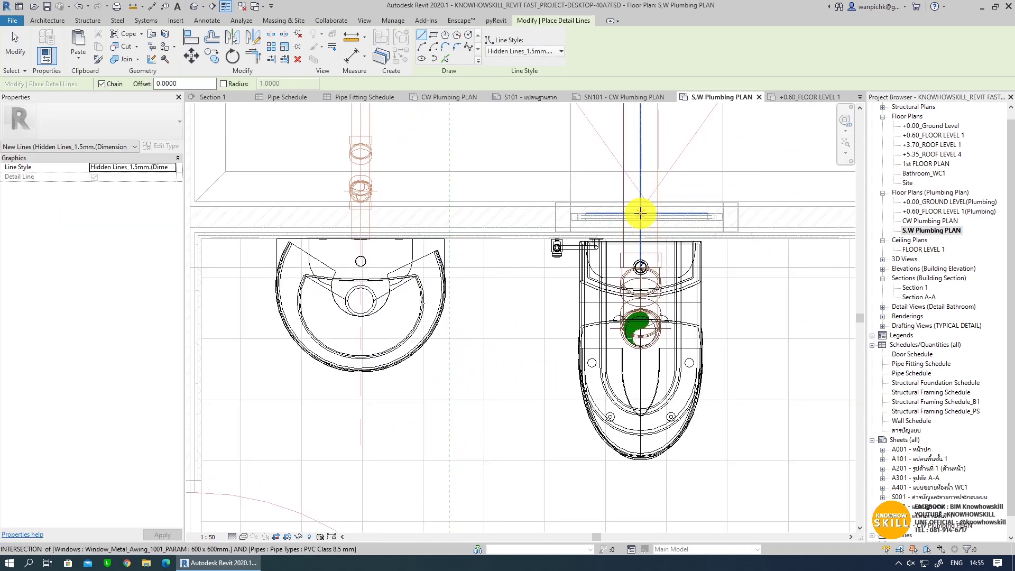
{"action": "left_click", "coordinate": [639, 475]}
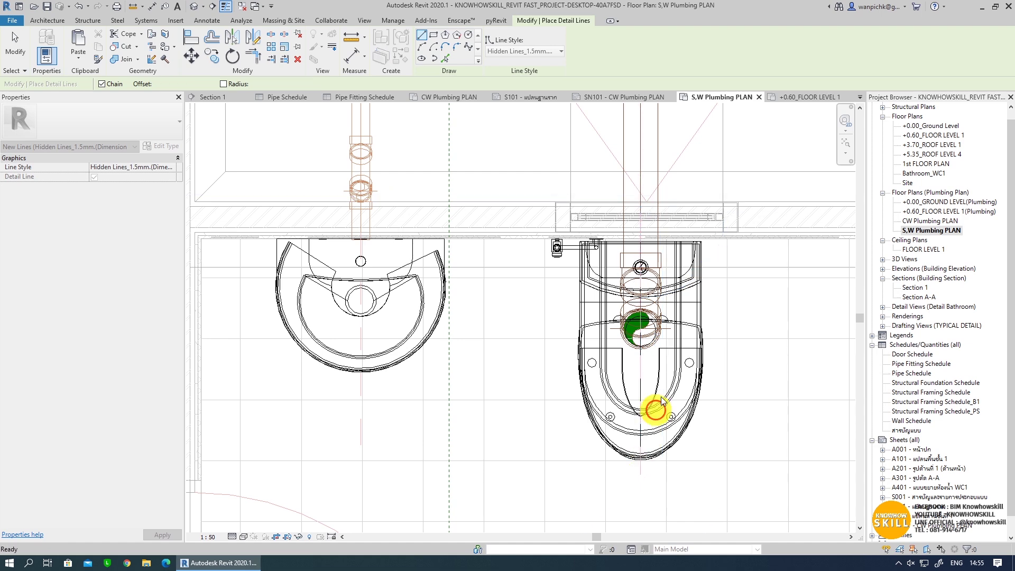
- Save the project from the reminder and complete the toilet centreline
{"action": "left_click", "coordinate": [433, 253]}
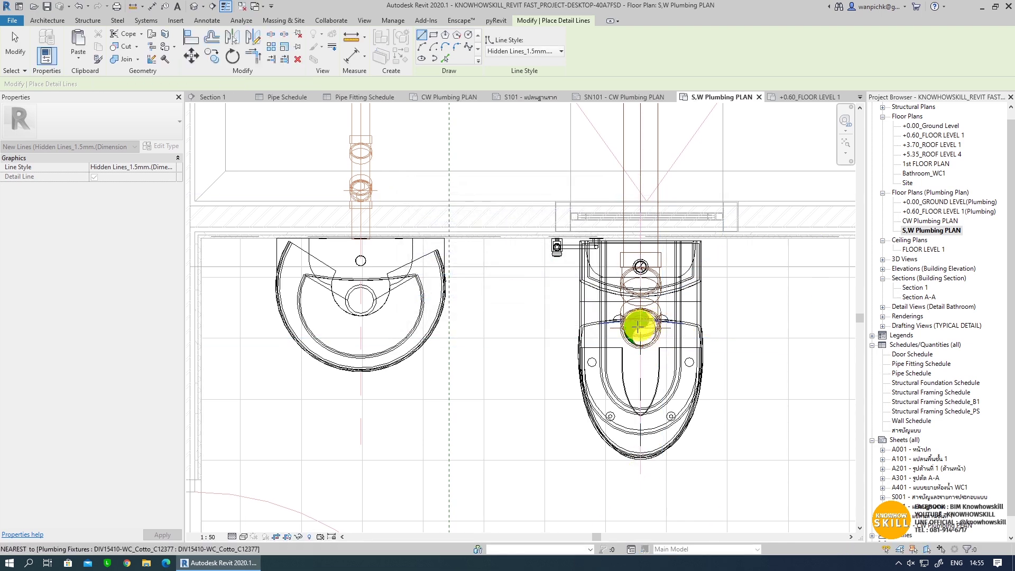
{"action": "scroll", "coordinate": [653, 352], "scroll_direction": "up", "scroll_amount": 3}
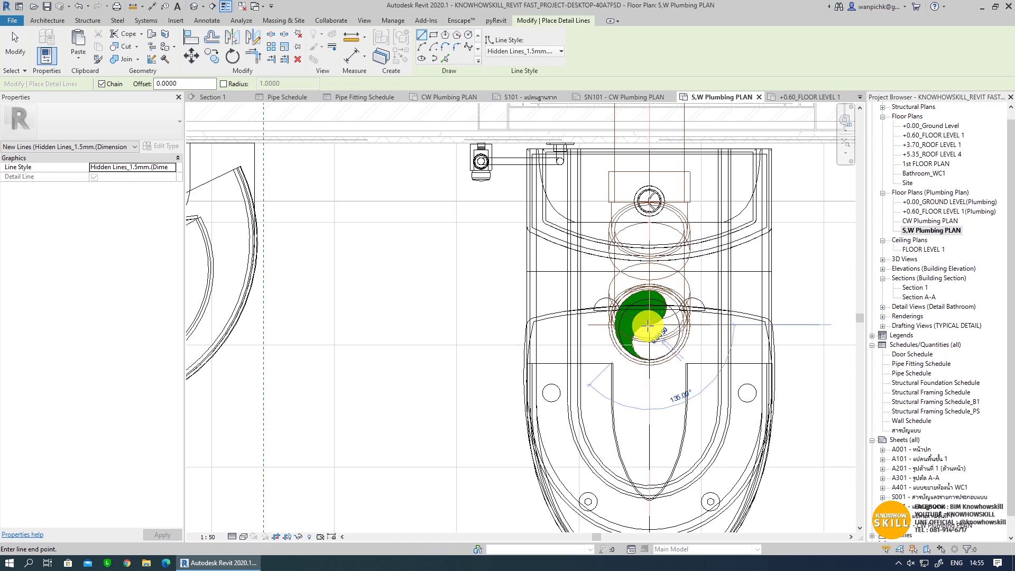
{"action": "scroll", "coordinate": [649, 325], "scroll_direction": "down", "scroll_amount": 2}
{"action": "scroll", "coordinate": [597, 325], "scroll_direction": "down", "scroll_amount": 2}
{"action": "left_click", "coordinate": [704, 326]}
{"action": "key", "text": "Escape"}
{"action": "key", "text": "Escape"}
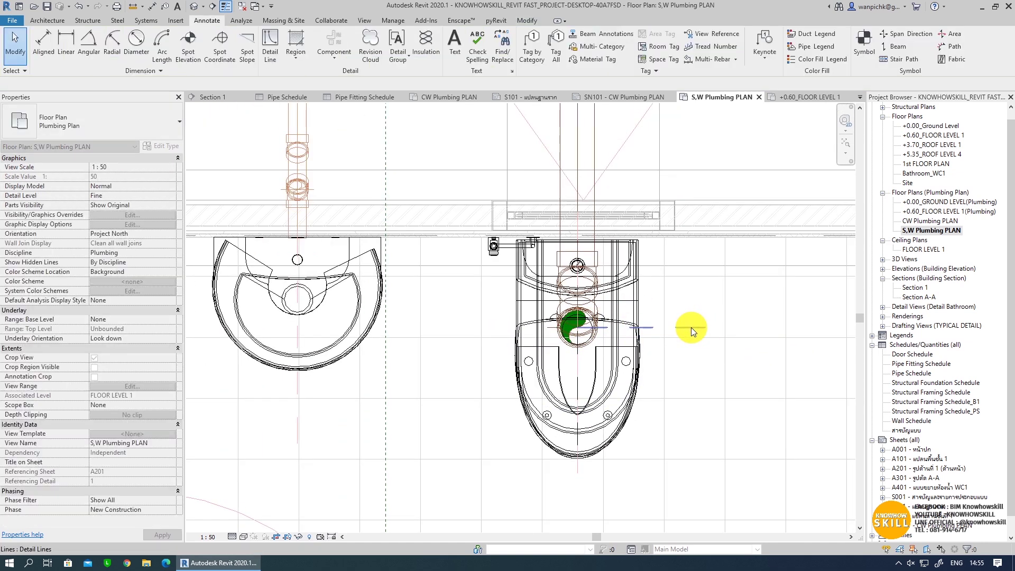
- Draw a dashed centreline through the floor drain beside the shower
{"action": "scroll", "coordinate": [465, 328], "scroll_direction": "down", "scroll_amount": 2}
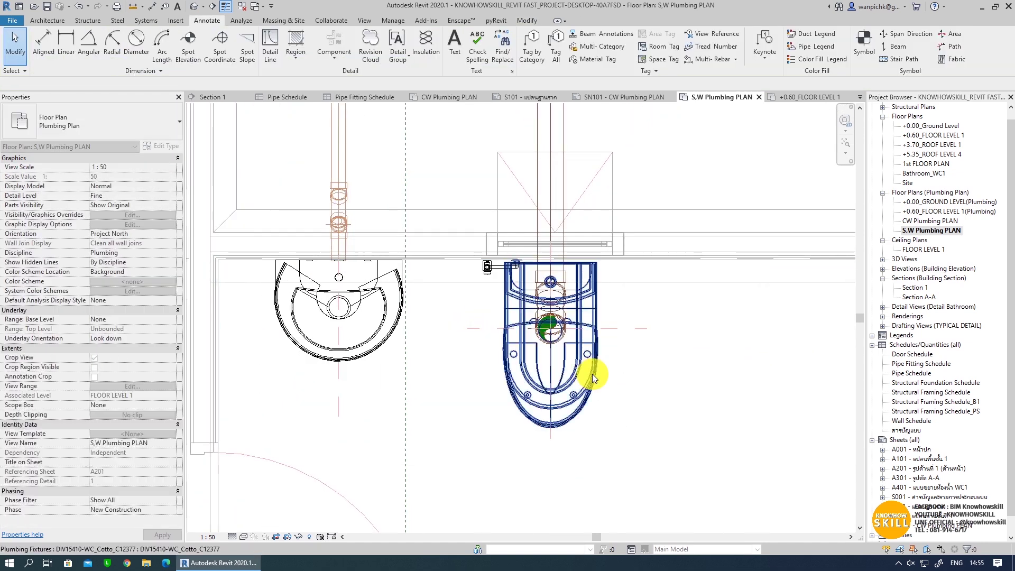
{"action": "scroll", "coordinate": [593, 373], "scroll_direction": "up", "scroll_amount": 2}
{"action": "scroll", "coordinate": [705, 328], "scroll_direction": "down", "scroll_amount": 2}
{"action": "middle_click_drag", "start_coordinate": [705, 328], "coordinate": [657, 344]}
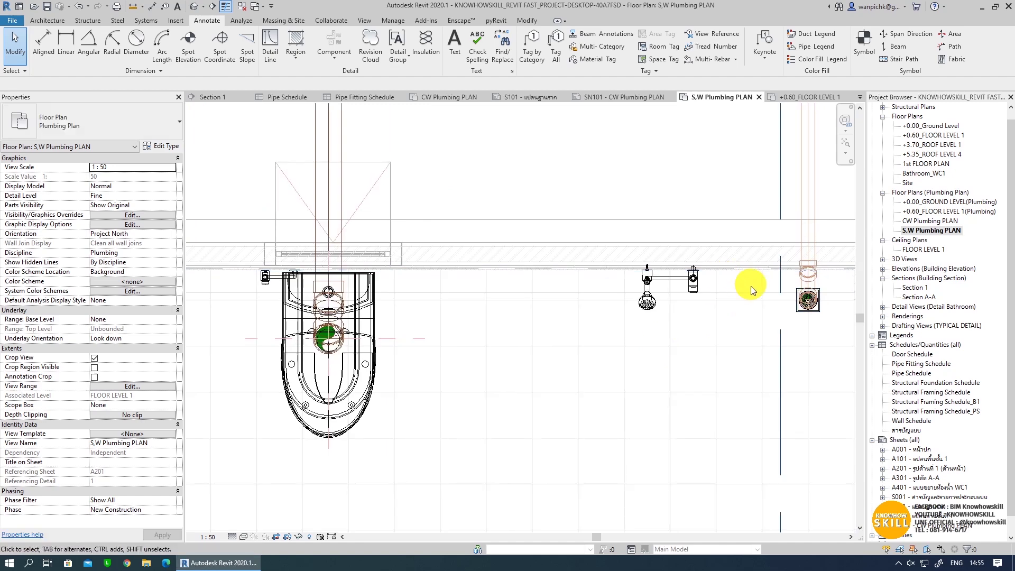
{"action": "scroll", "coordinate": [751, 286], "scroll_direction": "up", "scroll_amount": 1}
{"action": "scroll", "coordinate": [742, 312], "scroll_direction": "down", "scroll_amount": 1}
{"action": "key", "text": "d"}
{"action": "key", "text": "l"}
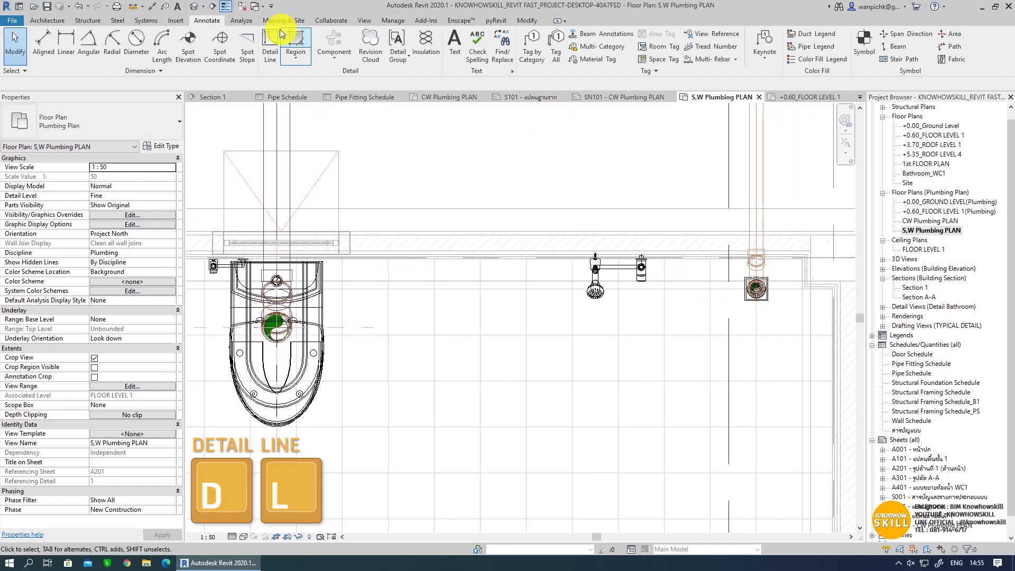
{"action": "scroll", "coordinate": [744, 293], "scroll_direction": "up", "scroll_amount": 4}
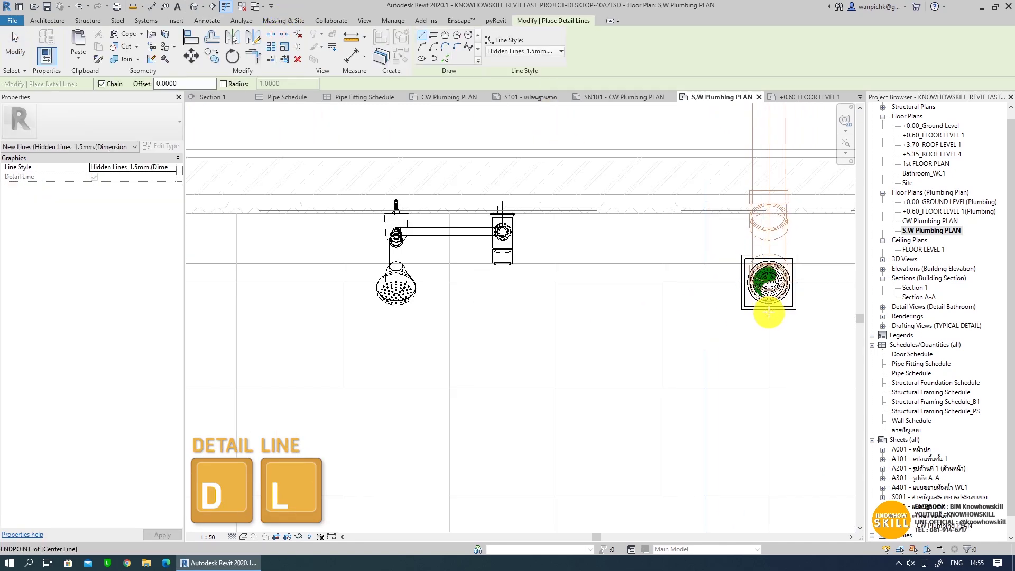
{"action": "left_click", "coordinate": [738, 282]}
{"action": "middle_click_drag", "start_coordinate": [736, 283], "coordinate": [483, 318]}
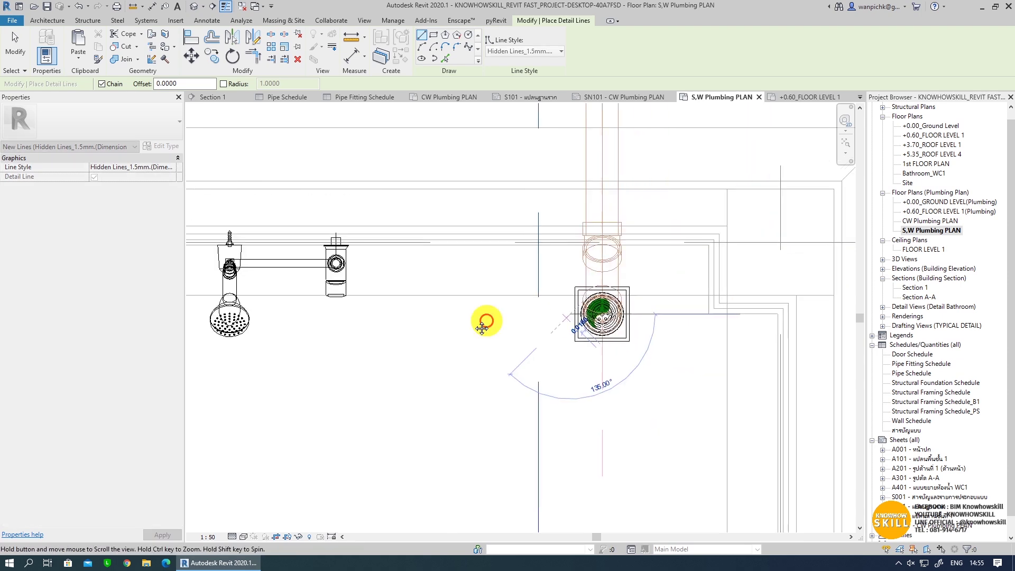
{"action": "left_click", "coordinate": [593, 319]}
{"action": "key", "text": "Escape"}
{"action": "key", "text": "Escape"}
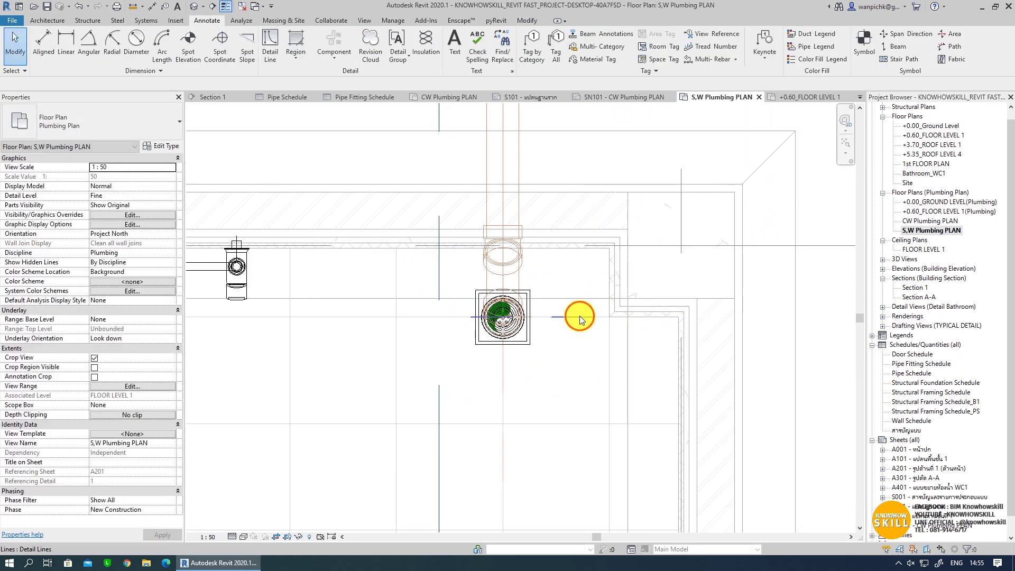
- Extend the floor drain centreline's left end further left
{"action": "left_click", "coordinate": [474, 317]}
{"action": "left_click_drag", "start_coordinate": [472, 317], "coordinate": [421, 319]}
{"action": "key", "text": "Escape"}
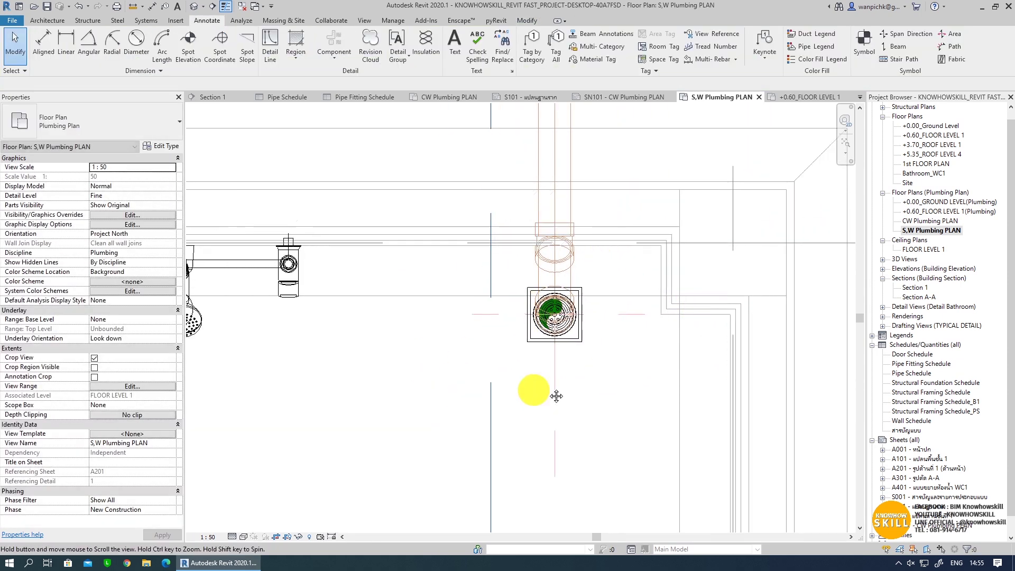
{"action": "scroll", "coordinate": [652, 421], "scroll_direction": "down", "scroll_amount": 2}
{"action": "scroll", "coordinate": [626, 385], "scroll_direction": "down", "scroll_amount": 2}
{"action": "scroll", "coordinate": [687, 371], "scroll_direction": "up", "scroll_amount": 3}
{"action": "scroll", "coordinate": [675, 377], "scroll_direction": "down", "scroll_amount": 2}
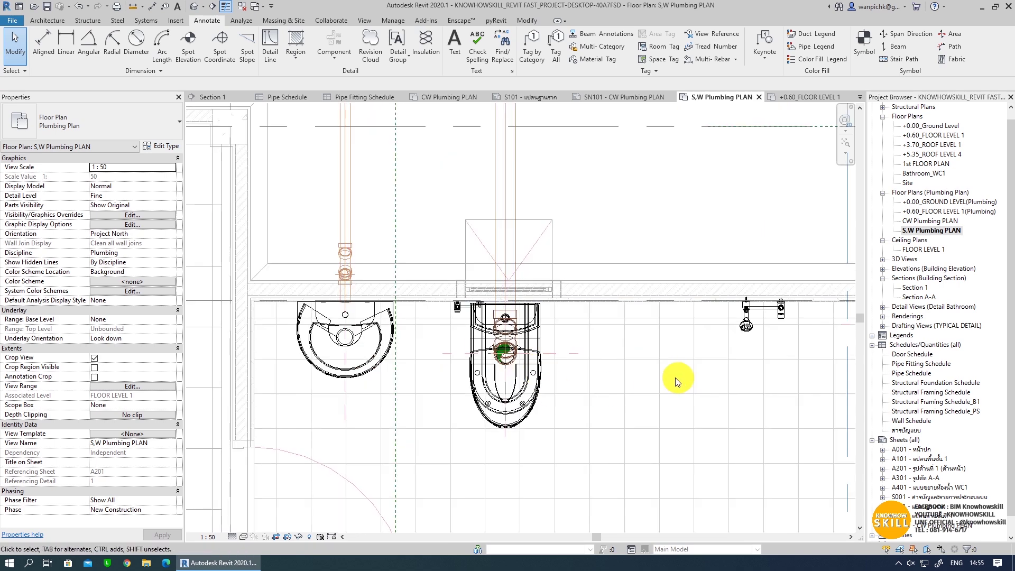
{"action": "middle_click_drag", "start_coordinate": [446, 377], "coordinate": [427, 329]}
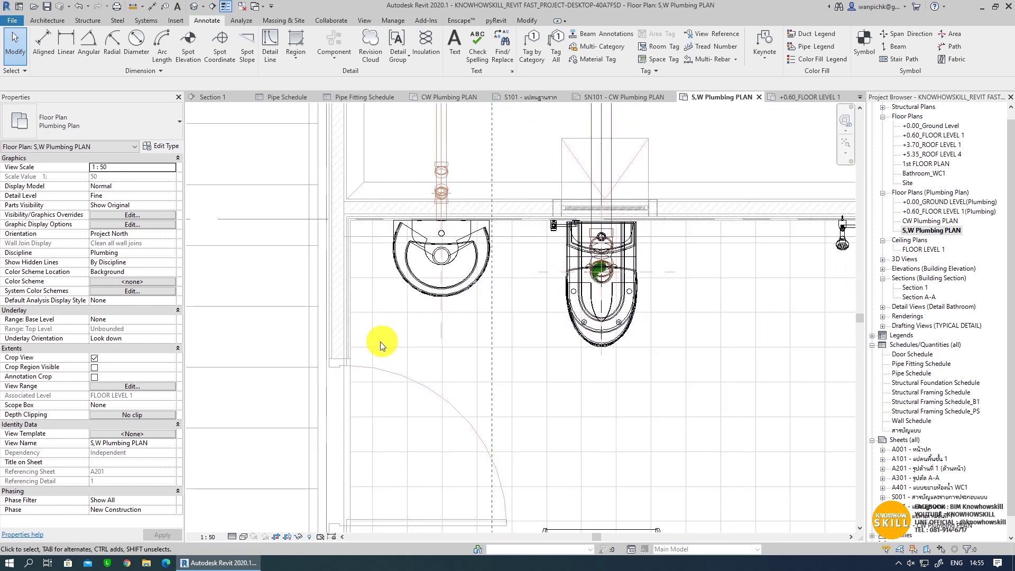
- Place aligned dimensions 0.66 from wall to basin and 0.92 from basin to toilet
{"action": "key", "text": "d"}
{"action": "key", "text": "i"}
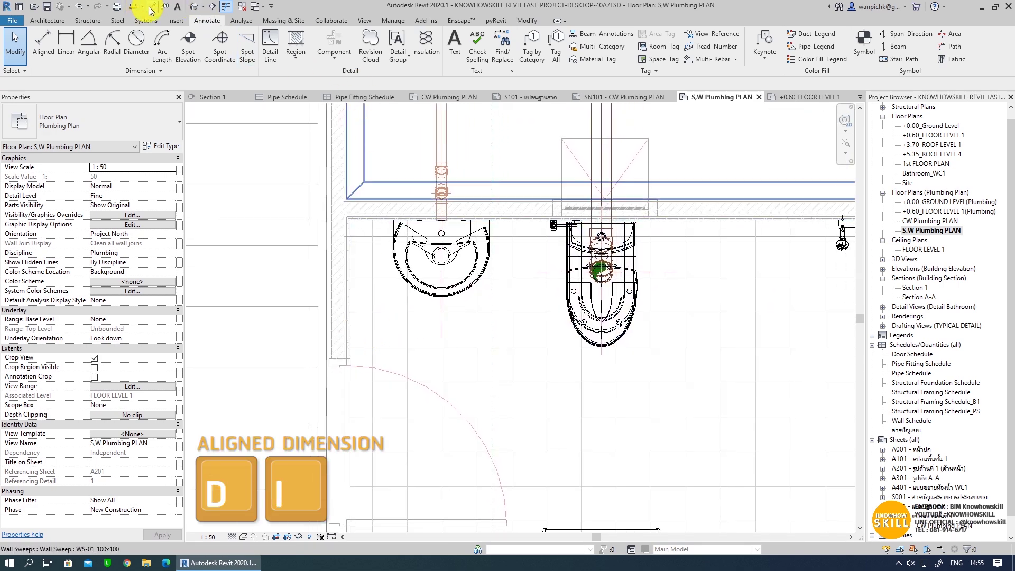
{"action": "left_click", "coordinate": [153, 8]}
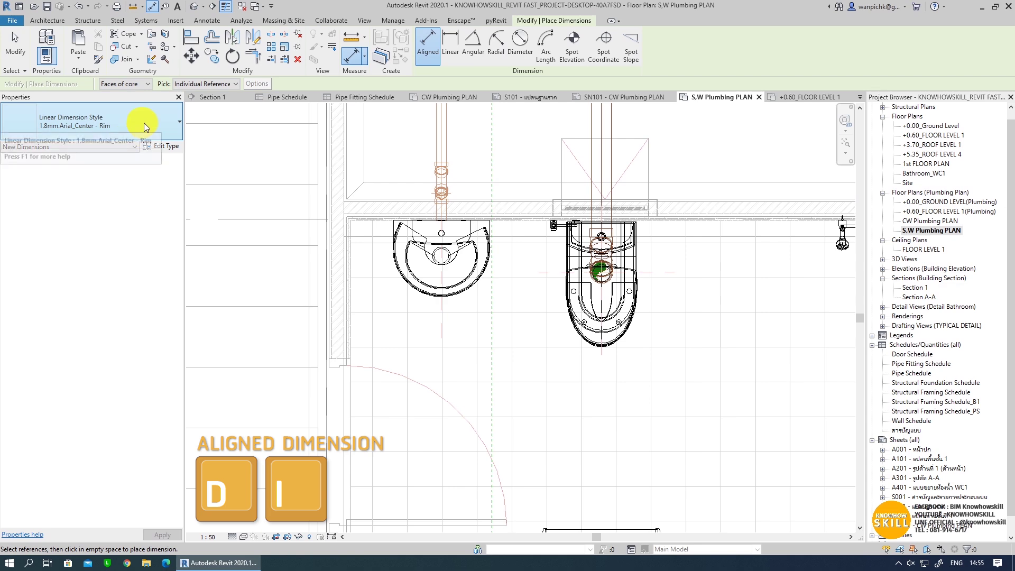
{"action": "left_click", "coordinate": [326, 299]}
{"action": "left_click", "coordinate": [442, 339]}
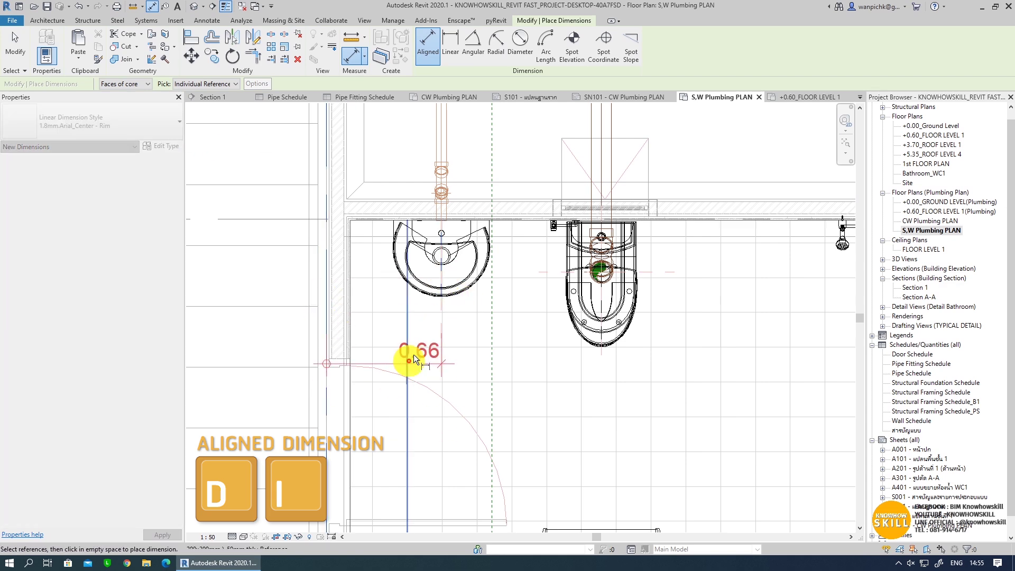
{"action": "left_click", "coordinate": [415, 361]}
{"action": "key", "text": "Escape"}
{"action": "key", "text": "Escape"}
{"action": "left_click", "coordinate": [152, 8]}
{"action": "left_click", "coordinate": [79, 121]}
{"action": "left_click", "coordinate": [80, 224]}
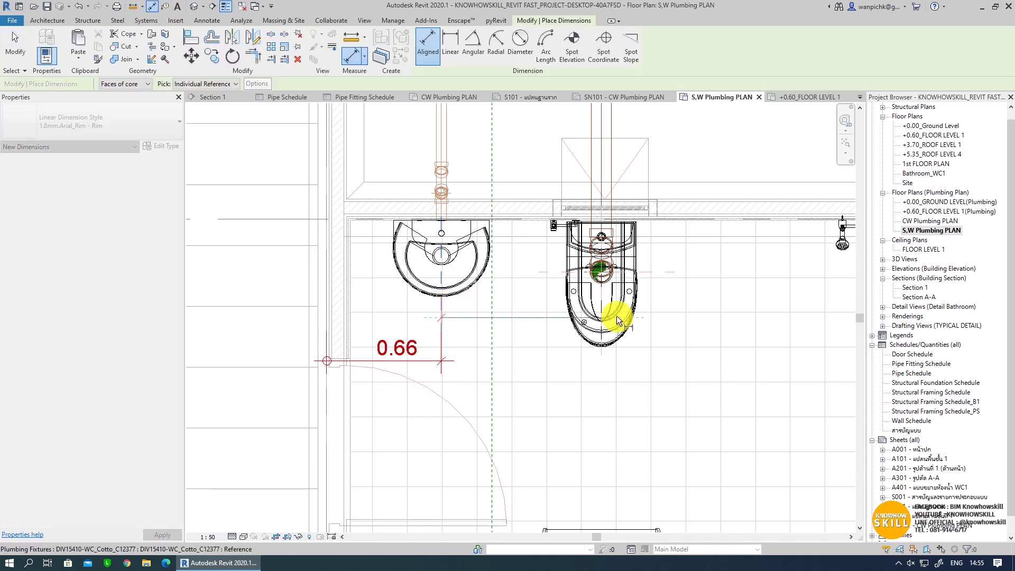
- Dimension the 0.30 offset from the back wall to the toilet centreline
{"action": "scroll", "coordinate": [599, 250], "scroll_direction": "up", "scroll_amount": 2}
{"action": "scroll", "coordinate": [729, 276], "scroll_direction": "up", "scroll_amount": 2}
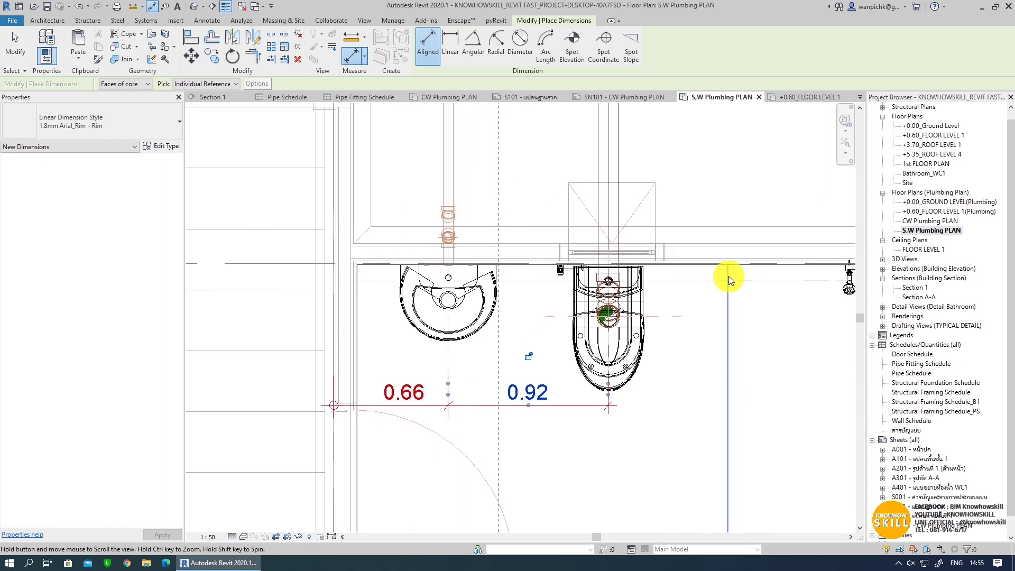
{"action": "scroll", "coordinate": [650, 255], "scroll_direction": "up", "scroll_amount": 2}
{"action": "left_click", "coordinate": [649, 253]}
{"action": "left_click", "coordinate": [632, 305]}
{"action": "left_click", "coordinate": [636, 332]}
- Dimension the 0.34 distance from the floor drain to the right-hand wall
{"action": "scroll", "coordinate": [678, 381], "scroll_direction": "down", "scroll_amount": 3}
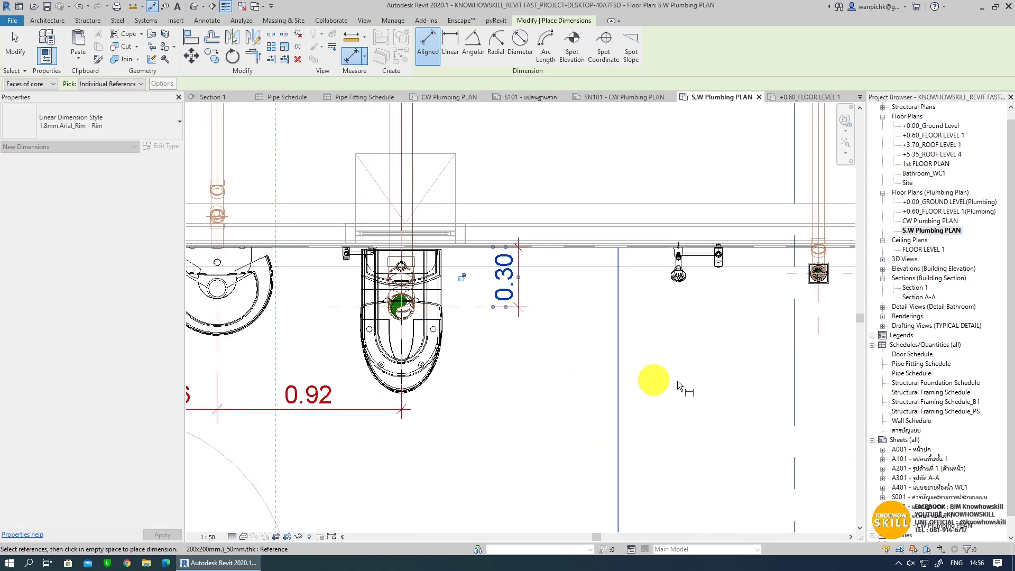
{"action": "left_click", "coordinate": [83, 127]}
{"action": "left_click", "coordinate": [79, 211]}
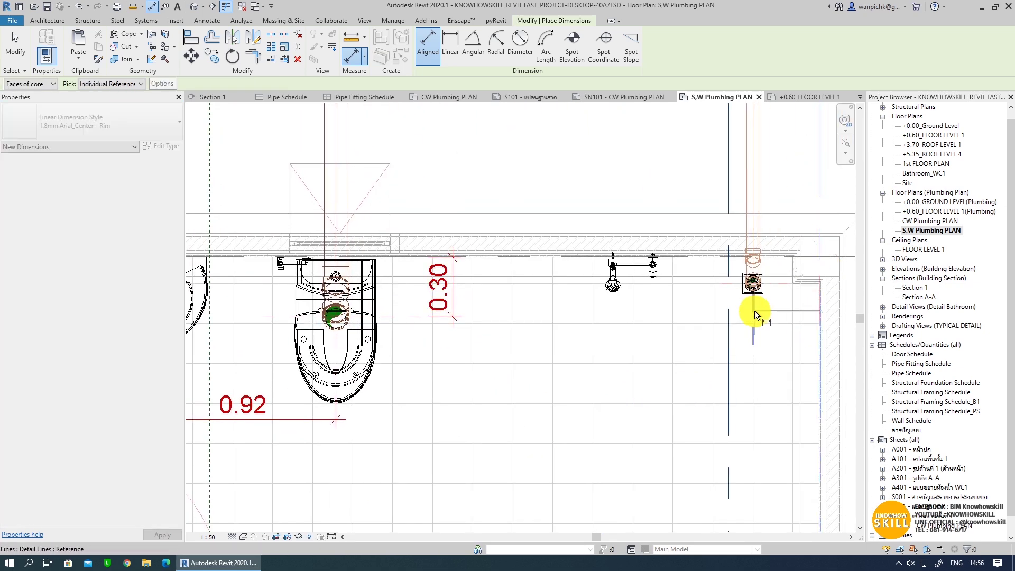
{"action": "left_click", "coordinate": [754, 307]}
{"action": "left_click", "coordinate": [821, 370]}
{"action": "left_click", "coordinate": [744, 422]}
{"action": "scroll", "coordinate": [751, 388], "scroll_direction": "down", "scroll_amount": 2}
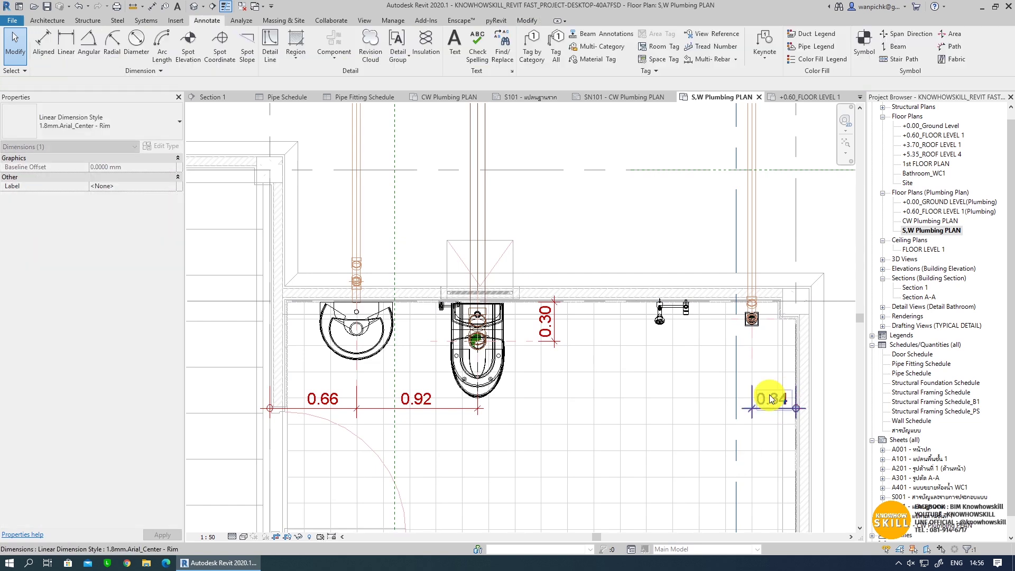
- Dimension the 2.09 distance between the toilet and floor drain centrelines
{"action": "left_click", "coordinate": [121, 124]}
{"action": "left_click", "coordinate": [748, 353]}
{"action": "left_click", "coordinate": [476, 351]}
{"action": "left_click", "coordinate": [617, 403]}
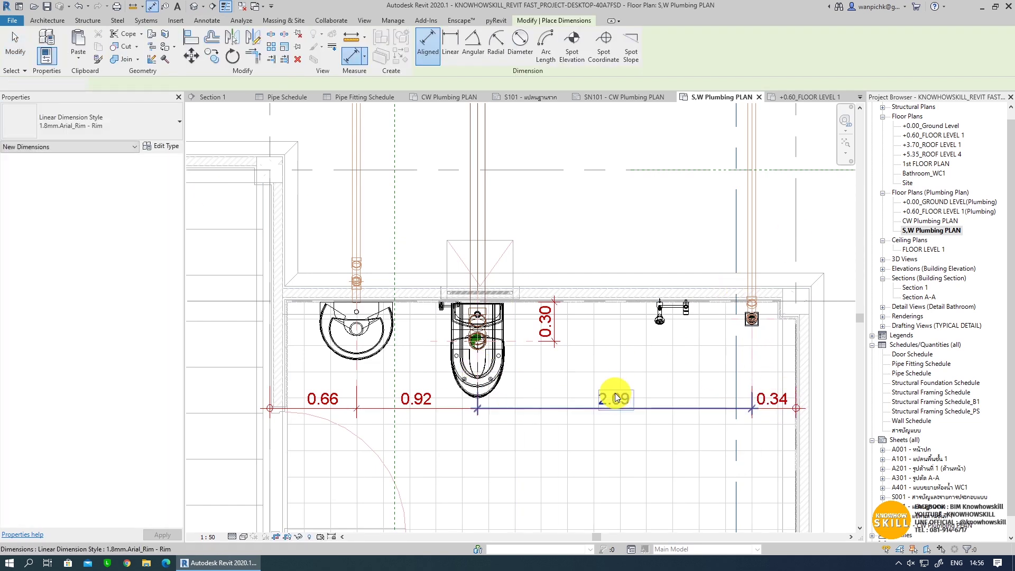
{"action": "key", "text": "Escape"}
{"action": "key", "text": "Escape"}
{"action": "scroll", "coordinate": [563, 395], "scroll_direction": "down", "scroll_amount": 4}
{"action": "scroll", "coordinate": [563, 395], "scroll_direction": "down", "scroll_amount": 1}
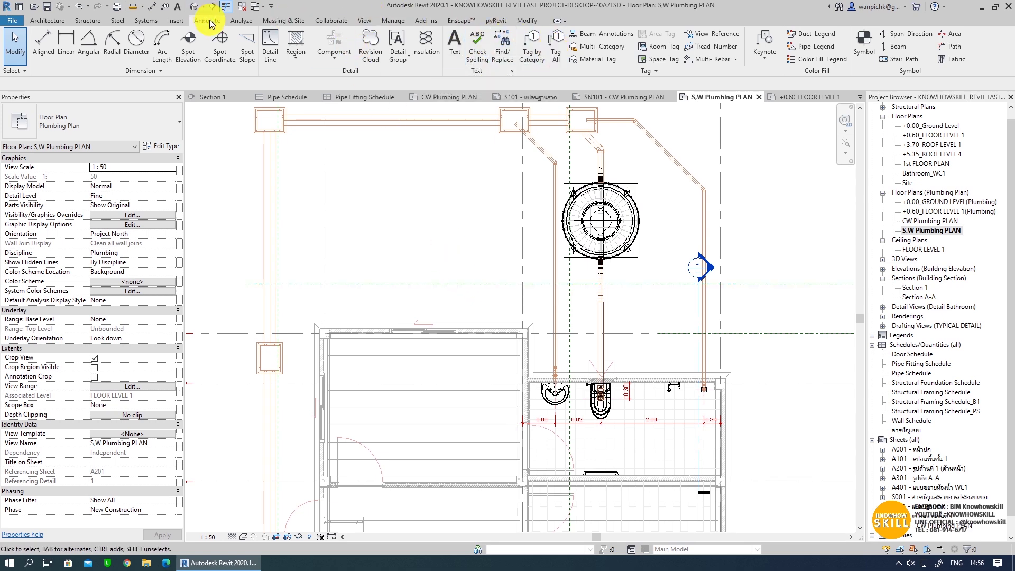
- Tag the top horizontal and left vertical pipes with their sizes, without leaders
{"action": "left_click", "coordinate": [543, 49]}
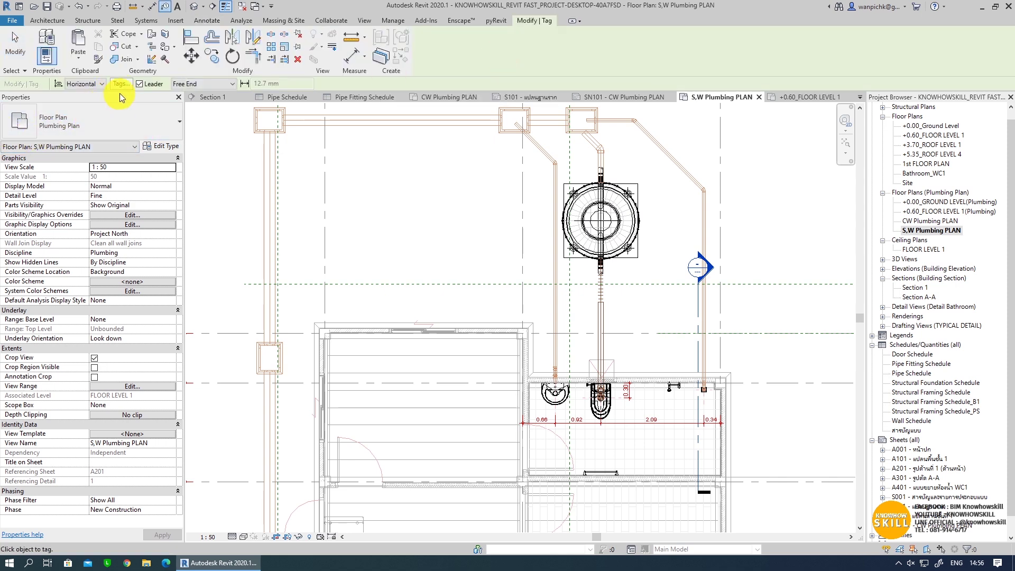
{"action": "left_click", "coordinate": [141, 83]}
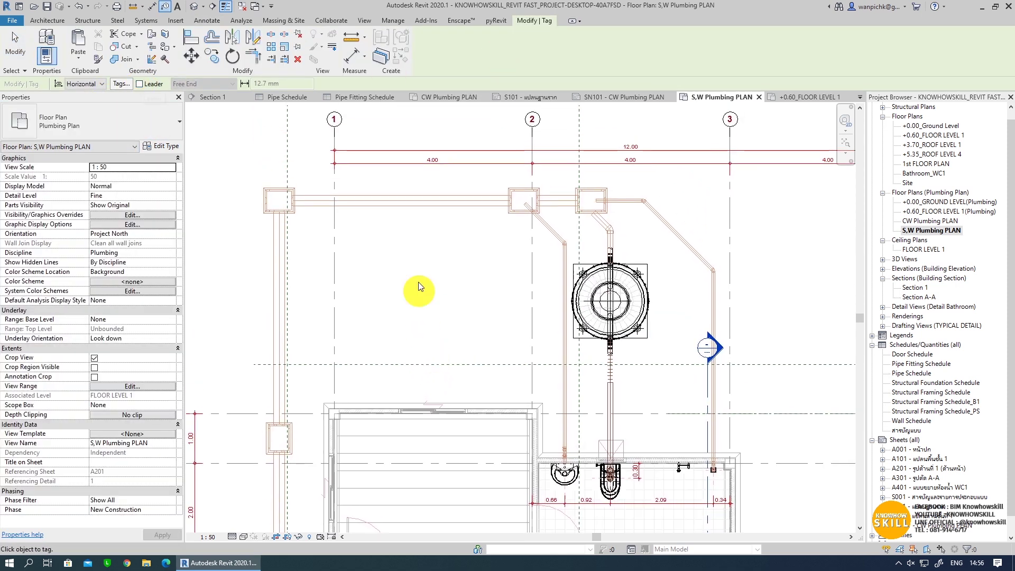
{"action": "scroll", "coordinate": [418, 282], "scroll_direction": "up", "scroll_amount": 2}
{"action": "scroll", "coordinate": [399, 202], "scroll_direction": "up", "scroll_amount": 2}
{"action": "left_click", "coordinate": [404, 202]}
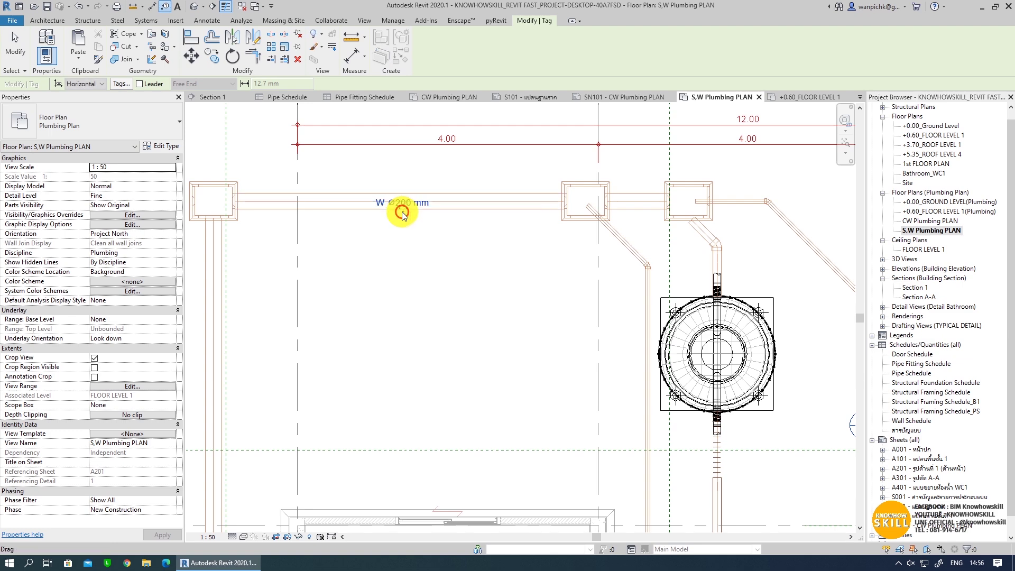
{"action": "mouse_move", "coordinate": [203, 374]}
{"action": "middle_mouse_down"}
{"action": "mouse_move", "coordinate": [482, 315]}
{"action": "mouse_move", "coordinate": [585, 141]}
{"action": "middle_mouse_up"}
{"action": "left_click", "coordinate": [482, 316]}
- Tag the diagonal pipe along grids C to E with its size, then finish tagging
{"action": "scroll", "coordinate": [572, 290], "scroll_direction": "down", "scroll_amount": 2}
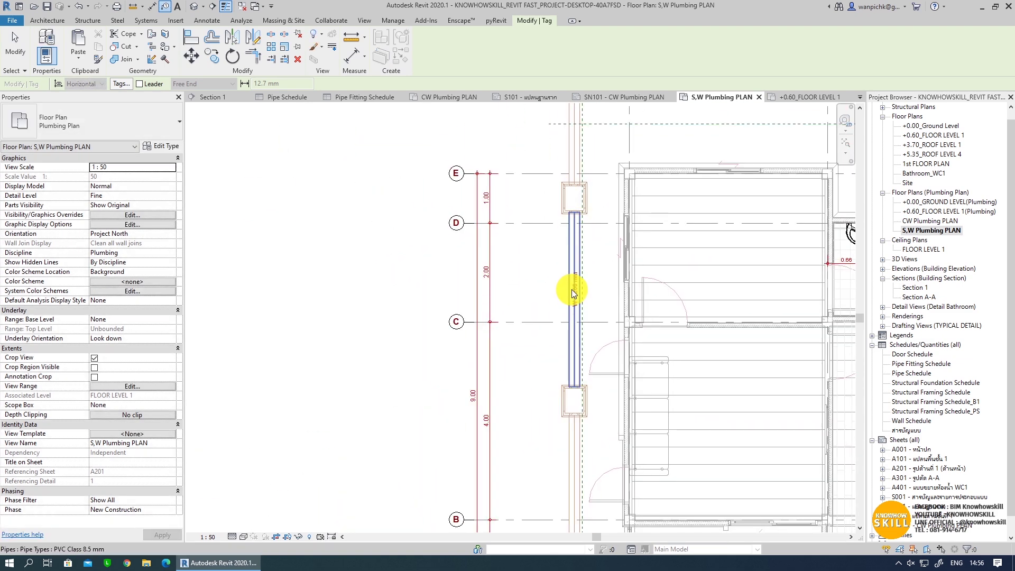
{"action": "middle_click_drag", "start_coordinate": [572, 290], "coordinate": [585, 238]}
{"action": "scroll", "coordinate": [464, 381], "scroll_direction": "up", "scroll_amount": 5}
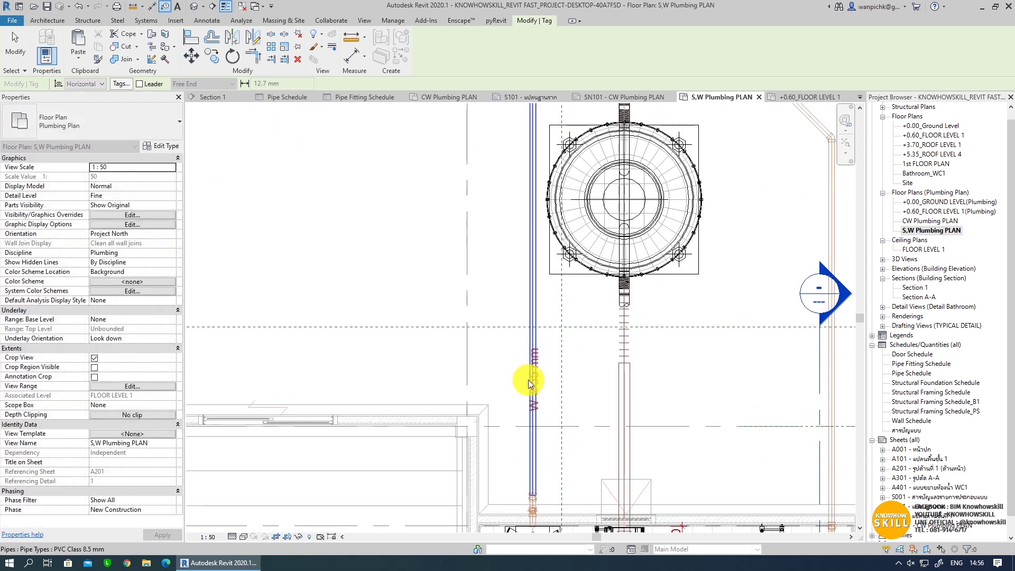
{"action": "scroll", "coordinate": [608, 427], "scroll_direction": "down", "scroll_amount": 1}
{"action": "scroll", "coordinate": [661, 397], "scroll_direction": "up", "scroll_amount": 2}
{"action": "scroll", "coordinate": [703, 306], "scroll_direction": "down", "scroll_amount": 2}
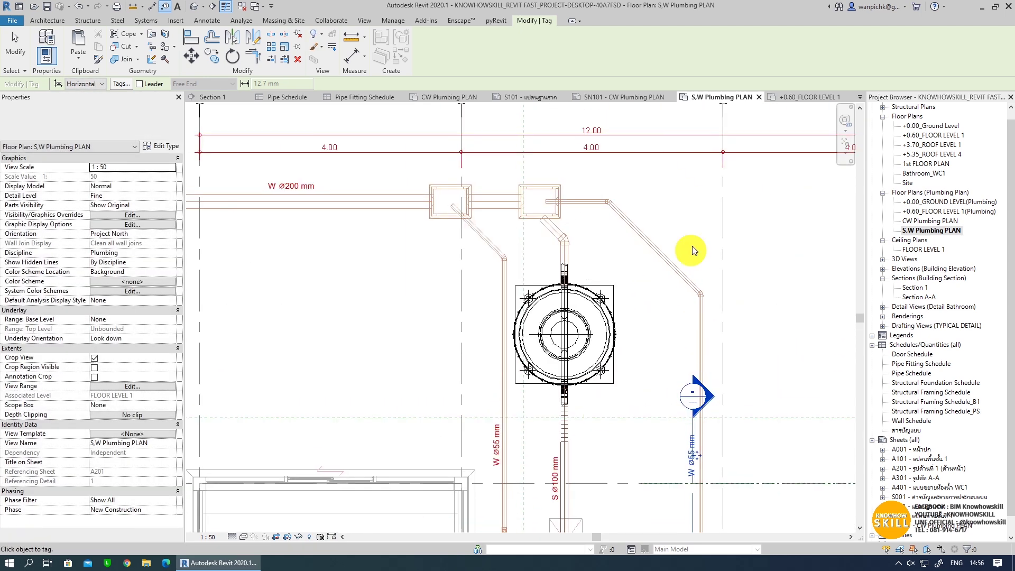
{"action": "scroll", "coordinate": [624, 223], "scroll_direction": "up", "scroll_amount": 1}
{"action": "left_click", "coordinate": [450, 252]}
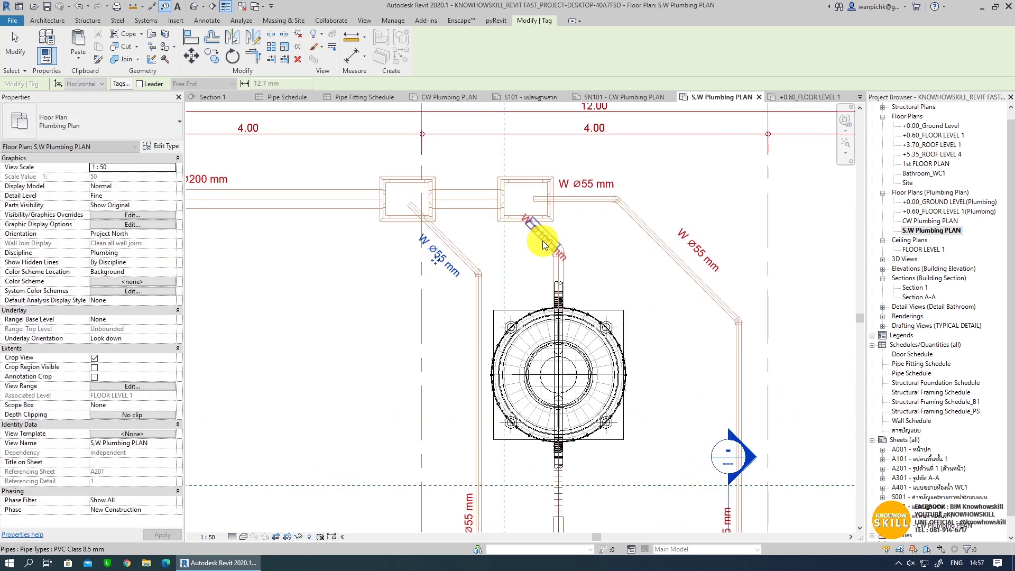
{"action": "scroll", "coordinate": [531, 253], "scroll_direction": "down", "scroll_amount": 3}
{"action": "scroll", "coordinate": [485, 293], "scroll_direction": "down", "scroll_amount": 1}
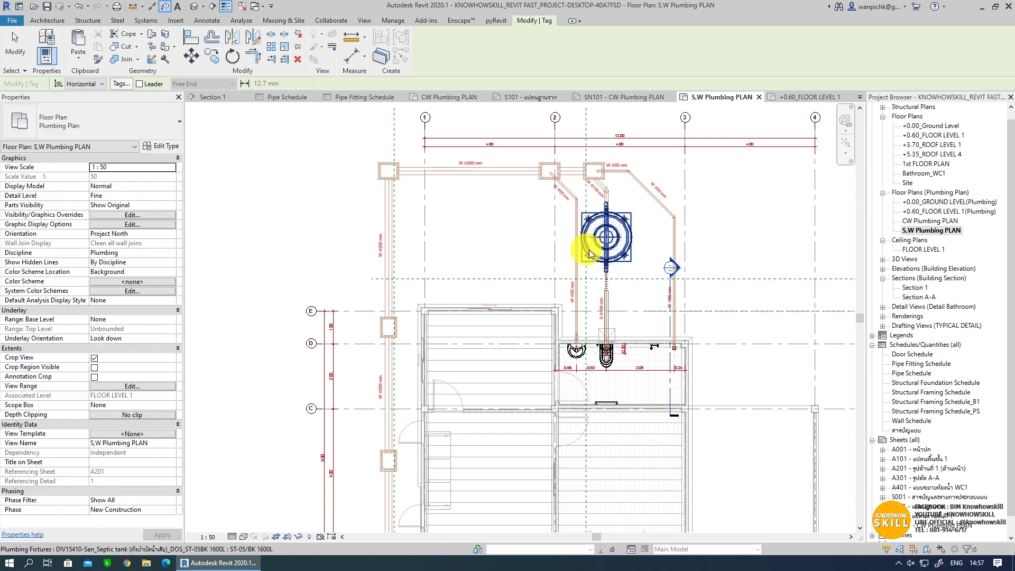
{"action": "scroll", "coordinate": [597, 286], "scroll_direction": "up", "scroll_amount": 1}
{"action": "scroll", "coordinate": [670, 190], "scroll_direction": "up", "scroll_amount": 1}
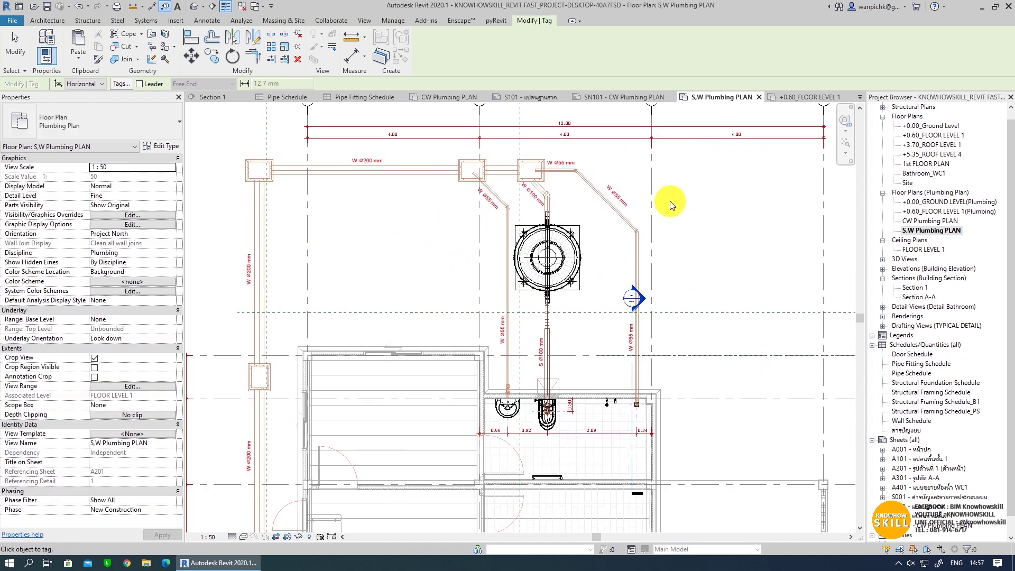
{"action": "middle_click_drag", "start_coordinate": [321, 297], "coordinate": [334, 306]}
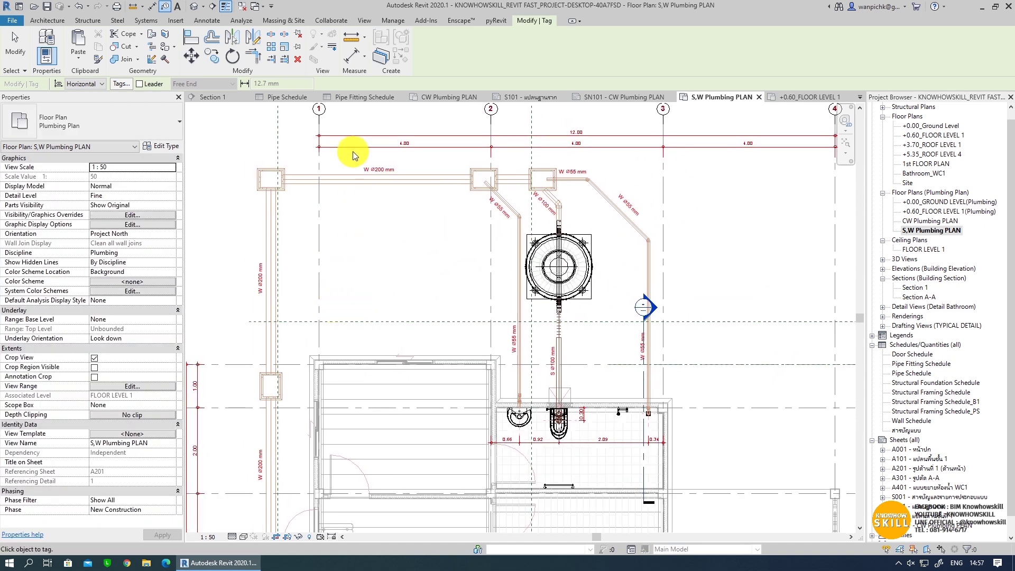
{"action": "left_click", "coordinate": [203, 21]}
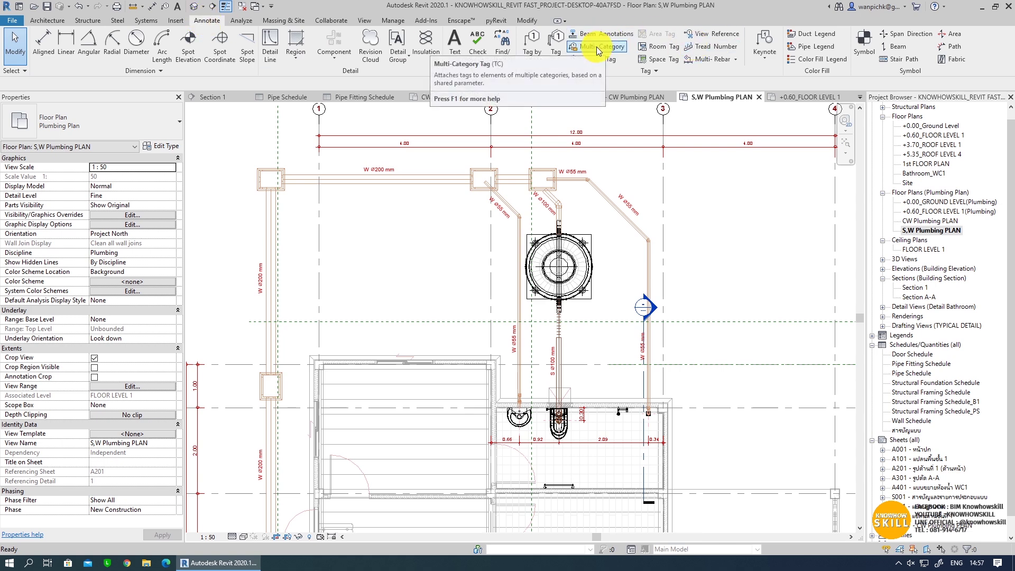
- Set up a Multi-Category tag using Tag_Muti_Description&Comment (Right) with a leader
{"action": "left_click", "coordinate": [596, 47]}
{"action": "left_click", "coordinate": [123, 132]}
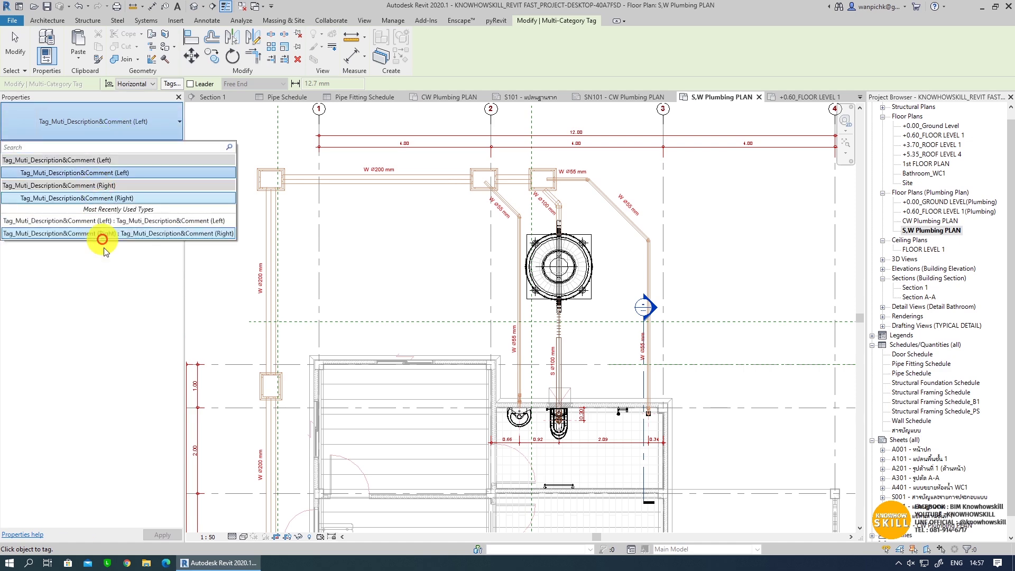
{"action": "left_click", "coordinate": [122, 198]}
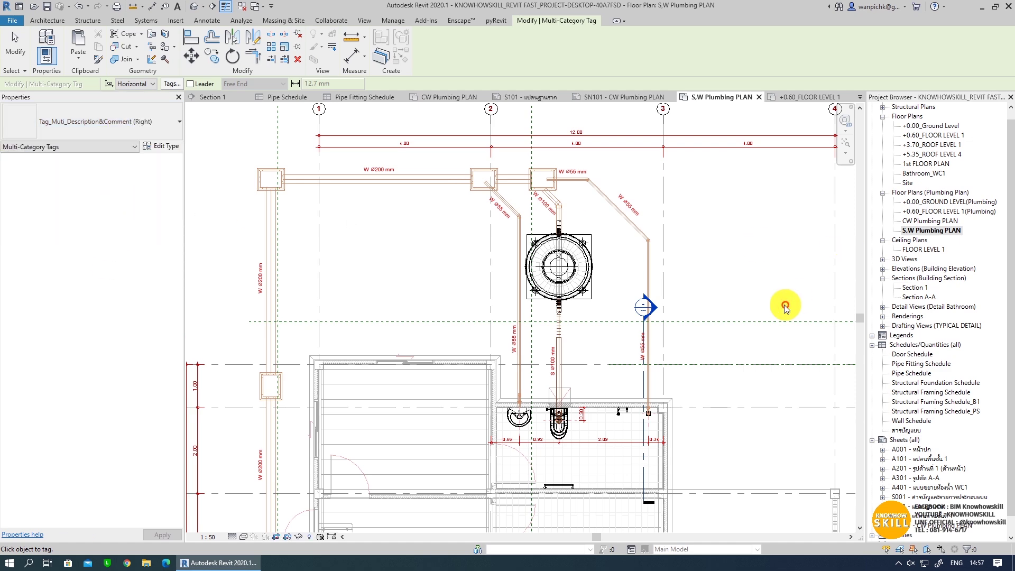
{"action": "scroll", "coordinate": [624, 333], "scroll_direction": "up", "scroll_amount": 3}
{"action": "scroll", "coordinate": [367, 308], "scroll_direction": "up", "scroll_amount": 2}
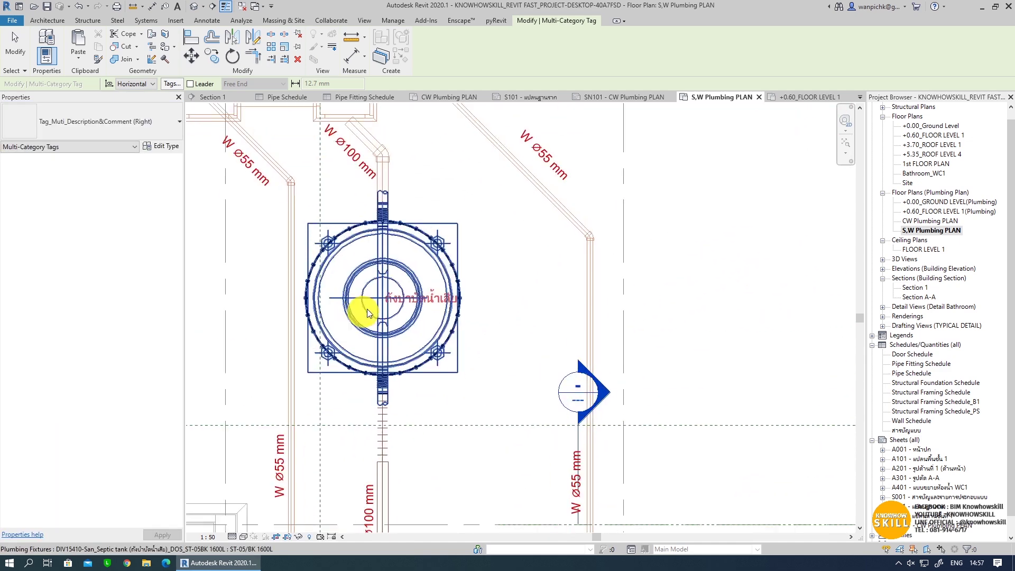
{"action": "left_click", "coordinate": [190, 83]}
- Tag the septic tank with a leadered description tag placed beside it
{"action": "left_click", "coordinate": [424, 317]}
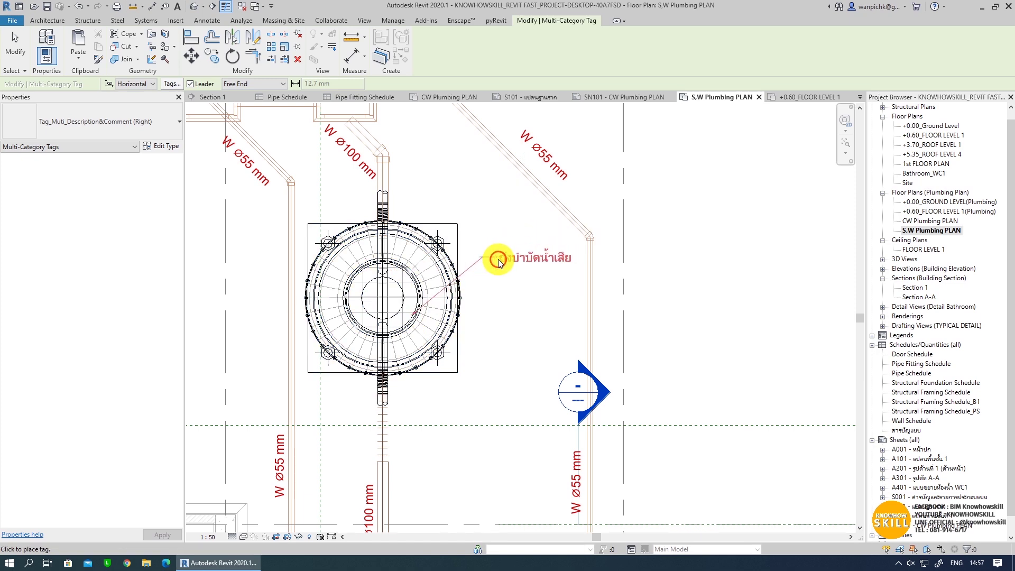
{"action": "left_click", "coordinate": [502, 263]}
{"action": "key", "text": "Escape"}
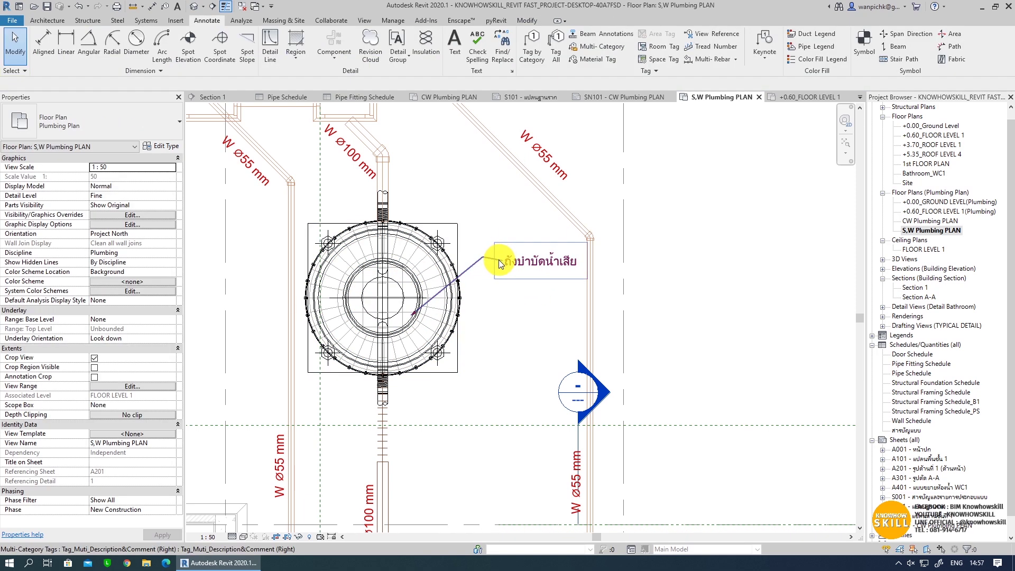
{"action": "left_click", "coordinate": [500, 259]}
{"action": "scroll", "coordinate": [515, 303], "scroll_direction": "down", "scroll_amount": 2}
{"action": "middle_click_drag", "start_coordinate": [514, 303], "coordinate": [615, 453]}
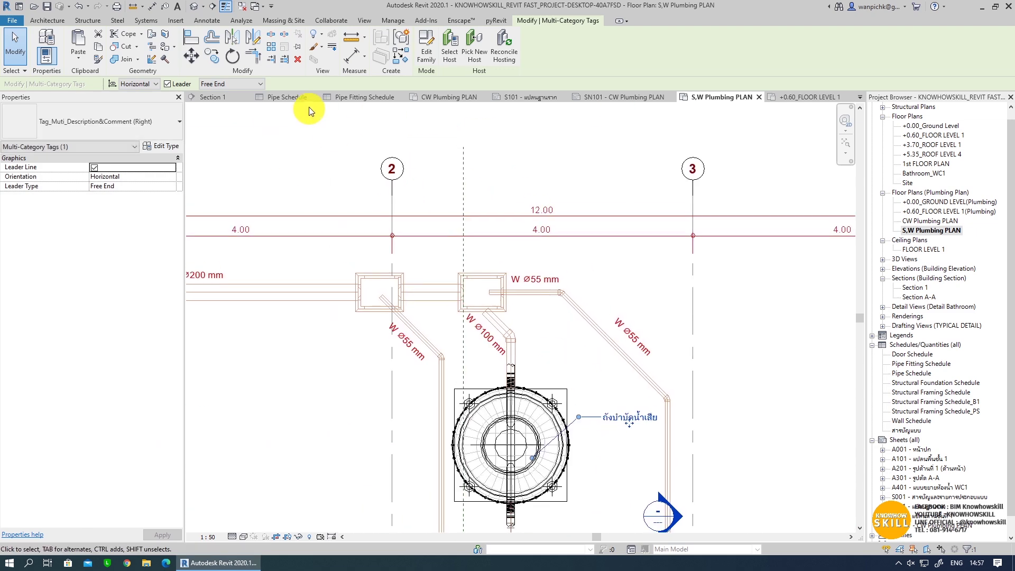
{"action": "left_click", "coordinate": [309, 107]}
{"action": "left_click", "coordinate": [206, 20]}
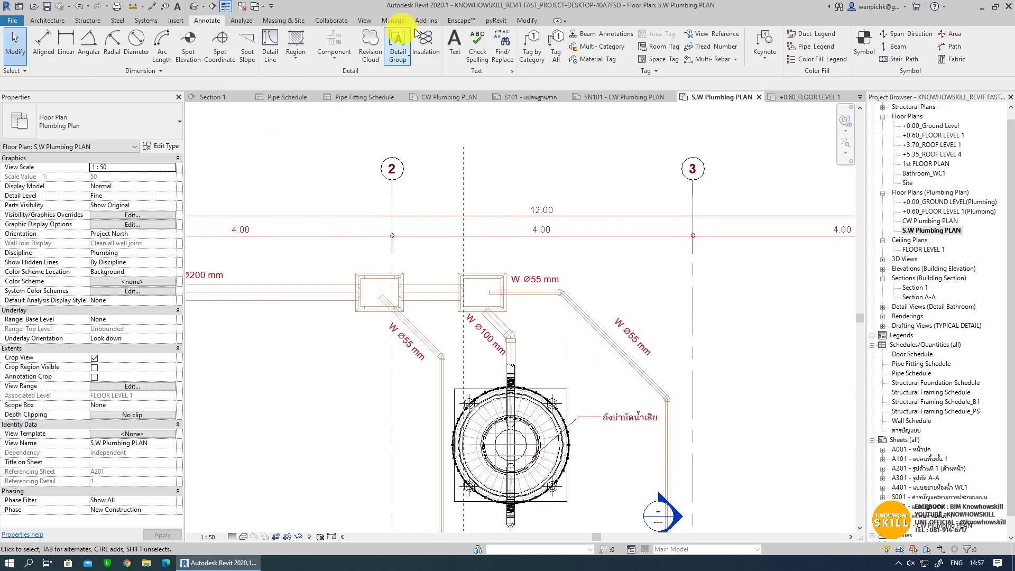
- Tag the manhole with a bent-leader description tag placed to its right
{"action": "left_click", "coordinate": [595, 46]}
{"action": "scroll", "coordinate": [563, 272], "scroll_direction": "up", "scroll_amount": 2}
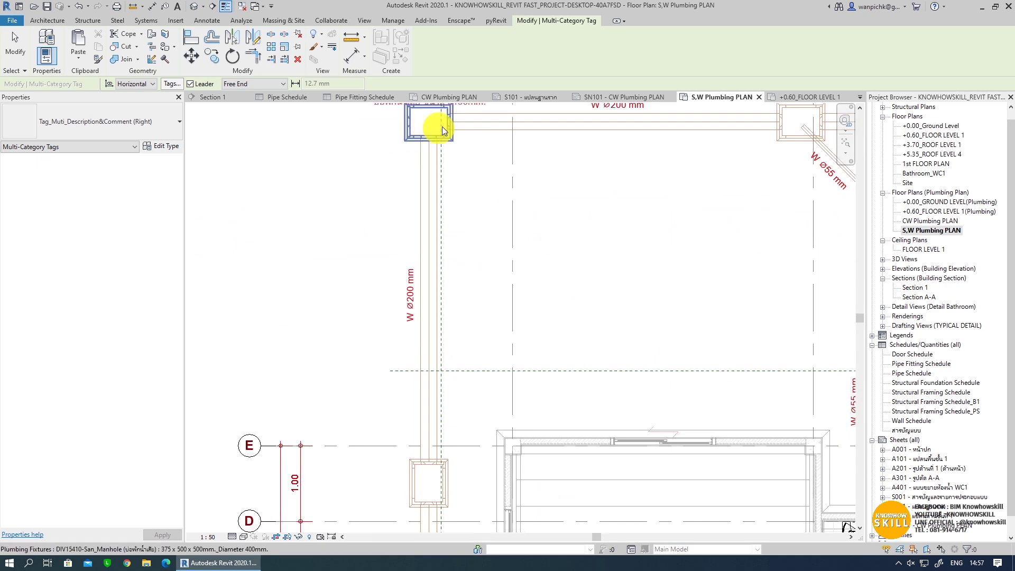
{"action": "left_click", "coordinate": [437, 125]}
{"action": "left_click", "coordinate": [473, 187]}
{"action": "left_click", "coordinate": [534, 191]}
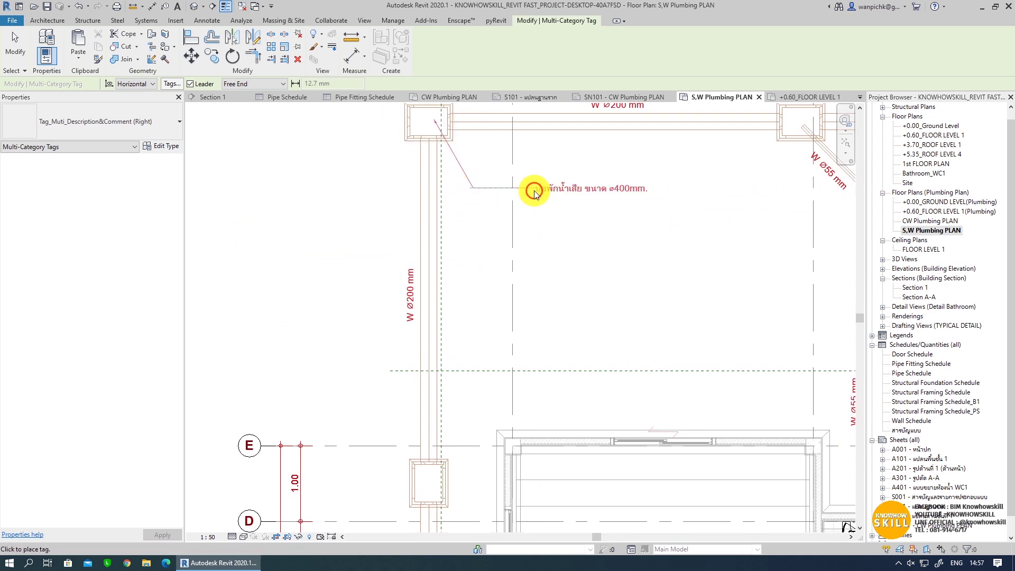
{"action": "scroll", "coordinate": [612, 192], "scroll_direction": "down", "scroll_amount": 2}
{"action": "scroll", "coordinate": [528, 279], "scroll_direction": "down", "scroll_amount": 2}
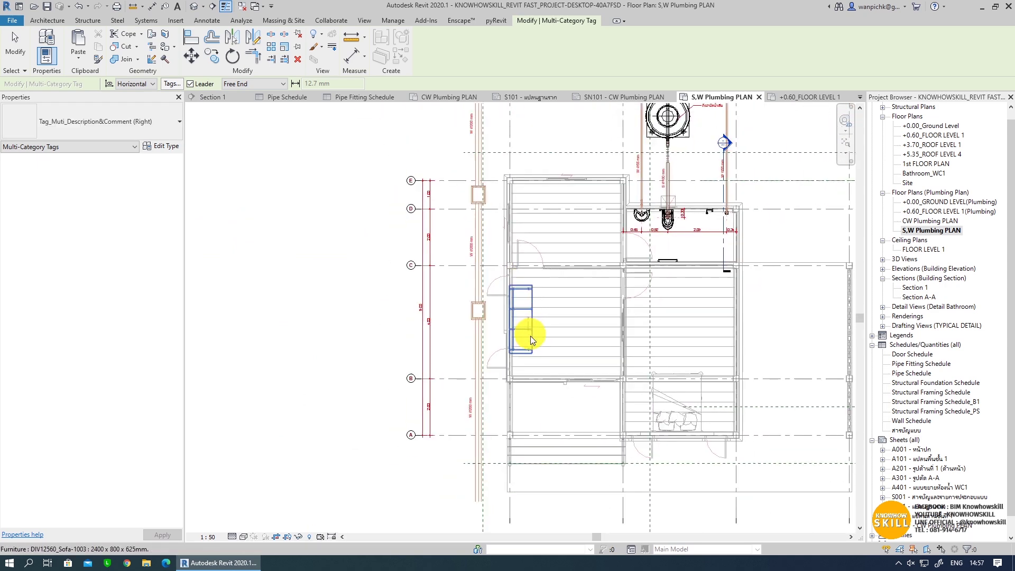
{"action": "scroll", "coordinate": [517, 233], "scroll_direction": "down", "scroll_amount": 2}
{"action": "scroll", "coordinate": [511, 228], "scroll_direction": "down", "scroll_amount": 2}
{"action": "key", "text": "Escape"}
{"action": "key", "text": "Escape"}
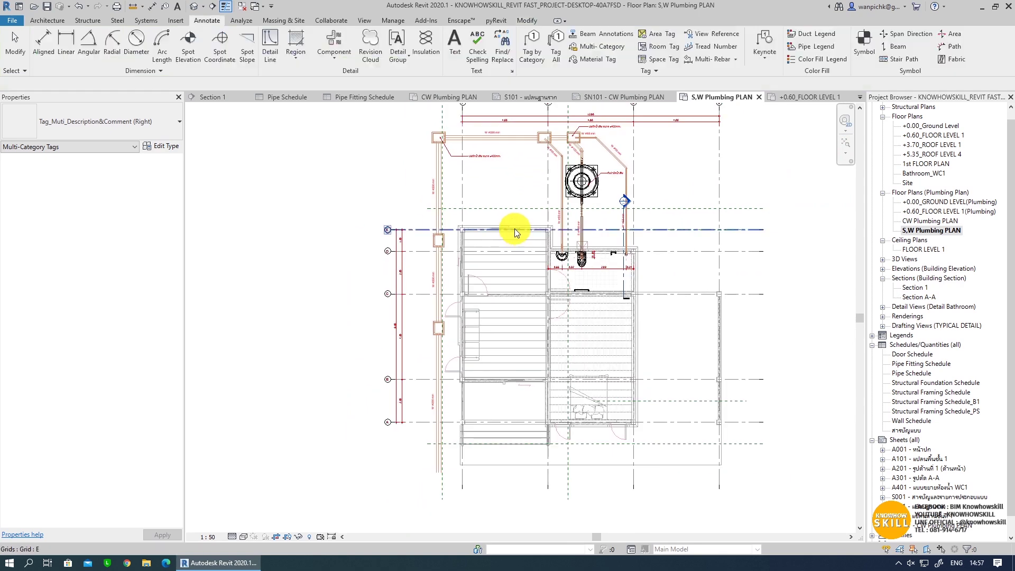
{"action": "scroll", "coordinate": [450, 486], "scroll_direction": "up", "scroll_amount": 2}
{"action": "scroll", "coordinate": [375, 492], "scroll_direction": "up", "scroll_amount": 1}
{"action": "middle_click_drag", "start_coordinate": [390, 465], "coordinate": [424, 408]}
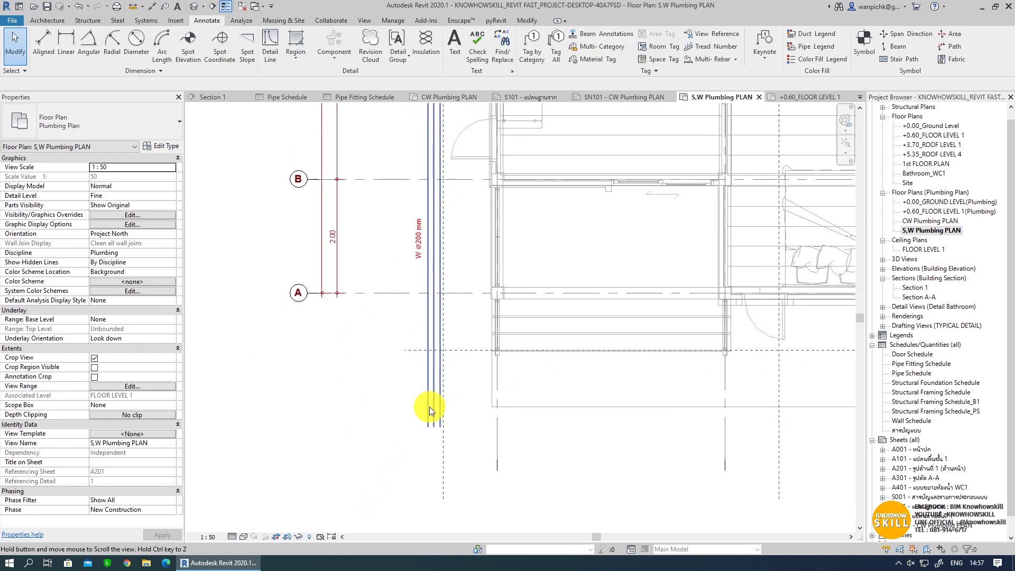
- Add the text note สู่ท่อระบายสาธารณะ below grid A and nudge it into place
{"action": "left_click", "coordinate": [455, 45]}
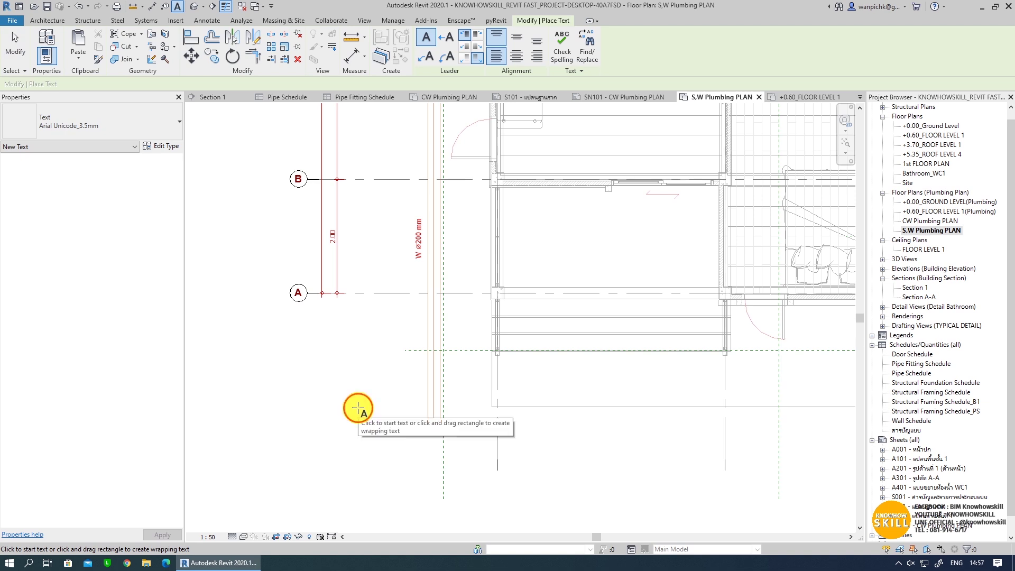
{"action": "left_click", "coordinate": [357, 406]}
{"action": "type", "text": "สู่ทอ"}
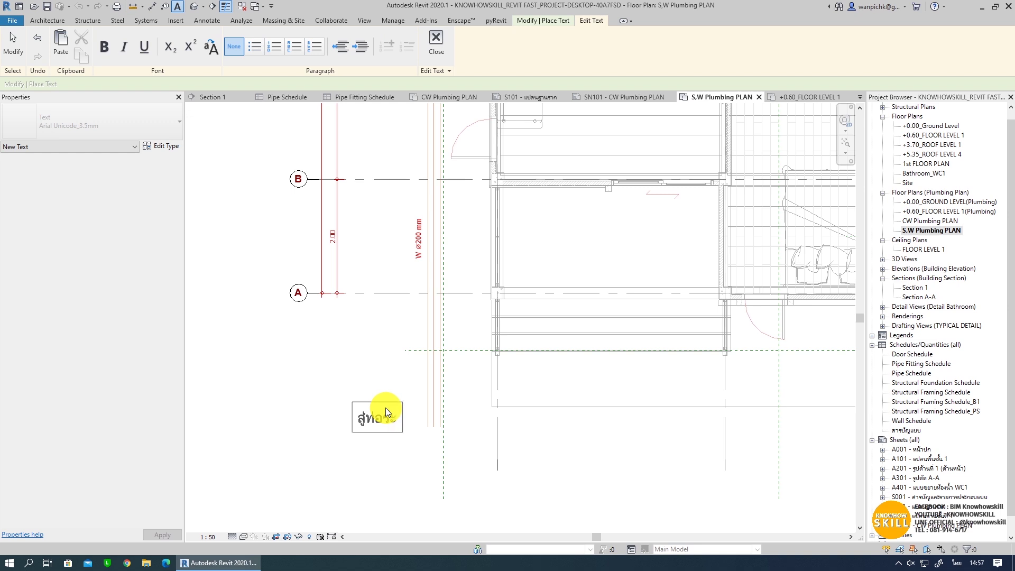
{"action": "type", "text": "บายส"}
{"action": "type", "text": "าธาร"}
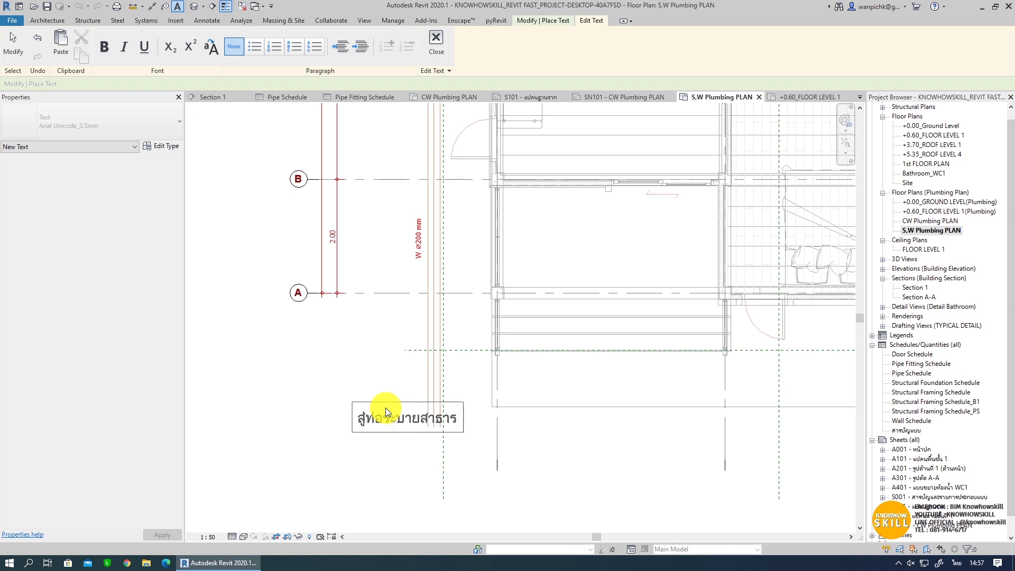
{"action": "type", "text": "ณะ"}
{"action": "left_click", "coordinate": [398, 473]}
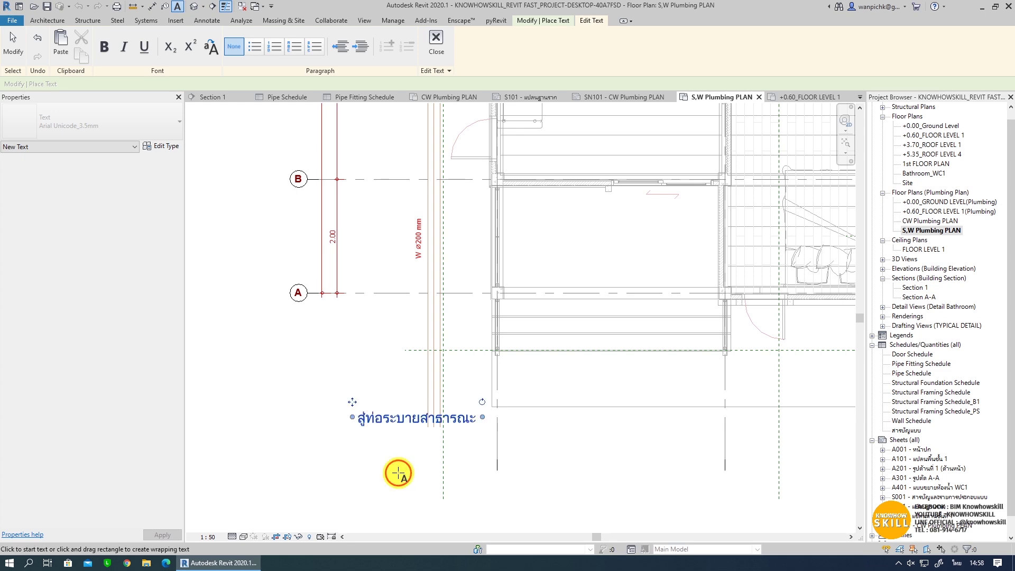
{"action": "left_click_drag", "start_coordinate": [354, 408], "coordinate": [359, 437]}
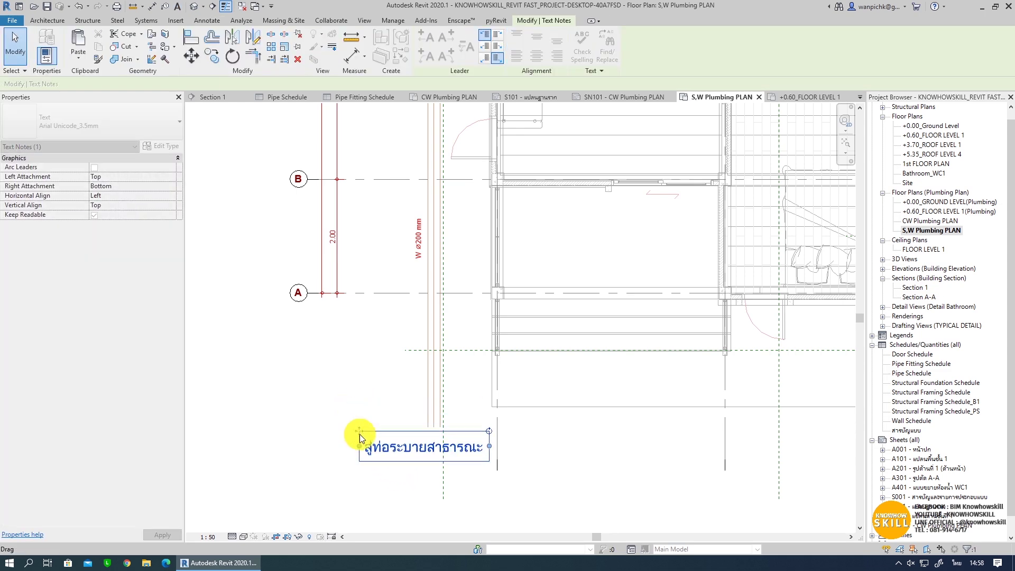
{"action": "left_click", "coordinate": [576, 498]}
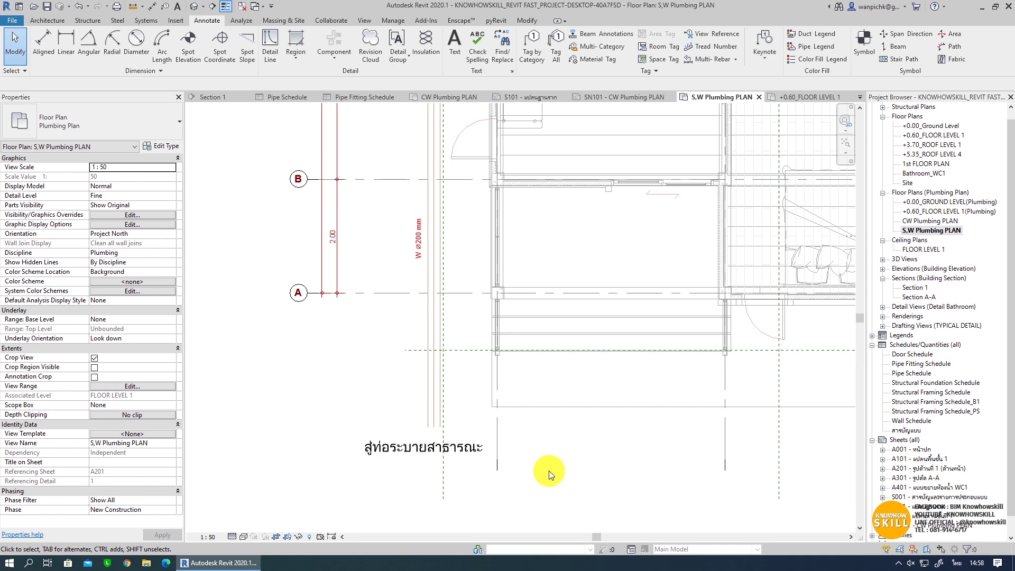
- Pan and zoom the plan to bring the tank and flex pipe into view
{"action": "scroll", "coordinate": [372, 429], "scroll_direction": "down", "scroll_amount": 2}
{"action": "scroll", "coordinate": [370, 391], "scroll_direction": "down", "scroll_amount": 1}
{"action": "scroll", "coordinate": [370, 390], "scroll_direction": "up", "scroll_amount": 2}
{"action": "scroll", "coordinate": [603, 184], "scroll_direction": "up", "scroll_amount": 2}
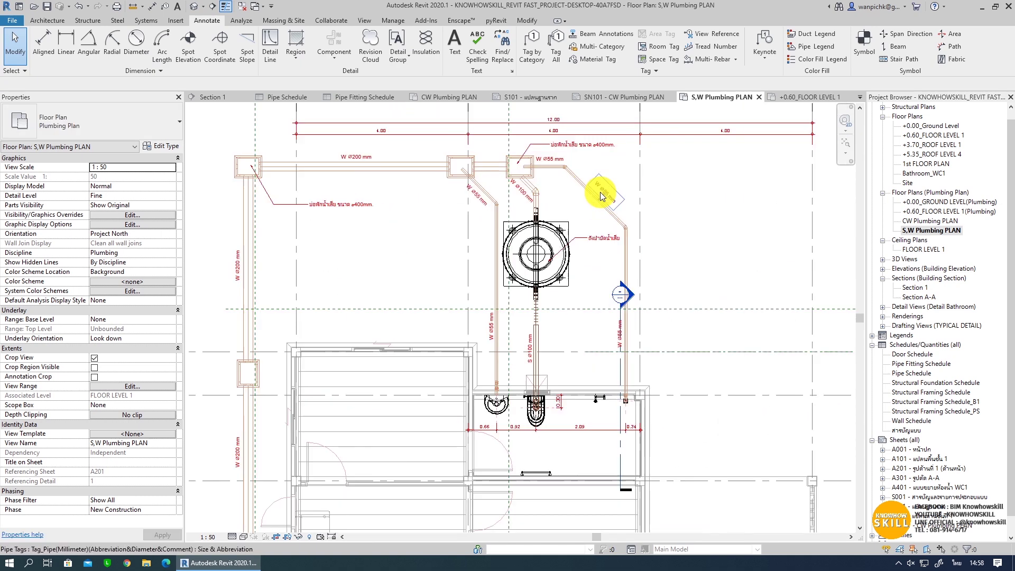
{"action": "scroll", "coordinate": [478, 382], "scroll_direction": "up", "scroll_amount": 1}
{"action": "middle_click_drag", "start_coordinate": [542, 355], "coordinate": [506, 321]}
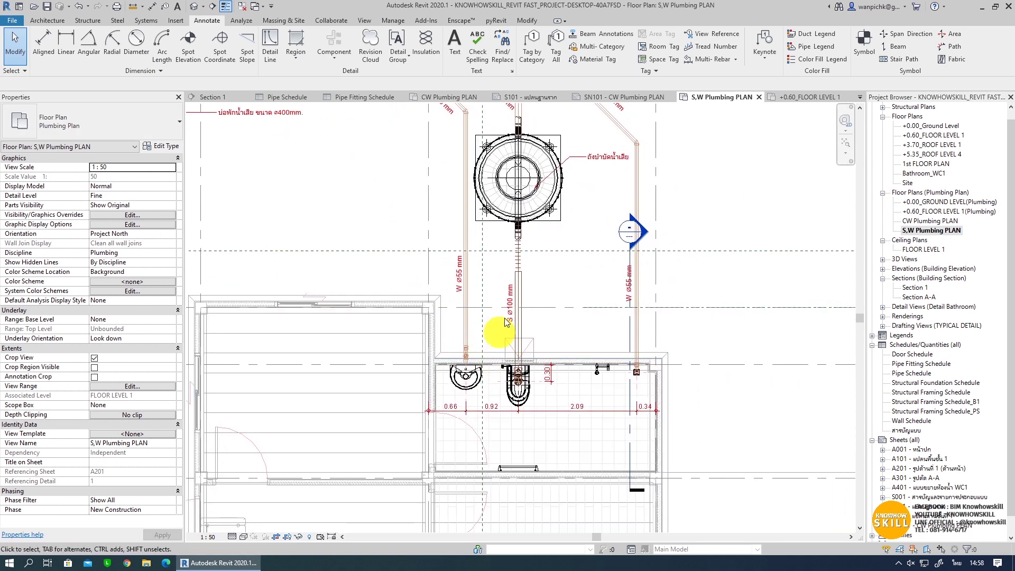
{"action": "scroll", "coordinate": [532, 278], "scroll_direction": "up", "scroll_amount": 3}
{"action": "scroll", "coordinate": [532, 278], "scroll_direction": "up", "scroll_amount": 1}
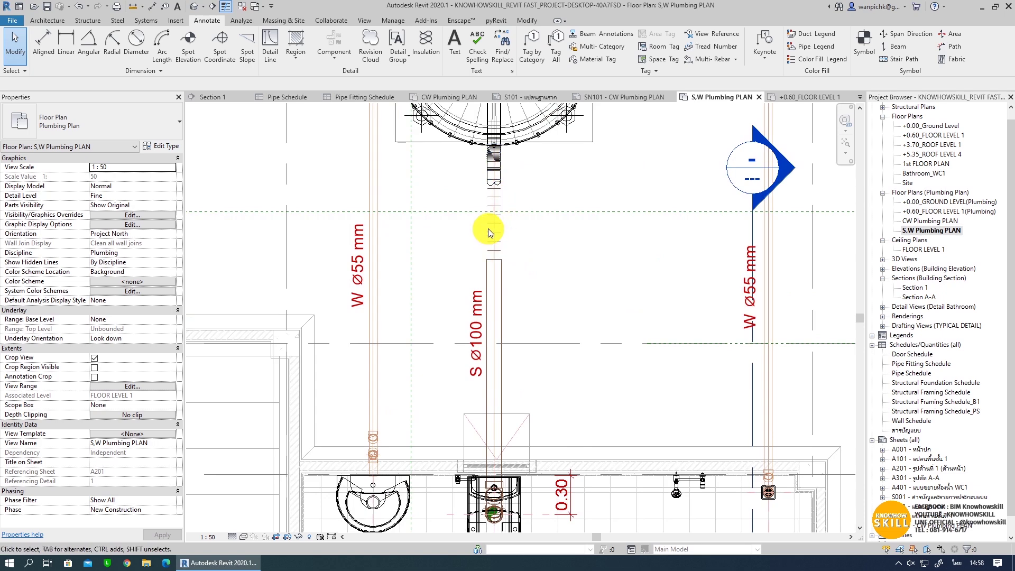
{"action": "scroll", "coordinate": [494, 236], "scroll_direction": "up", "scroll_amount": 2}
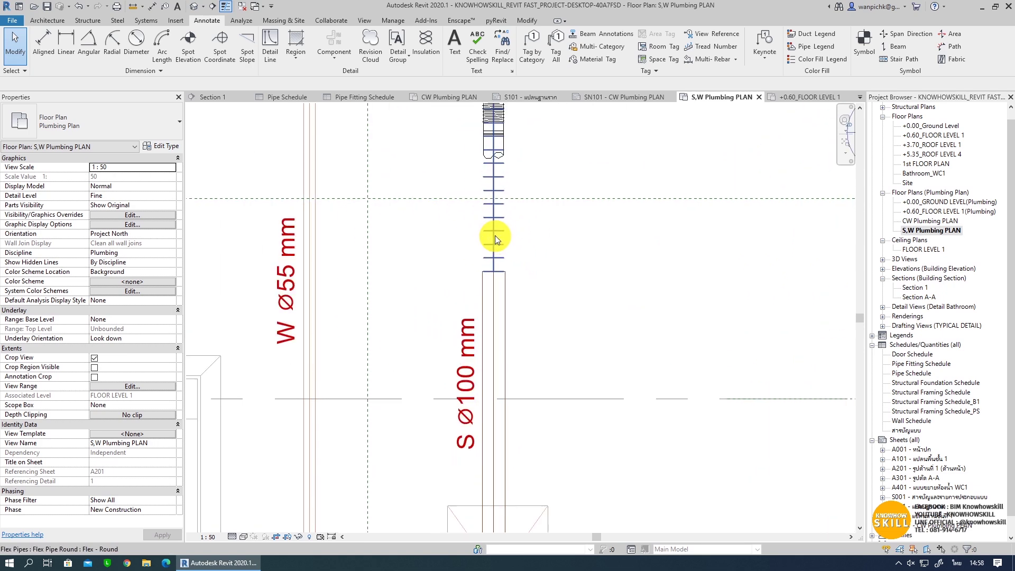
{"action": "scroll", "coordinate": [495, 238], "scroll_direction": "up", "scroll_amount": 2}
{"action": "middle_click_drag", "start_coordinate": [496, 244], "coordinate": [492, 356]}
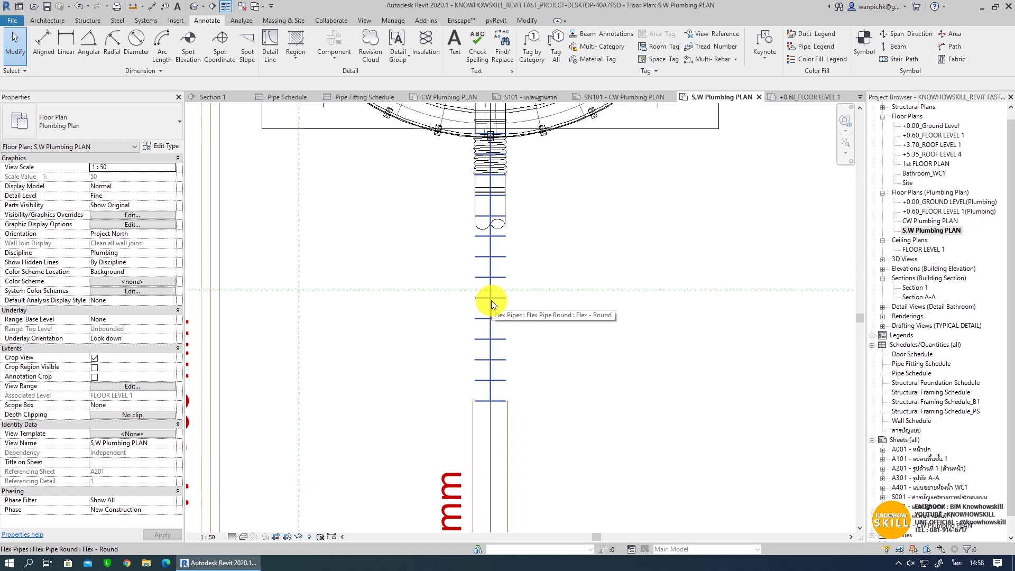
- Try the flex pipe's Flex, Flex 2 and Oval patterns, leaving it on Flex
{"action": "left_click", "coordinate": [491, 300]}
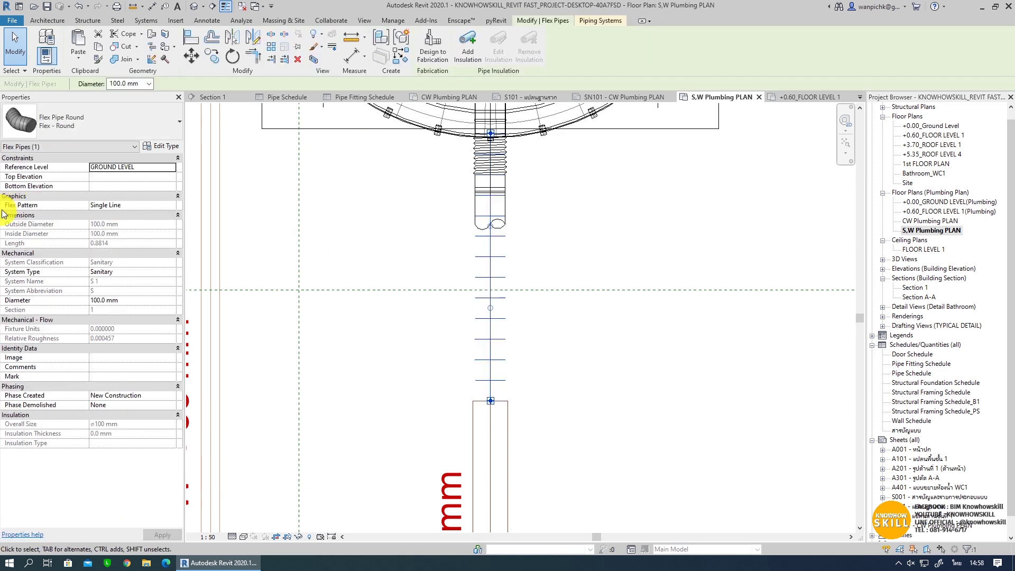
{"action": "left_click", "coordinate": [173, 205]}
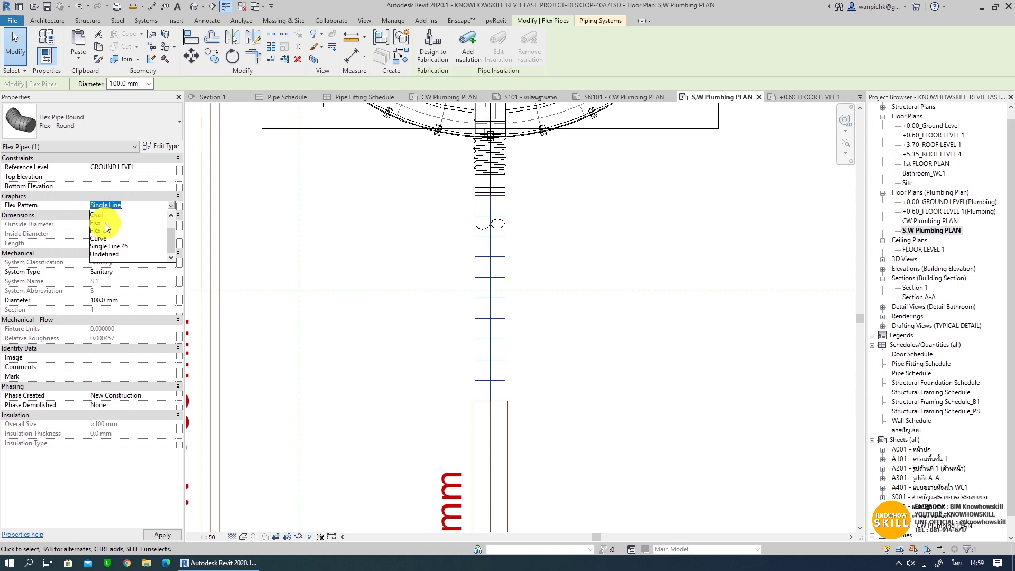
{"action": "left_click", "coordinate": [106, 227]}
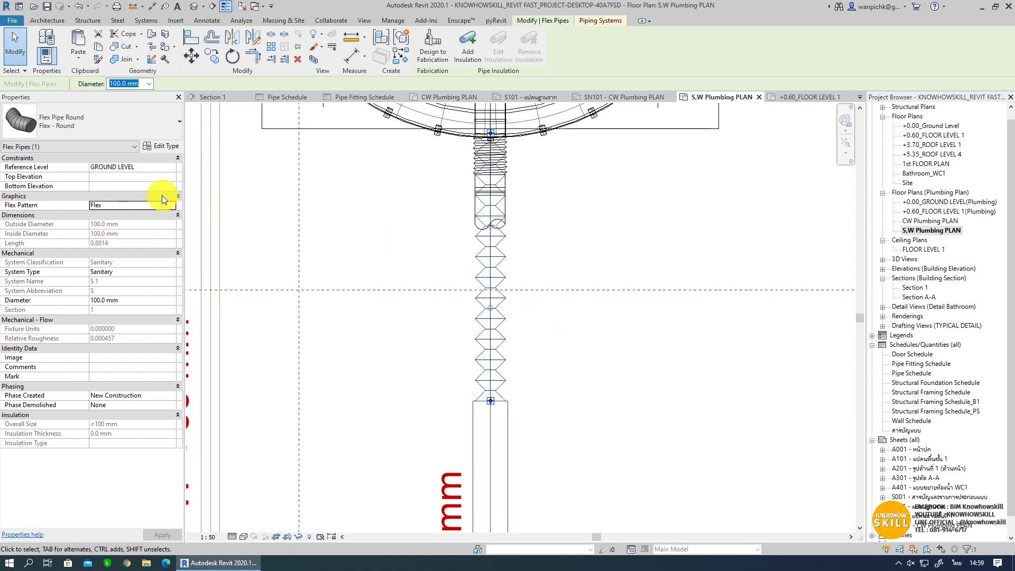
{"action": "left_click", "coordinate": [176, 206]}
{"action": "left_click", "coordinate": [113, 244]}
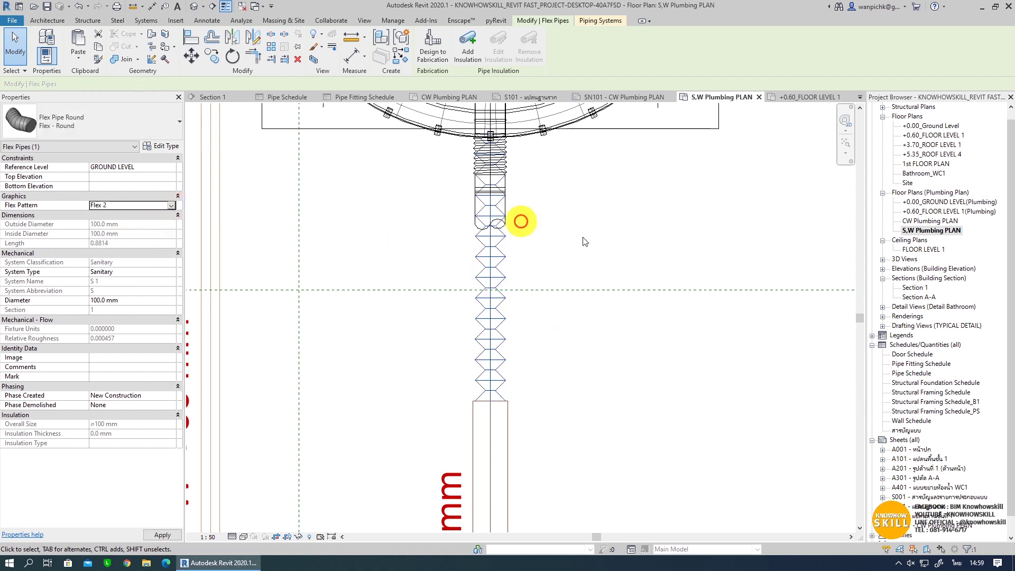
{"action": "left_click", "coordinate": [172, 206]}
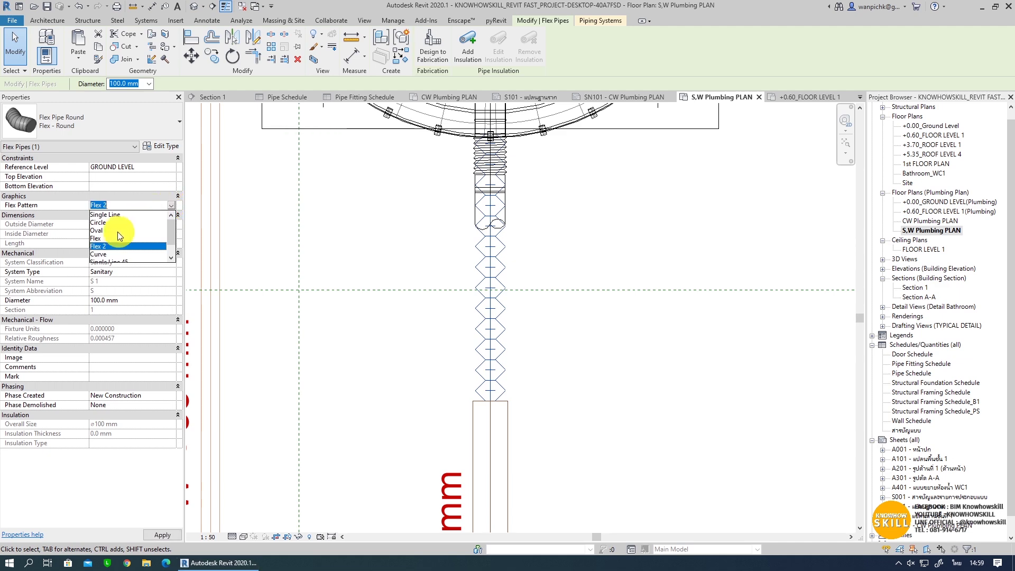
{"action": "left_click", "coordinate": [112, 231]}
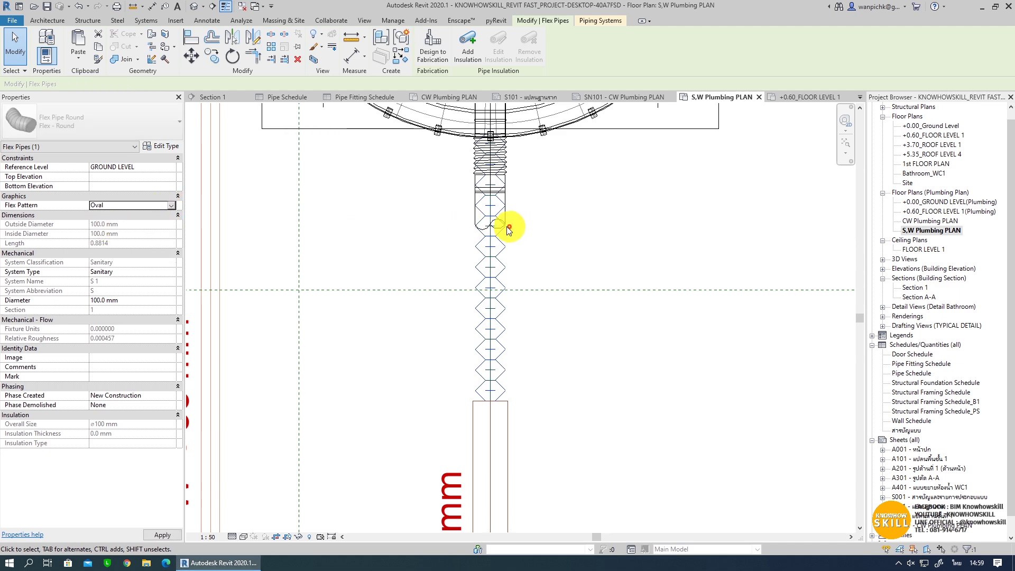
{"action": "left_click", "coordinate": [174, 207]}
{"action": "left_click", "coordinate": [104, 243]}
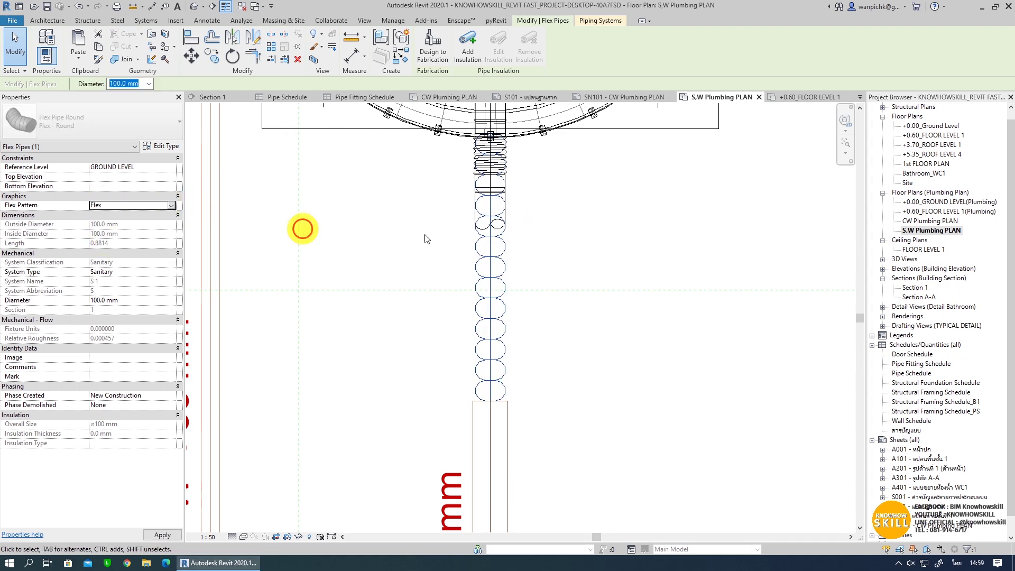
{"action": "key", "text": "Escape"}
- Place a multi-category tag on the flexible pipe below the tank
{"action": "scroll", "coordinate": [459, 252], "scroll_direction": "down", "scroll_amount": 3}
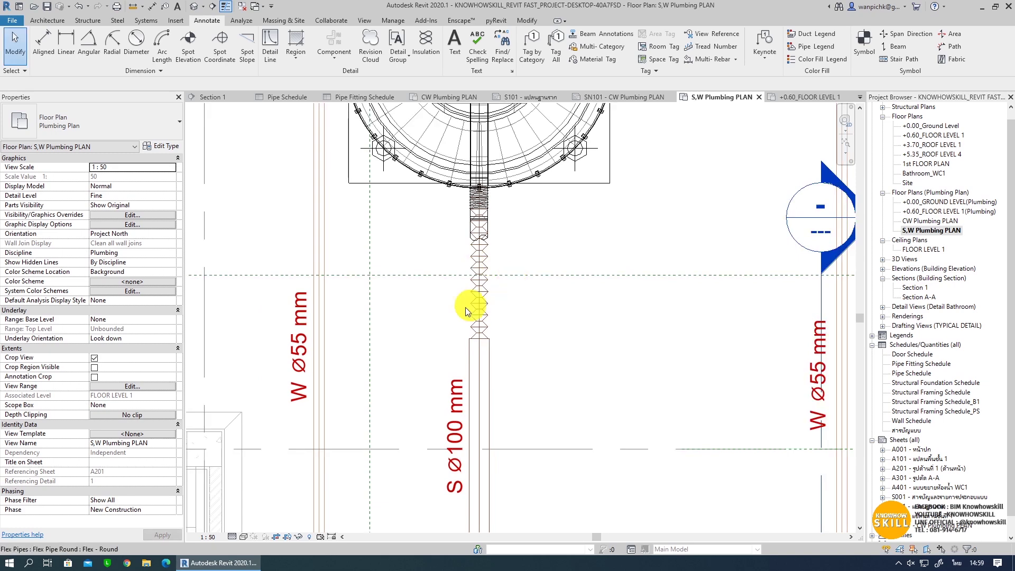
{"action": "left_click", "coordinate": [588, 45]}
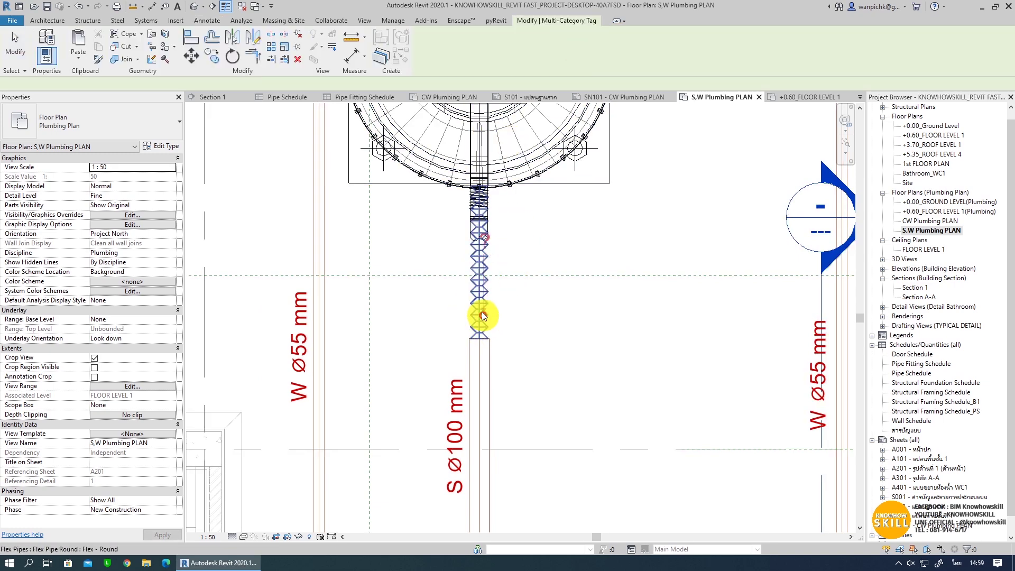
{"action": "left_click", "coordinate": [555, 334]}
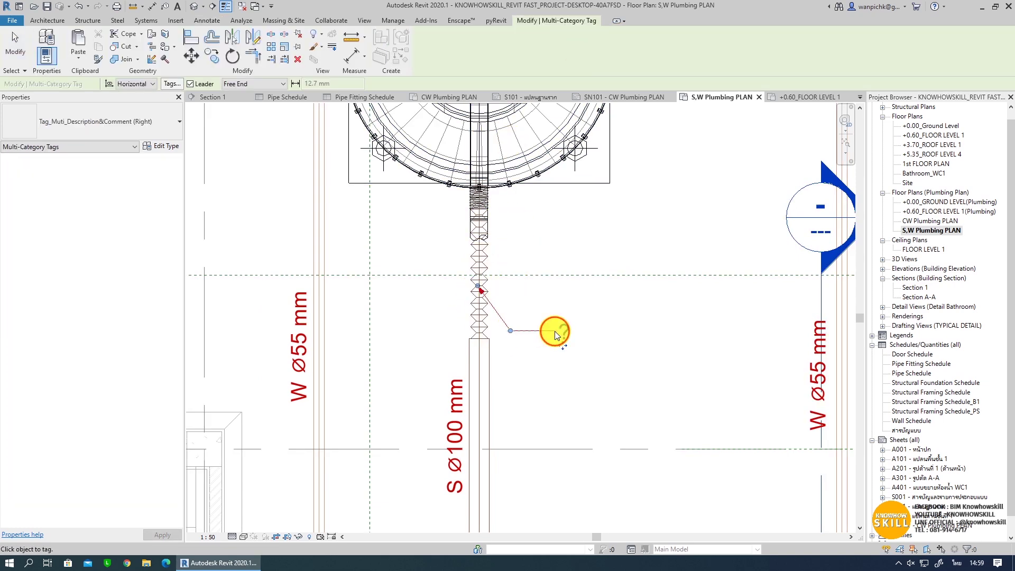
{"action": "scroll", "coordinate": [557, 330], "scroll_direction": "up", "scroll_amount": 1}
{"action": "key", "text": "Escape"}
- Set the tag's Description parameter to FLEX PIPE
{"action": "double_click", "coordinate": [564, 332]}
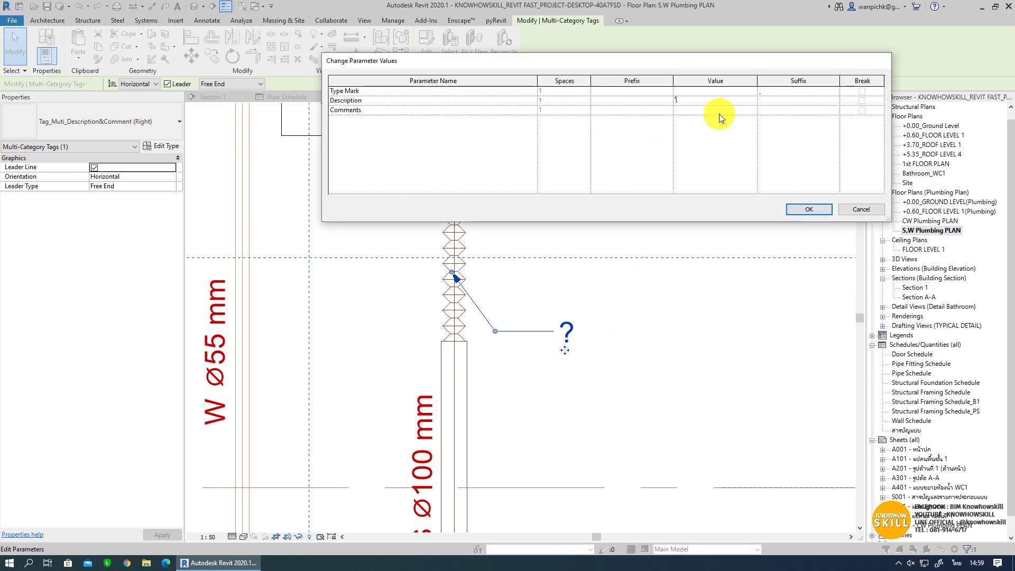
{"action": "type", "text": "FLEX "}
{"action": "type", "text": "PIPE"}
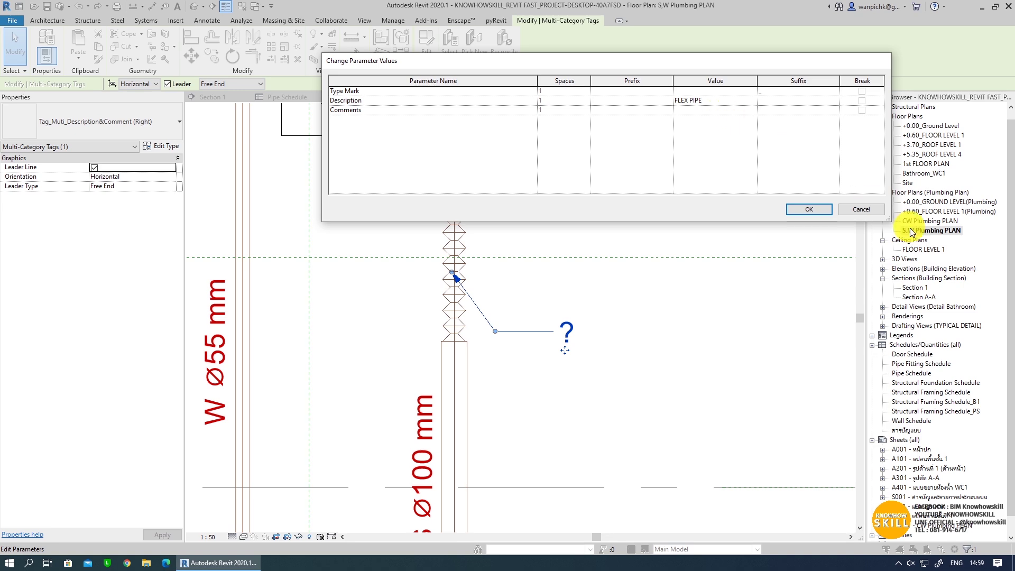
{"action": "left_click", "coordinate": [774, 210]}
{"action": "left_click", "coordinate": [534, 289]}
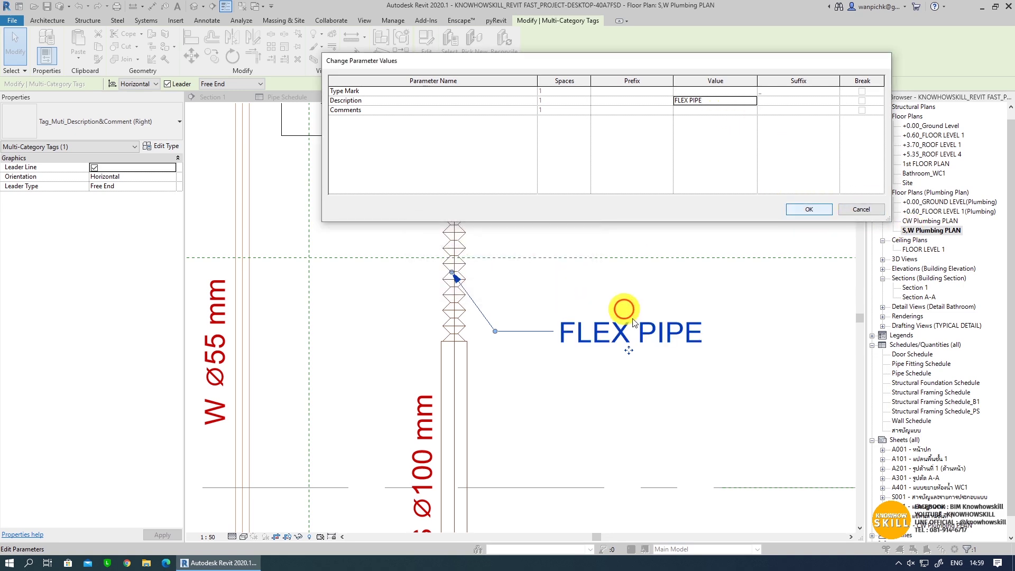
{"action": "left_click", "coordinate": [804, 210]}
{"action": "left_click", "coordinate": [626, 309]}
{"action": "scroll", "coordinate": [525, 336], "scroll_direction": "down", "scroll_amount": 5}
- Switch the whole floor plan to Medium detail level
{"action": "scroll", "coordinate": [551, 340], "scroll_direction": "up", "scroll_amount": 1}
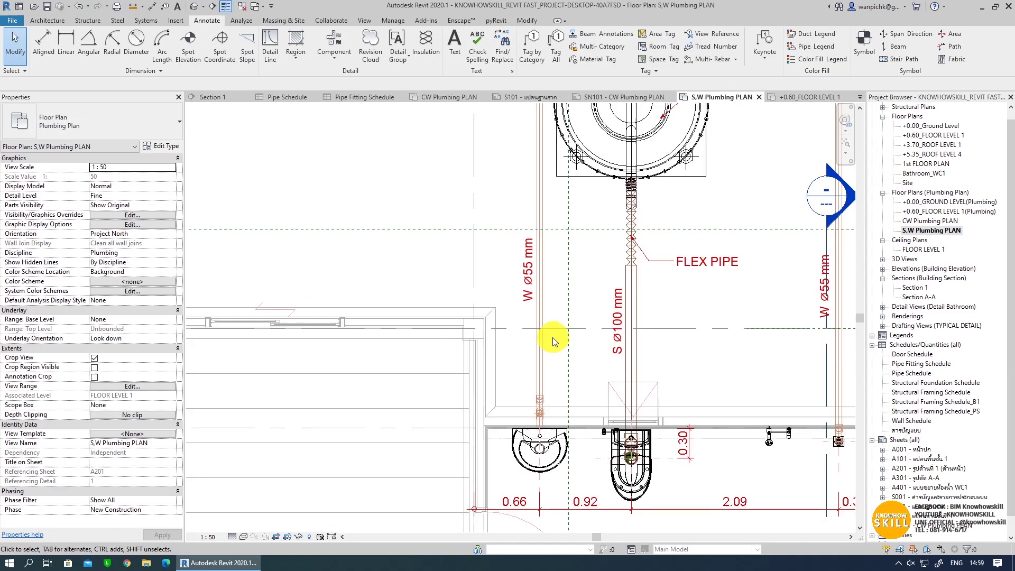
{"action": "scroll", "coordinate": [506, 356], "scroll_direction": "down", "scroll_amount": 2}
{"action": "scroll", "coordinate": [526, 300], "scroll_direction": "up", "scroll_amount": 2}
{"action": "scroll", "coordinate": [526, 300], "scroll_direction": "down", "scroll_amount": 1}
{"action": "scroll", "coordinate": [521, 328], "scroll_direction": "down", "scroll_amount": 1}
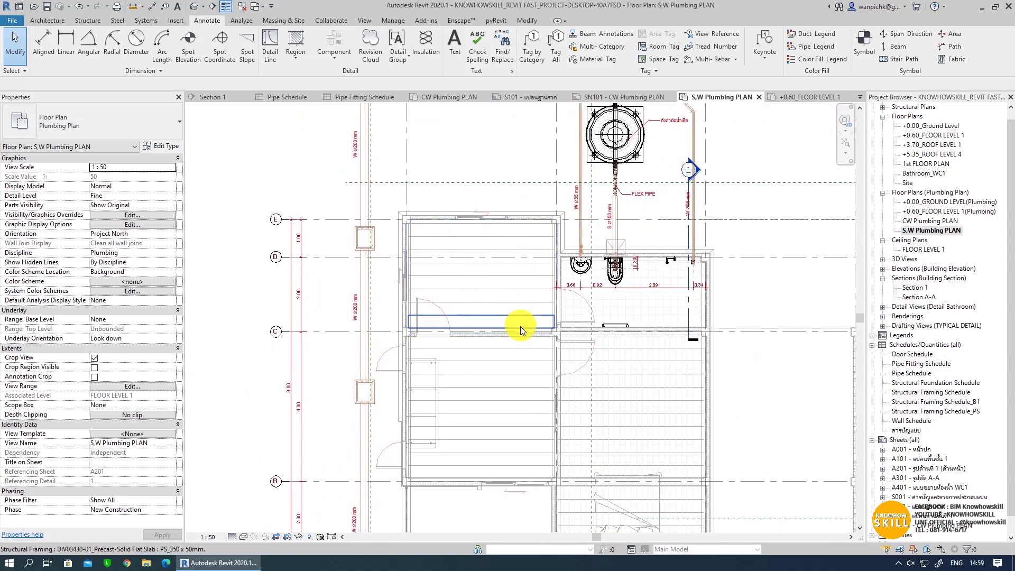
{"action": "scroll", "coordinate": [522, 328], "scroll_direction": "up", "scroll_amount": 1}
{"action": "scroll", "coordinate": [496, 471], "scroll_direction": "down", "scroll_amount": 1}
{"action": "scroll", "coordinate": [497, 470], "scroll_direction": "down", "scroll_amount": 2}
{"action": "mouse_move", "coordinate": [496, 471]}
{"action": "middle_mouse_down"}
{"action": "mouse_move", "coordinate": [519, 361]}
{"action": "mouse_move", "coordinate": [498, 394]}
{"action": "middle_mouse_up"}
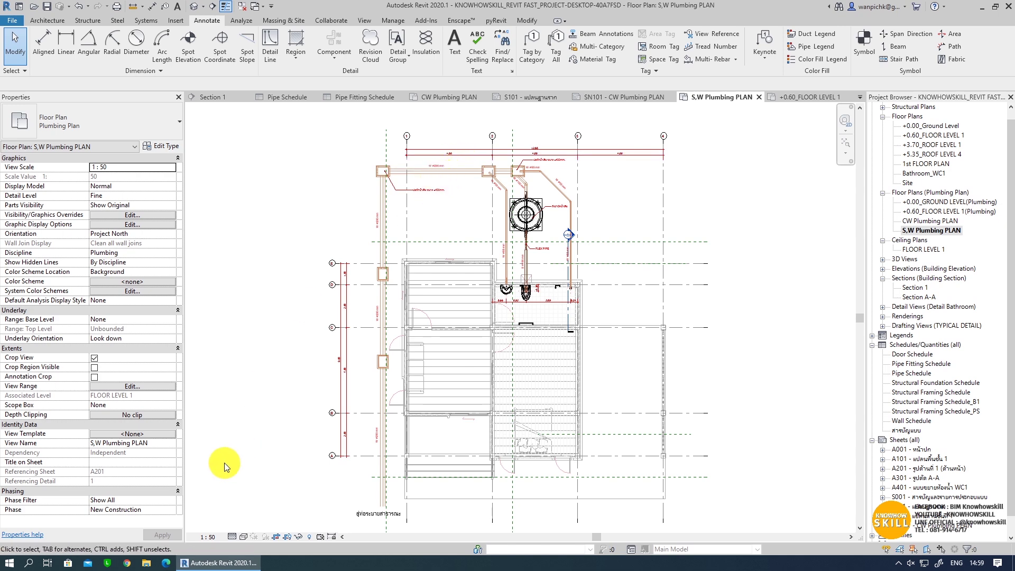
{"action": "left_click", "coordinate": [231, 538]}
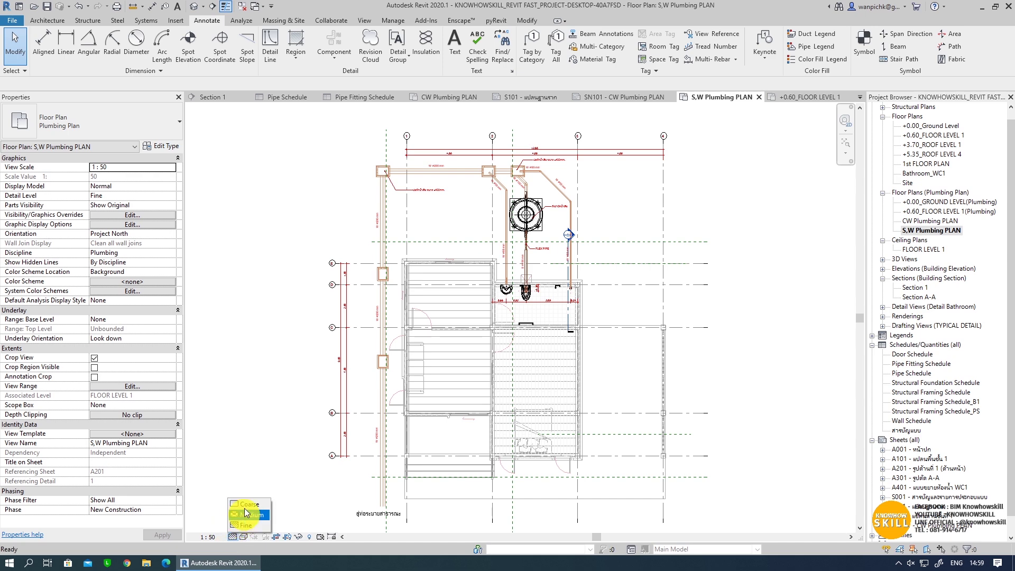
{"action": "left_click", "coordinate": [246, 515]}
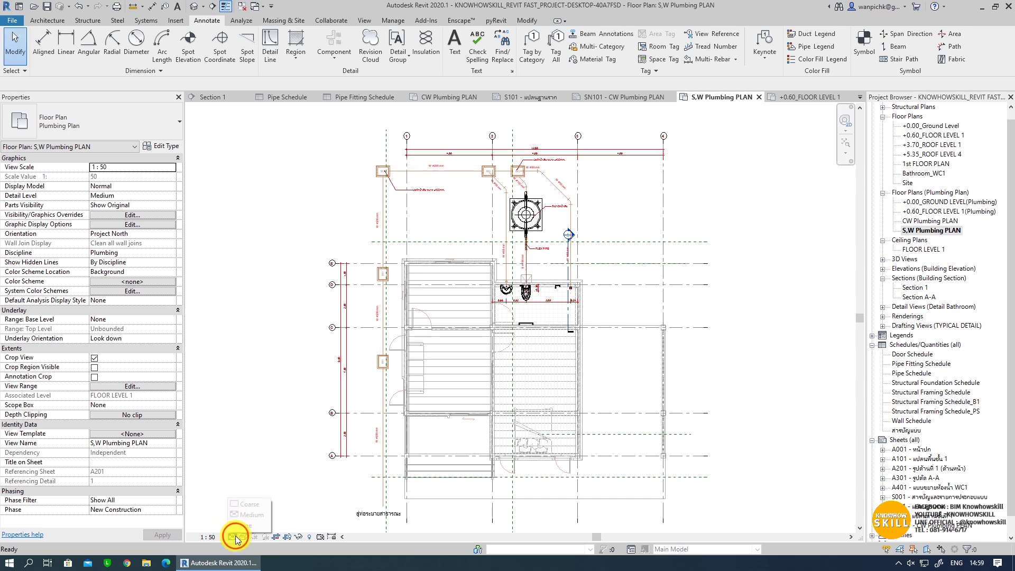
- Set the plan's detail level back to Fine
{"action": "scroll", "coordinate": [487, 180], "scroll_direction": "up", "scroll_amount": 2}
{"action": "scroll", "coordinate": [529, 181], "scroll_direction": "up", "scroll_amount": 2}
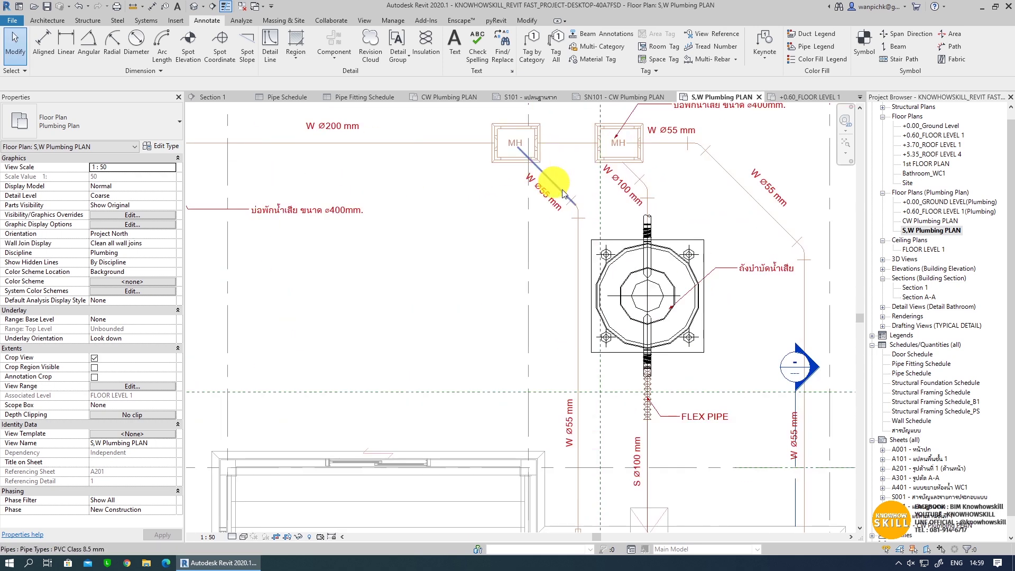
{"action": "scroll", "coordinate": [376, 361], "scroll_direction": "up", "scroll_amount": 1}
{"action": "scroll", "coordinate": [377, 360], "scroll_direction": "down", "scroll_amount": 1}
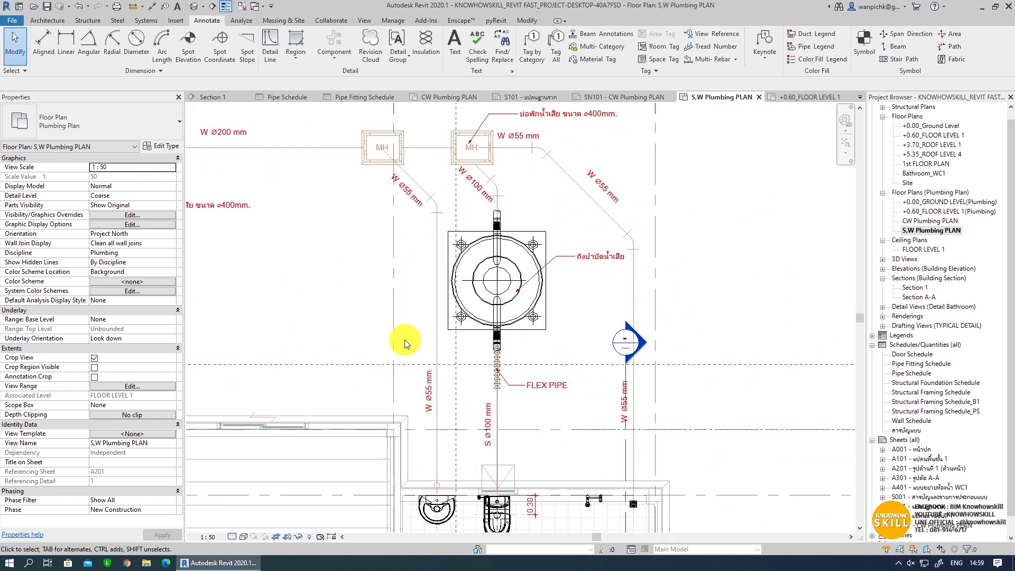
{"action": "mouse_move", "coordinate": [404, 340]}
{"action": "middle_mouse_down"}
{"action": "mouse_move", "coordinate": [677, 451]}
{"action": "mouse_move", "coordinate": [505, 410]}
{"action": "middle_mouse_up"}
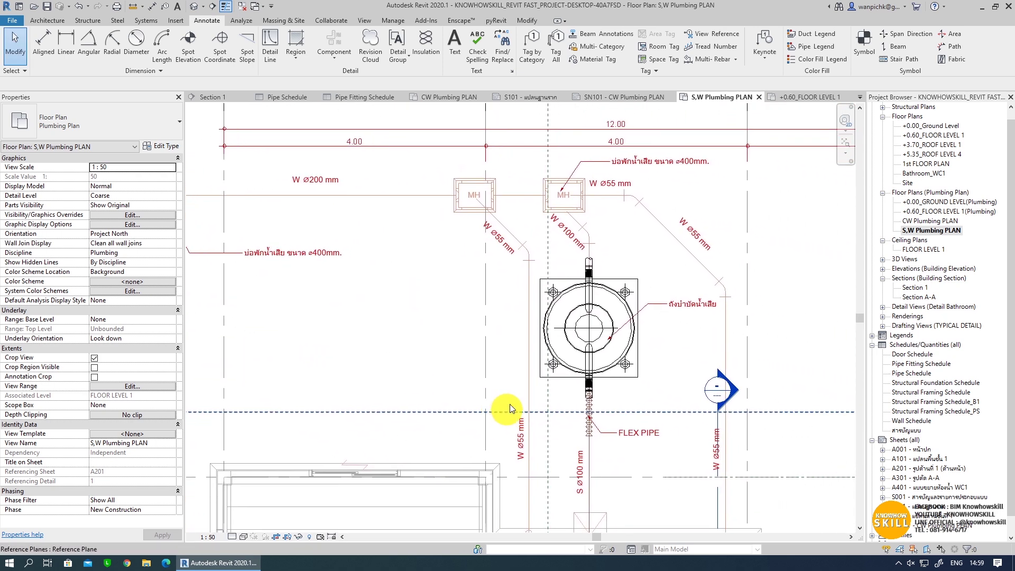
{"action": "left_click", "coordinate": [232, 537]}
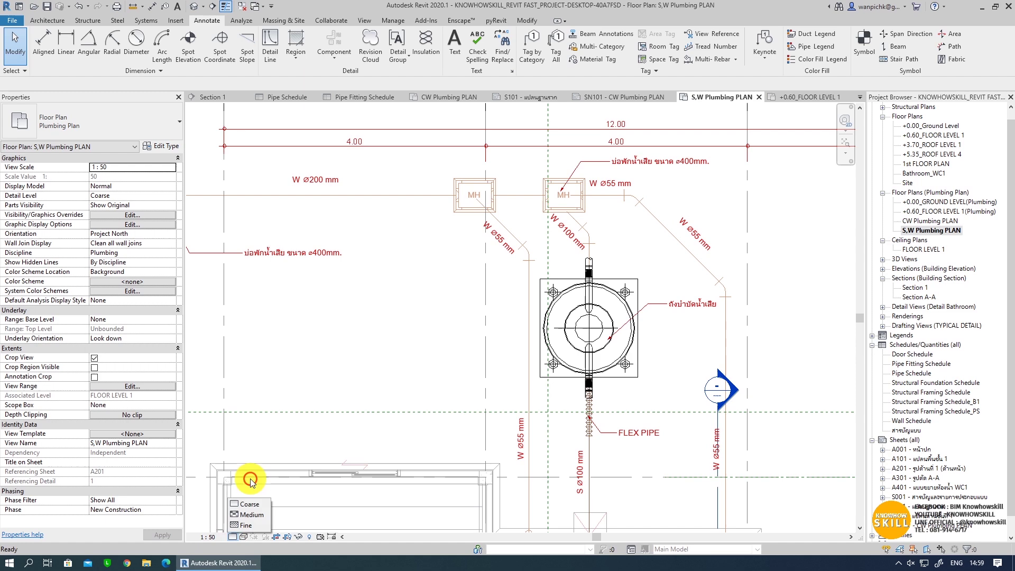
{"action": "left_click", "coordinate": [243, 527]}
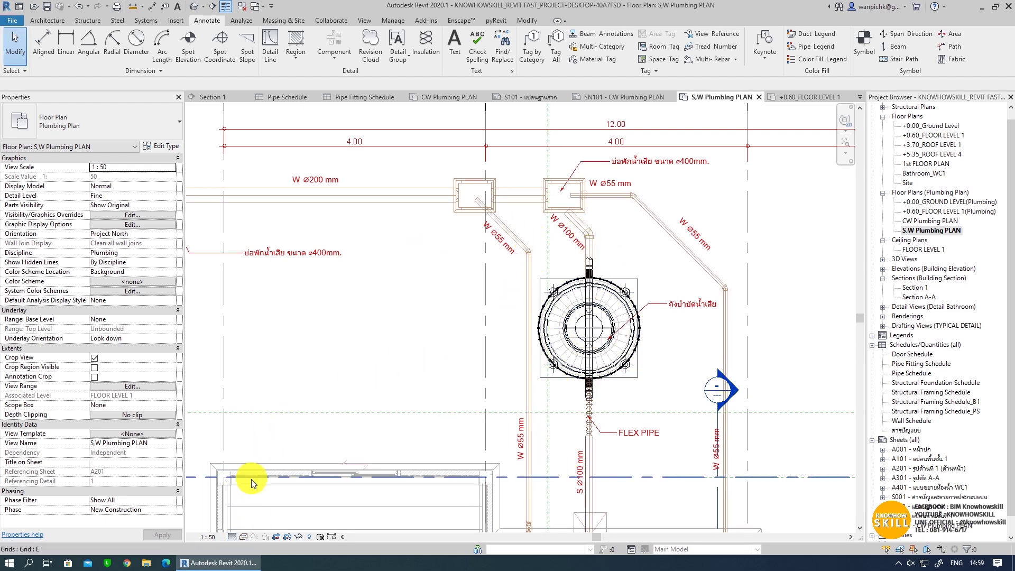
- Display the plan in Hidden Line visual style
{"action": "left_click", "coordinate": [244, 538]}
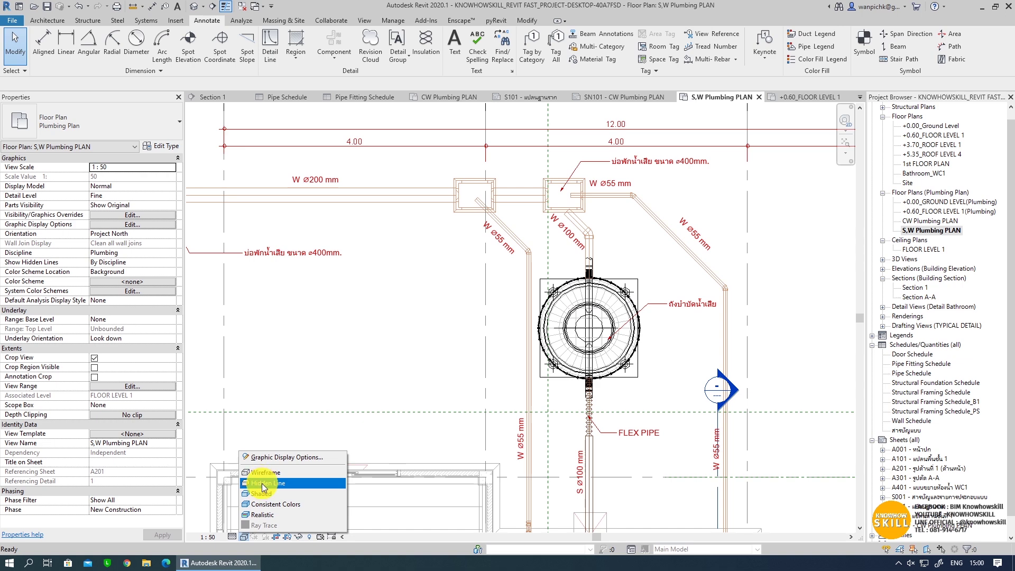
{"action": "left_click", "coordinate": [262, 483]}
{"action": "mouse_move", "coordinate": [374, 471]}
{"action": "middle_mouse_down"}
{"action": "mouse_move", "coordinate": [545, 193]}
{"action": "mouse_move", "coordinate": [421, 323]}
{"action": "mouse_move", "coordinate": [417, 307]}
{"action": "middle_mouse_up"}
{"action": "scroll", "coordinate": [544, 212], "scroll_direction": "down", "scroll_amount": 3}
{"action": "scroll", "coordinate": [417, 306], "scroll_direction": "down", "scroll_amount": 2}
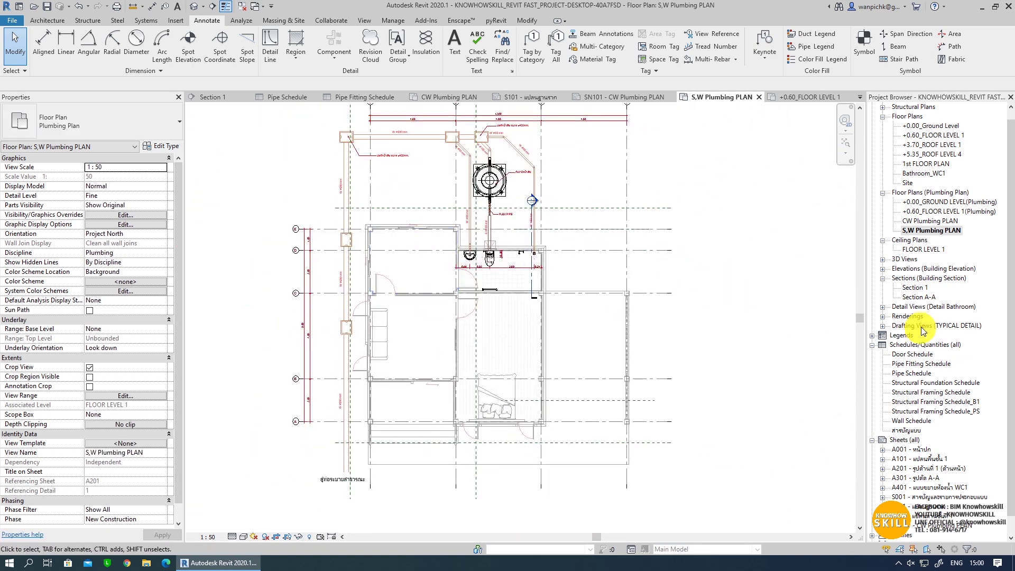
- Create a new sheet with the A3 KHK titleblock and an A1 guide grid
{"action": "left_click", "coordinate": [906, 440]}
{"action": "right_click", "coordinate": [906, 440]}
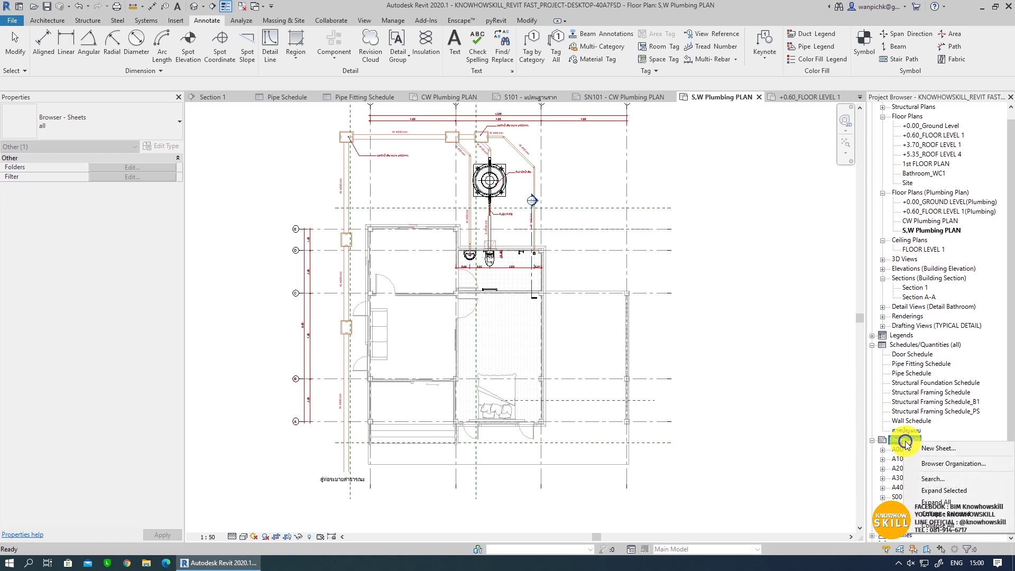
{"action": "left_click", "coordinate": [935, 448]}
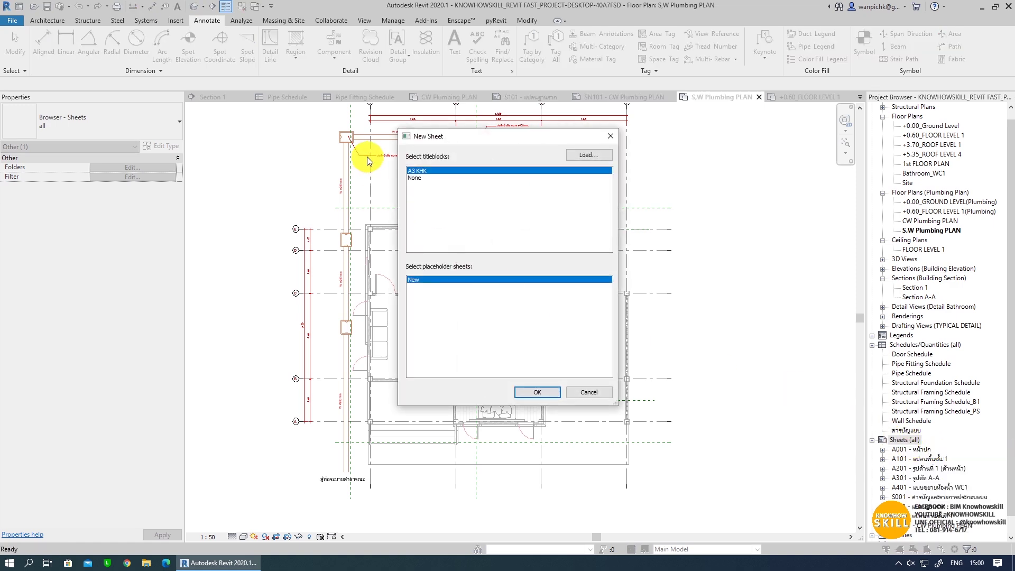
{"action": "left_click", "coordinate": [528, 392]}
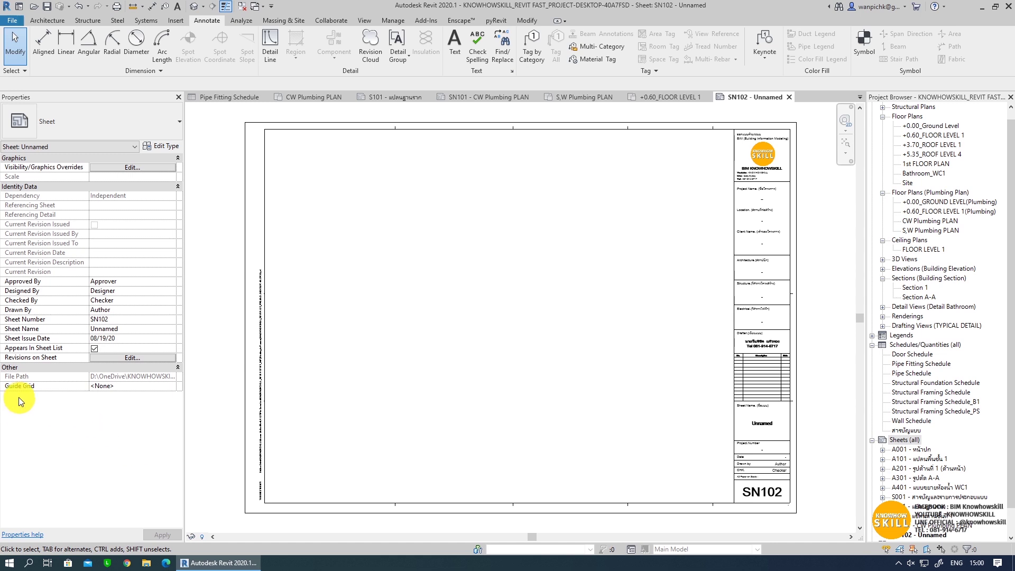
{"action": "left_click", "coordinate": [169, 387]}
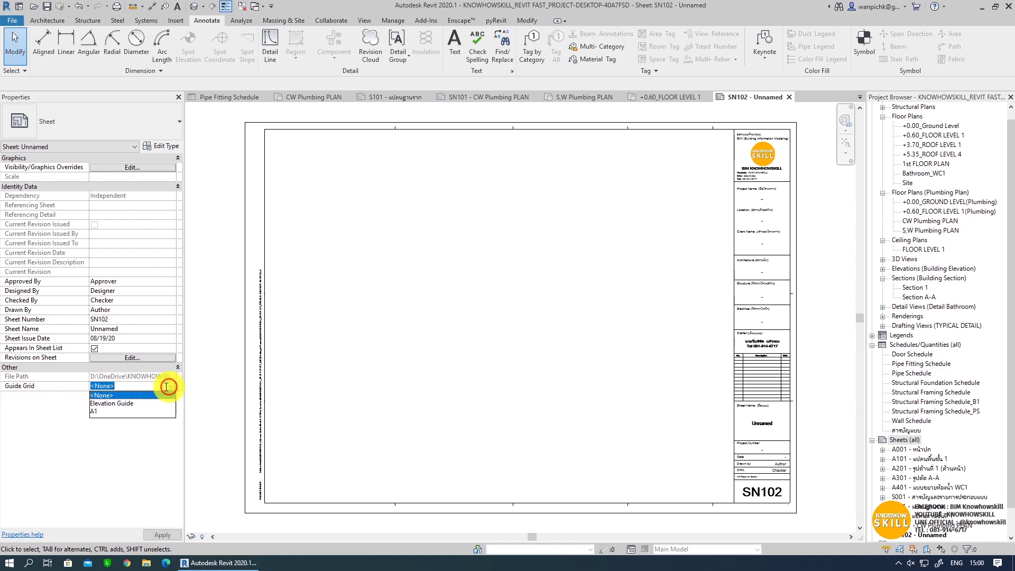
{"action": "left_click", "coordinate": [99, 411]}
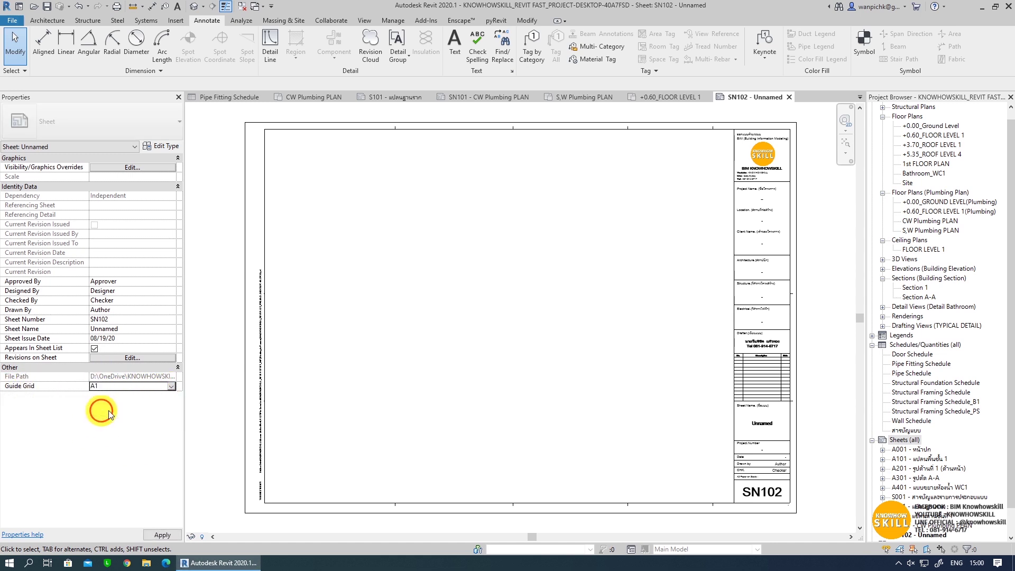
- Place the S,W Plumbing PLAN viewport on sheet SN102 and switch its scale to Custom
{"action": "left_click", "coordinate": [919, 231]}
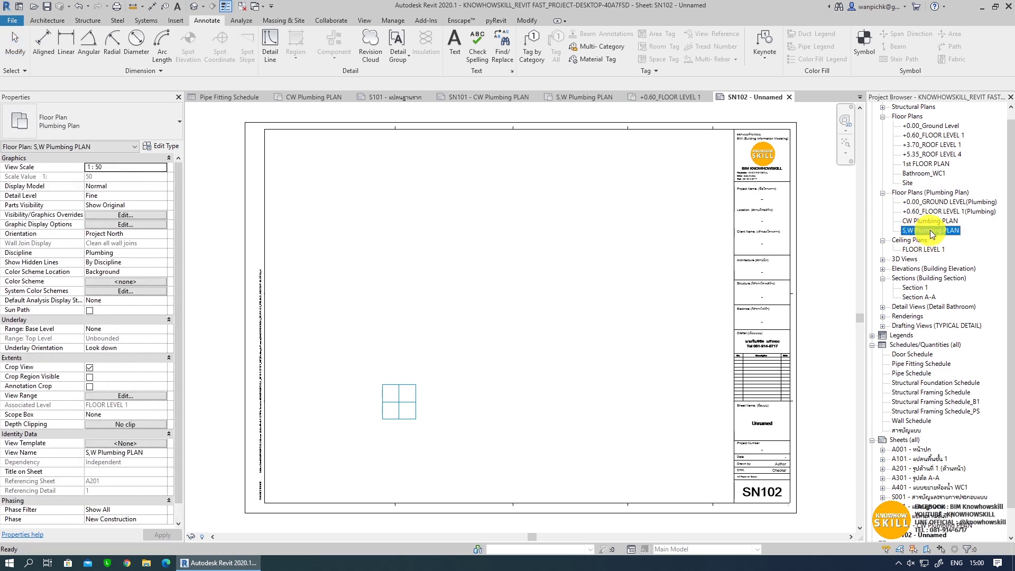
{"action": "left_click_drag", "start_coordinate": [931, 234], "coordinate": [467, 315]}
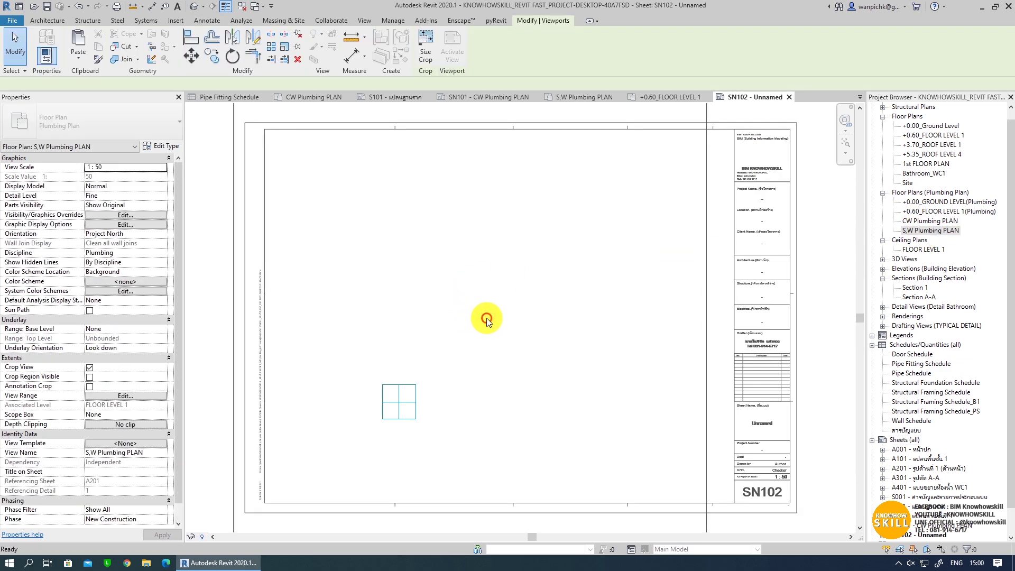
{"action": "left_click", "coordinate": [486, 318]}
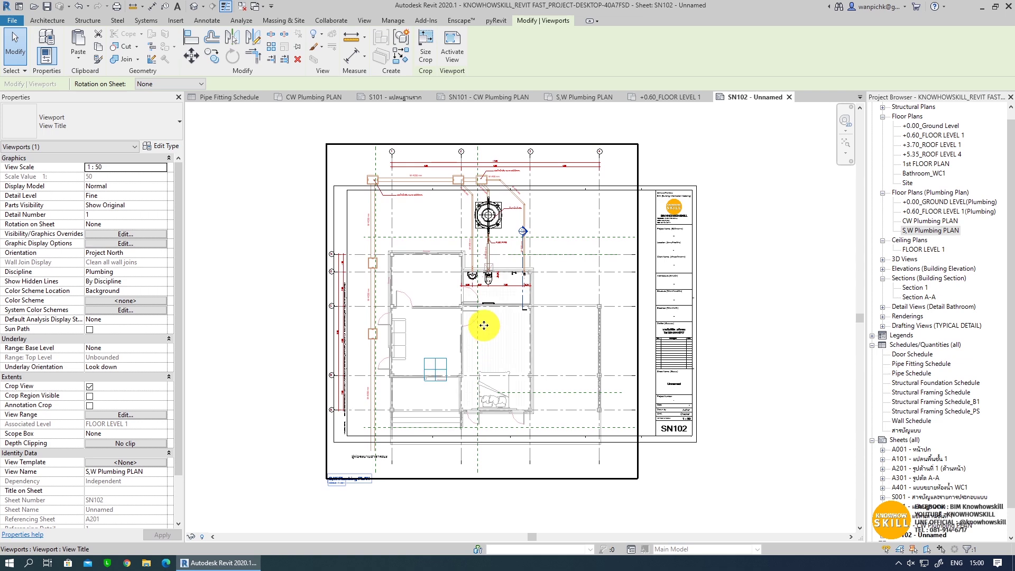
{"action": "scroll", "coordinate": [484, 325], "scroll_direction": "up", "scroll_amount": 3}
{"action": "left_click_drag", "start_coordinate": [470, 319], "coordinate": [524, 301]}
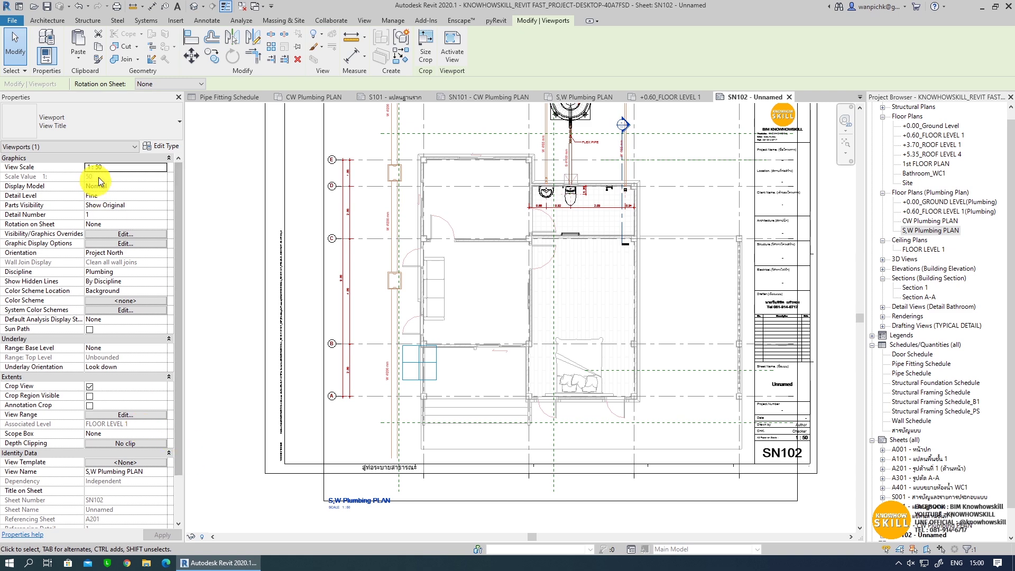
{"action": "left_click", "coordinate": [161, 167]}
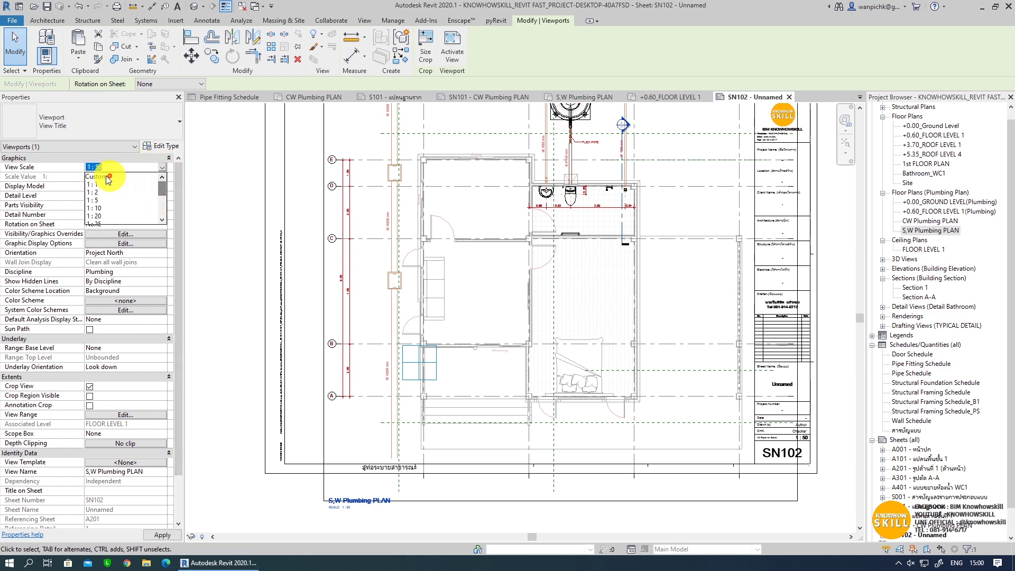
{"action": "left_click", "coordinate": [101, 177]}
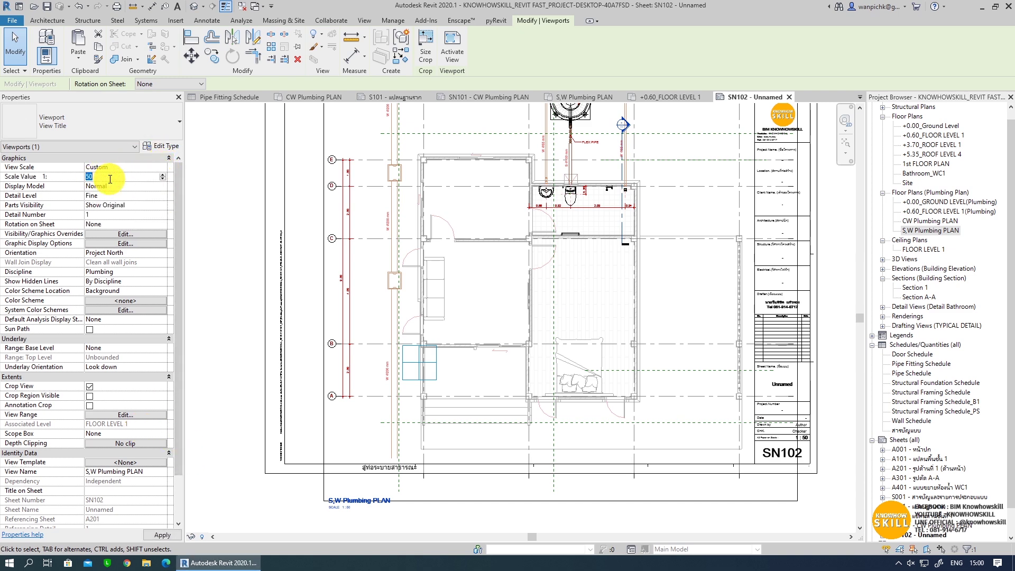
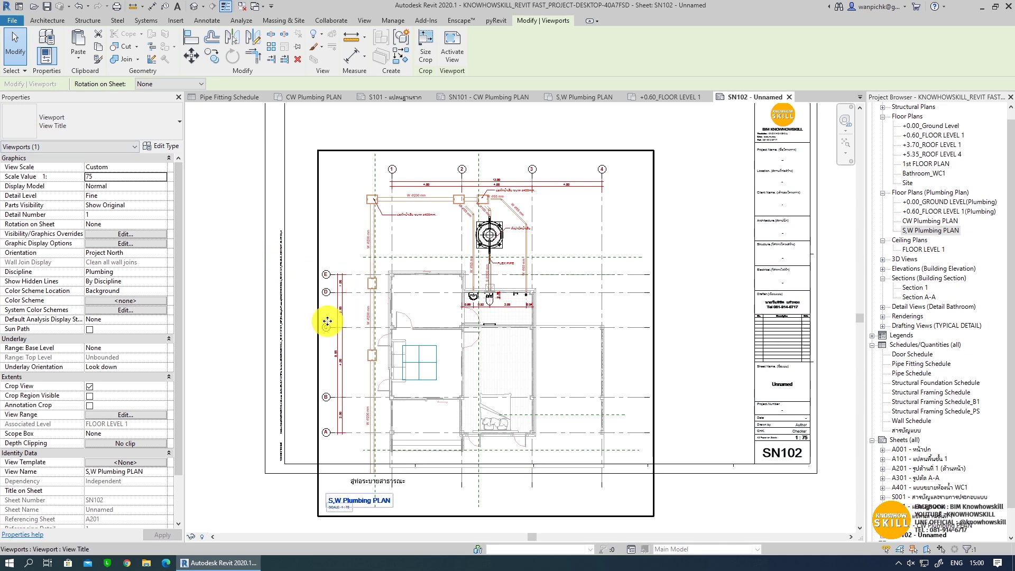
- Move the S,W Plumbing PLAN viewport to a new position on sheet SN102
{"action": "left_click", "coordinate": [190, 57]}
{"action": "scroll", "coordinate": [389, 424], "scroll_direction": "up", "scroll_amount": 5}
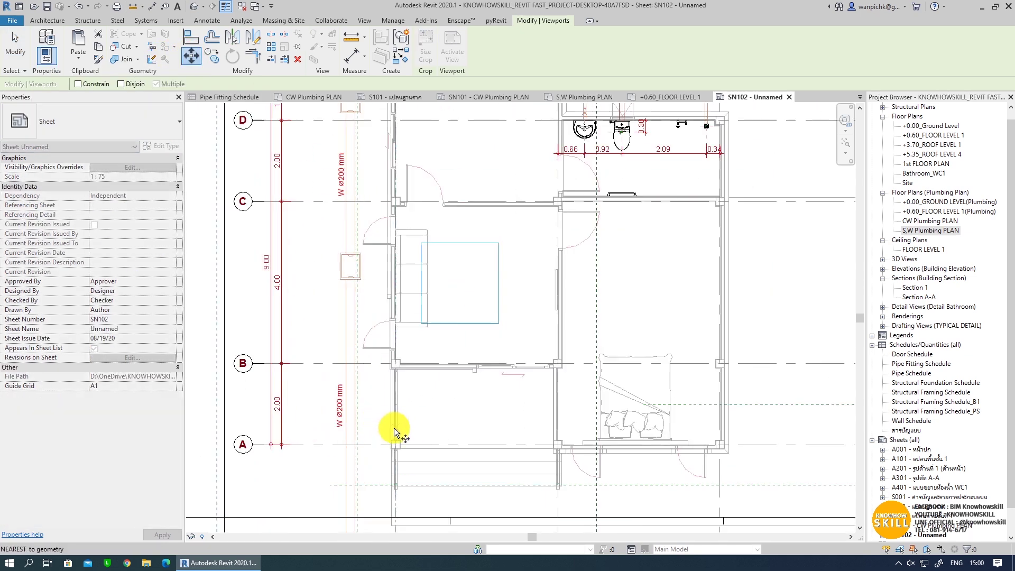
{"action": "scroll", "coordinate": [394, 439], "scroll_direction": "up", "scroll_amount": 3}
{"action": "left_click", "coordinate": [472, 254]}
{"action": "left_click", "coordinate": [485, 208]}
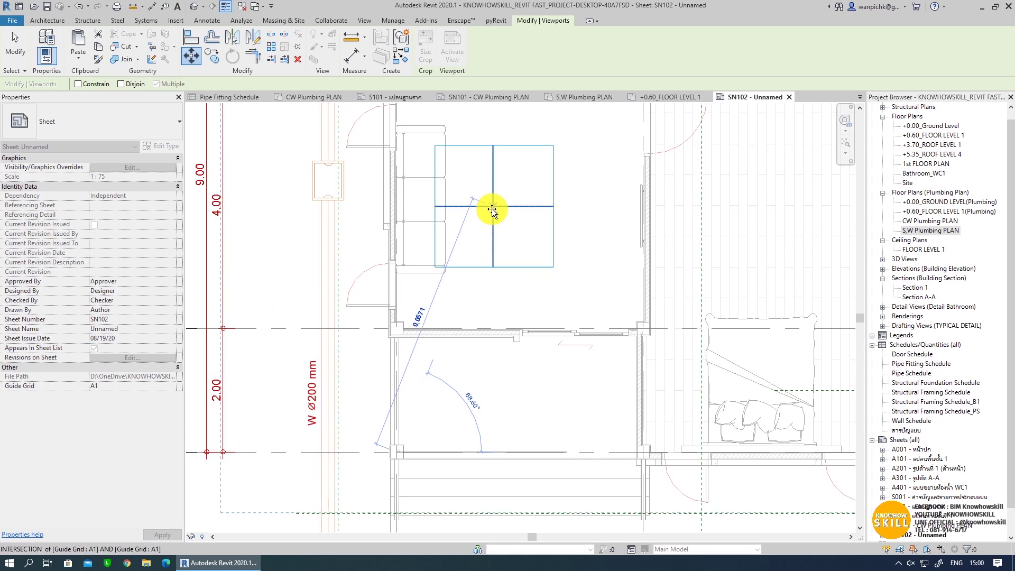
- Drag the viewport title to the sheet's lower right and check the view's properties
{"action": "scroll", "coordinate": [476, 317], "scroll_direction": "down", "scroll_amount": 3}
{"action": "scroll", "coordinate": [409, 489], "scroll_direction": "down", "scroll_amount": 3}
{"action": "scroll", "coordinate": [403, 505], "scroll_direction": "down", "scroll_amount": 2}
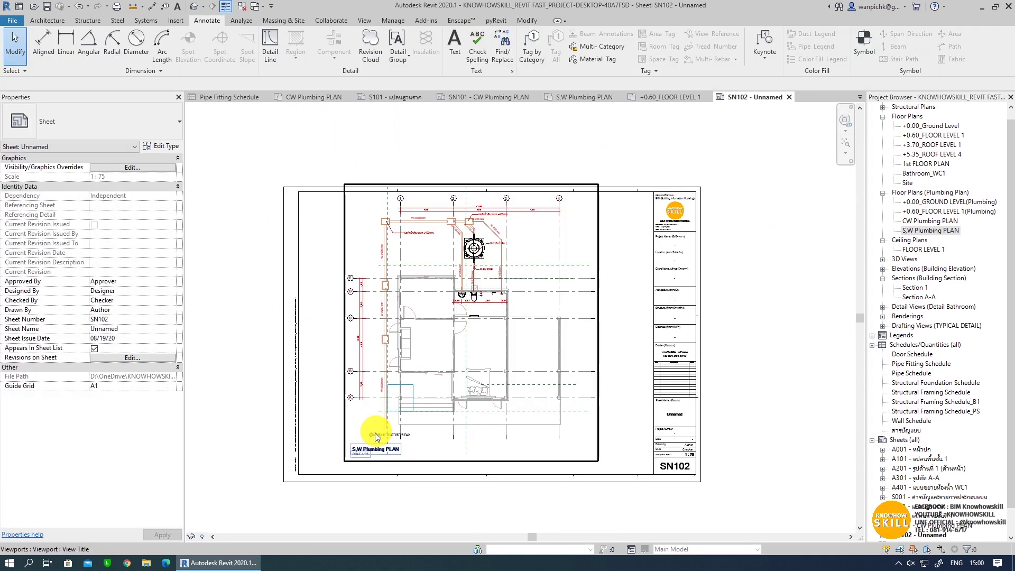
{"action": "mouse_move", "coordinate": [368, 447]}
{"action": "left_mouse_down"}
{"action": "mouse_move", "coordinate": [590, 456]}
{"action": "mouse_move", "coordinate": [590, 465]}
{"action": "left_mouse_up"}
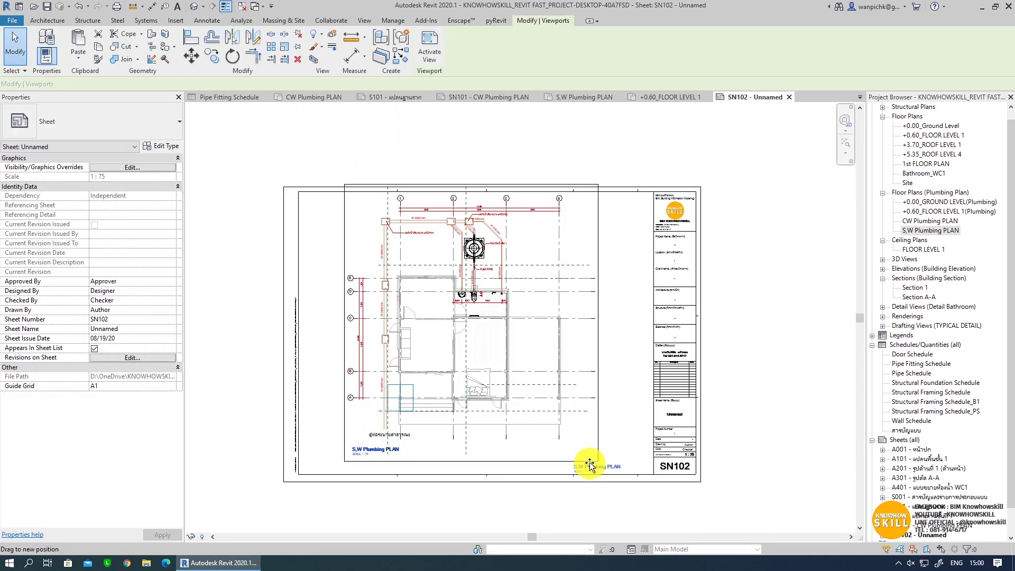
{"action": "left_click", "coordinate": [647, 494]}
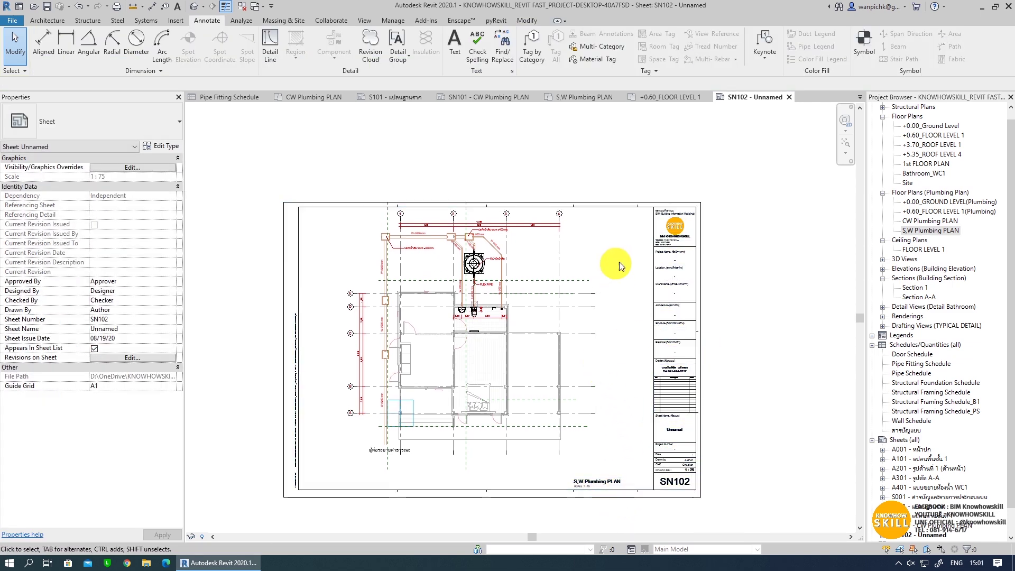
{"action": "left_click", "coordinate": [931, 231]}
{"action": "scroll", "coordinate": [999, 344], "scroll_direction": "down", "scroll_amount": 1}
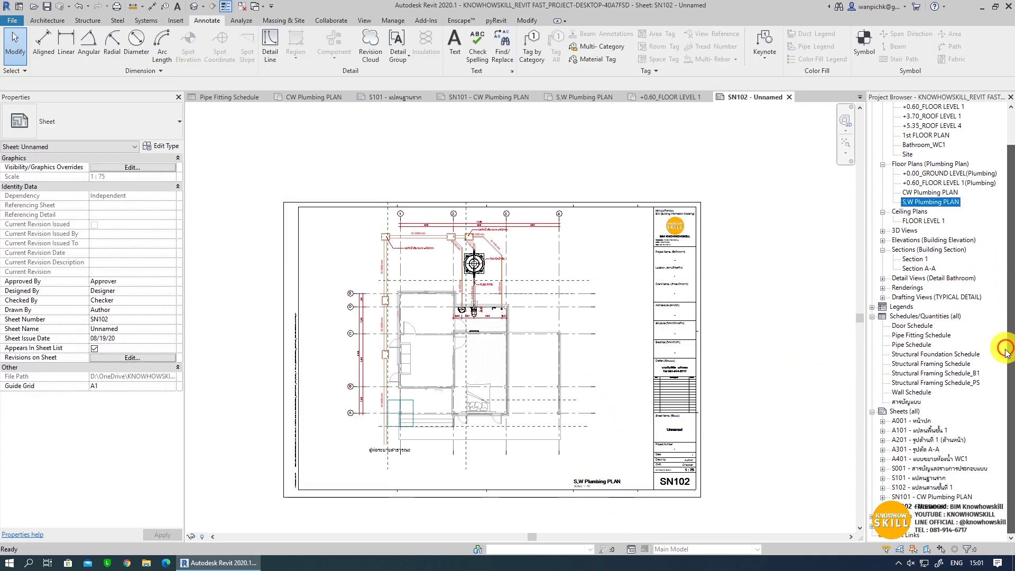
- Copy the Pipe Schedule and Pipe Fitting Schedule on sheet SN101 to the clipboard
{"action": "double_click", "coordinate": [934, 497]}
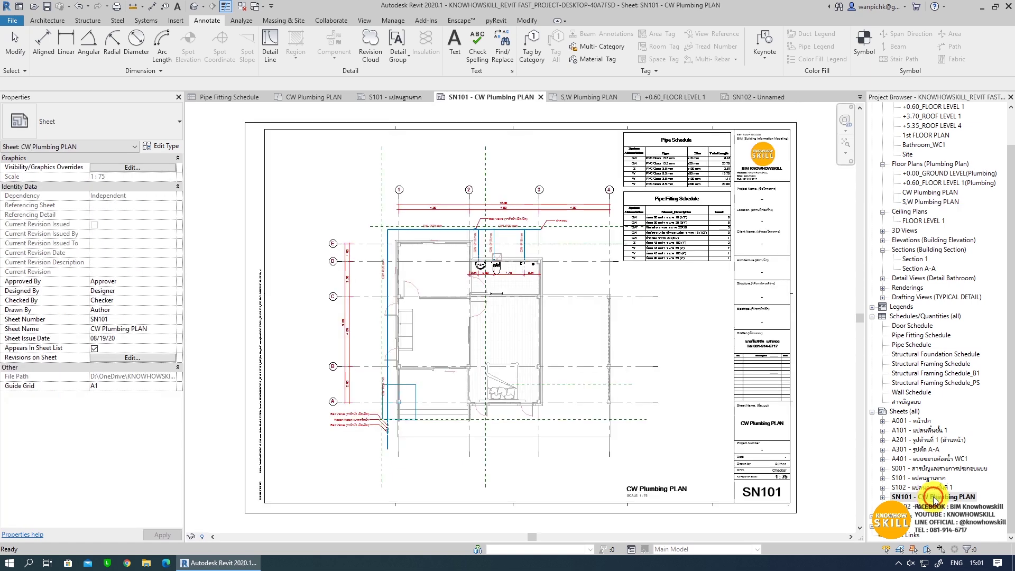
{"action": "left_click", "coordinate": [697, 196]}
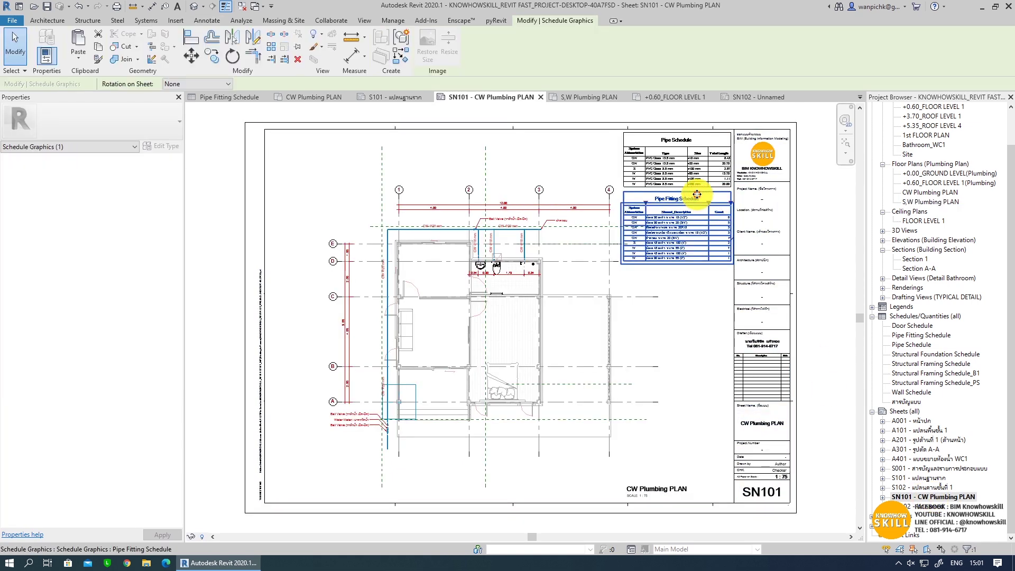
{"action": "left_click", "coordinate": [690, 172], "text": "ctrl"}
{"action": "left_click", "coordinate": [735, 201], "text": "ctrl"}
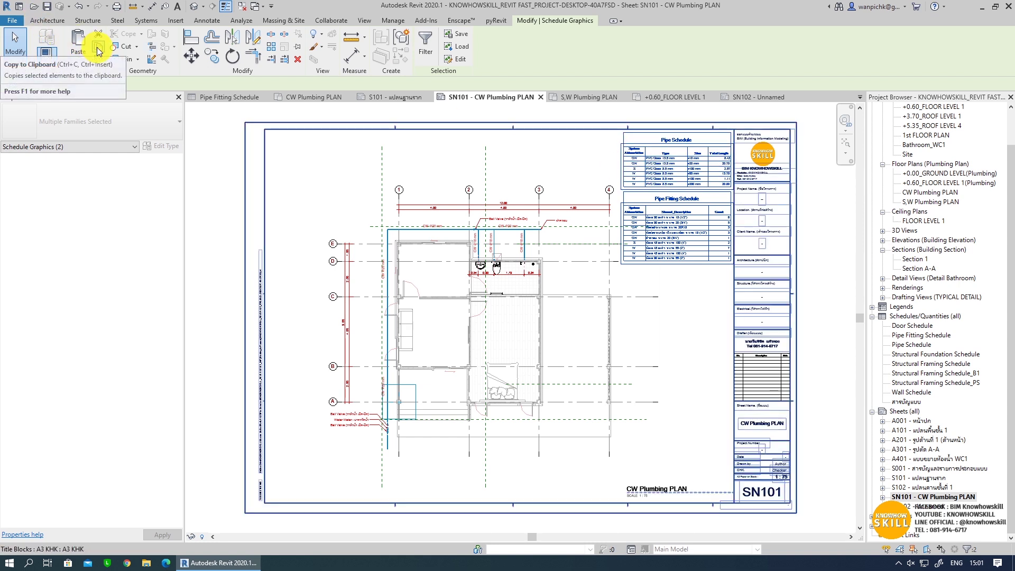
{"action": "left_click", "coordinate": [98, 51]}
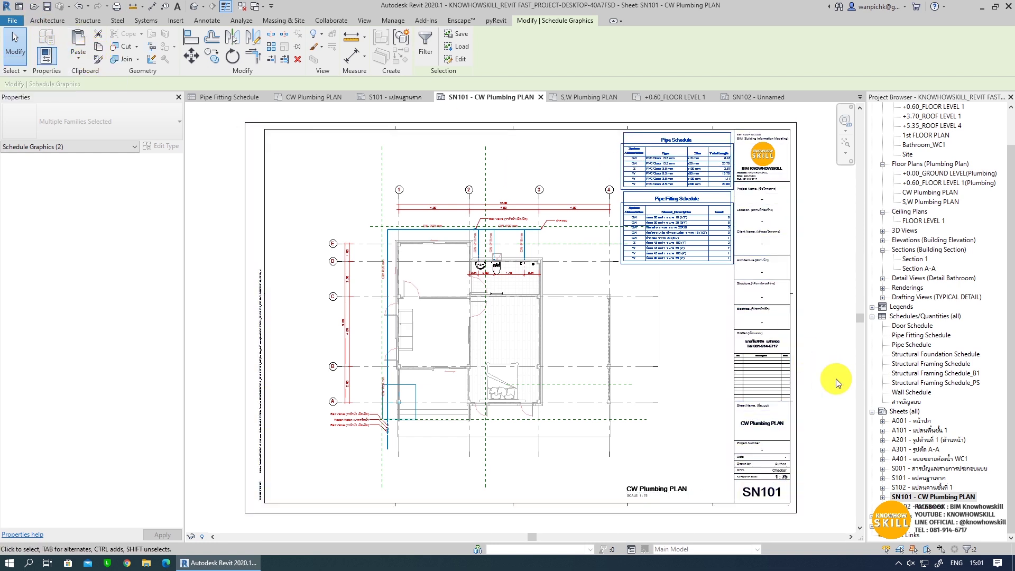
- Paste both schedules onto sheet SN102 aligned to the current view
{"action": "double_click", "coordinate": [924, 509]}
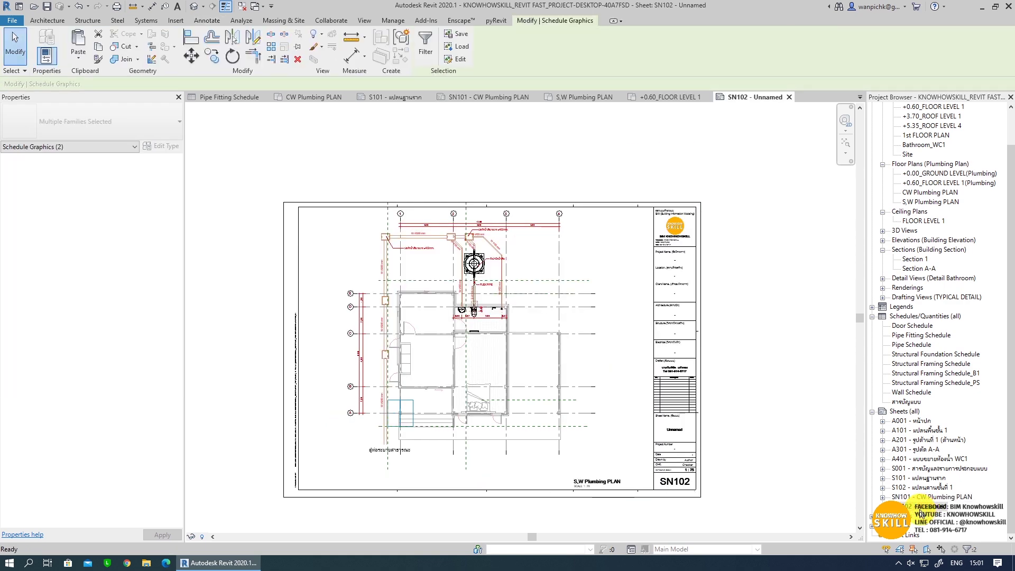
{"action": "left_click", "coordinate": [75, 58]}
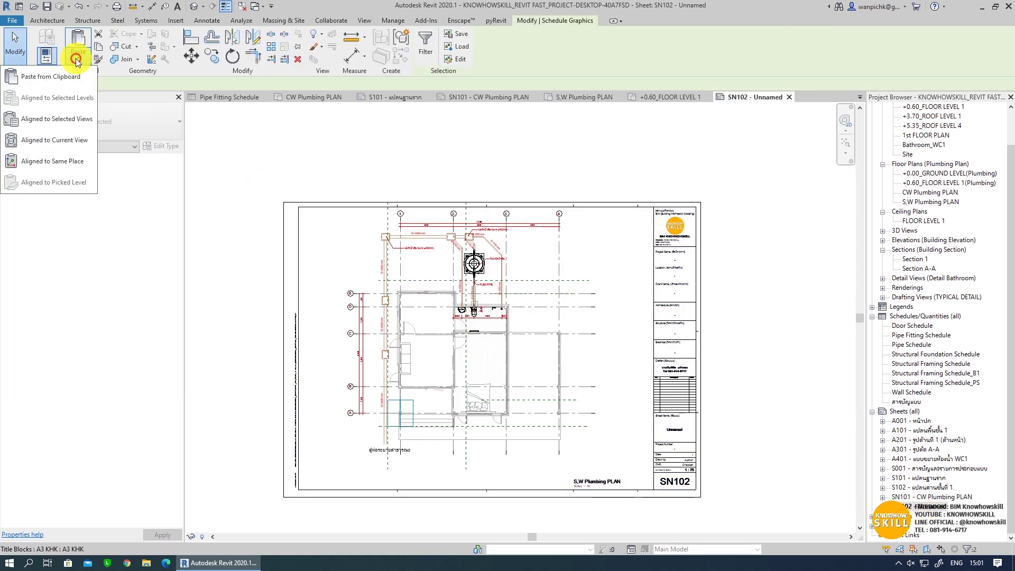
{"action": "left_click", "coordinate": [39, 140]}
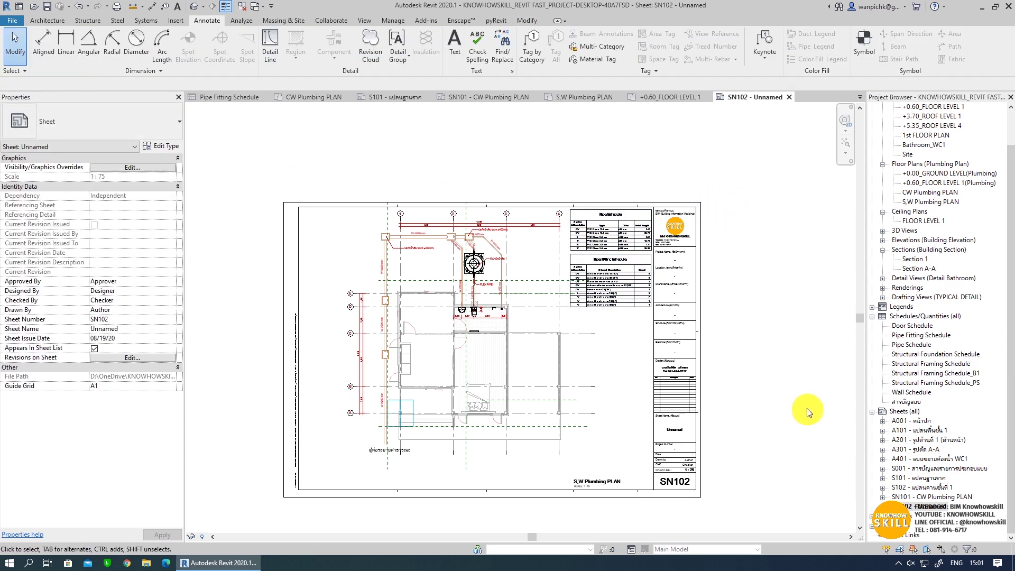
- Rename sheet SN102 to 'S,W Plumbing PLAN'
{"action": "left_click", "coordinate": [927, 507]}
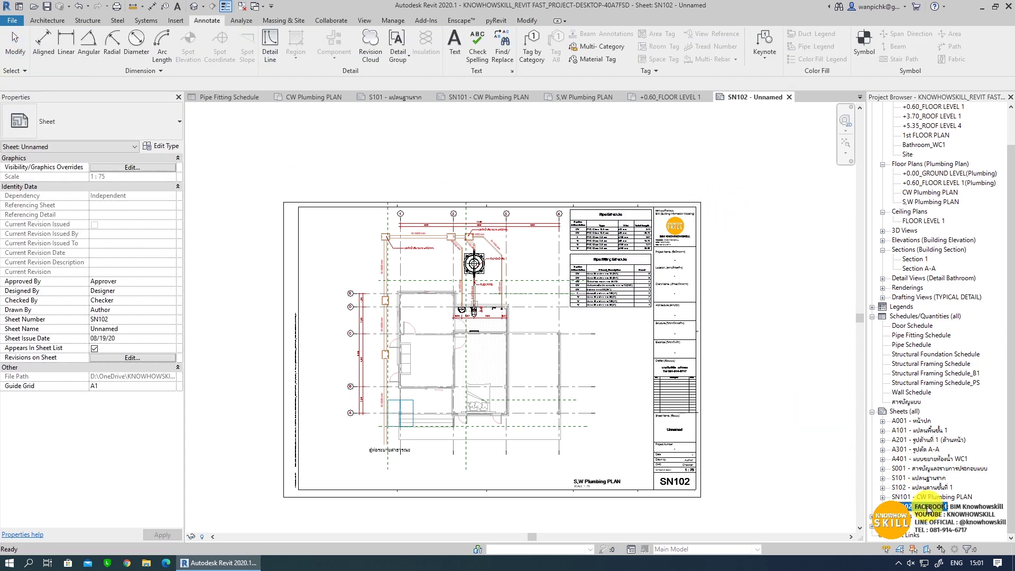
{"action": "right_click", "coordinate": [927, 509]}
{"action": "left_click", "coordinate": [902, 394]}
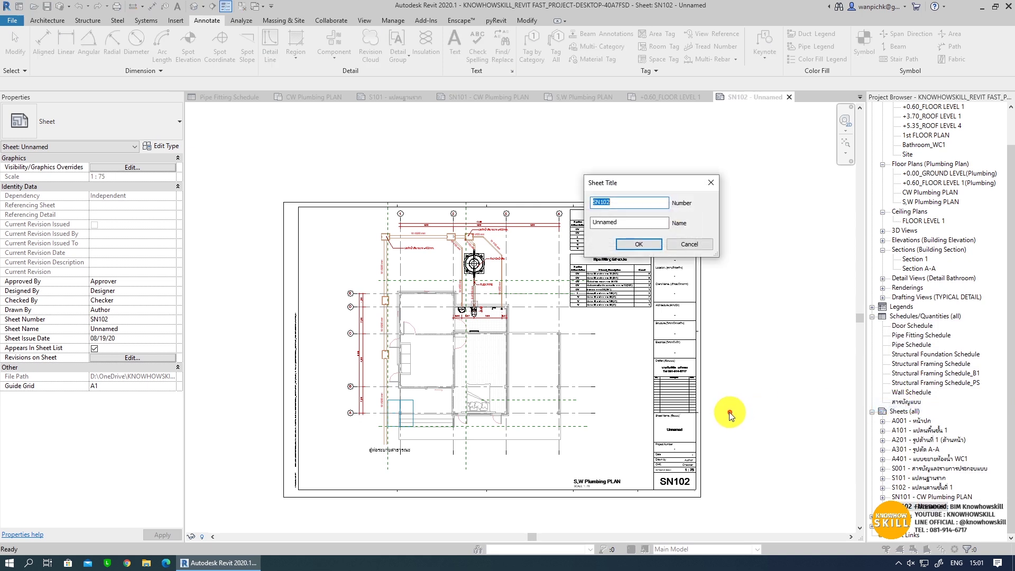
{"action": "key", "text": "Tab"}
{"action": "type", "text": "S,W Plumbing PLAN"}
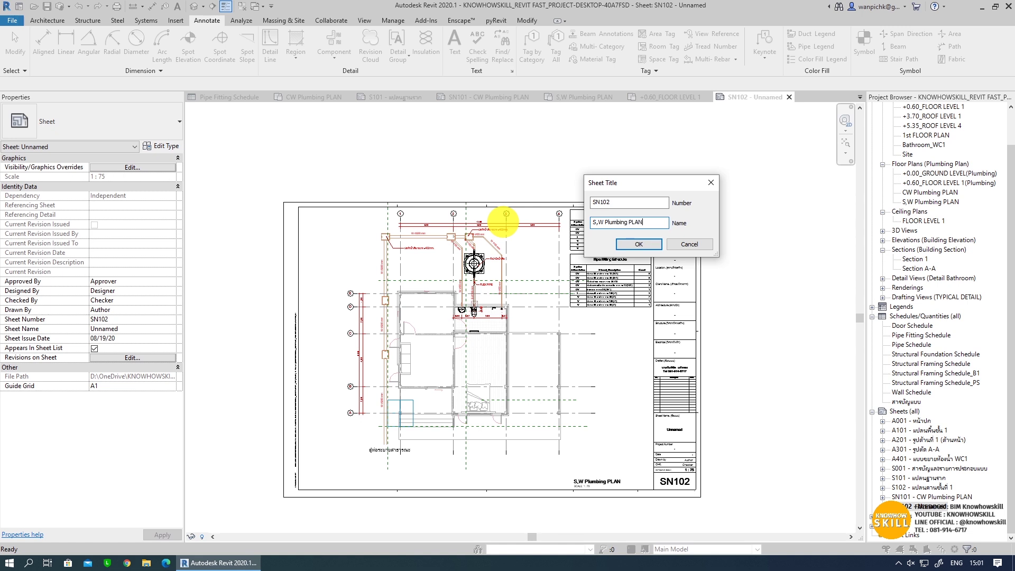
{"action": "key", "text": "Return"}
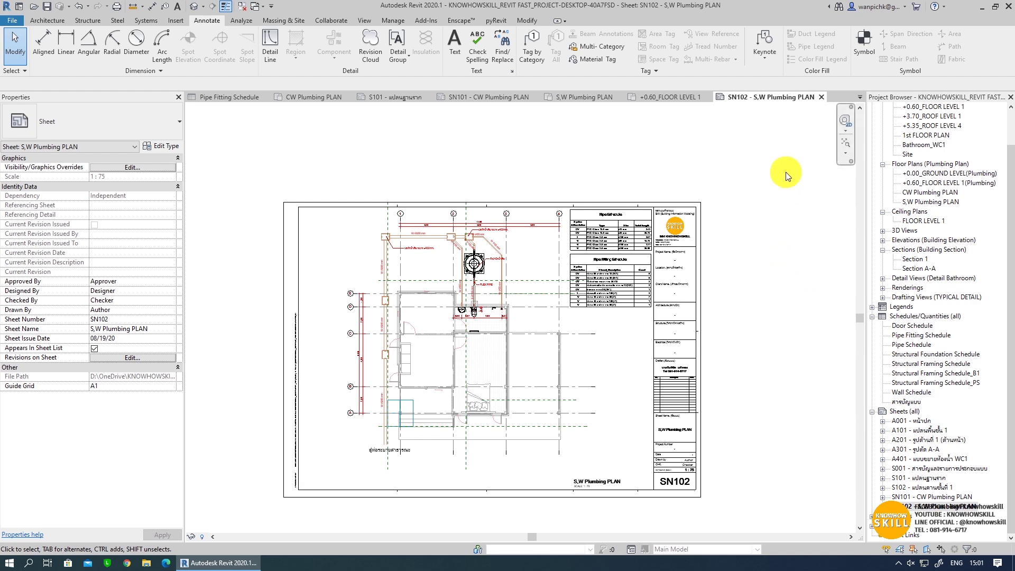
- Zoom the sheet to fit and save the project
{"action": "left_click", "coordinate": [840, 143]}
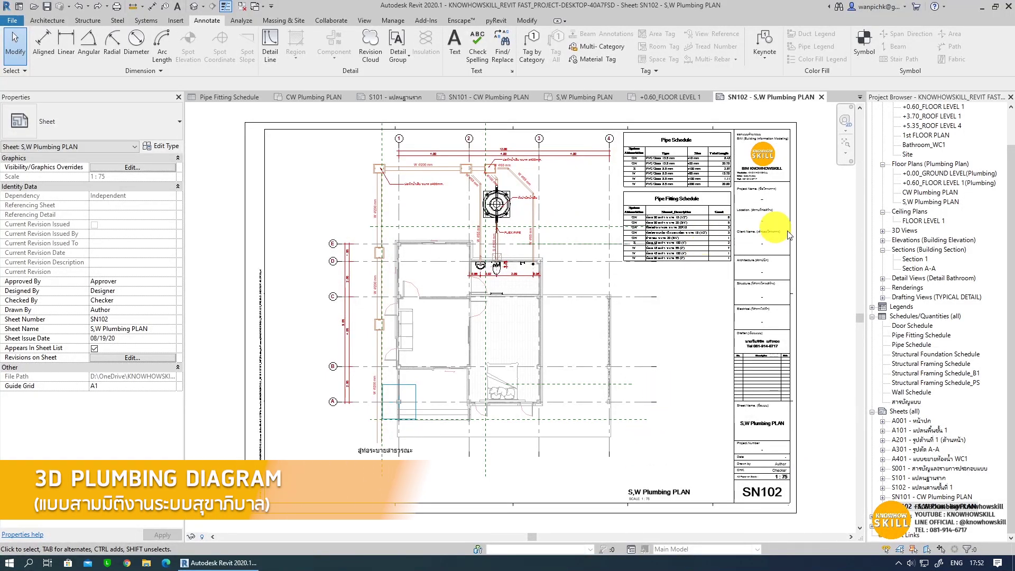
{"action": "left_click", "coordinate": [797, 264]}
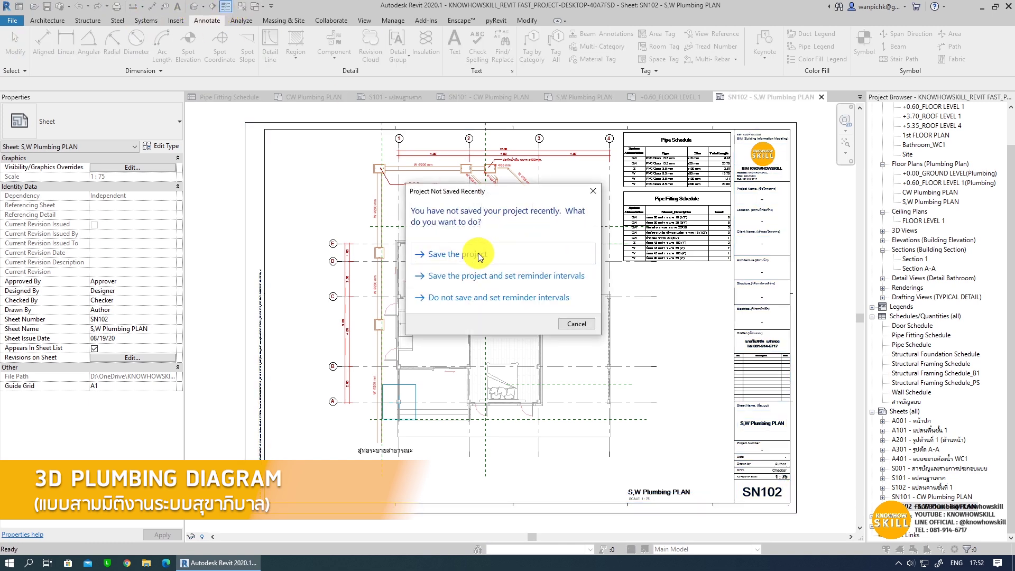
{"action": "left_click", "coordinate": [466, 255]}
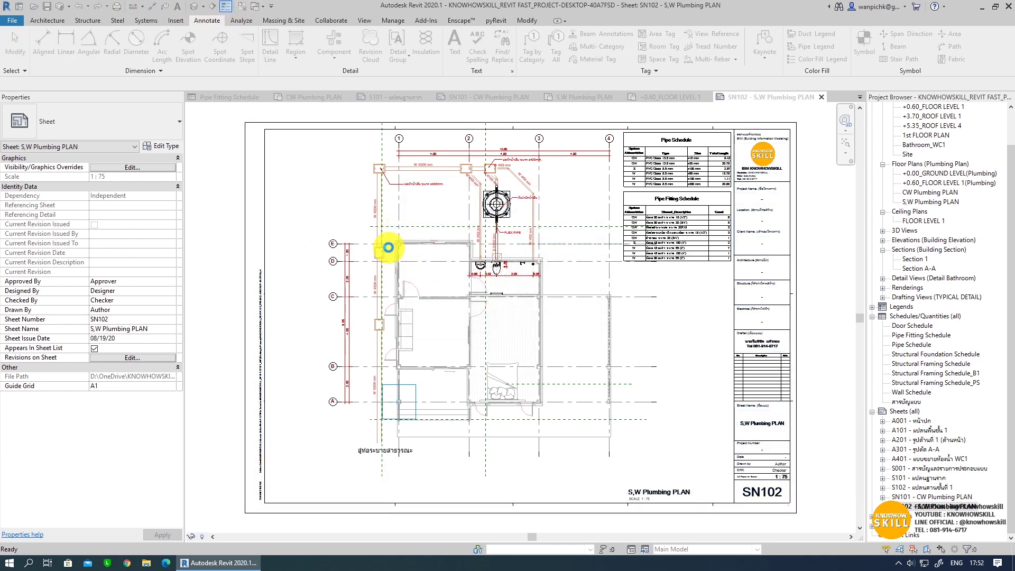
{"action": "scroll", "coordinate": [448, 388], "scroll_direction": "down", "scroll_amount": 3}
{"action": "scroll", "coordinate": [448, 388], "scroll_direction": "down", "scroll_amount": 2}
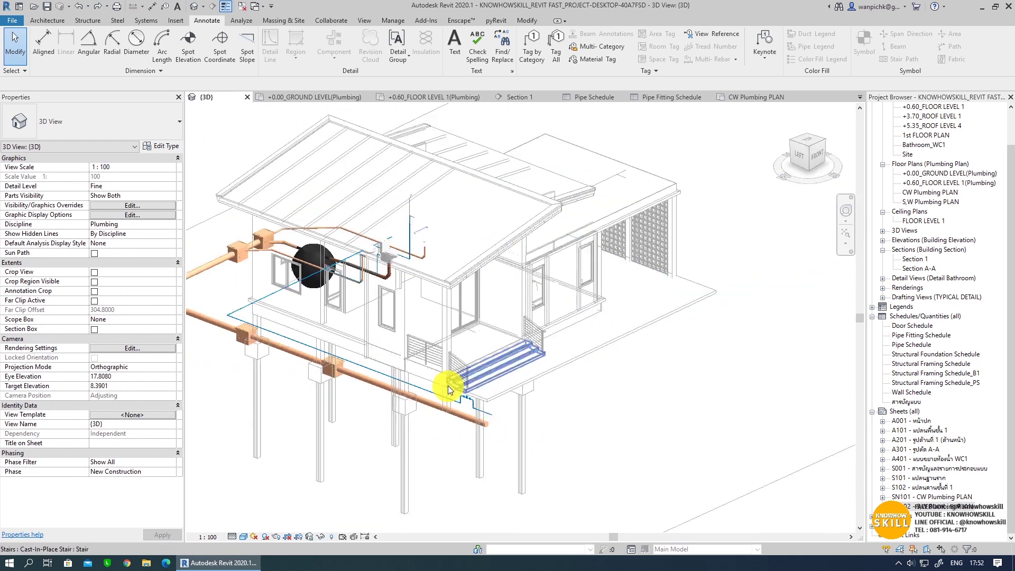
{"action": "middle_click_drag", "start_coordinate": [449, 389], "coordinate": [392, 332], "text": "shift"}
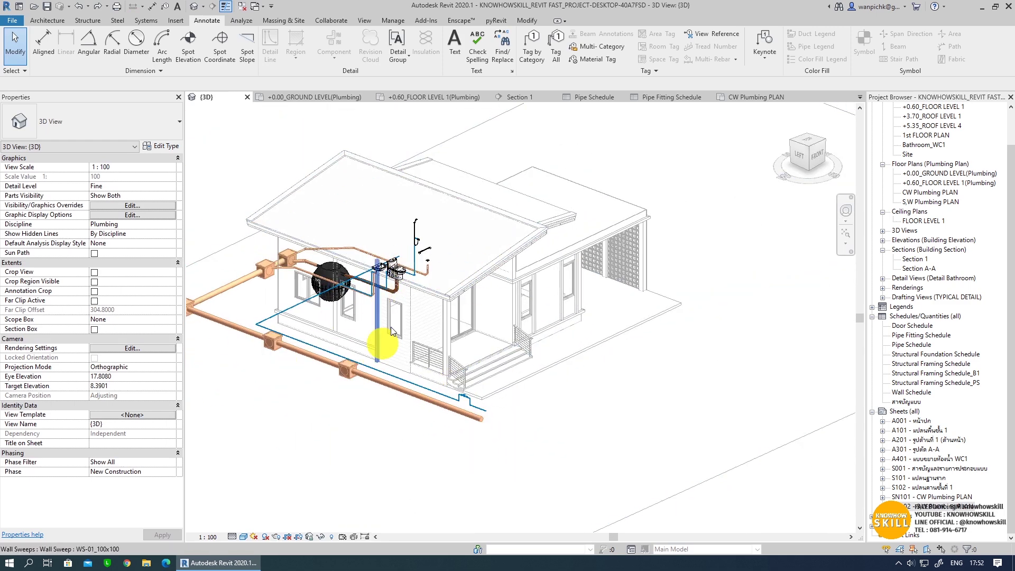
{"action": "left_click", "coordinate": [882, 231]}
{"action": "right_click", "coordinate": [910, 268]}
{"action": "mouse_move", "coordinate": [920, 354]}
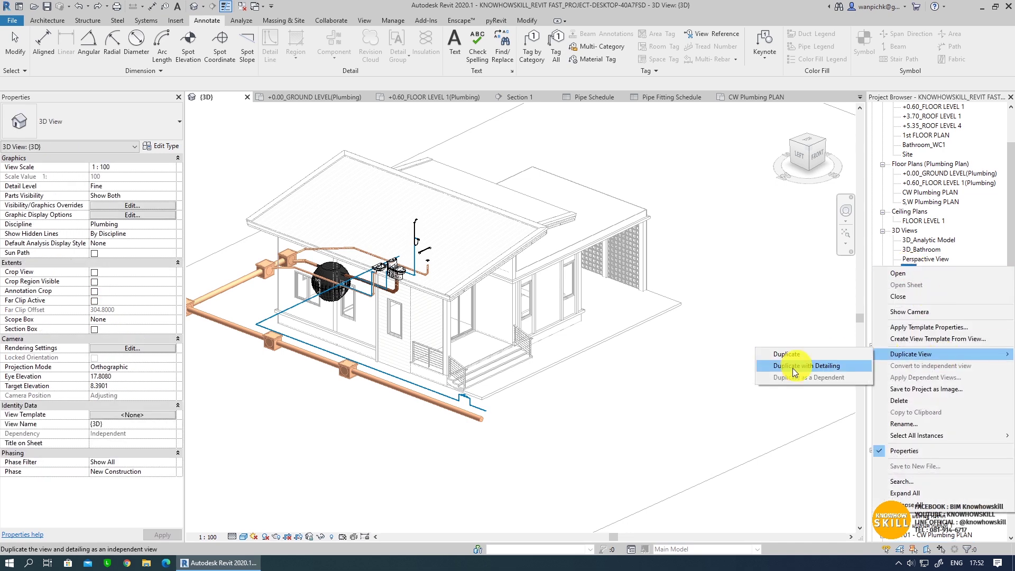
{"action": "left_click", "coordinate": [793, 371]}
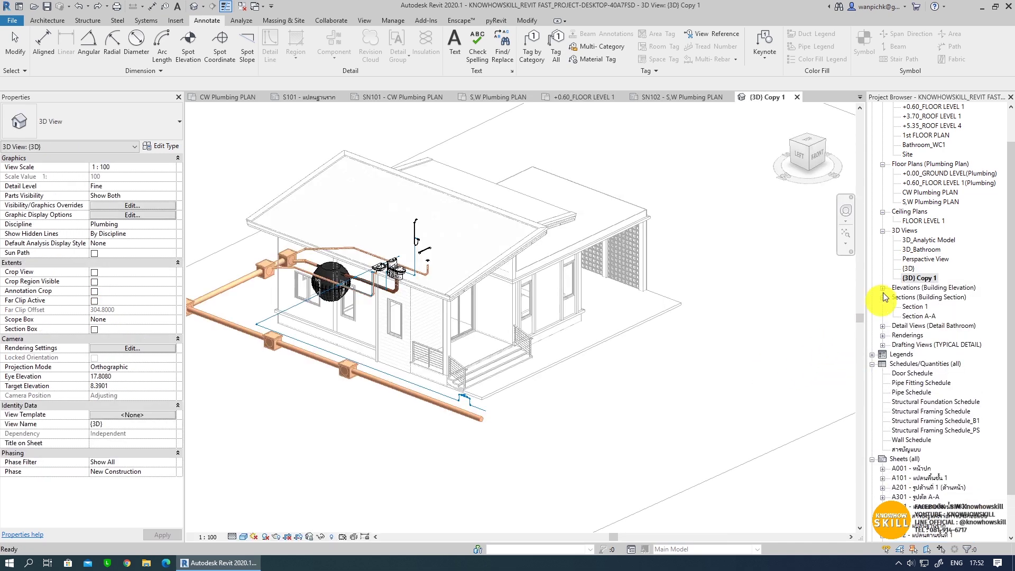
{"action": "right_click", "coordinate": [910, 283]}
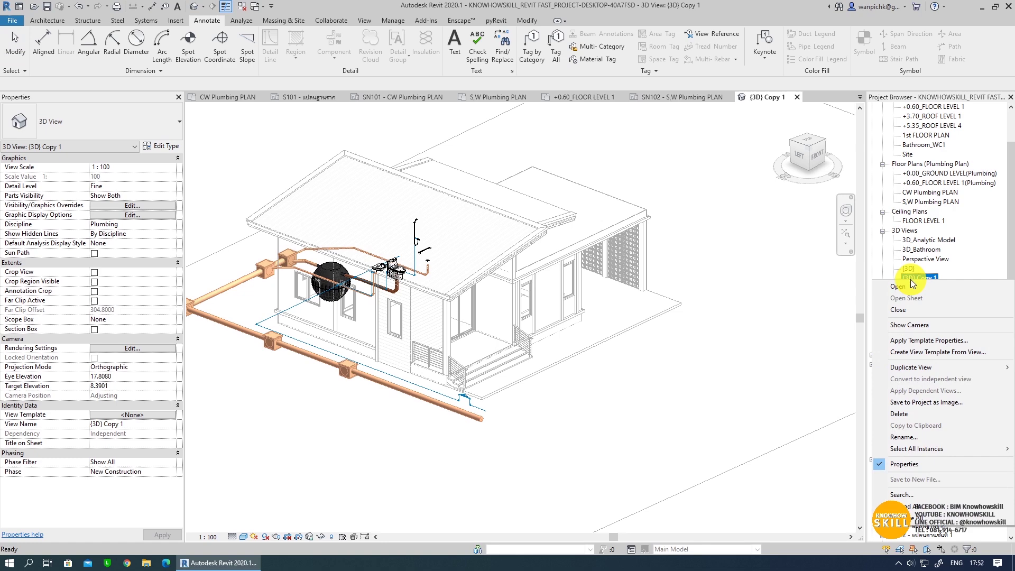
{"action": "left_click", "coordinate": [915, 440]}
{"action": "type", "text": "Plumbing_Diagram"}
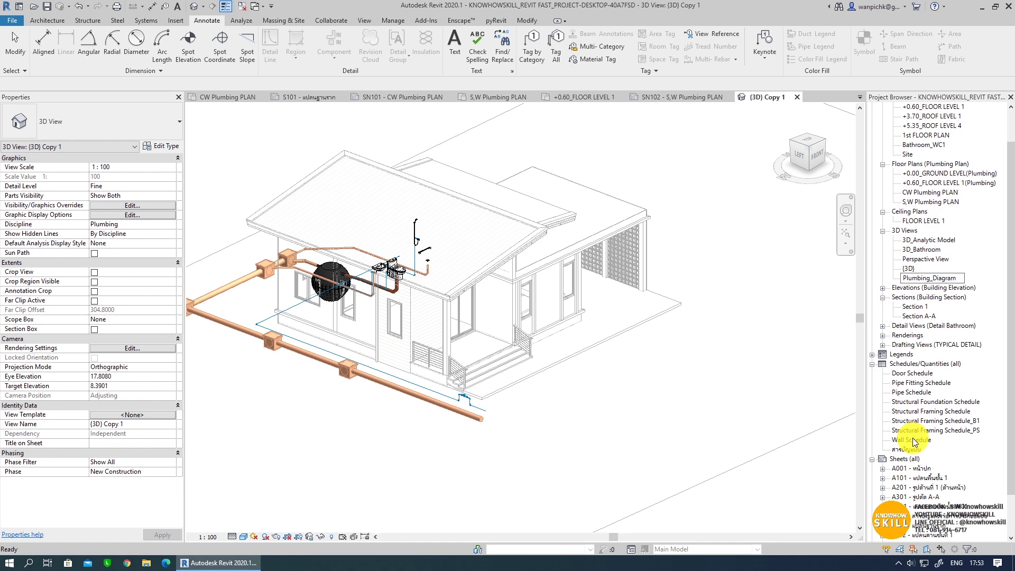
{"action": "key", "text": "Return"}
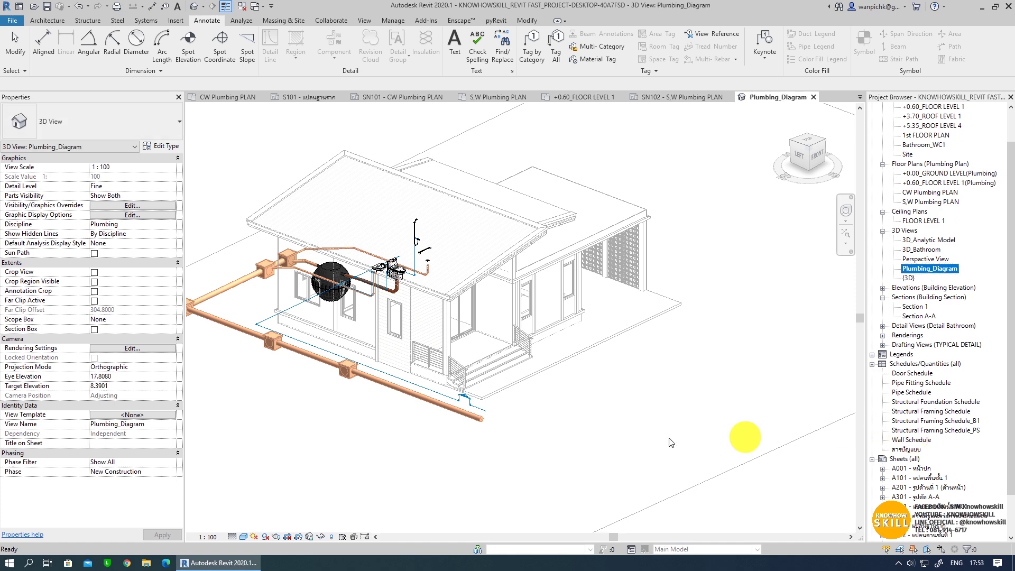
{"action": "scroll", "coordinate": [656, 426], "scroll_direction": "down", "scroll_amount": 4}
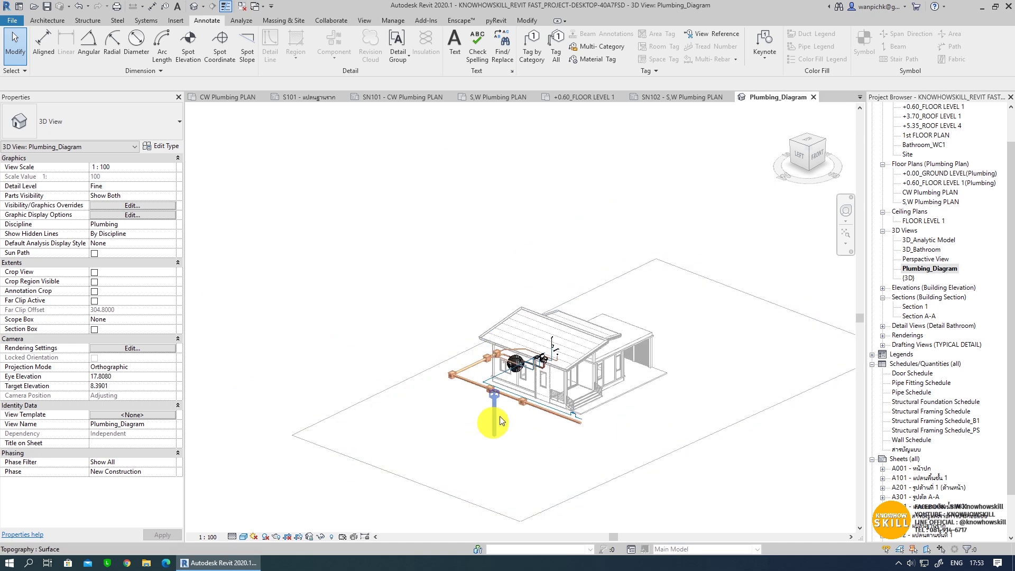
{"action": "scroll", "coordinate": [557, 395], "scroll_direction": "up", "scroll_amount": 2}
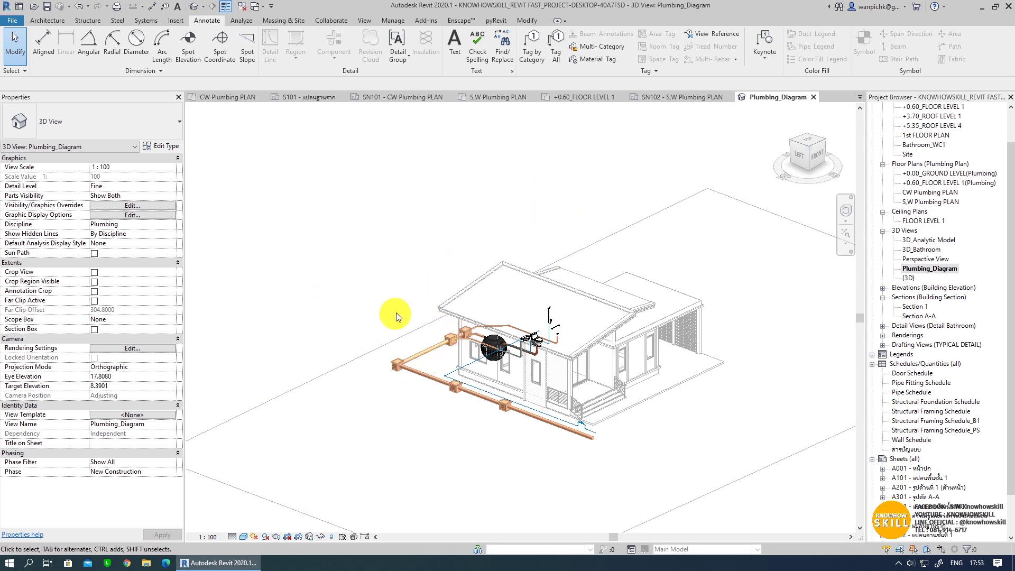
- In Visibility/Graphics, hide all model categories in the Plumbing_Diagram view
{"action": "key", "text": "v"}
{"action": "key", "text": "v"}
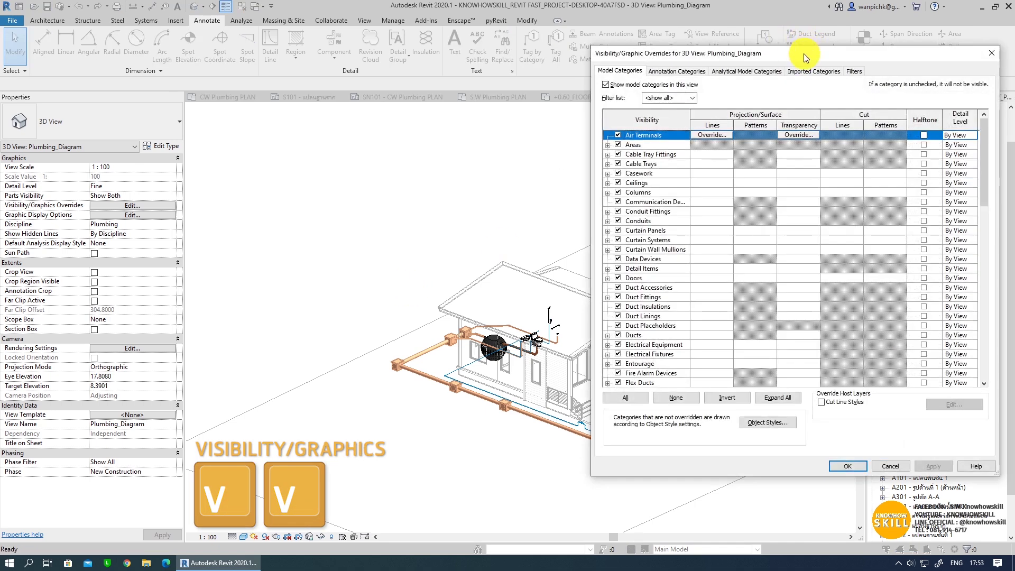
{"action": "left_click_drag", "start_coordinate": [805, 57], "coordinate": [728, 58]}
{"action": "left_click", "coordinate": [549, 401]}
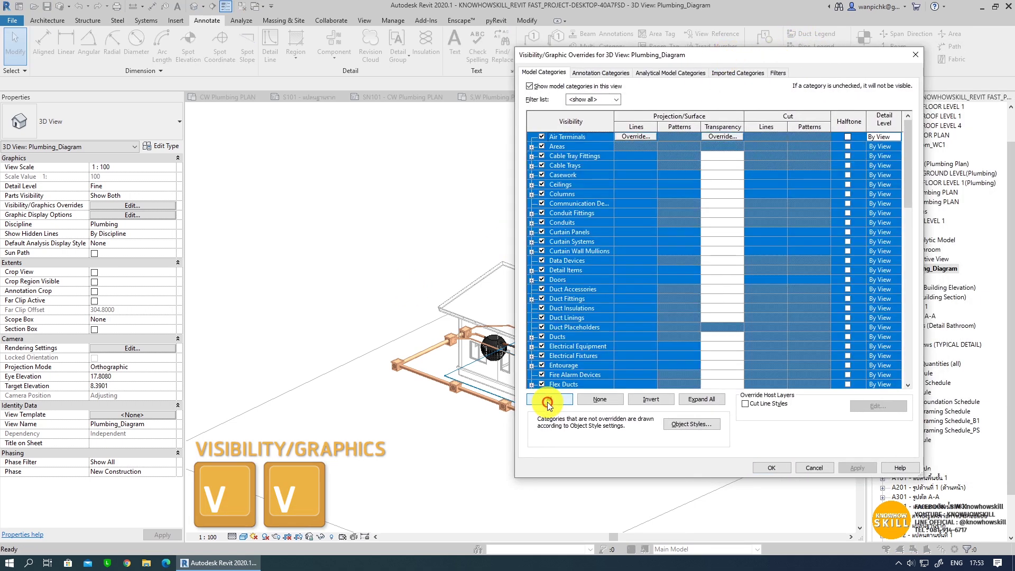
{"action": "left_click", "coordinate": [541, 309]}
- Turn Pipe Accessories through Plumbing Fixtures back on and confirm the change
{"action": "left_click_drag", "start_coordinate": [908, 189], "coordinate": [870, 333]}
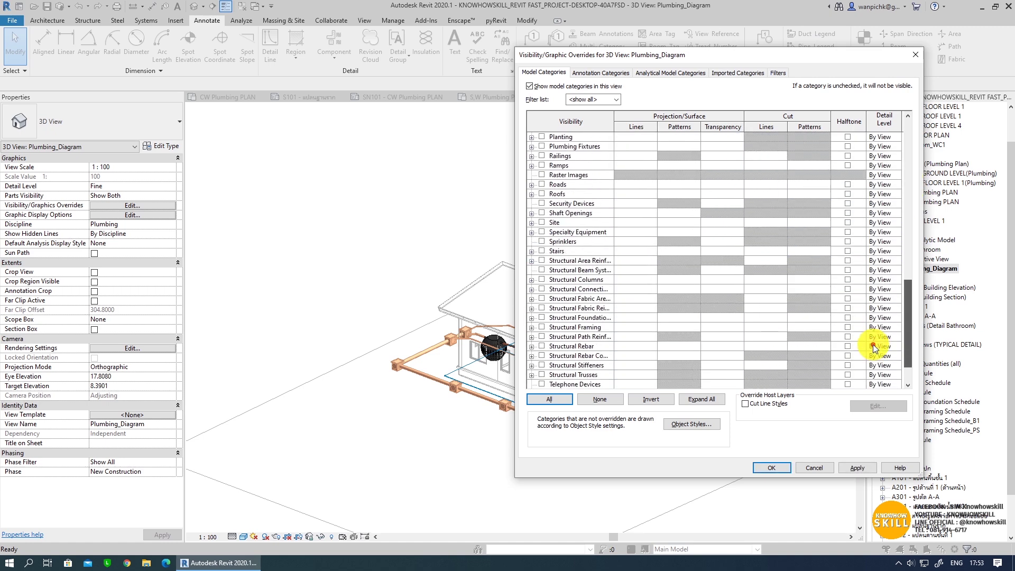
{"action": "scroll", "coordinate": [587, 201], "scroll_direction": "up", "scroll_amount": 1}
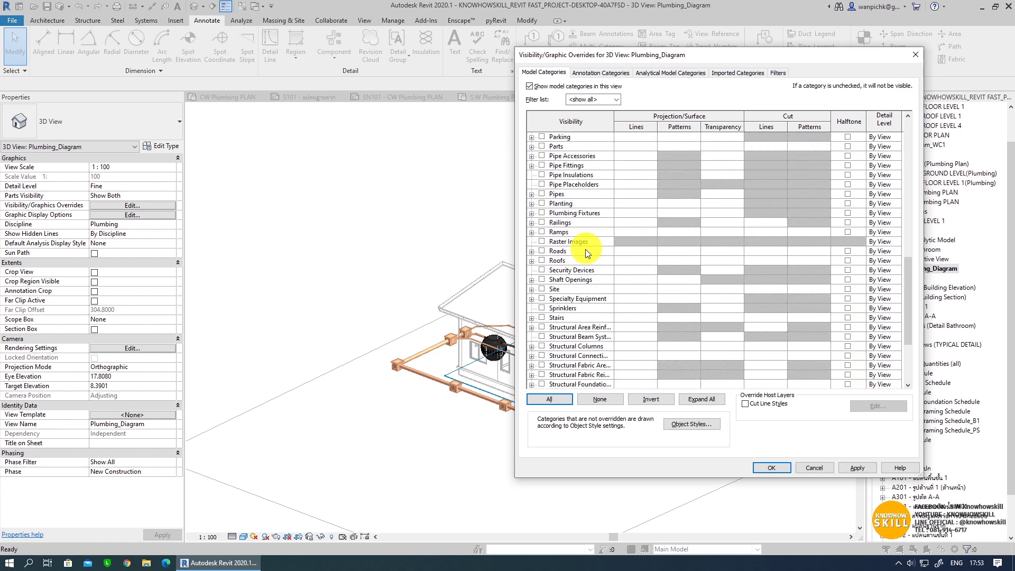
{"action": "scroll", "coordinate": [582, 199], "scroll_direction": "up", "scroll_amount": 2}
{"action": "left_click", "coordinate": [555, 213]}
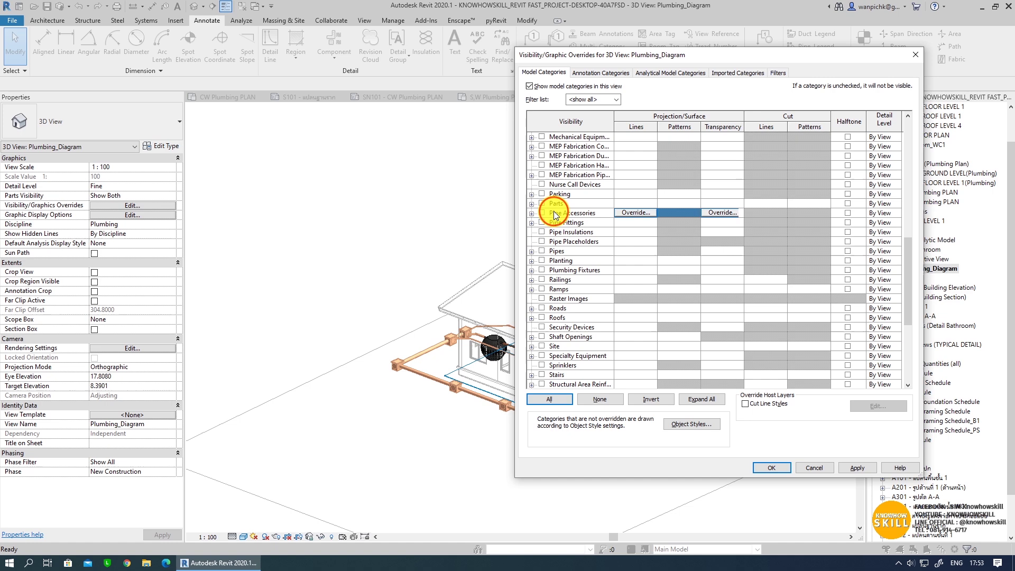
{"action": "left_click", "coordinate": [553, 270], "text": "shift"}
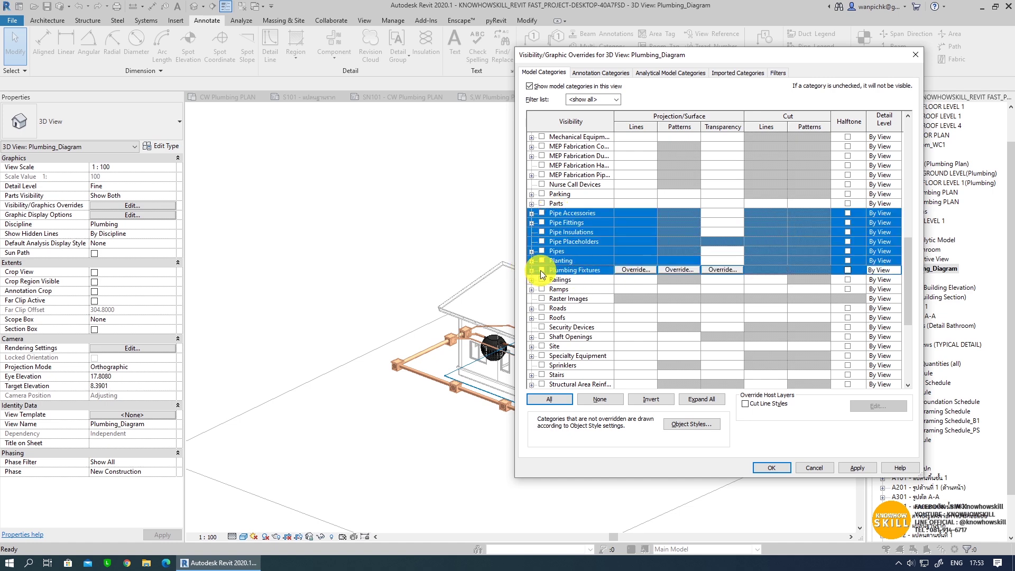
{"action": "left_click", "coordinate": [857, 468]}
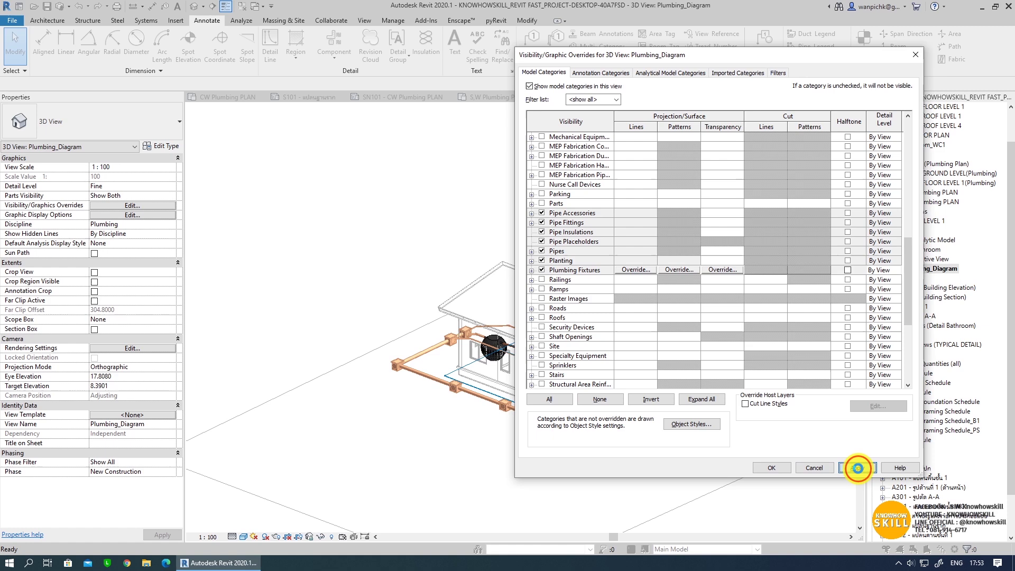
{"action": "left_click", "coordinate": [763, 468]}
{"action": "scroll", "coordinate": [449, 374], "scroll_direction": "up", "scroll_amount": 3}
{"action": "scroll", "coordinate": [460, 374], "scroll_direction": "up", "scroll_amount": 2}
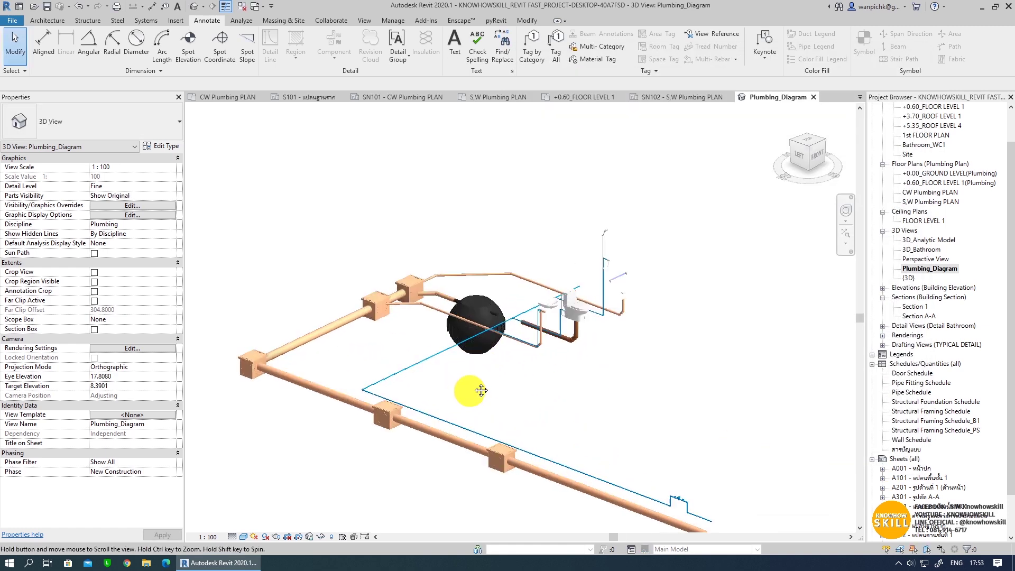
- Hide the towel bar in the view with EH
{"action": "mouse_move", "coordinate": [465, 390]}
{"action": "middle_mouse_down", "text": "shift"}
{"action": "mouse_move", "coordinate": [452, 402]}
{"action": "mouse_move", "coordinate": [365, 379]}
{"action": "mouse_move", "coordinate": [556, 442]}
{"action": "mouse_move", "coordinate": [509, 384]}
{"action": "mouse_move", "coordinate": [474, 376]}
{"action": "middle_mouse_up", "text": "shift"}
{"action": "scroll", "coordinate": [643, 268], "scroll_direction": "up", "scroll_amount": 2}
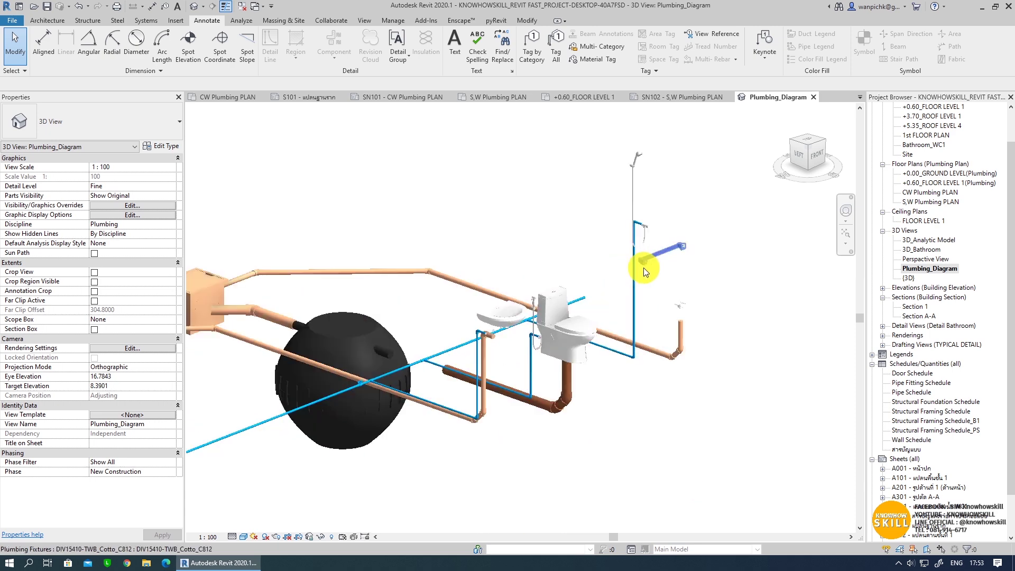
{"action": "scroll", "coordinate": [643, 267], "scroll_direction": "up", "scroll_amount": 2}
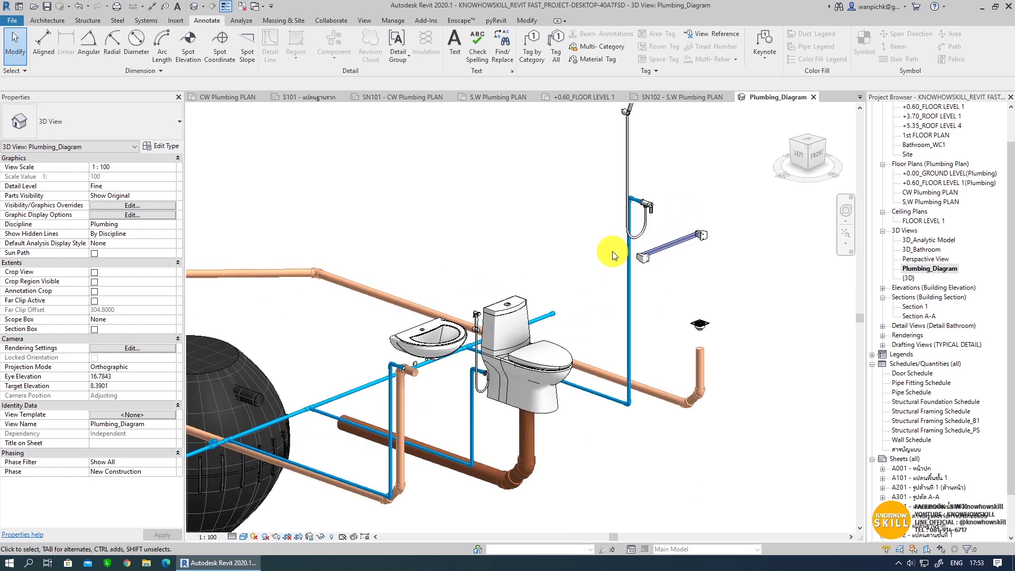
{"action": "left_click", "coordinate": [658, 248]}
{"action": "key", "text": "e"}
{"action": "key", "text": "h"}
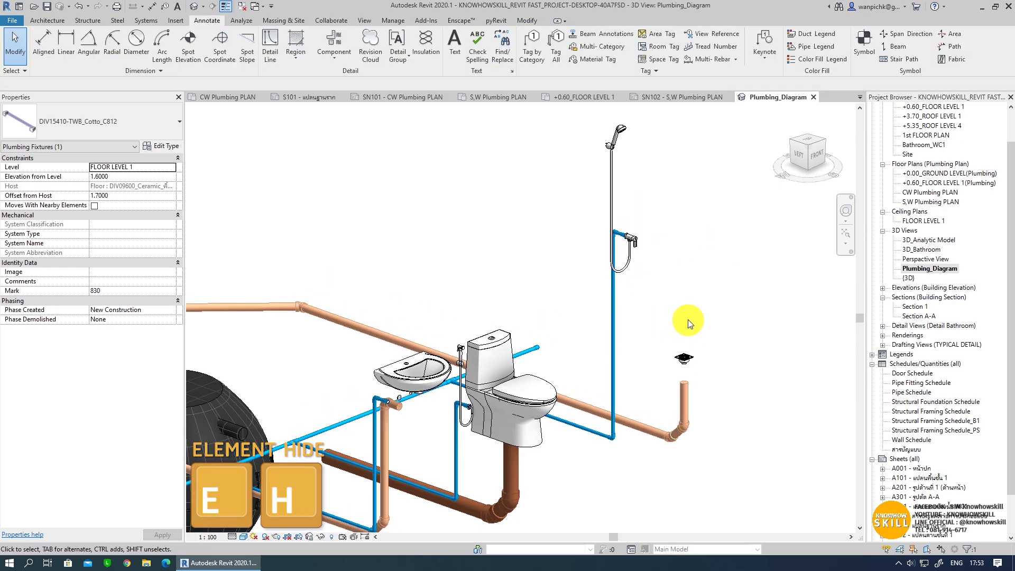
- Try lengthening the vertical waste pipe toward the floor drain by drawing and dragging
{"action": "left_click", "coordinate": [684, 410]}
{"action": "scroll", "coordinate": [666, 373], "scroll_direction": "up", "scroll_amount": 3}
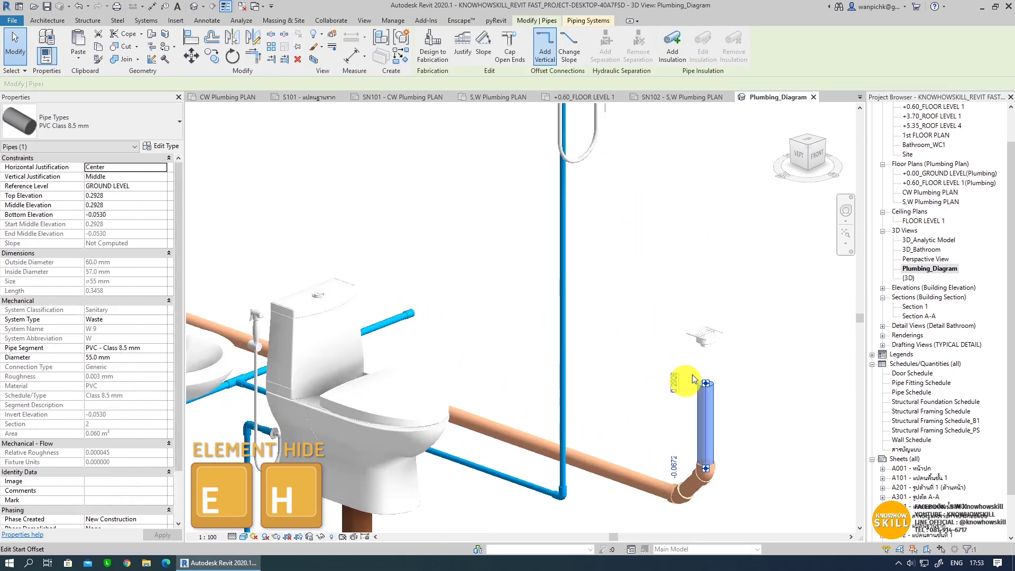
{"action": "left_click", "coordinate": [706, 385]}
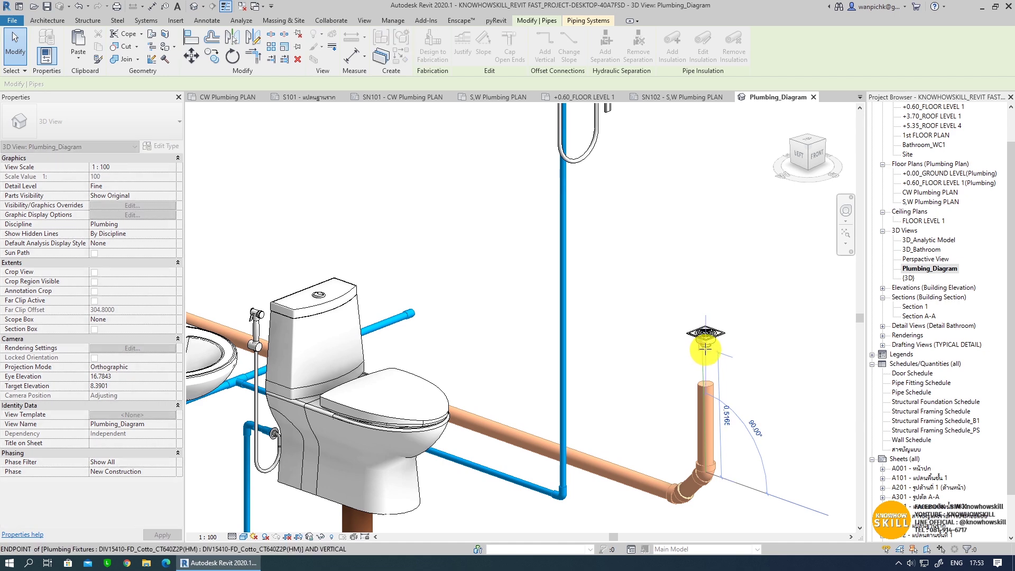
{"action": "left_click", "coordinate": [707, 350]}
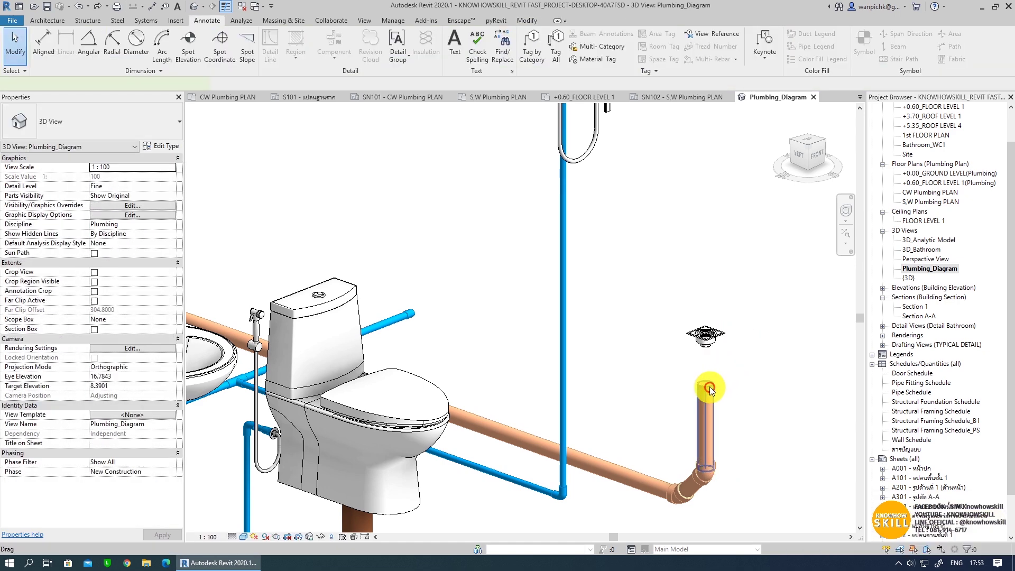
{"action": "left_click", "coordinate": [709, 387]}
{"action": "scroll", "coordinate": [709, 383], "scroll_direction": "up", "scroll_amount": 3}
{"action": "mouse_move", "coordinate": [703, 377]}
{"action": "left_mouse_down"}
{"action": "mouse_move", "coordinate": [702, 317]}
{"action": "mouse_move", "coordinate": [702, 342]}
{"action": "left_mouse_up"}
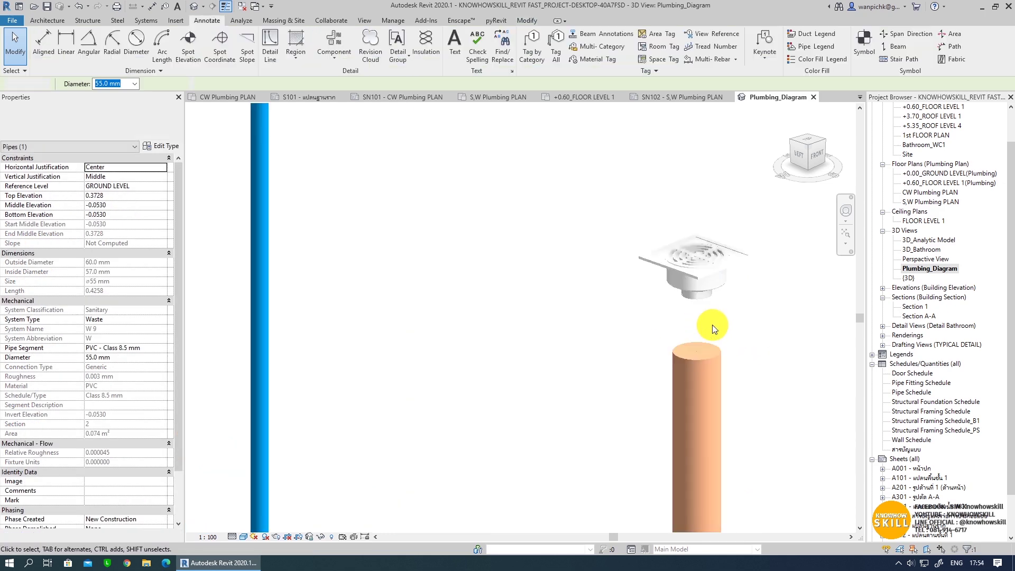
{"action": "scroll", "coordinate": [712, 328], "scroll_direction": "up", "scroll_amount": 2}
{"action": "key", "text": "Escape"}
{"action": "key", "text": "Escape"}
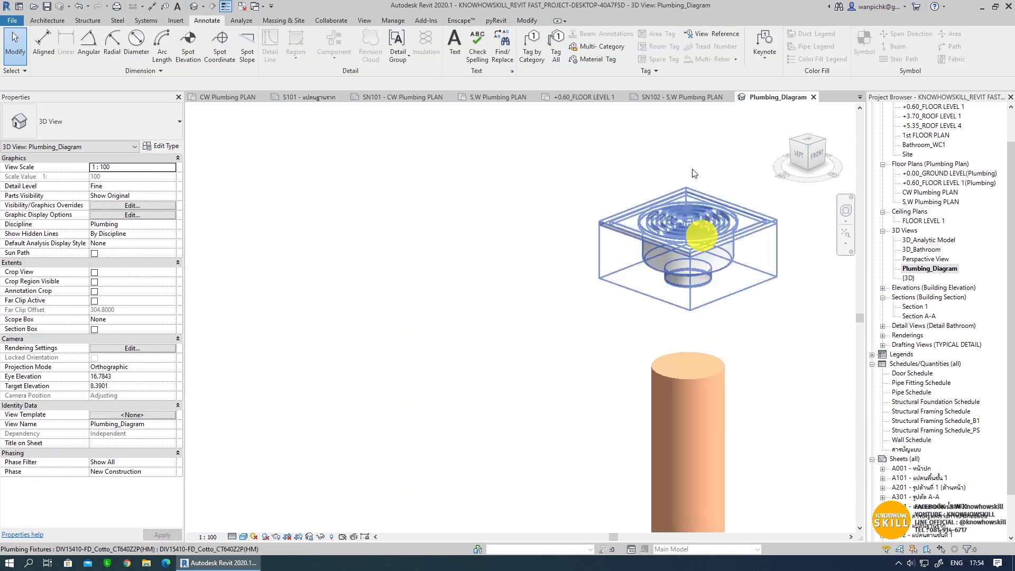
- Extend the vertical waste pipe to the floor drain with Trim/Extend Single Element
{"action": "left_click", "coordinate": [521, 20]}
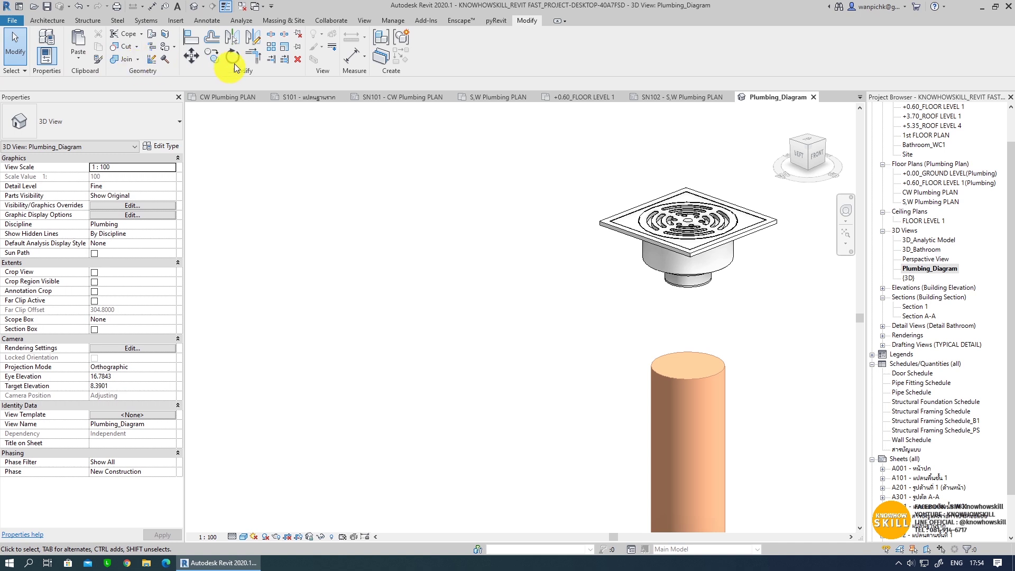
{"action": "left_click", "coordinate": [271, 63]}
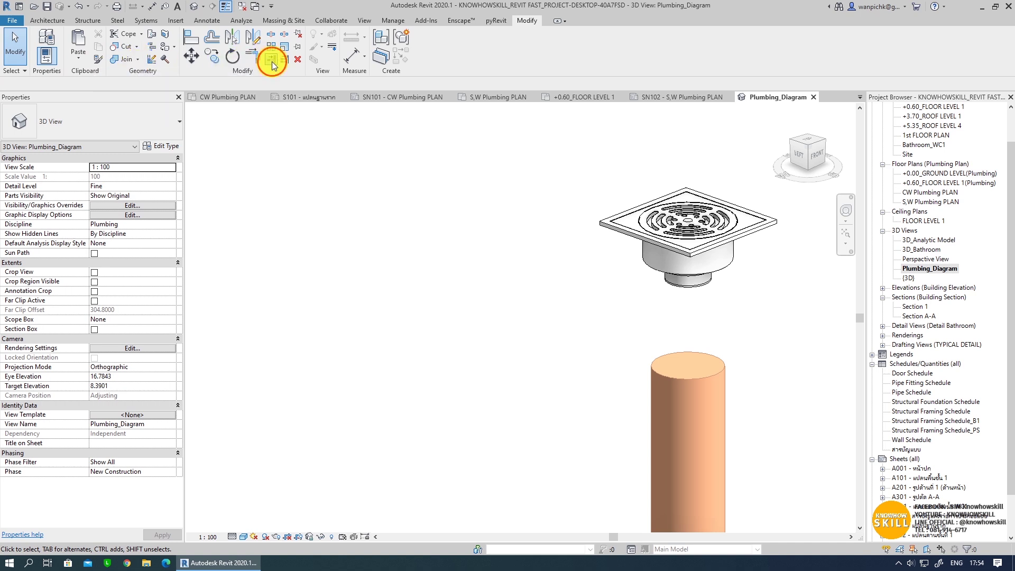
{"action": "left_click", "coordinate": [699, 254]}
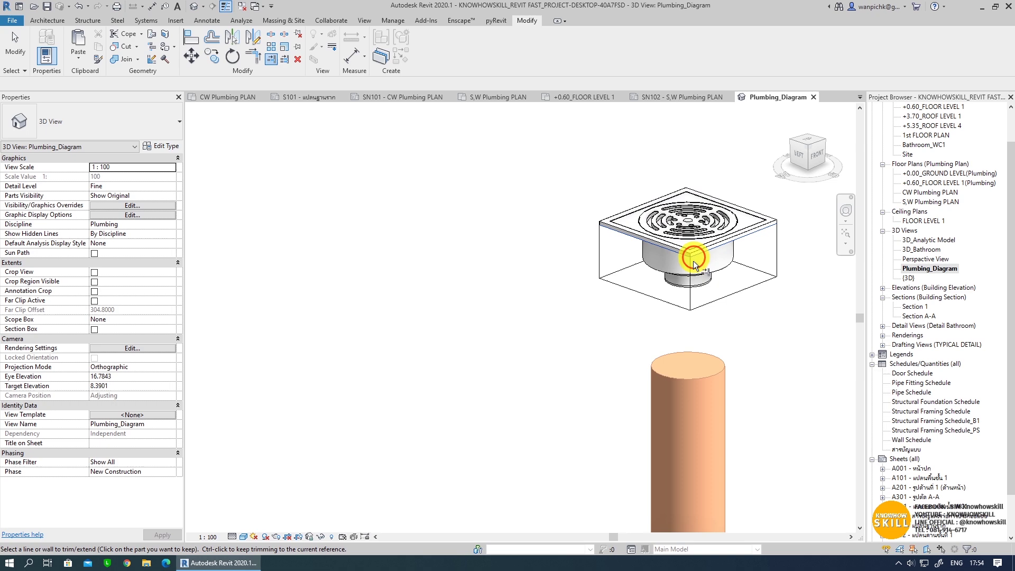
{"action": "left_click", "coordinate": [693, 415]}
- Reframe the pipe network from a more top-down angle and show the crop region
{"action": "middle_click_drag", "start_coordinate": [675, 186], "coordinate": [479, 376]}
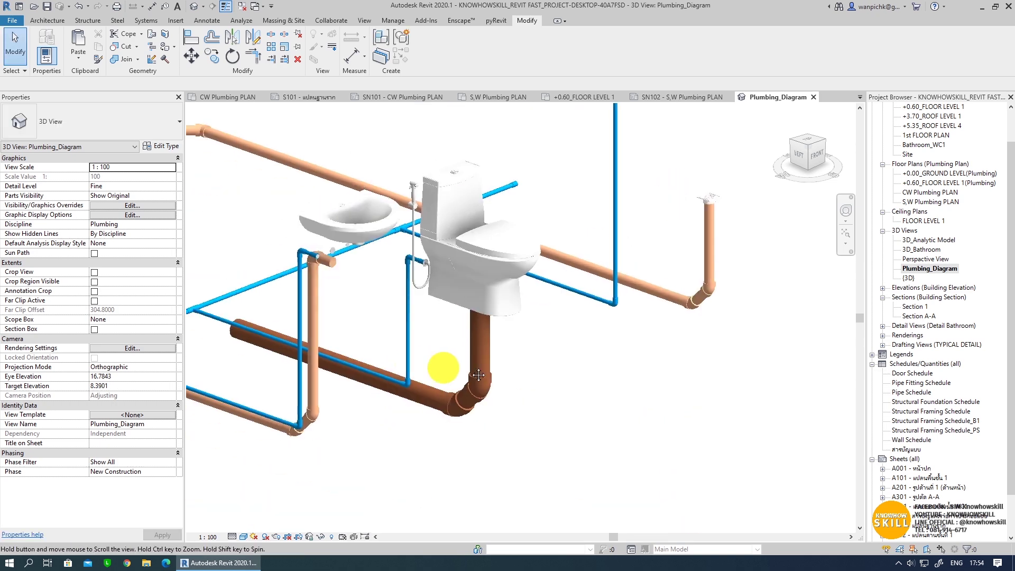
{"action": "scroll", "coordinate": [589, 355], "scroll_direction": "down", "scroll_amount": 5}
{"action": "scroll", "coordinate": [593, 349], "scroll_direction": "down", "scroll_amount": 3}
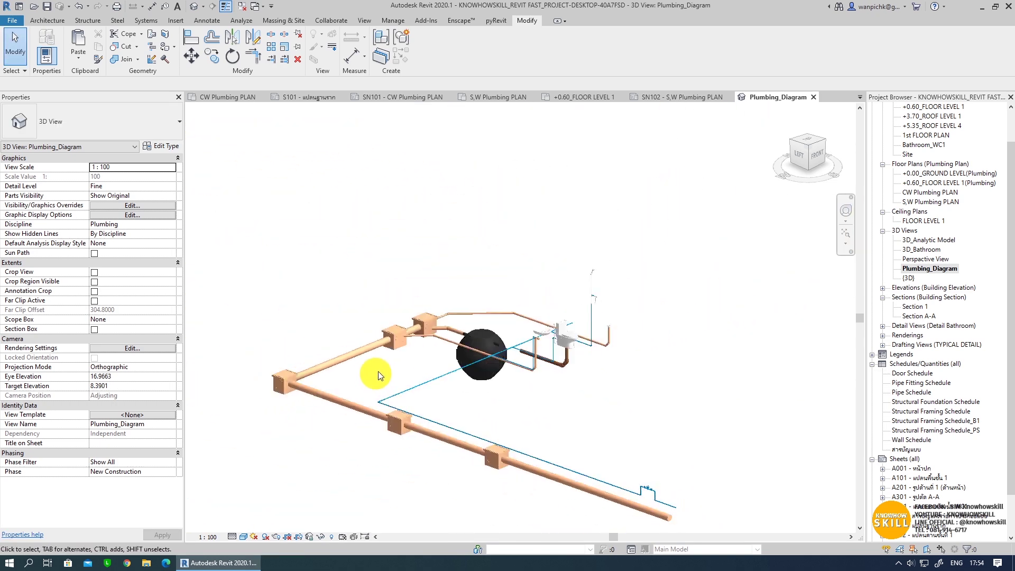
{"action": "mouse_move", "coordinate": [378, 376]}
{"action": "middle_mouse_down", "text": "shift"}
{"action": "mouse_move", "coordinate": [390, 432]}
{"action": "mouse_move", "coordinate": [420, 488]}
{"action": "mouse_move", "coordinate": [415, 430]}
{"action": "mouse_move", "coordinate": [492, 415]}
{"action": "mouse_move", "coordinate": [696, 423]}
{"action": "mouse_move", "coordinate": [421, 414]}
{"action": "mouse_move", "coordinate": [408, 404]}
{"action": "mouse_move", "coordinate": [681, 433]}
{"action": "mouse_move", "coordinate": [483, 420]}
{"action": "mouse_move", "coordinate": [465, 436]}
{"action": "mouse_move", "coordinate": [418, 376]}
{"action": "mouse_move", "coordinate": [471, 395]}
{"action": "middle_mouse_up", "text": "shift"}
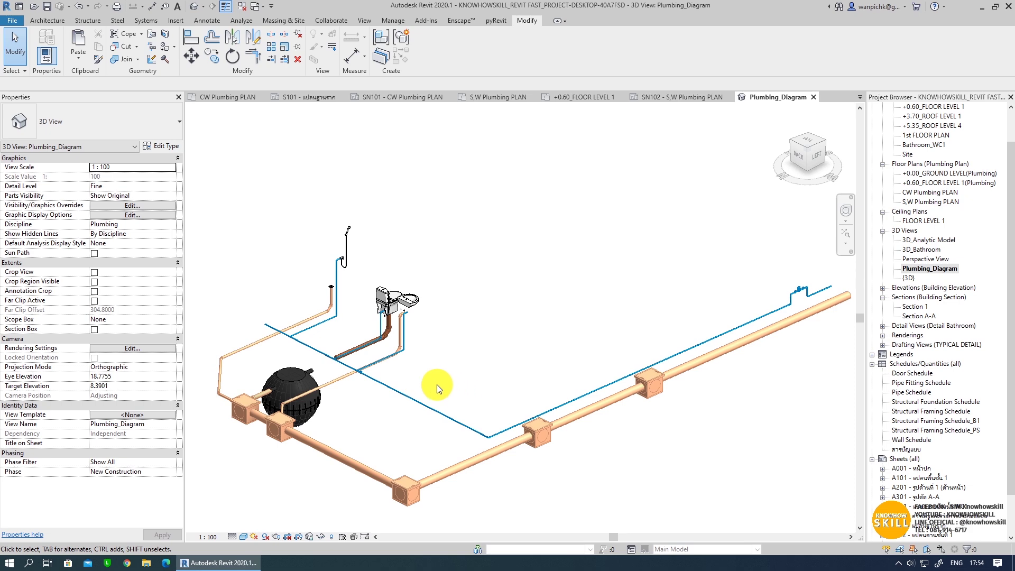
{"action": "left_click", "coordinate": [297, 538]}
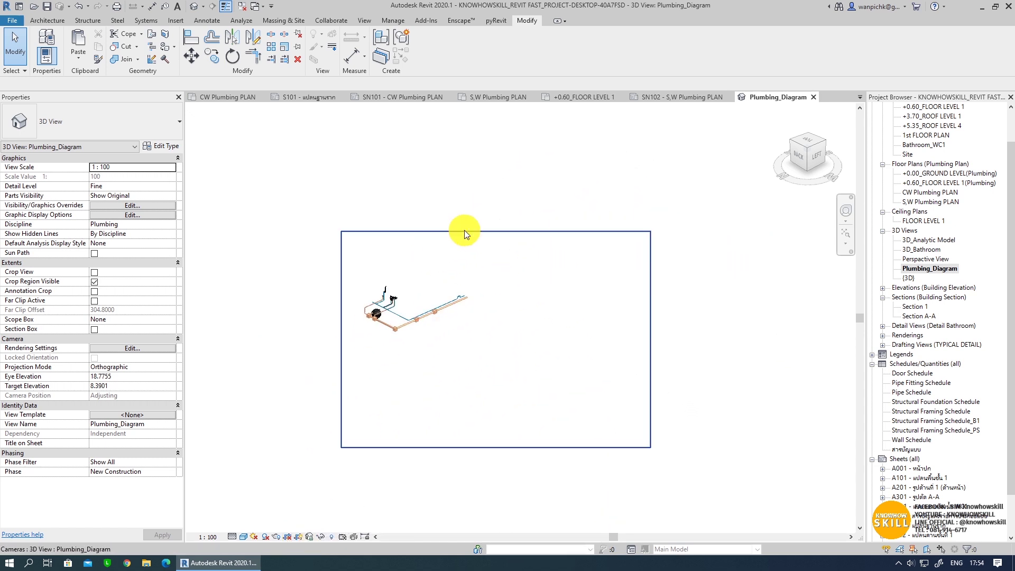
- Tighten the crop region's edges around the pipe diagram
{"action": "left_click", "coordinate": [466, 231]}
{"action": "left_click_drag", "start_coordinate": [496, 231], "coordinate": [502, 282]}
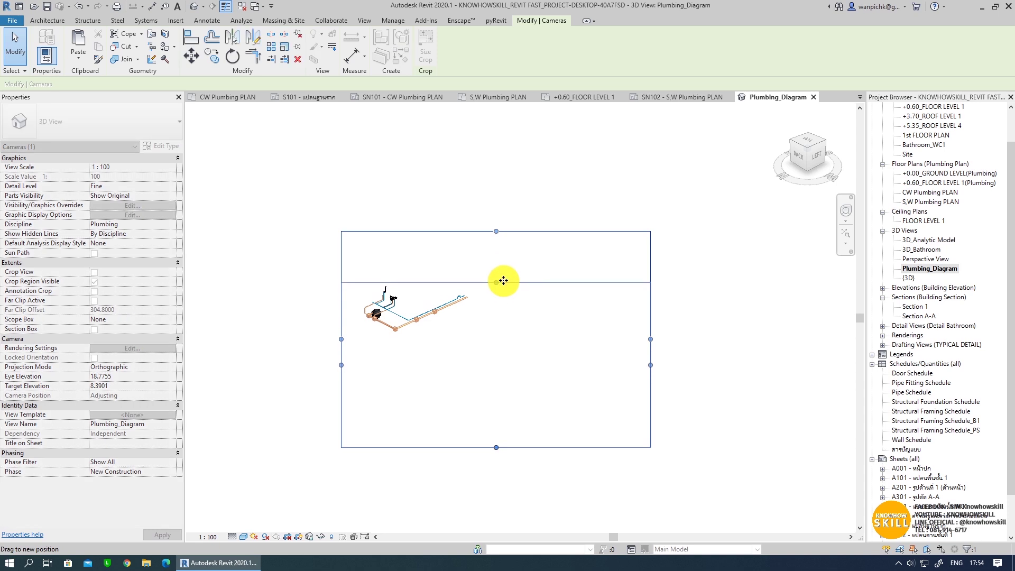
{"action": "left_click_drag", "start_coordinate": [342, 364], "coordinate": [363, 364]}
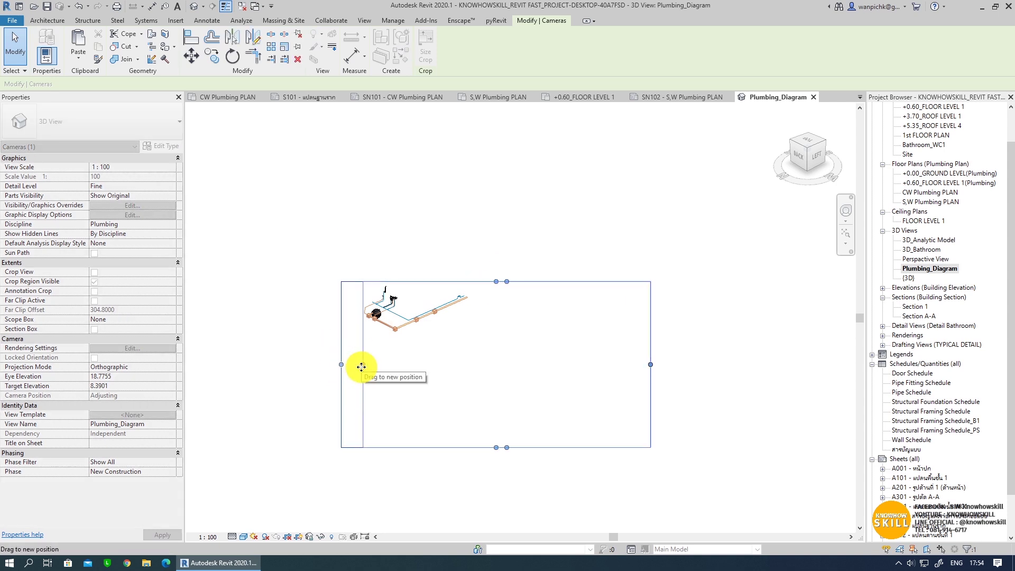
{"action": "left_click_drag", "start_coordinate": [507, 447], "coordinate": [505, 336]}
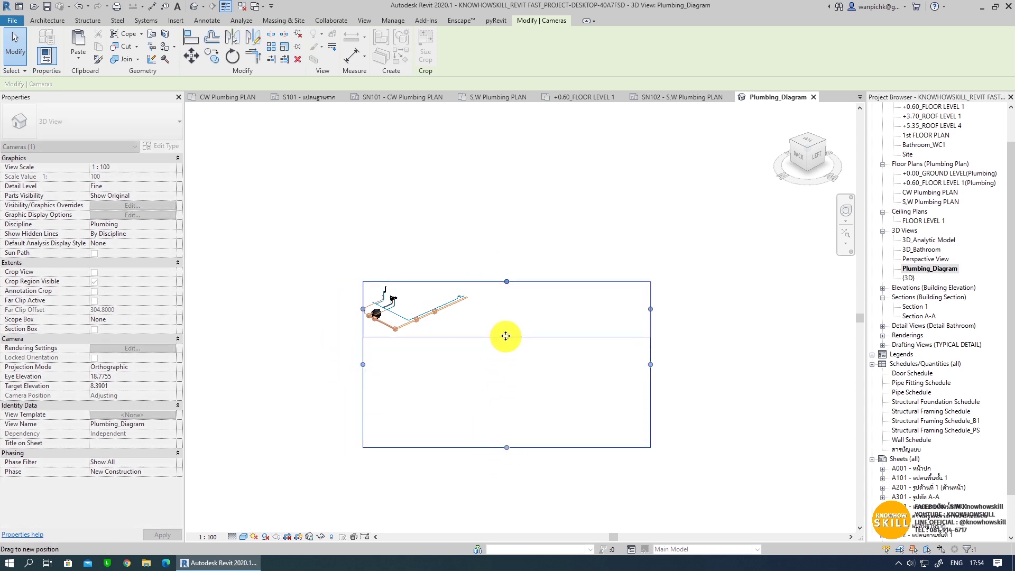
{"action": "left_click_drag", "start_coordinate": [651, 308], "coordinate": [470, 316]}
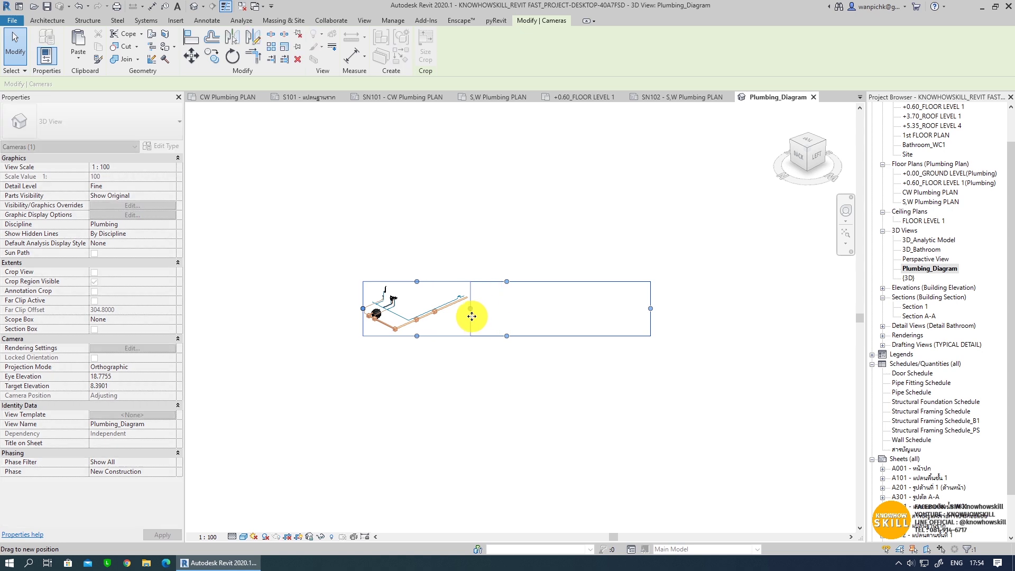
{"action": "scroll", "coordinate": [407, 315], "scroll_direction": "up", "scroll_amount": 2}
{"action": "scroll", "coordinate": [408, 316], "scroll_direction": "up", "scroll_amount": 3}
{"action": "scroll", "coordinate": [363, 338], "scroll_direction": "up", "scroll_amount": 1}
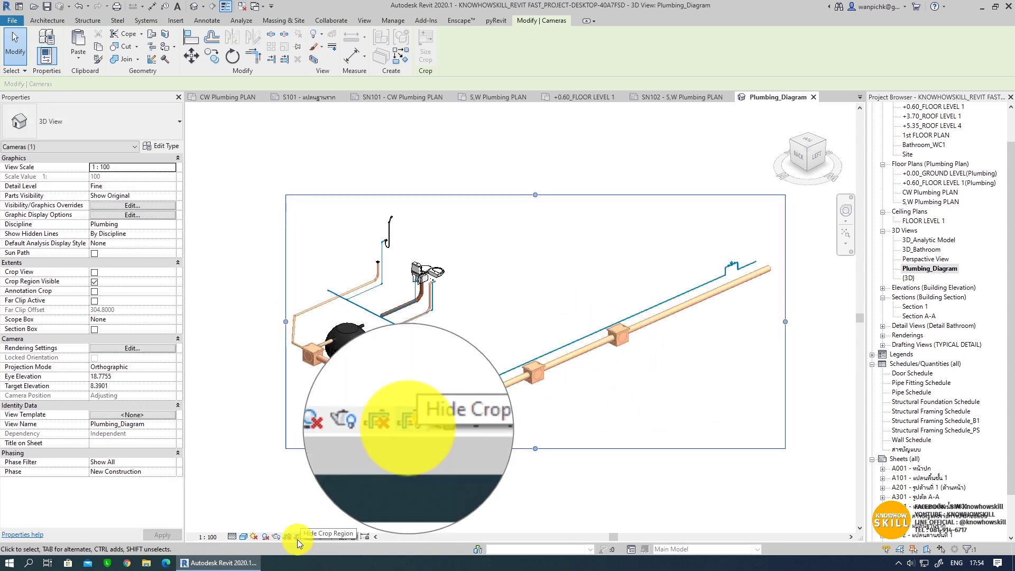
- Hide the crop region, enable Crop View, and save and lock the 3D orientation
{"action": "left_click", "coordinate": [297, 540]}
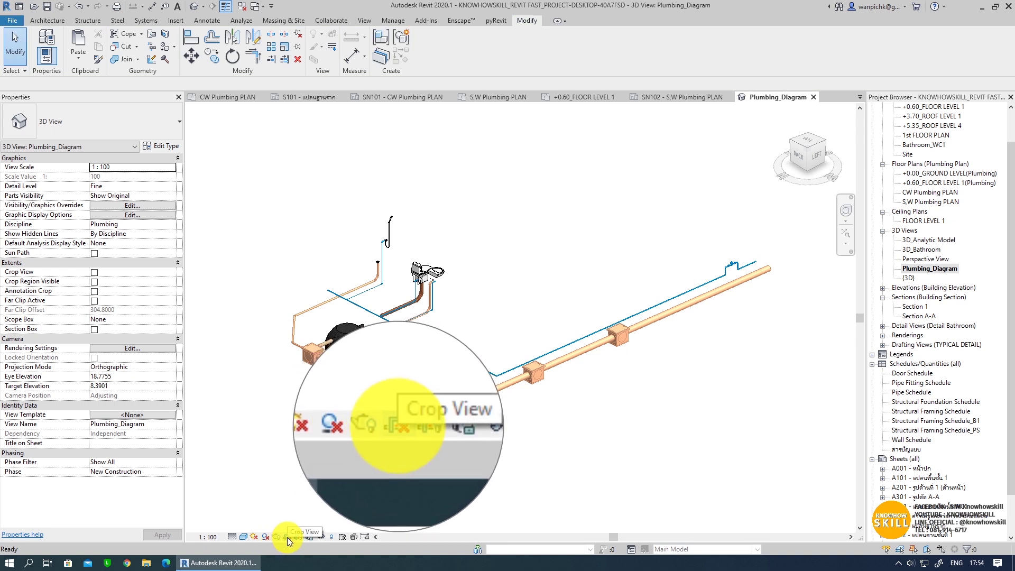
{"action": "left_click", "coordinate": [288, 538]}
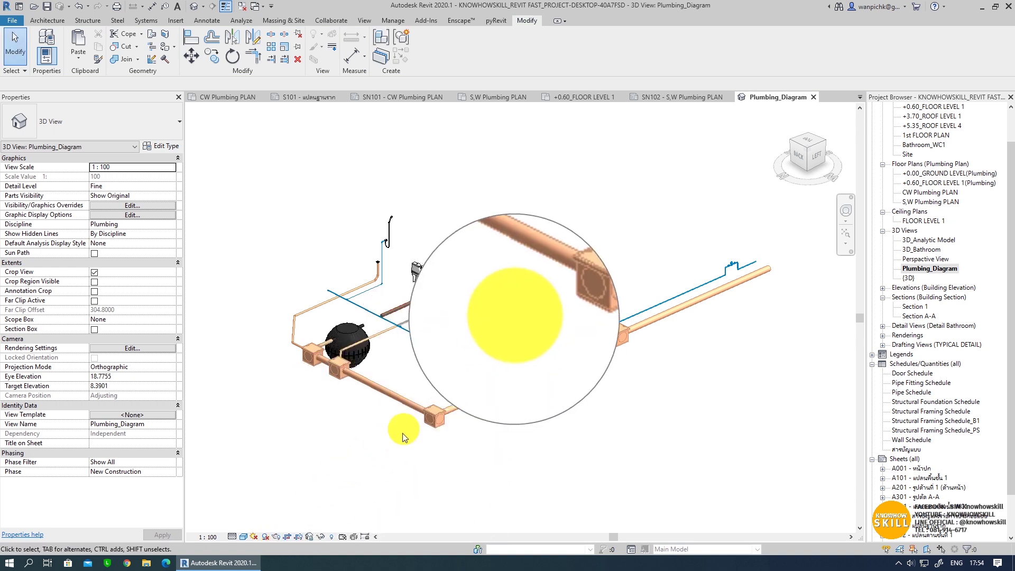
{"action": "left_click", "coordinate": [309, 536]}
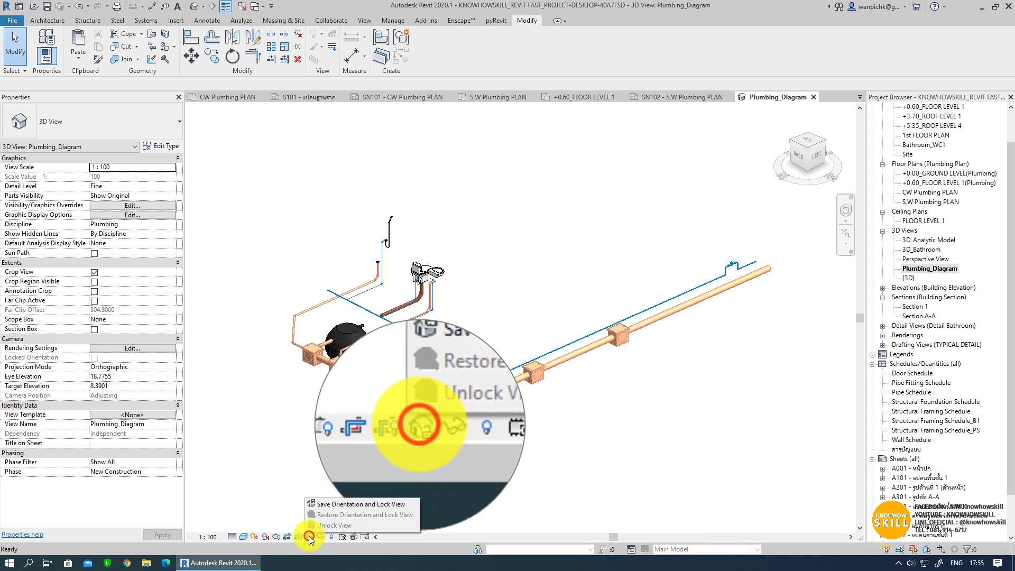
{"action": "left_click", "coordinate": [341, 505]}
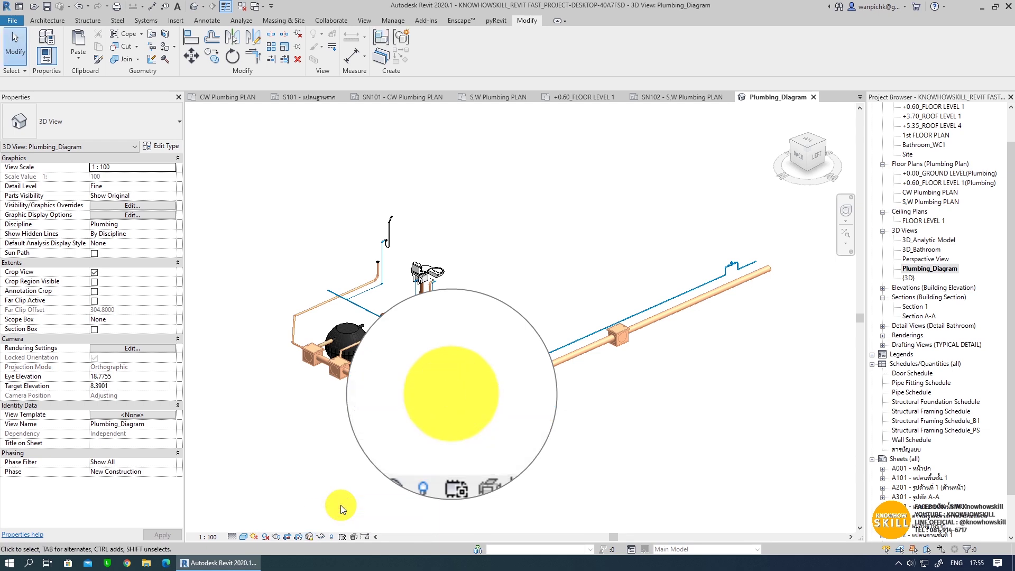
{"action": "mouse_move", "coordinate": [443, 419]}
{"action": "middle_mouse_down"}
{"action": "mouse_move", "coordinate": [424, 456]}
{"action": "mouse_move", "coordinate": [419, 440]}
{"action": "middle_mouse_up"}
{"action": "scroll", "coordinate": [322, 387], "scroll_direction": "up", "scroll_amount": 2}
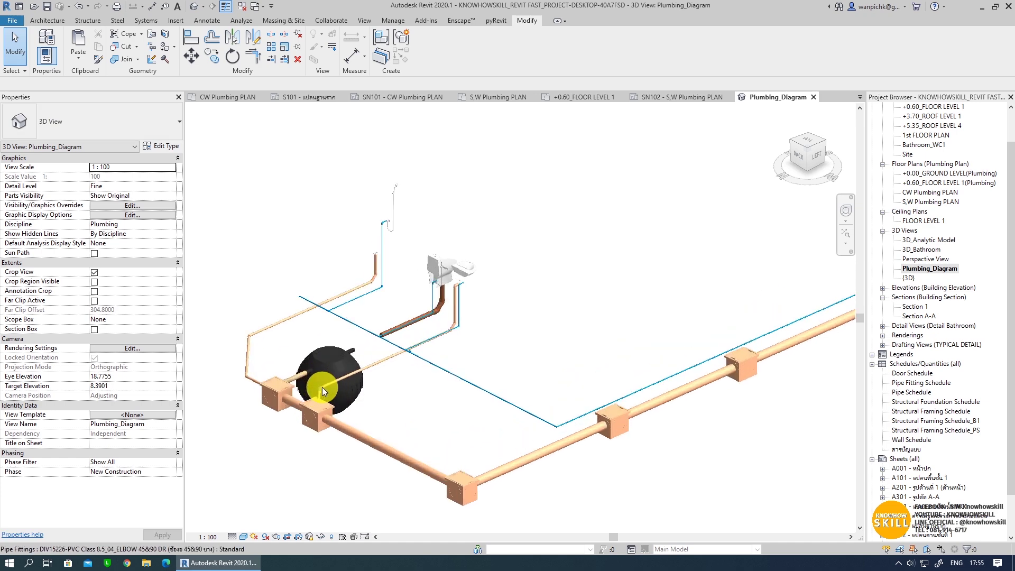
{"action": "scroll", "coordinate": [322, 387], "scroll_direction": "up", "scroll_amount": 1}
{"action": "left_click", "coordinate": [312, 541]}
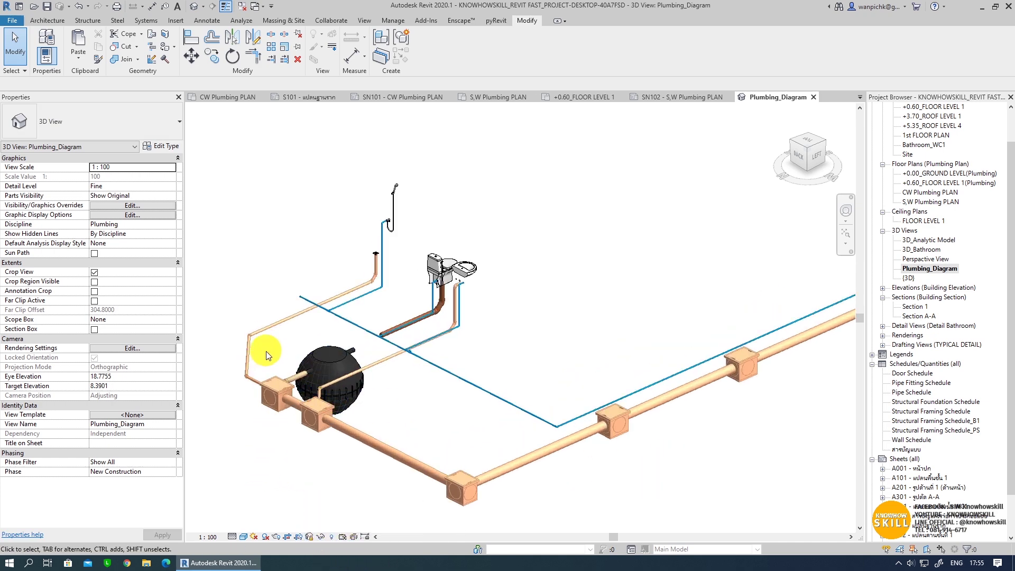
{"action": "scroll", "coordinate": [265, 351], "scroll_direction": "up", "scroll_amount": 2}
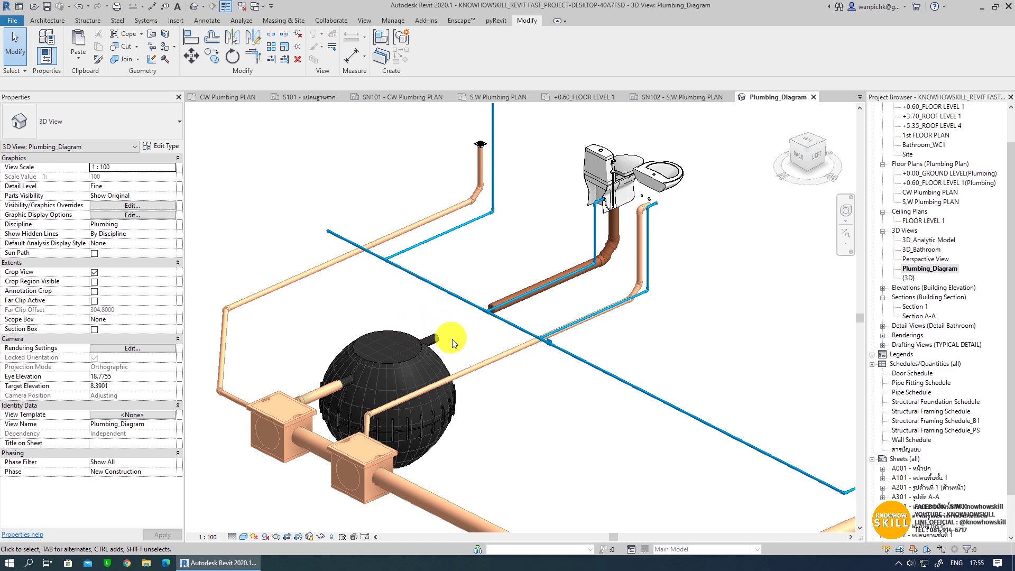
- Turn on the Flex Pipes category in Visibility/Graphics so the toilet hose appears
{"action": "key", "text": "v"}
{"action": "key", "text": "v"}
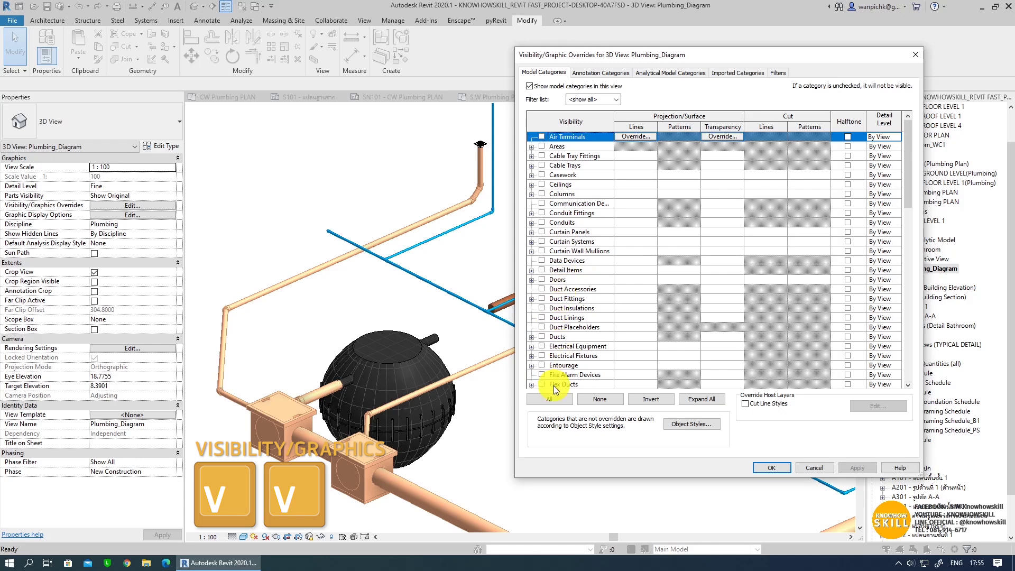
{"action": "scroll", "coordinate": [553, 386], "scroll_direction": "down", "scroll_amount": 2}
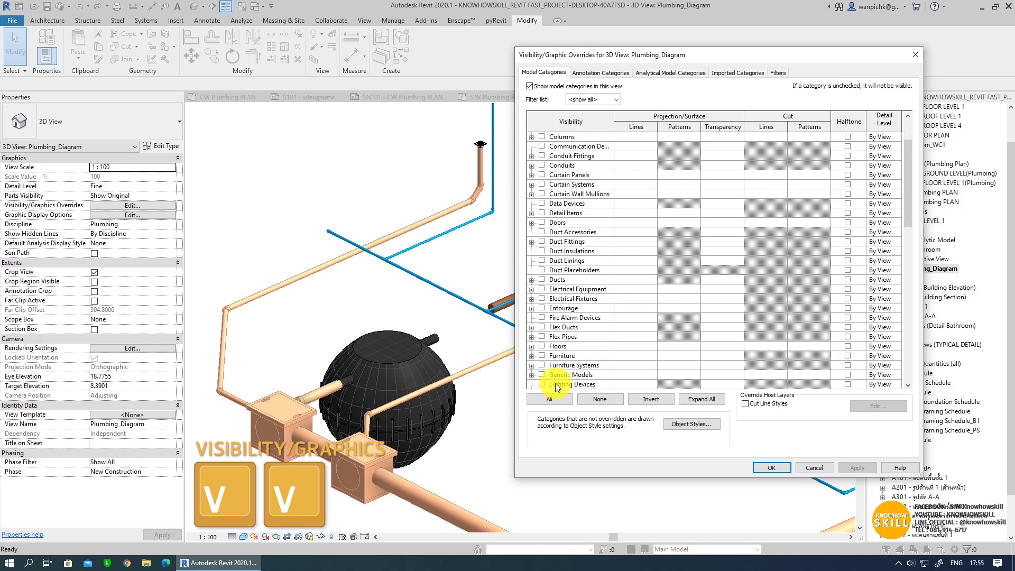
{"action": "left_click", "coordinate": [542, 337]}
{"action": "left_click", "coordinate": [858, 468]}
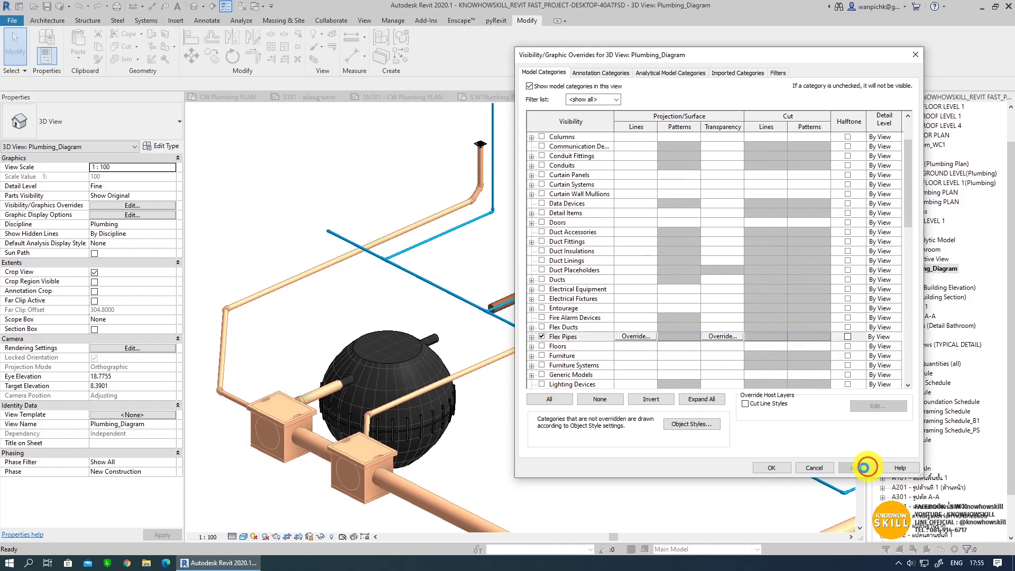
{"action": "left_click", "coordinate": [772, 468]}
{"action": "scroll", "coordinate": [499, 390], "scroll_direction": "down", "scroll_amount": 2}
{"action": "scroll", "coordinate": [499, 390], "scroll_direction": "down", "scroll_amount": 2}
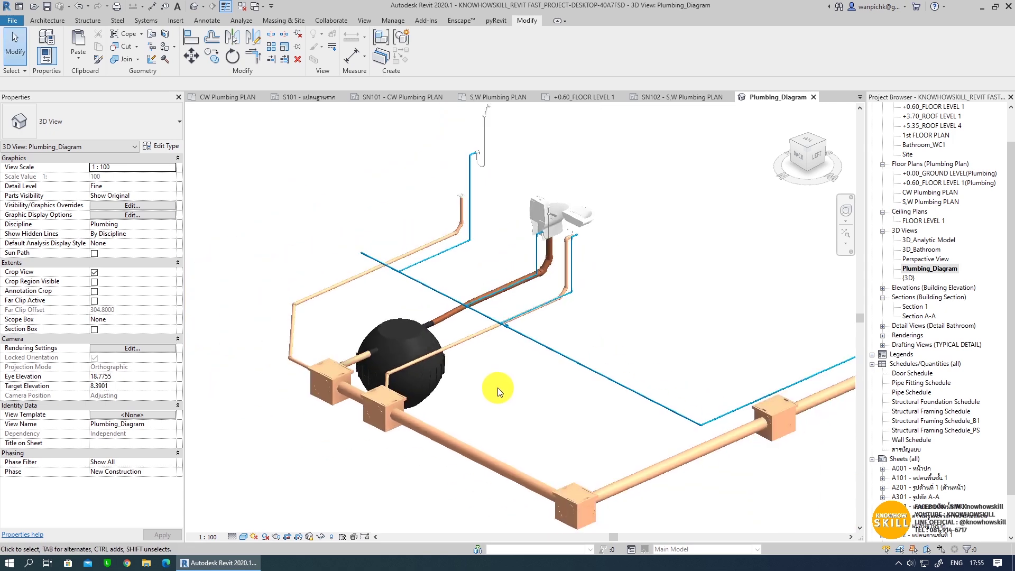
{"action": "scroll", "coordinate": [989, 265], "scroll_direction": "down", "scroll_amount": 2}
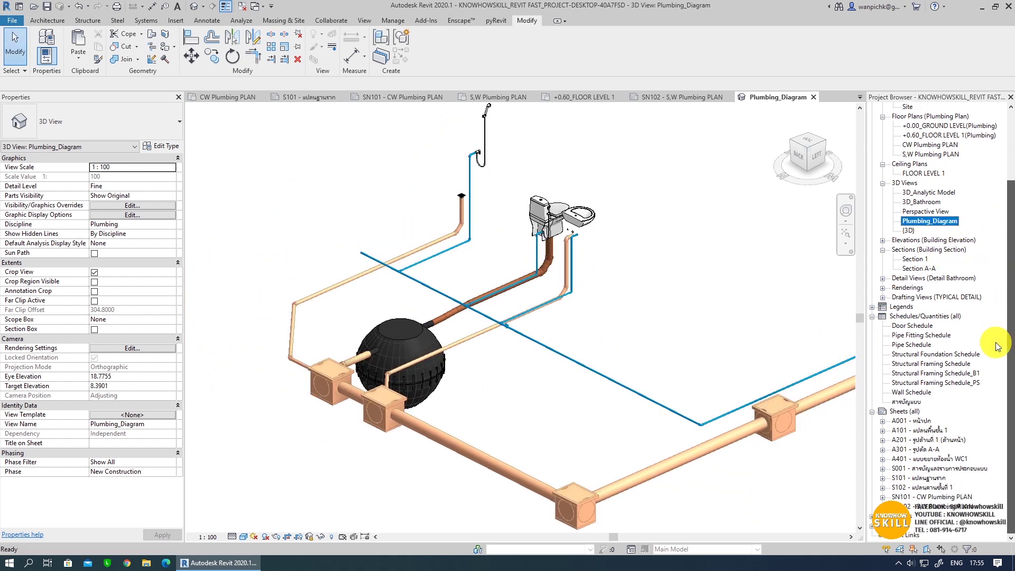
- Create sheet SN103 with the A3 KHK titleblock and place the Plumbing_Diagram view on it
{"action": "left_click", "coordinate": [901, 412]}
{"action": "right_click", "coordinate": [900, 412]}
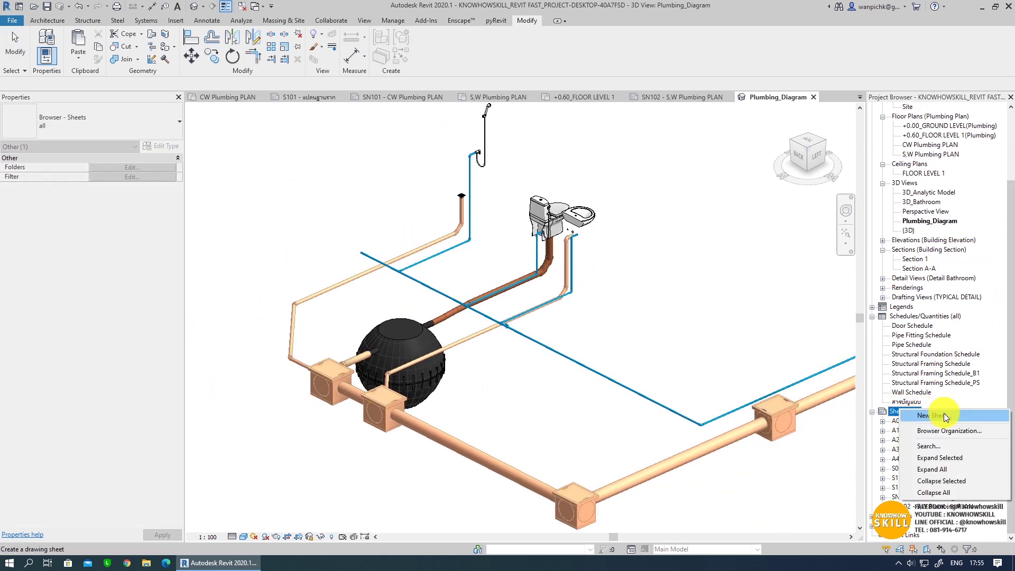
{"action": "left_click", "coordinate": [923, 415]}
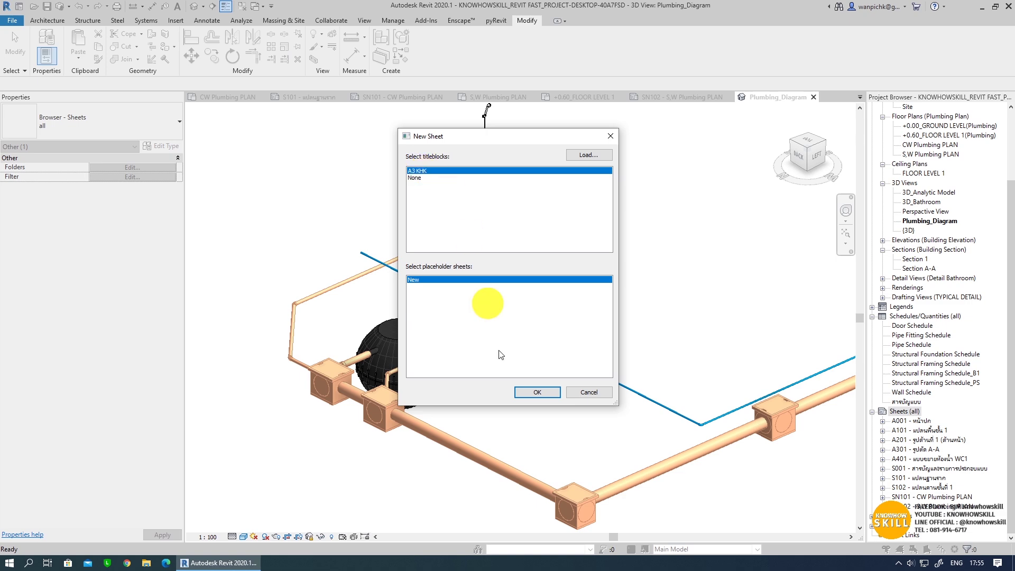
{"action": "left_click", "coordinate": [544, 393]}
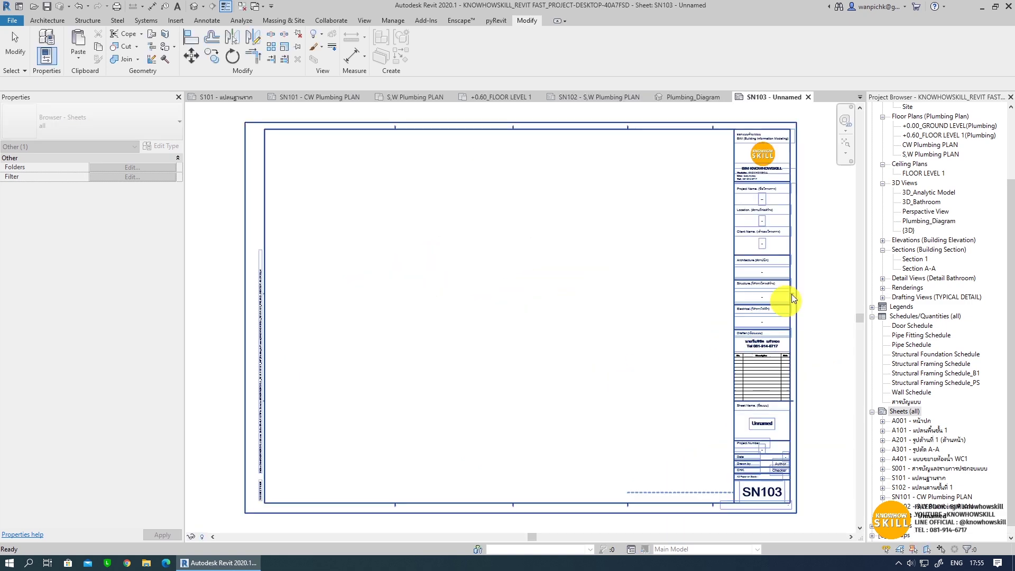
{"action": "left_click", "coordinate": [930, 222]}
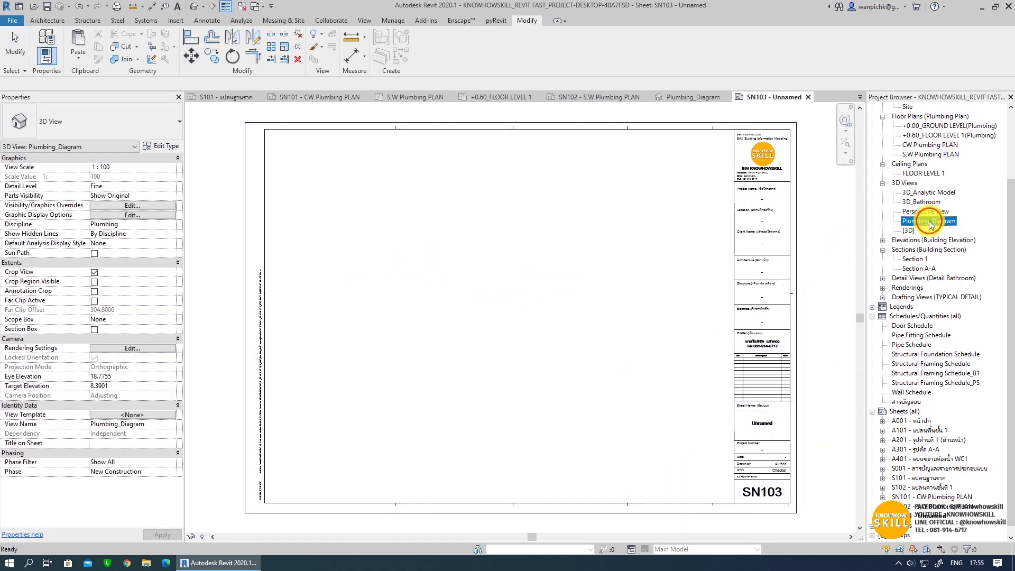
{"action": "left_click", "coordinate": [446, 354]}
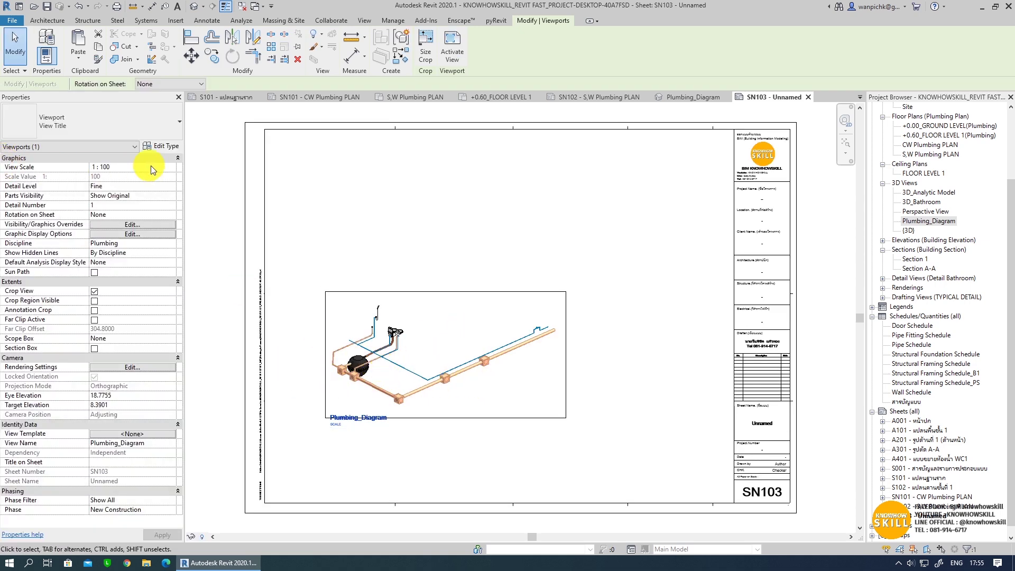
- Set the viewport scale to 1:50, reposition it, and drag its title toward the lower right
{"action": "left_click", "coordinate": [172, 167]}
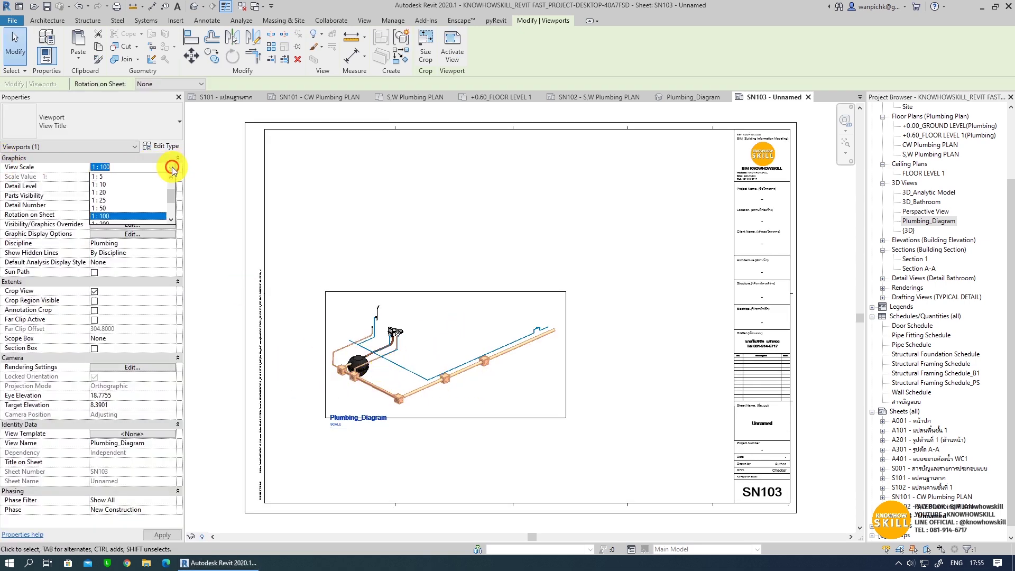
{"action": "left_click", "coordinate": [107, 208]}
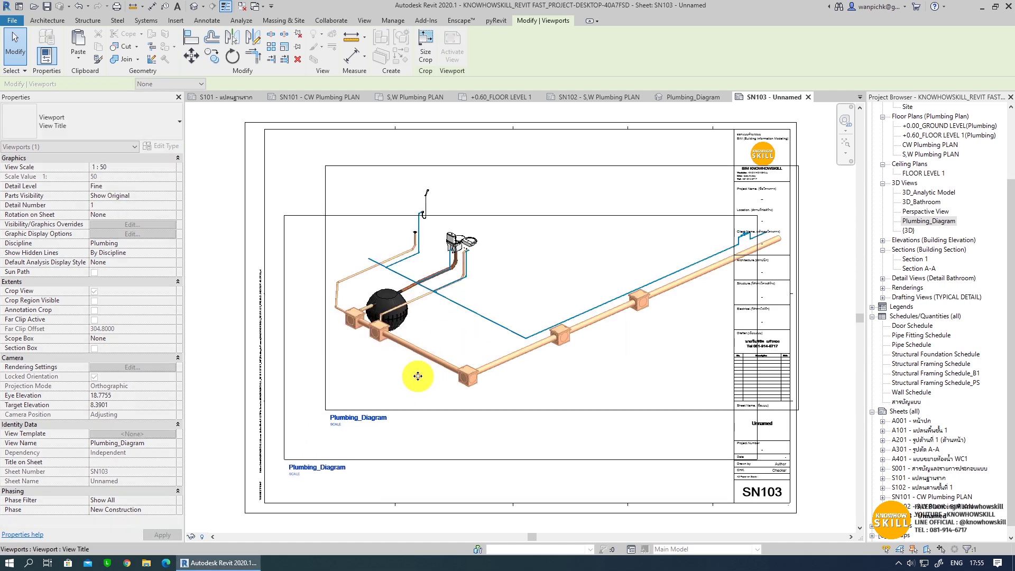
{"action": "left_click_drag", "start_coordinate": [418, 376], "coordinate": [404, 399]}
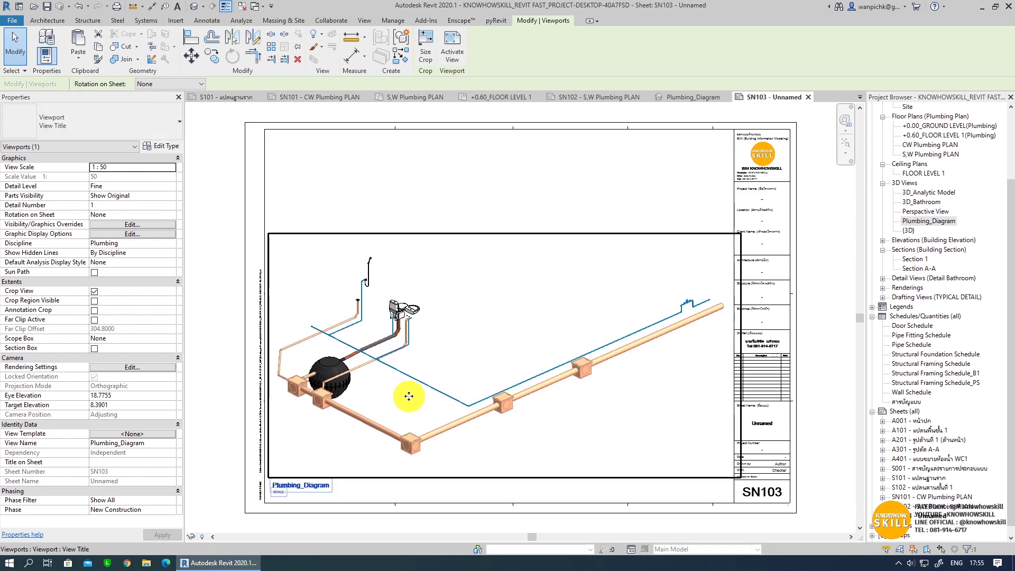
{"action": "left_click", "coordinate": [248, 473]}
{"action": "left_click_drag", "start_coordinate": [295, 483], "coordinate": [647, 490]}
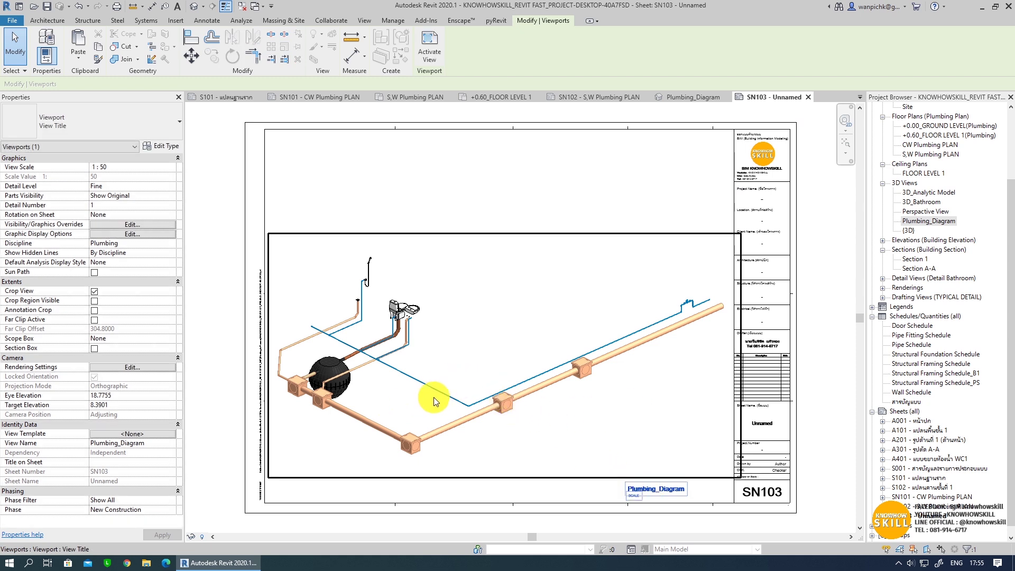
{"action": "key", "text": "Escape"}
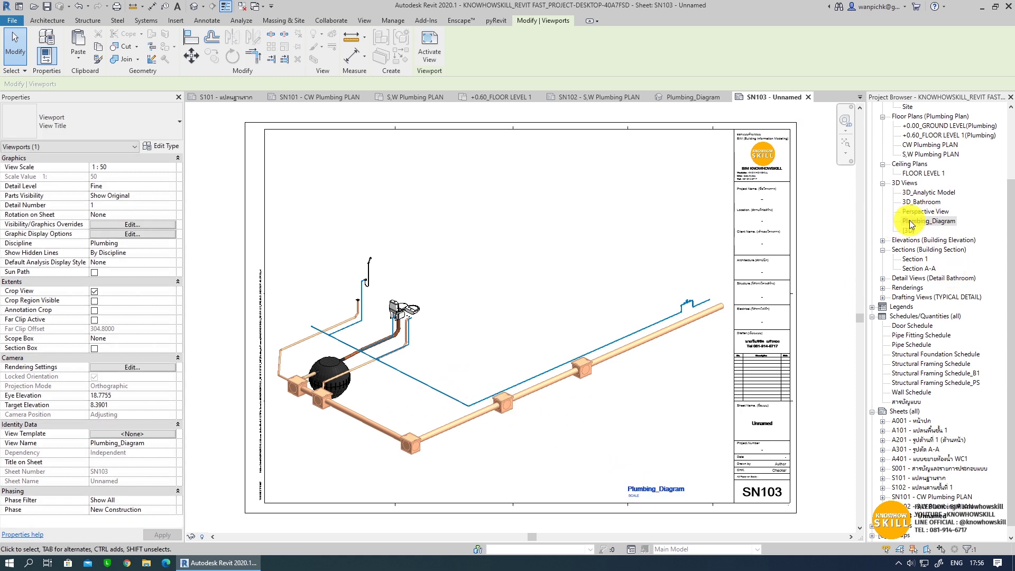
- Switch the diagram viewport to a custom 1:60 scale
{"action": "left_click", "coordinate": [468, 423]}
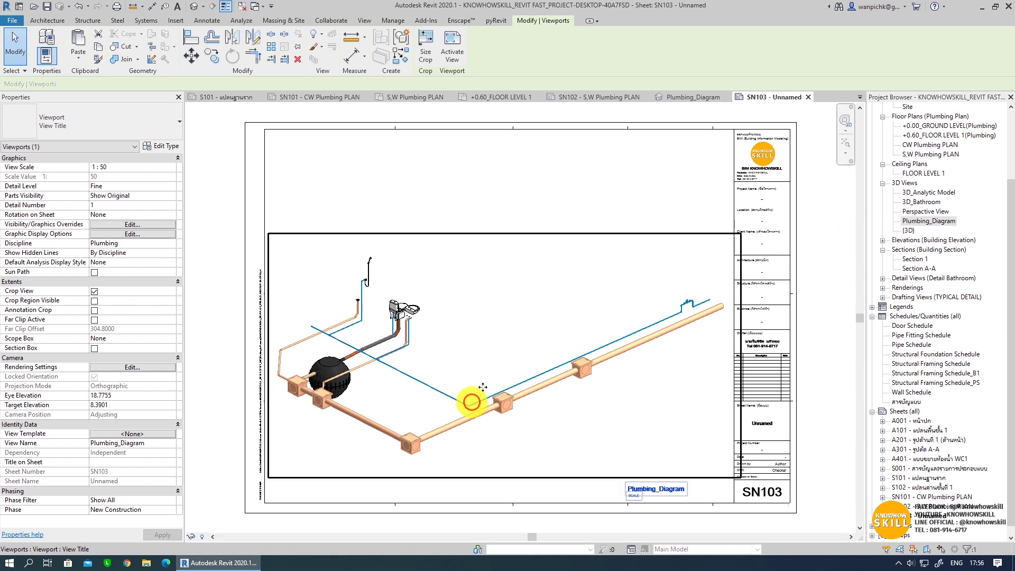
{"action": "left_click", "coordinate": [170, 167]}
{"action": "left_click", "coordinate": [100, 179]}
{"action": "type", "text": "75"}
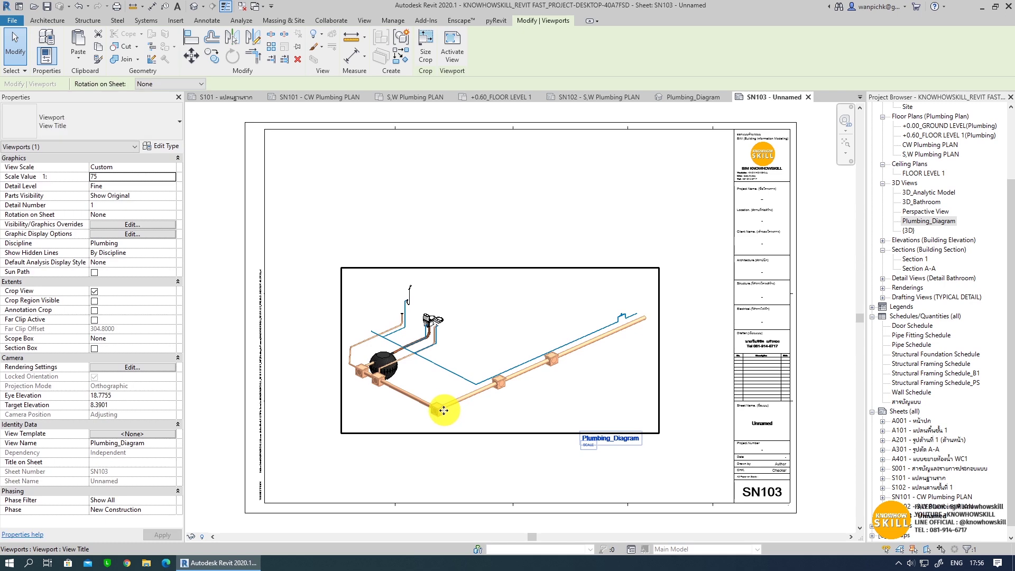
{"action": "scroll", "coordinate": [442, 407], "scroll_direction": "up", "scroll_amount": 2}
{"action": "scroll", "coordinate": [426, 365], "scroll_direction": "down", "scroll_amount": 2}
{"action": "middle_click_drag", "start_coordinate": [426, 376], "coordinate": [430, 414]}
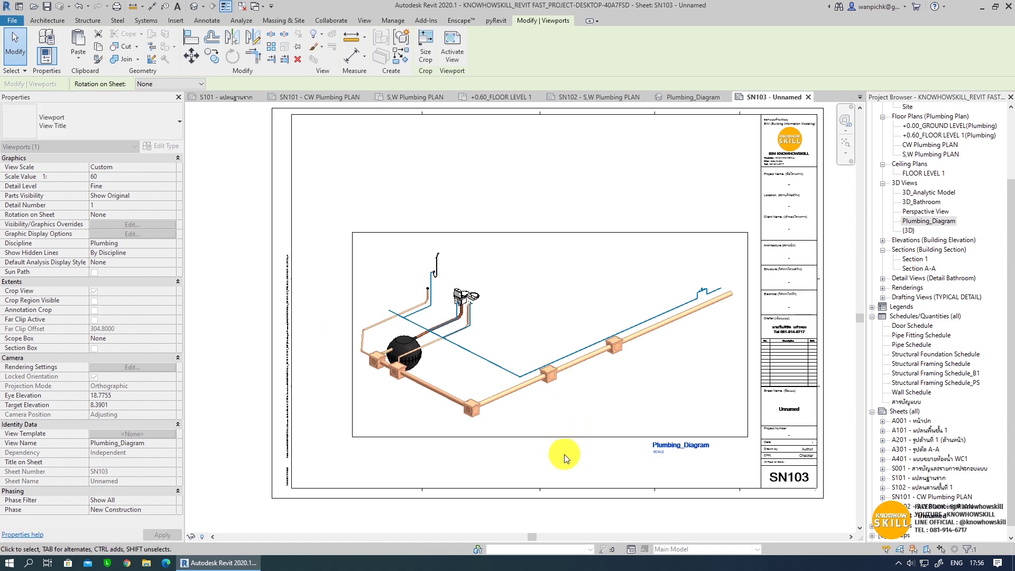
- Lower the viewport title into place on the sheet
{"action": "left_click", "coordinate": [562, 465]}
{"action": "left_click_drag", "start_coordinate": [668, 447], "coordinate": [670, 472]}
{"action": "left_click", "coordinate": [739, 426]}
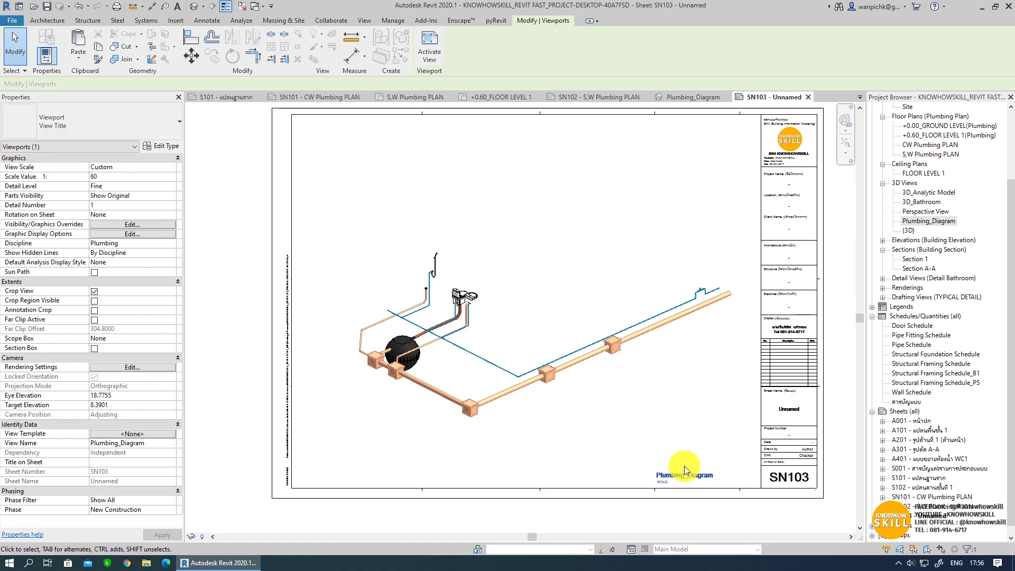
{"action": "left_click", "coordinate": [667, 456]}
- Nudge the viewport slightly left and its title slightly right
{"action": "left_click", "coordinate": [619, 362]}
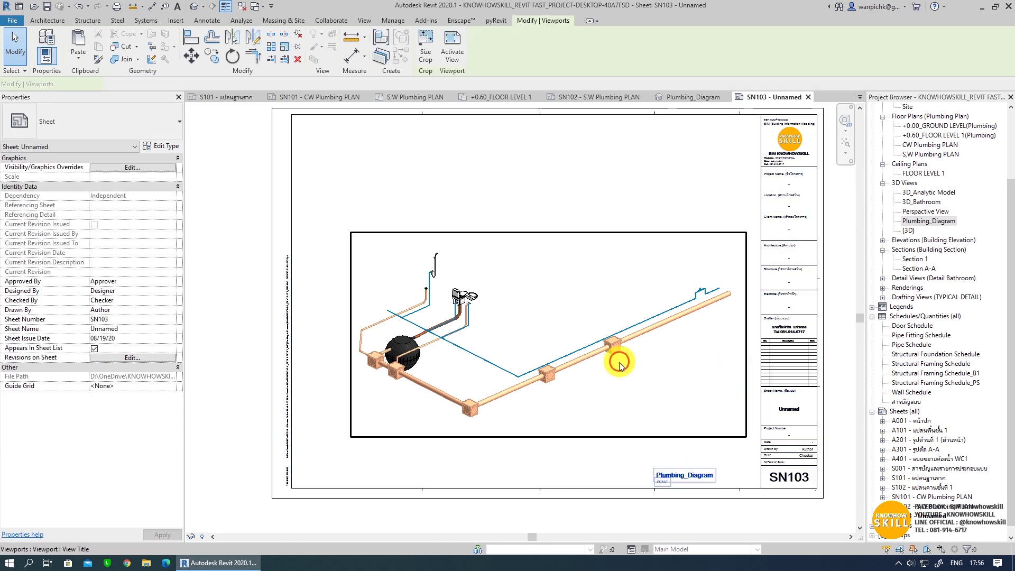
{"action": "key", "text": "Left"}
{"action": "key", "text": "Left"}
{"action": "key", "text": "Left"}
{"action": "left_click", "coordinate": [738, 473]}
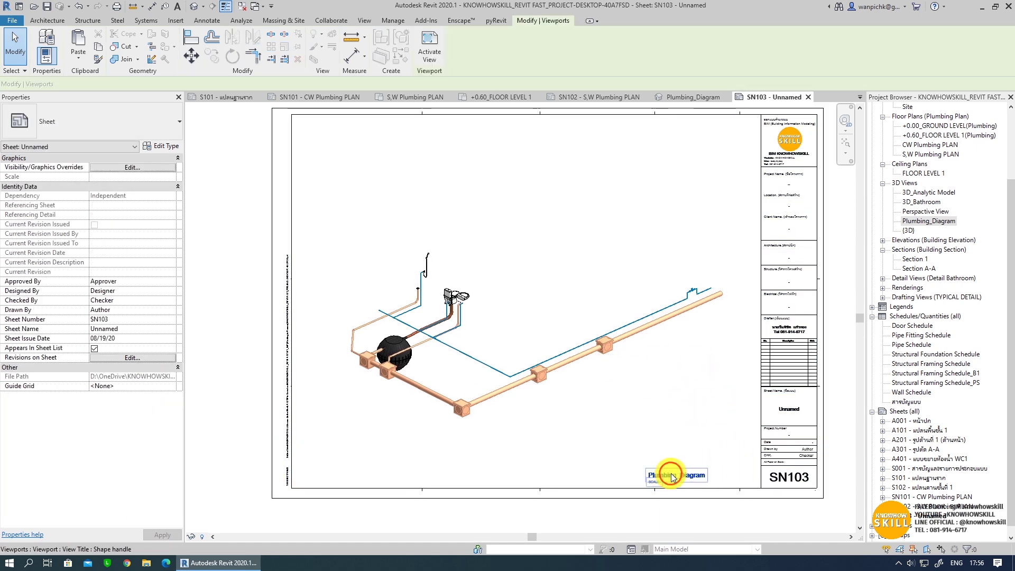
{"action": "left_click_drag", "start_coordinate": [678, 470], "coordinate": [681, 469]}
{"action": "left_click", "coordinate": [695, 452]}
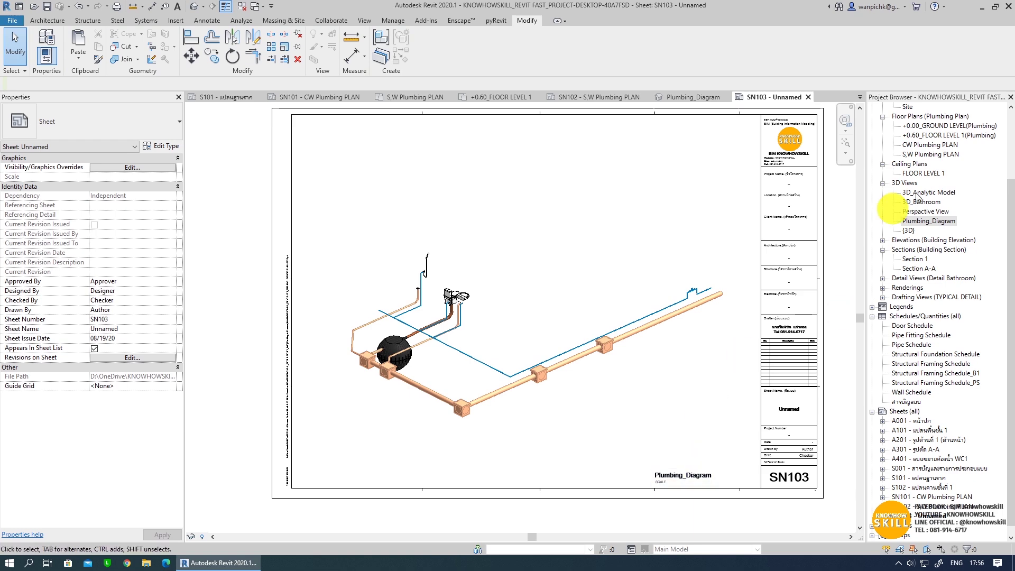
- Open the Plumbing_Diagram 3D view, try Coarse and Medium detail, then settle on Fine
{"action": "double_click", "coordinate": [929, 221]}
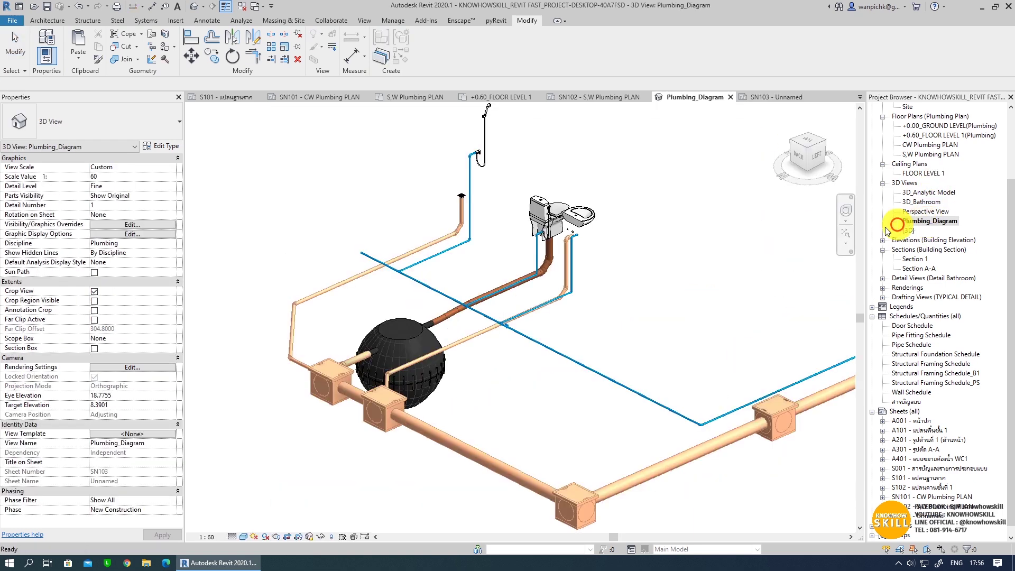
{"action": "scroll", "coordinate": [363, 424], "scroll_direction": "up", "scroll_amount": 2}
{"action": "scroll", "coordinate": [363, 425], "scroll_direction": "down", "scroll_amount": 2}
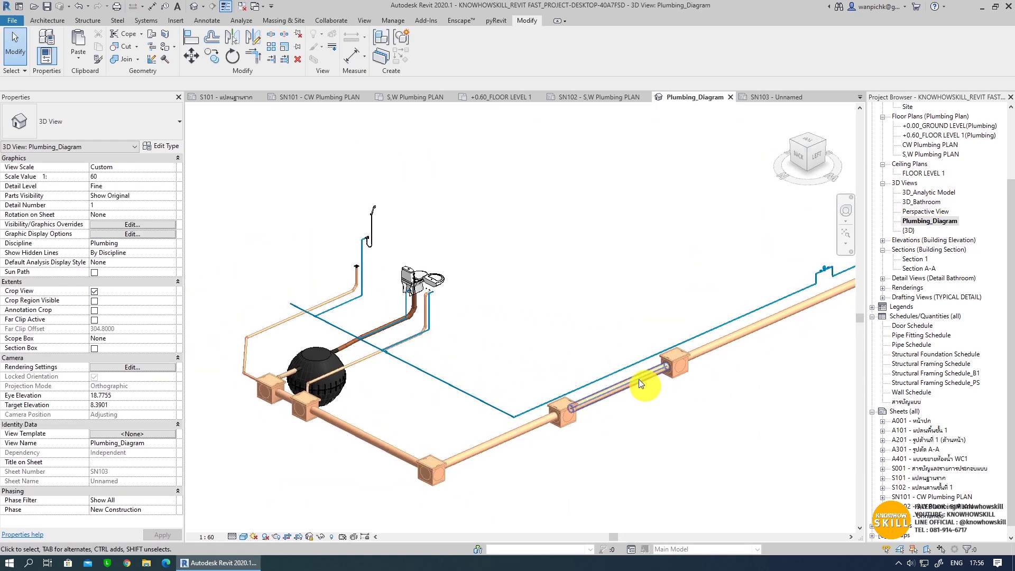
{"action": "left_click", "coordinate": [233, 537]}
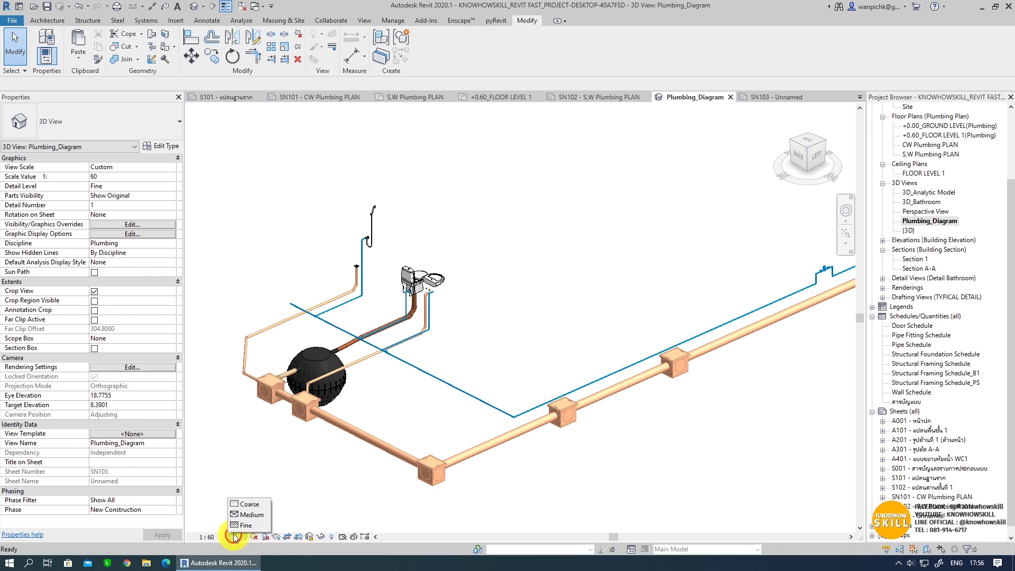
{"action": "left_click", "coordinate": [242, 504]}
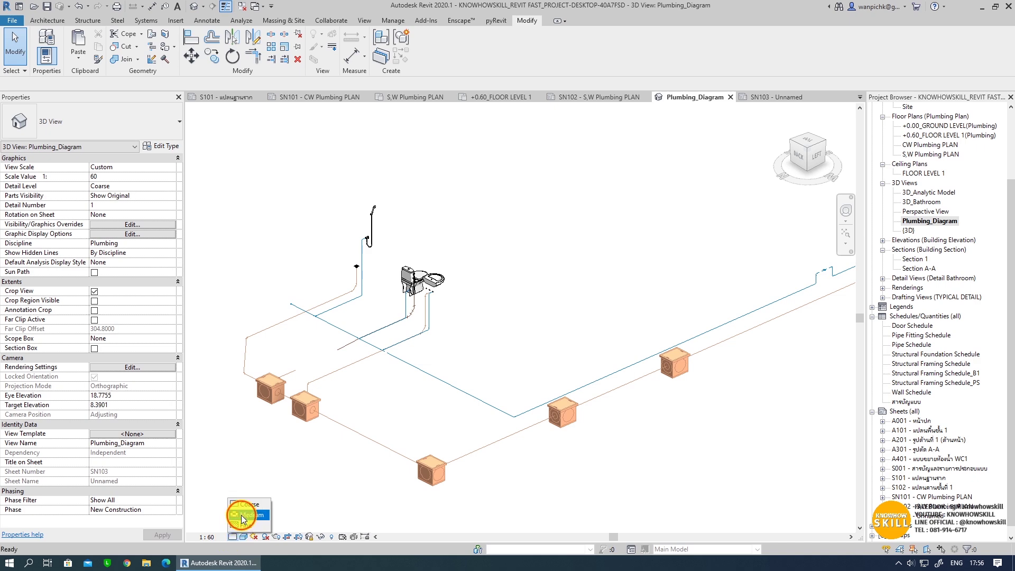
{"action": "left_click", "coordinate": [243, 516]}
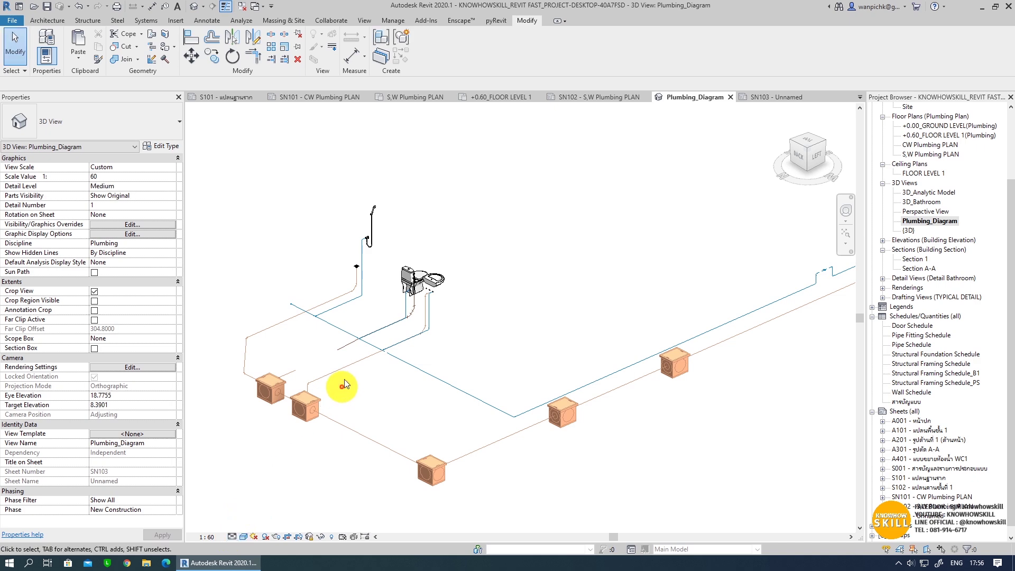
{"action": "left_click", "coordinate": [234, 537]}
{"action": "left_click", "coordinate": [243, 527]}
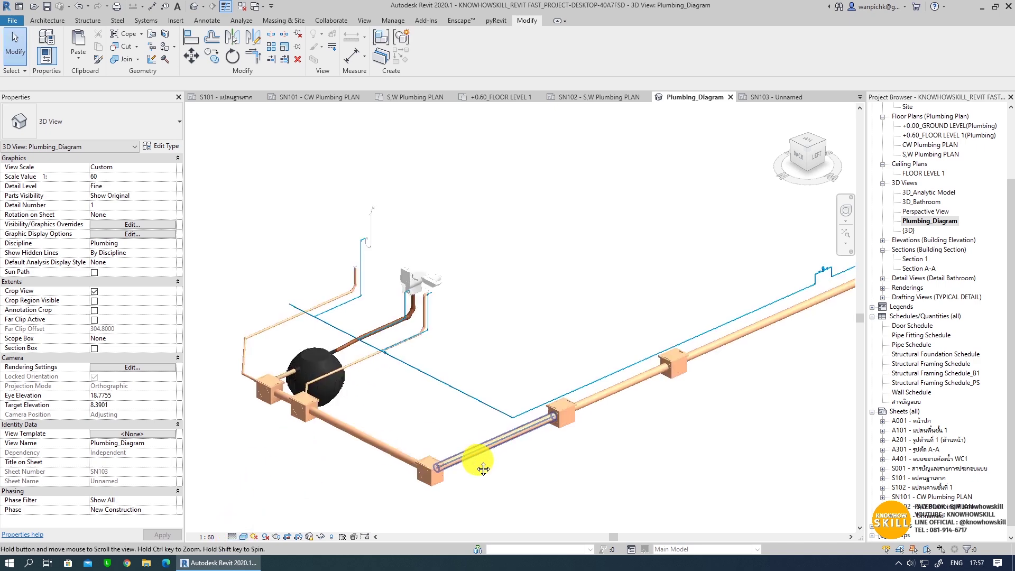
{"action": "middle_click_drag", "start_coordinate": [484, 469], "coordinate": [438, 483]}
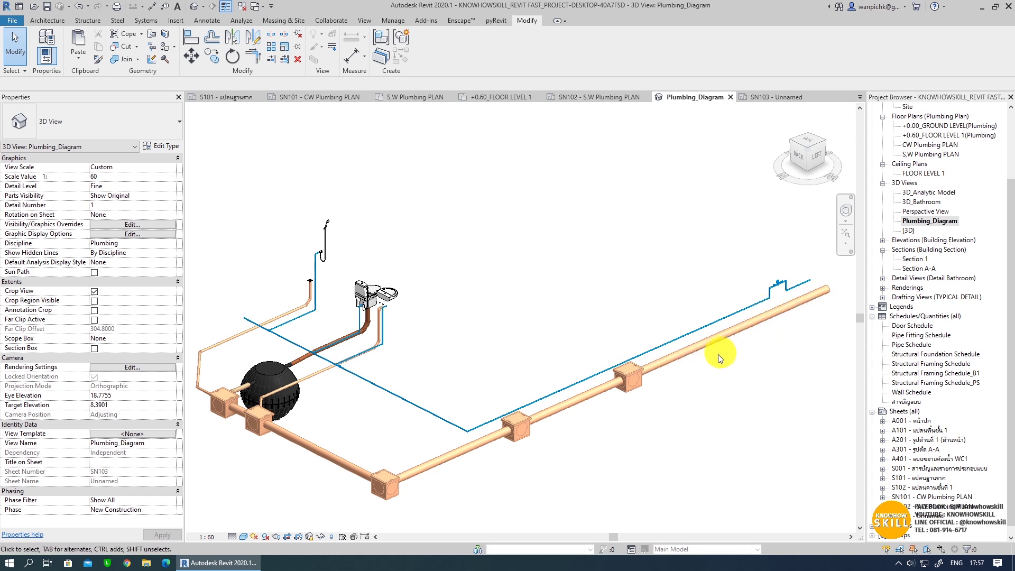
{"action": "scroll", "coordinate": [793, 340], "scroll_direction": "up", "scroll_amount": 1}
{"action": "scroll", "coordinate": [793, 340], "scroll_direction": "up", "scroll_amount": 1}
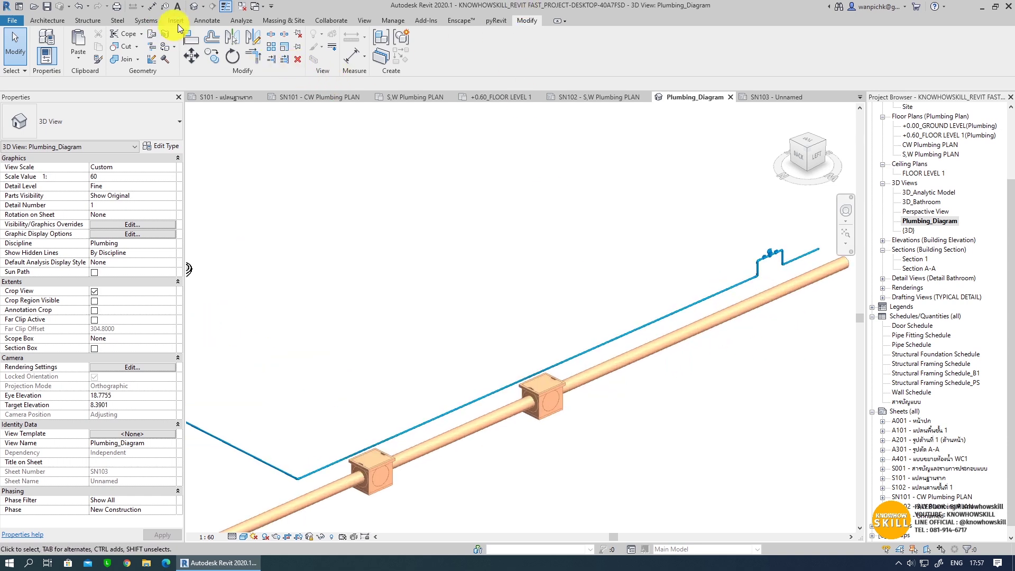
- Start Tag by Category without leaders and tag the first cold-water pipe and the orange W Ø200 mm pipe
{"action": "left_click", "coordinate": [199, 21]}
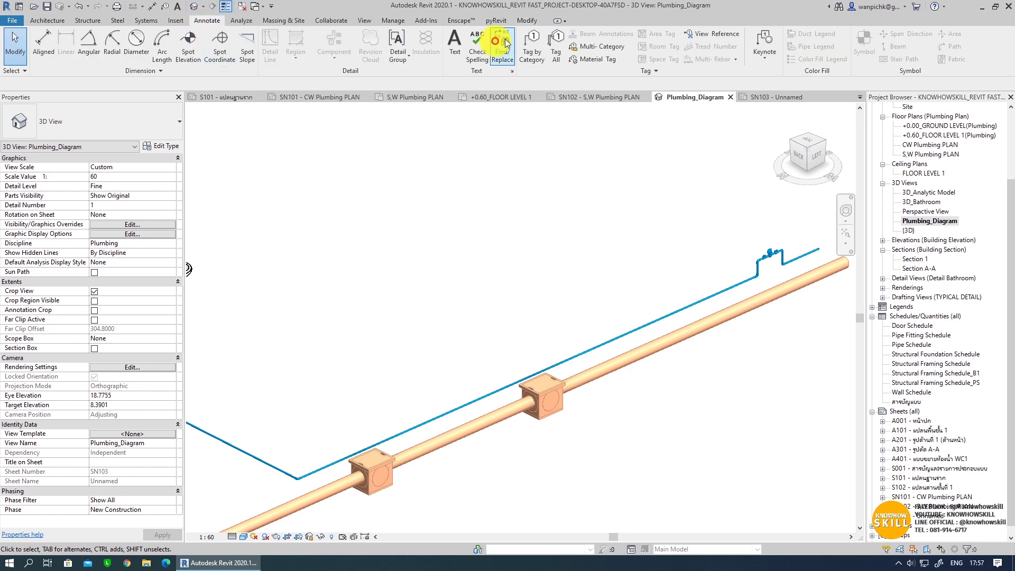
{"action": "left_click", "coordinate": [528, 56]}
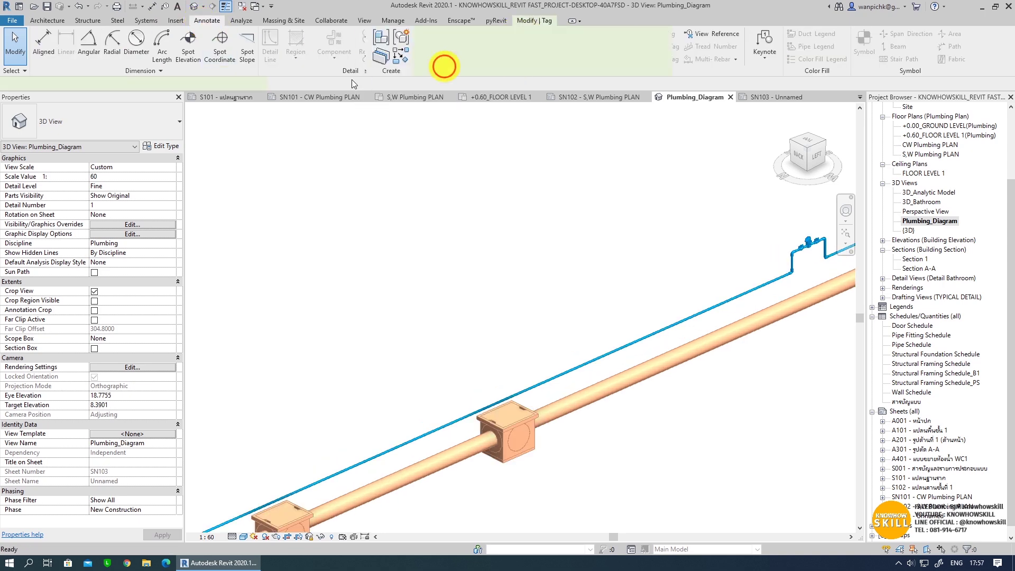
{"action": "left_click", "coordinate": [139, 84]}
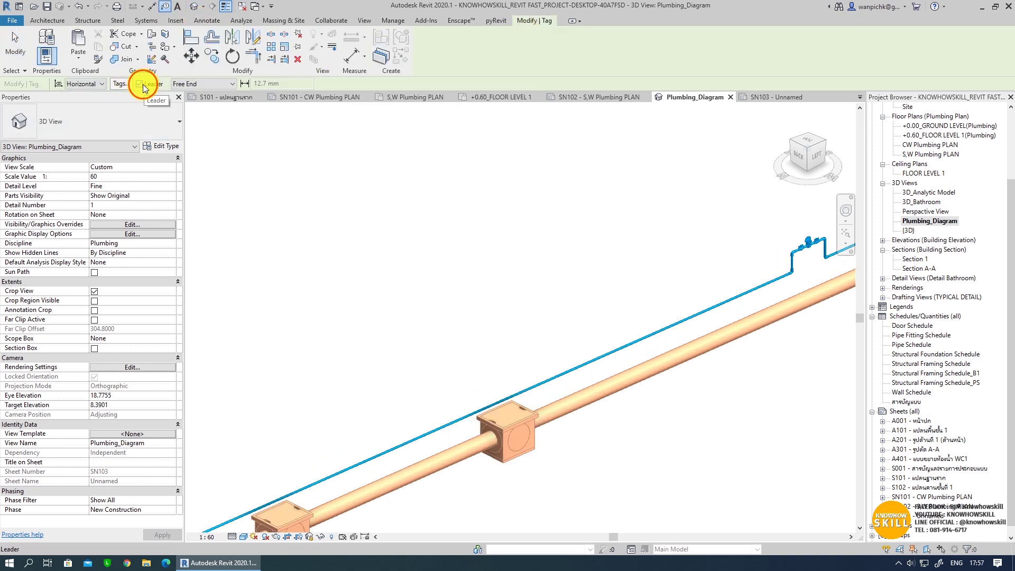
{"action": "left_click", "coordinate": [648, 339]}
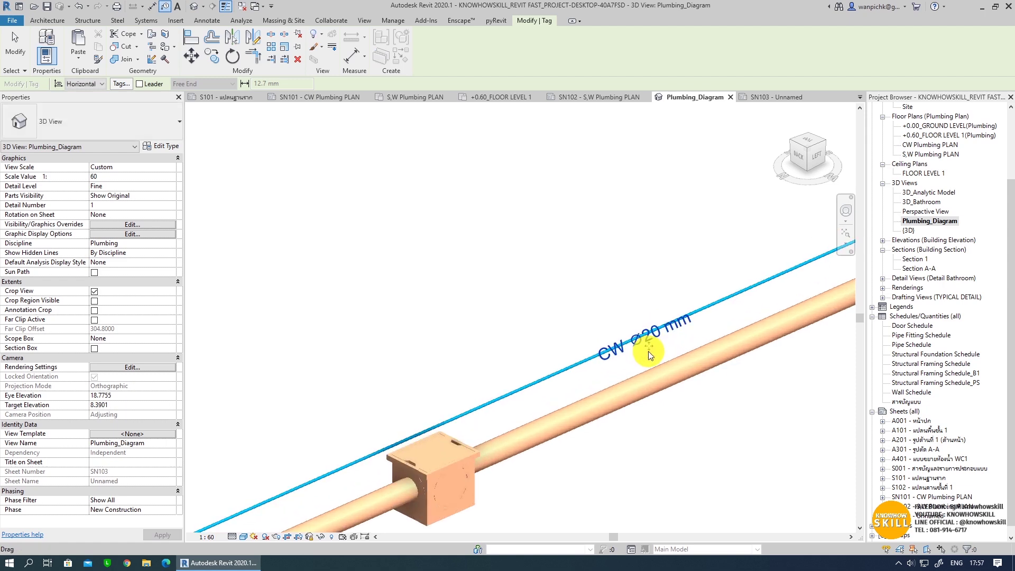
{"action": "middle_click_drag", "start_coordinate": [667, 384], "coordinate": [580, 331]}
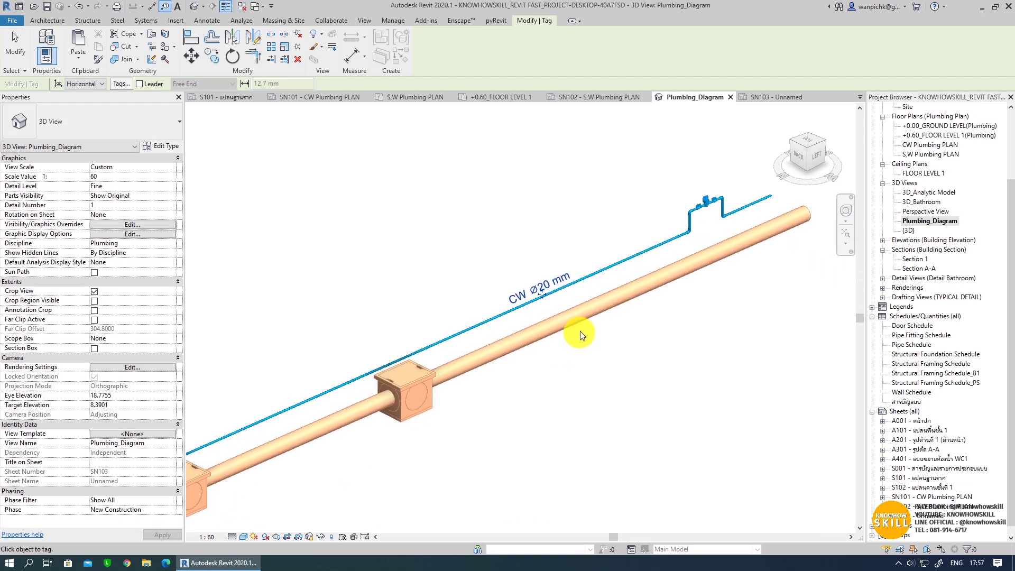
{"action": "left_click", "coordinate": [573, 327]}
- Tag the diagonal CW Ø20 mm pipe, the left W Ø200 mm pipe and the next pipe
{"action": "scroll", "coordinate": [550, 359], "scroll_direction": "down", "scroll_amount": 3}
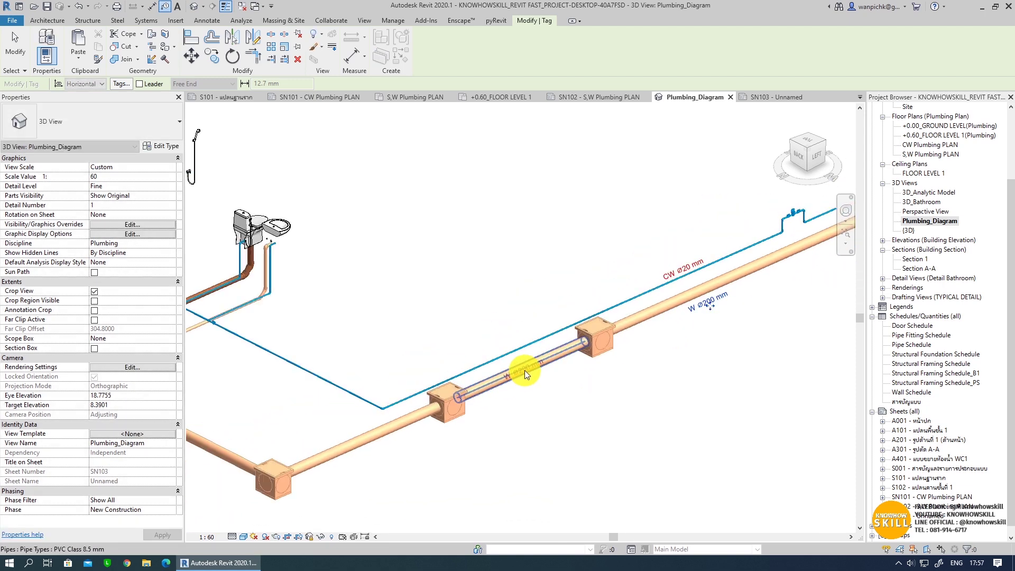
{"action": "scroll", "coordinate": [519, 365], "scroll_direction": "up", "scroll_amount": 2}
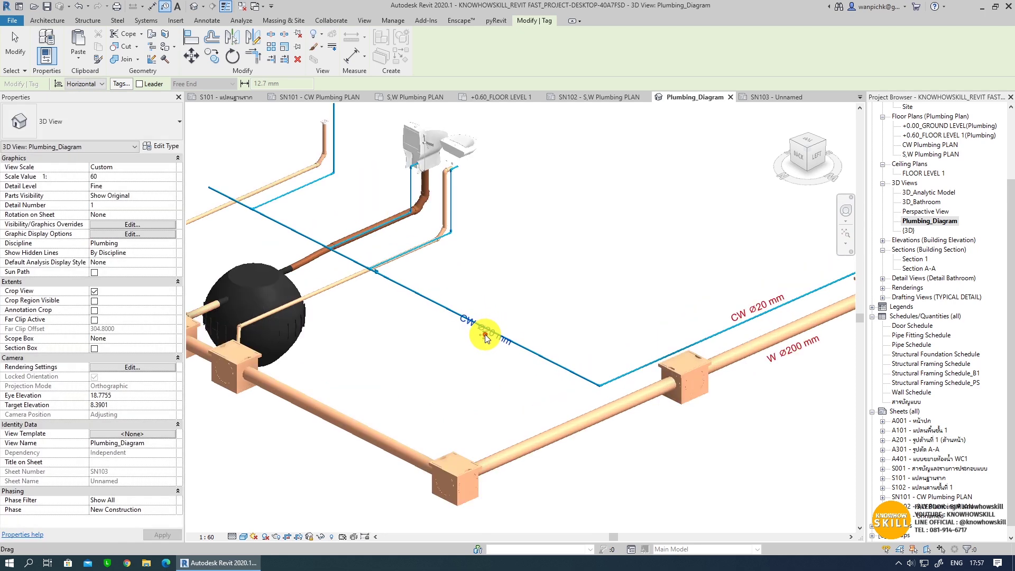
{"action": "left_click", "coordinate": [494, 325]}
{"action": "left_click", "coordinate": [370, 418]}
{"action": "left_click", "coordinate": [567, 439]}
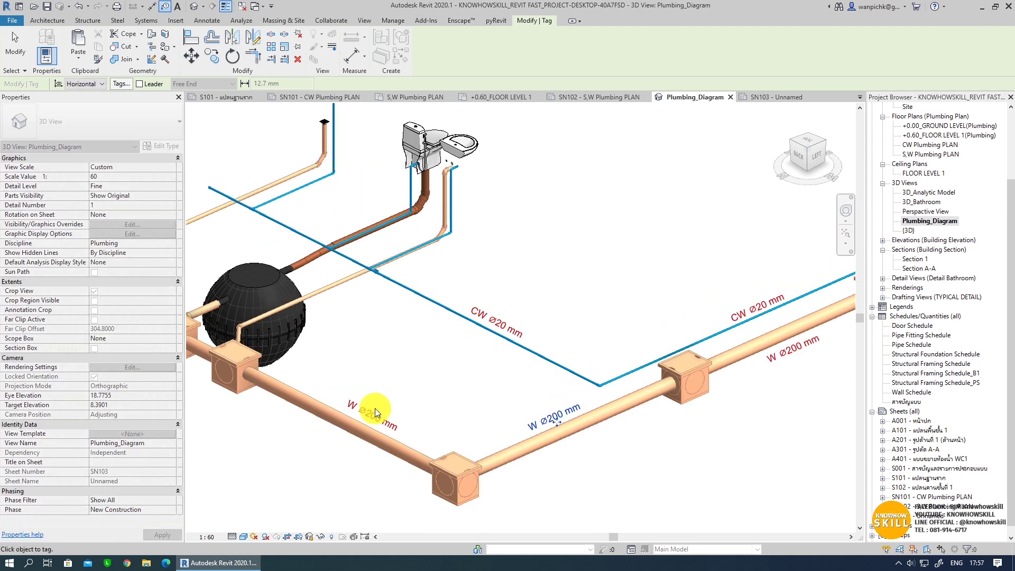
{"action": "middle_click_drag", "start_coordinate": [375, 408], "coordinate": [671, 446]}
- Tag the small W Ø55 mm pipes, the CW Ø20 mm and CW Ø18 mm pipes, and the S Ø100 mm pipe
{"action": "left_click", "coordinate": [450, 278]}
{"action": "left_click", "coordinate": [424, 319]}
{"action": "left_click", "coordinate": [595, 266]}
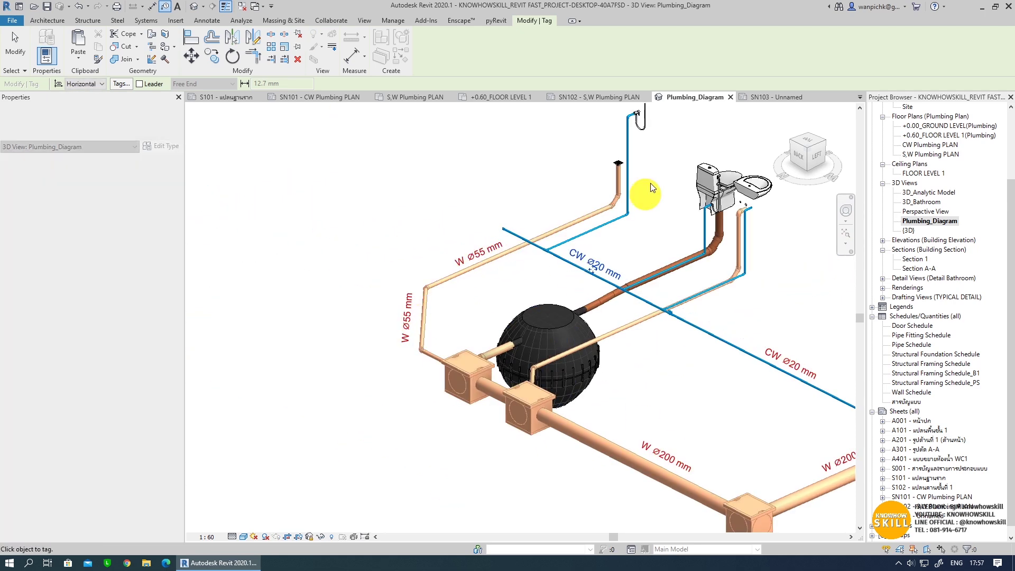
{"action": "left_click", "coordinate": [641, 165]}
{"action": "left_click", "coordinate": [754, 242]}
{"action": "left_click", "coordinate": [626, 326]}
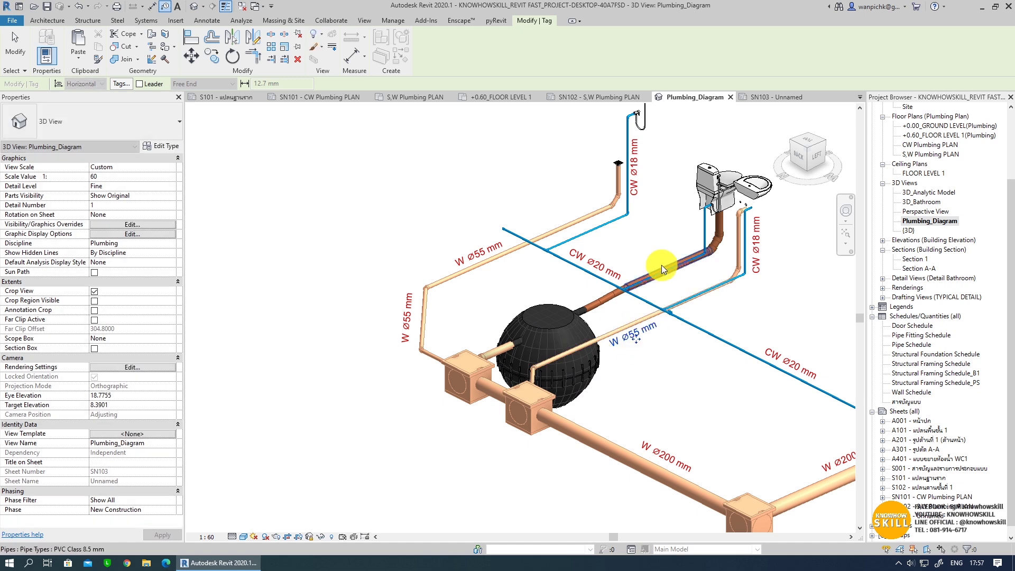
{"action": "left_click", "coordinate": [662, 265]}
- Pan and zoom to fit the whole tagged pipe network into view
{"action": "scroll", "coordinate": [660, 262], "scroll_direction": "down", "scroll_amount": 1}
{"action": "middle_click_drag", "start_coordinate": [437, 452], "coordinate": [446, 473]}
{"action": "scroll", "coordinate": [446, 473], "scroll_direction": "down", "scroll_amount": 2}
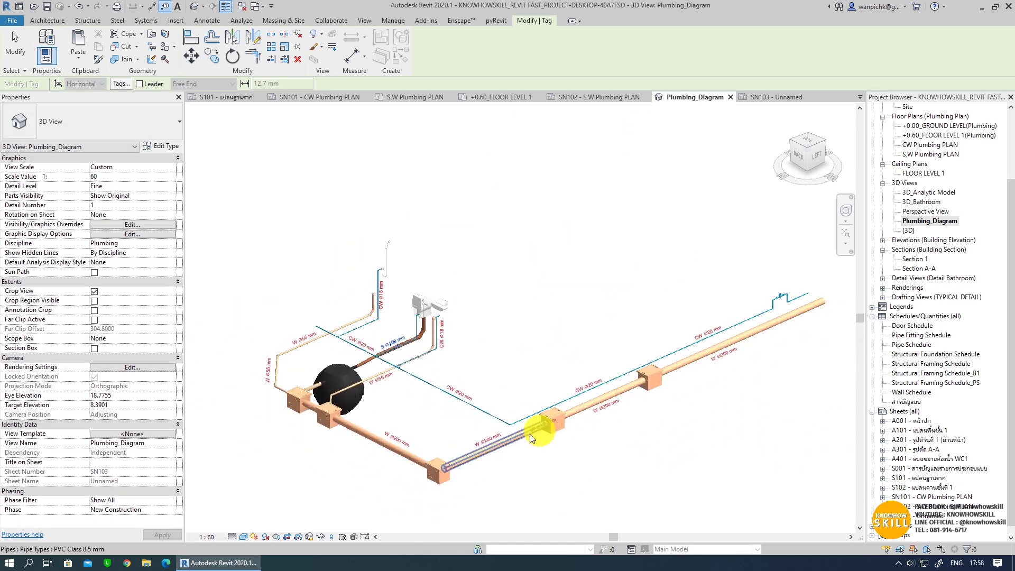
{"action": "scroll", "coordinate": [776, 288], "scroll_direction": "up", "scroll_amount": 1}
{"action": "scroll", "coordinate": [775, 287], "scroll_direction": "down", "scroll_amount": 2}
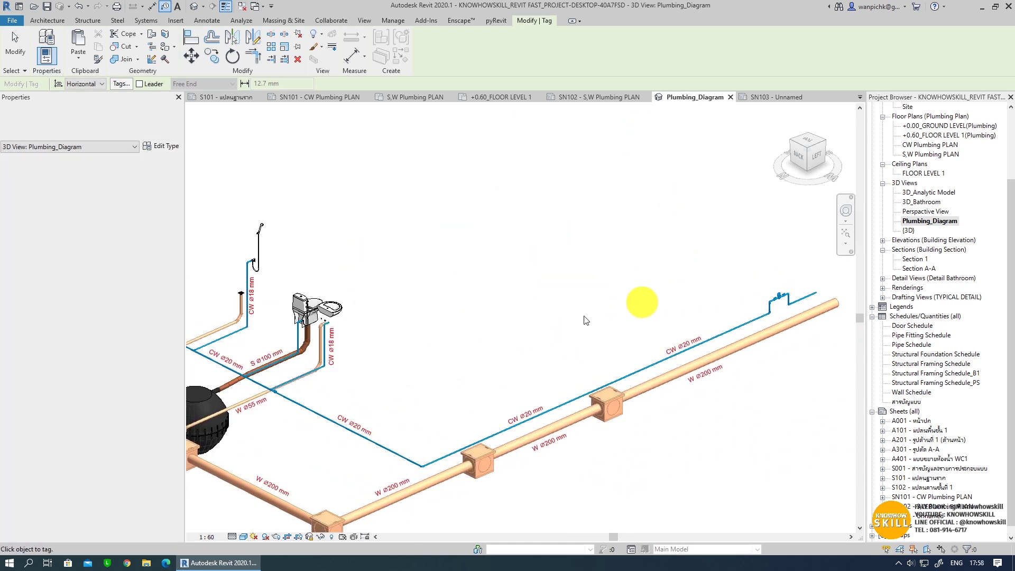
{"action": "middle_click_drag", "start_coordinate": [641, 301], "coordinate": [427, 390]}
{"action": "scroll", "coordinate": [427, 390], "scroll_direction": "down", "scroll_amount": 1}
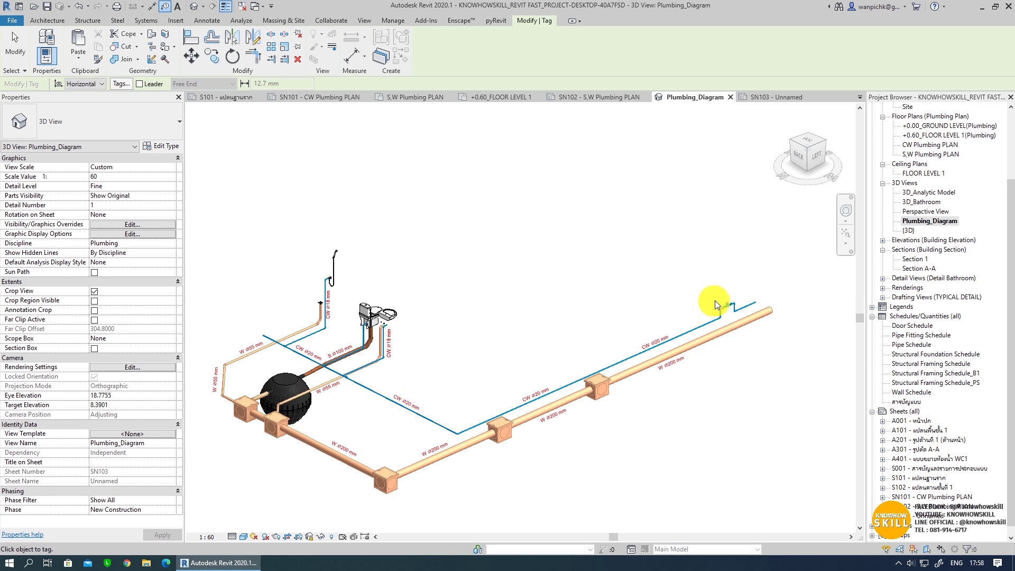
{"action": "scroll", "coordinate": [730, 296], "scroll_direction": "up", "scroll_amount": 2}
{"action": "scroll", "coordinate": [717, 329], "scroll_direction": "up", "scroll_amount": 2}
- Switch to Multi-Category Tag with leaders using the Tag_Muti_Description&Comment (Left) tag type
{"action": "key", "text": "Escape"}
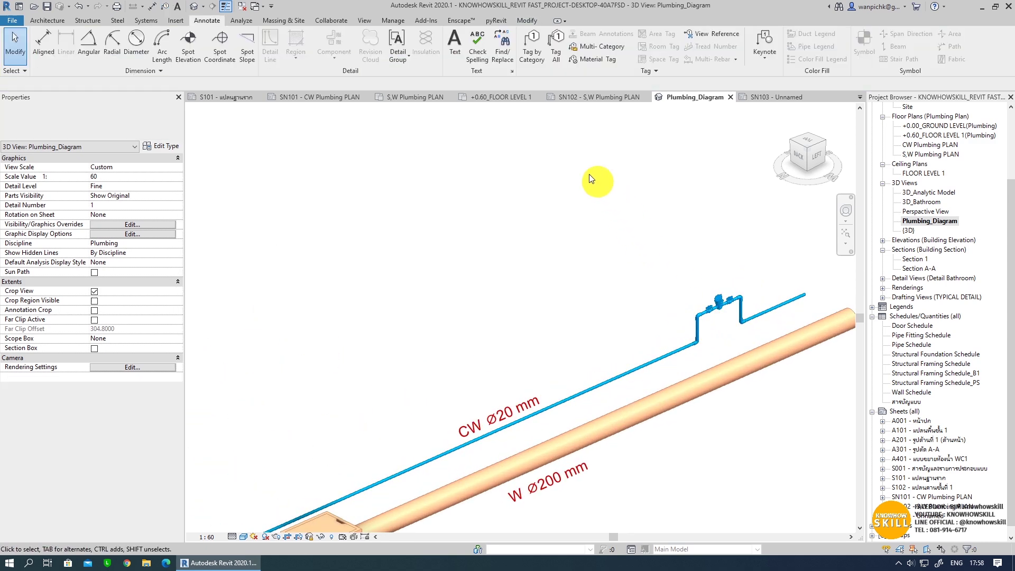
{"action": "left_click", "coordinate": [594, 46]}
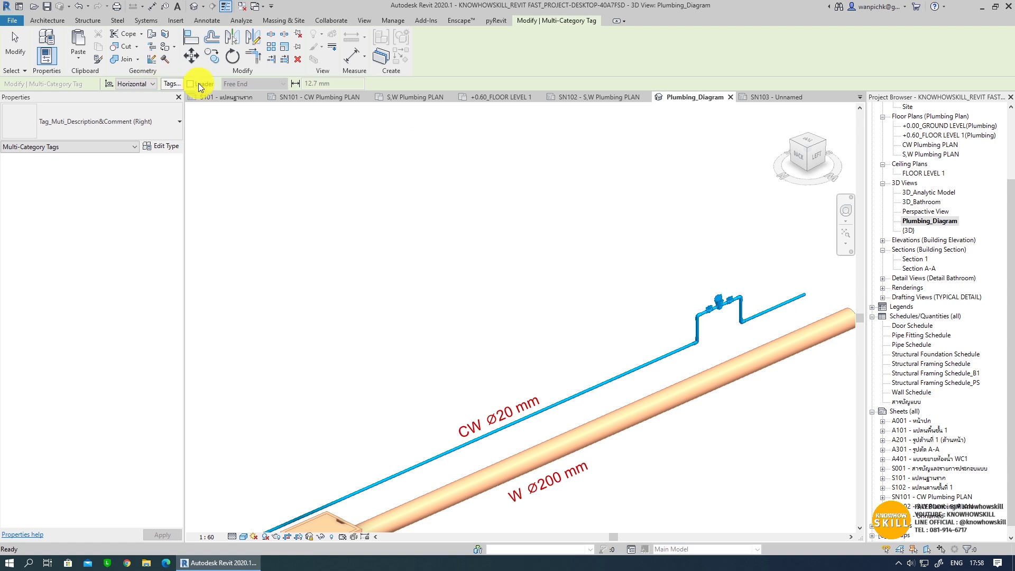
{"action": "left_click", "coordinate": [199, 83]}
{"action": "left_click", "coordinate": [92, 117]}
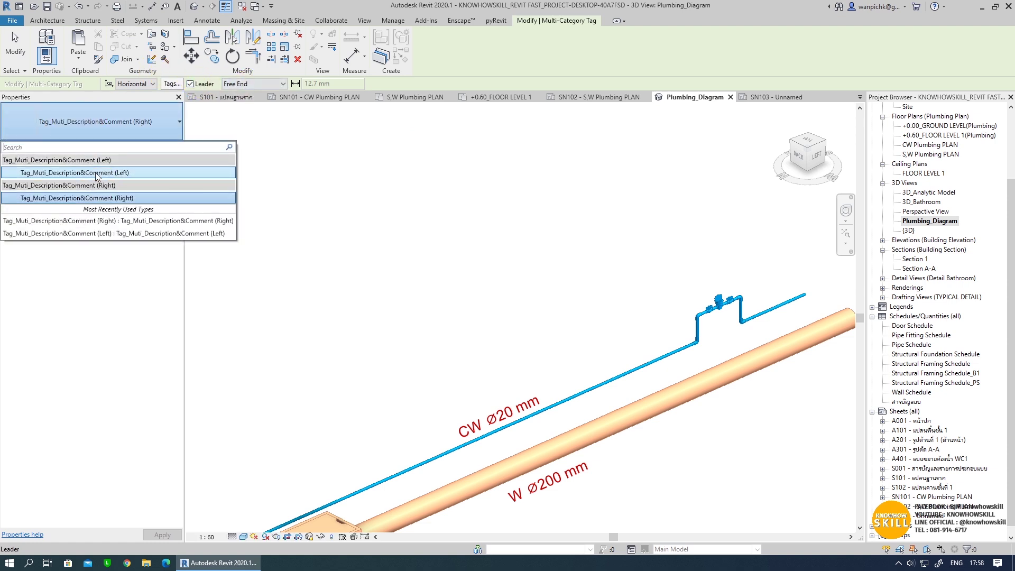
{"action": "left_click", "coordinate": [97, 173]}
{"action": "scroll", "coordinate": [679, 267], "scroll_direction": "up", "scroll_amount": 3}
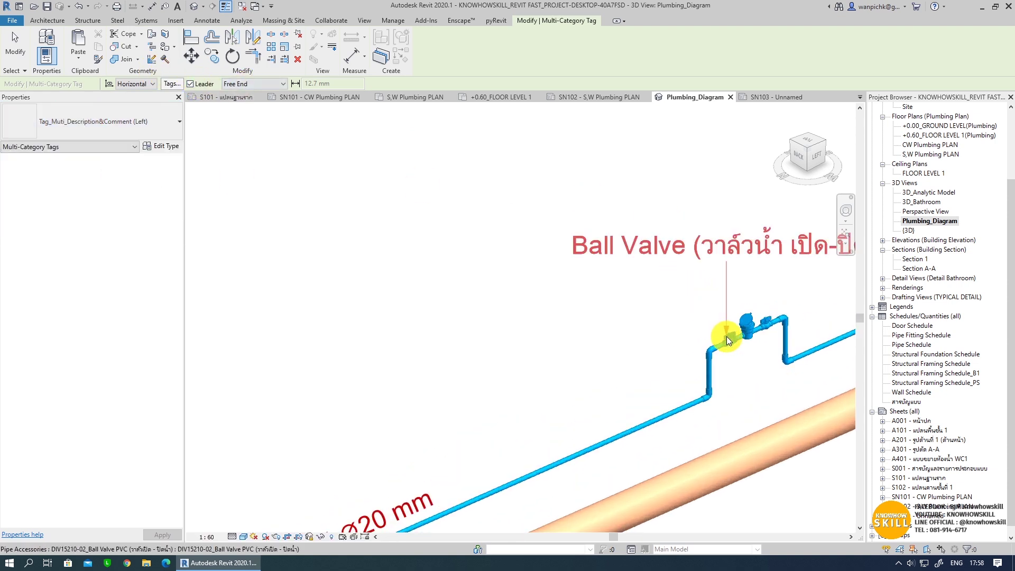
- Place stacked leader tags on the left ball valve, the water meter and the right ball valve
{"action": "left_click", "coordinate": [727, 337]}
{"action": "left_click", "coordinate": [695, 293]}
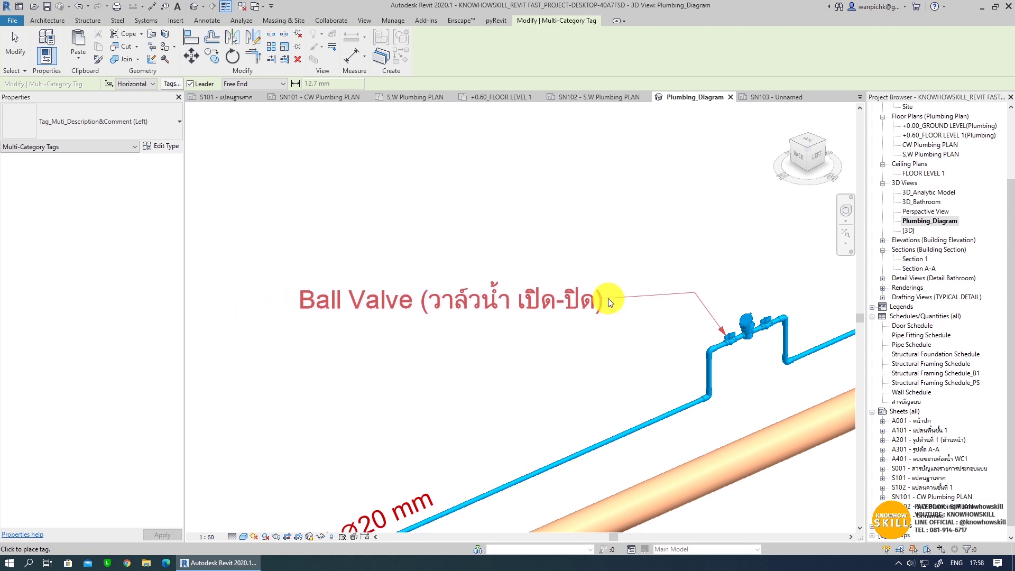
{"action": "left_click", "coordinate": [616, 291]}
{"action": "left_click", "coordinate": [746, 322]}
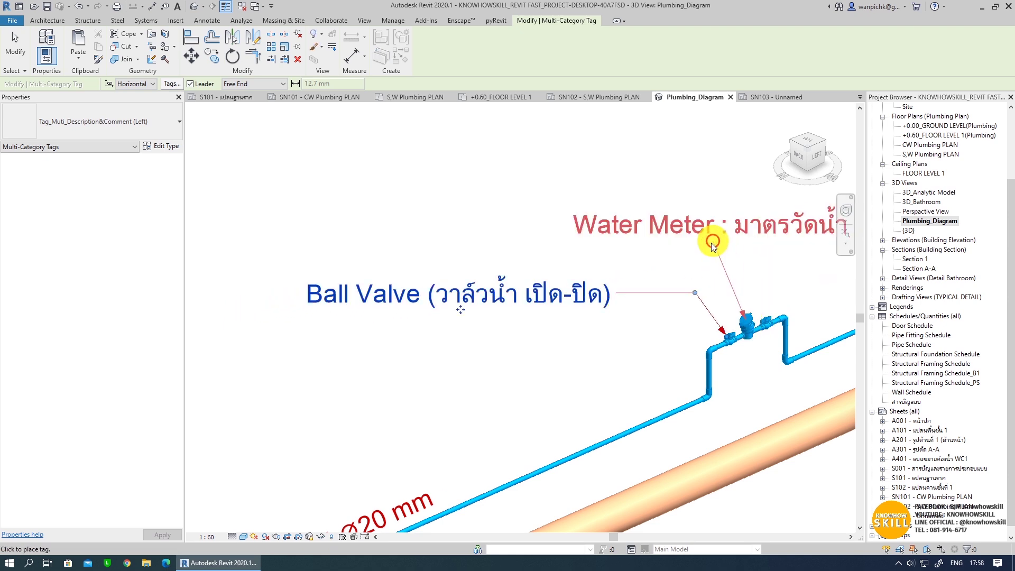
{"action": "left_click", "coordinate": [696, 255]}
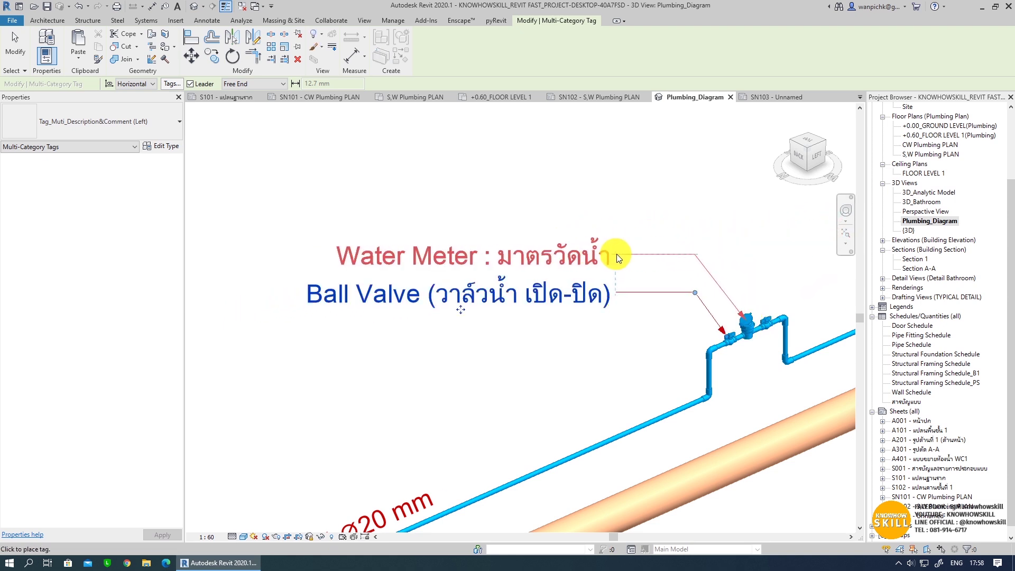
{"action": "left_click", "coordinate": [617, 254]}
{"action": "left_click", "coordinate": [770, 320]}
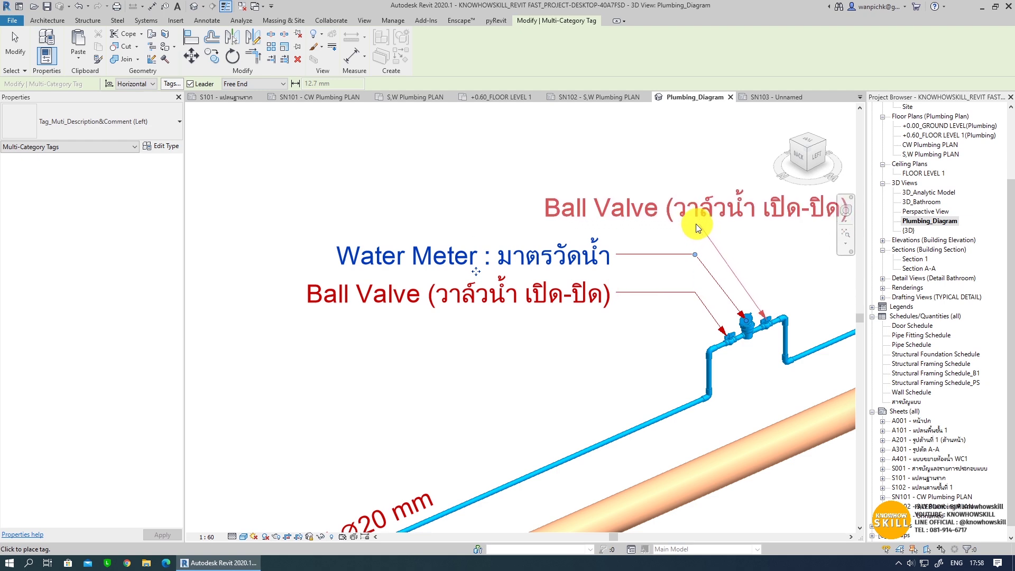
{"action": "left_click", "coordinate": [698, 224]}
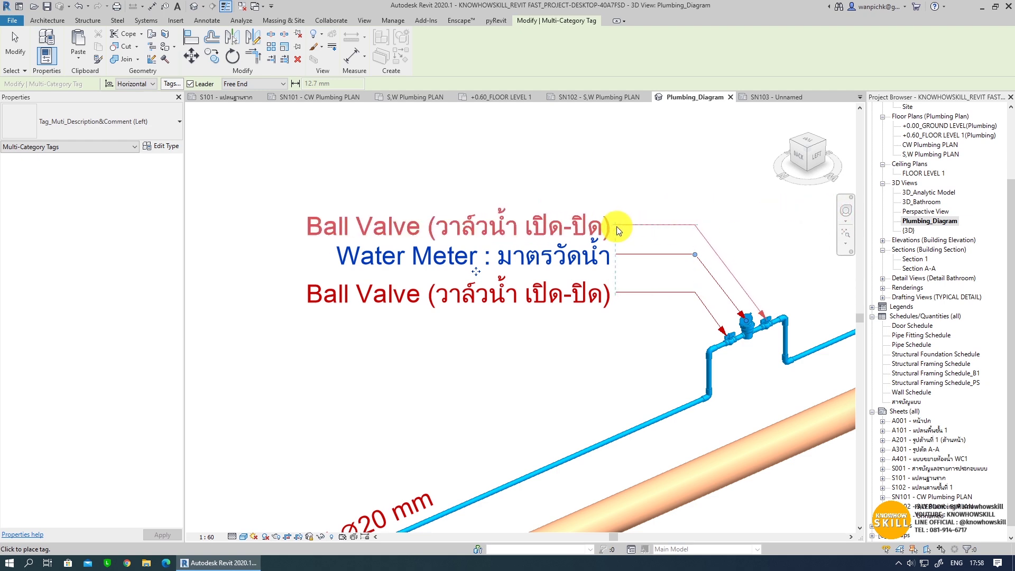
{"action": "left_click", "coordinate": [617, 227]}
- Nudge the top Ball Valve tag above the Water Meter tag, then zoom out
{"action": "key", "text": "Escape"}
{"action": "left_click", "coordinate": [476, 235]}
{"action": "left_click_drag", "start_coordinate": [461, 239], "coordinate": [461, 231]}
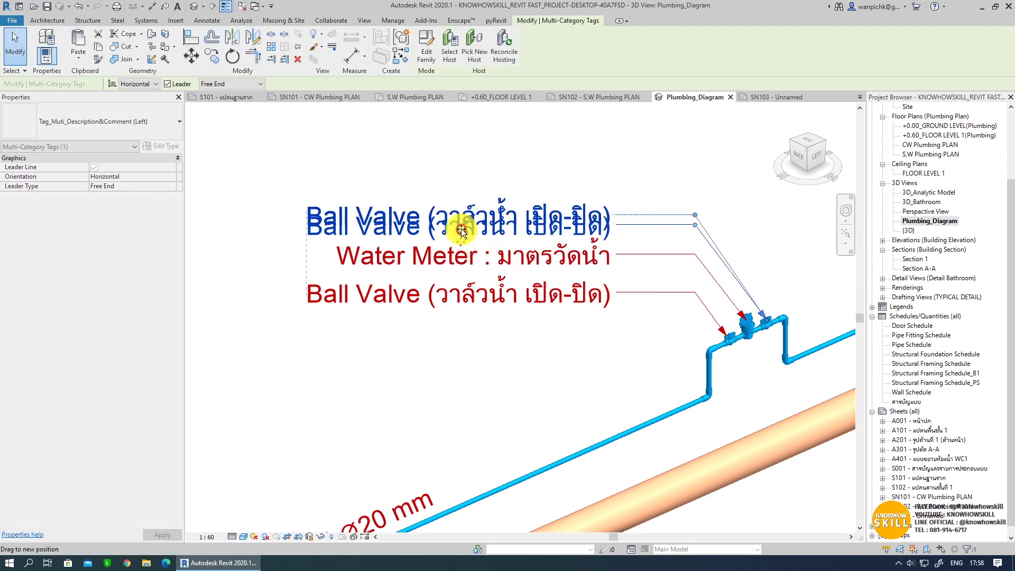
{"action": "key", "text": "Escape"}
{"action": "scroll", "coordinate": [646, 227], "scroll_direction": "down", "scroll_amount": 3}
{"action": "scroll", "coordinate": [612, 272], "scroll_direction": "down", "scroll_amount": 2}
{"action": "scroll", "coordinate": [453, 345], "scroll_direction": "down", "scroll_amount": 2}
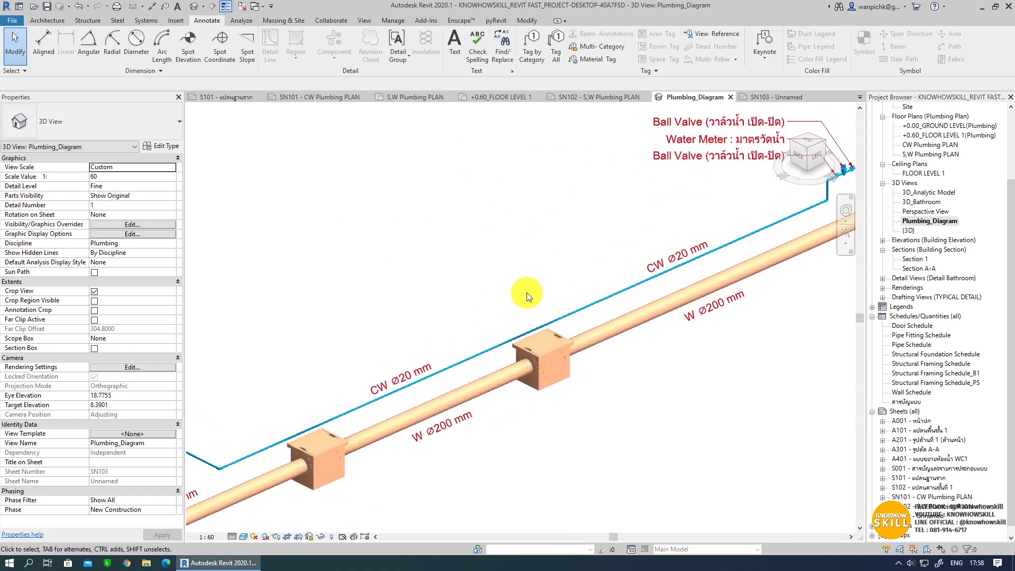
{"action": "scroll", "coordinate": [527, 297], "scroll_direction": "down", "scroll_amount": 3}
{"action": "scroll", "coordinate": [667, 354], "scroll_direction": "down", "scroll_amount": 2}
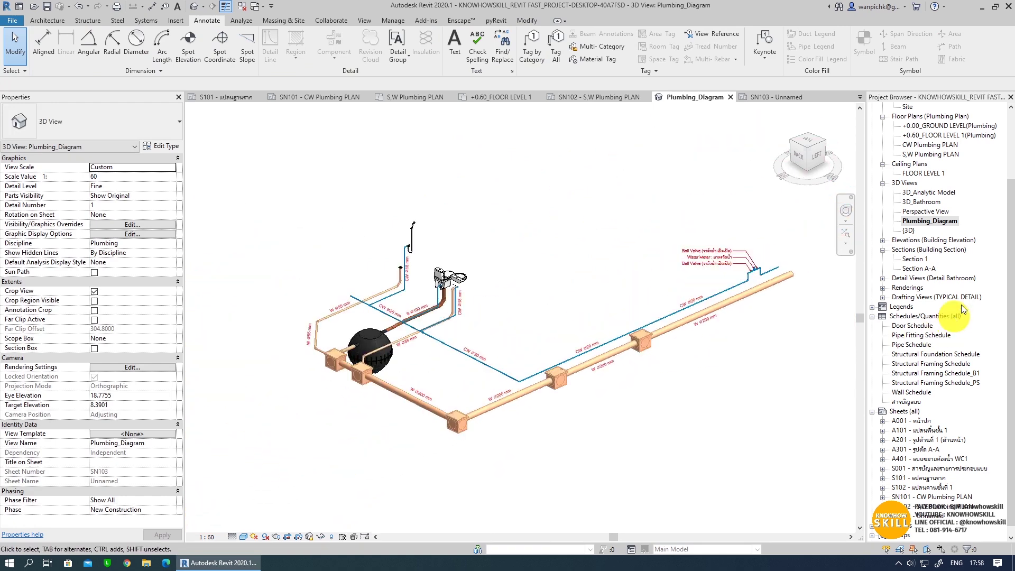
{"action": "scroll", "coordinate": [952, 317], "scroll_direction": "down", "scroll_amount": 1}
- Copy the Pipe Schedule and Pipe Fitting Schedule from sheet SN102 to the clipboard
{"action": "double_click", "coordinate": [922, 509]}
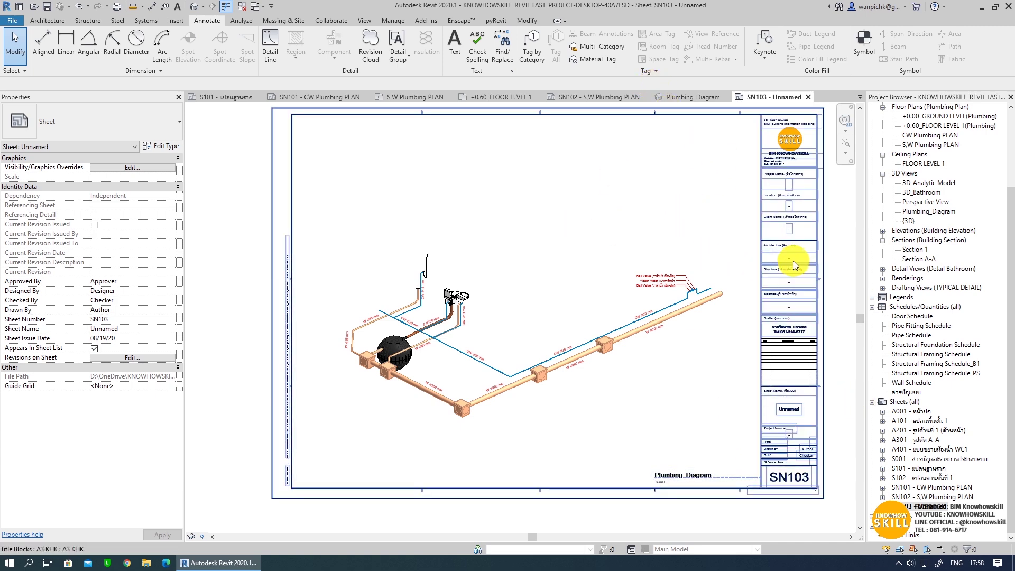
{"action": "double_click", "coordinate": [934, 497]}
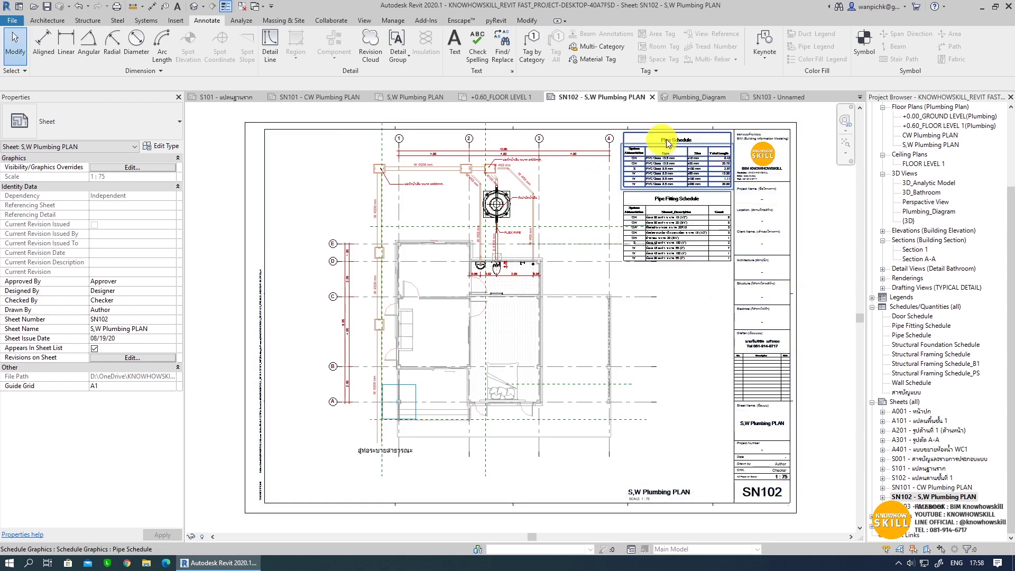
{"action": "left_click", "coordinate": [697, 161]}
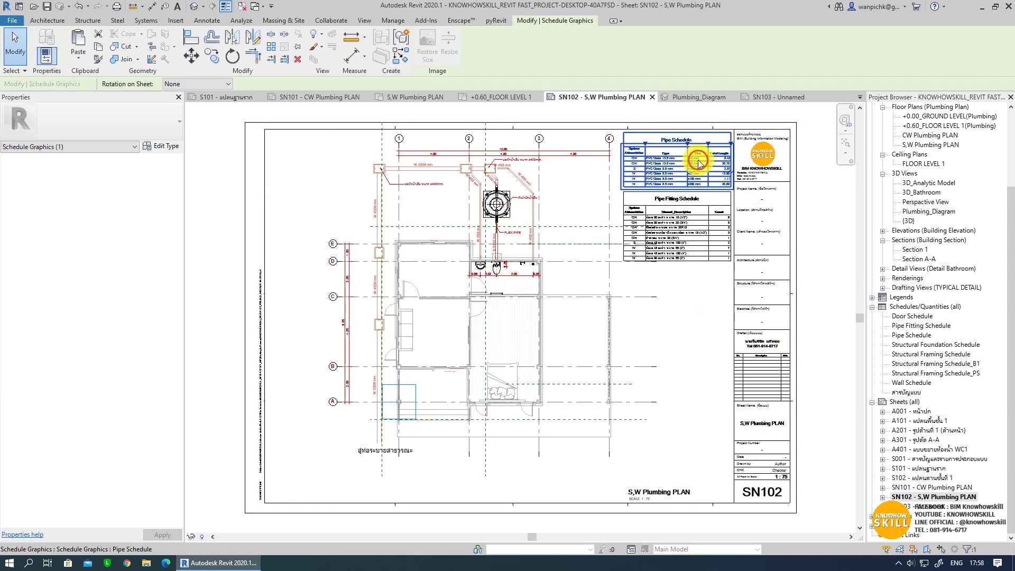
{"action": "left_click", "coordinate": [700, 206], "text": "ctrl"}
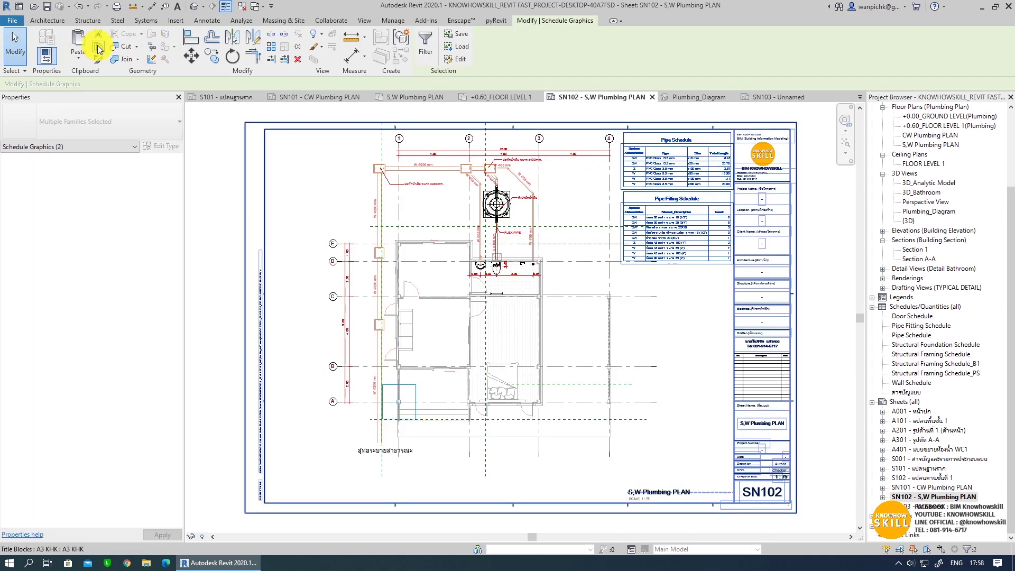
{"action": "left_click", "coordinate": [99, 48]}
{"action": "left_click", "coordinate": [216, 142]}
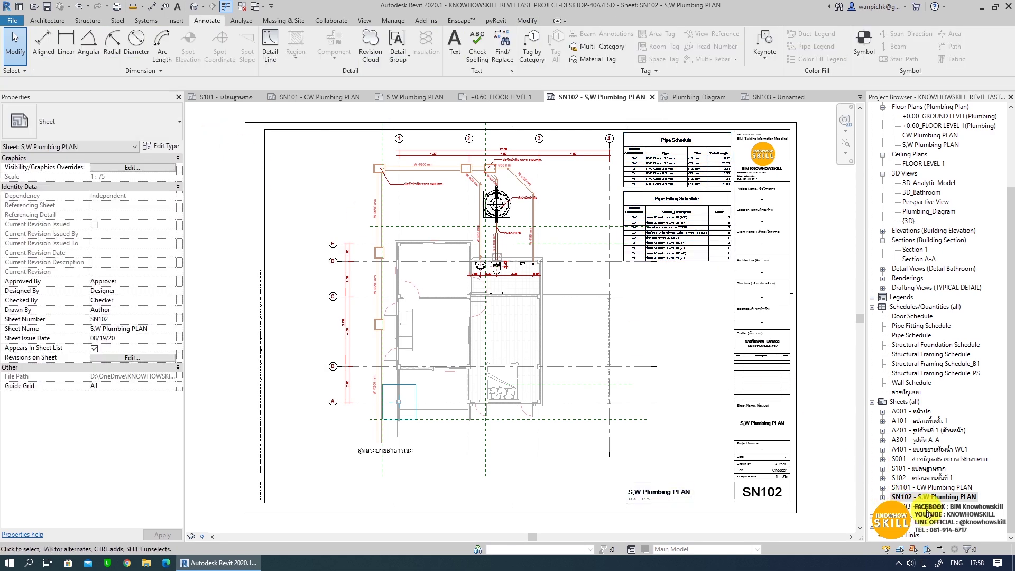
- Paste both schedules onto sheet SN103 aligned to the same place
{"action": "double_click", "coordinate": [930, 508]}
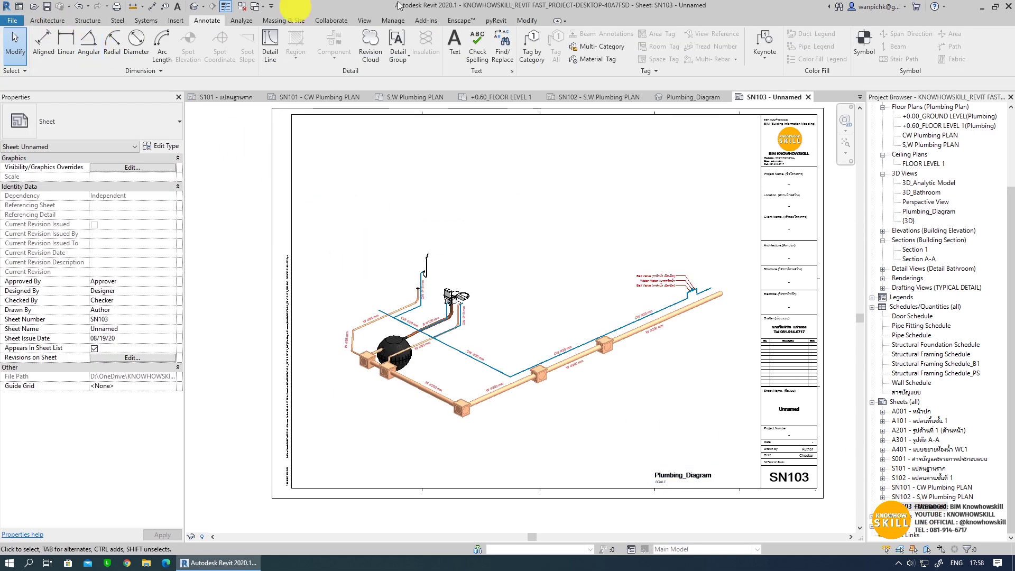
{"action": "left_click", "coordinate": [527, 20]}
{"action": "left_click", "coordinate": [73, 61]}
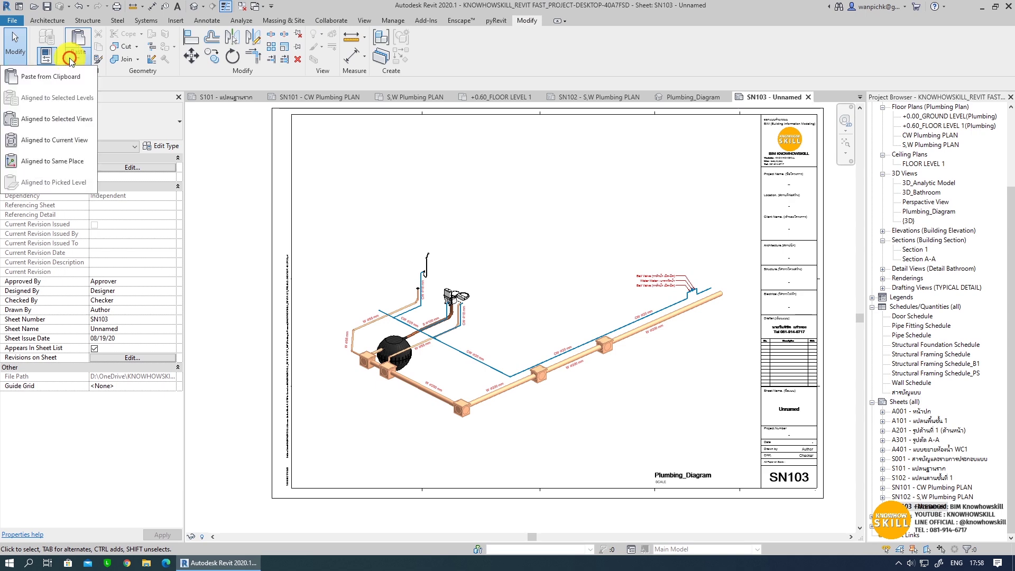
{"action": "left_click", "coordinate": [29, 138]}
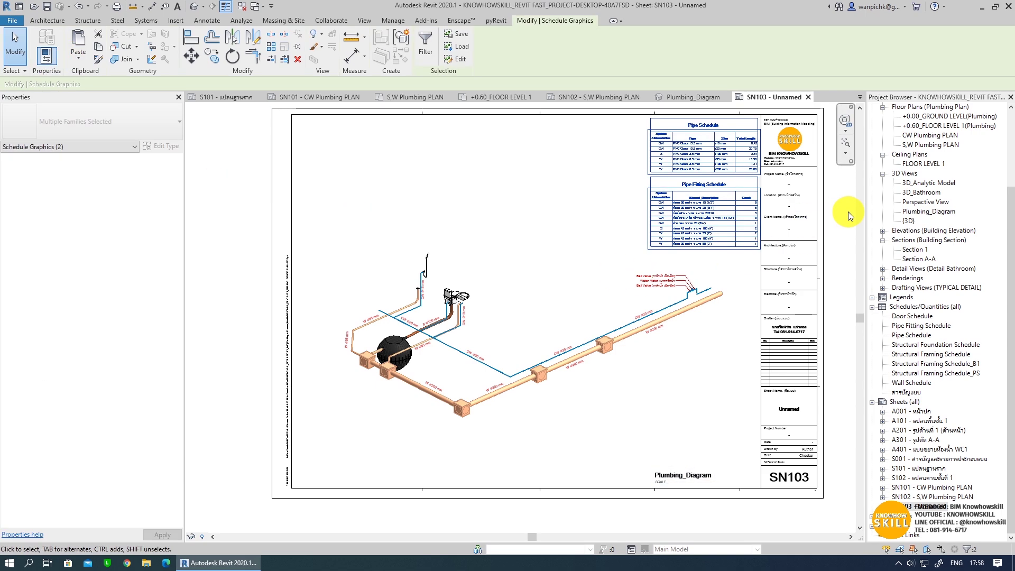
{"action": "left_click", "coordinate": [849, 212]}
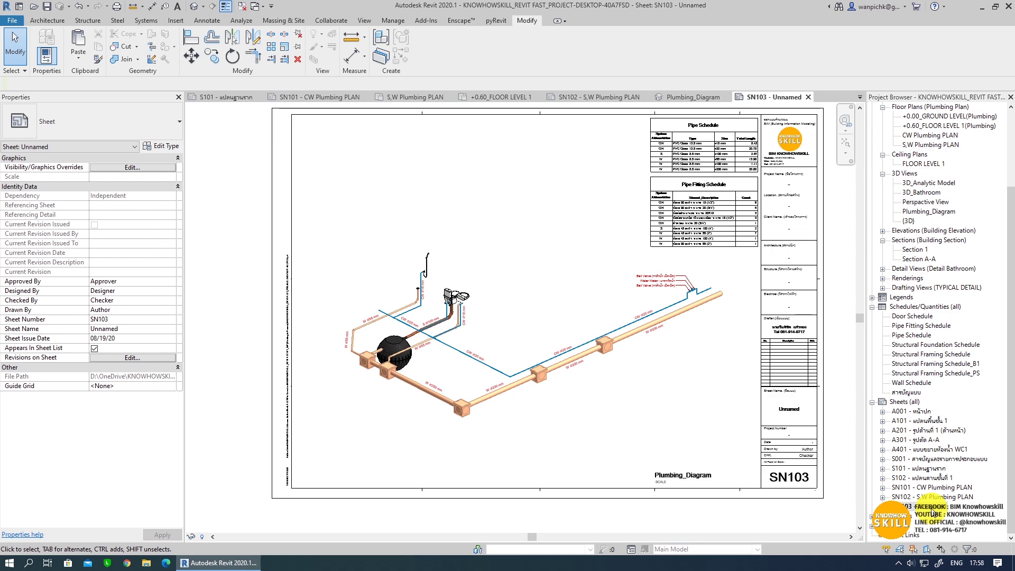
- Rename sheet SN103 to 'Plumbing Diagram' from the Project Browser and zoom to fit the sheet
{"action": "right_click", "coordinate": [934, 509]}
{"action": "left_click", "coordinate": [916, 409]}
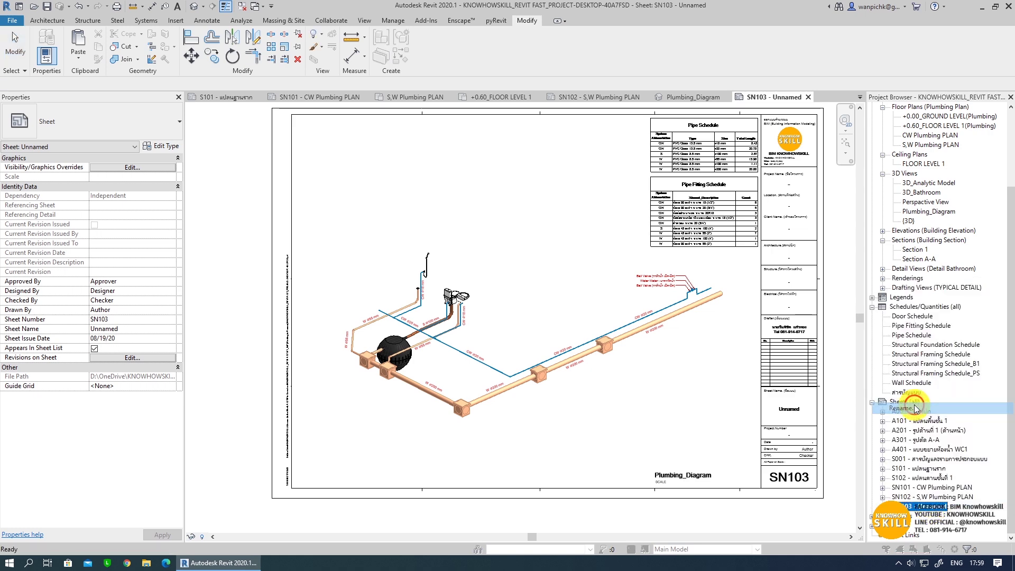
{"action": "key", "text": "Tab"}
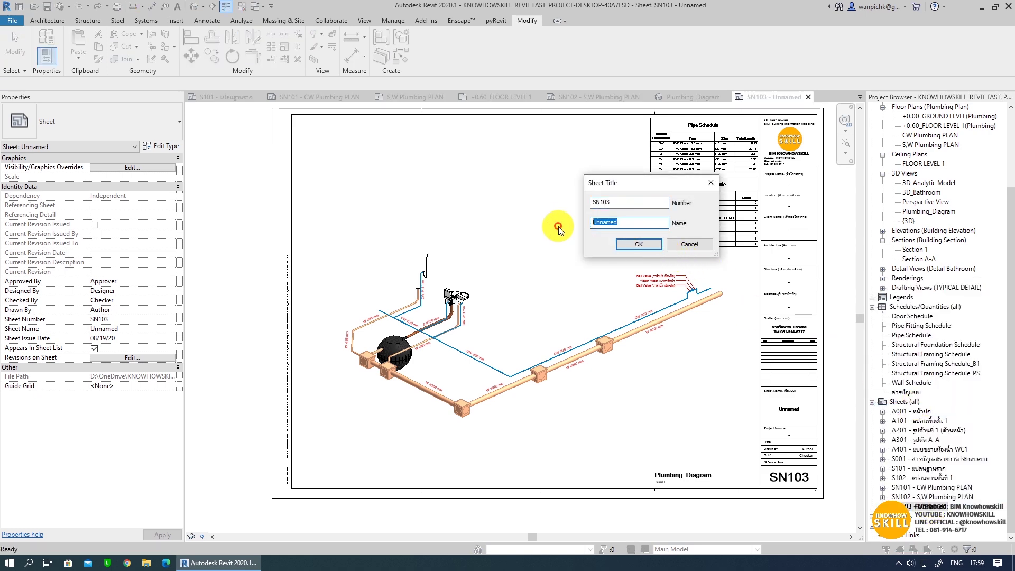
{"action": "type", "text": "Plu"}
{"action": "type", "text": "mb"}
{"action": "type", "text": "m"}
{"action": "key", "text": "Return"}
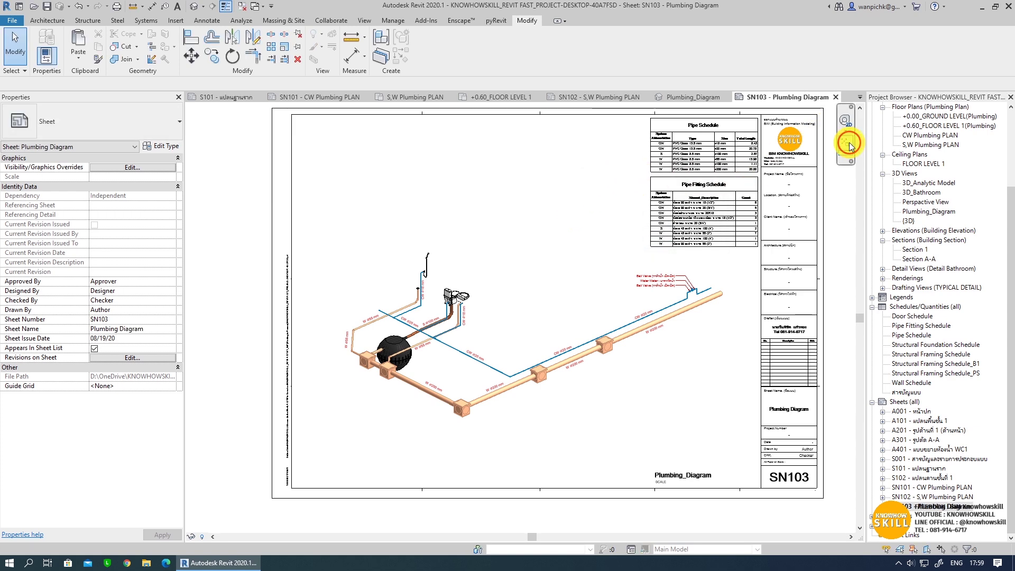
{"action": "left_click", "coordinate": [845, 144]}
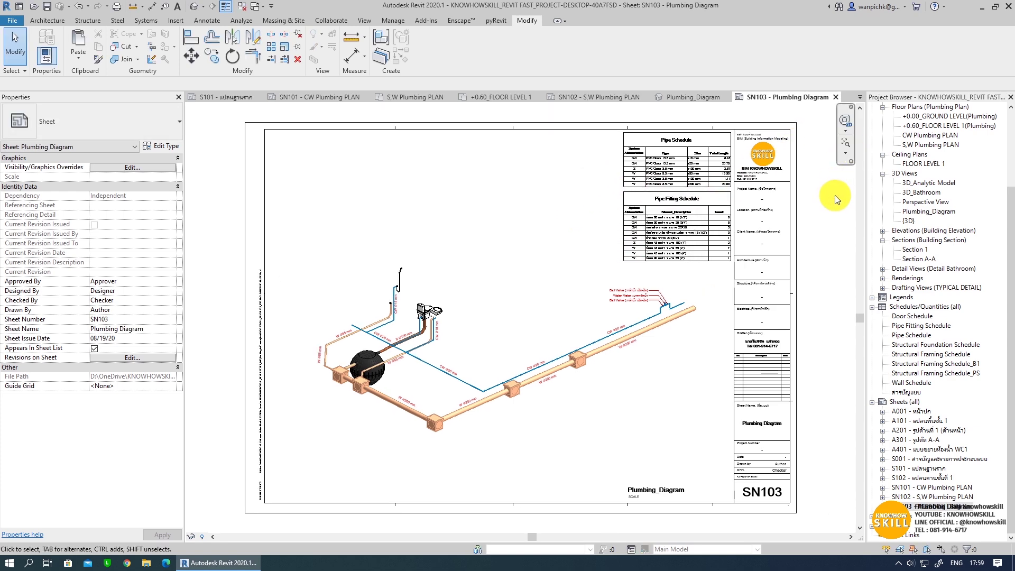
- Close all inactive views, leaving only sheet SN103, and save the project
{"action": "left_click", "coordinate": [241, 10]}
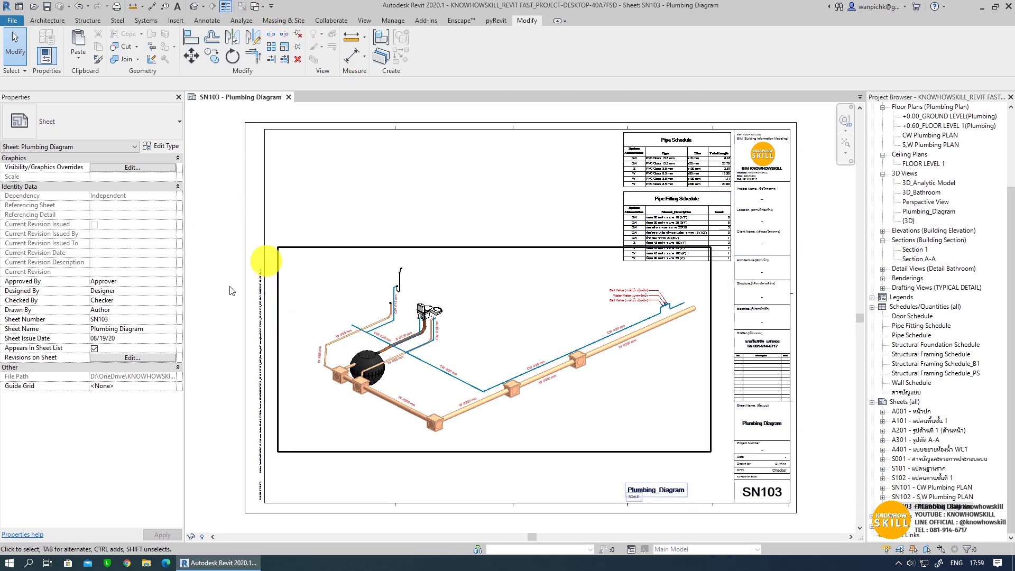
{"action": "left_click", "coordinate": [47, 8]}
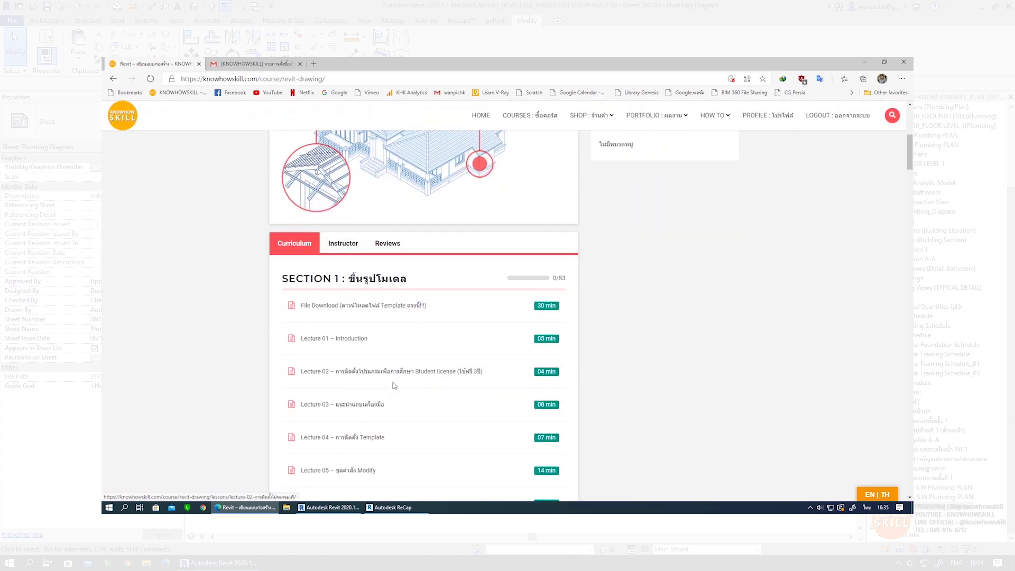
- Scroll the course curriculum and open the Lecture 04 lesson page
{"action": "scroll", "coordinate": [508, 386], "scroll_direction": "down", "scroll_amount": 1}
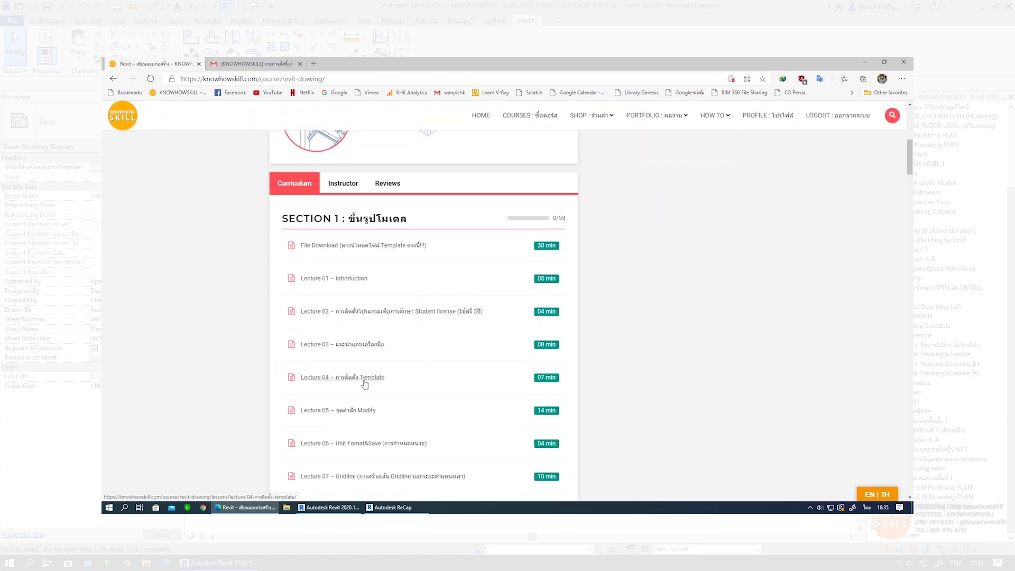
{"action": "left_click", "coordinate": [365, 378]}
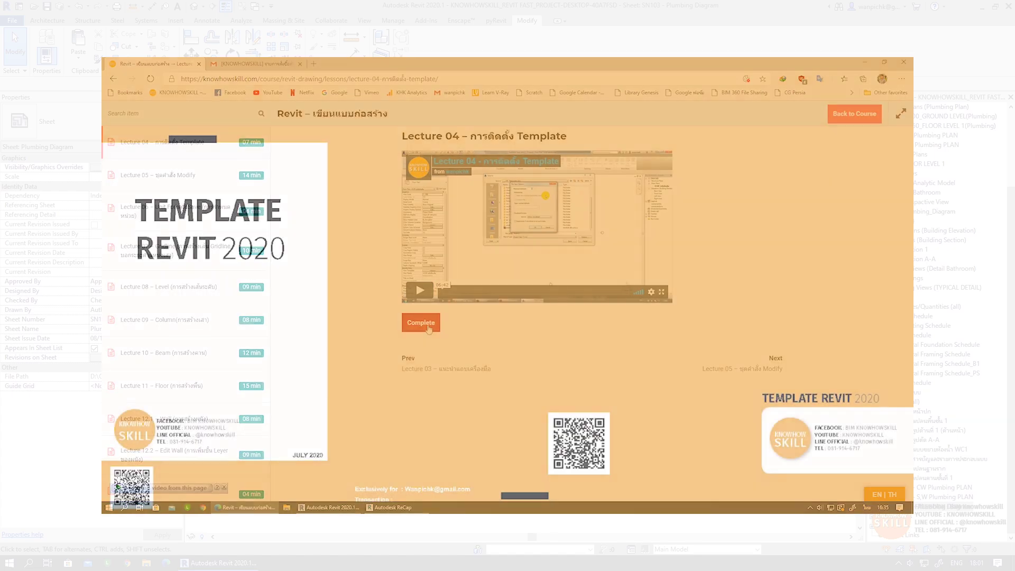